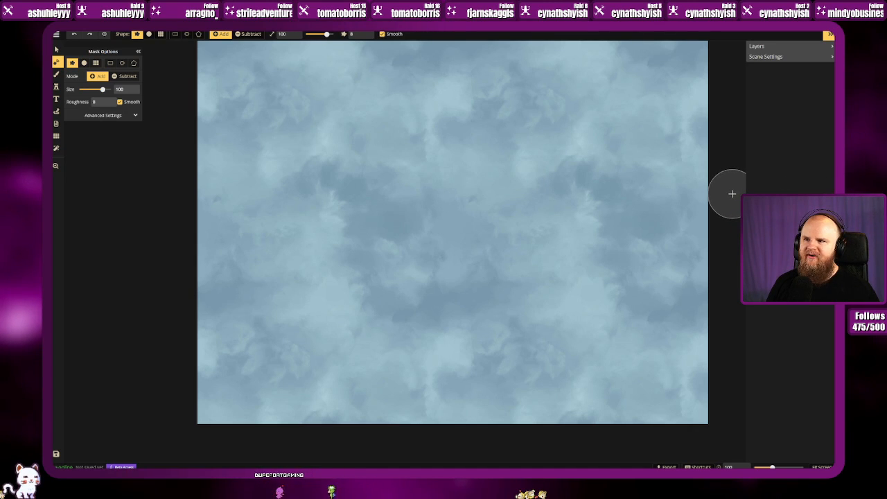
key("space")
scroll(550, 206, "up", 1)
left_click_drag(550, 205, 493, 207)
scroll(494, 207, "down", 1)
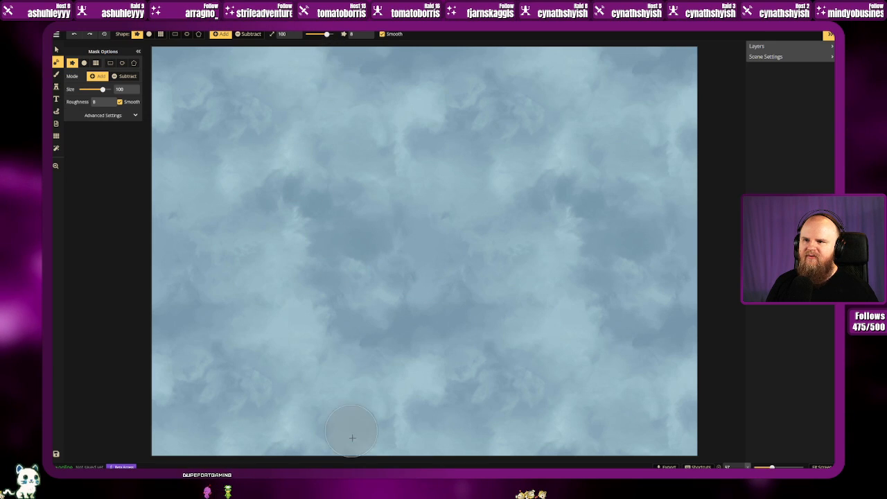
mouse_move(496, 31)
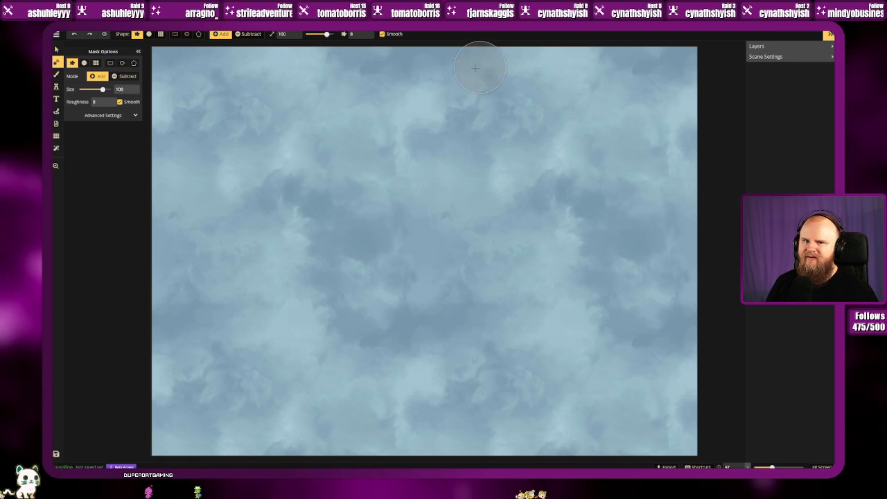
mouse_move(457, 31)
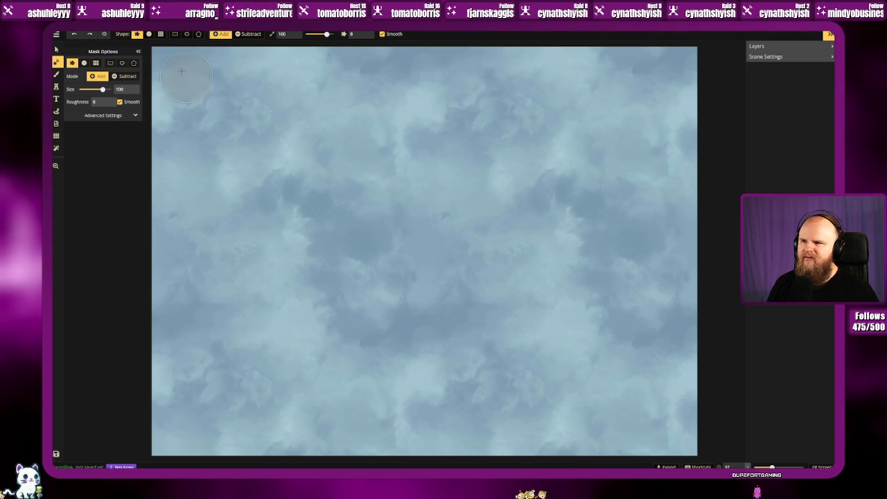
Step: Add a land mass in the upper-left corner of the map with the size 100 rough mask brush
left_click_drag(151, 76, 193, 58)
mouse_move(161, 106)
left_mouse_down()
mouse_move(170, 139)
mouse_move(298, 76)
left_mouse_up()
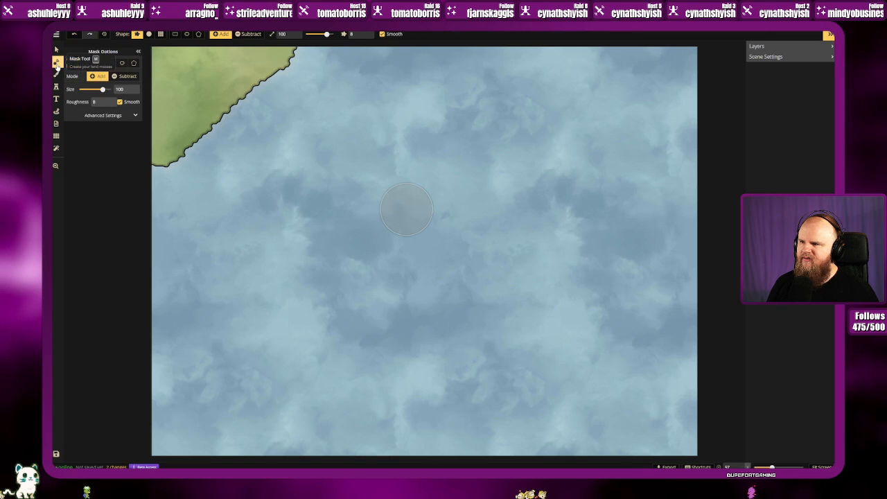
left_click(134, 116)
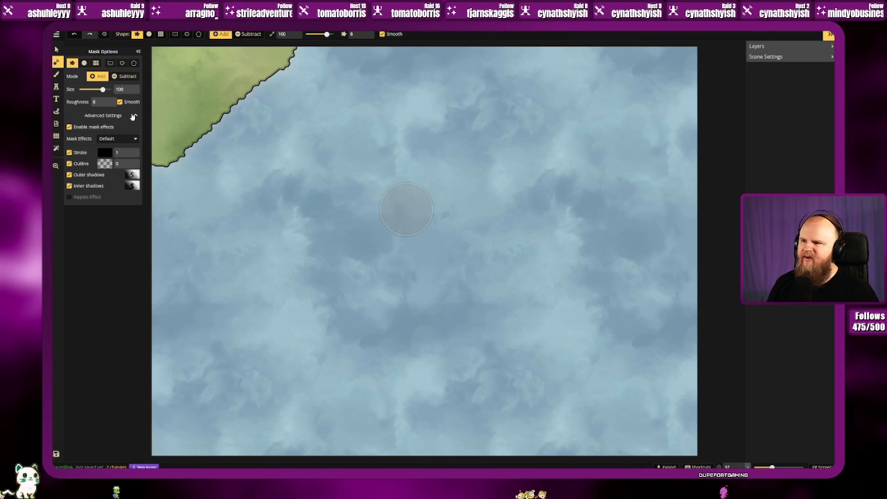
left_click(134, 116)
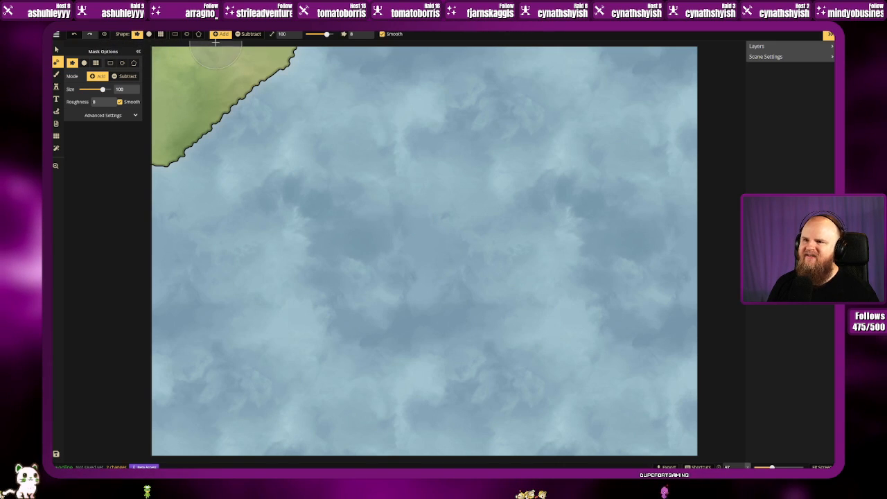
left_click(56, 50)
left_click(57, 63)
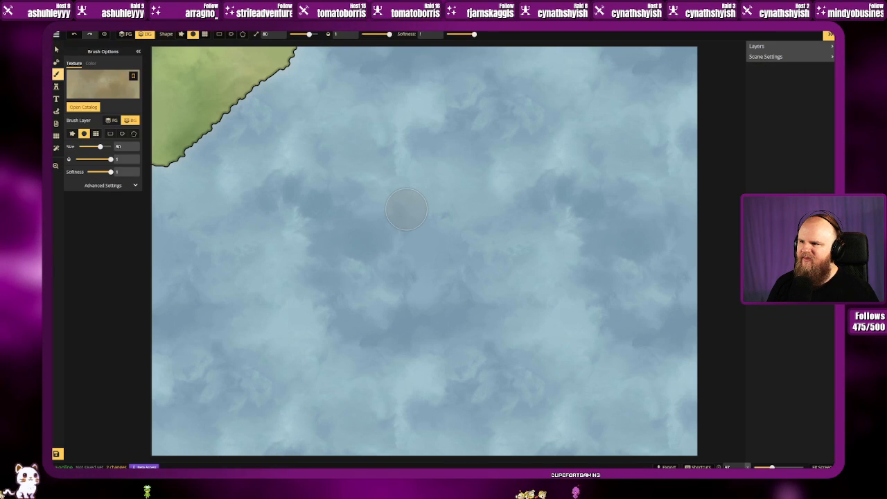
left_click_drag(230, 136, 239, 109)
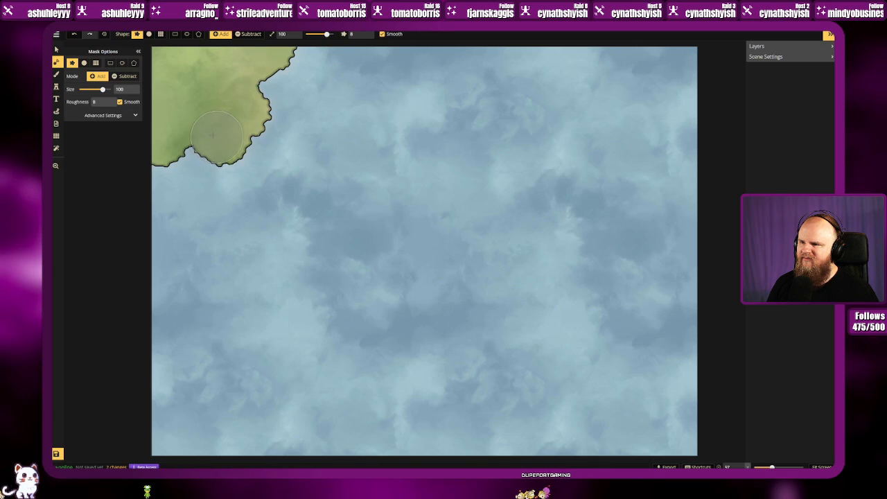
Step: Subtract all the land in the map's upper-left corner with the Mask tool, including the small leftover island
left_click(124, 75)
mouse_move(223, 88)
left_mouse_down()
mouse_move(208, 169)
mouse_move(254, 180)
mouse_move(221, 135)
left_mouse_up()
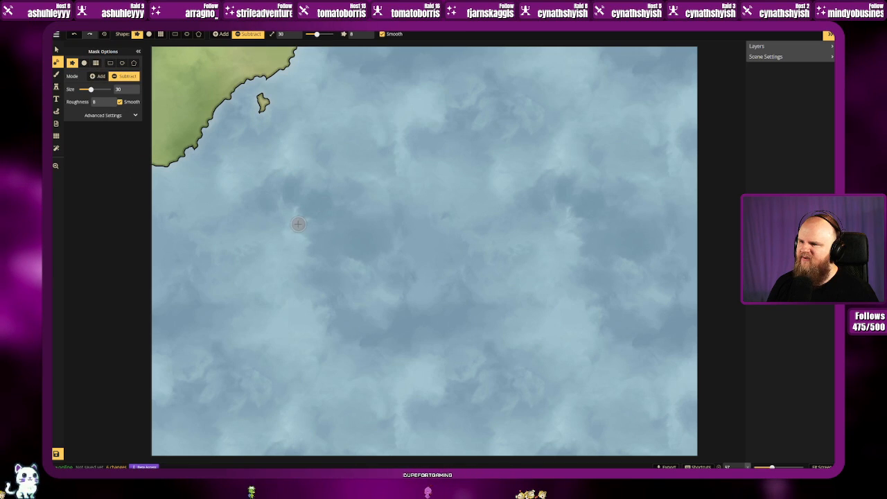
left_click(108, 116)
left_click(108, 116)
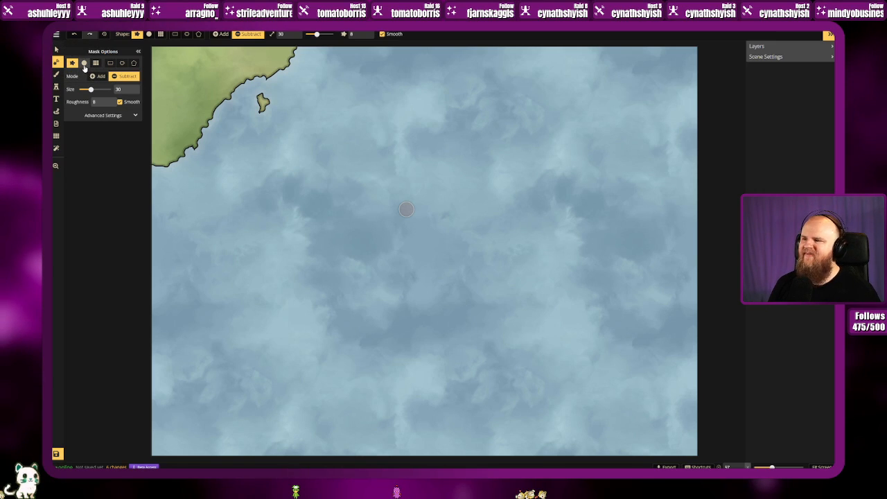
left_click_drag(194, 166, 129, 185)
left_click_drag(95, 91, 102, 90)
mouse_move(307, 106)
left_mouse_down()
mouse_move(212, 75)
mouse_move(135, 103)
mouse_move(199, 48)
mouse_move(327, 65)
mouse_move(406, 210)
left_mouse_up()
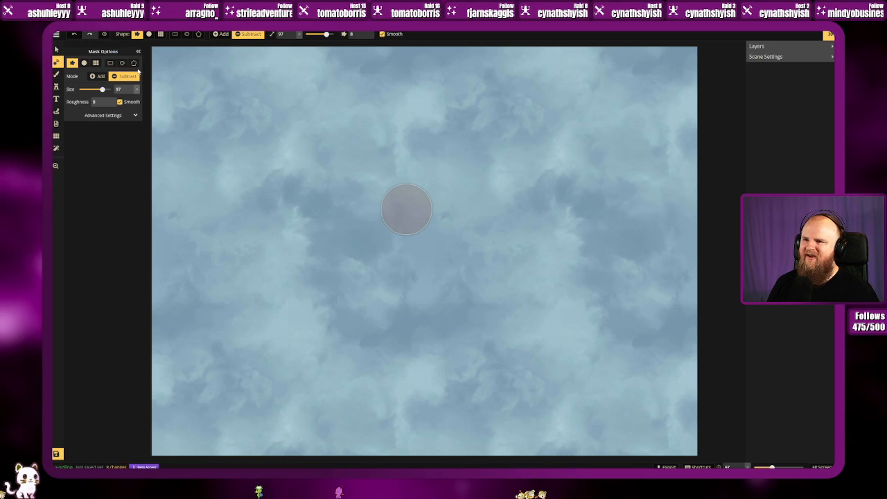
Step: Add one large land mass covering most of the map with the size 100 rough mask brush, keeping a rim of water
left_click(99, 77)
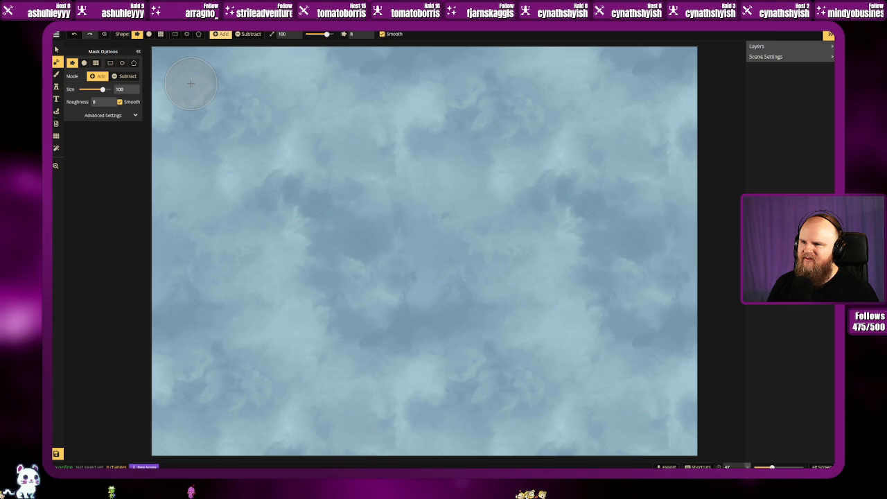
mouse_move(191, 83)
left_mouse_down()
mouse_move(190, 193)
mouse_move(202, 262)
mouse_move(190, 319)
mouse_move(196, 382)
mouse_move(220, 397)
mouse_move(337, 398)
mouse_move(439, 381)
mouse_move(542, 329)
mouse_move(639, 338)
mouse_move(659, 304)
mouse_move(656, 233)
left_mouse_up()
mouse_move(654, 178)
left_mouse_down()
mouse_move(659, 123)
mouse_move(642, 90)
mouse_move(488, 84)
mouse_move(410, 99)
mouse_move(248, 79)
left_mouse_up()
mouse_move(204, 101)
left_mouse_down()
mouse_move(292, 119)
mouse_move(543, 118)
mouse_move(616, 127)
mouse_move(624, 184)
mouse_move(616, 262)
mouse_move(599, 292)
mouse_move(453, 314)
mouse_move(625, 285)
mouse_move(289, 375)
mouse_move(504, 317)
mouse_move(248, 361)
mouse_move(297, 317)
mouse_move(250, 339)
mouse_move(222, 327)
mouse_move(248, 241)
mouse_move(230, 197)
mouse_move(229, 129)
mouse_move(284, 157)
mouse_move(313, 259)
mouse_move(310, 221)
mouse_move(359, 178)
mouse_move(408, 300)
mouse_move(432, 276)
mouse_move(381, 312)
mouse_move(475, 280)
mouse_move(523, 285)
mouse_move(471, 242)
mouse_move(377, 252)
mouse_move(425, 171)
mouse_move(598, 154)
mouse_move(566, 174)
left_mouse_up()
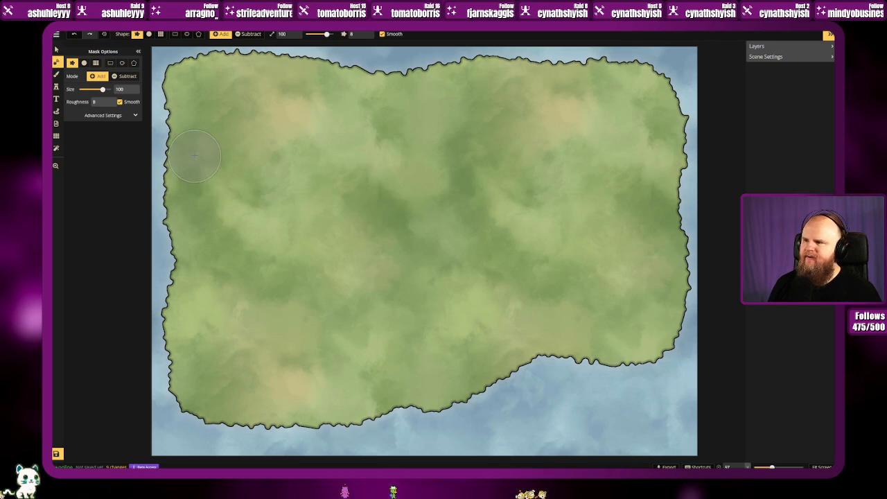
Step: With mask size 60, extend the land through a southeast neck to a strip along the bottom edge, plus exits at the west and north edges
key("s")
scroll(466, 280, "down", 3)
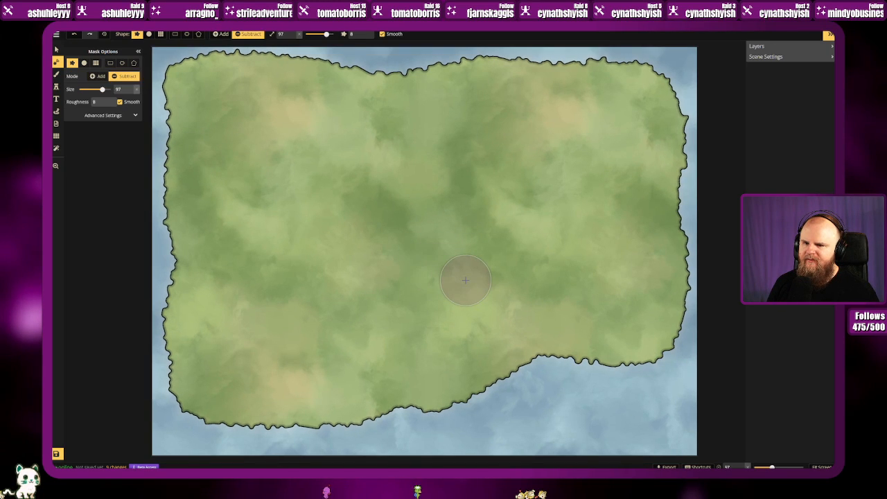
key("s")
key("s")
key("s")
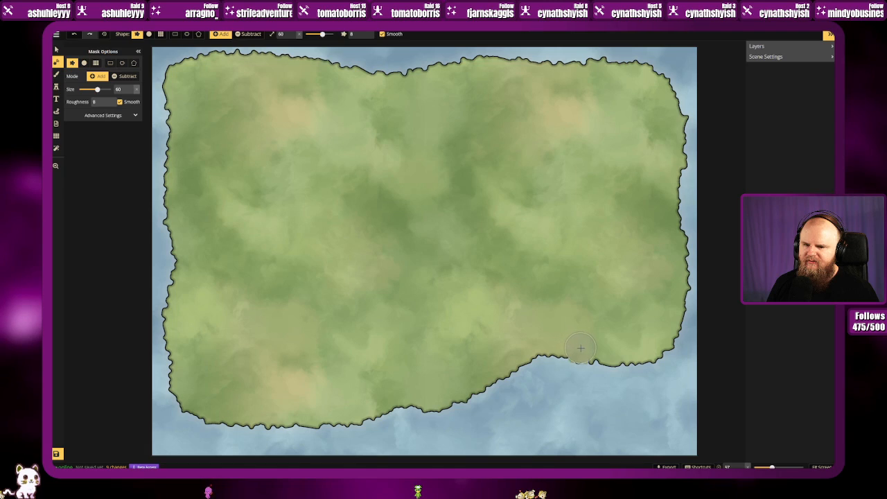
left_click_drag(606, 403, 626, 362)
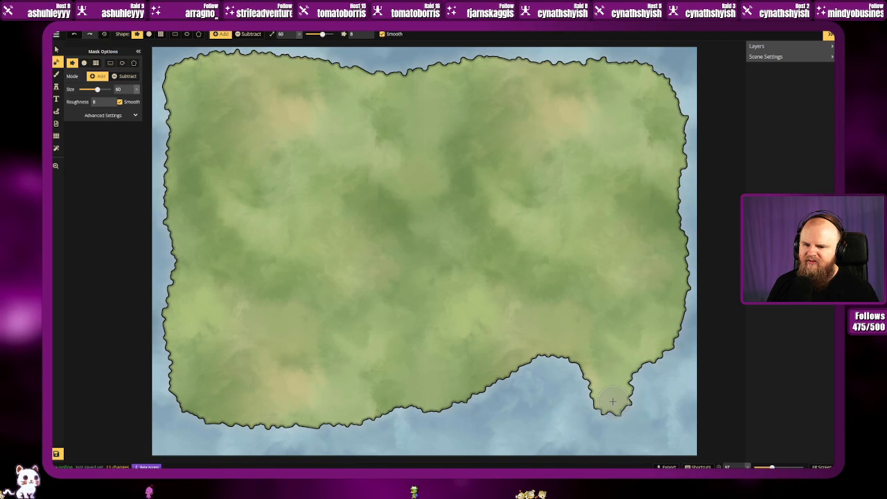
mouse_move(602, 420)
left_mouse_down()
mouse_move(578, 435)
mouse_move(486, 458)
left_mouse_up()
left_click_drag(624, 421, 693, 450)
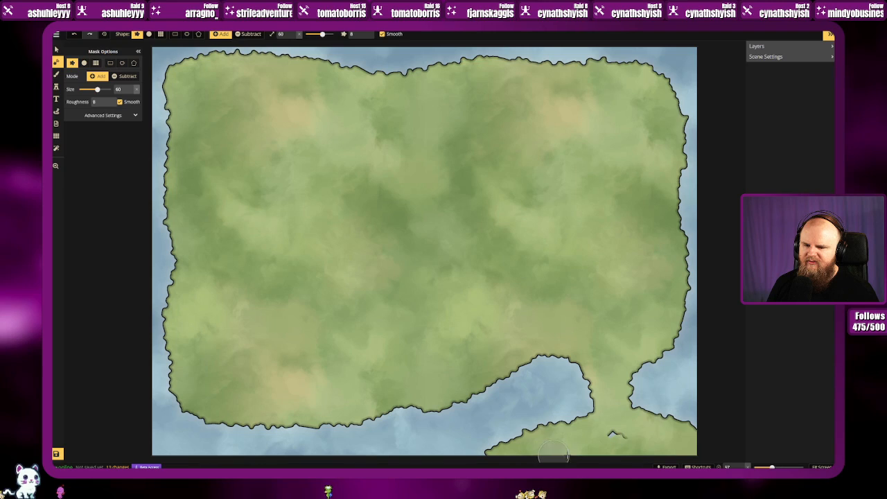
left_click(615, 433)
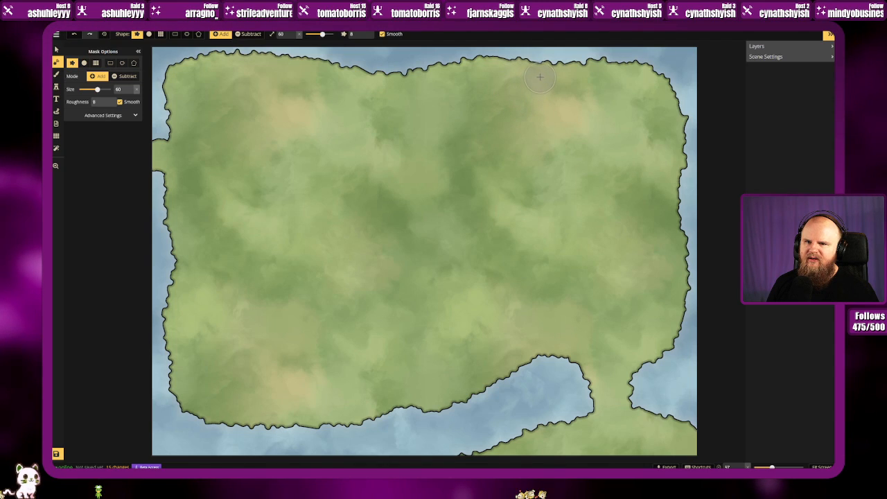
left_click_drag(535, 27, 534, 32)
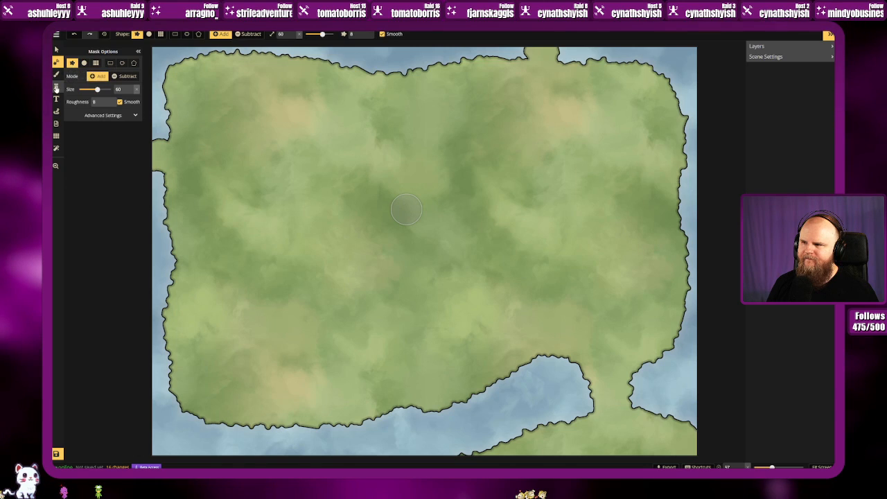
Step: Paint the water around the land with the plain dark brown ground texture on the background layer, using a size 80 round brush
left_click(56, 74)
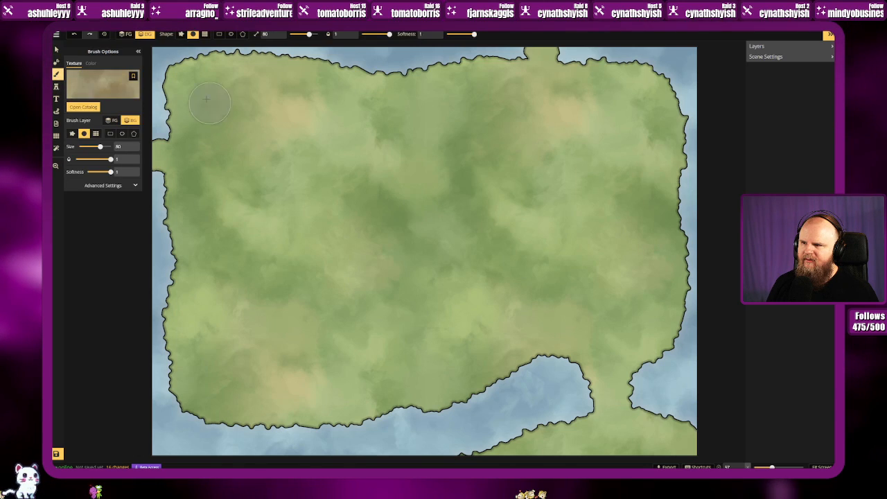
left_click(101, 88)
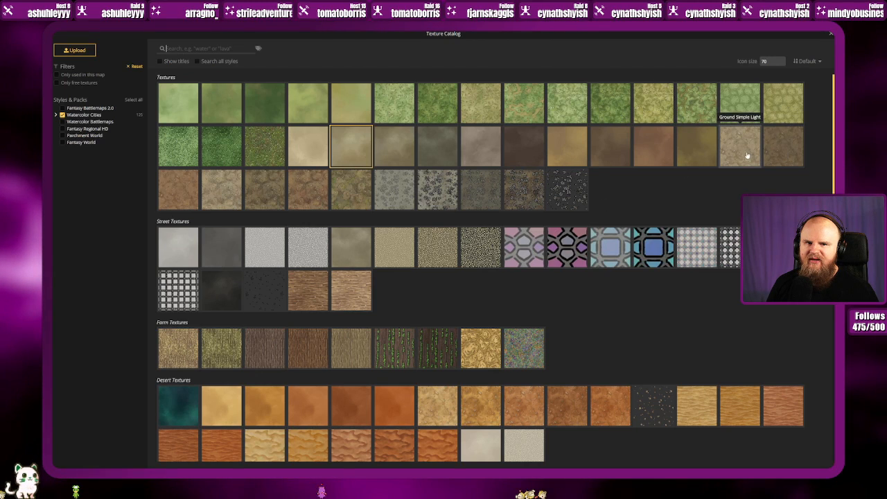
left_click(507, 149)
mouse_move(161, 222)
left_mouse_down()
mouse_move(174, 359)
mouse_move(178, 160)
left_mouse_up()
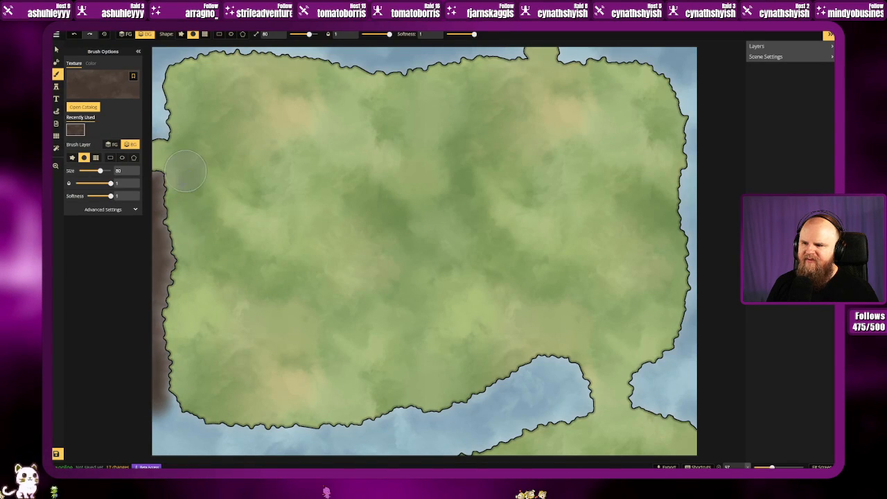
mouse_move(177, 290)
left_mouse_down()
mouse_move(169, 249)
mouse_move(163, 360)
mouse_move(164, 351)
mouse_move(215, 435)
mouse_move(149, 443)
mouse_move(158, 401)
mouse_move(285, 402)
mouse_move(341, 422)
mouse_move(319, 418)
mouse_move(320, 447)
mouse_move(335, 464)
mouse_move(458, 459)
mouse_move(593, 415)
mouse_move(612, 370)
mouse_move(525, 335)
mouse_move(431, 386)
mouse_move(412, 402)
mouse_move(515, 402)
mouse_move(404, 432)
mouse_move(538, 395)
mouse_move(676, 389)
mouse_move(632, 398)
mouse_move(630, 407)
mouse_move(689, 366)
mouse_move(645, 372)
mouse_move(718, 297)
mouse_move(706, 317)
mouse_move(710, 417)
mouse_move(689, 224)
mouse_move(684, 285)
mouse_move(697, 246)
mouse_move(693, 295)
mouse_move(678, 93)
mouse_move(697, 75)
mouse_move(681, 56)
mouse_move(653, 75)
mouse_move(471, 57)
mouse_move(420, 56)
mouse_move(492, 59)
mouse_move(175, 58)
mouse_move(185, 117)
mouse_move(174, 161)
mouse_move(164, 125)
mouse_move(147, 132)
mouse_move(145, 78)
left_mouse_up()
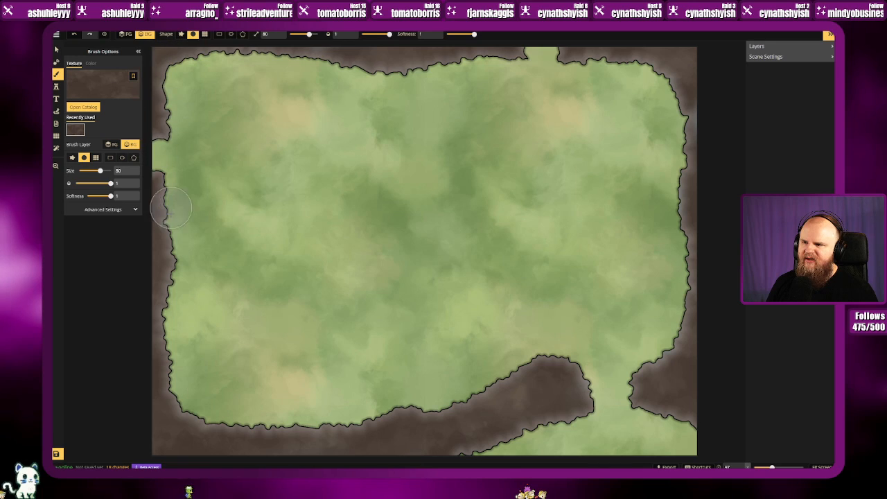
Step: Try the dark stone-cluster texture over the brown background along the land's west side
left_click(102, 86)
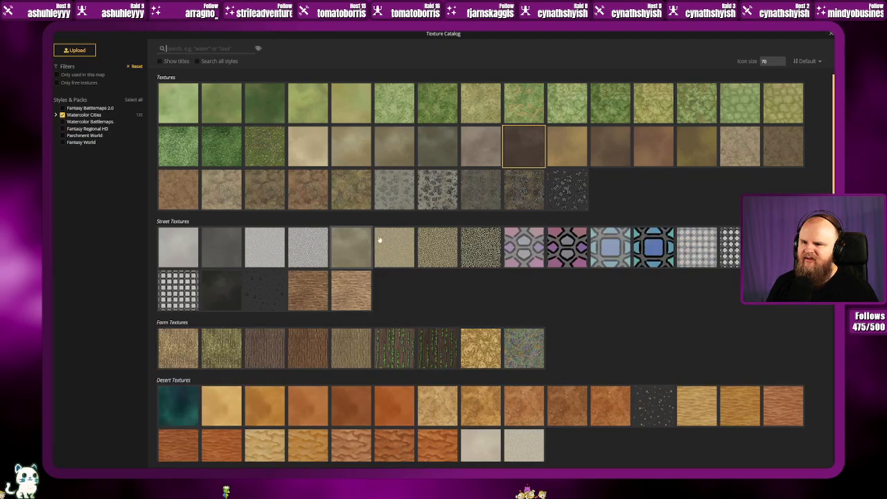
left_click(582, 201)
mouse_move(186, 230)
left_mouse_down()
mouse_move(162, 248)
mouse_move(149, 312)
mouse_move(155, 239)
mouse_move(158, 378)
mouse_move(183, 445)
mouse_move(244, 450)
mouse_move(200, 425)
mouse_move(166, 432)
mouse_move(264, 467)
mouse_move(429, 458)
mouse_move(542, 405)
mouse_move(586, 363)
mouse_move(402, 443)
mouse_move(247, 432)
left_mouse_up()
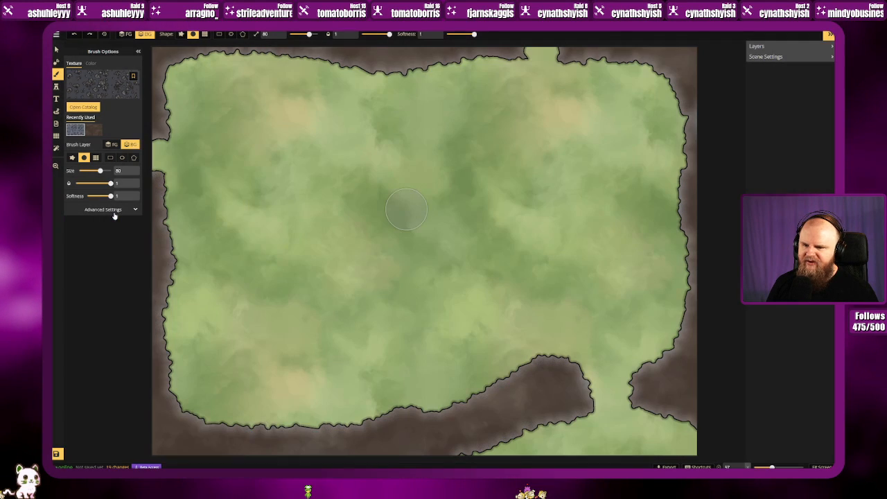
Step: Overlay the sparse dark speckled street texture on the brown background all around the land
left_click(100, 84)
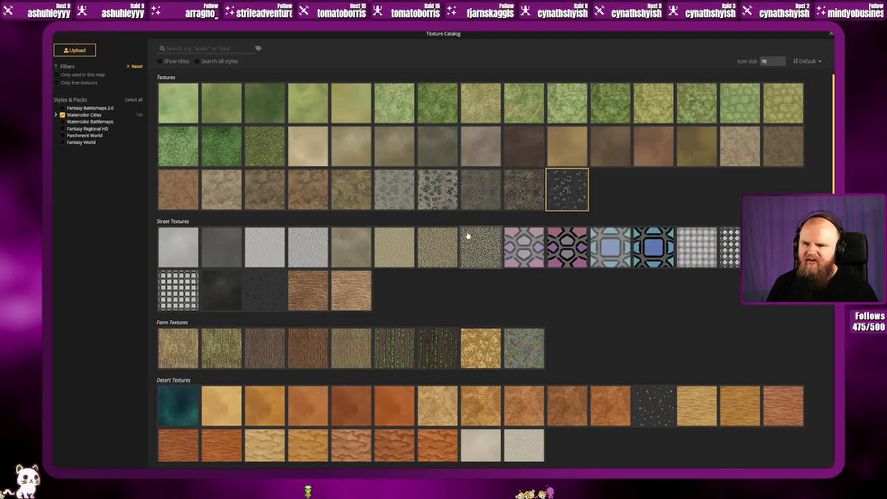
left_click(273, 295)
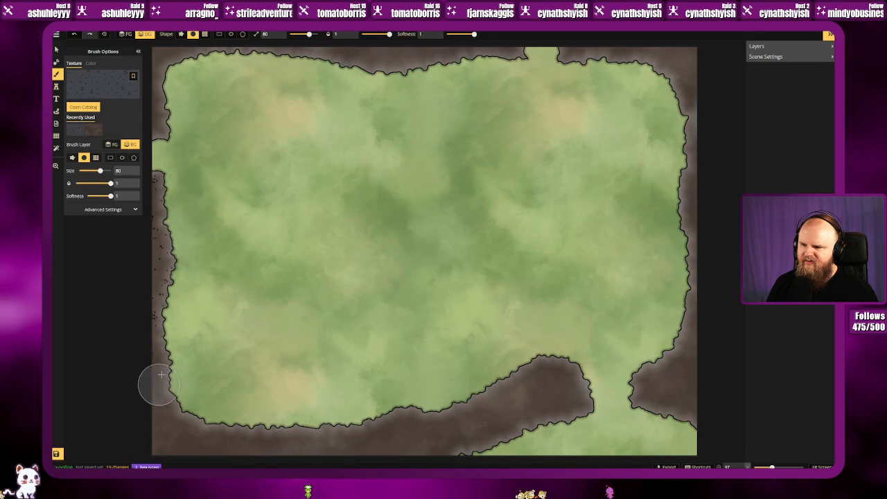
mouse_move(147, 450)
left_mouse_down()
mouse_move(178, 425)
mouse_move(319, 421)
mouse_move(320, 431)
mouse_move(536, 437)
mouse_move(477, 369)
mouse_move(609, 382)
mouse_move(754, 364)
mouse_move(718, 325)
mouse_move(718, 234)
mouse_move(720, 304)
mouse_move(693, 351)
mouse_move(682, 147)
mouse_move(698, 225)
mouse_move(710, 88)
mouse_move(668, 63)
mouse_move(697, 67)
mouse_move(677, 56)
mouse_move(547, 46)
mouse_move(148, 66)
mouse_move(158, 133)
left_mouse_up()
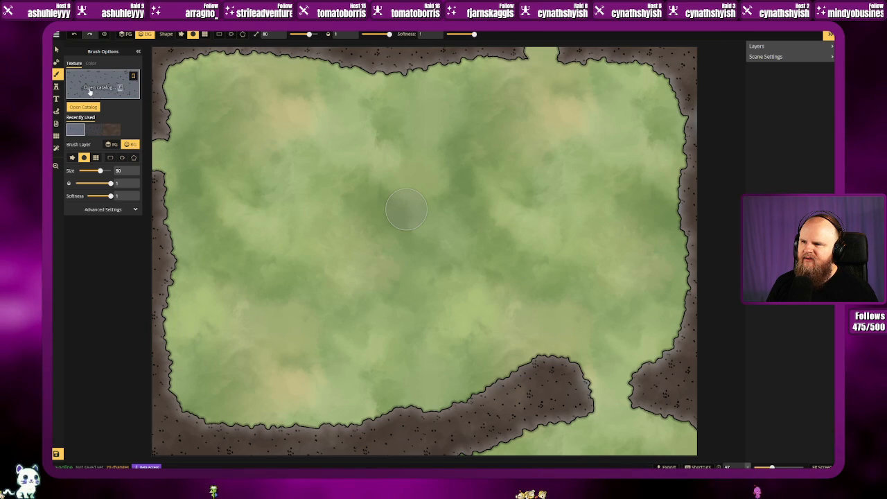
Step: Darken the background around the land with the smoky black street texture at 0.5 opacity, replacing the trial strokes at 0.35
left_click(101, 83)
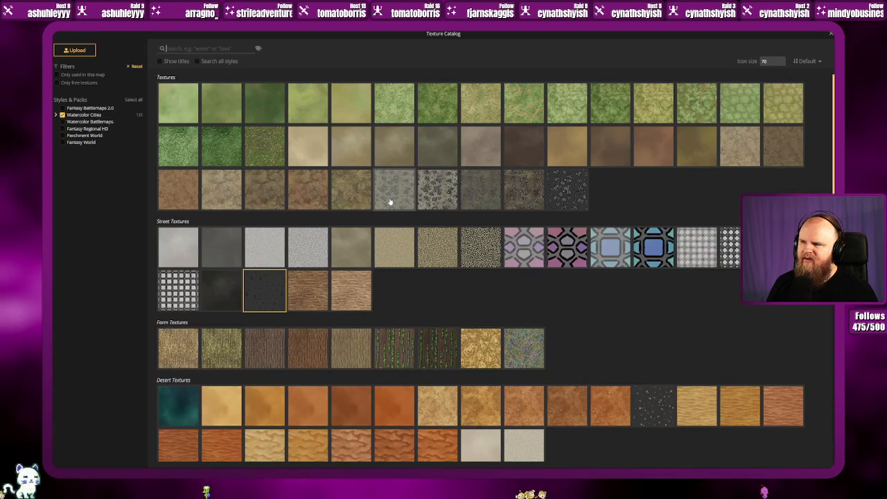
left_click(227, 296)
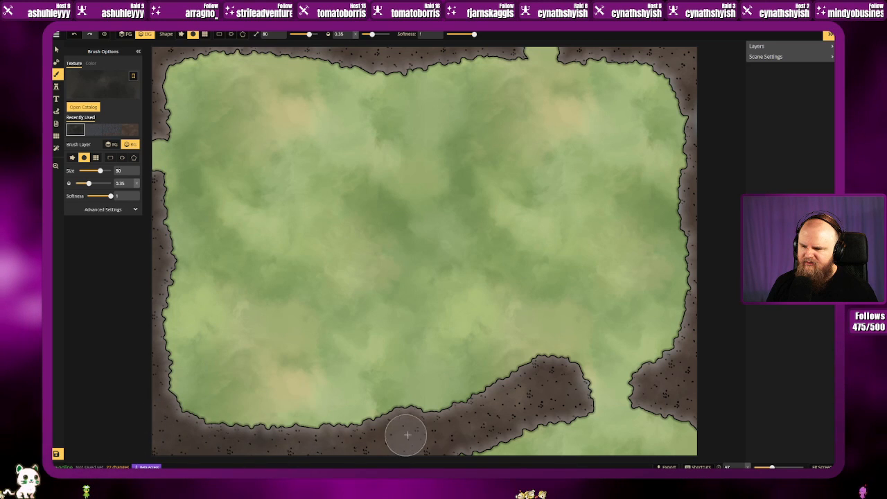
key("ctrl+z")
key("ctrl+z")
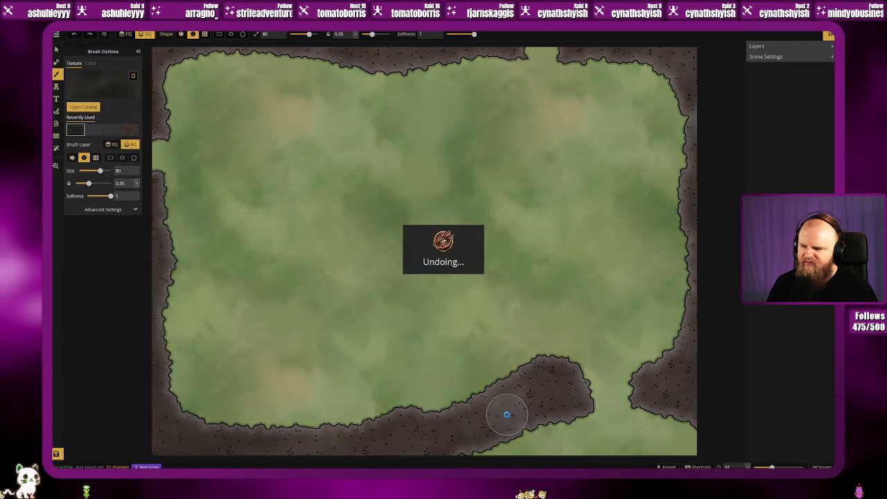
mouse_move(102, 185)
left_mouse_down()
mouse_move(176, 195)
mouse_move(165, 220)
mouse_move(176, 199)
mouse_move(149, 331)
mouse_move(171, 350)
mouse_move(150, 463)
left_mouse_up()
key("ctrl+z")
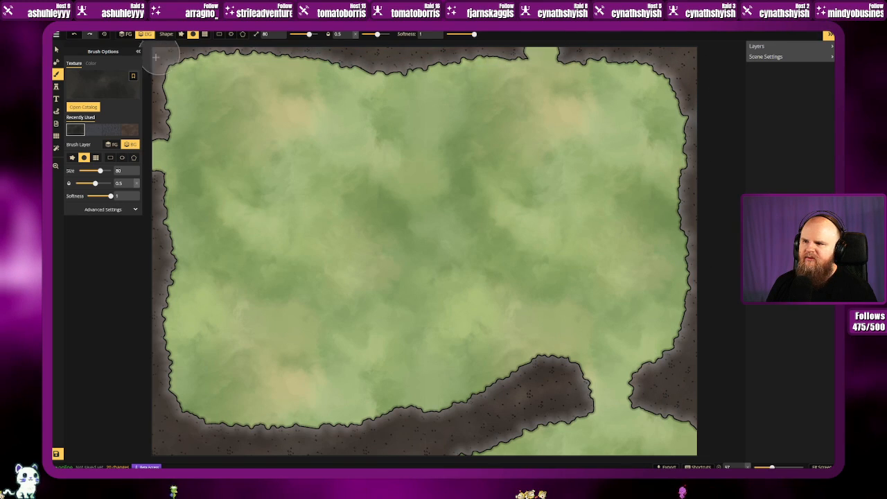
left_click_drag(149, 310, 161, 339)
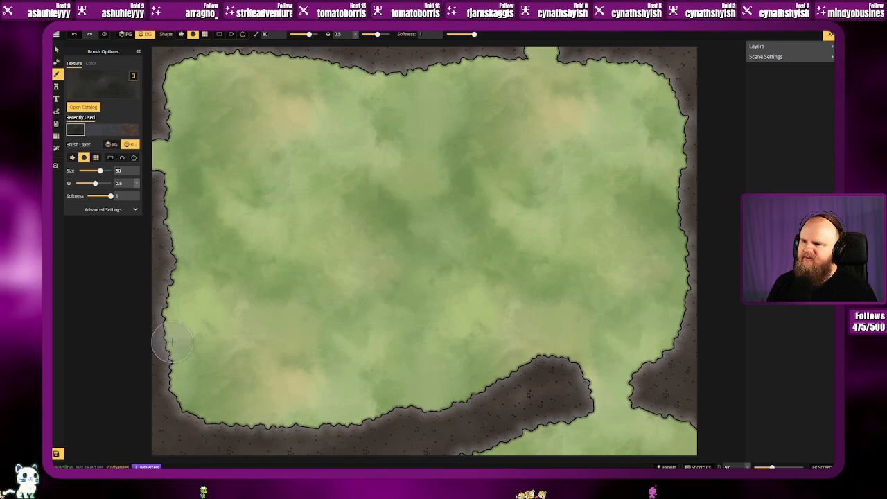
Step: Overlay the plain grey-brown ground texture on the background around the land, using the size 80 round brush at 0.5 opacity
left_click(95, 85)
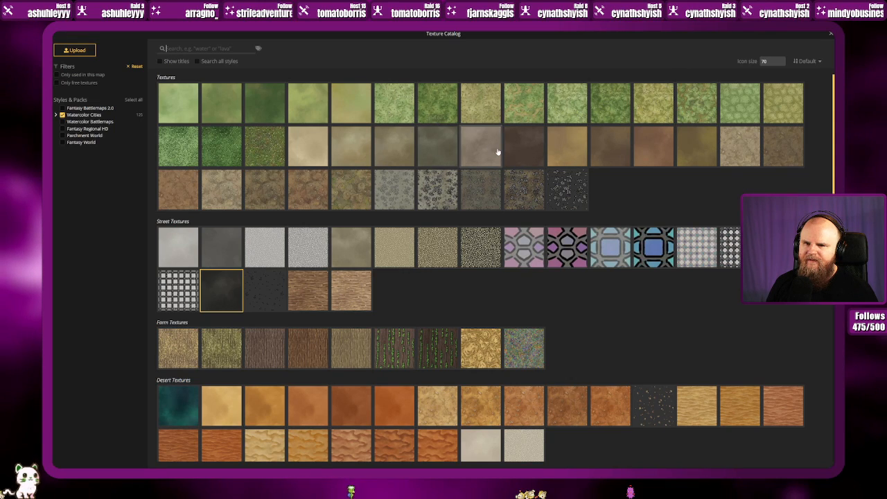
left_click(494, 152)
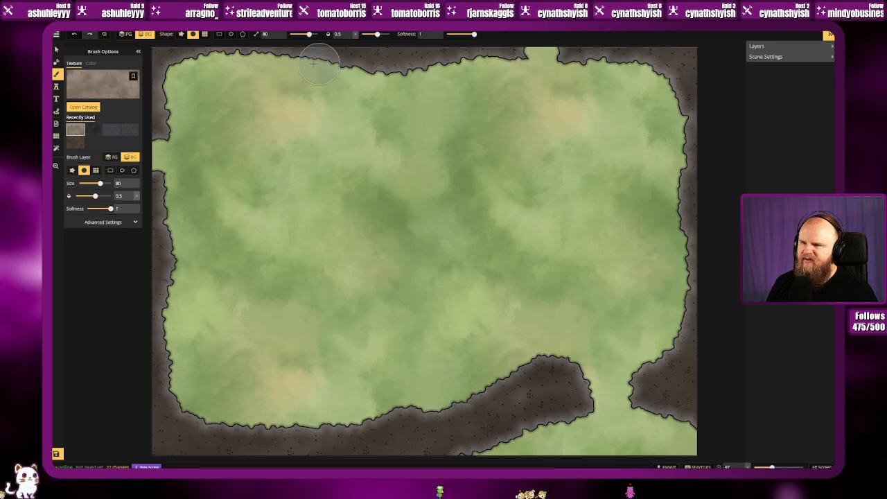
left_click_drag(452, 49, 426, 51)
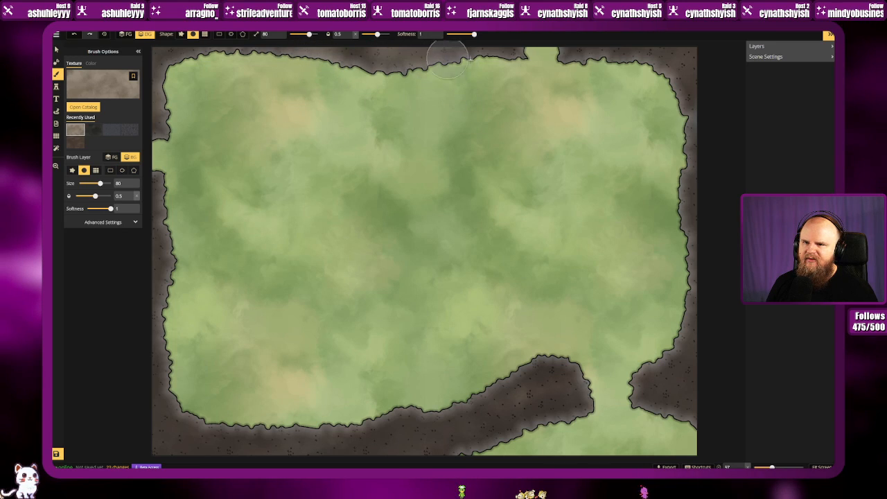
mouse_move(588, 48)
left_mouse_down()
mouse_move(669, 47)
mouse_move(744, 64)
mouse_move(697, 74)
left_mouse_up()
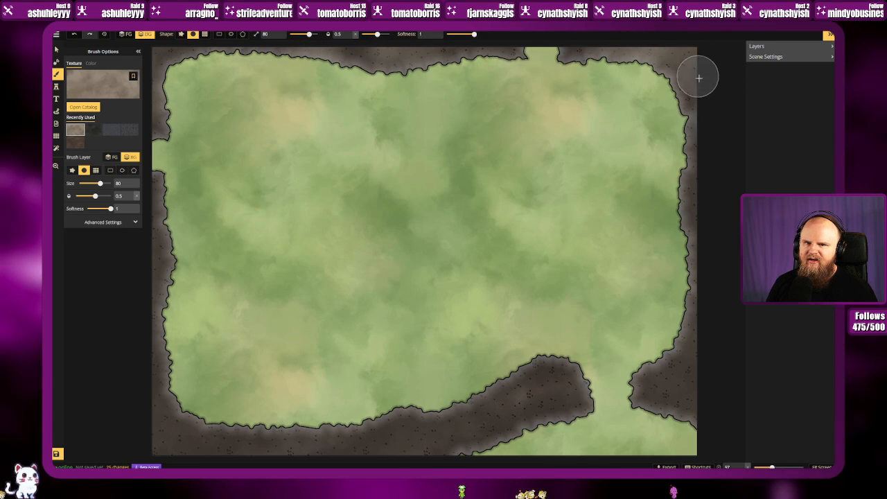
mouse_move(712, 357)
left_mouse_down()
mouse_move(685, 375)
mouse_move(723, 394)
left_mouse_up()
mouse_move(566, 396)
left_mouse_down()
mouse_move(520, 402)
mouse_move(379, 459)
mouse_move(156, 450)
left_mouse_up()
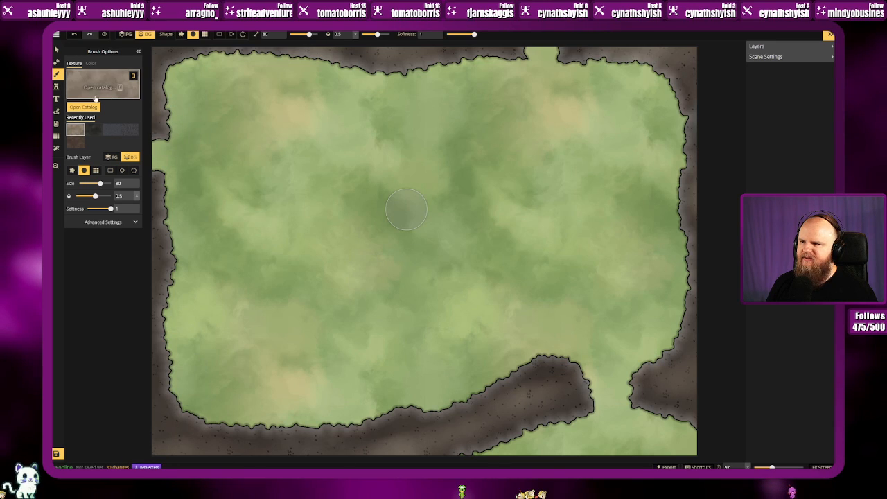
Step: Try the Watercolor Paper Tileable filter texture at 0.5 opacity on the background by the land's northwest corner
left_click(103, 84)
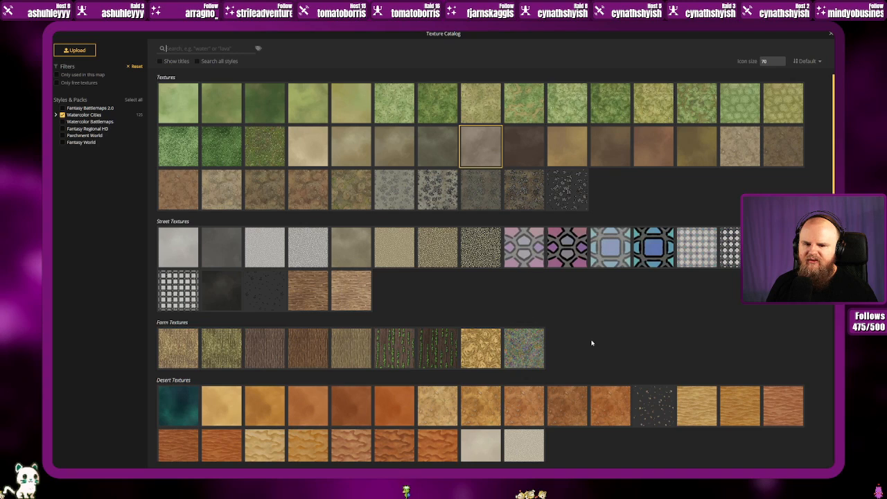
scroll(589, 342, "down", 1)
scroll(531, 291, "down", 1)
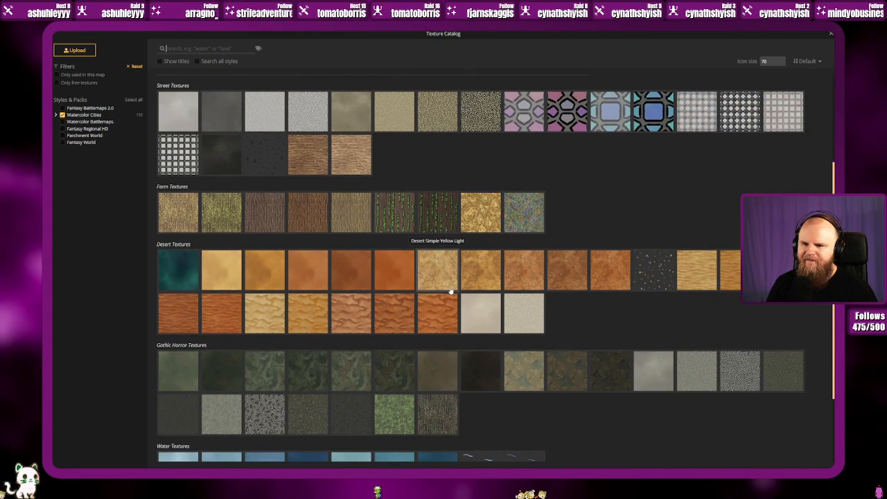
scroll(451, 291, "down", 1)
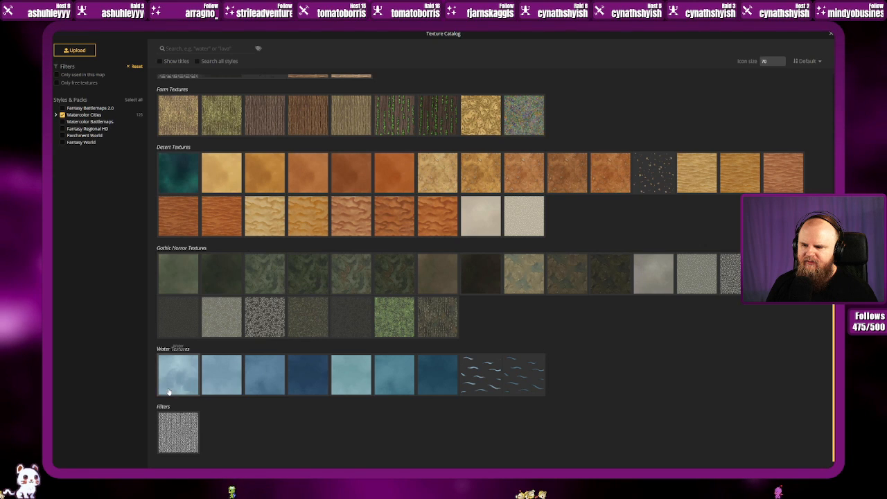
scroll(177, 430, "up", 4)
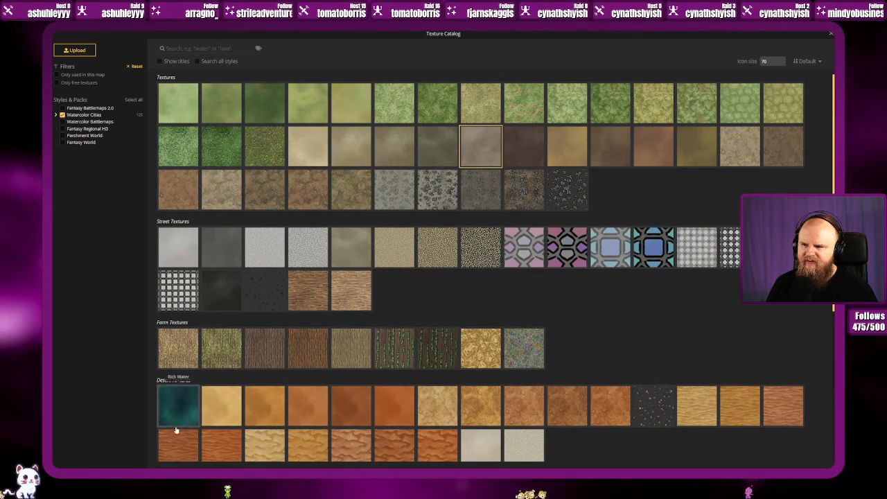
scroll(177, 429, "down", 4)
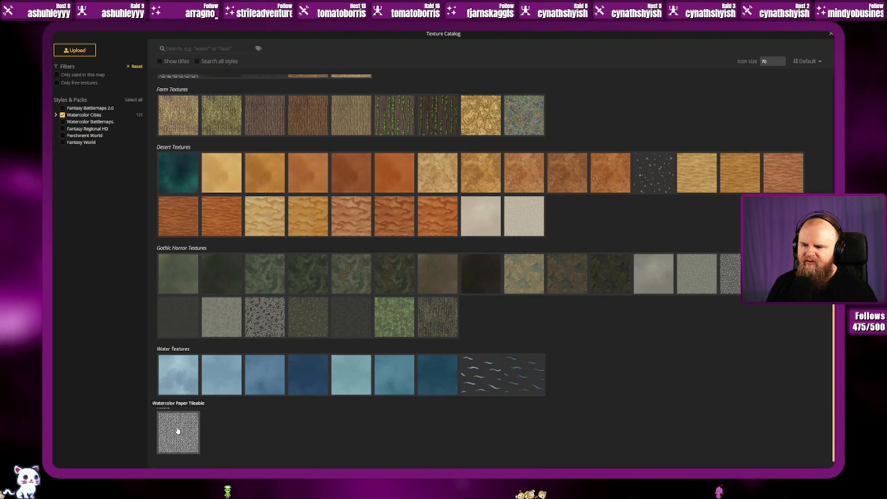
left_click(178, 430)
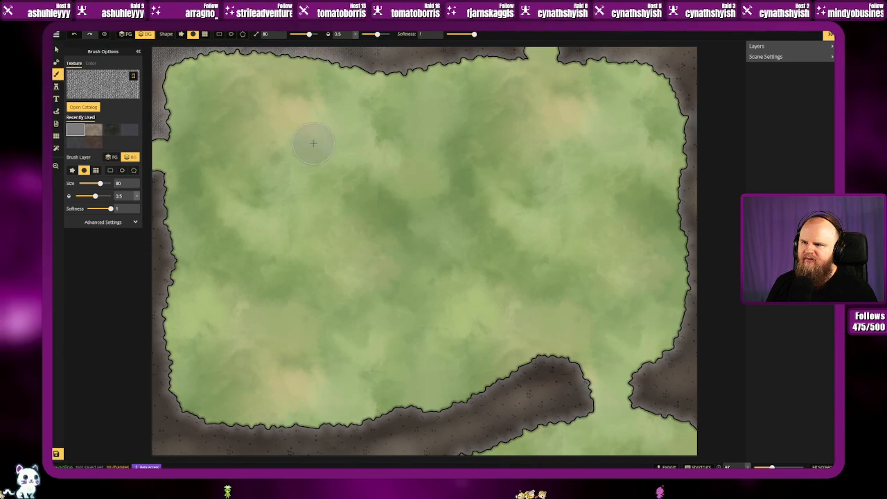
key("ctrl+z")
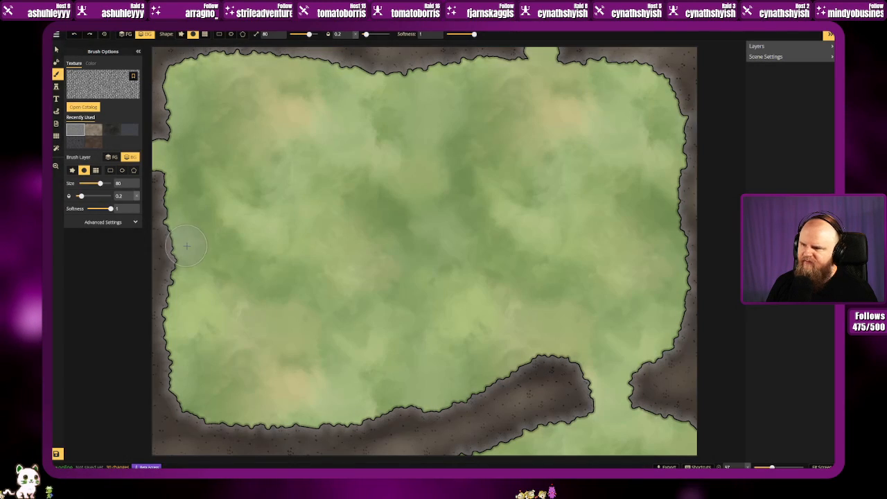
Step: Try the paper texture on the background around the land, scaled to 157.49 and at 0.2 opacity
left_click(137, 224)
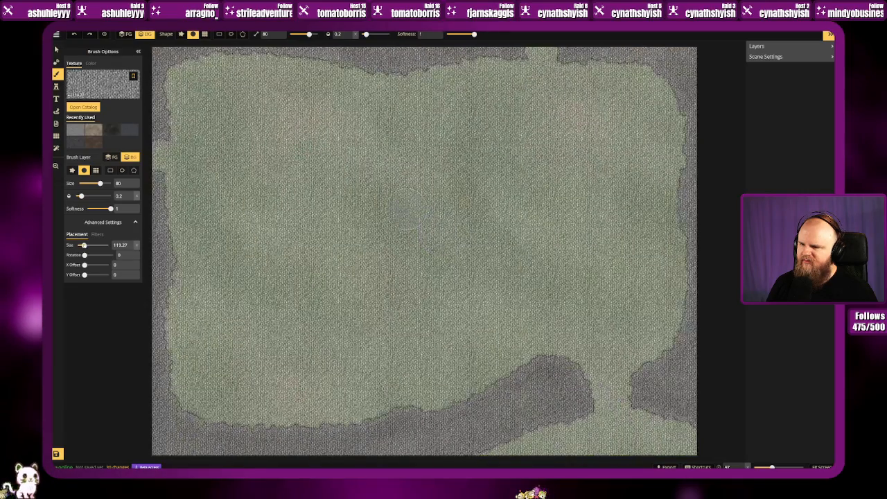
mouse_move(81, 246)
left_mouse_down()
mouse_move(90, 245)
mouse_move(80, 246)
left_mouse_up()
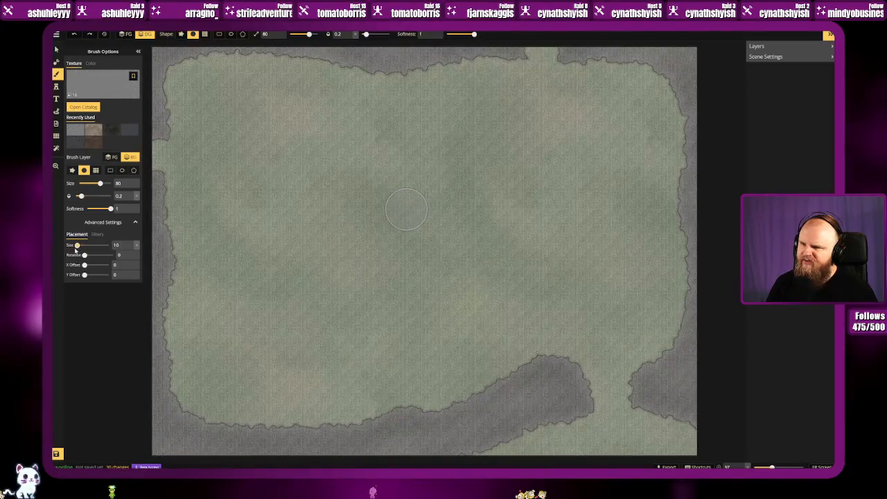
left_click_drag(81, 251, 88, 252)
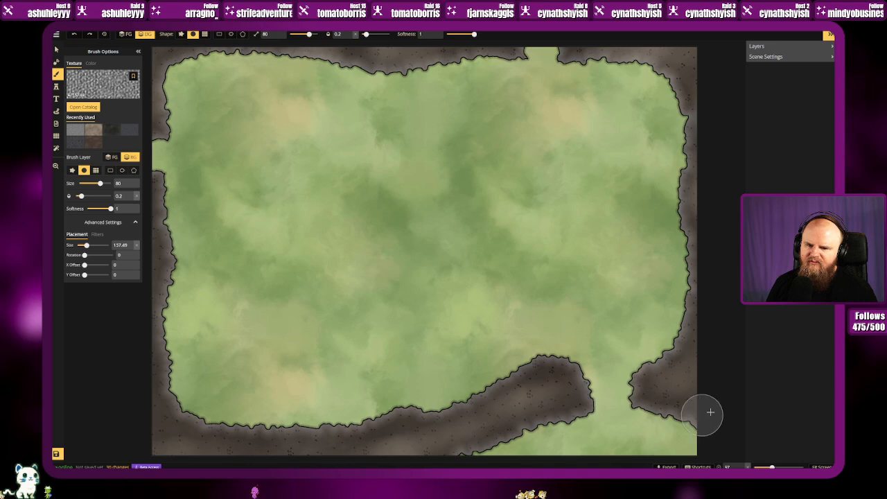
key("ctrl+z")
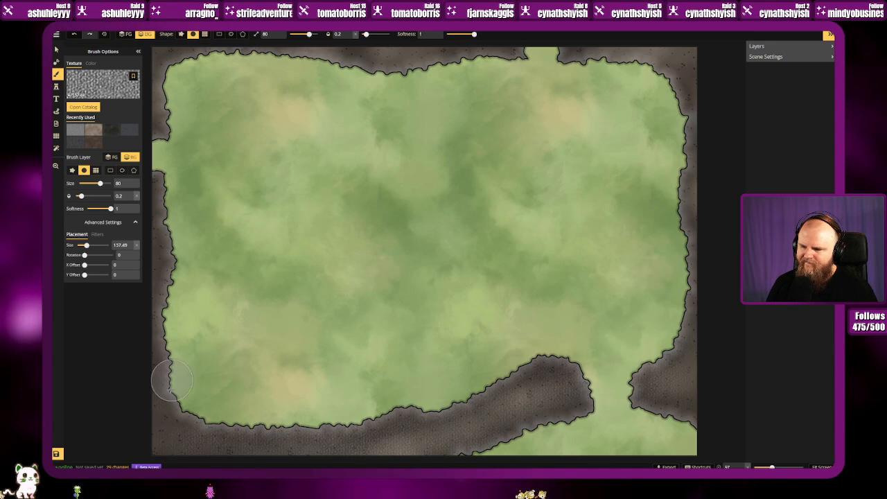
key("ctrl+z")
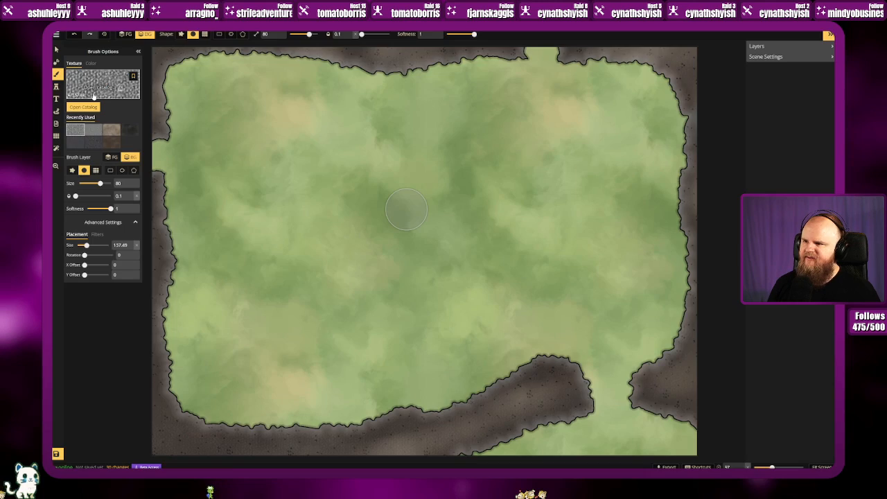
Step: Cover the main land mass with the plain medium-brown soil texture on the foreground layer, using a size 200 brush at opacity 1
left_click(83, 107)
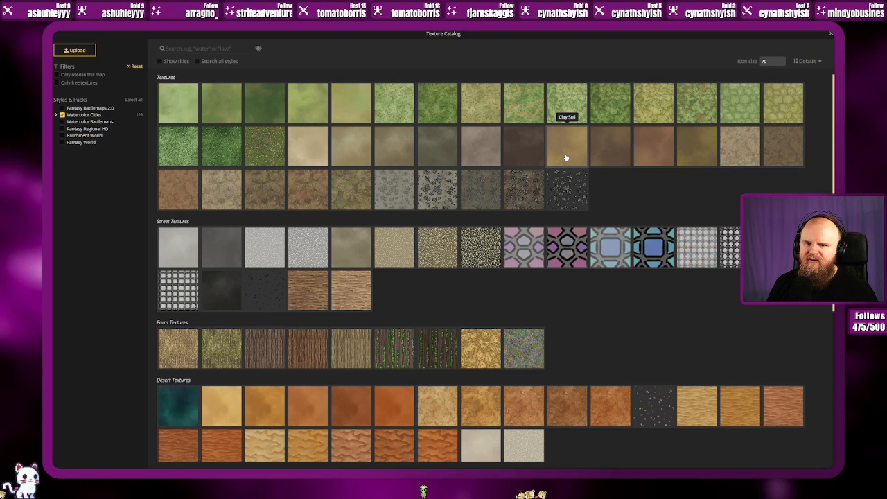
left_click(620, 155)
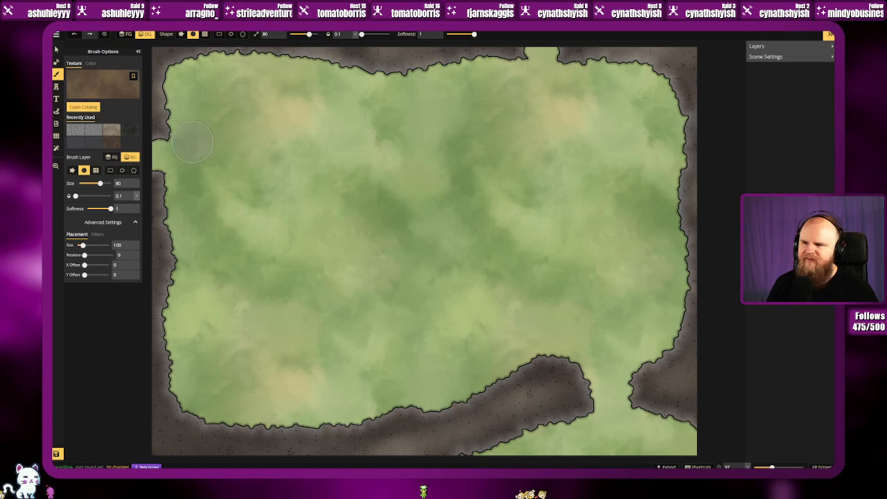
left_click(111, 157)
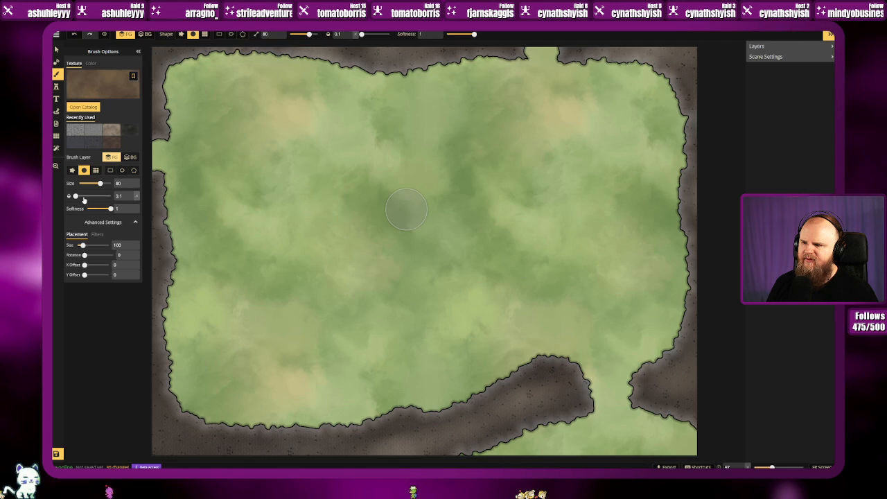
mouse_move(357, 158)
left_mouse_down()
mouse_move(208, 112)
mouse_move(184, 134)
mouse_move(262, 137)
mouse_move(200, 115)
mouse_move(271, 71)
mouse_move(165, 70)
mouse_move(227, 98)
mouse_move(354, 82)
mouse_move(418, 90)
mouse_move(281, 98)
mouse_move(266, 133)
mouse_move(306, 98)
mouse_move(210, 97)
mouse_move(374, 82)
mouse_move(462, 115)
mouse_move(747, 38)
mouse_move(468, 71)
left_mouse_up()
mouse_move(509, 94)
left_mouse_down()
mouse_move(637, 122)
mouse_move(686, 111)
mouse_move(690, 186)
mouse_move(652, 340)
mouse_move(554, 360)
mouse_move(597, 381)
mouse_move(620, 381)
mouse_move(443, 340)
mouse_move(646, 301)
mouse_move(459, 348)
mouse_move(707, 297)
mouse_move(634, 284)
mouse_move(570, 337)
mouse_move(482, 390)
mouse_move(473, 407)
mouse_move(323, 396)
mouse_move(212, 362)
mouse_move(184, 303)
mouse_move(192, 307)
mouse_move(171, 204)
mouse_move(208, 317)
mouse_move(255, 326)
mouse_move(211, 407)
mouse_move(211, 387)
mouse_move(301, 311)
mouse_move(214, 153)
mouse_move(256, 174)
mouse_move(336, 255)
mouse_move(335, 353)
mouse_move(432, 278)
mouse_move(653, 204)
mouse_move(465, 108)
mouse_move(376, 149)
mouse_move(487, 165)
mouse_move(257, 321)
mouse_move(331, 408)
mouse_move(281, 398)
left_mouse_up()
key("bracketright")
key("bracketright")
key("bracketright")
key("bracketright")
key("bracketright")
key("bracketright")
key("bracketright")
key("bracketright")
key("bracketright")
key("bracketright")
key("bracketright")
key("bracketright")
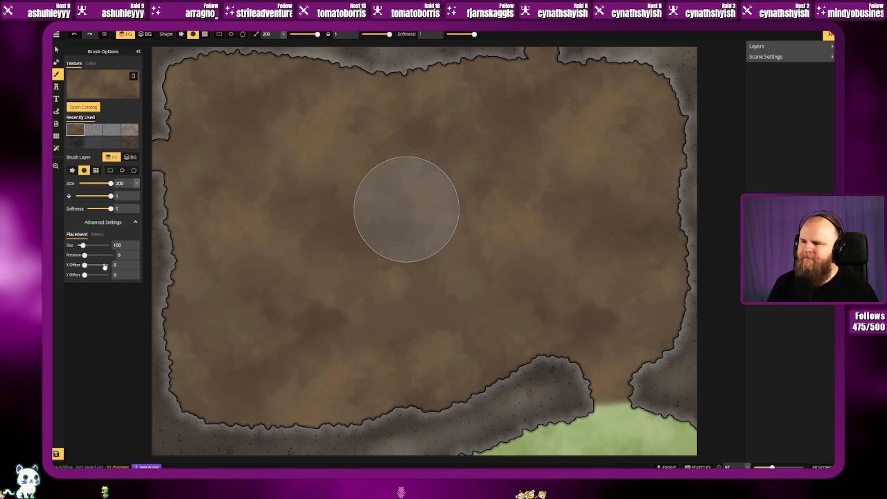
Step: Scale the brown soil texture to 52.14 and repaint the main land mass with it
left_click_drag(82, 245, 79, 245)
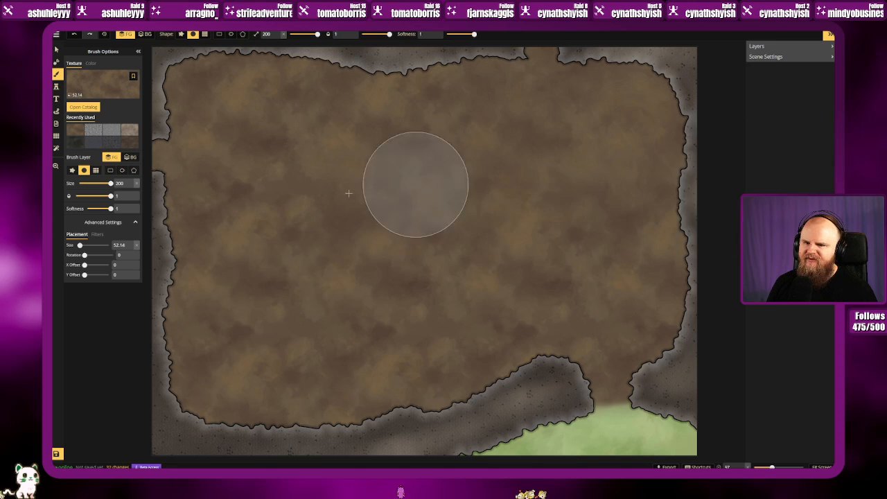
mouse_move(440, 73)
left_mouse_down()
mouse_move(220, 123)
mouse_move(263, 321)
mouse_move(312, 331)
left_mouse_up()
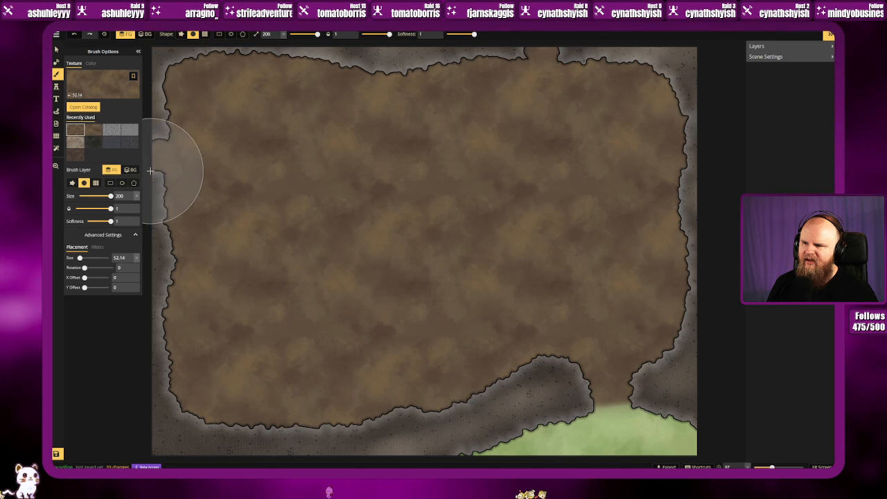
left_click(112, 130)
left_click_drag(110, 208, 68, 208)
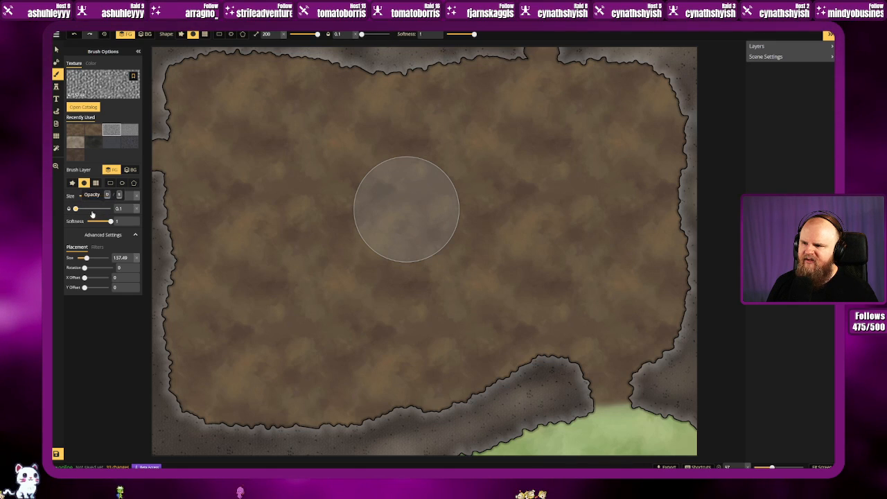
left_click(76, 141)
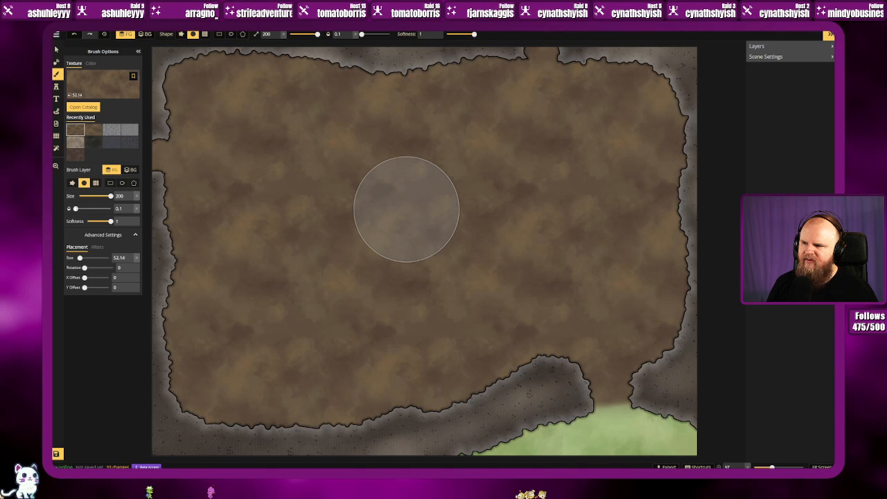
left_click_drag(75, 208, 111, 208)
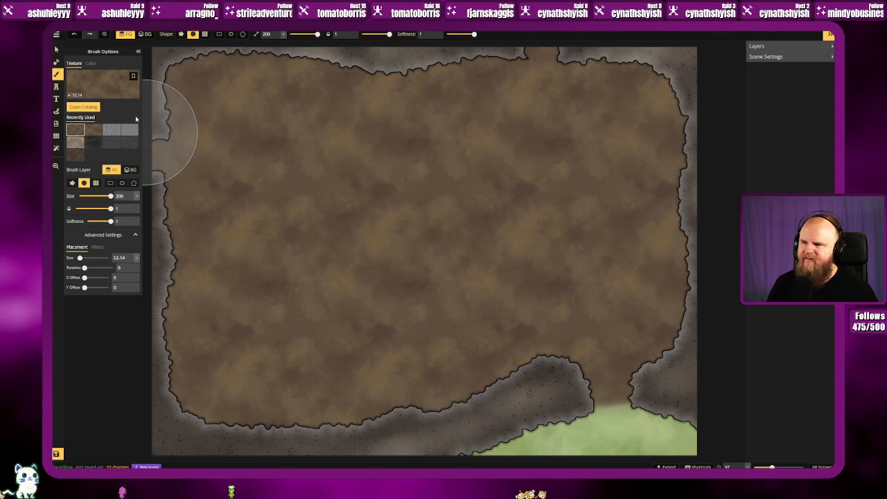
Step: Try the dark-gapped cobblestone street texture across the land and through its southern exit with the size 200 brush
left_click(106, 90)
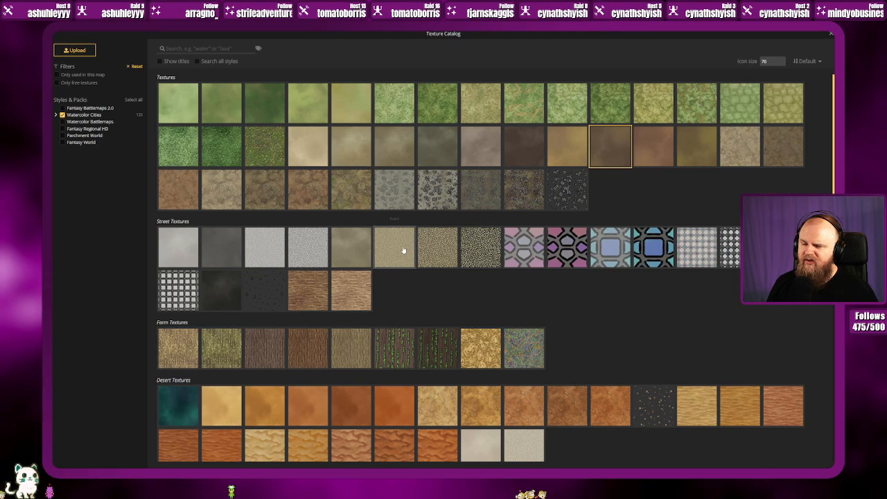
left_click(478, 256)
mouse_move(406, 208)
left_mouse_down()
mouse_move(475, 198)
mouse_move(519, 204)
mouse_move(600, 321)
left_mouse_up()
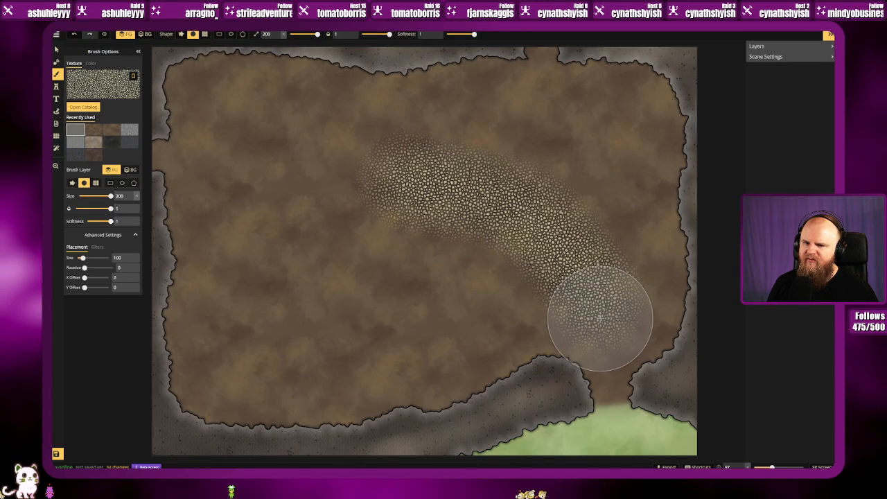
key("ctrl+z")
left_click_drag(608, 433, 604, 247)
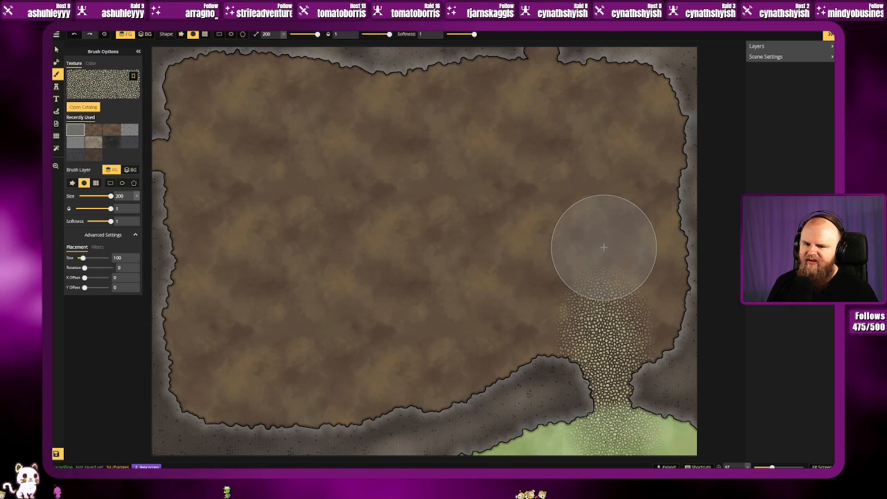
key("ctrl+z")
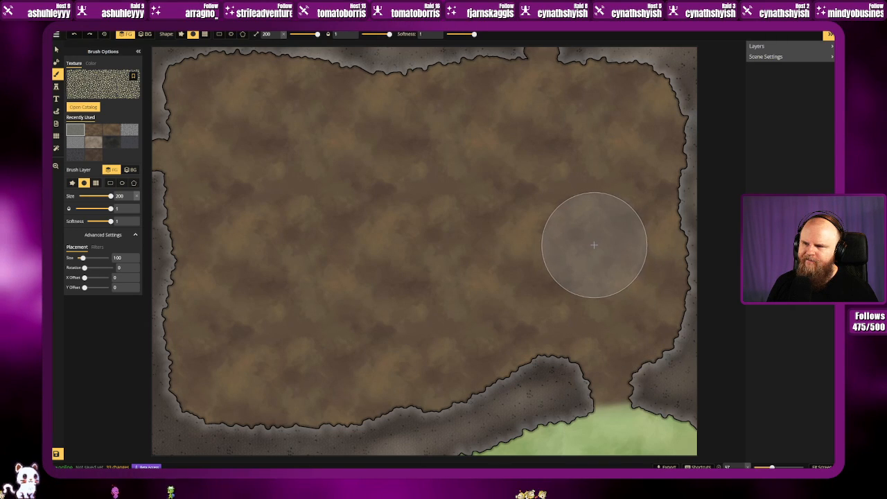
Step: Paint a horizontal strip of the cracked dark-brown ground texture across the land's centre with a smaller size 89 brush
left_click(83, 107)
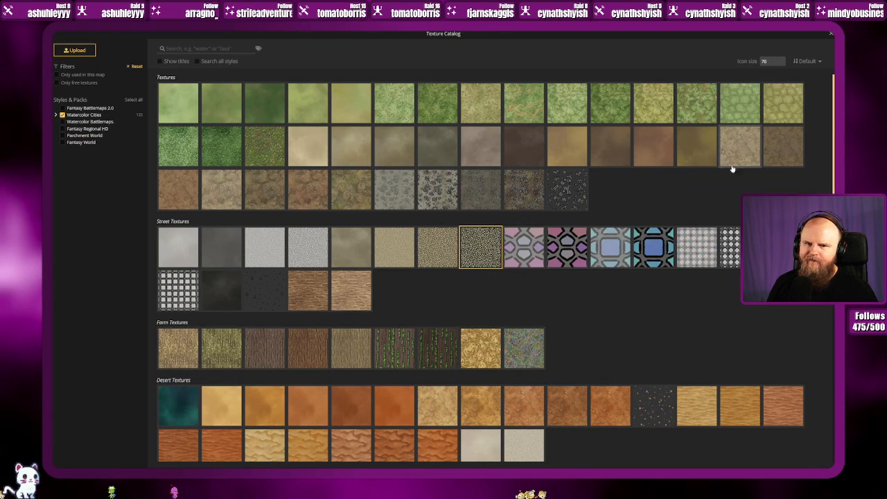
left_click(778, 160)
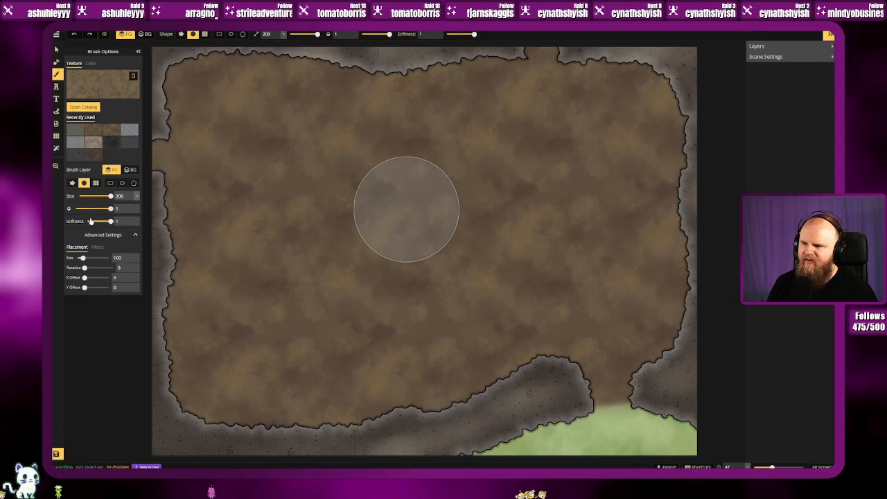
left_click(95, 196)
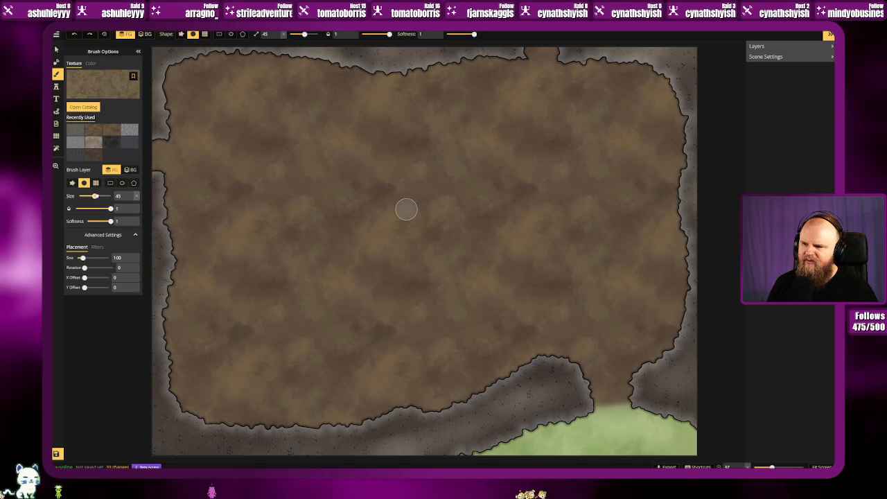
mouse_move(328, 196)
left_mouse_down()
mouse_move(477, 208)
mouse_move(326, 200)
mouse_move(465, 208)
mouse_move(444, 208)
left_mouse_up()
Step: Try the cobblestone street texture over the cracked-ground strip at the land's centre
left_click(88, 133)
mouse_move(311, 188)
left_mouse_down()
mouse_move(341, 190)
mouse_move(317, 198)
mouse_move(478, 201)
left_mouse_up()
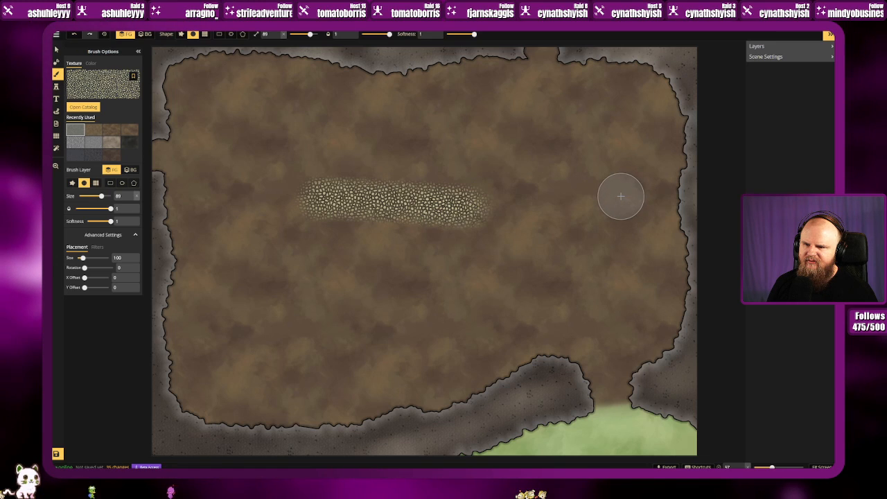
key("ctrl+z")
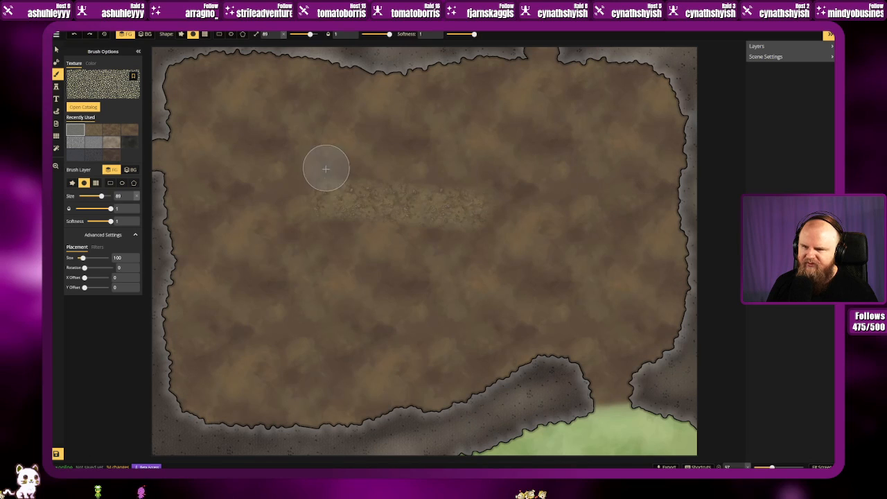
Step: Try two cobblestone strips across the land's centre and undo the test strokes there
left_click_drag(333, 192, 463, 203)
left_click_drag(341, 152, 479, 158)
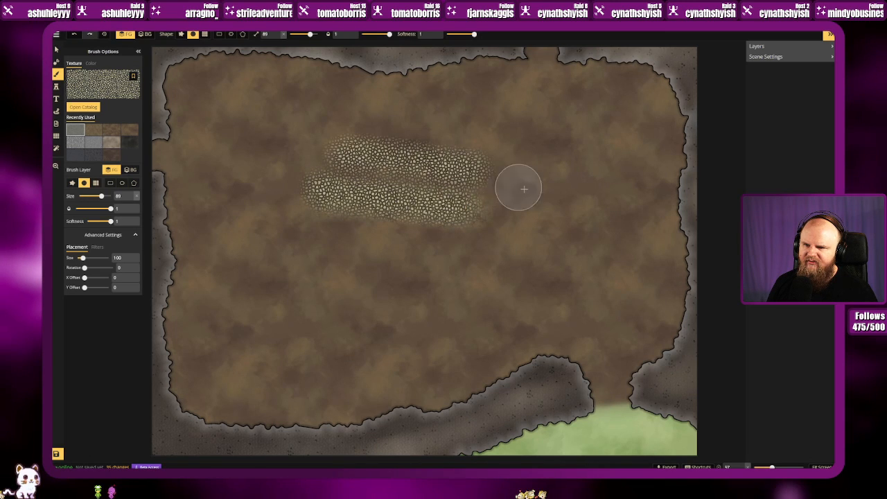
key("ctrl+z")
key("ctrl+z")
key("ctrl+z")
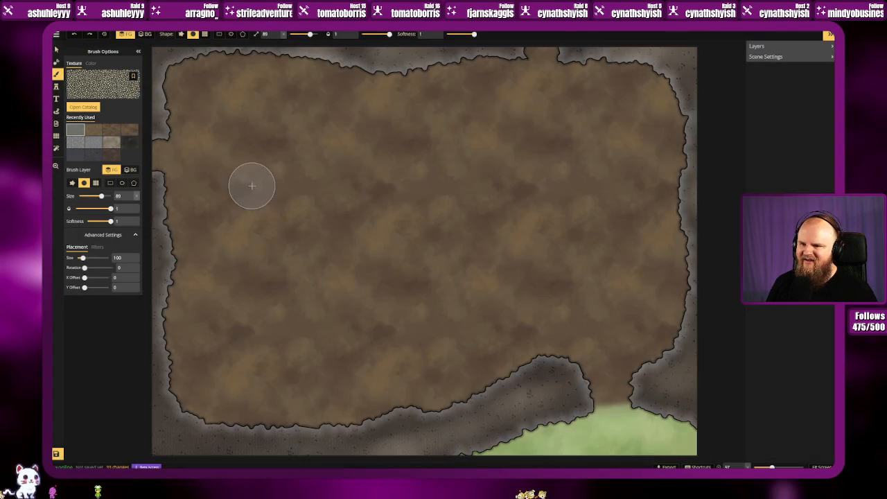
Step: Paint a cracked-ground path from the southern exit to the northern exit, with a branch from the western exit, using the size 89 brush
left_click(95, 133)
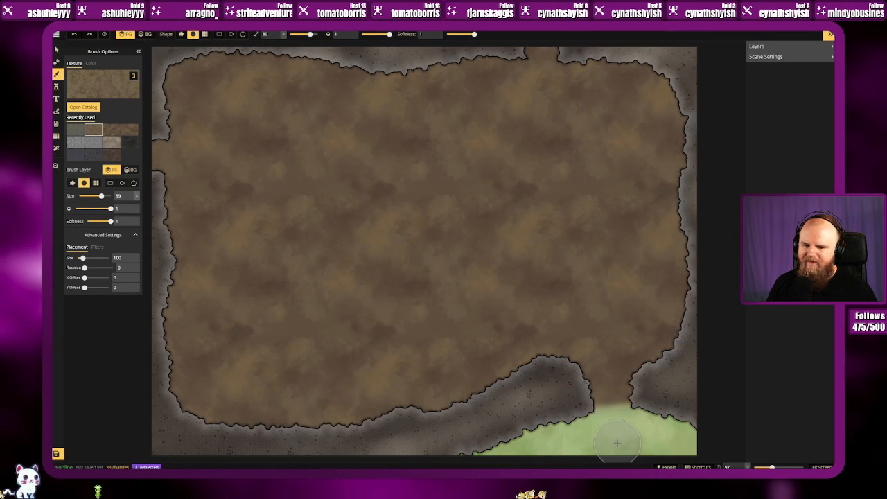
mouse_move(617, 454)
left_mouse_down()
mouse_move(608, 385)
mouse_move(616, 445)
left_mouse_up()
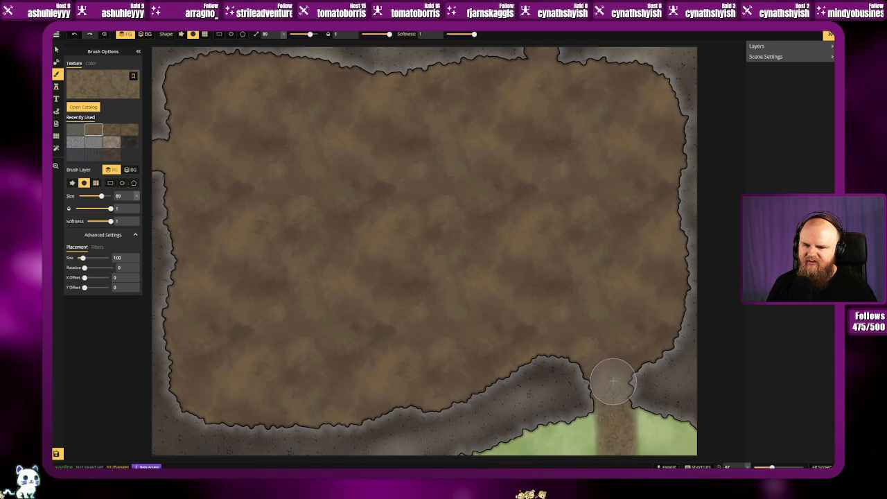
mouse_move(608, 334)
left_mouse_down()
mouse_move(606, 374)
mouse_move(604, 298)
mouse_move(604, 327)
mouse_move(604, 307)
left_mouse_up()
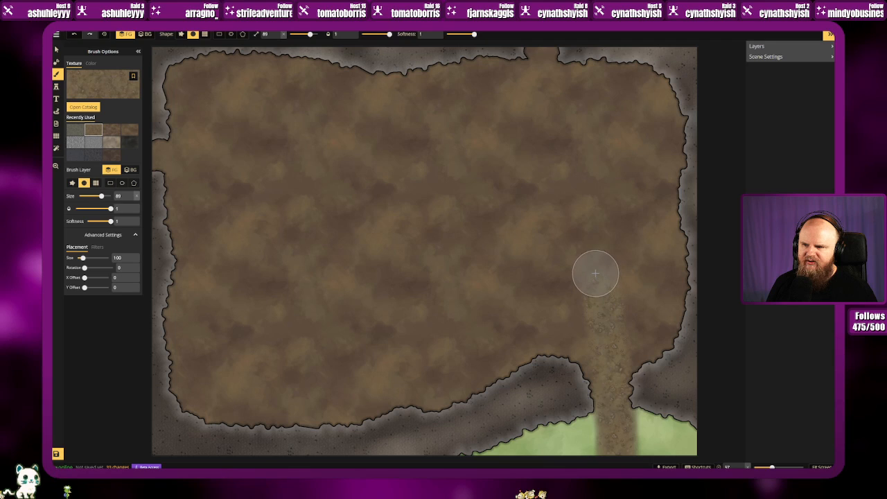
mouse_move(593, 265)
left_mouse_down()
mouse_move(579, 242)
mouse_move(598, 277)
mouse_move(567, 220)
mouse_move(584, 252)
mouse_move(569, 228)
mouse_move(550, 156)
mouse_move(551, 190)
mouse_move(539, 92)
mouse_move(545, 44)
mouse_move(544, 150)
mouse_move(560, 198)
left_mouse_up()
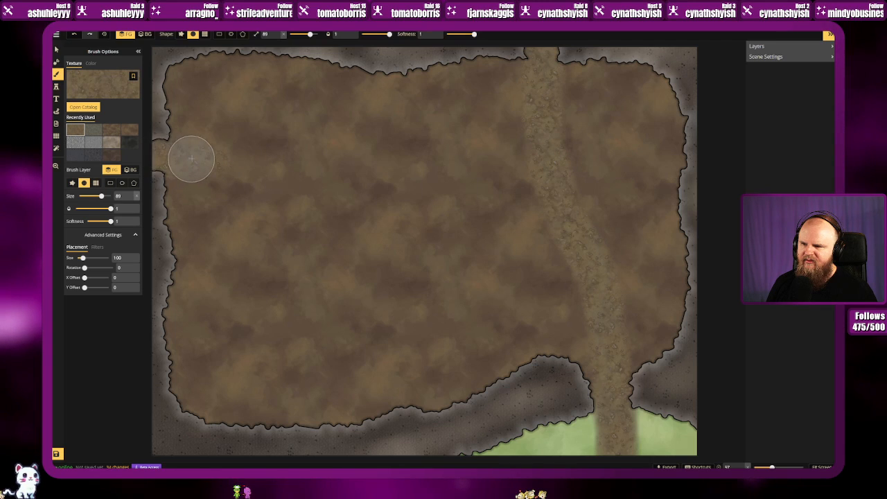
mouse_move(170, 154)
left_mouse_down()
mouse_move(296, 169)
mouse_move(264, 168)
mouse_move(355, 191)
mouse_move(322, 174)
mouse_move(380, 202)
mouse_move(401, 204)
mouse_move(366, 199)
mouse_move(548, 199)
mouse_move(477, 195)
left_mouse_up()
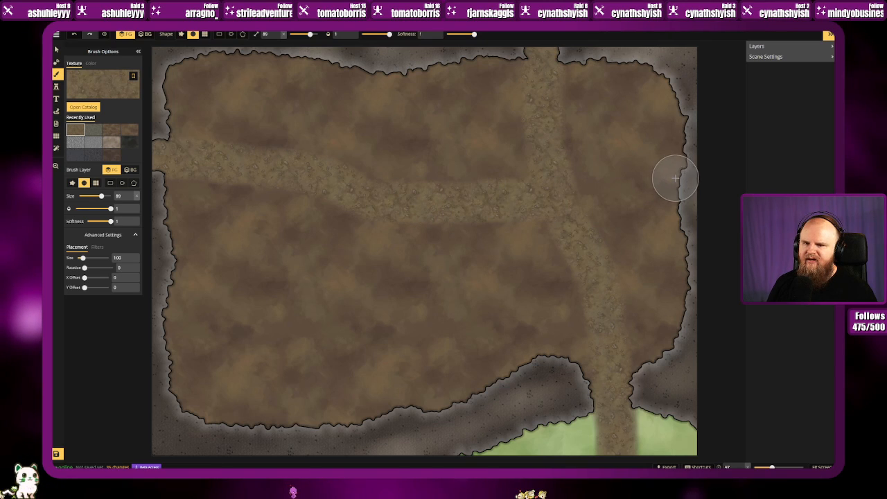
Step: Paint the cobblestone street texture over the cracked-ground path between the southern and northern exits and along its western branch
left_click(92, 131)
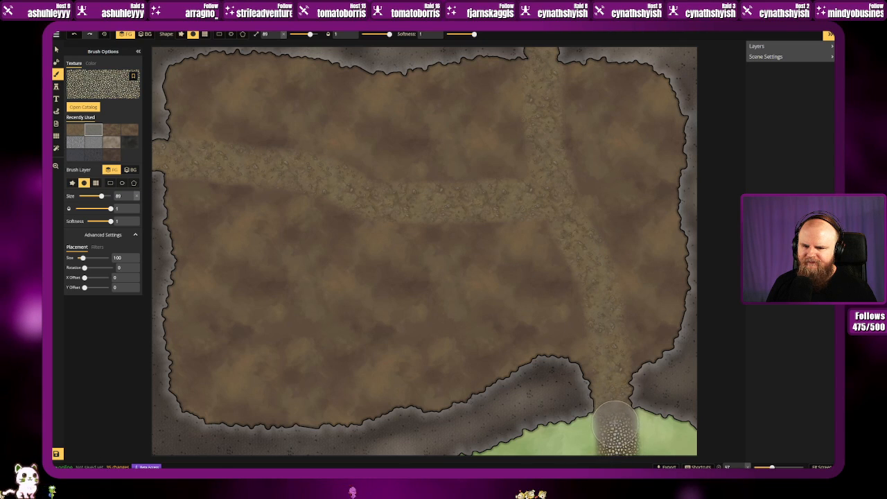
left_click_drag(613, 376, 599, 283)
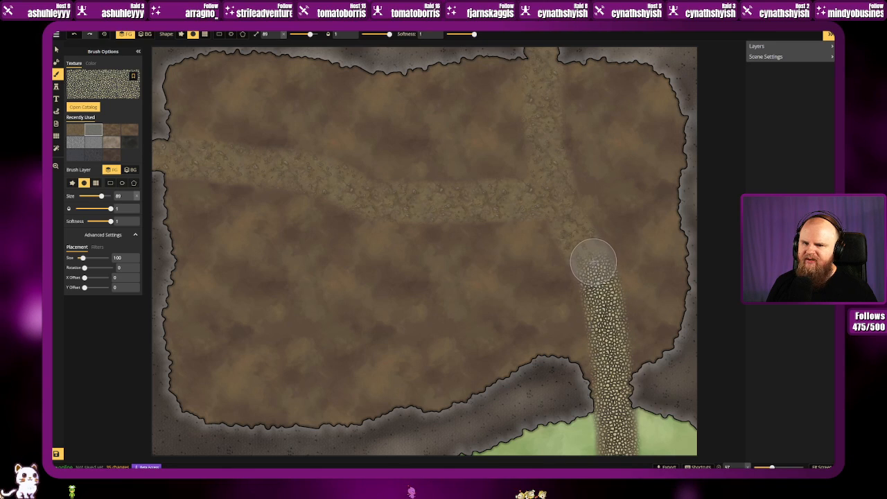
mouse_move(591, 249)
left_mouse_down()
mouse_move(549, 169)
mouse_move(542, 54)
left_mouse_up()
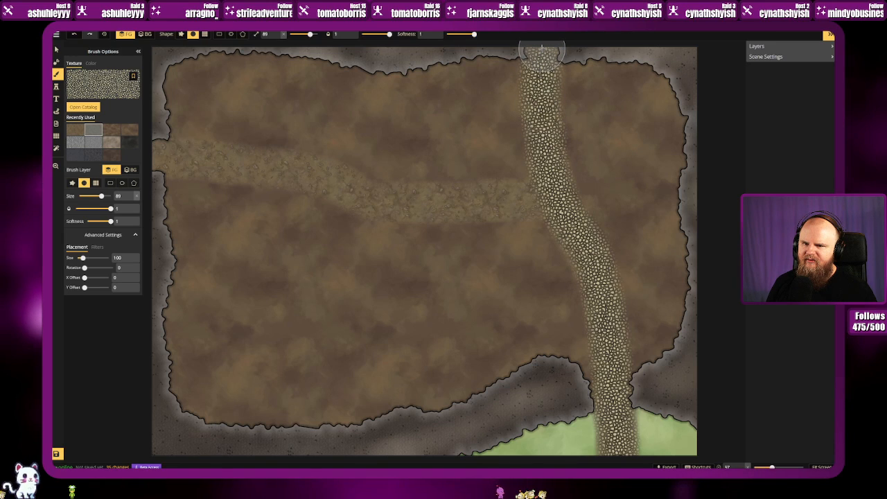
mouse_move(546, 194)
left_mouse_down()
mouse_move(383, 199)
mouse_move(274, 166)
mouse_move(149, 156)
left_mouse_up()
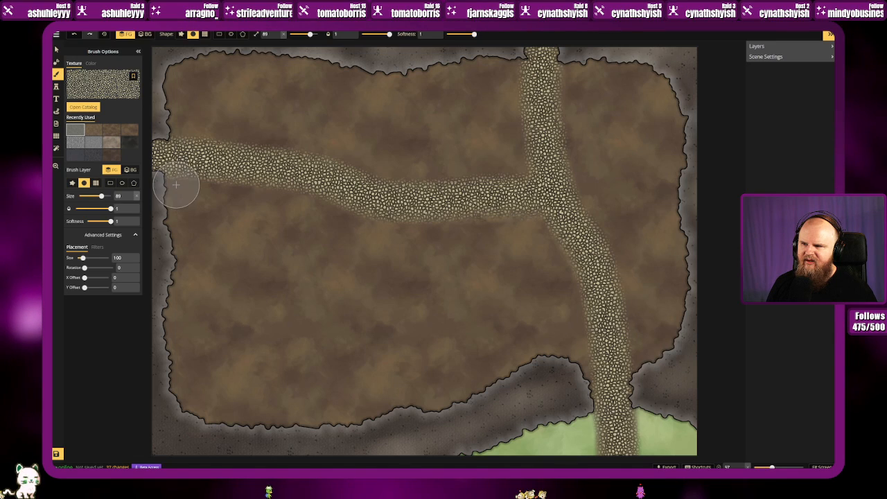
Step: Narrow the northern and eastern sides of the cobblestone roads with brown soil scaled to 52.14, undoing the stroke that spills onto the grass
left_click(108, 130)
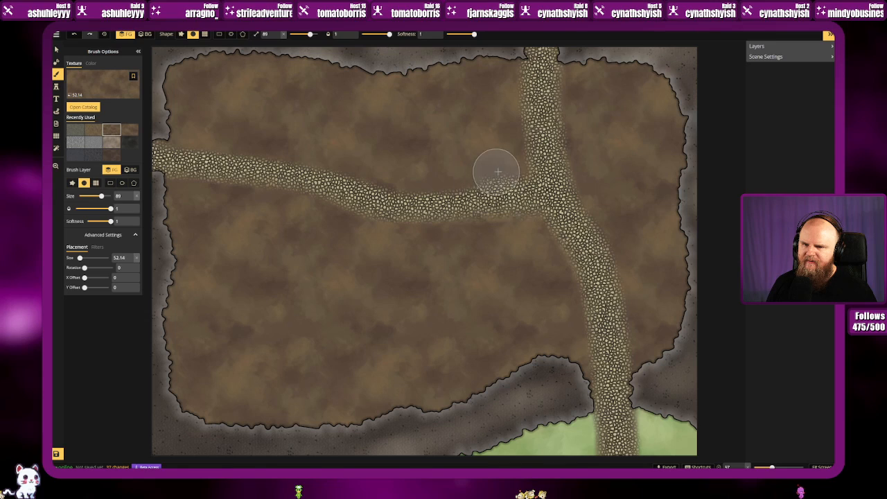
mouse_move(520, 167)
left_mouse_down()
mouse_move(509, 61)
mouse_move(510, 100)
mouse_move(509, 73)
left_mouse_up()
mouse_move(571, 113)
left_mouse_down()
mouse_move(576, 62)
mouse_move(582, 154)
mouse_move(581, 124)
mouse_move(585, 136)
mouse_move(584, 162)
mouse_move(581, 116)
mouse_move(578, 180)
mouse_move(579, 136)
mouse_move(581, 186)
mouse_move(577, 173)
mouse_move(600, 216)
mouse_move(589, 184)
mouse_move(627, 239)
mouse_move(604, 203)
mouse_move(622, 228)
mouse_move(591, 180)
mouse_move(629, 252)
mouse_move(591, 198)
mouse_move(635, 275)
mouse_move(626, 231)
mouse_move(632, 292)
mouse_move(625, 238)
mouse_move(627, 251)
mouse_move(606, 217)
mouse_move(640, 308)
mouse_move(639, 279)
mouse_move(647, 334)
mouse_move(635, 298)
mouse_move(639, 352)
mouse_move(632, 285)
mouse_move(653, 396)
left_mouse_up()
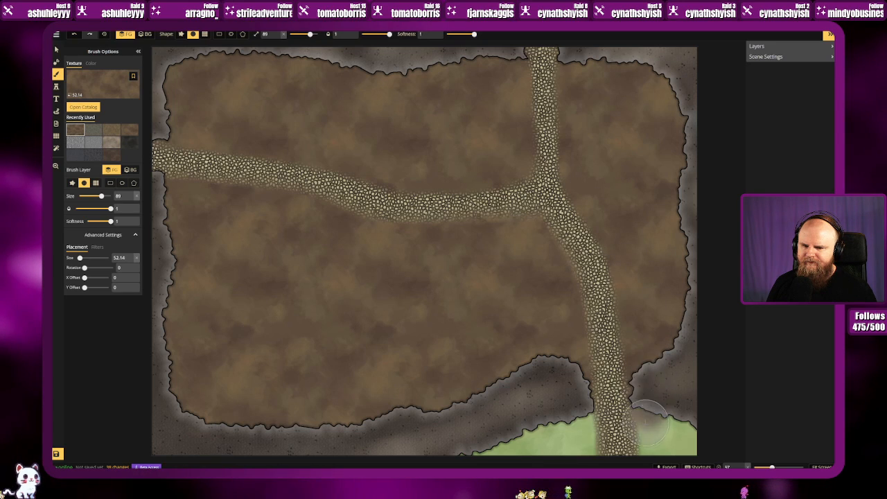
key("ctrl+z")
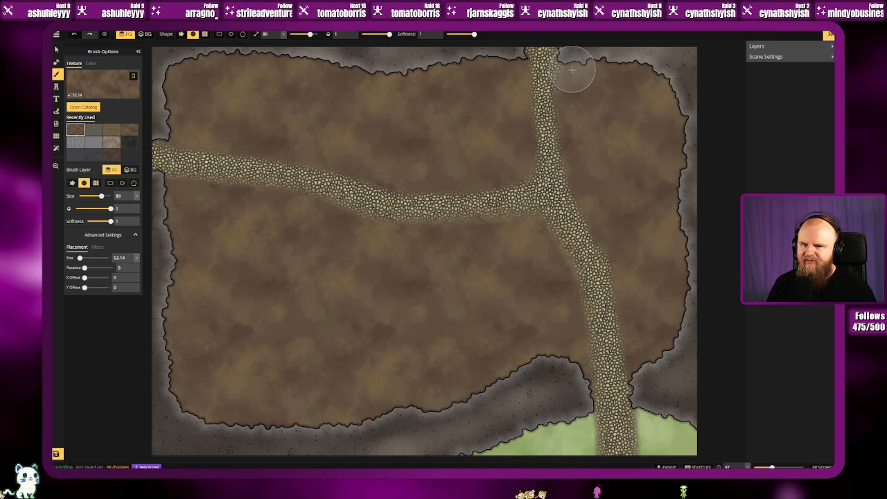
left_click_drag(587, 63, 583, 67)
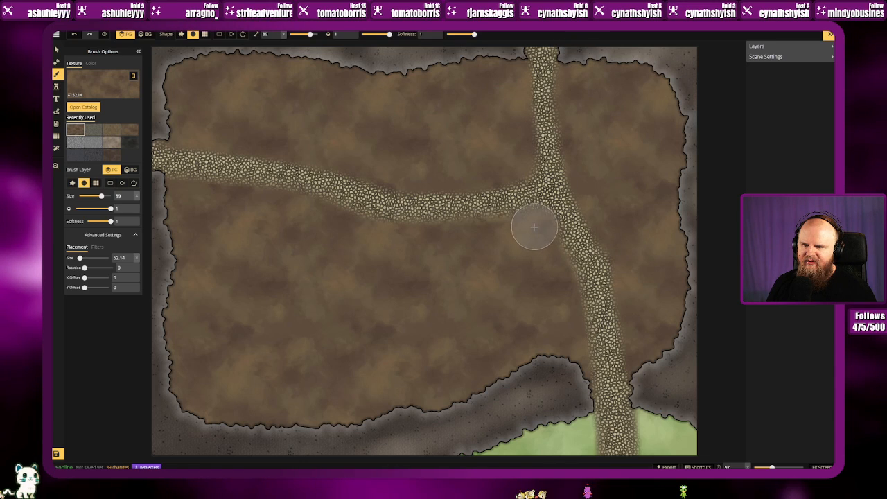
Step: Trim the lower edge of the western cobblestone road and both road edges near the southern exit with brown soil
left_click_drag(524, 227, 349, 234)
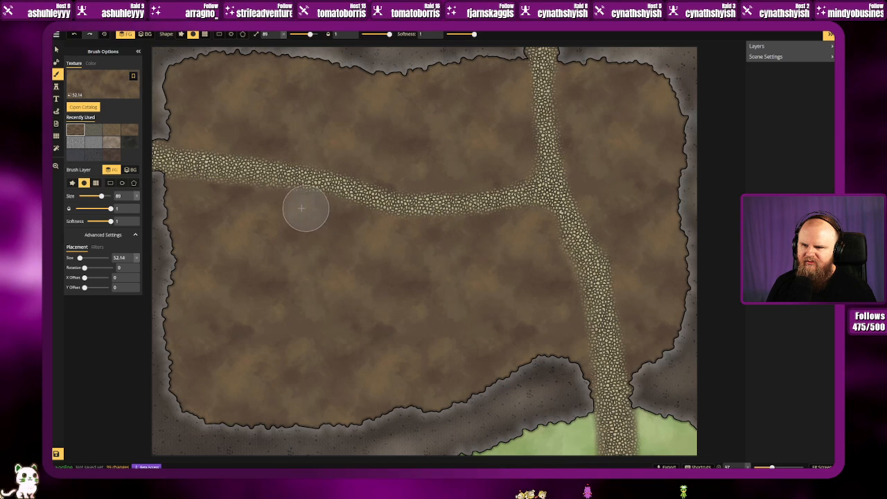
left_click_drag(304, 206, 196, 197)
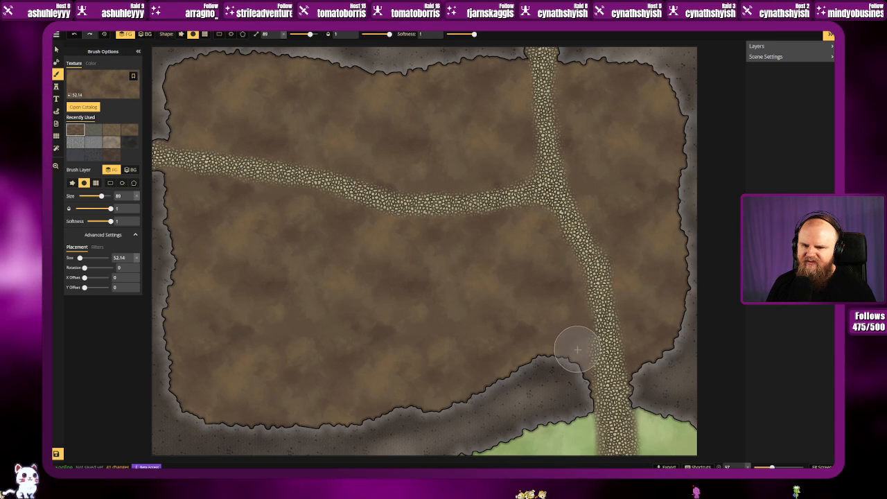
mouse_move(580, 378)
left_mouse_down()
mouse_move(575, 341)
mouse_move(566, 370)
mouse_move(581, 391)
mouse_move(591, 364)
left_mouse_up()
left_click_drag(645, 376, 644, 386)
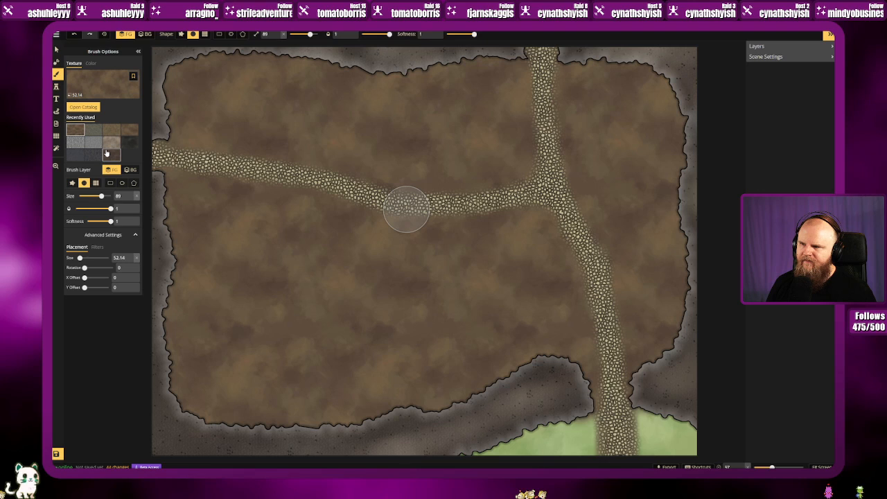
Step: Paint the Green Light grass texture along the cobblestone road's edges in the southern green area
left_click(106, 91)
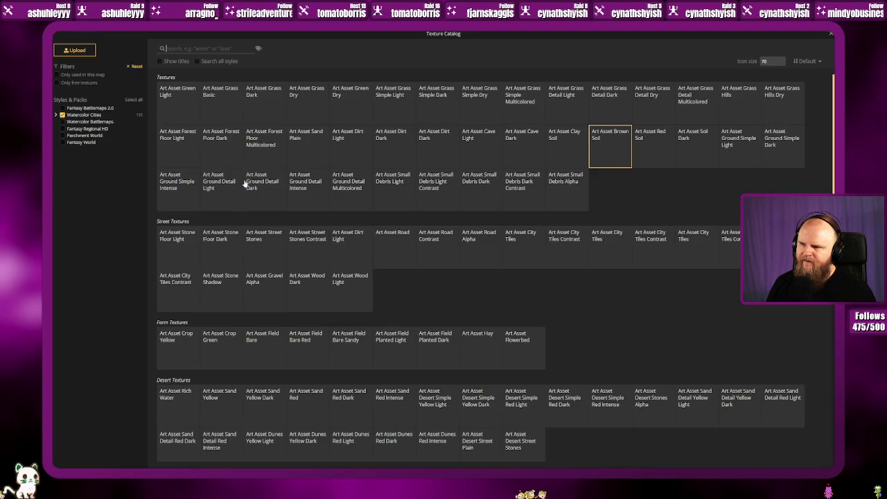
left_click(169, 104)
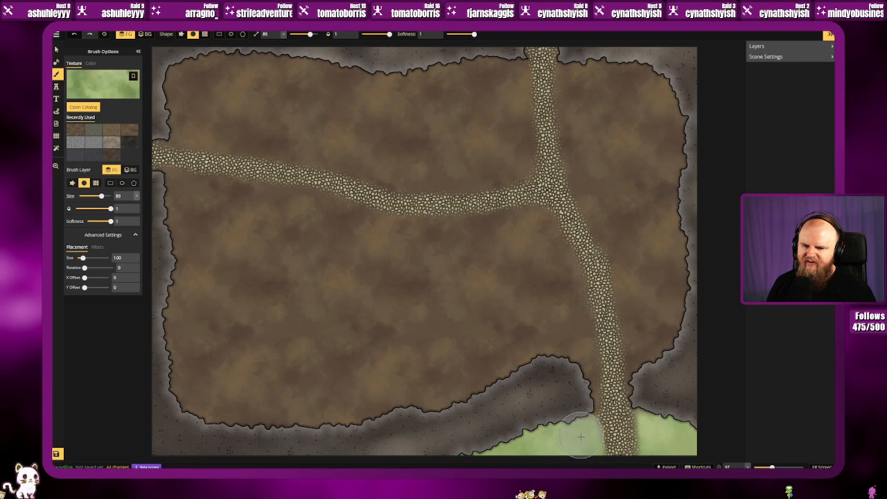
left_click(583, 432)
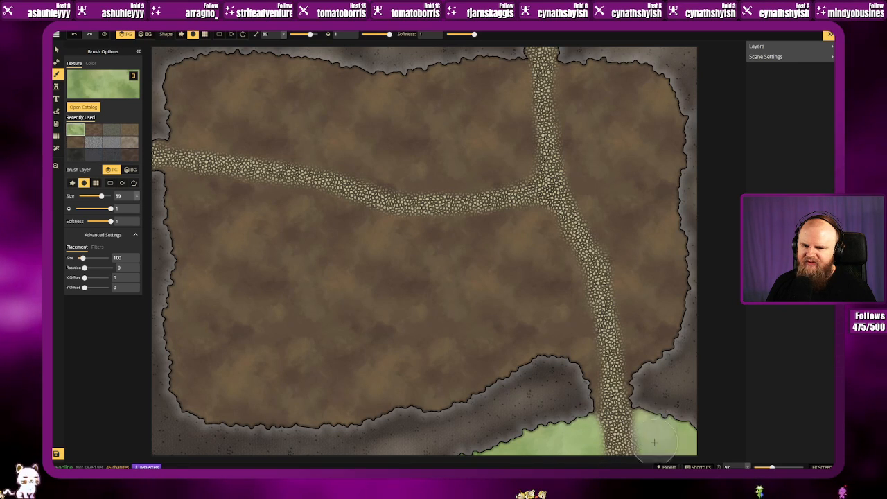
Step: Cover the green area on both sides of the southern road with the Grass Dark texture
left_click(103, 84)
left_click(259, 116)
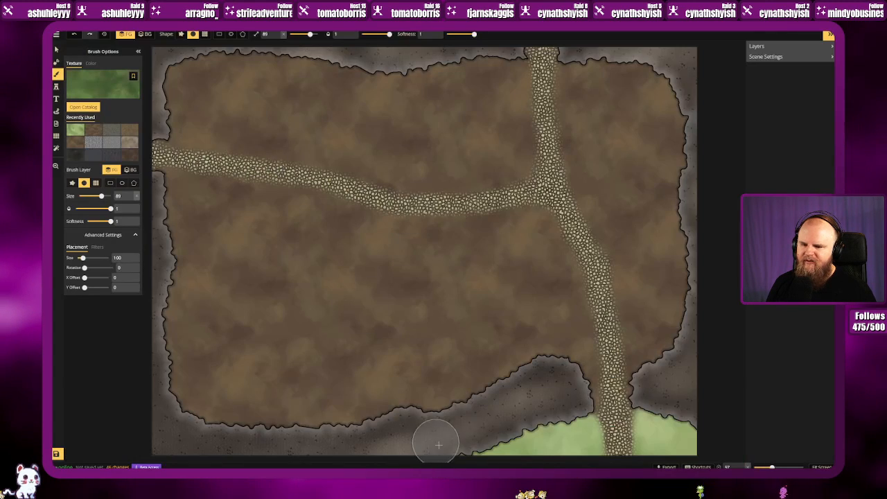
mouse_move(531, 431)
left_mouse_down()
mouse_move(558, 447)
mouse_move(580, 439)
mouse_move(568, 430)
mouse_move(572, 444)
mouse_move(586, 444)
mouse_move(581, 423)
mouse_move(581, 444)
mouse_move(590, 436)
left_mouse_up()
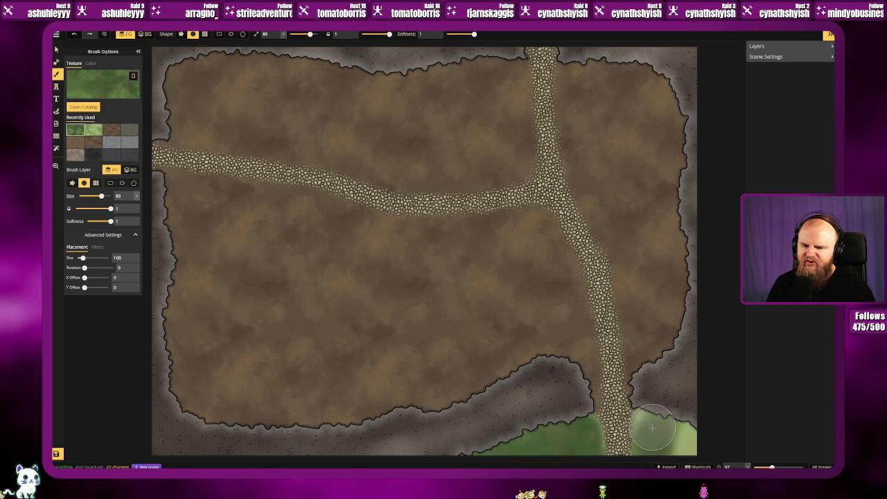
mouse_move(675, 428)
left_mouse_down()
mouse_move(695, 454)
mouse_move(682, 454)
mouse_move(694, 445)
left_mouse_up()
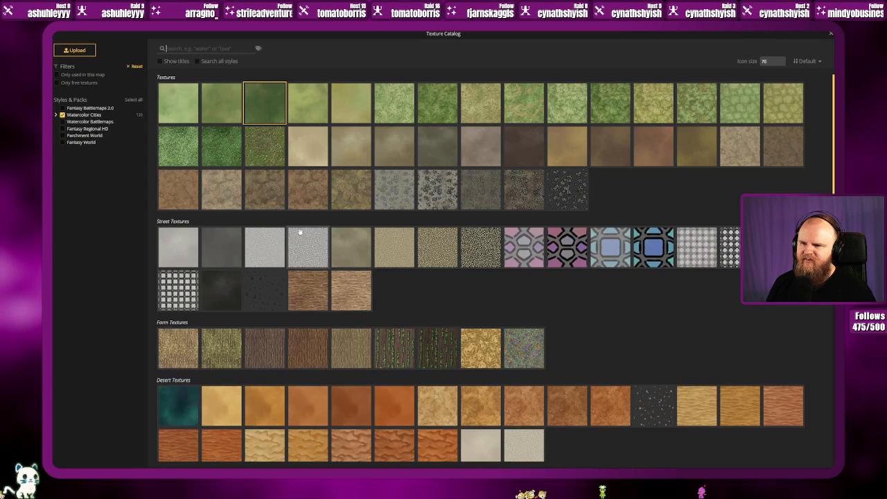
Step: Blend patches of the Grass Basic texture into the dark grass on both sides of the southern road
left_click(102, 84)
left_click(222, 105)
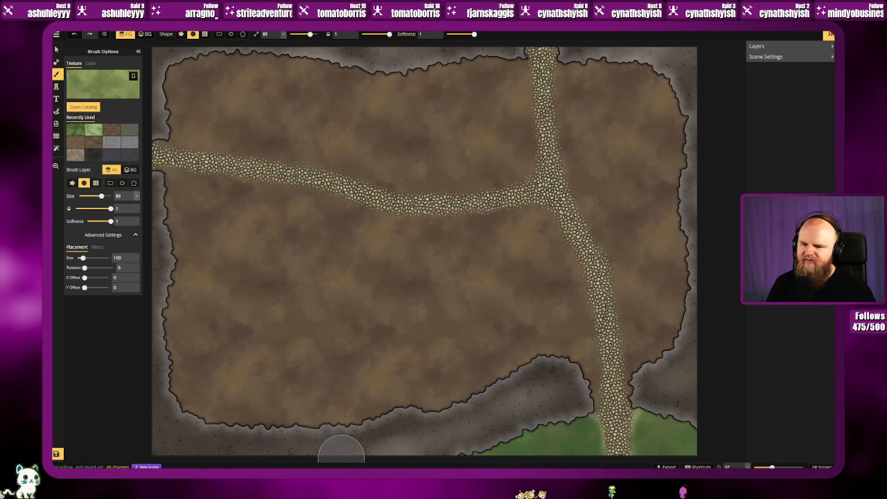
mouse_move(634, 449)
left_mouse_down()
mouse_move(693, 447)
mouse_move(565, 447)
mouse_move(588, 446)
mouse_move(579, 460)
left_mouse_up()
left_click_drag(641, 429, 676, 414)
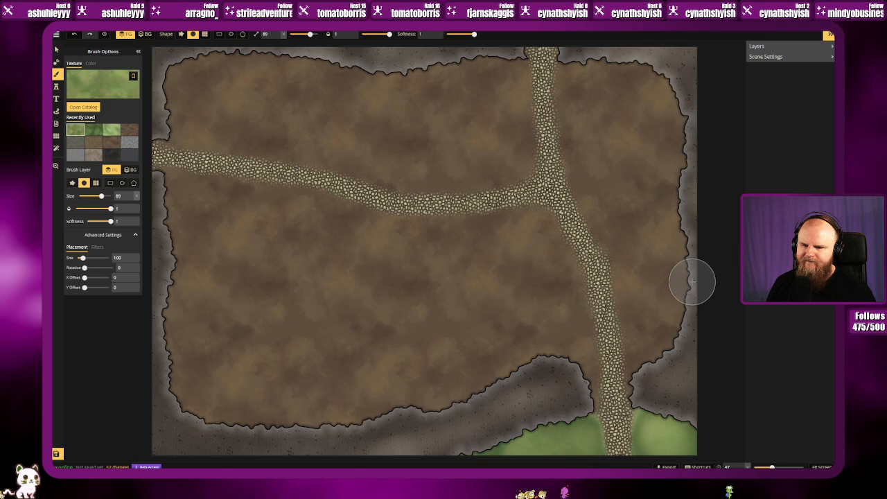
left_click(90, 88)
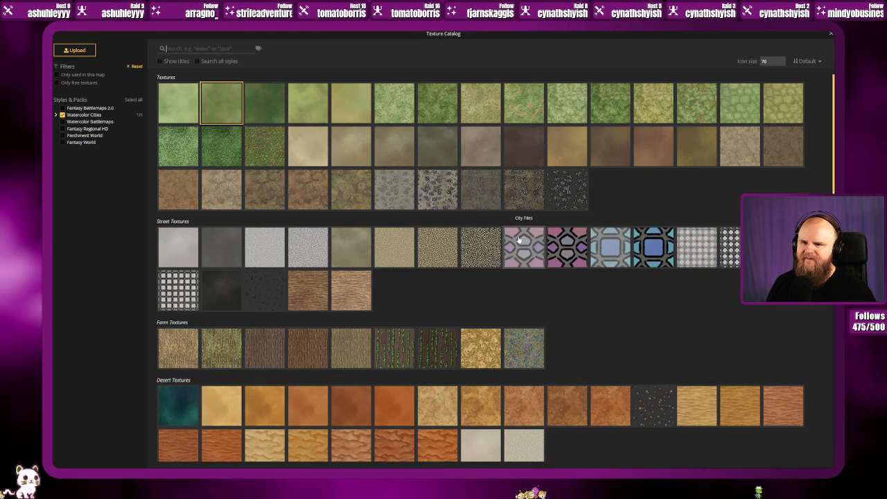
left_click(790, 93)
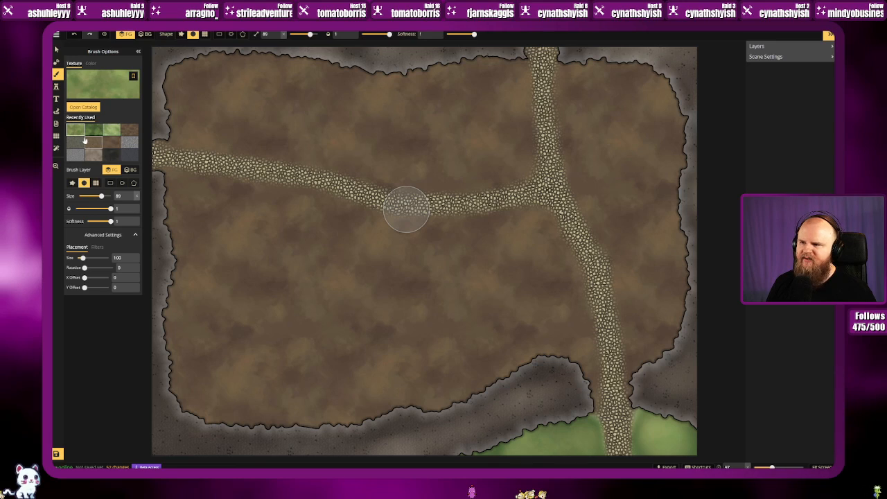
Step: Reduce the brush size to 19 and dab brown soil at the lower edge of the western cobblestone road
left_click(126, 134)
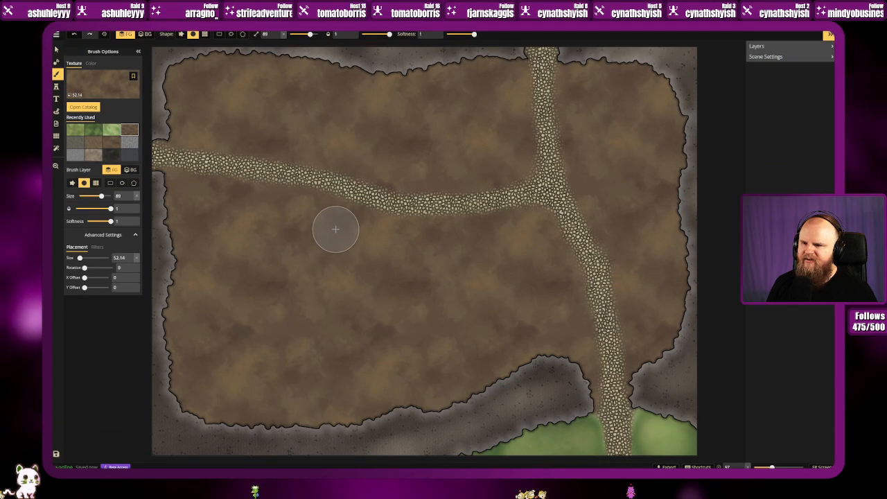
scroll(335, 229, "down", 10)
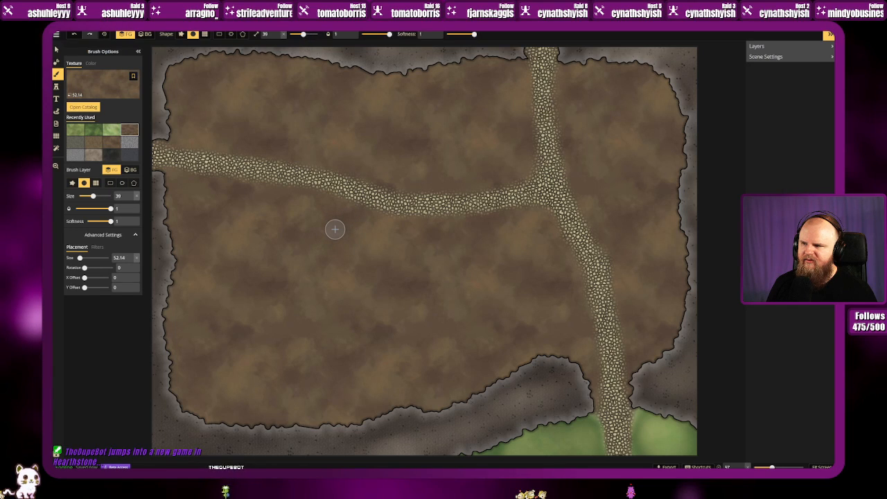
scroll(335, 229, "down", 4)
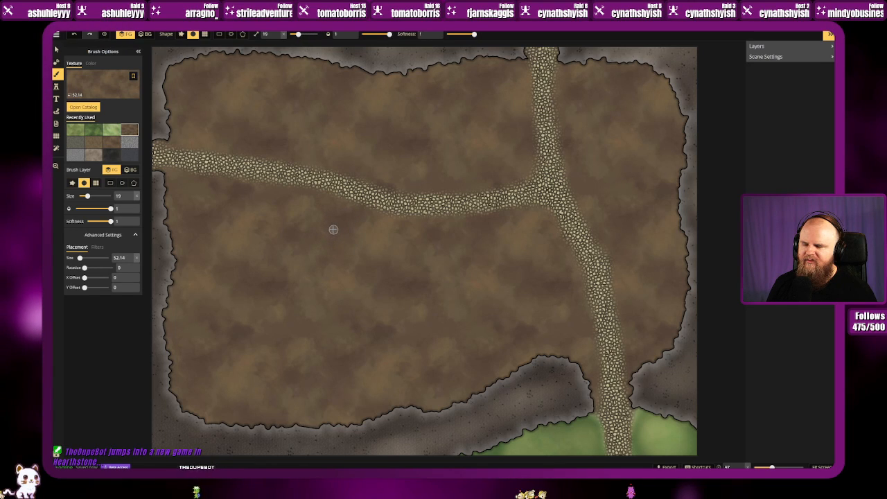
left_click(351, 266)
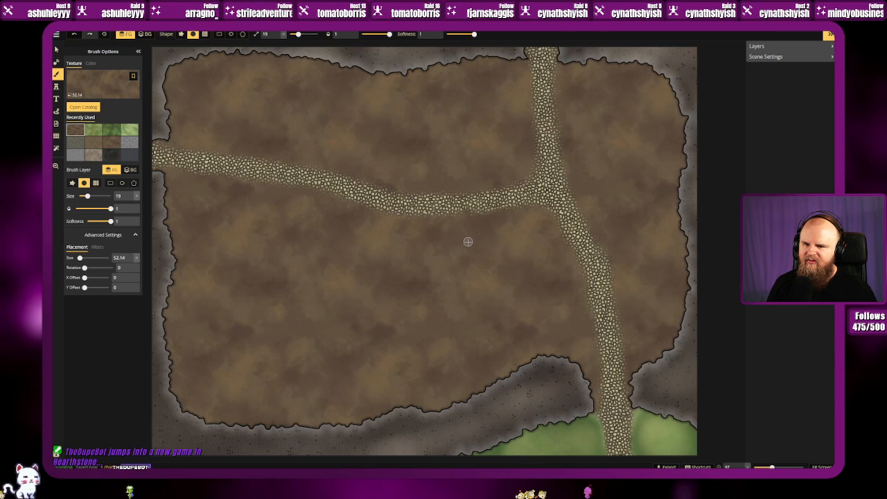
Step: Paint a thin cracked-ground trail south from the western road, with a branch running east to the southern road
left_click(110, 147)
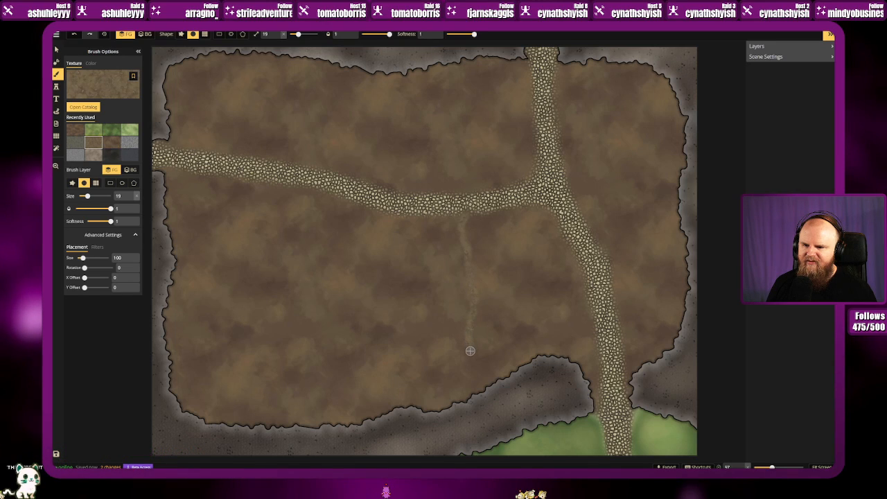
left_click_drag(471, 358, 478, 281)
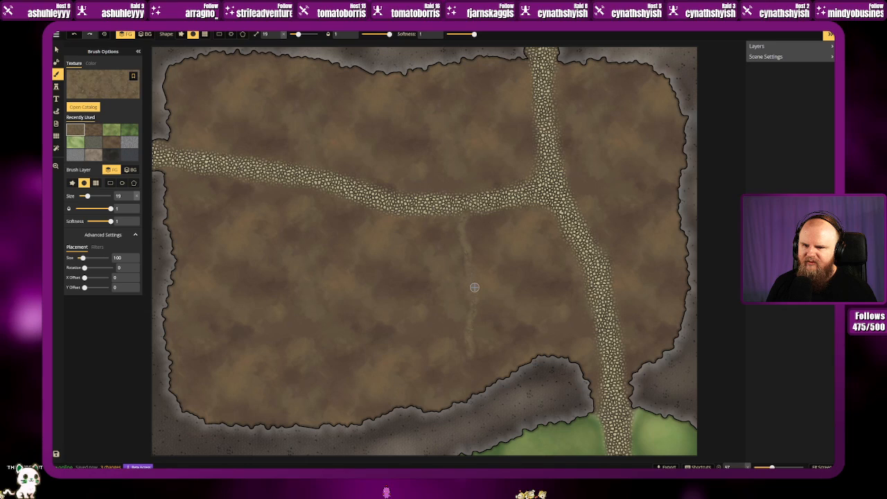
left_click_drag(525, 287, 585, 289)
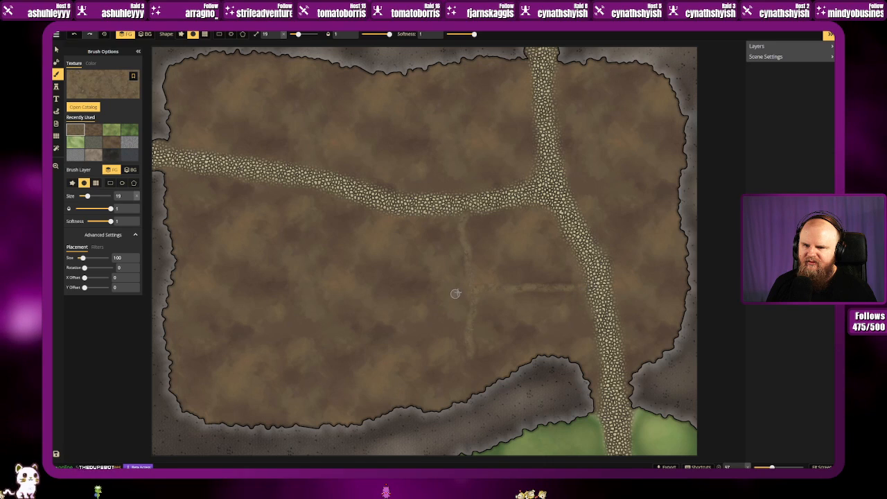
Step: Paint a network of thin cracked-ground trails south of the western road, extending the existing branch west and south across the land
mouse_move(474, 289)
left_mouse_down()
mouse_move(392, 289)
mouse_move(387, 211)
left_mouse_up()
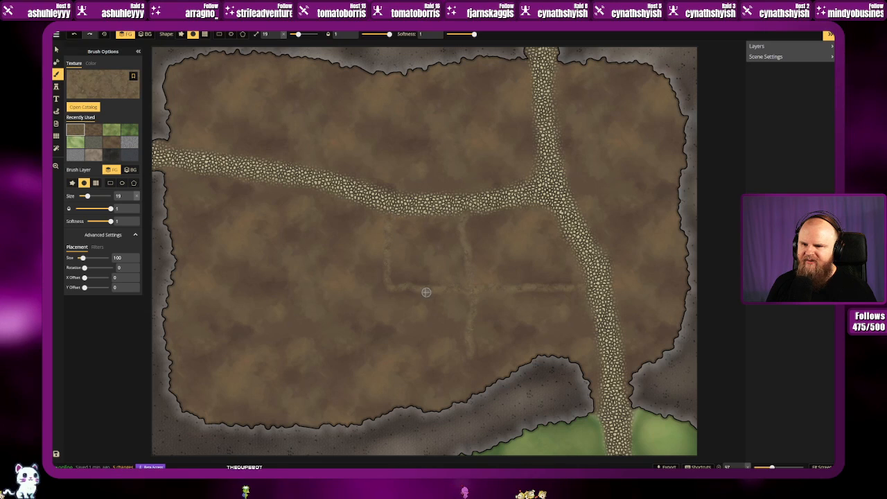
mouse_move(387, 308)
left_mouse_down()
mouse_move(414, 337)
mouse_move(470, 355)
left_mouse_up()
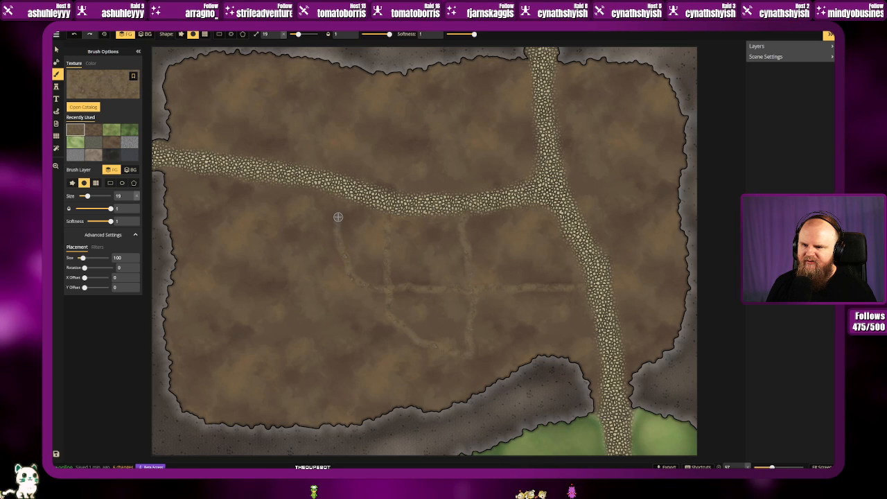
left_click_drag(334, 200, 334, 196)
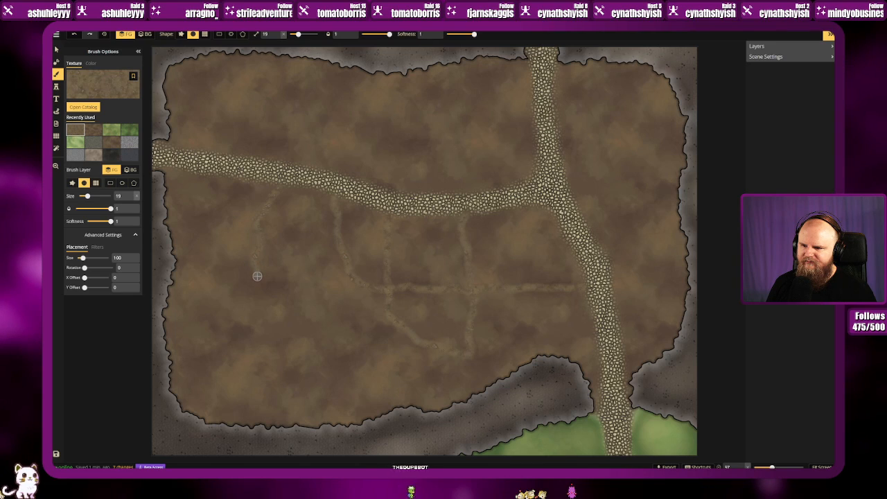
mouse_move(259, 291)
left_mouse_down()
mouse_move(262, 343)
mouse_move(266, 334)
mouse_move(266, 346)
mouse_move(282, 354)
mouse_move(354, 355)
mouse_move(387, 315)
left_mouse_up()
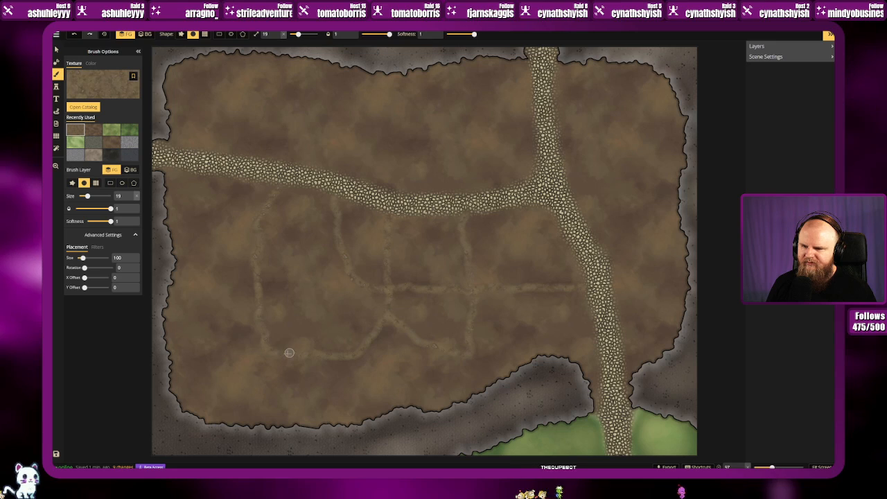
left_click_drag(267, 353, 265, 409)
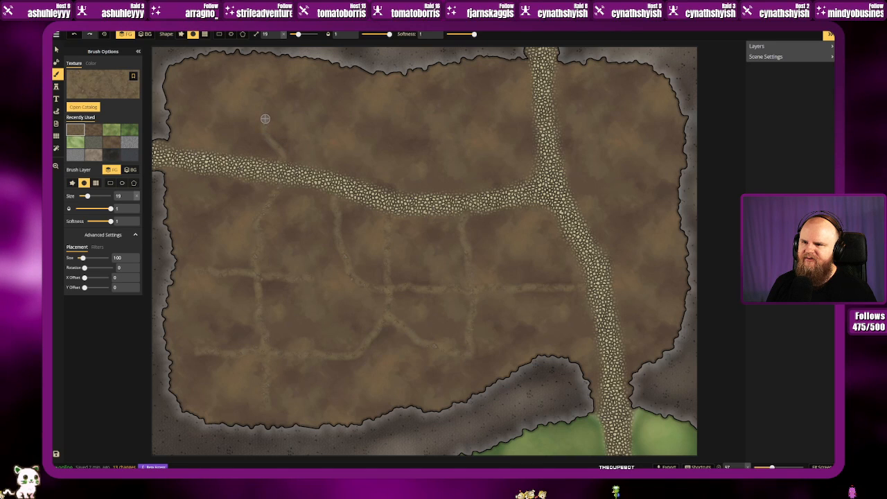
Step: Paint a short trail and a looped trail north of the western road, plus branching side trails east of the main road
left_click_drag(264, 105, 263, 104)
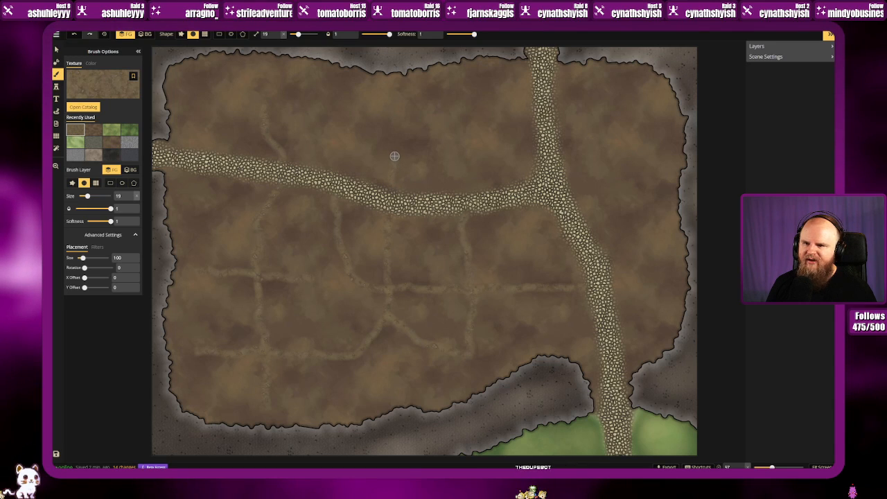
mouse_move(402, 141)
left_mouse_down()
mouse_move(432, 125)
mouse_move(454, 126)
mouse_move(468, 143)
mouse_move(467, 181)
left_mouse_up()
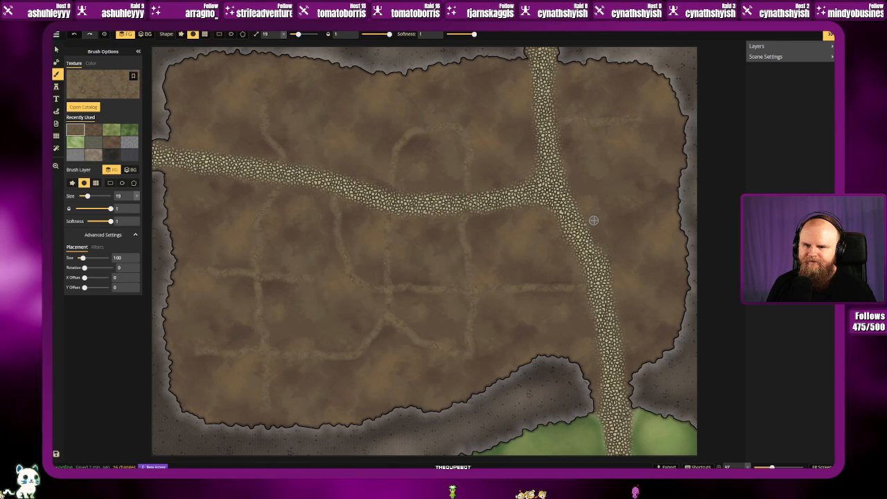
left_click_drag(638, 207, 637, 167)
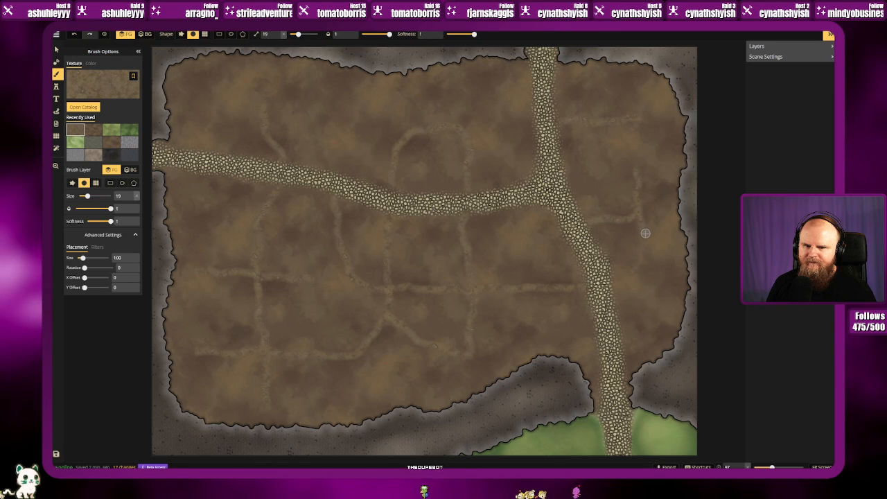
left_click_drag(648, 265, 648, 263)
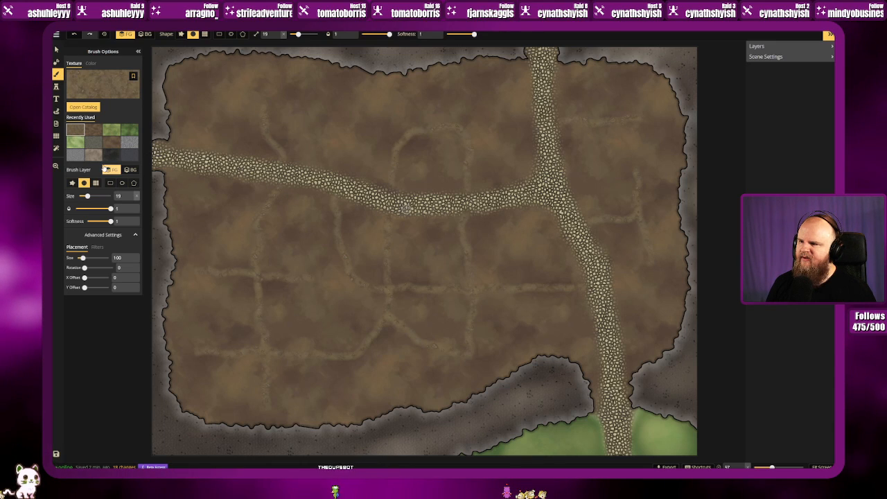
Step: Trace cobblestone over the short northwestern trail, the northern loop and the central block of trails between the western and southern roads
left_click(94, 142)
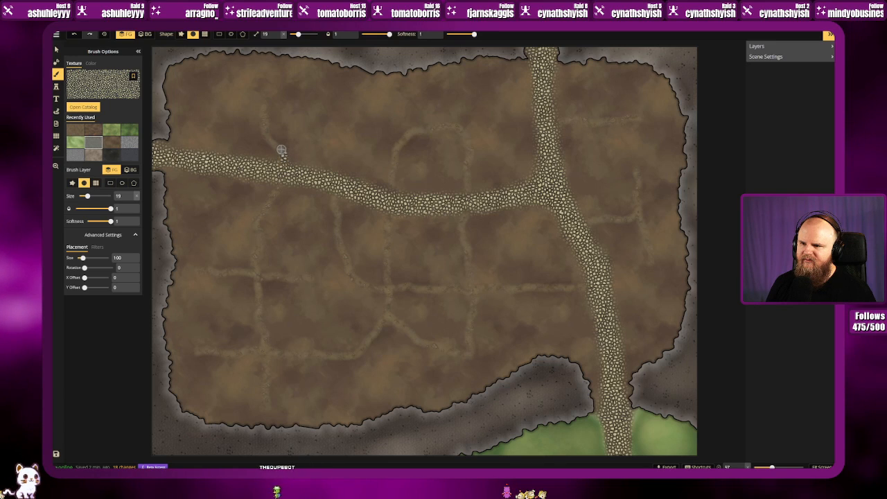
left_click_drag(269, 140, 264, 108)
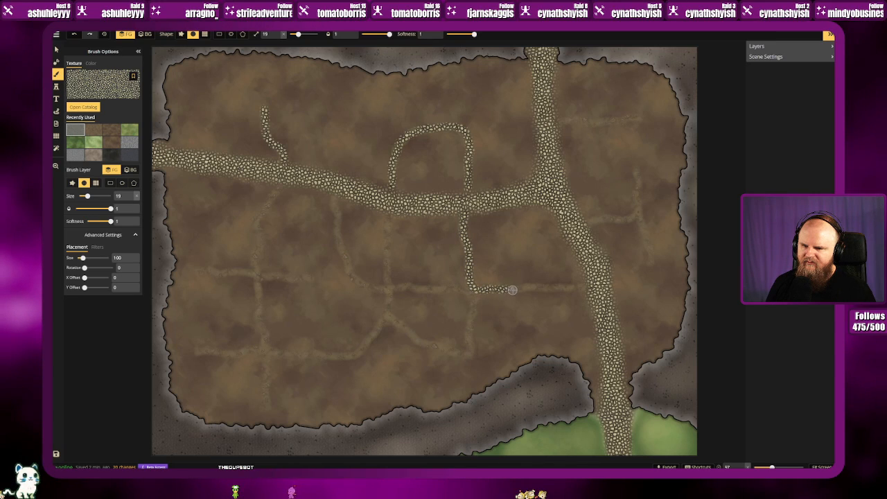
left_click_drag(567, 287, 588, 288)
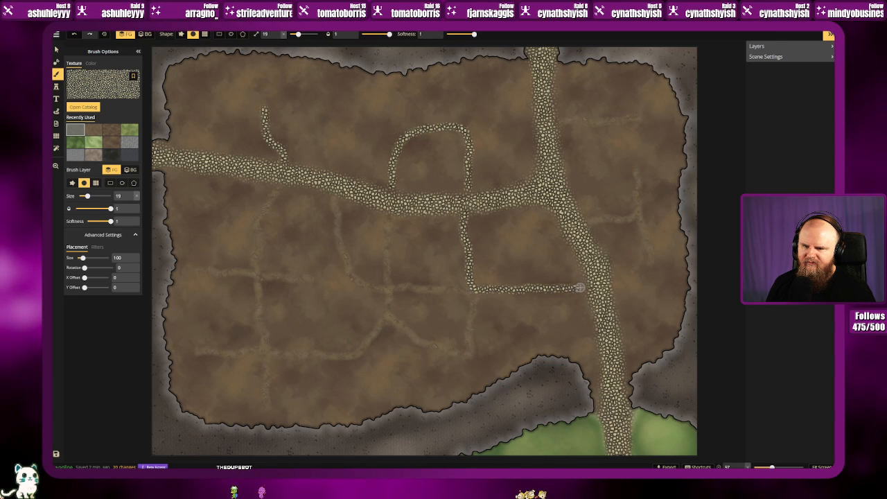
left_click_drag(473, 291, 471, 344)
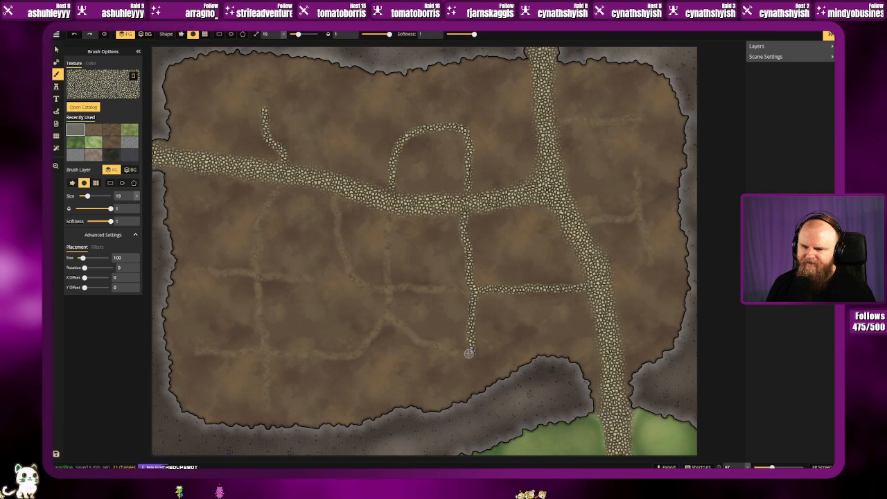
left_click_drag(418, 341, 387, 314)
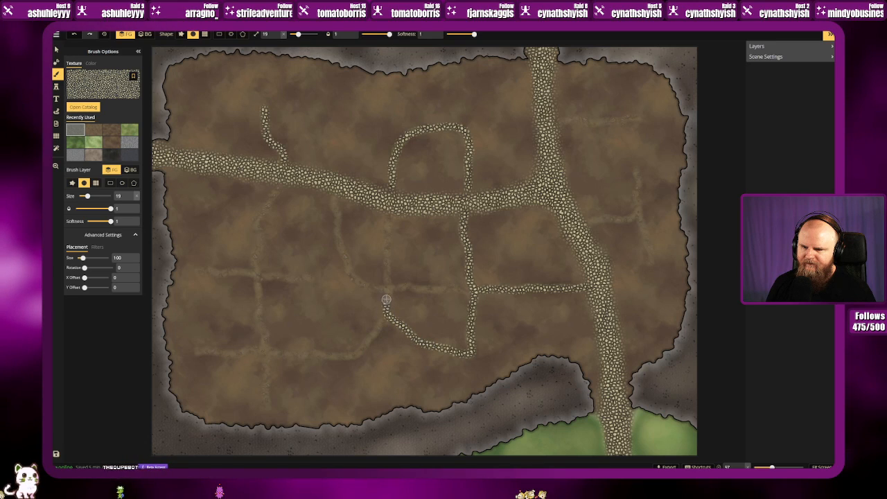
left_click_drag(387, 276, 390, 221)
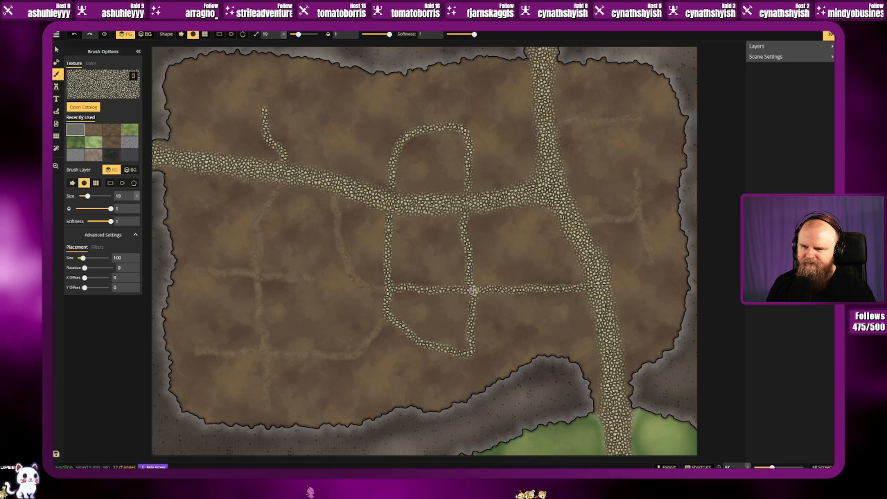
Step: Trace cobblestone over the remaining trails in the southwest and the side trails east of the main road
mouse_move(372, 285)
left_mouse_down()
mouse_move(352, 271)
mouse_move(331, 196)
left_mouse_up()
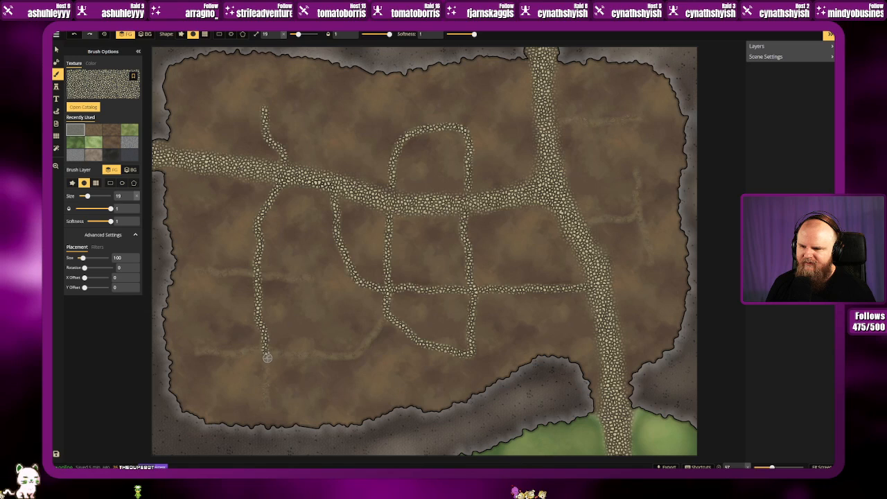
left_click_drag(266, 401, 267, 405)
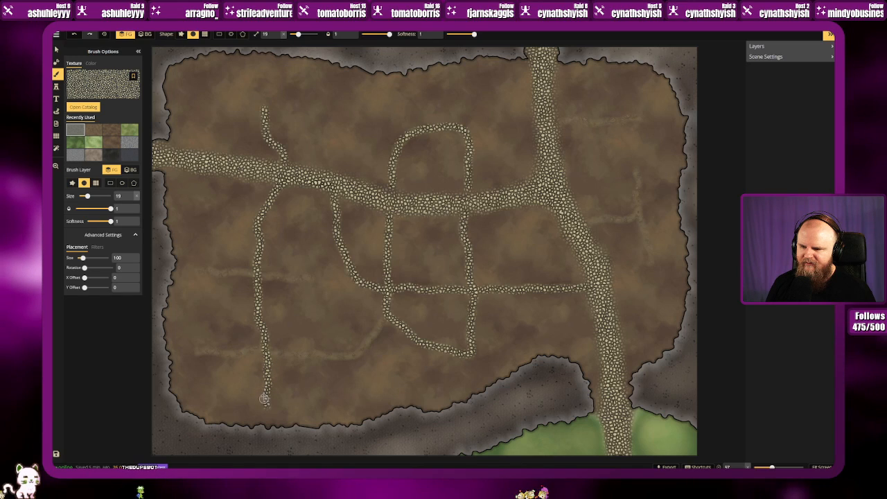
left_click_drag(264, 348, 197, 351)
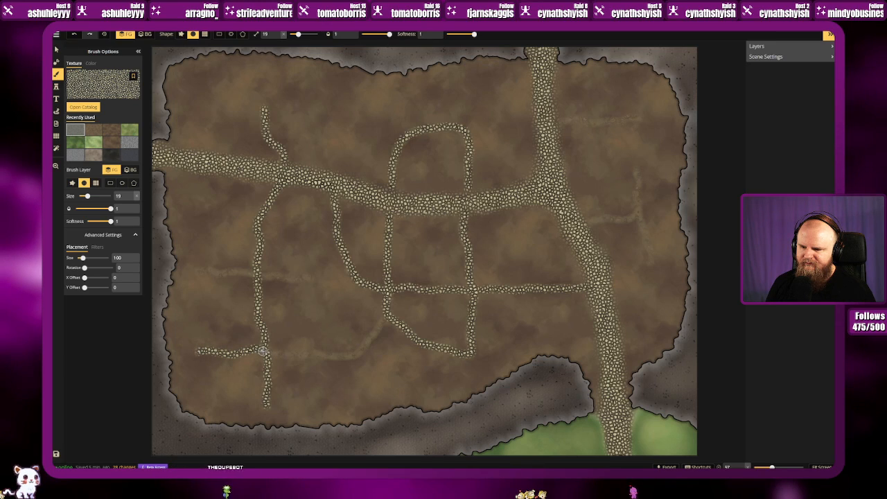
mouse_move(273, 354)
left_mouse_down()
mouse_move(349, 355)
mouse_move(383, 323)
left_mouse_up()
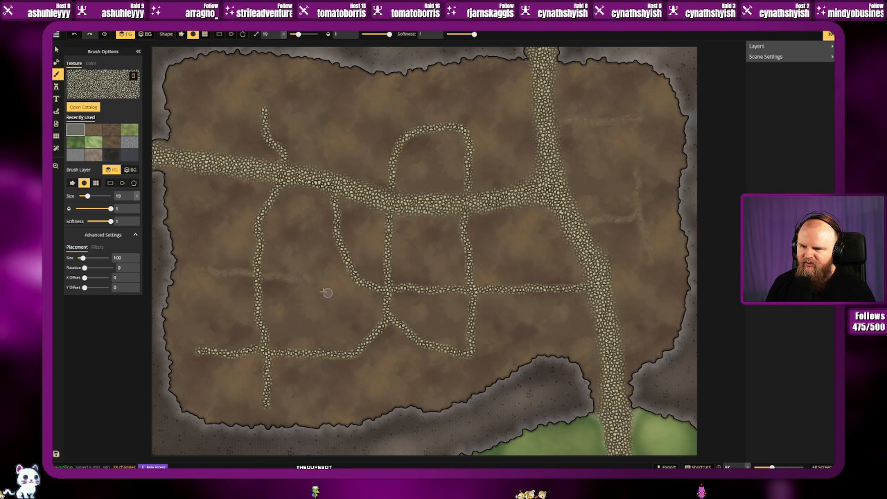
mouse_move(256, 275)
left_mouse_down()
mouse_move(310, 278)
mouse_move(201, 271)
left_mouse_up()
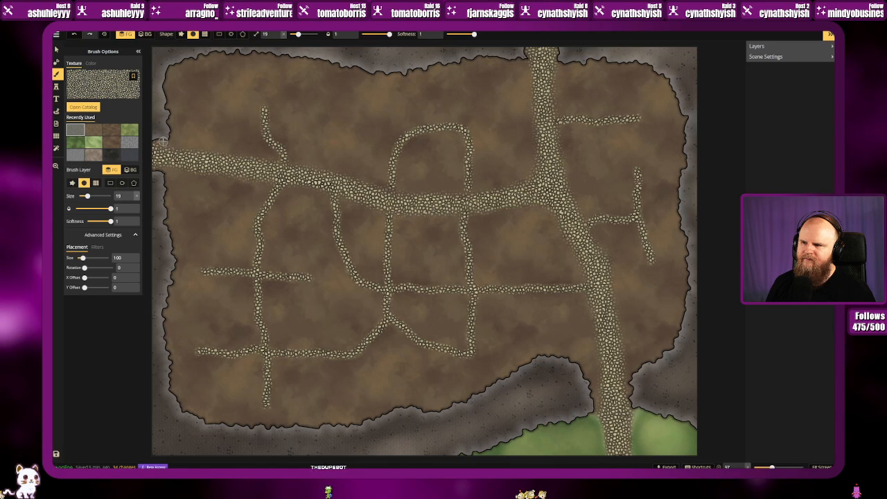
Step: With the mask brush in Subtract mode at size 38, carve an inlet into the northern edge and a curving, broken channel from the western edge
left_click(57, 61)
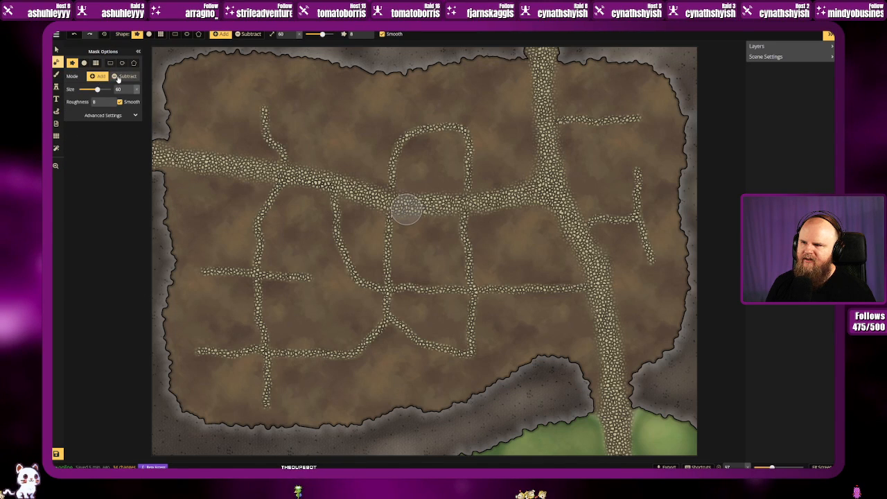
left_click_drag(97, 89, 91, 89)
left_click_drag(335, 62, 325, 91)
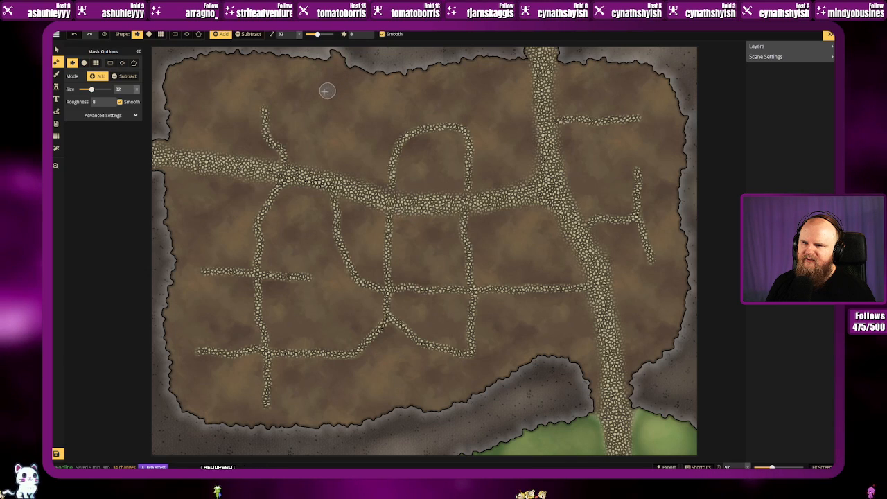
left_click(118, 78)
scroll(319, 86, "down", 6)
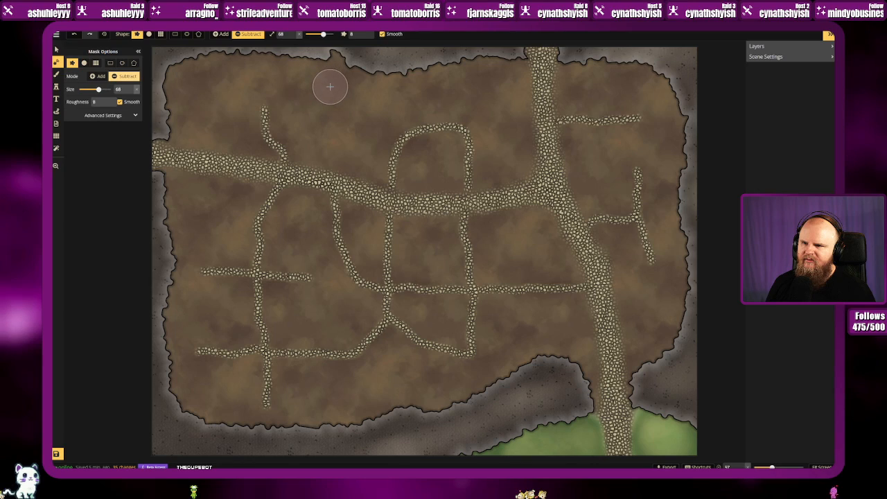
left_click(334, 59)
mouse_move(333, 57)
left_mouse_down()
mouse_move(333, 82)
mouse_move(339, 61)
mouse_move(341, 92)
mouse_move(339, 83)
mouse_move(332, 127)
left_mouse_up()
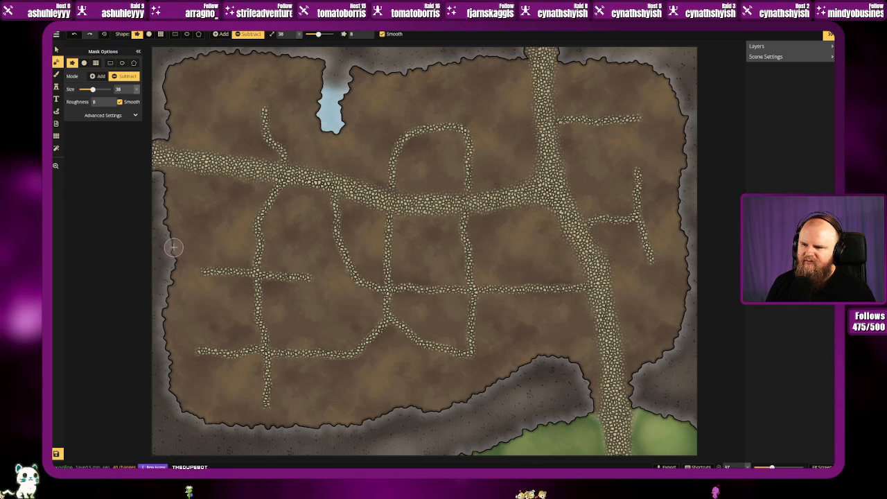
mouse_move(166, 222)
left_mouse_down()
mouse_move(203, 215)
mouse_move(319, 252)
mouse_move(330, 274)
mouse_move(334, 334)
left_mouse_up()
left_click(333, 334)
Step: Set the mask brush size to 49 and carve a short inlet from the southern edge toward the curved channel
key("bracketright")
key("bracketright")
key("bracketright")
key("bracketright")
key("bracketright")
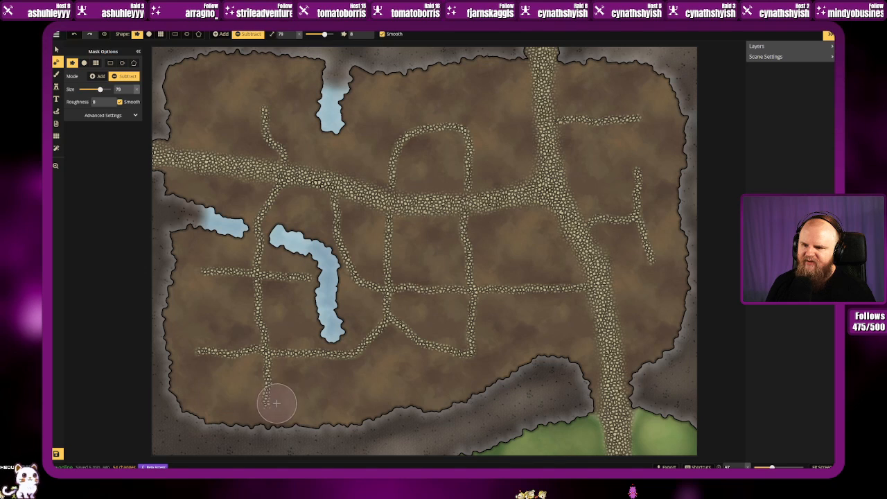
key("bracketright")
key("bracketright")
key("bracketright")
key("bracketright")
key("bracketright")
key("bracketright")
key("bracketright")
key("bracketright")
key("bracketright")
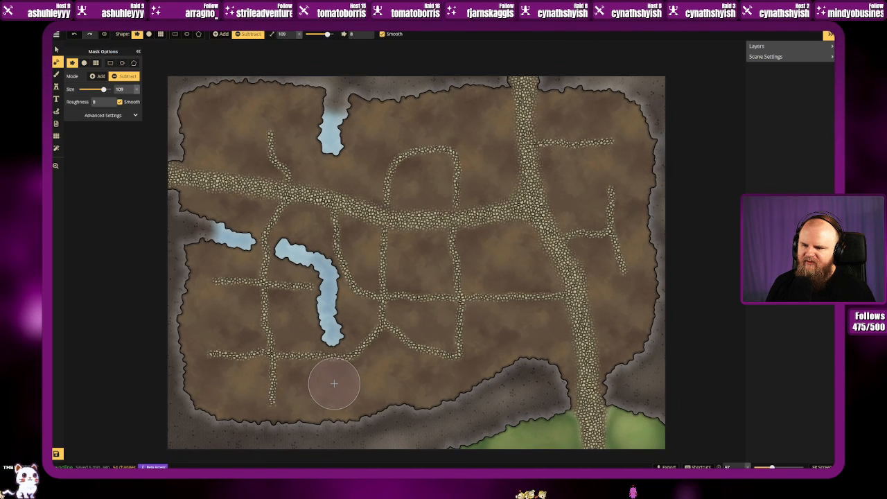
key("bracketleft")
key("bracketleft")
key("bracketleft")
key("bracketleft")
key("bracketleft")
key("bracketleft")
key("bracketleft")
key("bracketleft")
key("bracketleft")
key("bracketleft")
key("bracketleft")
key("bracketleft")
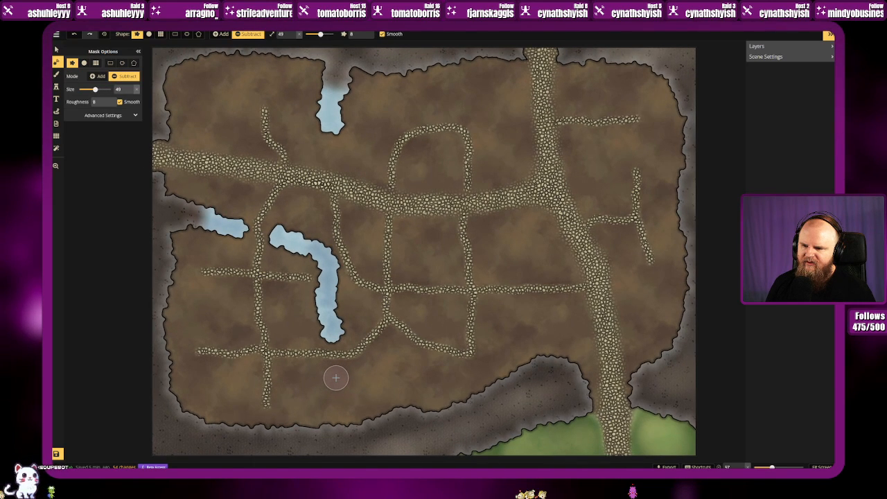
left_click_drag(334, 378, 352, 424)
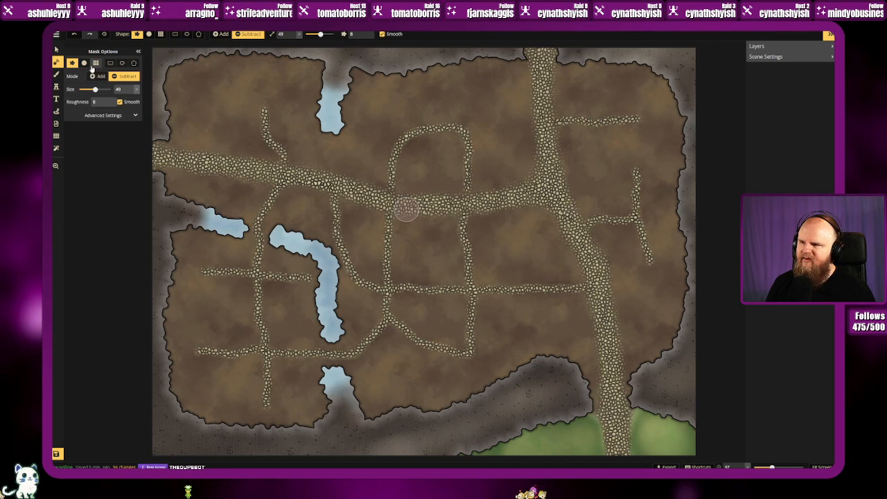
Step: Set the texture brush to the background layer at size 55 and paint near-black texture over the western channel's water
left_click(56, 75)
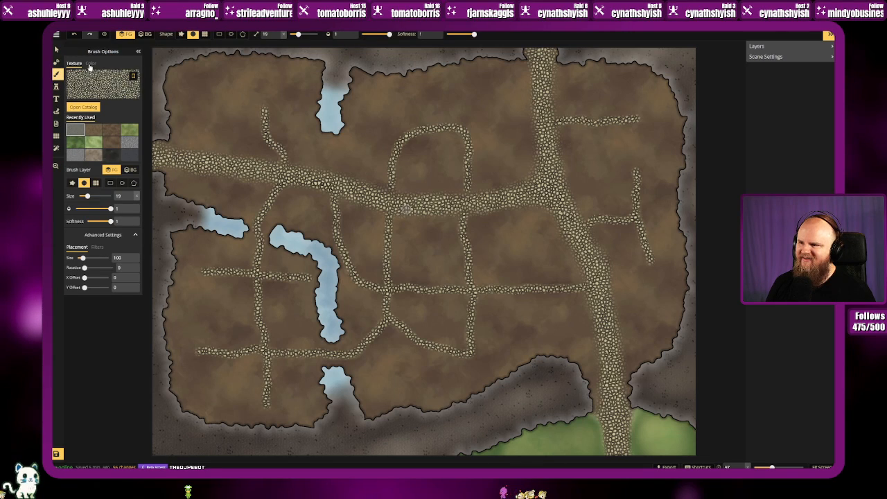
left_click(132, 170)
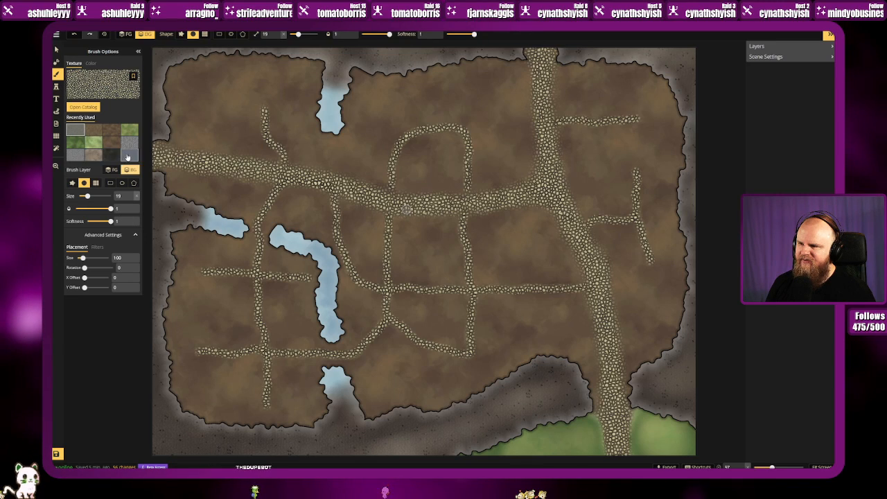
left_click(113, 156)
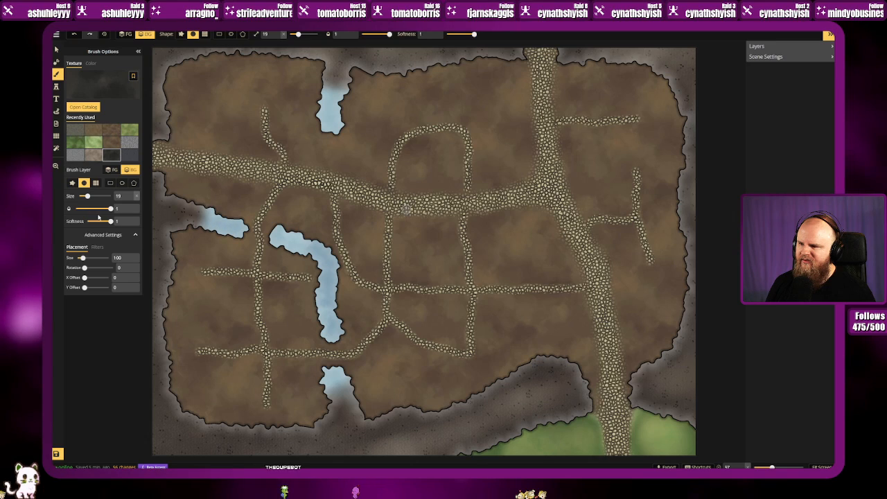
left_click_drag(88, 197, 97, 197)
mouse_move(217, 228)
left_mouse_down()
mouse_move(208, 220)
mouse_move(212, 206)
mouse_move(210, 223)
mouse_move(242, 217)
mouse_move(242, 242)
mouse_move(300, 242)
left_mouse_up()
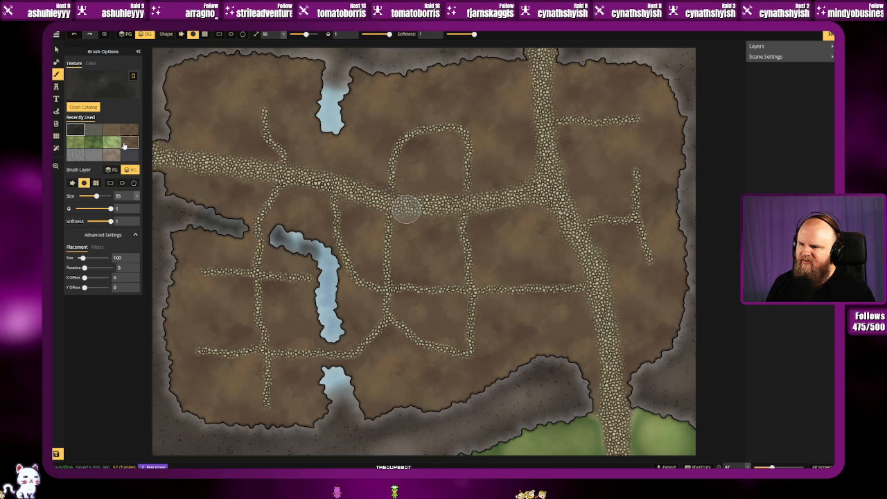
Step: Choose the plain dark brown texture from the catalog and paint it over the water in the western channel and the northern and southern inlets
left_click(97, 108)
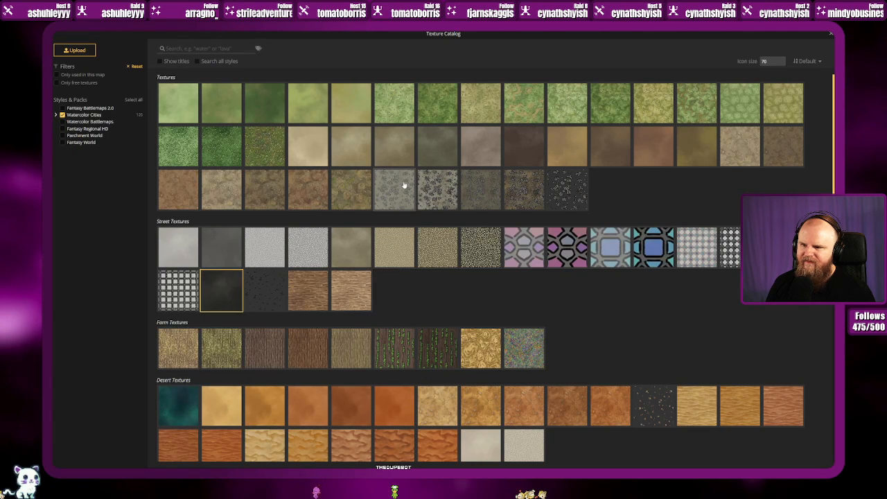
left_click(535, 158)
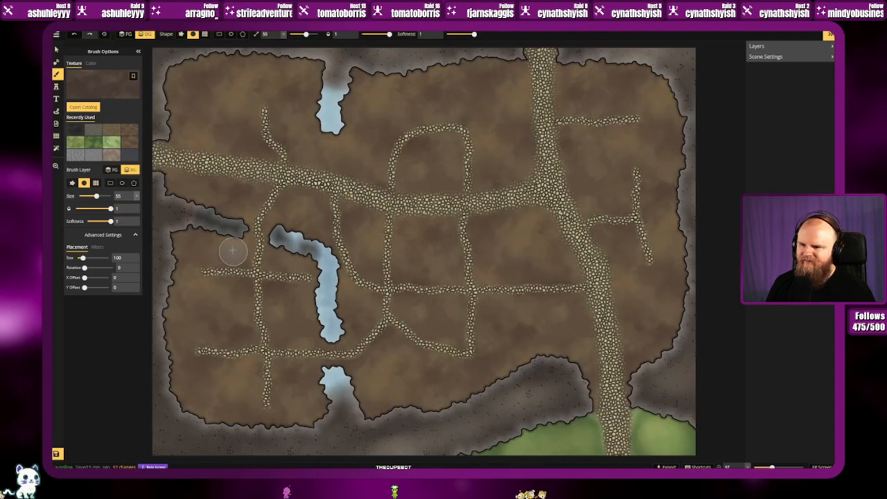
mouse_move(228, 241)
left_mouse_down()
mouse_move(258, 228)
mouse_move(274, 251)
mouse_move(294, 248)
mouse_move(267, 230)
mouse_move(298, 270)
mouse_move(315, 319)
mouse_move(345, 308)
mouse_move(314, 355)
mouse_move(342, 360)
mouse_move(320, 383)
left_mouse_up()
mouse_move(350, 126)
left_mouse_down()
mouse_move(396, 115)
mouse_move(282, 119)
mouse_move(337, 93)
left_mouse_up()
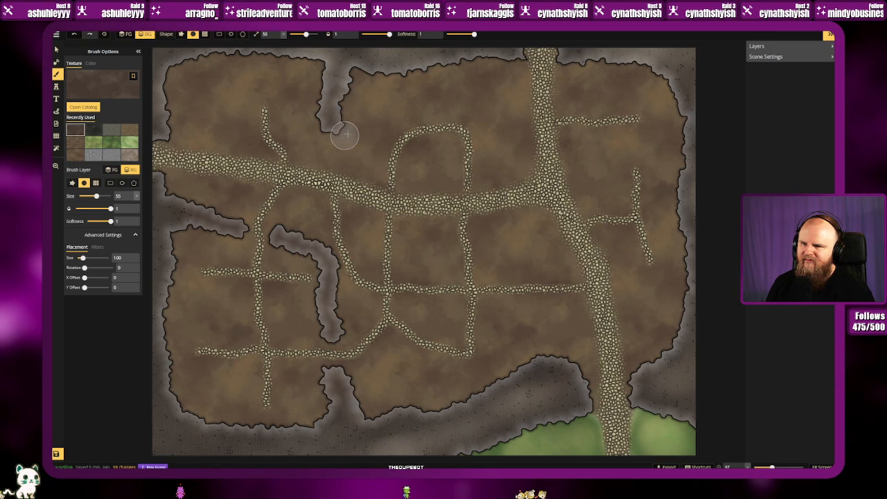
Step: Dab the near-black texture at opacity 0.52 by the northern inlet, and choose the speckled dark street texture from the catalog
left_click(99, 88)
left_click(229, 292)
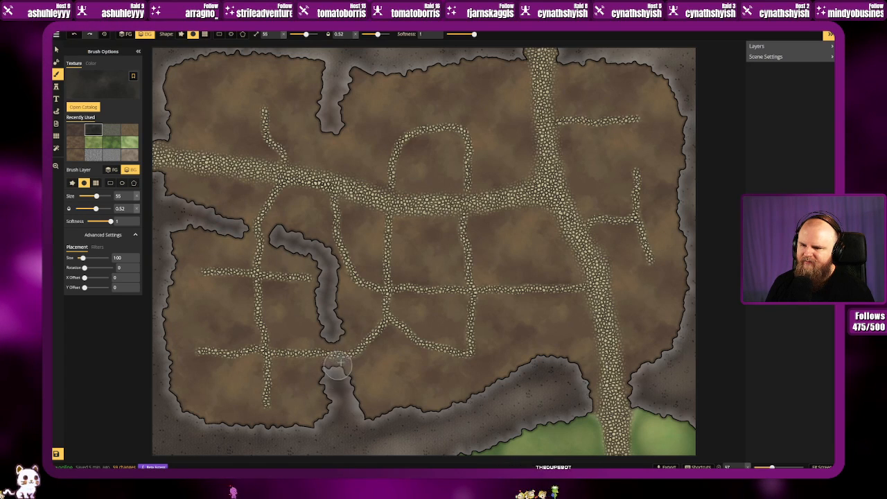
left_click(321, 149)
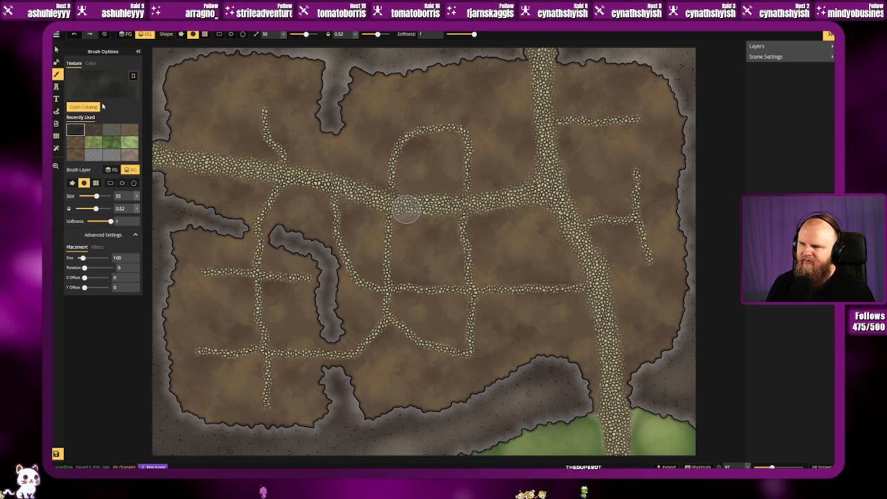
left_click(83, 106)
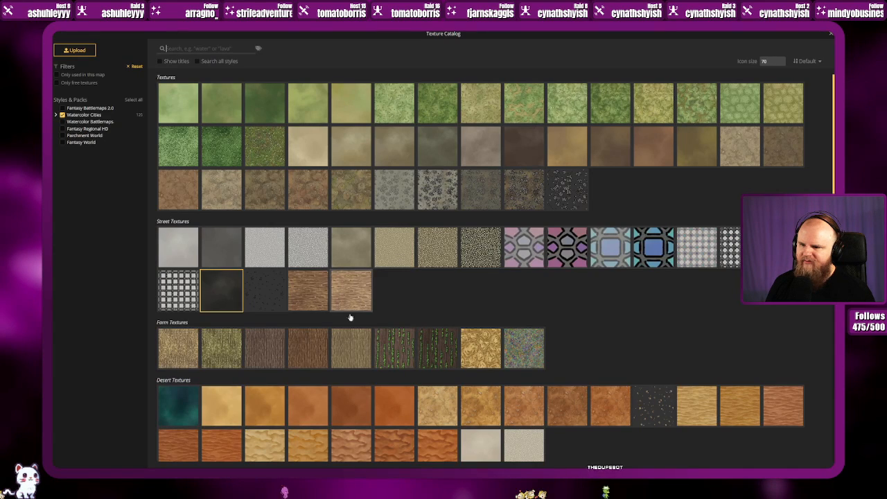
left_click(269, 299)
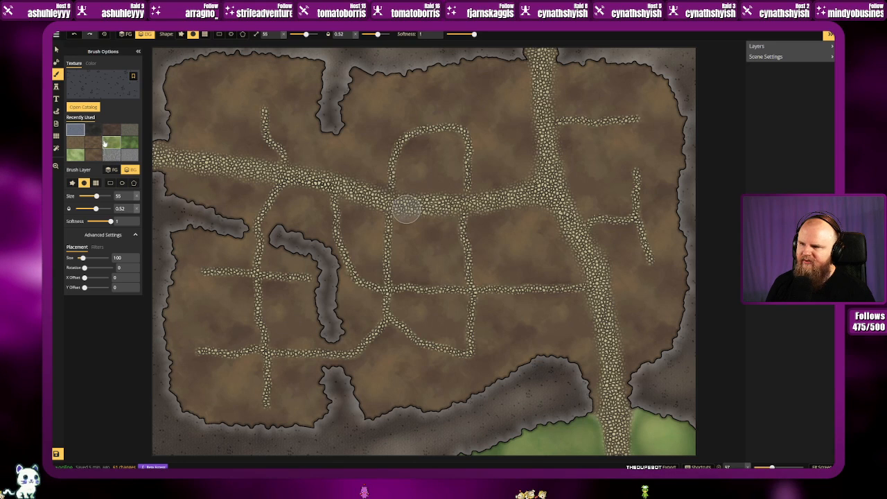
Step: Choose the grey noise texture from the Filters group and dab it at opacity 0.1 near the curved channel
left_click(108, 91)
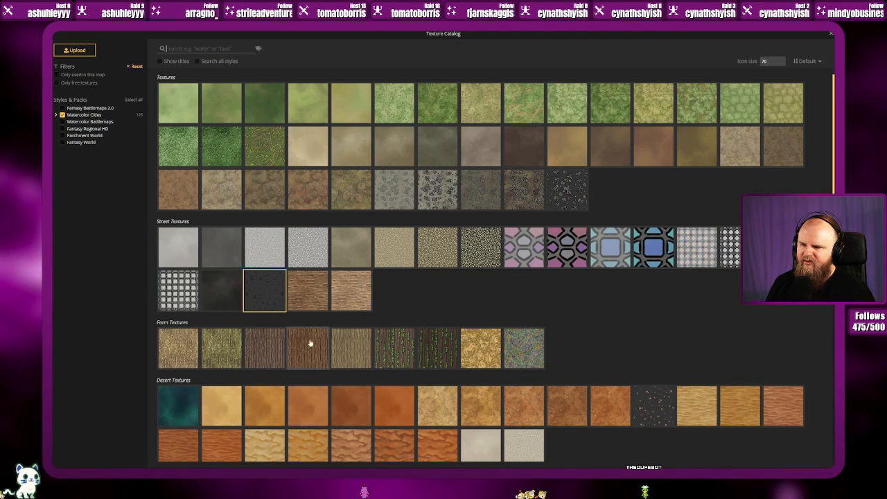
scroll(277, 346, "down", 8)
left_click(179, 433)
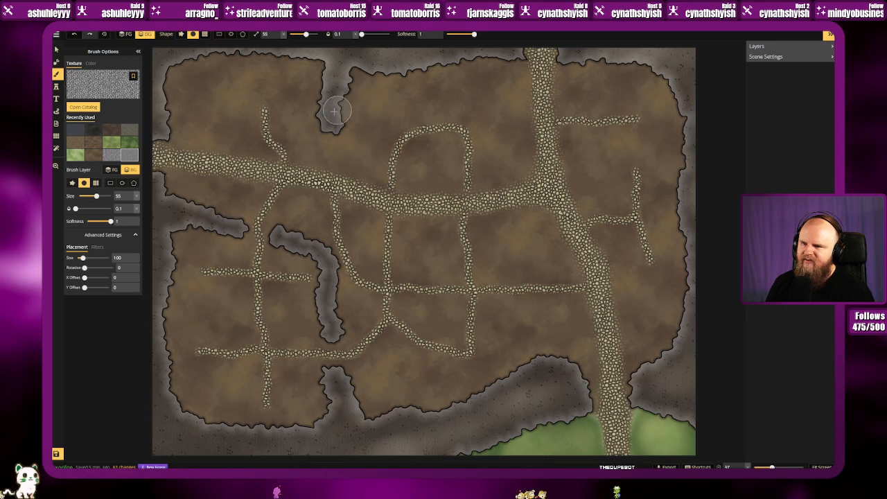
left_click(347, 303)
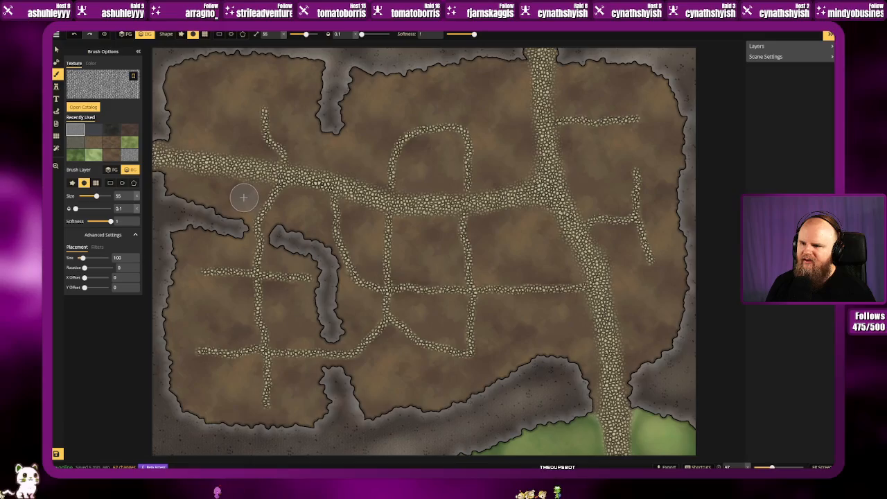
Step: Undo the last noise strokes and brush the noise texture over the southern inlet with its texture size at 157.49
key("ctrl+z")
key("ctrl+z")
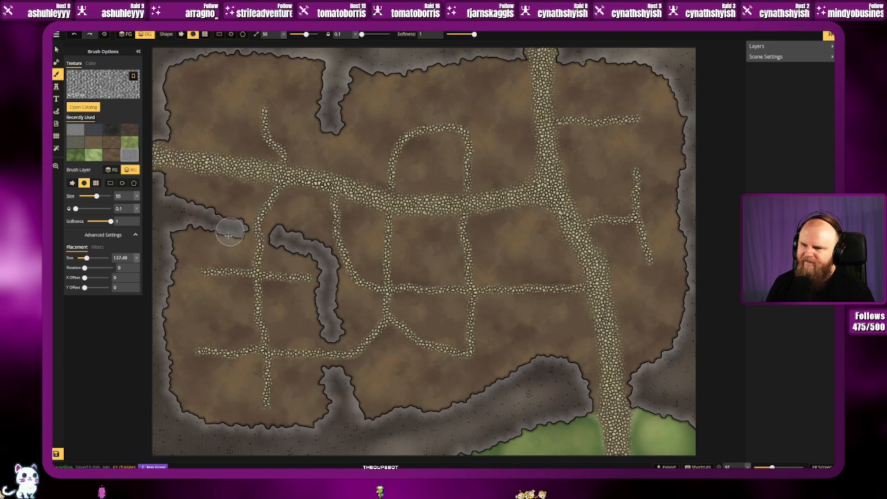
left_click_drag(330, 402, 364, 399)
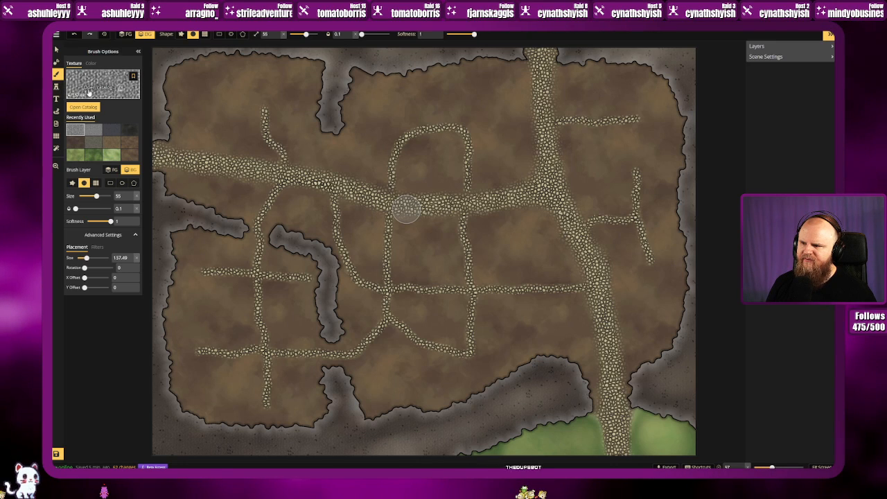
Step: Choose the Ground Simple Dark texture, set opacity to 1, and paint it on the foreground layer in the land's northwestern corner
left_click(88, 92)
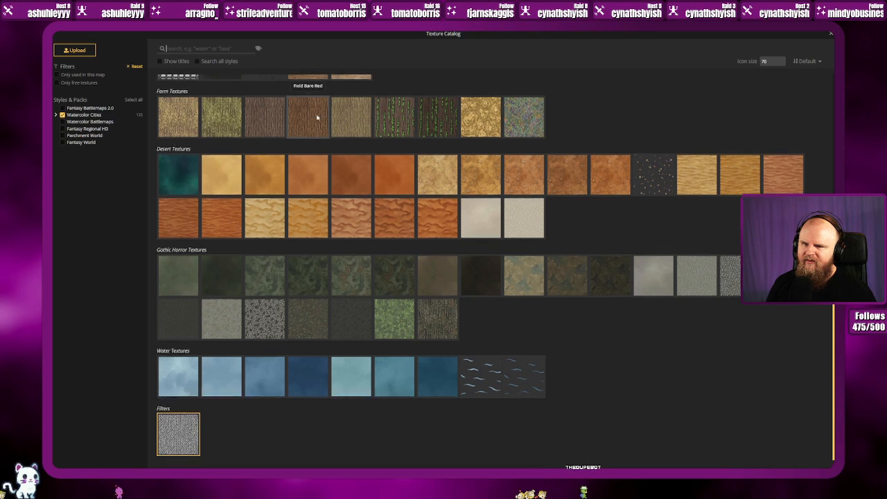
scroll(315, 119, "up", 3)
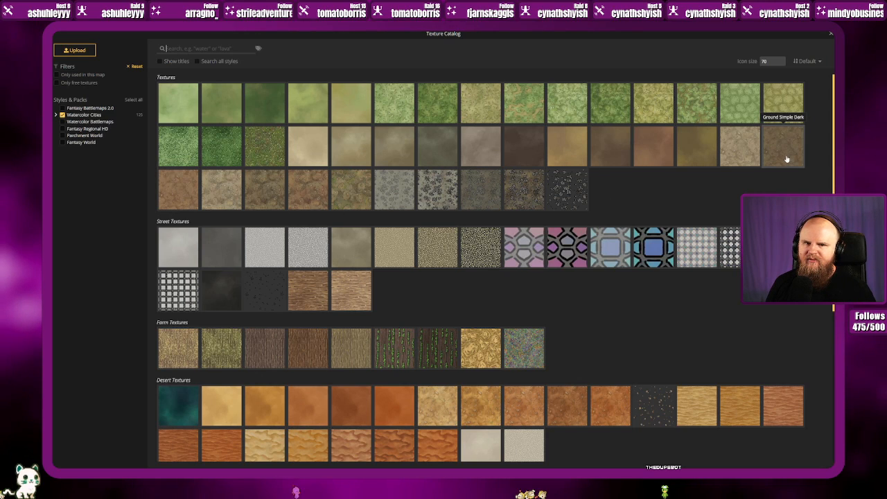
scroll(360, 197, "down", 5)
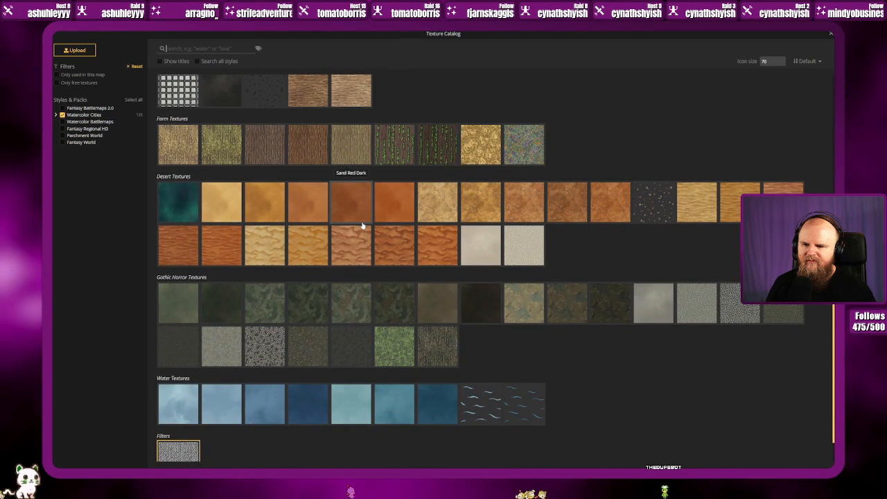
scroll(362, 225, "up", 5)
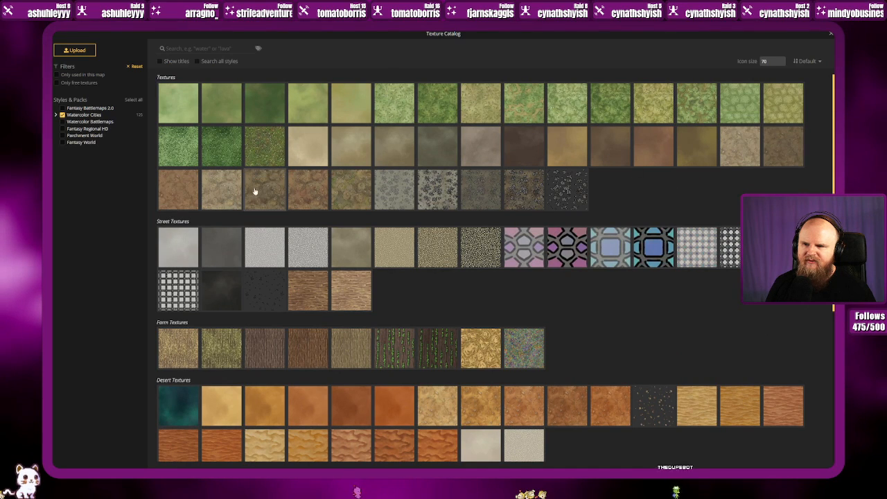
left_click(787, 149)
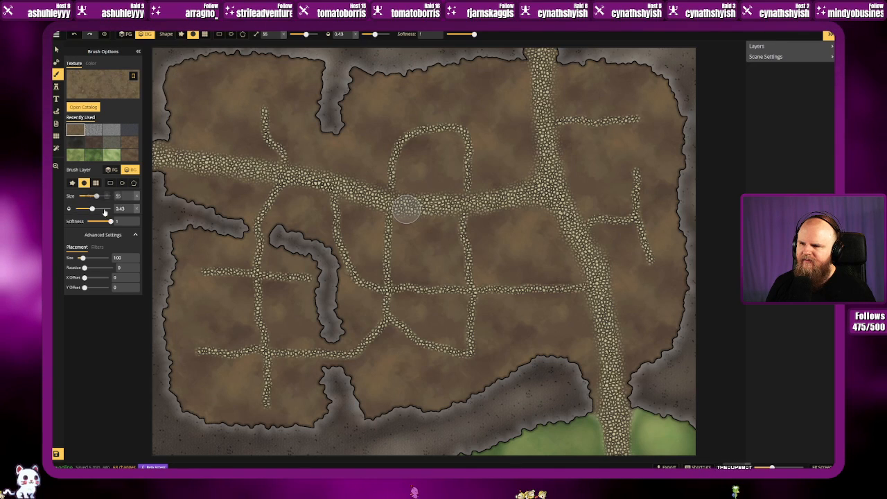
left_click_drag(96, 210, 118, 208)
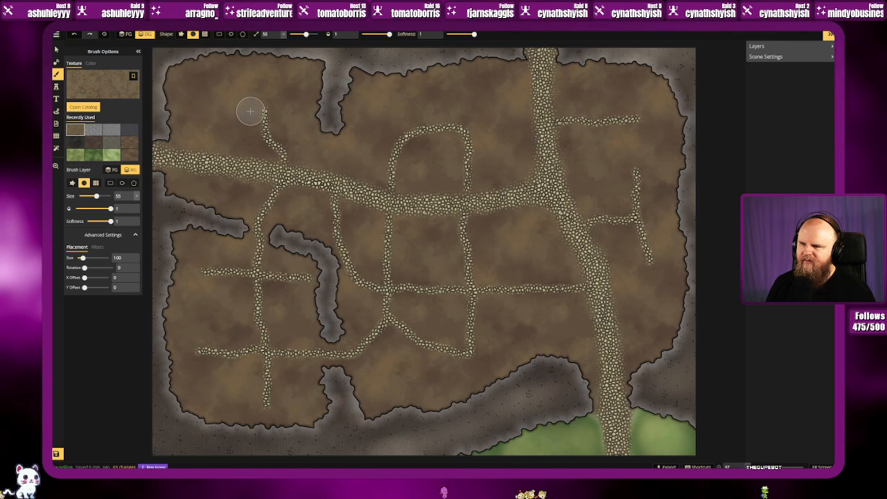
key("f")
mouse_move(198, 74)
left_mouse_down()
mouse_move(195, 90)
mouse_move(174, 78)
left_mouse_up()
Step: Set the foreground brush opacity to 1 and extend the Ground Simple Dark texture across the northwestern block of land
left_click(97, 208)
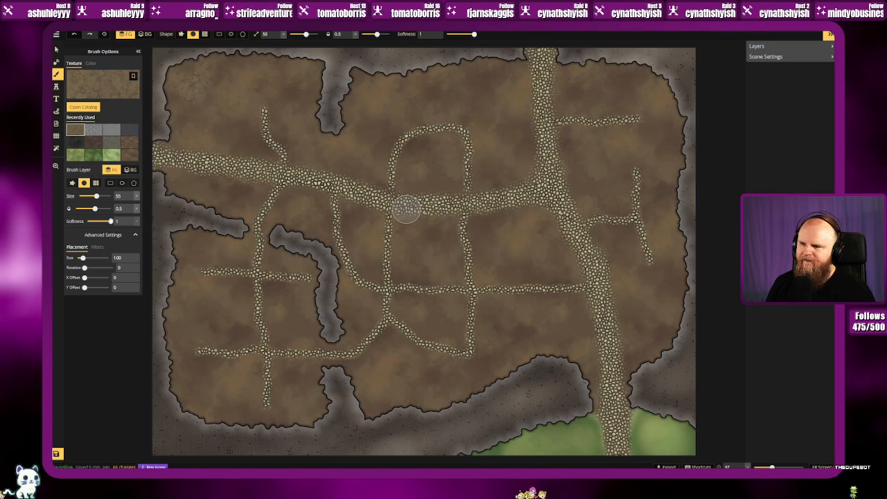
left_click_drag(96, 208, 121, 207)
mouse_move(213, 79)
left_mouse_down()
mouse_move(191, 96)
mouse_move(229, 111)
left_mouse_up()
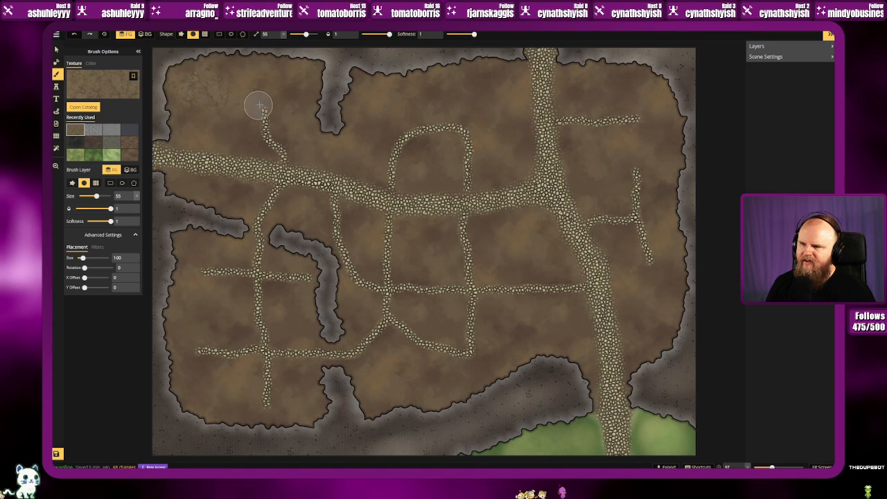
mouse_move(251, 81)
left_mouse_down()
mouse_move(289, 66)
mouse_move(310, 69)
left_mouse_up()
mouse_move(212, 62)
left_mouse_down()
mouse_move(188, 64)
mouse_move(166, 83)
mouse_move(167, 134)
left_mouse_up()
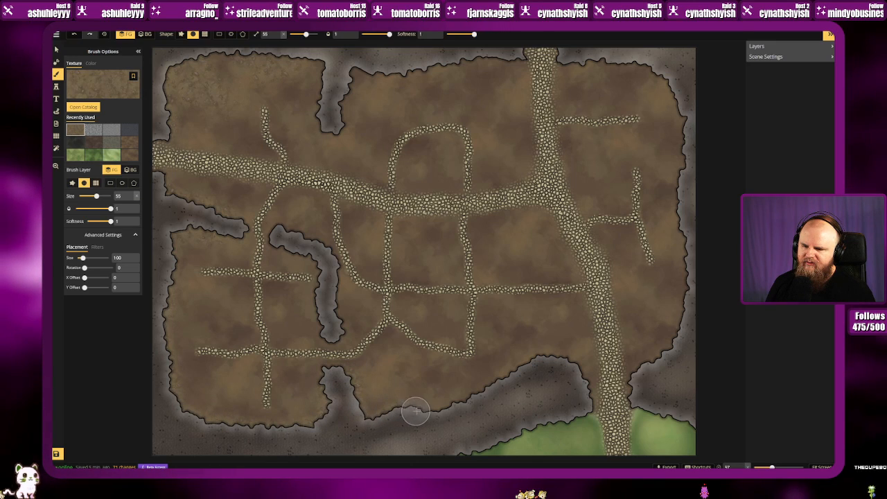
mouse_move(567, 368)
left_mouse_down()
mouse_move(587, 388)
mouse_move(581, 396)
left_mouse_up()
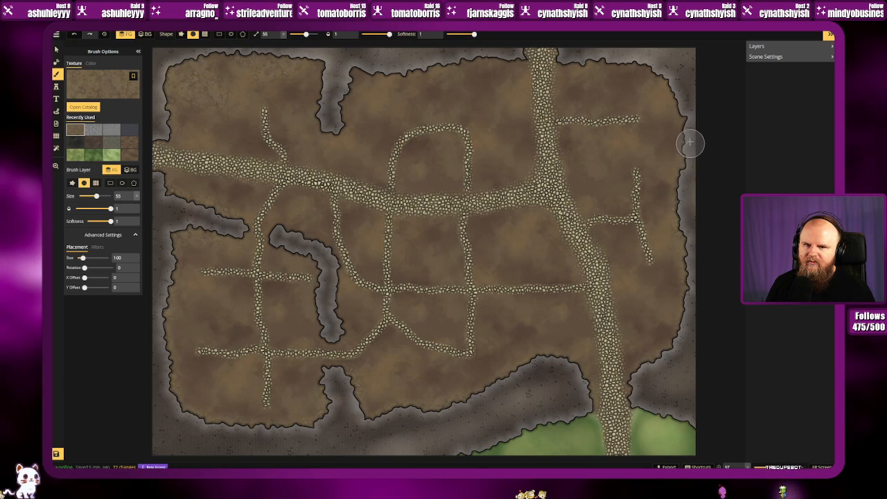
mouse_move(588, 56)
left_mouse_down()
mouse_move(354, 66)
mouse_move(336, 123)
mouse_move(319, 117)
mouse_move(325, 78)
mouse_move(316, 57)
mouse_move(214, 48)
mouse_move(177, 55)
left_mouse_up()
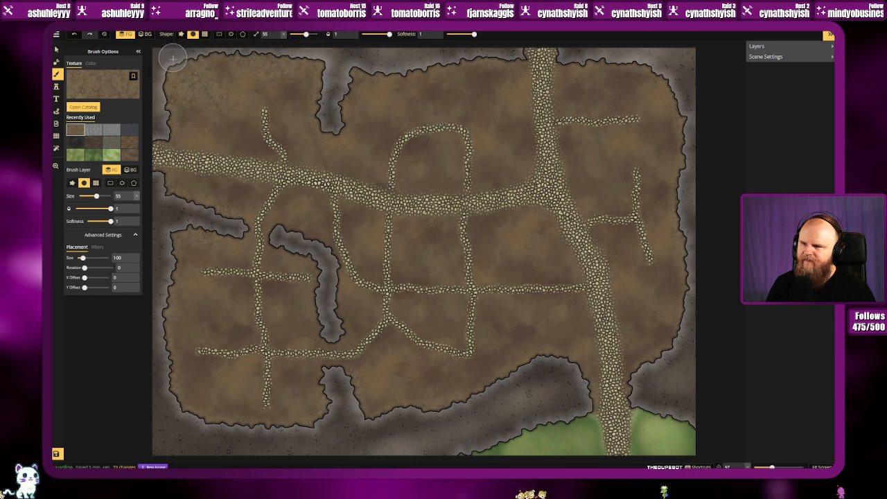
mouse_move(282, 234)
left_mouse_down()
mouse_move(329, 261)
mouse_move(331, 331)
mouse_move(324, 280)
mouse_move(302, 247)
mouse_move(279, 239)
left_mouse_up()
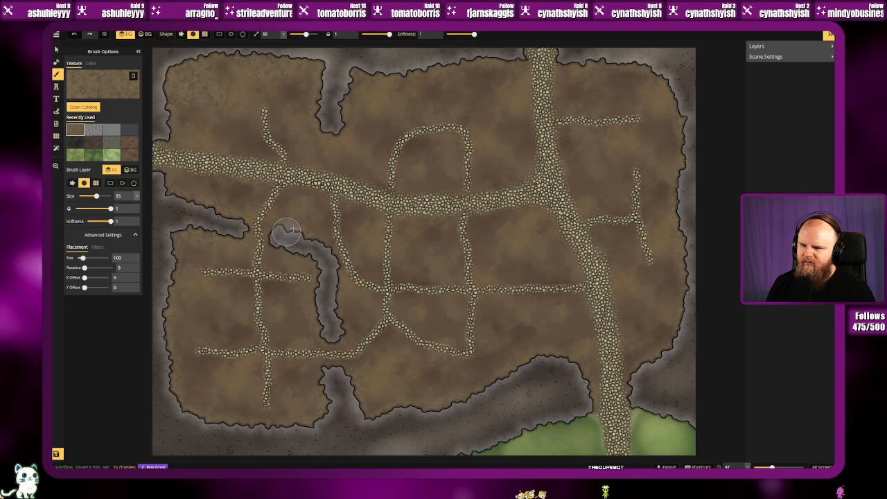
Step: Choose the plain dark olive soil texture from the catalog and paint it down the western side of the northwestern block
left_click(99, 86)
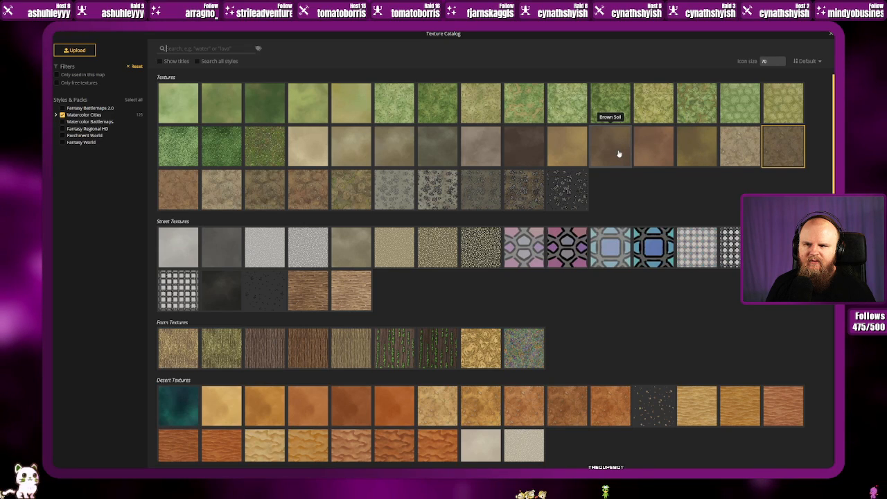
left_click(699, 153)
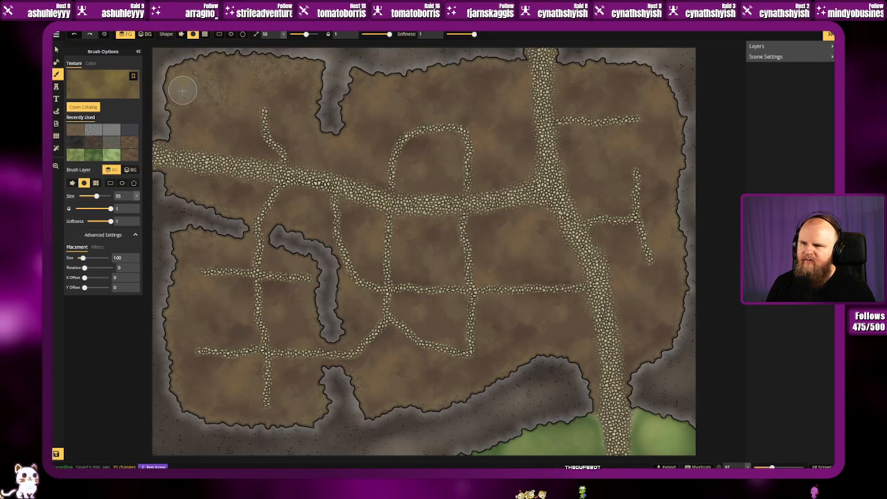
mouse_move(187, 107)
left_mouse_down()
mouse_move(190, 78)
mouse_move(208, 73)
mouse_move(216, 89)
mouse_move(206, 106)
mouse_move(201, 88)
mouse_move(210, 109)
mouse_move(205, 98)
mouse_move(187, 108)
mouse_move(186, 127)
mouse_move(188, 136)
mouse_move(210, 137)
mouse_move(206, 72)
mouse_move(186, 86)
mouse_move(212, 90)
mouse_move(212, 131)
mouse_move(215, 90)
mouse_move(210, 97)
mouse_move(189, 88)
mouse_move(201, 118)
left_mouse_up()
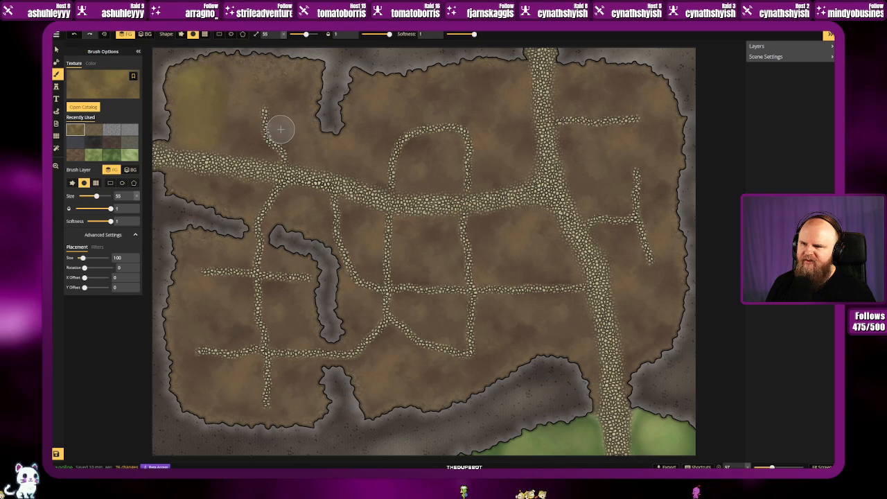
Step: Look through the Watercolor Cities textures in the catalog for another ground texture
left_click(103, 85)
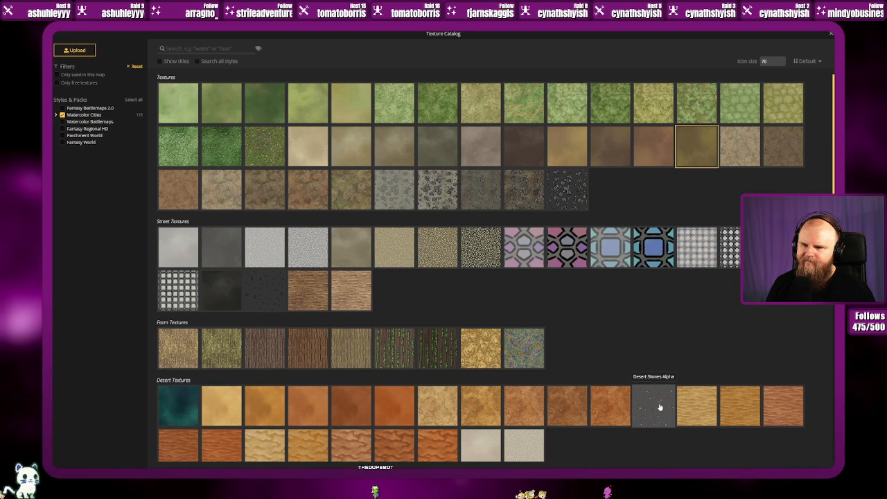
scroll(411, 303, "down", 2)
scroll(412, 303, "down", 5)
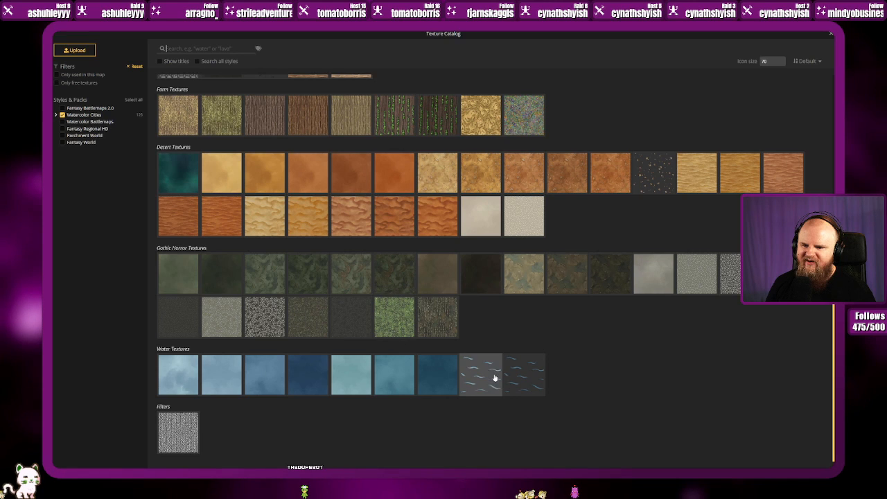
scroll(272, 381, "up", 3)
scroll(272, 380, "up", 1)
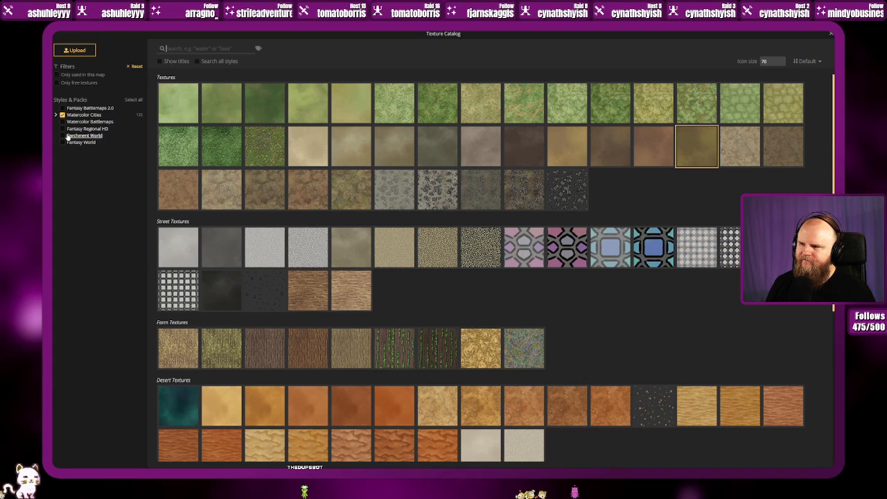
Step: Add the Fantasy Regional HD pack to the texture catalog and look through its wasteland, parchment, land and other textures
left_click(64, 132)
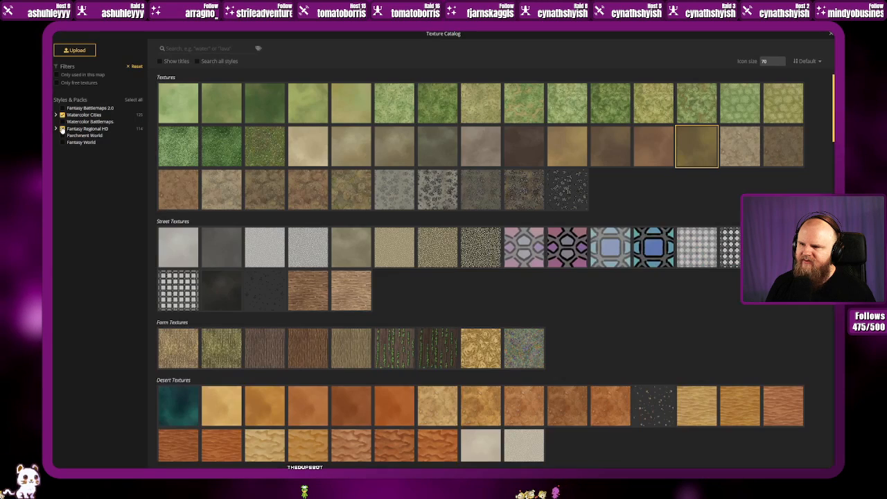
scroll(272, 331, "down", 15)
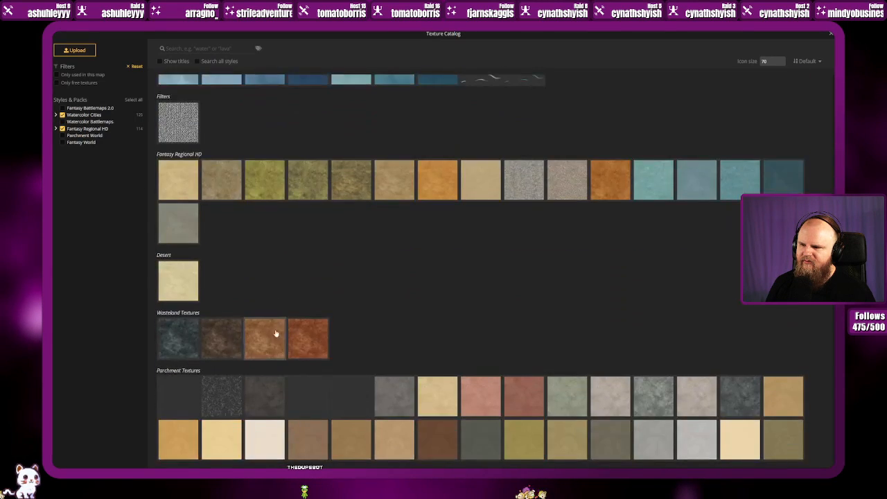
scroll(271, 331, "down", 3)
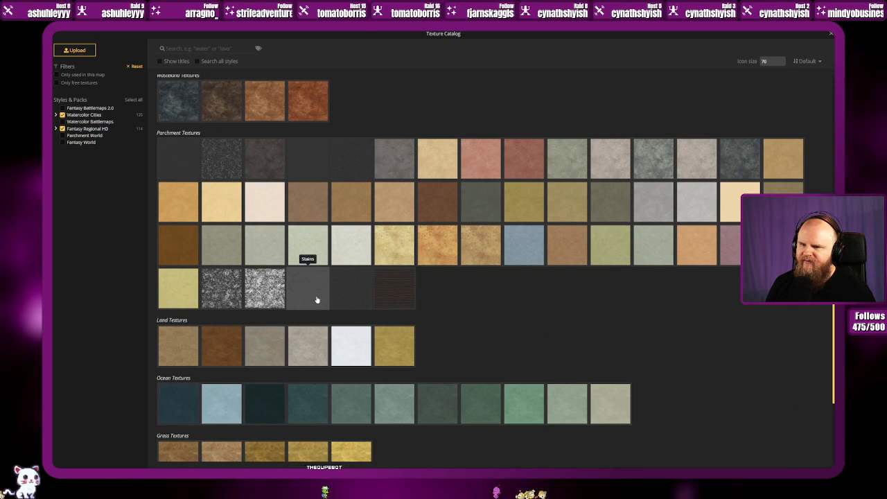
scroll(308, 264, "down", 3)
scroll(317, 298, "down", 3)
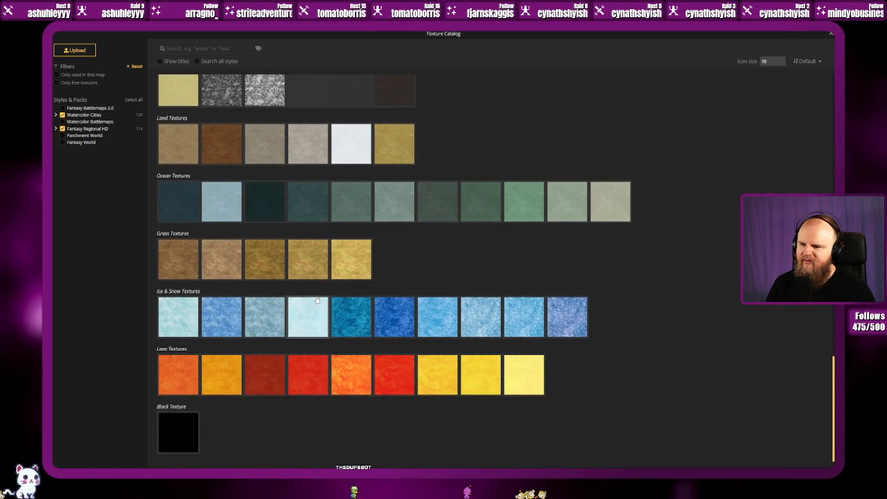
scroll(317, 298, "up", 5)
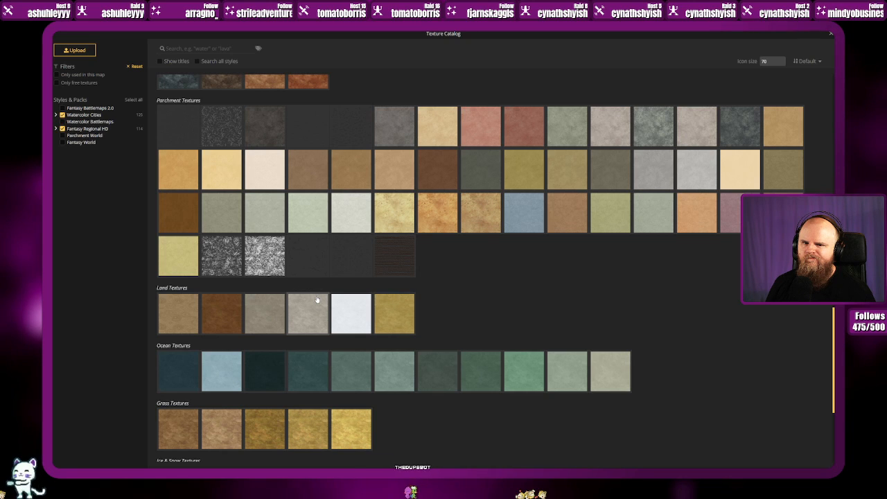
Step: Replace the Fantasy Regional HD pack with Parchment World in the texture catalog and look through its parchment textures
left_click(63, 129)
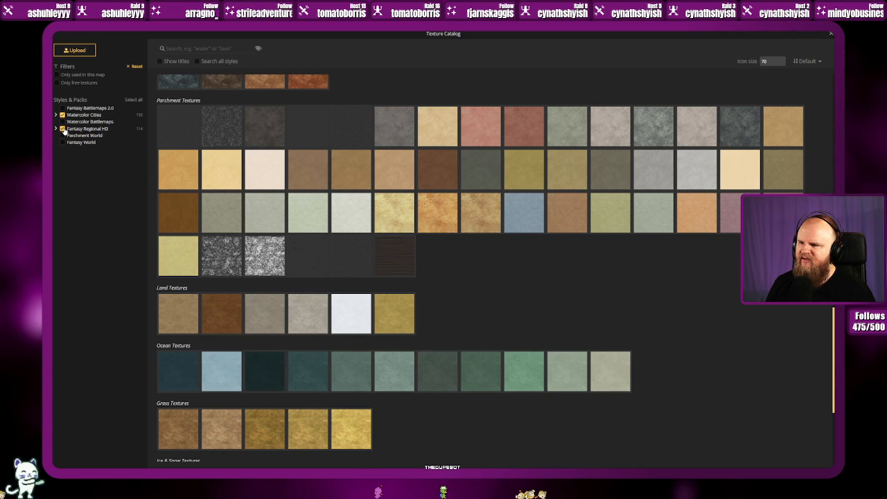
left_click(63, 136)
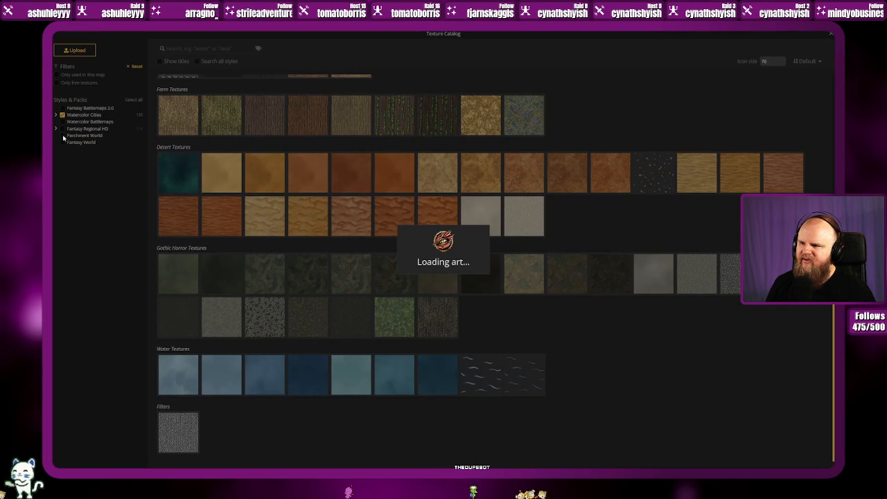
scroll(200, 258, "down", 3)
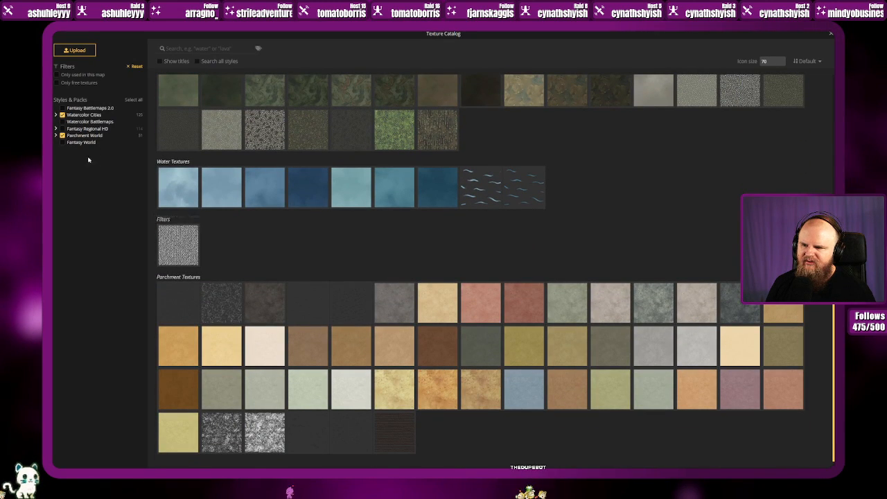
Step: Show Fantasy World instead of Parchment World in the texture catalog and look through its world, grass, land, lava and wasteland textures
left_click(63, 142)
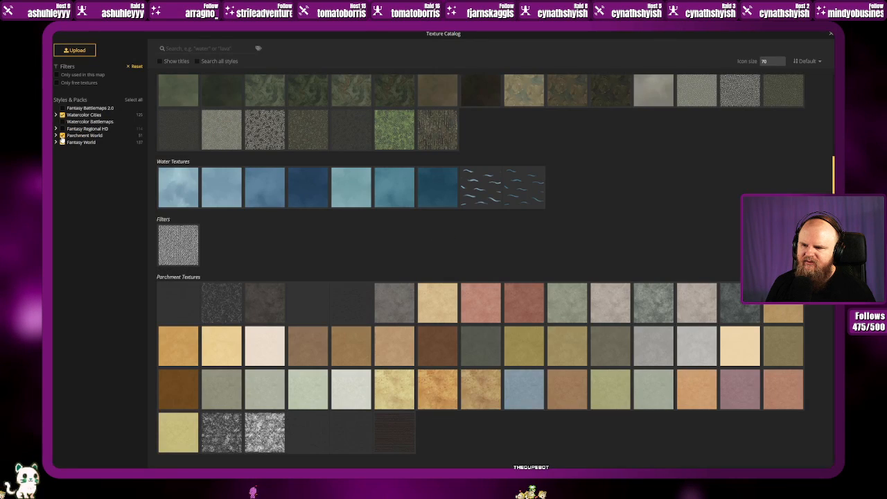
left_click(63, 136)
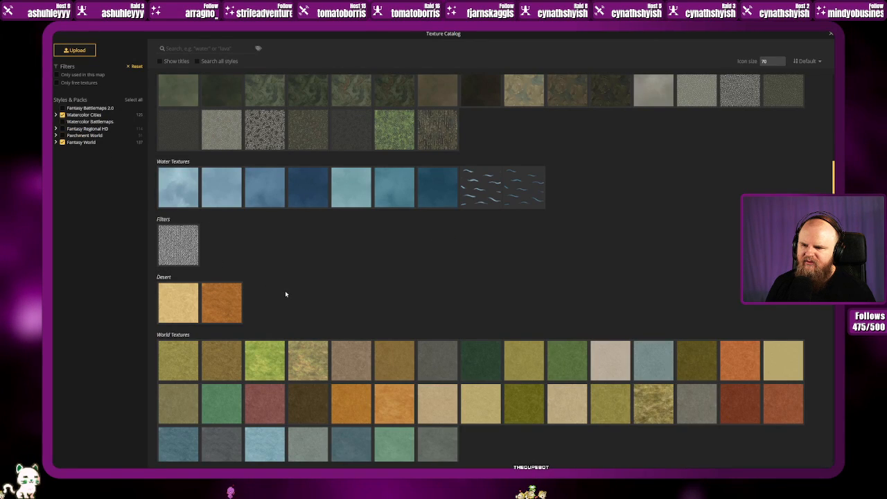
scroll(285, 290, "up", 10)
scroll(281, 291, "down", 15)
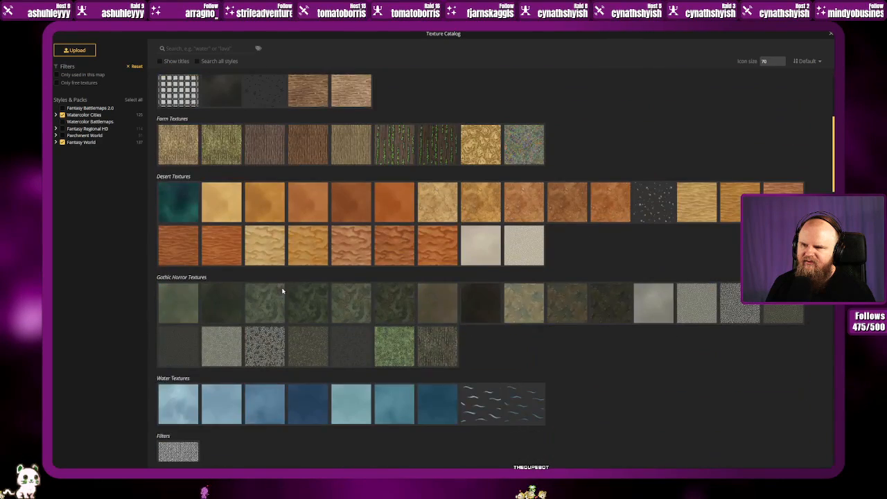
scroll(282, 290, "down", 5)
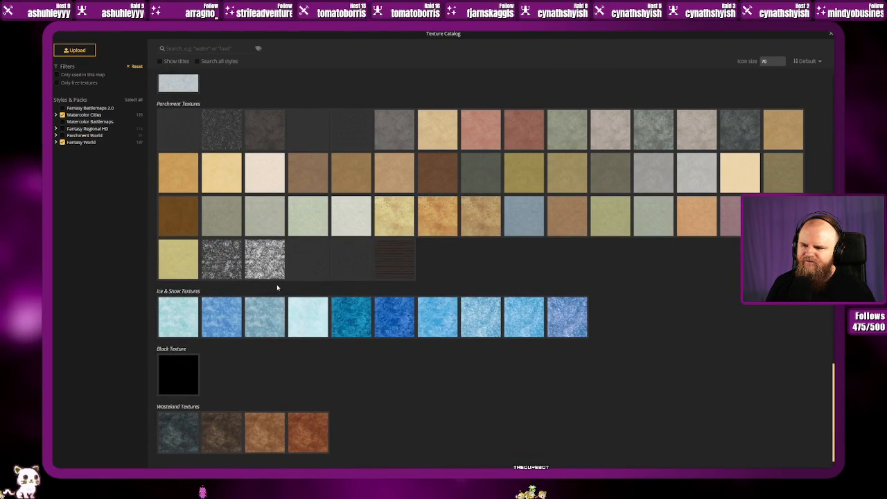
scroll(277, 287, "up", 5)
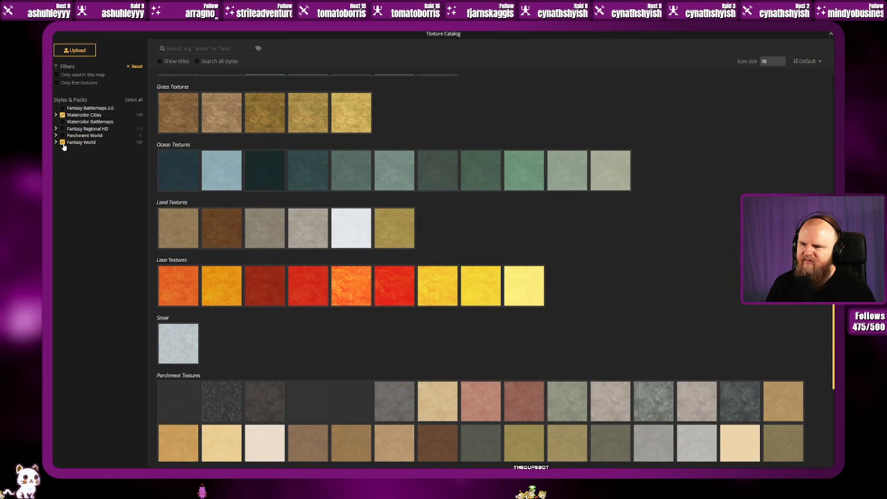
Step: Swap Fantasy World for Watercolor Battlemaps in the texture catalog, look through its ground, dungeon and wizard textures, and close the catalog
left_click(77, 144)
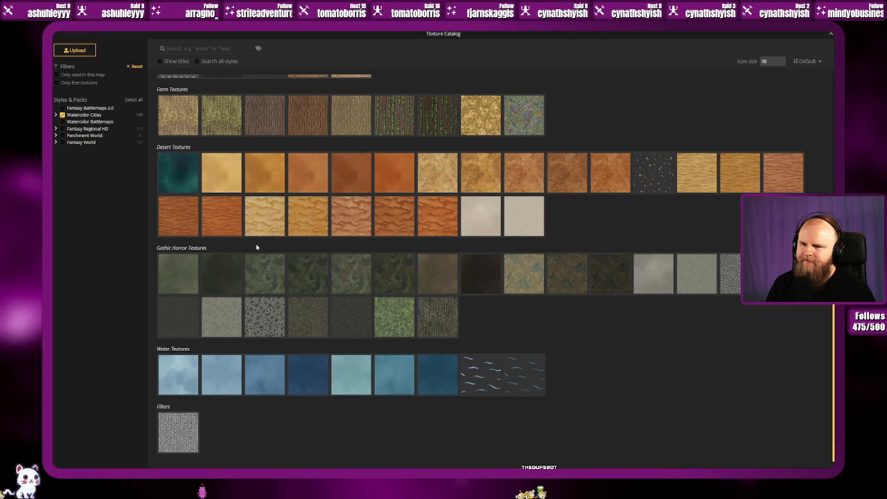
scroll(255, 245, "up", 4)
scroll(256, 246, "up", 1)
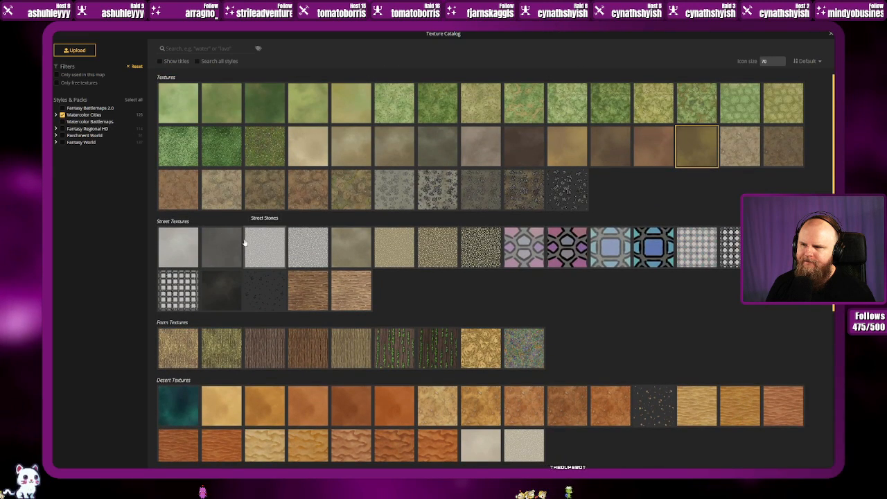
left_click(61, 114)
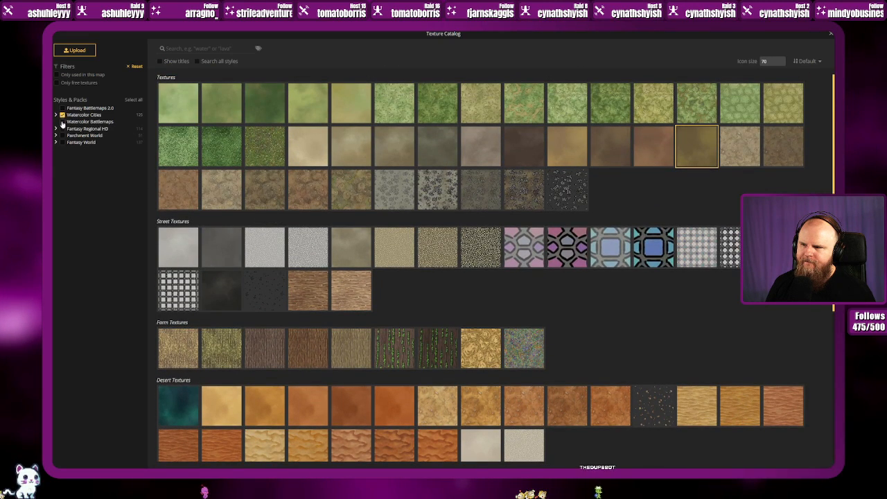
scroll(277, 298, "down", 8)
scroll(271, 293, "down", 3)
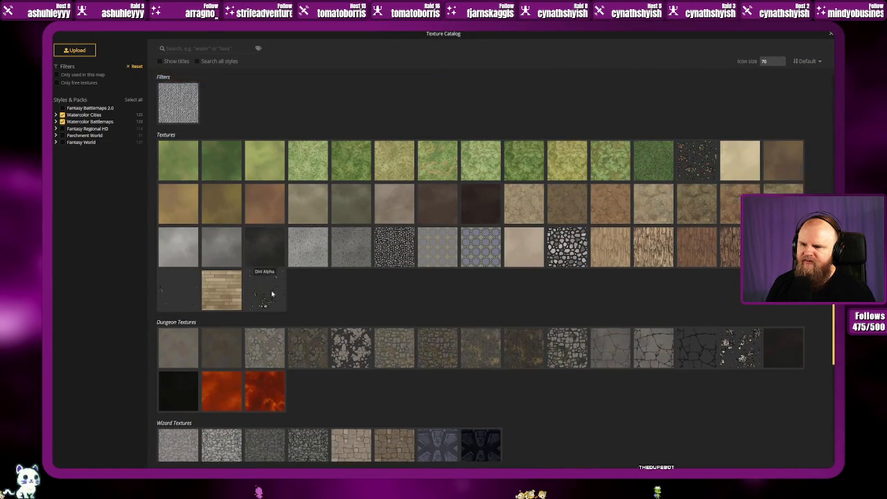
scroll(266, 289, "down", 4)
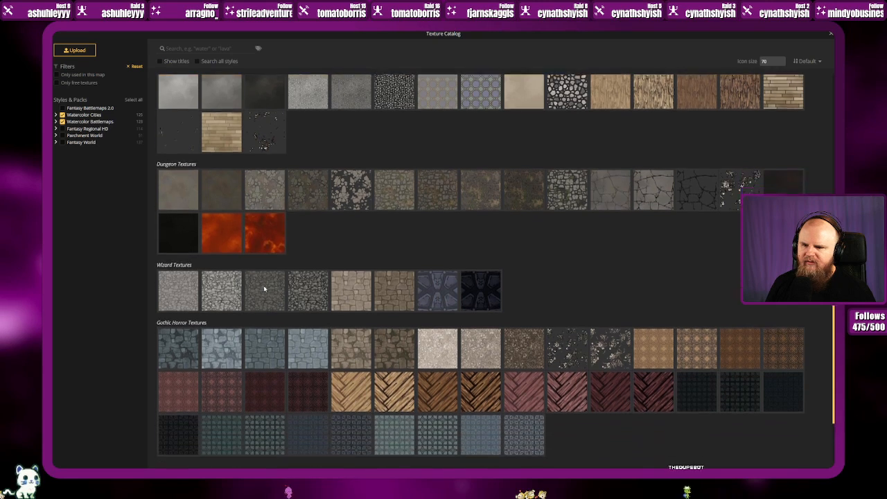
scroll(263, 290, "up", 7)
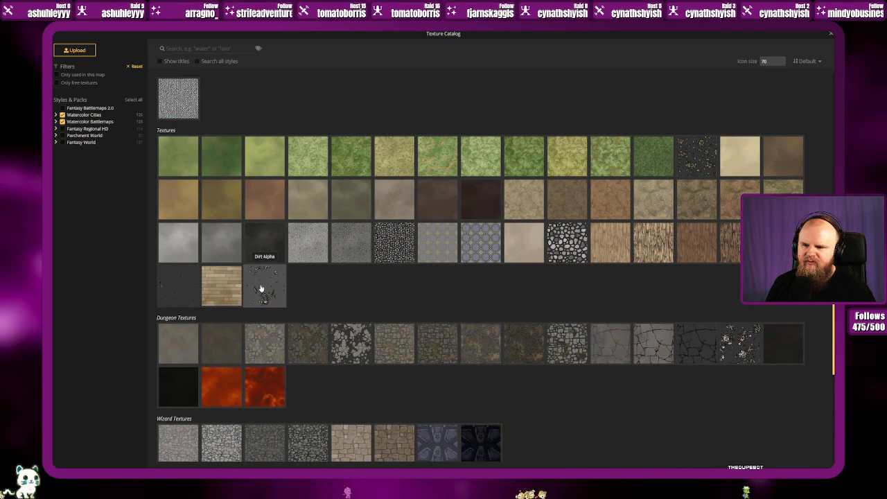
scroll(261, 290, "up", 4)
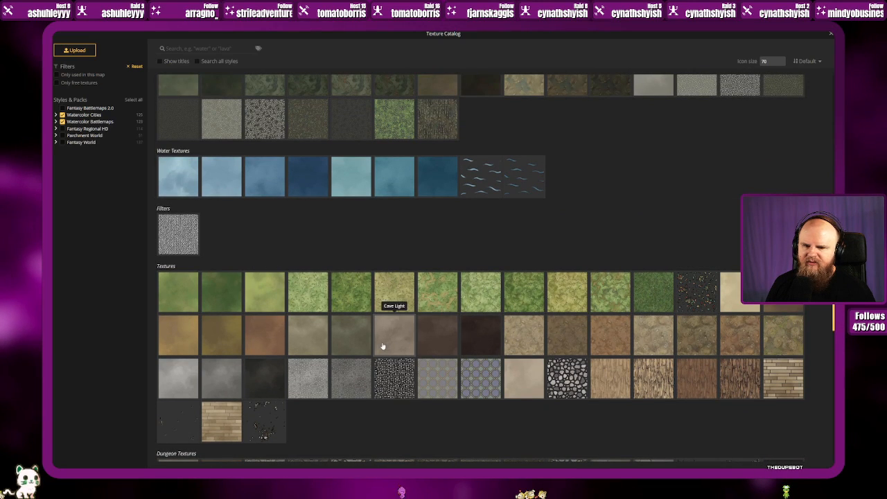
scroll(382, 344, "up", 4)
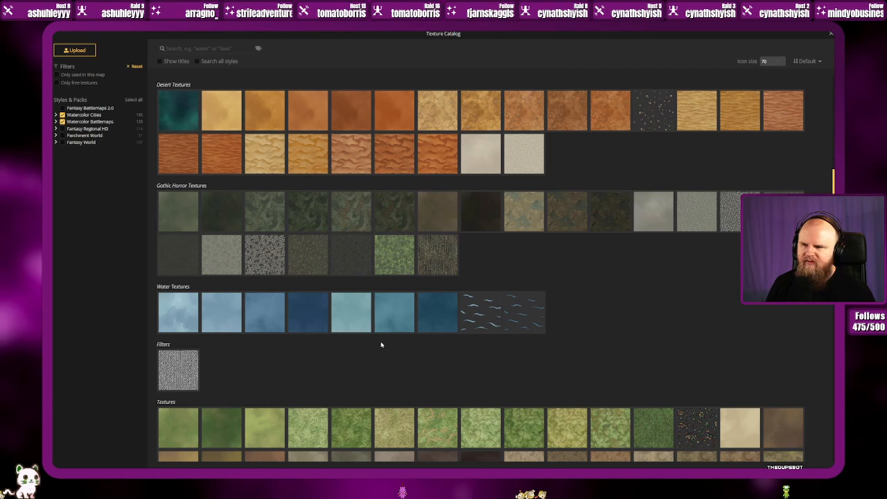
scroll(381, 345, "up", 9)
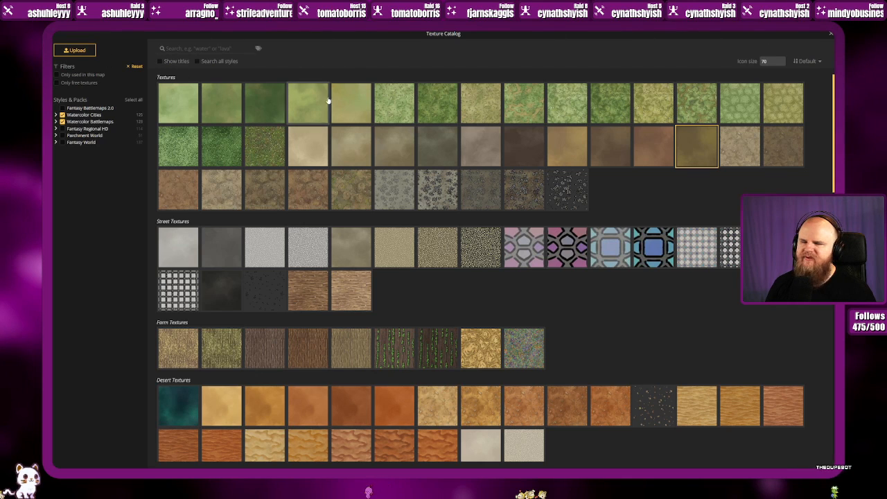
left_click(831, 34)
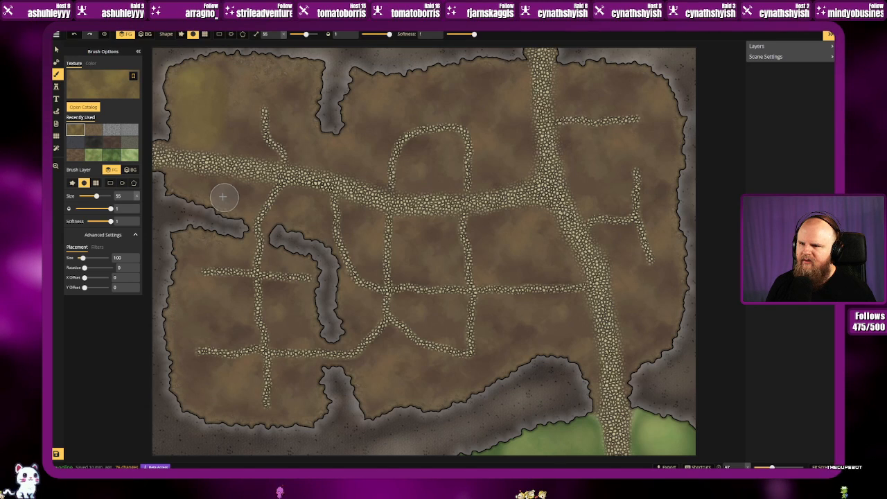
Step: Open the stamp catalog and look through the Watercolor Cities stamp sets
key("s")
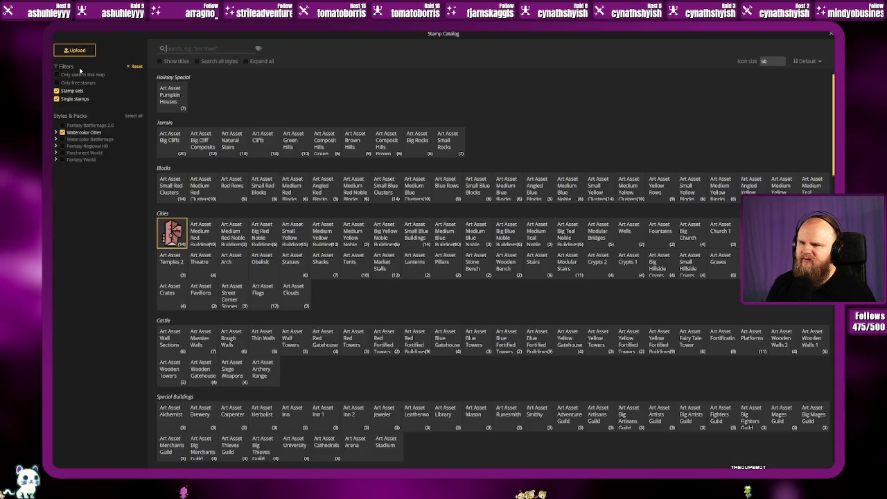
left_click(81, 71)
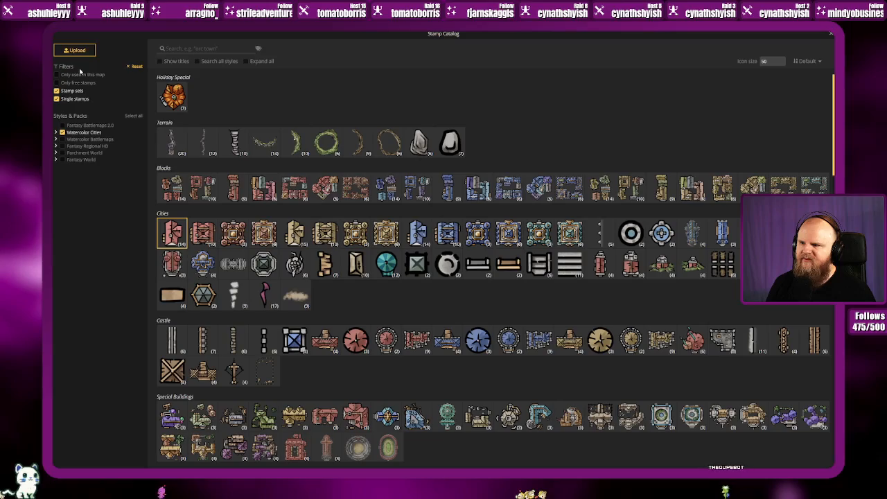
scroll(229, 312, "down", 15)
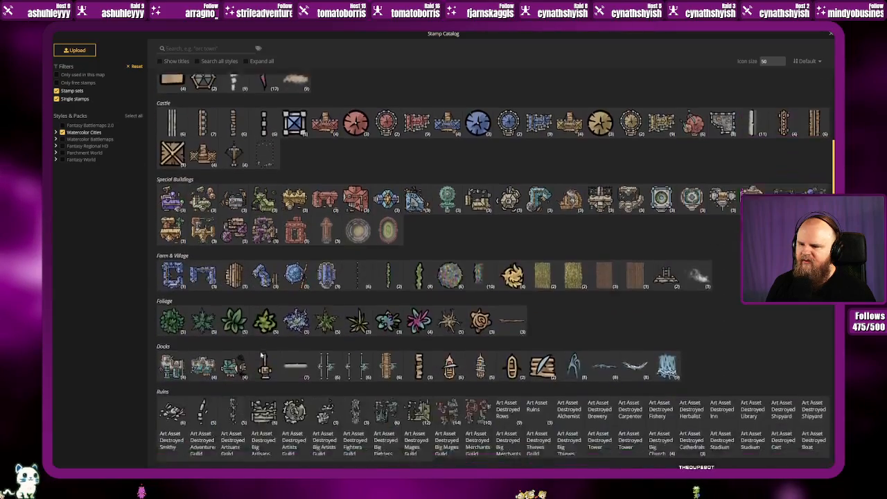
scroll(258, 353, "down", 5)
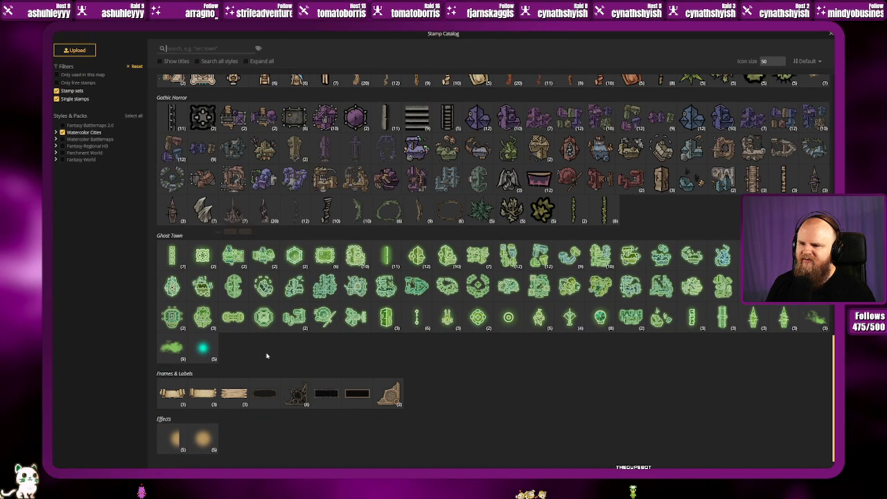
scroll(265, 355, "up", 8)
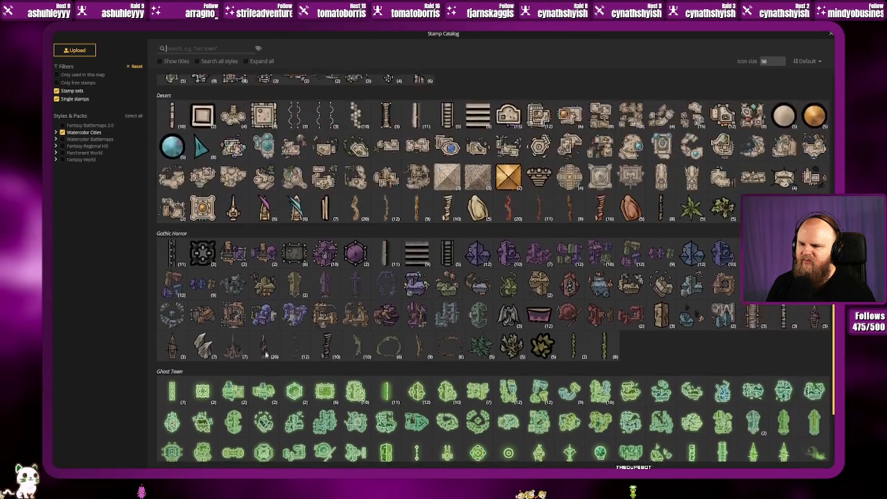
scroll(266, 355, "up", 5)
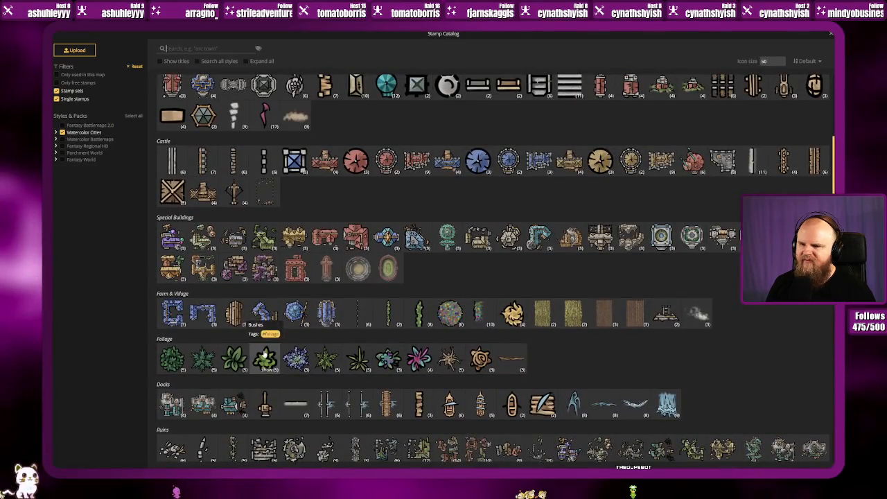
scroll(265, 355, "up", 5)
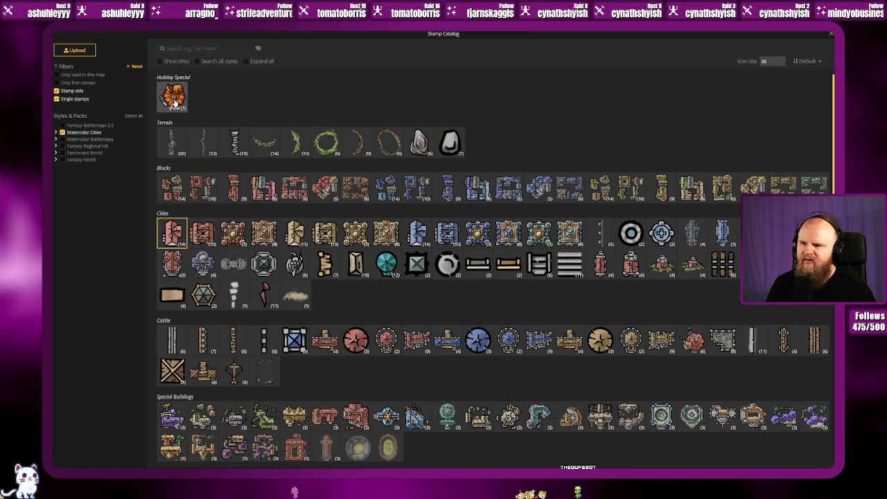
Step: Examine the Watercolor Cities foliage, ruins, desert, gothic horror and ghost town stamps more closely
scroll(281, 307, "down", 5)
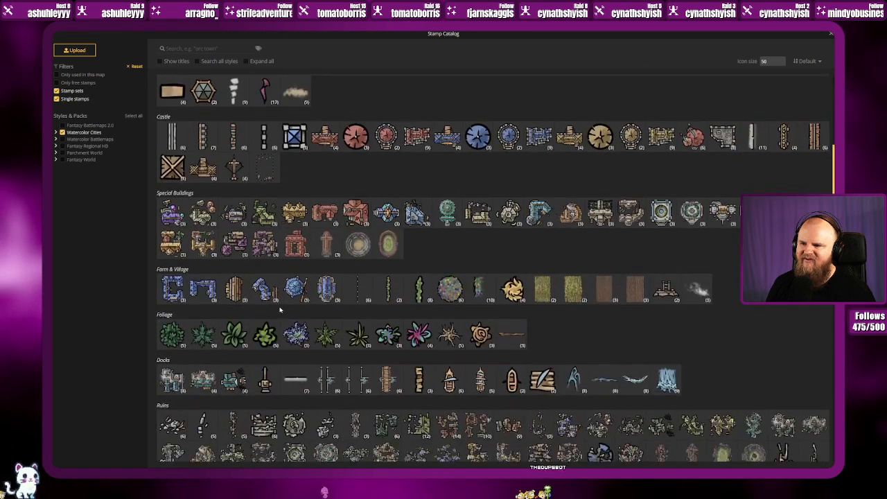
scroll(276, 309, "down", 2)
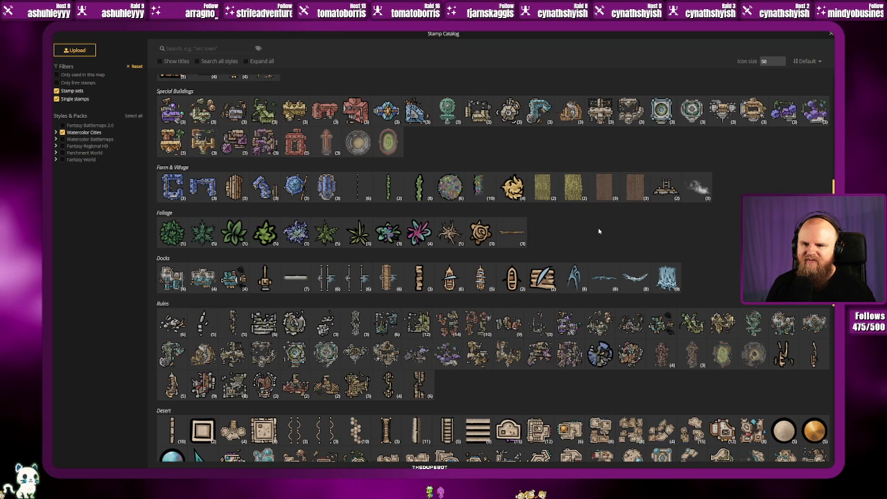
scroll(589, 227, "down", 4)
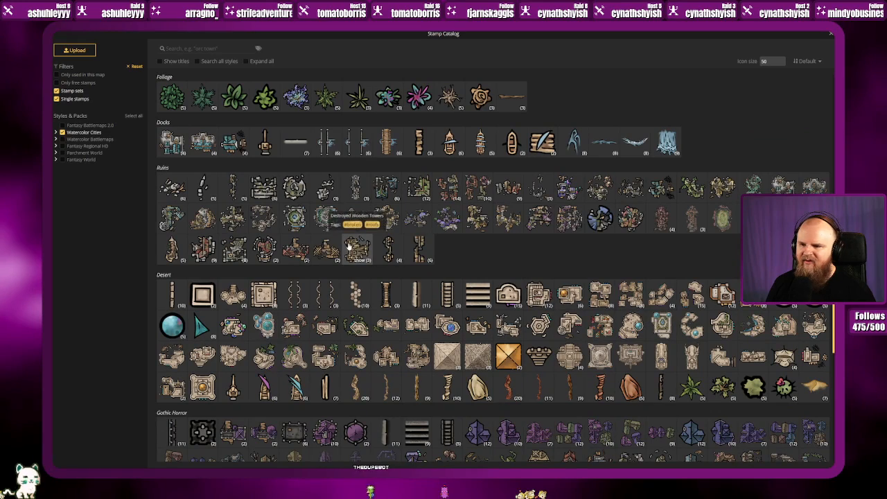
scroll(348, 246, "down", 2)
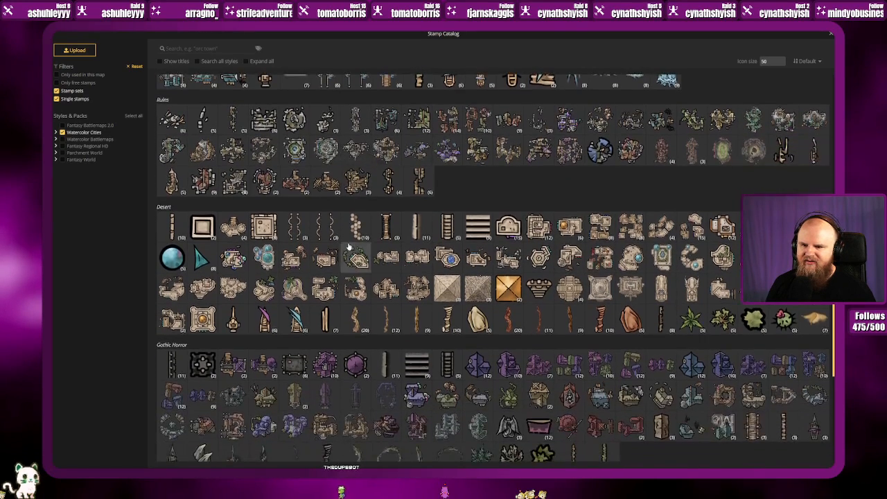
scroll(348, 245, "down", 3)
scroll(349, 246, "down", 3)
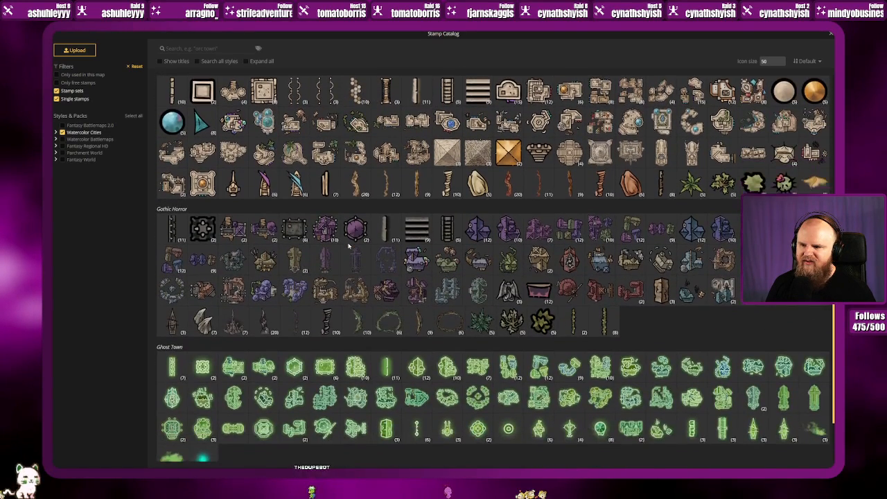
scroll(349, 246, "down", 2)
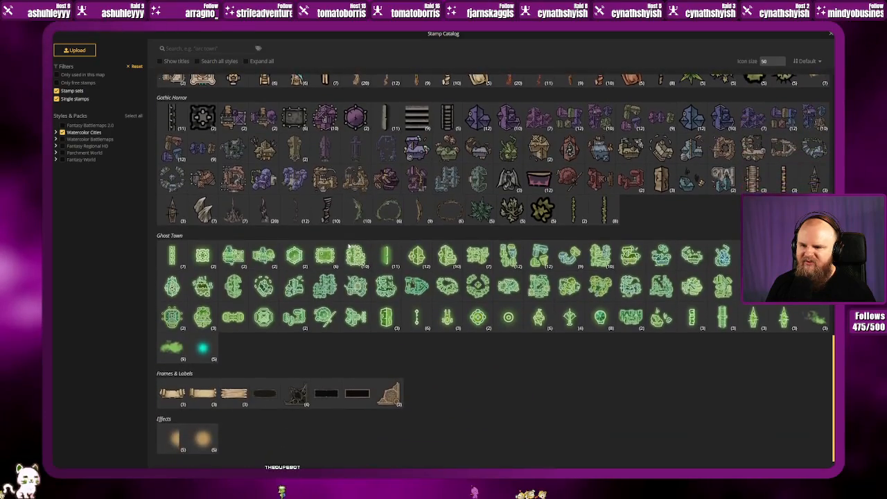
scroll(350, 248, "up", 20)
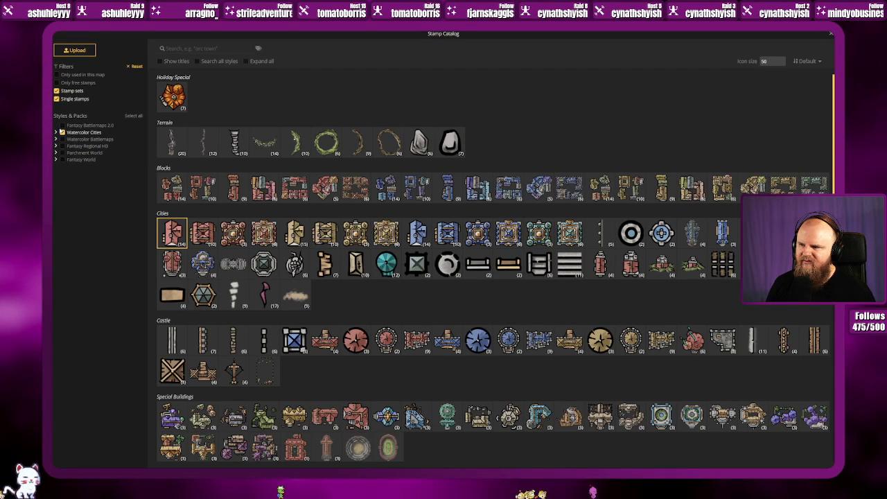
Step: Show Fantasy Regional HD instead of Watercolor Cities in the stamp catalog and look through its nature, settlement and building stamps
left_click(63, 147)
left_click(62, 132)
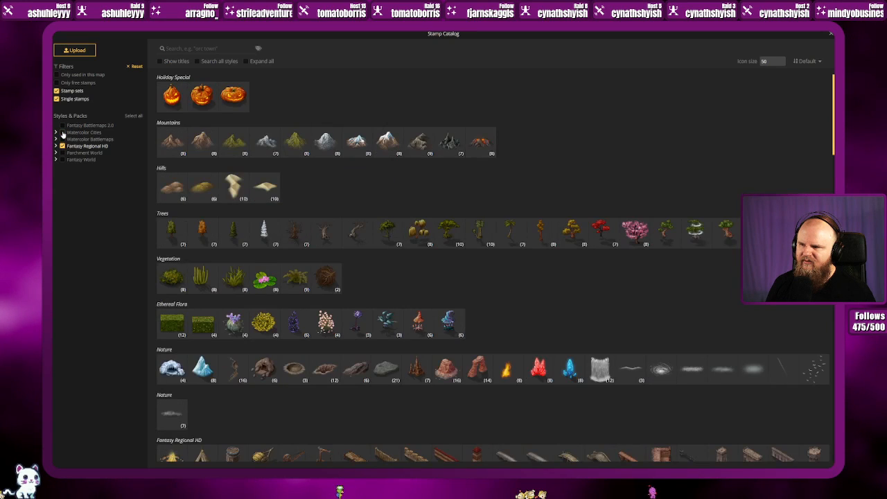
scroll(315, 243, "down", 5)
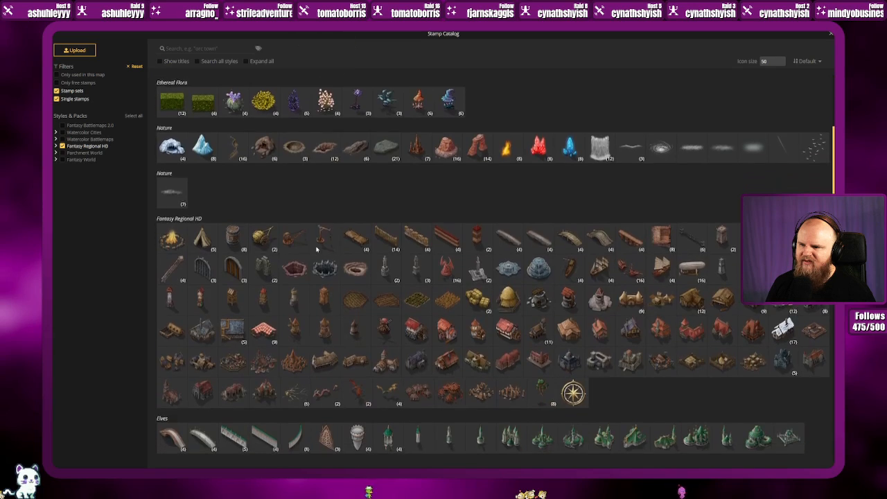
scroll(308, 246, "down", 10)
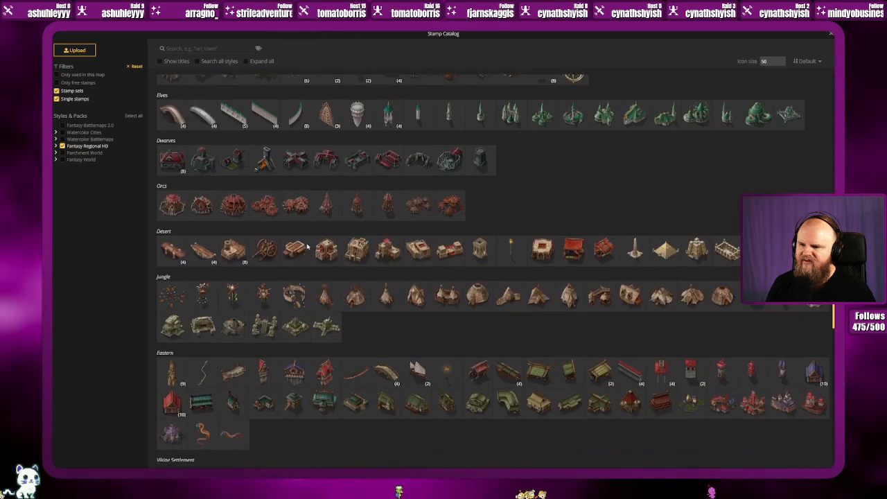
Step: Switch the stamp catalog to Parchment World and on to Fantasy World, looking through the stamps of each style
left_click(62, 152)
left_click(62, 147)
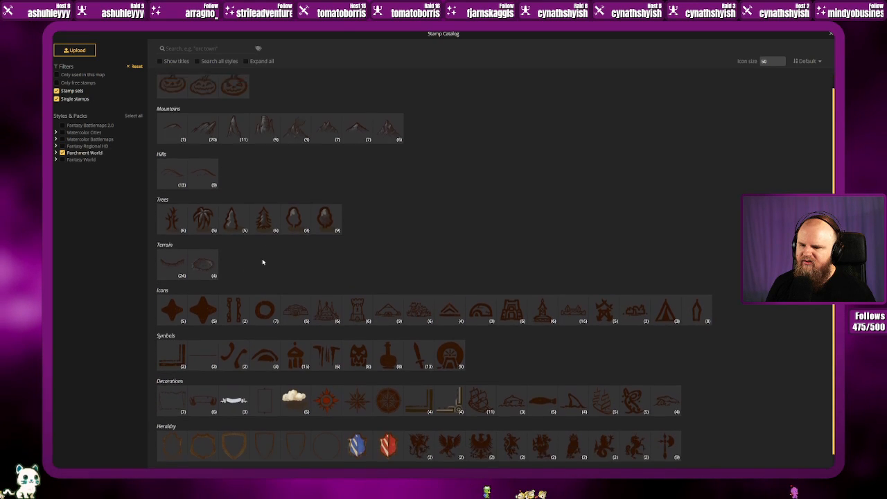
left_click(62, 160)
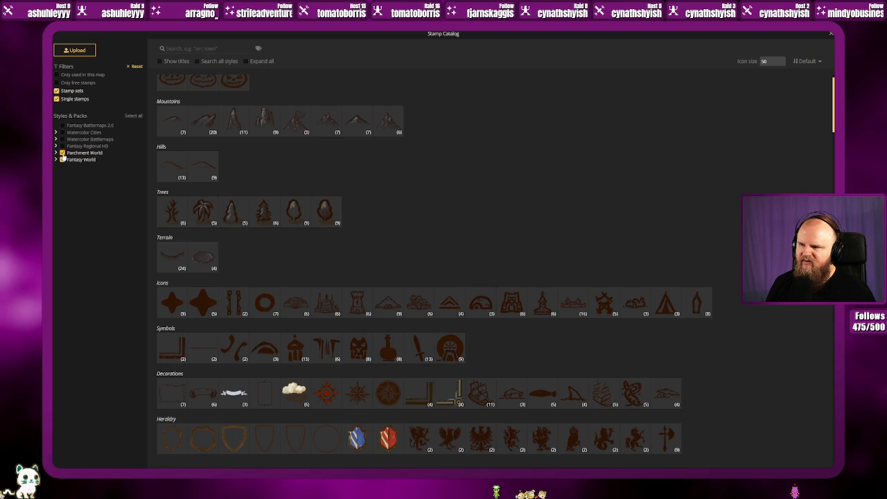
scroll(278, 248, "down", 10)
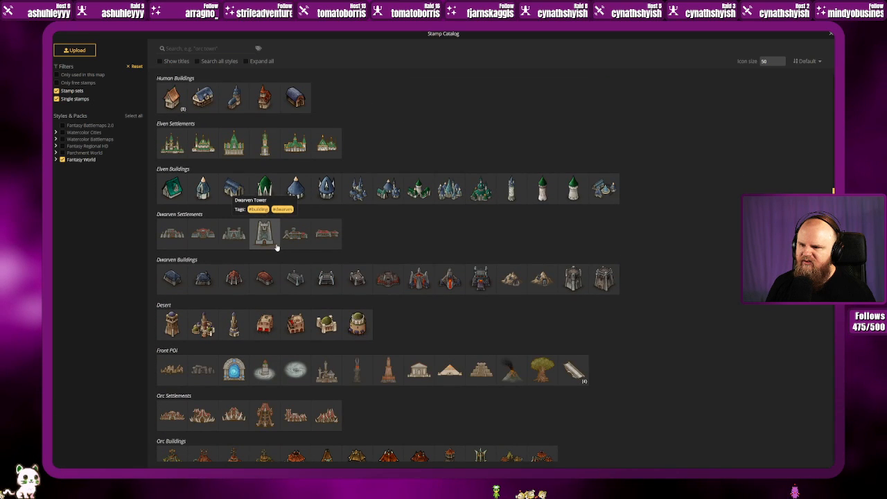
scroll(276, 247, "down", 5)
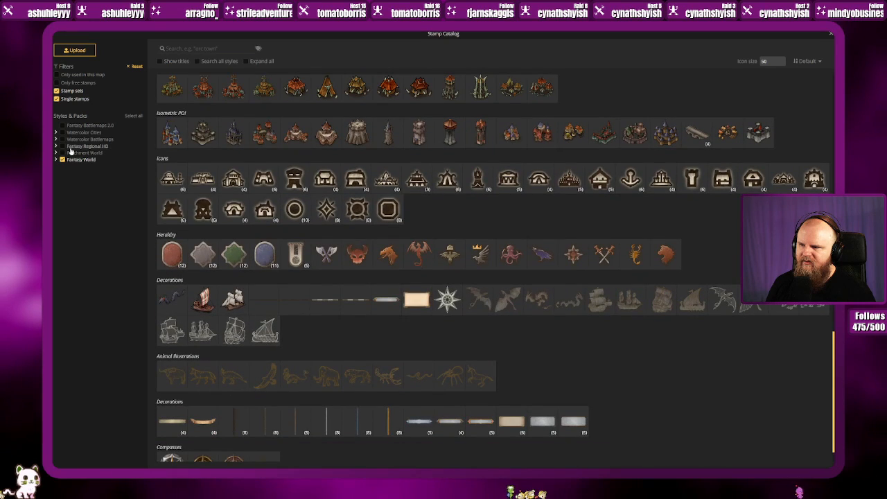
Step: Look through the Fantasy Battlemaps 2.0 stamps, return to Watercolor Cities and review its ruins, foliage and building sets
left_click(62, 160)
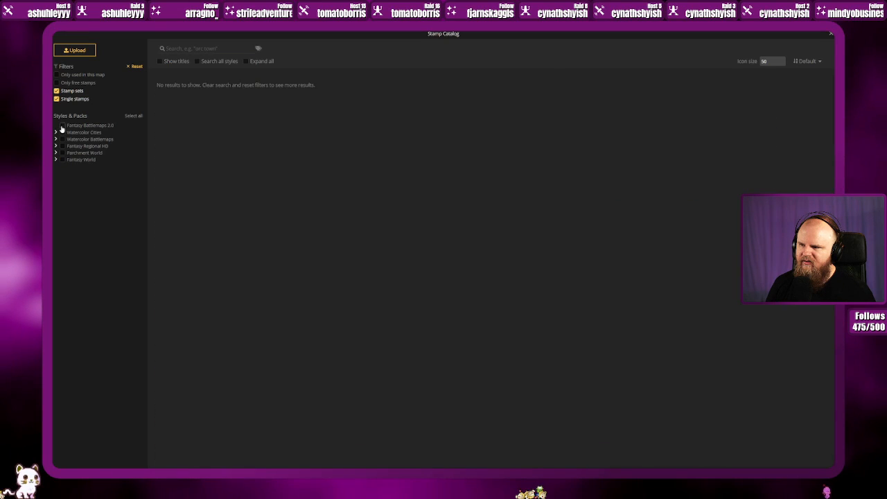
left_click(61, 126)
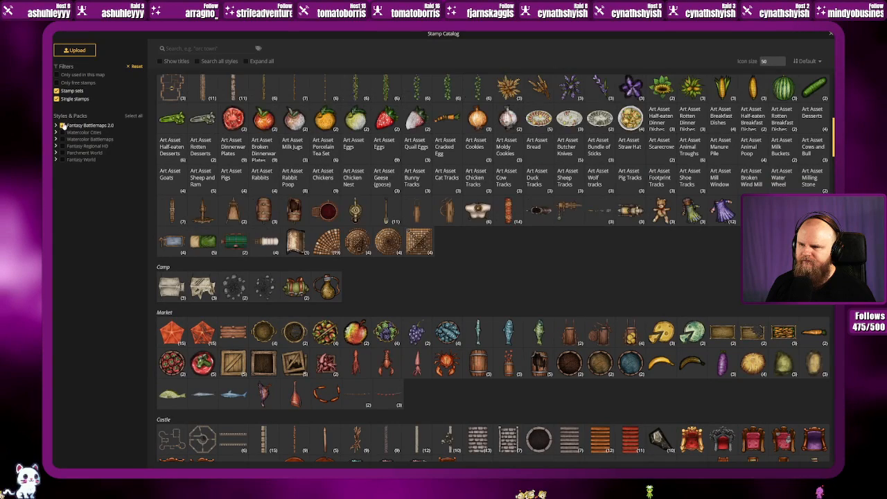
left_click(62, 126)
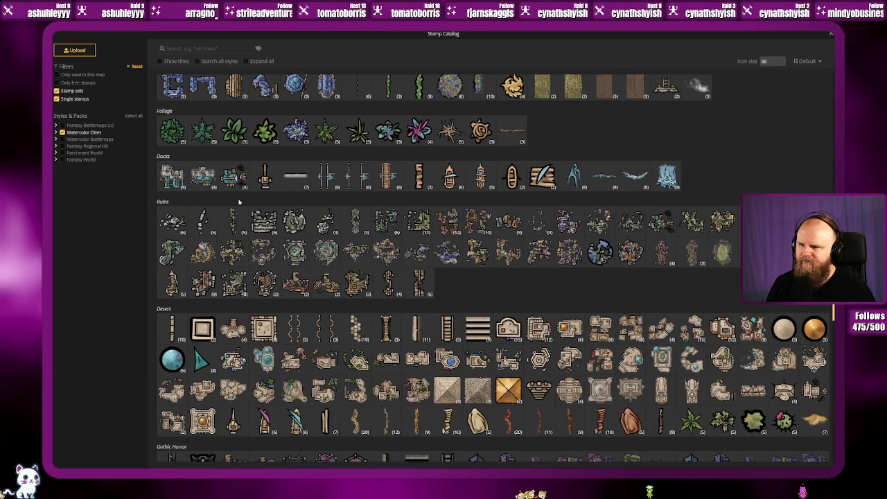
scroll(350, 196, "up", 2)
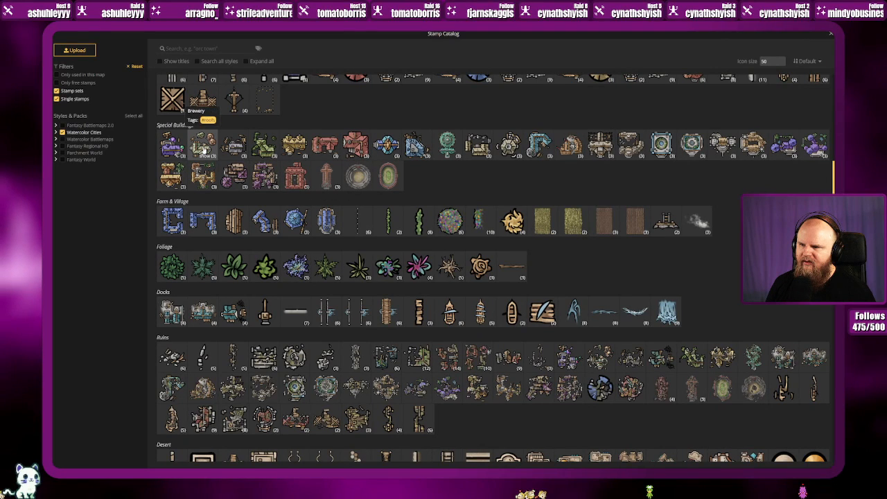
scroll(203, 149, "up", 2)
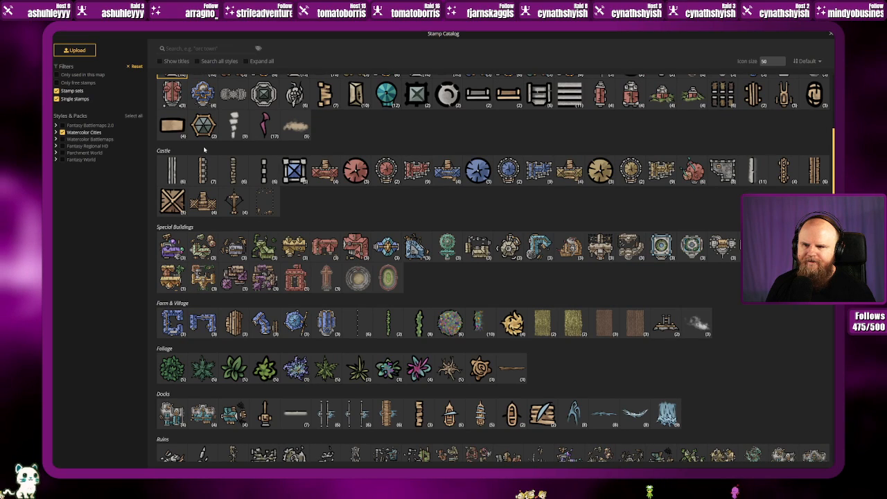
Step: Choose the Arena stamp from the Watercolor Cities special buildings and reduce its size to 50
left_click(358, 278)
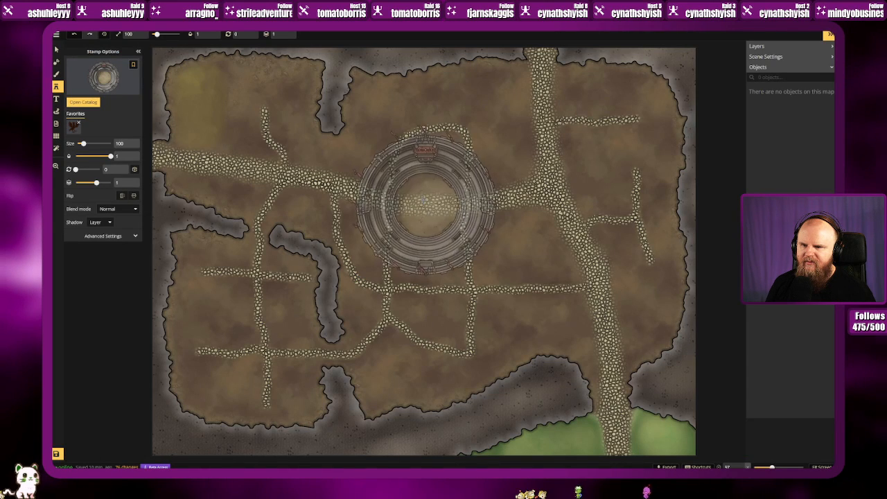
left_click(410, 212)
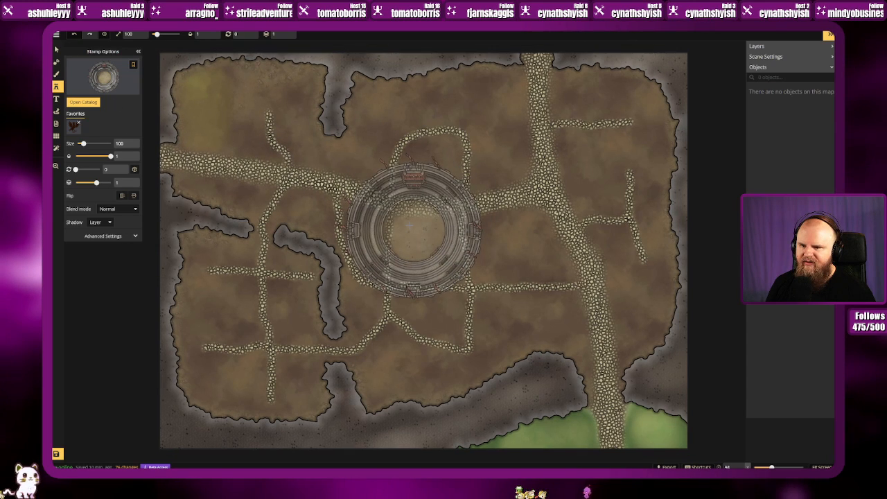
scroll(411, 229, "up", 2)
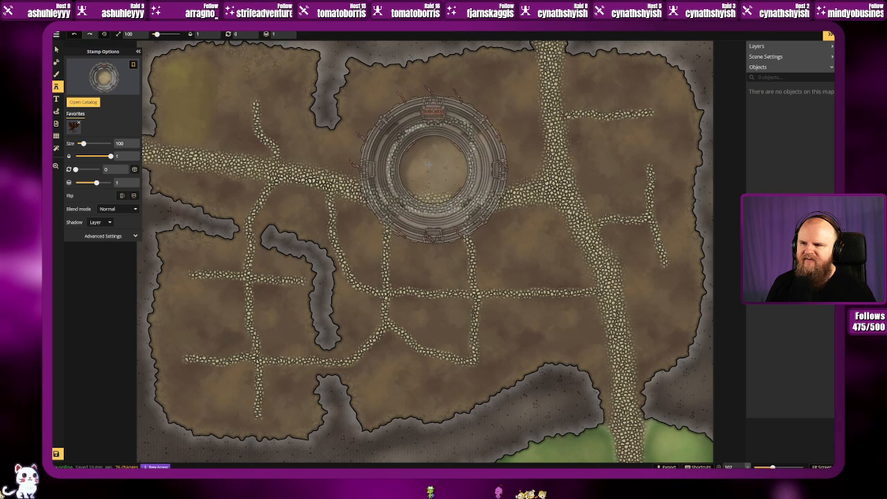
scroll(429, 165, "down", 3)
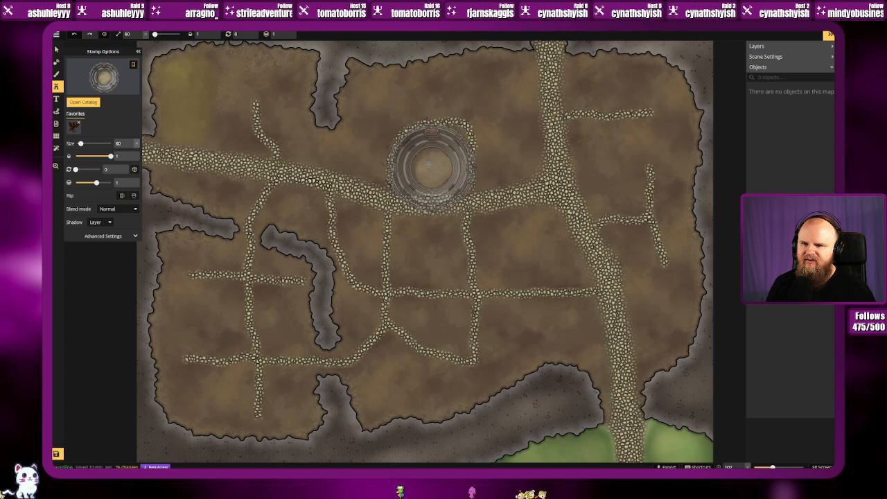
scroll(430, 164, "up", 5)
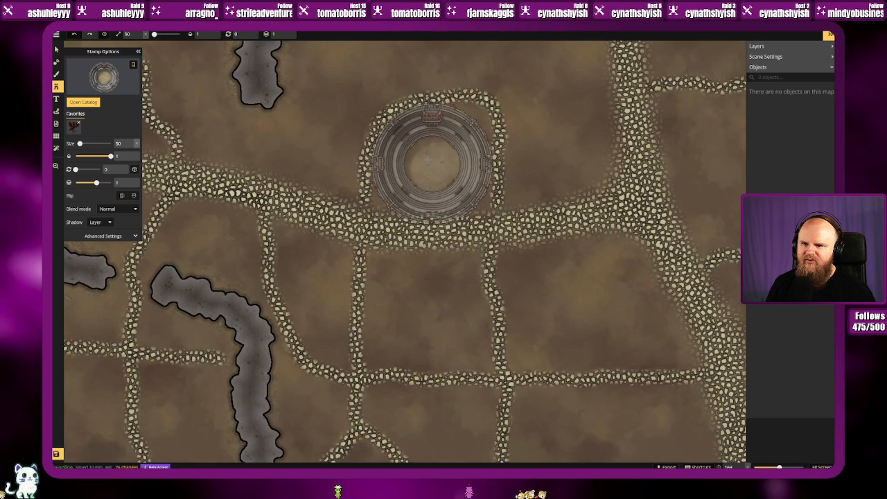
Step: Set the Arena stamp's size to 46 and place it inside the cobblestone loop north of the main road
left_click(410, 212)
key("ctrl+z")
scroll(410, 211, "down", 4)
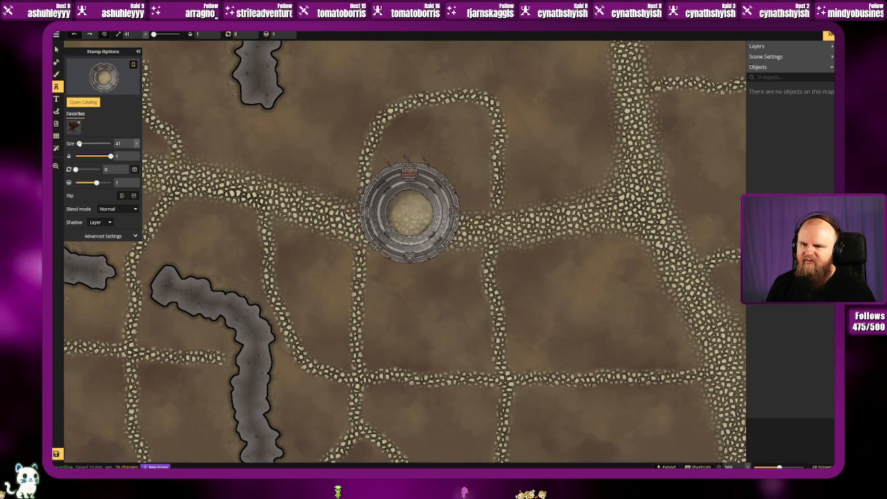
scroll(410, 211, "up", 2)
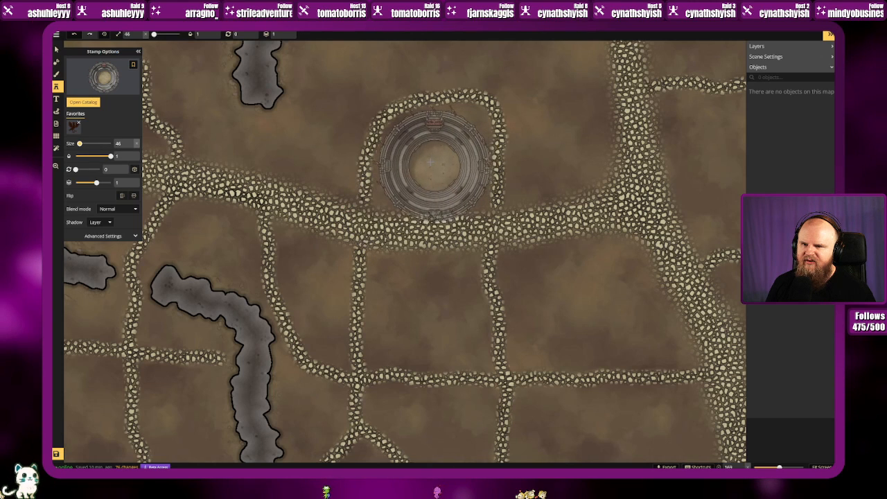
scroll(439, 161, "down", 4)
scroll(431, 162, "down", 1)
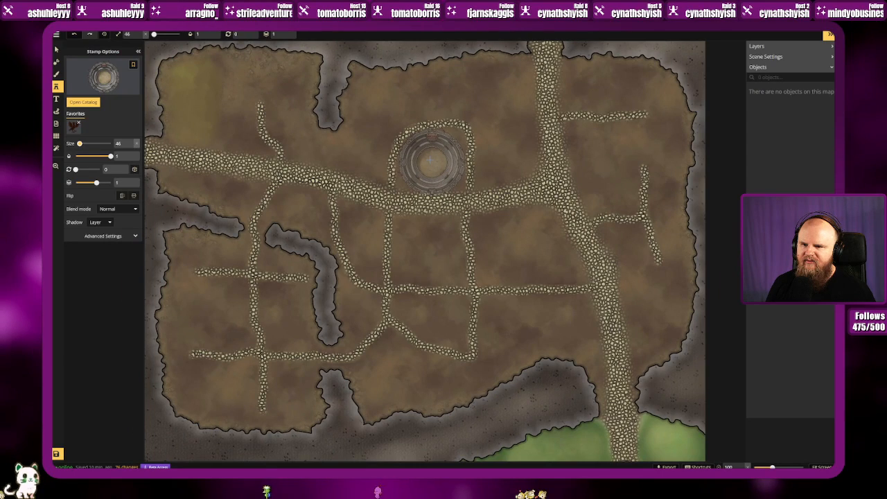
scroll(430, 160, "up", 8)
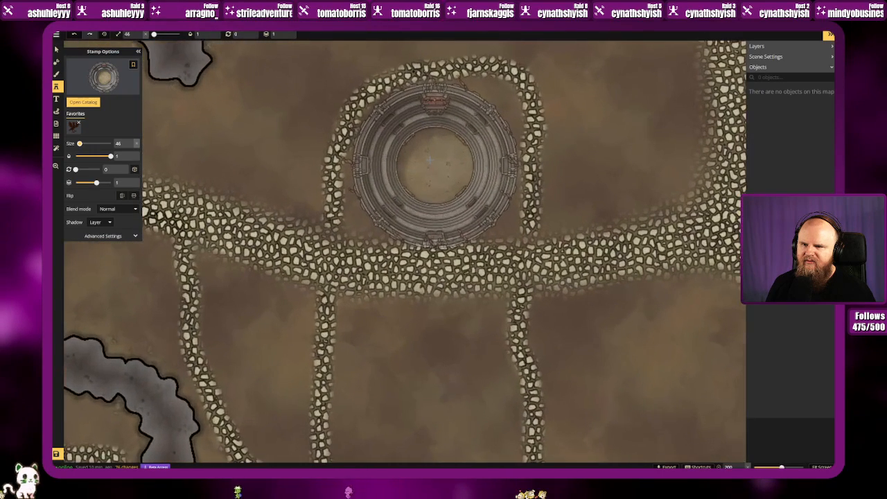
left_click(431, 160)
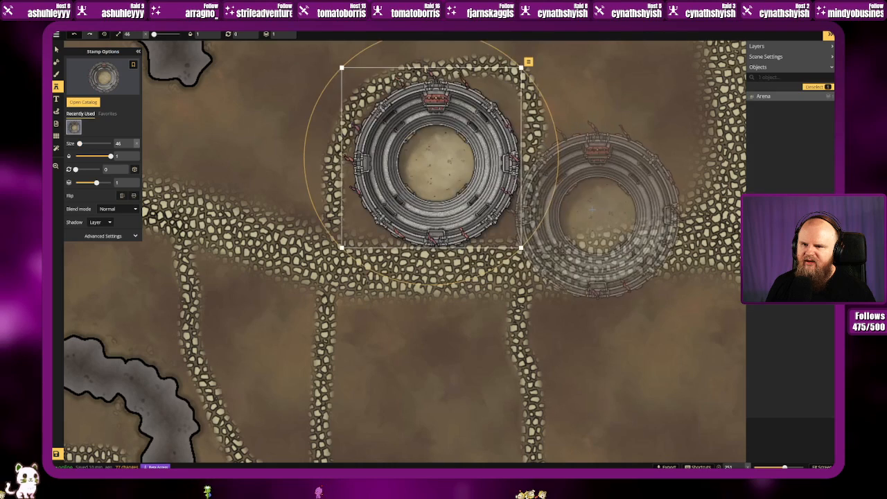
Step: Switch to the Select tool and deselect the placed arena
scroll(599, 208, "down", 6)
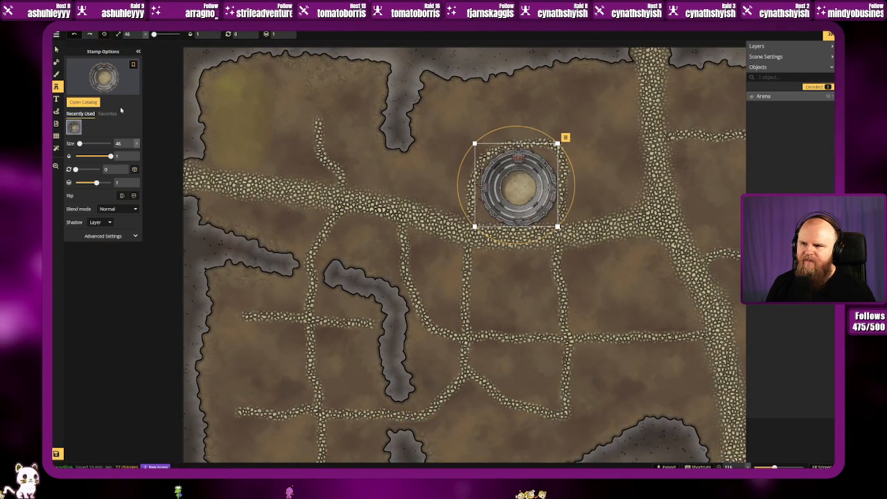
left_click(57, 50)
left_click(534, 222)
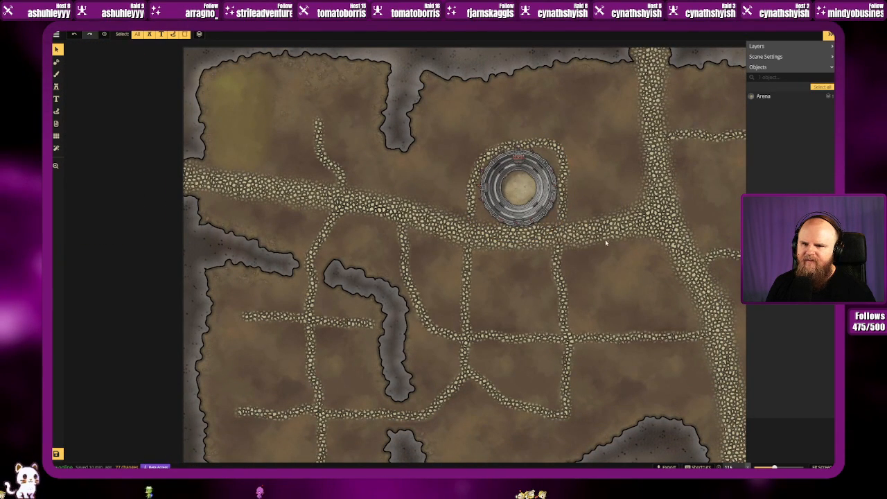
scroll(553, 243, "up", 1)
left_click_drag(554, 244, 468, 258)
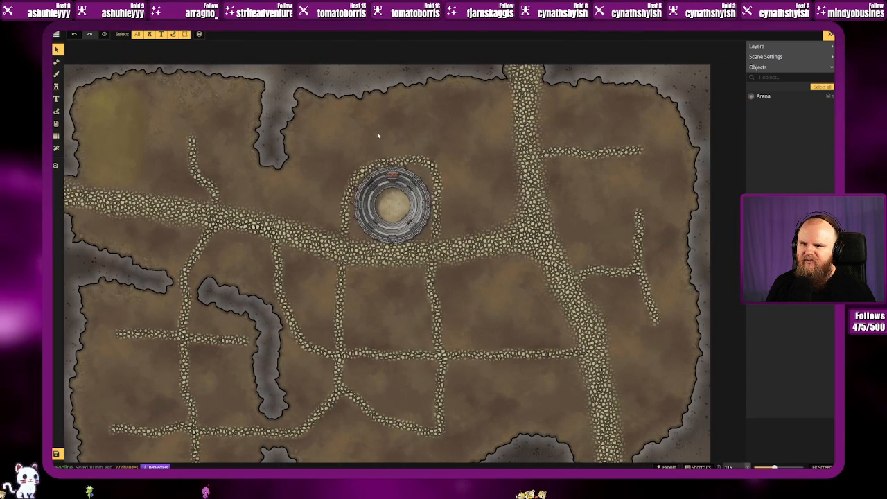
Step: Reopen the stamp catalog with the Stamp tool and look through the Watercolor Cities special buildings, cities, blocks and castle sets
left_click(56, 86)
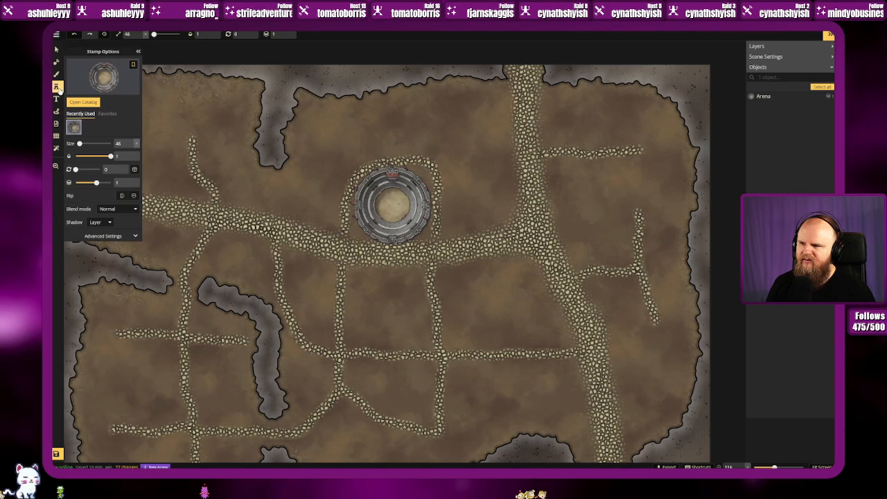
left_click(106, 82)
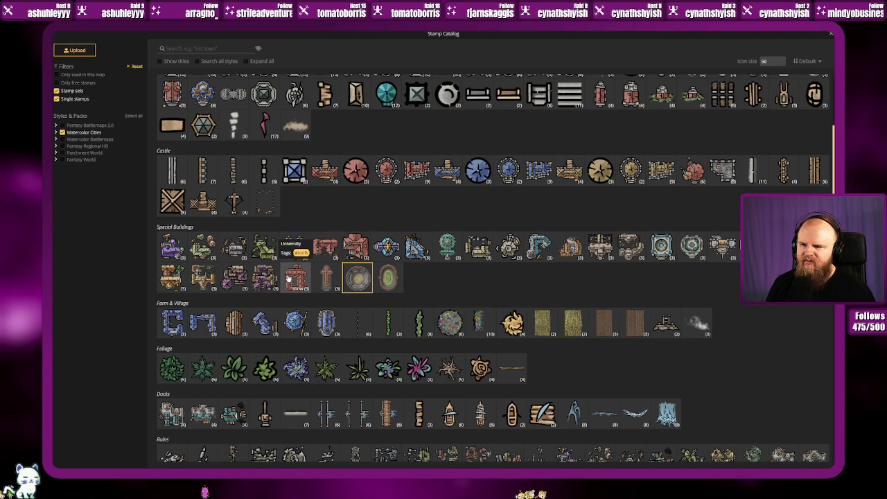
scroll(284, 277, "up", 2)
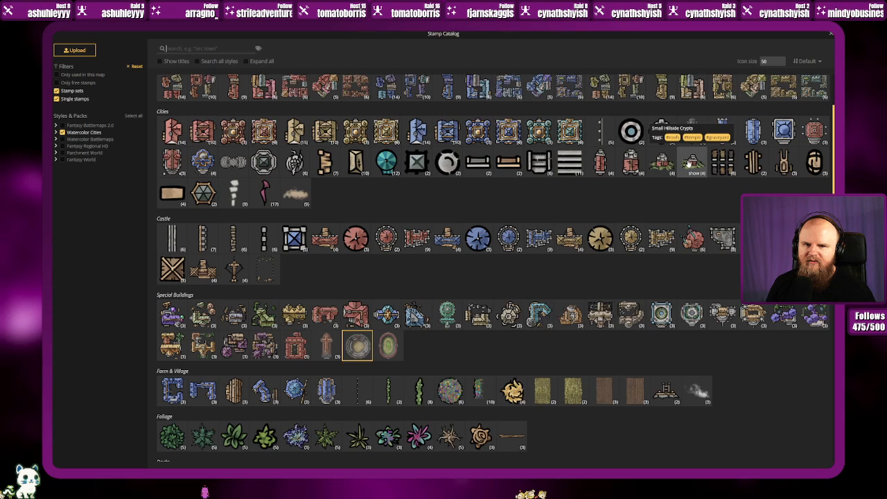
scroll(721, 187, "up", 2)
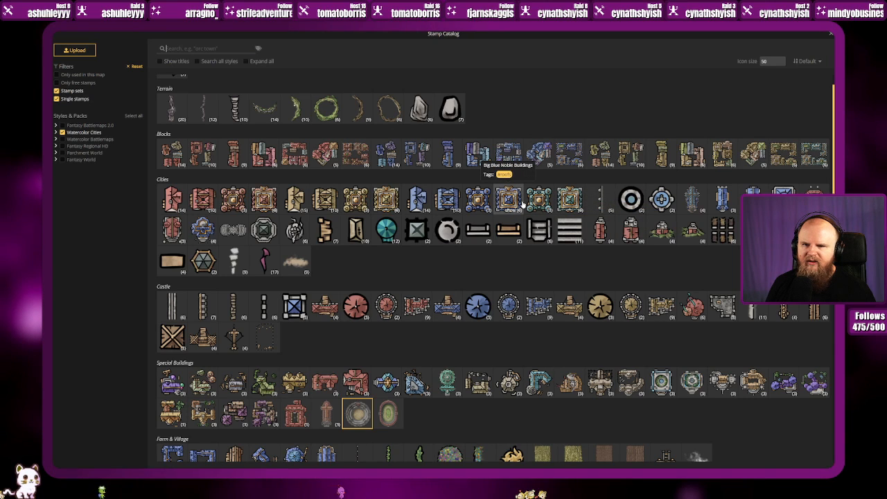
scroll(509, 208, "up", 1)
scroll(510, 218, "down", 3)
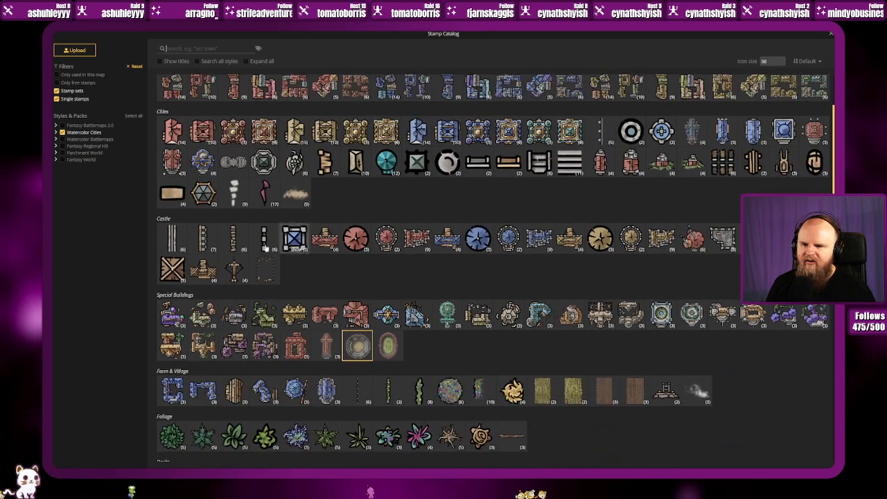
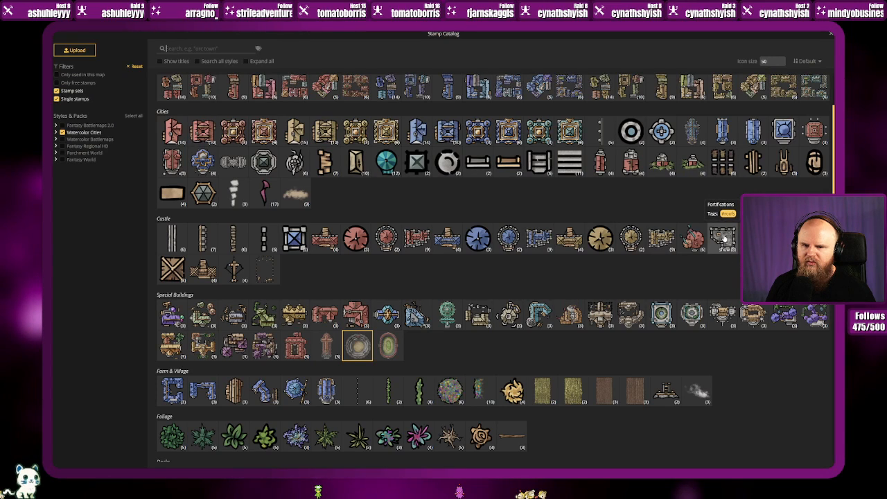
Step: Choose the second Fortifications stamp from the castle set and try it at size 102 beside the arena
left_click(723, 238)
scroll(387, 151, "up", 4)
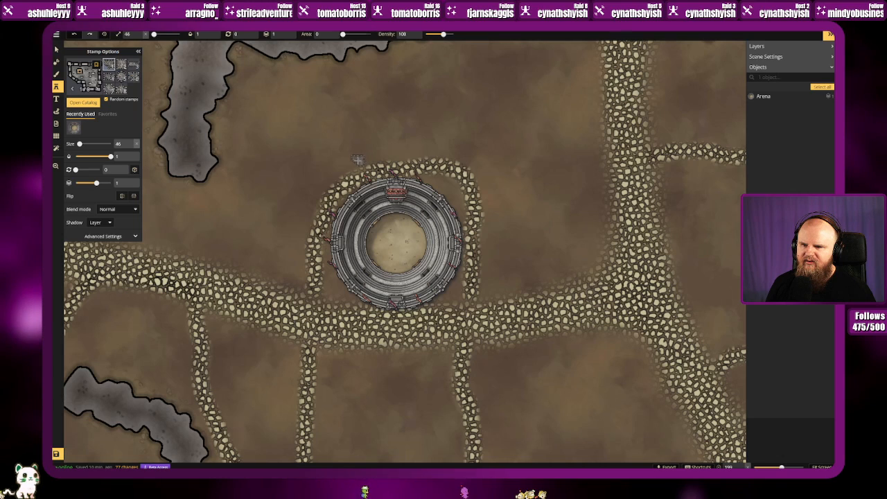
left_click(121, 65)
scroll(340, 144, "down", 5)
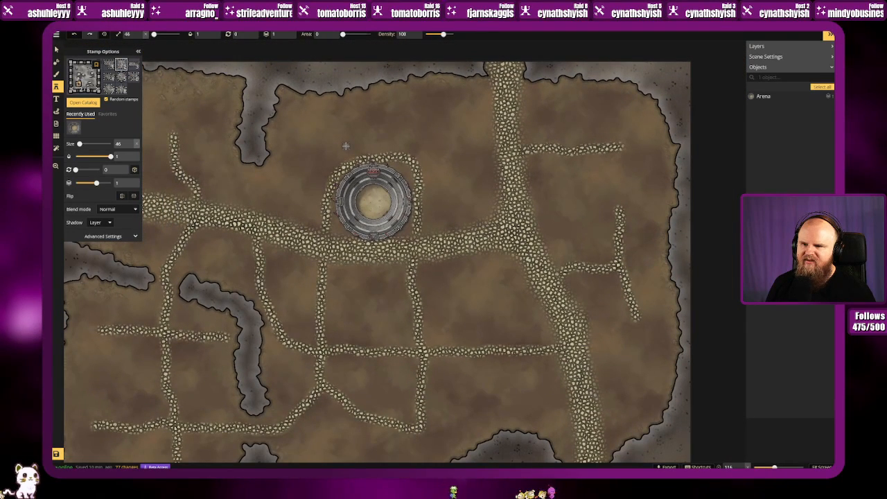
scroll(346, 147, "up", 1)
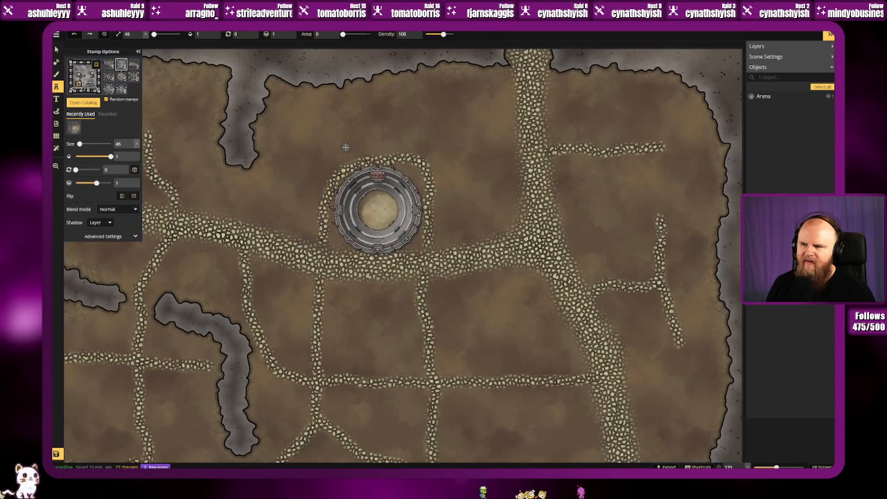
scroll(406, 209, "down", 1)
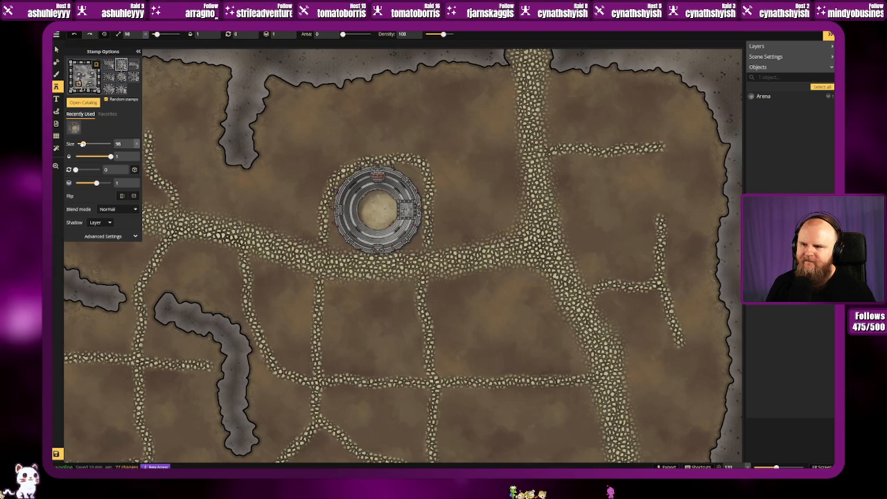
scroll(406, 210, "up", 1)
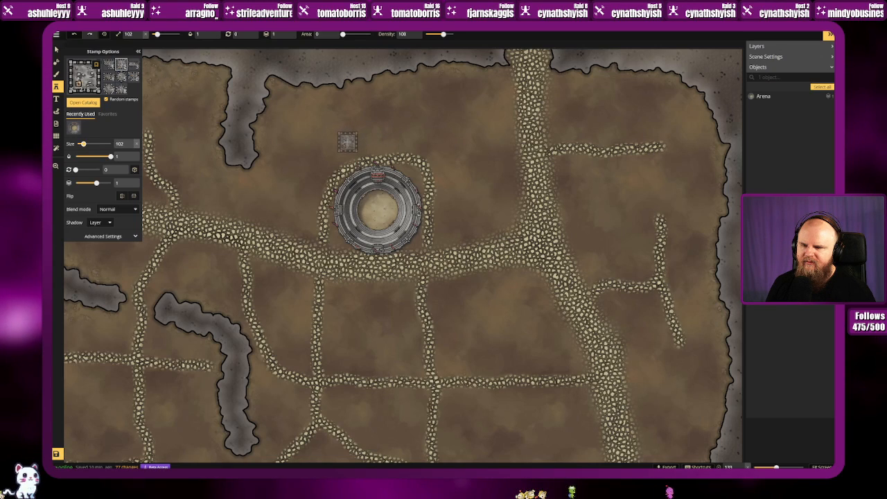
scroll(347, 142, "down", 2)
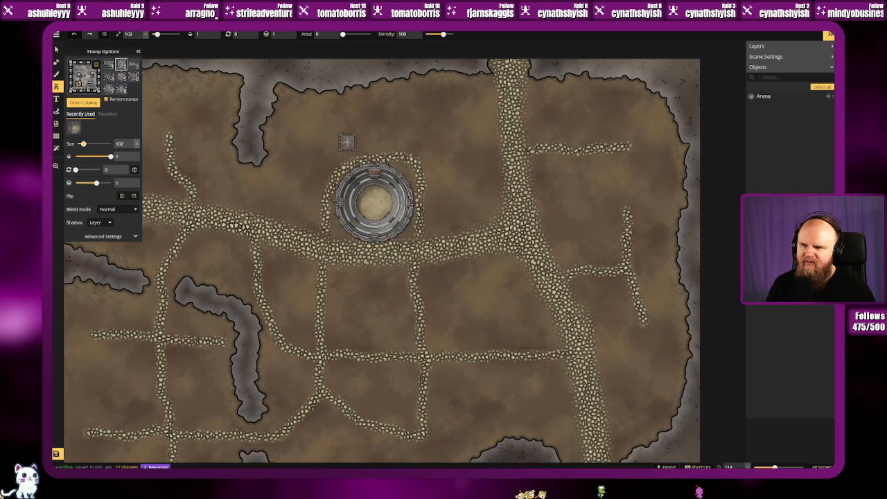
scroll(348, 142, "up", 1)
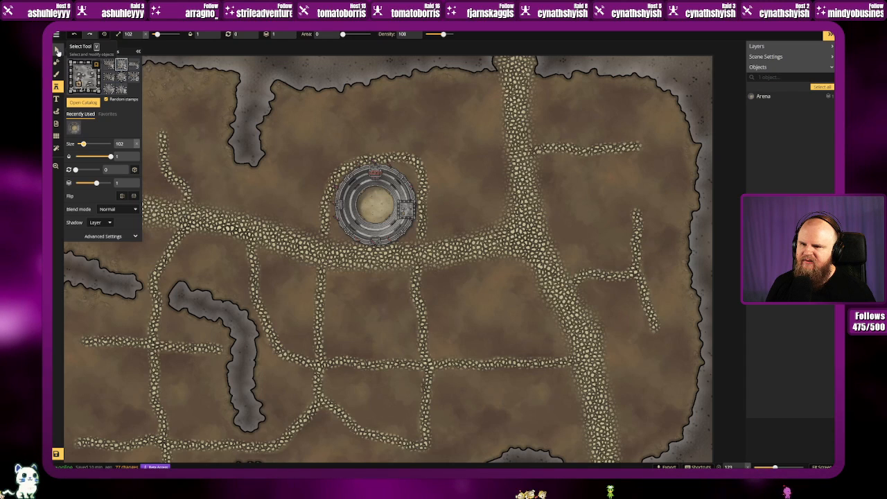
scroll(304, 173, "down", 2)
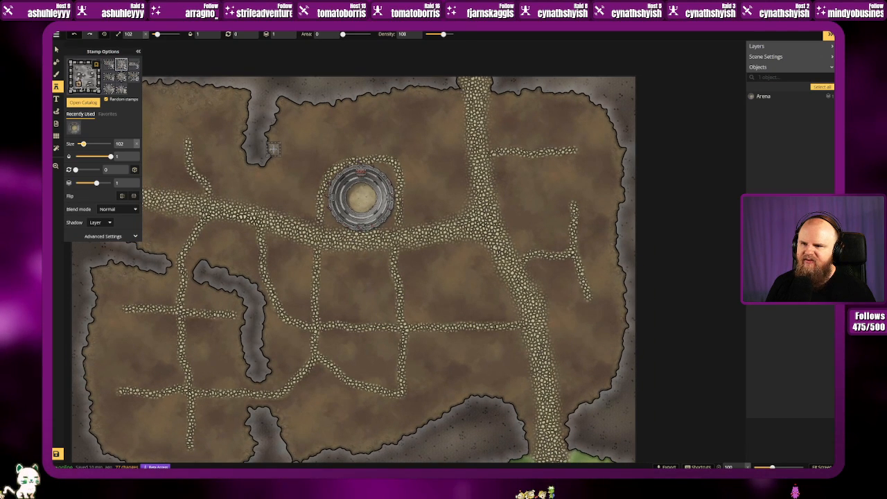
Step: Select the placed arena and enlarge it to size 61
left_click(57, 51)
left_click(351, 197)
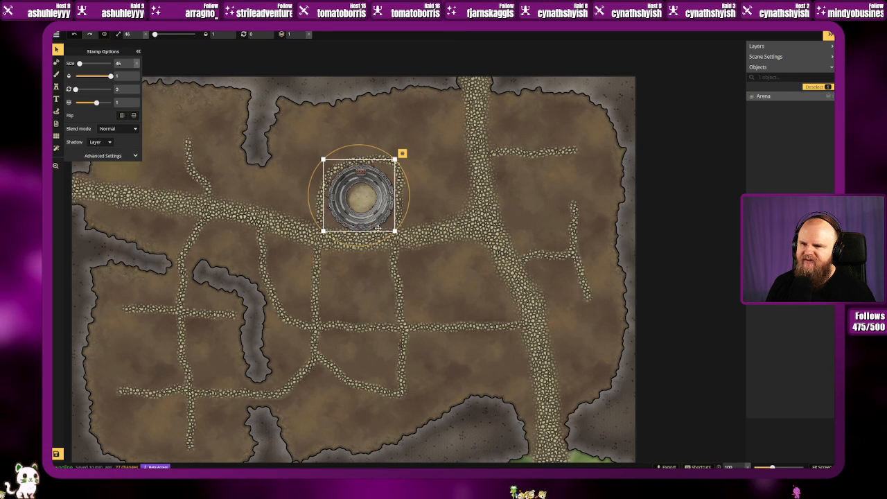
left_click_drag(393, 231, 703, 430)
left_click_drag(324, 161, 511, 348)
left_click_drag(589, 388, 463, 262)
left_click_drag(394, 226, 413, 250)
left_click_drag(479, 288, 465, 270)
left_click_drag(396, 231, 411, 245)
left_click_drag(449, 280, 441, 265)
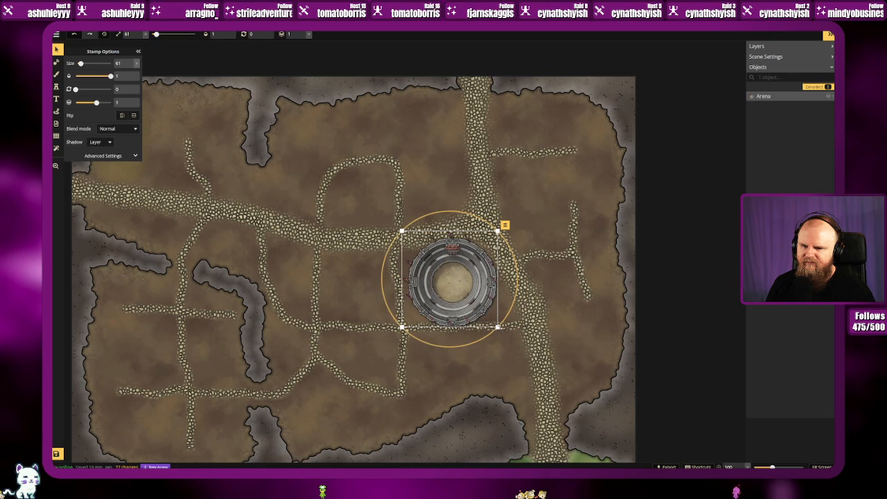
Step: Move the enlarged arena back over the cobblestone loop north of the main road and deselect it
left_click_drag(470, 310, 380, 216)
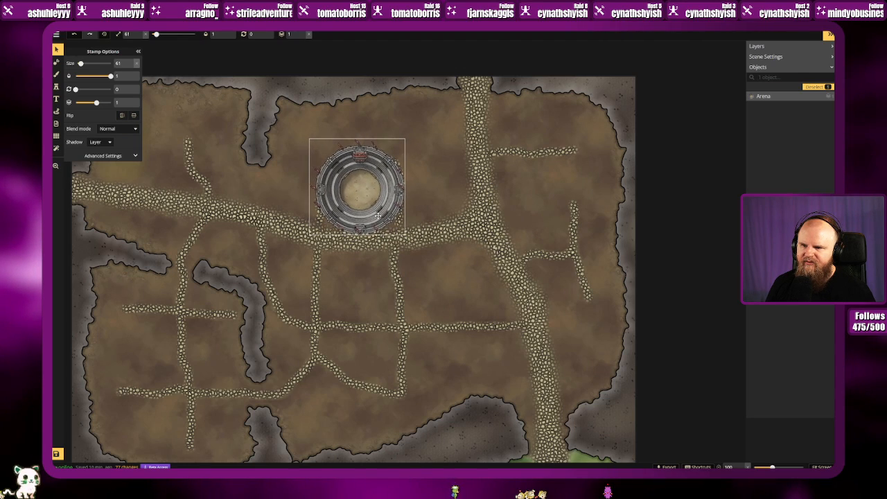
left_click(380, 214)
left_click(447, 265)
left_click(362, 206)
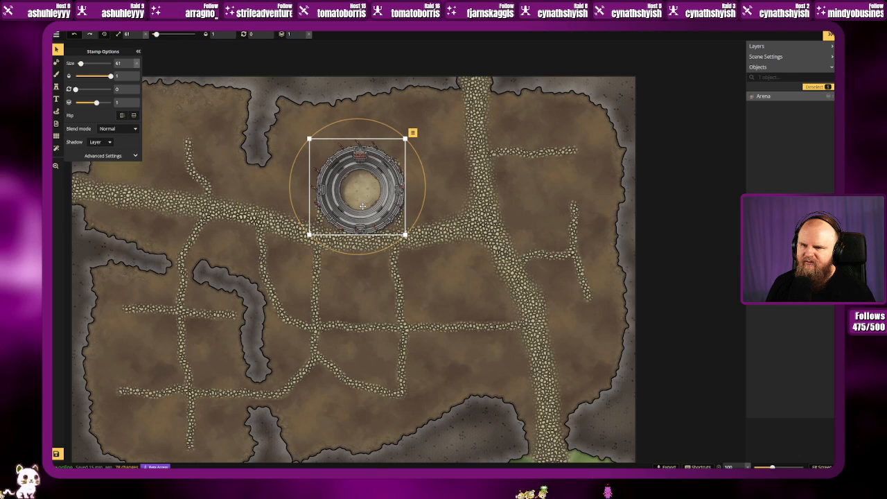
left_click(476, 215)
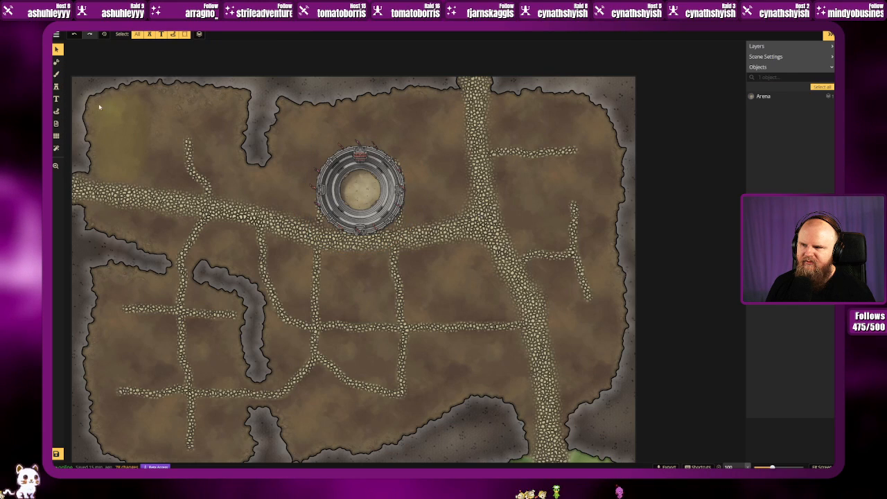
Step: Reopen the stamp catalog and choose the Yellow Fortified Buildings set from the castle stamps
left_click(59, 89)
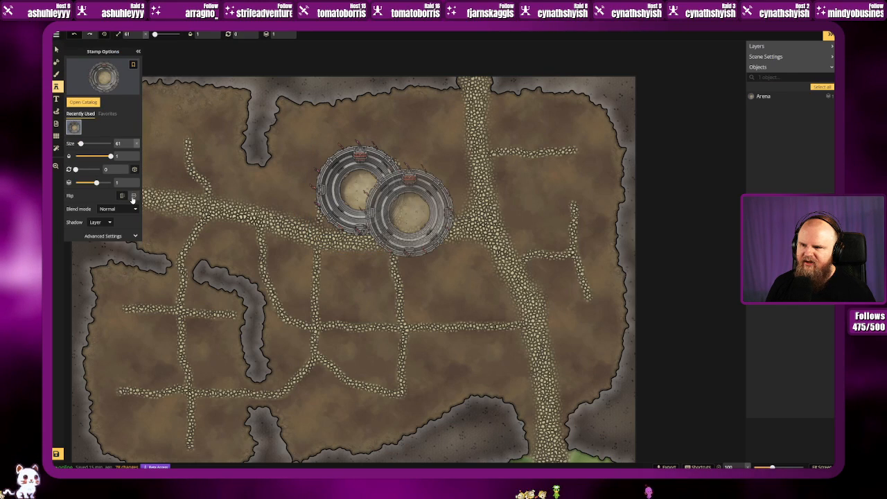
left_click(82, 102)
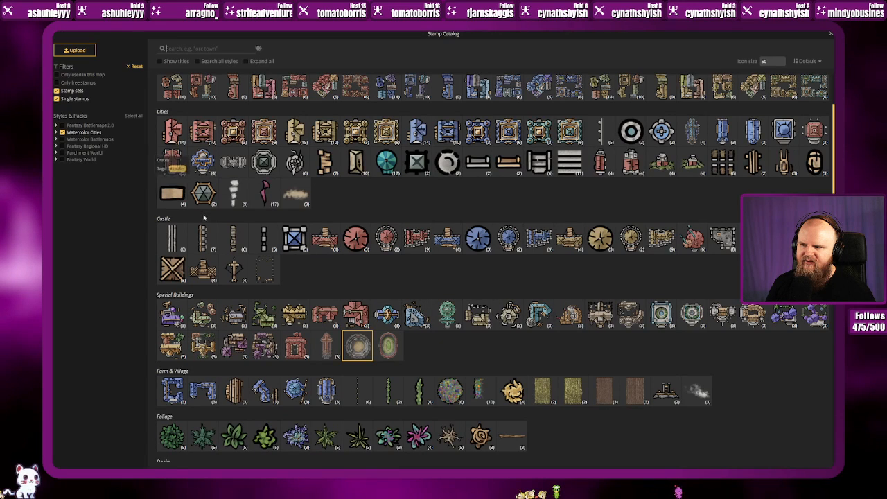
scroll(537, 239, "up", 2)
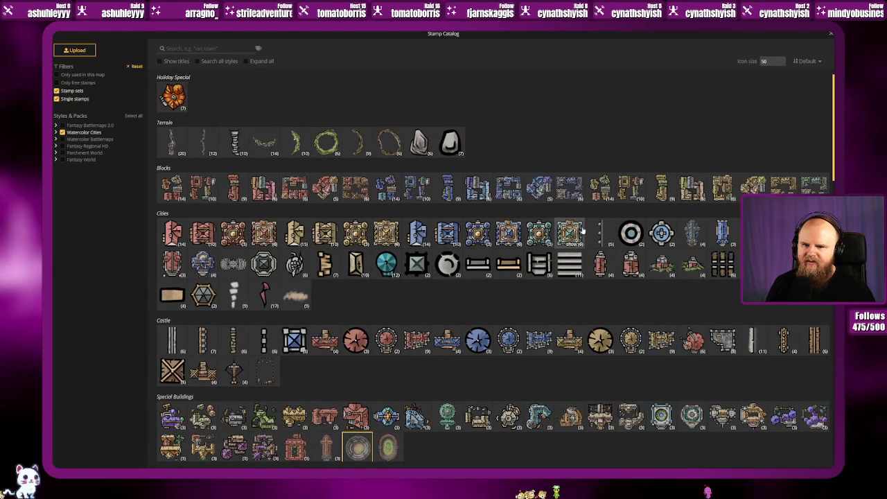
scroll(530, 256, "down", 1)
scroll(515, 259, "down", 1)
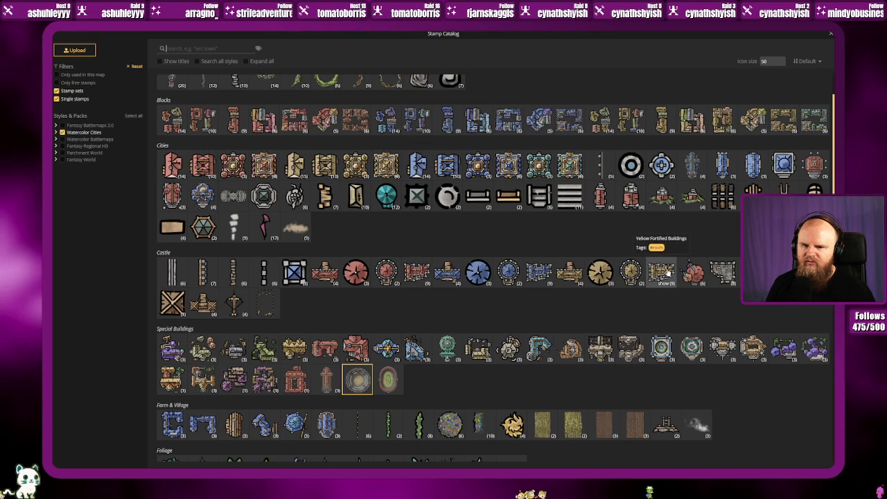
left_click(662, 272)
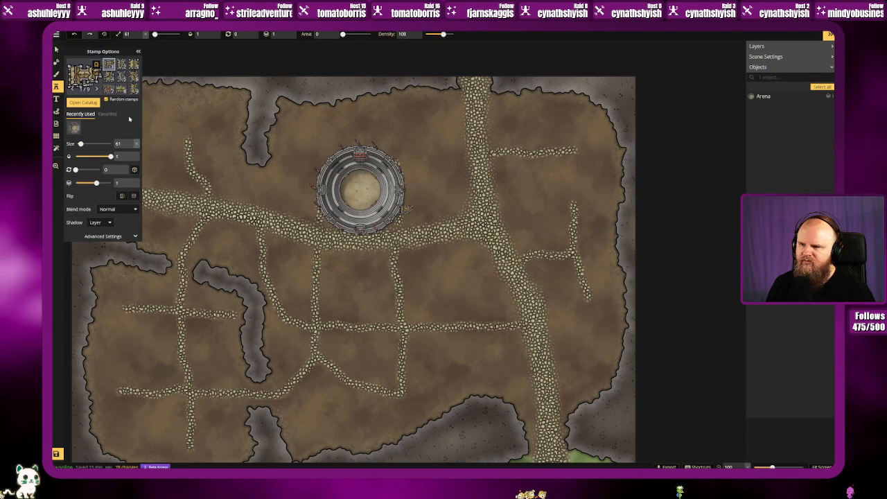
Step: Try several Yellow Fortified Buildings variants, return to the first one and set its size to 100
scroll(352, 133, "up", 4)
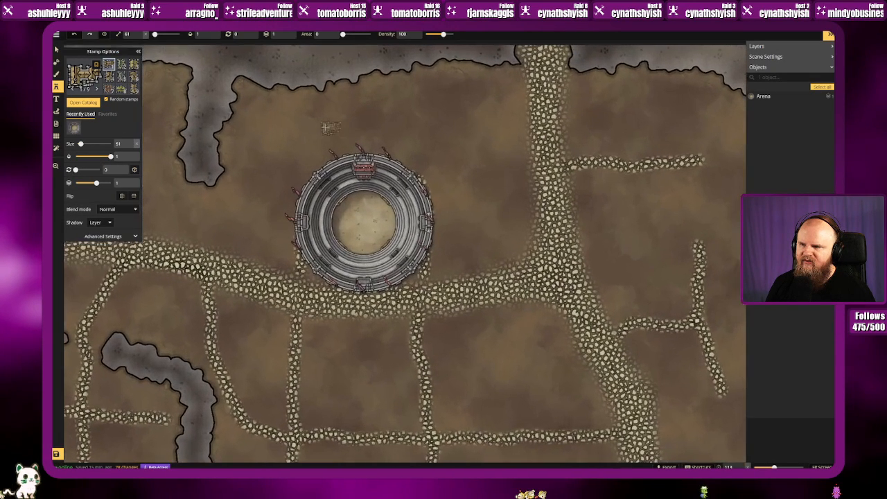
left_click(124, 63)
left_click(133, 63)
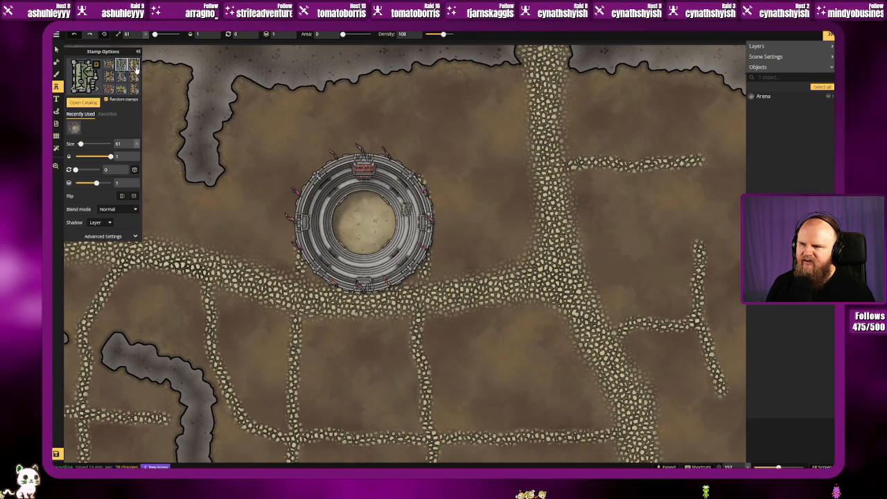
left_click(110, 76)
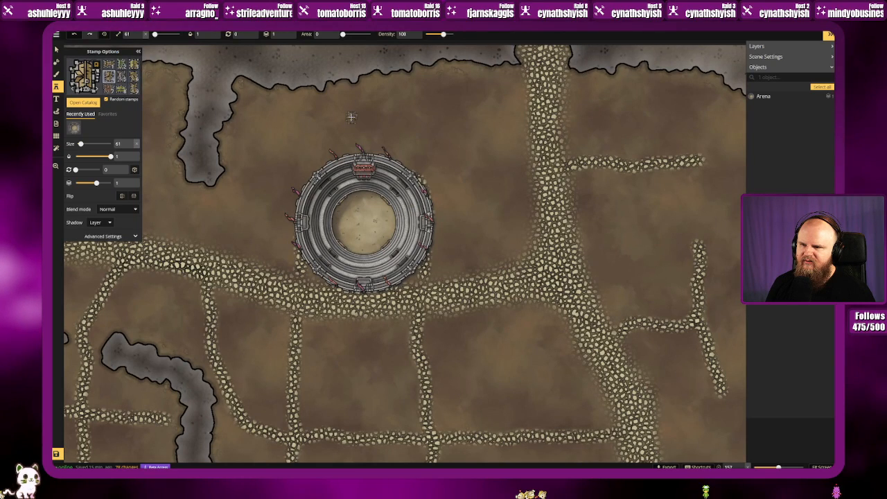
left_click(109, 63)
left_click_drag(81, 144, 84, 145)
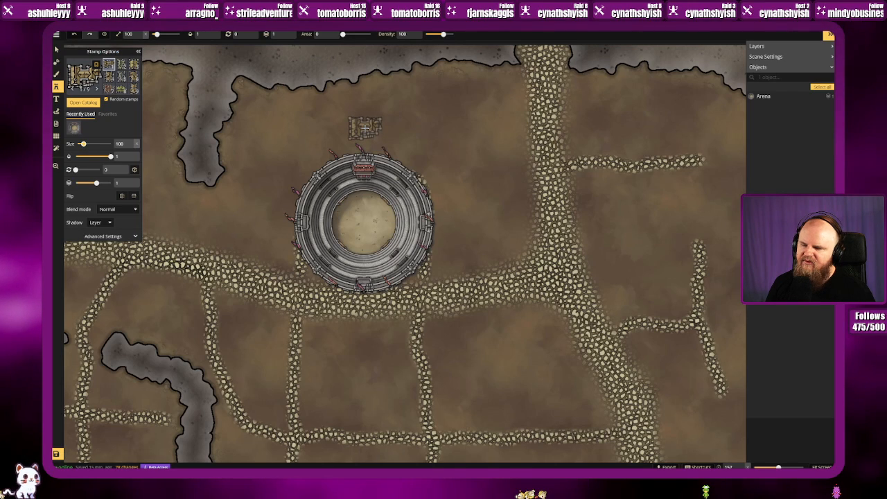
scroll(342, 127, "down", 2)
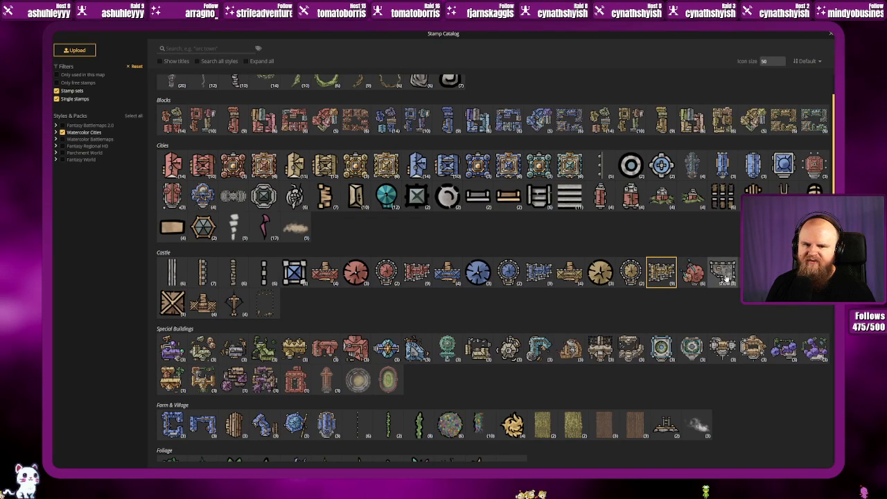
Step: Switch the stamp to the Fortifications set from the castle stamps and compare it with the arena
left_click(723, 273)
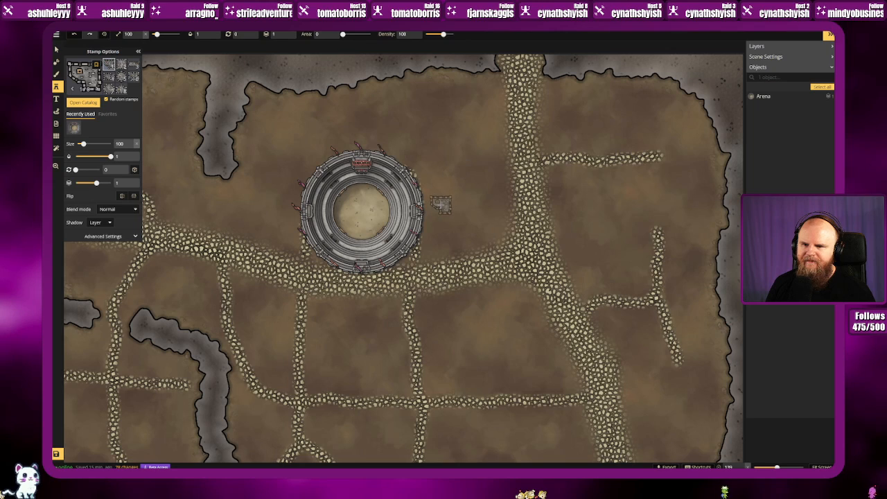
scroll(431, 160, "up", 2)
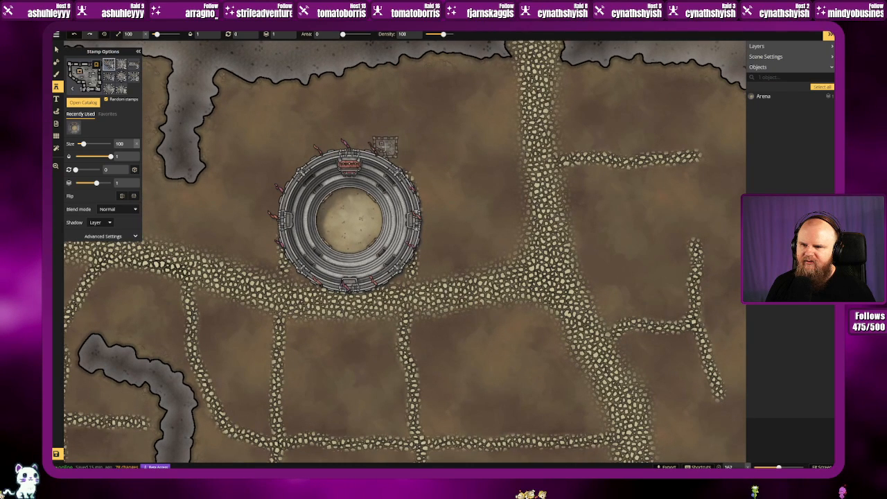
scroll(398, 147, "down", 1)
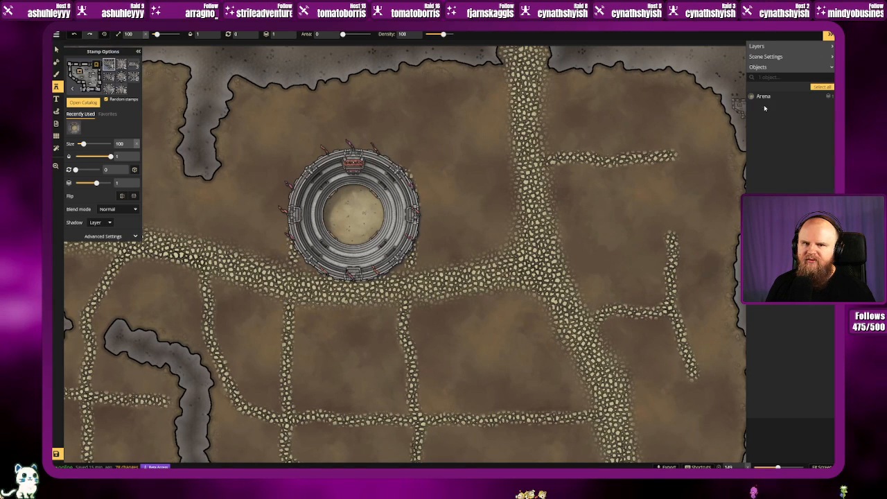
Step: Inspect the map's layers and the Arena object's entry, collapse the Objects layer group and deselect the arena
left_click(759, 46)
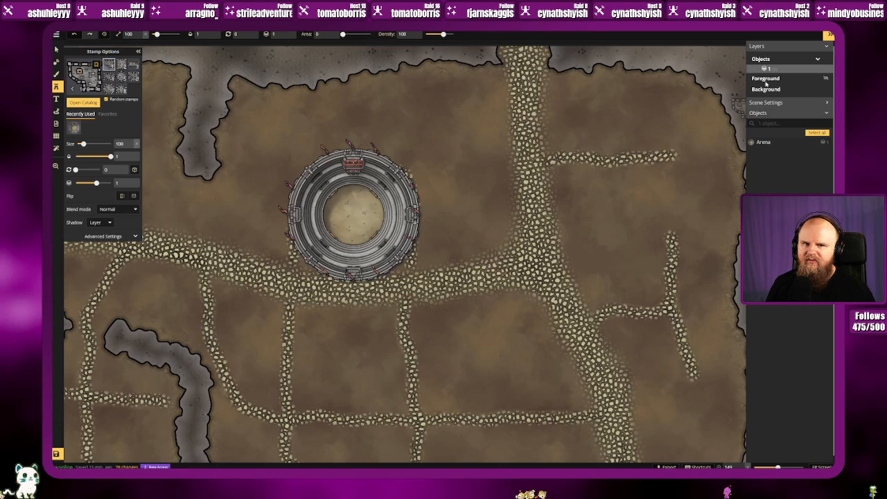
left_click(770, 143)
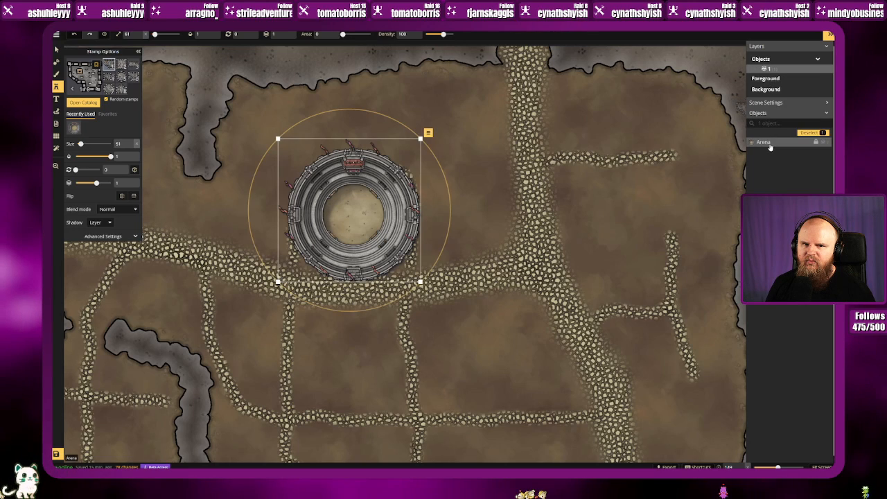
left_click(799, 59)
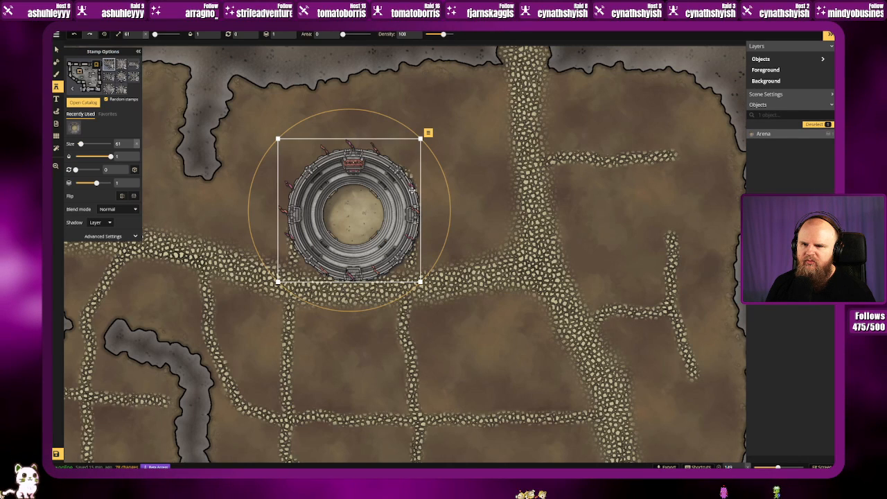
left_click(425, 156)
Step: Place a Fortifications stamp at size 61 on the arena's northeastern edge
scroll(394, 157, "up", 2)
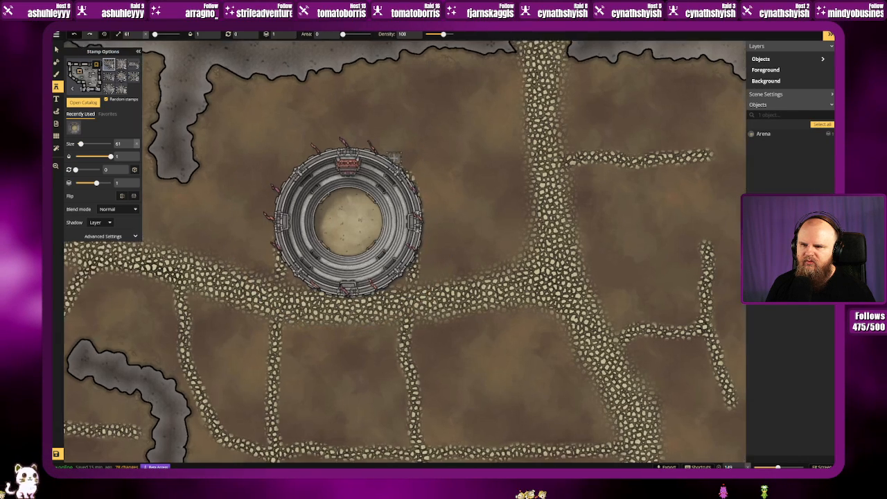
scroll(413, 153, "up", 1)
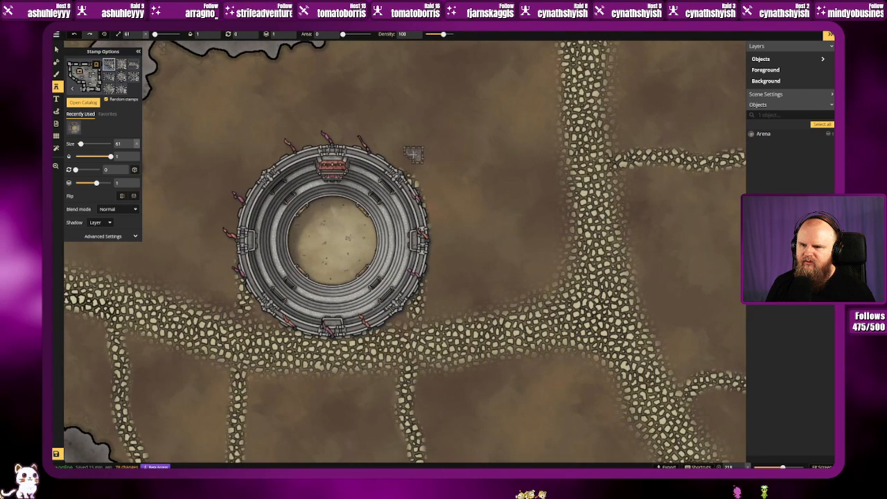
scroll(413, 154, "down", 1)
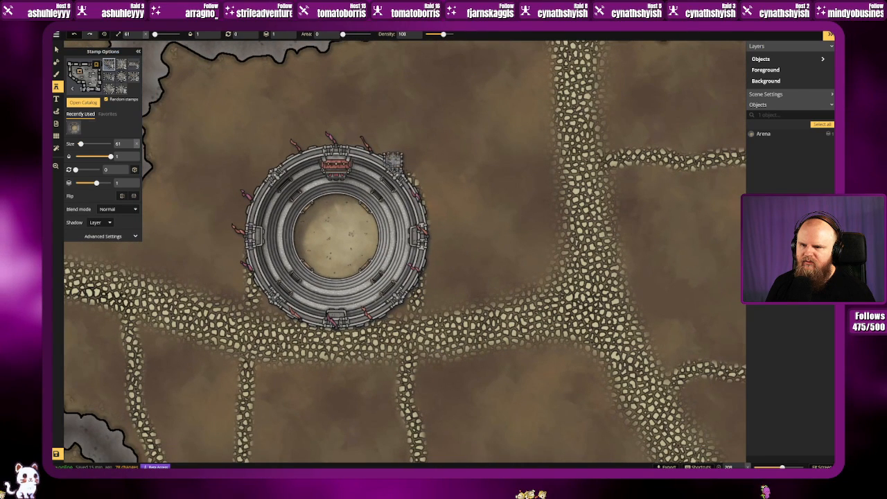
left_click(393, 160)
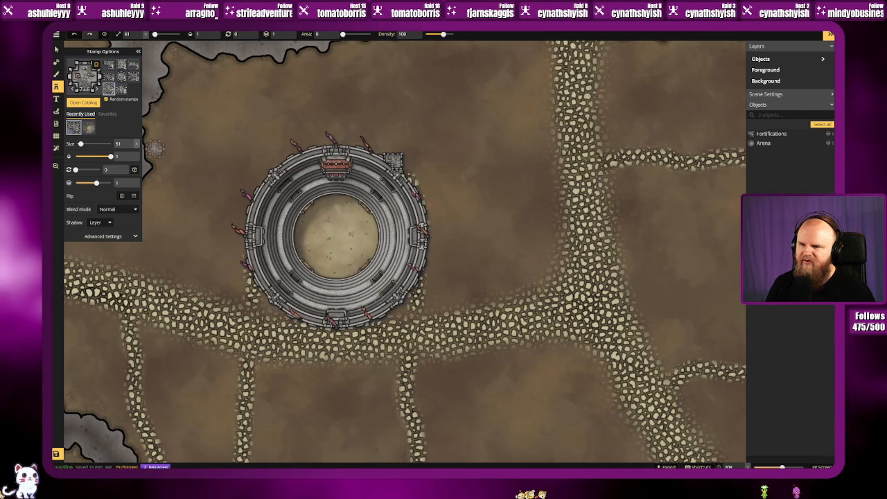
Step: Increase the Fortifications stamp size to 101 and delete the small Fortifications stamp from the arena's northeastern edge
left_click_drag(81, 145, 84, 149)
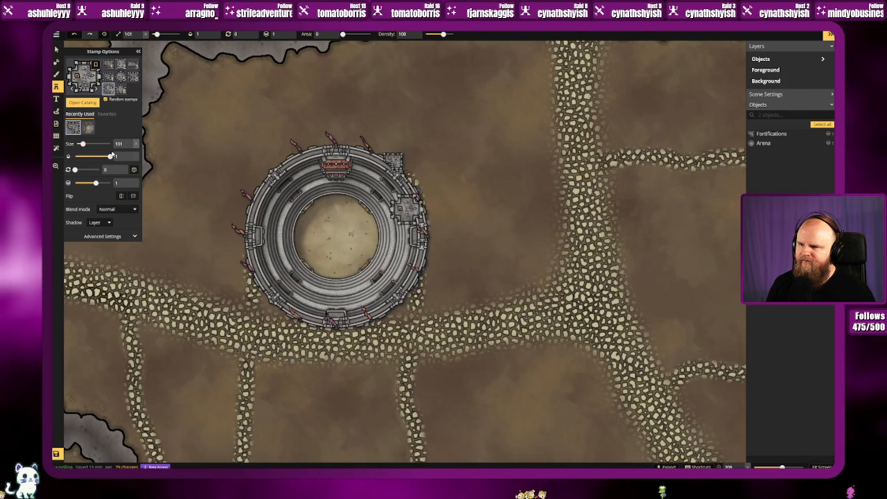
left_click_drag(83, 145, 83, 145)
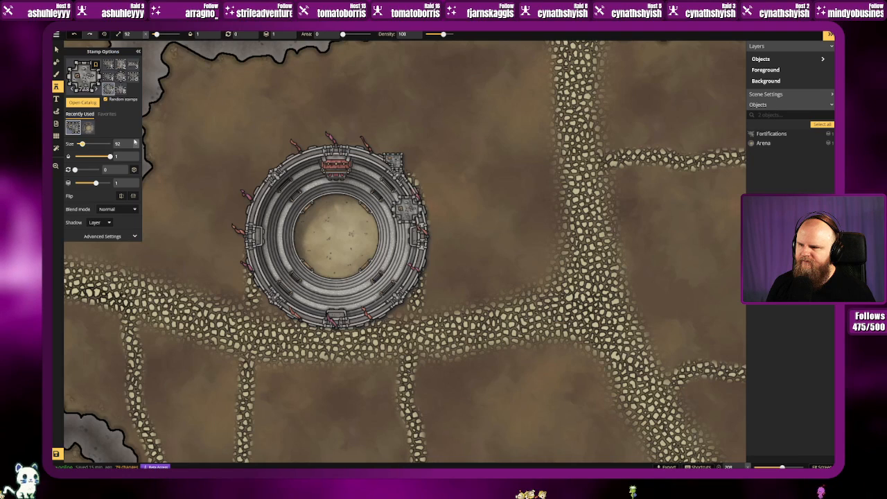
left_click(131, 143)
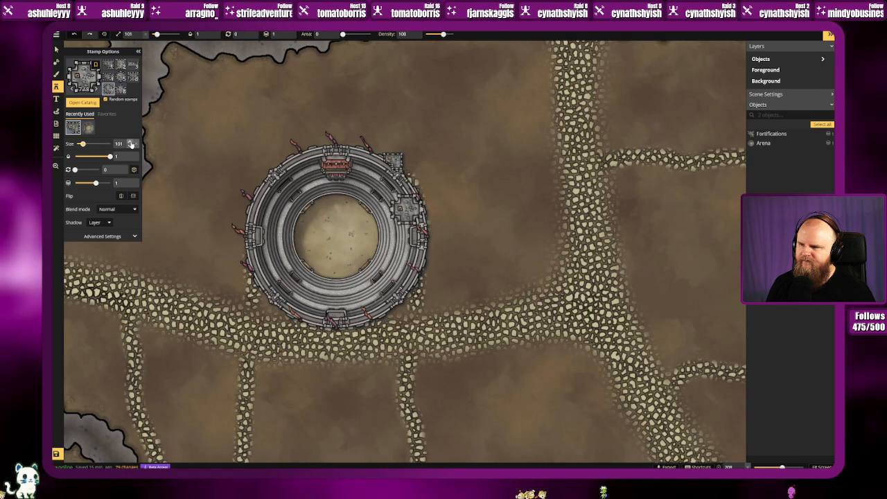
left_click(56, 50)
left_click(393, 160)
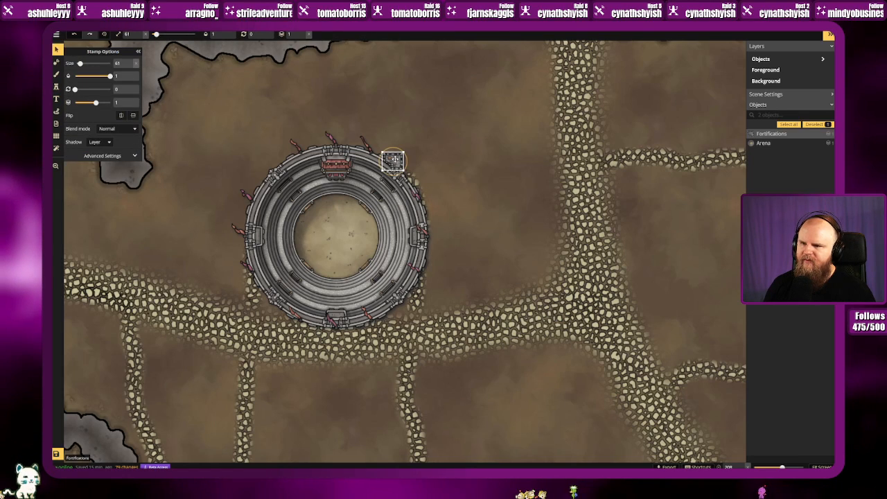
key("Delete")
Step: Place a Fortifications stamp at size 100 on the arena's northeastern edge
left_click(56, 86)
left_click_drag(81, 144, 84, 145)
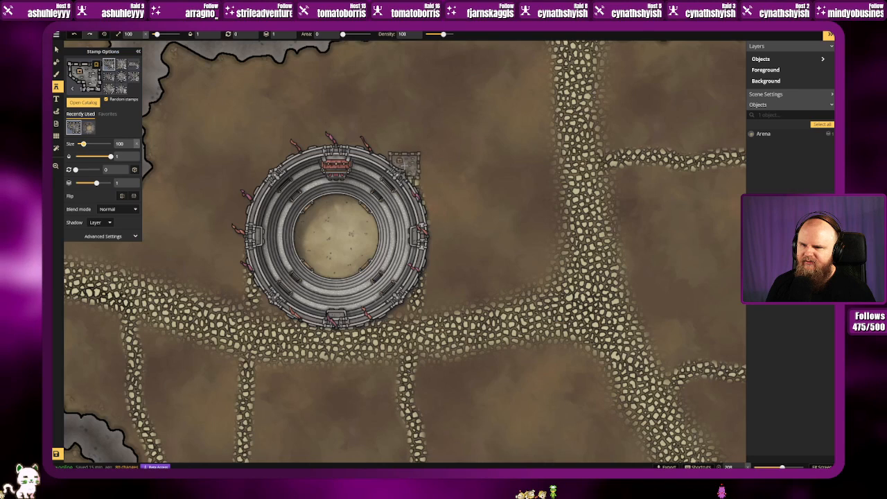
left_click(405, 167)
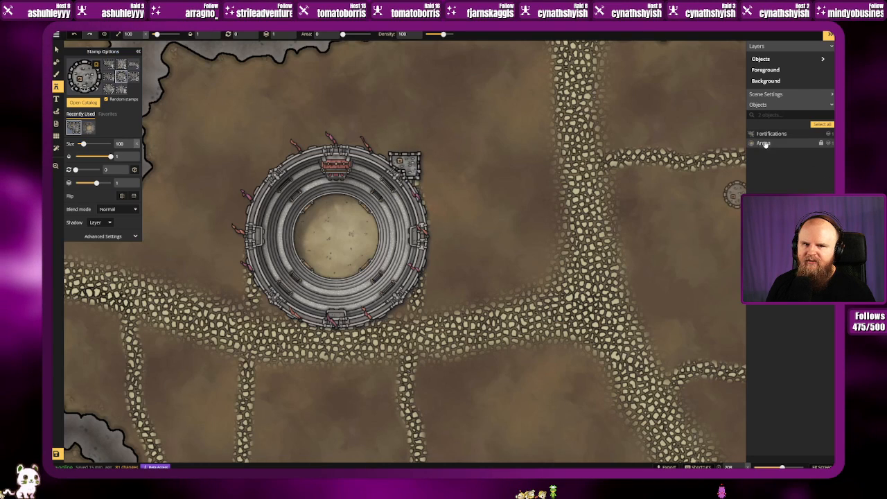
Step: Inspect the arena's advanced settings and compare them with the options of the placed Fortifications stamp
left_click(790, 143)
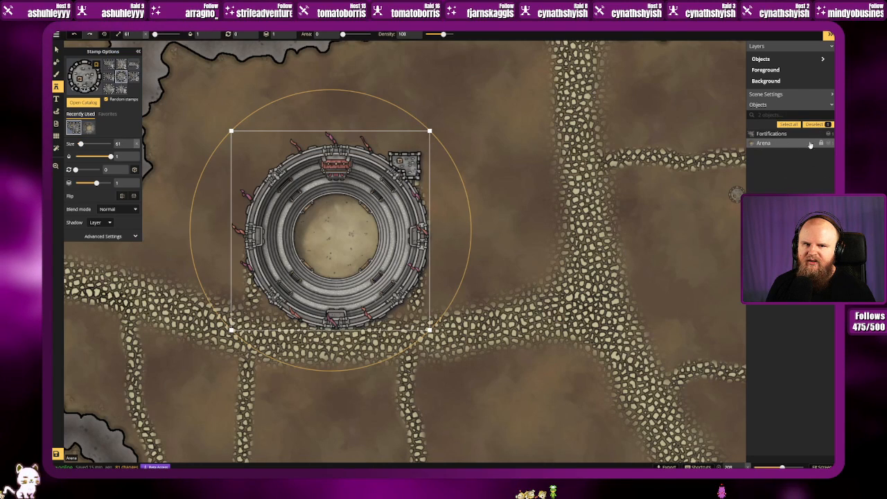
key("v")
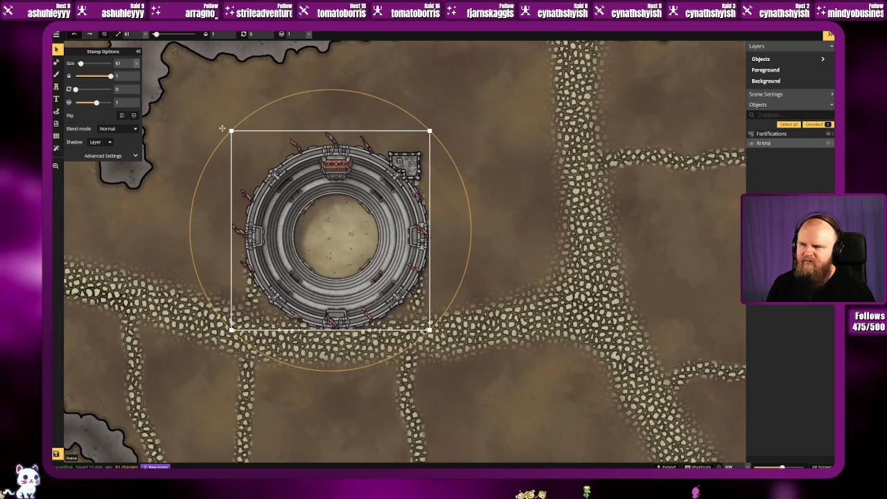
left_click(134, 156)
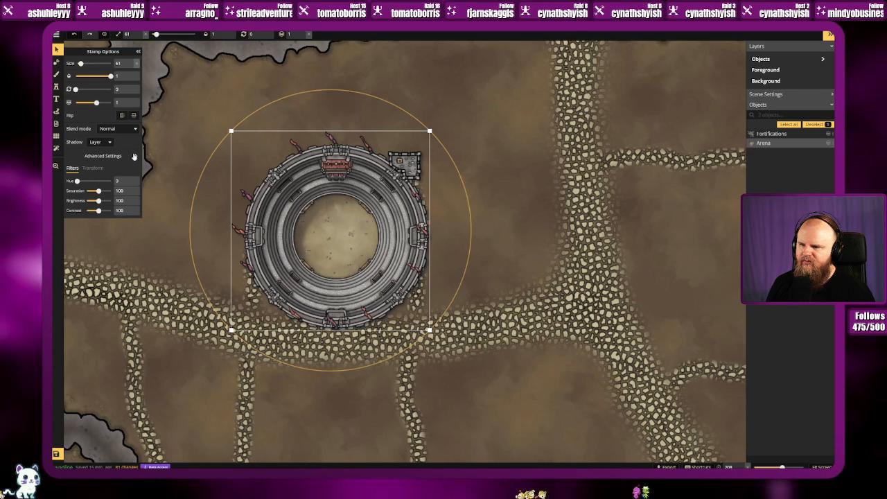
left_click(402, 162)
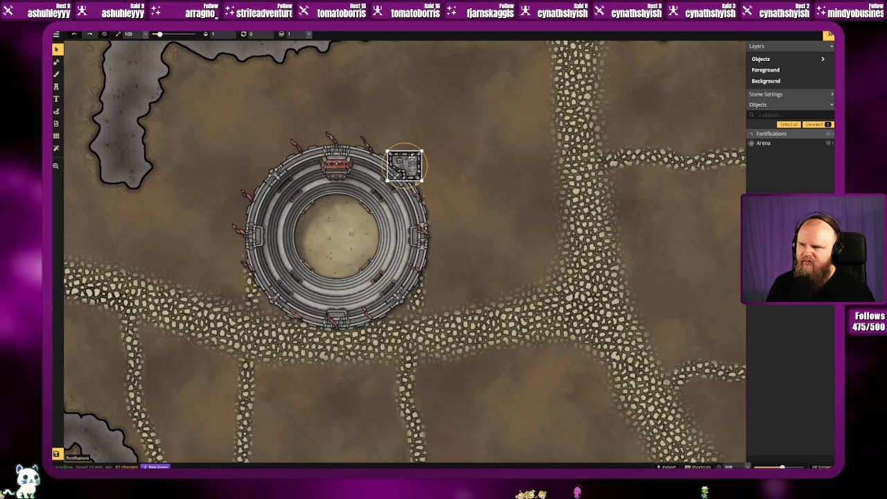
left_click(56, 86)
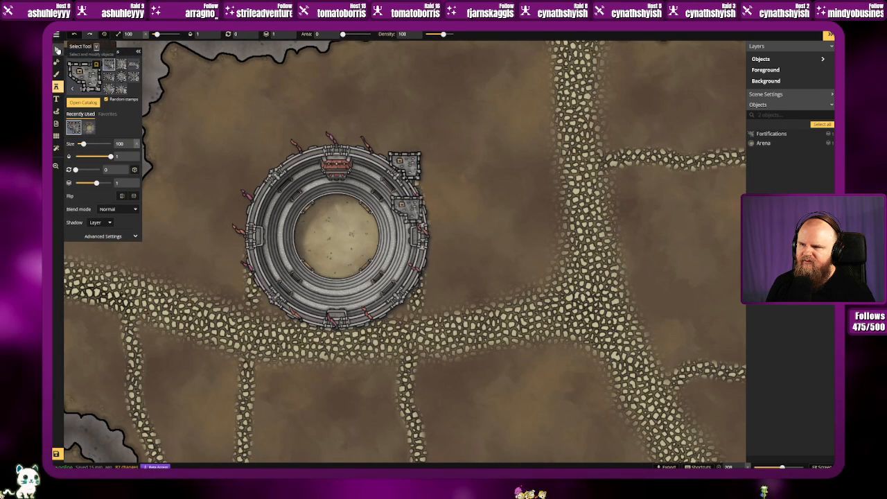
left_click(56, 49)
left_click(414, 168)
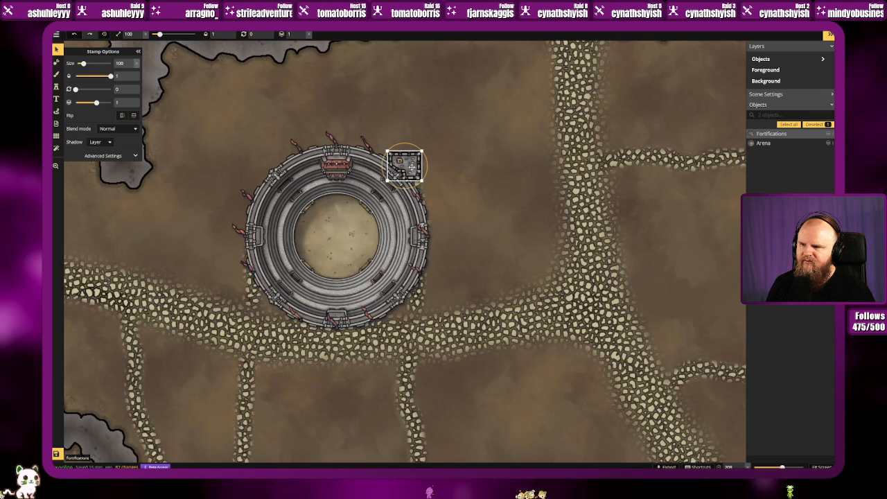
Step: Raise the arena's layer order above the Fortifications stamp and deselect the arena
left_click(368, 184)
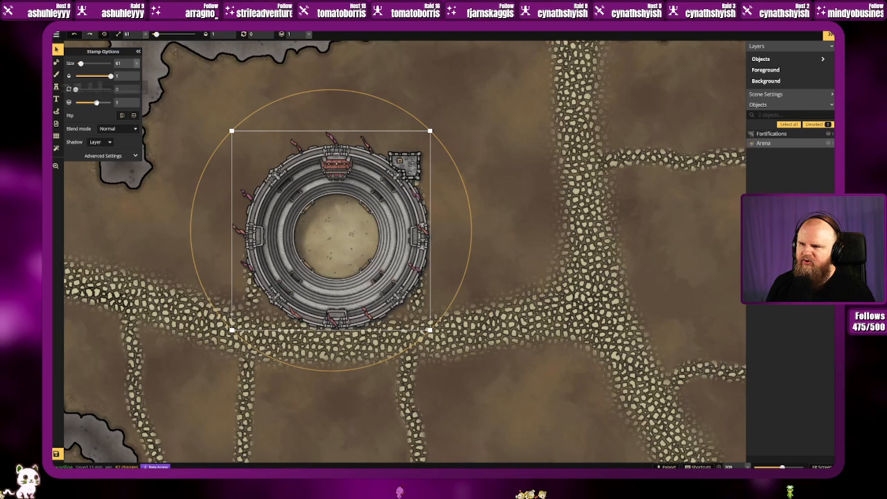
left_click_drag(96, 103, 97, 103)
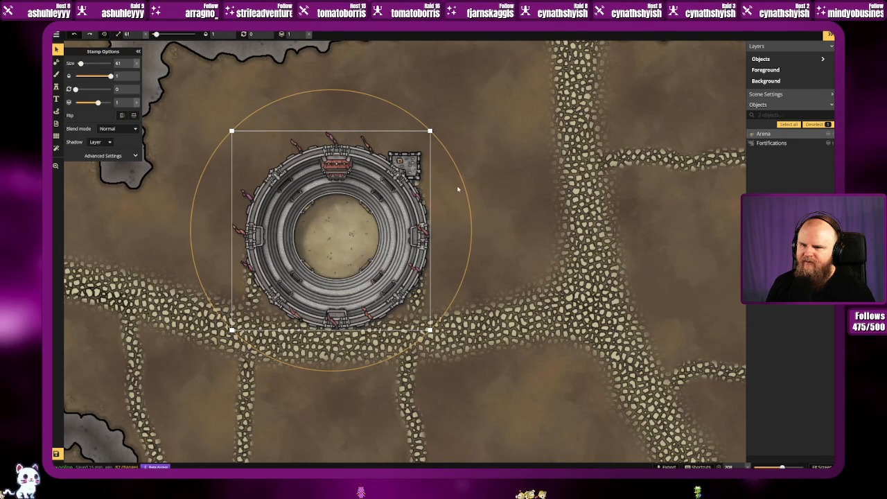
left_click(507, 185)
Step: Try a second Fortifications stamp at size 100 on the arena's eastern rim and undo the placement
left_click(56, 87)
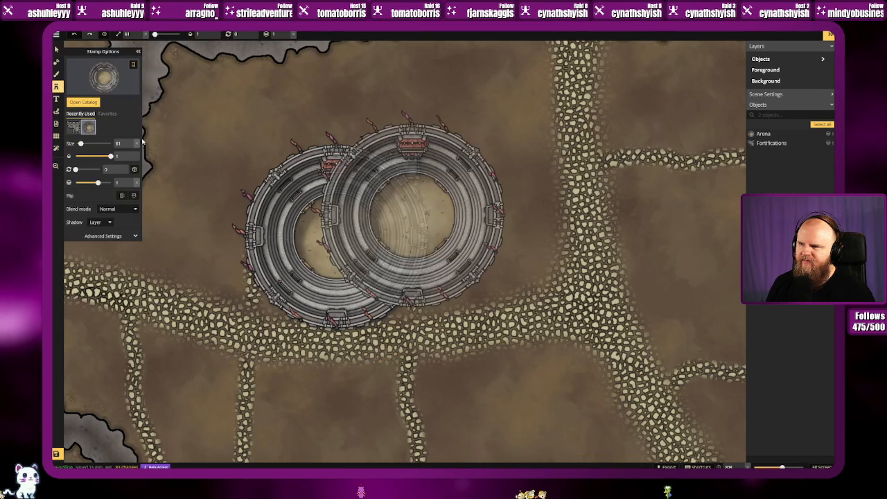
left_click(73, 127)
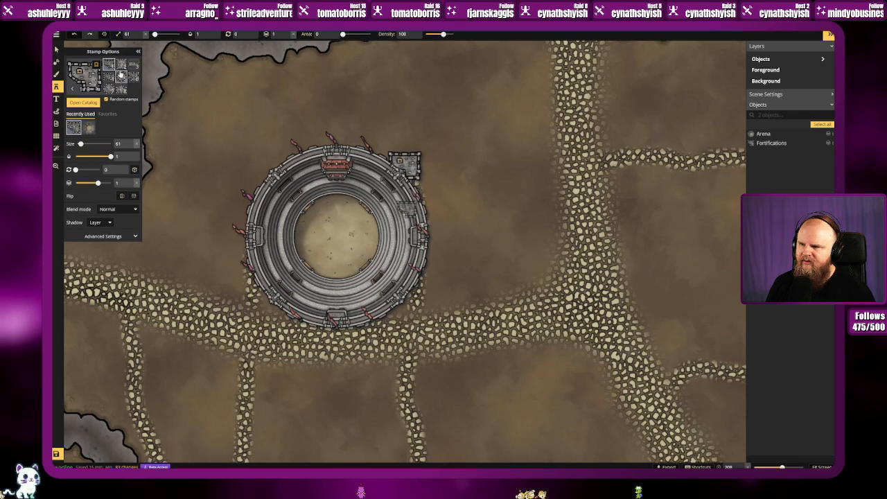
left_click(407, 209)
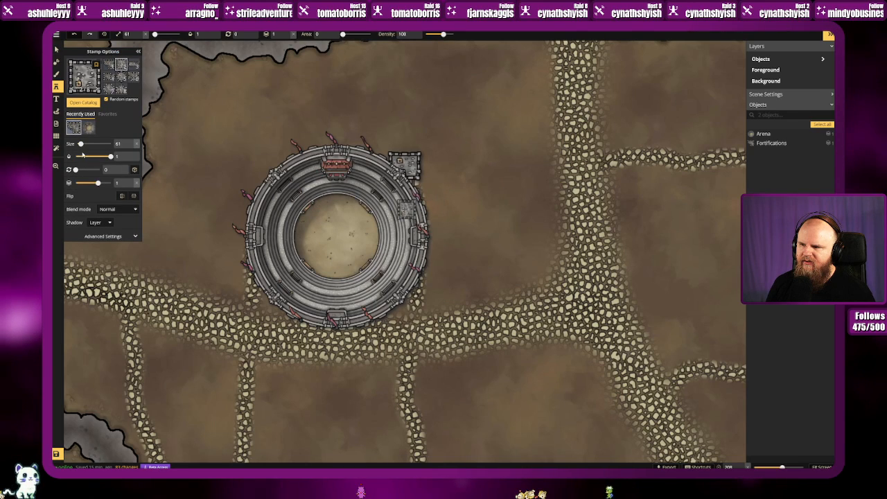
scroll(406, 209, "up", 5)
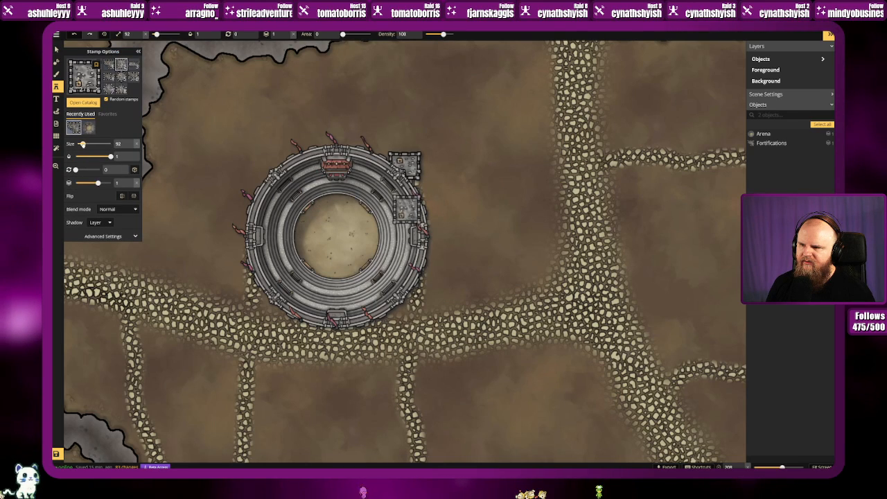
scroll(406, 209, "up", 1)
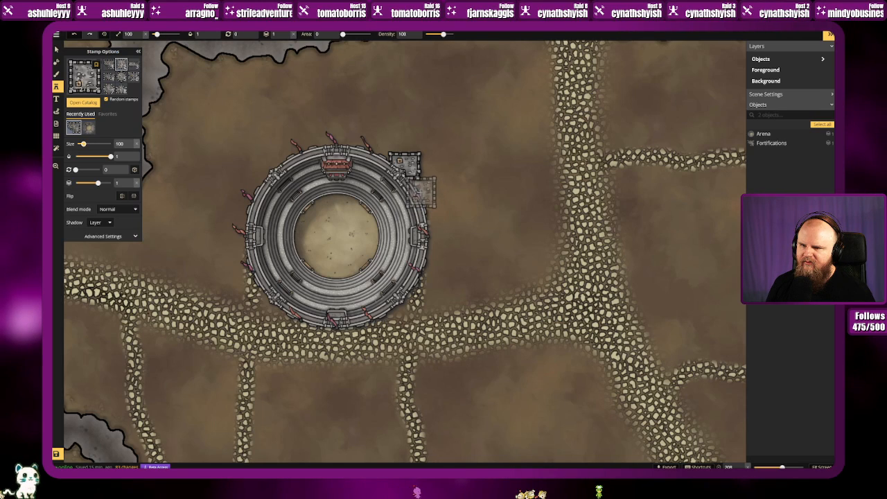
left_click(421, 192)
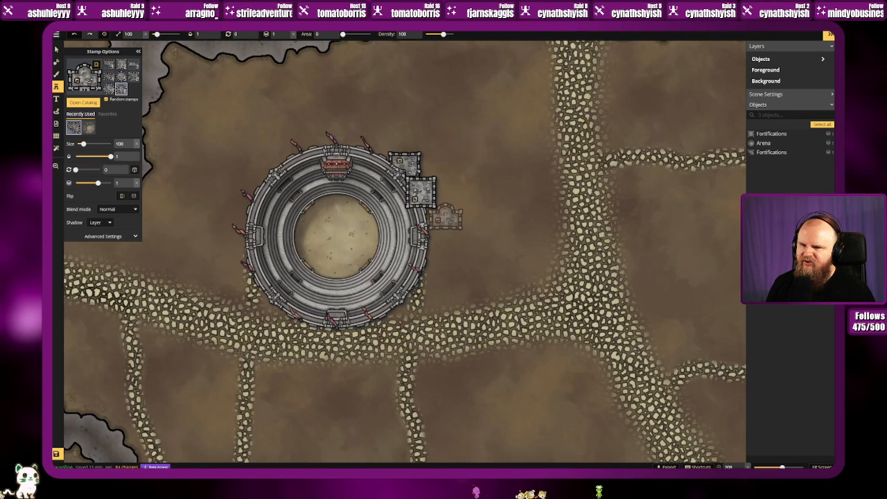
key("ctrl+z")
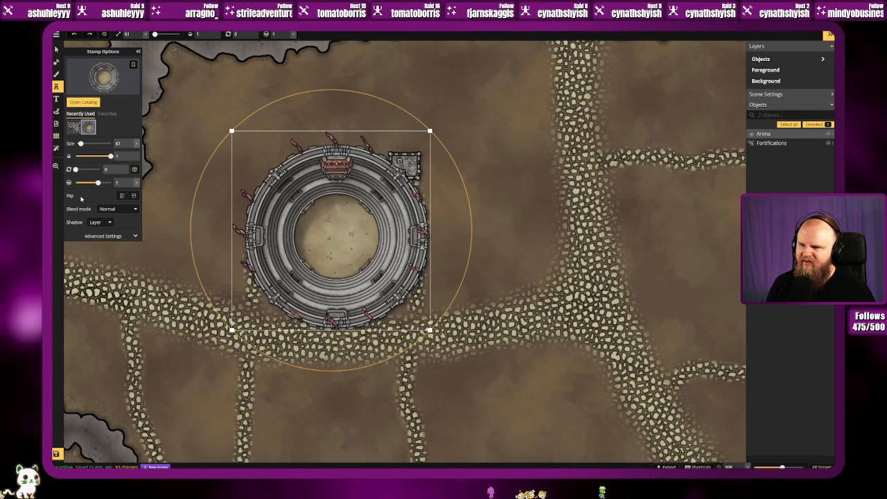
Step: Place a Fortifications stamp at size 100 and layer order 0, tucked under the arena's northeastern rim
left_click(73, 127)
scroll(407, 208, "up", 5)
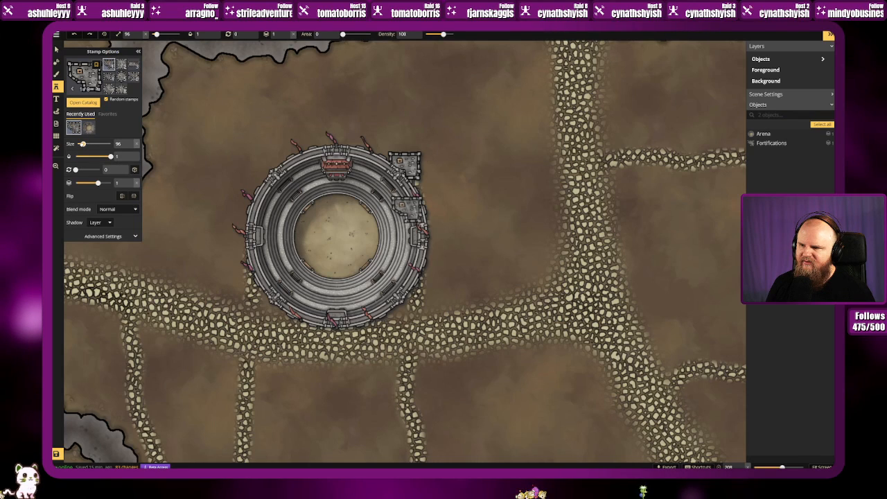
left_click_drag(100, 179, 95, 183)
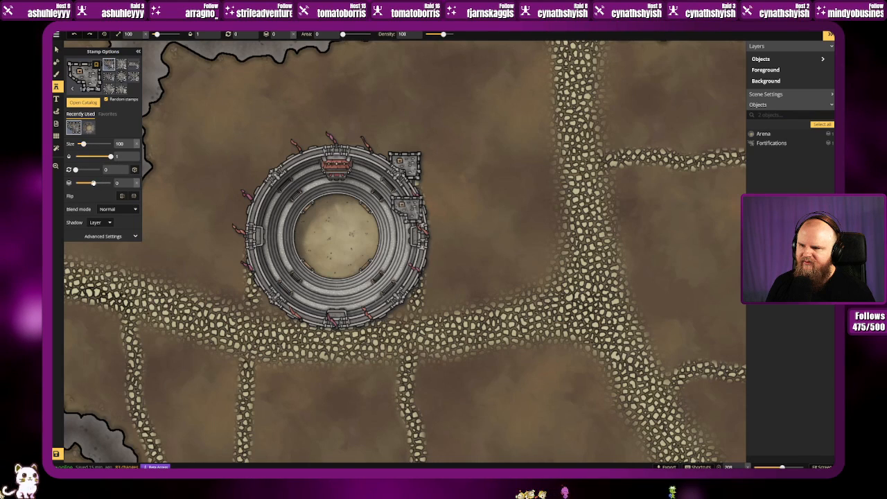
left_click(420, 187)
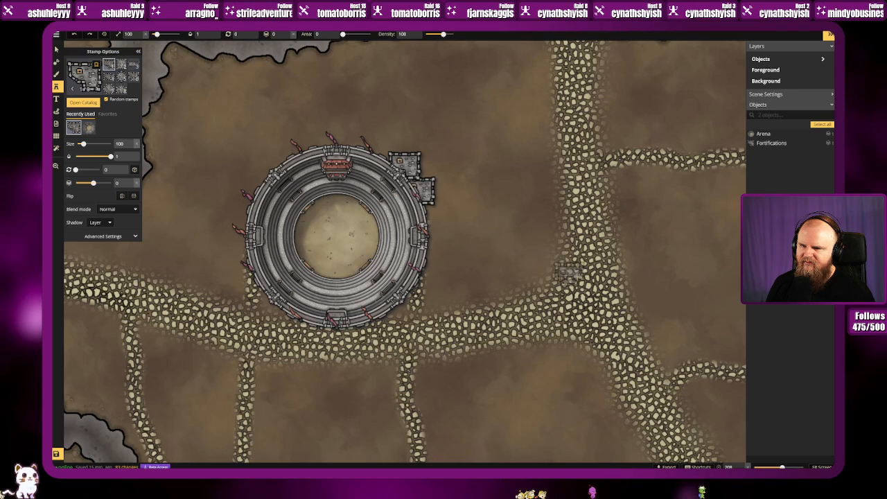
Step: Add four more size 100 Fortifications stamps in different variants, packed together along the arena's northern and northeastern rim
left_click(407, 209)
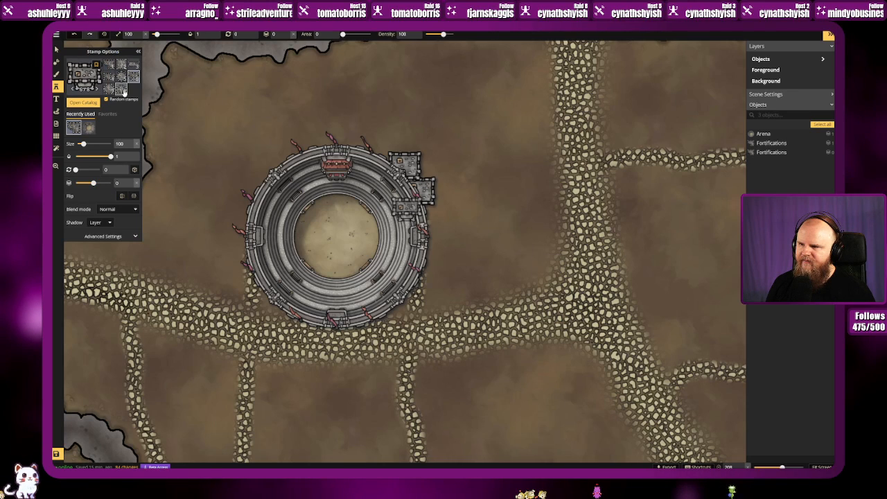
left_click(375, 155)
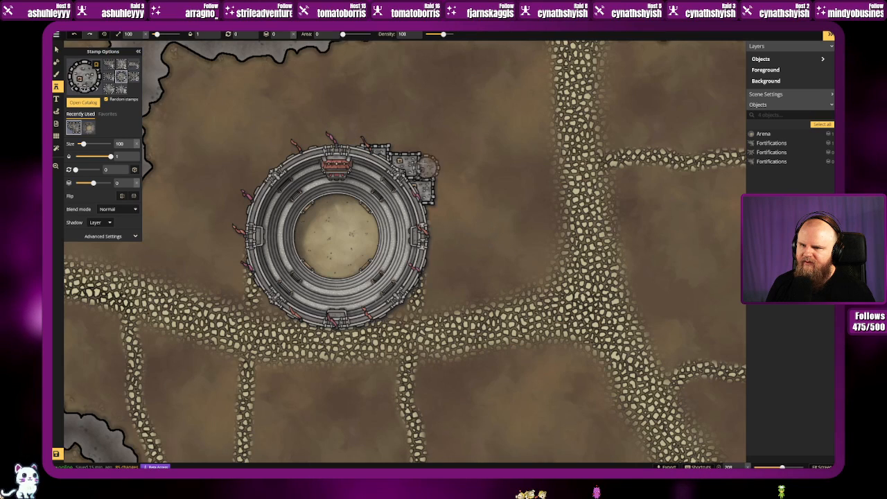
left_click(110, 83)
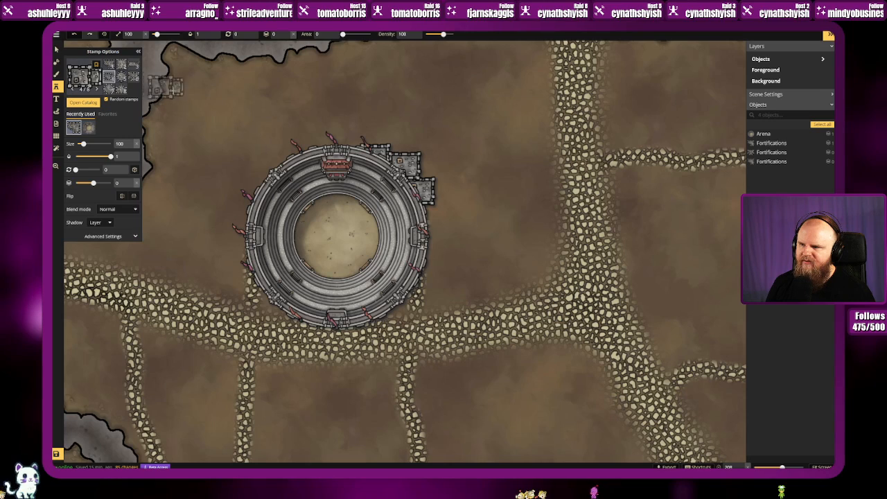
left_click(404, 144)
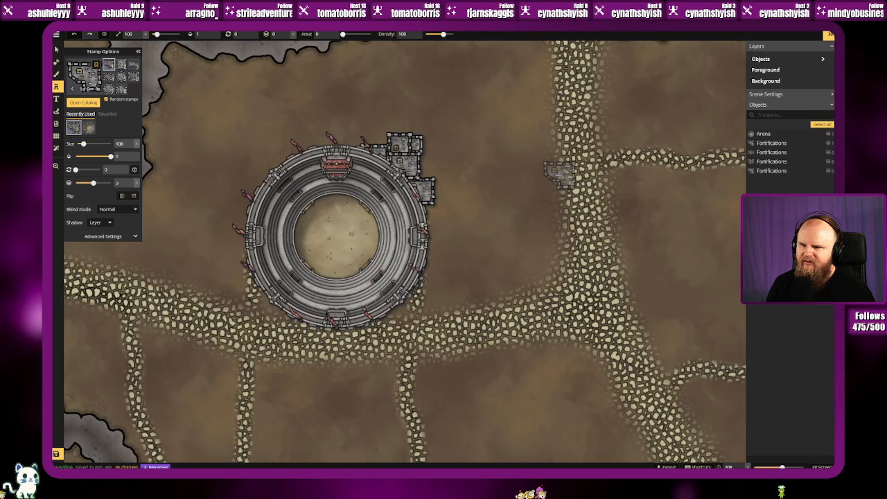
left_click(418, 166)
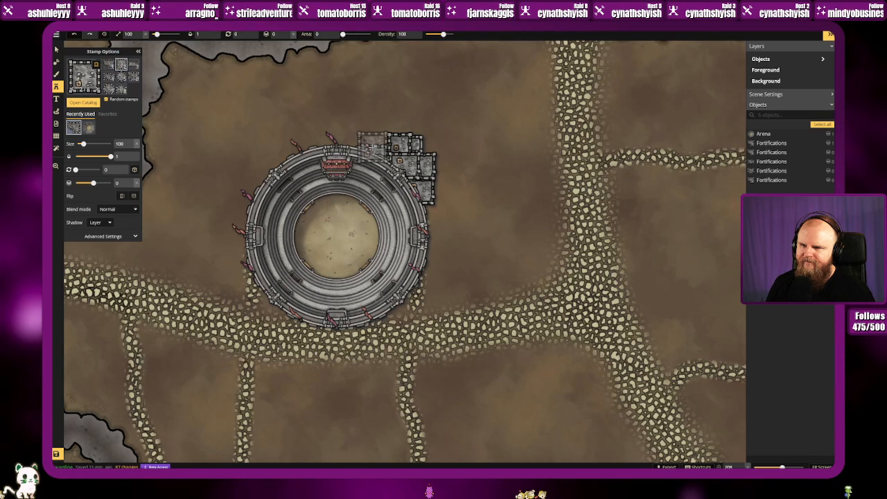
left_click(373, 147)
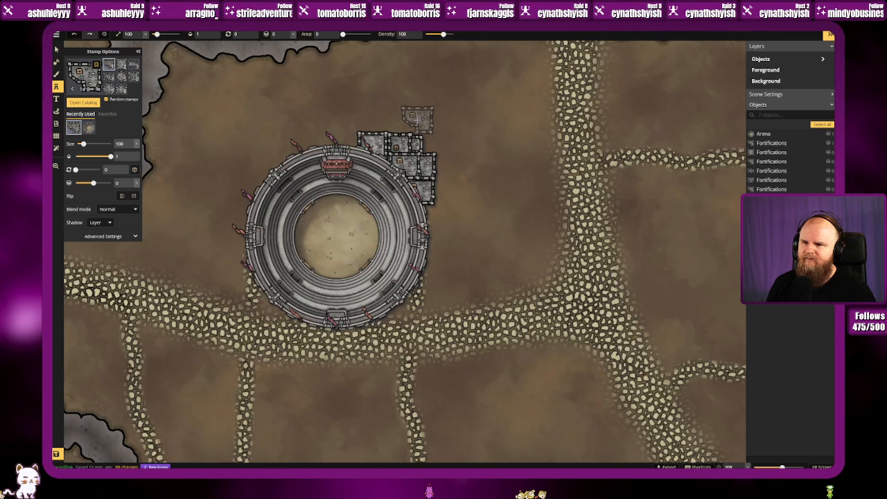
Step: Switch the stamp to the yellow-brown fortified building set from the Castle stamps and choose its fourth variant
left_click_drag(417, 121, 429, 164)
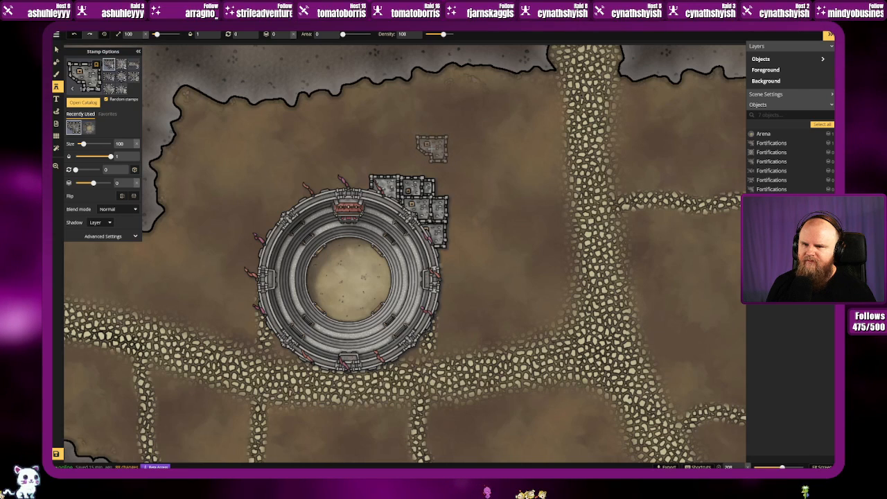
left_click(89, 78)
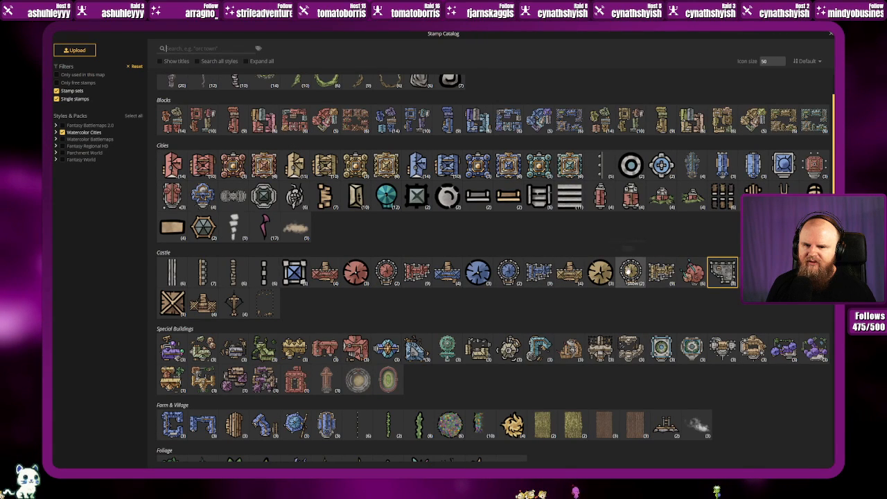
left_click(570, 273)
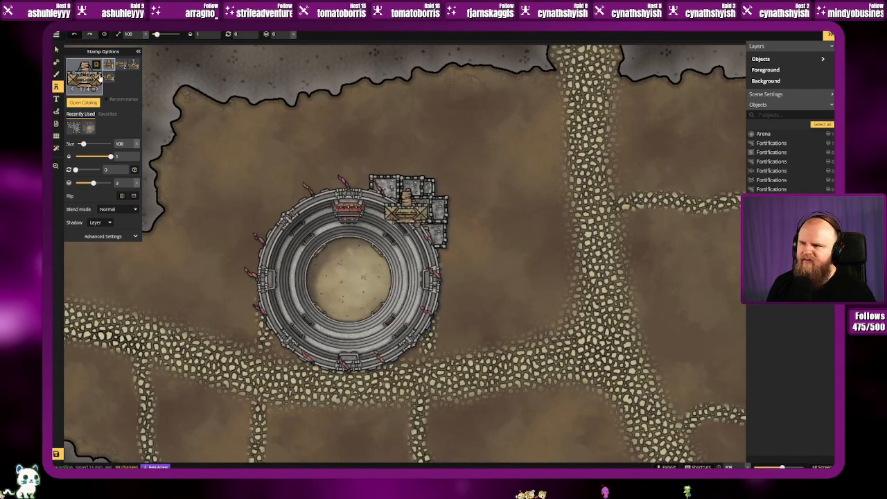
left_click(121, 67)
left_click(109, 77)
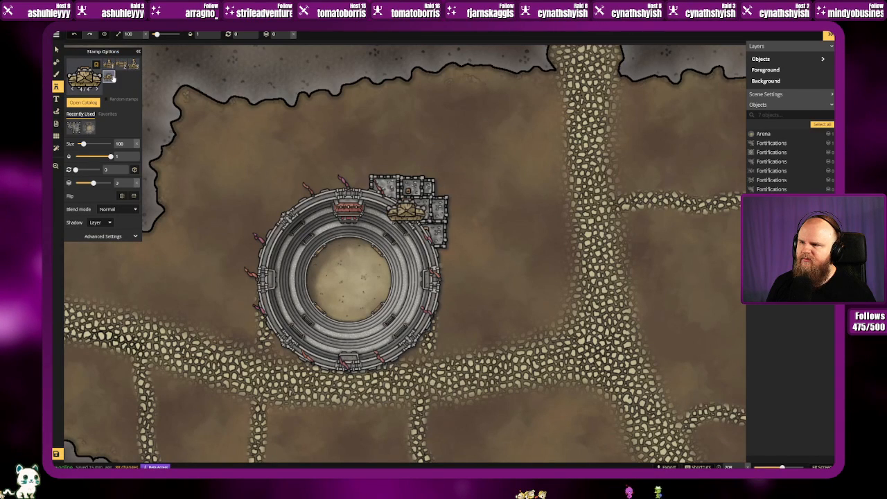
left_click(407, 211)
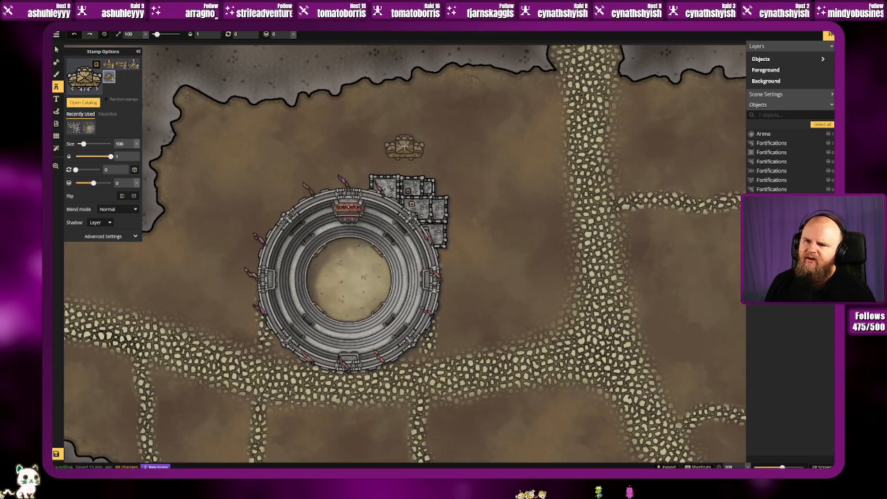
Step: Place a fourth-variant Yellow Gatehouses stamp at size 100, rotated 90°, at the northeastern corner of the fortifications cluster
left_click(117, 235)
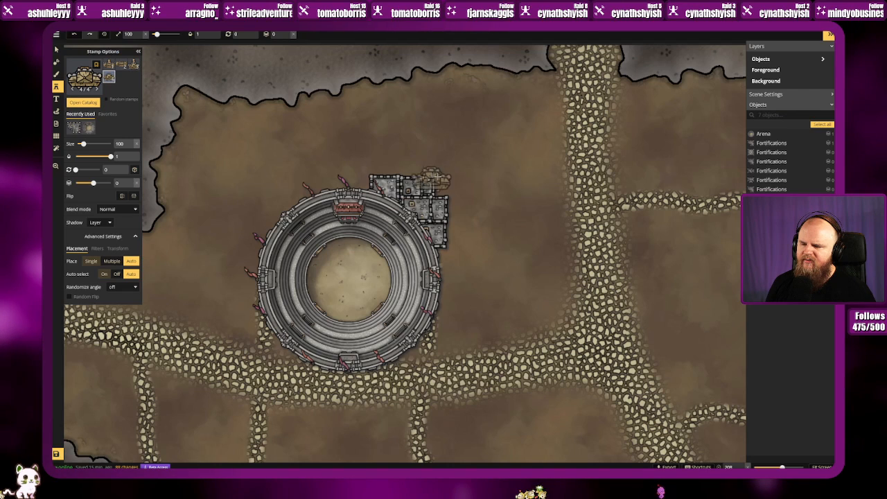
left_click(133, 236)
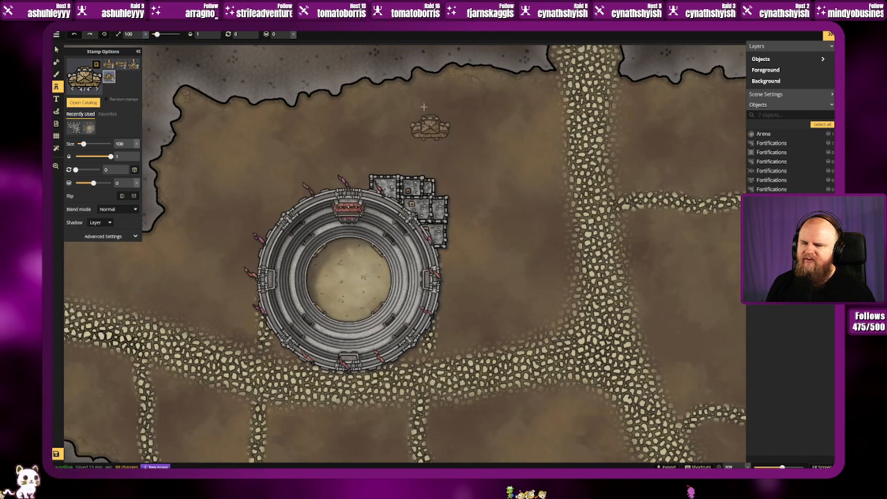
scroll(422, 160, "up", 1)
scroll(422, 159, "down", 1)
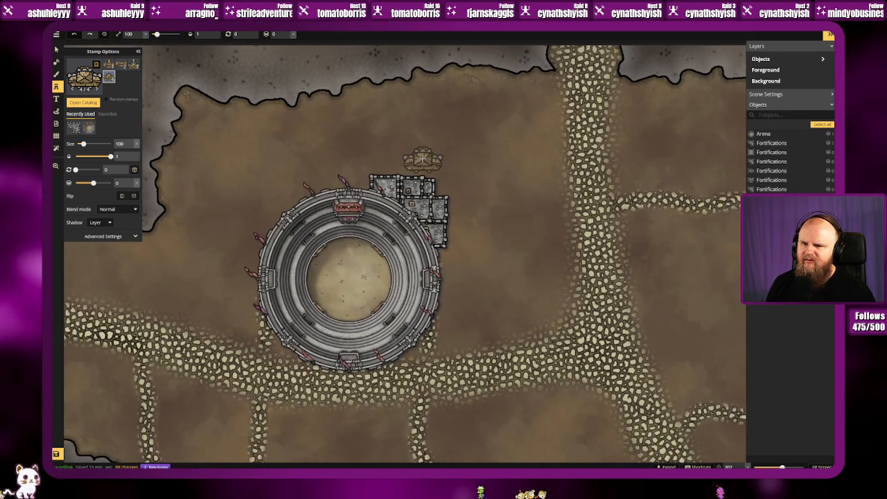
scroll(422, 160, "up", 5)
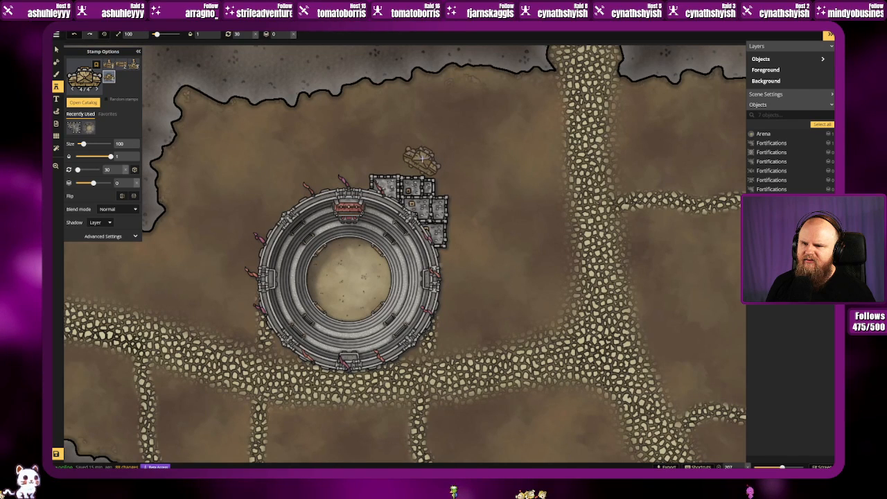
scroll(438, 164, "up", 1)
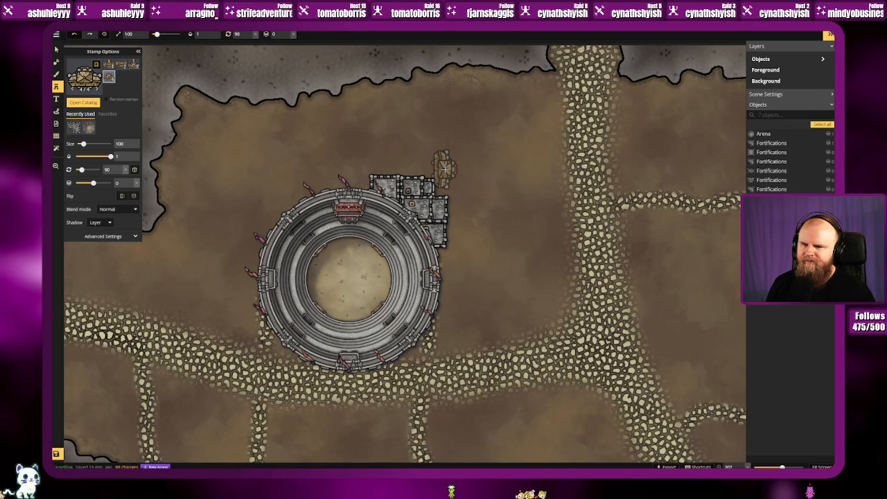
left_click(445, 167)
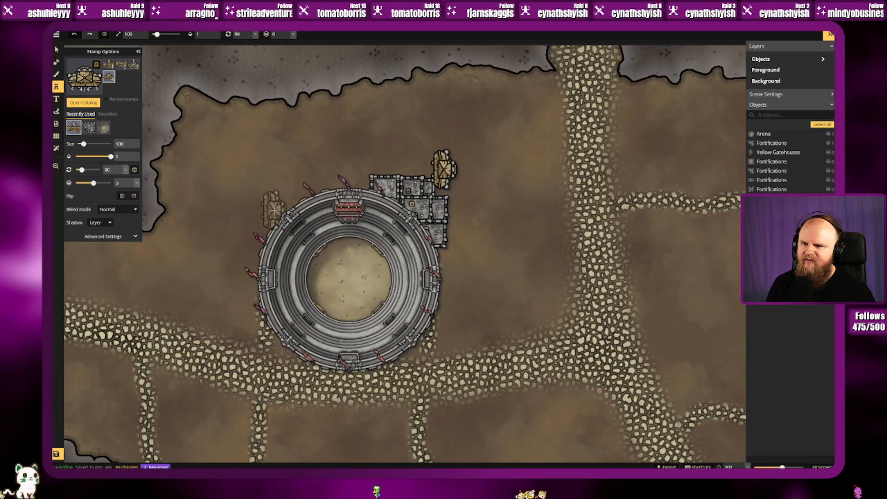
Step: Lower the saturation of the placed yellow gatehouse to 37
left_click(404, 208)
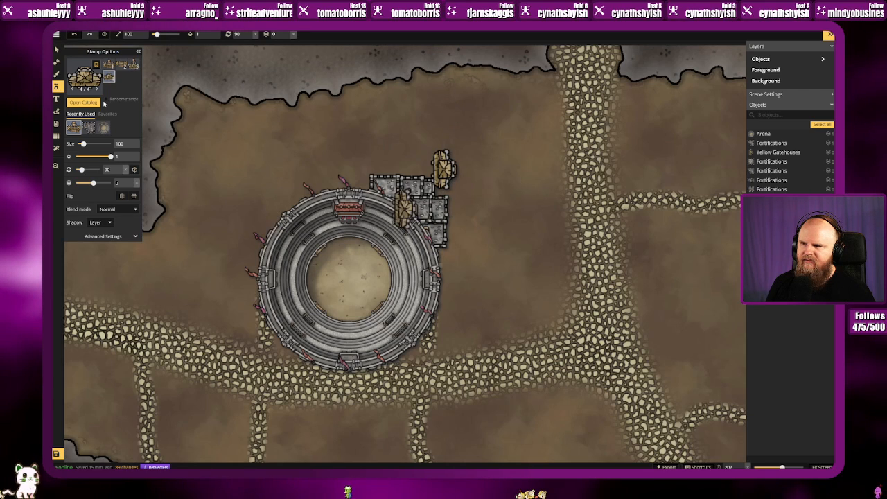
left_click(56, 49)
left_click(444, 168)
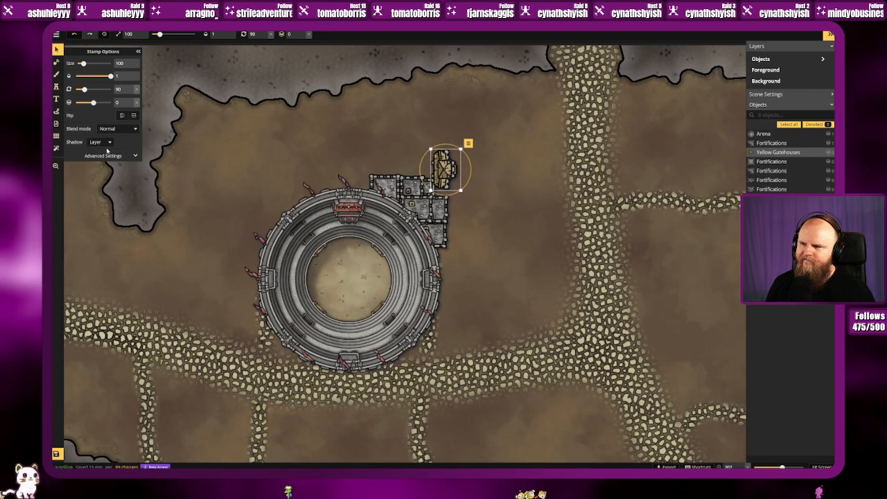
left_click(119, 129)
left_click(120, 130)
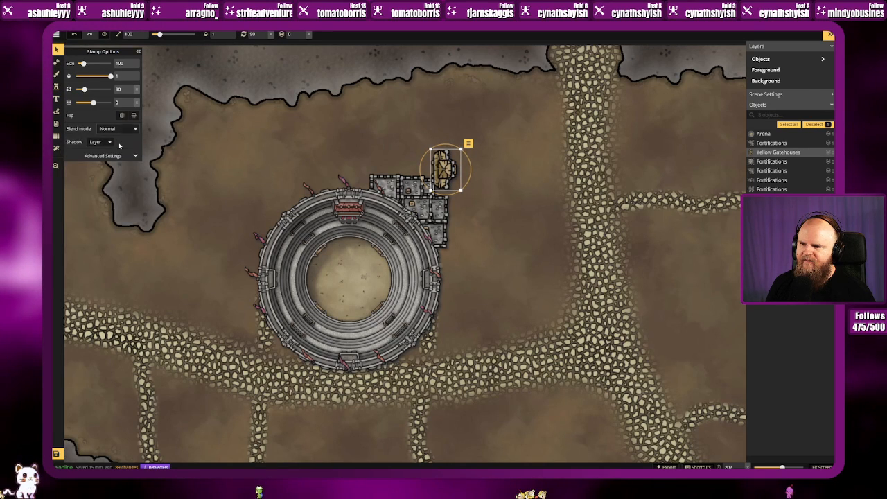
left_click(119, 156)
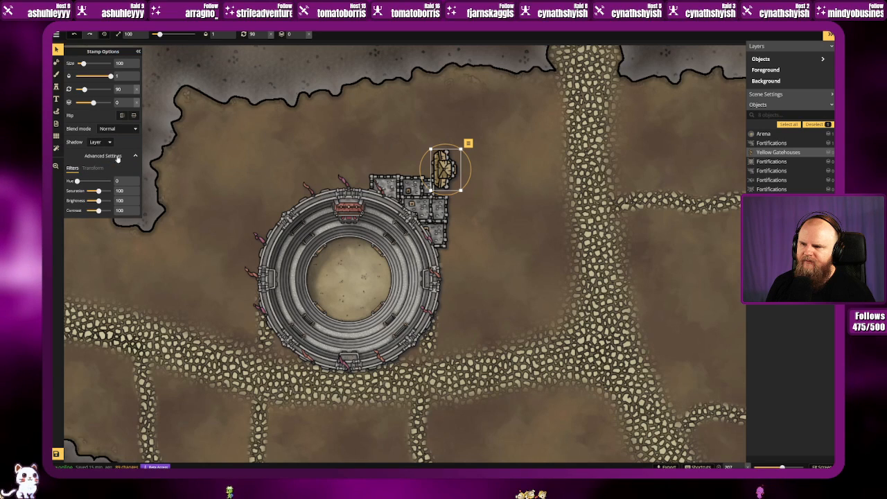
left_click_drag(77, 181, 74, 184)
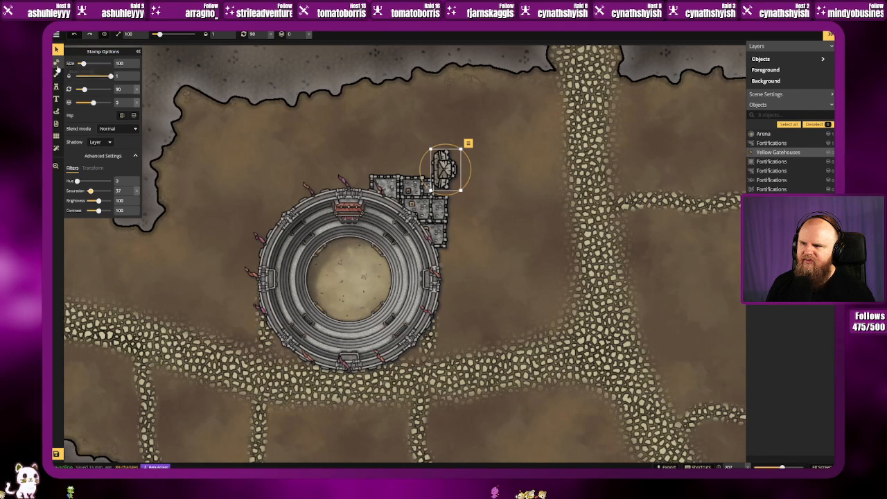
Step: Place a fourth-variant Blue Gatehouses stamp from the Castle set, rotated 90°, just north of the fortifications and lower its saturation to 16
left_click(56, 85)
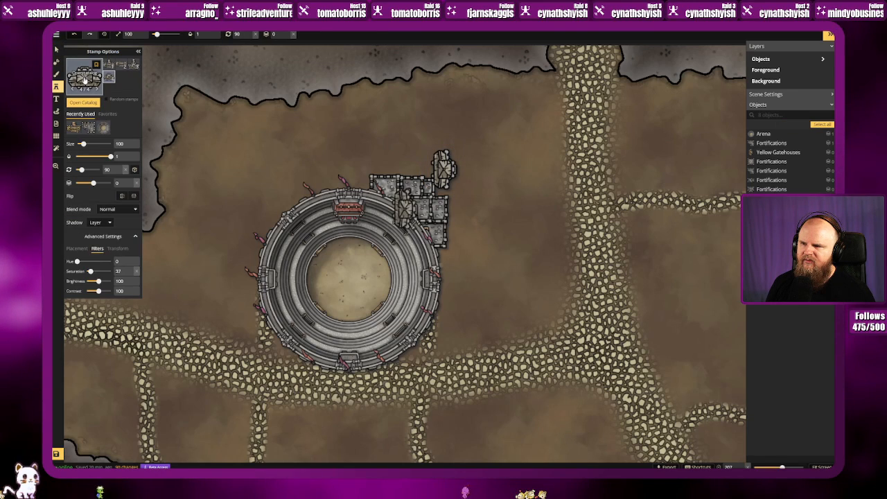
left_click(85, 78)
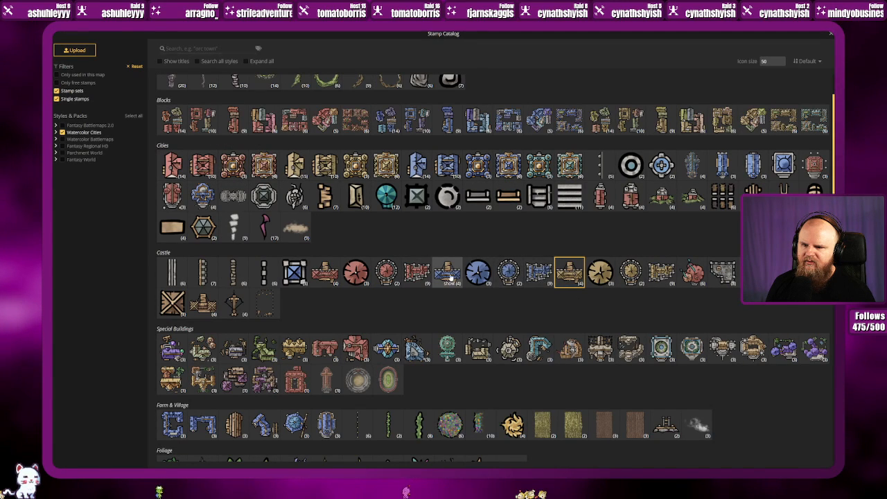
left_click(451, 275)
left_click(109, 81)
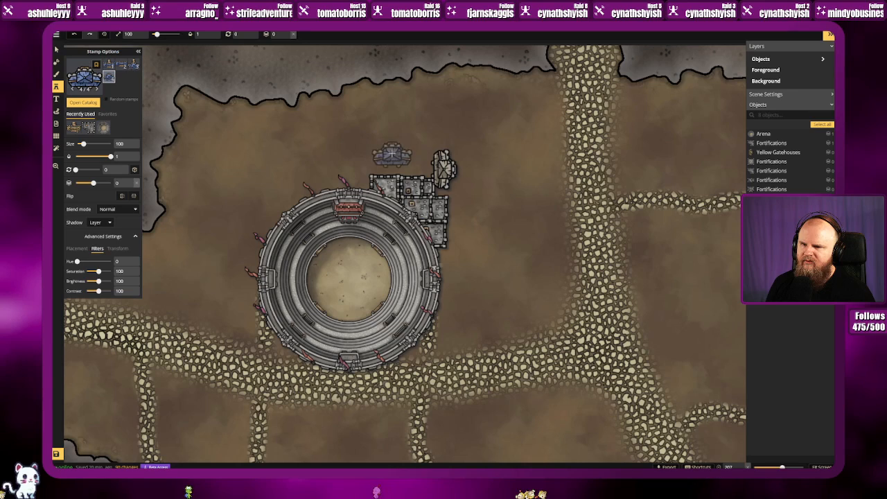
scroll(416, 138, "up", 6)
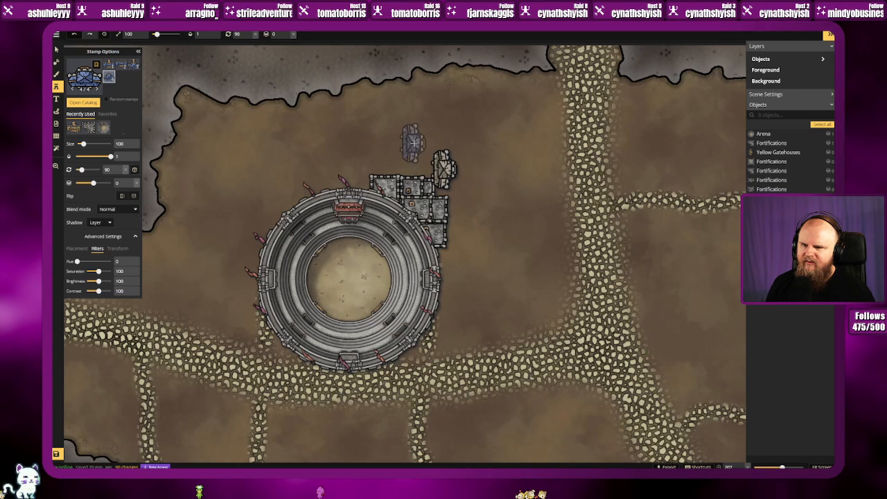
left_click(413, 143)
left_click(55, 50)
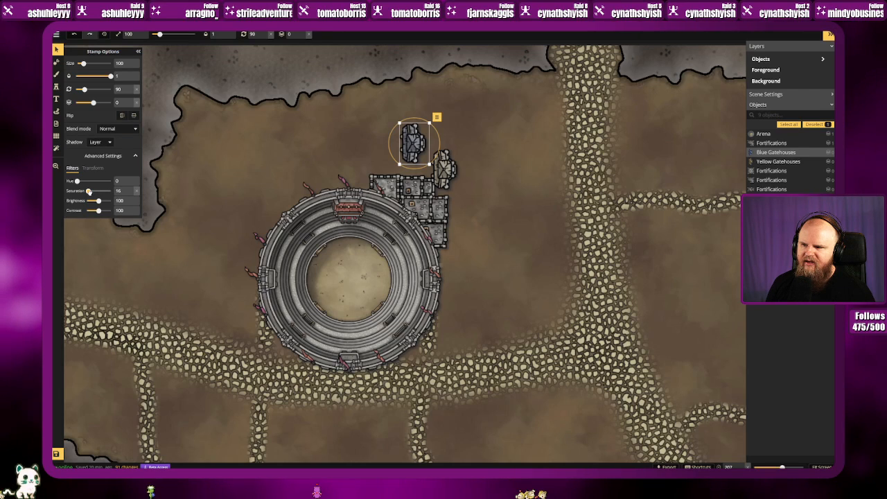
Step: Delete the yellow gatehouse and move the blue gatehouse into its place at the northeastern corner of the fortifications
left_click(444, 166)
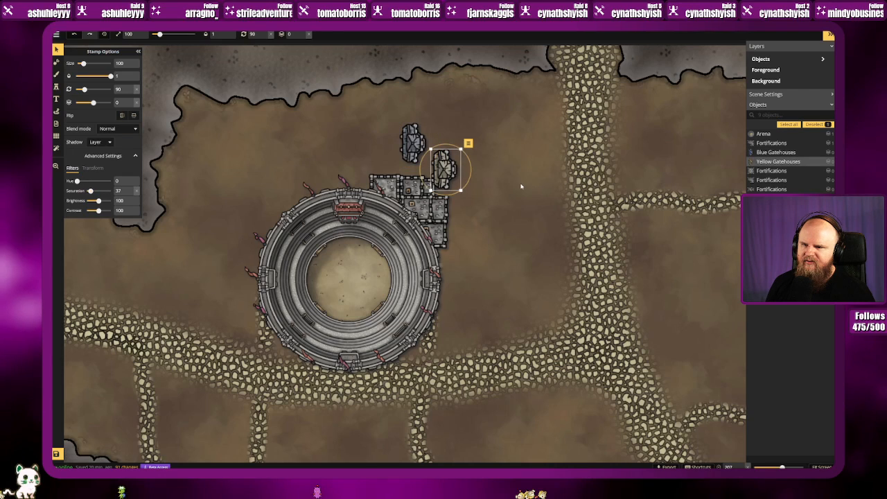
key("Delete")
left_click_drag(414, 147, 447, 166)
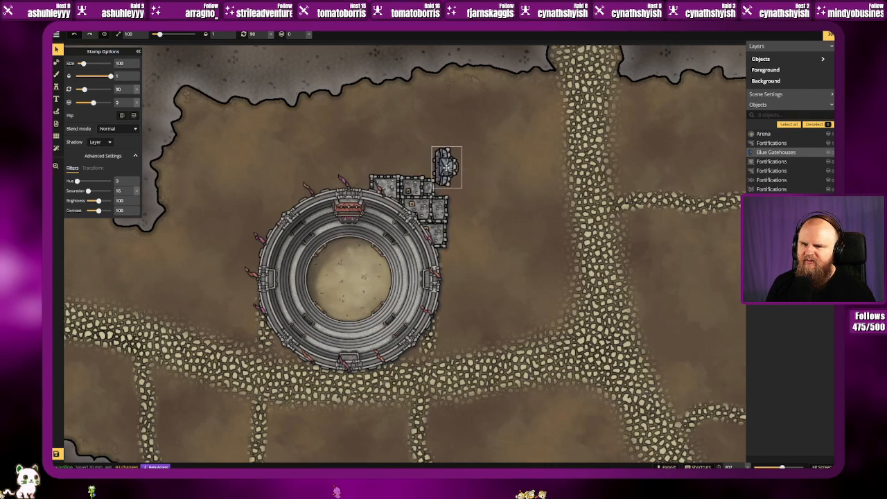
left_click(523, 181)
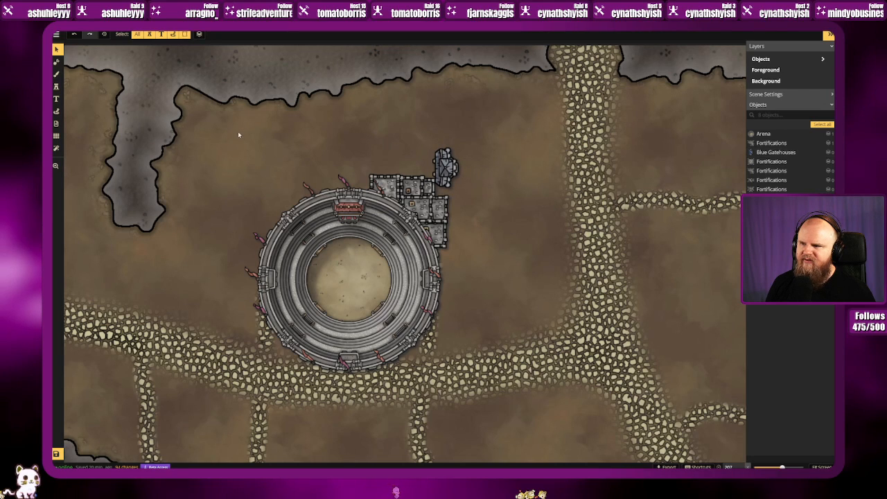
Step: Switch back to the Castle Fortifications set and place a size 100 stamp directly below the blue gatehouse, overlapping the cluster
left_click(56, 76)
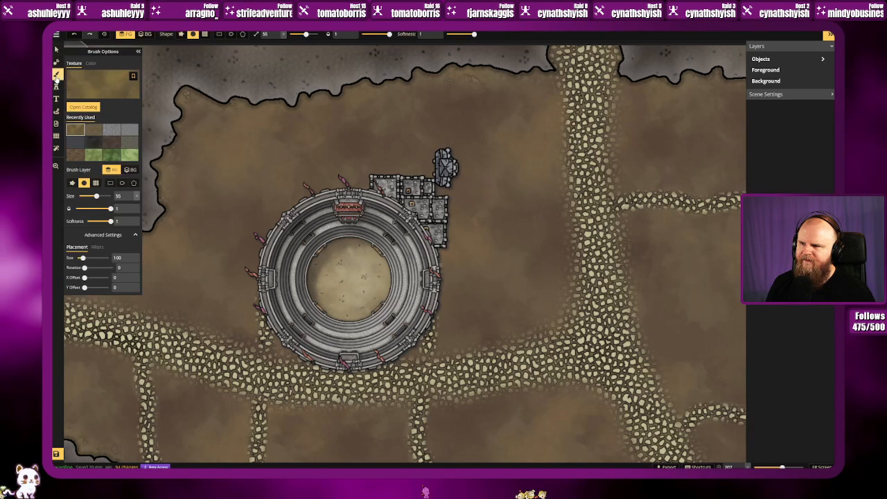
left_click(56, 86)
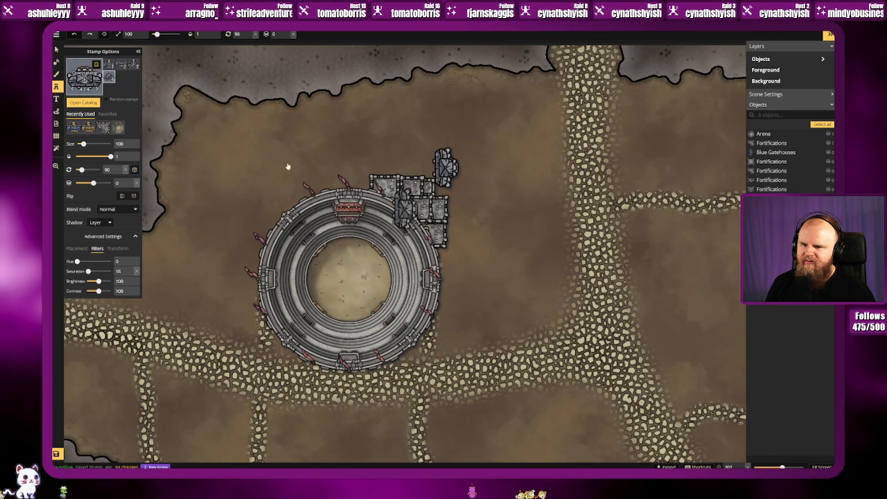
left_click(85, 76)
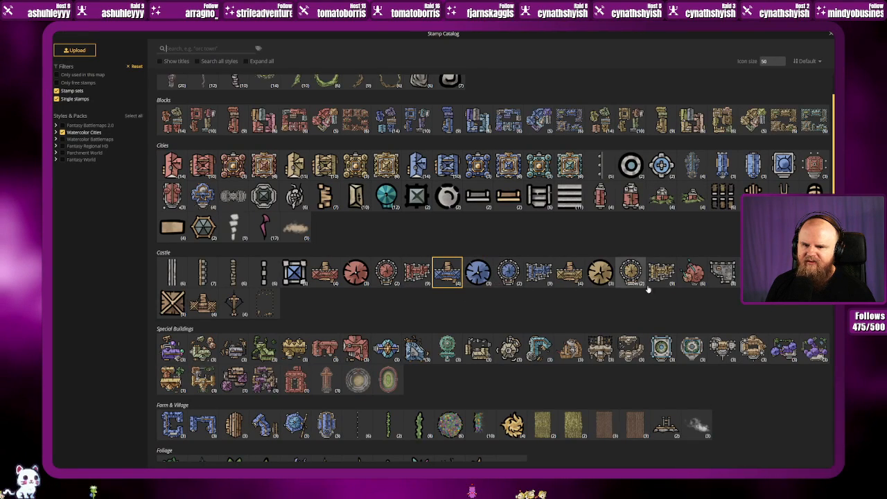
left_click(723, 272)
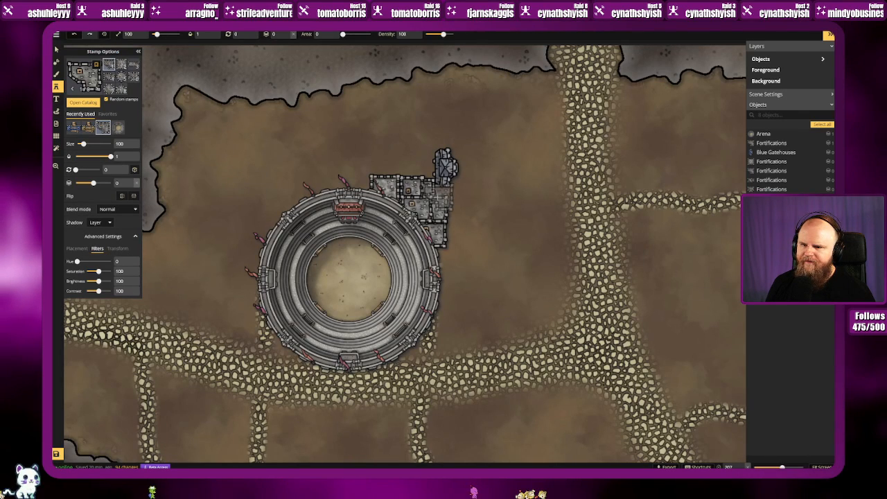
left_click(431, 193)
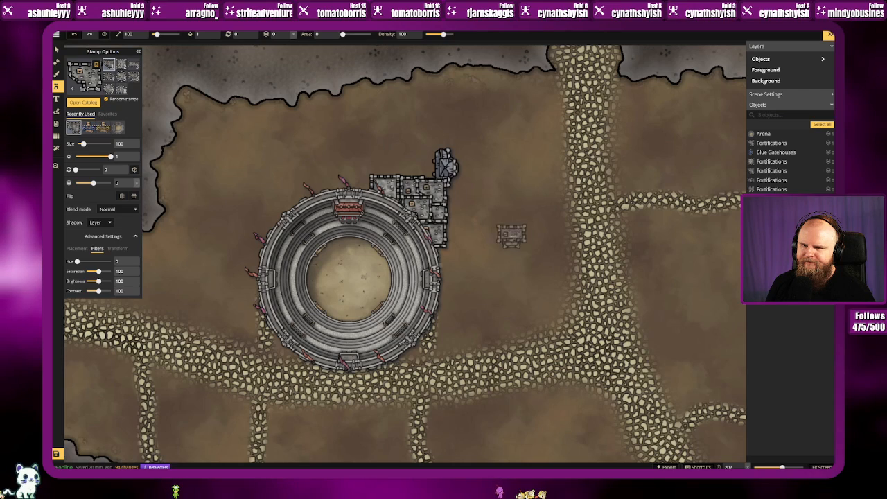
Step: Move the new Fortifications stamp below the blue gatehouse down to layer order -1
left_click(56, 49)
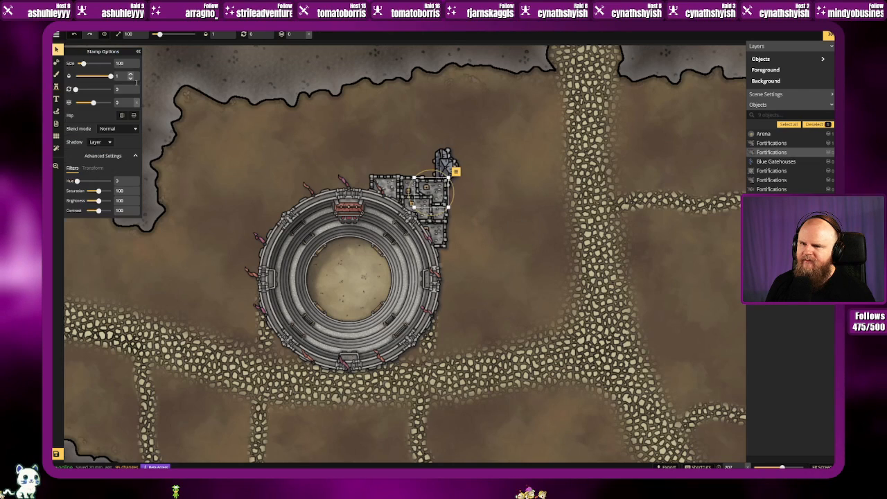
right_click(451, 178)
mouse_move(486, 234)
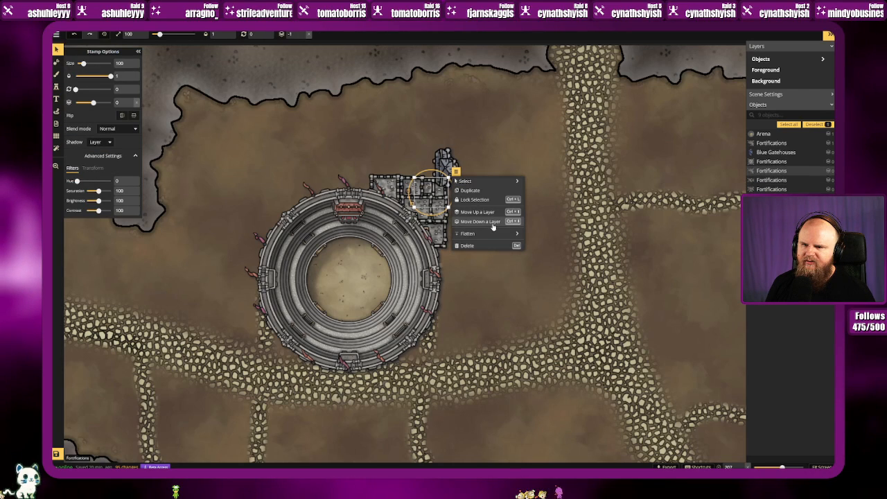
left_click(583, 235)
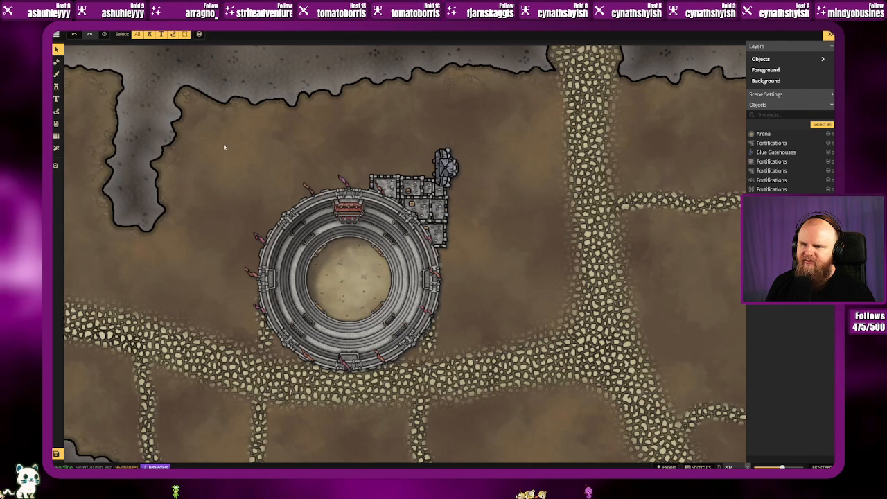
Step: Raise the Fortifications stamp below the blue gatehouse to layer order 1
right_click(452, 178)
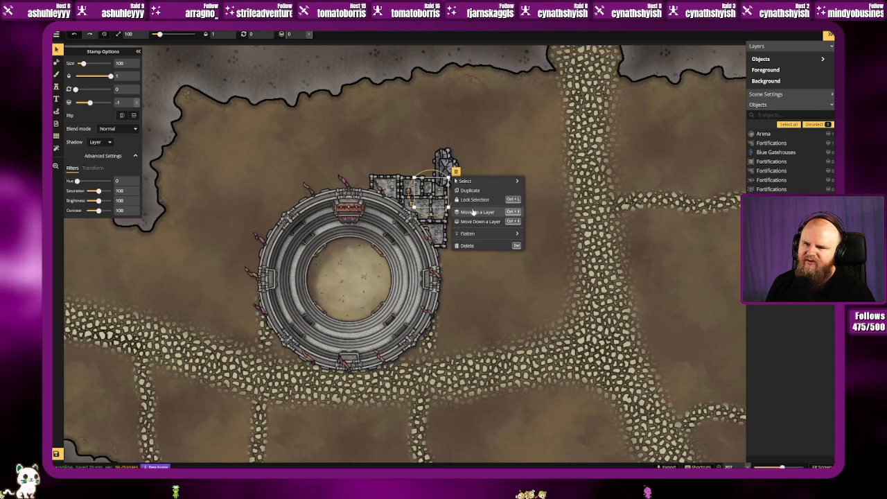
left_click(473, 211)
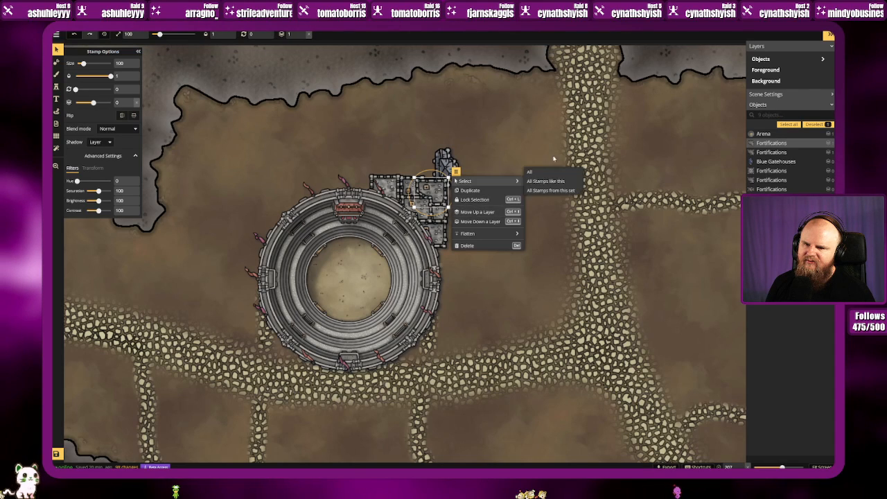
left_click(564, 149)
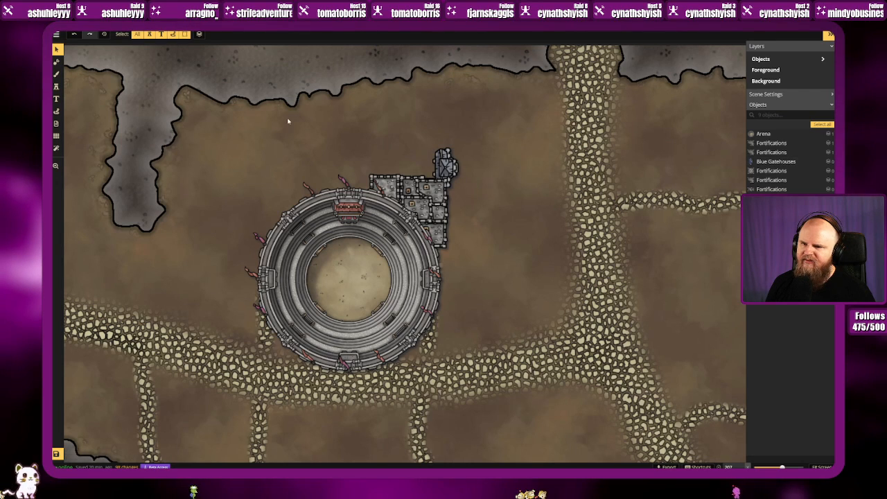
Step: Place the third Fortifications variant at size 100, rotated 90°, directly north of the blue gatehouse
left_click(56, 86)
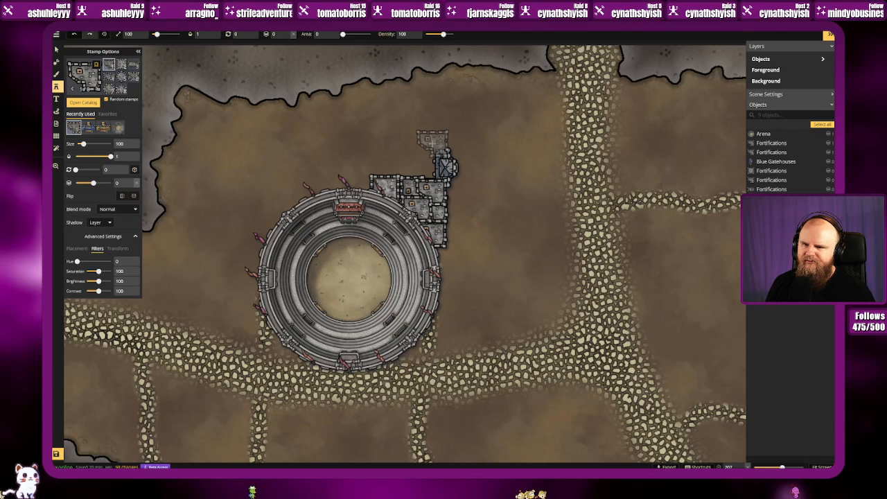
left_click(407, 209)
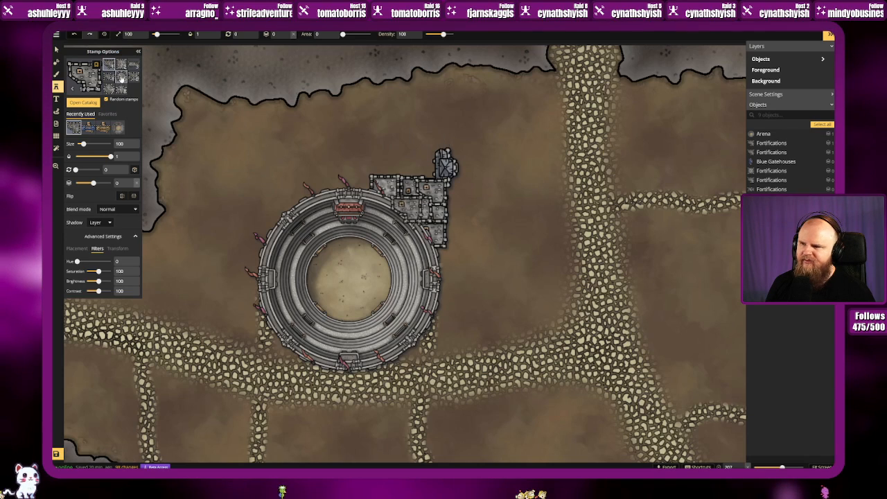
left_click(121, 65)
left_click(134, 66)
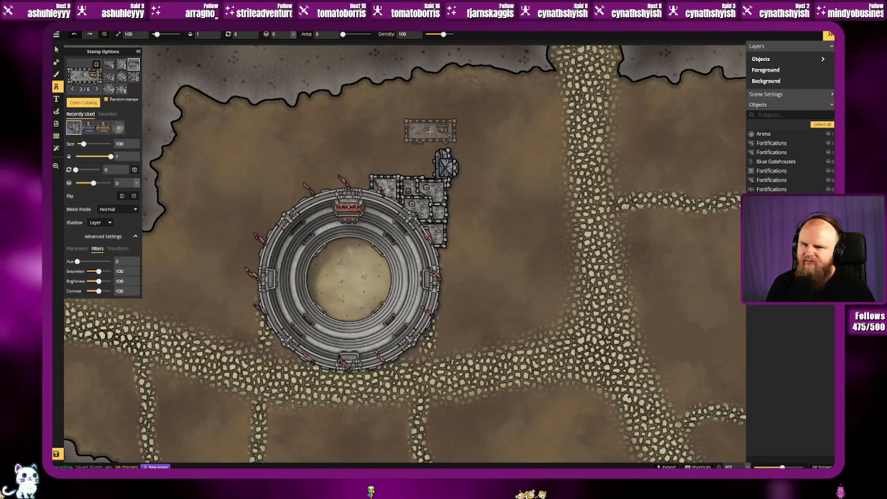
scroll(430, 131, "down", 6)
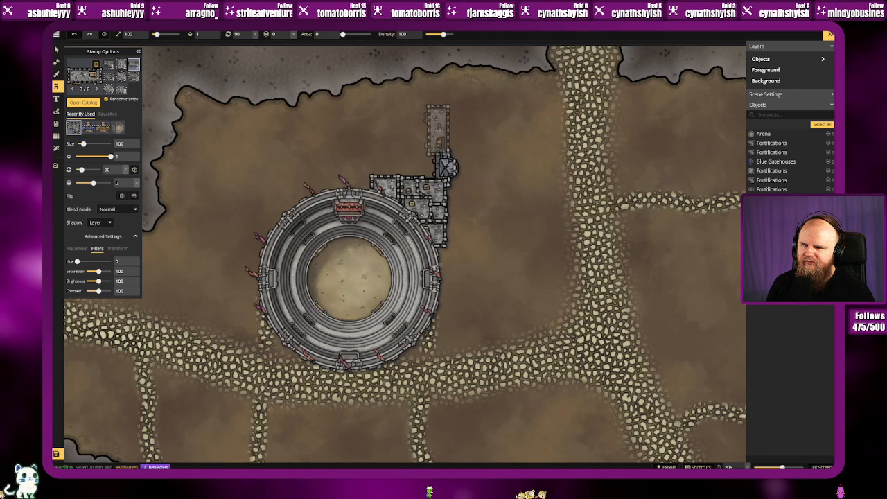
left_click(438, 131)
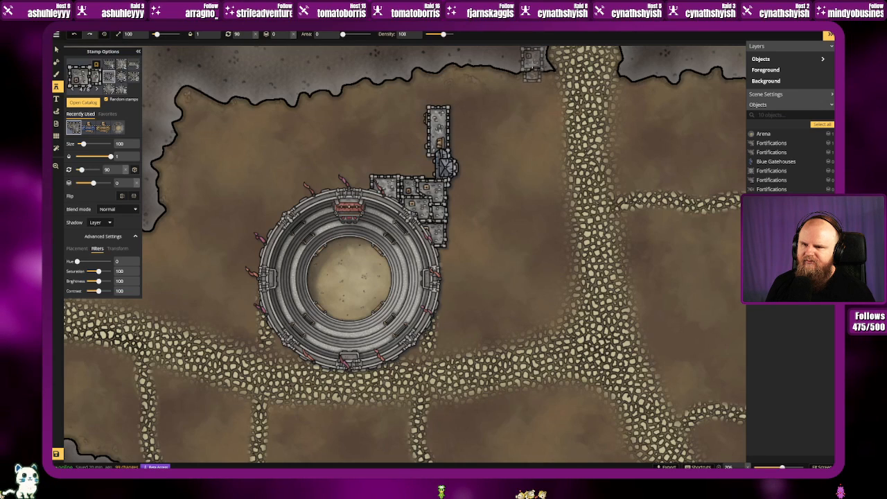
Step: Move the Fortifications stamp directly north of the blue gatehouse up one layer
left_click(57, 49)
left_click(438, 132)
right_click(438, 131)
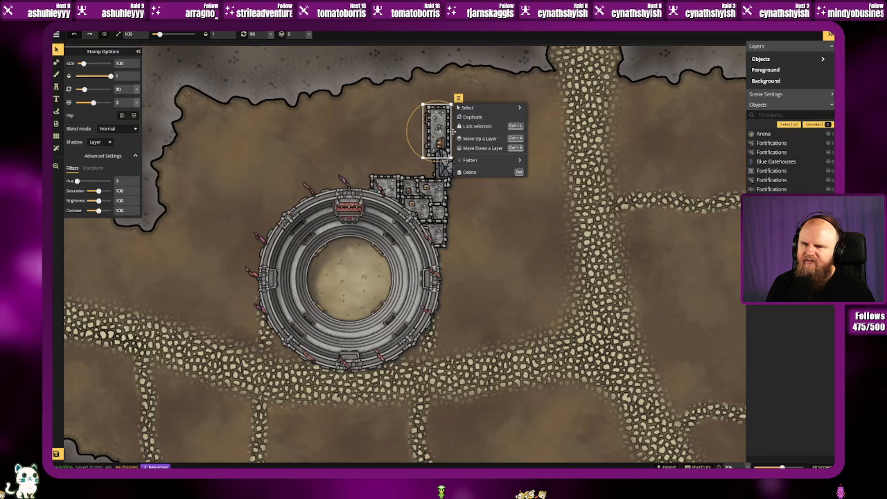
left_click(493, 141)
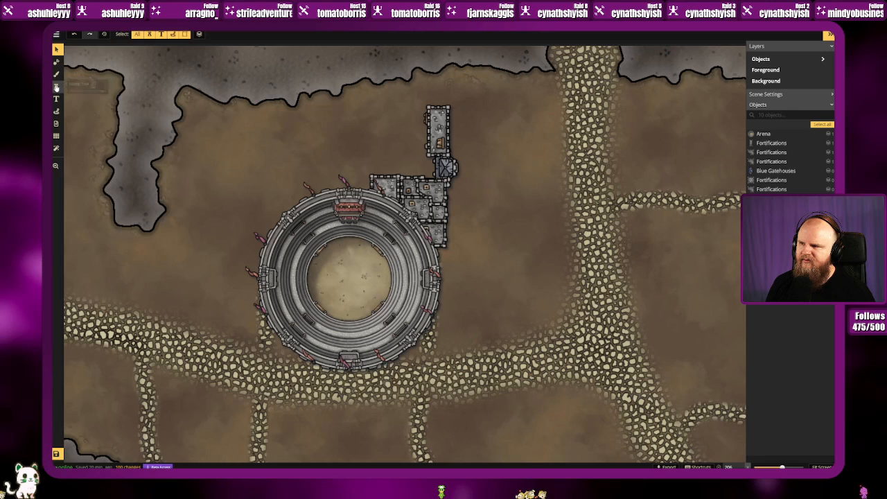
Step: Place the fourth Fortifications variant at size 100, rotated 90°, at the north end of the column, reaching the ravine edge
left_click(56, 87)
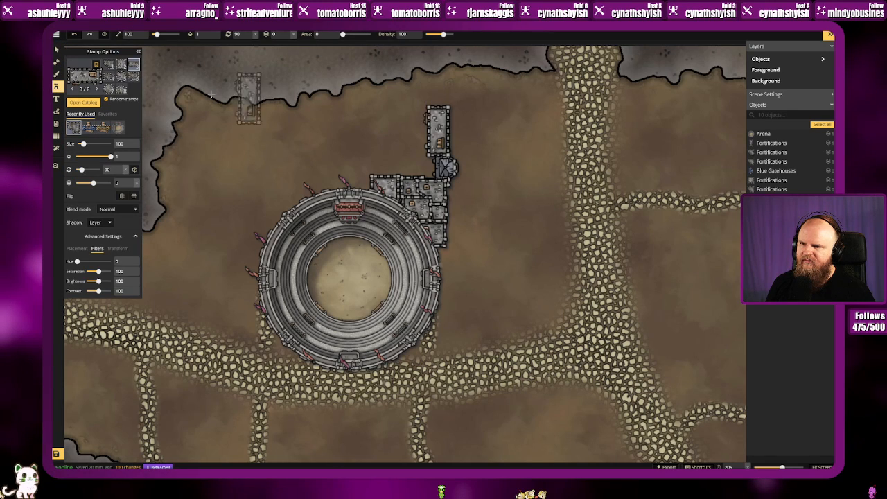
left_click(110, 77)
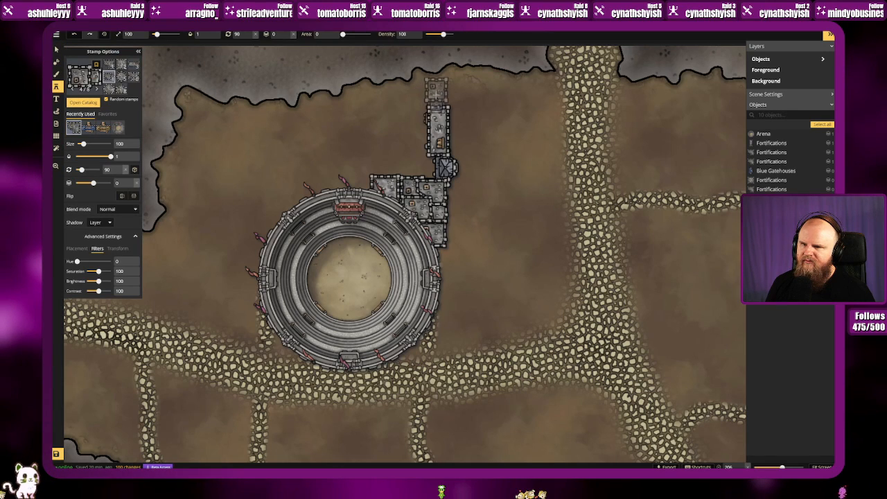
left_click(440, 89)
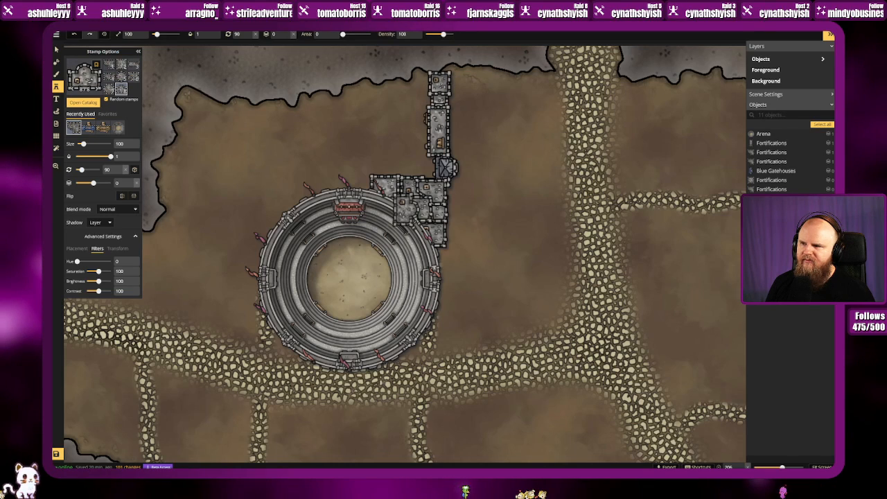
Step: Lower the northernmost Fortifications stamp to layer order -5 and flatten it to the foreground
left_click(56, 49)
right_click(455, 70)
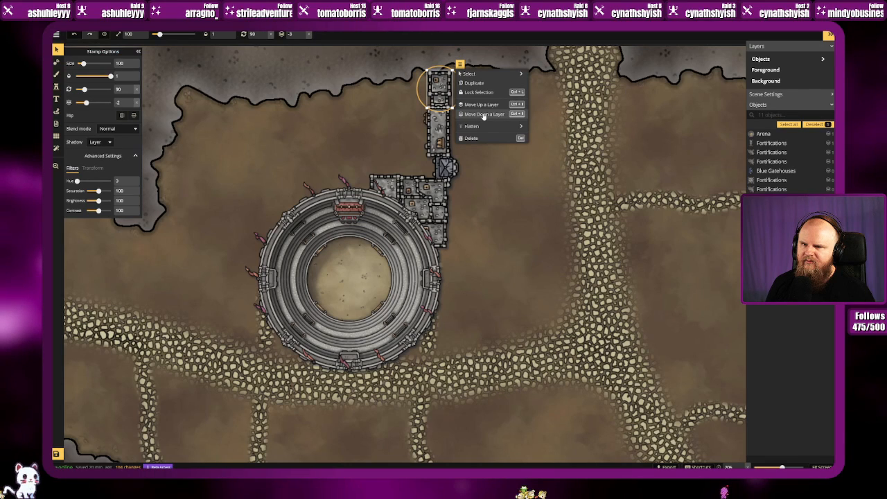
mouse_move(486, 126)
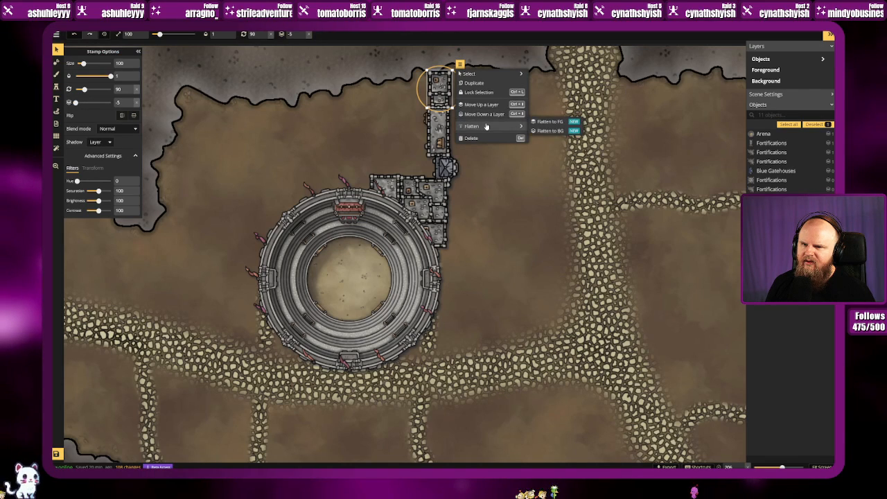
left_click(550, 122)
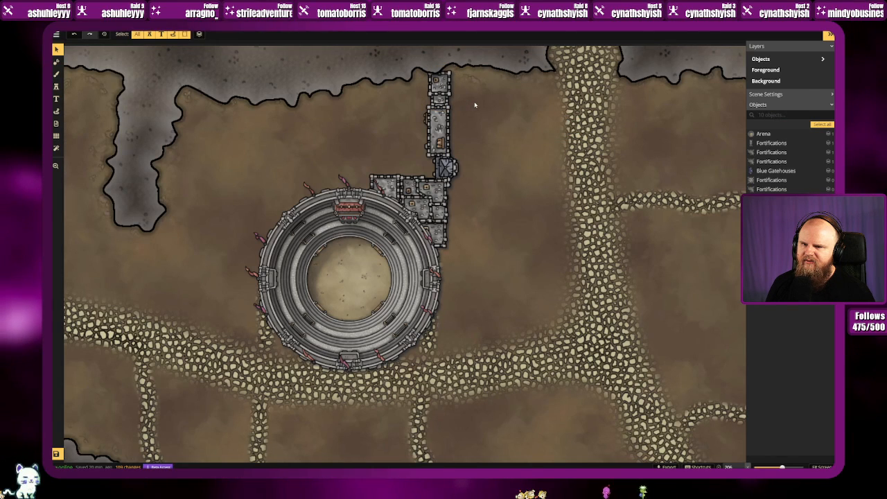
Step: Place the round fifth Fortifications variant at size 100 on the ravine edge, just west of the column's north end, and flatten it to the background
left_click(56, 86)
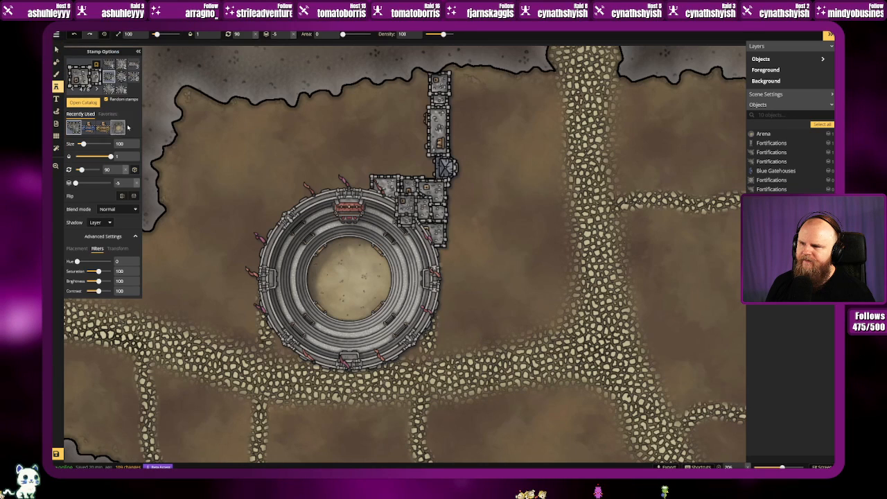
left_click(124, 80)
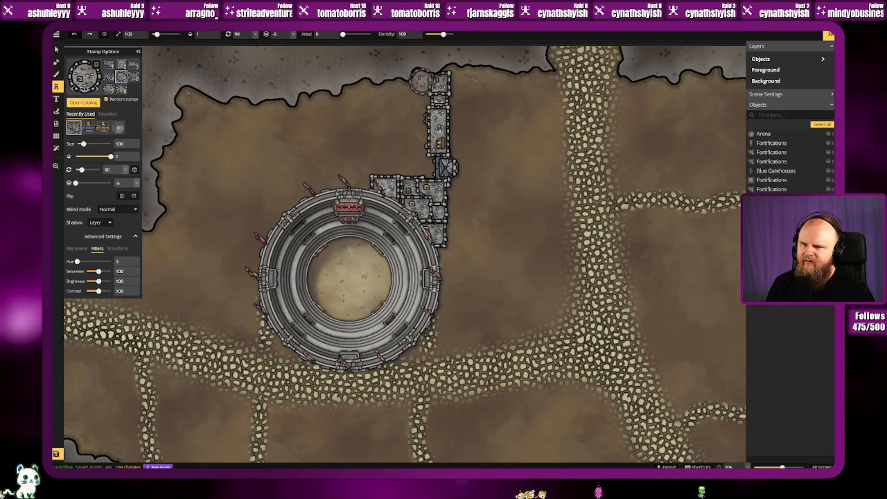
left_click(421, 81)
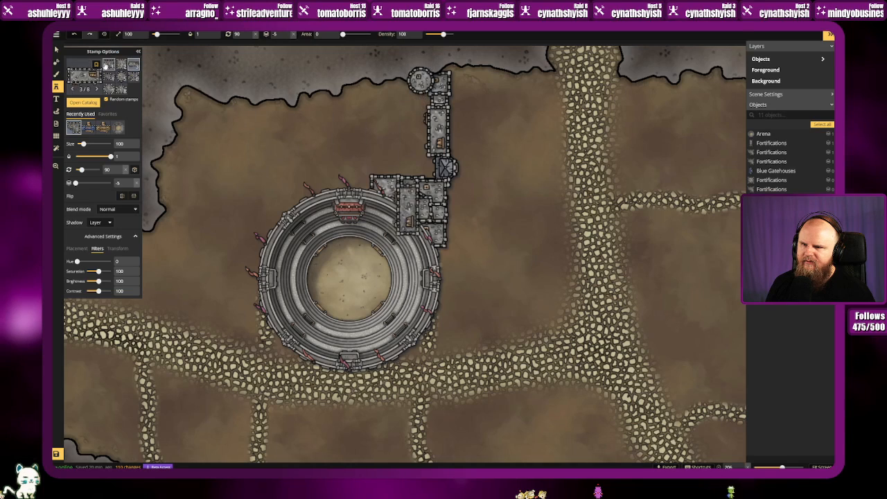
left_click(56, 50)
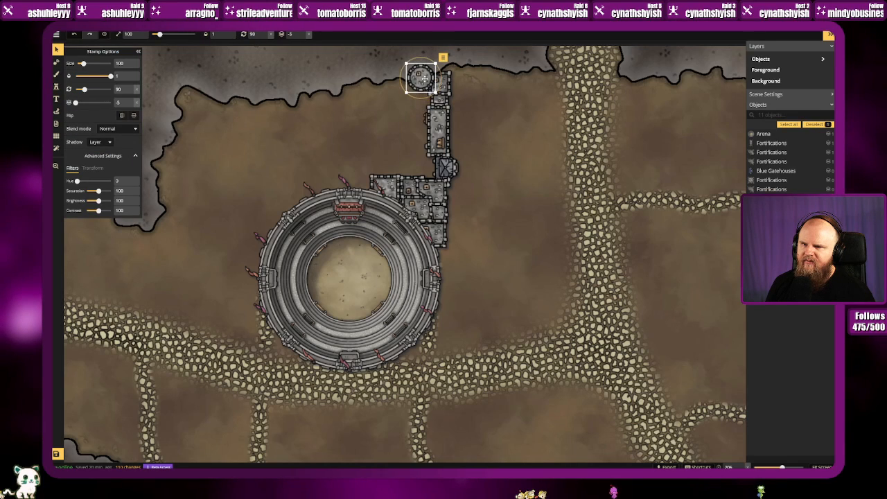
right_click(421, 81)
mouse_move(478, 120)
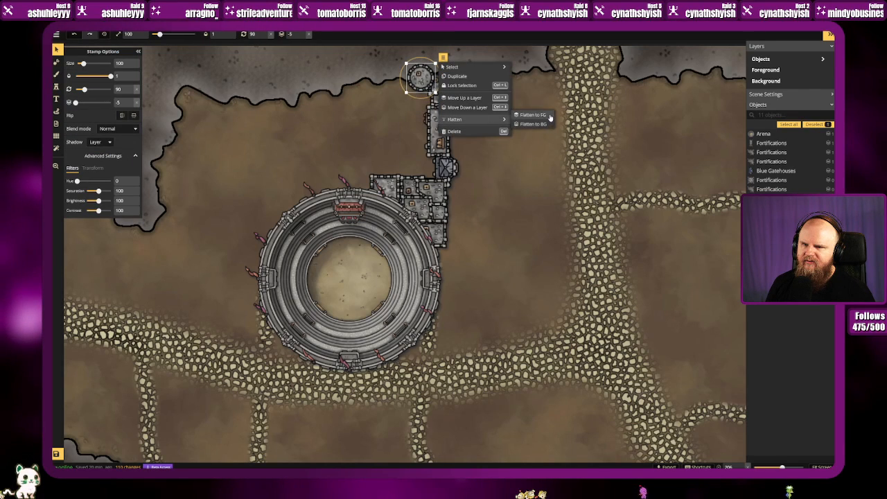
left_click(531, 124)
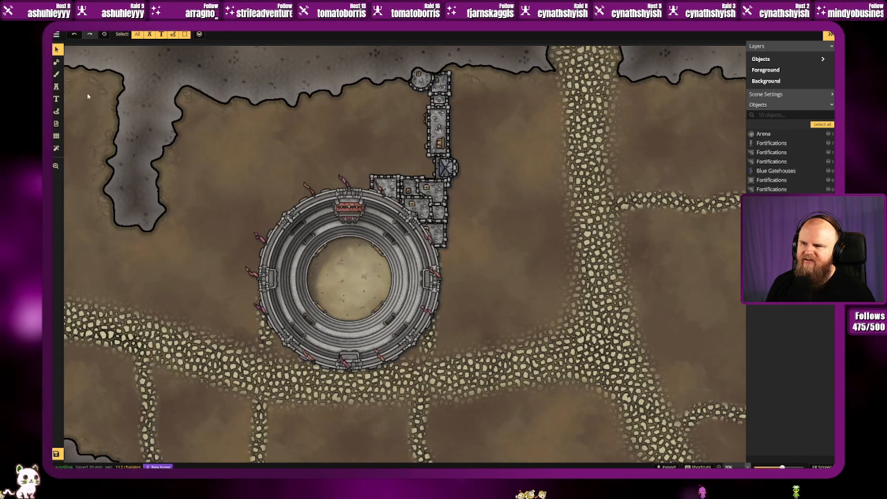
Step: Place the first Fortifications variant at size 100, rotated 90°, over the column's north end and flatten it to the background
left_click(57, 88)
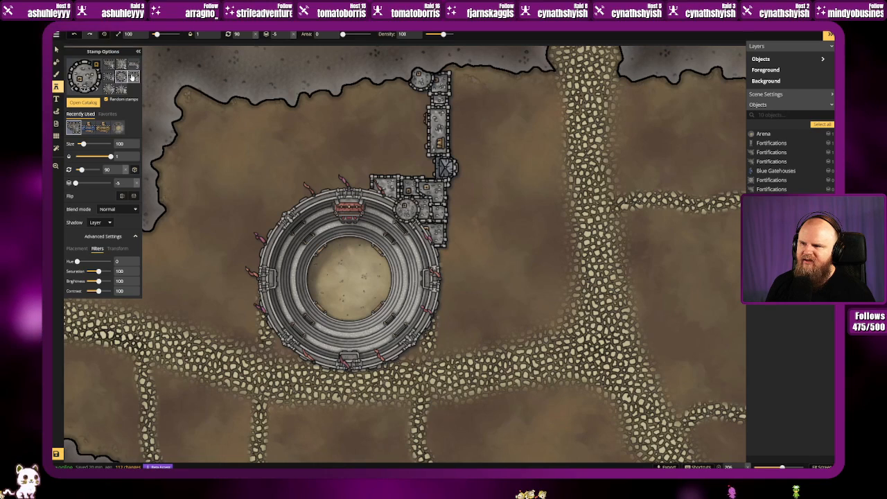
left_click(132, 78)
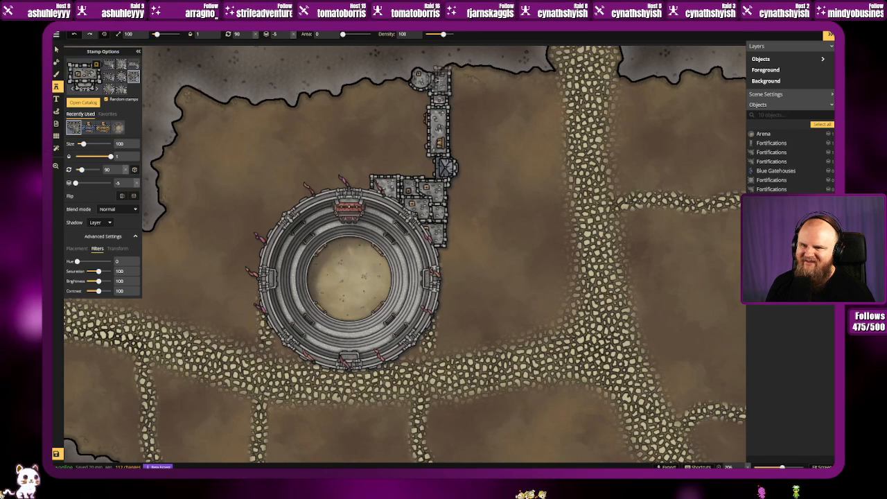
left_click(111, 66)
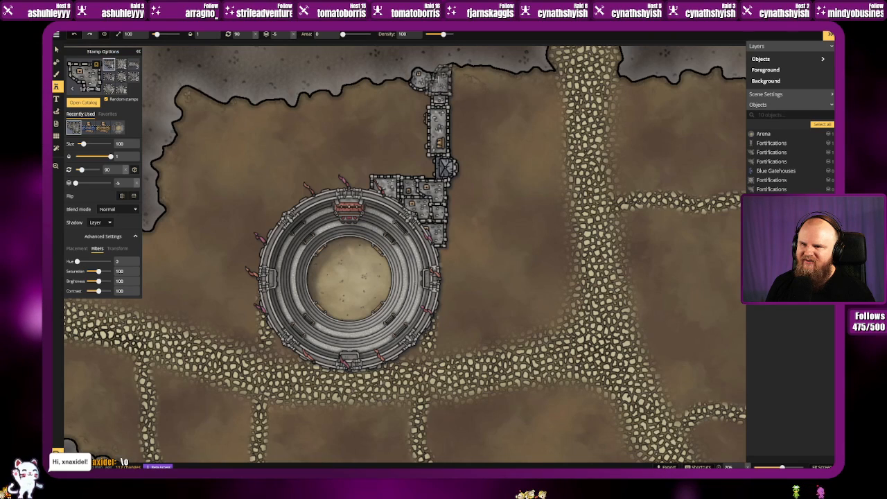
left_click(441, 80)
left_click(57, 50)
left_click(442, 80)
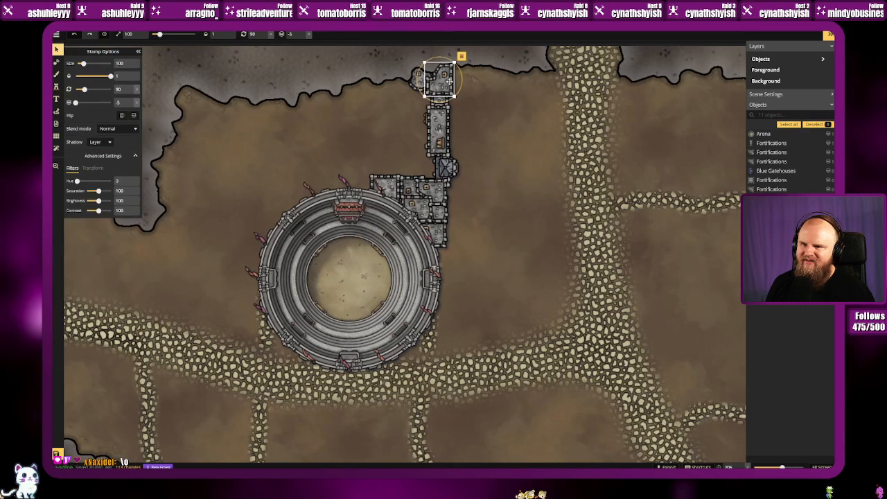
left_click(462, 56)
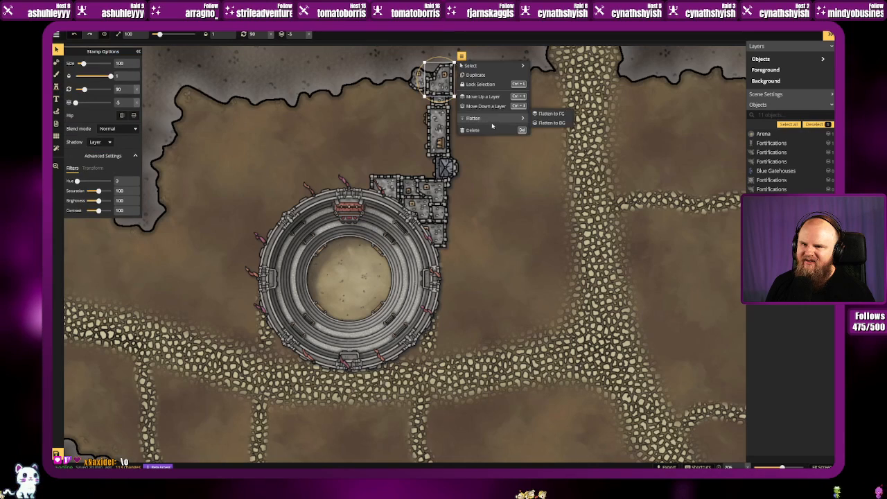
left_click(552, 121)
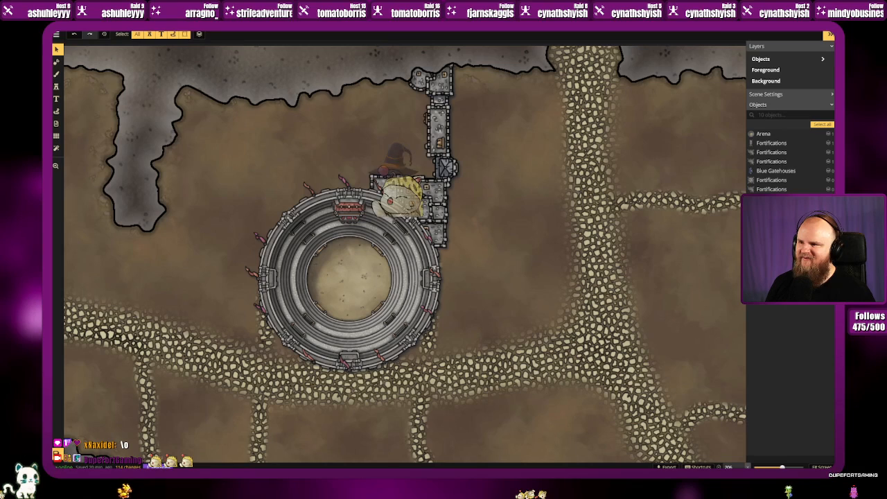
Step: Switch the stamp to the Wall Sections set from the Watercolor Cities catalog
left_click(57, 87)
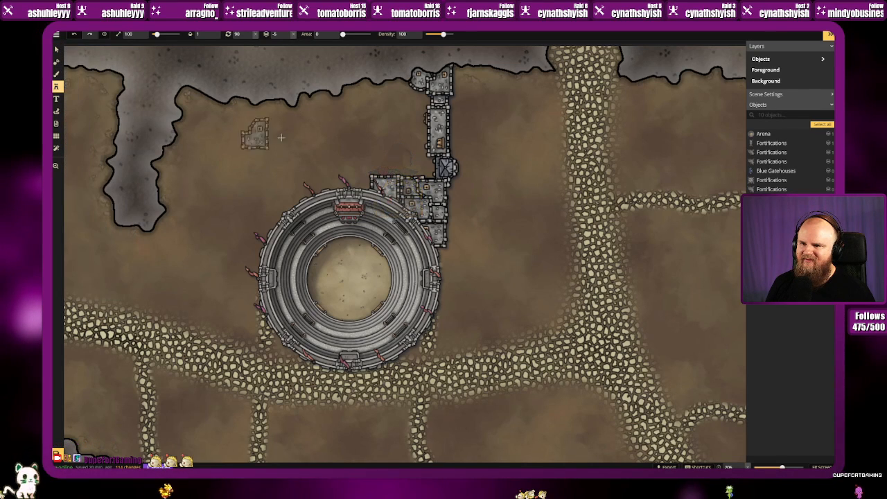
left_click(56, 87)
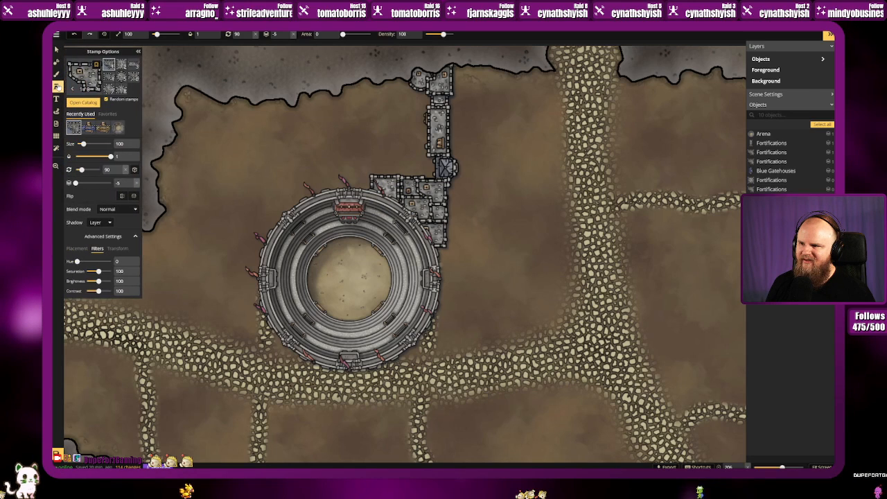
left_click(83, 102)
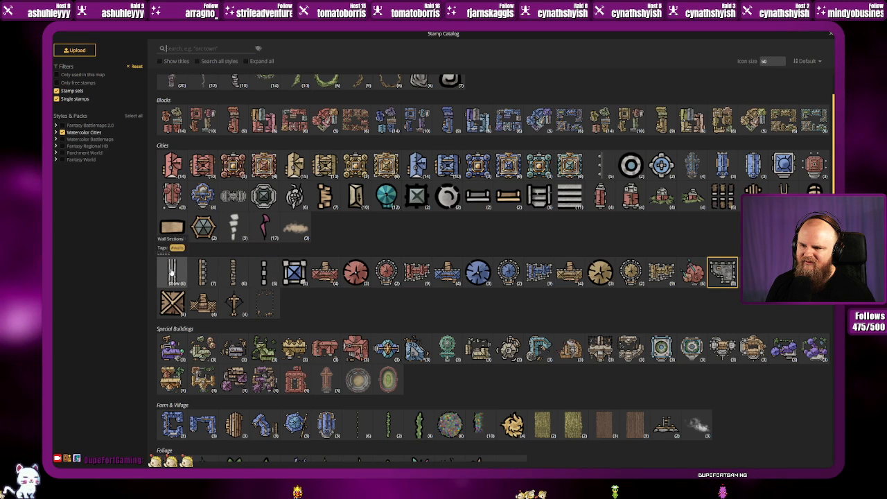
left_click(172, 272)
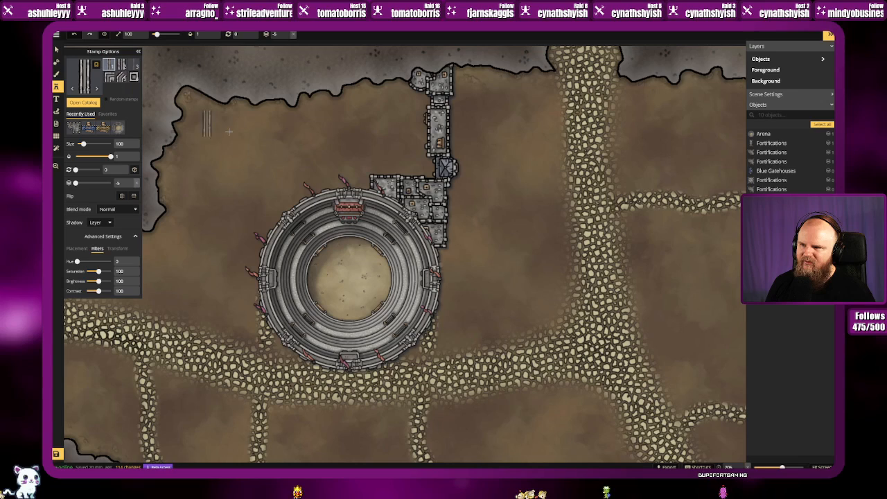
left_click(407, 209)
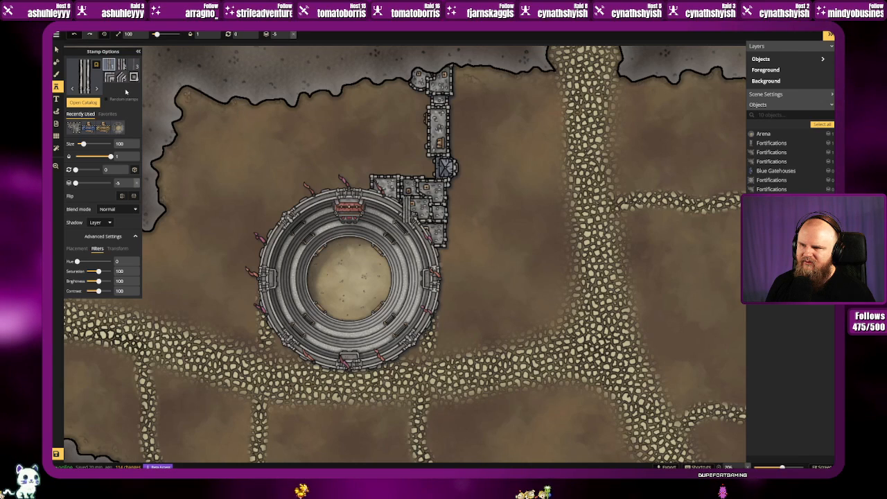
Step: Stamp a square wall tower at the rock edge above the arena and run two long straight wall sections down from it
left_click(120, 66)
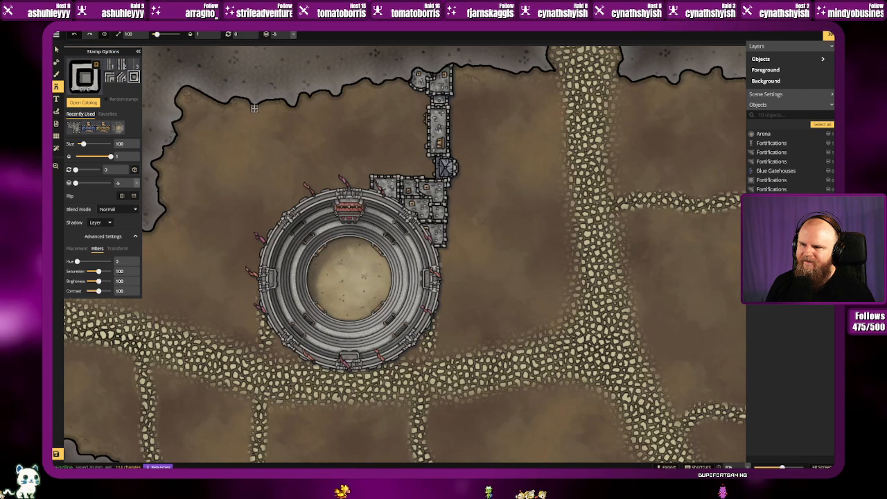
left_click(255, 108)
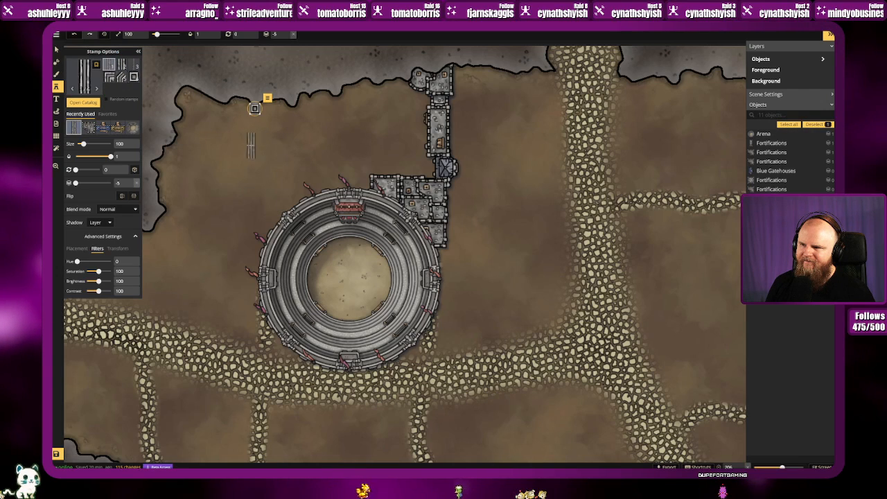
left_click(122, 67)
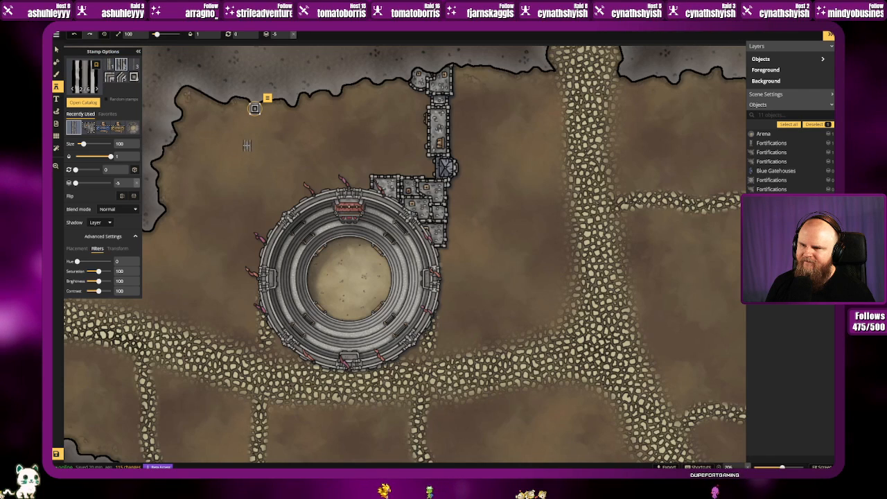
left_click(130, 68)
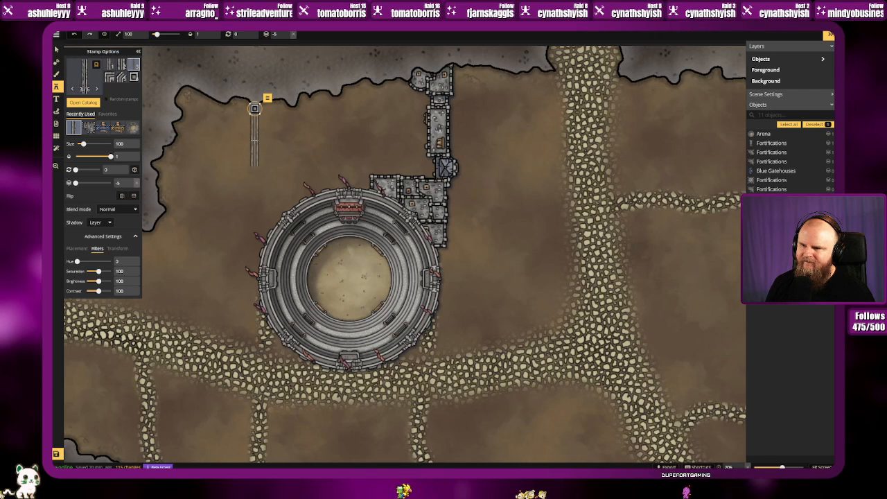
left_click(255, 108)
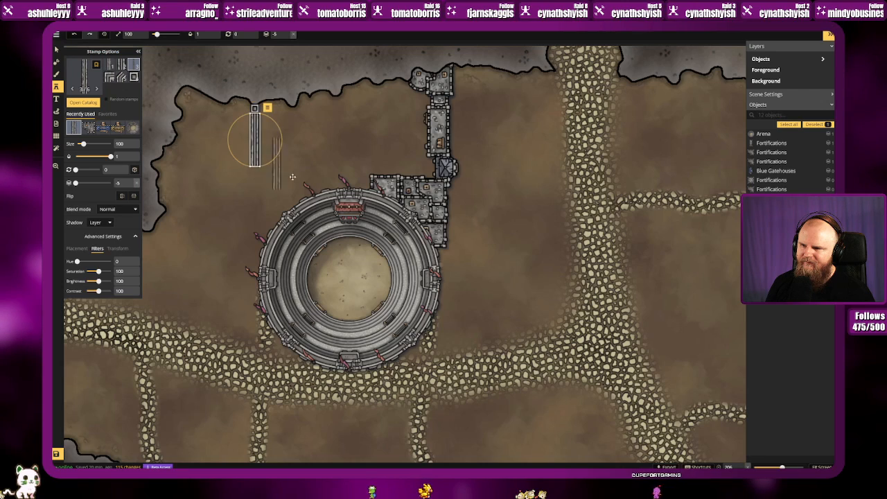
key("Escape")
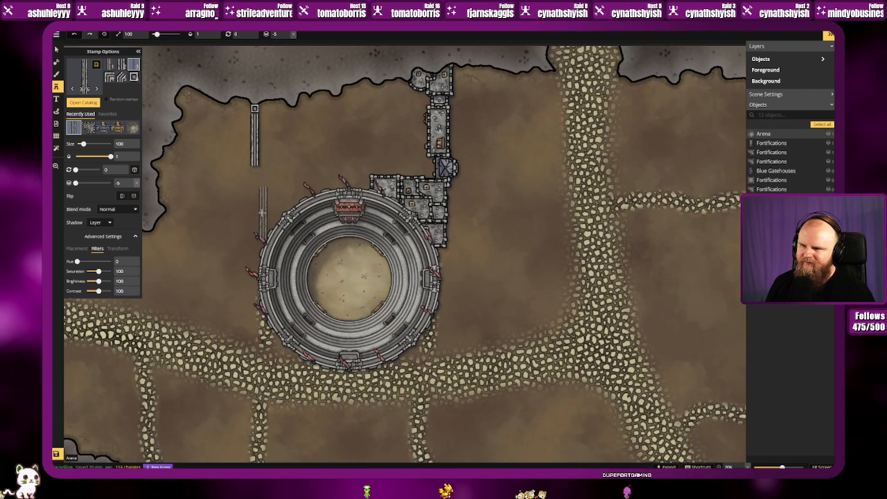
left_click(254, 192)
key("Escape")
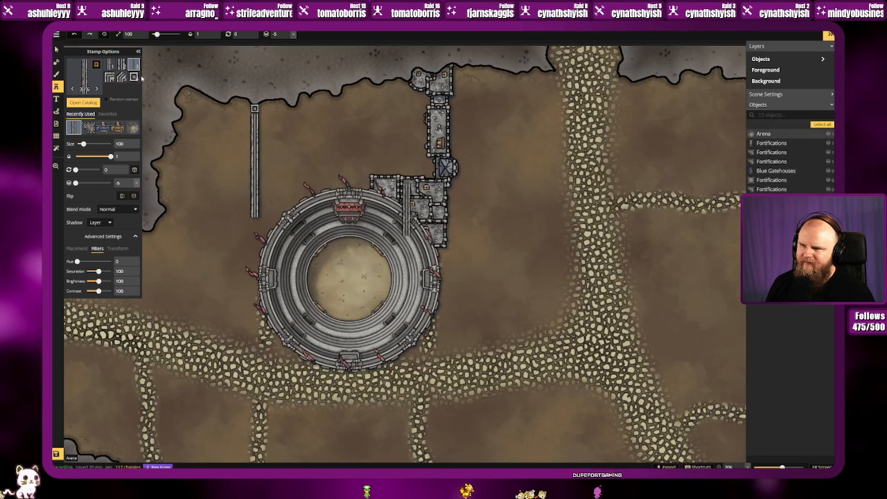
Step: Continue the wall with an angled section rotated to 315° and a short diagonal straight section reaching the arena
scroll(255, 227, "up", 2)
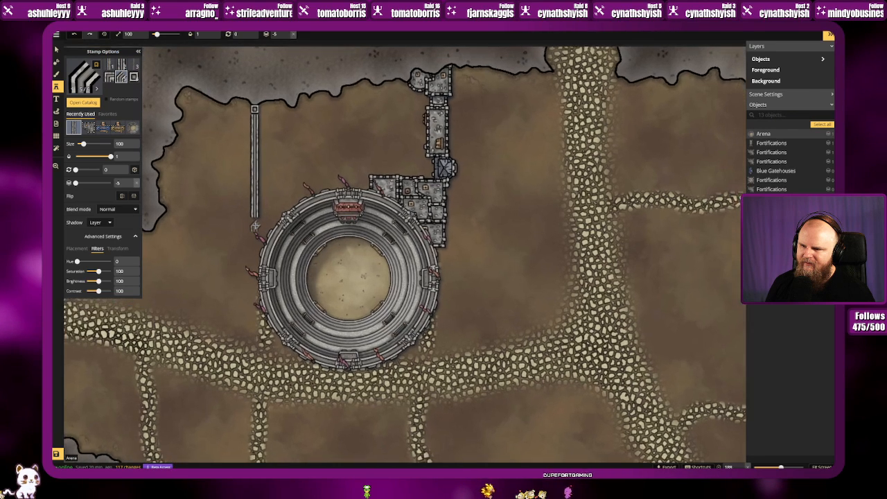
scroll(255, 226, "up", 2)
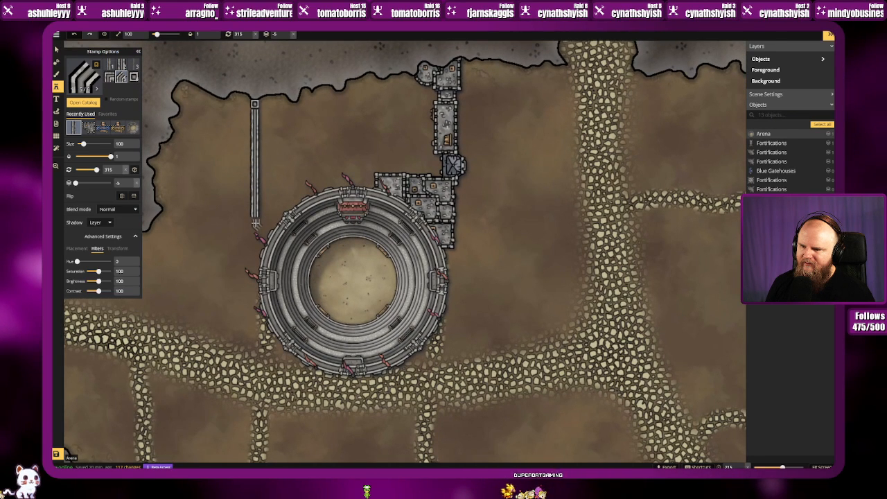
left_click(255, 225)
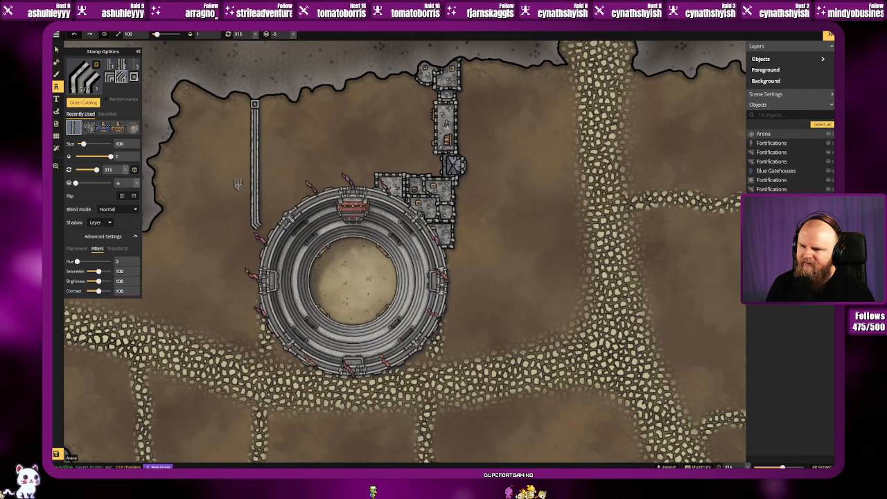
left_click(123, 67)
left_click(112, 67)
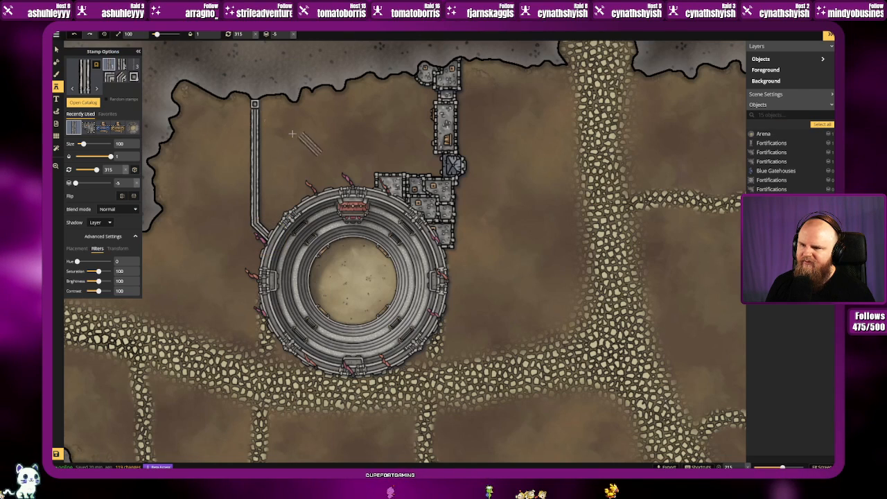
left_click(57, 50)
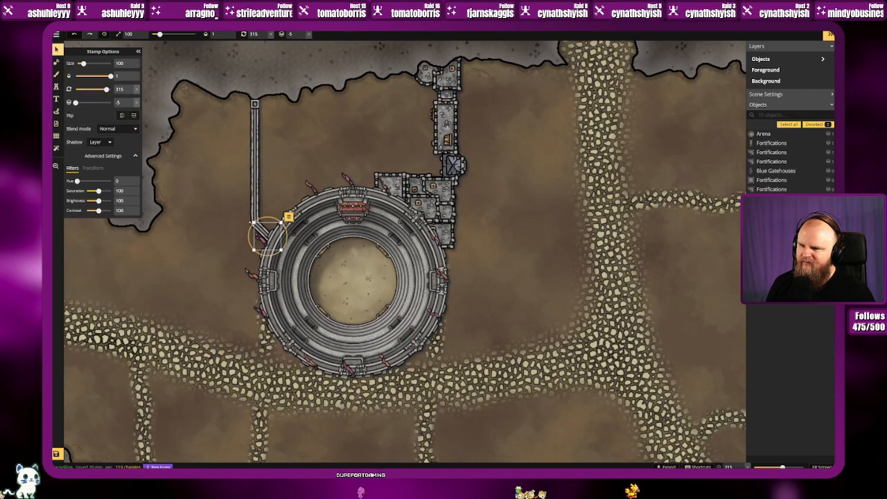
left_click(300, 184)
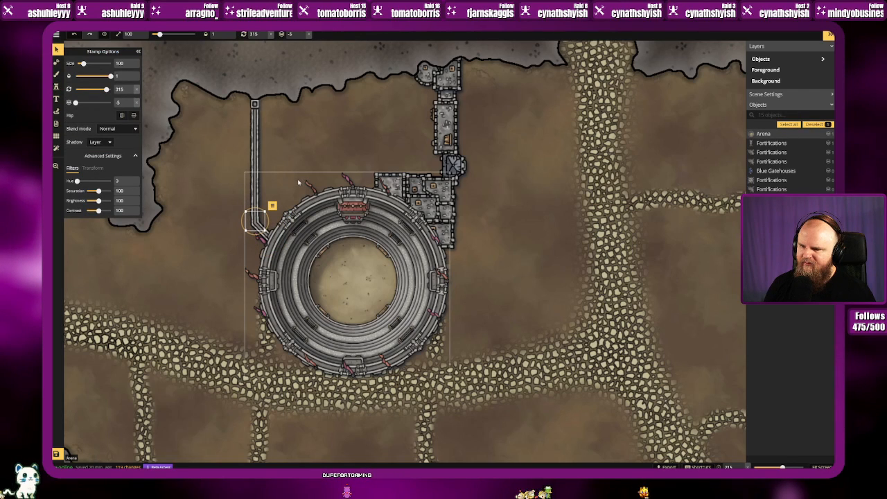
left_click(299, 183)
left_click(334, 123)
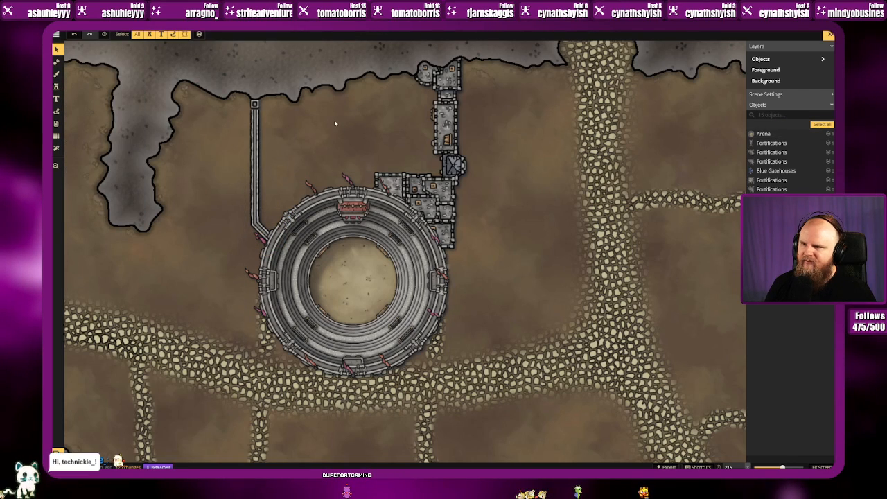
left_click(256, 131)
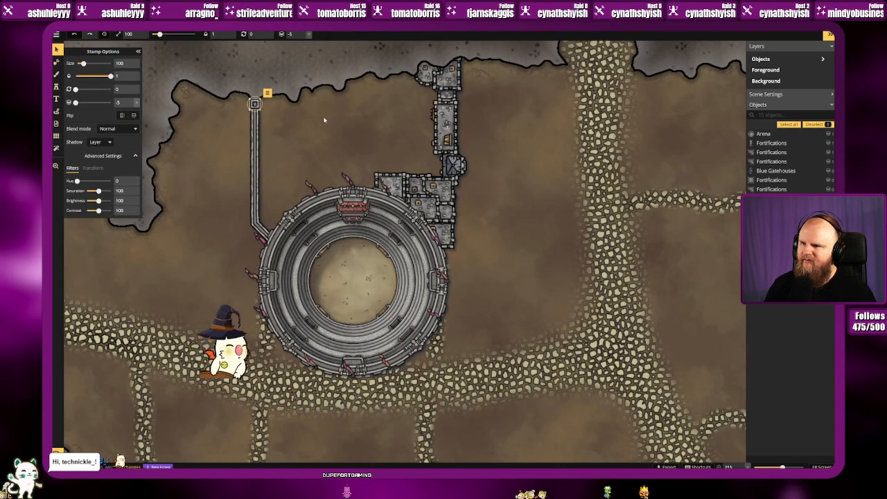
left_click(324, 121)
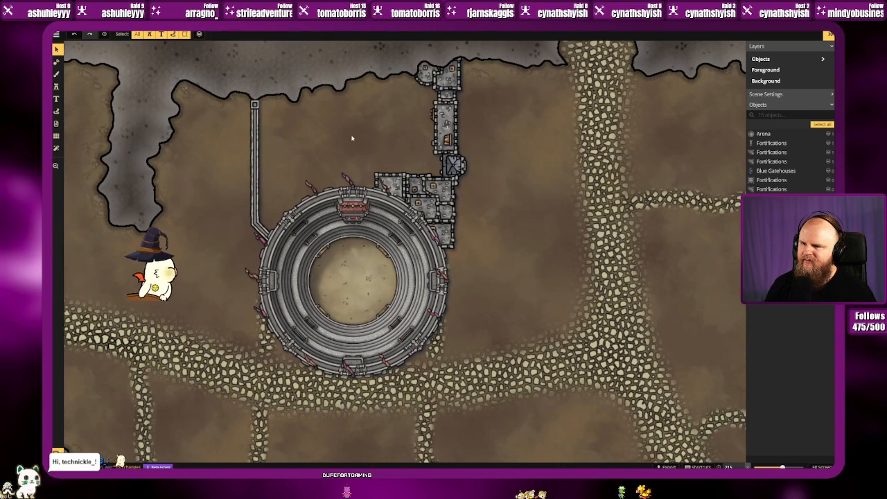
Step: Try a wooden-topped wall stamp from the Castle group over the upper part of the vertical wall, and undo it
left_click(59, 87)
left_click(87, 78)
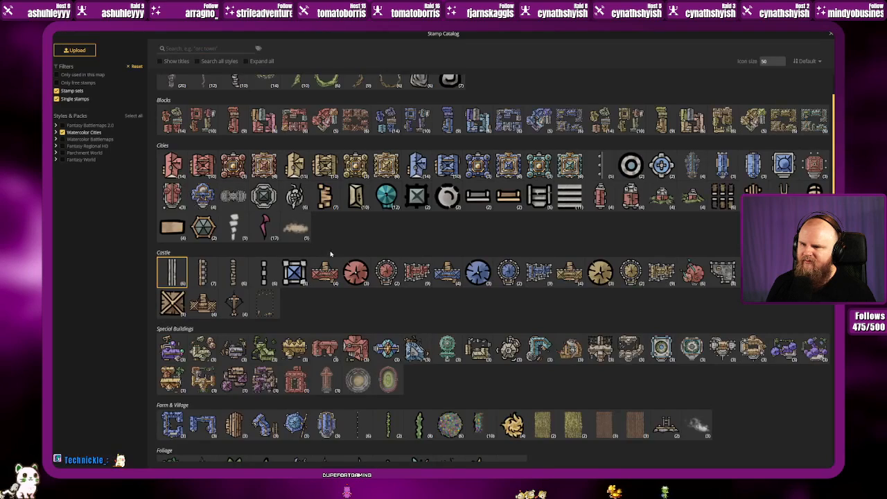
left_click(210, 275)
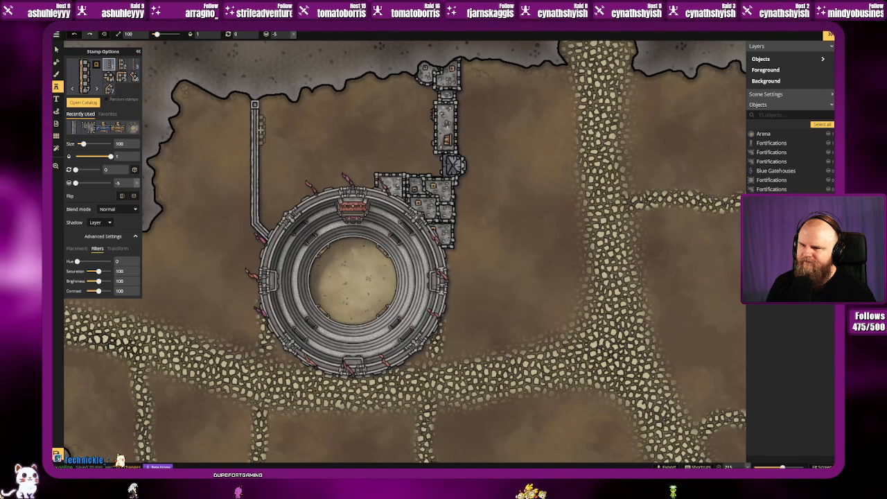
left_click(254, 119)
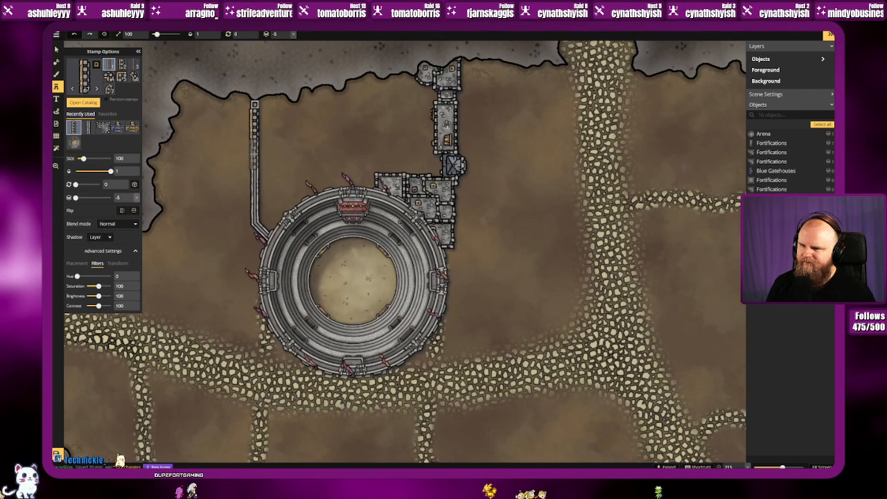
key("ctrl+z")
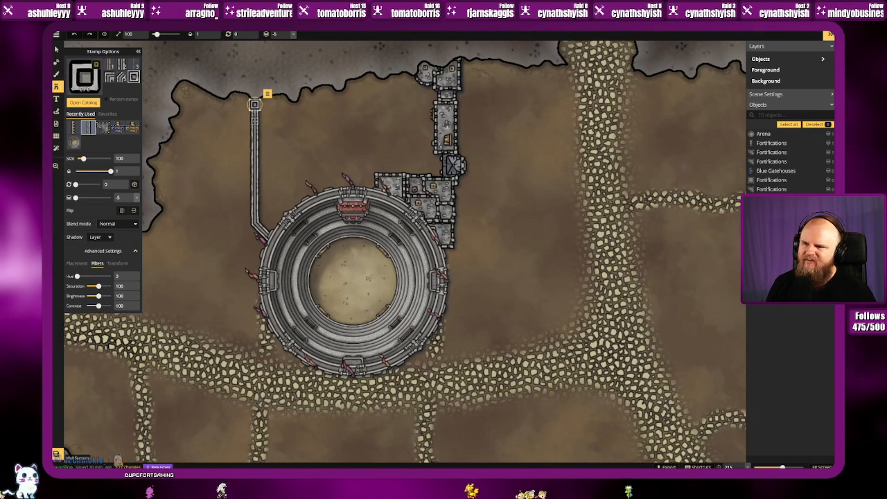
Step: Overlay the vertical wall with Thin Walls stamps, using two long pieces and one short piece at the lower end
key("f")
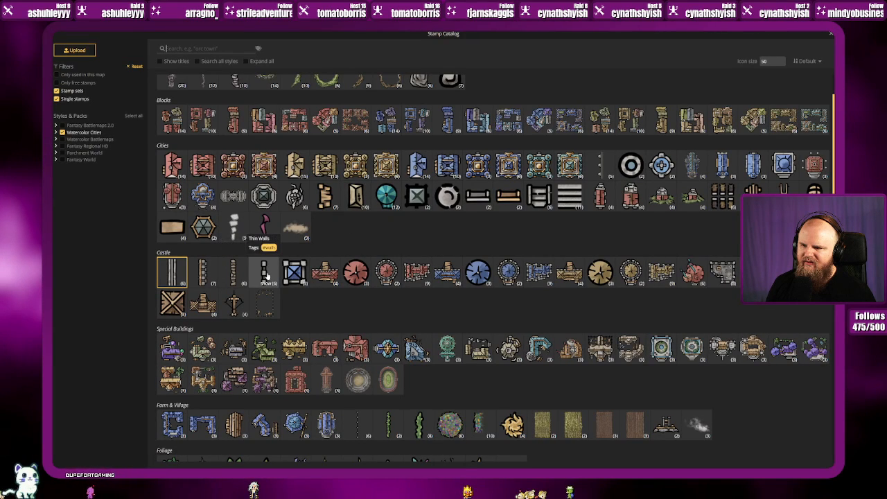
left_click(265, 273)
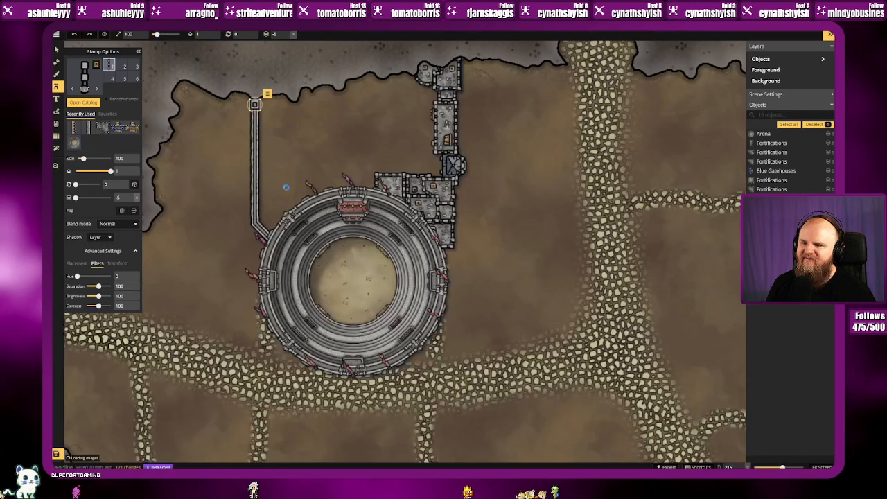
left_click(124, 66)
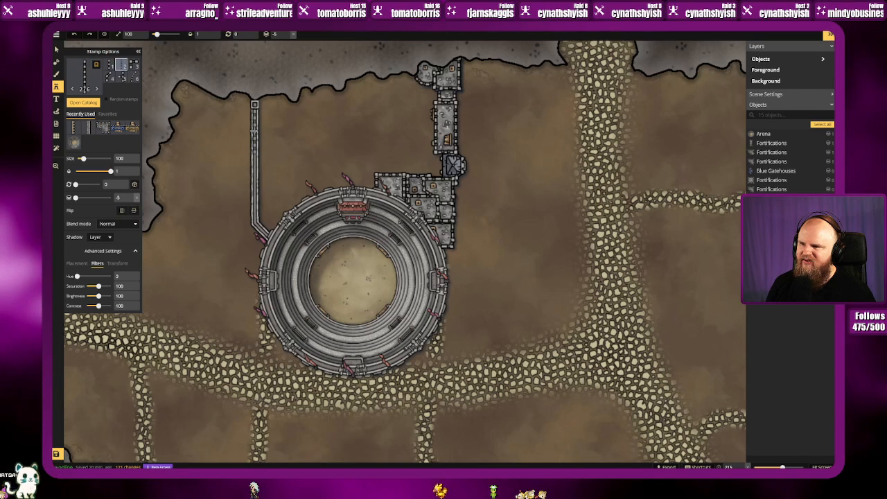
left_click(254, 130)
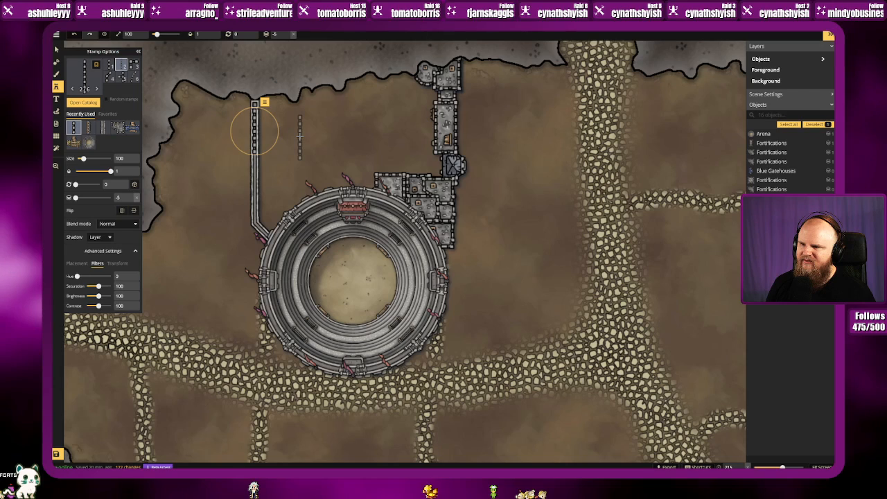
left_click(254, 177)
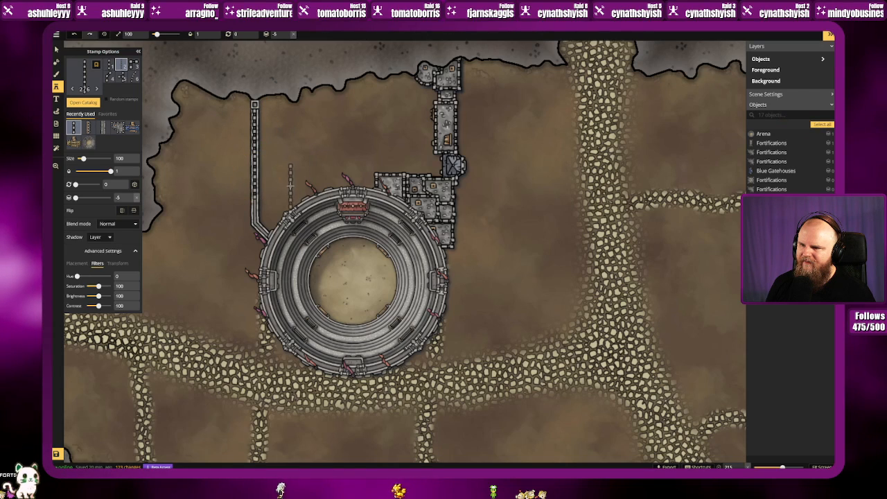
left_click(109, 65)
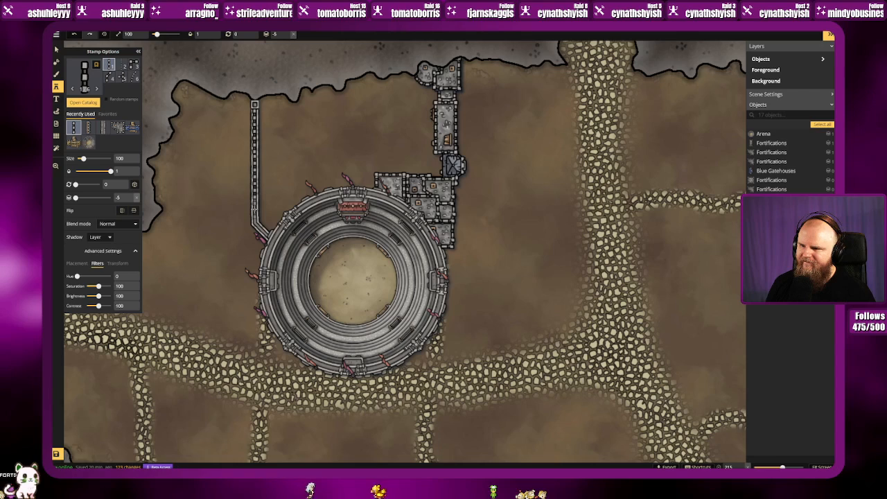
left_click(255, 206)
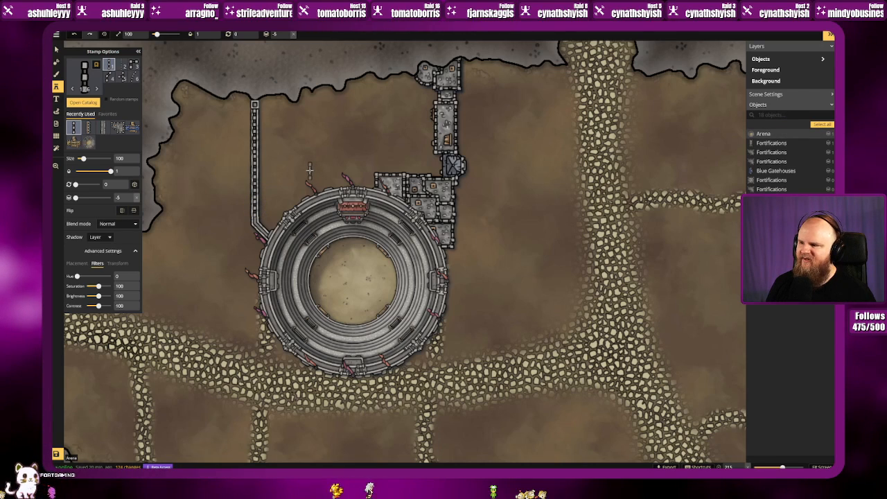
Step: Overlay the wall's bend and diagonal with a curved and a short straight Thin Walls piece, rotated to 315°
left_click(110, 77)
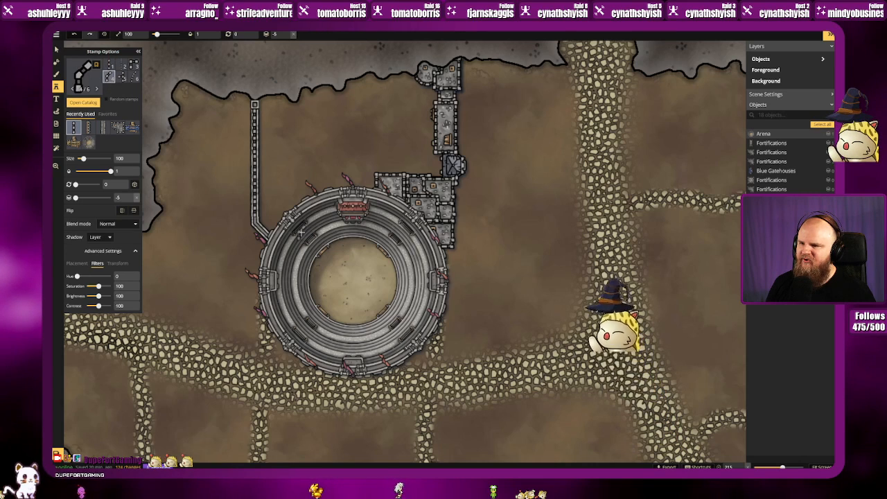
scroll(300, 232, "down", 4)
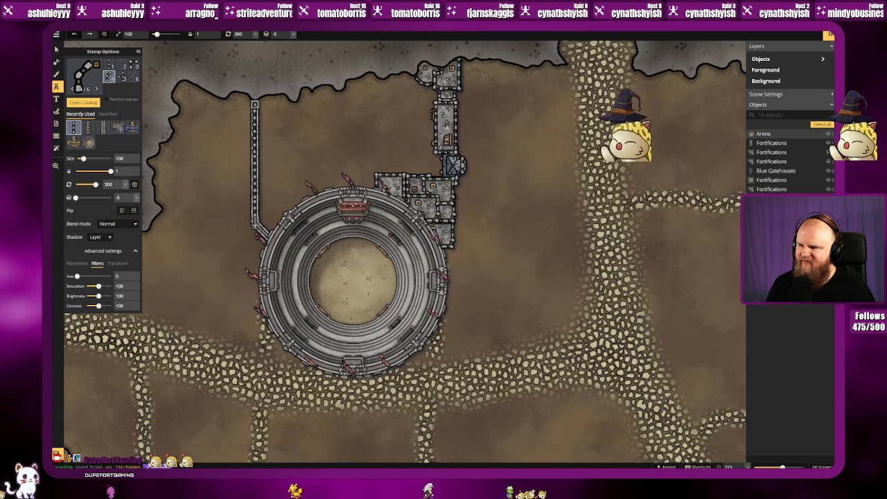
scroll(267, 236, "up", 1)
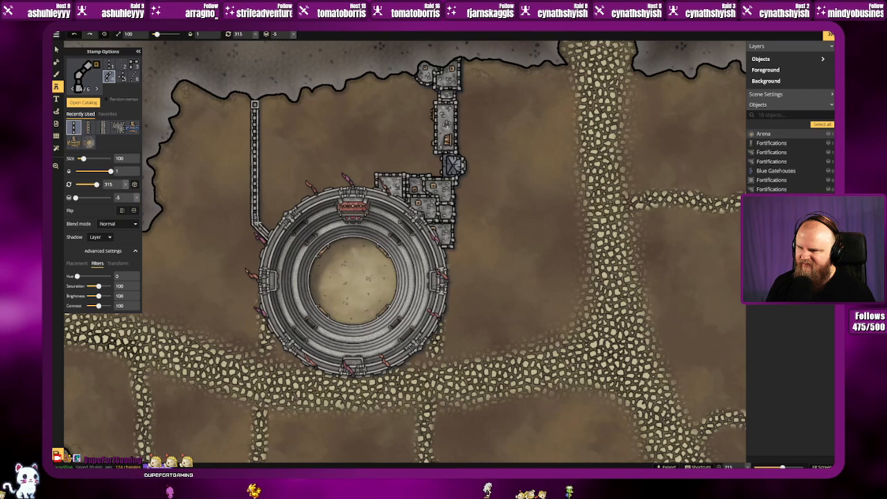
left_click(262, 220)
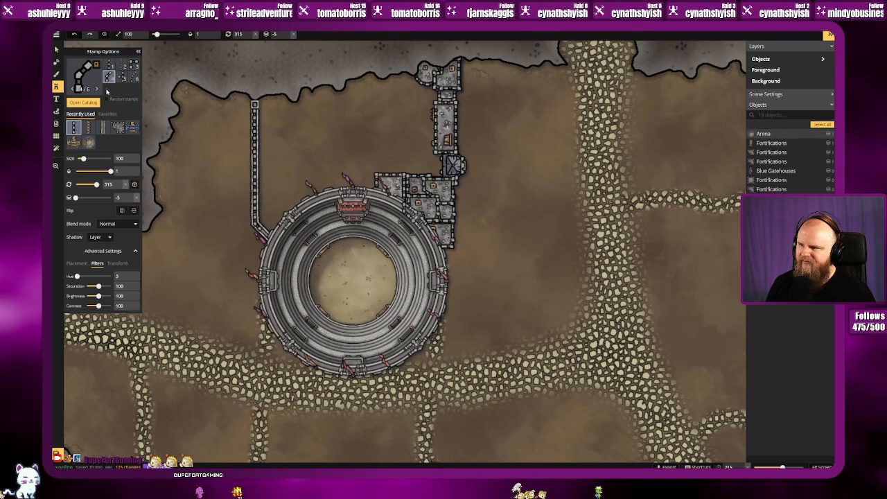
left_click(113, 67)
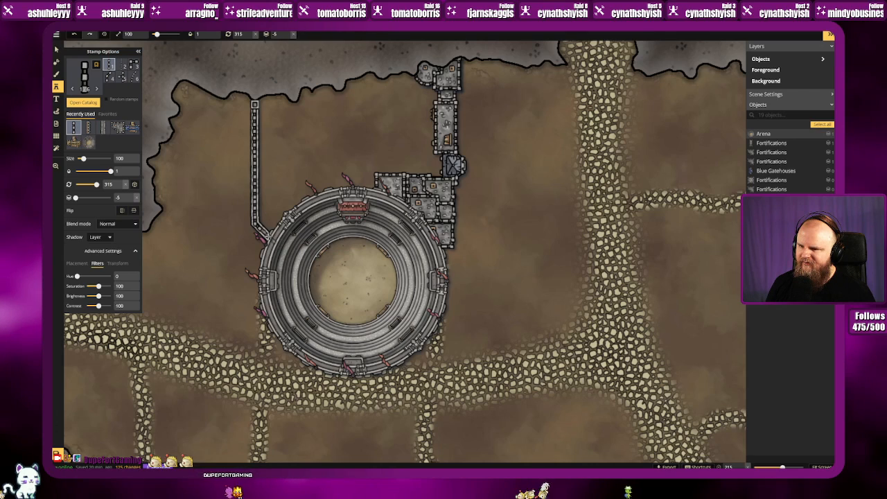
left_click(258, 227)
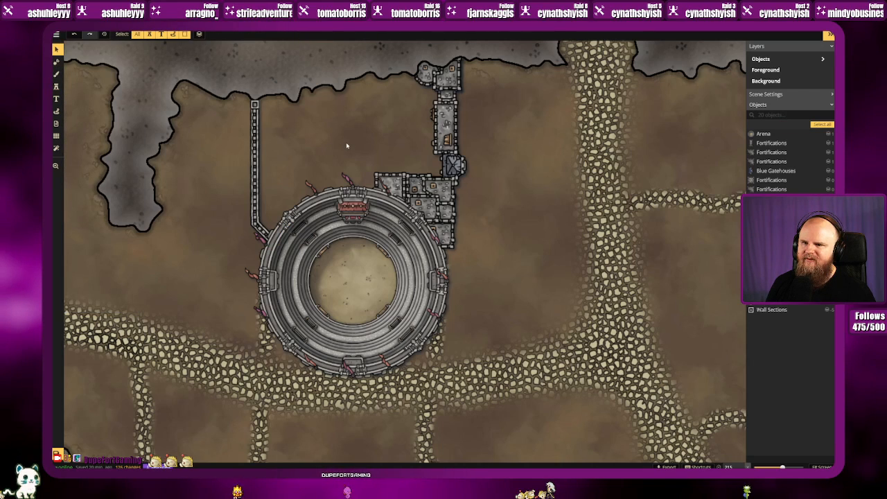
Step: Place the square blue-and-gold building stamp from the Cities group beside the vertical wall's inner side, rotated to 90°
left_click(56, 88)
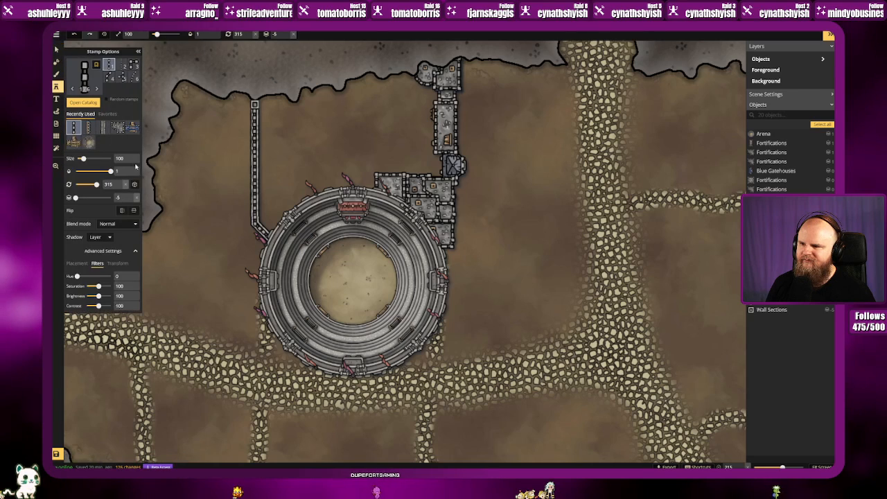
left_click(84, 75)
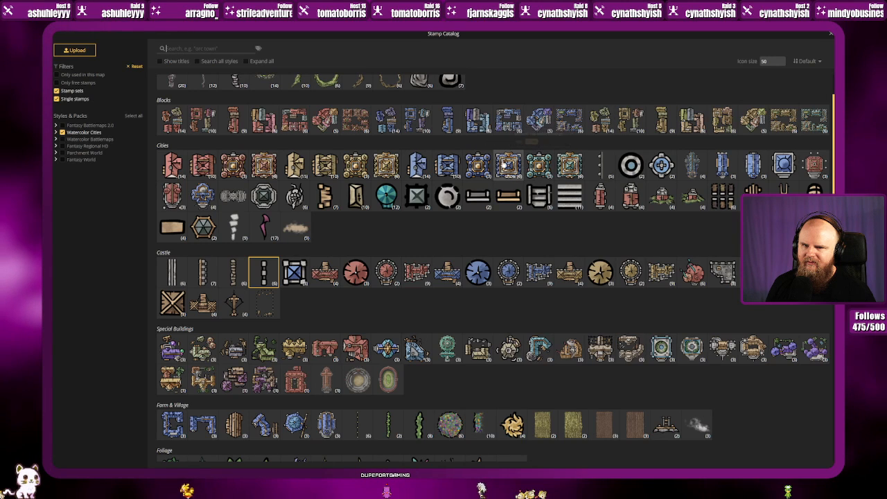
left_click(510, 164)
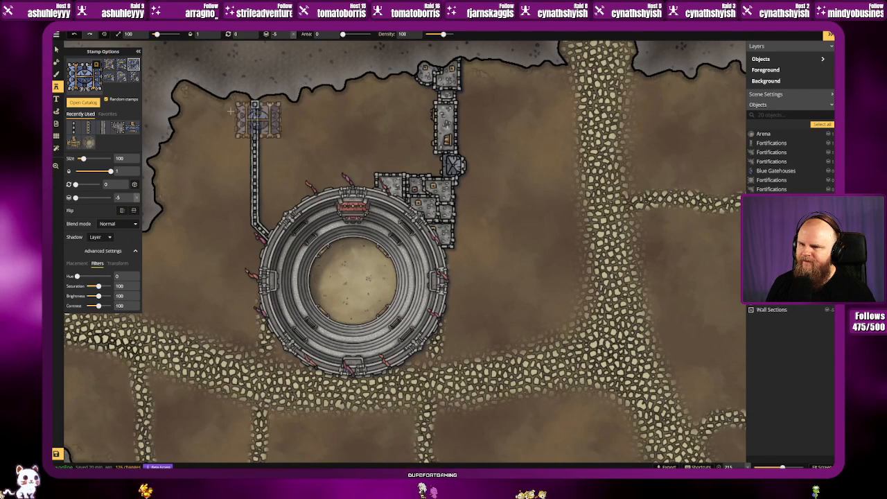
key("Right")
key("Right")
key("Right")
key("Right")
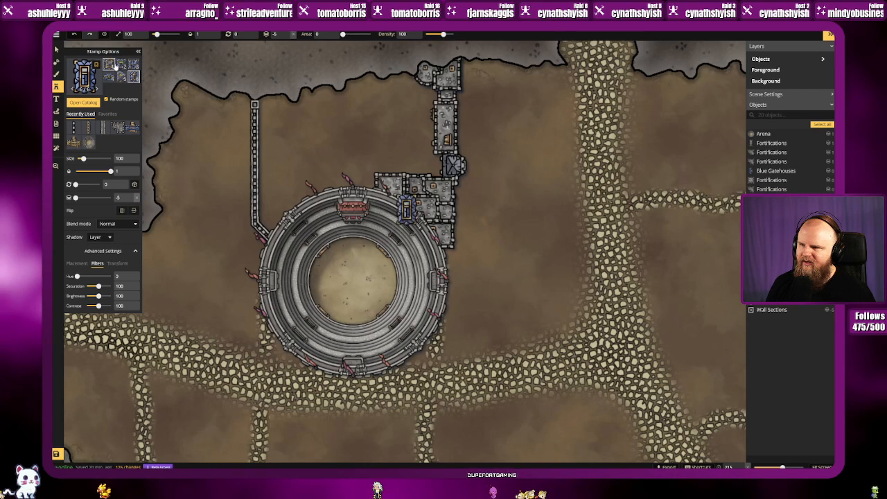
key("Right")
scroll(310, 143, "up", 1)
scroll(311, 143, "down", 1)
scroll(311, 143, "up", 2)
scroll(311, 143, "up", 3)
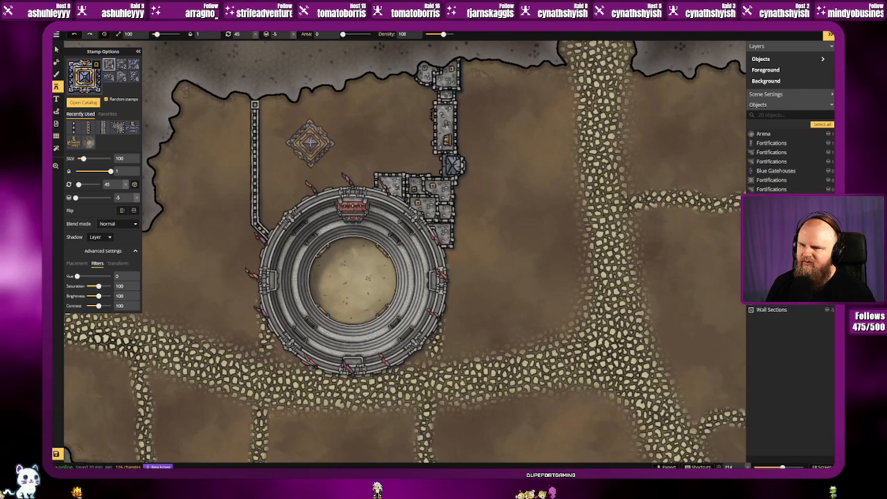
scroll(311, 143, "up", 1)
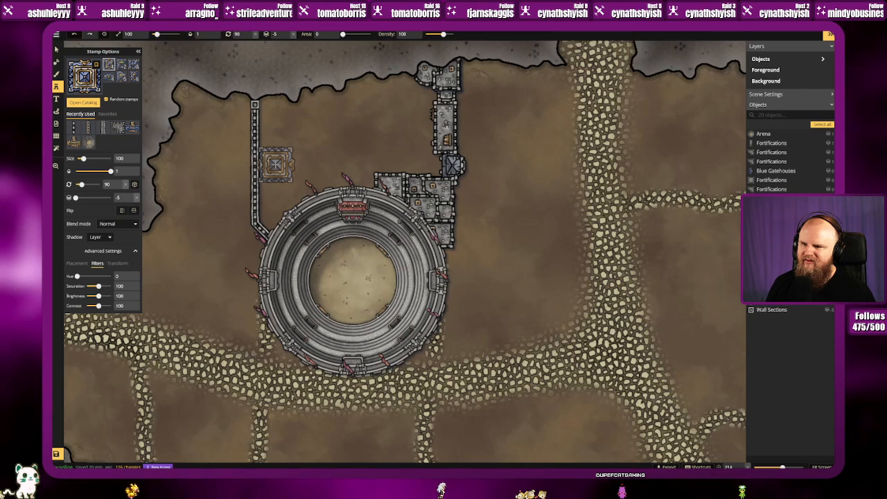
left_click(275, 164)
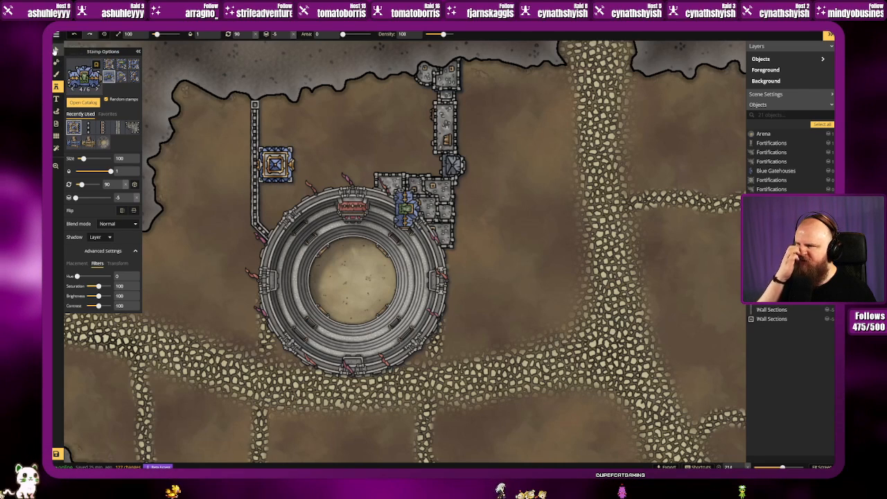
Step: Desaturate the square building beside the vertical wall by setting its saturation to 16
left_click(55, 50)
left_click(274, 166)
right_click(273, 170)
left_click(273, 170)
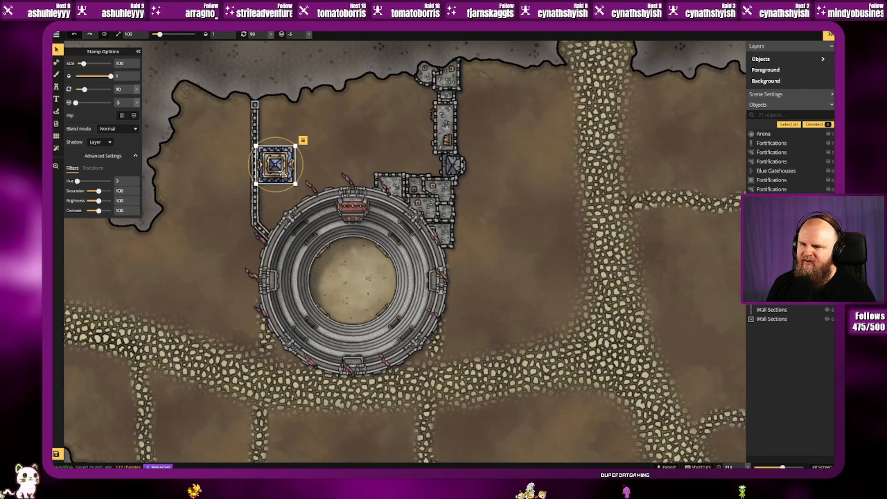
left_click_drag(99, 192, 92, 191)
left_click(130, 193)
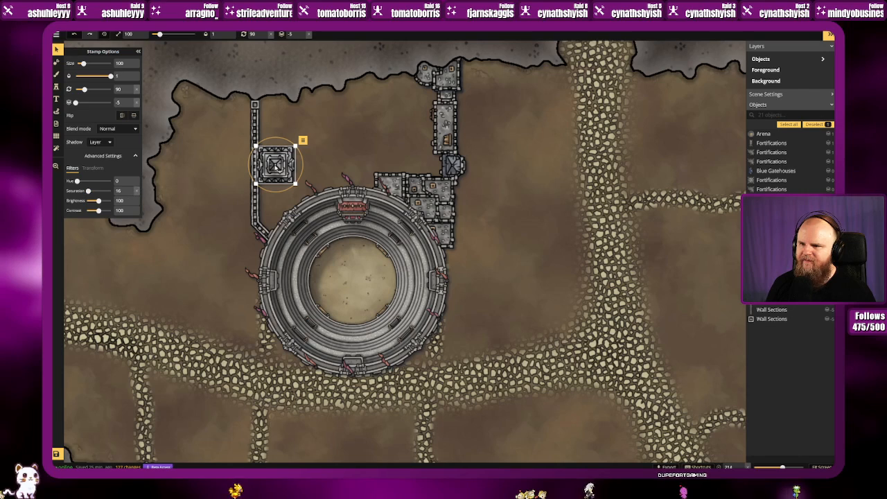
left_click(344, 140)
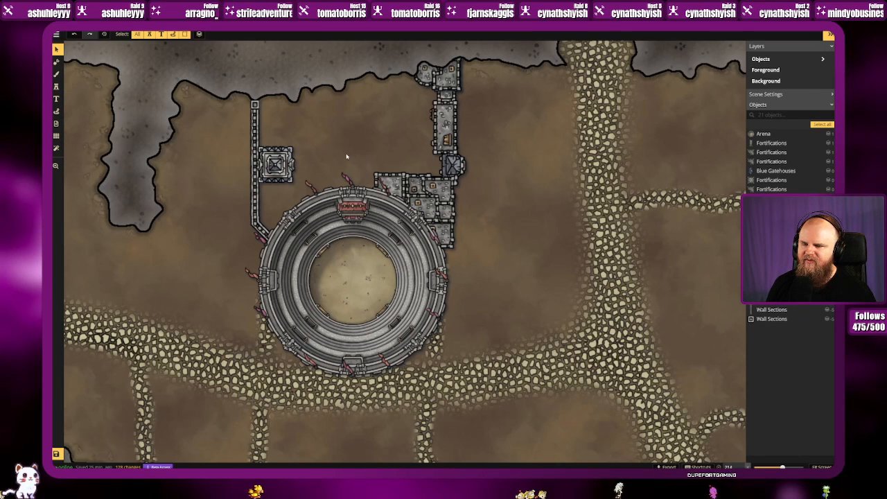
Step: Place a small grey statue stamp from the Cities group just east of the square building, rotated to 240°
left_click(56, 85)
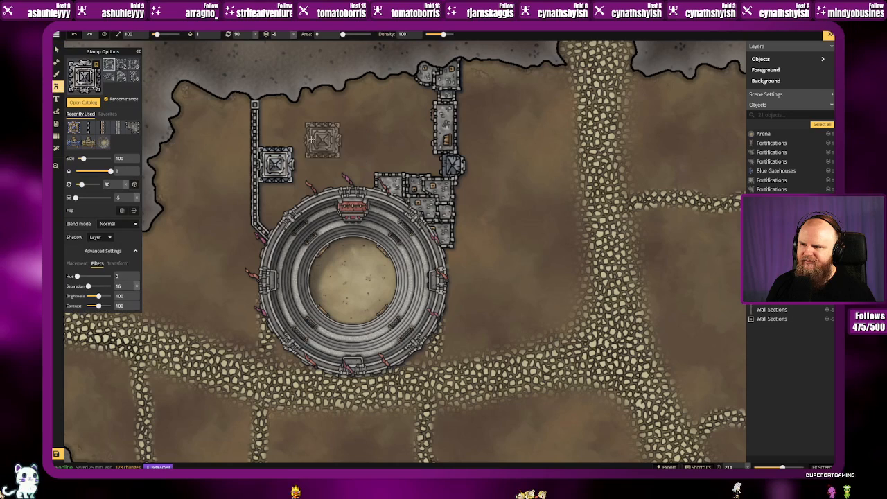
left_click(87, 82)
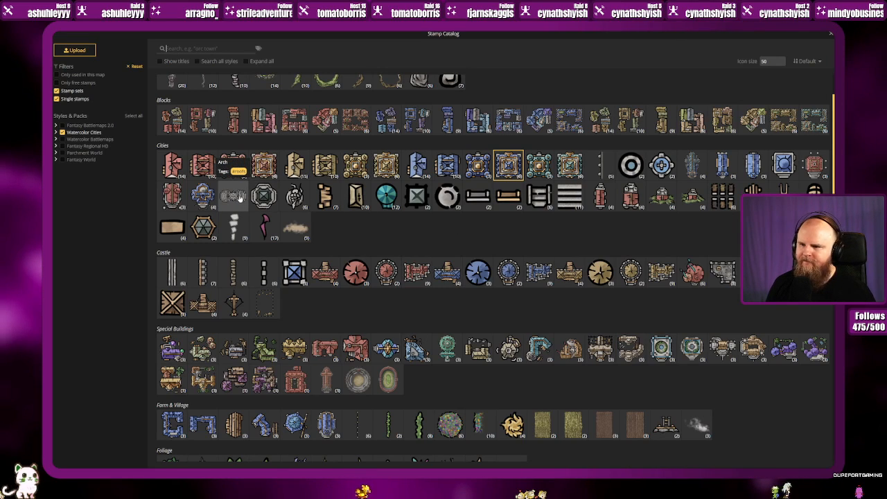
left_click(295, 197)
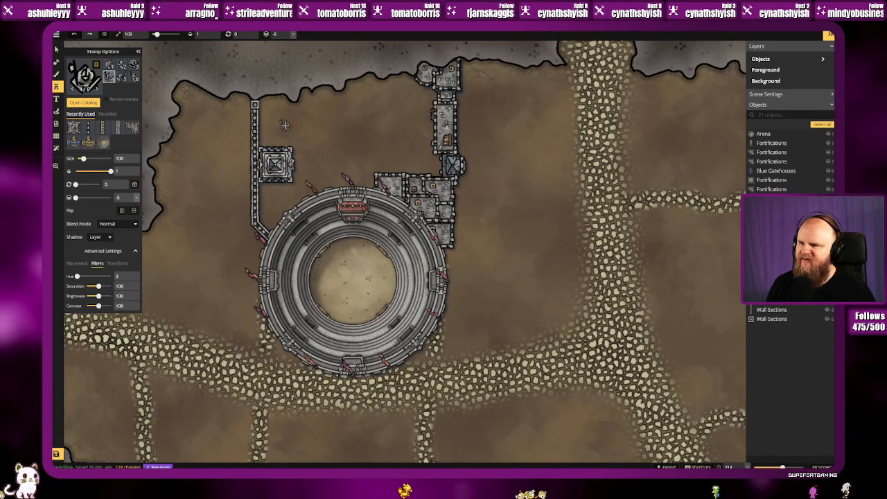
left_click(134, 66)
left_click(123, 77)
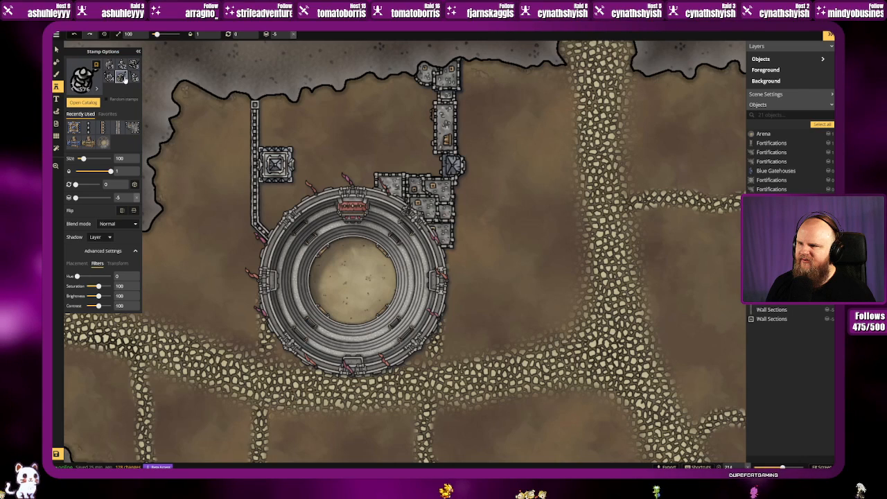
left_click(129, 99)
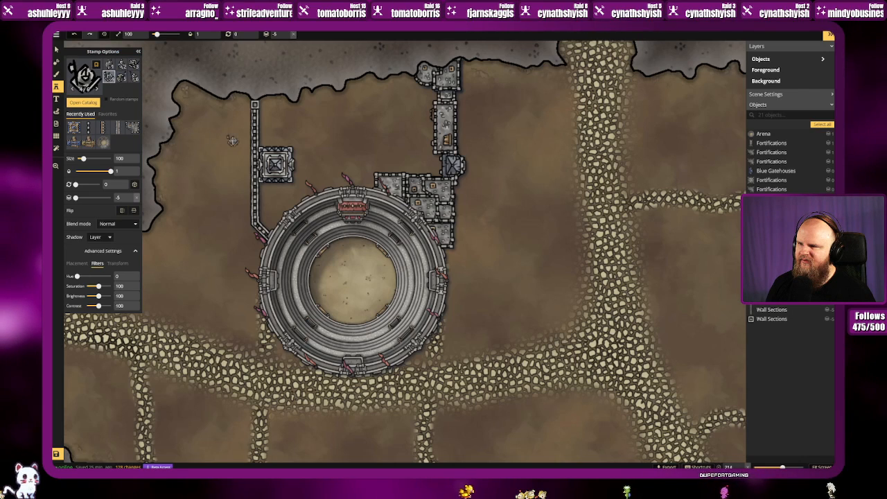
scroll(320, 165, "up", 5)
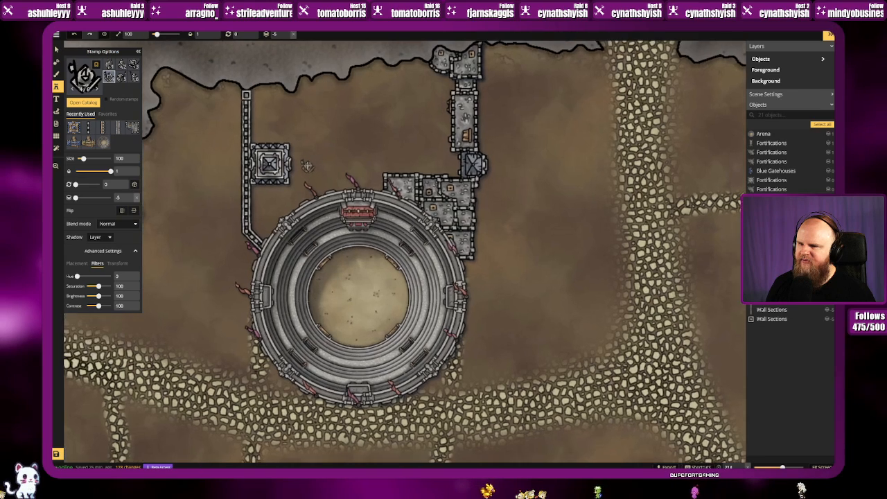
scroll(308, 164, "down", 6)
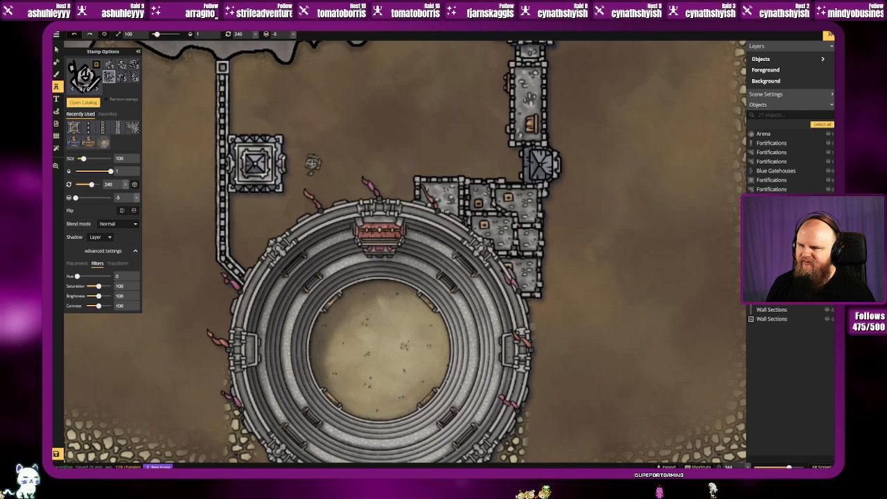
left_click(312, 163)
scroll(397, 159, "down", 4)
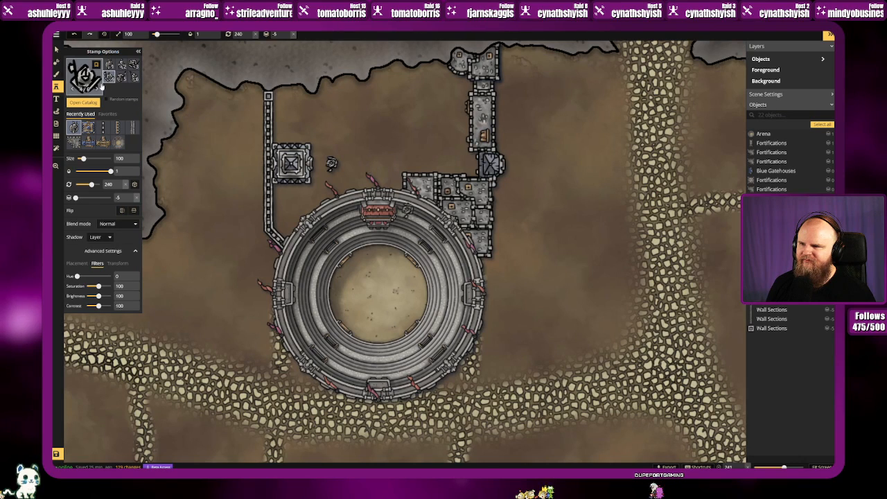
Step: Start a diagonal wall at the cliff edge with a long straight Castle wall piece rotated to 135°, capping its upper end with a square piece
left_click(85, 76)
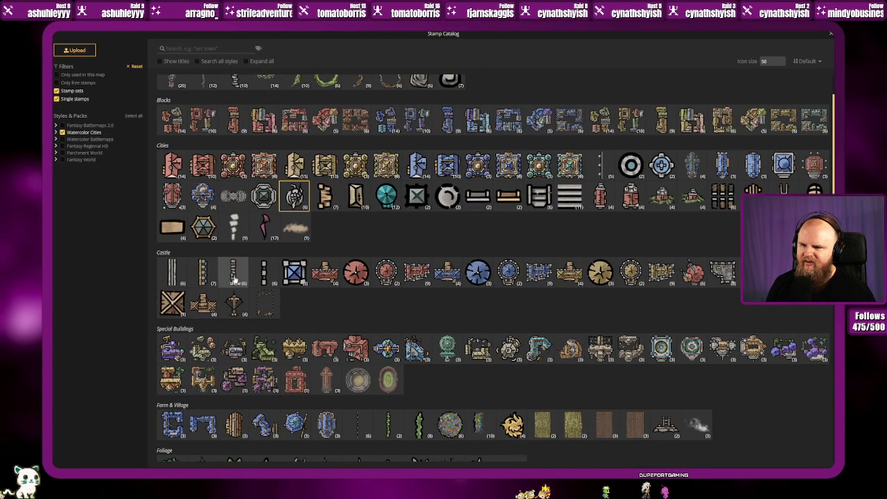
left_click(172, 272)
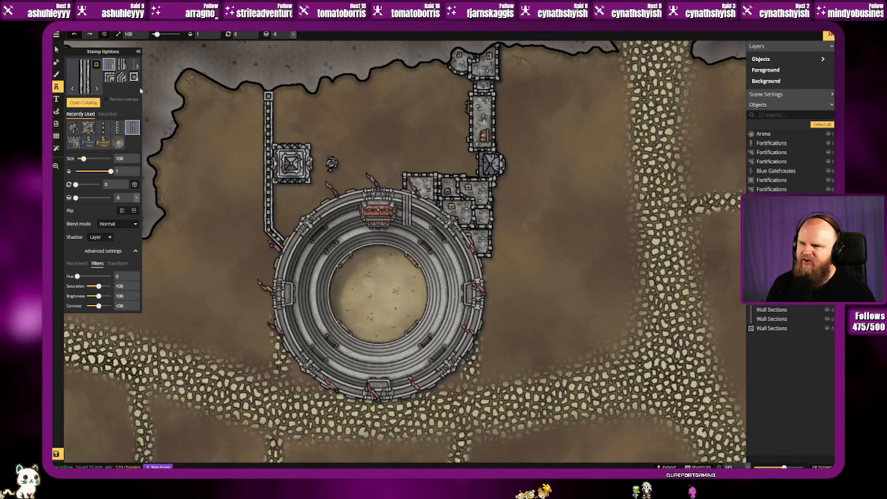
scroll(287, 107, "up", 6)
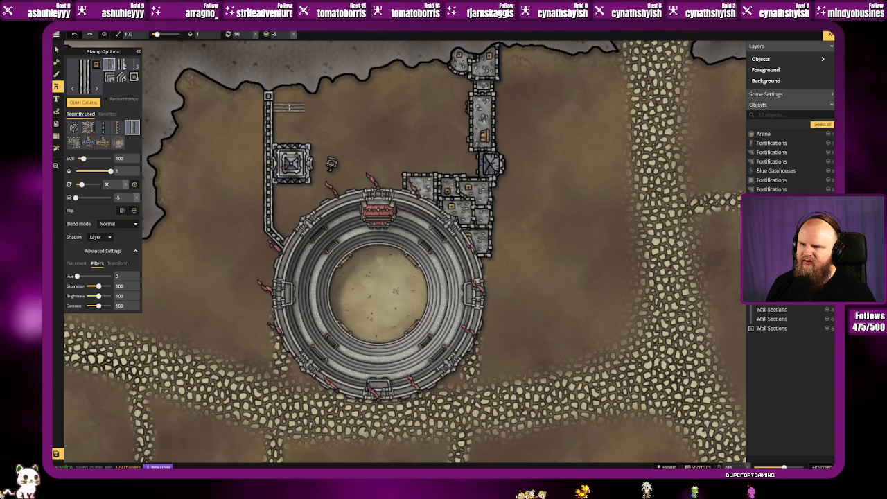
scroll(332, 114, "up", 4)
scroll(332, 114, "down", 1)
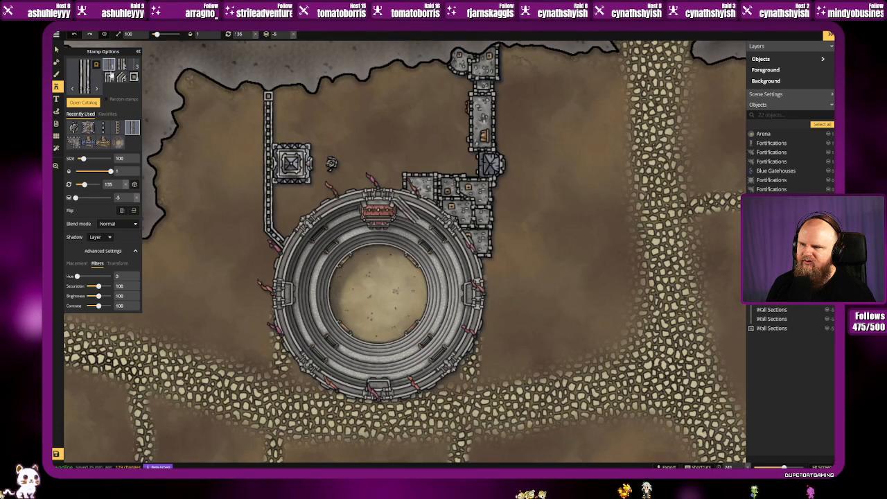
left_click(331, 107)
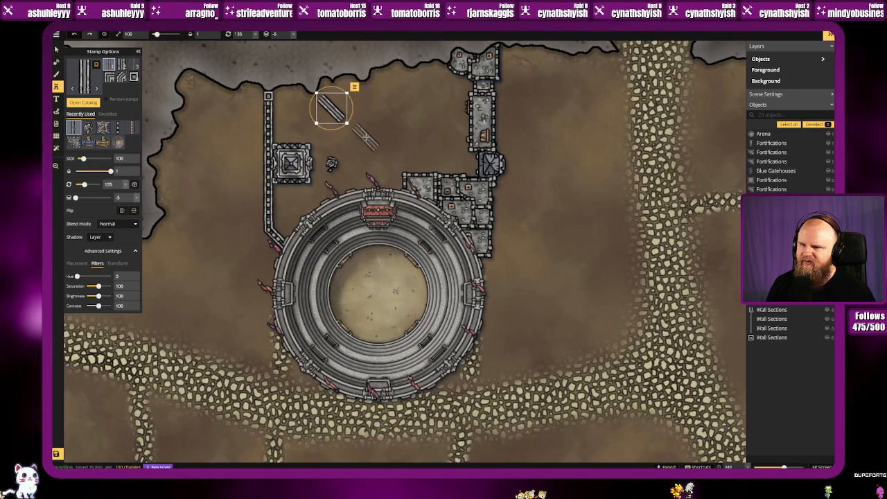
left_click(130, 78)
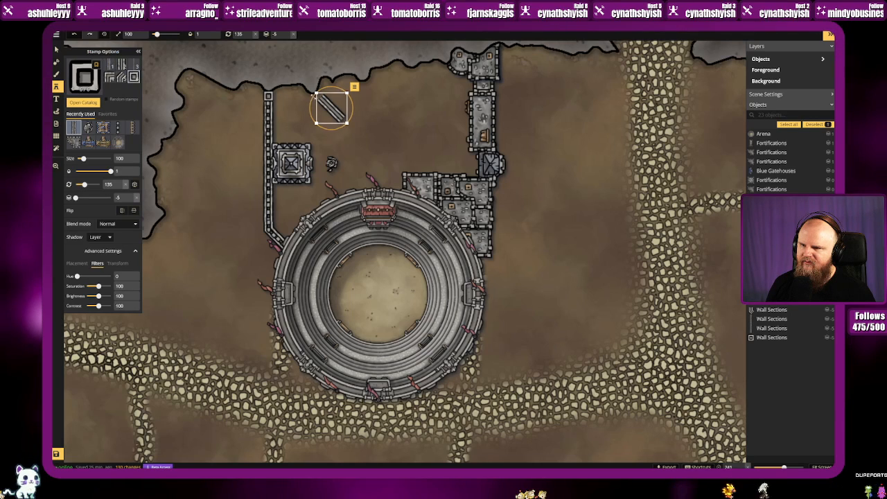
key("Escape")
left_click(317, 94)
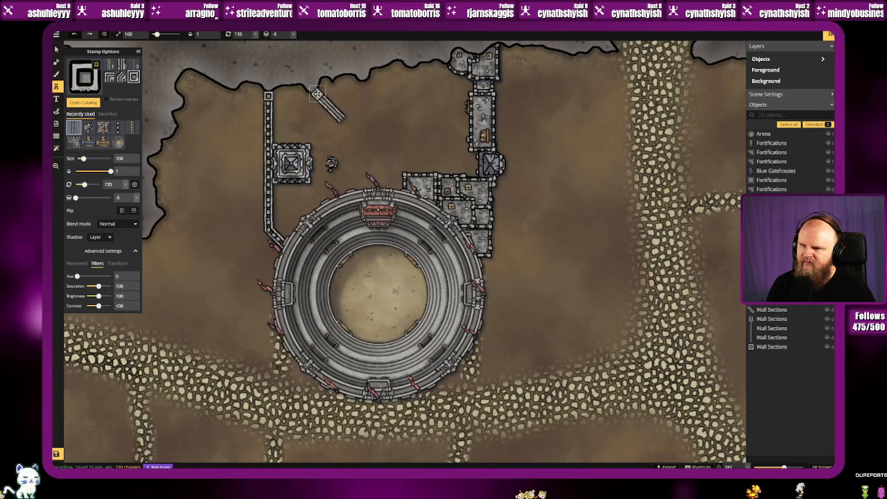
Step: Add a bent wall piece rotated to 135° at the diagonal wall's lower end, and move it aside to the east
left_click(121, 77)
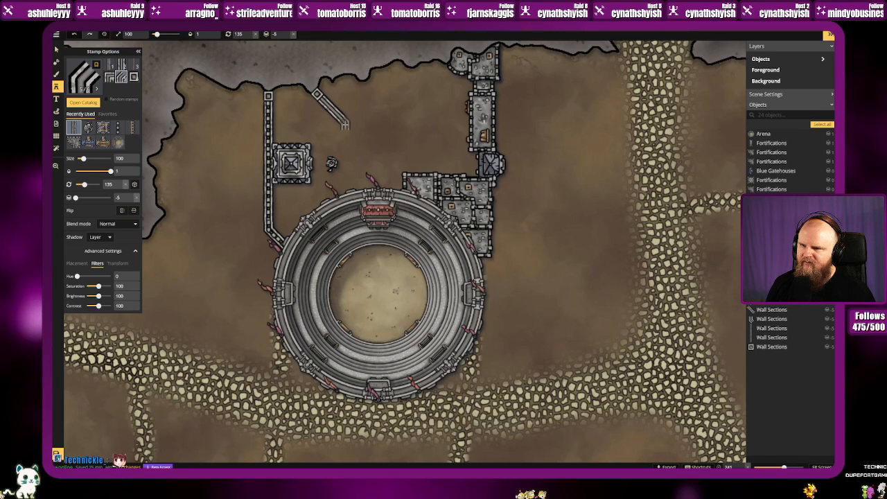
left_click(345, 124)
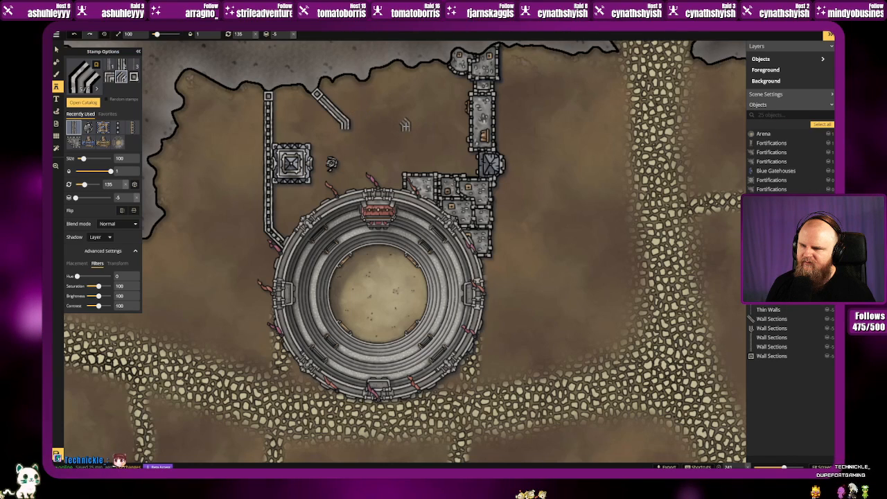
left_click(56, 49)
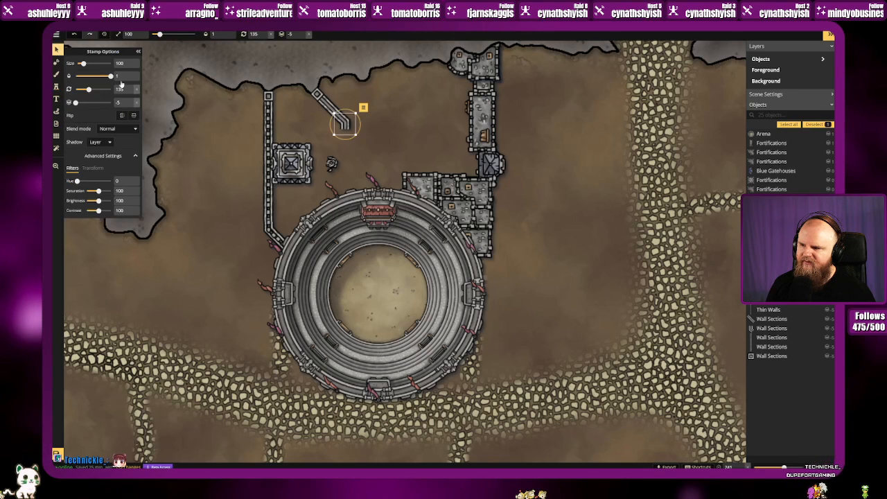
left_click_drag(339, 126, 407, 136)
left_click(375, 113)
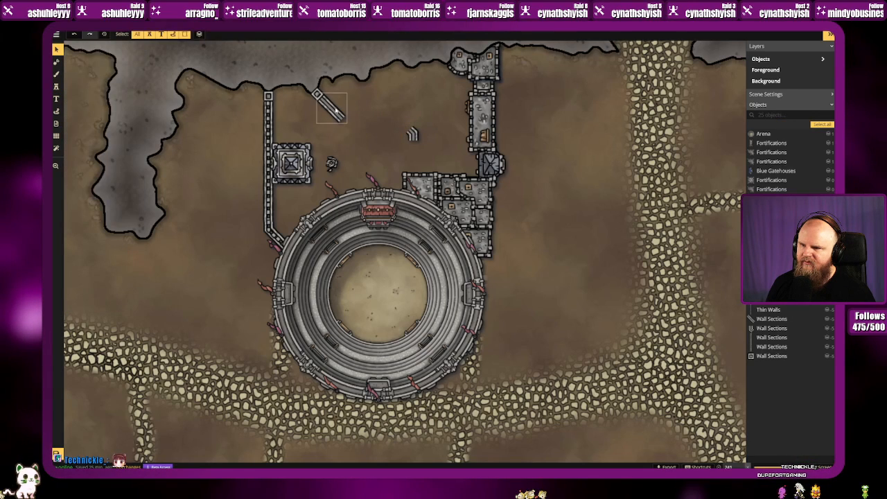
Step: Extend the diagonal wall with a short straight piece at 135° and move the bent piece onto its new lower end
left_click(57, 87)
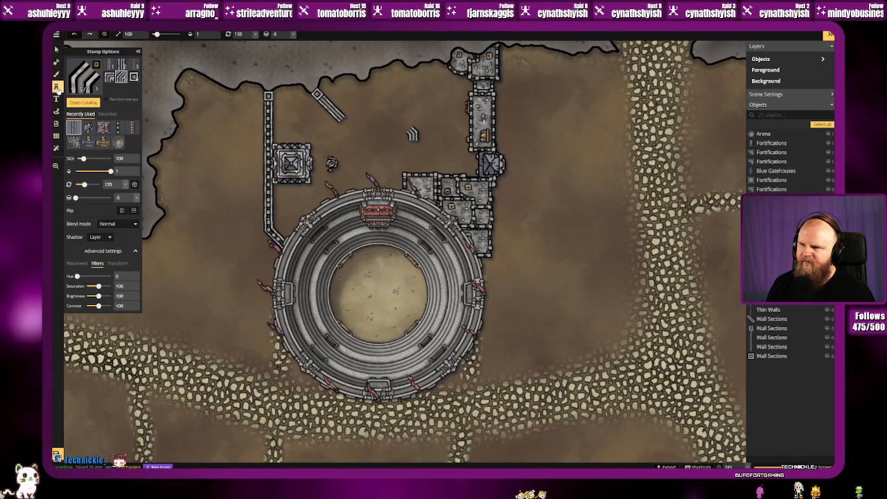
left_click(121, 67)
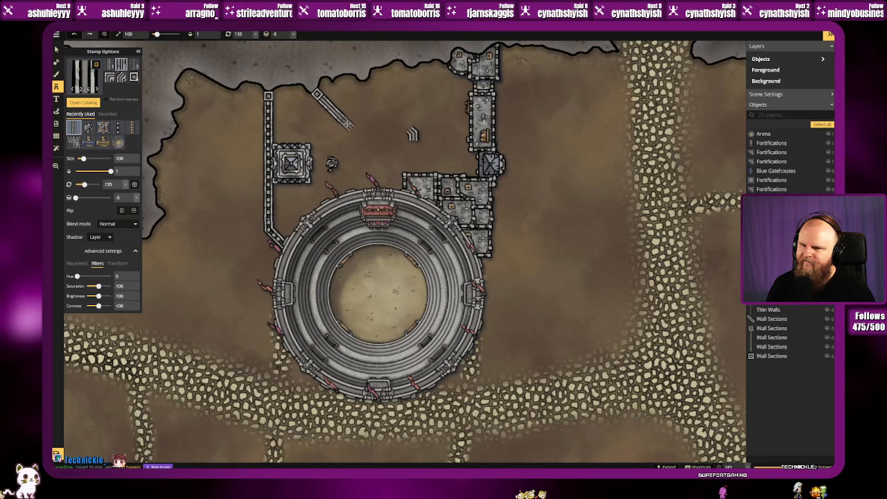
left_click(346, 122)
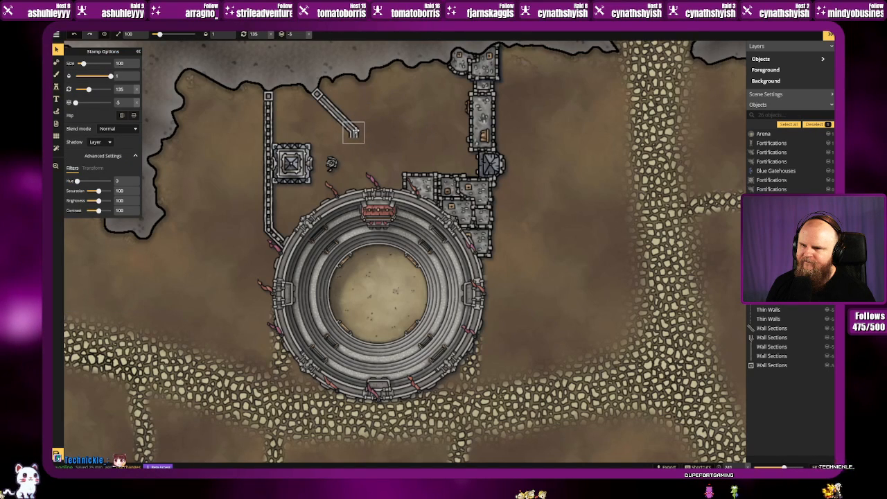
left_click(399, 126)
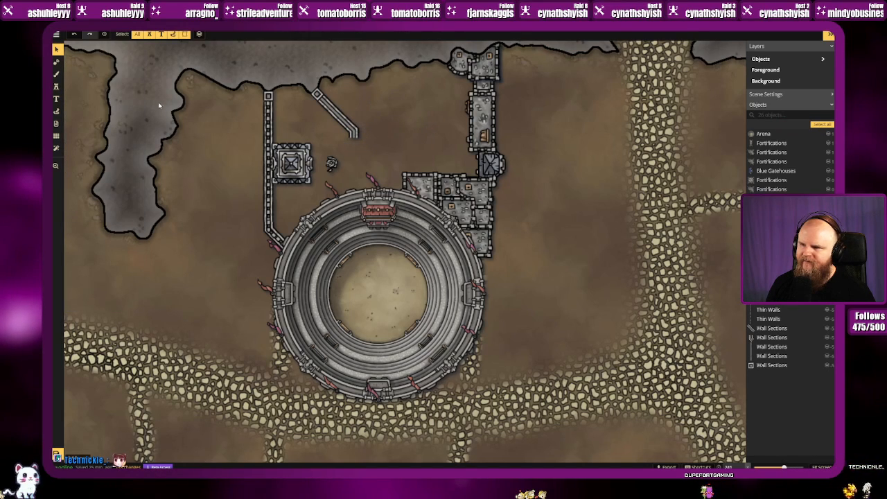
Step: Extend the new wall south from its bend with a short straight wall piece at 180°, and align it with the bend
left_click(56, 85)
left_click(133, 78)
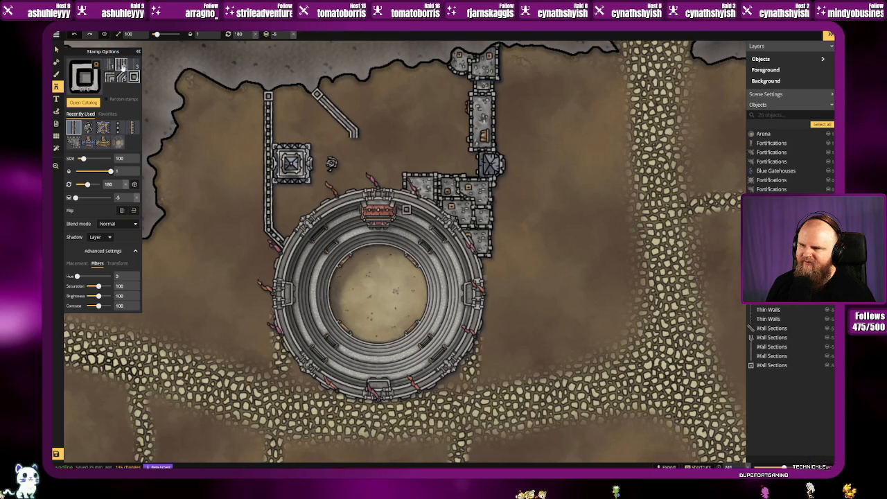
left_click(121, 65)
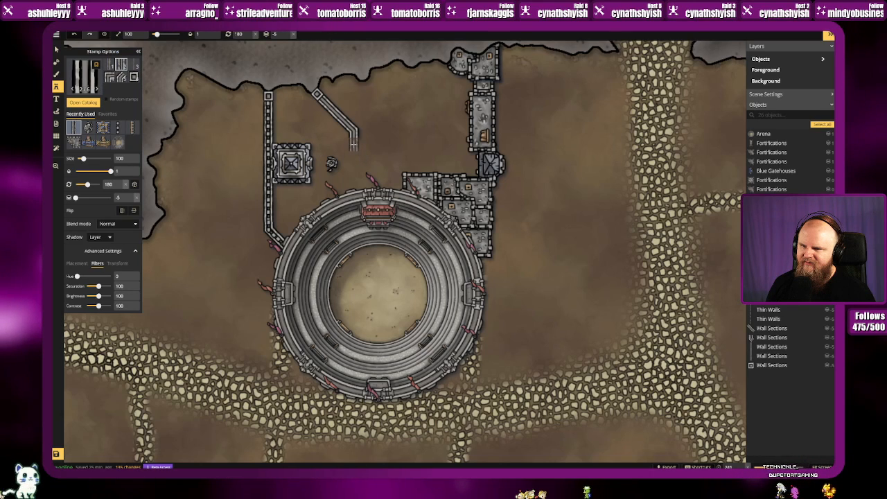
left_click(354, 143)
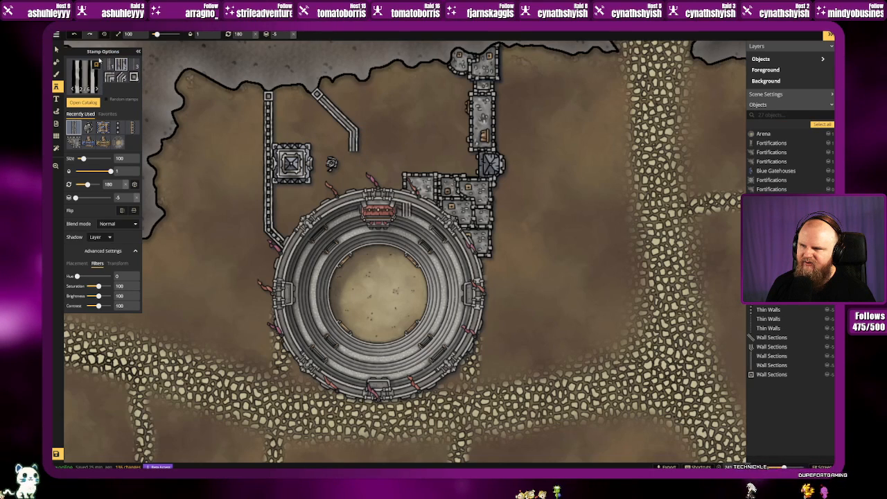
left_click(57, 50)
left_click_drag(354, 144, 355, 142)
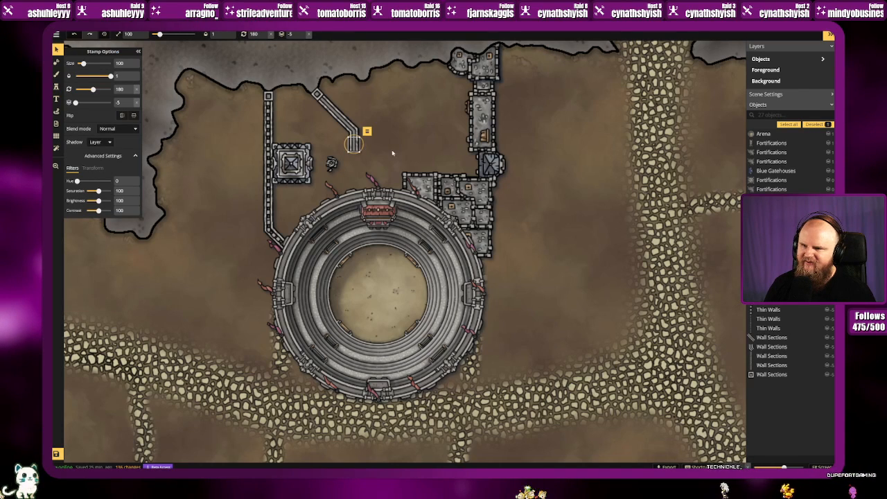
left_click(392, 153)
Step: Cap the wall's lower end with a square piece and place a second one directly south of it, leaving a gateway-sized gap
left_click(57, 86)
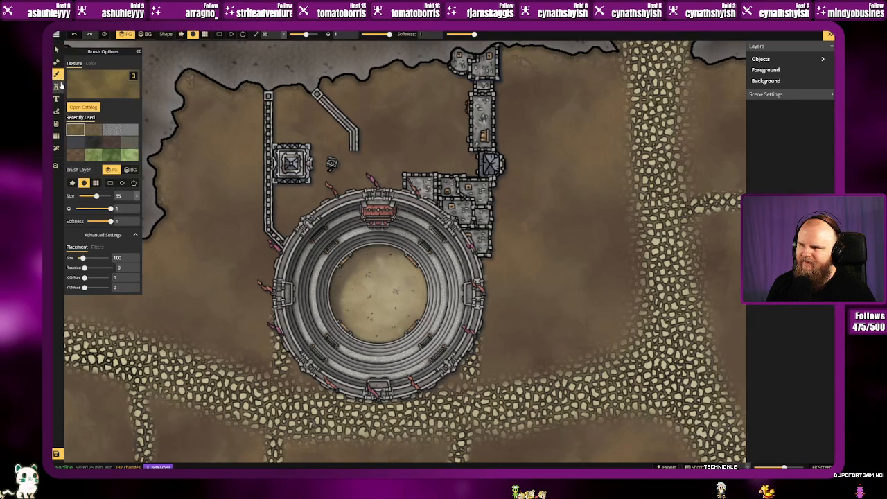
left_click(129, 79)
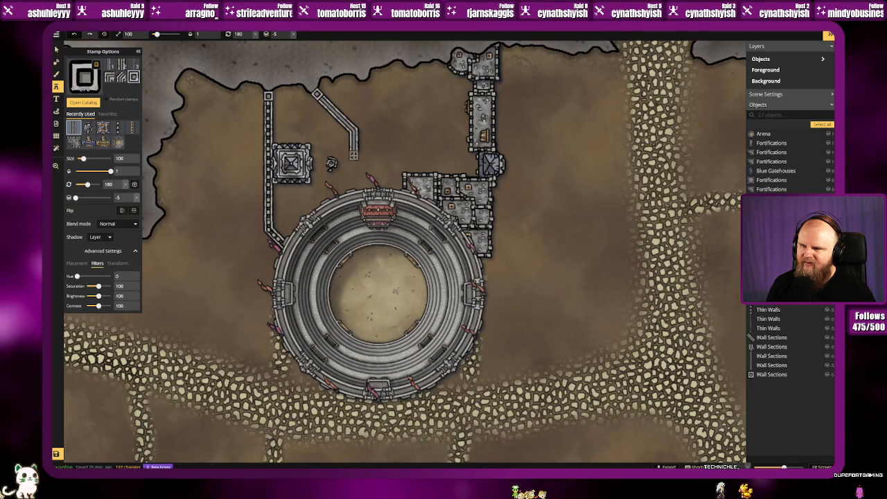
left_click(353, 153)
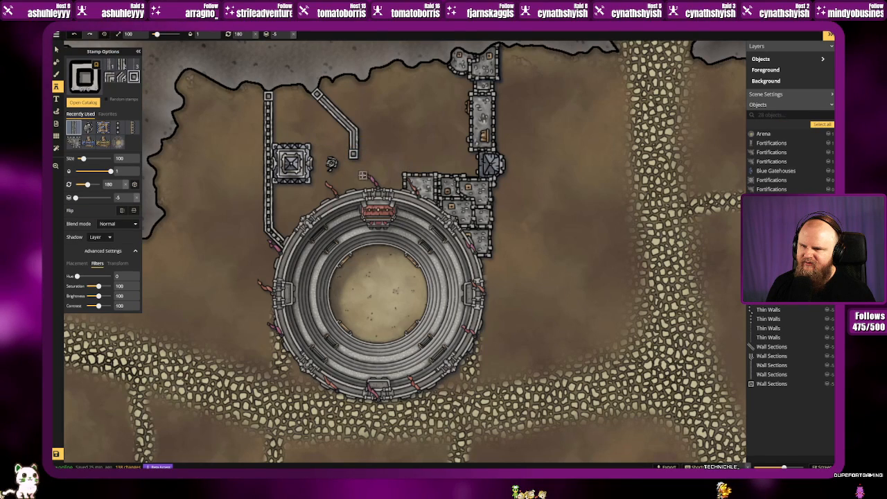
left_click(353, 171)
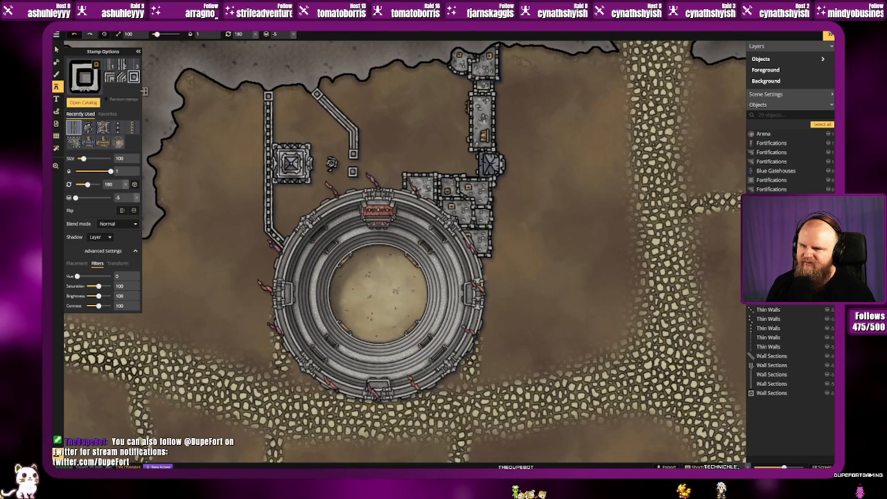
left_click(57, 52)
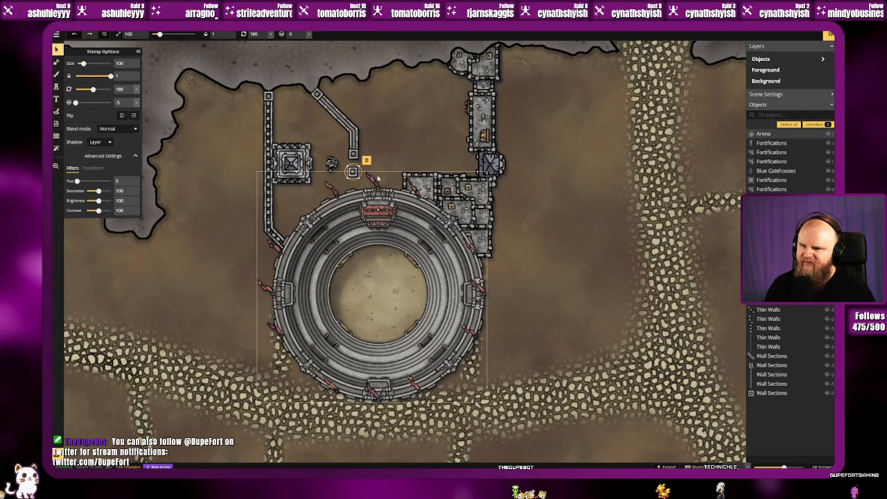
key("Down")
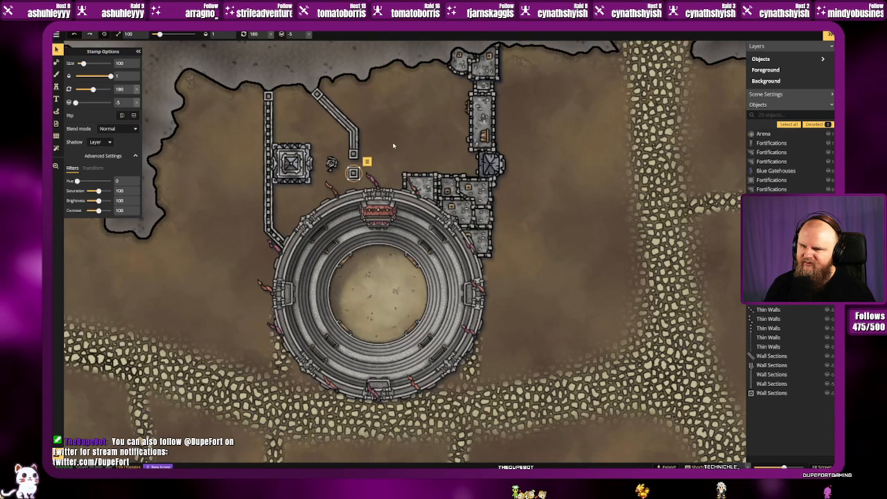
left_click(421, 146)
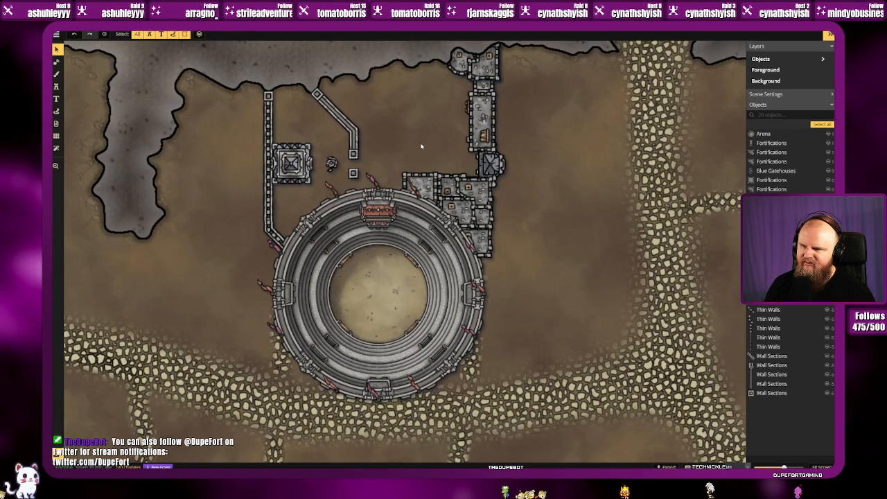
Step: Run a long straight wall piece at 180° from the lower square piece south to the arena's northern edge
left_click(57, 87)
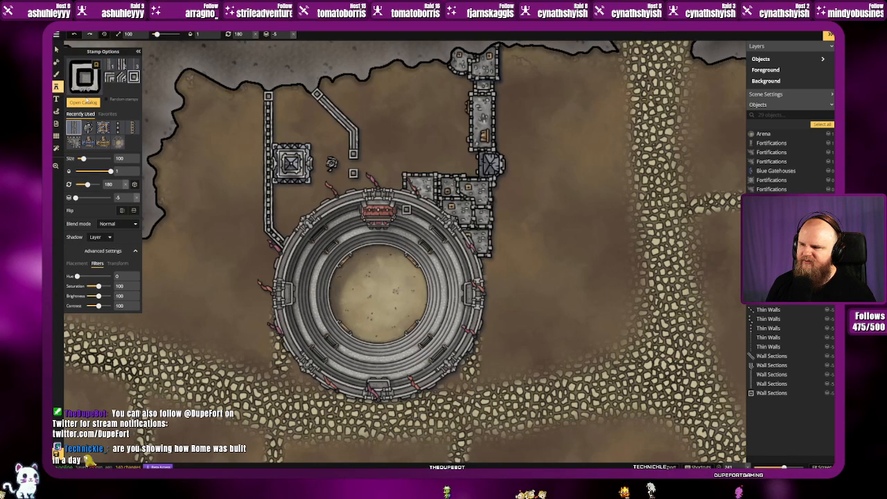
left_click(108, 80)
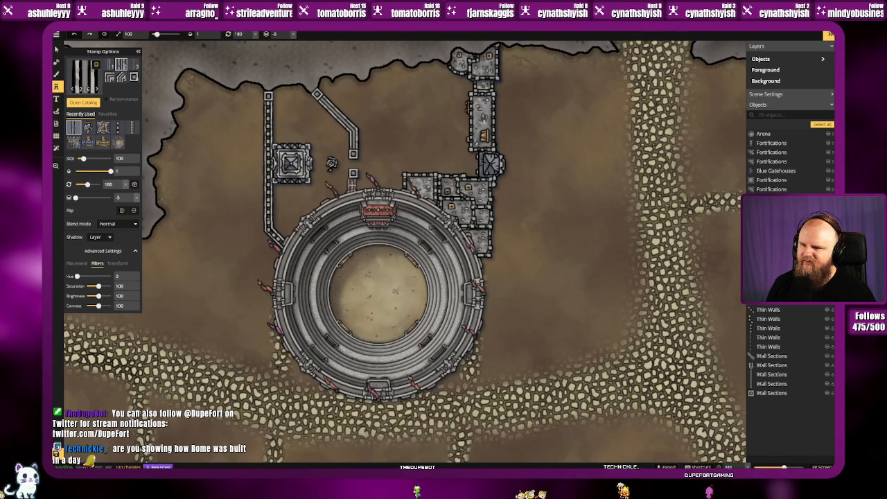
left_click(109, 65)
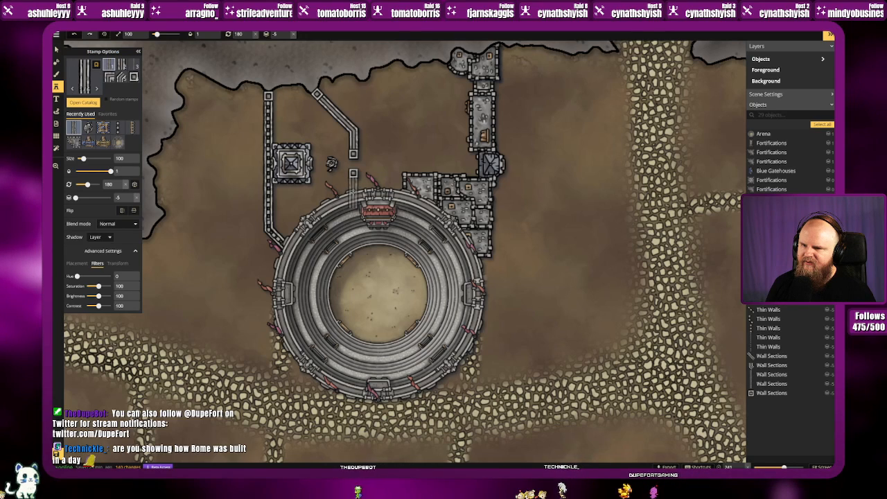
left_click(360, 181)
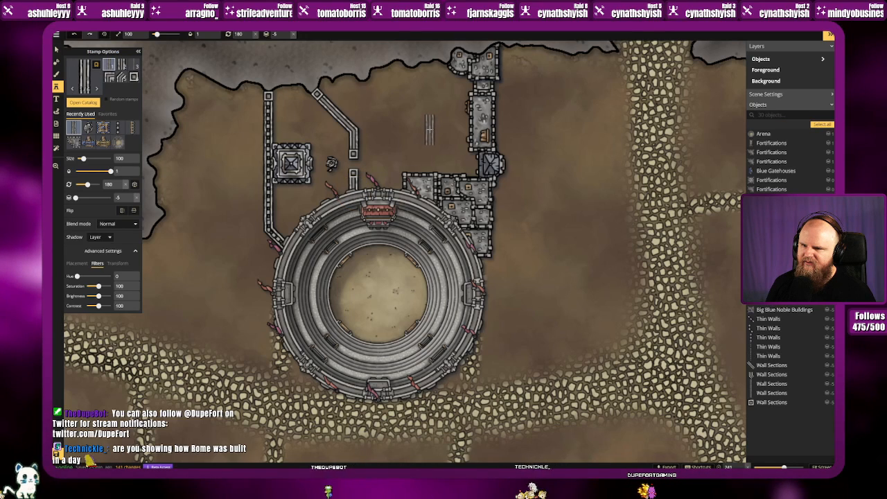
left_click(56, 49)
left_click(355, 173)
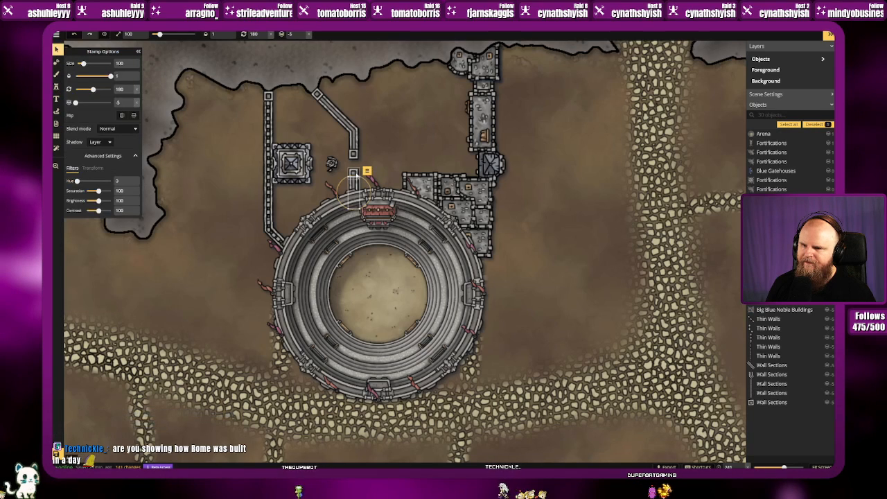
right_click(365, 168)
left_click(393, 202)
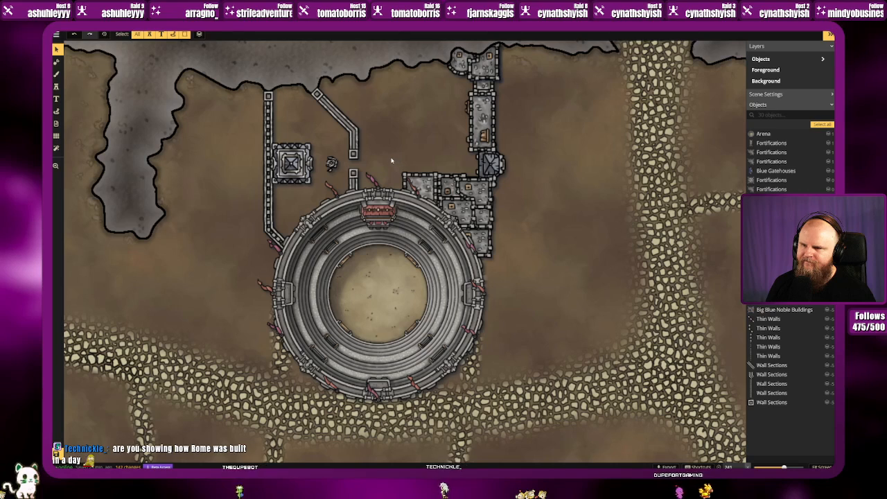
Step: Line the diagonal wall with two straight Thin Walls battlement pieces rotated to 315°
left_click(57, 87)
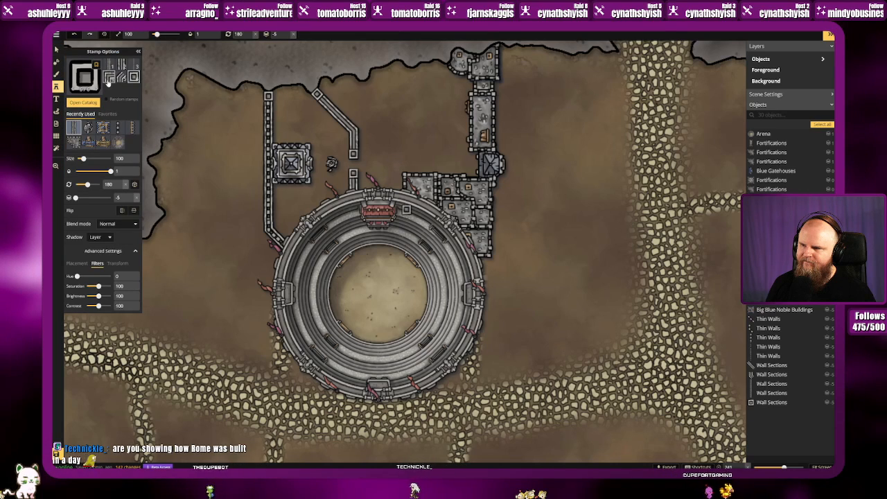
left_click(119, 129)
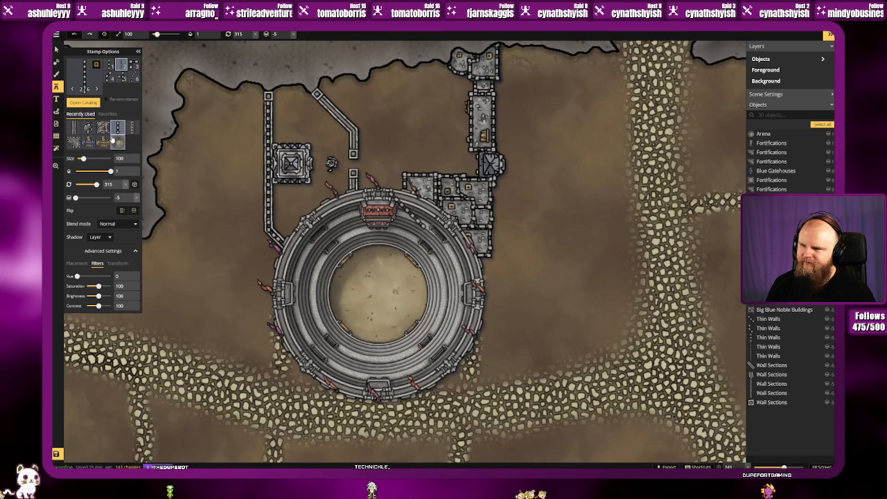
left_click(119, 78)
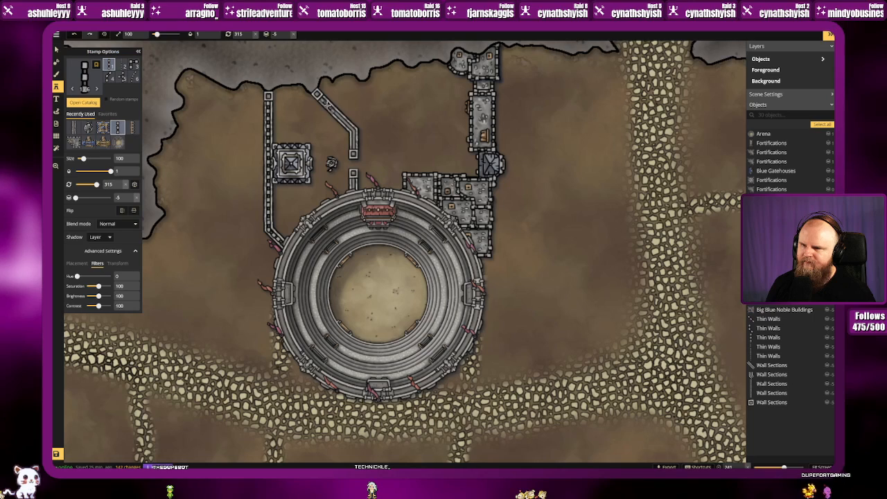
left_click(329, 104)
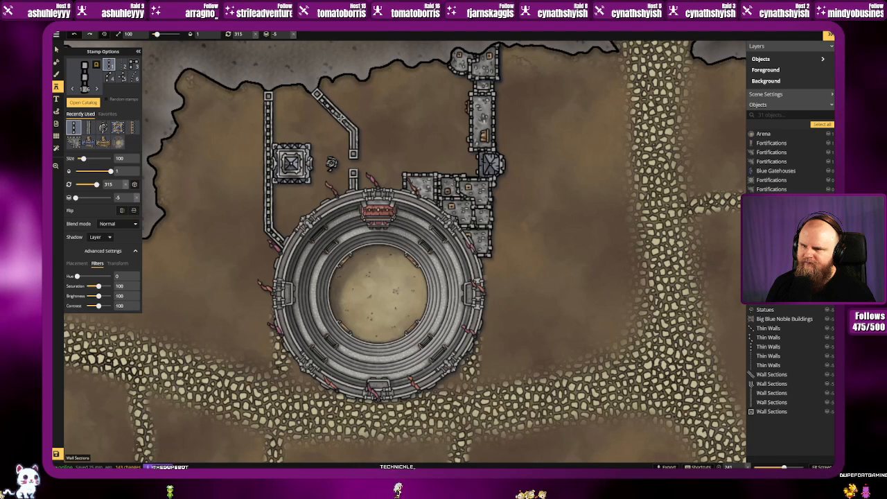
left_click(342, 119)
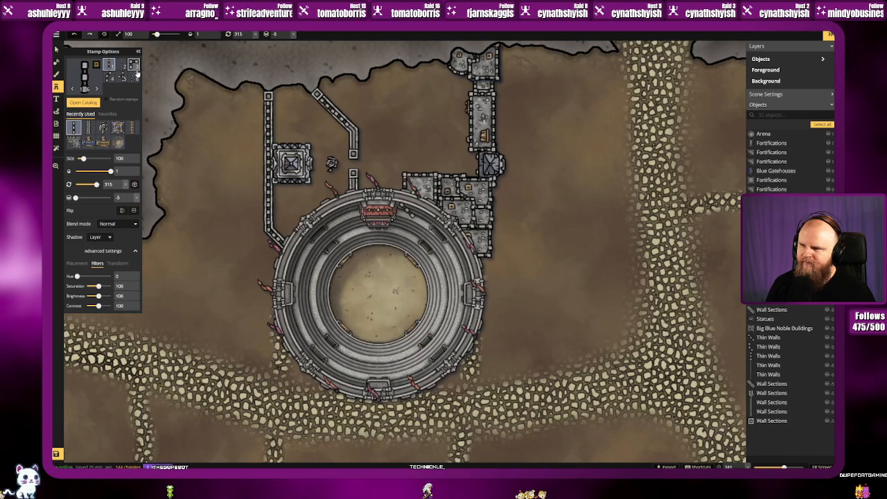
Step: Continue the battlements with a bent Thin Walls piece at 135° on the bend and straight ones at 180° on both vertical sections
left_click(117, 78)
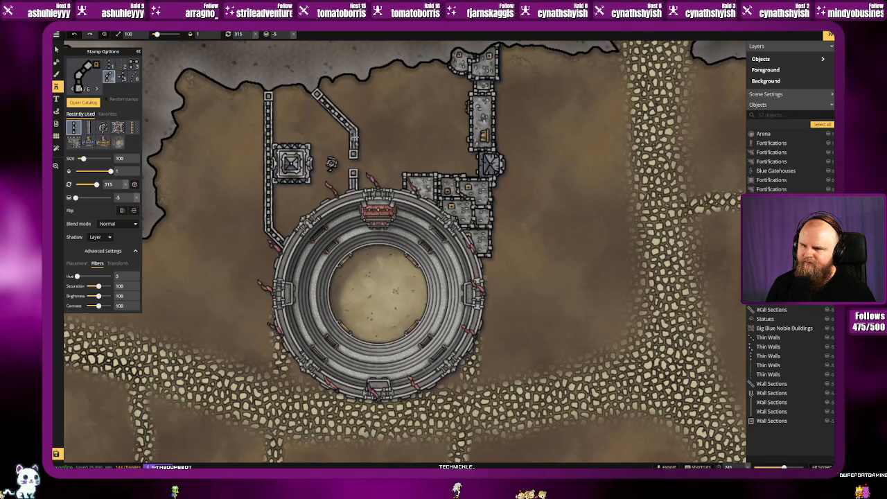
scroll(354, 137, "up", 3)
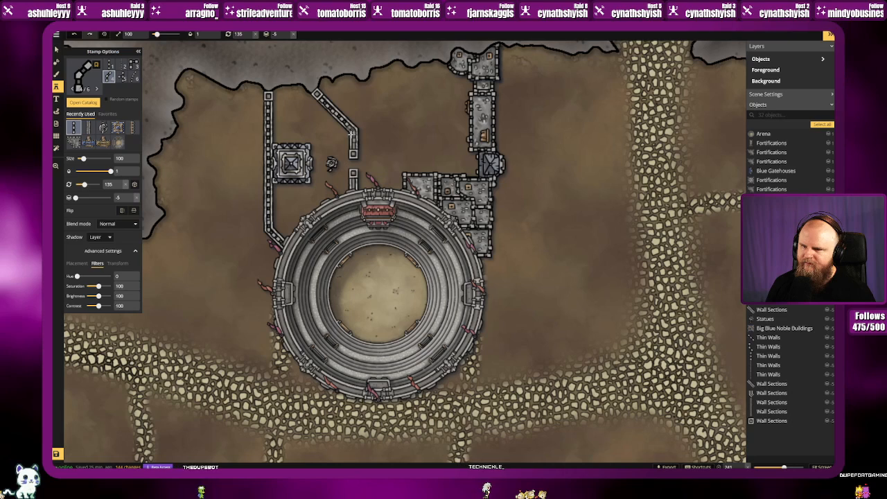
left_click(352, 132)
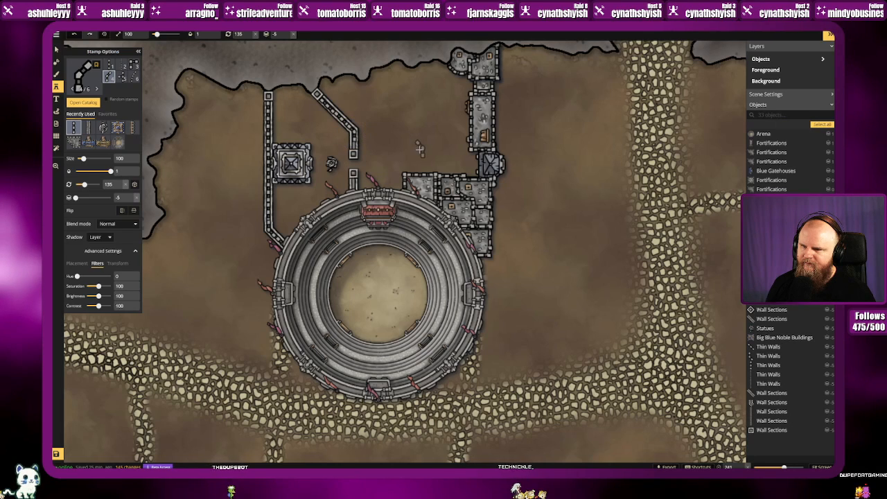
left_click(111, 66)
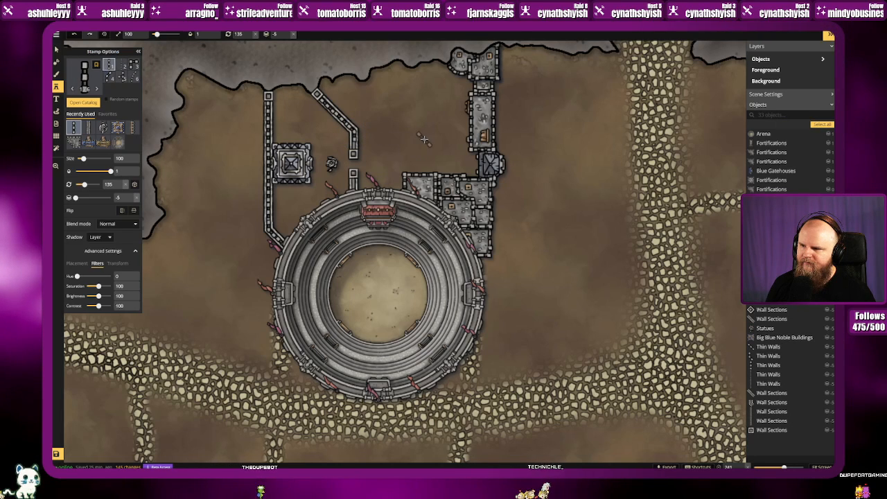
scroll(354, 154, "up", 1)
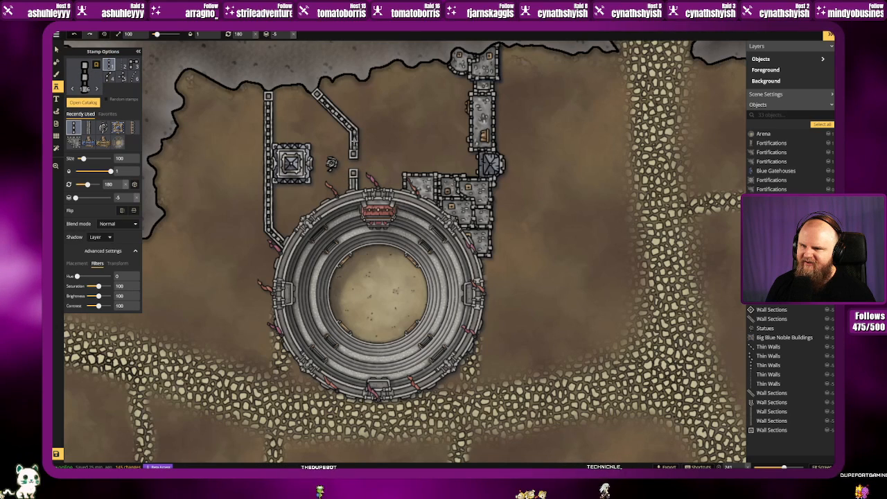
left_click(354, 144)
key("Escape")
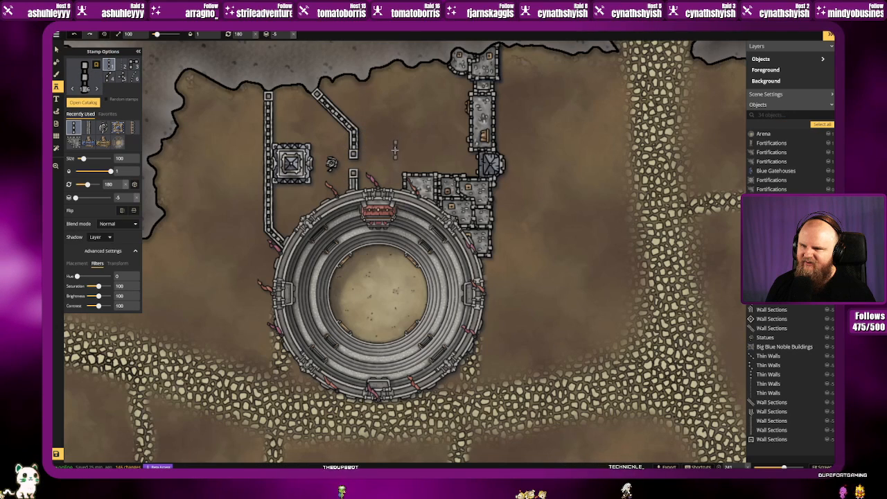
left_click(353, 174)
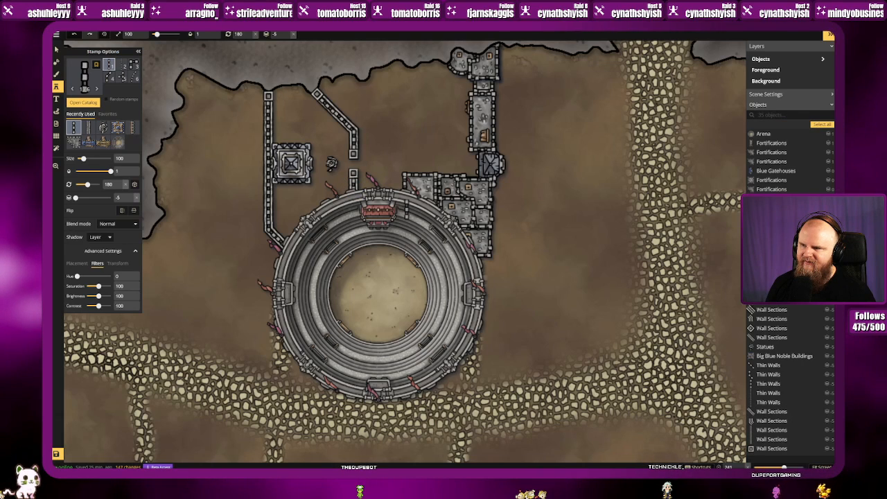
left_click(56, 50)
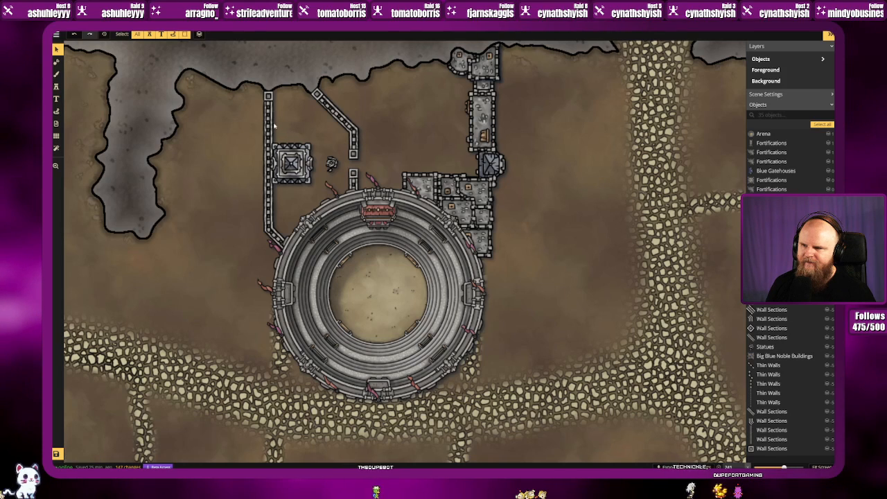
Step: Place the second variant of the blue fountain stamp, rotated 90° at size 100, against the grey building's north edge
left_click(57, 87)
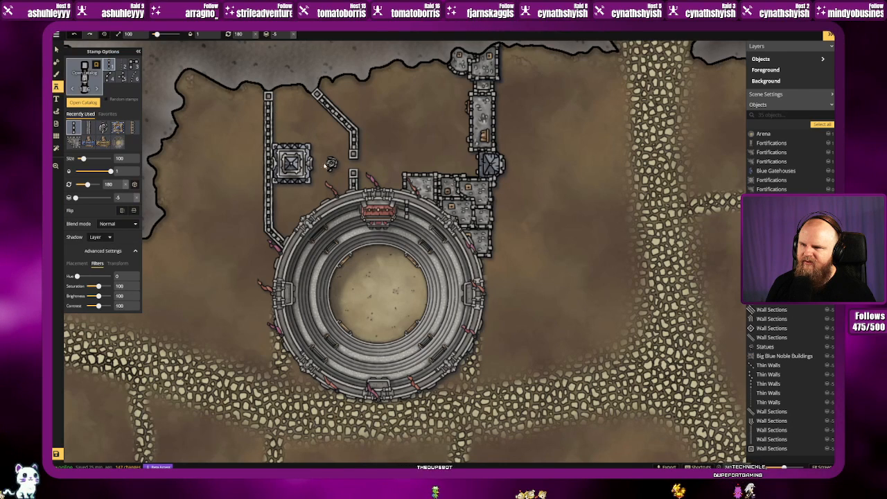
left_click(83, 102)
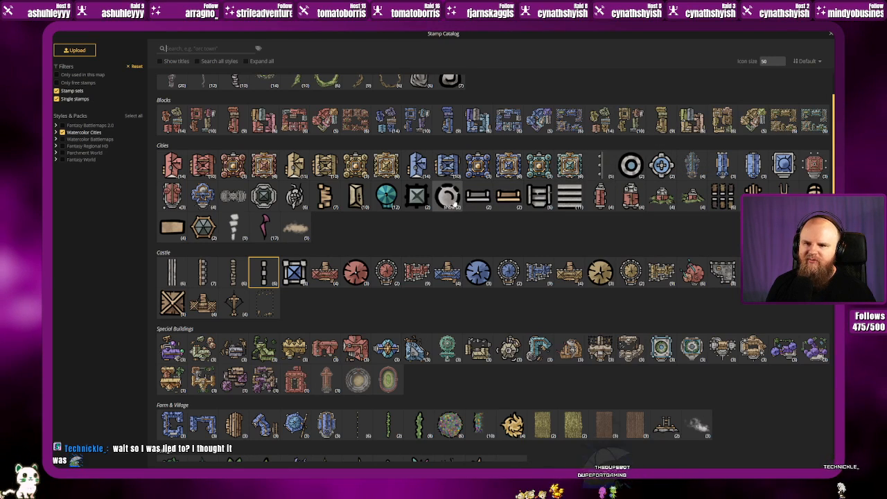
left_click(660, 164)
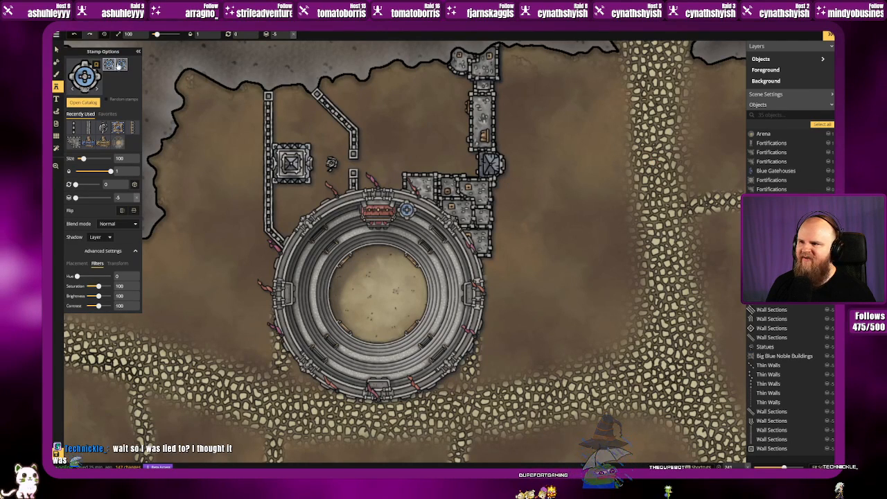
left_click(121, 64)
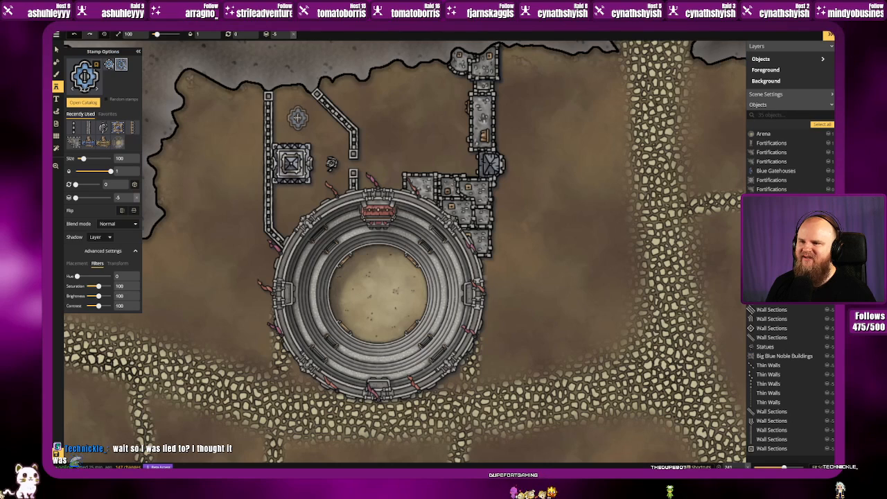
scroll(294, 118, "up", 2)
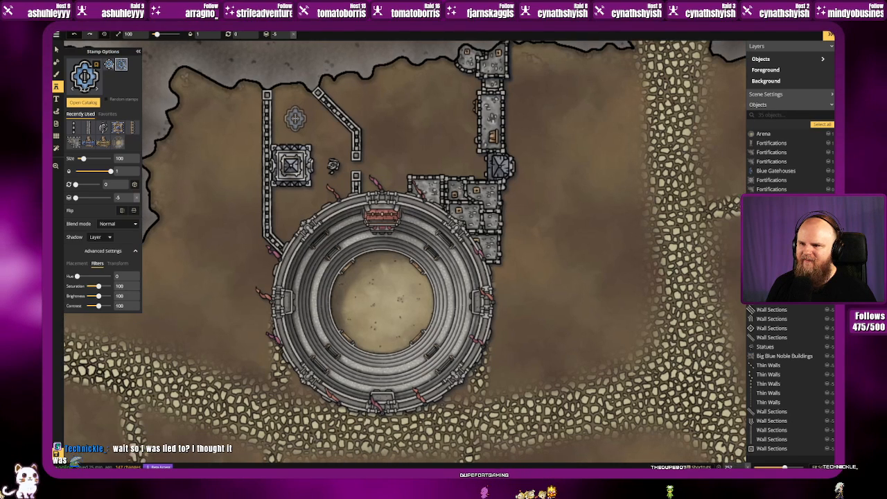
scroll(291, 124, "up", 3)
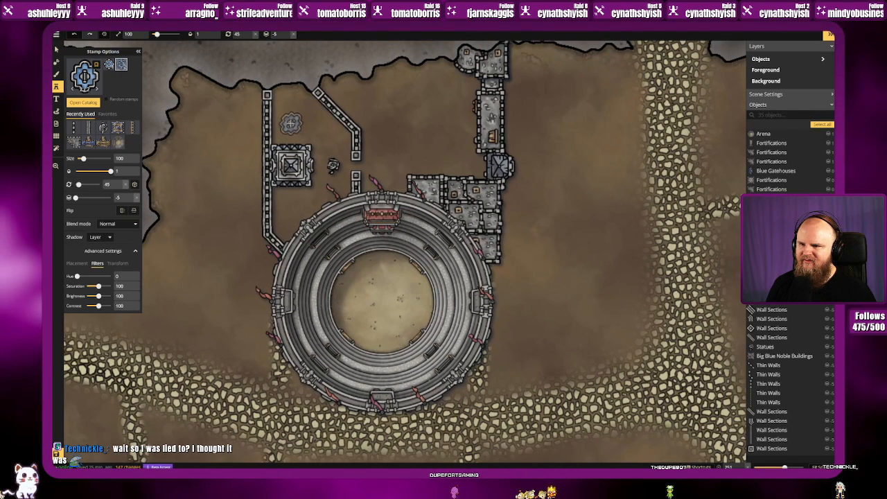
scroll(291, 123, "up", 2)
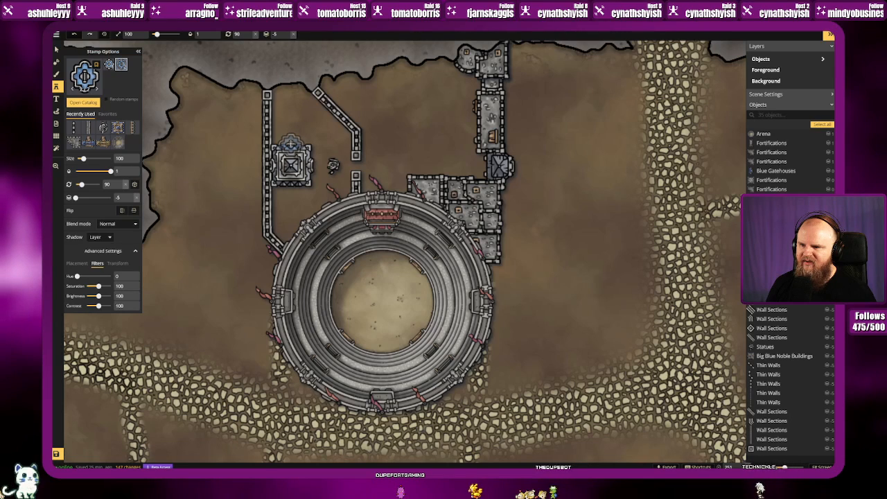
left_click(291, 144)
key("Escape")
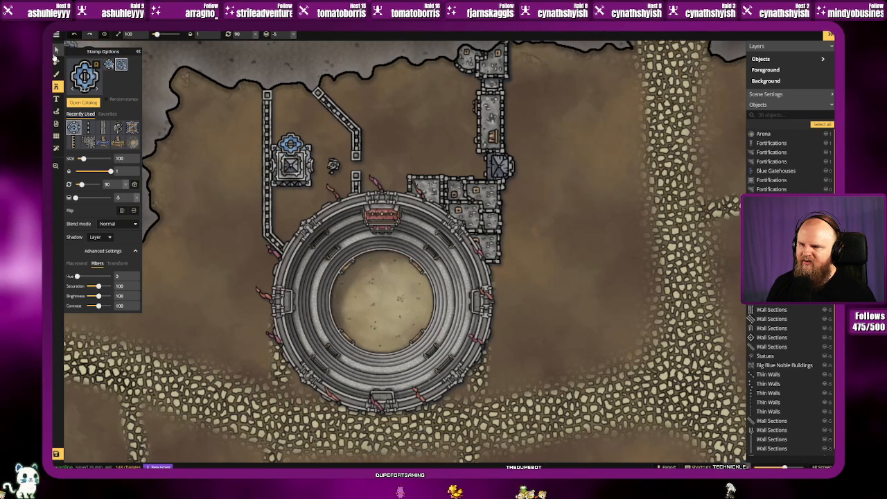
Step: Move the grey building up a layer so it overlaps the blue fountain
left_click(312, 126)
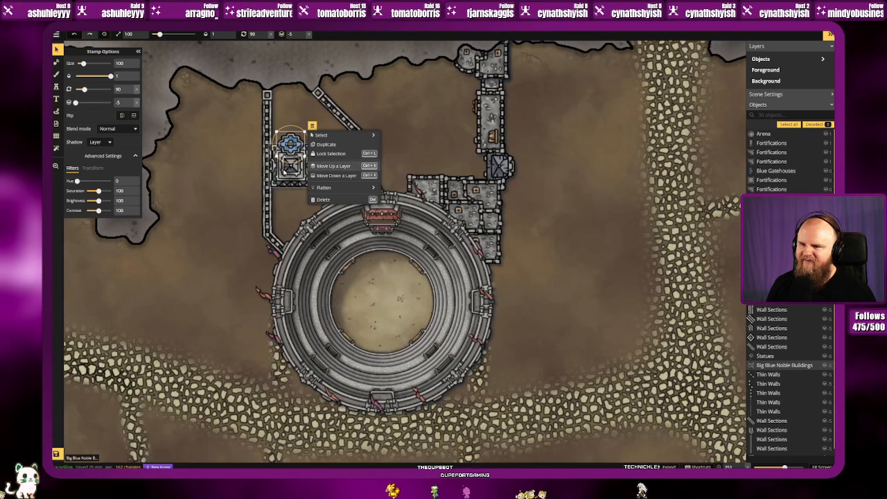
left_click(342, 176)
left_click(323, 138)
left_click(351, 178)
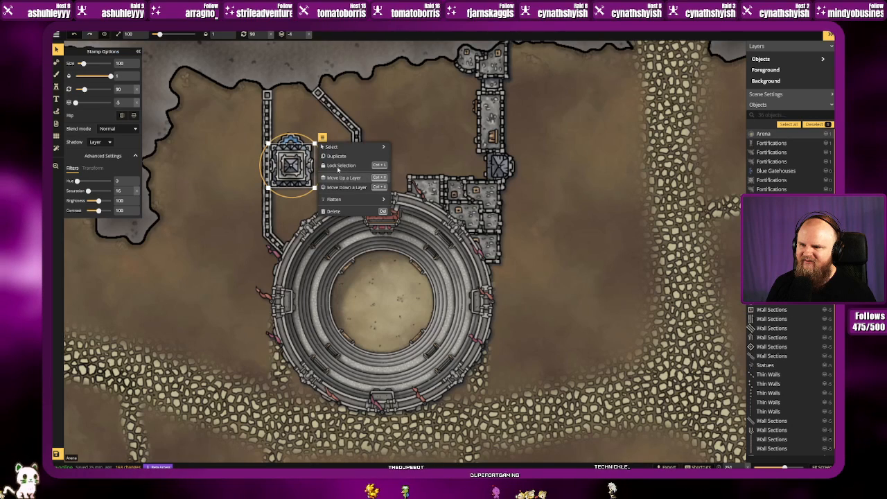
left_click(193, 147)
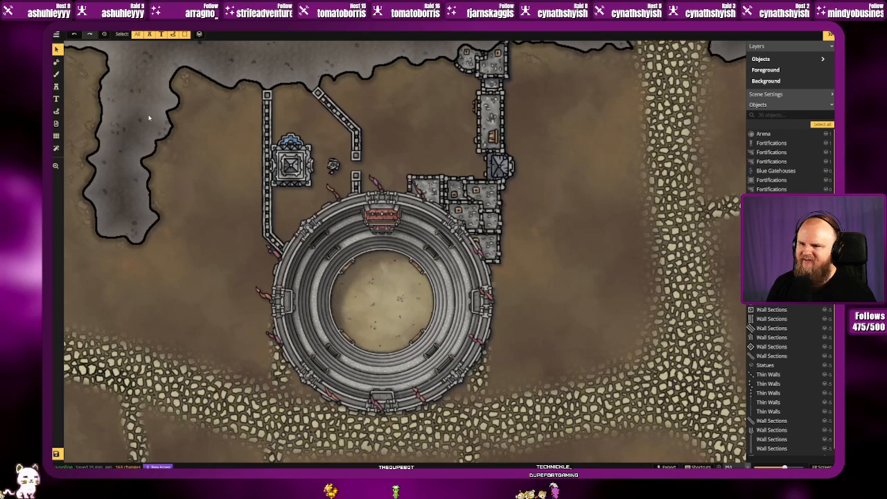
left_click(56, 87)
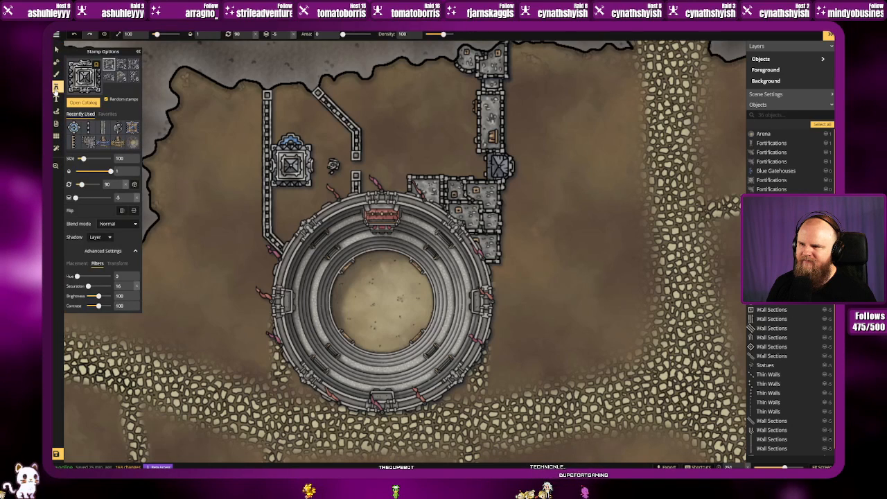
left_click(57, 86)
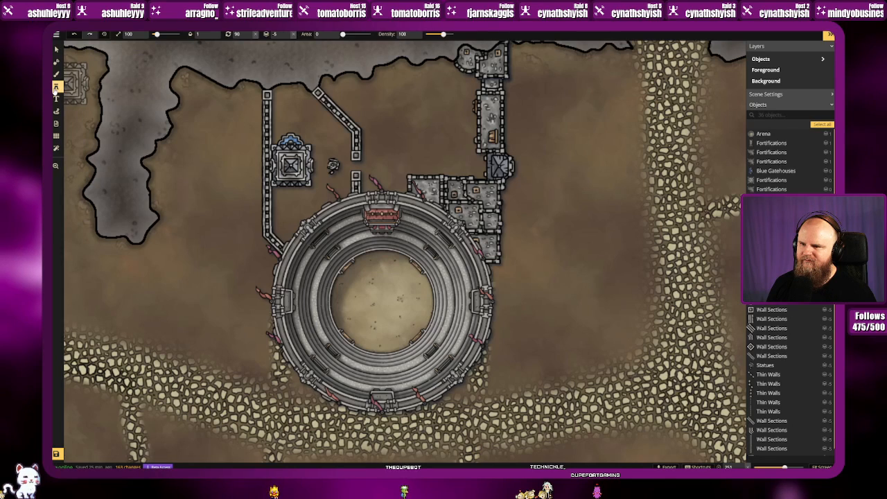
left_click(56, 87)
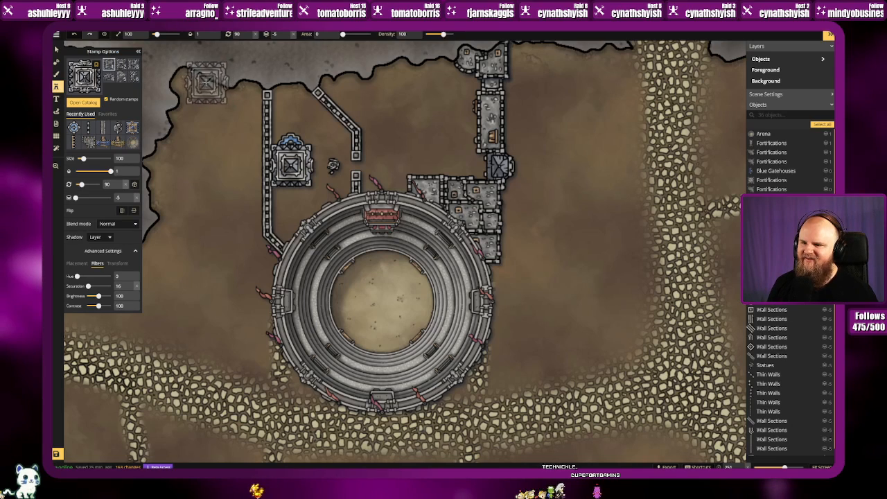
Step: Try desaturating the arena with a saturation of 16
key("v")
left_click(348, 267)
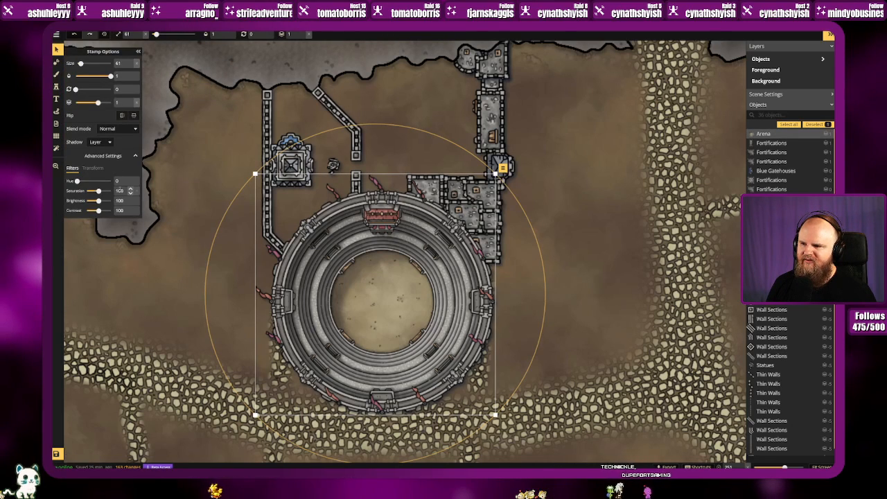
left_click(121, 190)
type("16")
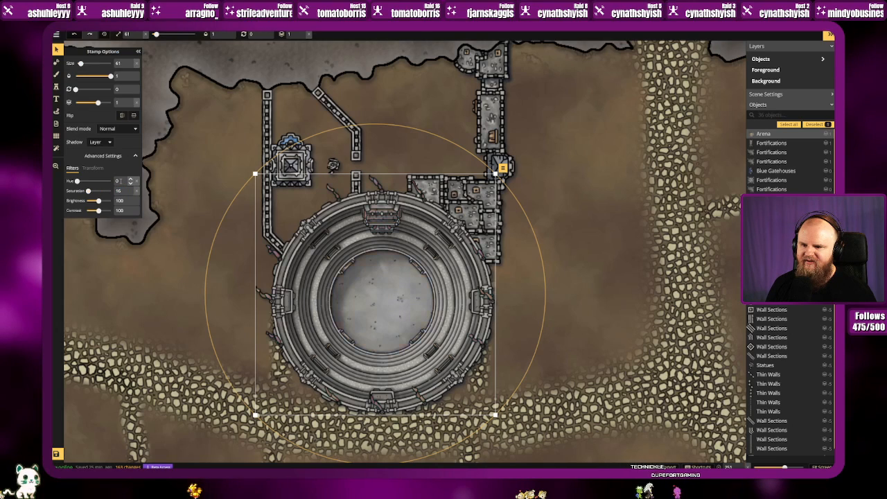
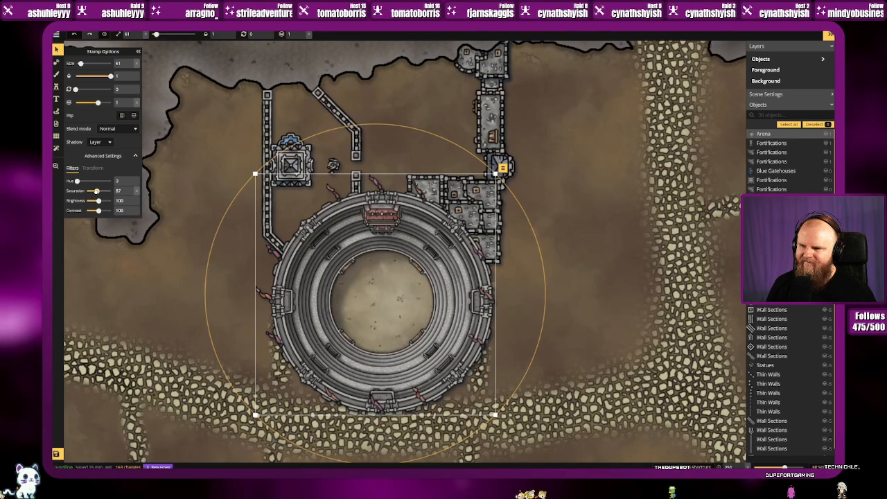
left_click(202, 309)
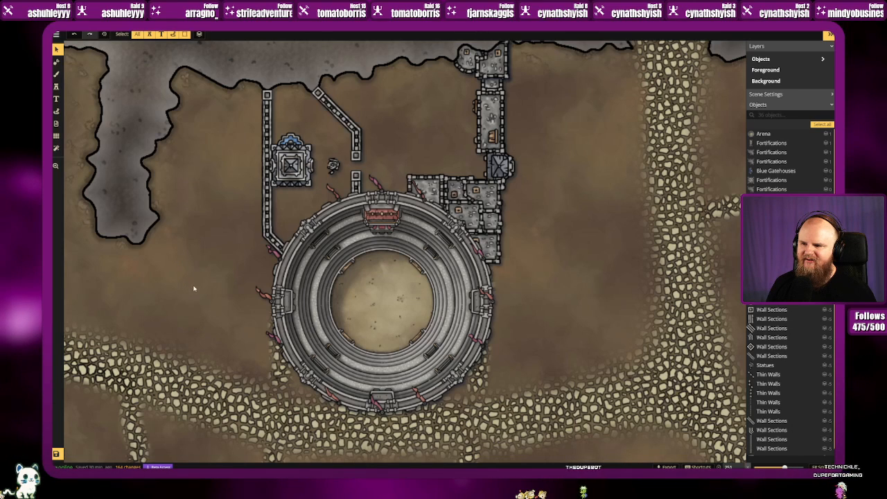
Step: Choose the Fighters Guild stamp from the Special Buildings and set its size to 100
left_click_drag(204, 299, 190, 311)
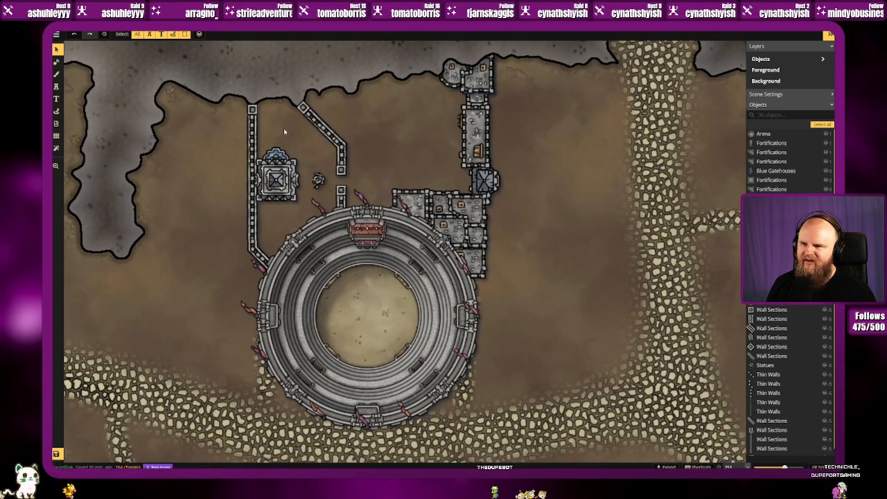
left_click(57, 86)
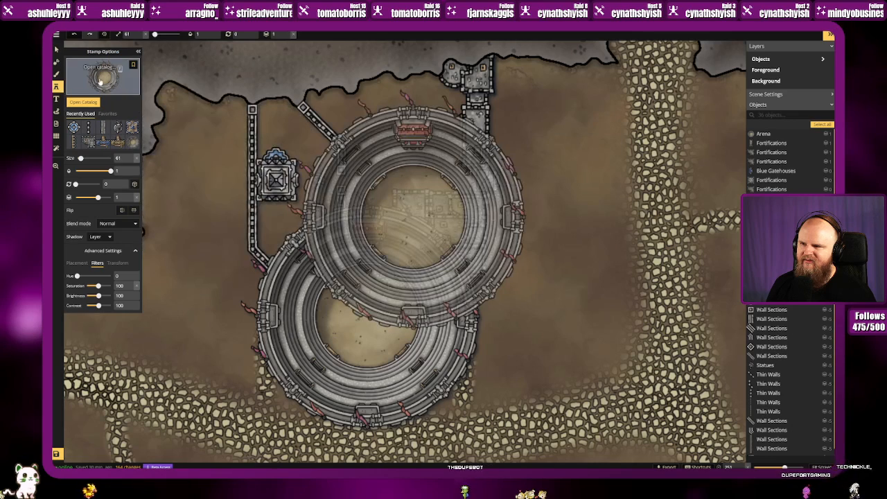
left_click(104, 78)
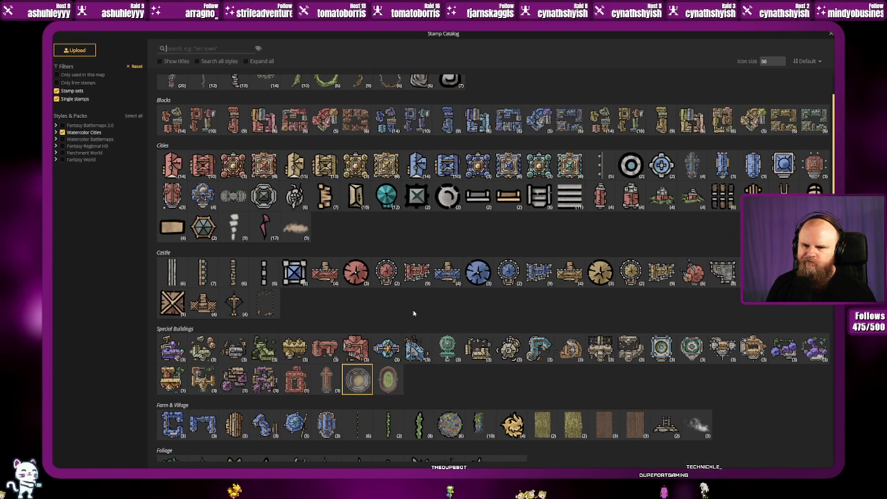
scroll(412, 309, "down", 1)
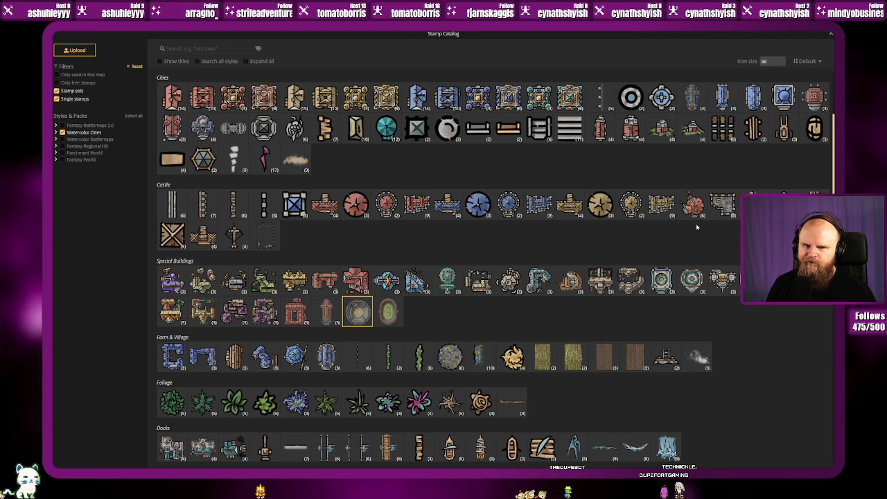
scroll(633, 236, "down", 3)
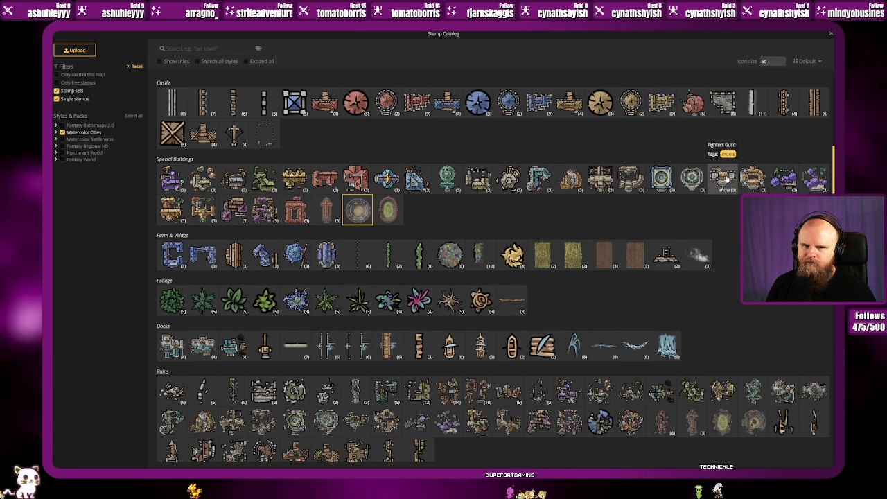
left_click(725, 179)
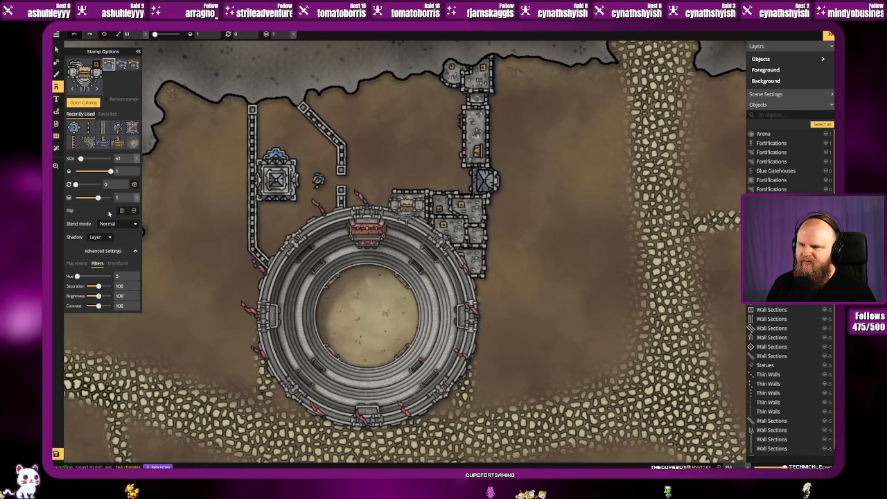
type("100")
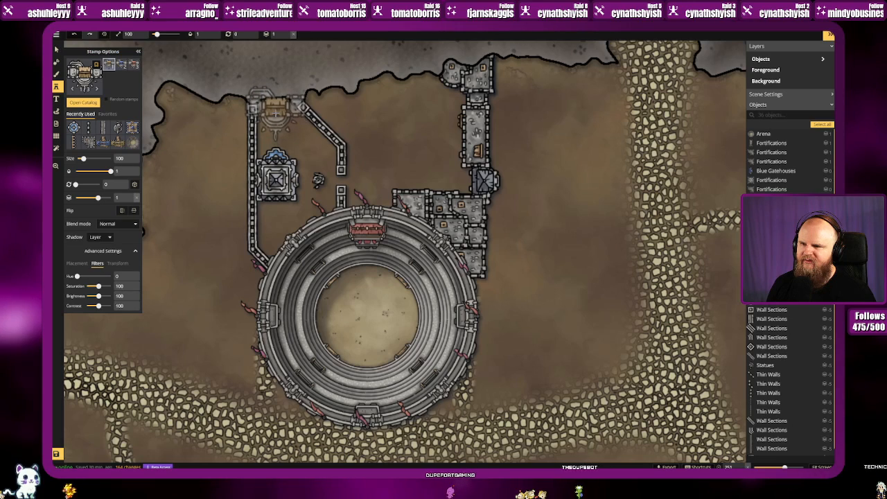
Step: Rotate the Fighters Guild to 90° and place it against the west side of the vertical fortification north of the gatehouse
scroll(278, 240, "down", 6)
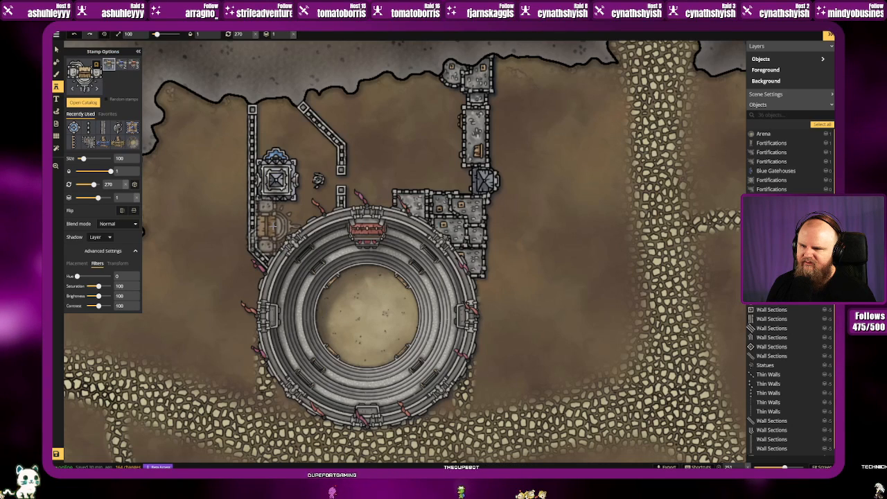
scroll(280, 199, "up", 8)
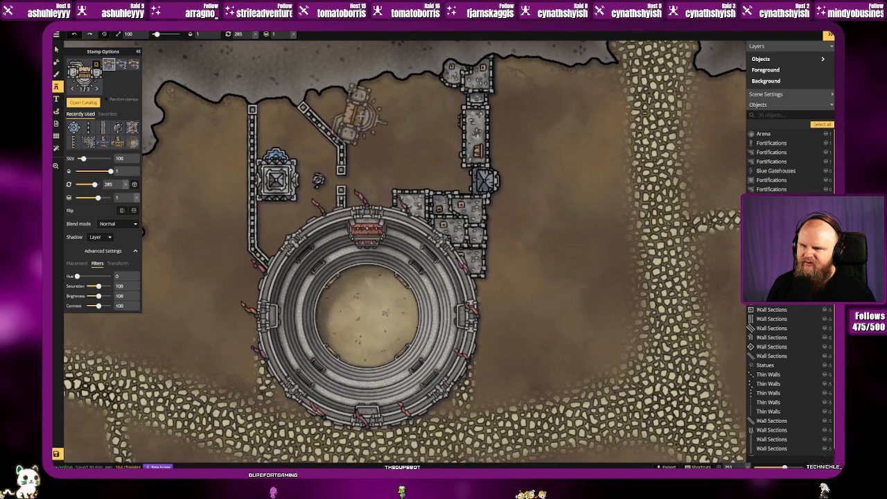
scroll(386, 132, "down", 4)
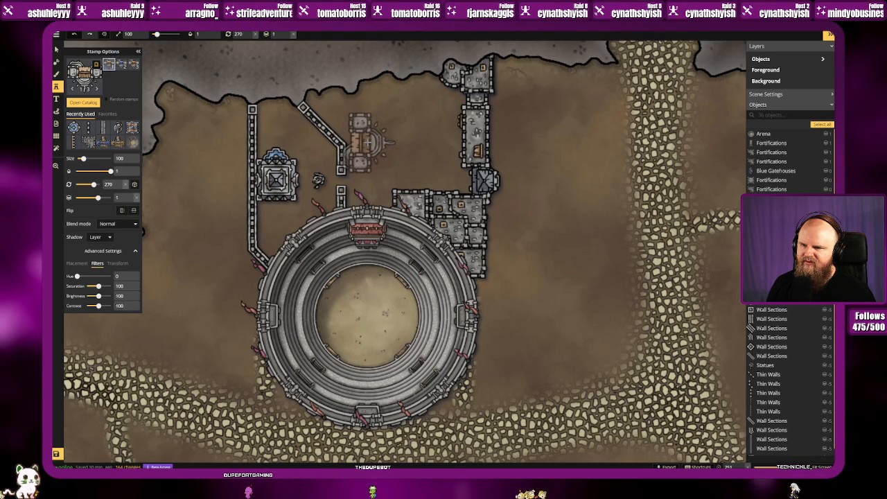
scroll(376, 146, "down", 10)
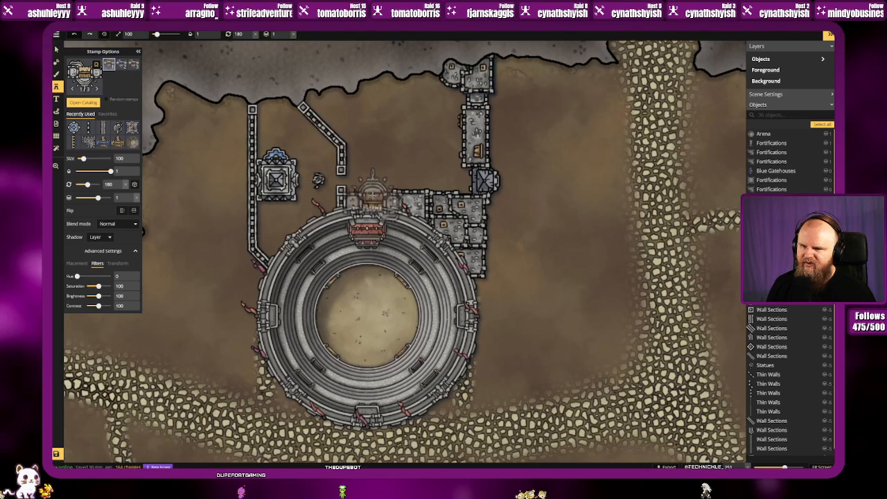
scroll(416, 136, "up", 3)
scroll(409, 139, "down", 9)
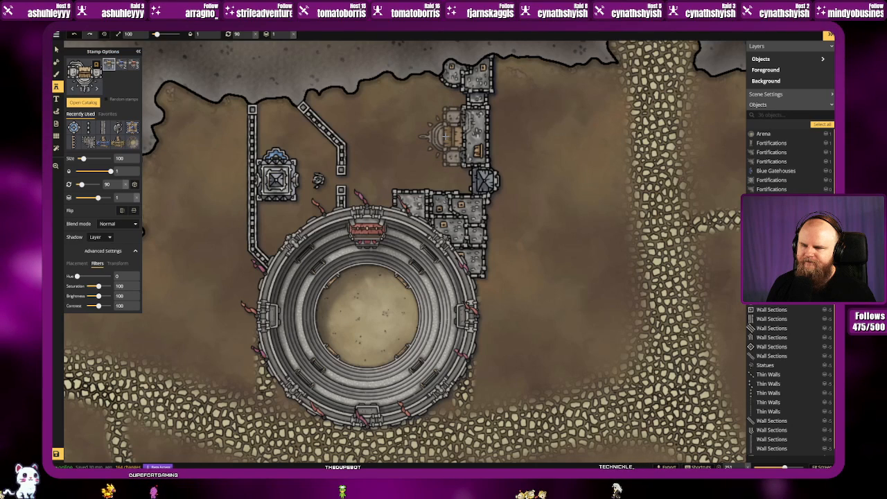
left_click(445, 136)
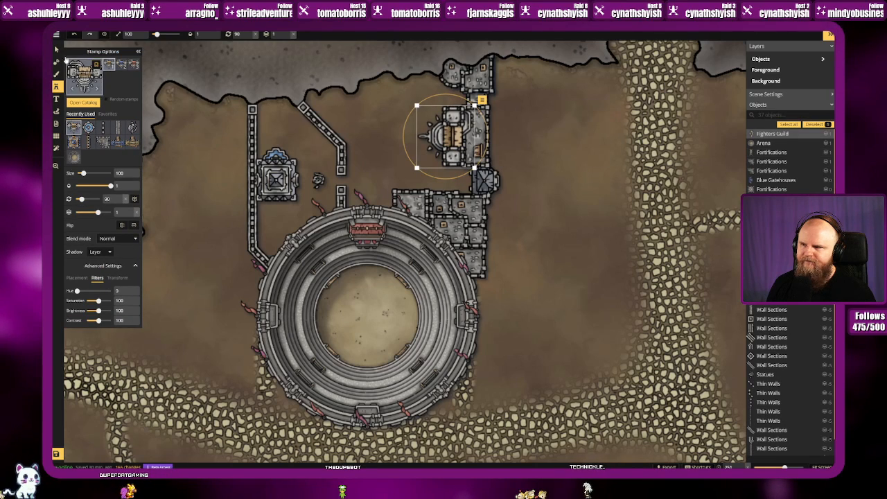
Step: Move the Fighters Guild down a layer so the fortification overlaps its edge
key("Escape")
right_click(458, 143)
left_click(505, 151)
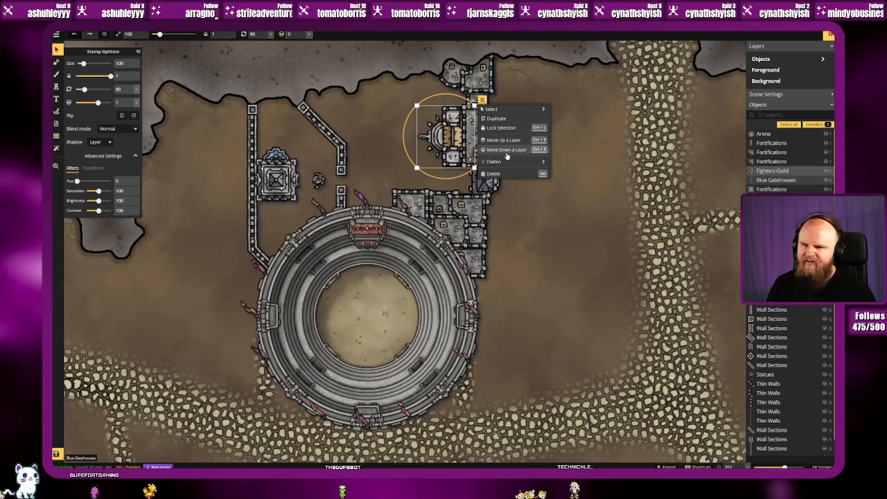
left_click(600, 143)
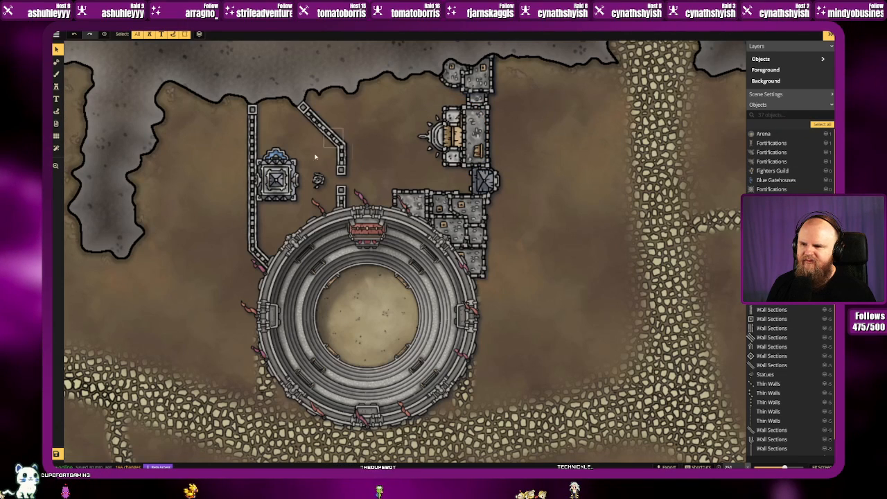
Step: Browse the Watercolor Cities stamp catalog and choose the Desert Frame stamp from Frames & Labels
left_click(56, 90)
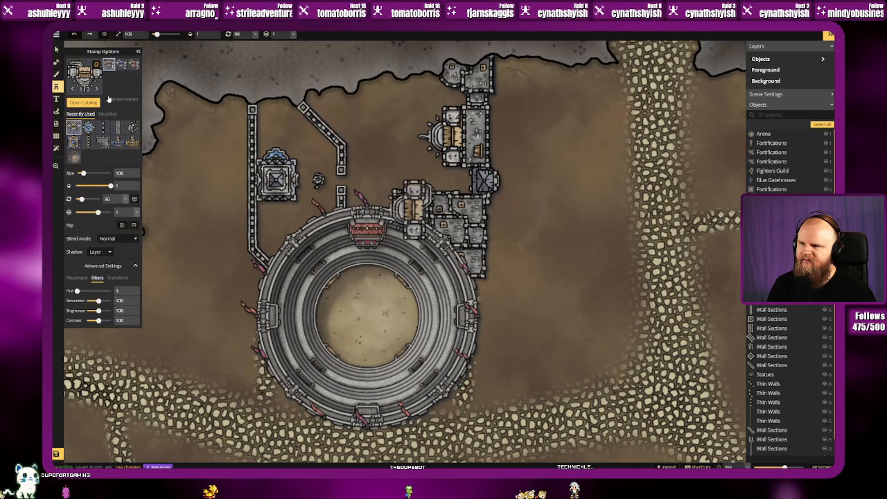
left_click(97, 88)
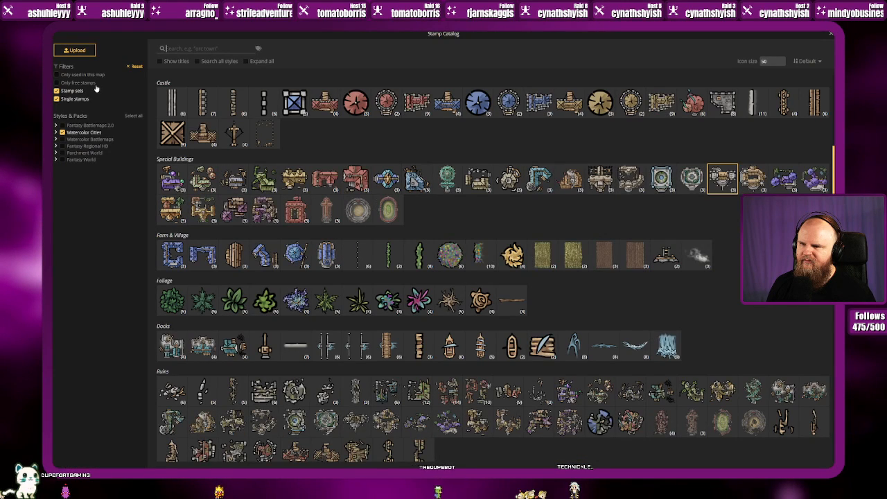
left_click(832, 33)
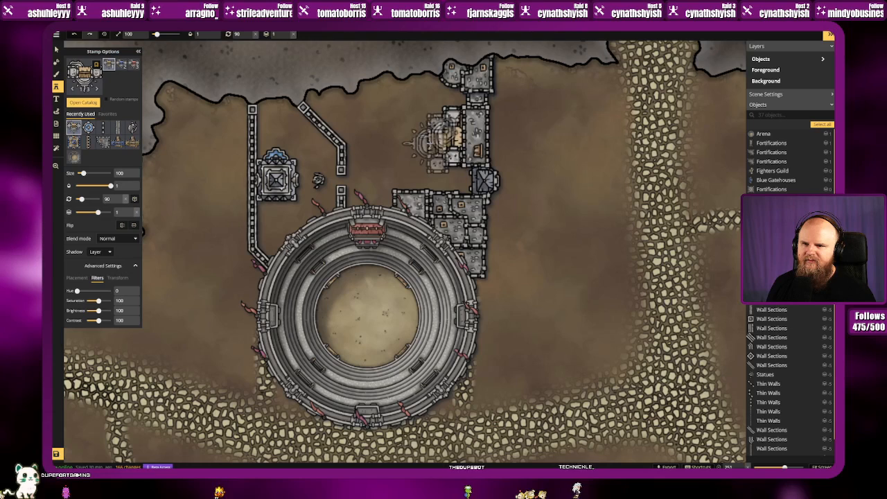
left_click(447, 135)
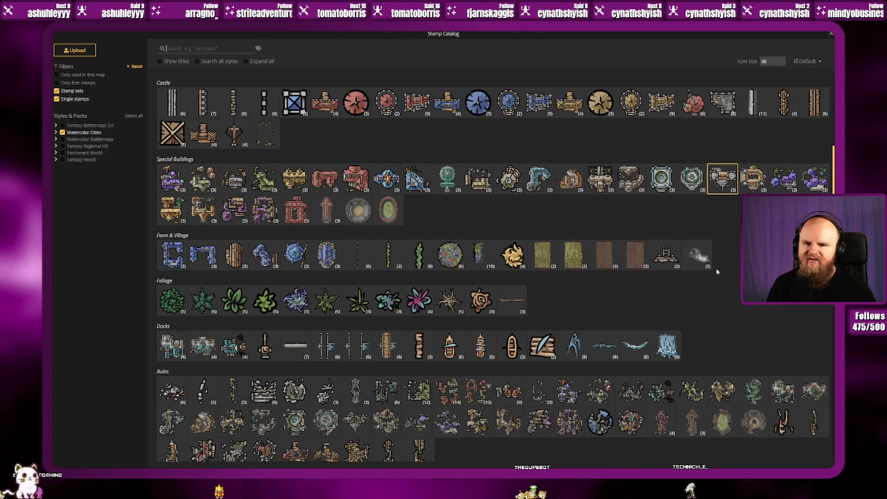
scroll(642, 295, "down", 1)
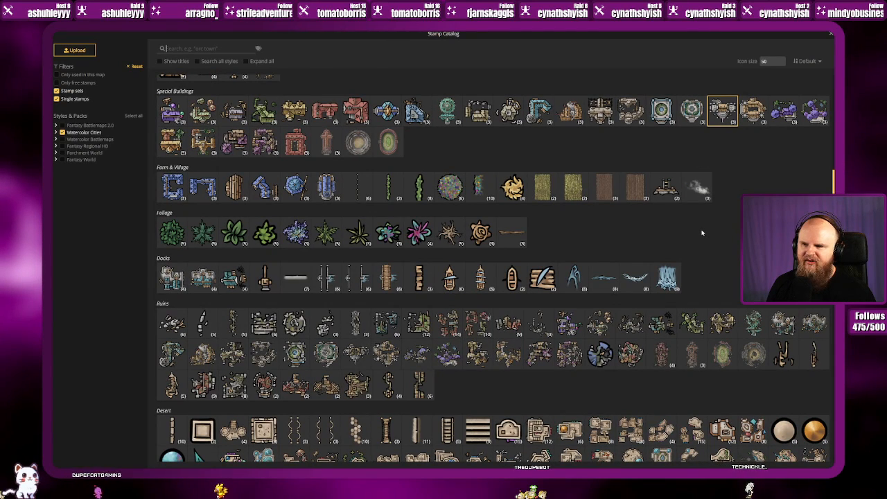
scroll(702, 233, "down", 1)
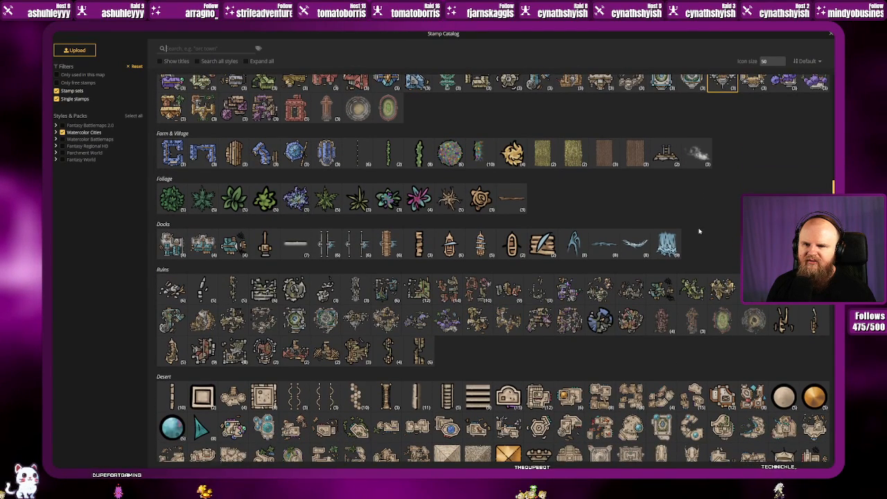
scroll(702, 233, "down", 2)
scroll(698, 233, "down", 2)
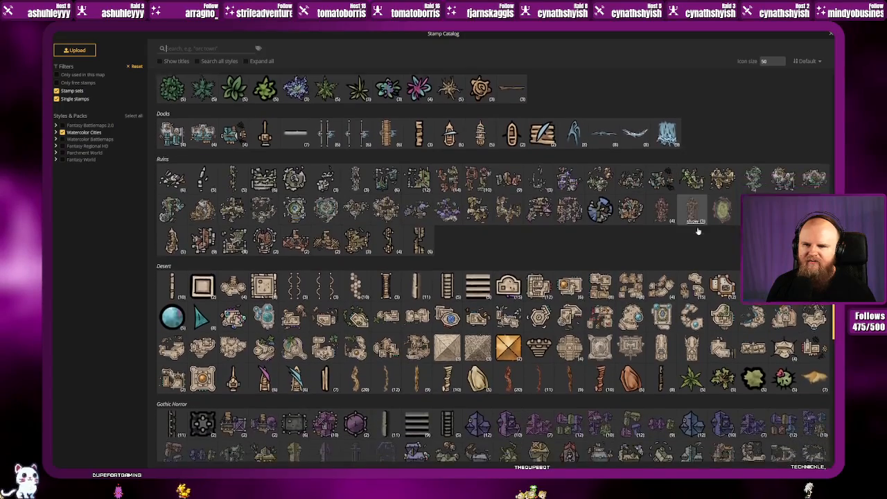
scroll(698, 231, "down", 4)
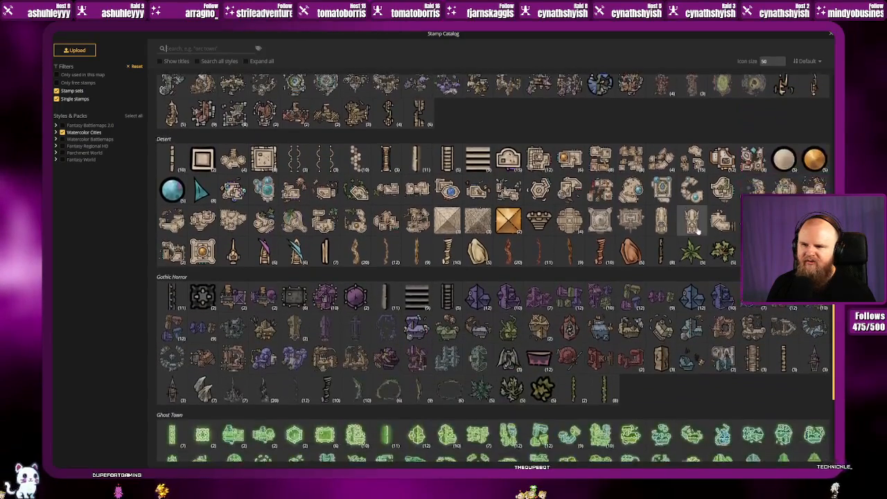
scroll(695, 231, "down", 1)
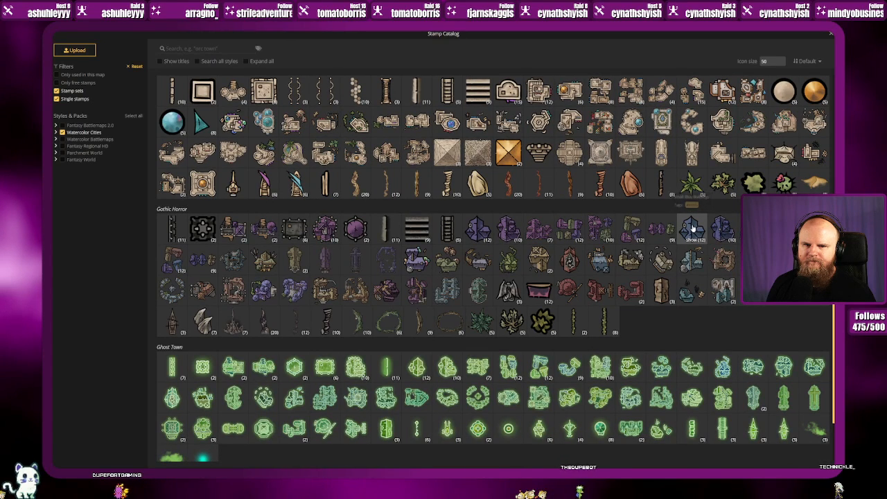
scroll(658, 211, "down", 2)
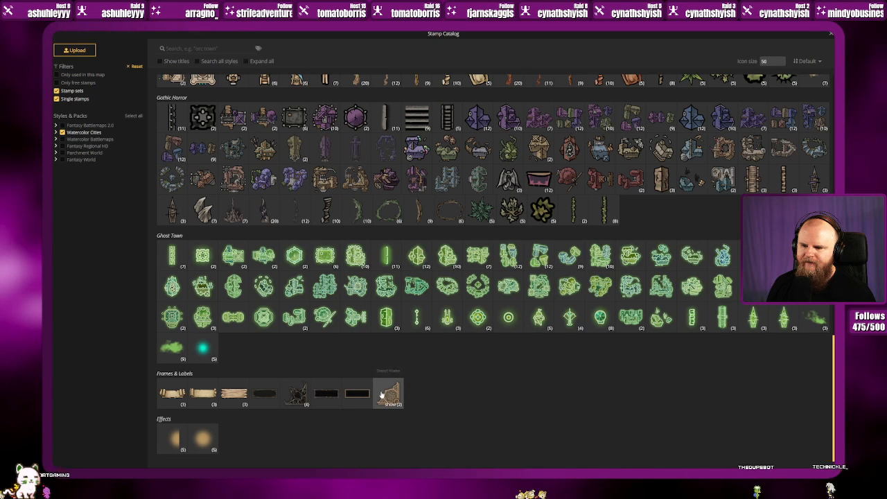
left_click(390, 392)
Step: Place the corner piece of the Desert Frame at size 100 in the map's south-east corner
scroll(333, 243, "down", 5)
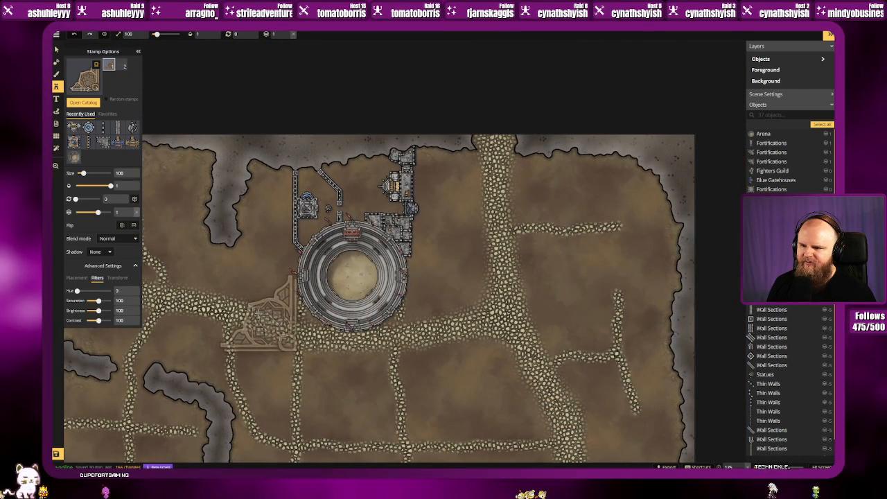
scroll(263, 316, "down", 3)
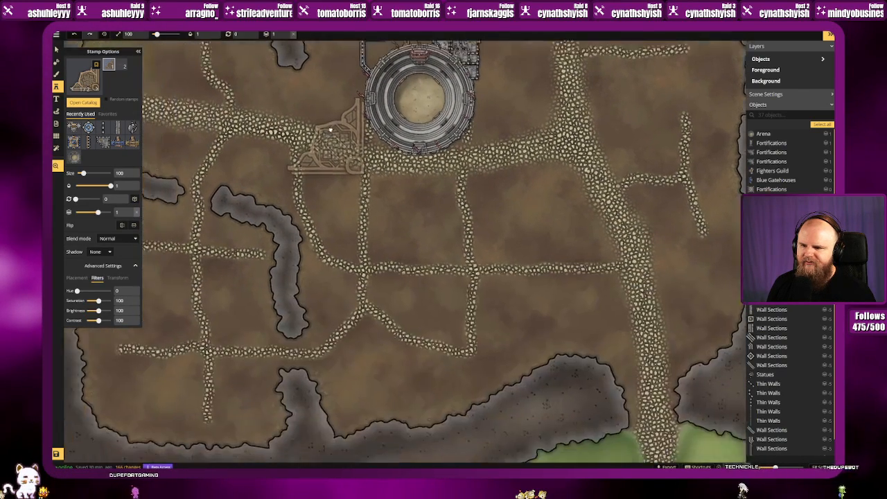
left_click_drag(411, 295, 394, 289)
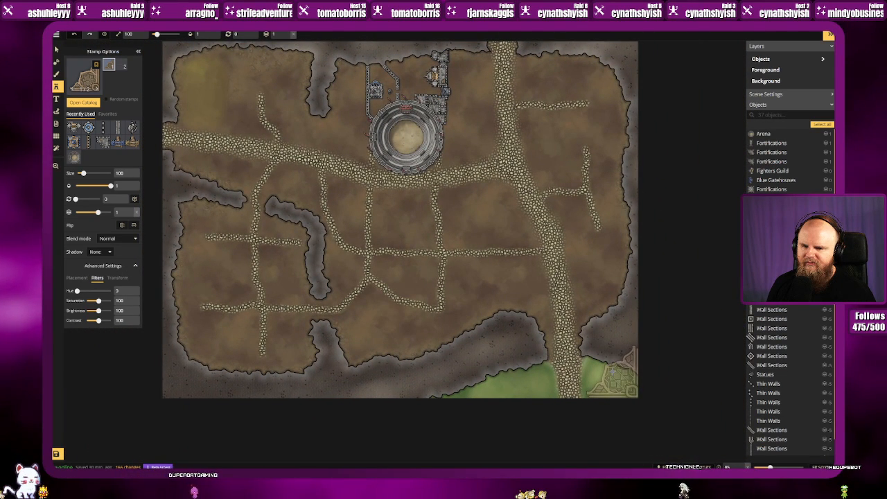
left_click(122, 65)
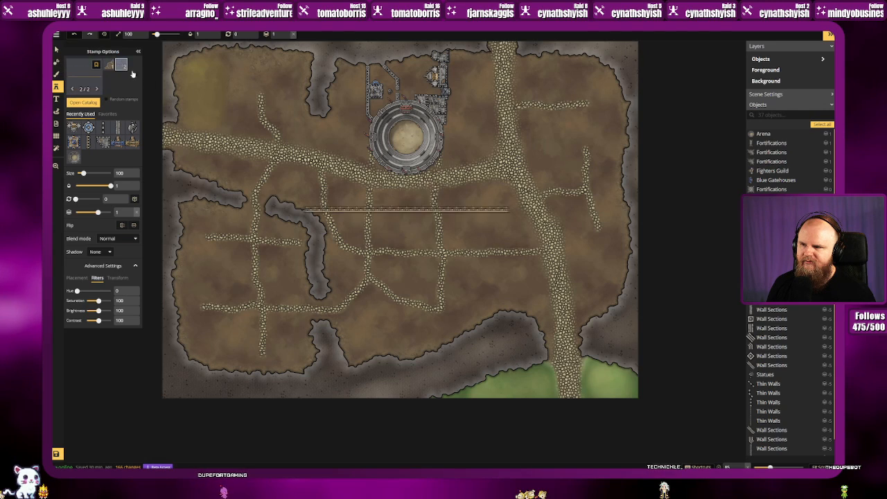
left_click(109, 65)
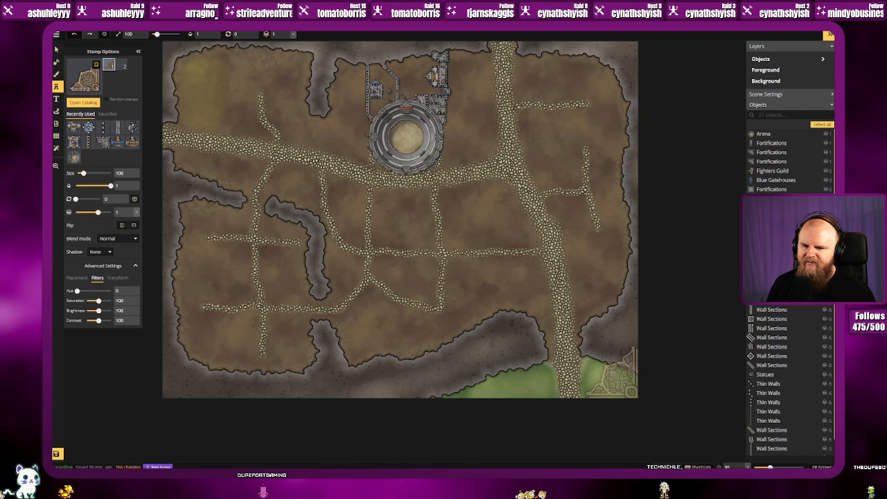
left_click(613, 373)
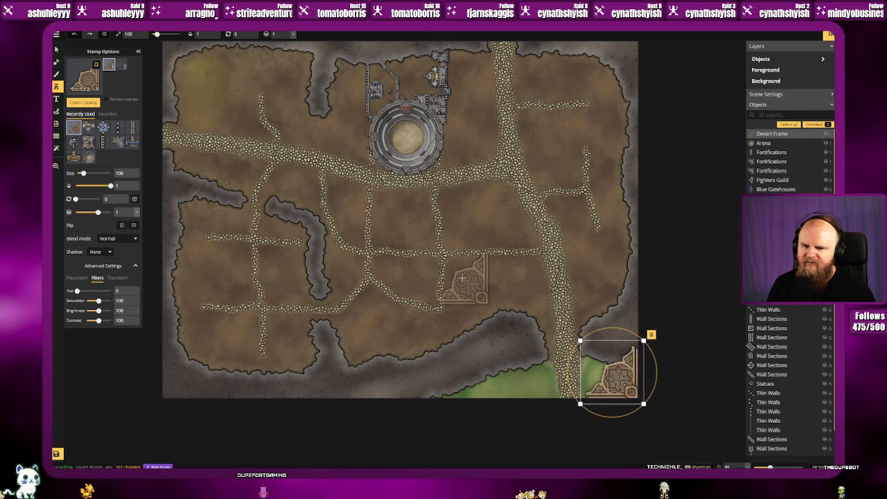
Step: Rotate the Desert Frame corner piece to 270° and place it in the map's north-east corner
left_click_drag(450, 292, 465, 315)
left_click(115, 65)
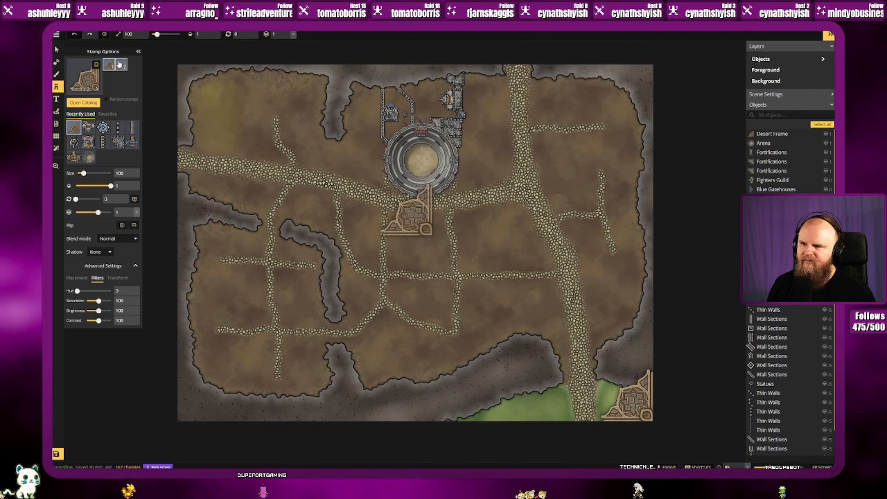
scroll(328, 183, "down", 2)
scroll(329, 183, "up", 1)
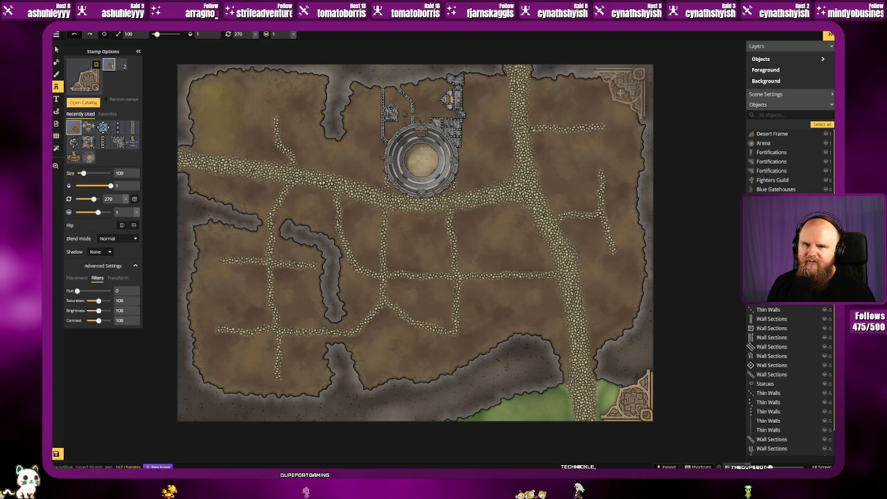
left_click(627, 91)
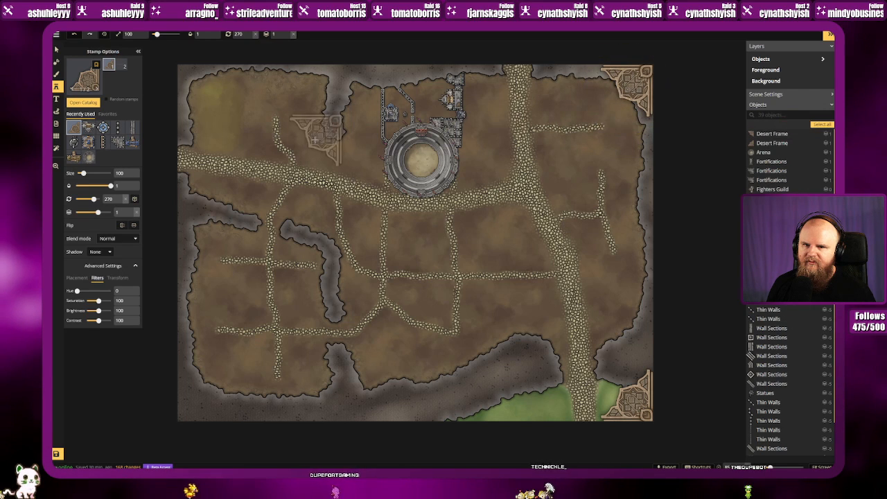
Step: Place Desert Frame corner pieces in the map's north-west corner at 180° and south-west corner at 90°
scroll(234, 129, "down", 6)
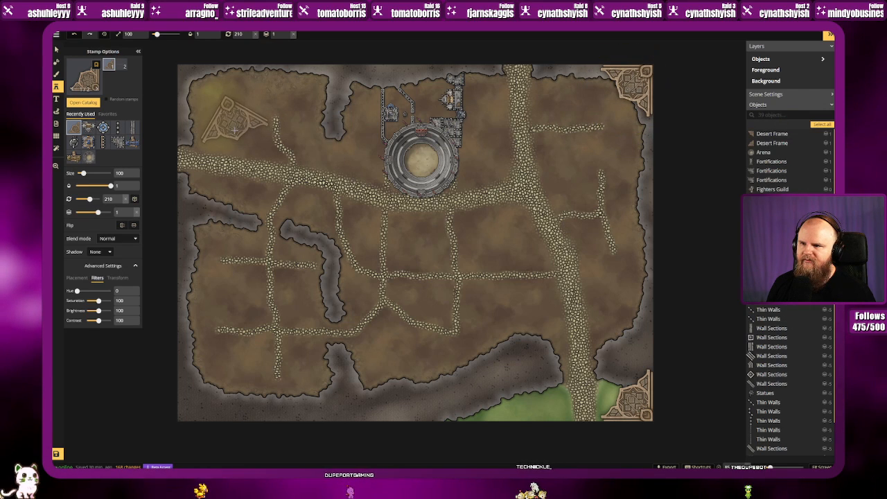
left_click(203, 88)
scroll(212, 374, "down", 5)
scroll(211, 388, "down", 1)
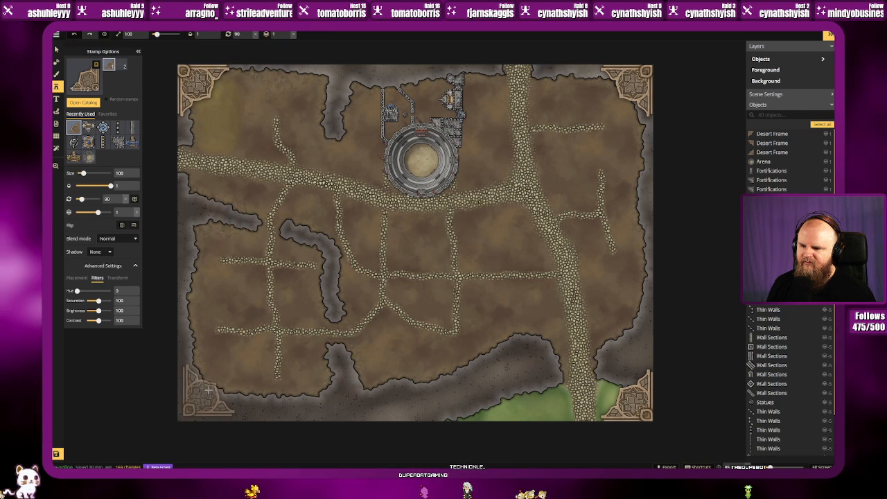
left_click(203, 396)
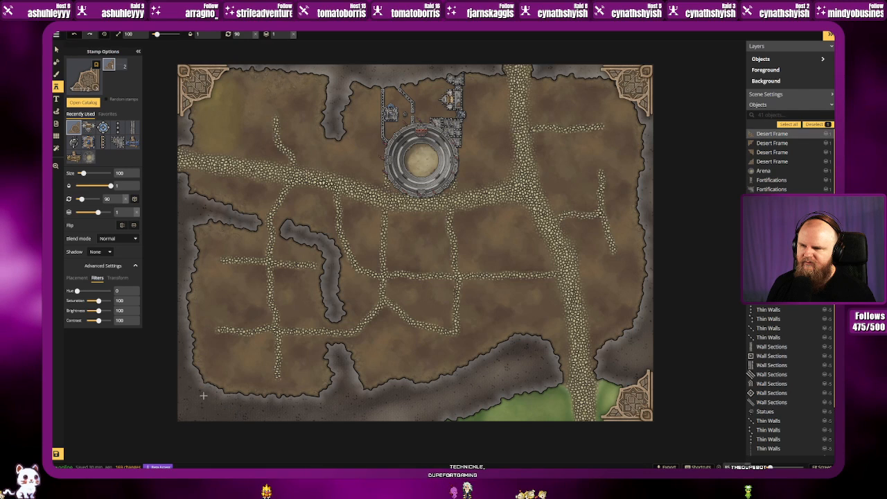
Step: Line the map's west edge with two straight Desert Frame pieces at 90° and the south edge with two at 0°
left_click(179, 218)
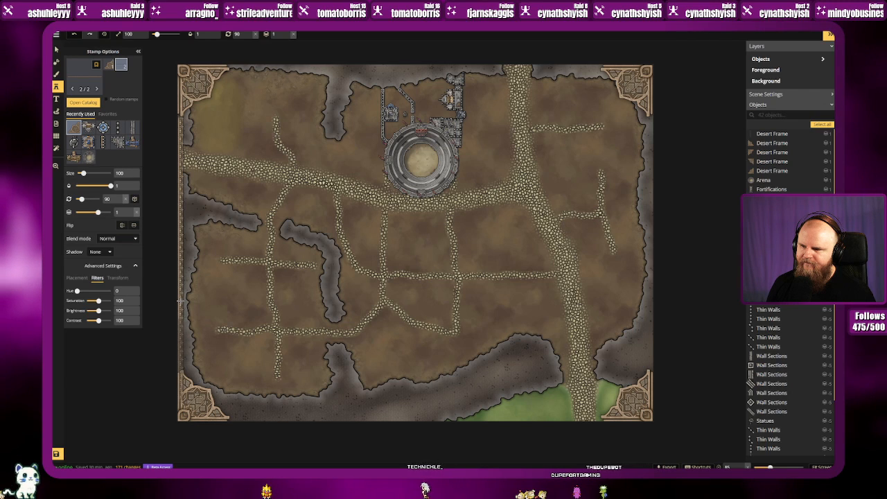
left_click(179, 300)
scroll(325, 318, "down", 5, "shift")
scroll(326, 317, "up", 1, "shift")
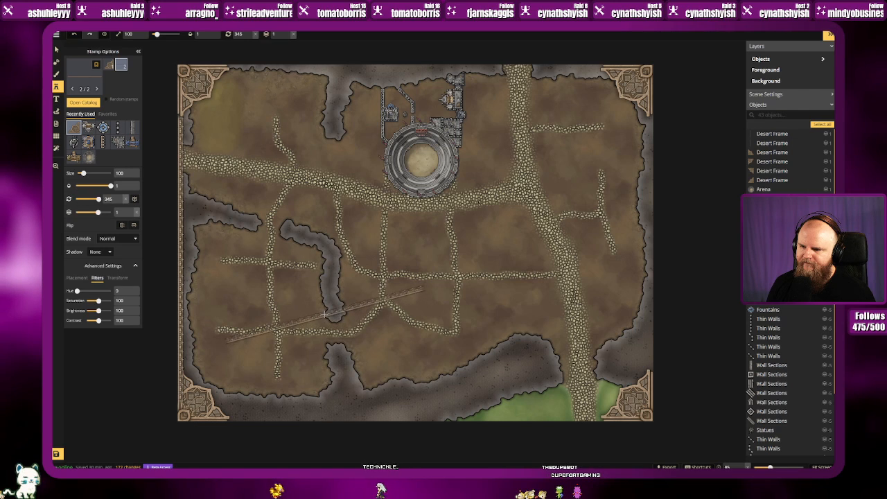
left_click(329, 418)
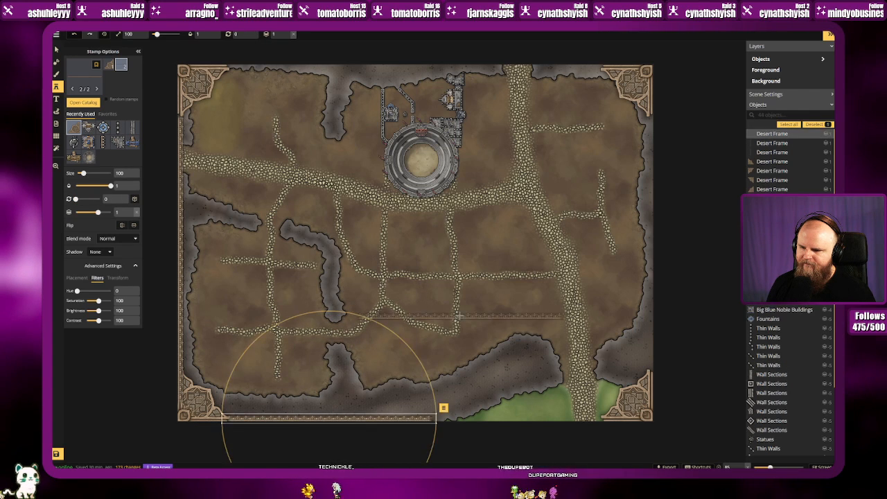
left_click(530, 418)
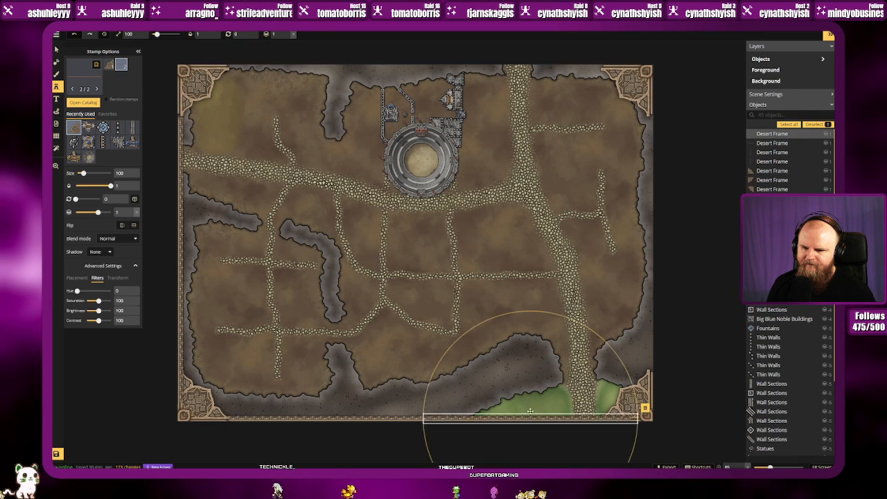
Step: Line the map's east edge with two straight Desert Frame pieces at 270° and the north edge with two at 180°
scroll(524, 283, "down", 6)
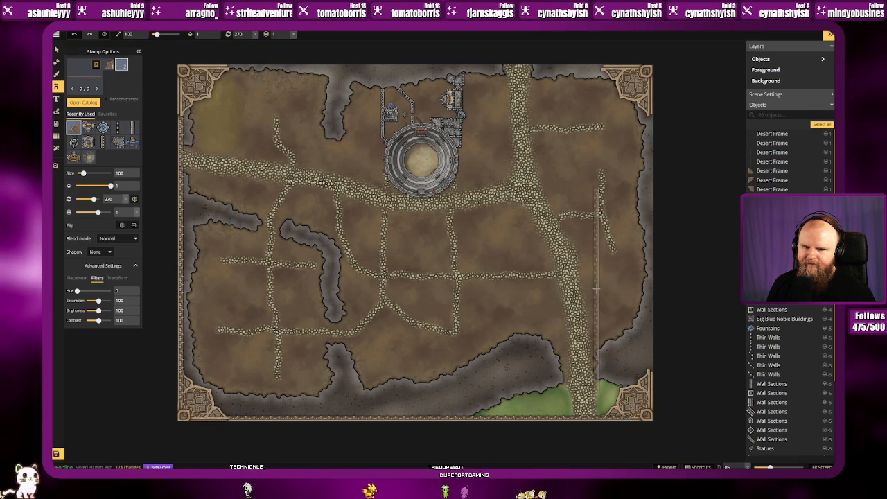
left_click(649, 272)
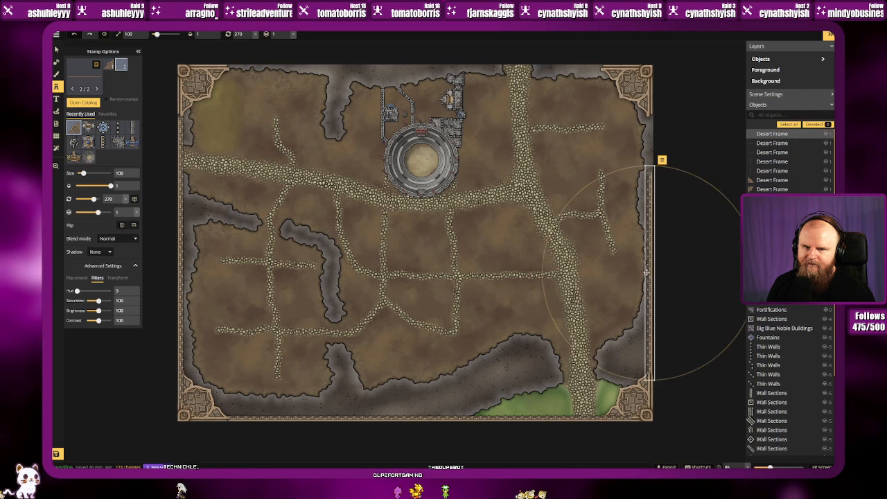
left_click(650, 215)
key("Left")
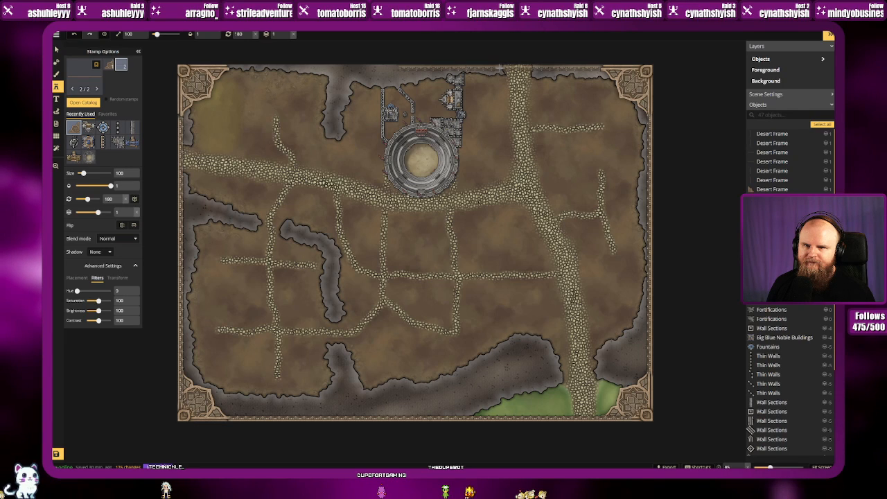
left_click(501, 68)
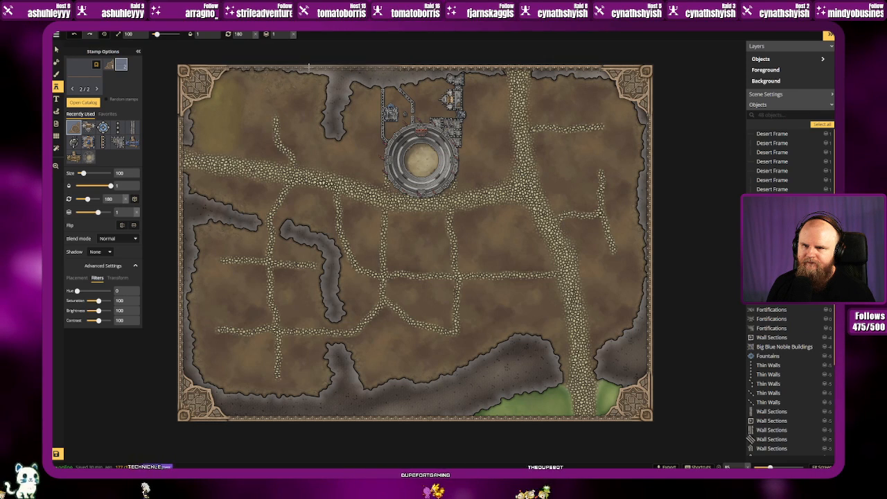
left_click(309, 68)
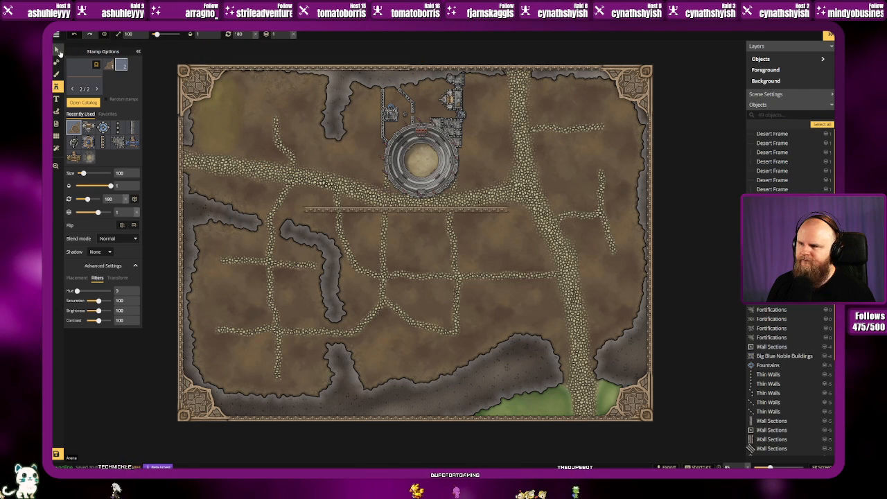
Step: Move each of the four Desert Frame corner pieces up one layer so they sit above the straight border pieces
left_click(57, 50)
right_click(194, 86)
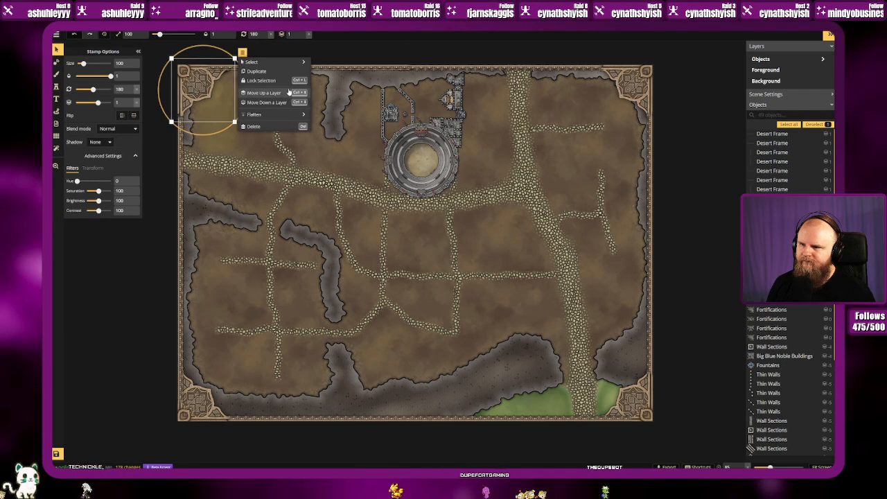
left_click(254, 126)
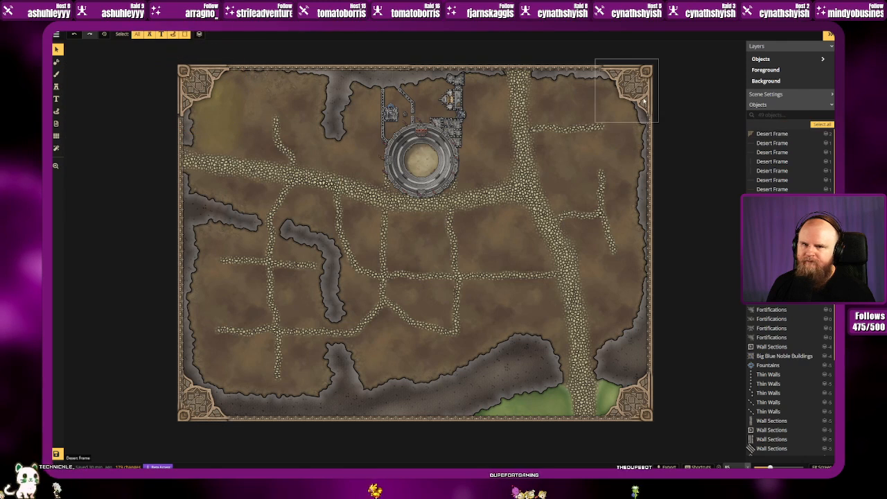
right_click(624, 89)
left_click(564, 186)
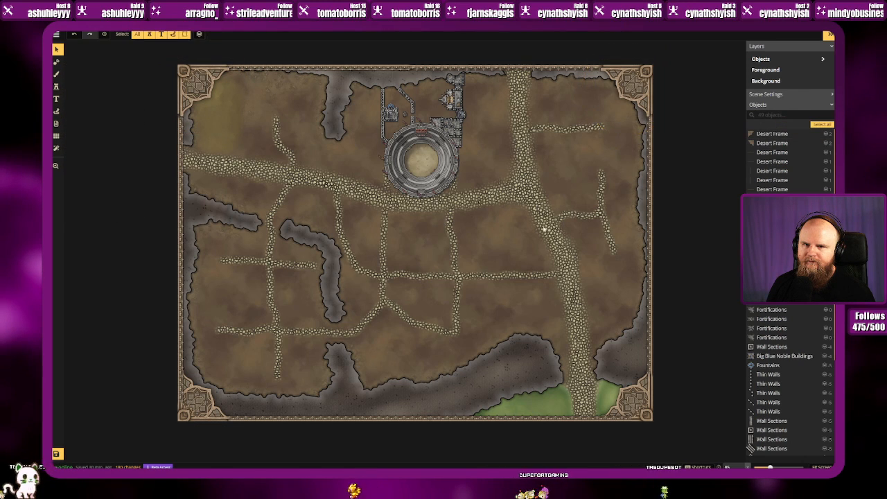
right_click(624, 394)
left_click(683, 400)
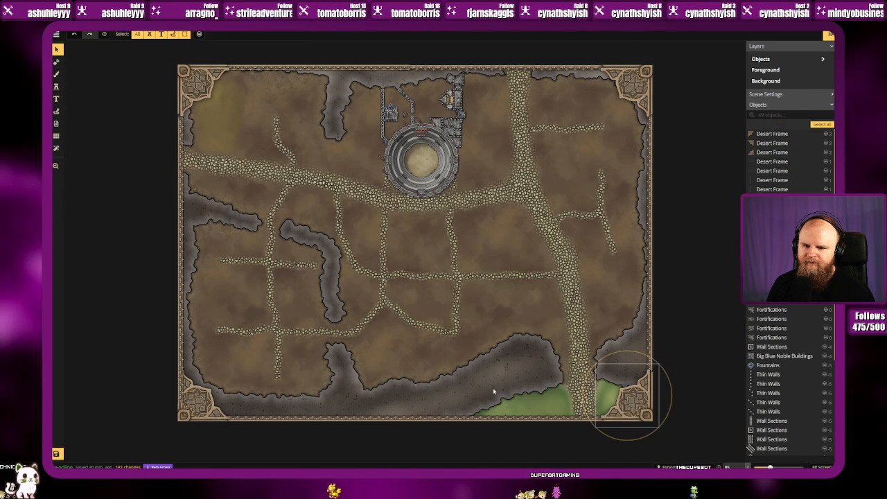
right_click(197, 391)
left_click(260, 402)
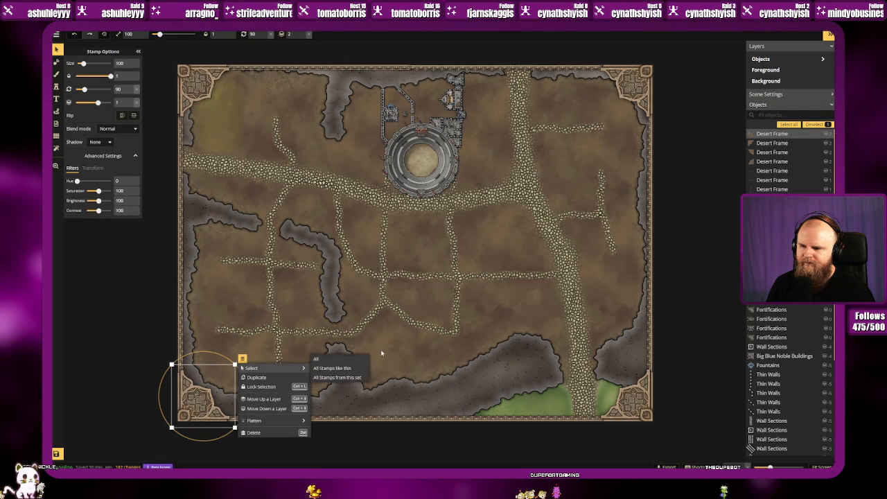
left_click(379, 353)
left_click_drag(261, 92, 160, 416)
left_click_drag(628, 353, 220, 454)
left_click_drag(709, 360, 730, 320)
left_click_drag(706, 359, 146, 446)
left_click(87, 357)
Step: Lower the saturation of the Desert Frame pieces along the map's west and south edges to turn them grey
left_click(197, 400)
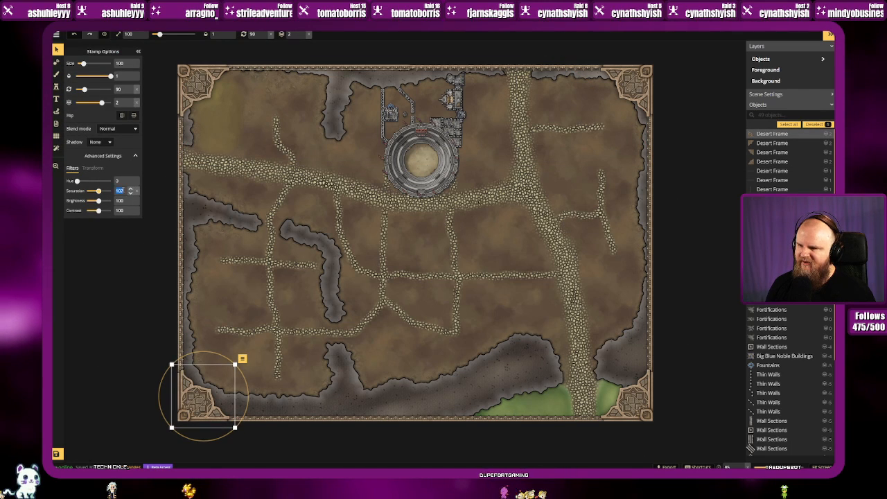
left_click_drag(195, 360, 146, 88)
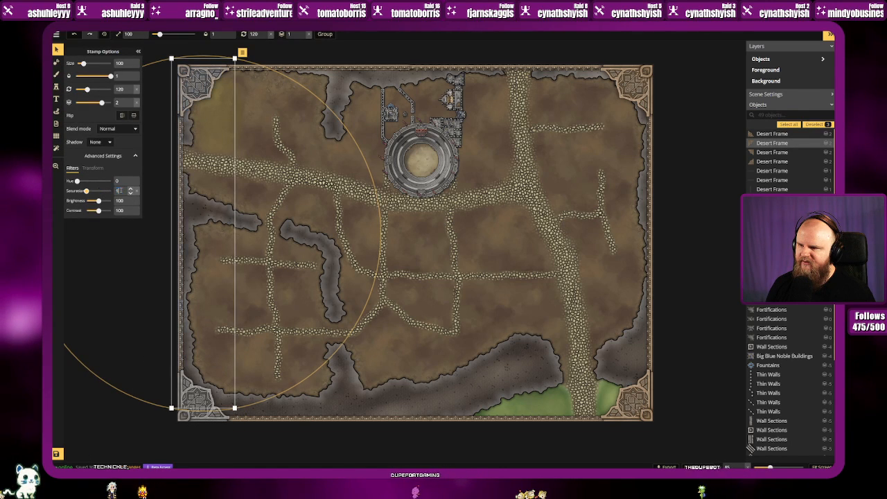
left_click(392, 351)
left_click_drag(229, 392, 676, 424)
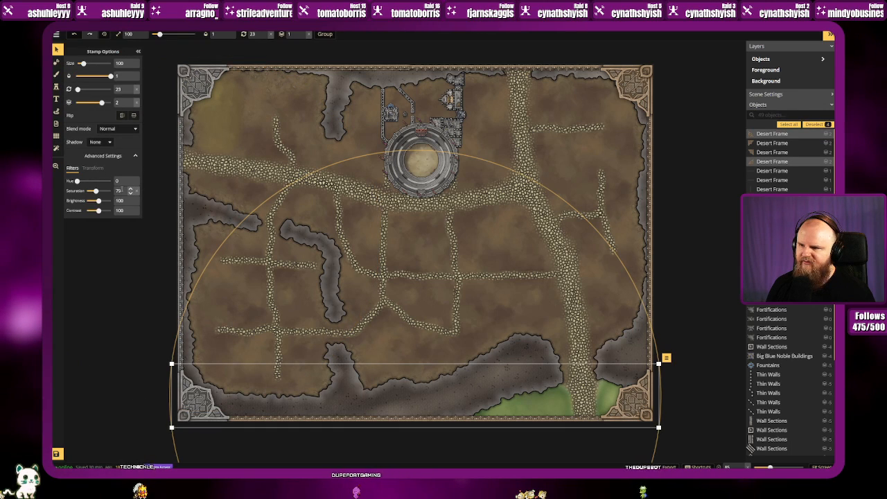
left_click(319, 331)
Step: Set the saturation of the Desert Frame pieces along the map's east and north edges to 16
left_click_drag(619, 350, 696, 51)
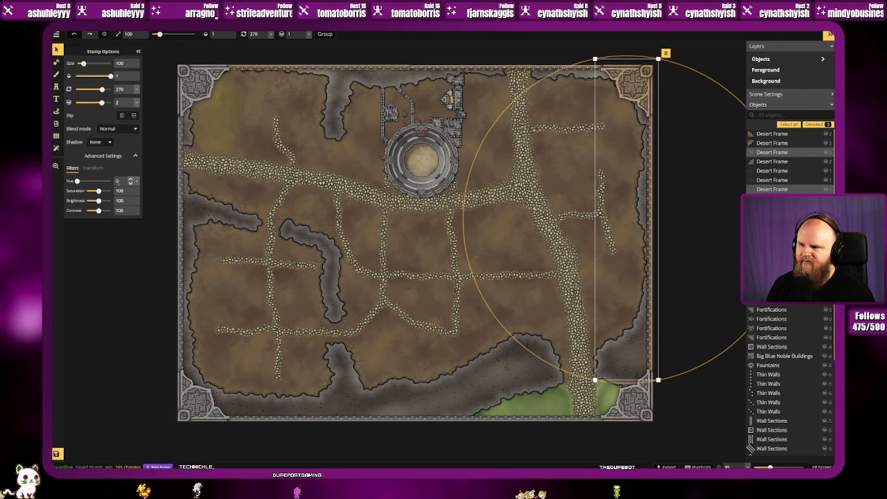
type("16")
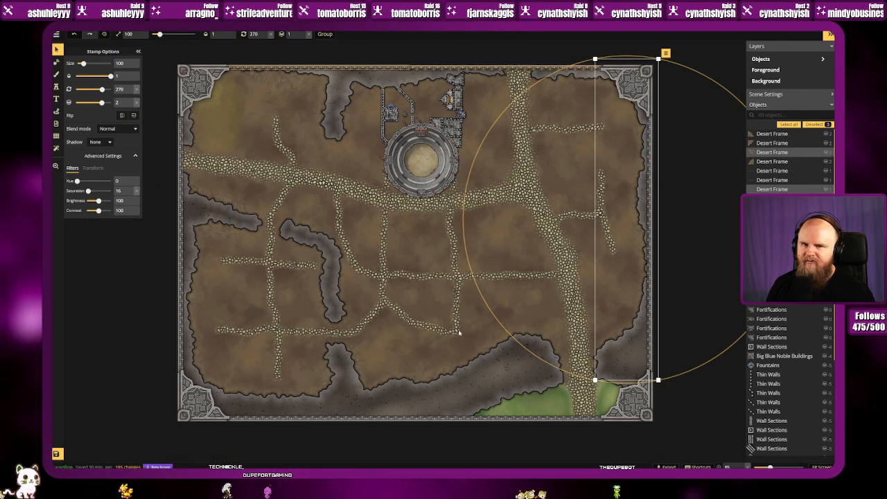
left_click(458, 333)
left_click_drag(607, 42, 174, 122)
double_click(122, 192)
left_click(415, 269)
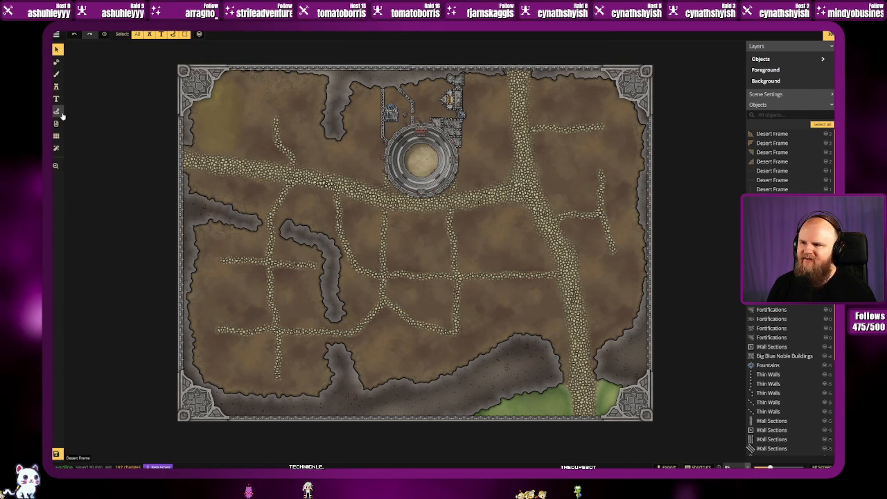
Step: Choose the Stairs stamp from the Cities set of the stamp catalog for the castle district beside the arena
scroll(430, 99, "up", 6)
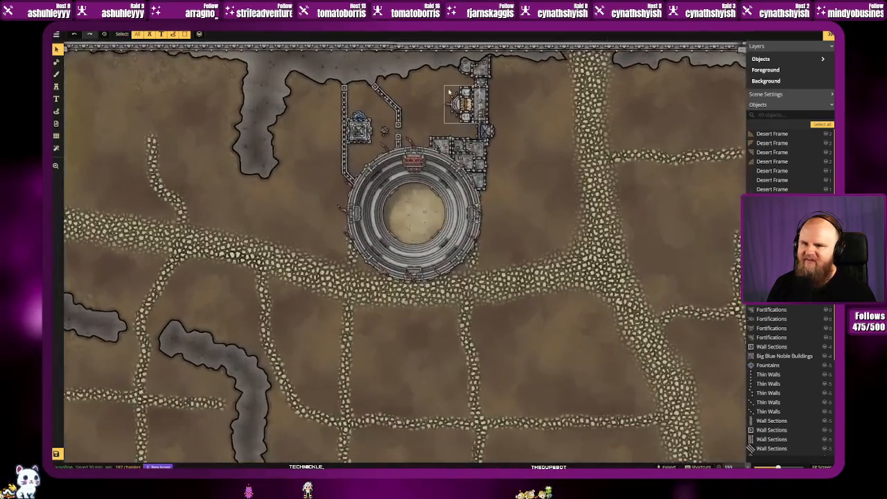
scroll(411, 101, "down", 1)
scroll(412, 102, "up", 2)
scroll(412, 102, "down", 1)
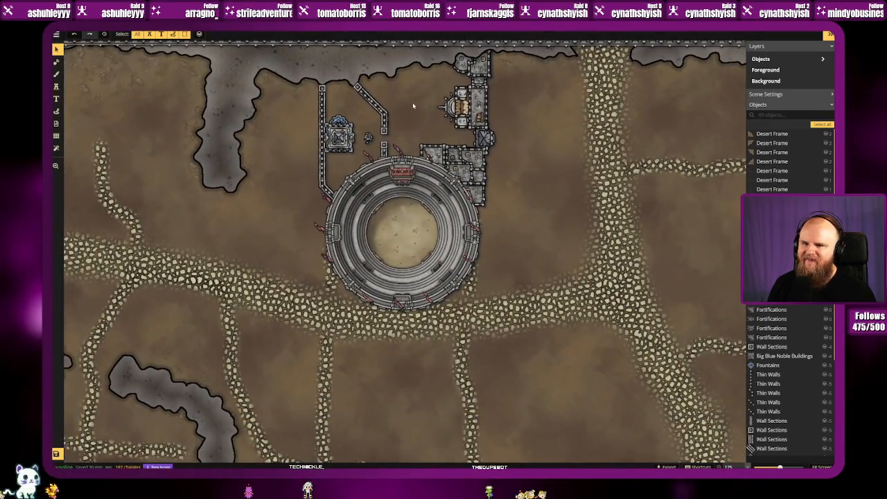
left_click_drag(400, 104, 398, 122)
left_click(56, 86)
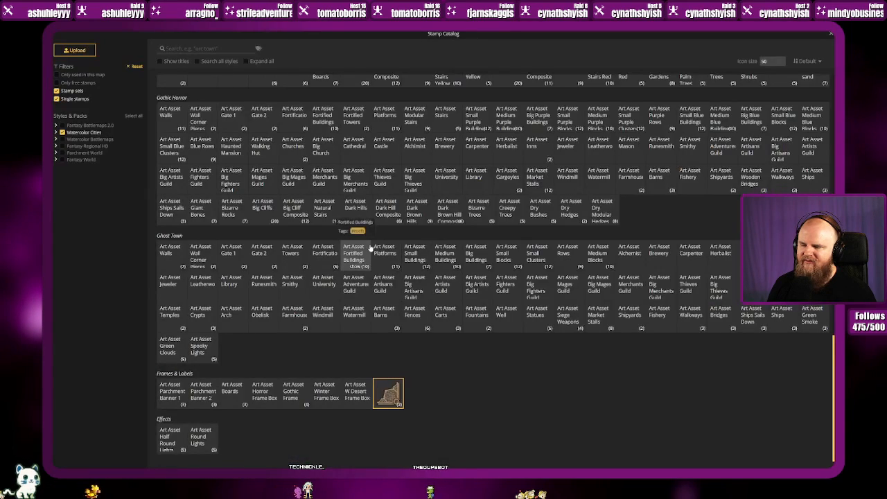
scroll(336, 295, "up", 20)
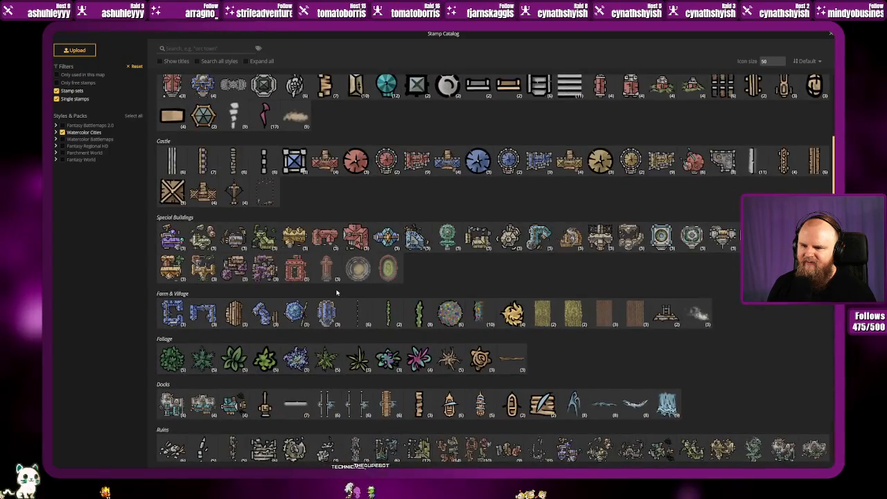
scroll(336, 293, "up", 5)
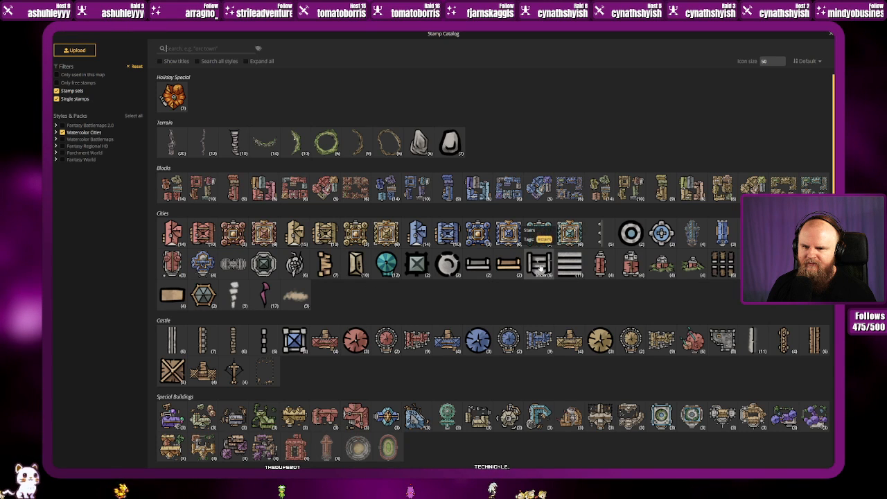
left_click(539, 263)
scroll(383, 151, "up", 3)
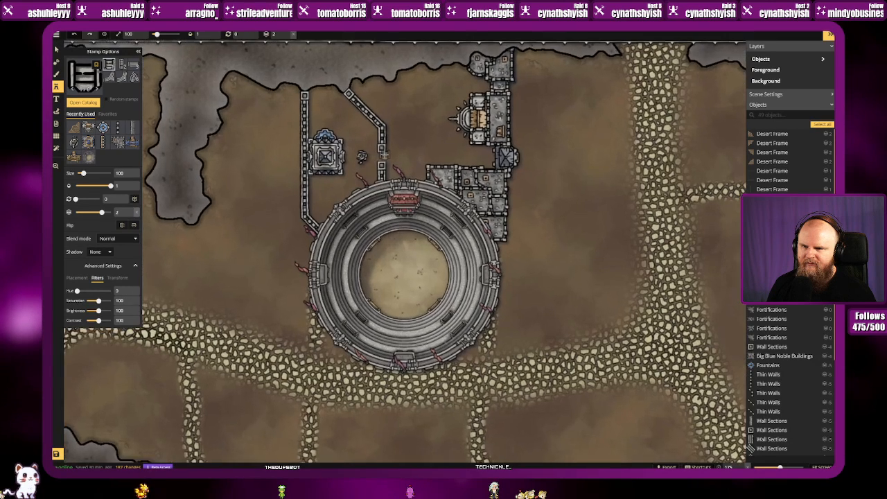
Step: Try placing the Stairs stamp at 270° in the inner wall gap north of the arena, and undo it
scroll(383, 152, "up", 2)
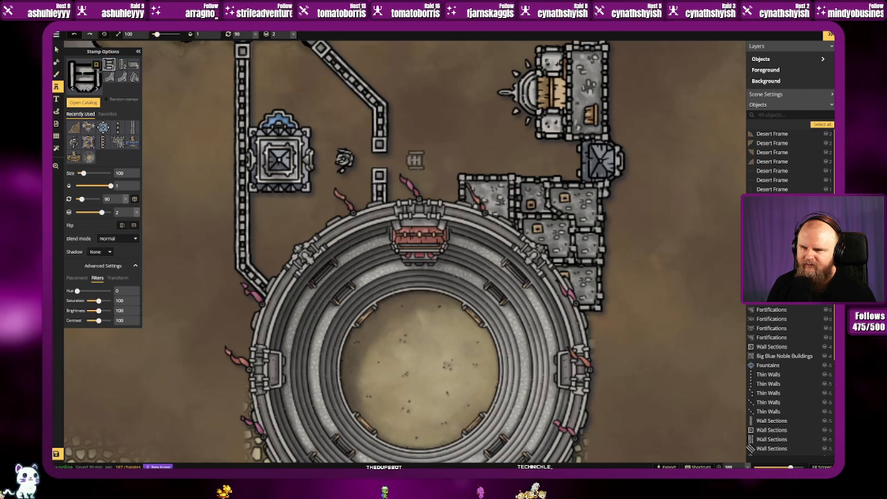
scroll(415, 160, "up", 10)
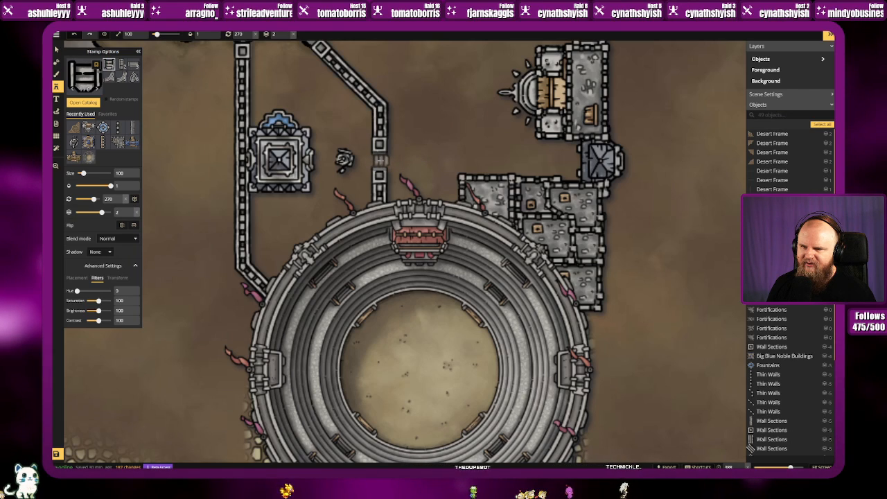
left_click(380, 159)
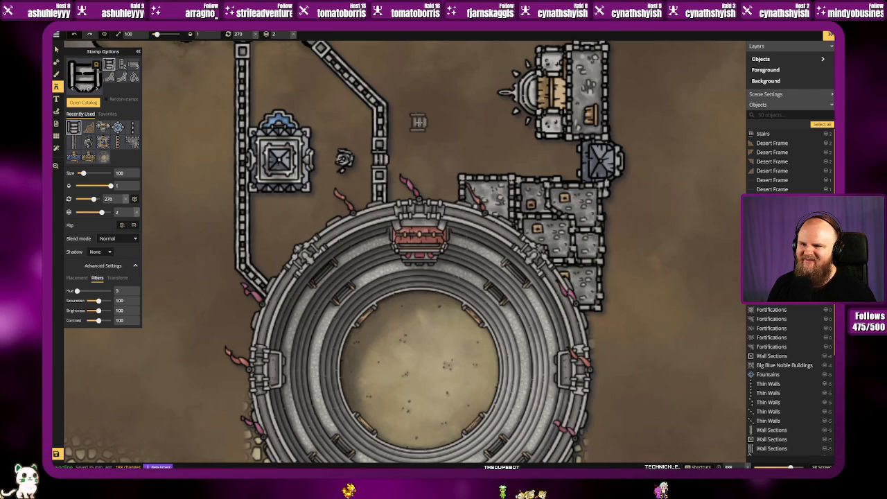
key("ctrl+z")
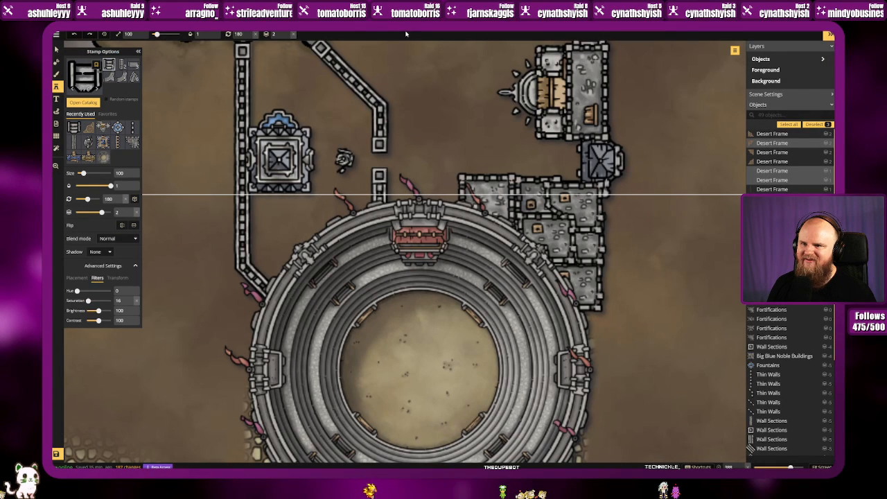
Step: Place the Stairs stamp at 90° with saturation 16 in the inner wall gap north of the arena
key("Escape")
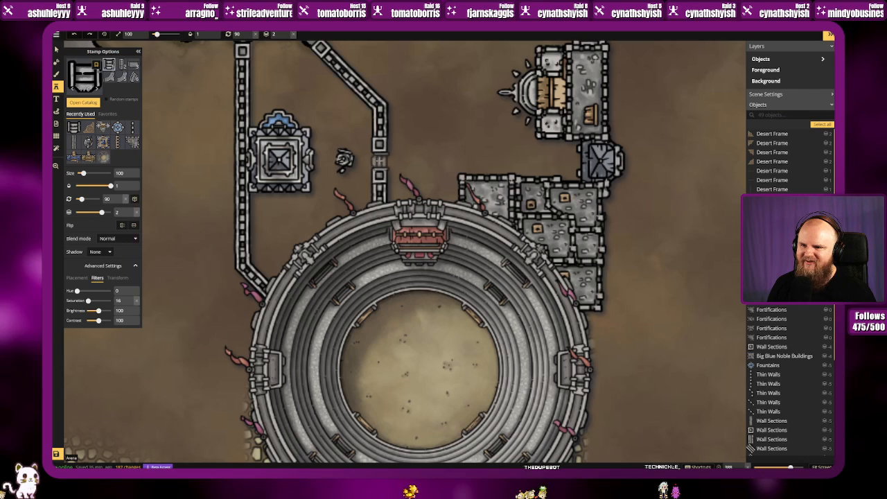
left_click(378, 161)
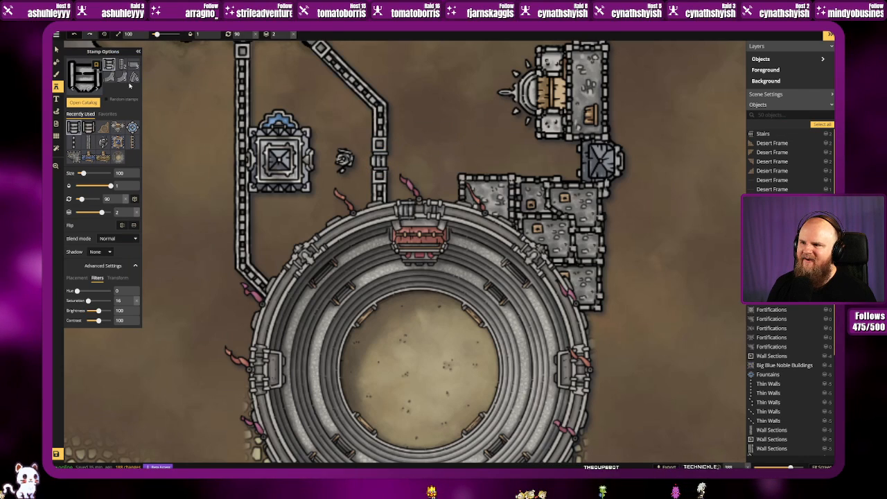
left_click(56, 50)
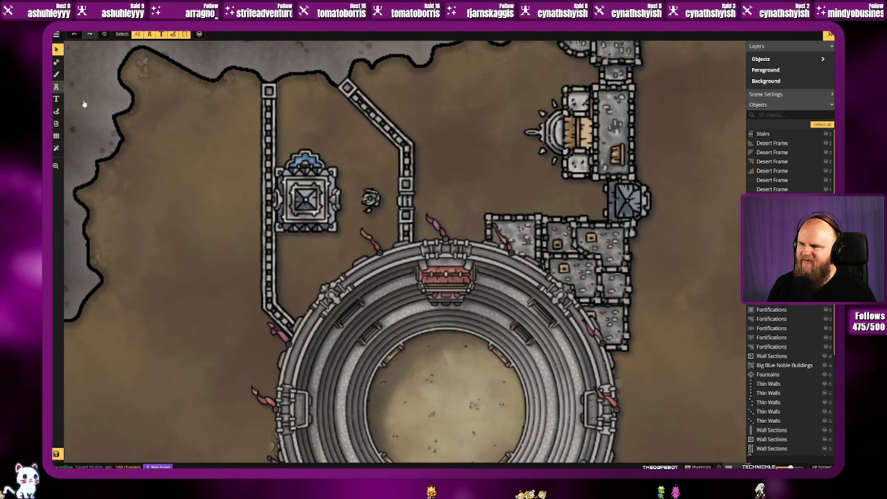
Step: Set the foreground brush to size 14 and test the dark grey street texture inside the walled noble courtyard
left_click(56, 86)
left_click(57, 73)
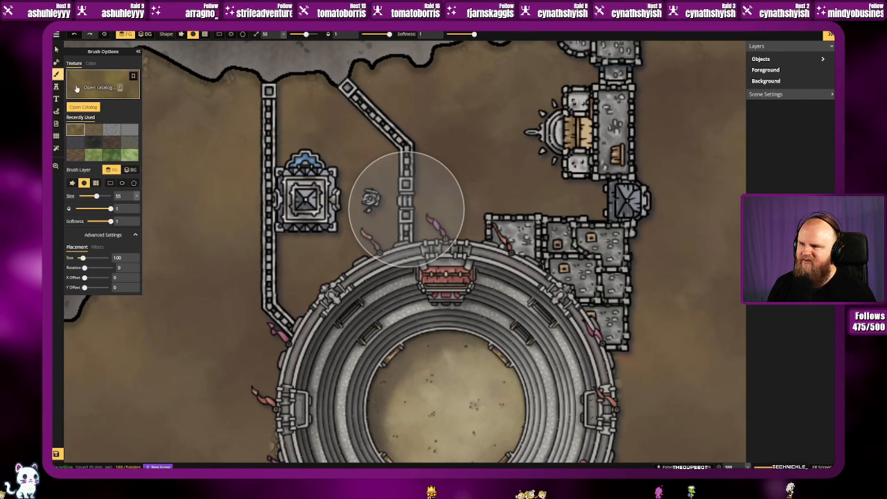
left_click(93, 90)
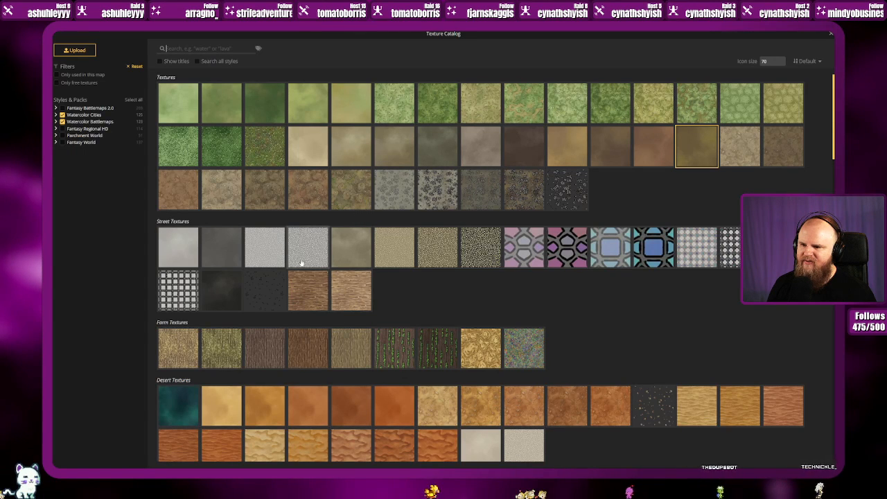
left_click(228, 248)
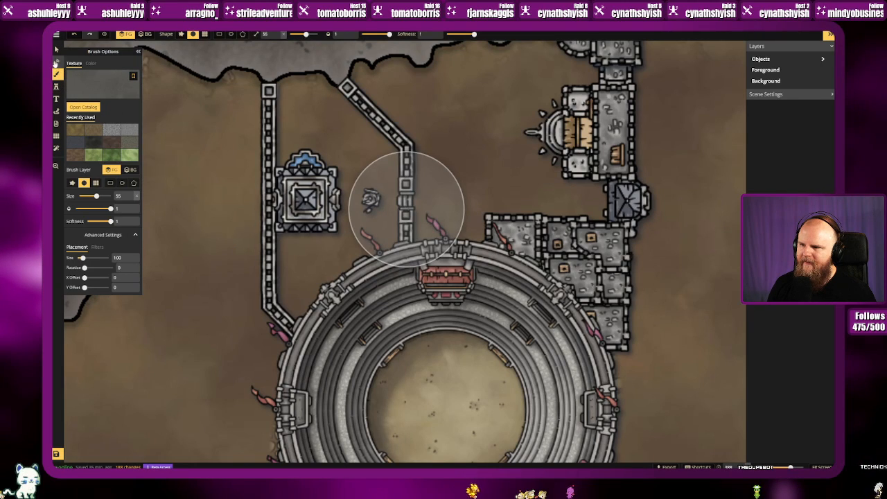
left_click_drag(96, 196, 85, 197)
mouse_move(293, 109)
left_mouse_down()
mouse_move(293, 99)
mouse_move(298, 128)
left_mouse_up()
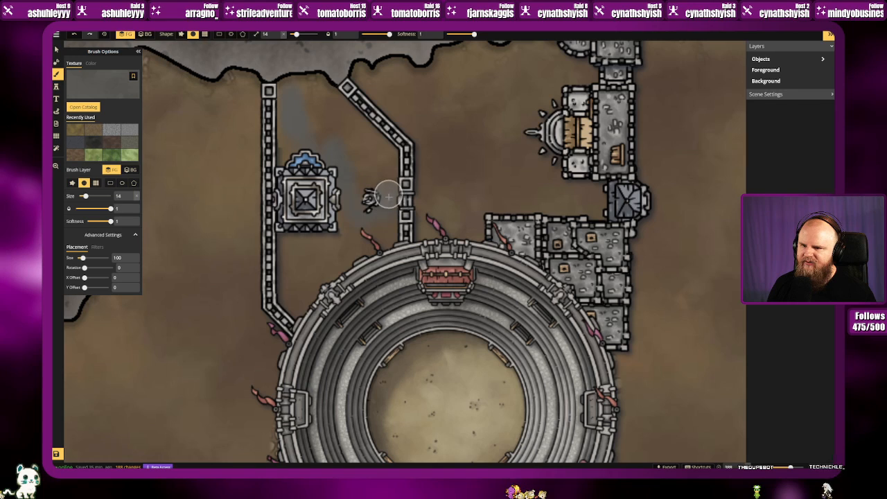
Step: Paint the whole floor of the walled noble courtyard with the plain light grey street texture
left_click(102, 85)
left_click(184, 248)
mouse_move(349, 166)
left_mouse_down()
mouse_move(369, 222)
mouse_move(384, 227)
mouse_move(383, 202)
mouse_move(386, 236)
mouse_move(351, 223)
mouse_move(360, 243)
mouse_move(299, 310)
mouse_move(287, 298)
mouse_move(291, 222)
mouse_move(286, 295)
mouse_move(368, 182)
mouse_move(378, 191)
mouse_move(389, 153)
mouse_move(344, 113)
mouse_move(373, 148)
mouse_move(323, 90)
mouse_move(291, 82)
mouse_move(291, 113)
mouse_move(301, 100)
mouse_move(291, 99)
mouse_move(289, 165)
mouse_move(312, 99)
mouse_move(346, 138)
mouse_move(288, 79)
left_mouse_up()
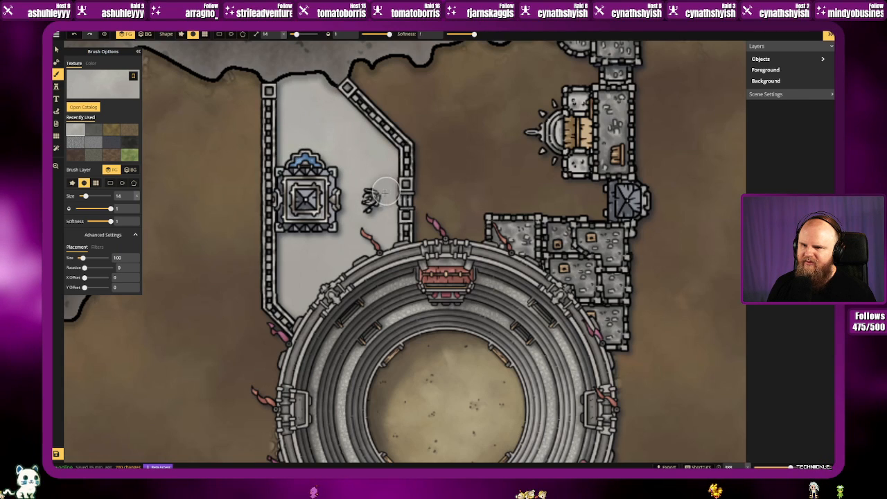
Step: Try the coarse cobblestone street texture on the courtyard floor south of the blue noble building
scroll(357, 228, "down", 2)
scroll(408, 219, "up", 2)
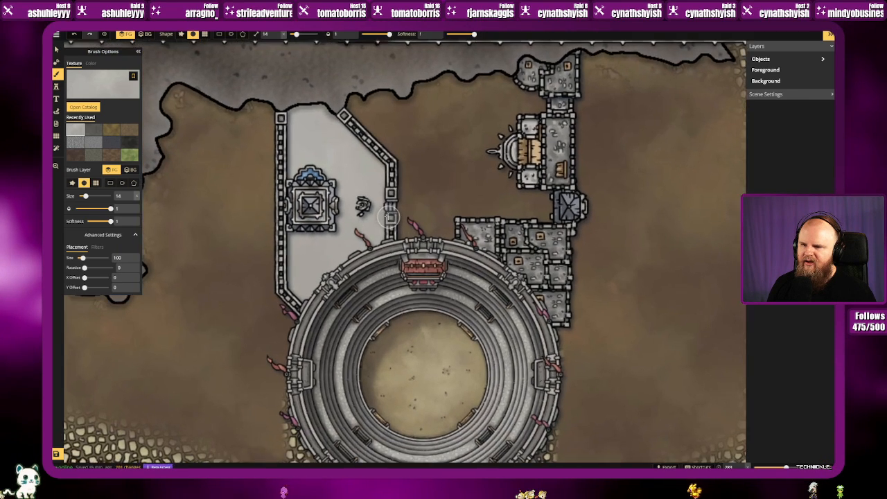
left_click(110, 86)
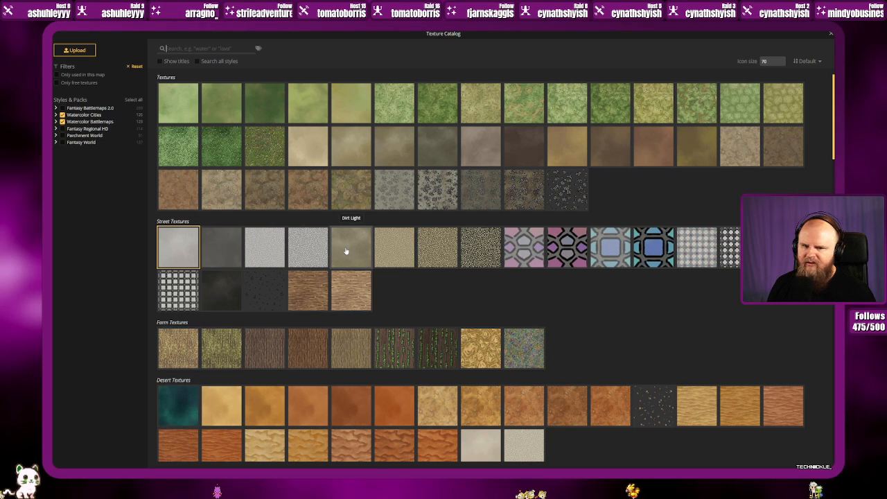
left_click(479, 251)
mouse_move(337, 231)
left_mouse_down()
mouse_move(317, 280)
mouse_move(298, 232)
mouse_move(326, 223)
left_mouse_up()
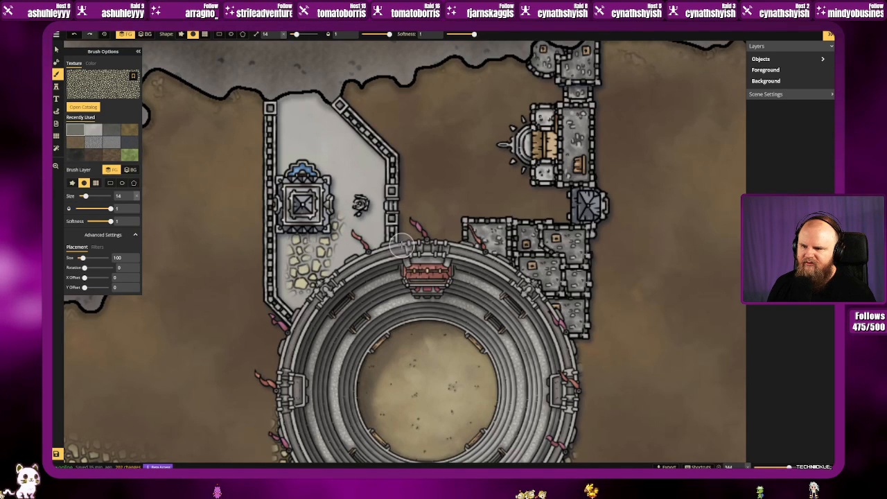
Step: Try the two light grey stone-patterned street textures on the courtyard floor, and undo the test strokes
left_click(103, 84)
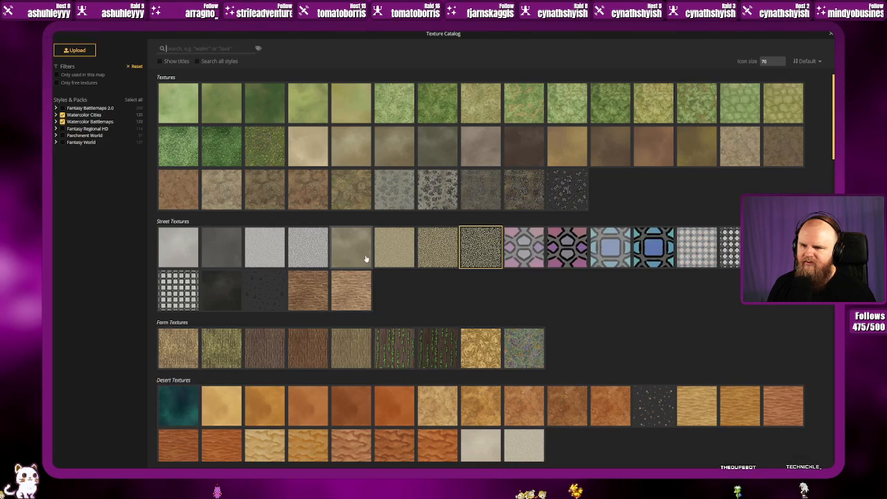
left_click(274, 251)
left_click(114, 90)
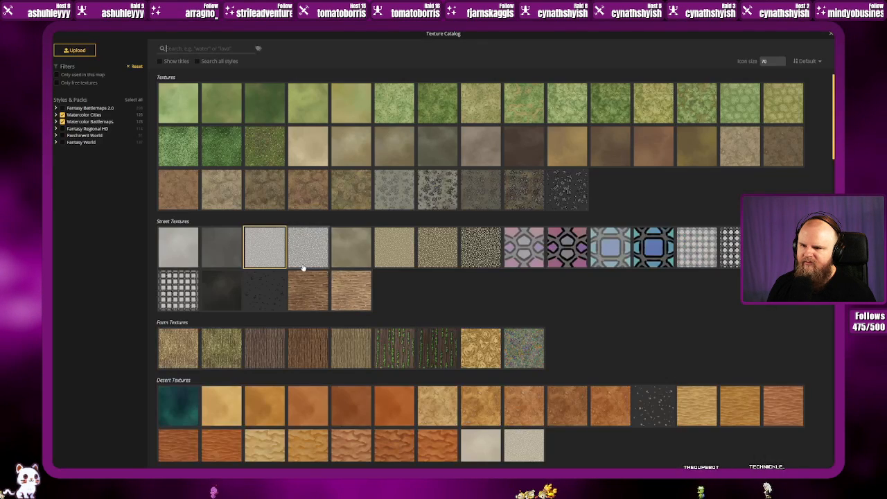
left_click(270, 250)
mouse_move(337, 184)
left_mouse_down()
mouse_move(349, 183)
mouse_move(306, 151)
left_mouse_up()
key("ctrl+z")
left_click(114, 90)
left_click(316, 260)
key("ctrl+z")
Step: Choose the light grey street texture with the fine stone pattern for the foreground brush
left_click(115, 90)
left_click(257, 248)
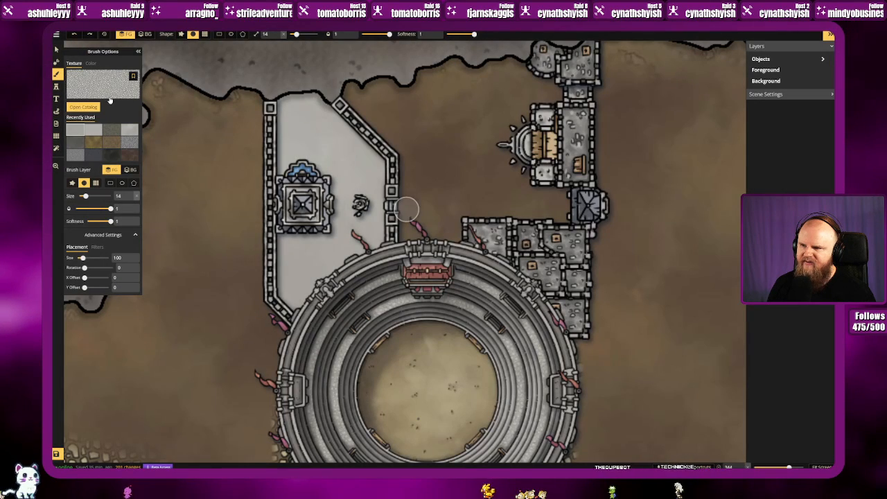
left_click(111, 89)
left_click(307, 246)
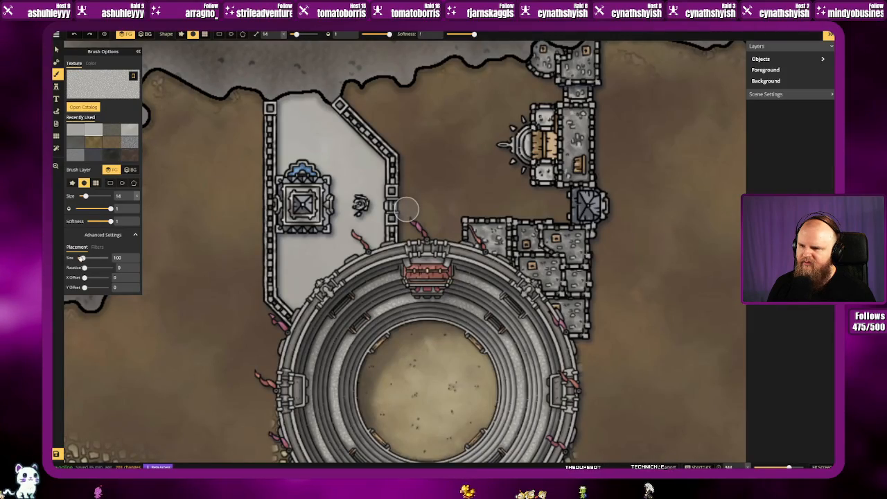
Step: Try the stone-patterned texture at placement size 10 on the courtyard floor north of the blue noble building, and undo the stroke
left_click_drag(82, 258, 76, 258)
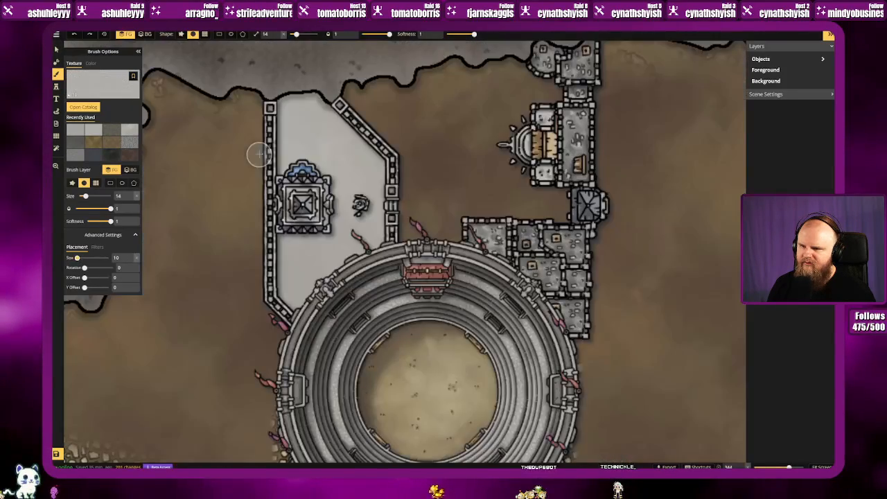
mouse_move(330, 128)
left_mouse_down()
mouse_move(346, 185)
mouse_move(294, 139)
mouse_move(314, 181)
left_mouse_up()
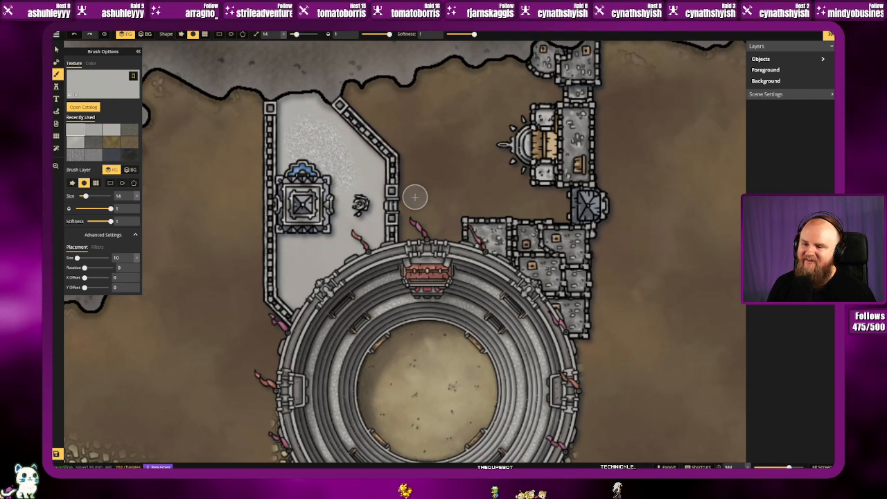
key("ctrl+z")
Step: Set the texture placement size to 38.91, try it across the courtyard floor, undo that, and paint only a patch around the statue
left_click_drag(78, 258, 79, 258)
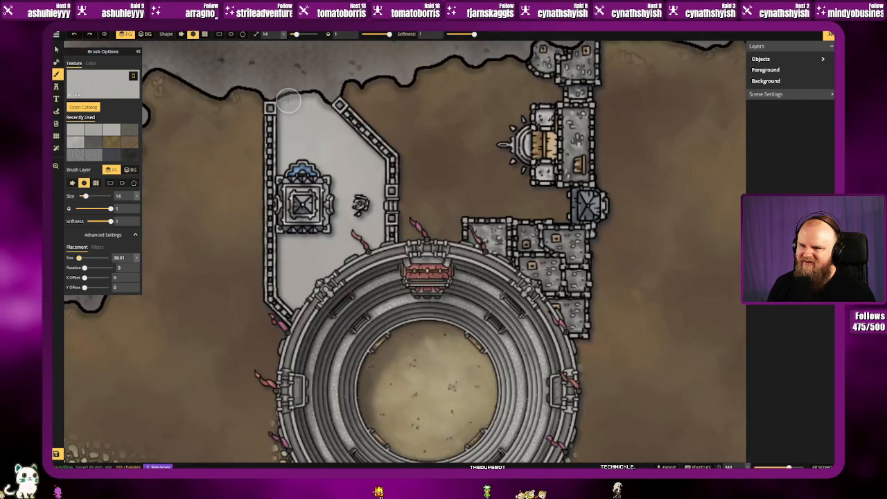
mouse_move(289, 100)
left_mouse_down()
mouse_move(289, 167)
mouse_move(298, 104)
mouse_move(306, 177)
mouse_move(306, 99)
mouse_move(324, 114)
left_mouse_up()
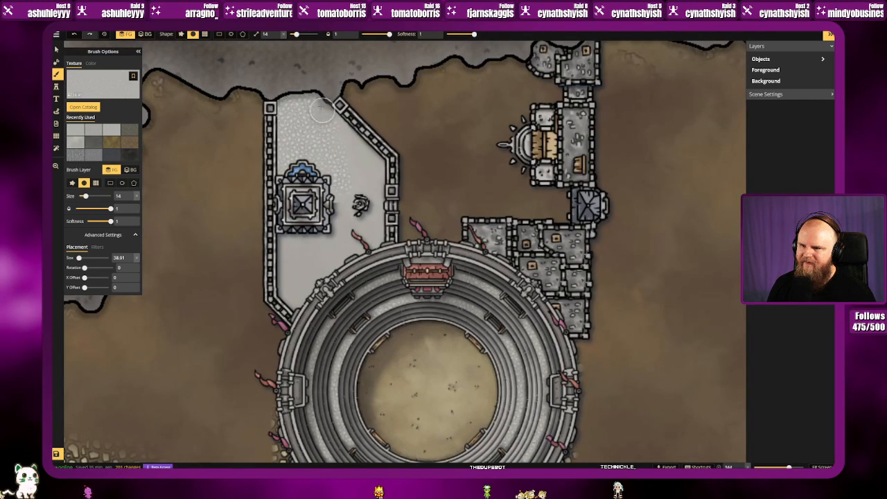
mouse_move(354, 154)
left_mouse_down()
mouse_move(367, 170)
mouse_move(330, 119)
mouse_move(365, 166)
mouse_move(369, 208)
mouse_move(375, 164)
mouse_move(374, 244)
mouse_move(340, 258)
mouse_move(287, 304)
mouse_move(289, 258)
left_mouse_up()
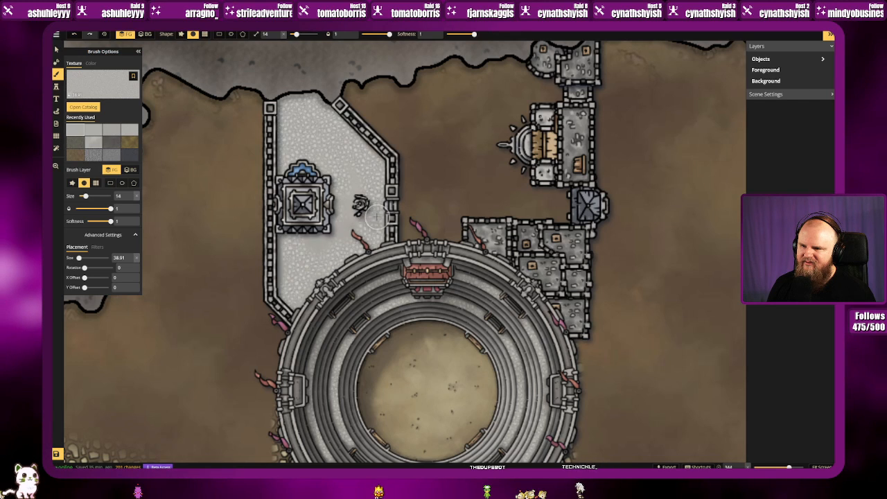
key("ctrl+z")
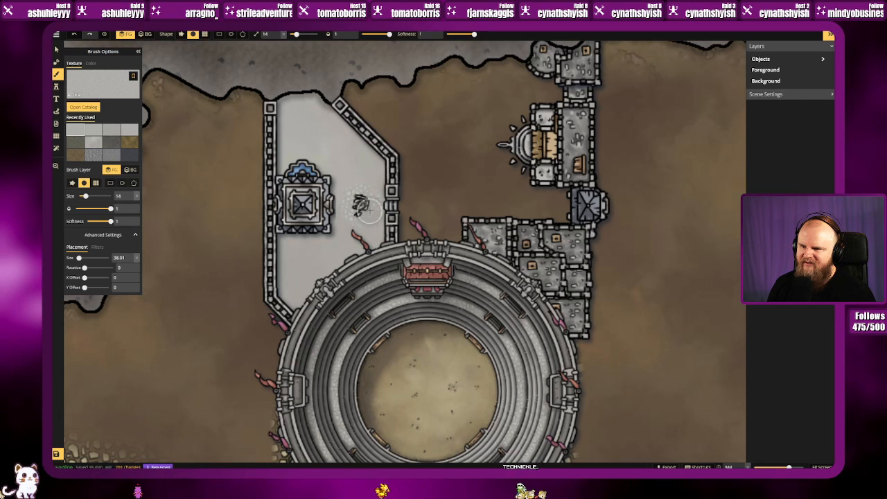
left_click_drag(312, 208, 365, 210)
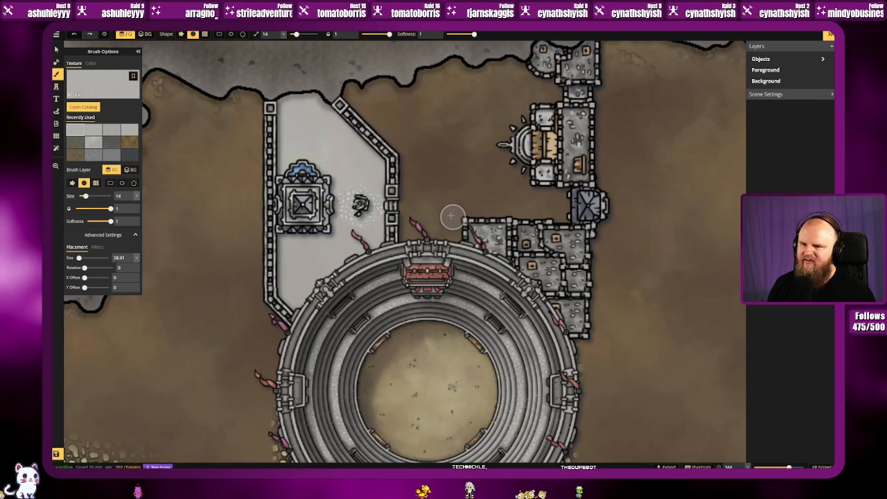
Step: Place a rectangular medium blue noble building, rotated 180 degrees, at the north end of the walled courtyard
scroll(466, 203, "down", 2)
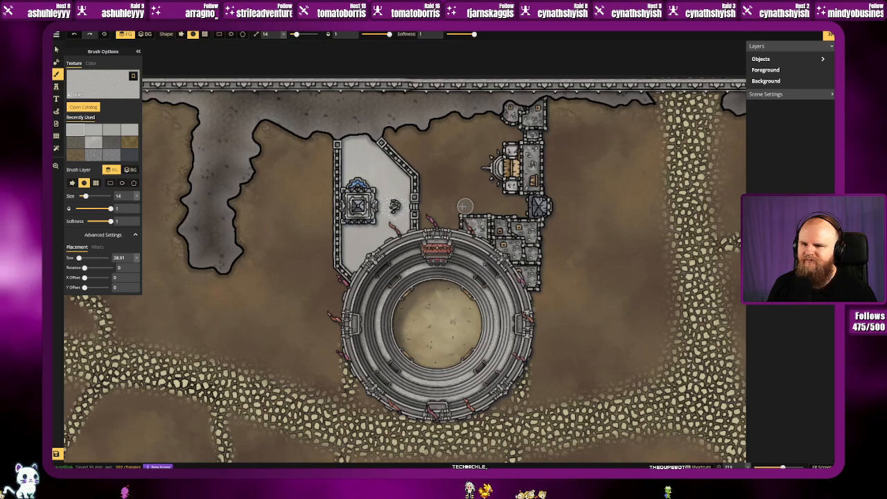
scroll(422, 173, "down", 3)
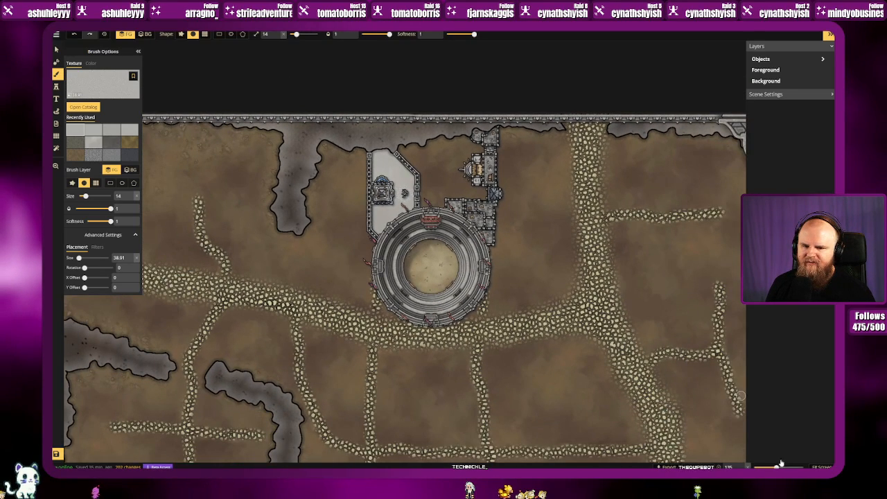
scroll(741, 396, "down", 3)
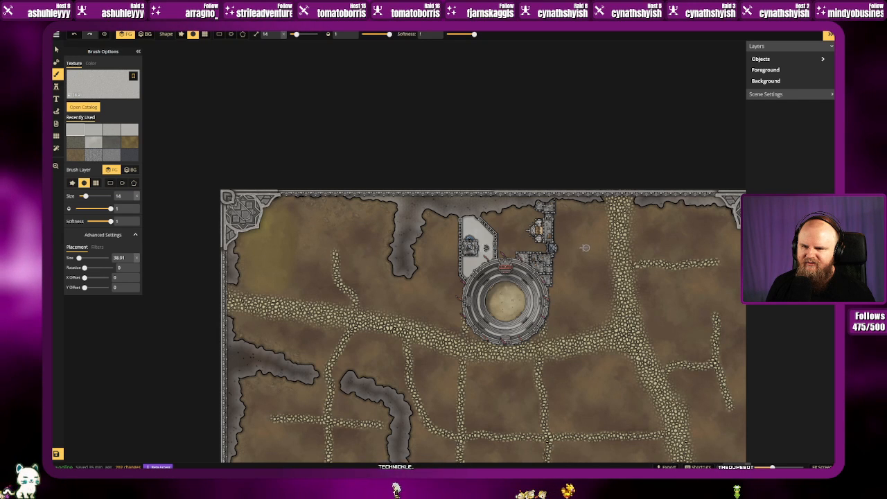
scroll(541, 246, "up", 5)
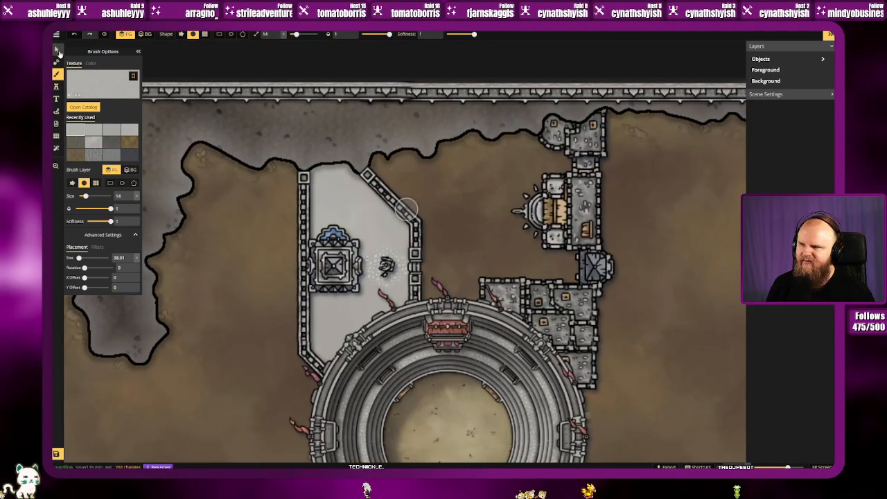
left_click(58, 50)
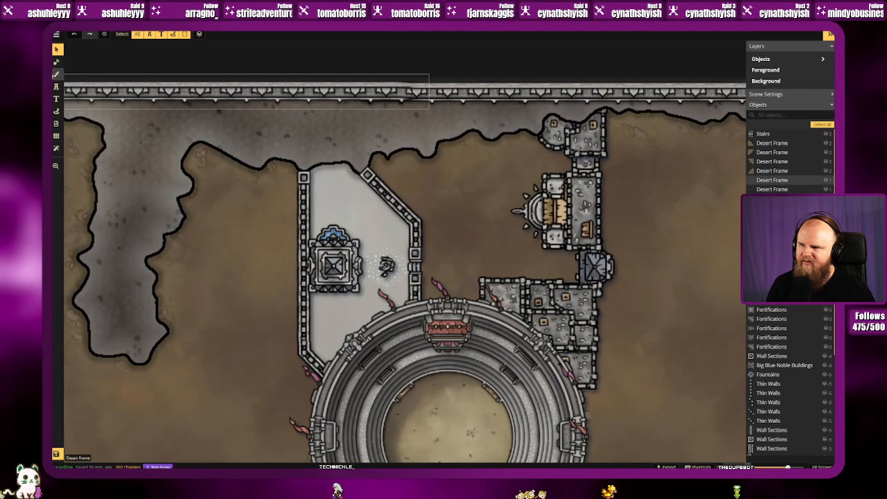
left_click(56, 87)
left_click(81, 78)
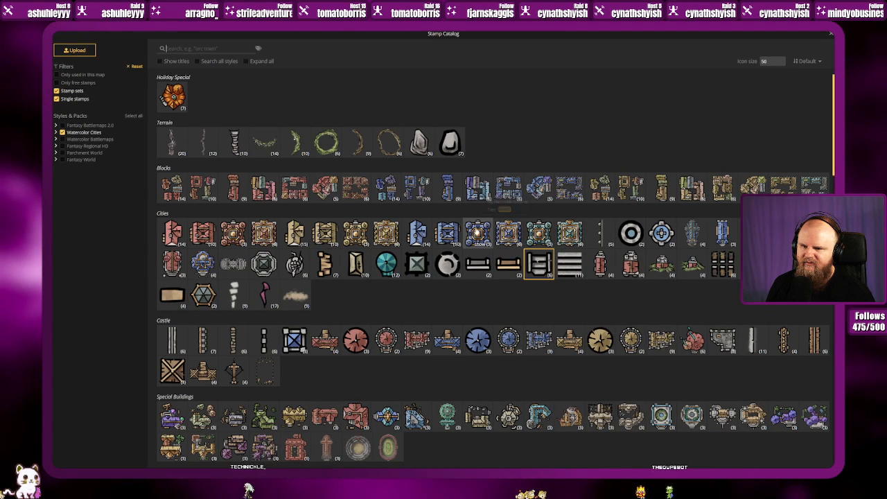
left_click(478, 236)
scroll(347, 201, "up", 2)
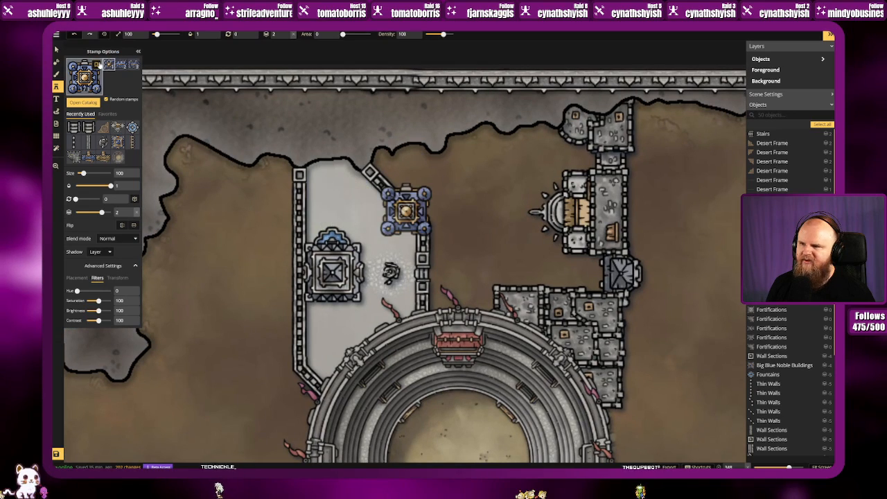
left_click(121, 64)
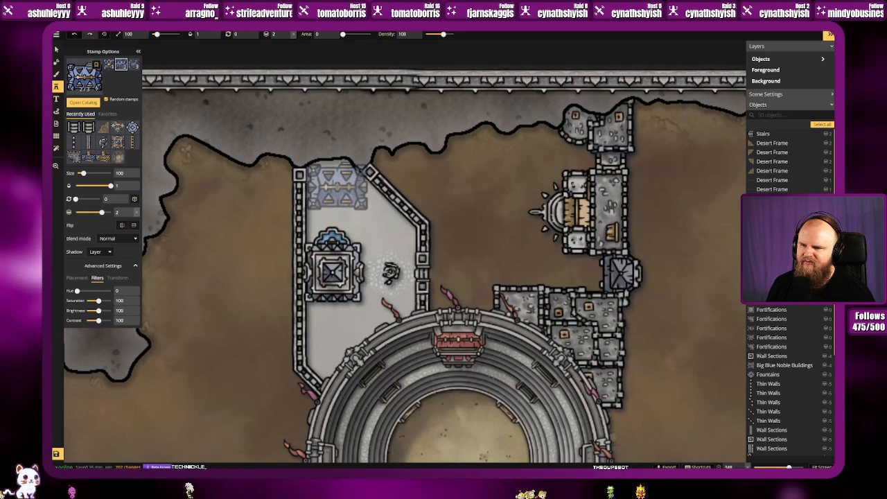
scroll(338, 187, "up", 12)
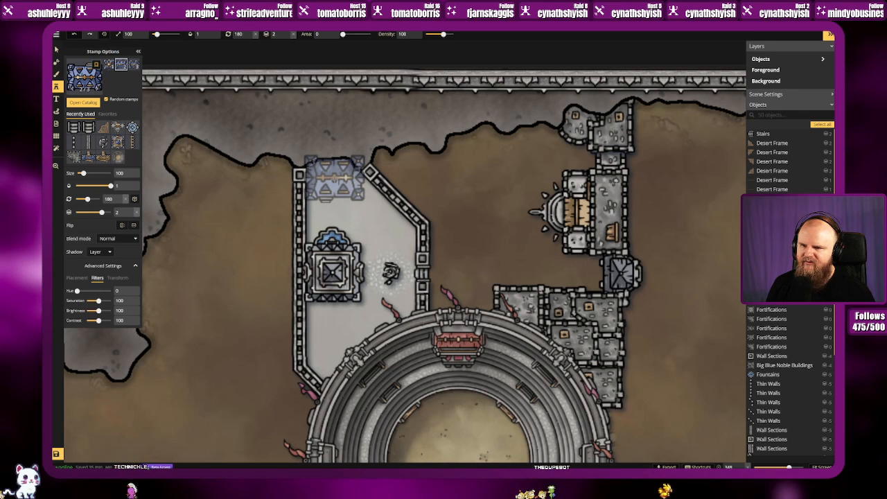
left_click(334, 178)
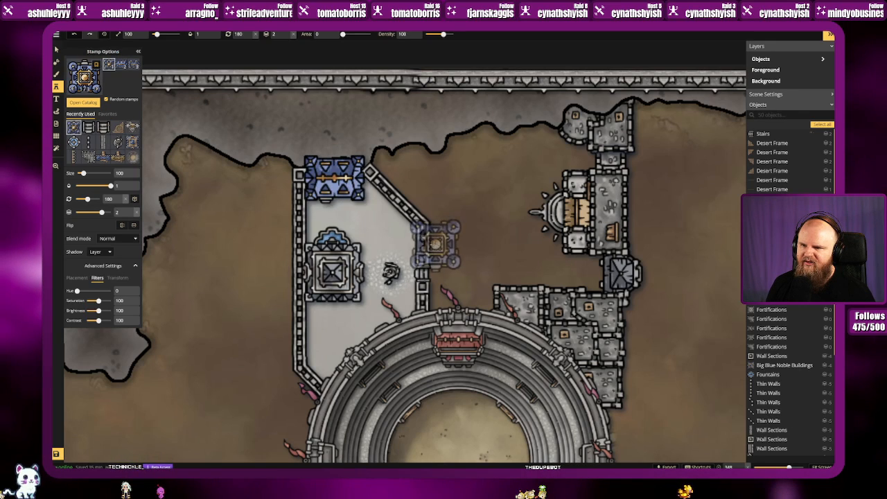
Step: Place the tall rectangular Big Blue Noble Buildings variant at rotation 0 directly south of the courtyard's central noble building
left_click(134, 64)
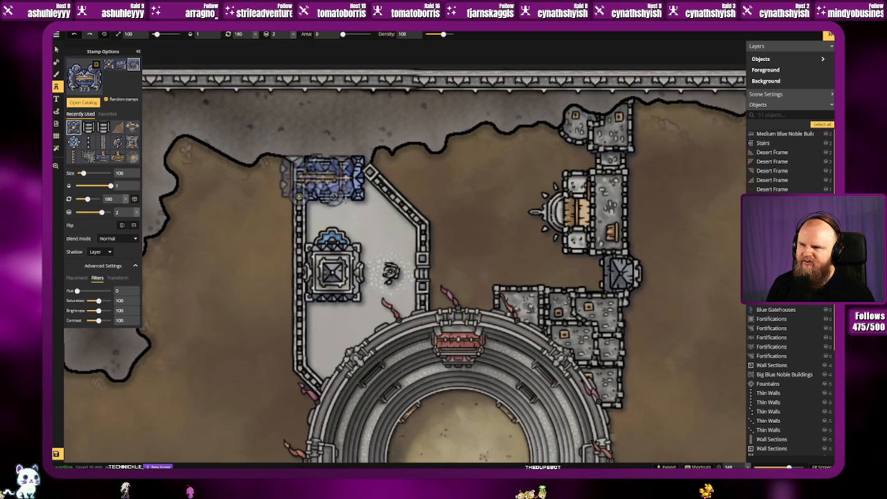
left_click(84, 76)
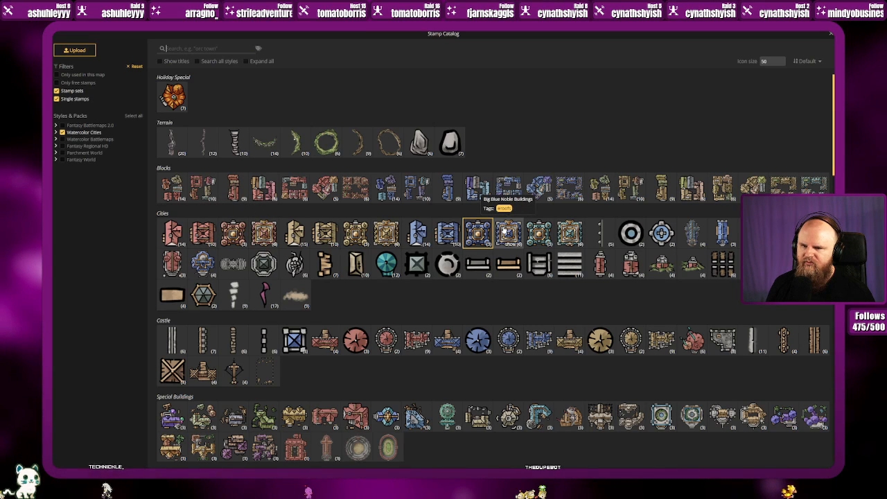
left_click(508, 233)
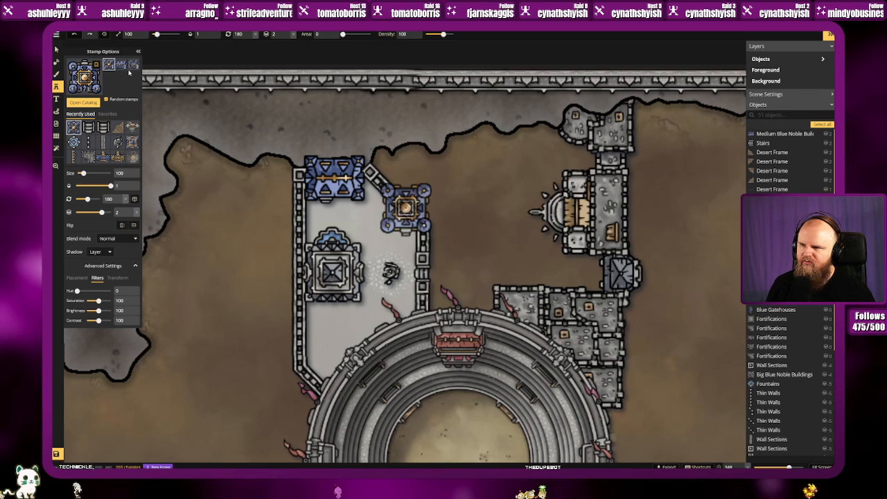
left_click(86, 80)
left_click(509, 233)
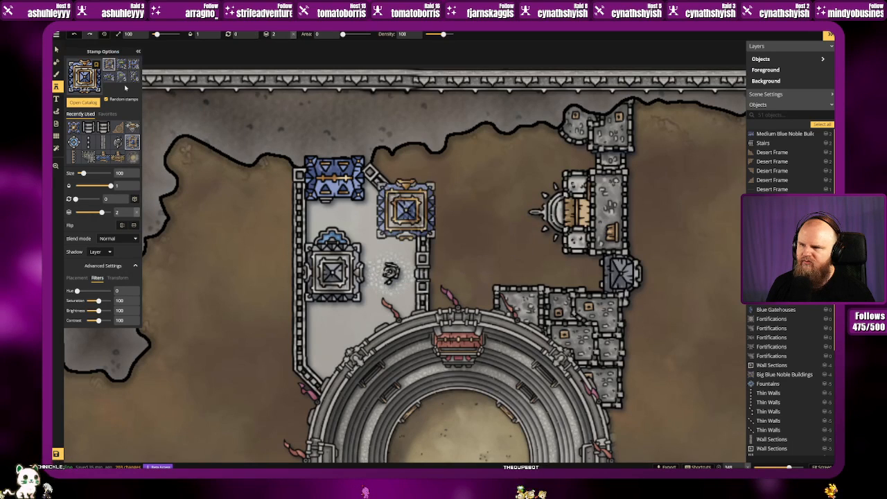
left_click(109, 78)
left_click(122, 77)
left_click(134, 77)
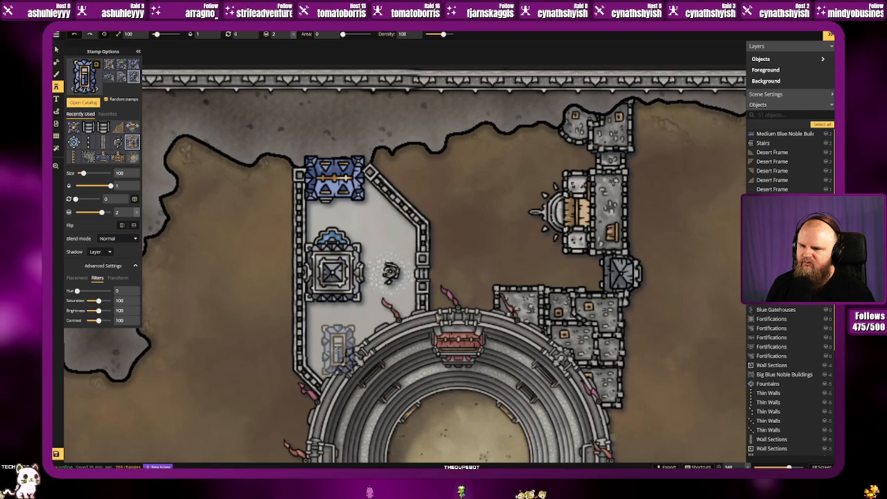
scroll(324, 354, "down", 9)
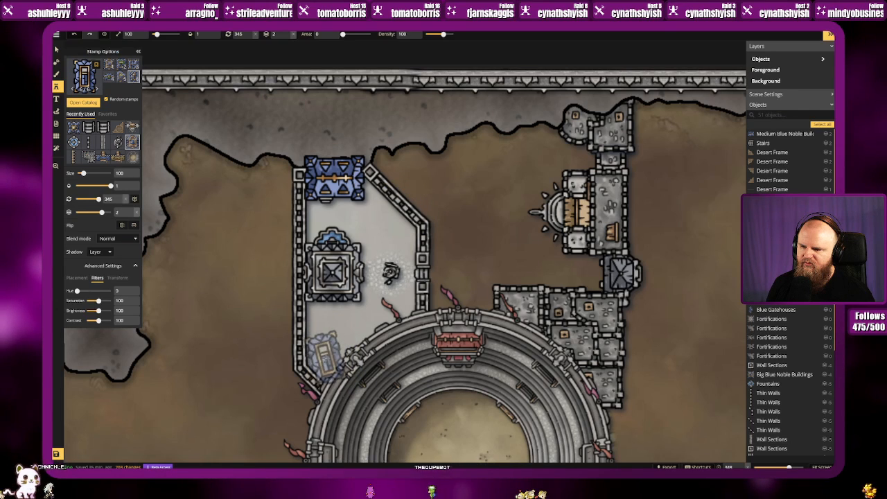
scroll(334, 368, "up", 9)
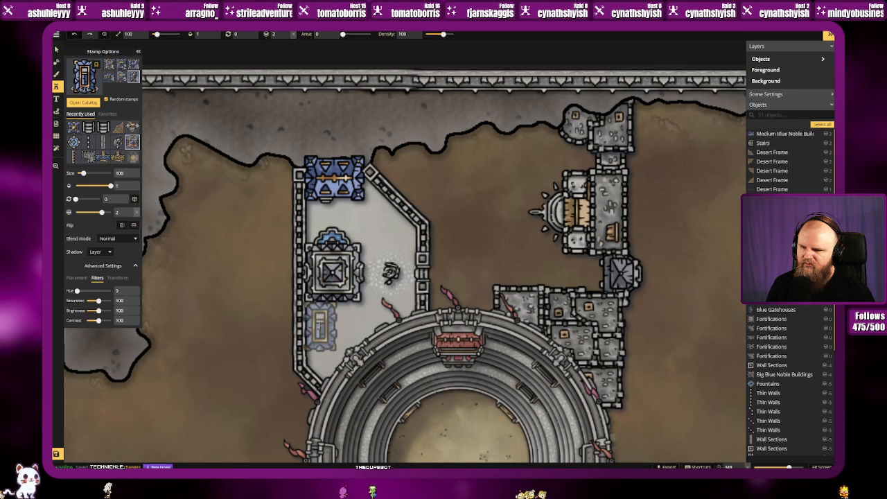
left_click(321, 326)
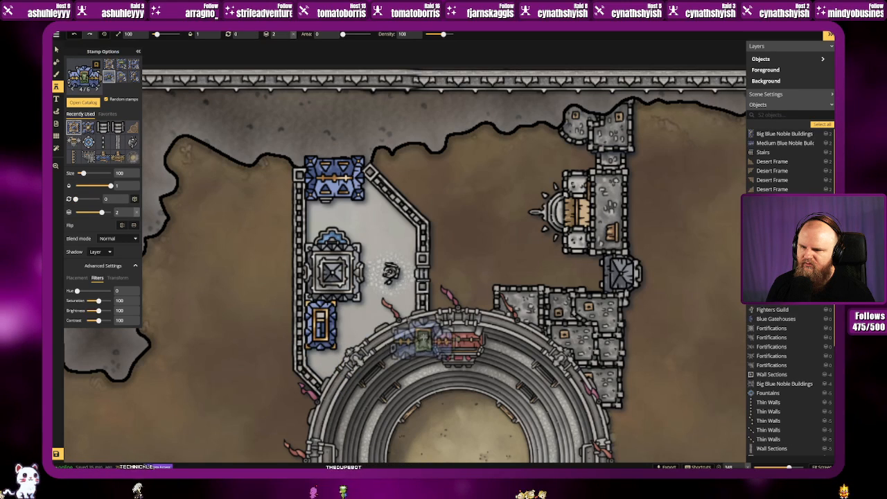
Step: Set the saturation of the southern and northern noble buildings in the courtyard to 16
left_click(405, 211)
left_click(56, 50)
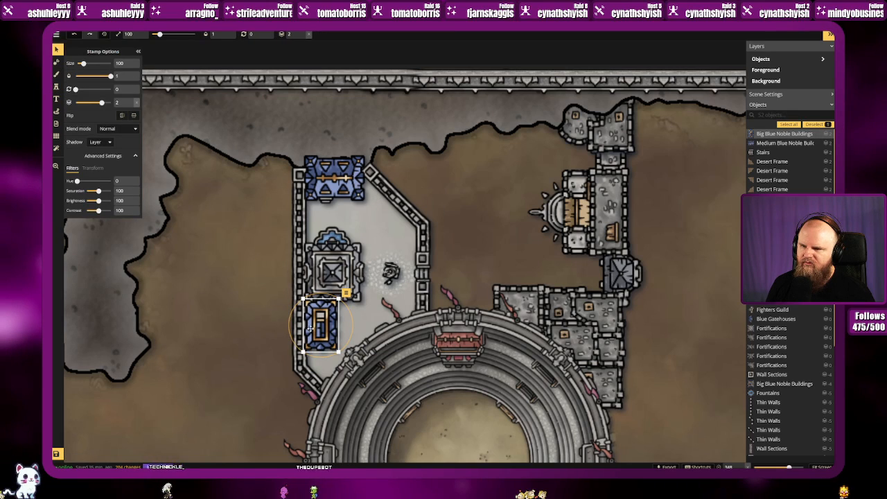
double_click(120, 191)
type("16")
left_click(334, 179)
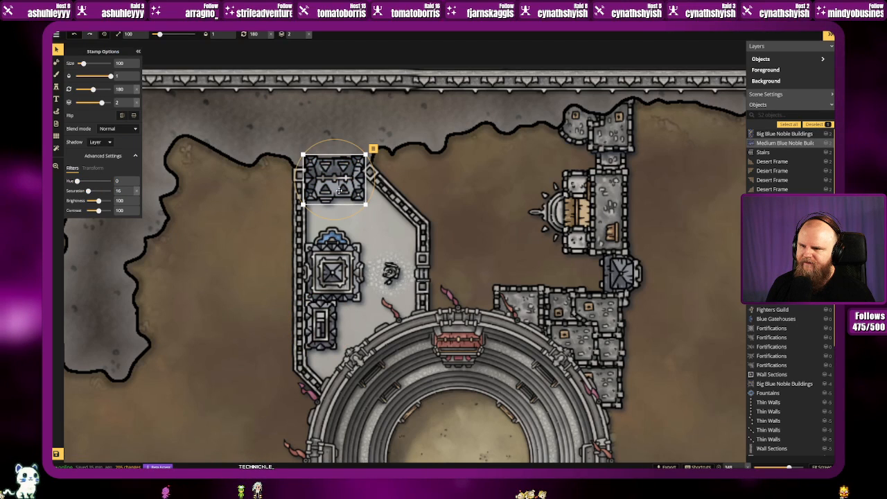
Step: Try flattening the northern noble building to the foreground, and undo the flattening
right_click(339, 191)
mouse_move(409, 211)
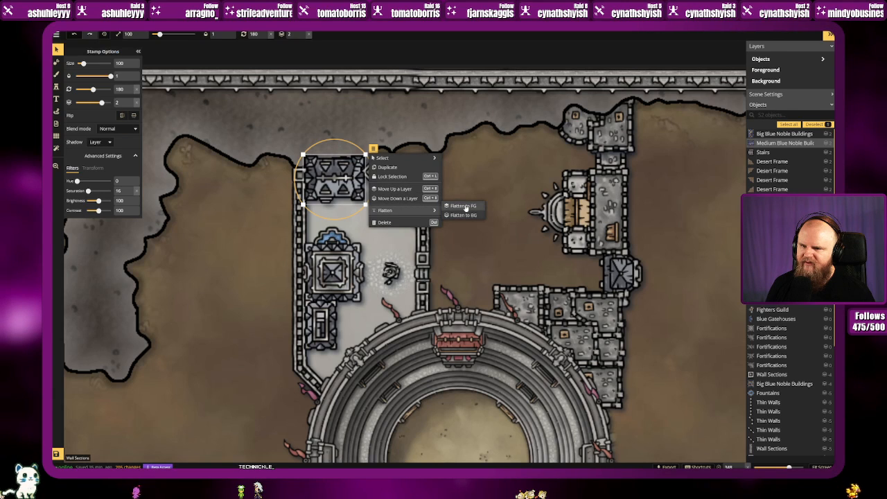
left_click(463, 206)
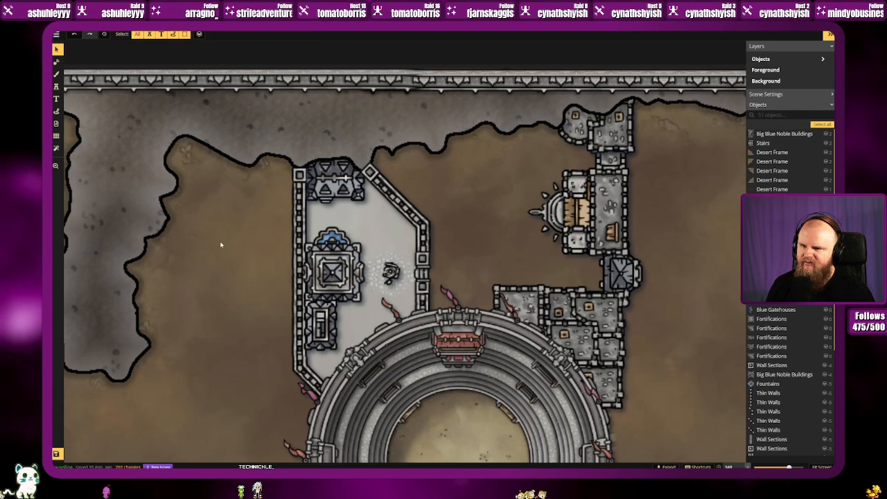
key("ctrl+z")
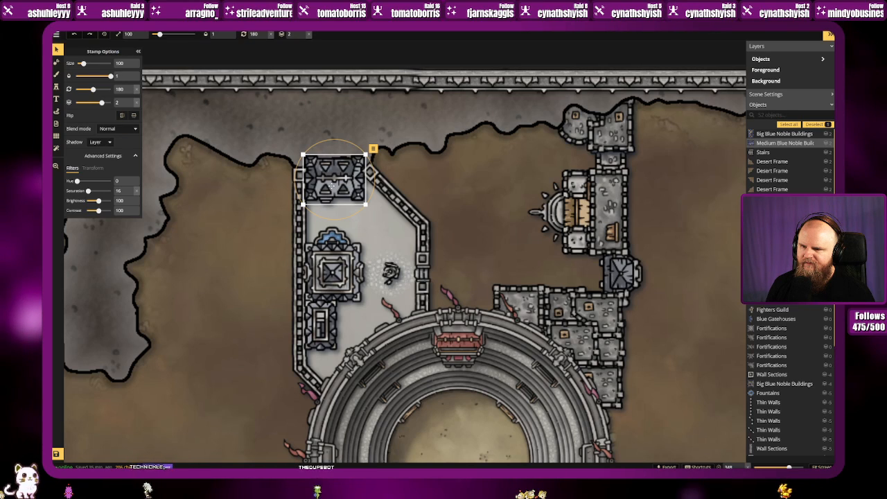
Step: Move the northern noble building down to layer -5
left_click(373, 148)
left_click(384, 199)
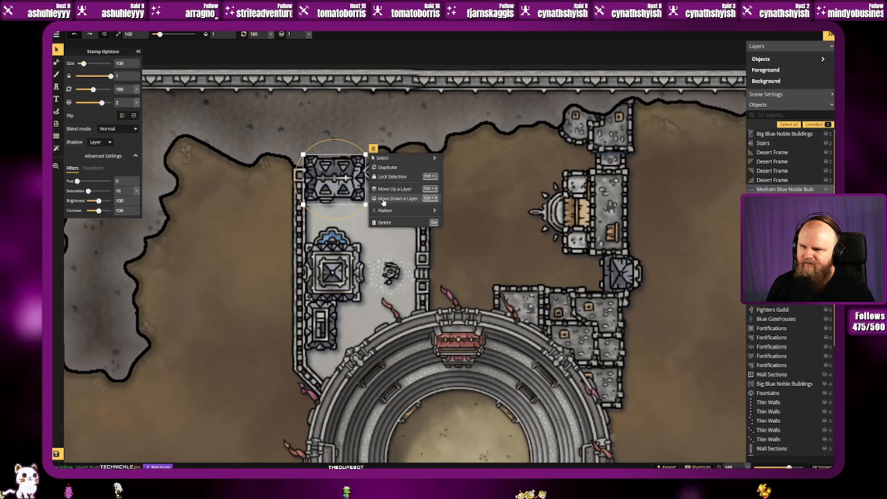
left_click(383, 198)
left_click(384, 199)
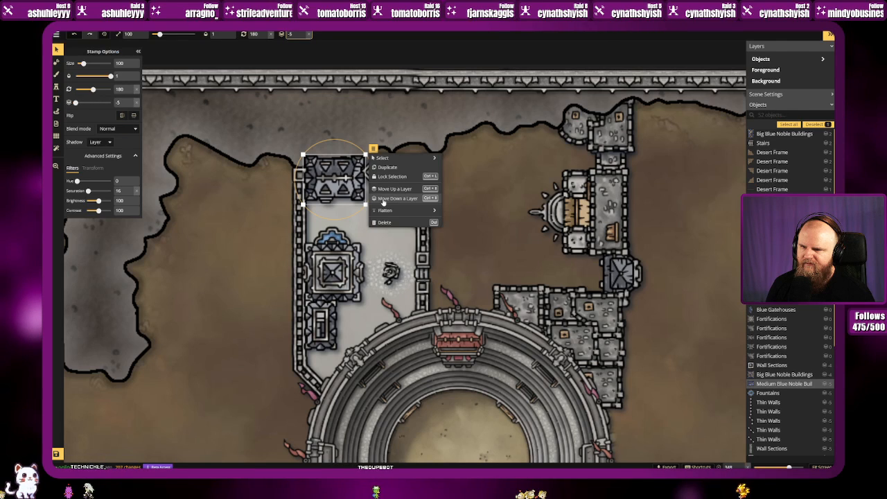
Step: Move the square wall posts at the courtyard's northwest and northeast corners up to layer -4
left_click(277, 199)
right_click(300, 178)
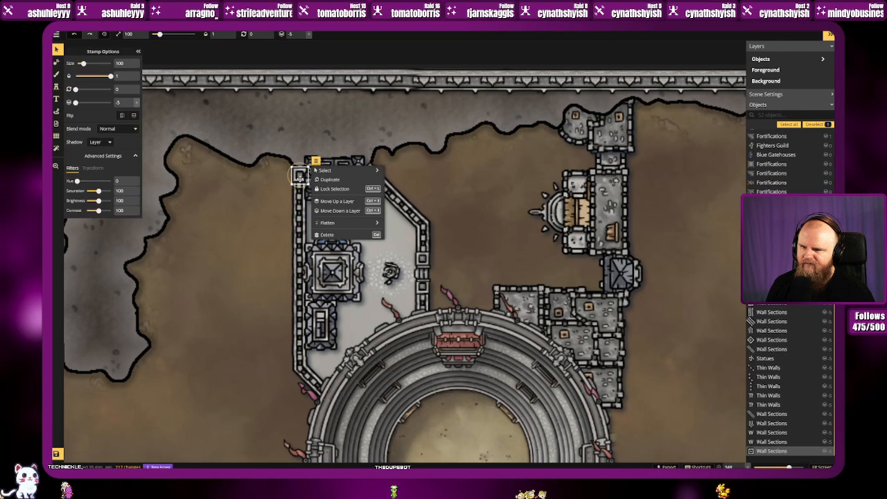
left_click(356, 202)
left_click(274, 201)
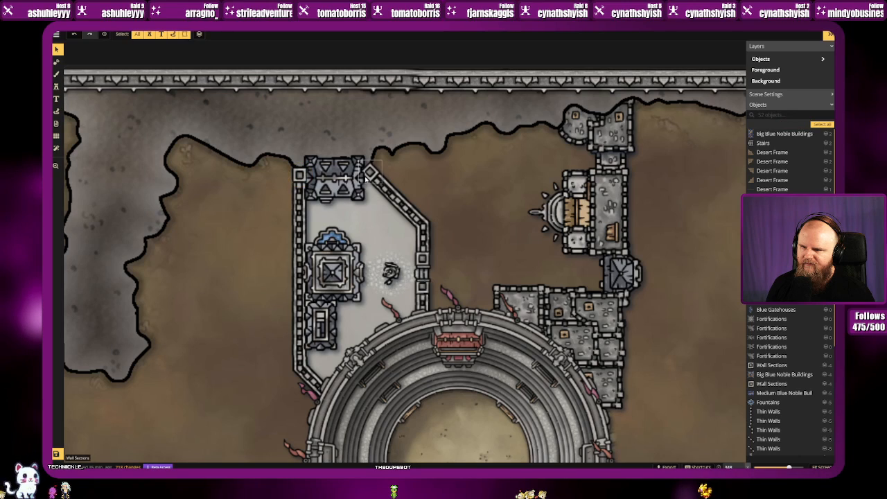
right_click(365, 178)
left_click(418, 197)
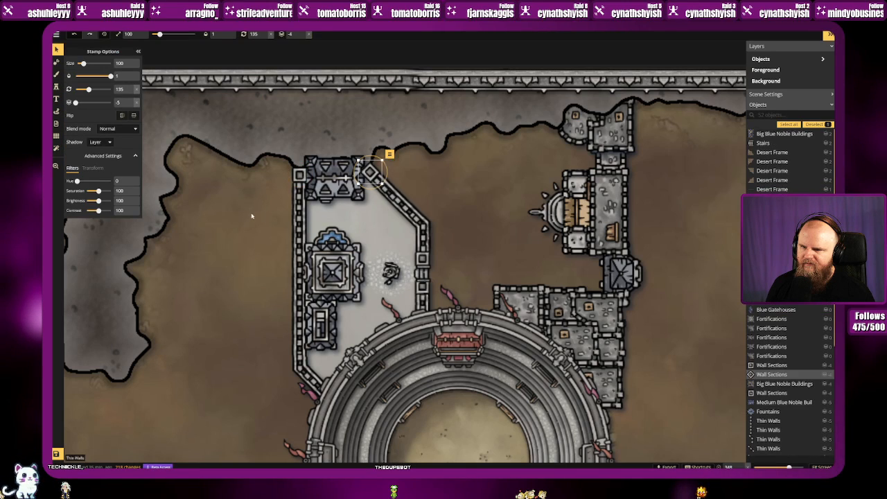
left_click(332, 213)
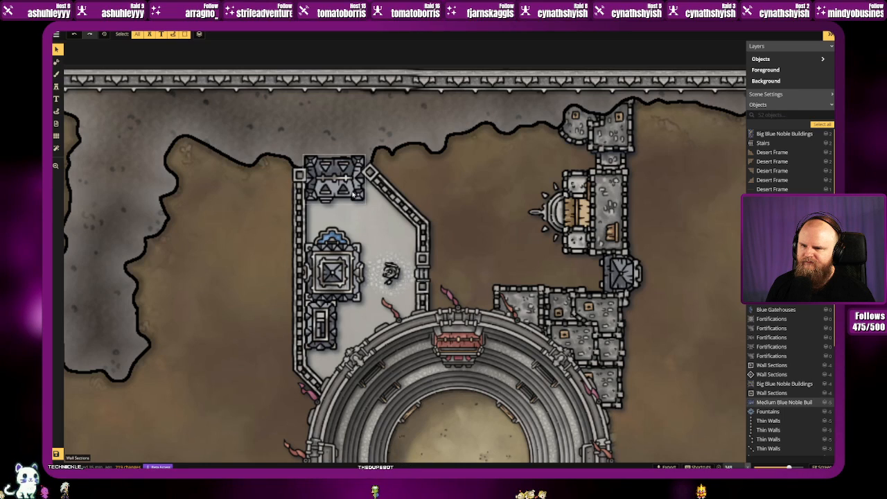
Step: Try to move the courtyard's western wall pieces down a layer
left_click(301, 215)
right_click(300, 215)
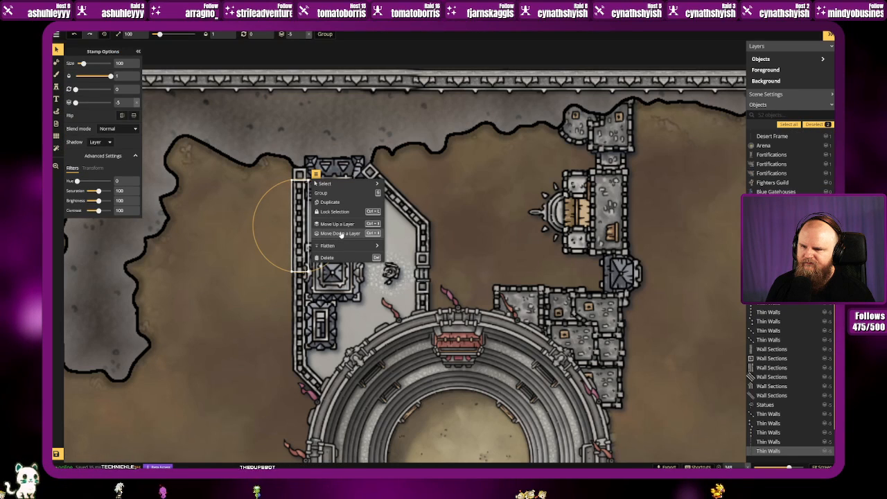
left_click(254, 218)
left_click(273, 132)
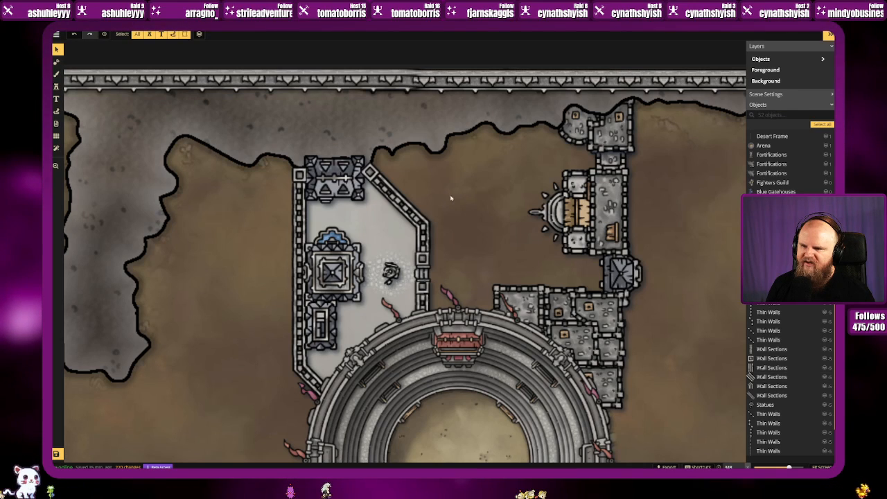
Step: Brush more light stone paving onto the foreground between the noble buildings and the arena, using brush size 14
key("space")
left_click_drag(483, 202, 392, 187)
key("space")
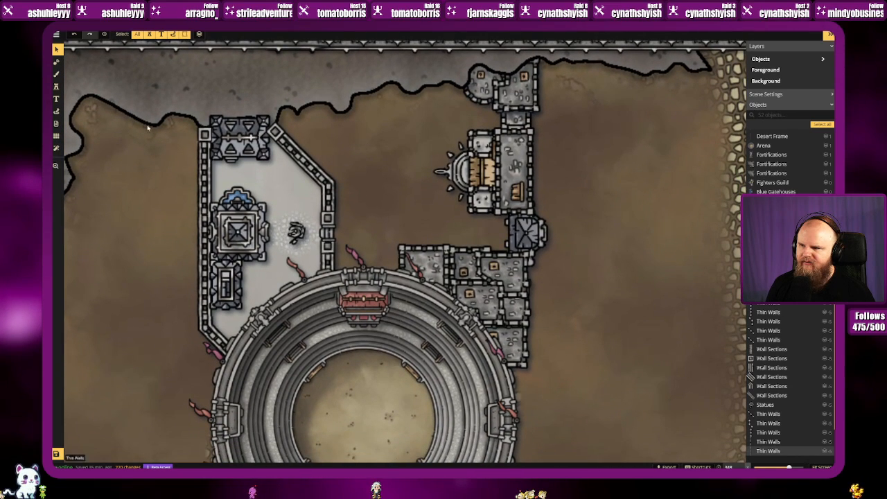
left_click(56, 74)
mouse_move(291, 220)
left_mouse_down()
mouse_move(263, 186)
mouse_move(237, 187)
mouse_move(231, 159)
mouse_move(234, 185)
left_mouse_up()
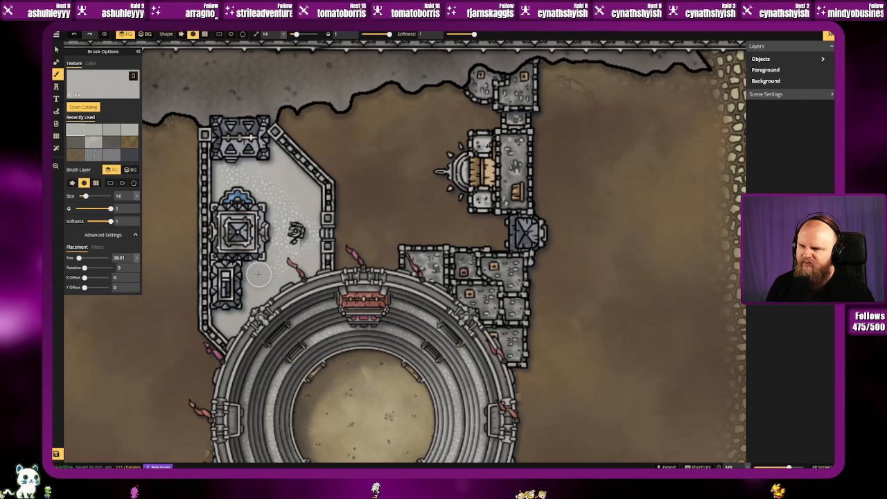
mouse_move(270, 282)
left_mouse_down()
mouse_move(303, 282)
mouse_move(314, 262)
mouse_move(277, 274)
left_mouse_up()
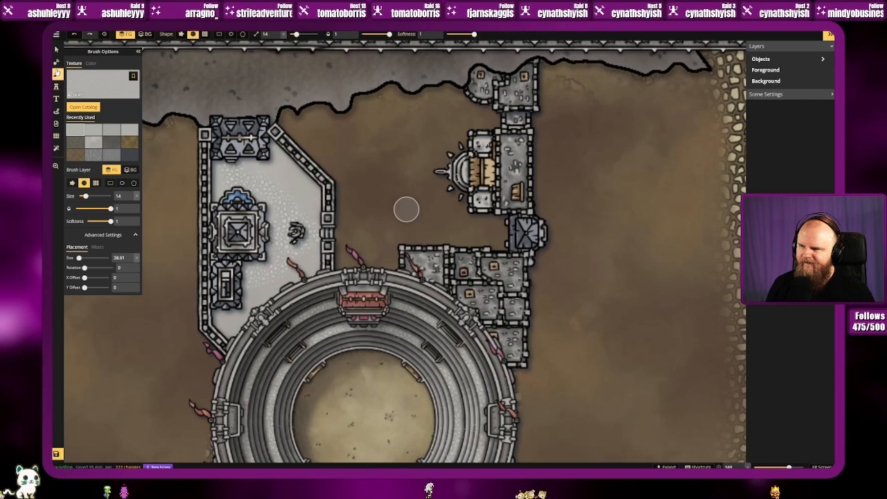
Step: Place two Small Blue Buildings variants at rotation 315 along the inside of the courtyard's northeastern diagonal wall, one a long narrow building
left_click(57, 87)
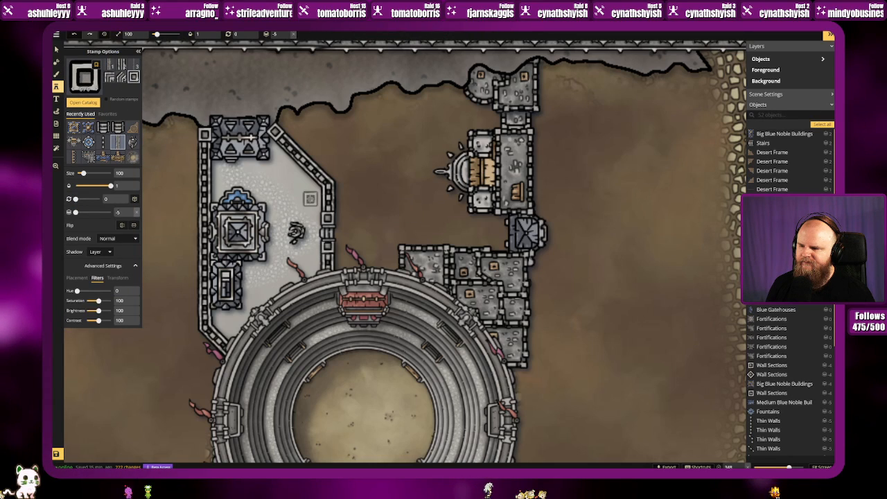
scroll(306, 192, "down", 3)
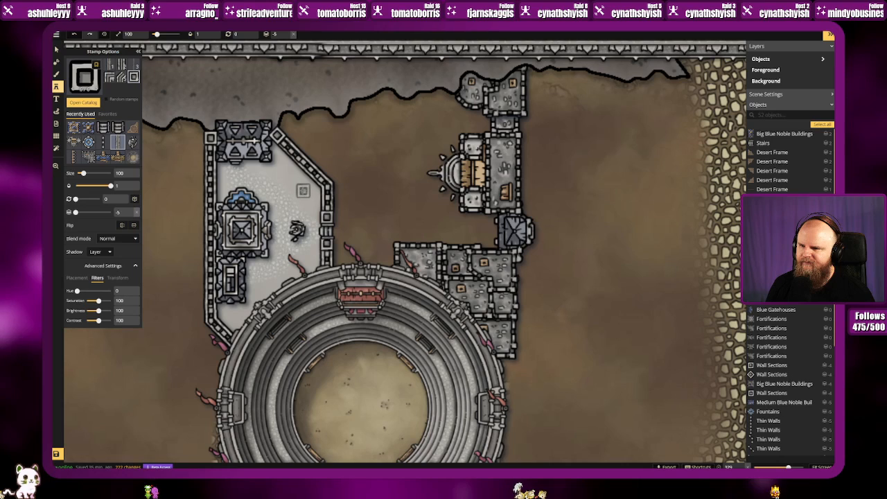
left_click(85, 76)
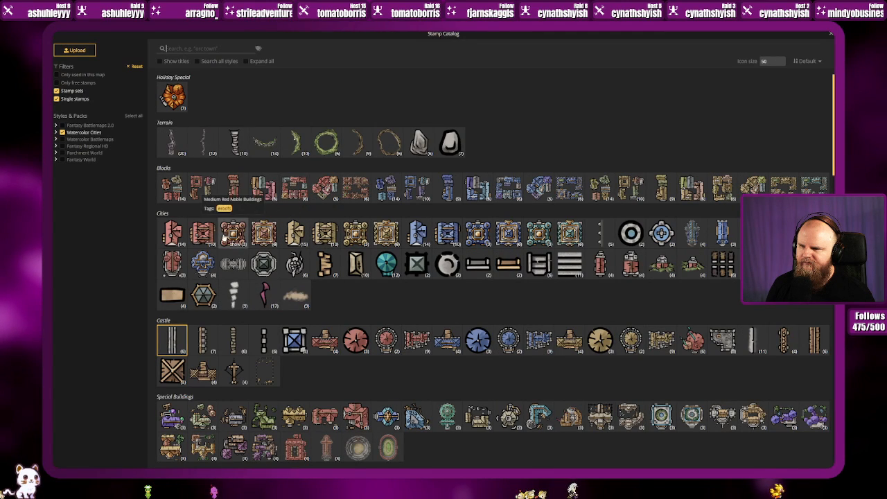
left_click(416, 234)
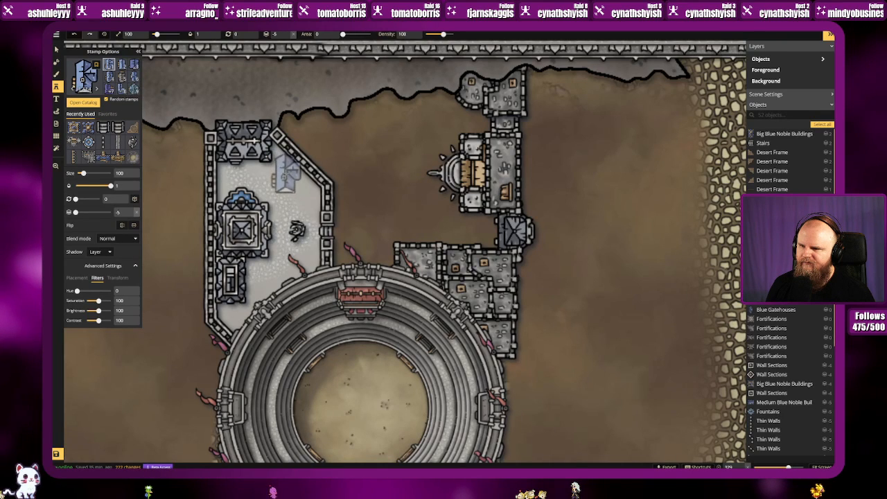
scroll(286, 177, "down", 5)
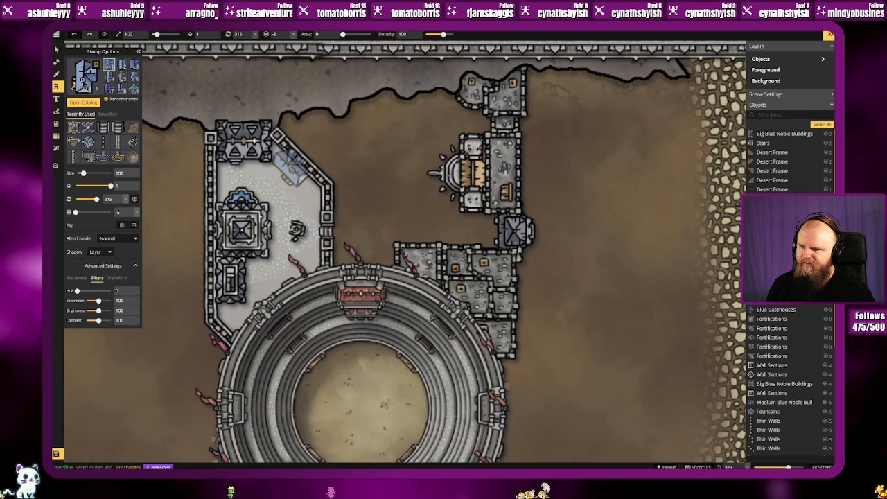
left_click(291, 168)
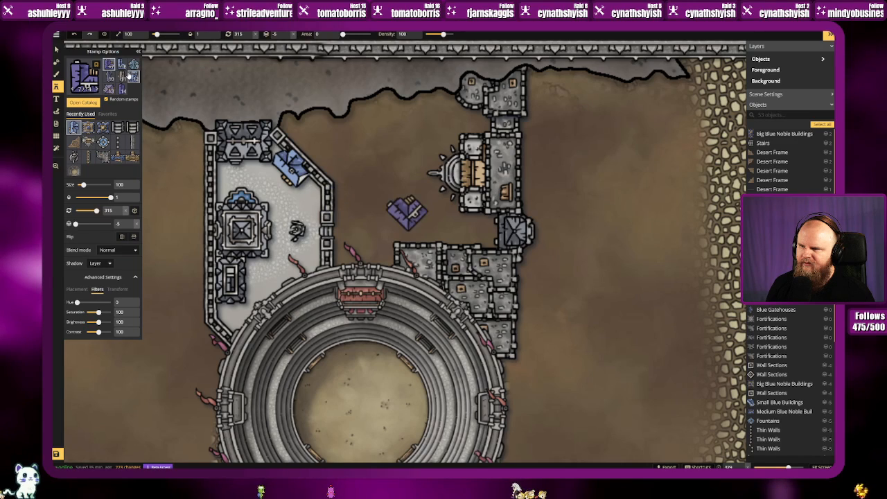
left_click(122, 77)
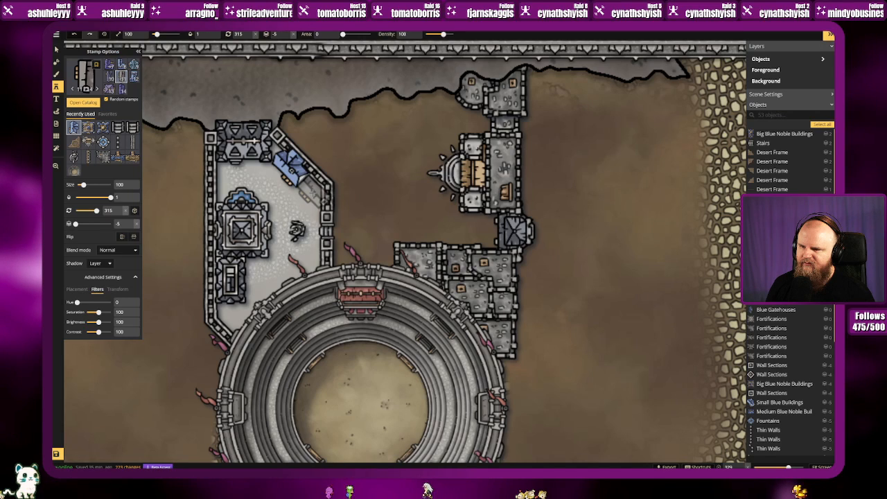
left_click(314, 194)
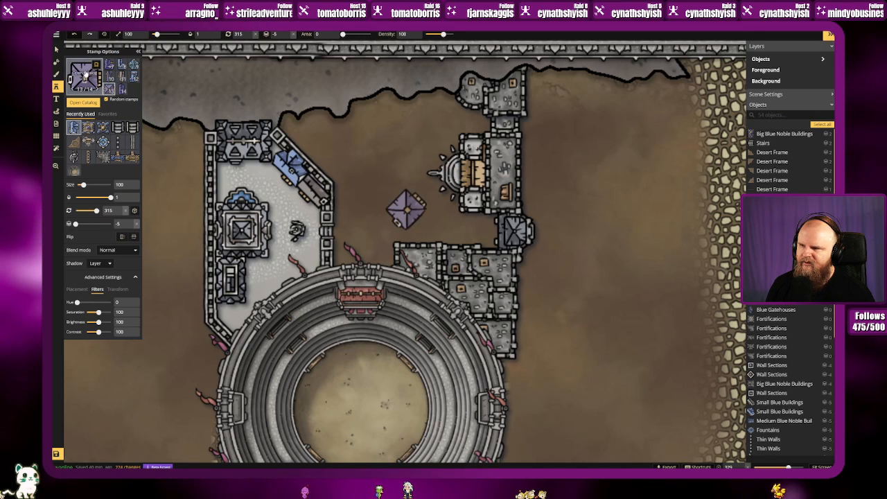
Step: Set the saturation of the small buildings along the diagonal wall to 16
left_click(57, 50)
left_click(315, 192)
double_click(123, 191)
left_click(276, 163)
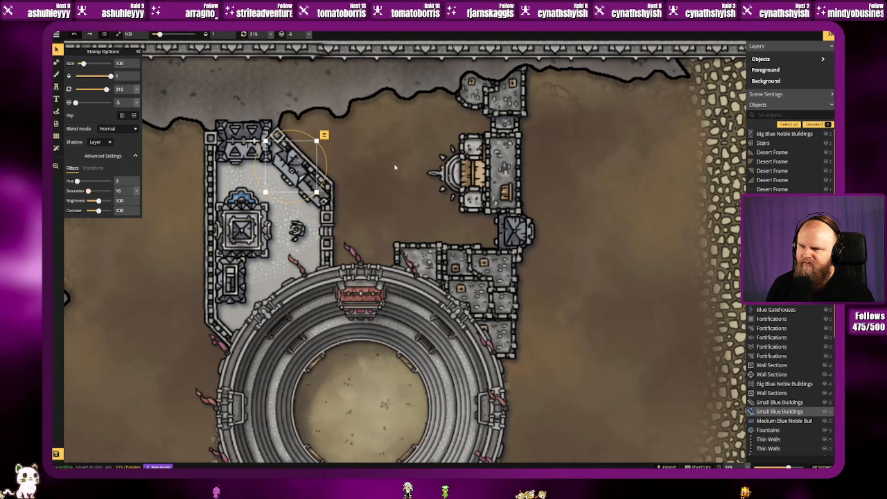
Step: Try to move the northern small building beside the diagonal wall down a layer
left_click(323, 135)
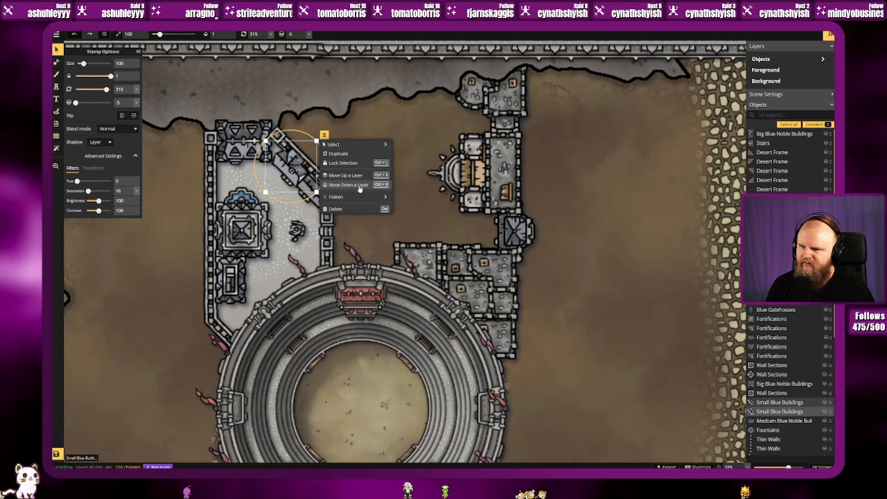
left_click(349, 185)
left_click(375, 184)
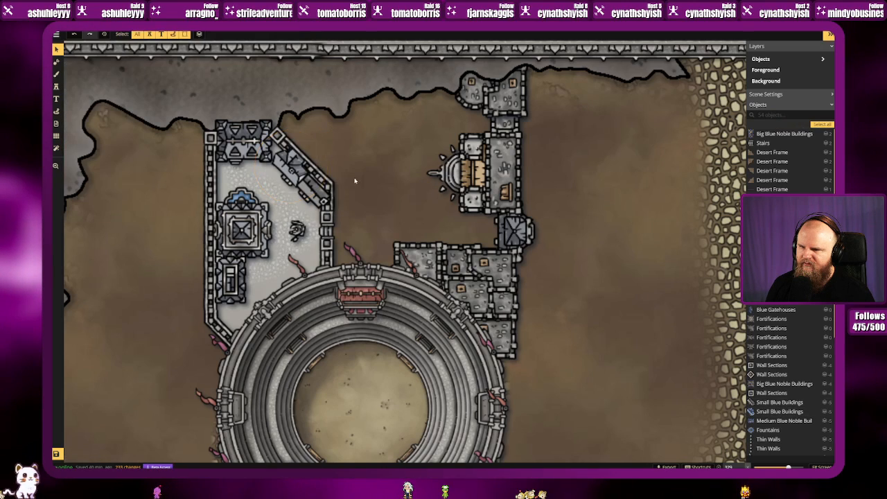
Step: Move the northern diagonal wall section, its thin wall and the adjacent small building to layer -4
left_click(316, 173)
left_click(291, 149)
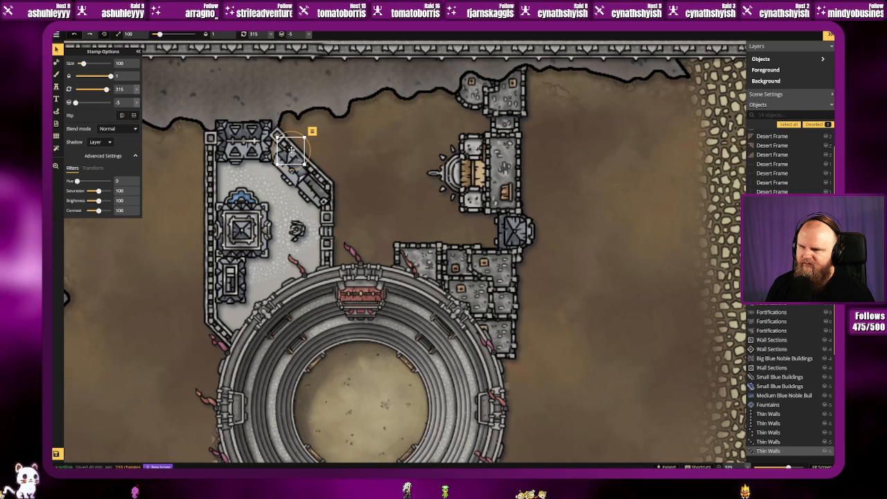
left_click(333, 143)
left_click(300, 163)
left_click(326, 128)
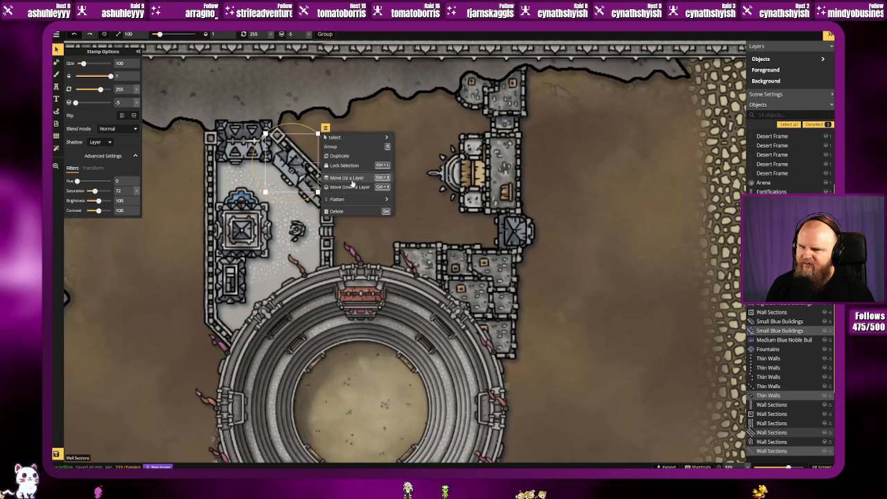
left_click(347, 178)
left_click(347, 178)
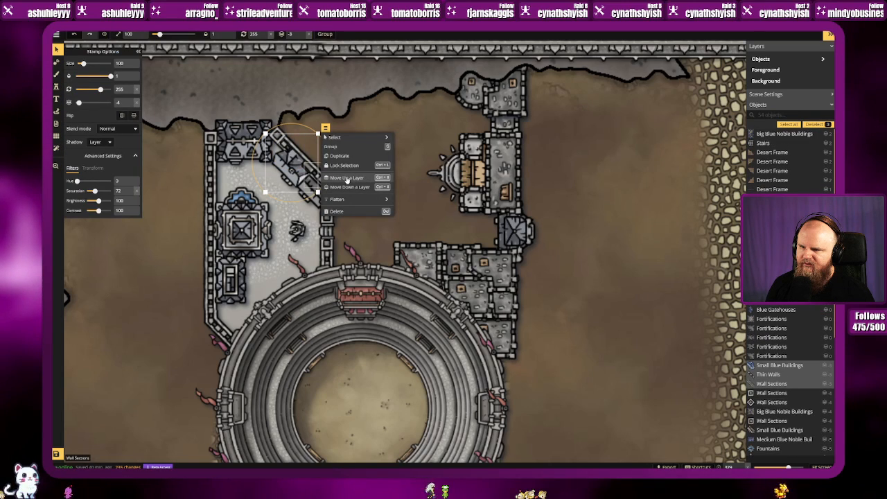
left_click(348, 186)
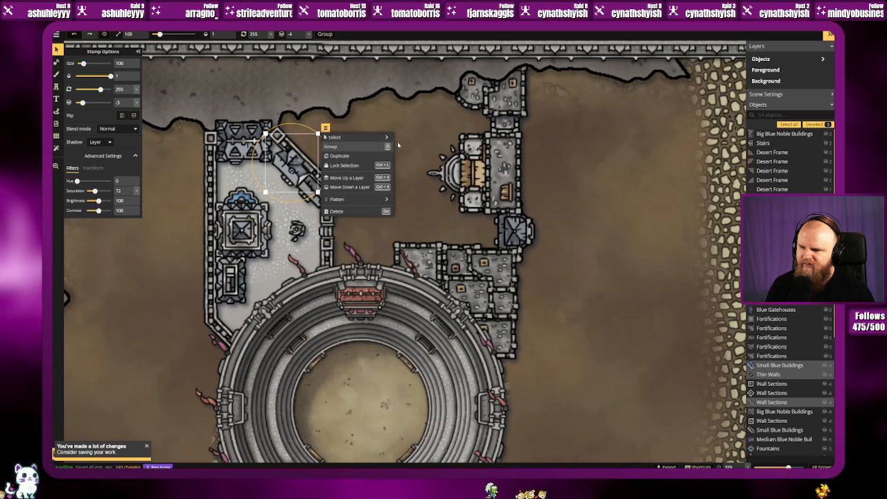
left_click(407, 143)
left_click(406, 143)
Step: Move the small buildings beside the diagonal wall down to layer -5
left_click(296, 169)
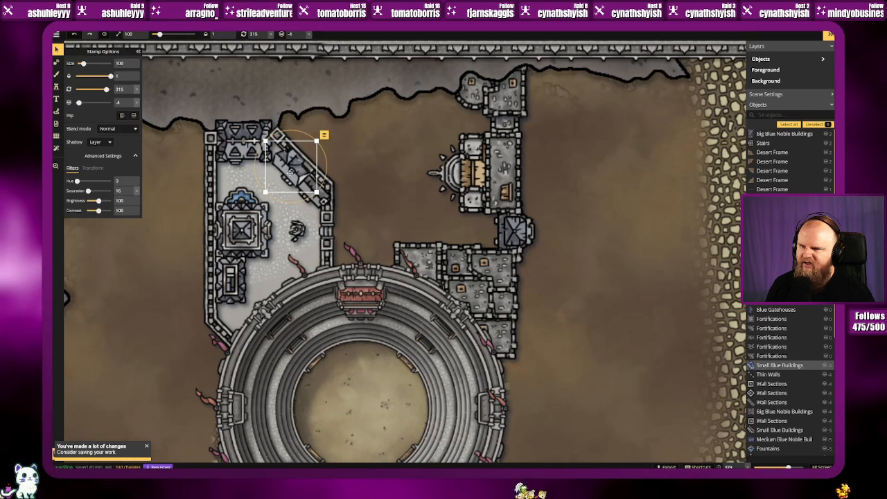
left_click(325, 135)
left_click(347, 185)
left_click(313, 194)
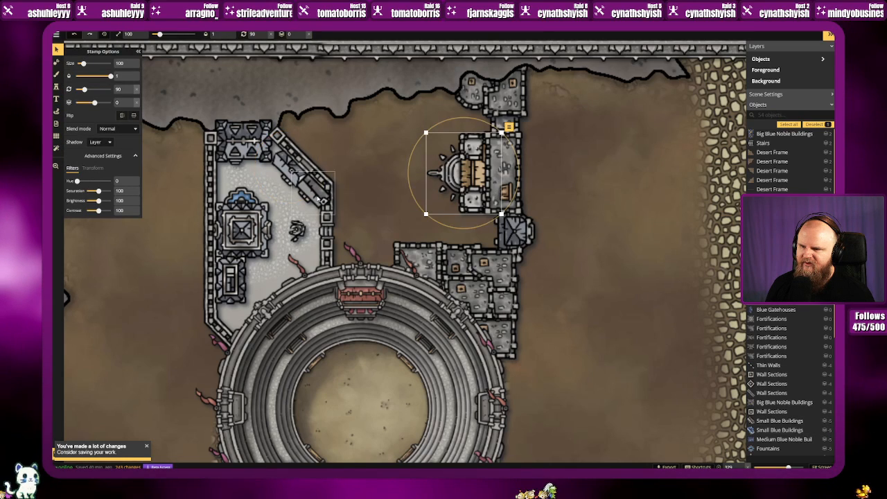
left_click(343, 167)
left_click(368, 215)
left_click(398, 141)
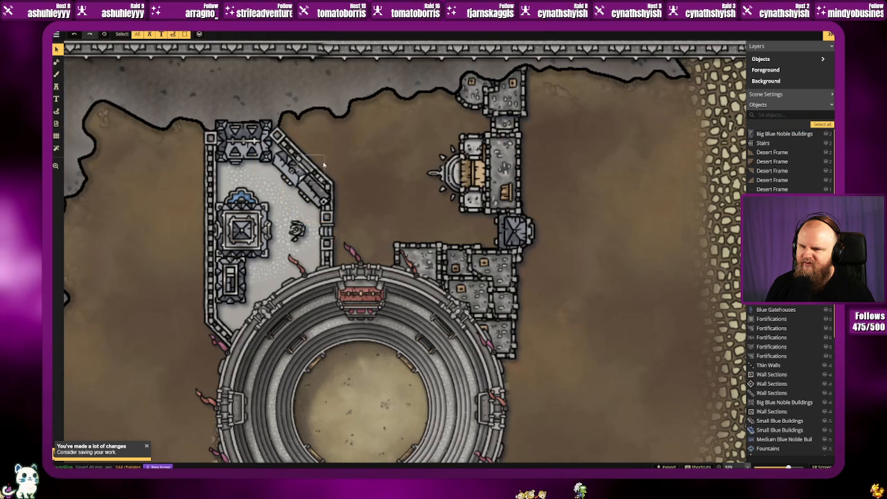
Step: Move the southern diagonal wall section and its thin wall up to layer -3
left_click(320, 165)
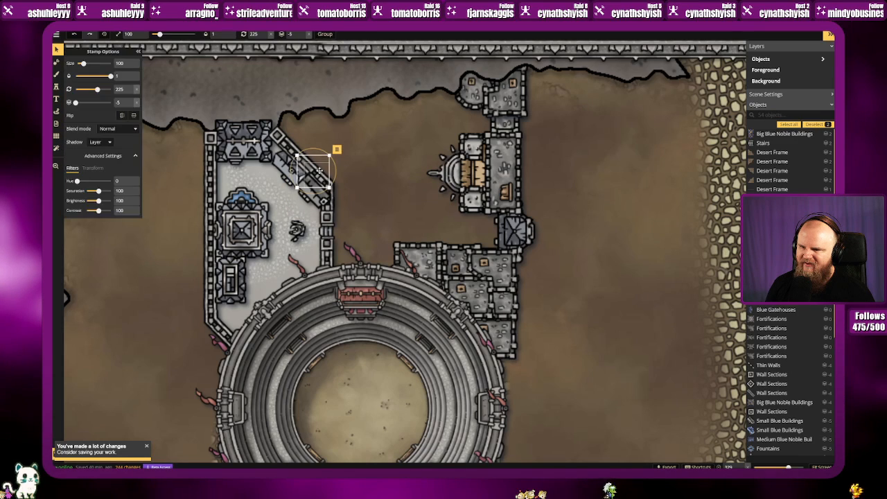
left_click(337, 149)
left_click(372, 199)
left_click(372, 200)
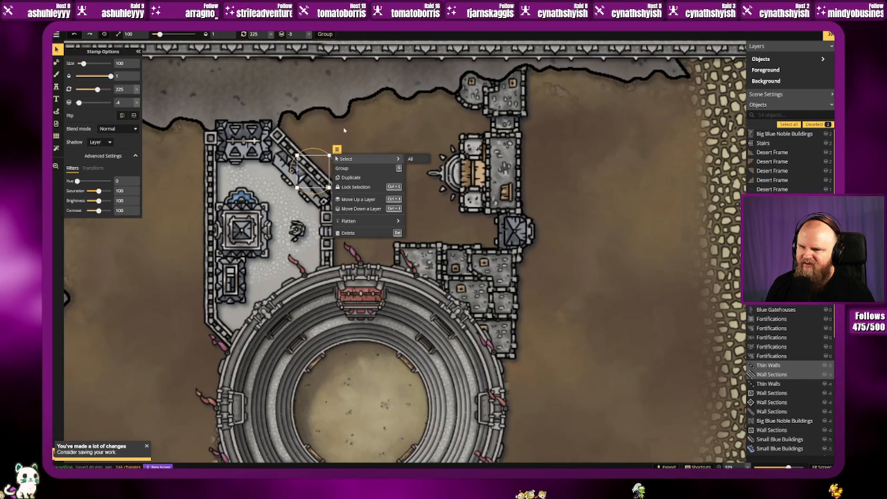
left_click(346, 133)
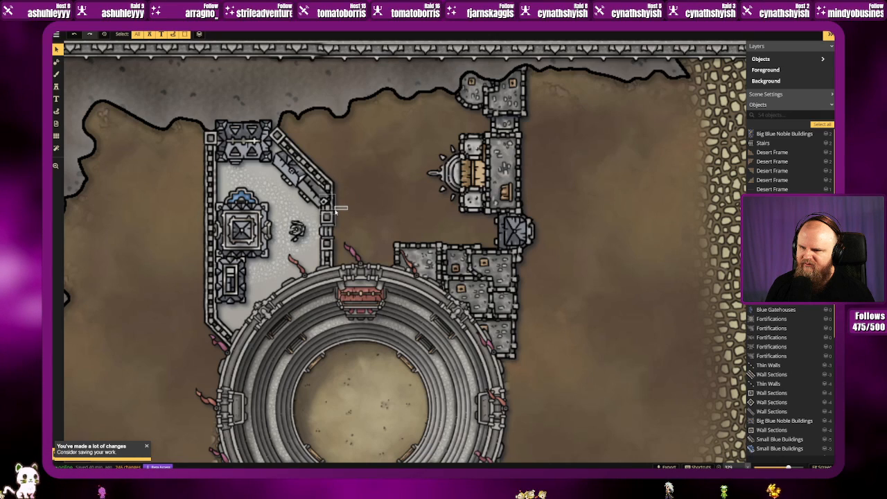
Step: Try moving the upper eastern wall segment and its post up to layer -4, and undo the change
left_click(337, 202)
right_click(339, 195)
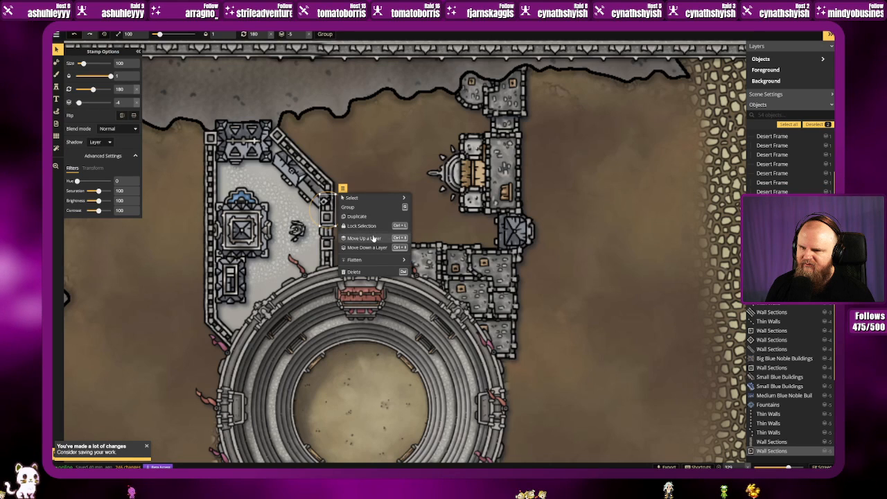
left_click(366, 248)
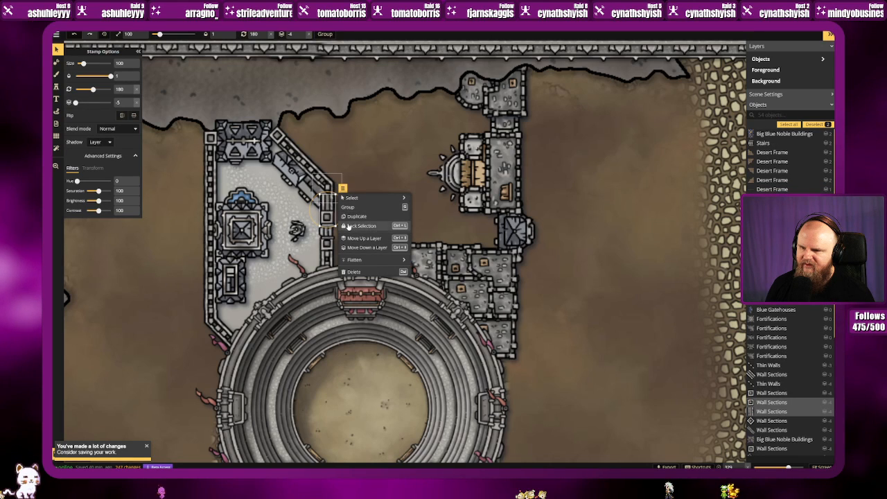
key("ctrl+z")
left_click(366, 186)
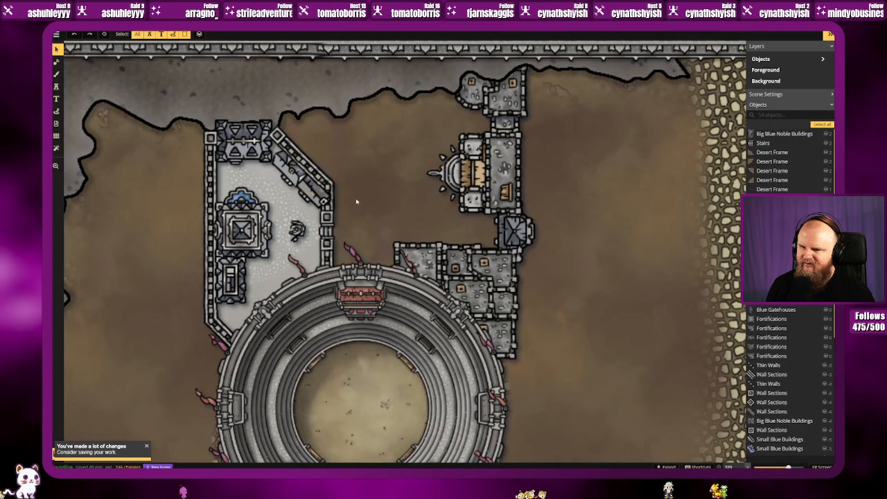
Step: Move the long narrow building southwest, away from the diagonal wall and into the courtyard
left_click(315, 194)
right_click(315, 194)
left_click(315, 195)
left_click_drag(313, 196, 299, 200)
Step: Move the wall pieces around the courtyard's northeastern bend up one layer, and select the southern diagonal wall section
left_click_drag(346, 186, 328, 201)
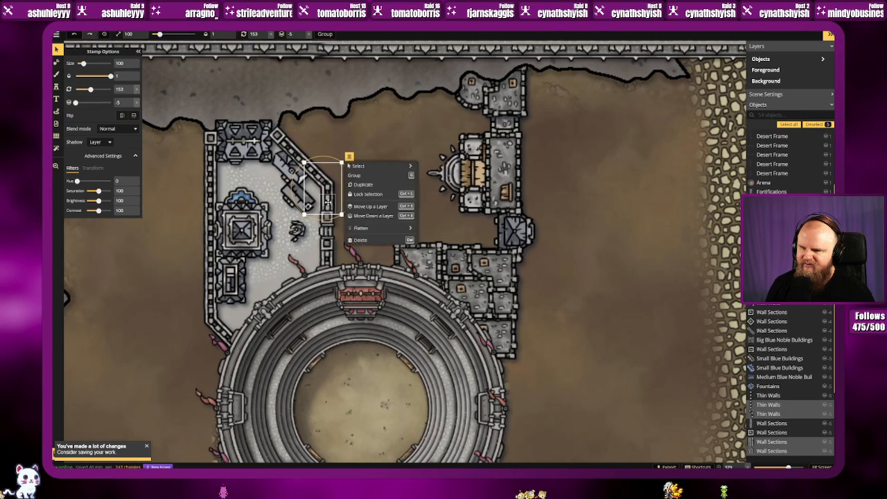
left_click(369, 208)
left_click(325, 177)
left_click(321, 177)
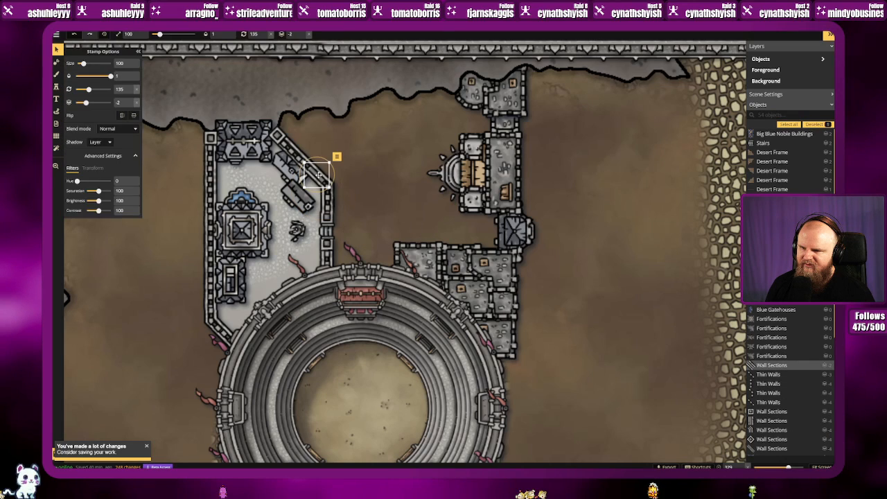
Step: Return the diagonal wall section to layer -3 and move the long narrow building northeast against that wall
right_click(321, 177)
left_click(351, 157)
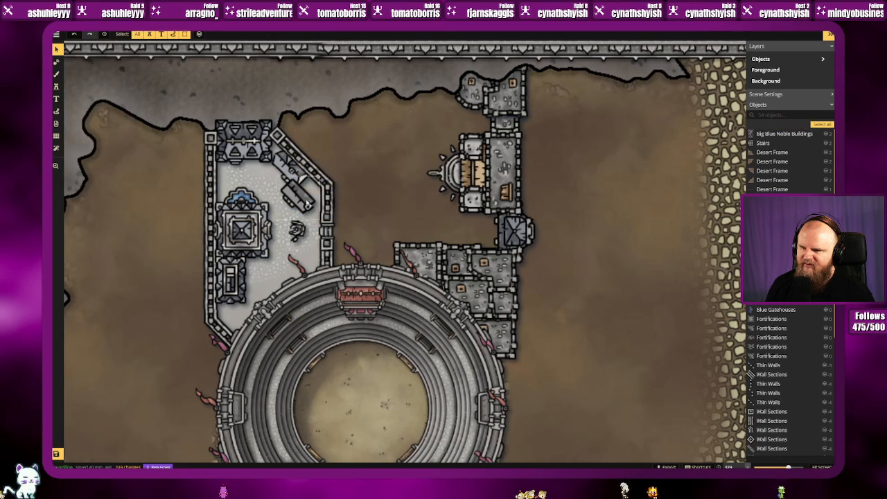
left_click(303, 201)
left_click_drag(303, 201, 315, 196)
left_click(376, 145)
scroll(418, 222, "down", 3)
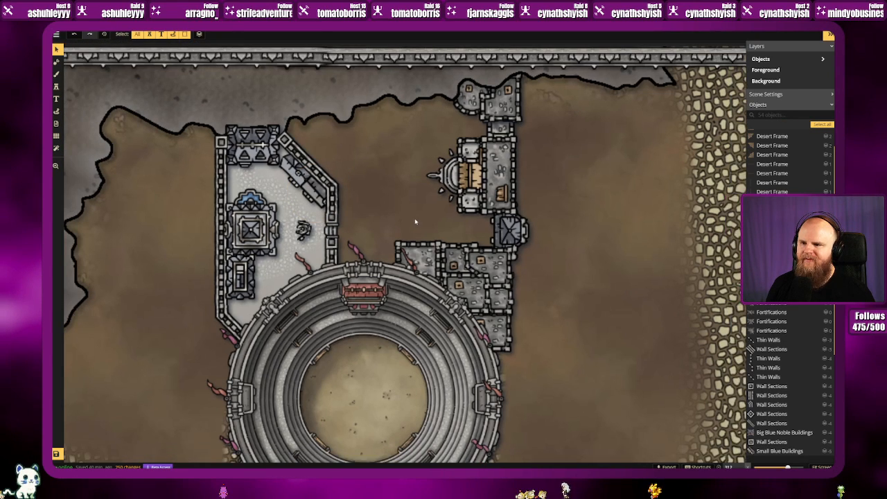
Step: Choose the blue-roofed variant of the Mason special building from the stamp catalog
scroll(412, 219, "down", 2)
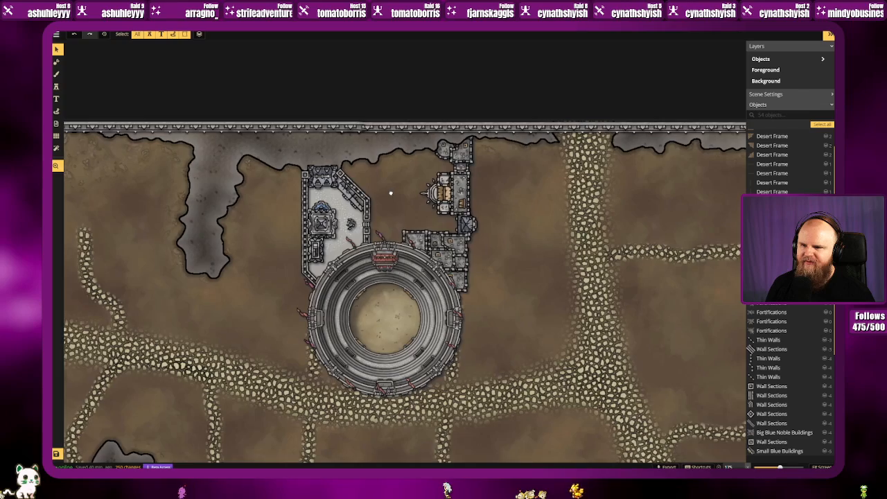
left_click_drag(388, 189, 332, 194)
scroll(333, 197, "up", 2)
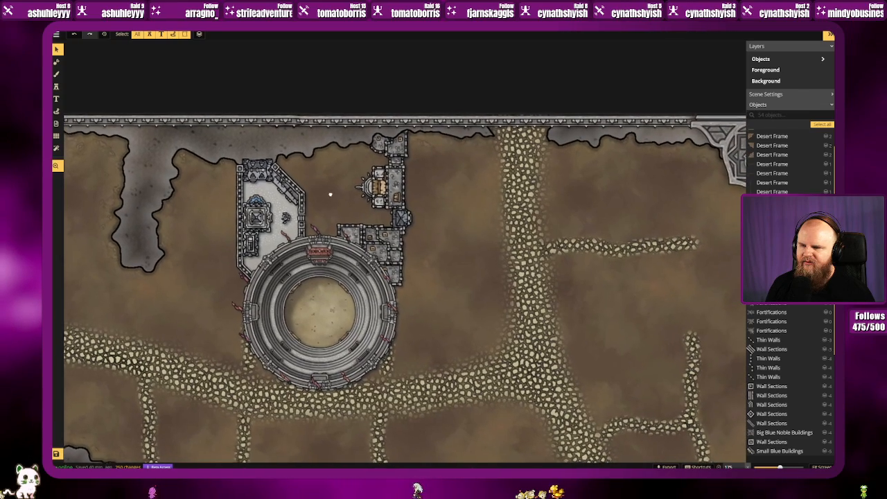
scroll(334, 209, "up", 1)
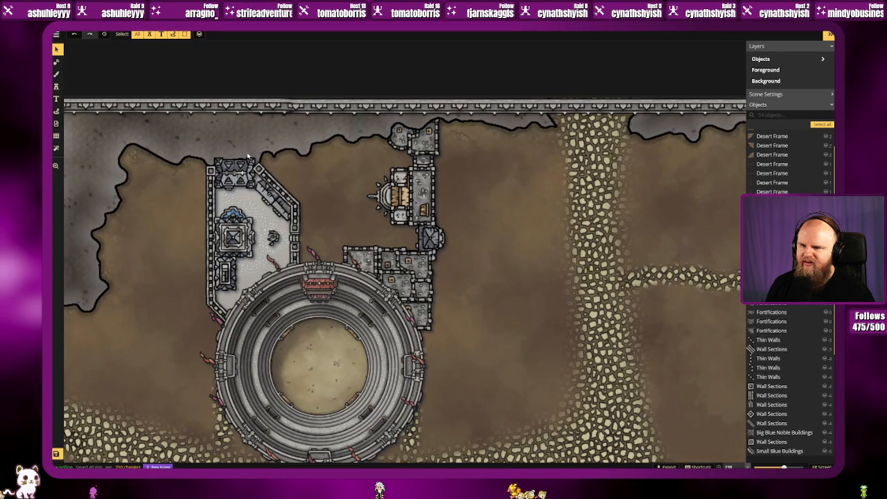
left_click(56, 86)
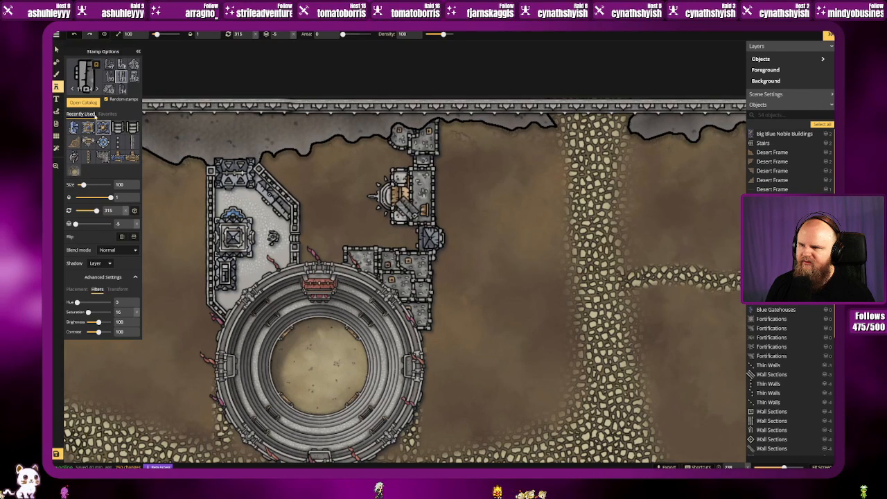
left_click(83, 102)
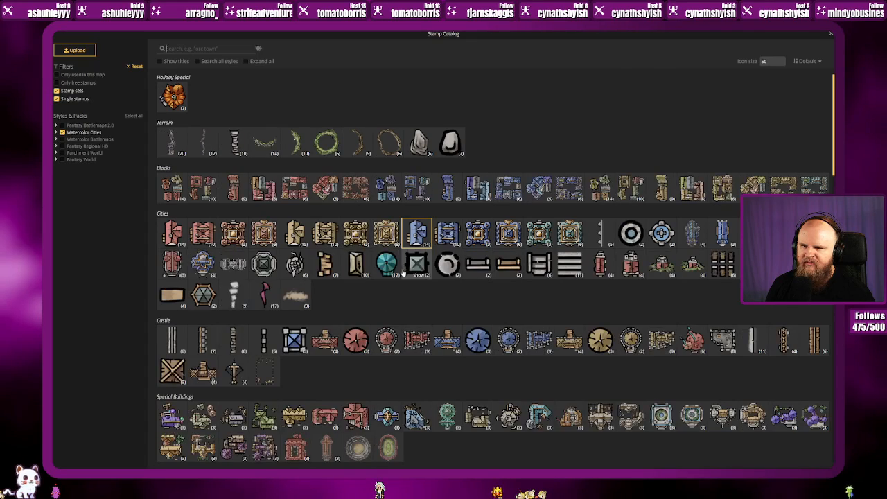
scroll(404, 272, "down", 2)
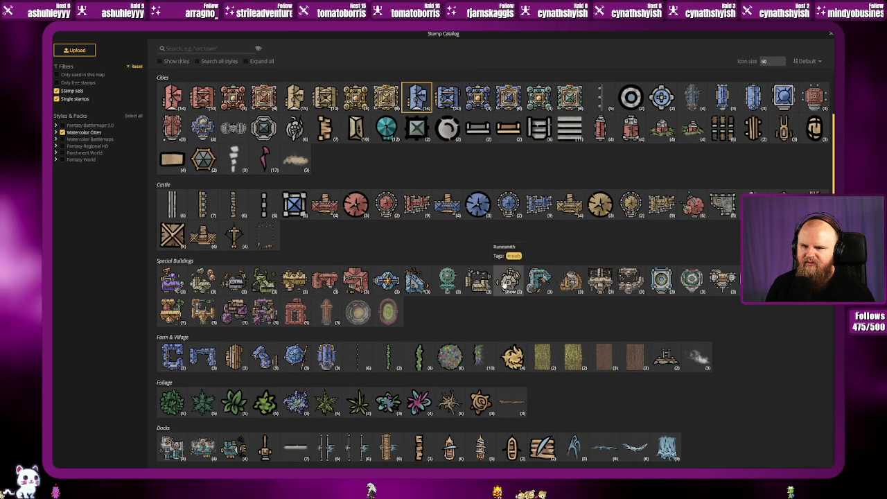
left_click(510, 281)
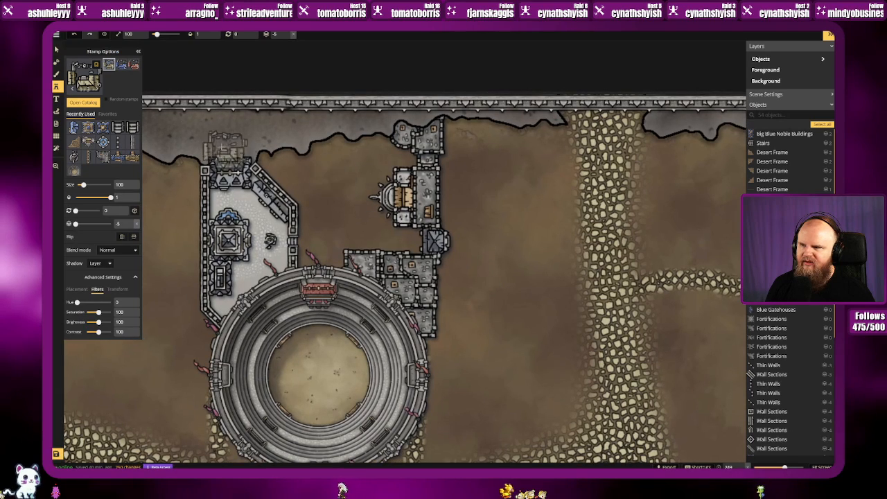
left_click(121, 64)
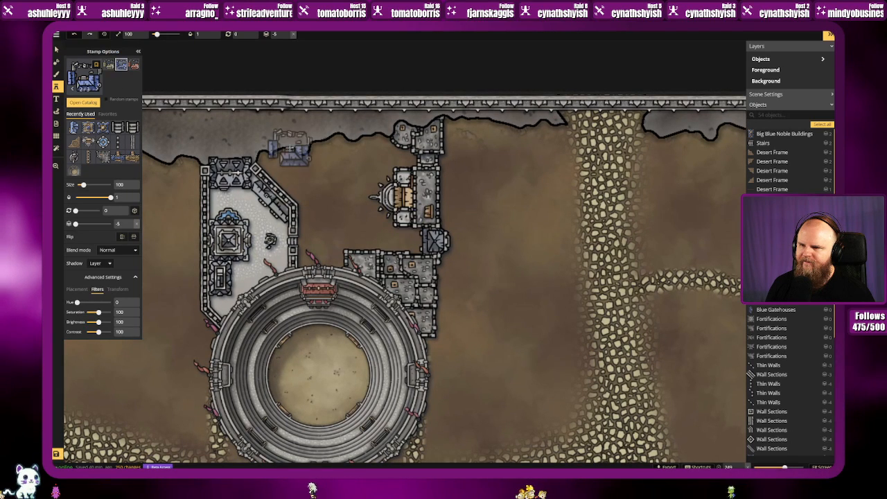
Step: Rotate the Mason stamp to 180 and place it just west of the northern fortification tower
scroll(312, 180, "up", 9)
scroll(291, 173, "up", 20)
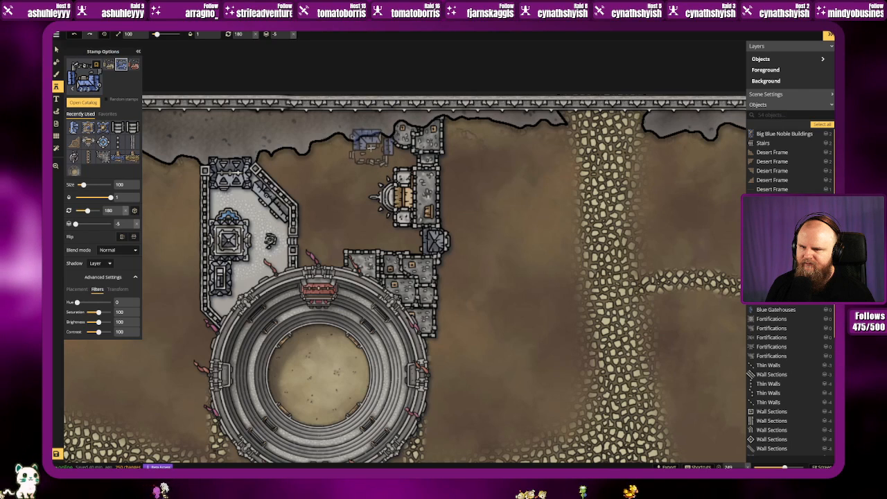
left_click(368, 143)
left_click(404, 203)
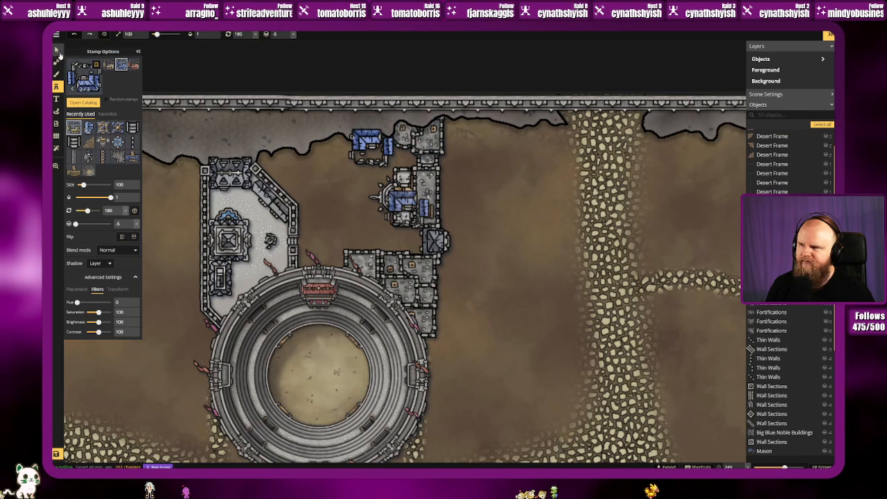
Step: Try to move the placed Mason building down a layer
left_click(57, 52)
left_click(369, 144)
right_click(398, 129)
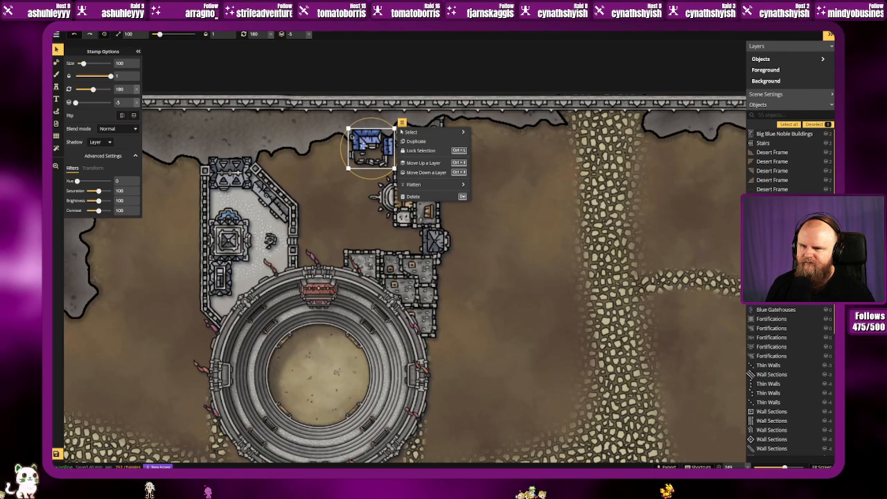
left_click(427, 171)
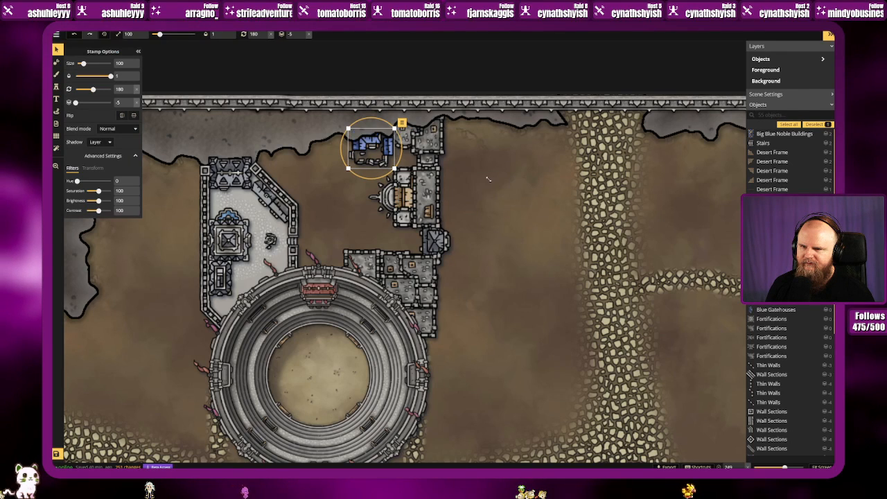
left_click(488, 179)
Step: Set the Mason building's saturation to 16 and flatten it to the foreground
left_click(367, 145)
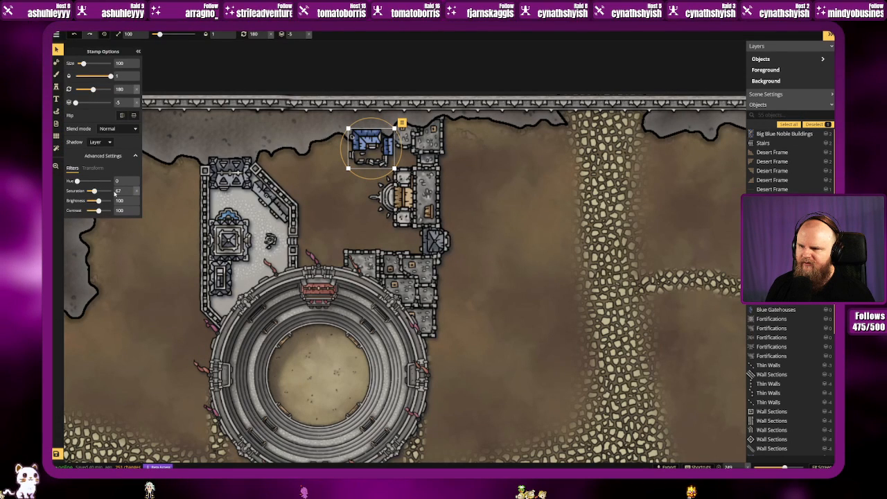
right_click(395, 131)
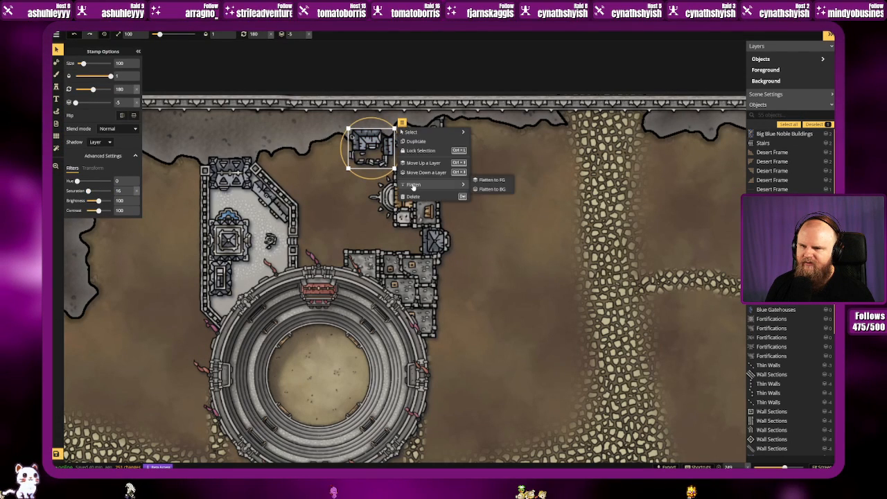
left_click(485, 181)
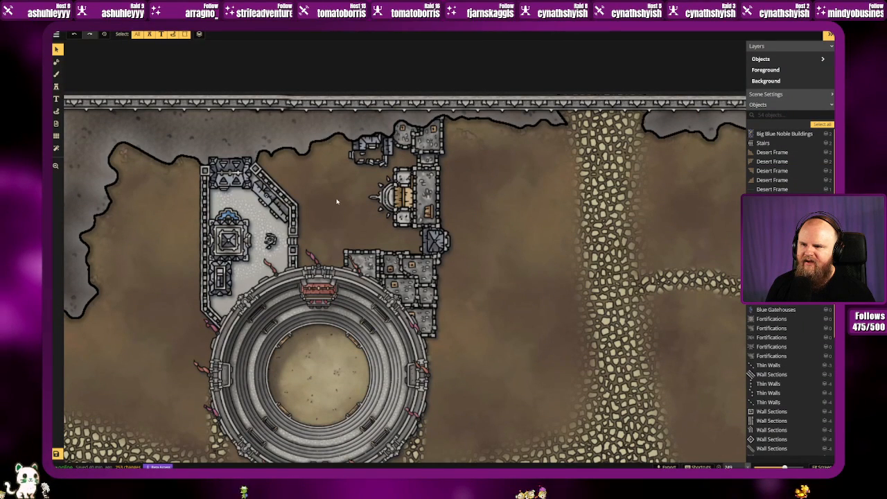
Step: Lower the arena's saturation to 64
scroll(338, 201, "down", 5)
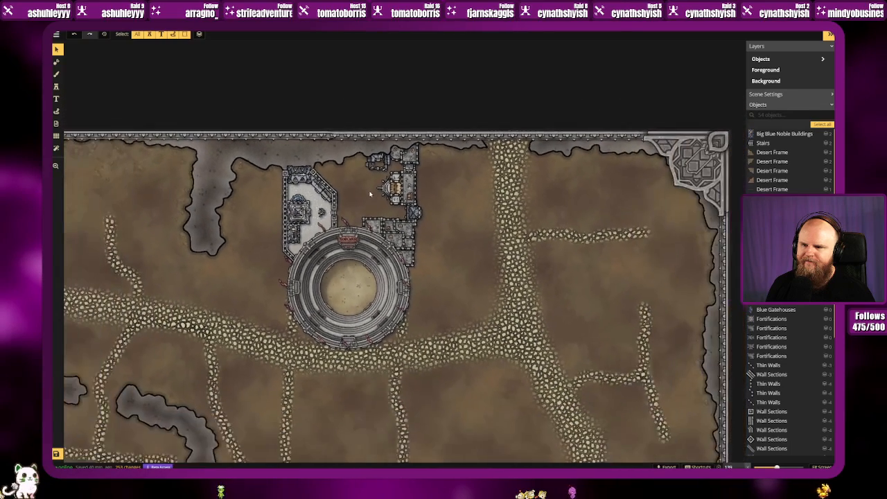
scroll(451, 194, "down", 3)
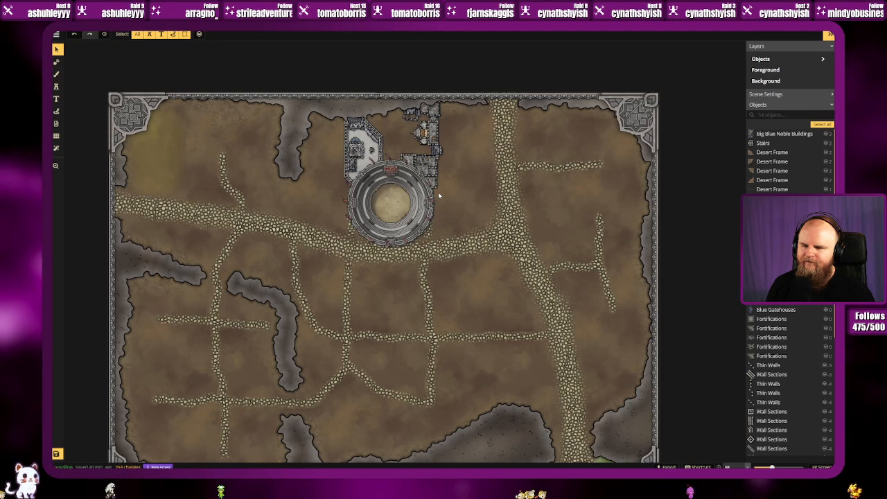
key("space")
left_click_drag(458, 163, 429, 224)
scroll(382, 211, "up", 5)
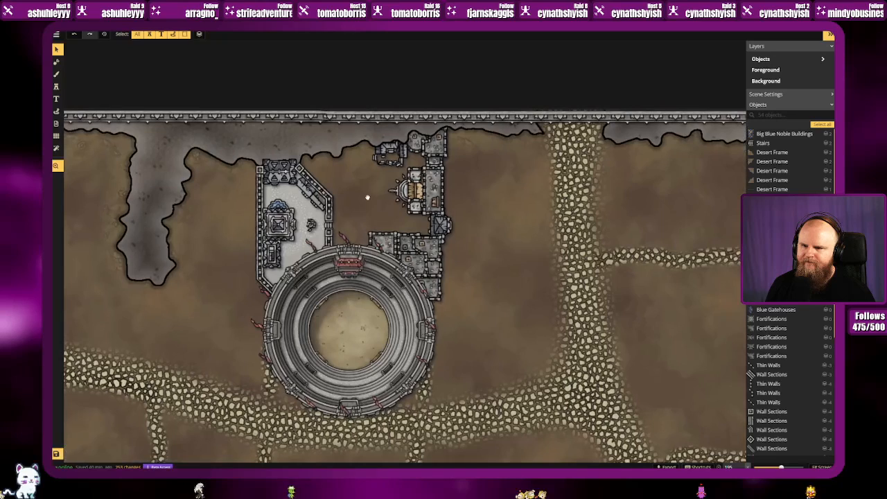
scroll(361, 201, "up", 1)
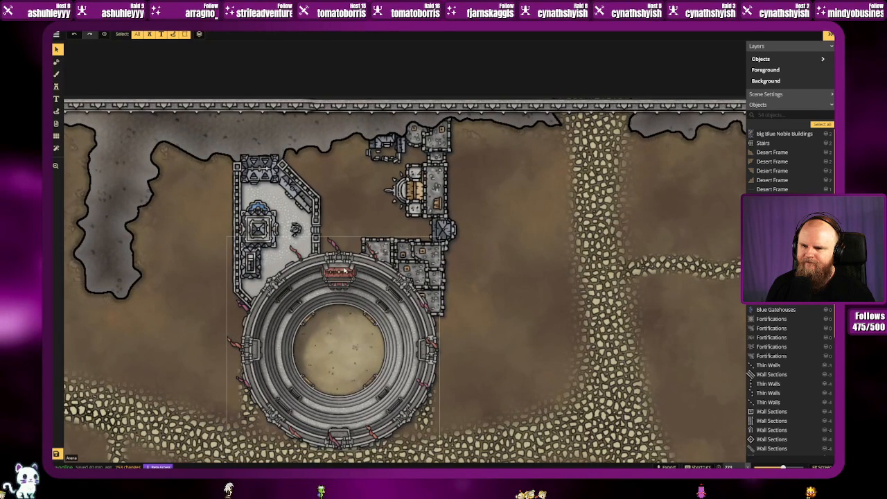
left_click(354, 249)
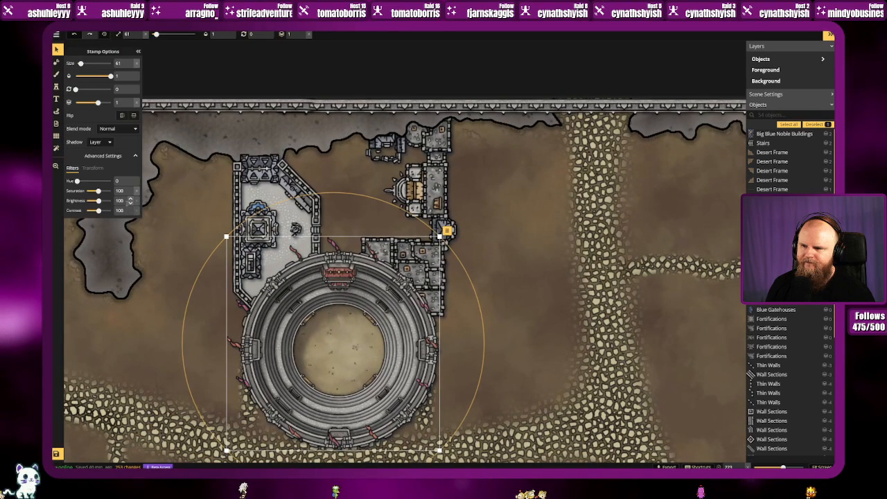
left_click(131, 194)
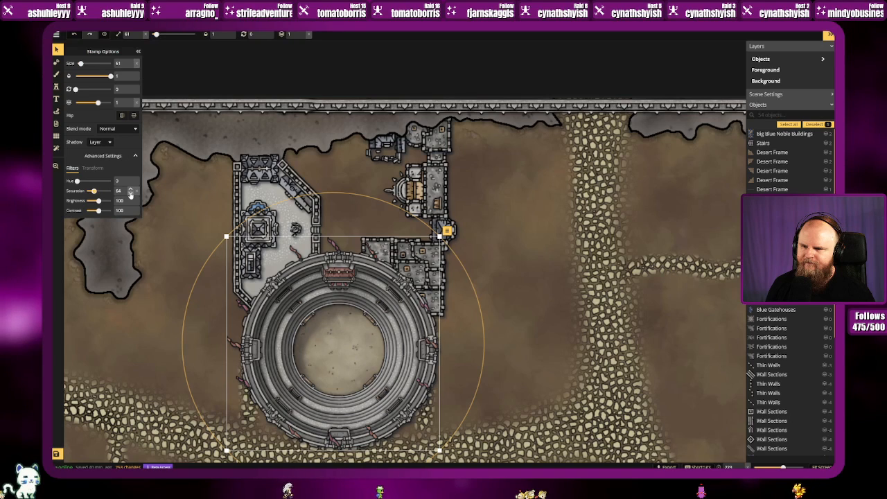
left_click(554, 263)
Step: Lower the saturation of the domed, tan-roofed building beside the eastern fortification to about 73
left_click(412, 189)
left_click(129, 194)
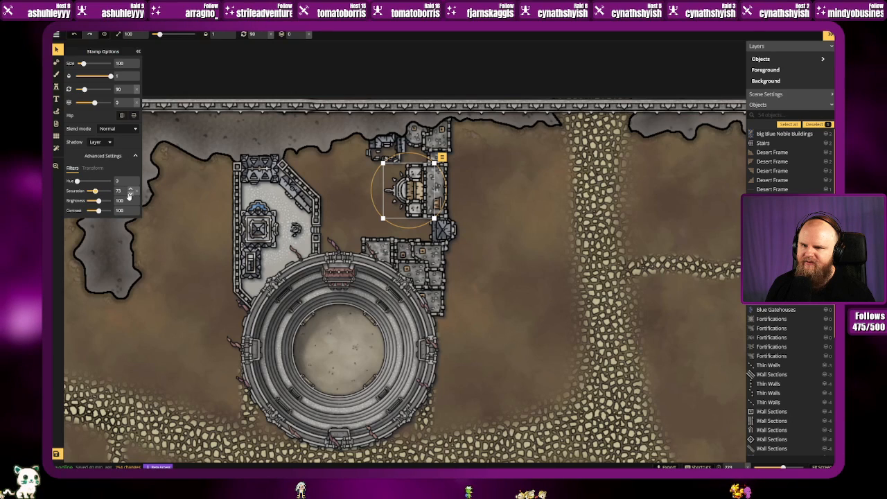
left_click(517, 211)
left_click(352, 311)
left_click(540, 254)
scroll(522, 242, "down", 2)
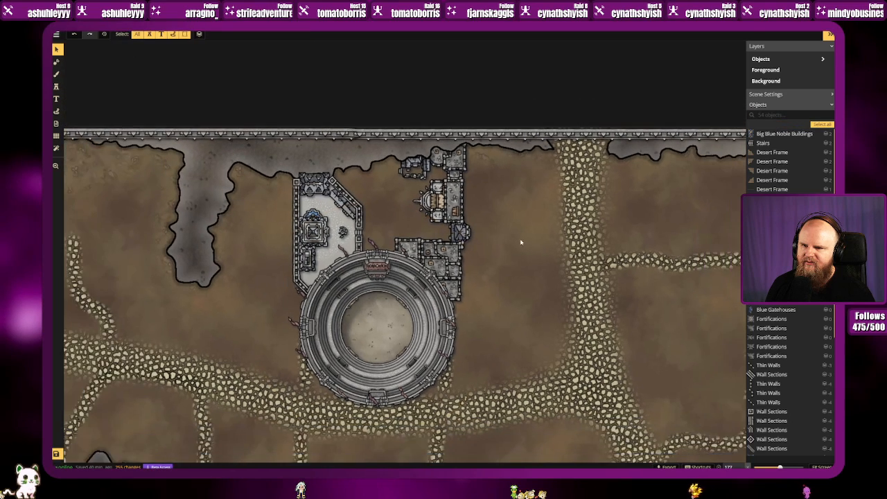
Step: Lower the saturation of the fountain behind the noble building in the paved courtyard to 64
left_click(347, 215)
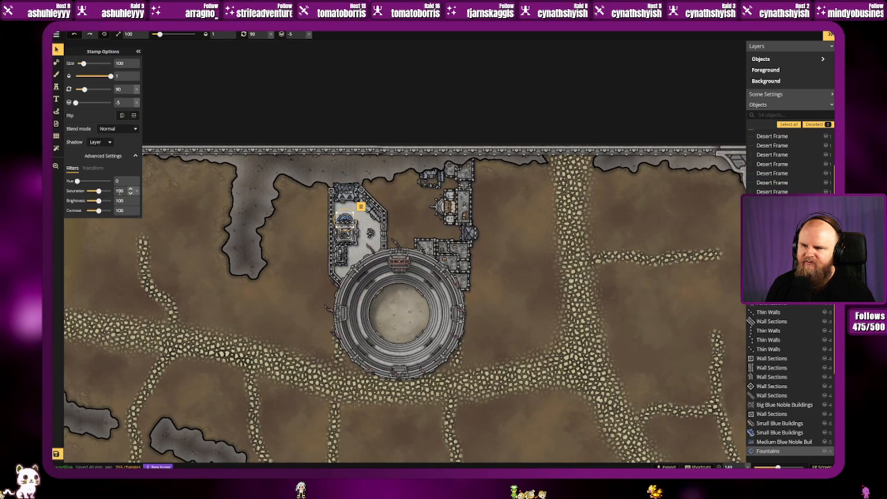
left_click(129, 195)
left_click(129, 195)
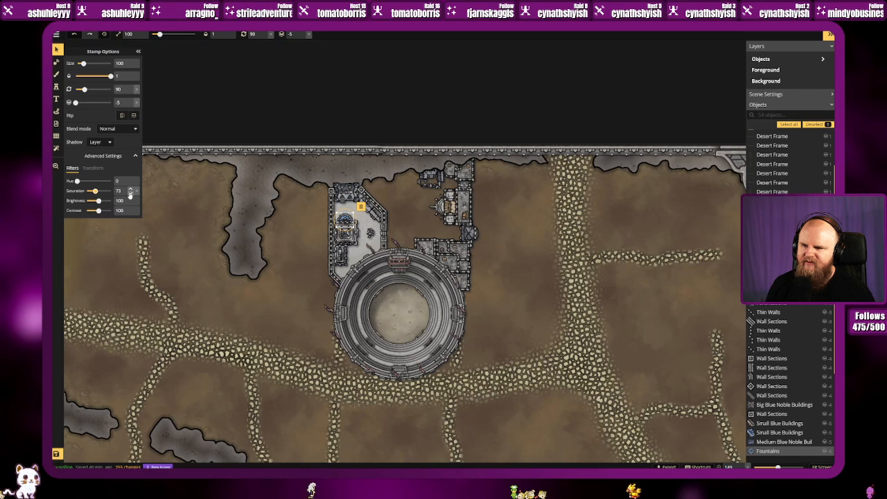
left_click(130, 195)
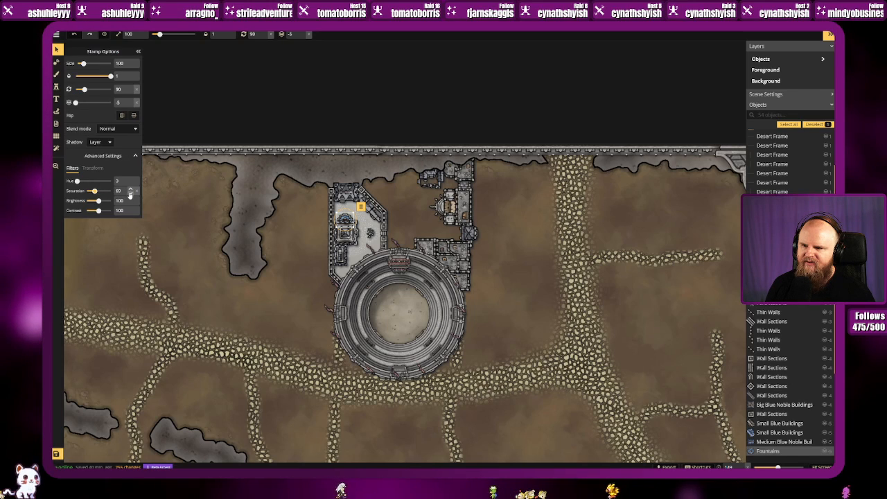
left_click(130, 194)
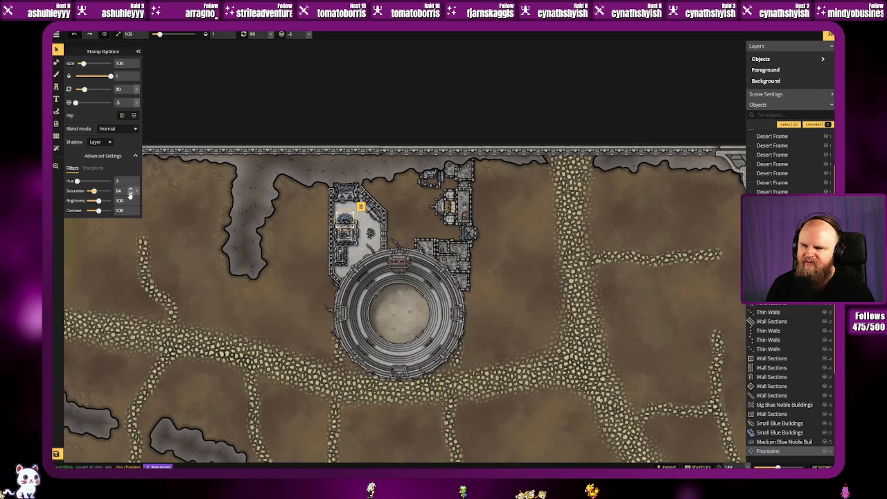
left_click(315, 285)
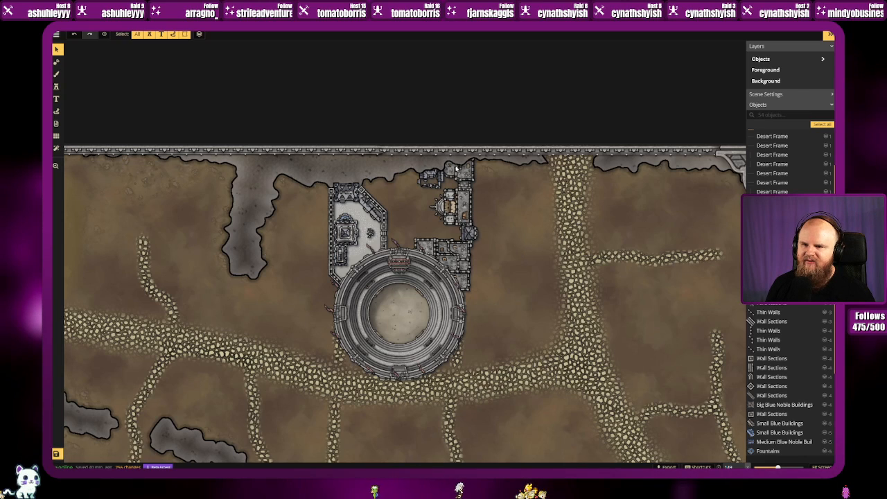
Step: Lower the saturation of the tall fortification section directly east of the domed building
left_click(470, 216)
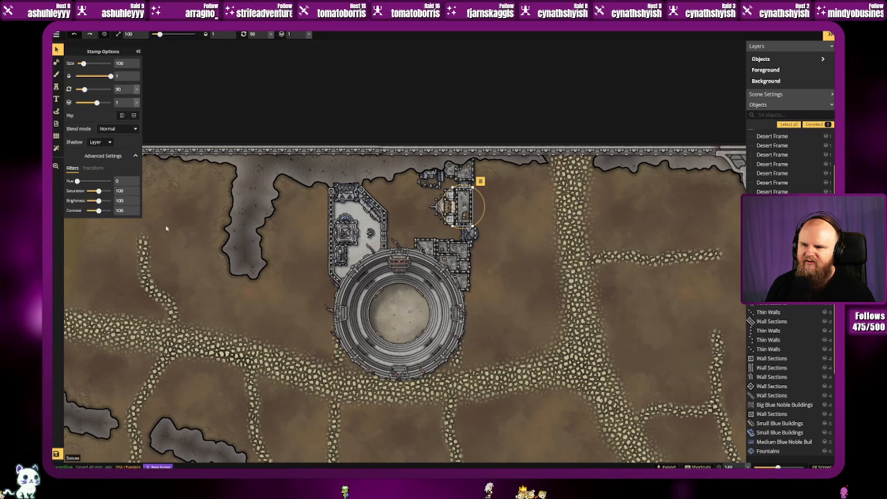
left_click(126, 190)
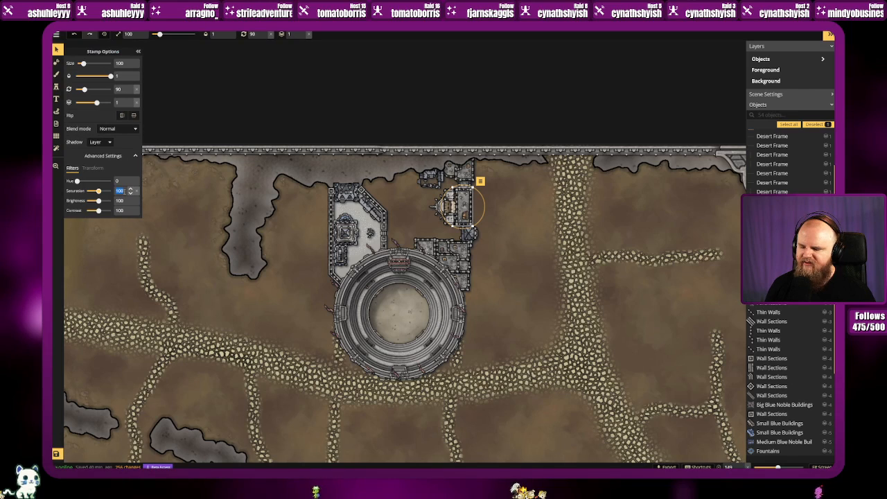
left_click(555, 279)
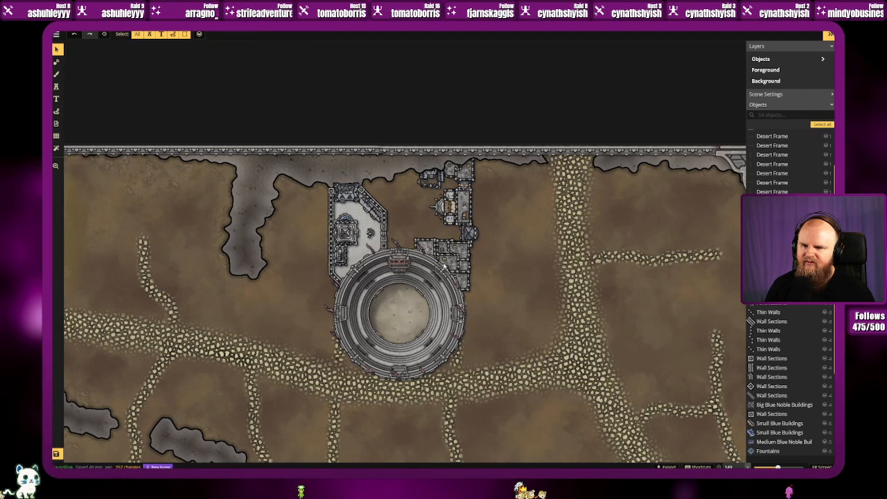
Step: Lower the saturation of the three adjoining fortification sections just northeast of the arena
left_click(460, 250)
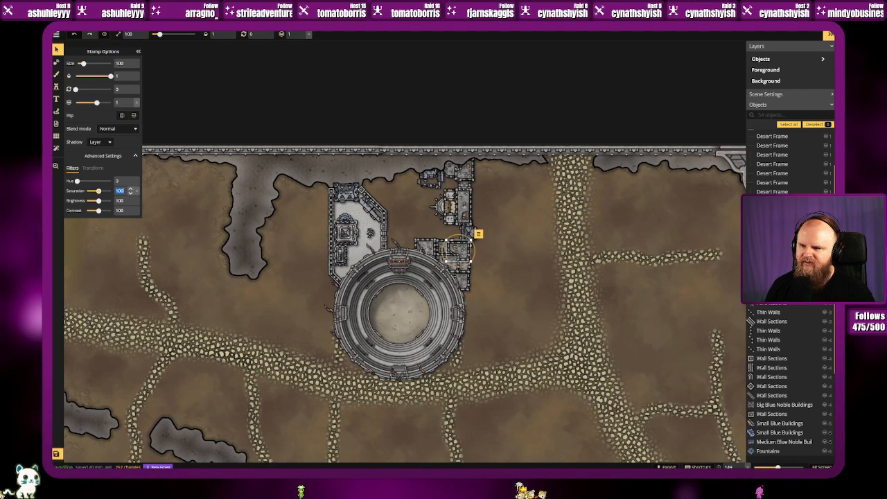
left_click(480, 237)
left_click(474, 237)
left_click(502, 256)
left_click(451, 264)
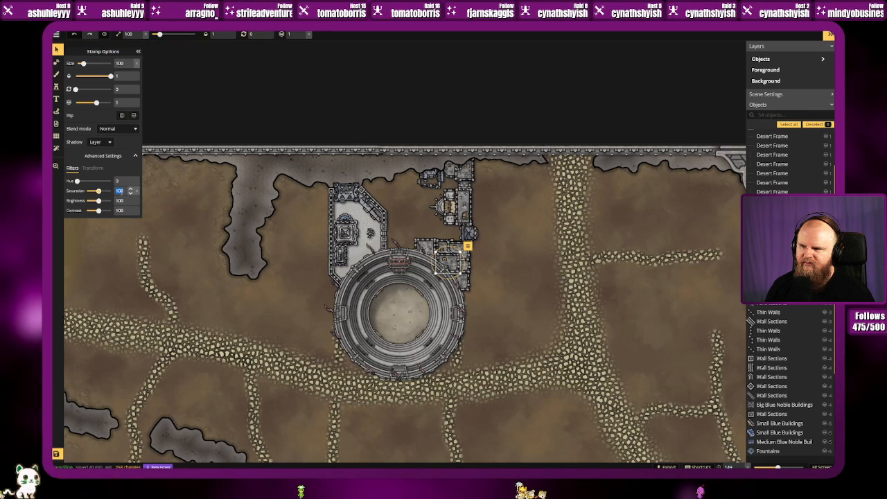
left_click(481, 264)
left_click(447, 247)
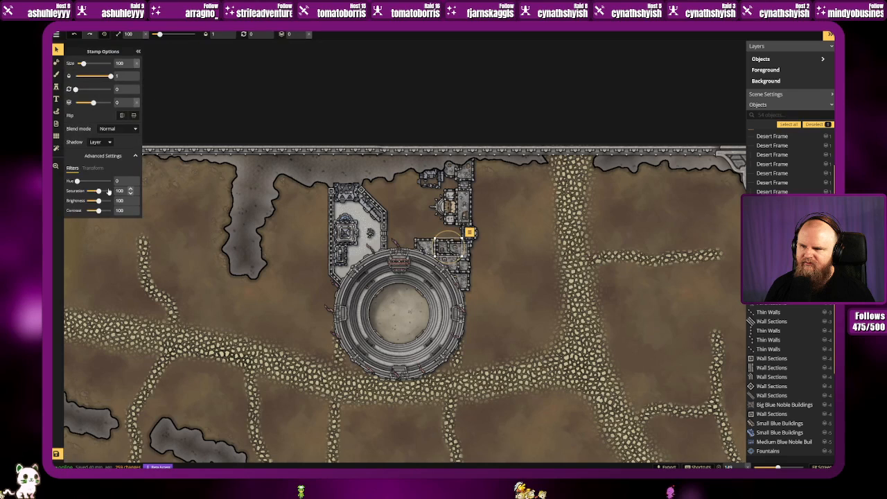
left_click(502, 275)
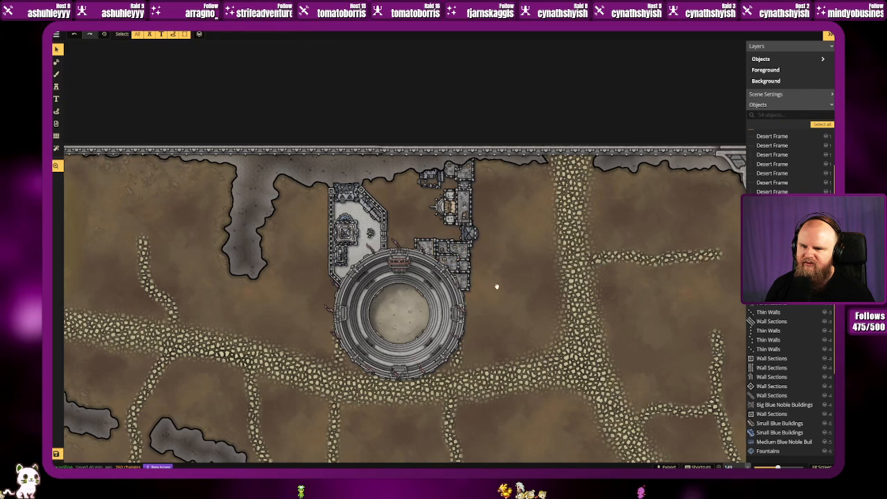
Step: Lower the saturation of the southernmost fortification section against the arena's northeast edge to 60
left_click(471, 282)
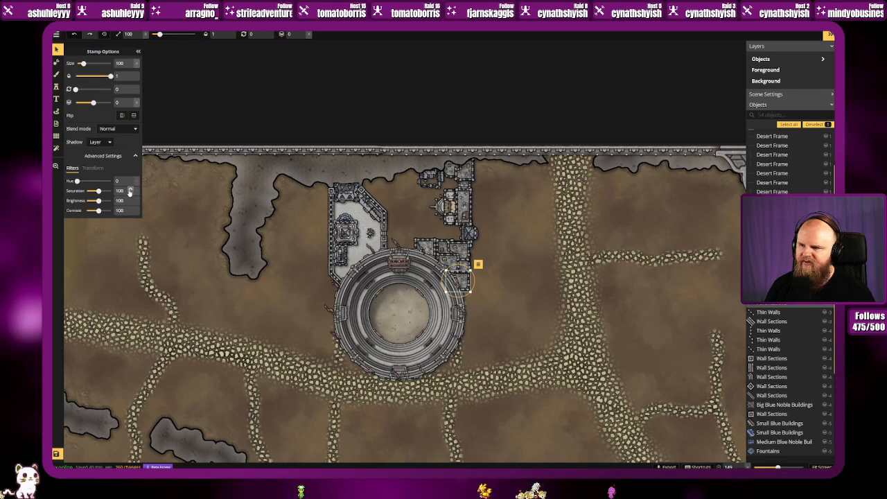
left_click(537, 279)
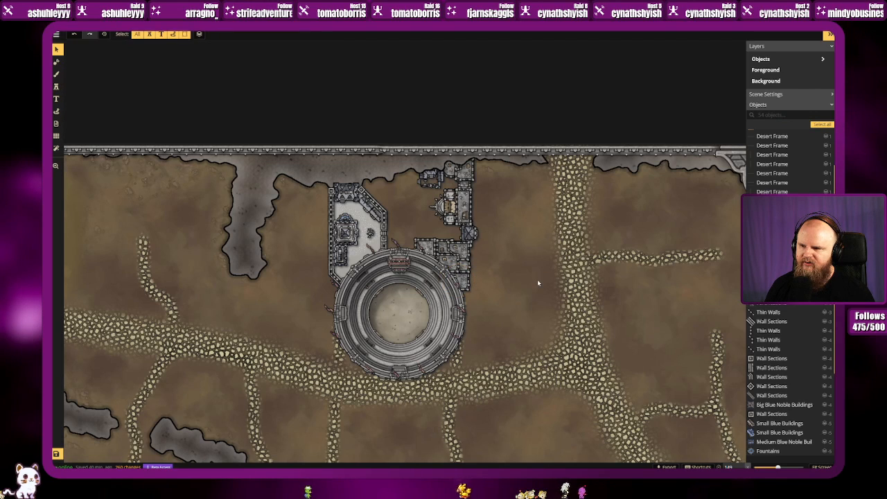
left_click(466, 280)
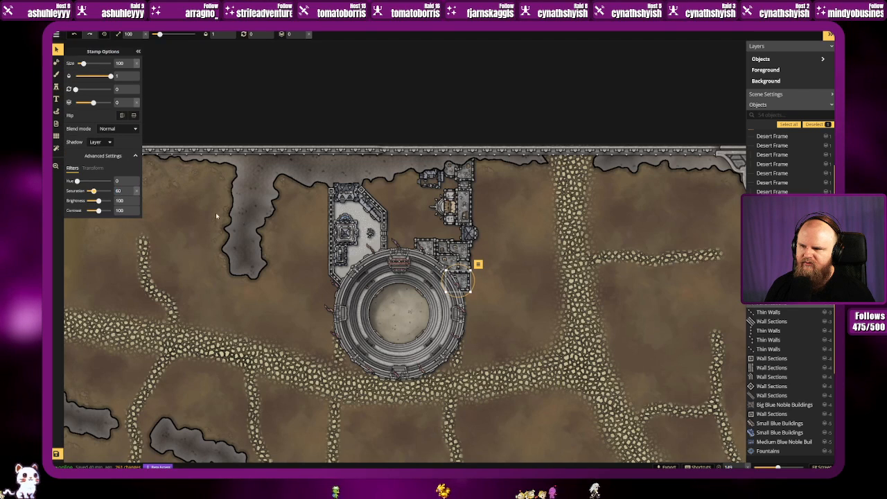
left_click(506, 283)
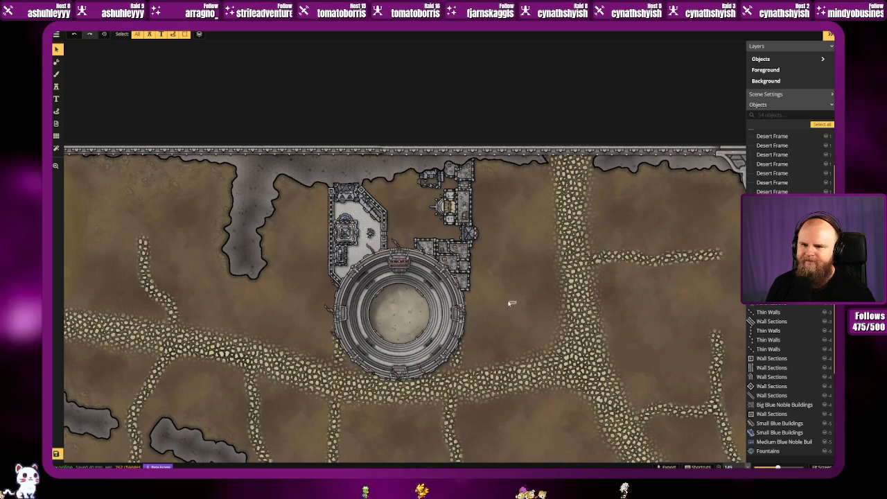
left_click_drag(506, 301, 458, 260)
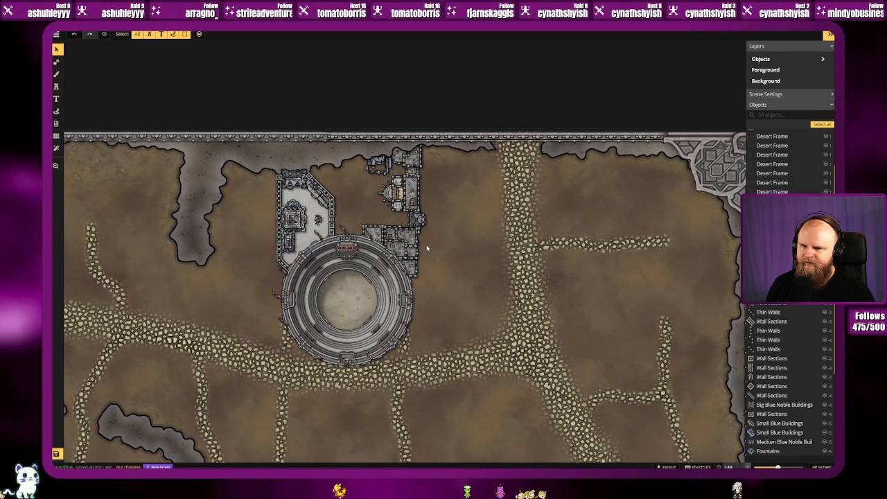
scroll(353, 212, "up", 2)
left_click_drag(354, 212, 359, 228)
scroll(365, 231, "up", 2)
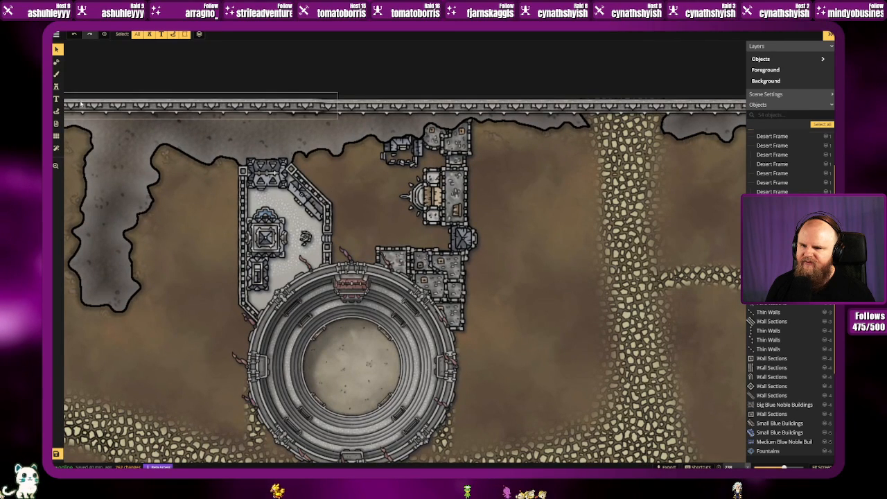
left_click(56, 87)
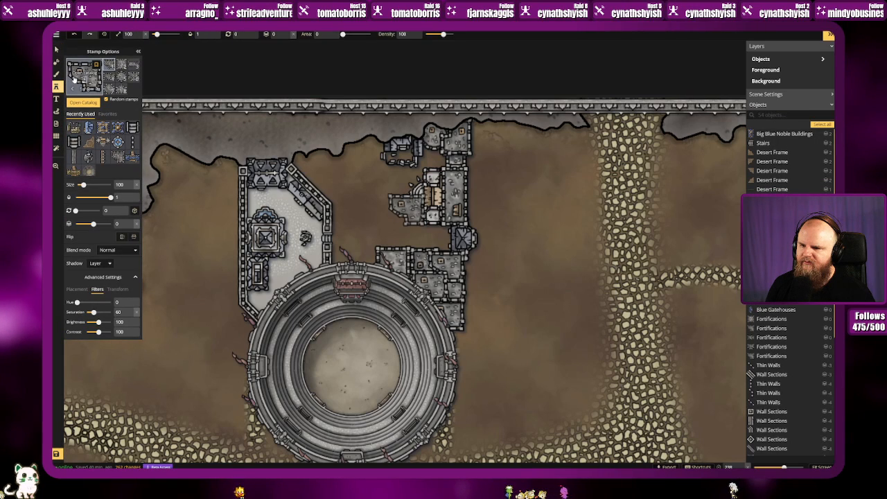
left_click(56, 49)
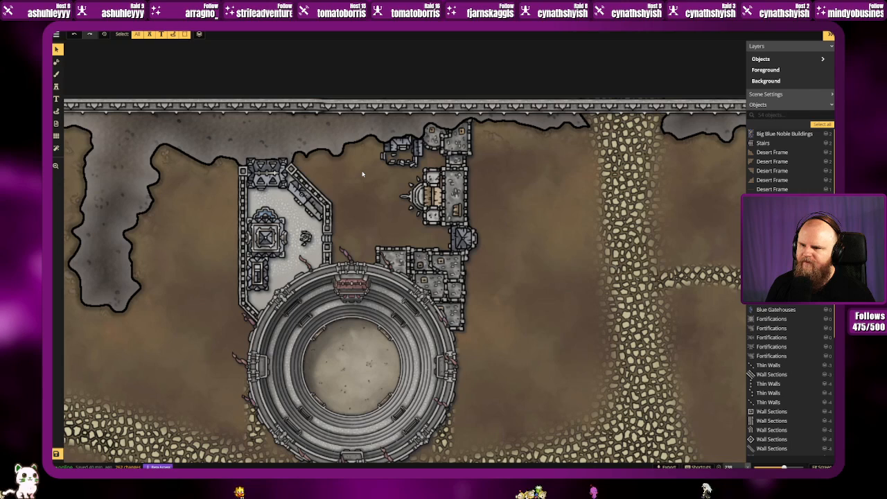
left_click(327, 327)
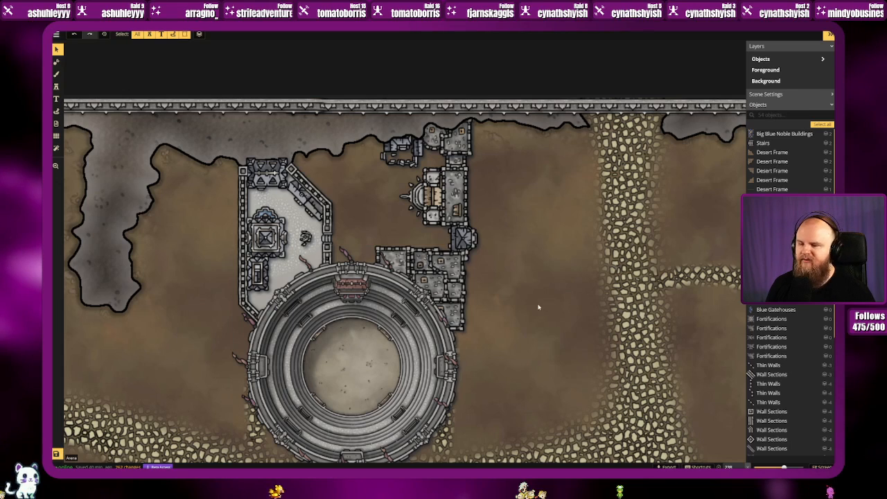
Step: Choose the Fortifications stamp set from the Castle group in the catalog and set its saturation to 60
left_click(57, 87)
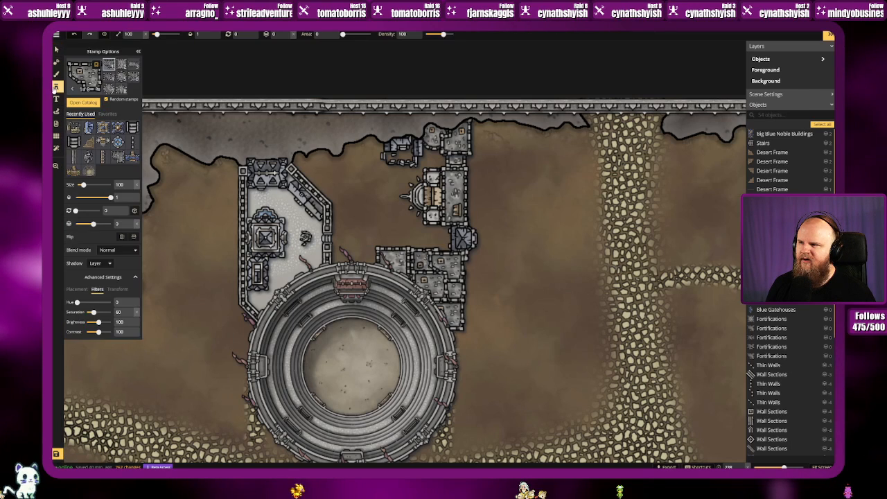
left_click(78, 83)
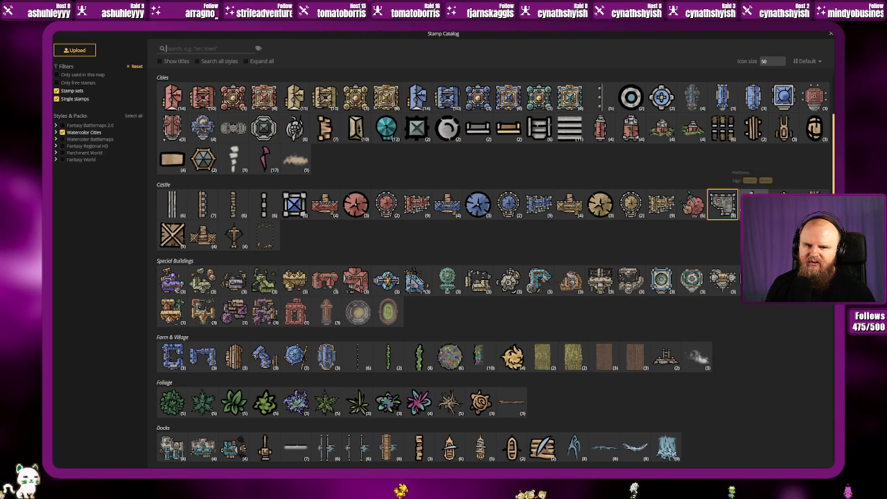
left_click(725, 203)
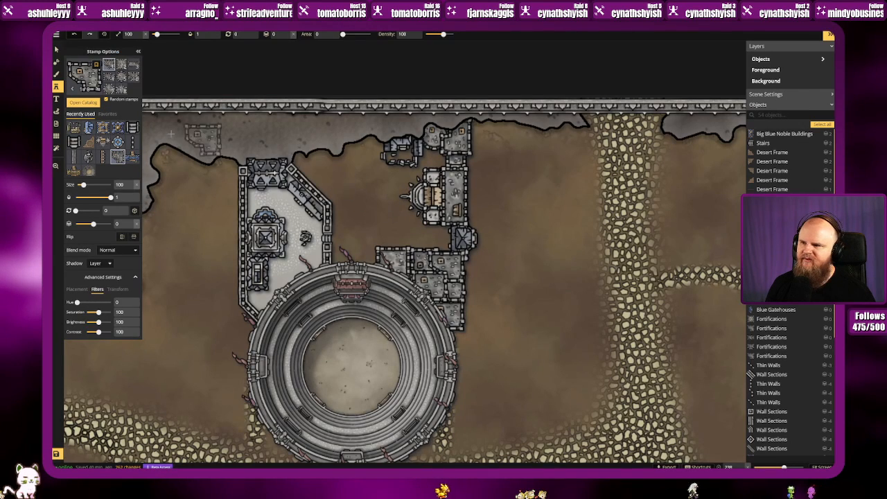
left_click(408, 207)
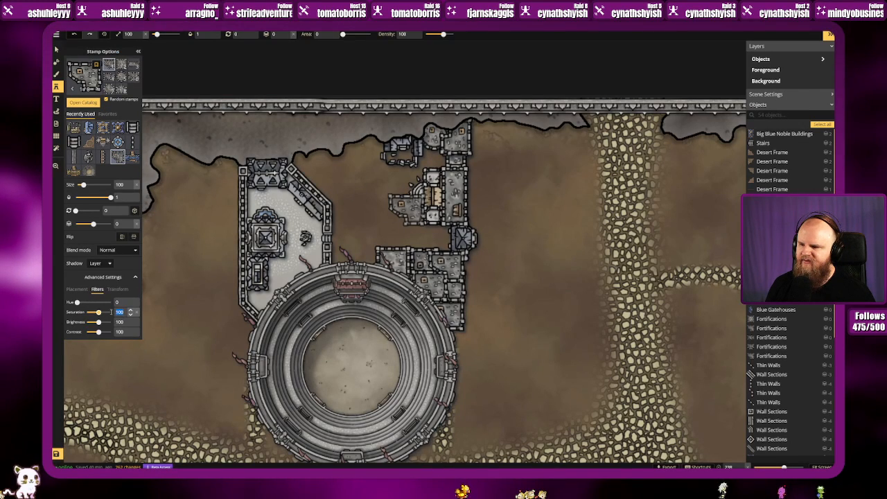
type("60")
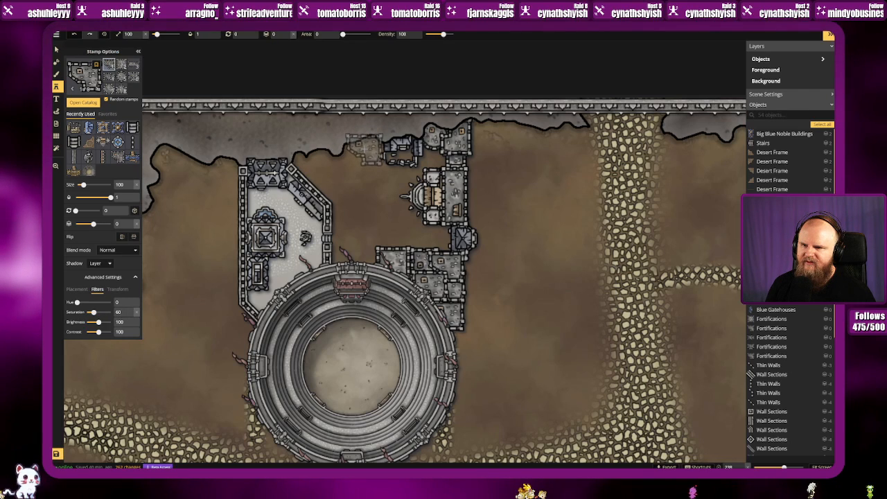
Step: Place three fortification sections along the northern cliff edge, linking the small blue buildings to the courtyard gatehouse, rotating the westernmost one
left_click(366, 147)
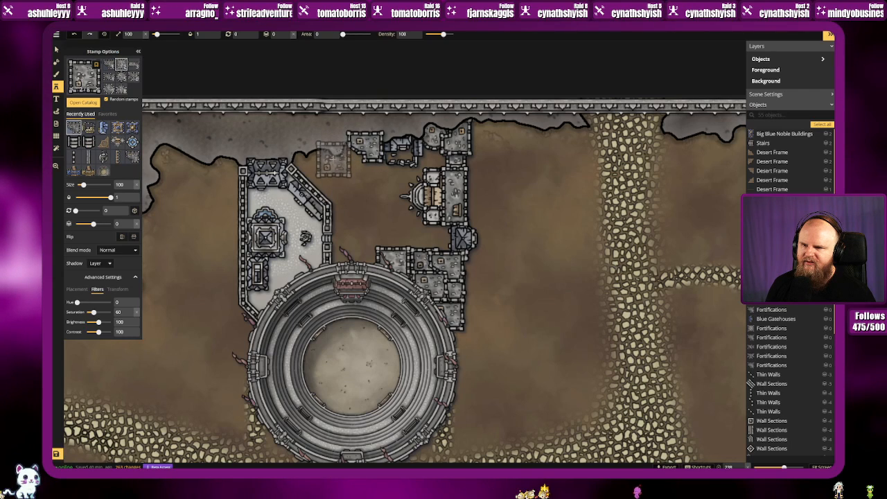
left_click(333, 157)
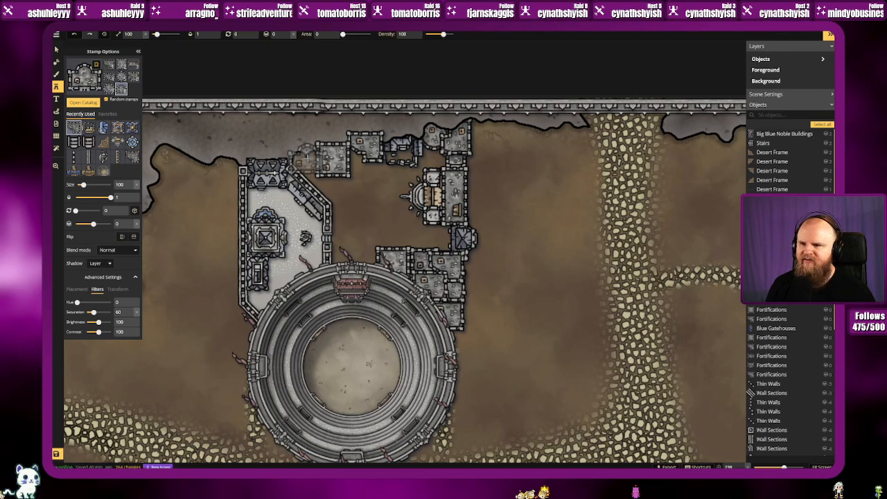
scroll(306, 156, "up", 6)
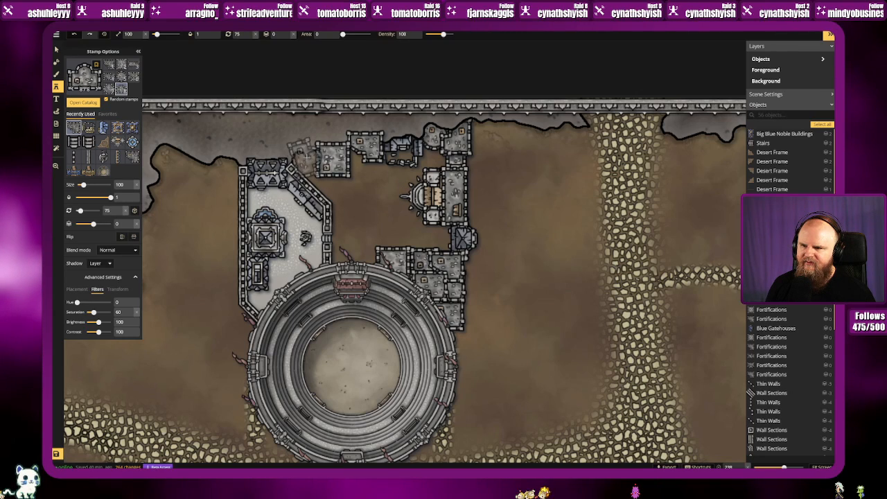
scroll(308, 158, "up", 11)
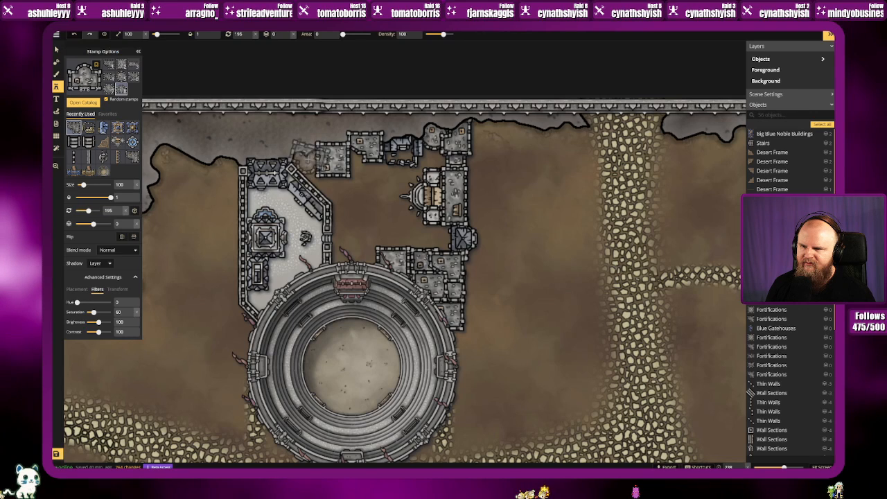
scroll(306, 159, "up", 1)
left_click(306, 157)
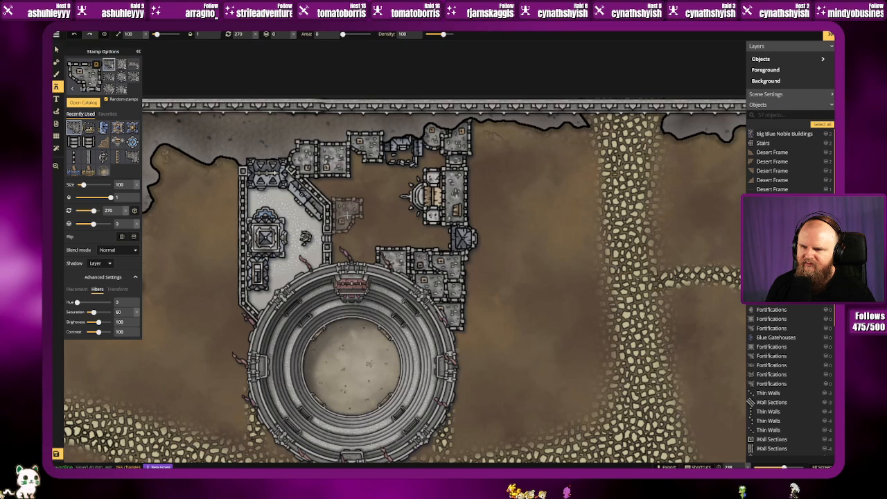
Step: Place two fortification sections rotated 270 degrees between the courtyard's eastern wall and the domed building
left_click(349, 216)
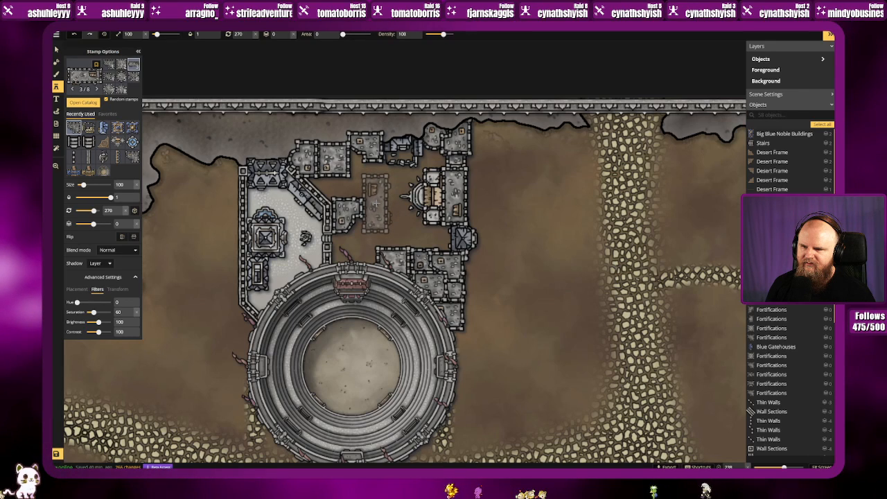
left_click(373, 203)
left_click(406, 209)
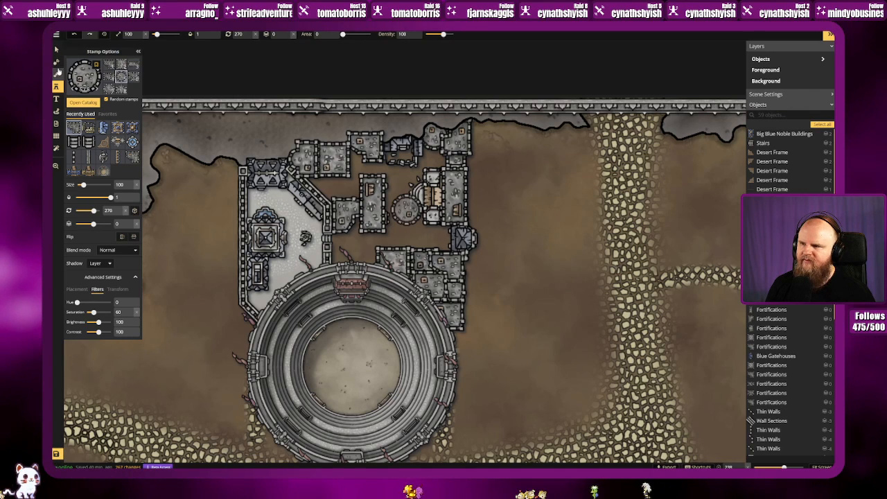
left_click(57, 50)
left_click(388, 197)
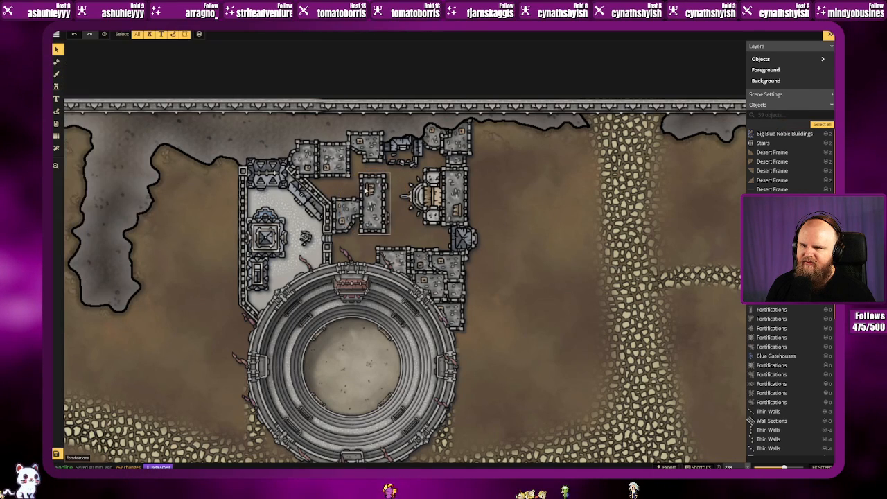
Step: Flatten the three fortification sections along the northern cliff edge to the foreground
left_click_drag(295, 123, 373, 158)
left_click(393, 124)
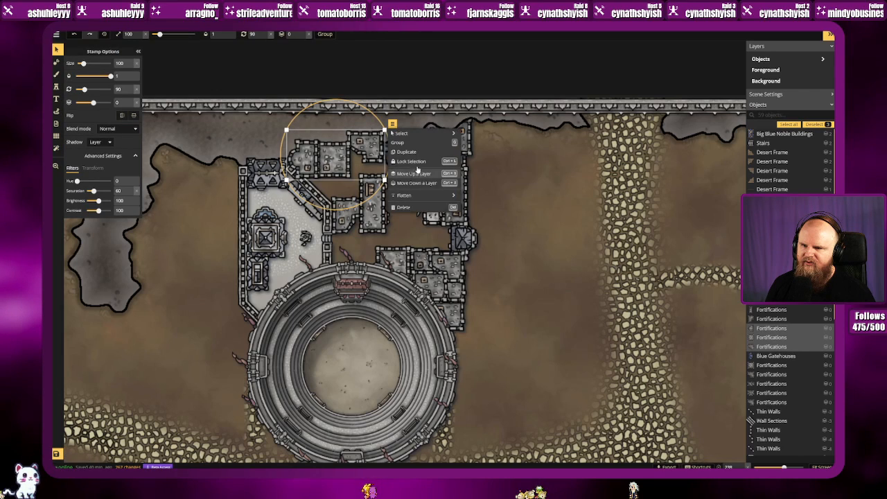
mouse_move(449, 198)
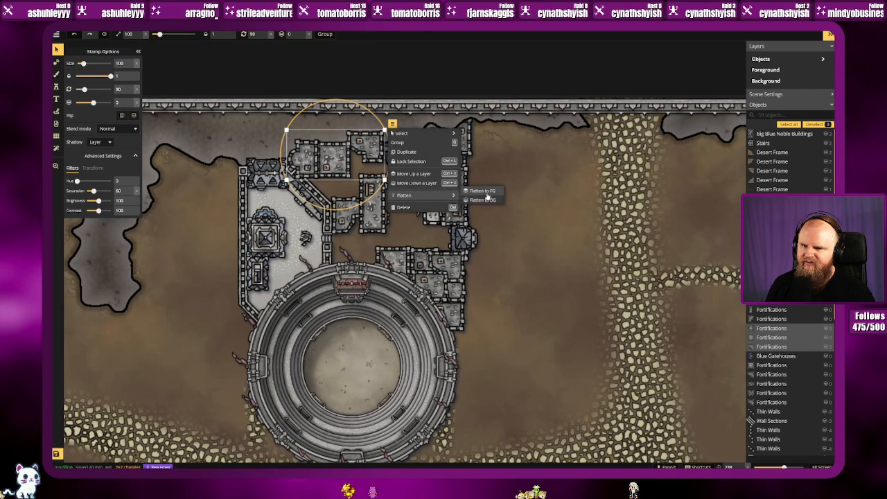
left_click(488, 194)
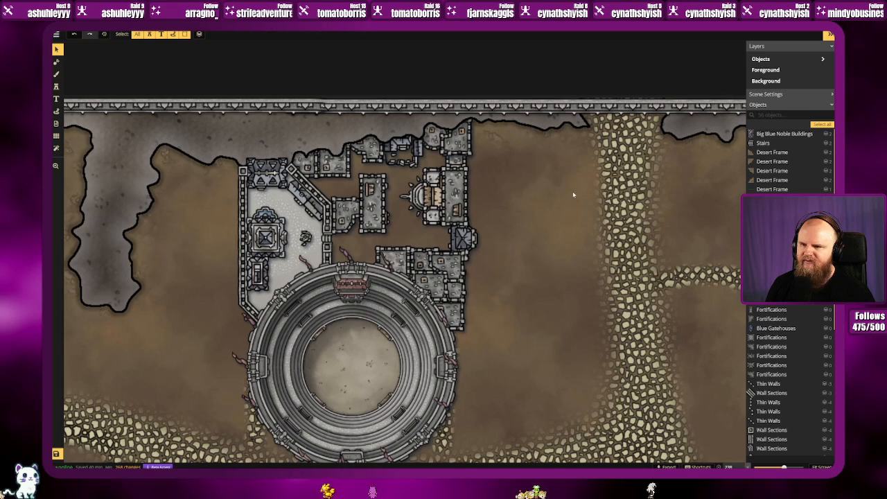
Step: Examine the fortified castle district, the arena and the surrounding roads out to the map's northeastern border
scroll(571, 194, "down", 2)
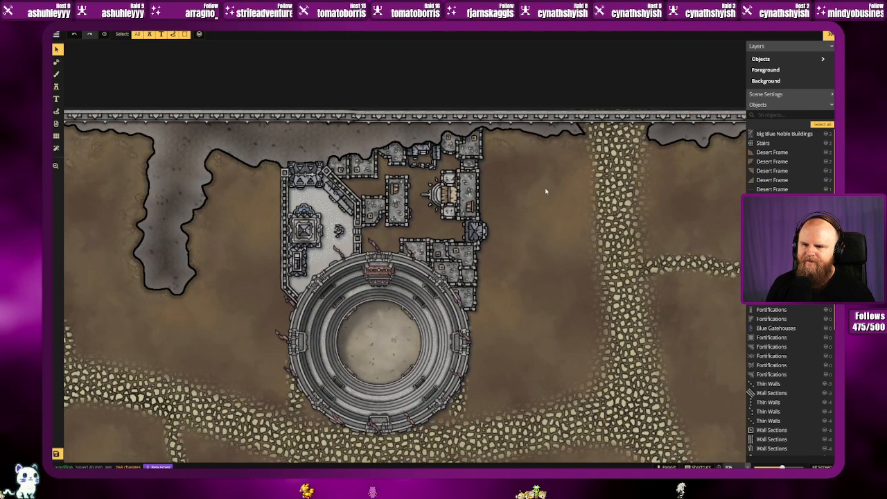
scroll(545, 186, "down", 1)
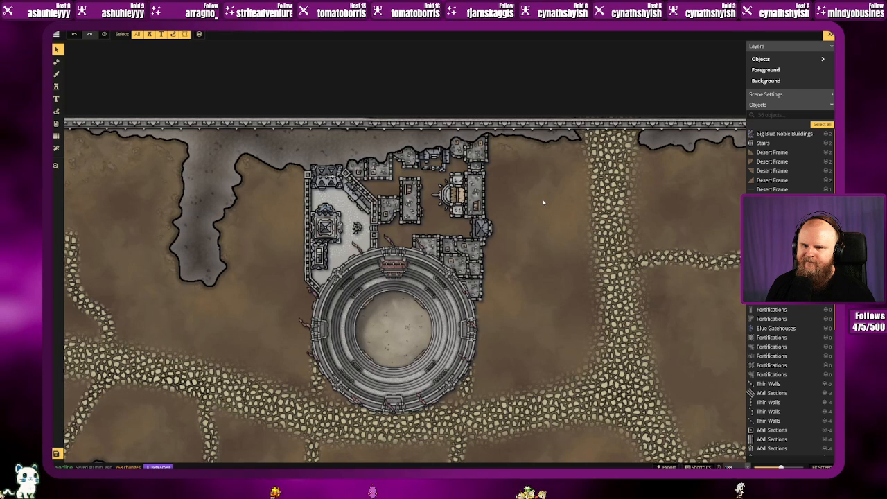
scroll(542, 201, "down", 4)
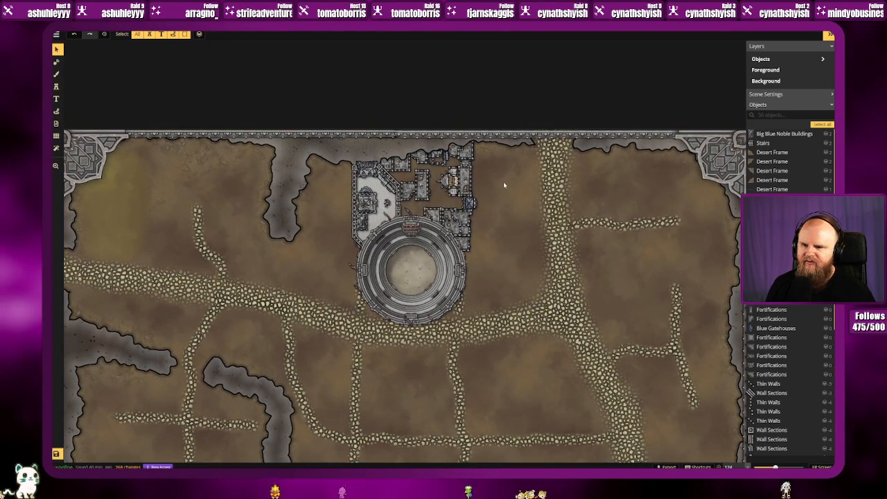
left_click_drag(509, 219, 469, 226)
scroll(468, 226, "up", 2)
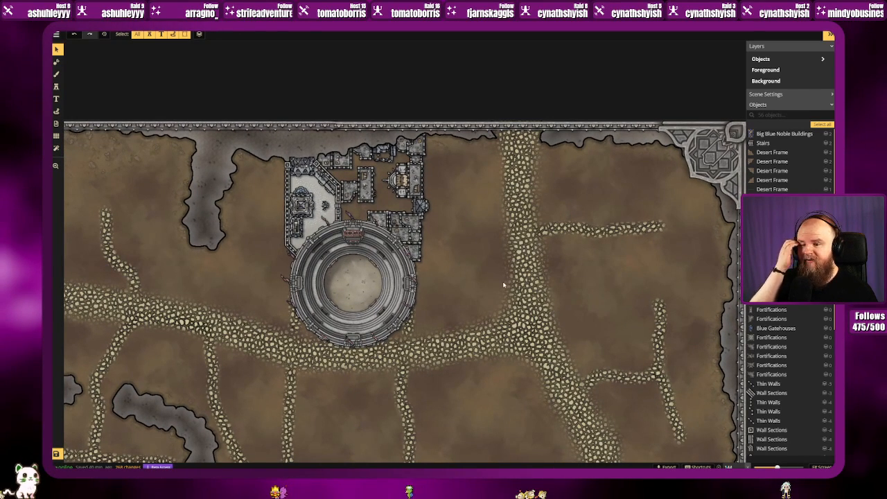
left_click_drag(491, 280, 525, 233)
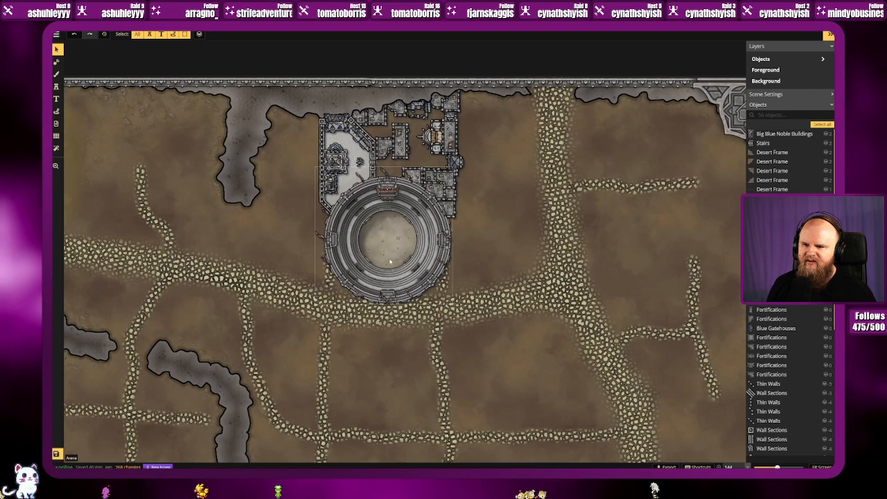
left_click_drag(526, 272, 399, 262)
left_click_drag(471, 273, 442, 252)
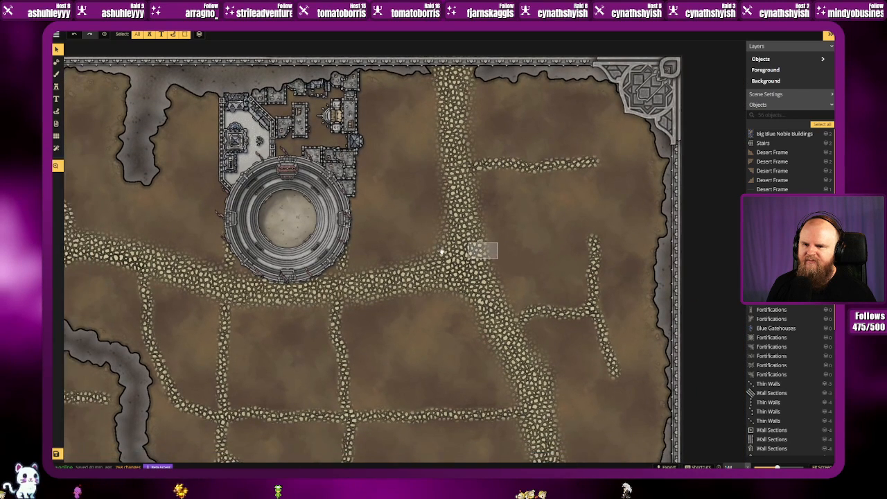
Step: Choose the Adventurers Guild from the special buildings in the Watercolor Cities stamp catalog
left_click_drag(444, 296, 476, 283)
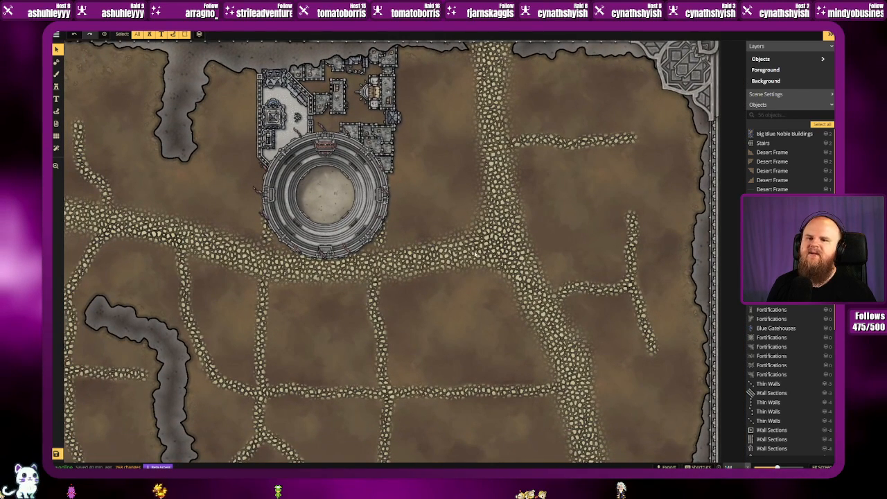
mouse_move(471, 242)
left_mouse_down()
mouse_move(494, 250)
mouse_move(472, 248)
left_mouse_up()
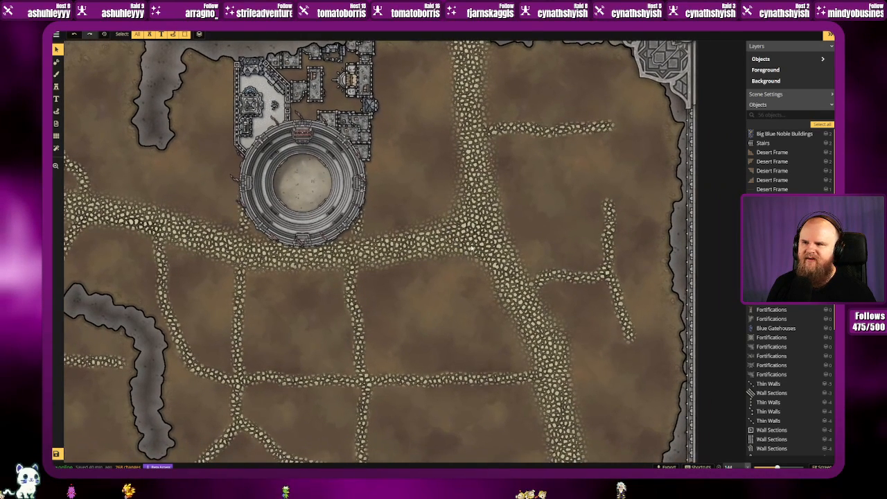
left_click(56, 88)
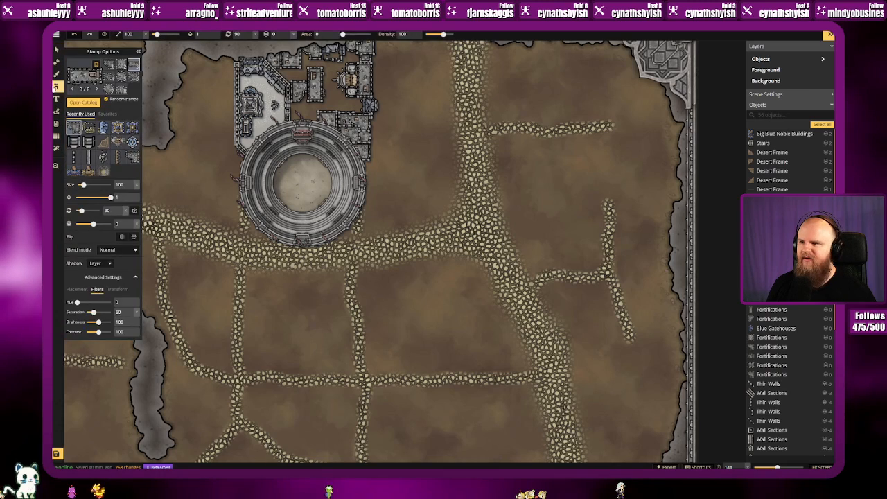
left_click(69, 79)
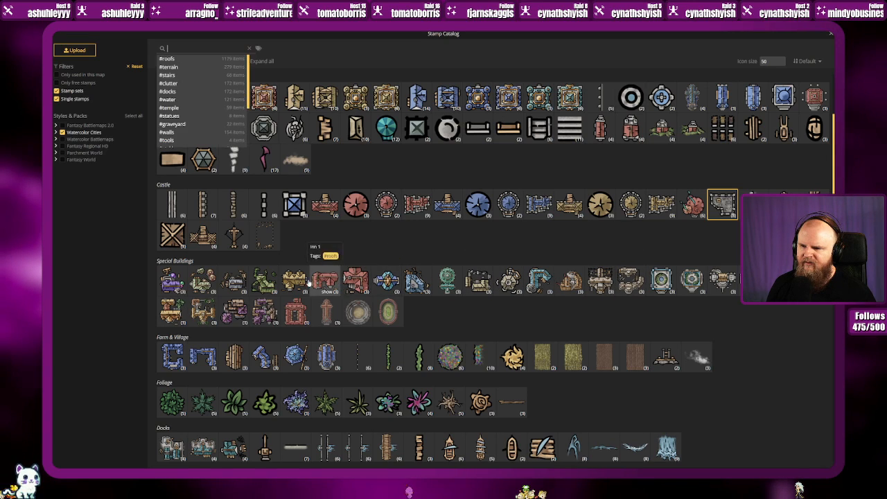
left_click(438, 316)
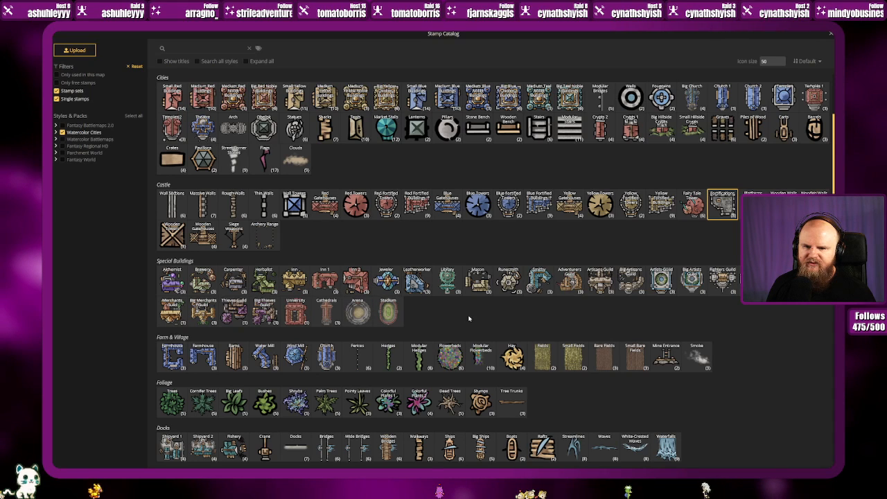
left_click(572, 280)
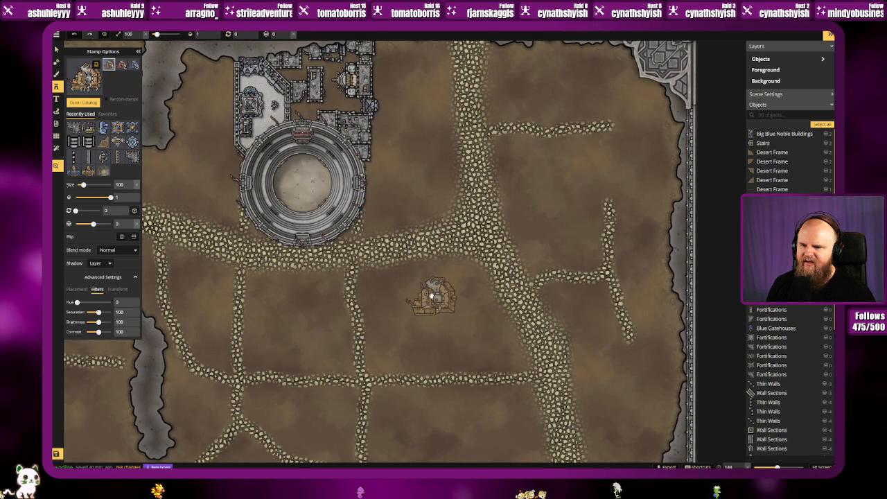
Step: Place one Adventurers Guild at size 130 and saturation 60 in the corner where the side road meets the main road, southeast of the arena
left_click_drag(431, 296, 421, 238)
left_click_drag(430, 268, 431, 299)
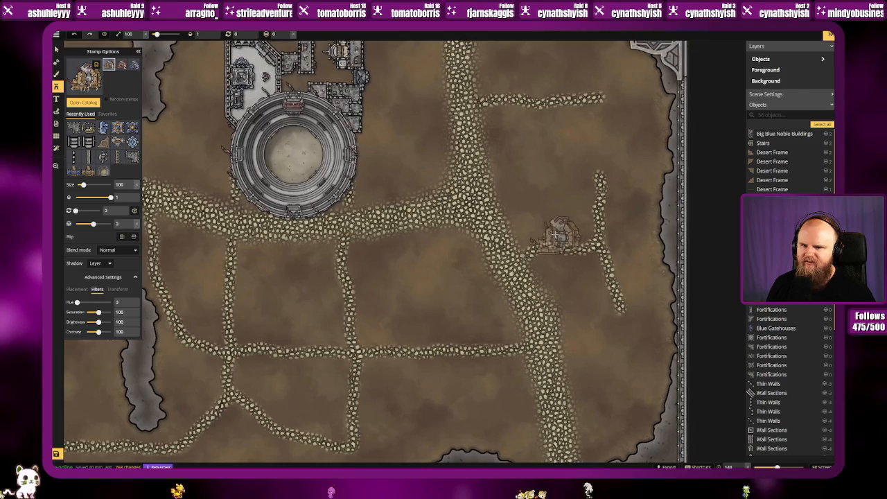
left_click_drag(363, 263, 632, 301)
left_click_drag(567, 305, 326, 173)
left_click_drag(501, 267, 438, 290)
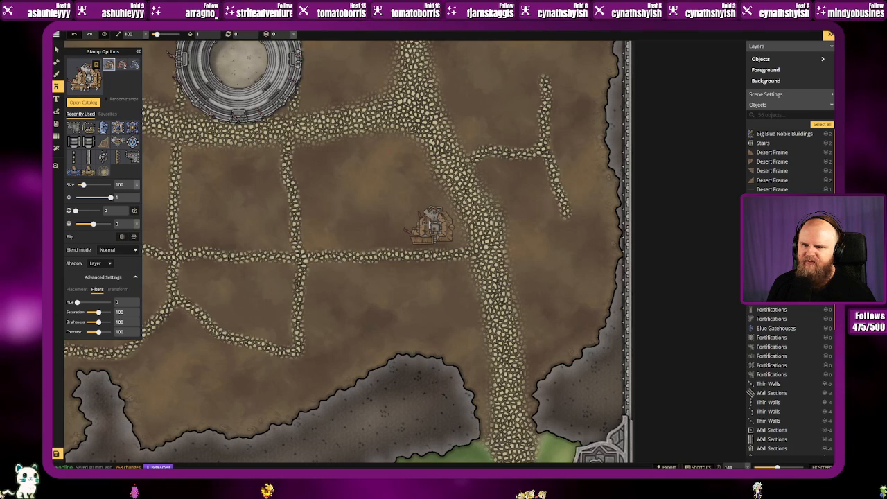
scroll(430, 226, "up", 2)
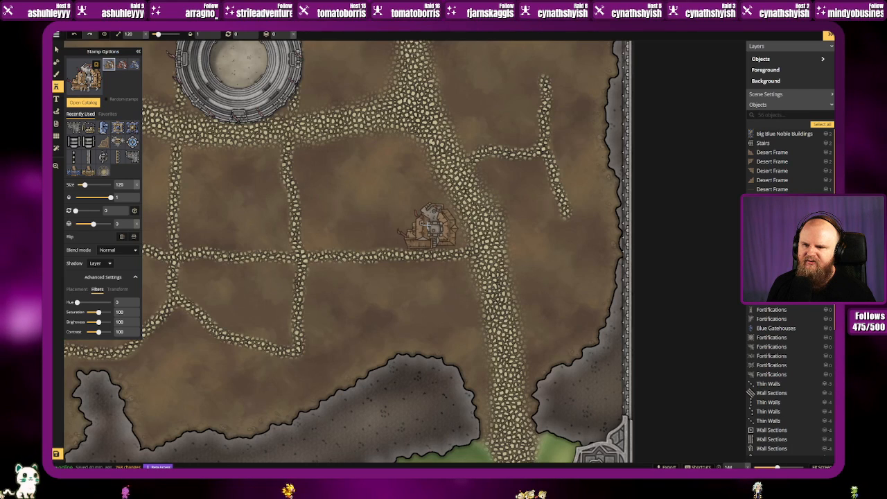
scroll(430, 224, "up", 1)
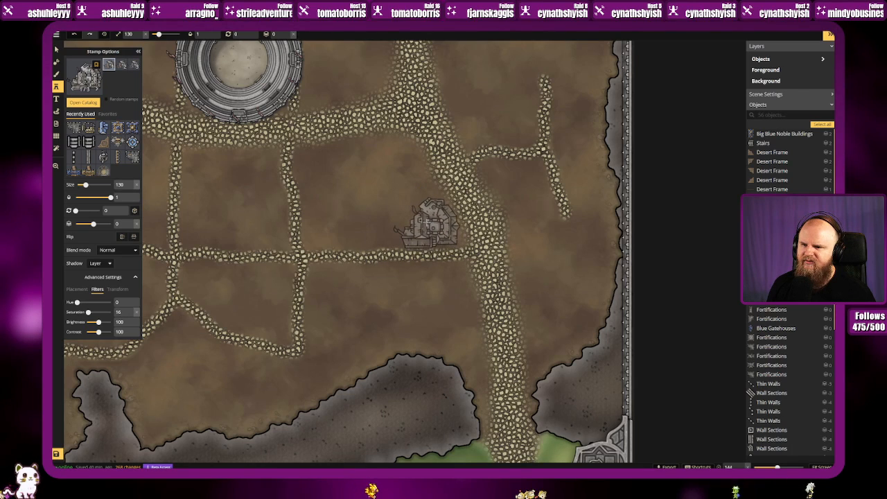
left_click(117, 312)
type("6")
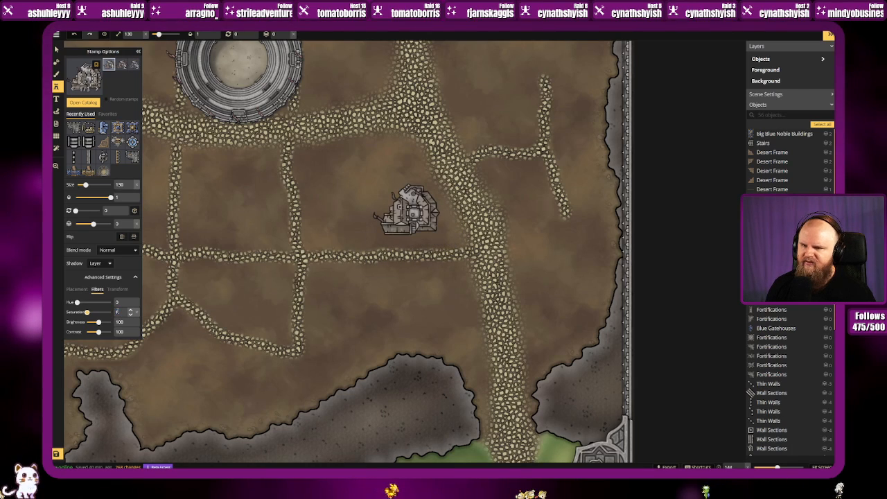
type("0")
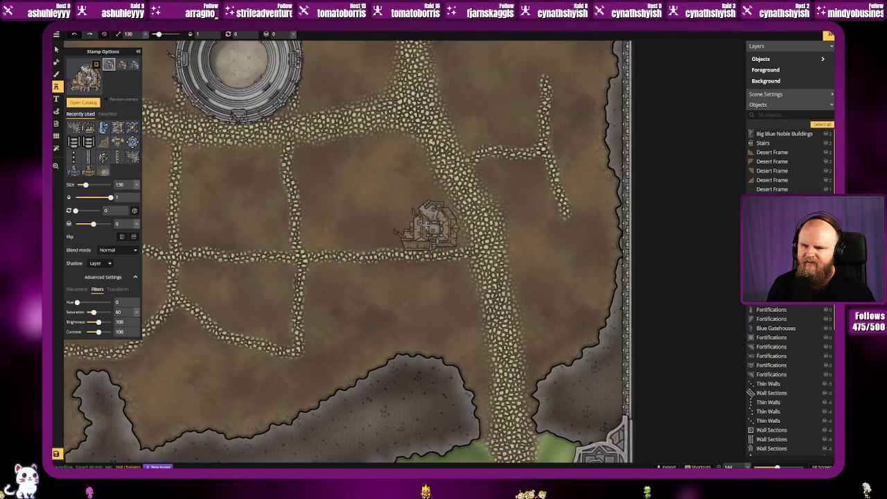
left_click(429, 225)
left_click(429, 225)
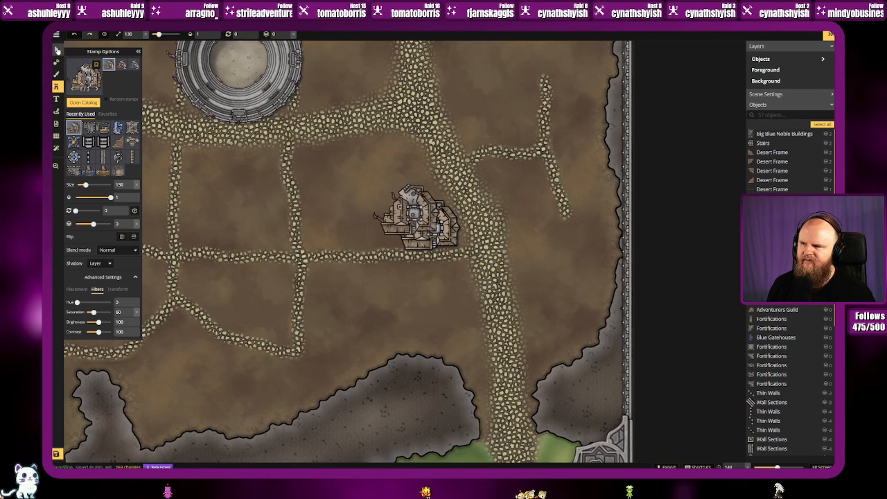
left_click(57, 50)
left_click(356, 187)
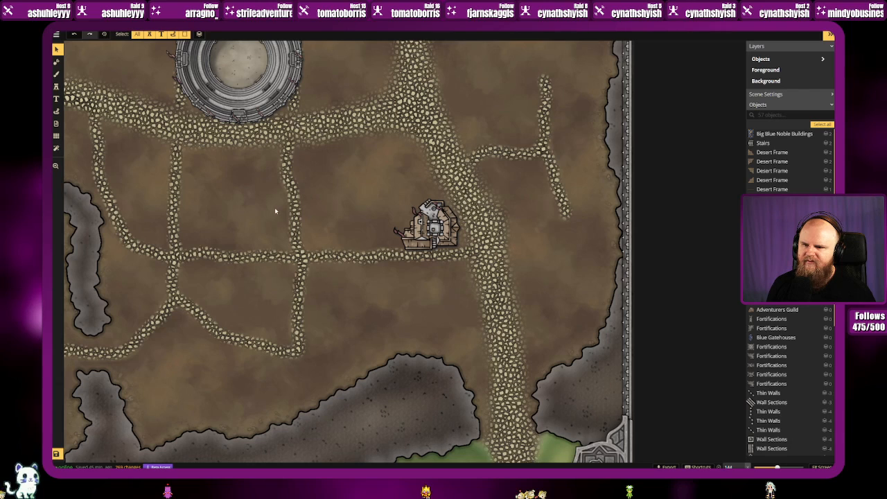
Step: Look through the stamp catalog's building categories and choose the Mine Entrance stamp from Farm & Village
left_click_drag(279, 209, 257, 214)
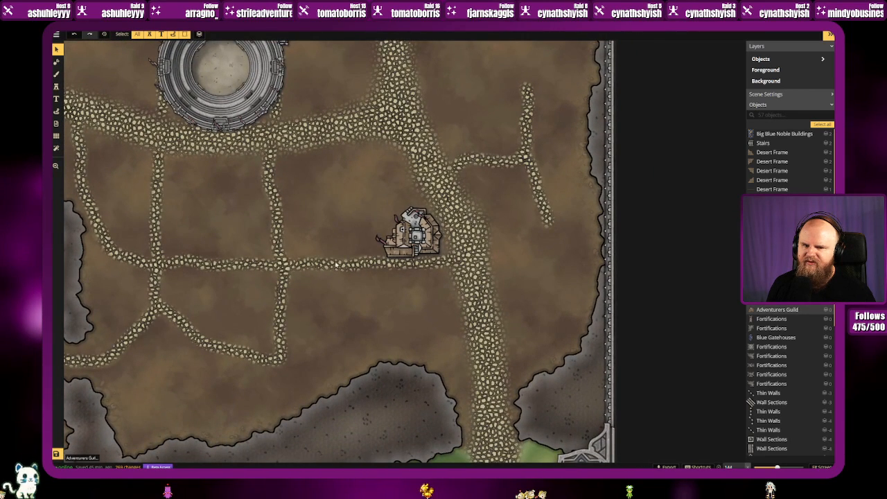
scroll(431, 184, "up", 1)
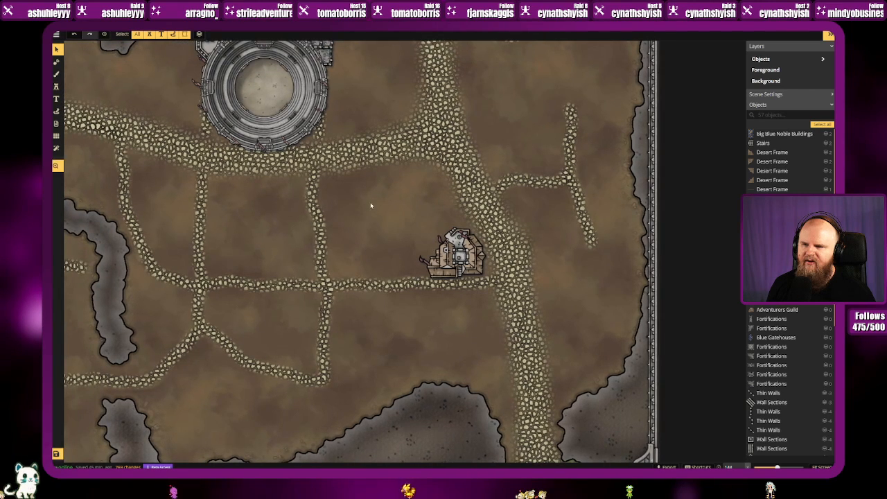
left_click_drag(371, 205, 362, 270)
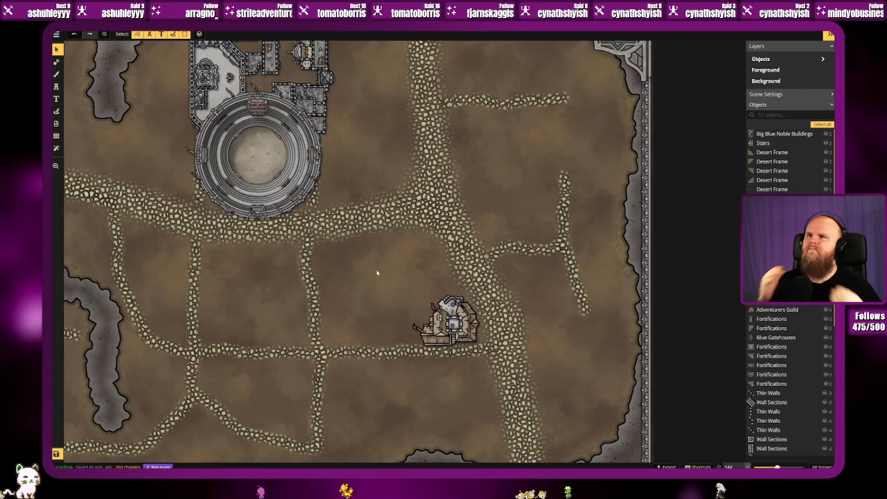
left_click(56, 88)
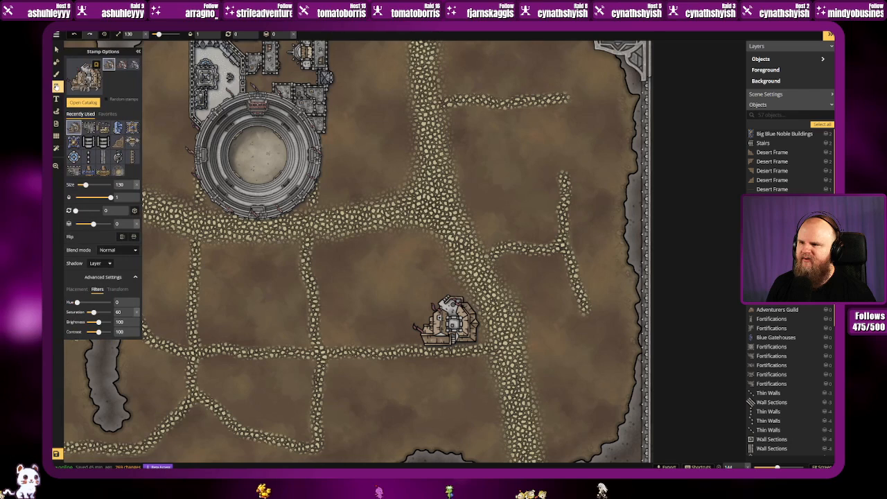
left_click(410, 211)
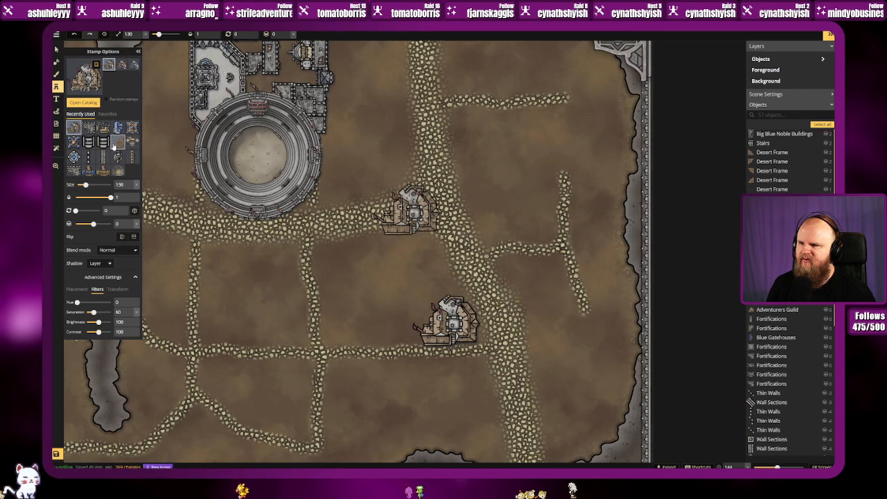
left_click(83, 83)
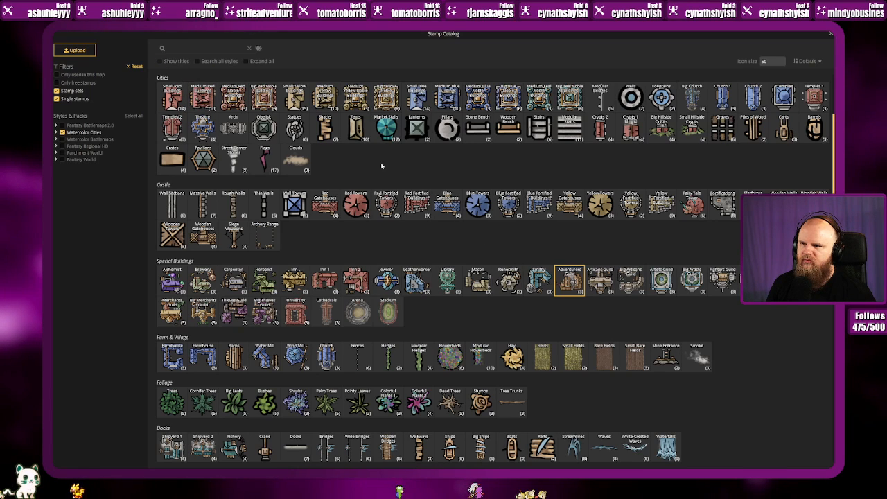
scroll(382, 170, "up", 3)
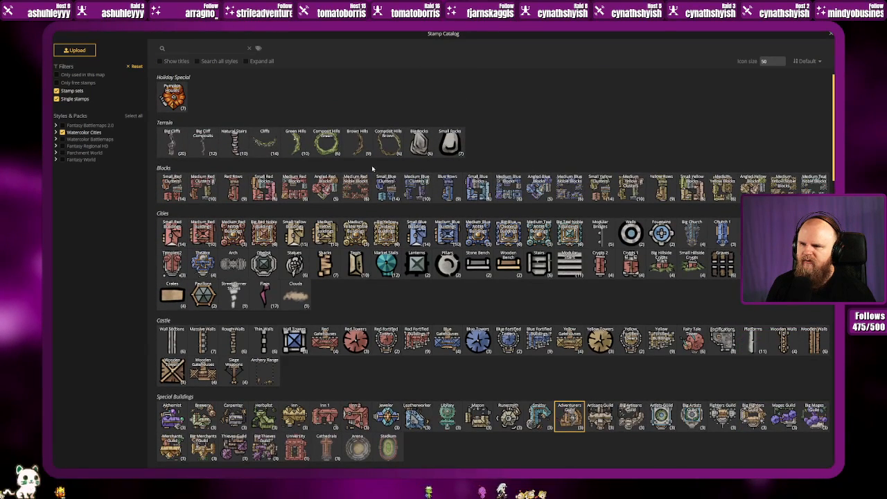
scroll(373, 201, "down", 2)
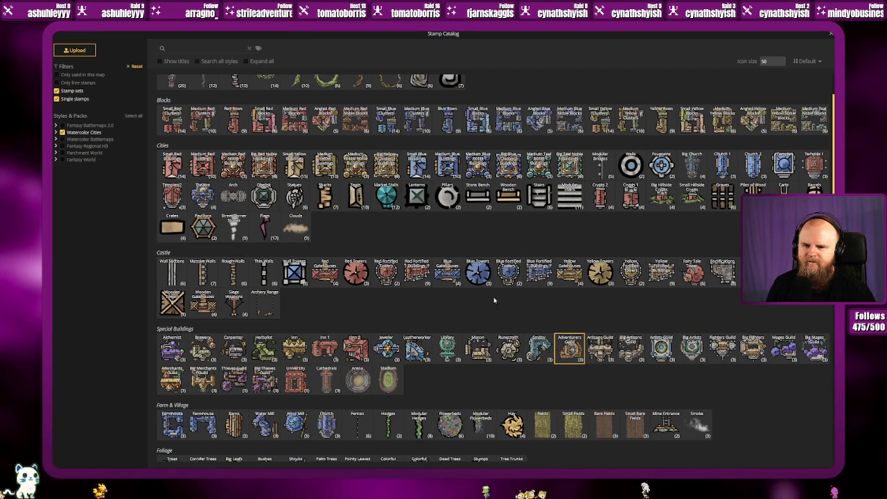
scroll(457, 317, "down", 1)
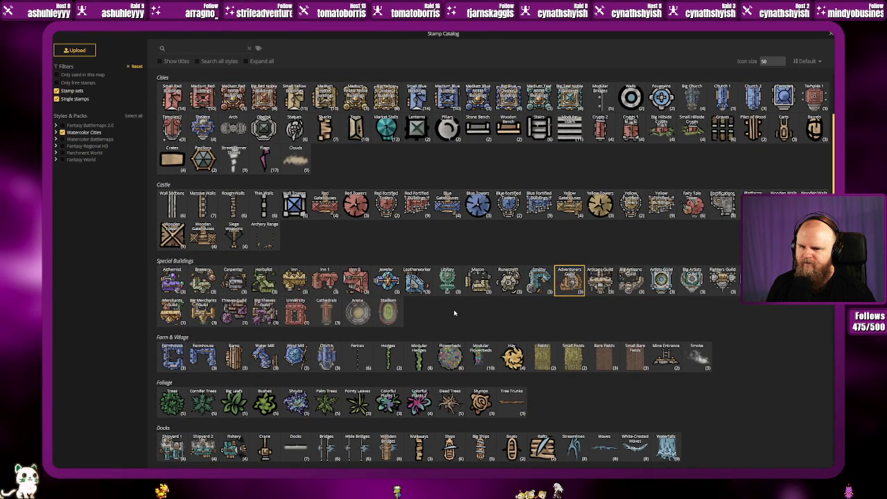
scroll(454, 313, "down", 2)
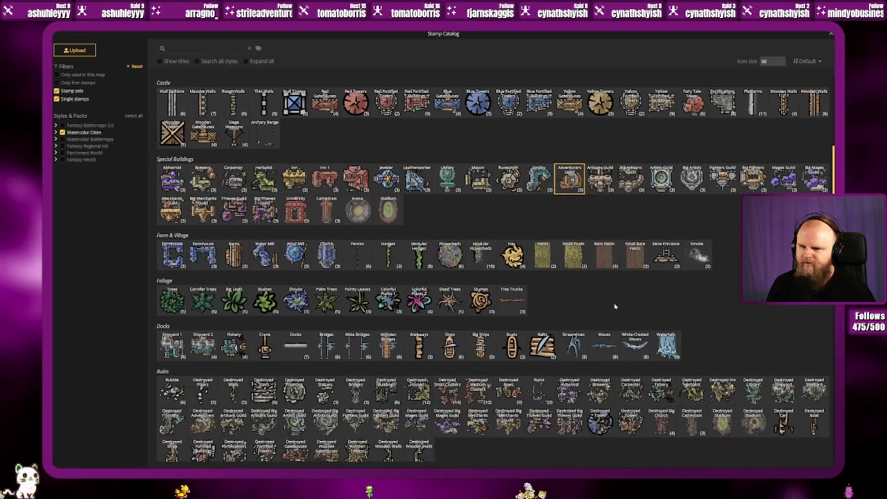
left_click(666, 255)
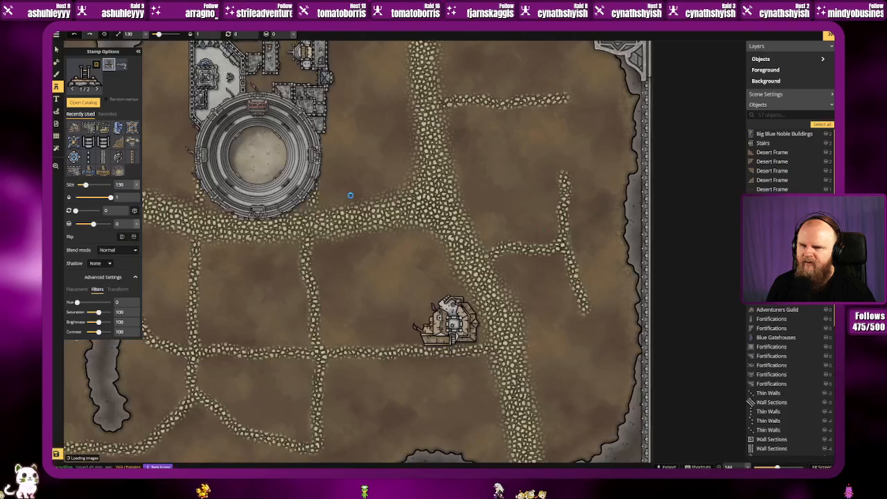
Step: Set the Mine Entrance stamp to size 131 and rotation 180 degrees, and bring it to the cliffs in the map's northwest
scroll(360, 211, "up", 2)
scroll(361, 212, "down", 3)
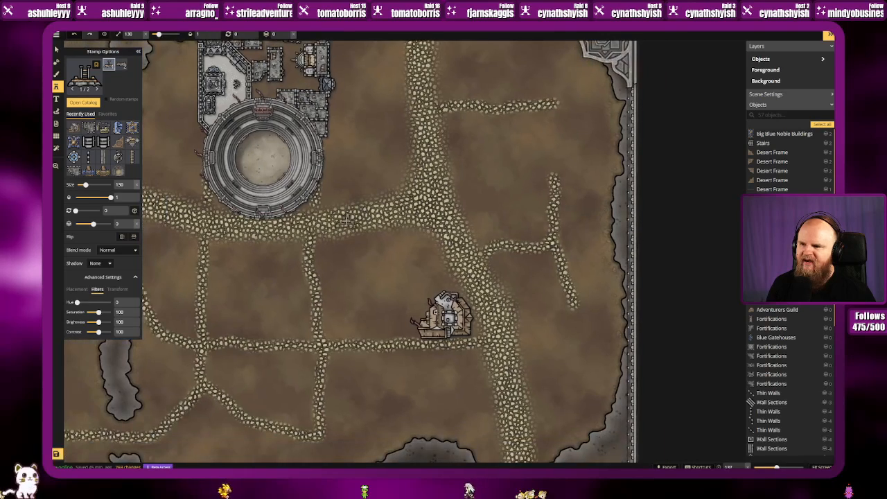
scroll(365, 219, "up", 4)
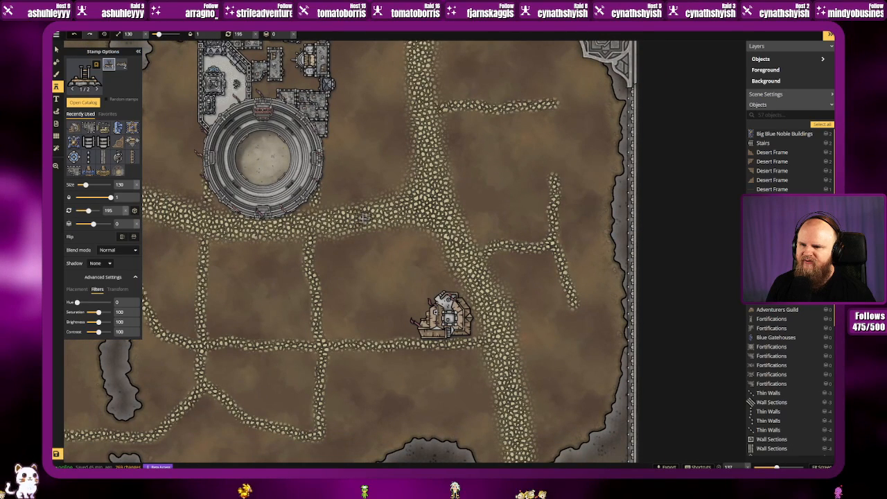
scroll(363, 219, "up", 1)
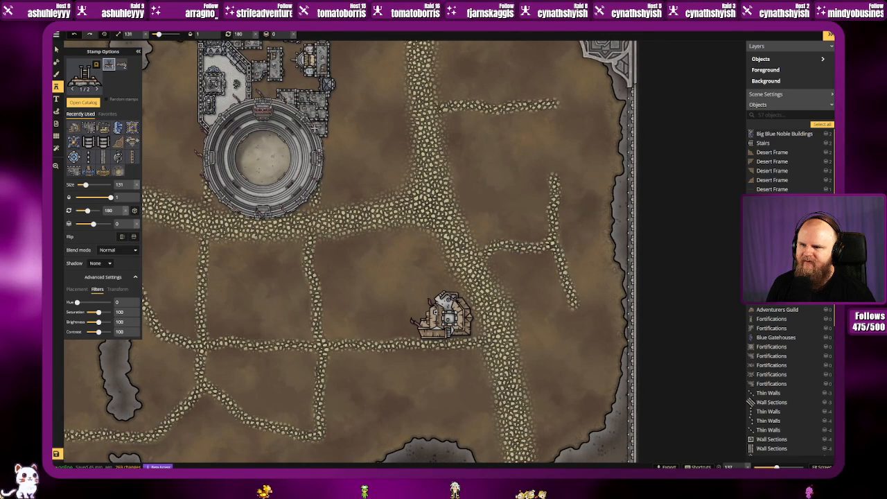
left_click_drag(368, 142, 368, 176)
left_click_drag(286, 240, 564, 242)
left_click_drag(345, 178, 370, 222)
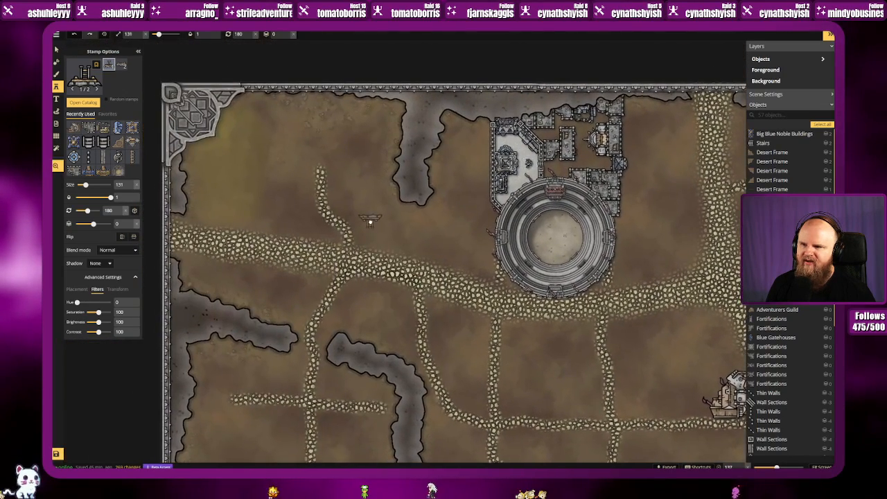
Step: Place a Mine Entrance stamp at size 131, rotated 180 degrees, on the northern cliff edge near the map's northwest corner
left_click(320, 97)
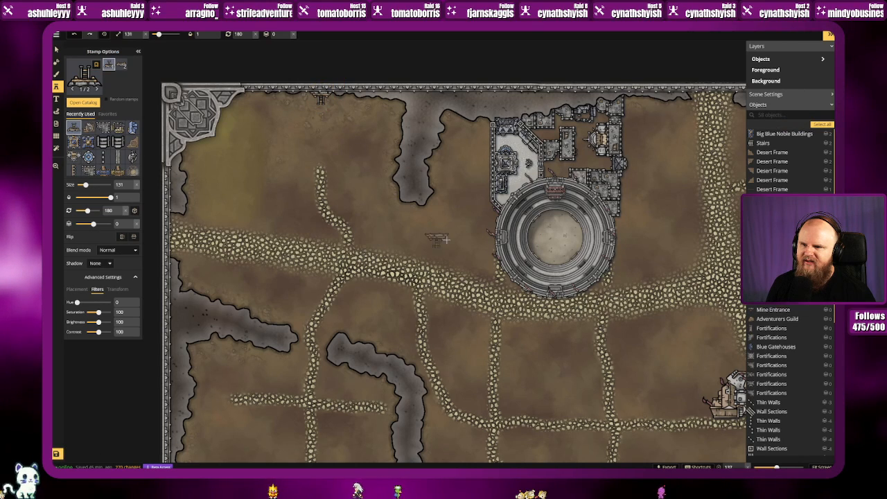
left_click_drag(437, 241, 294, 214)
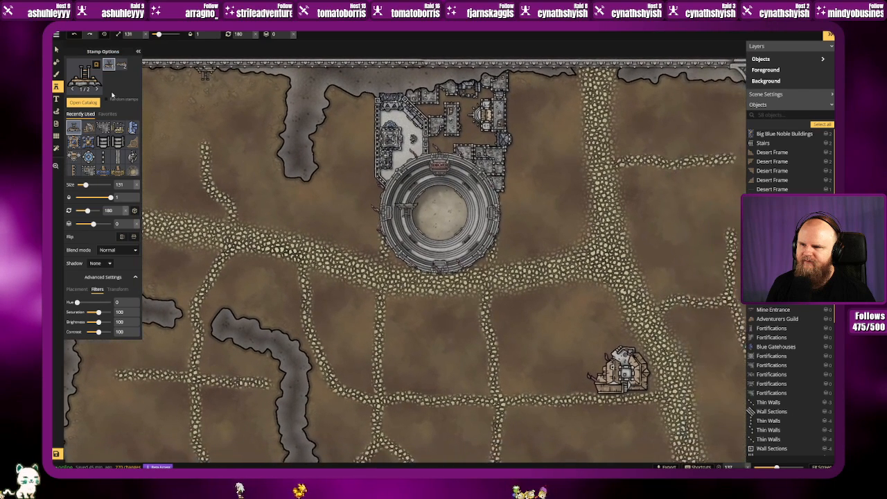
left_click(125, 66)
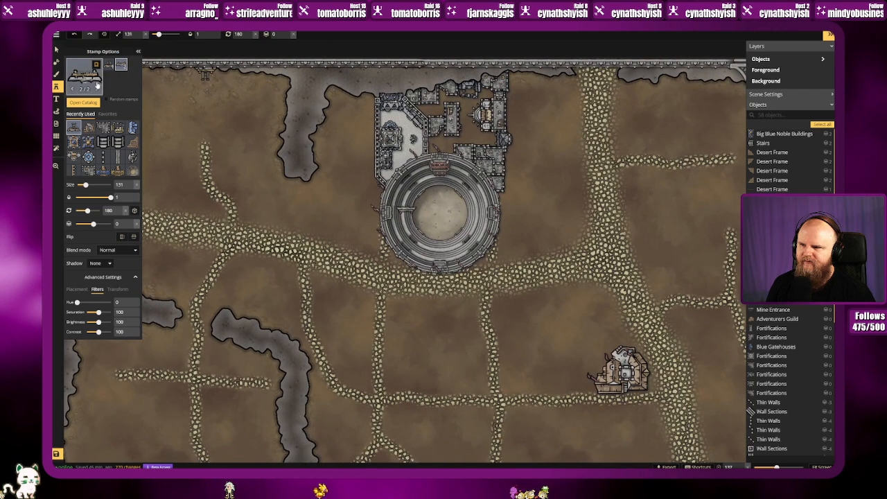
left_click(109, 64)
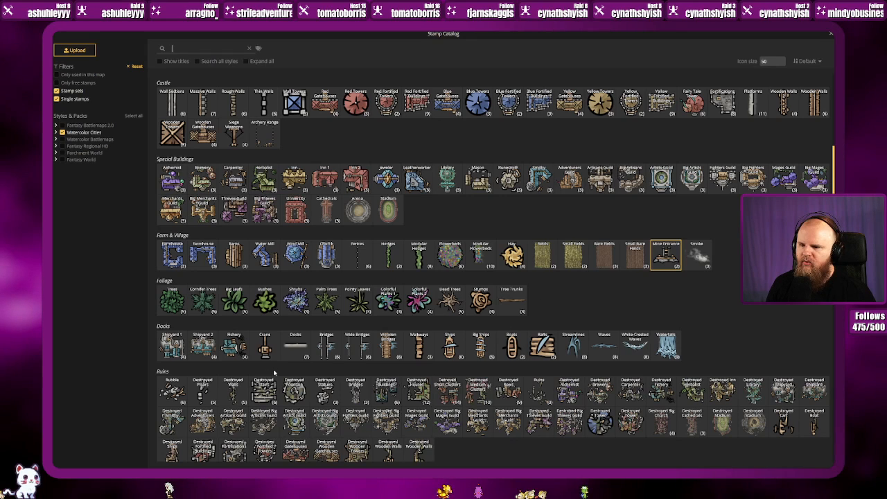
left_click(831, 33)
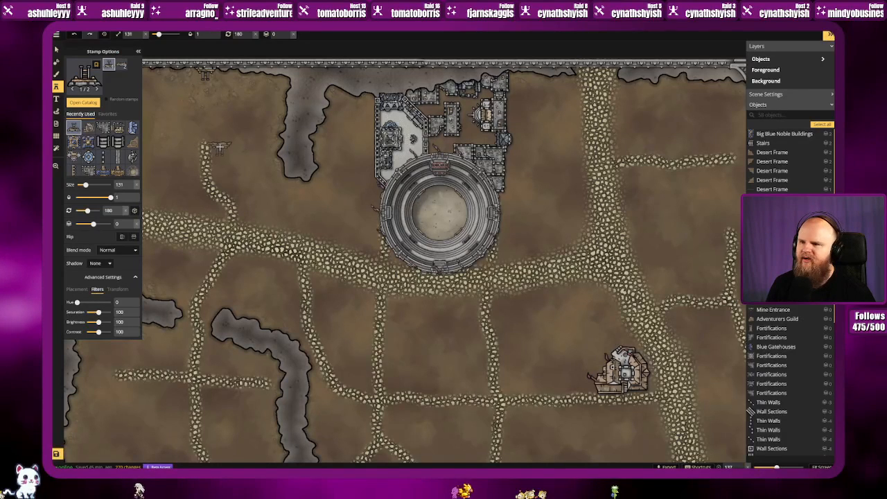
left_click(57, 50)
left_click(251, 183)
left_click_drag(271, 207, 296, 151)
scroll(300, 155, "down", 2)
scroll(305, 161, "down", 1)
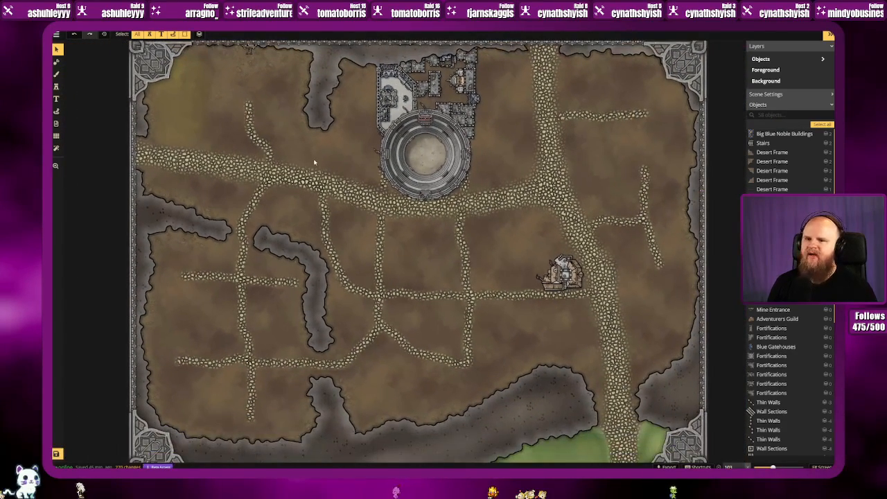
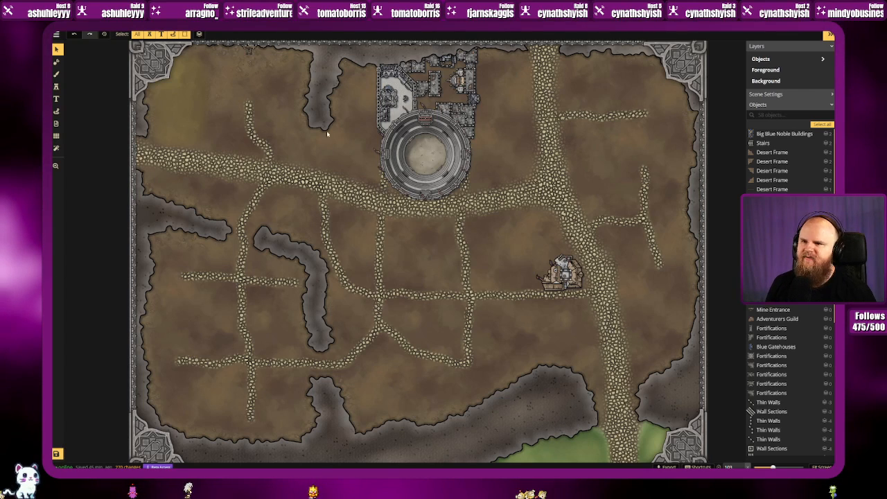
left_click_drag(330, 128, 332, 145)
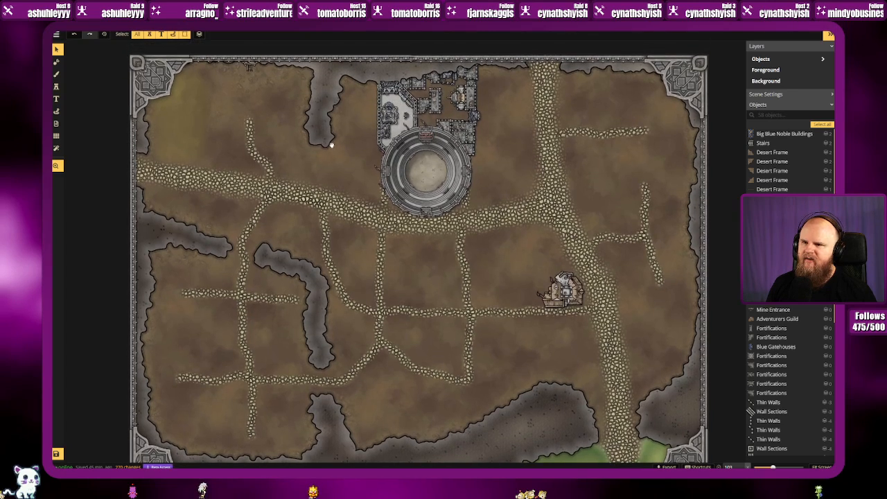
Step: Add land to the mask at brush size 28, opening a gap through the northern cliff just west of the noble buildings
left_click(58, 63)
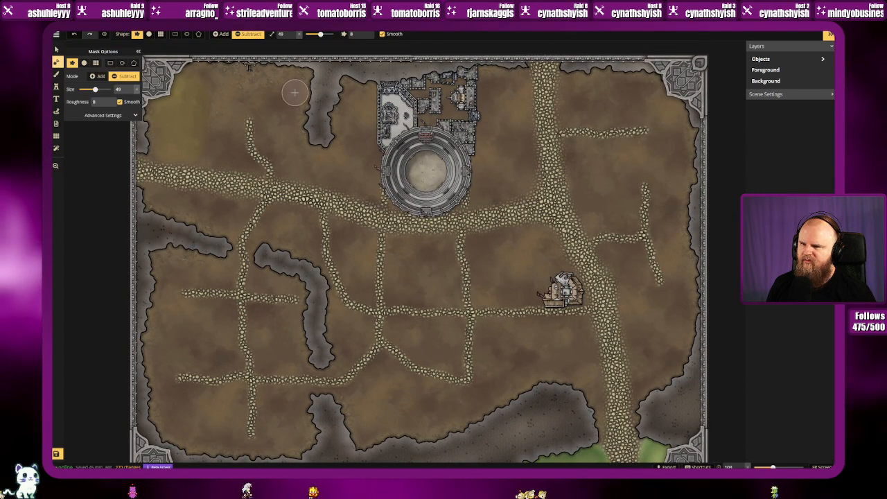
left_click(99, 76)
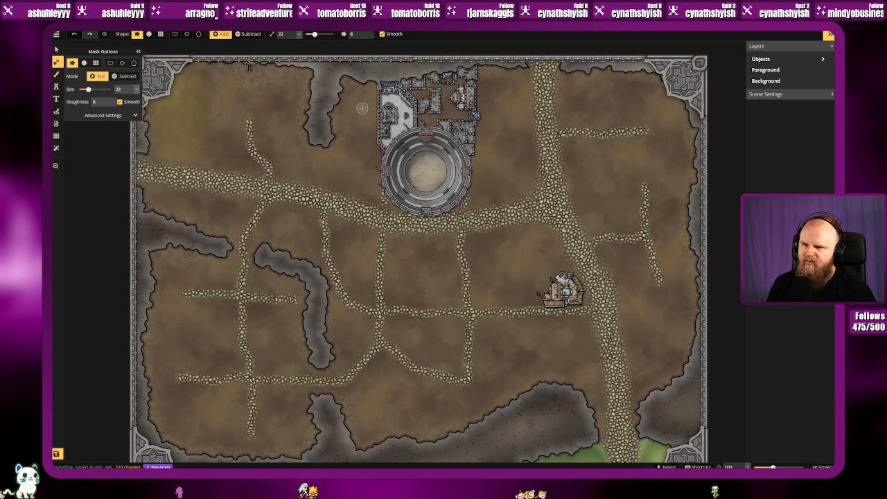
left_click(129, 92)
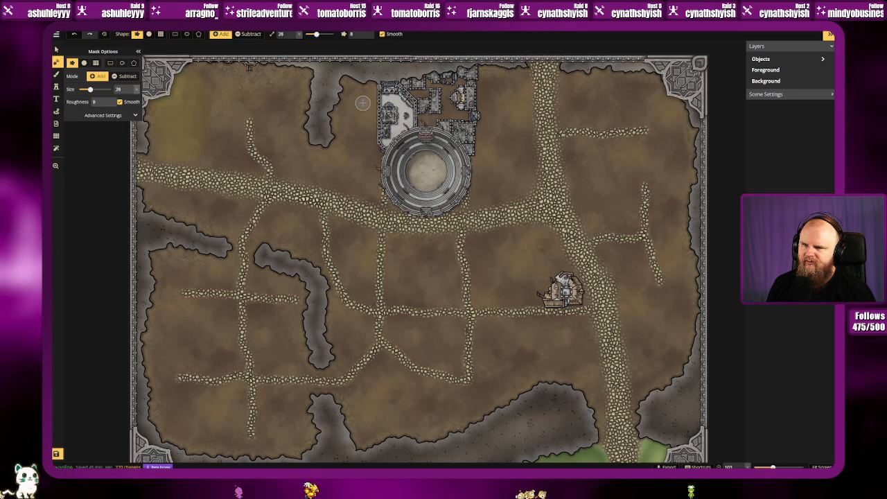
left_click_drag(361, 58, 359, 51)
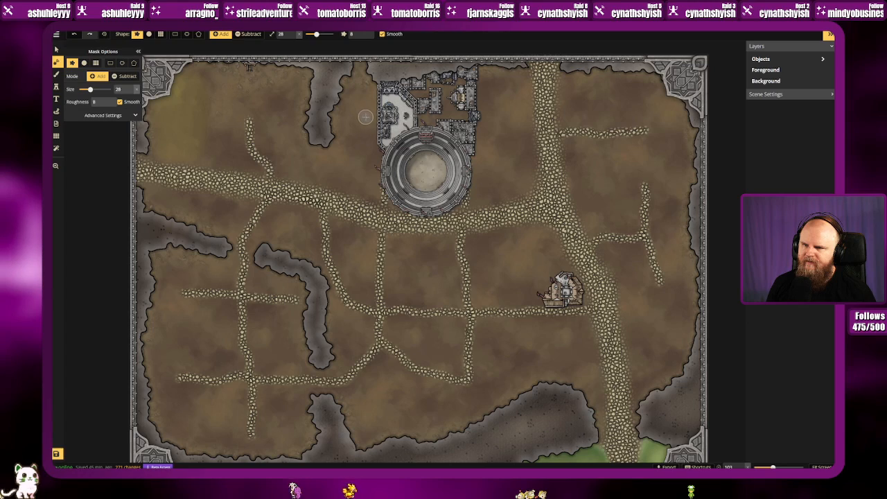
left_click_drag(368, 129, 357, 92)
left_click_drag(362, 170, 353, 78)
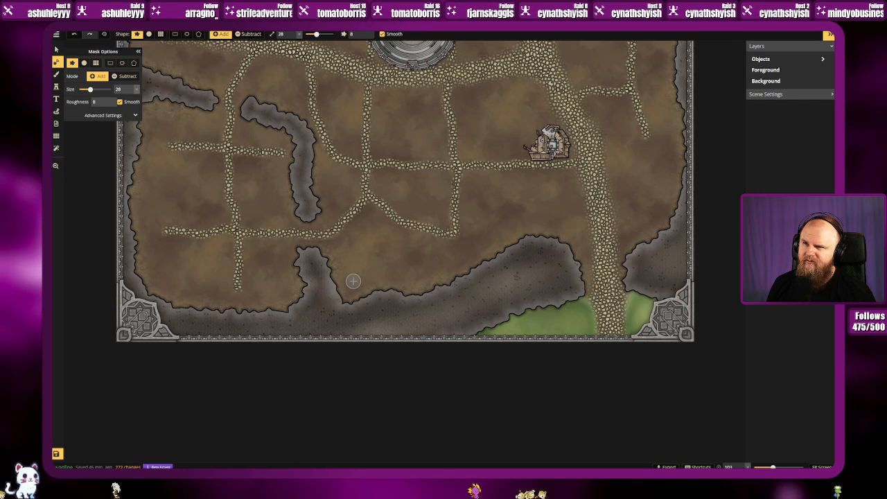
key("space")
left_click_drag(358, 184, 369, 317)
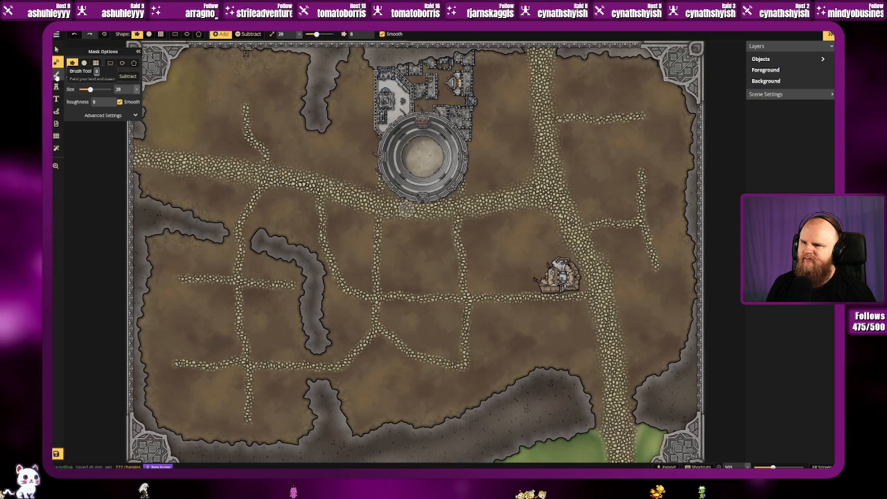
Step: Choose the dark blue water texture from the texture catalog for the terrain brush
left_click(57, 74)
left_click(95, 95)
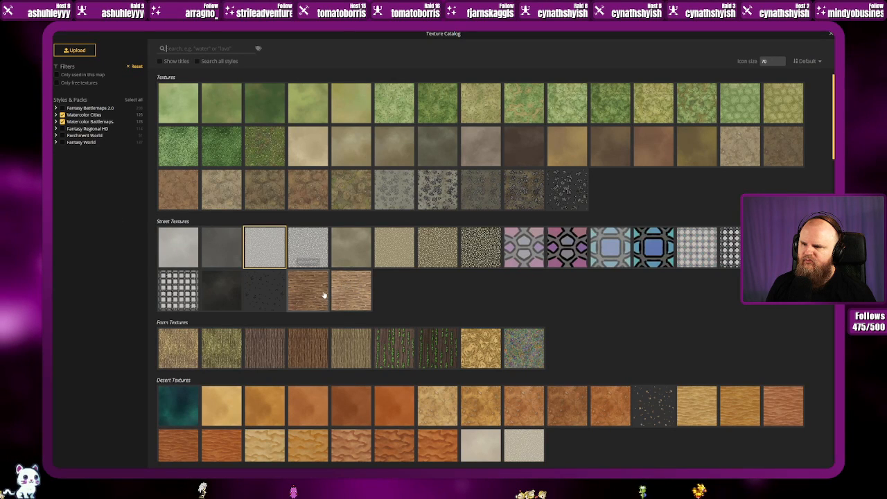
scroll(248, 332, "down", 5)
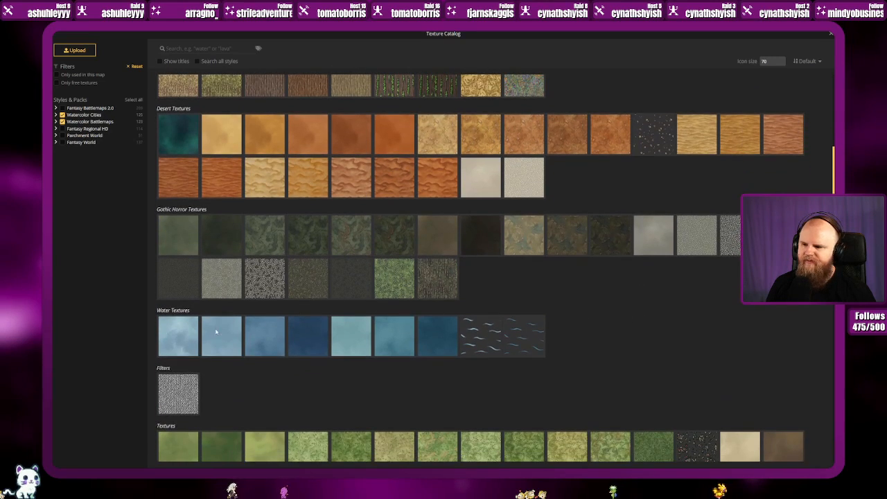
left_click(297, 339)
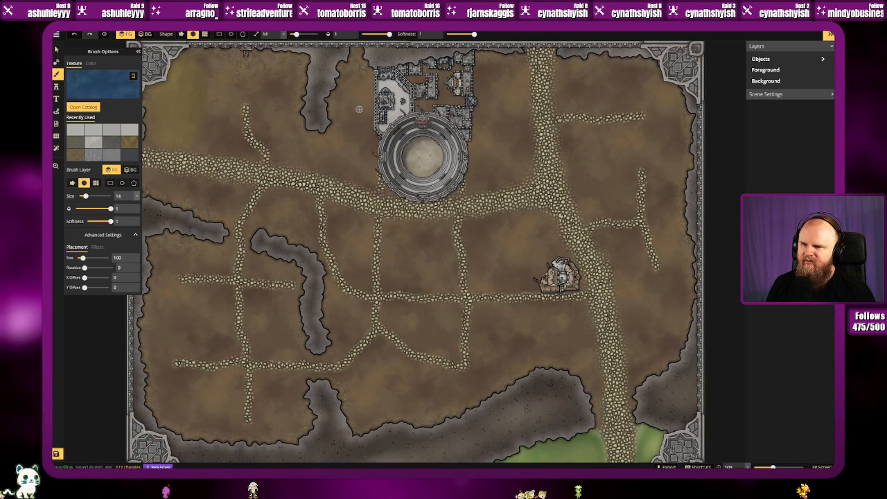
Step: Paint a soft-edged water strip at brush size 24 from the northern cliff past the arena's west side, and switch to the rough brush shape
scroll(353, 57, "up", 5)
mouse_move(354, 50)
left_mouse_down()
mouse_move(353, 77)
mouse_move(357, 60)
left_mouse_up()
mouse_move(354, 90)
left_mouse_down()
mouse_move(354, 104)
mouse_move(350, 78)
mouse_move(353, 154)
left_mouse_up()
left_click_drag(348, 117, 345, 166)
left_click(72, 183)
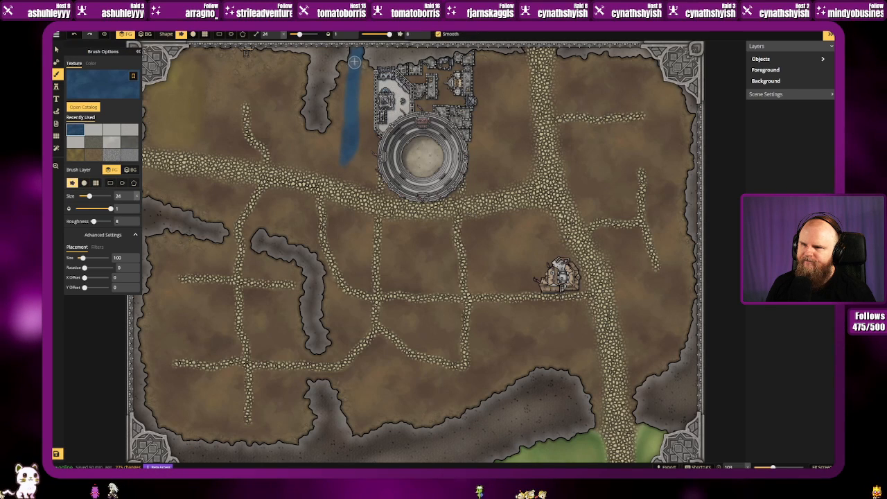
left_click_drag(346, 134, 343, 160)
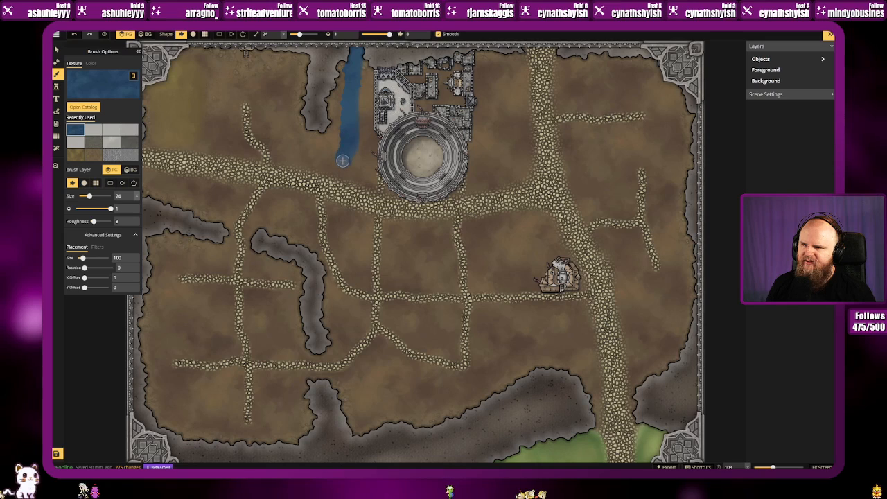
left_click_drag(356, 77, 346, 168)
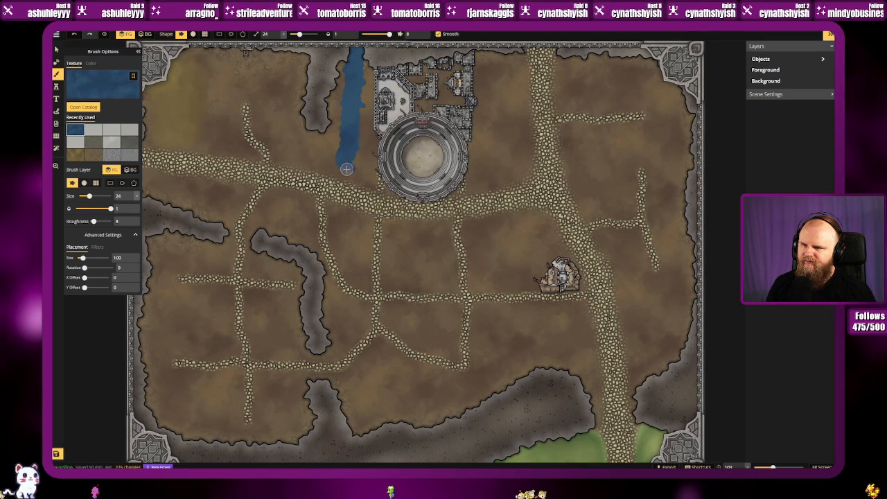
key("ctrl+z")
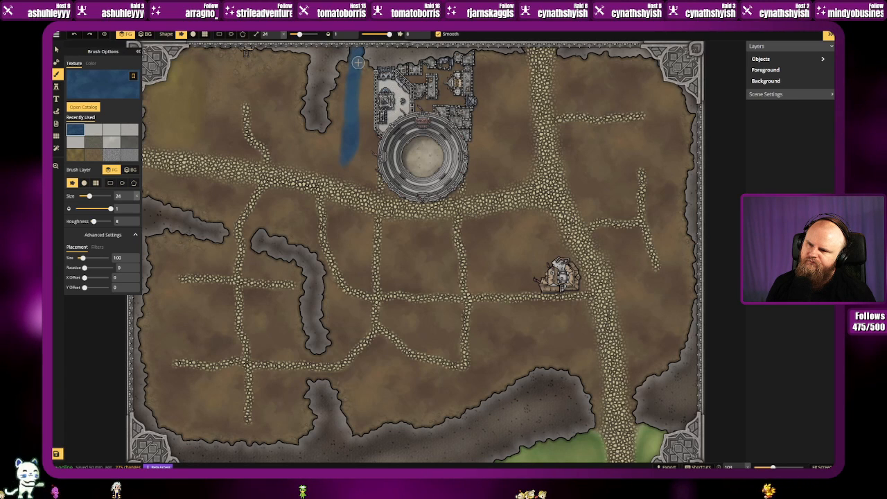
Step: Paint a rough-edged river at brush size 34 from the northern cliff across the main road, widening into a lake beside the curved cliff
scroll(358, 62, "down", 2)
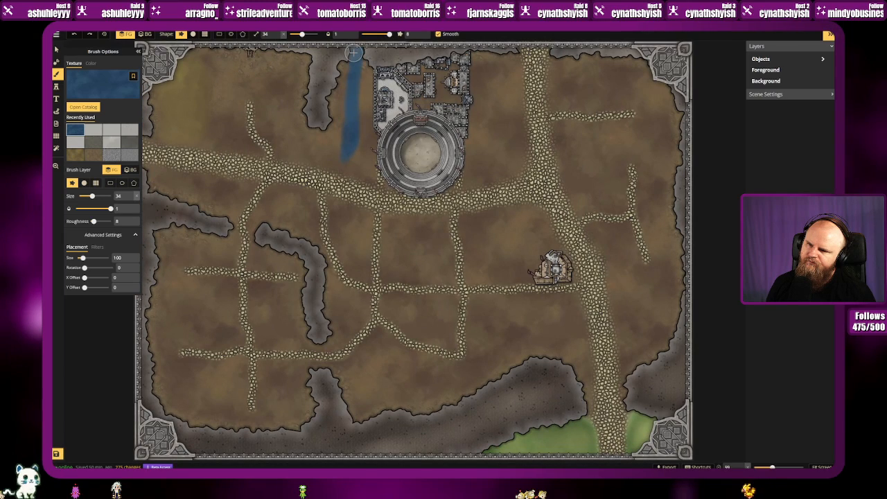
left_click_drag(357, 52, 344, 194)
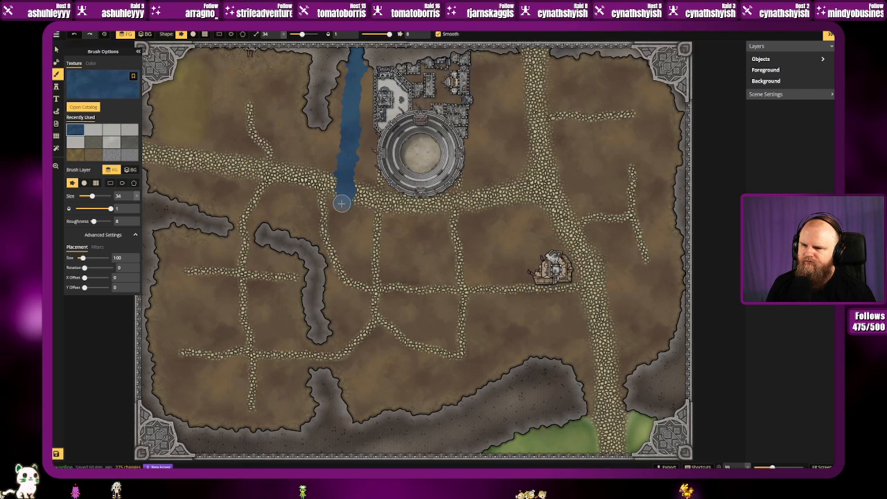
mouse_move(310, 238)
left_mouse_down()
mouse_move(333, 273)
mouse_move(328, 308)
mouse_move(350, 273)
mouse_move(332, 235)
mouse_move(341, 216)
mouse_move(346, 272)
mouse_move(331, 242)
mouse_move(342, 275)
mouse_move(346, 217)
mouse_move(351, 257)
mouse_move(339, 286)
mouse_move(349, 229)
mouse_move(356, 244)
mouse_move(350, 286)
mouse_move(322, 238)
mouse_move(293, 236)
mouse_move(335, 235)
left_mouse_up()
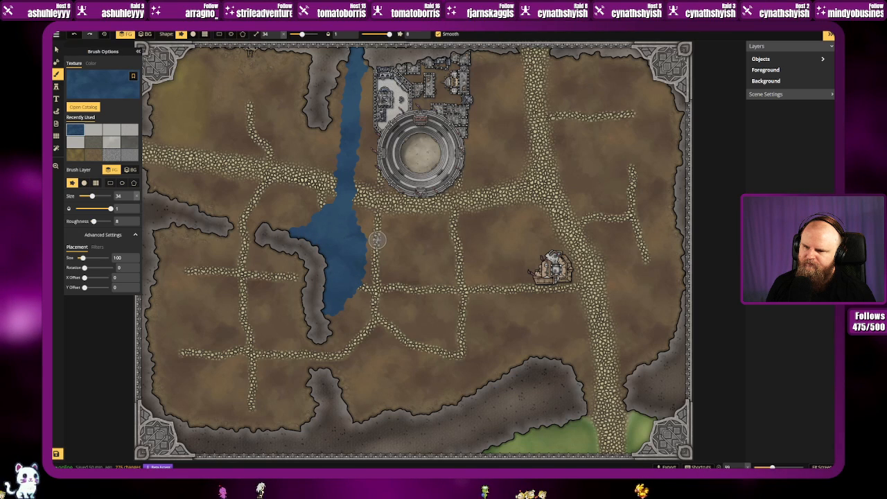
Step: Change the brush from the water texture to solid black and try a rough stroke along the river's west bank
scroll(361, 232, "up", 5)
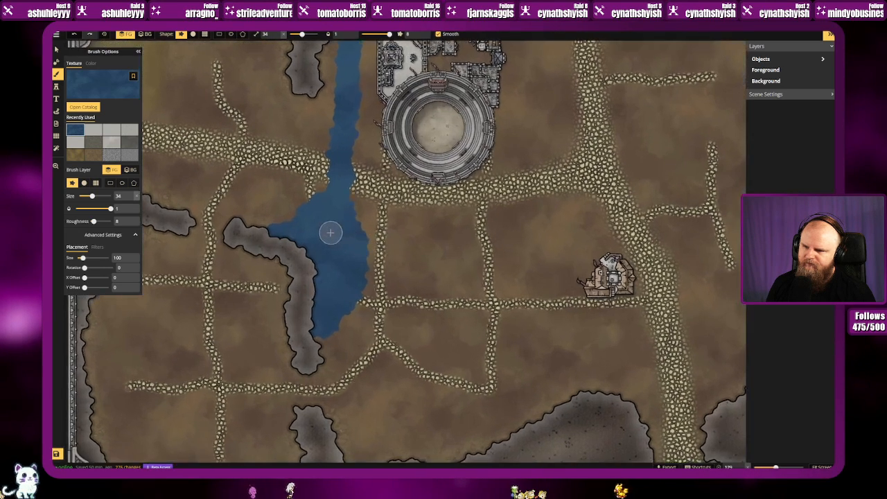
scroll(310, 208, "down", 2)
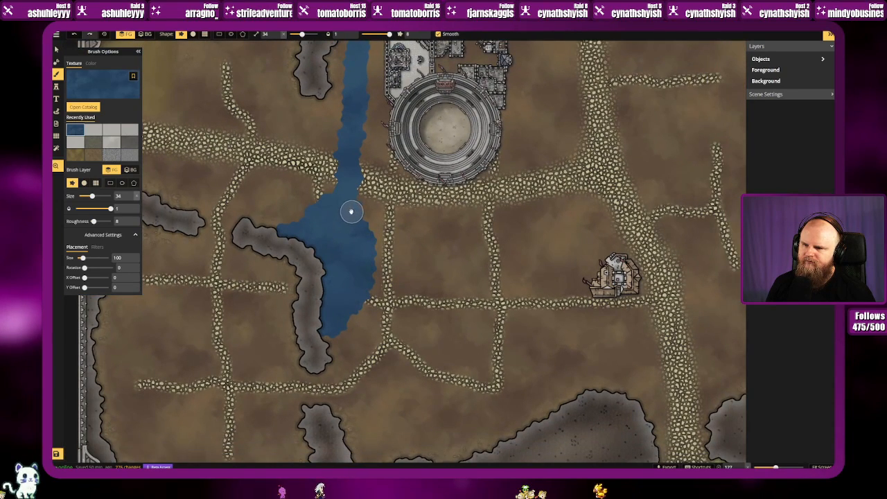
scroll(355, 254, "down", 2)
left_click_drag(357, 263, 363, 295)
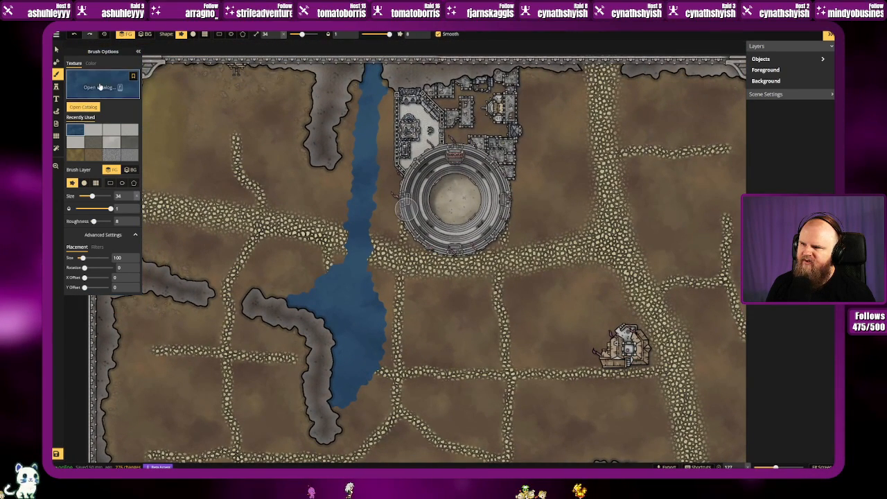
scroll(301, 173, "up", 3)
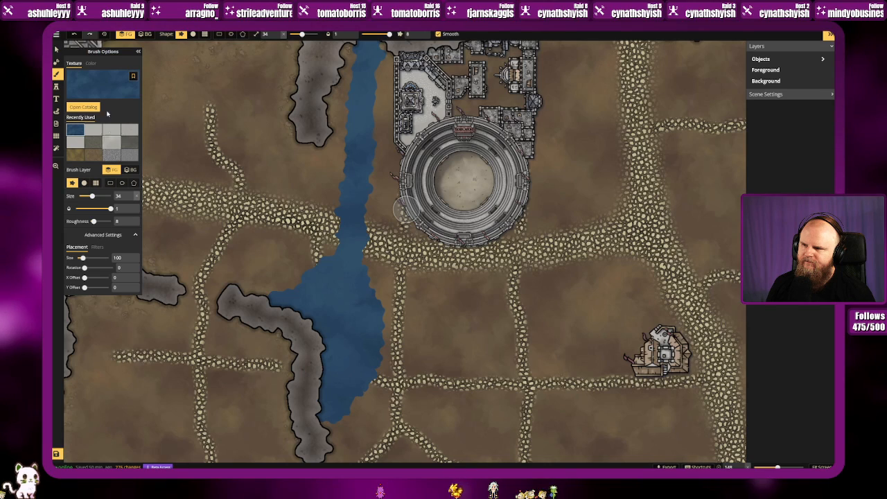
left_click(91, 64)
mouse_move(251, 291)
left_mouse_down()
mouse_move(284, 279)
mouse_move(353, 201)
left_mouse_up()
left_click_drag(352, 164, 348, 108)
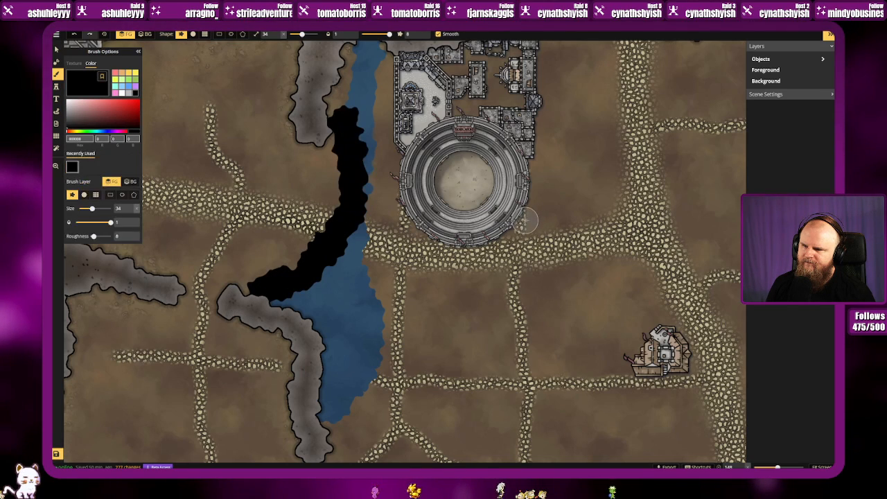
Step: Make the black brush round with softness 0 and undo the test strokes along the lake's northwest shore
left_click(83, 195)
mouse_move(278, 307)
left_mouse_down()
mouse_move(267, 298)
mouse_move(302, 272)
left_mouse_up()
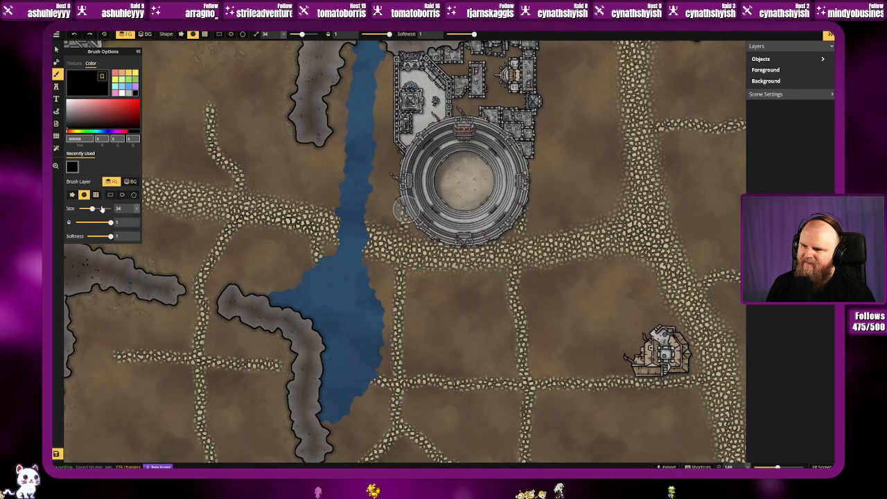
left_click_drag(108, 236, 87, 236)
left_click_drag(262, 300, 298, 278)
key("ctrl+z")
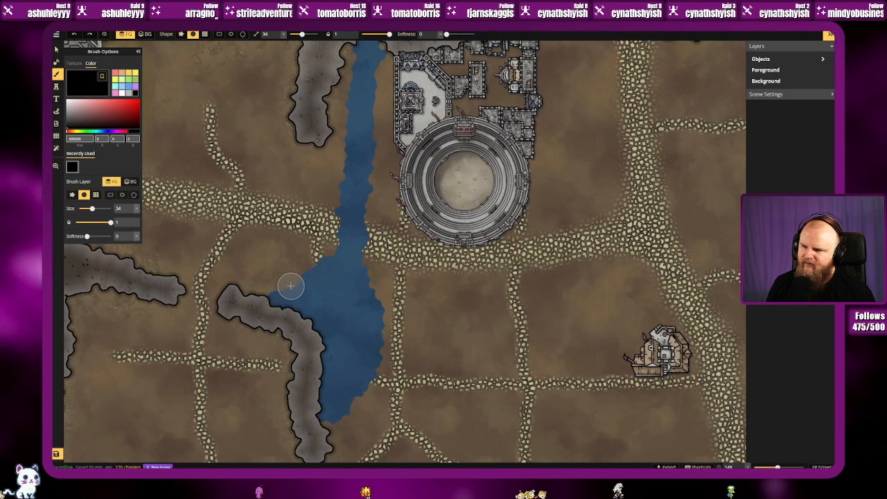
Step: Set the round black brush to size 2 and outline the lake's northwest shore from the curved cliff up past the main road
scroll(271, 297, "up", 2)
scroll(269, 297, "down", 2)
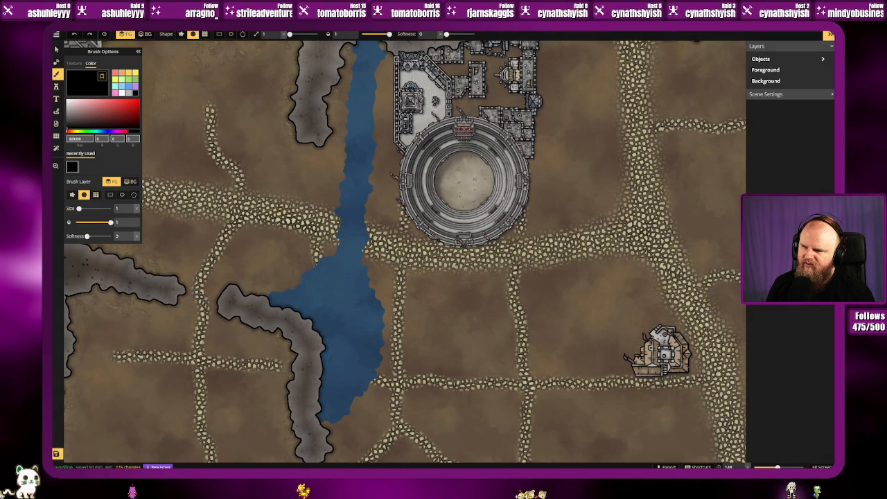
scroll(290, 309, "up", 4)
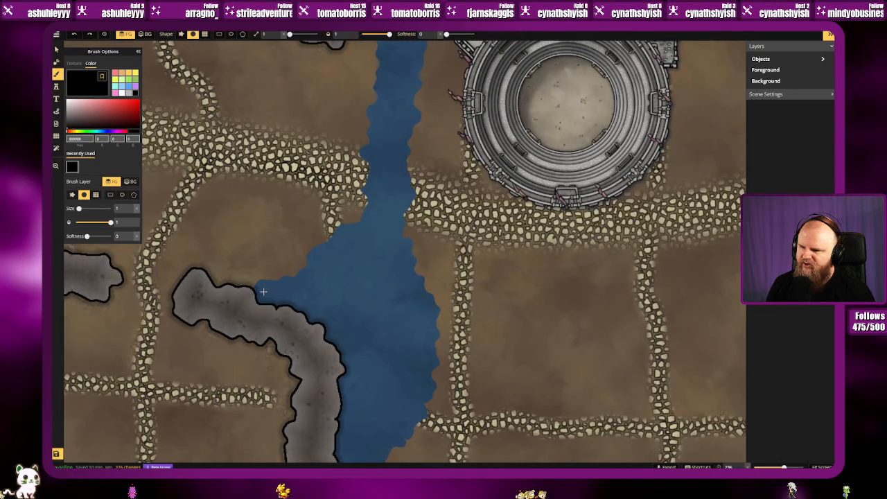
left_click(131, 208)
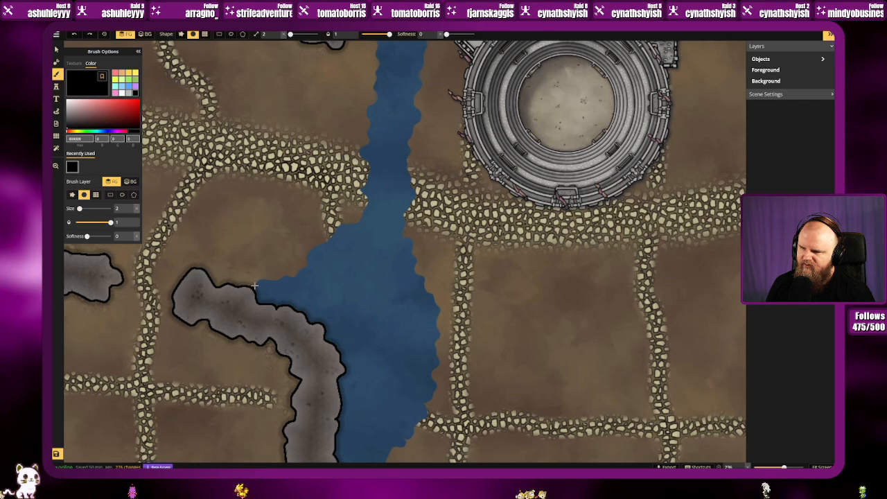
left_click_drag(264, 279, 300, 269)
key("ctrl+z")
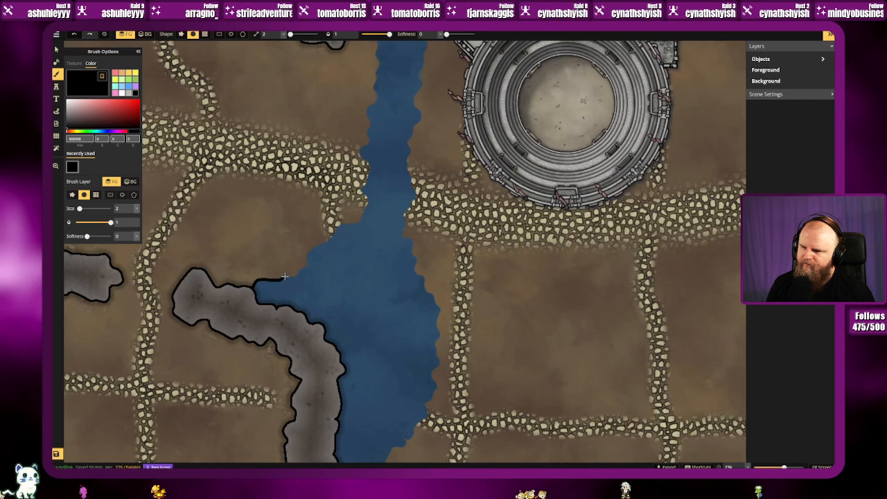
left_click_drag(304, 266, 338, 225)
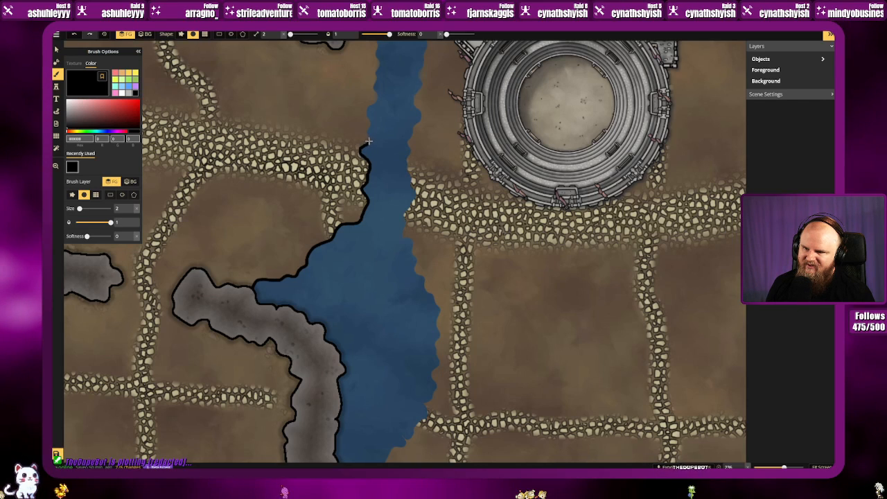
Step: Continue the black outline along the river's west bank from the main road up to the northern cliff
left_click_drag(369, 138, 376, 54)
key("space")
left_click_drag(407, 165, 354, 387)
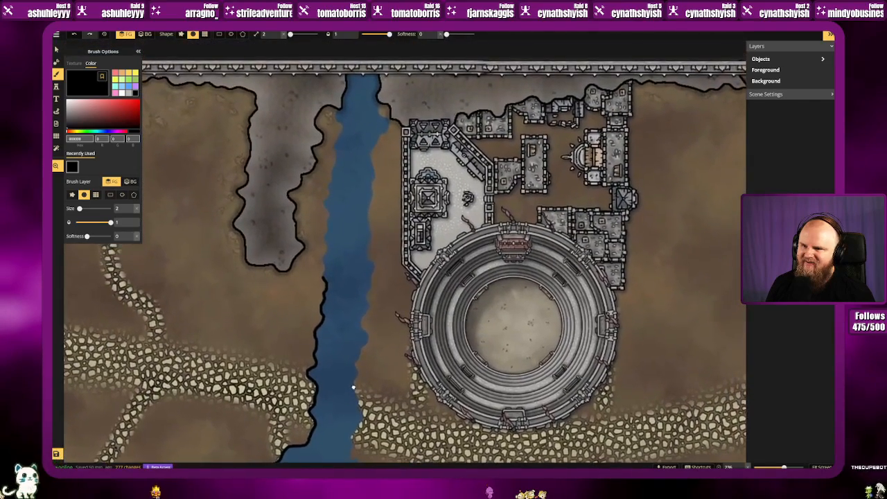
scroll(296, 296, "up", 2)
scroll(324, 321, "up", 2)
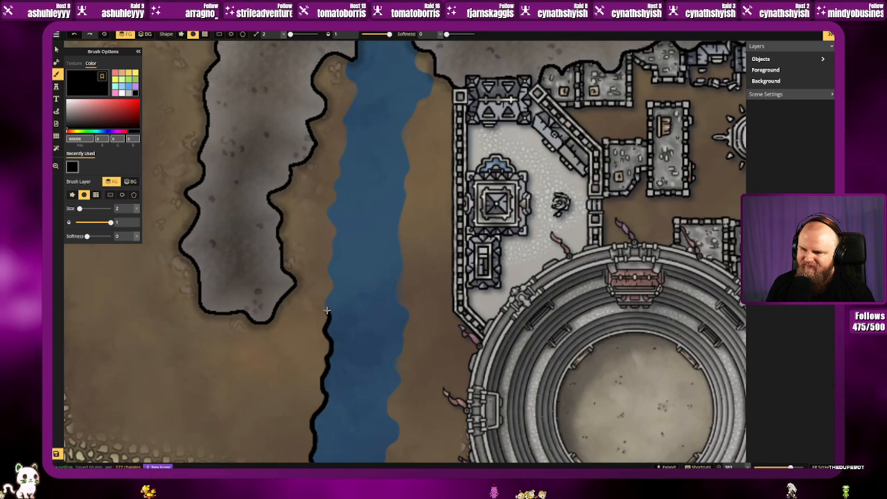
mouse_move(332, 283)
left_mouse_down()
mouse_move(328, 209)
mouse_move(357, 85)
mouse_move(351, 55)
left_mouse_up()
Step: Outline the river's east bank in black from the northern cliff down past the arena and across the main road
left_click_drag(406, 112, 372, 123)
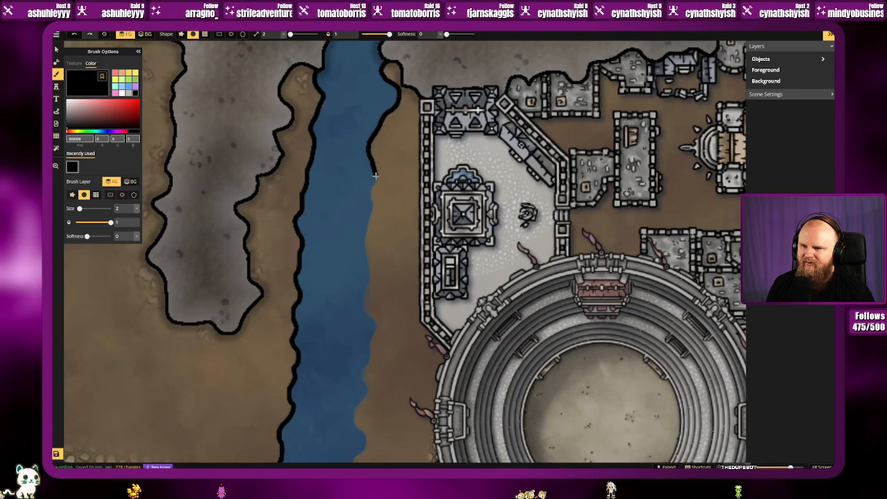
left_click_drag(372, 203, 364, 301)
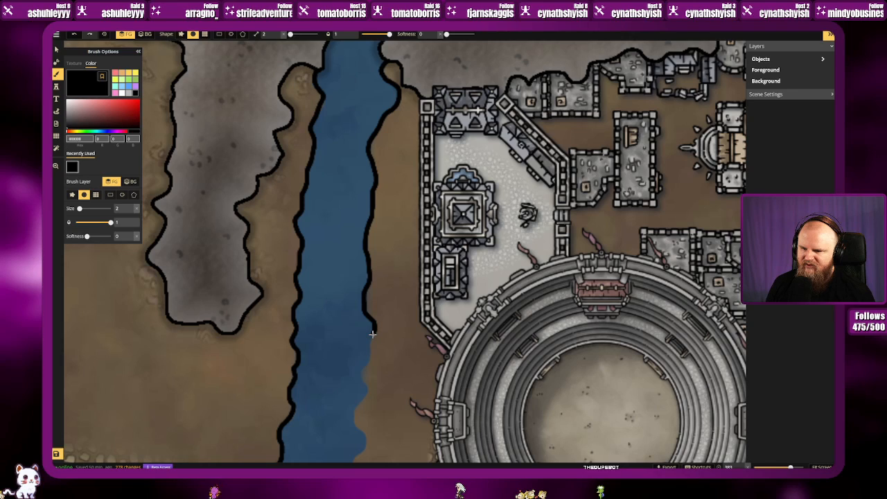
mouse_move(372, 335)
left_mouse_down()
mouse_move(356, 417)
mouse_move(362, 435)
mouse_move(413, 161)
left_mouse_up()
key("space")
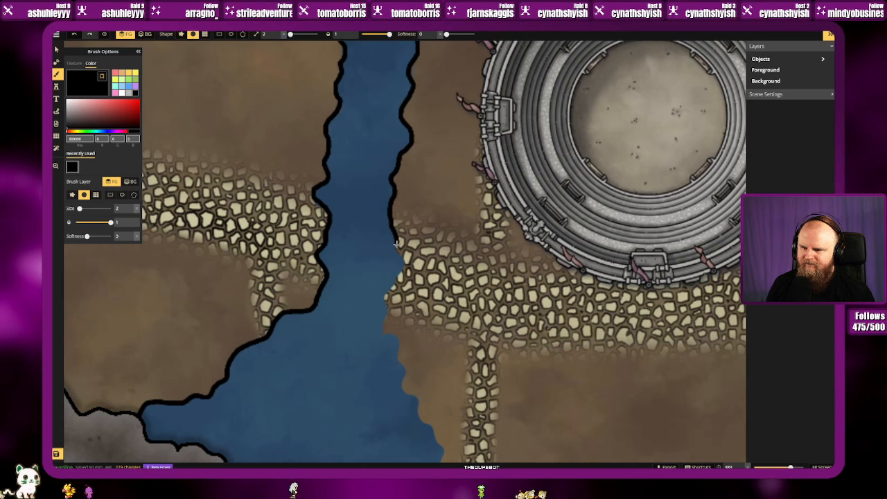
mouse_move(397, 253)
left_mouse_down()
mouse_move(404, 266)
mouse_move(385, 314)
left_mouse_up()
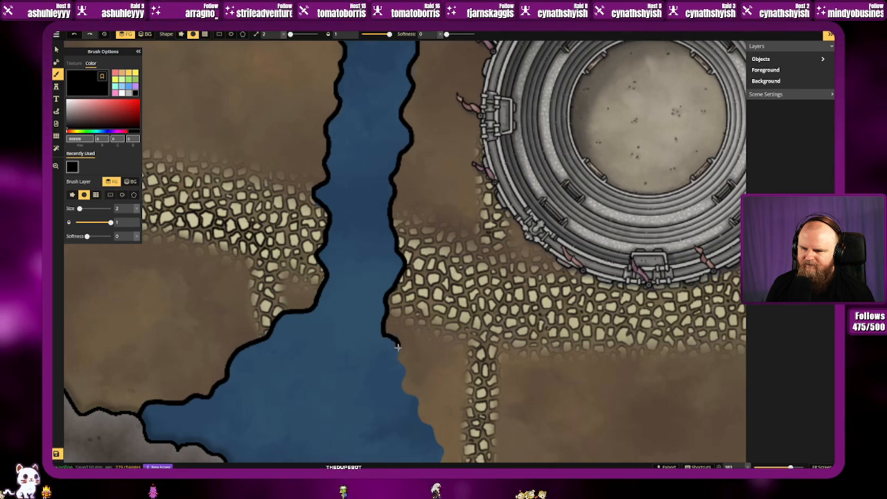
Step: Outline the lake's eastern and southern shores in black, closing the line at the curved cliff
key("space")
left_click_drag(402, 366, 351, 165)
key("space")
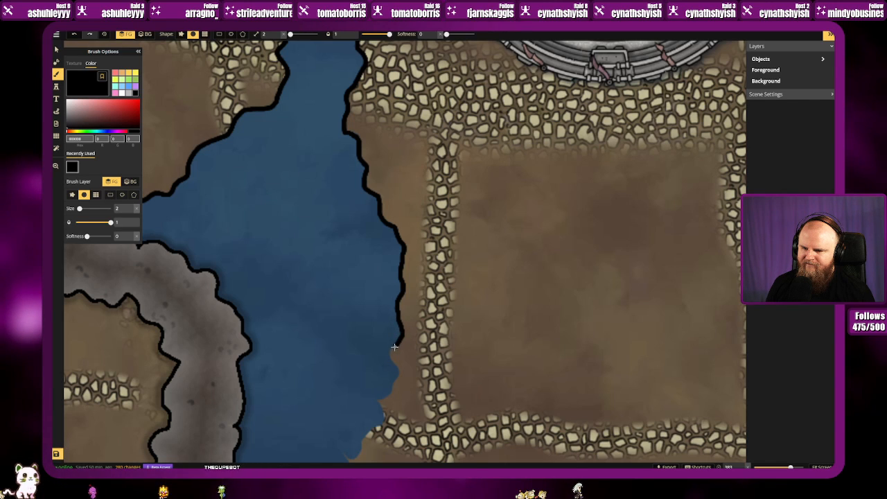
mouse_move(392, 341)
left_mouse_down()
mouse_move(395, 191)
mouse_move(403, 208)
mouse_move(383, 236)
mouse_move(386, 254)
left_mouse_up()
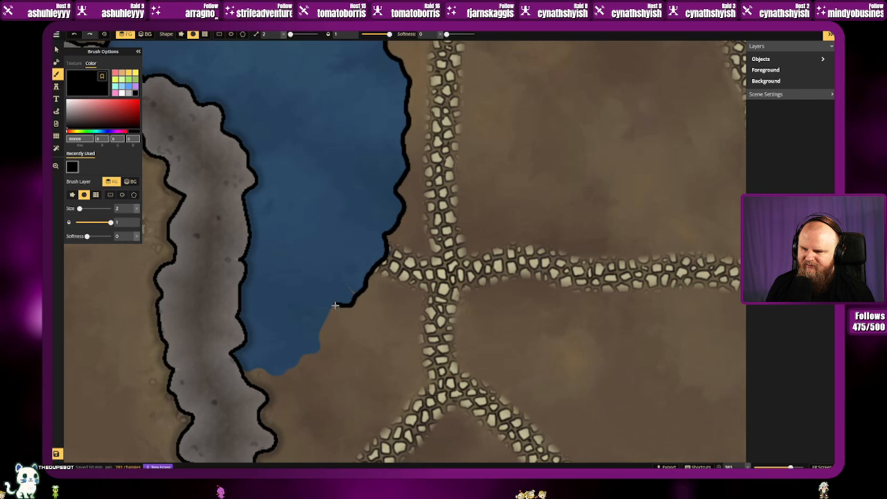
scroll(328, 312, "down", 3)
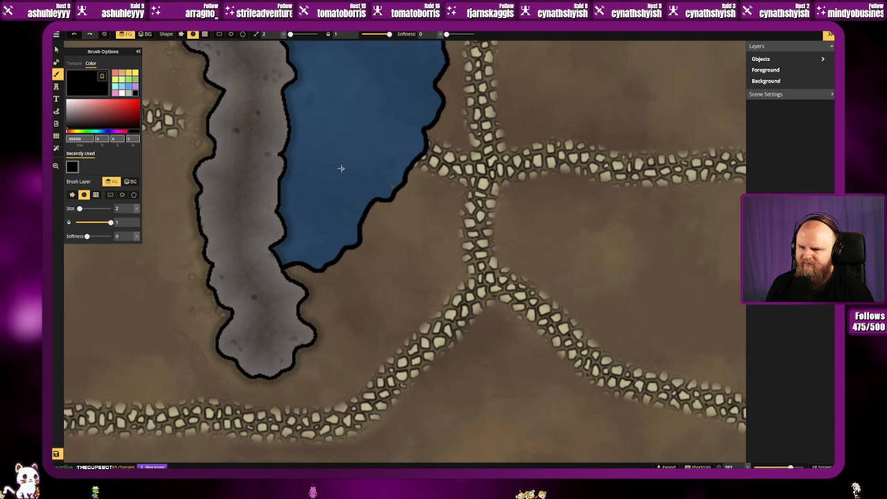
Step: Switch to placing stamps and choose the Modular Bridges set from the Cities category for the main road's river crossing
scroll(331, 248, "down", 5)
scroll(325, 281, "down", 4)
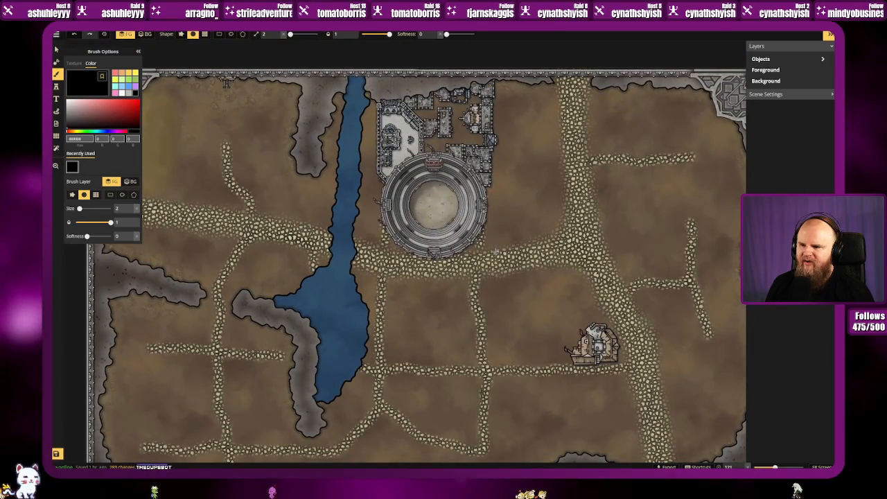
scroll(360, 236, "up", 4)
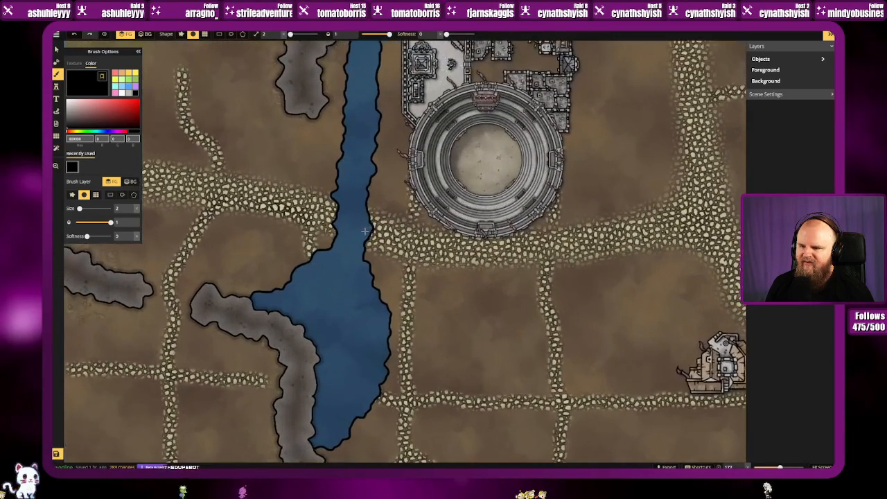
left_click_drag(359, 232, 361, 291)
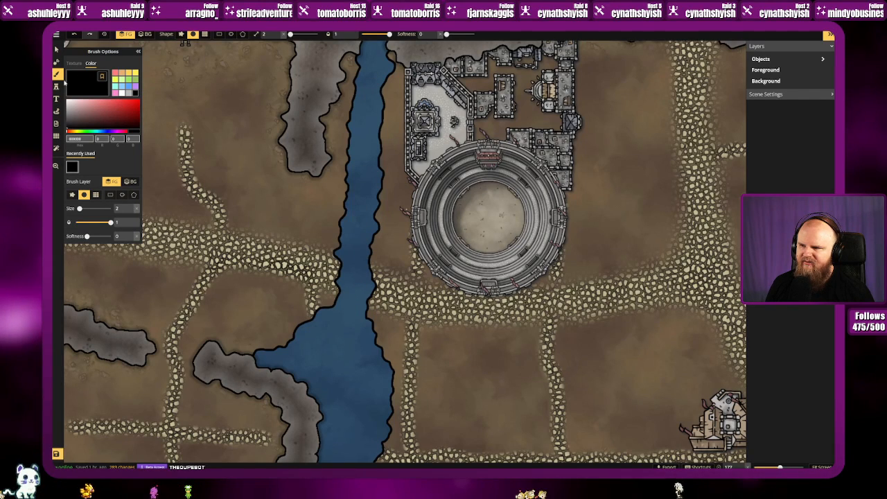
left_click_drag(304, 298, 303, 271)
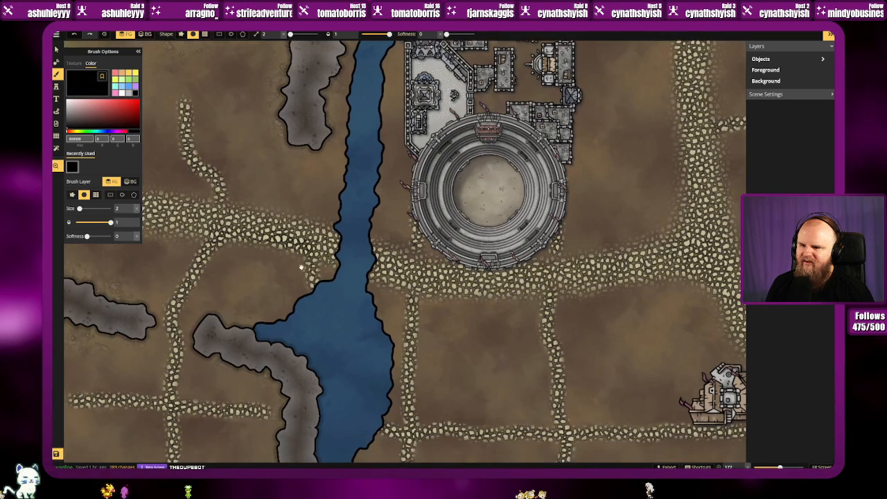
key("s")
scroll(340, 263, "up", 3)
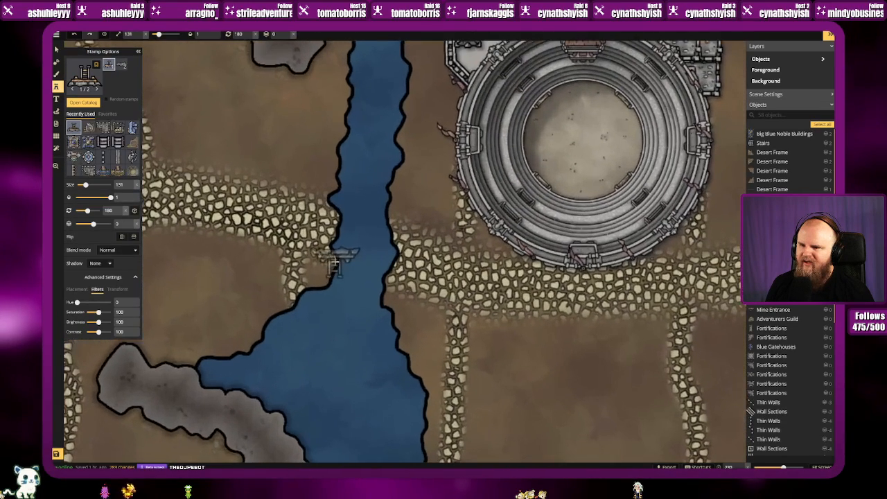
left_click(408, 210)
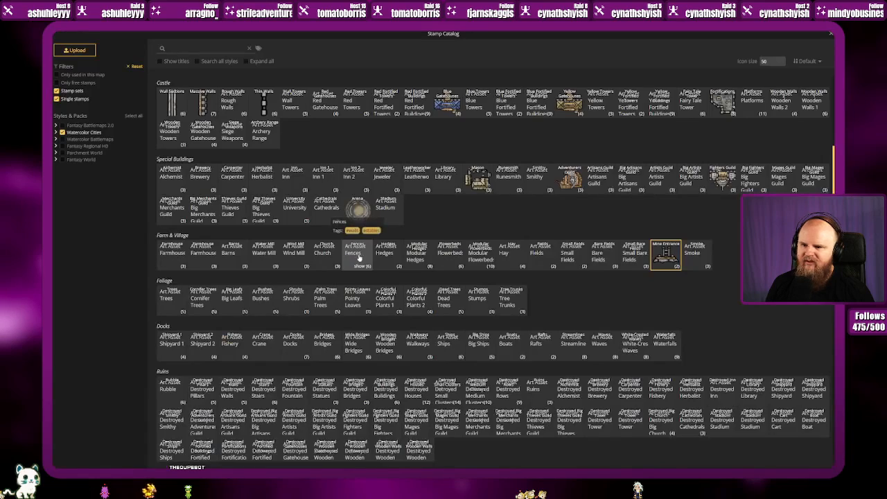
scroll(389, 291, "up", 2)
scroll(385, 284, "up", 3)
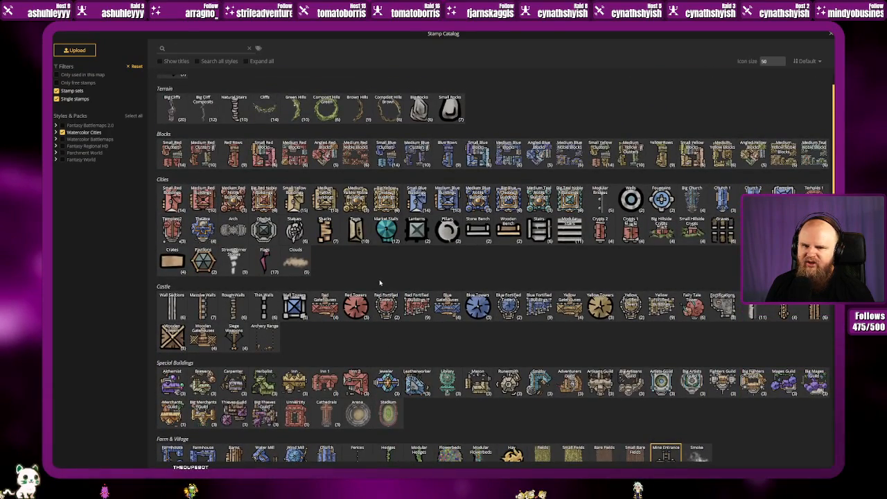
left_click(600, 199)
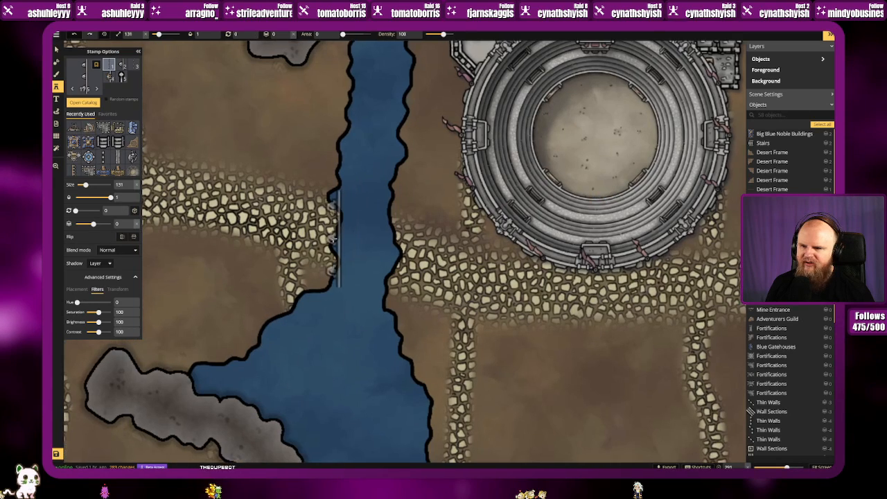
Step: Rotate the bridge stamp to 285 degrees, compare the modular pieces over the river, and reduce the first piece's size to 100
scroll(338, 242, "down", 5)
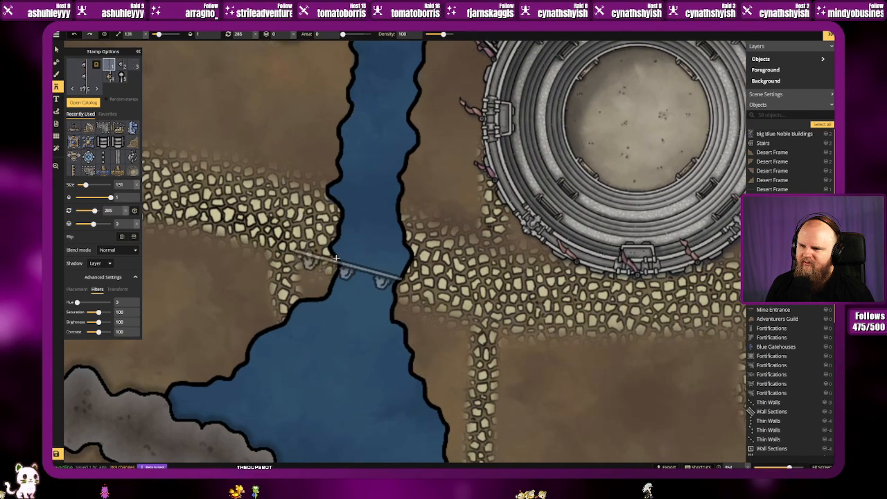
left_click(123, 67)
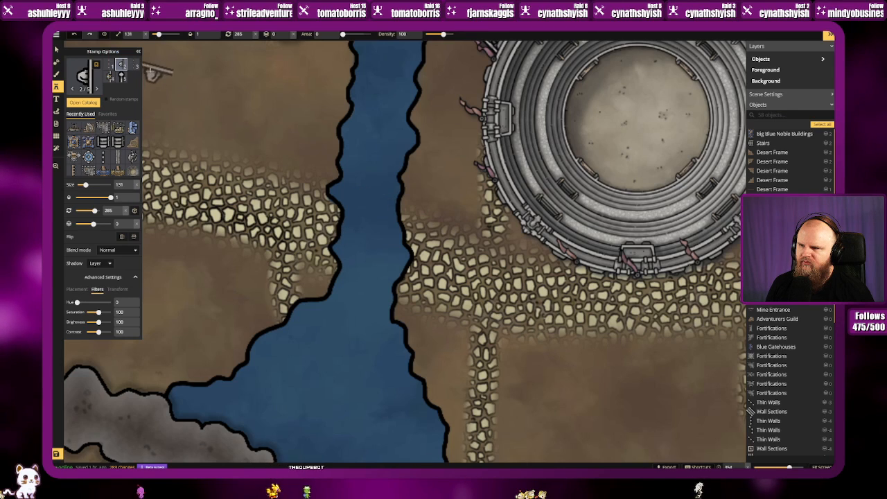
left_click(137, 65)
left_click(352, 275)
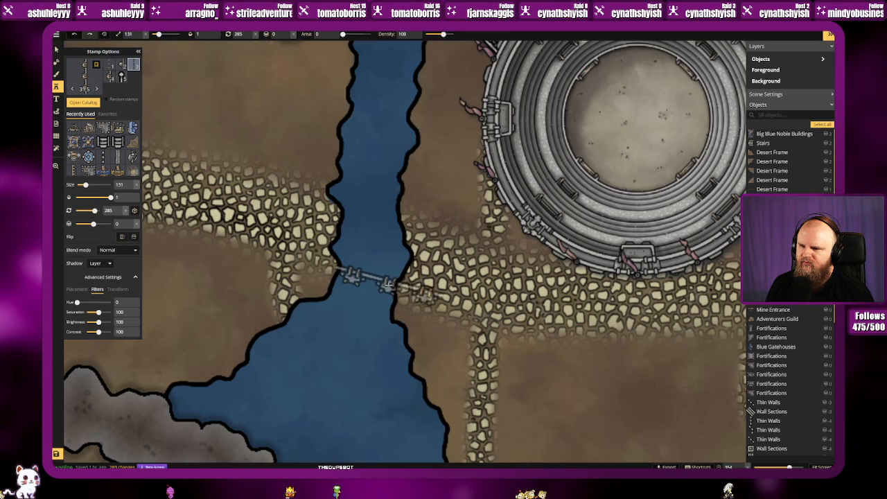
left_click(110, 77)
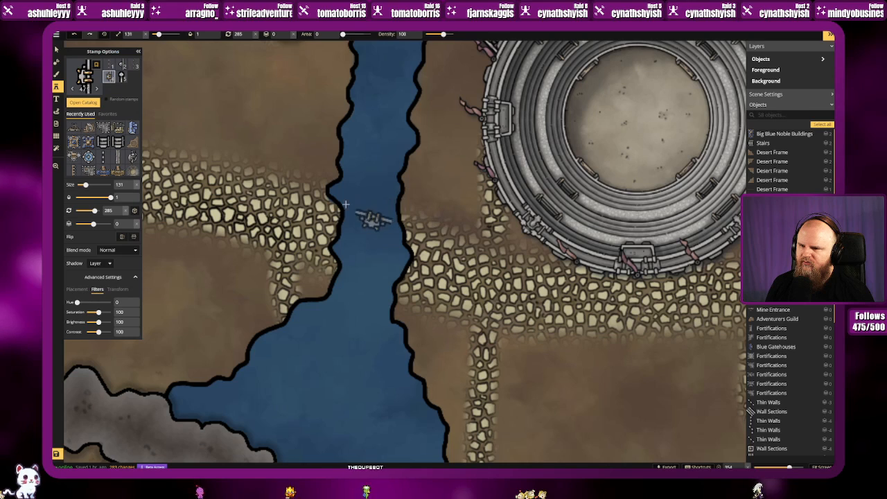
left_click(119, 80)
left_click(110, 66)
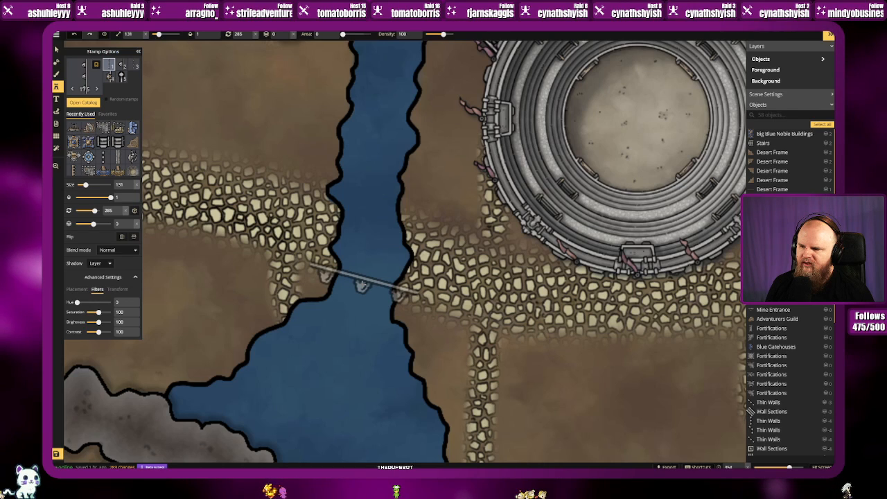
scroll(363, 285, "down", 2)
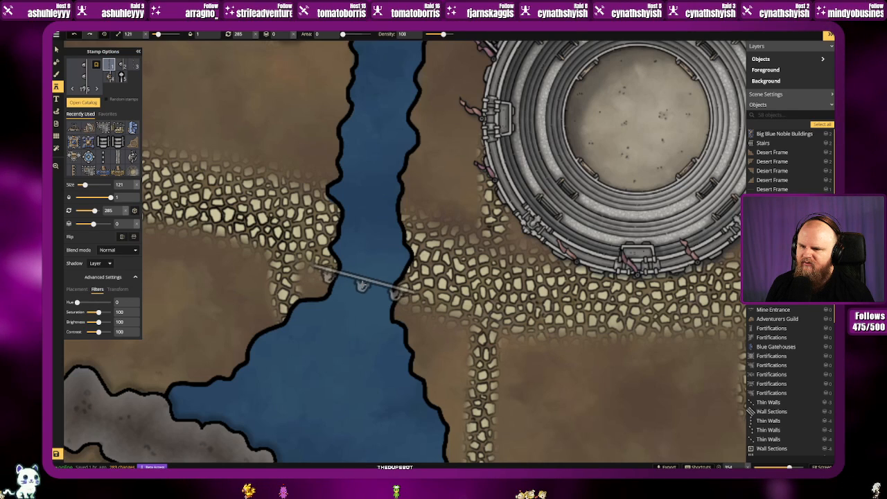
scroll(363, 285, "down", 1)
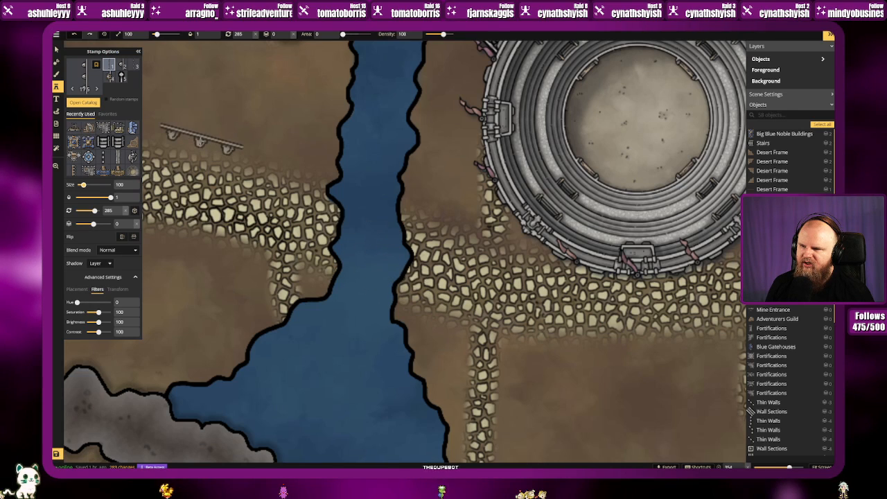
Step: Replace the modular bridge stamp with the Wide Bridges set from the catalog's Docks category
left_click(84, 72)
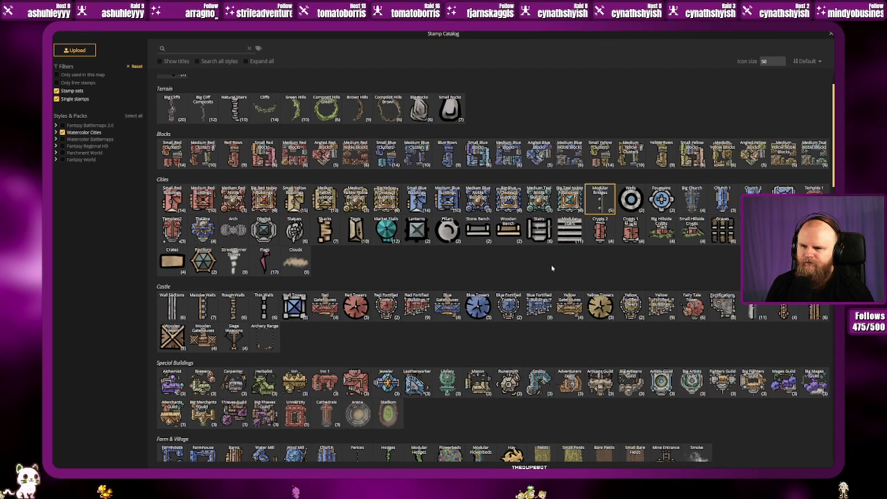
scroll(552, 267, "up", 1)
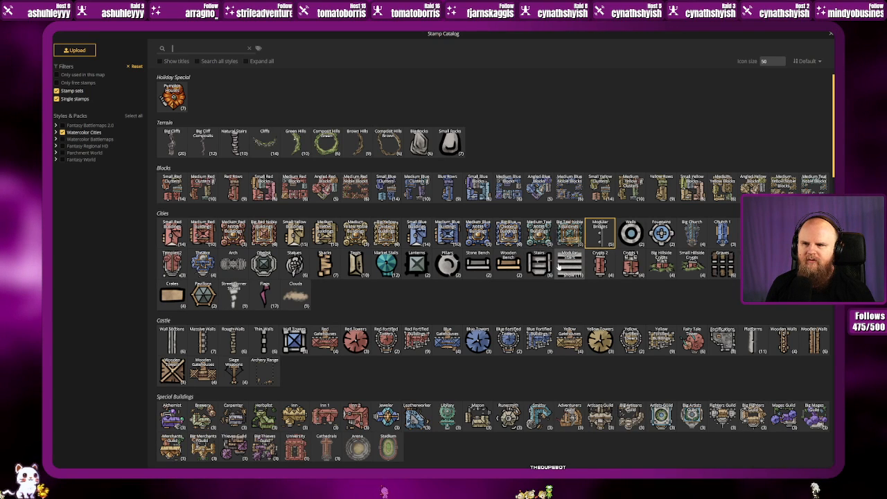
scroll(545, 267, "down", 4)
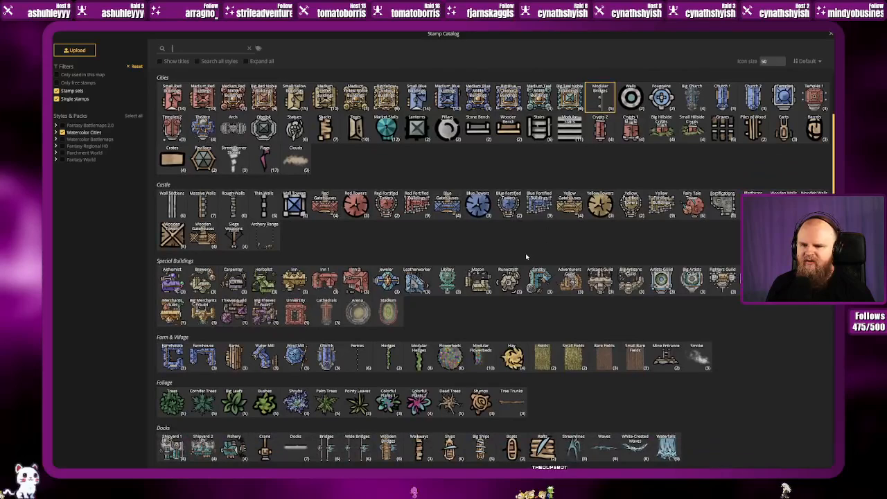
scroll(372, 240, "down", 4)
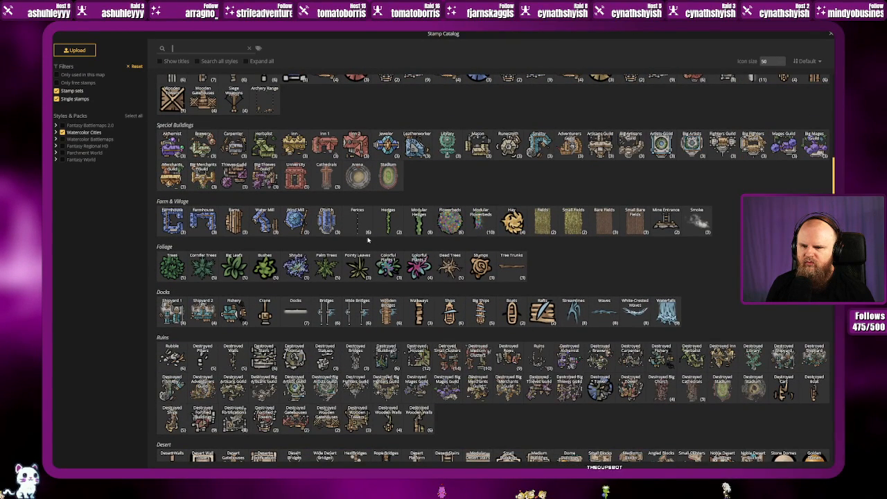
scroll(367, 236, "down", 2)
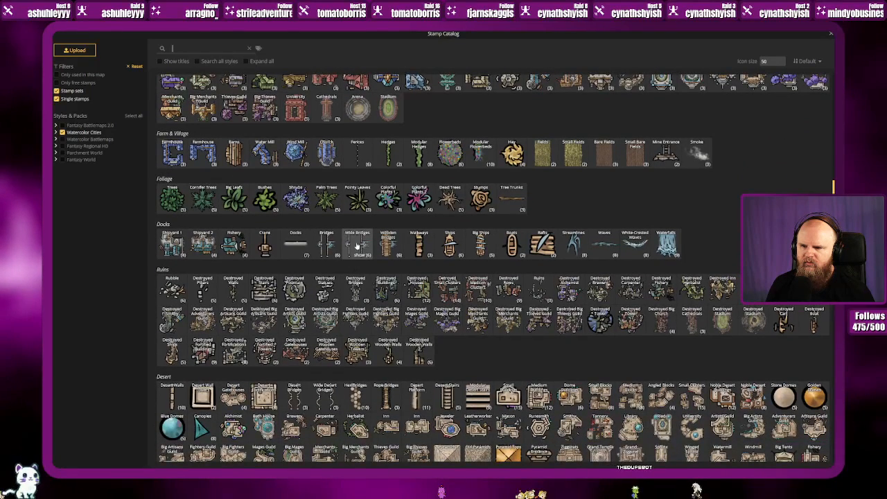
left_click(355, 242)
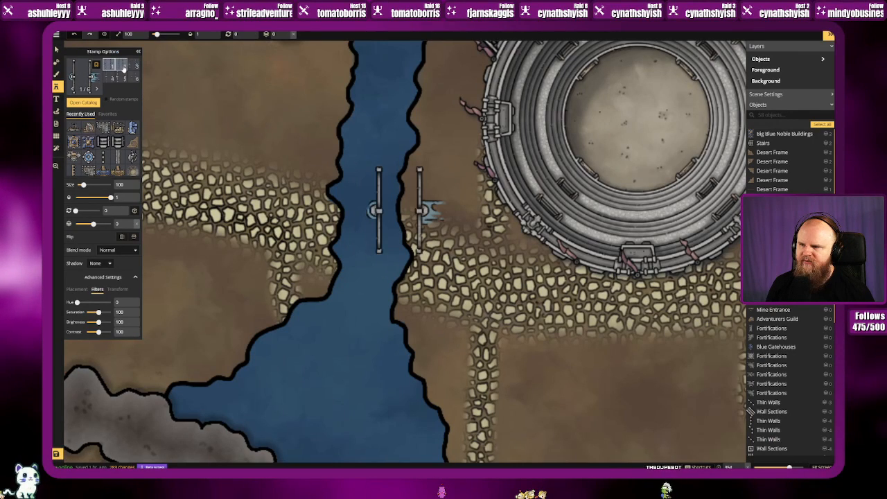
Step: Rotate the wide bridge stamp to 105 degrees and compare the set's pieces over the main road's river crossing
scroll(362, 247, "up", 8)
scroll(370, 259, "down", 1)
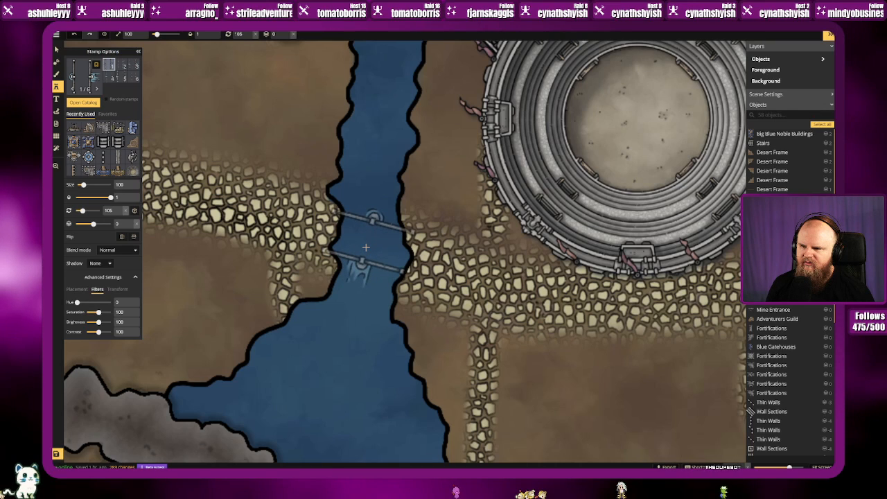
left_click(121, 64)
left_click(134, 64)
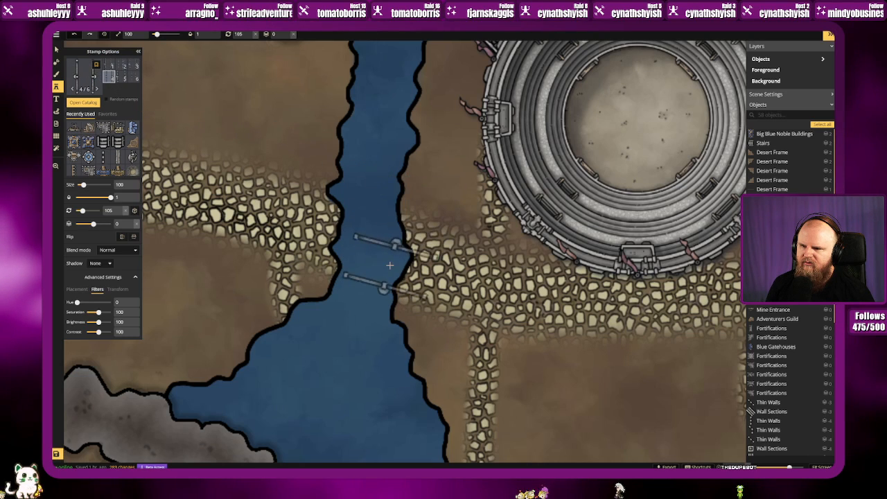
left_click(126, 79)
left_click(125, 79)
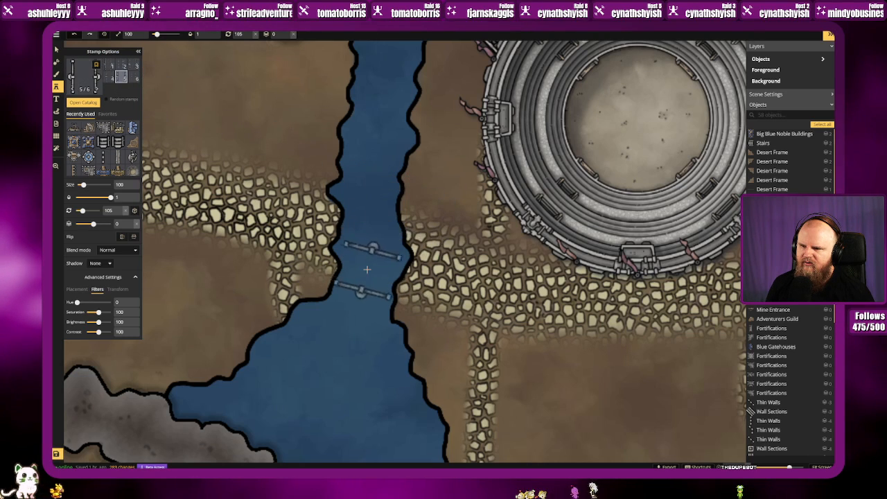
left_click(136, 78)
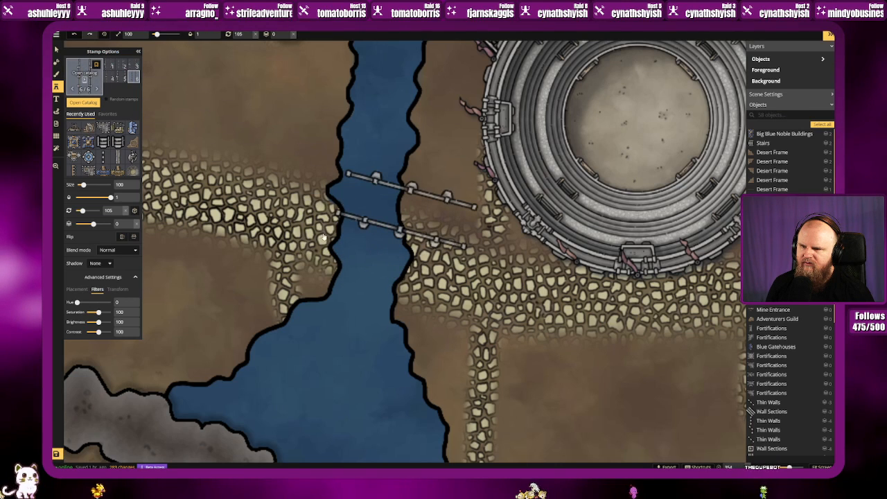
Step: Reselect the Wide Bridges set from the catalog's Docks category and preview its first piece over the river
left_click(82, 67)
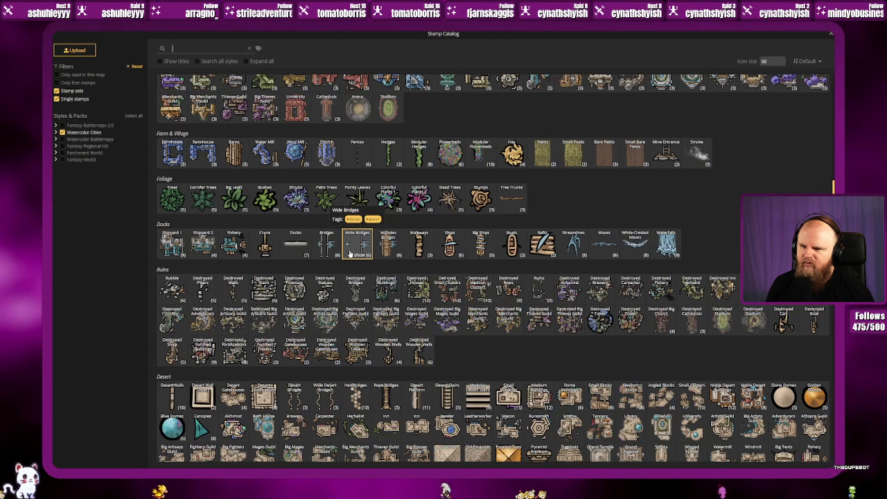
left_click(350, 254)
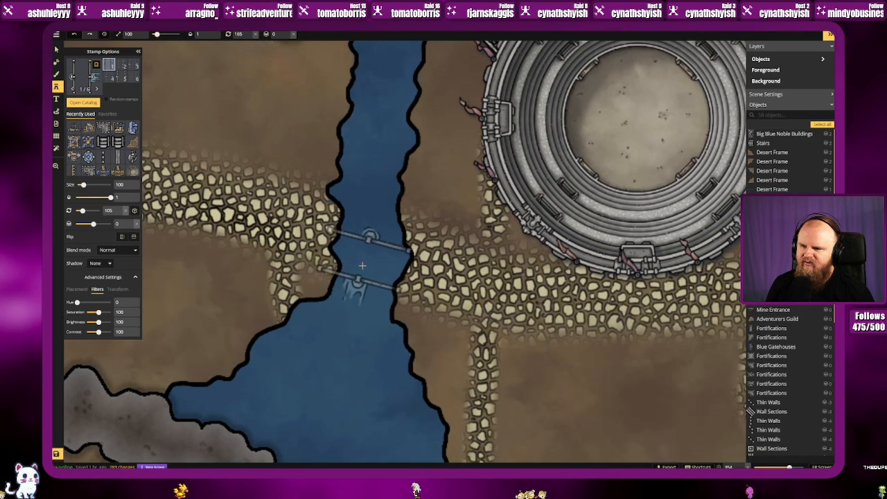
left_click(405, 209)
left_click(127, 68)
left_click(109, 65)
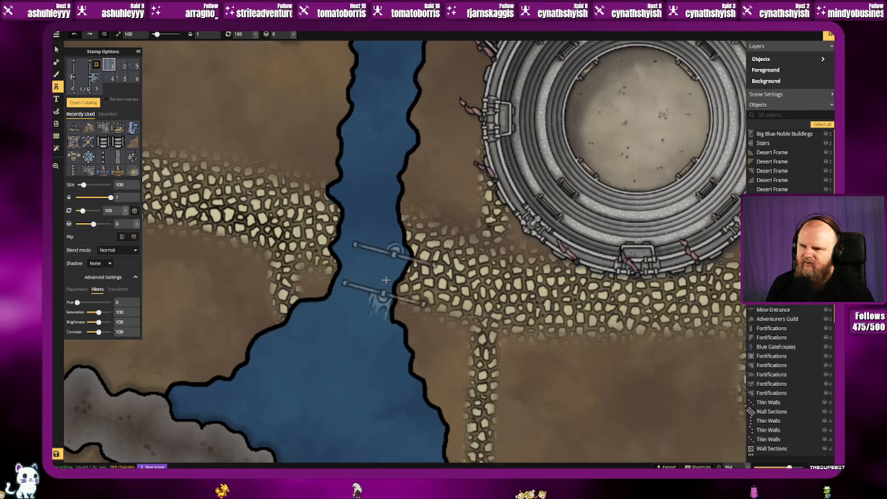
Step: Examine the wide bridge stamp's width, height and placement options, checking its fit across the river
left_click(116, 289)
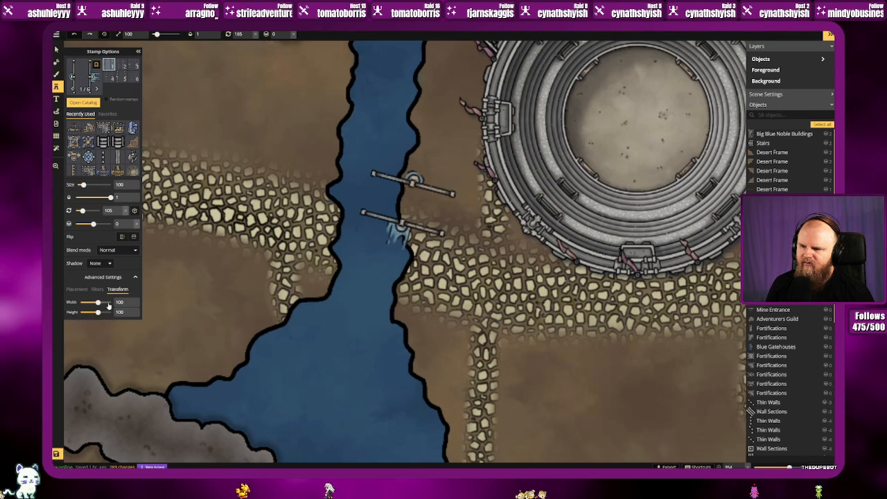
mouse_move(97, 303)
left_mouse_down()
mouse_move(111, 303)
mouse_move(97, 303)
left_mouse_up()
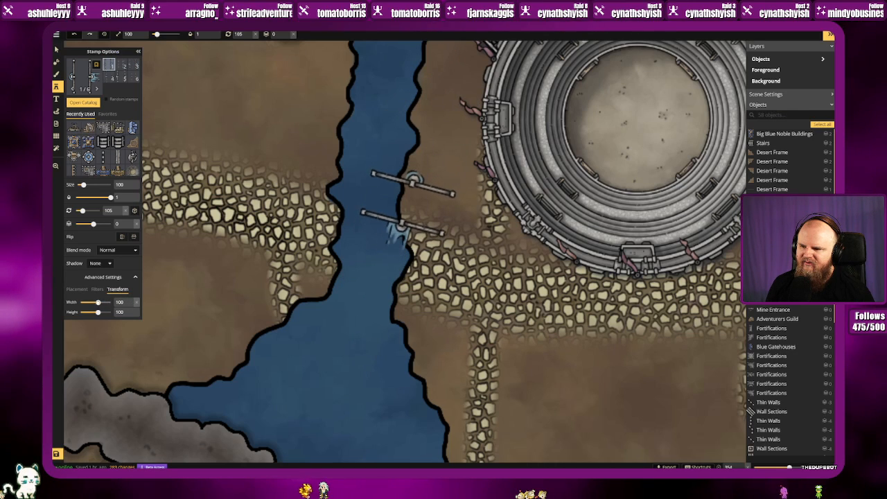
left_click(81, 290)
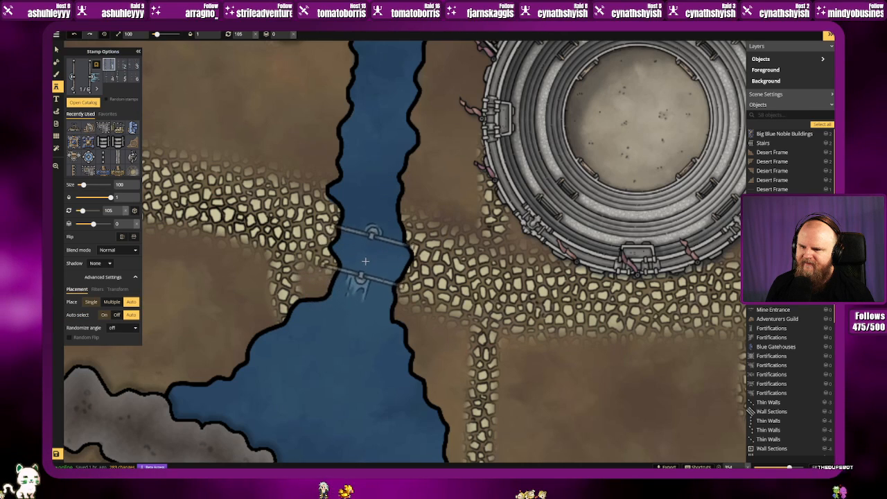
left_click(407, 202)
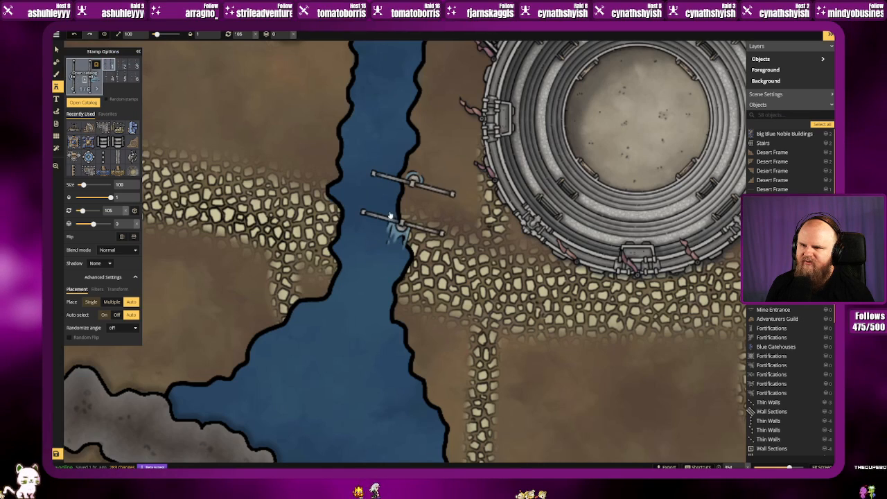
Step: Replace the wide bridge stamp with the Modular Bridges set from the catalog's Cities category
key("e")
scroll(374, 213, "up", 4)
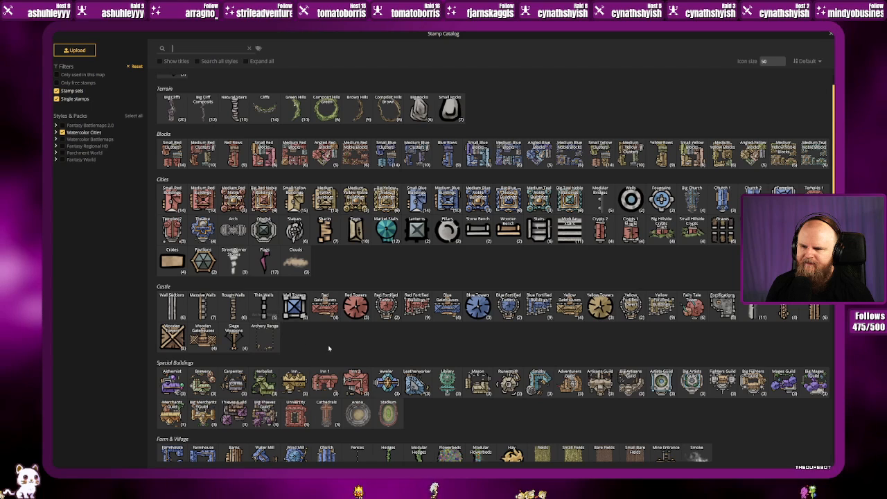
left_click(264, 341)
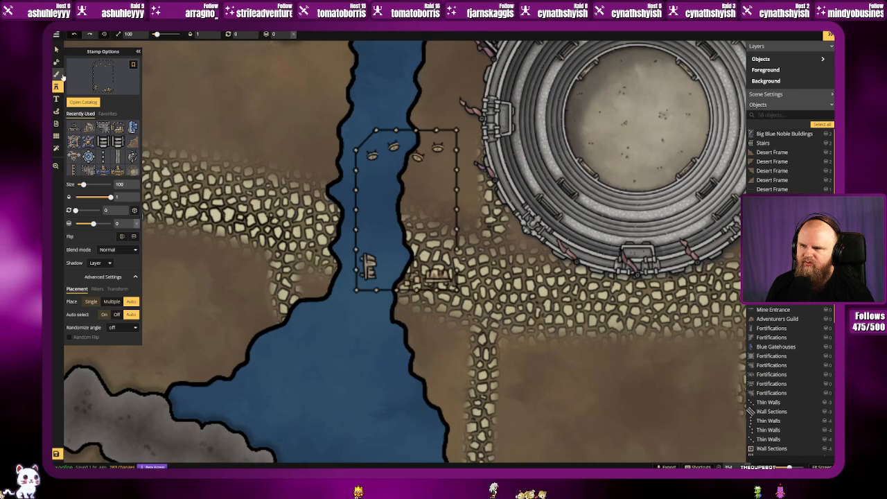
key("c")
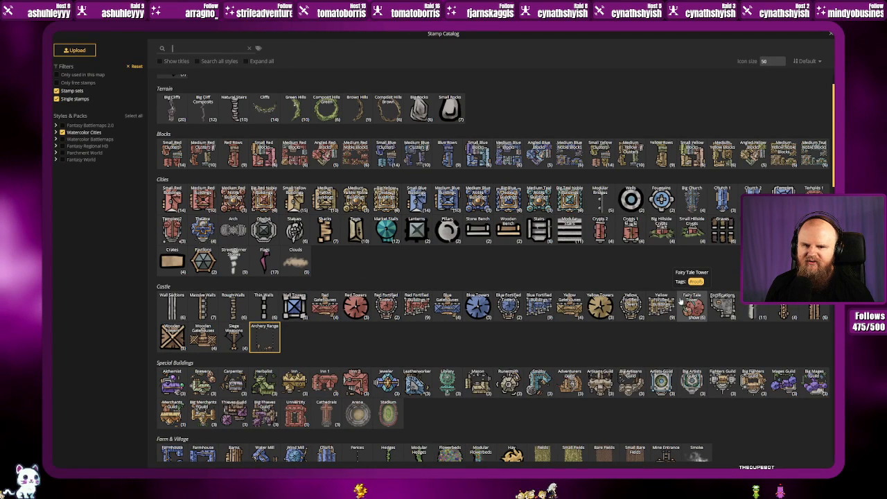
scroll(682, 298, "up", 1)
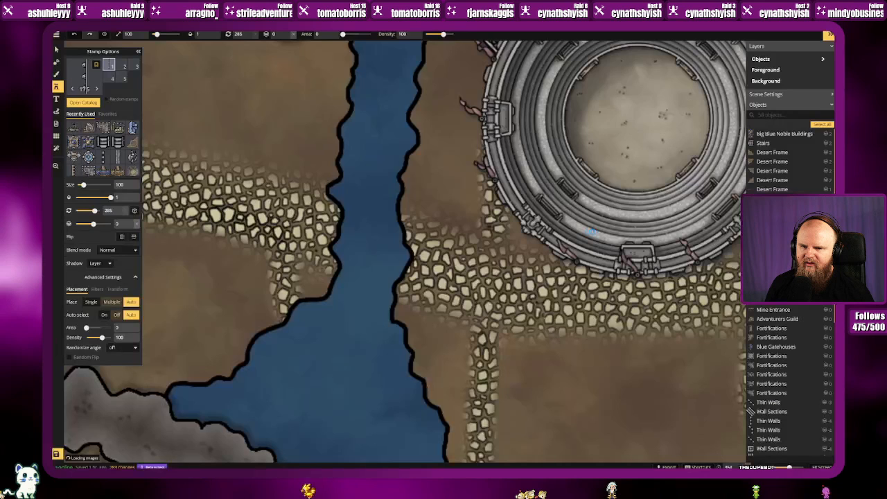
left_click(600, 234)
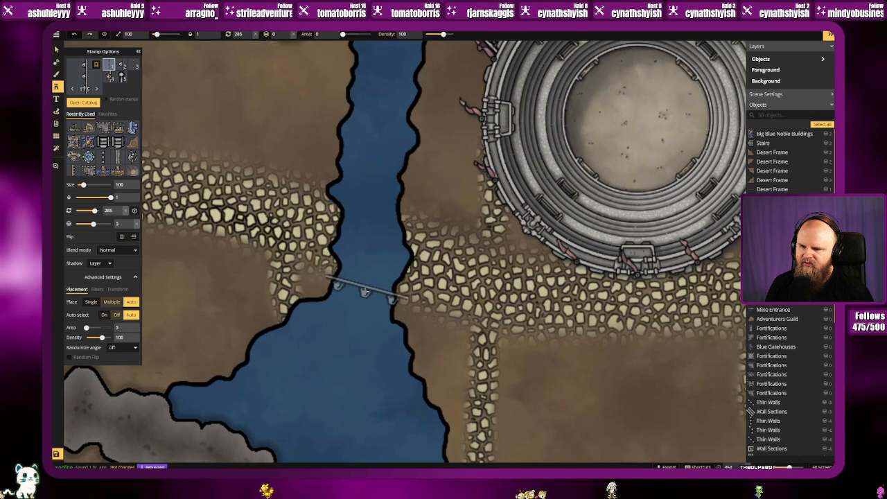
Step: Try the first modular piece as bridge sides, placing the southern one at 285 degrees and the northern one at 105 degrees
left_click(362, 296)
scroll(377, 215, "up", 6)
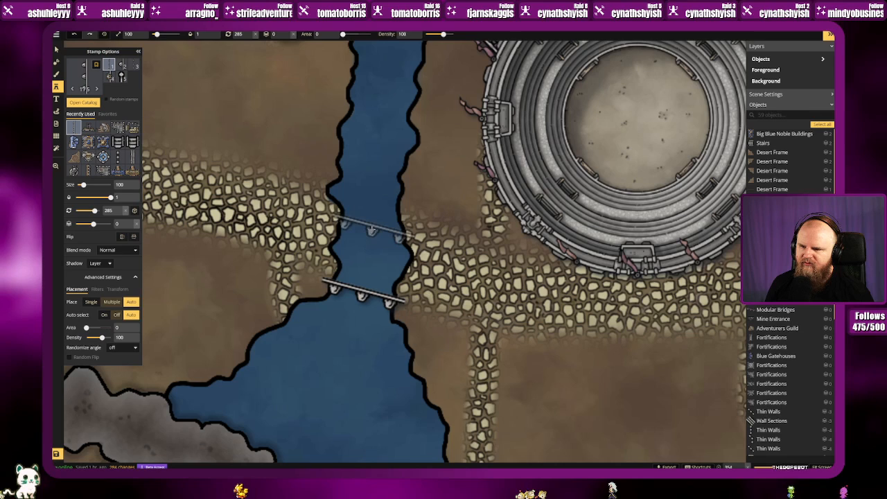
scroll(372, 204, "up", 6)
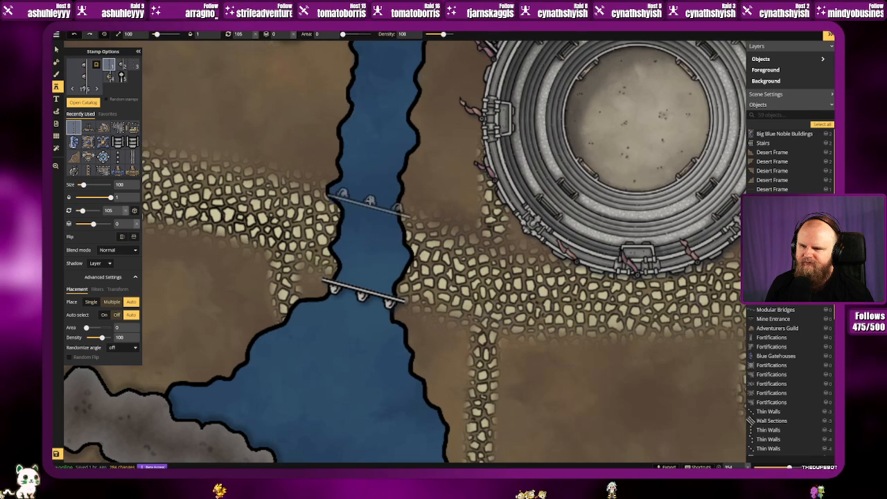
left_click(369, 189)
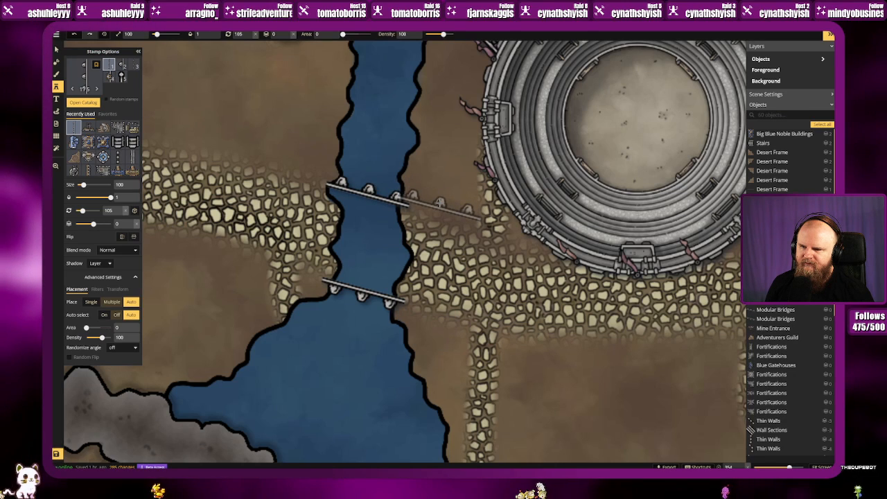
Step: Shift the northern bridge side southeast, then delete both modular bridge sides from the river crossing
left_click(122, 68)
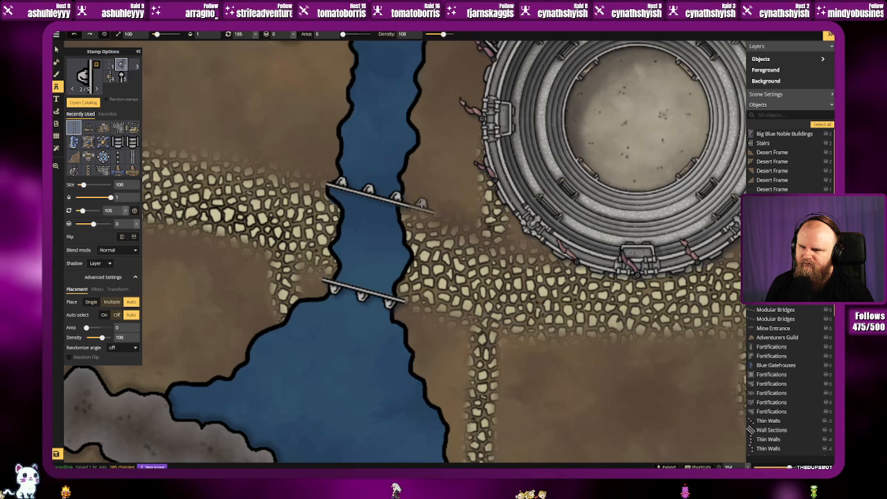
left_click(58, 50)
left_click(391, 206)
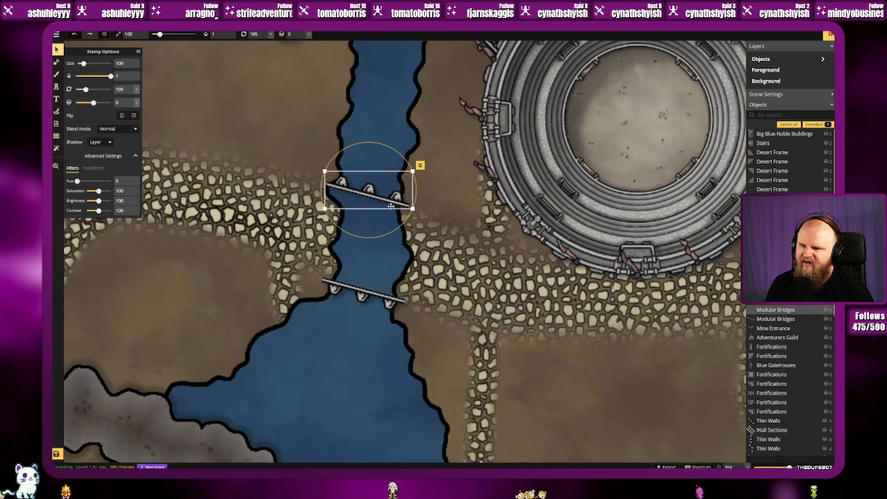
left_click_drag(381, 199, 397, 224)
left_click_drag(296, 179, 401, 305)
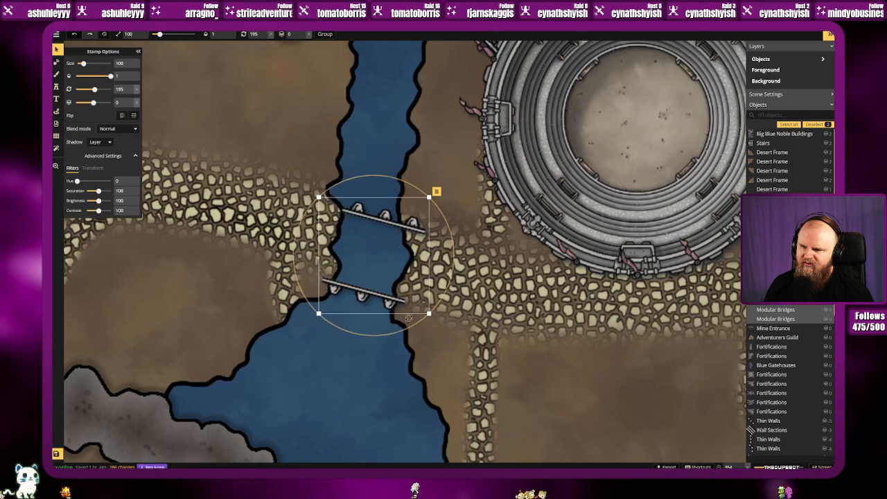
key("Delete")
Step: Compare the third, second and fourth modular bridge pieces as stamps, deleting the stray fourth piece placed away from the river
left_click(56, 86)
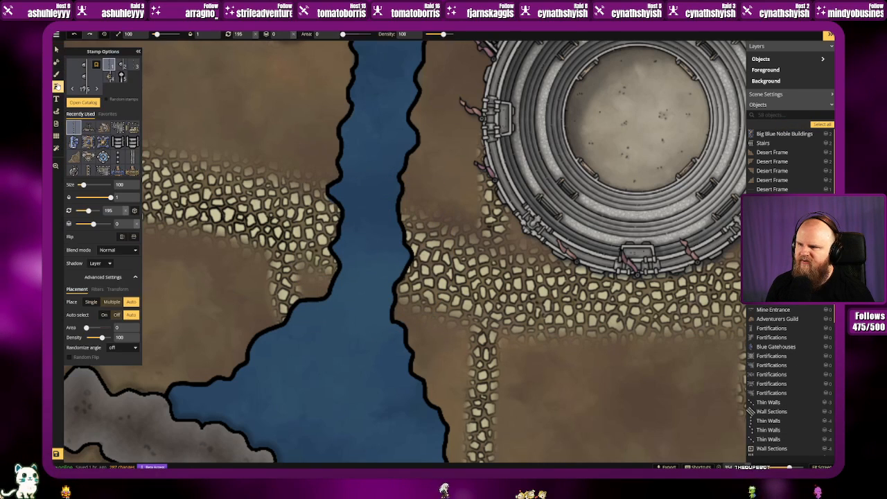
left_click(133, 66)
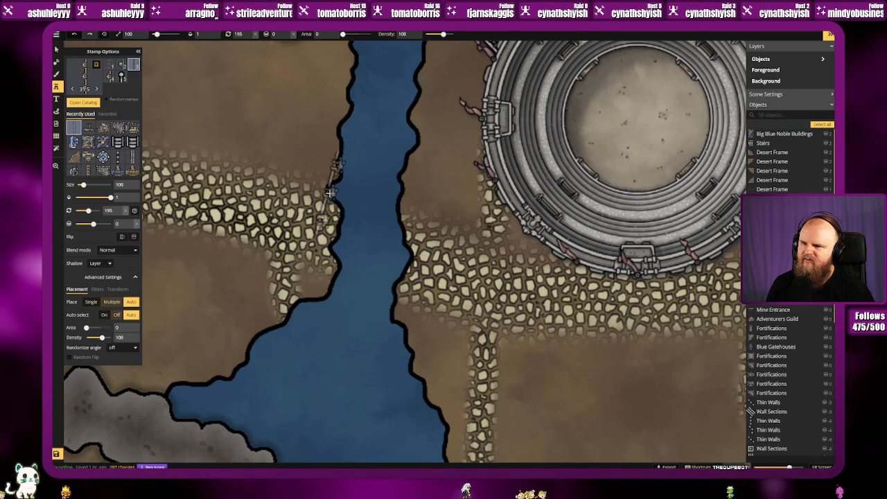
left_click(122, 66)
left_click(110, 77)
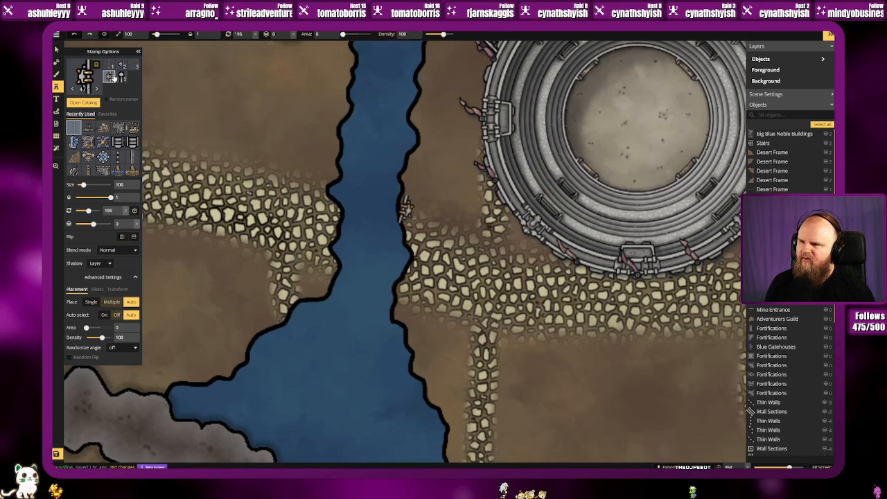
left_click(147, 63)
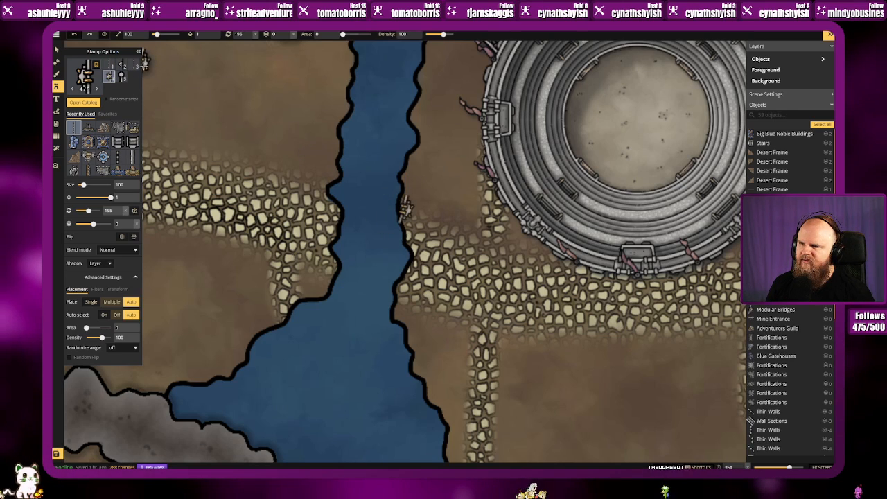
left_click(57, 50)
left_click(147, 63)
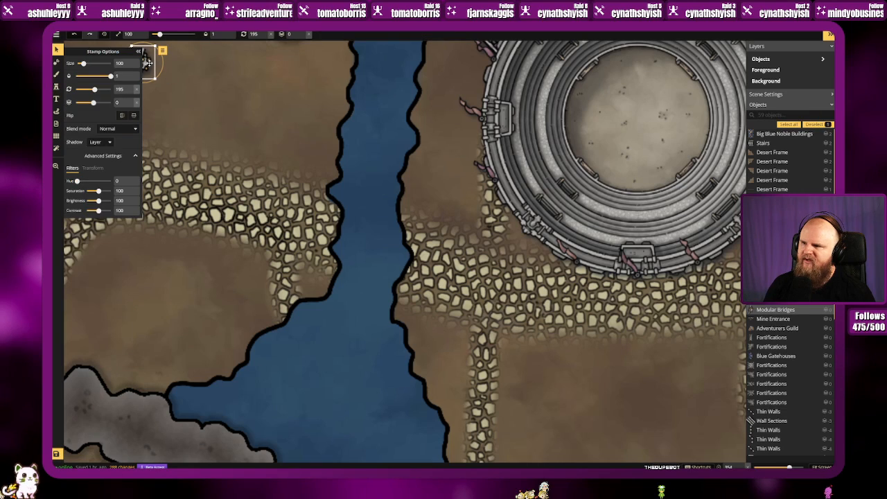
key("Delete")
left_click(57, 87)
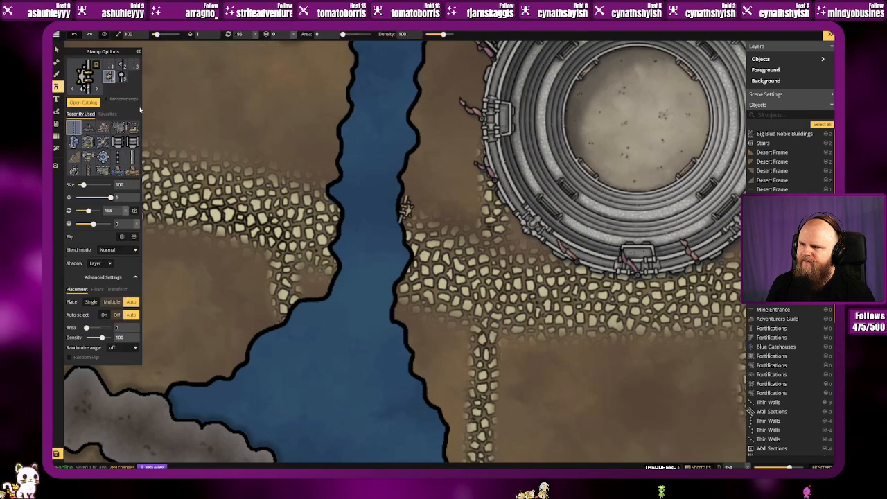
Step: Place two overlapping copies of the third modular bridge piece at 105 degrees across the river along the road's northern edge
left_click(136, 66)
scroll(361, 208, "down", 3)
scroll(366, 203, "down", 3)
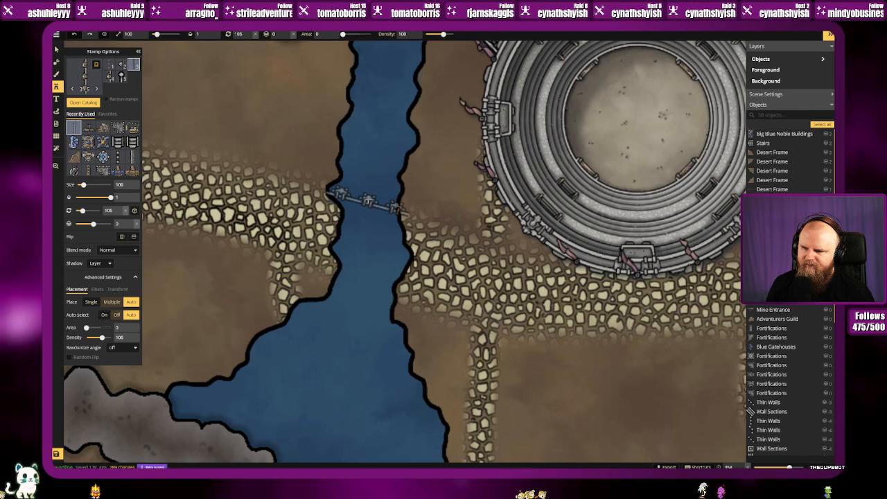
left_click(367, 201)
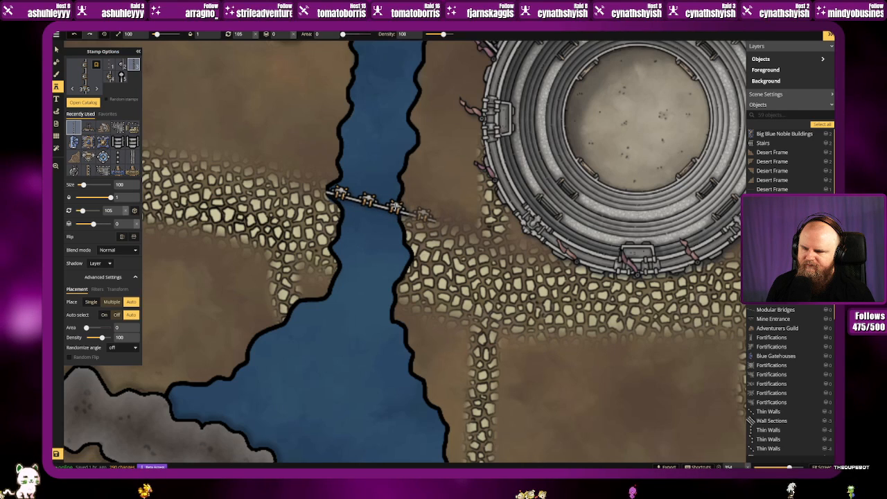
left_click(396, 208)
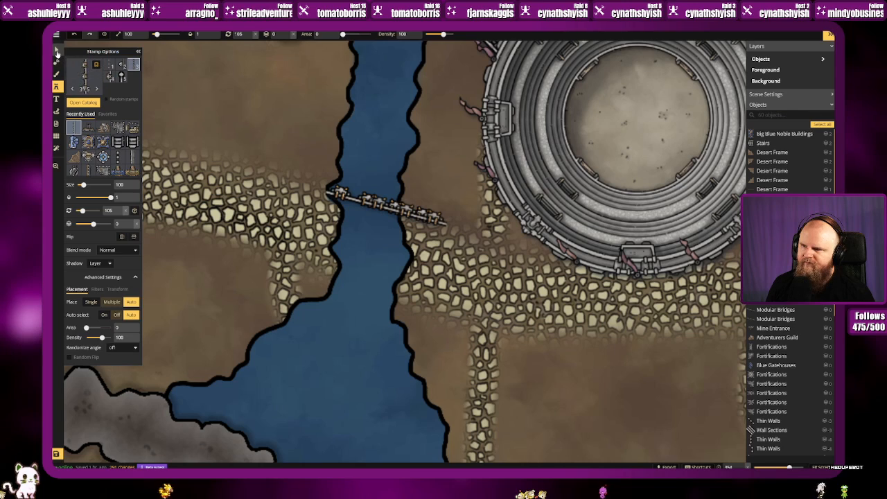
Step: Duplicate the two northern bridge pieces onto the crossing's southern side and rotate the copies to 285 degrees
left_click(57, 50)
left_click_drag(342, 160, 477, 278)
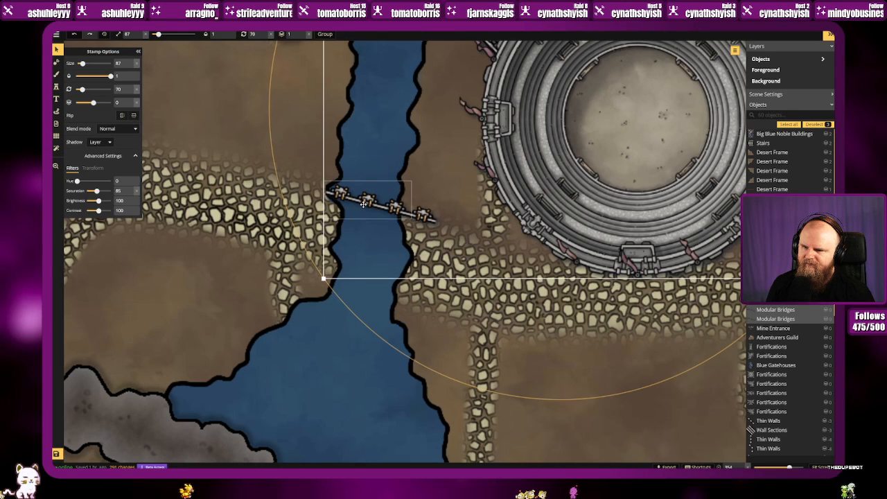
left_click(355, 231)
left_click(355, 218)
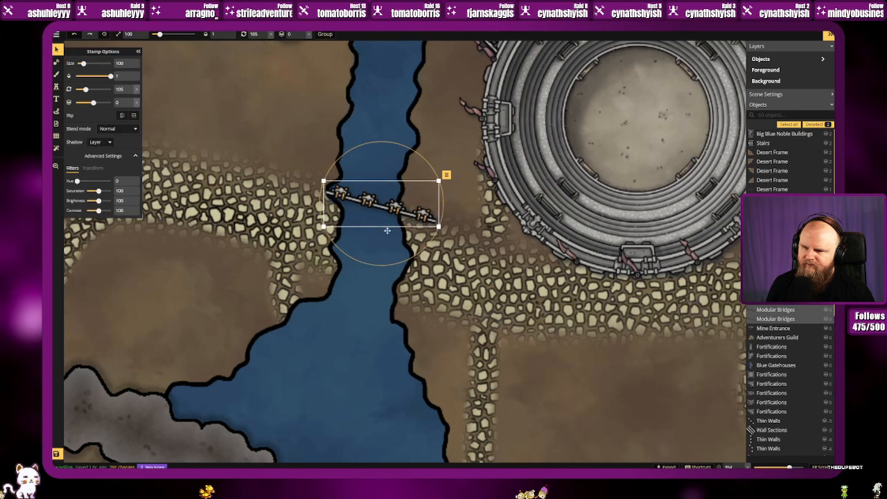
left_click(330, 302)
key("ctrl+v")
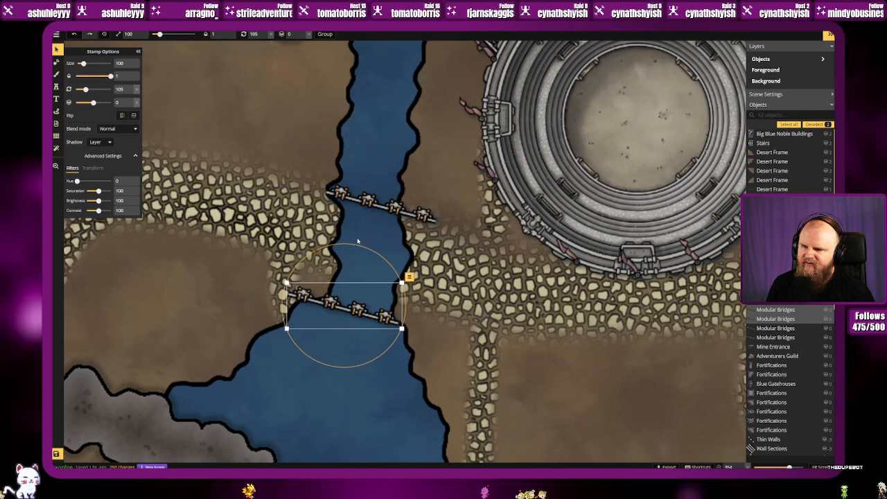
left_click_drag(360, 247, 339, 368)
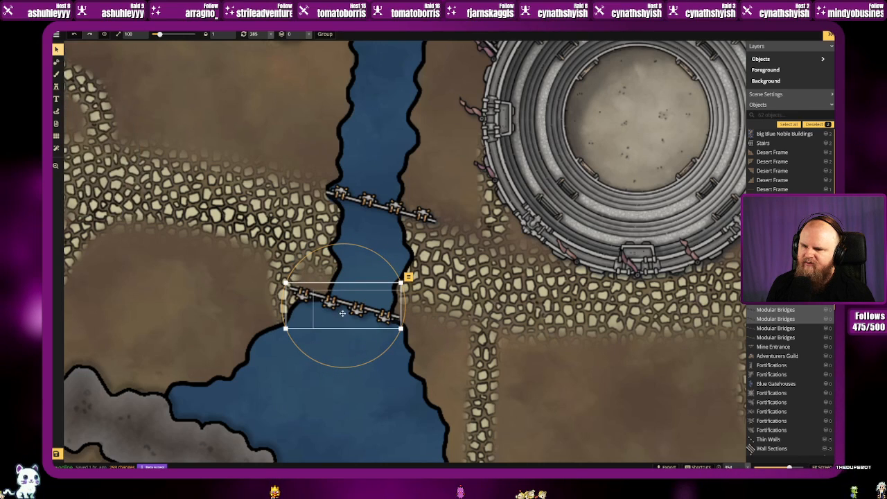
Step: Move the southern bridge side north onto the road's southern edge across the river and deselect it
left_click_drag(357, 309, 376, 282)
left_click(468, 230)
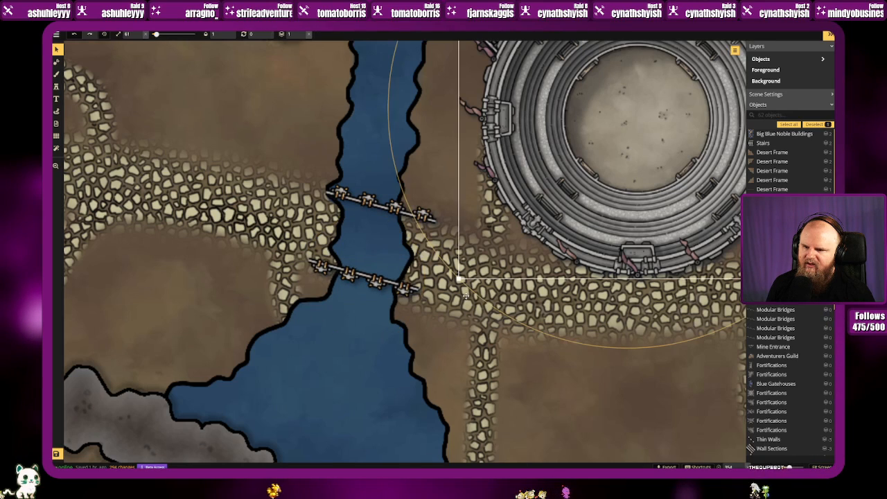
left_click(440, 348)
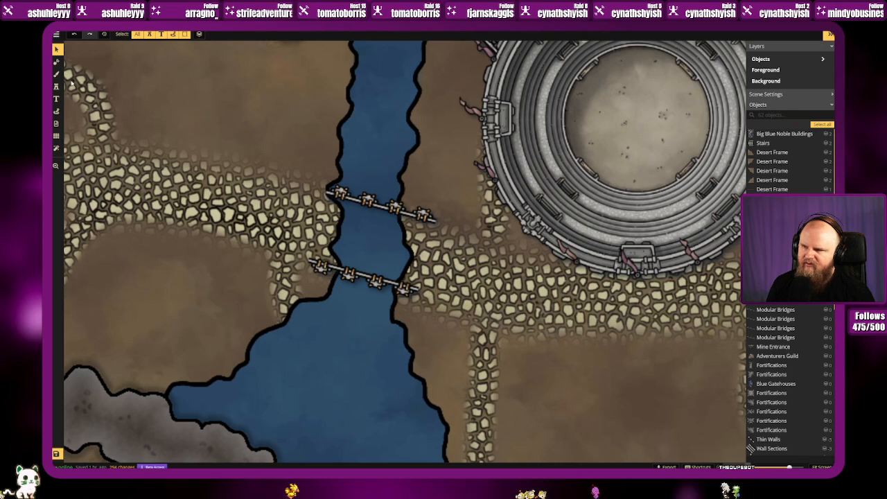
Step: Place the fifth modular bridge piece at size 100 and 285 degrees on the western ends of both bridge sides
left_click(56, 86)
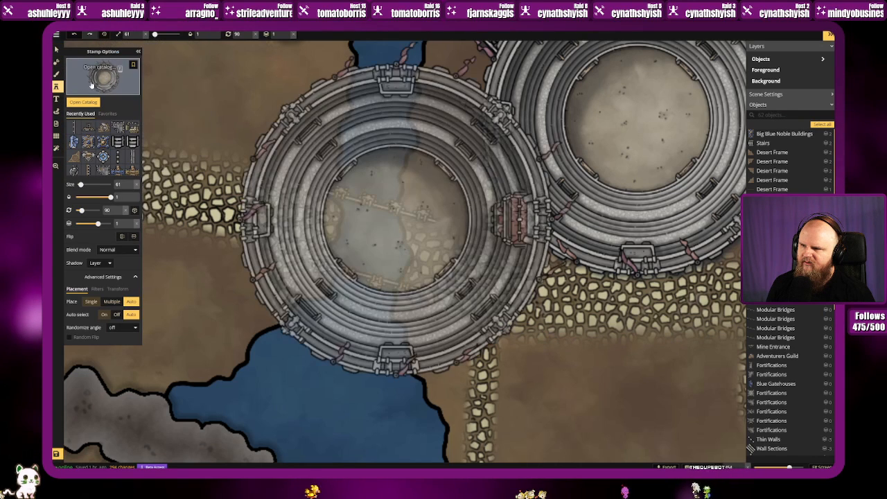
left_click(91, 84)
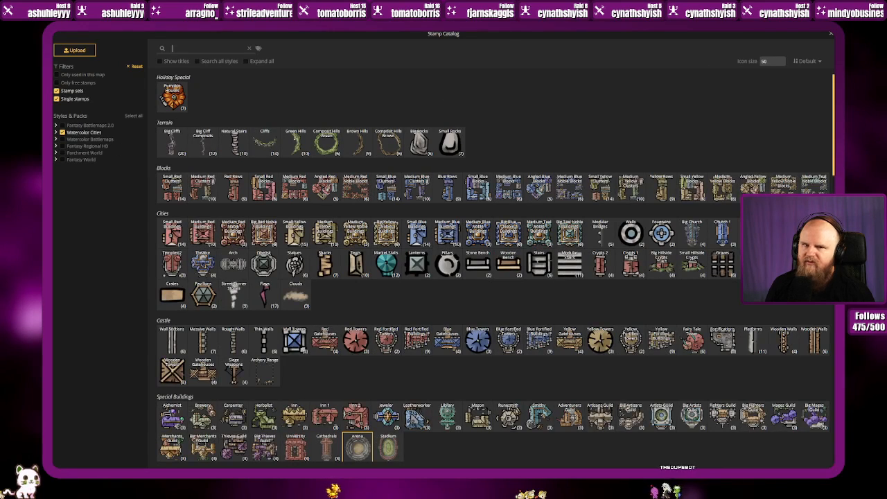
left_click(831, 34)
left_click(75, 130)
left_click(121, 77)
left_click(136, 185)
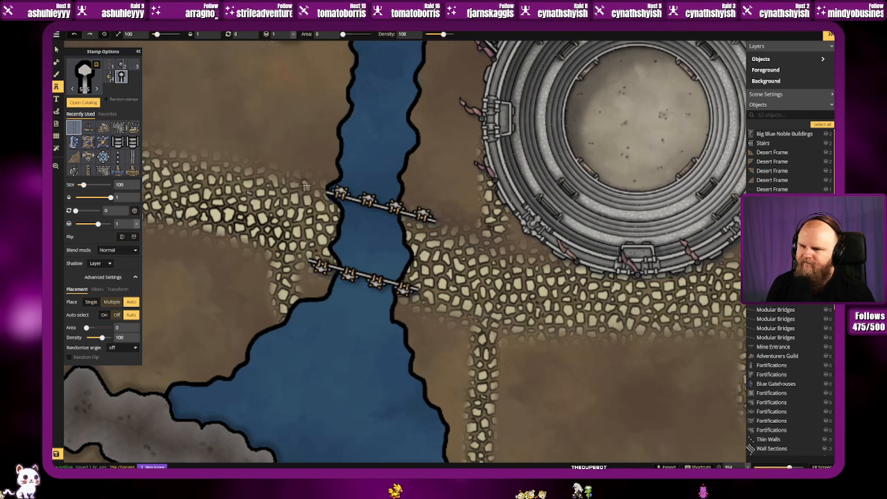
scroll(316, 191, "down", 3)
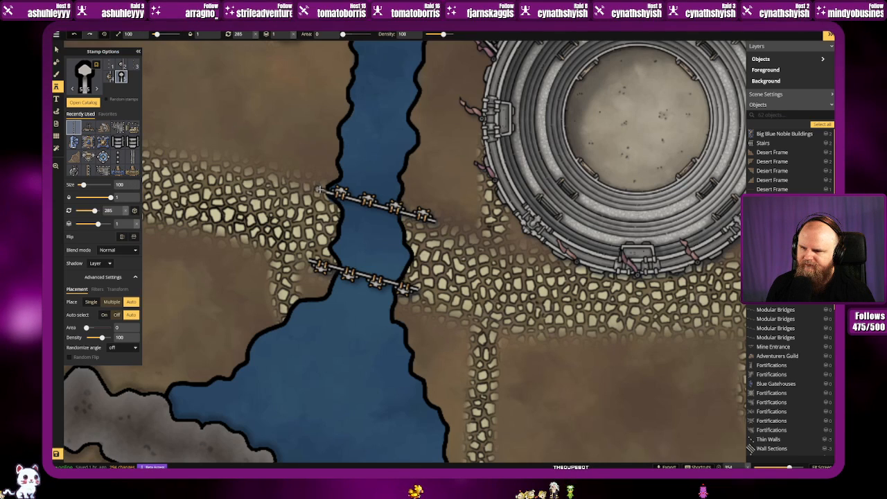
left_click(321, 190)
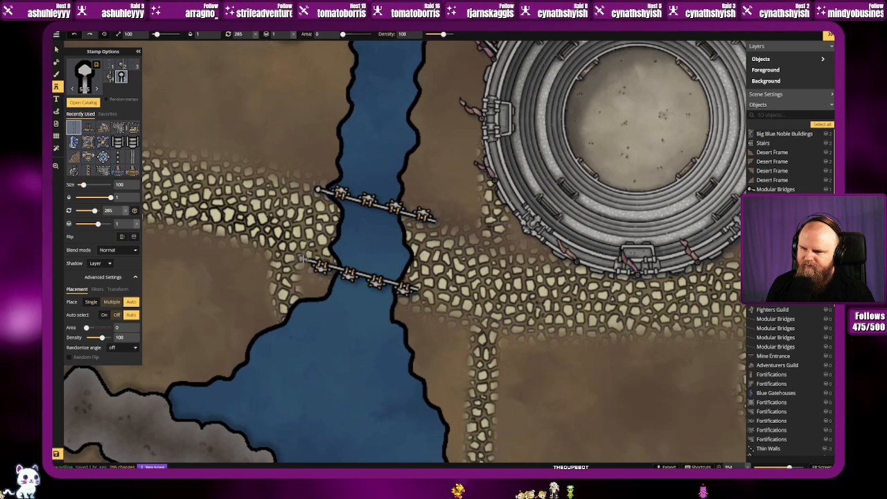
left_click(301, 258)
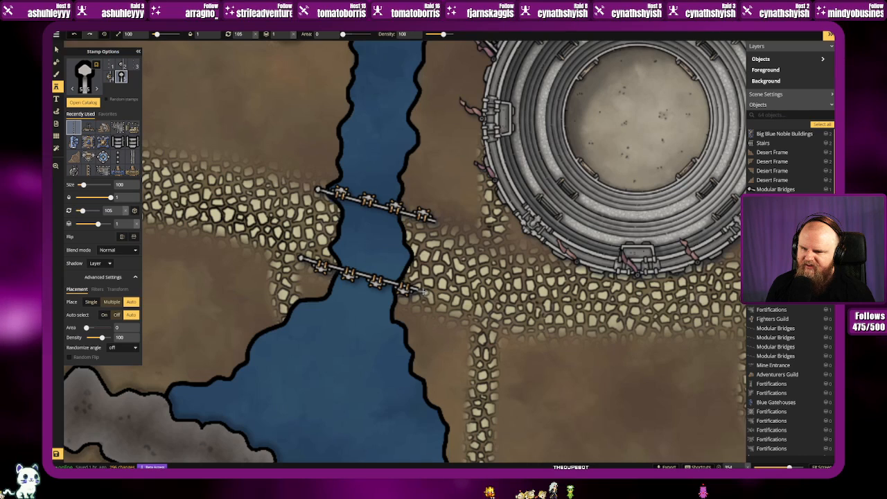
Step: Cap the eastern ends of both bridge sides with the same piece at 105 degrees, nudging the southern cap into alignment
left_click(424, 292)
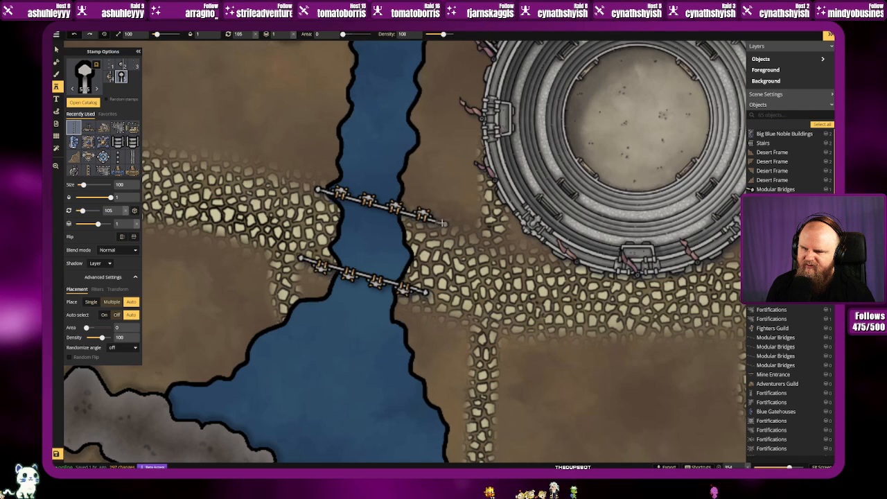
left_click(443, 223)
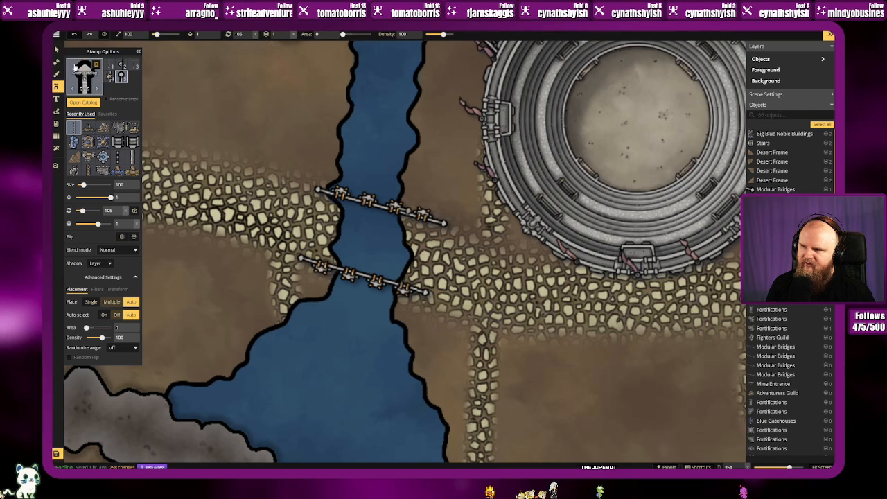
left_click(427, 295)
left_click_drag(427, 294, 428, 293)
left_click(205, 177)
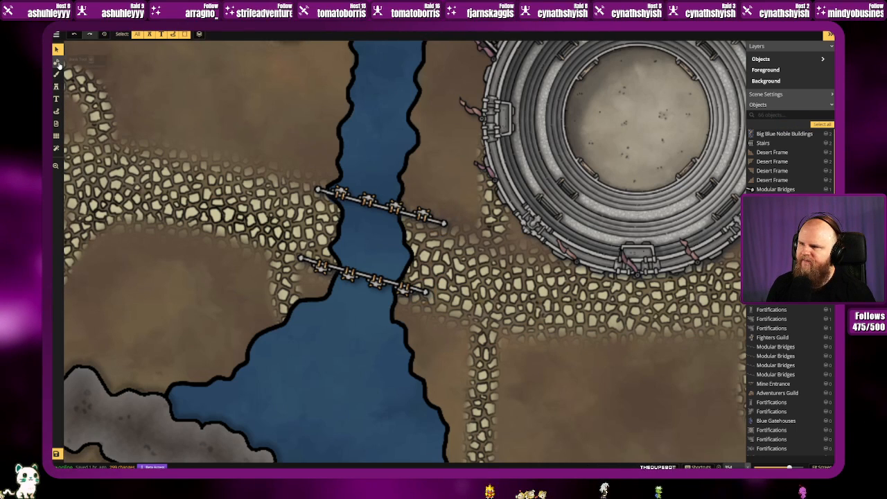
Step: Load the foreground brush with the pale square-tile street texture at scale 119.27 and 15 degrees rotation, trying one size 10 stroke over the river
left_click(57, 74)
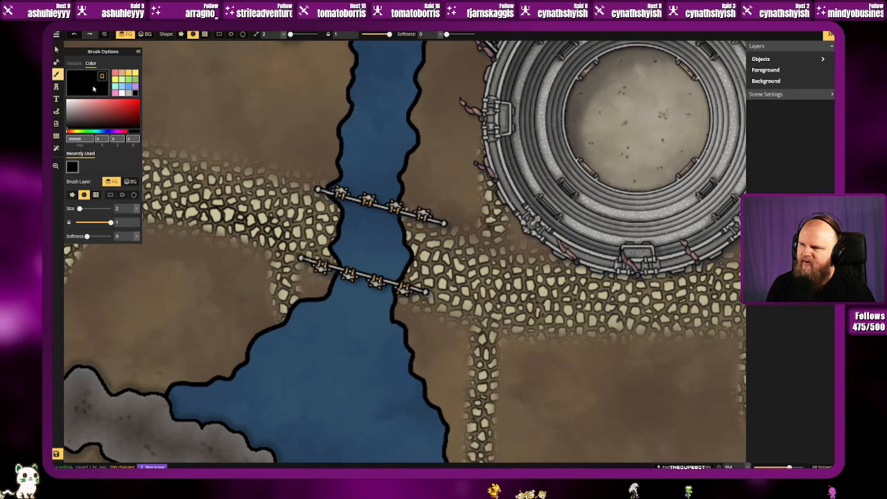
left_click(73, 63)
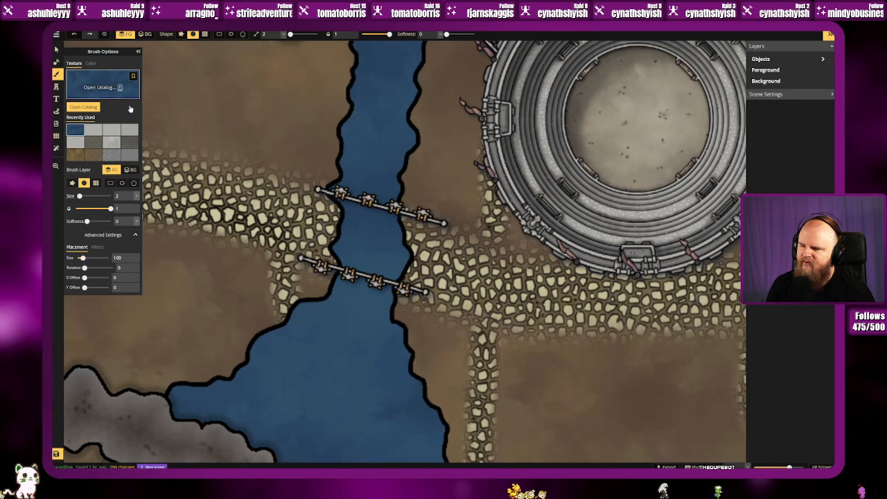
left_click(83, 80)
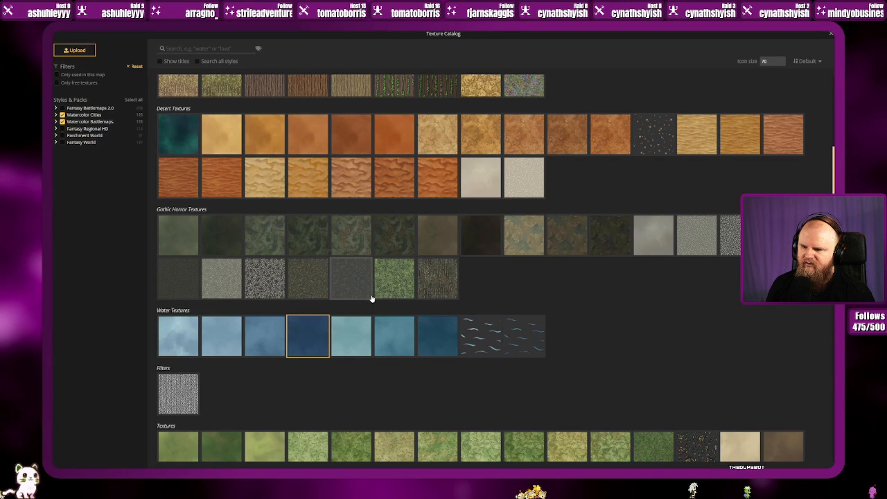
scroll(370, 299, "up", 2)
scroll(673, 347, "up", 3)
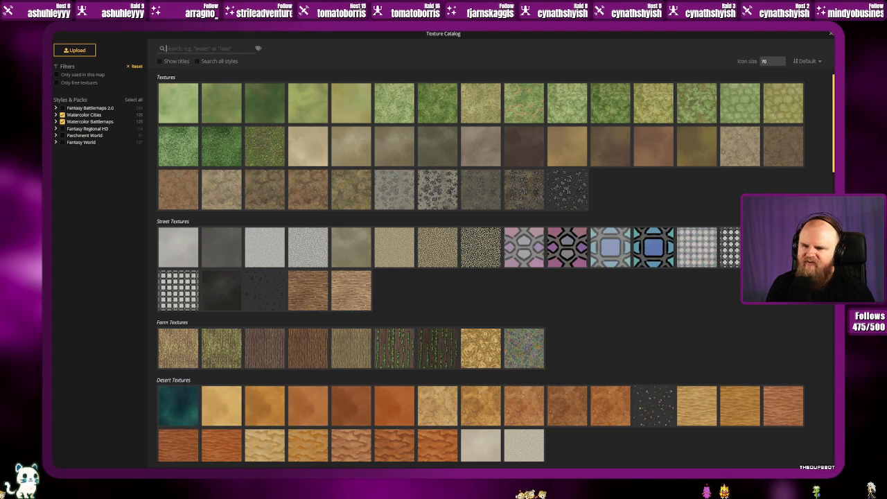
left_click(784, 247)
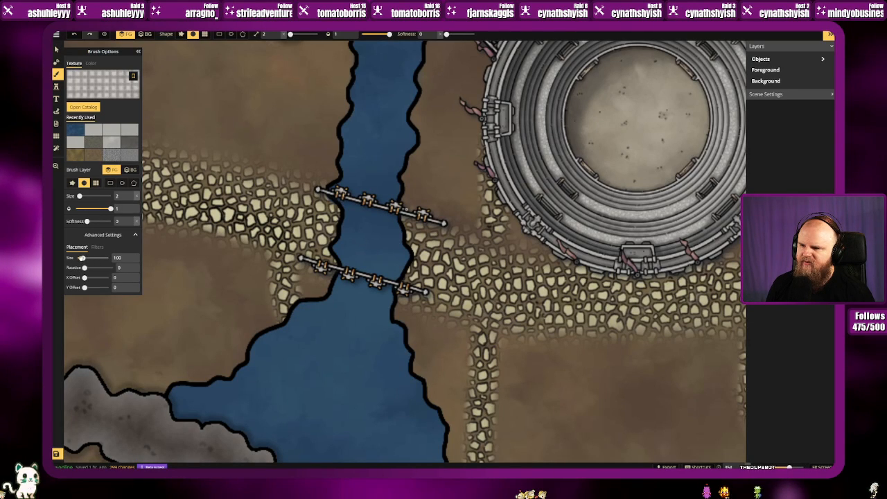
left_click_drag(81, 258, 83, 258)
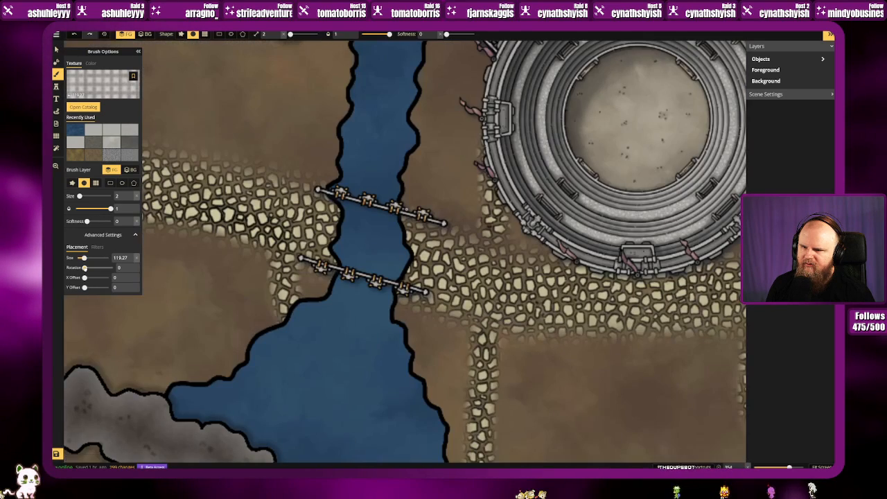
left_click_drag(84, 267, 86, 267)
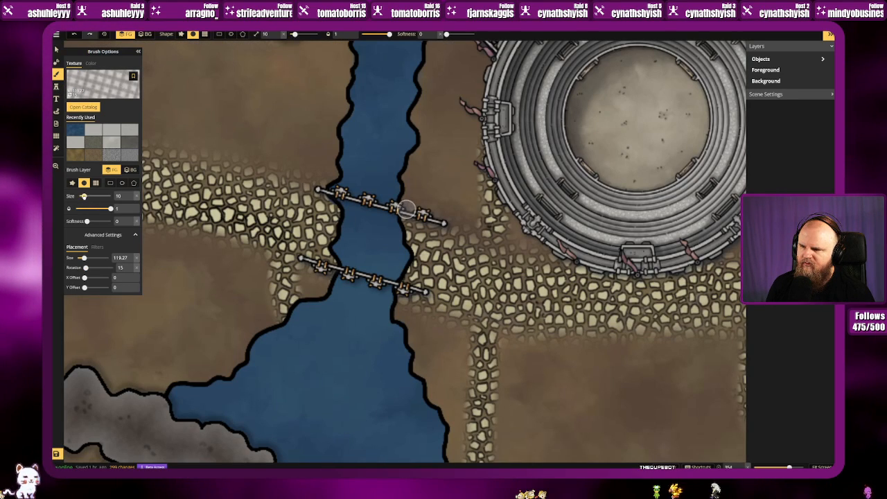
mouse_move(358, 249)
left_mouse_down()
mouse_move(340, 236)
mouse_move(384, 246)
mouse_move(371, 232)
mouse_move(390, 229)
mouse_move(388, 247)
left_mouse_up()
key("ctrl+z")
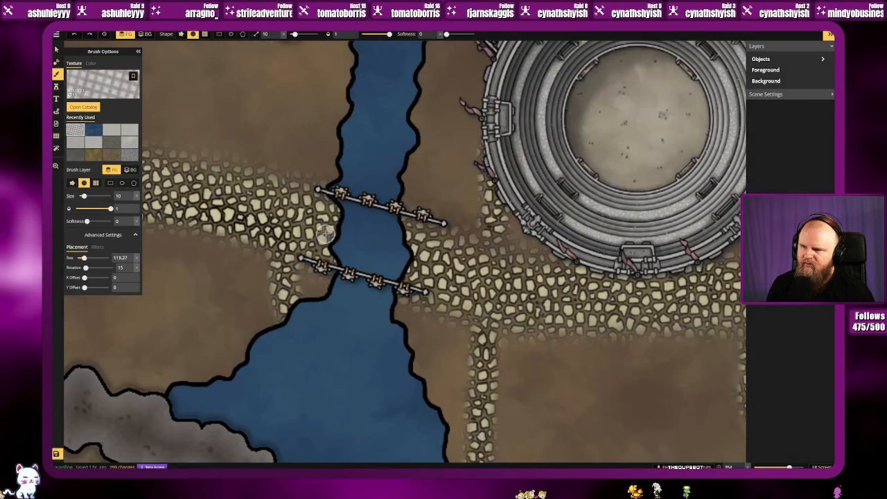
Step: Darken the tile texture to brightness 44, contrast 103 and saturation 105, trying one stroke at the bridge's western end
left_click(97, 247)
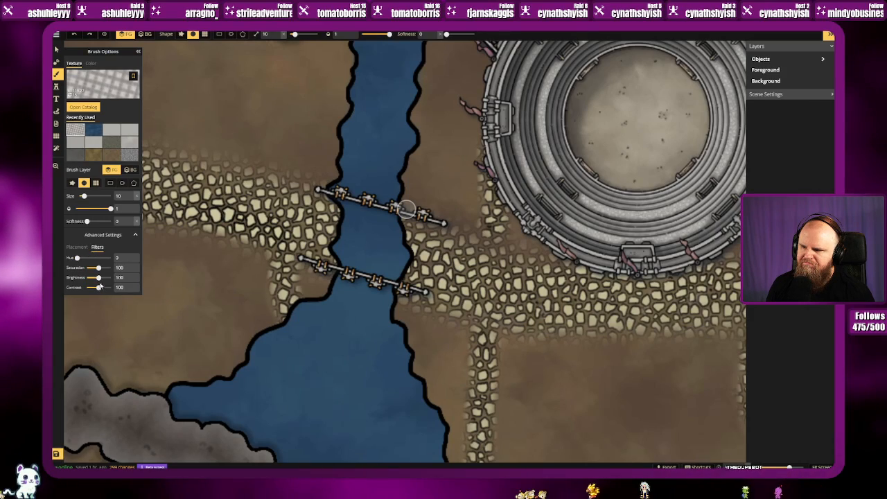
left_click_drag(99, 278, 92, 278)
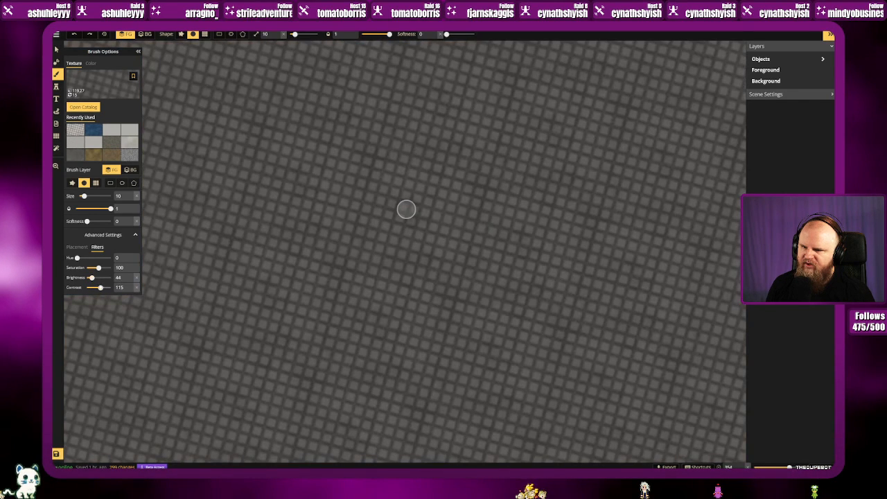
left_click_drag(106, 287, 97, 287)
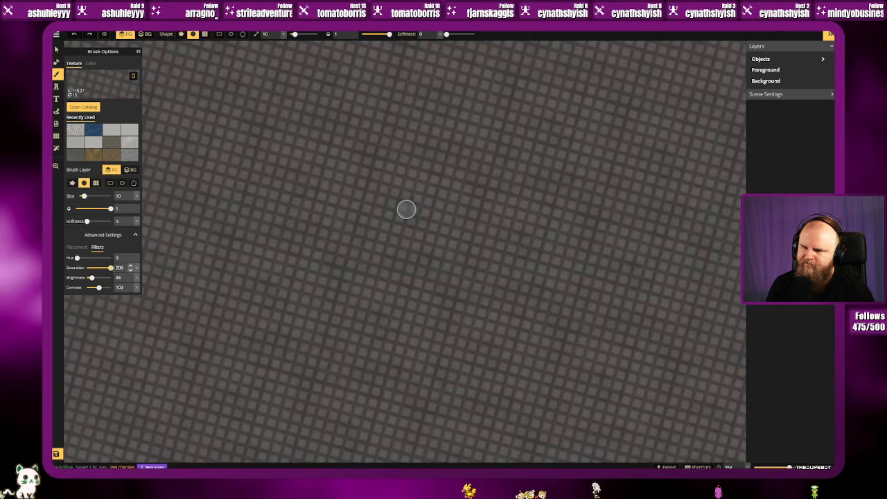
left_click_drag(91, 267, 99, 273)
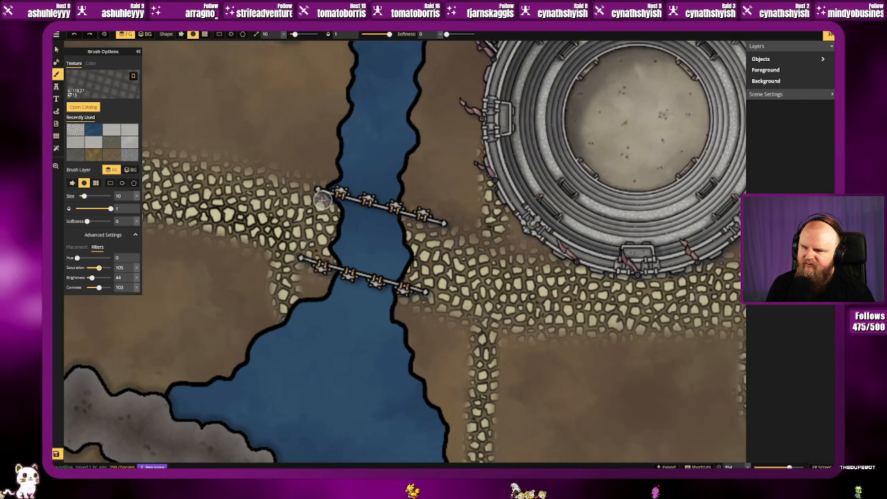
mouse_move(324, 201)
left_mouse_down()
mouse_move(434, 230)
mouse_move(418, 279)
mouse_move(311, 254)
left_mouse_up()
key("ctrl+z")
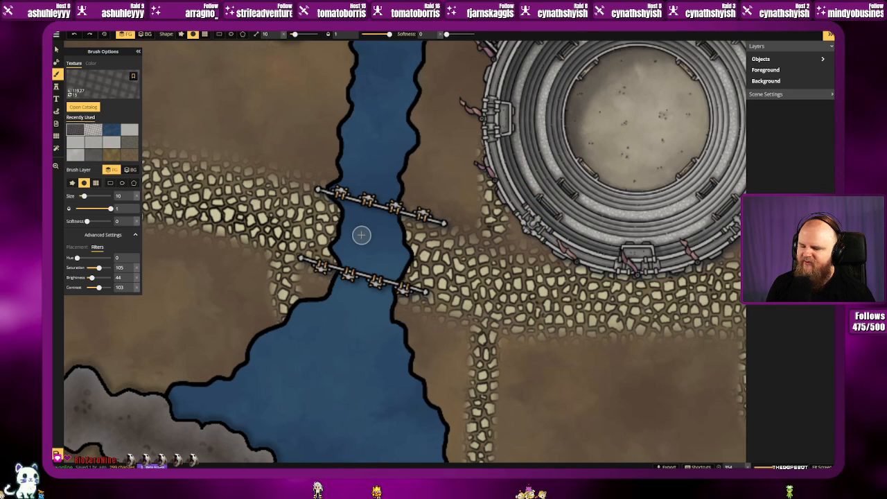
Step: Draw a rectangle brush shape over the river between the bridge sides and rotate it parallel to them
scroll(365, 222, "up", 3)
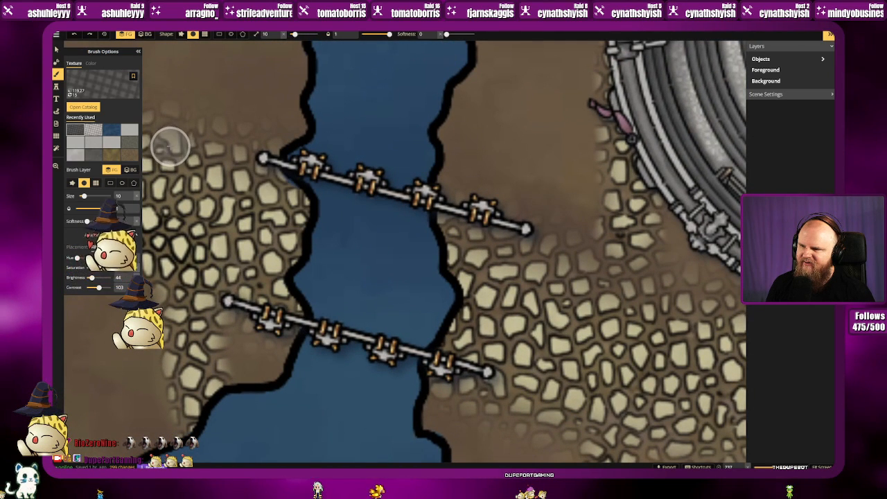
left_click(96, 183)
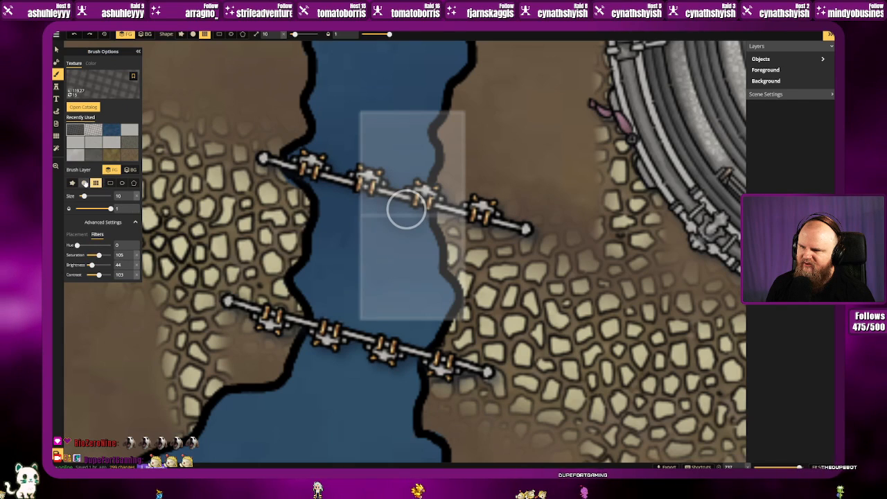
left_click(84, 183)
left_click(110, 184)
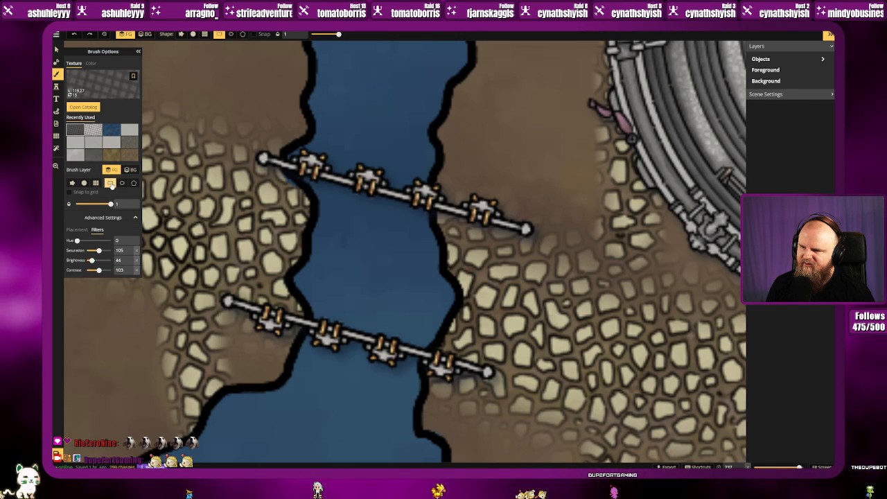
mouse_move(282, 213)
left_mouse_down()
mouse_move(368, 258)
mouse_move(388, 285)
left_mouse_up()
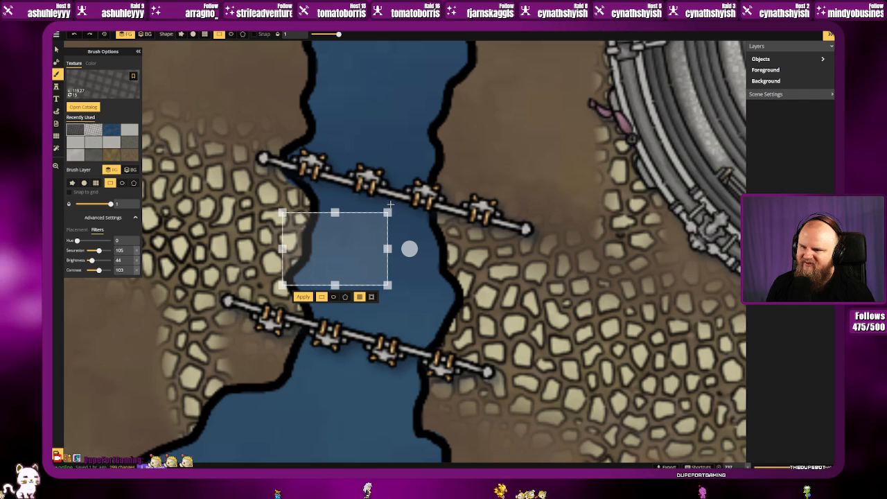
left_click_drag(409, 248, 395, 271)
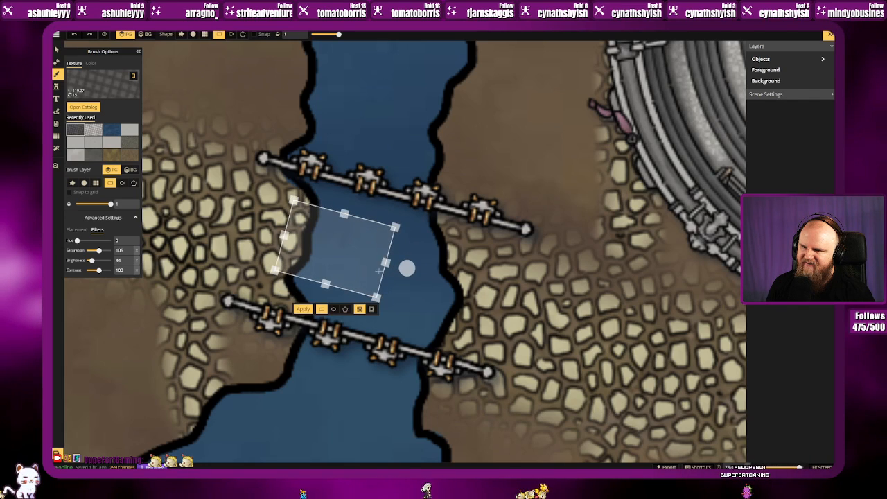
Step: Stretch the rectangle to the four bridge end caps and fill it with the dark tile texture as the bridge deck
left_click_drag(334, 241, 513, 264)
left_click_drag(375, 266, 353, 331)
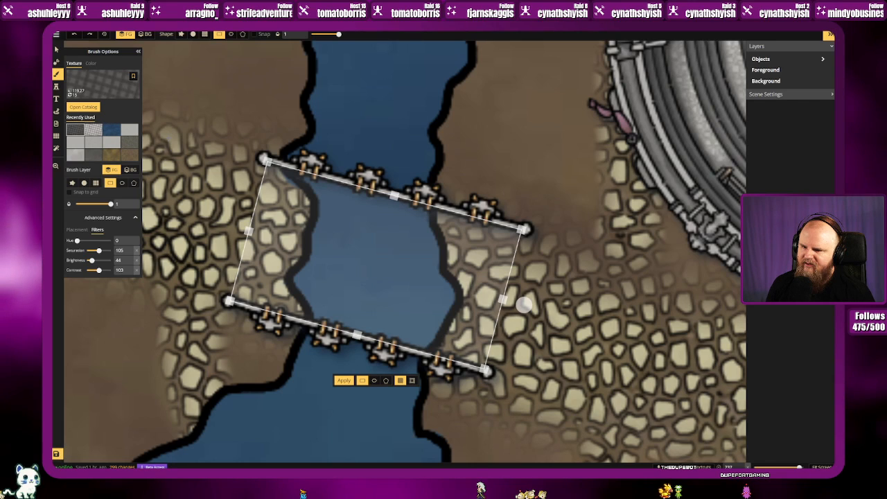
left_click(345, 381)
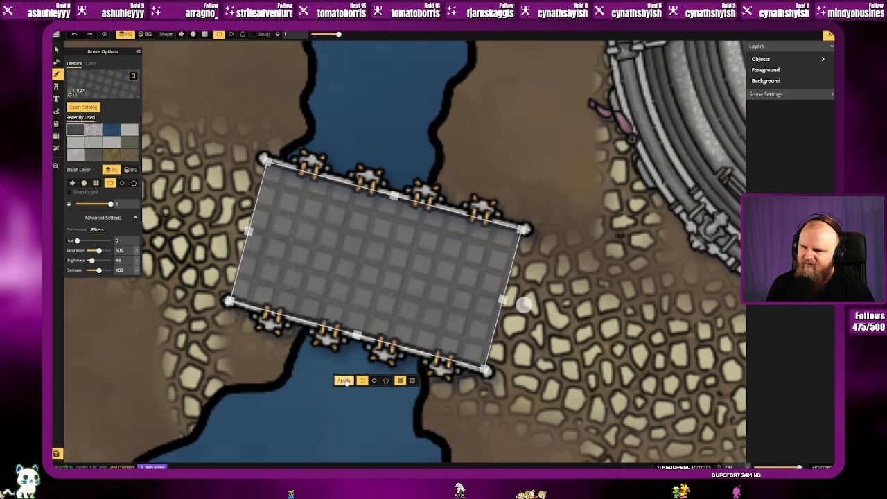
scroll(542, 338, "down", 3)
scroll(542, 337, "down", 5)
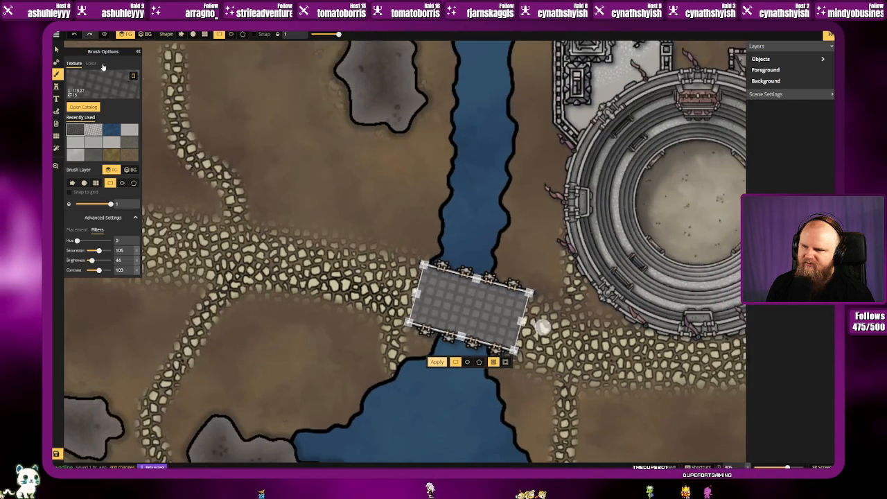
left_click(56, 50)
left_click(354, 163)
left_click_drag(392, 231, 308, 205)
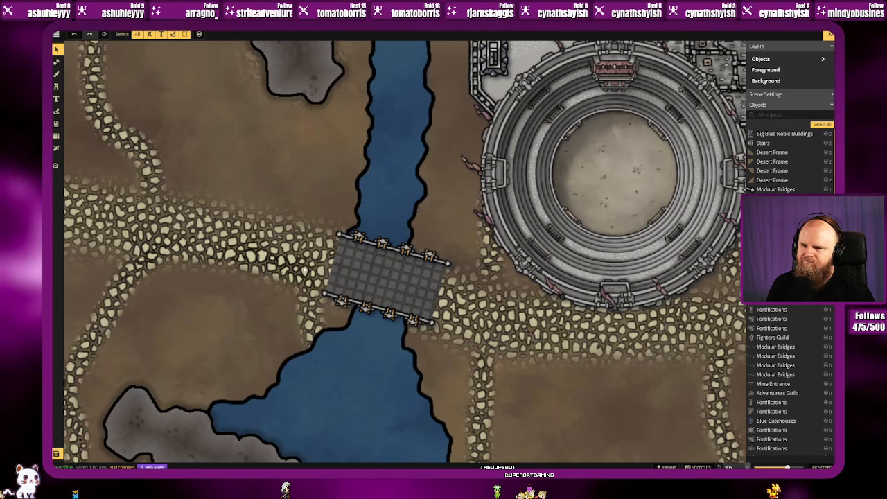
Step: Outline both open ends of the bridge deck with a black round foreground brush at size 1
scroll(354, 248, "up", 2)
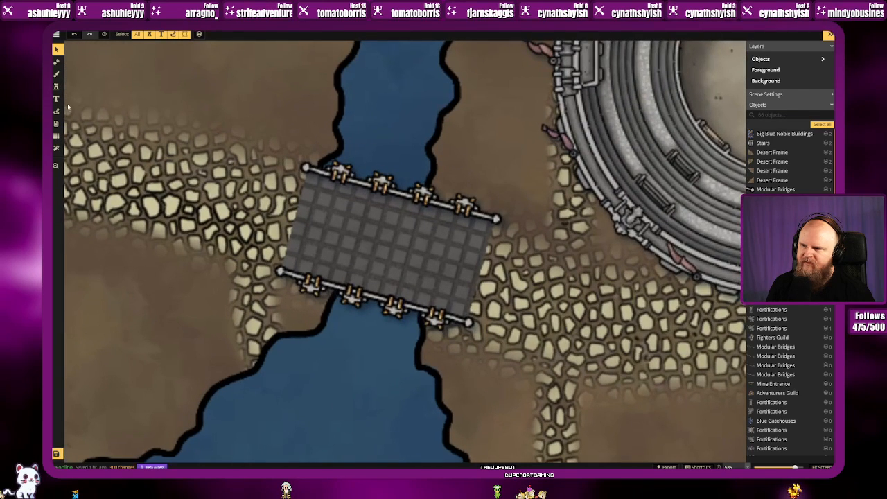
left_click(56, 74)
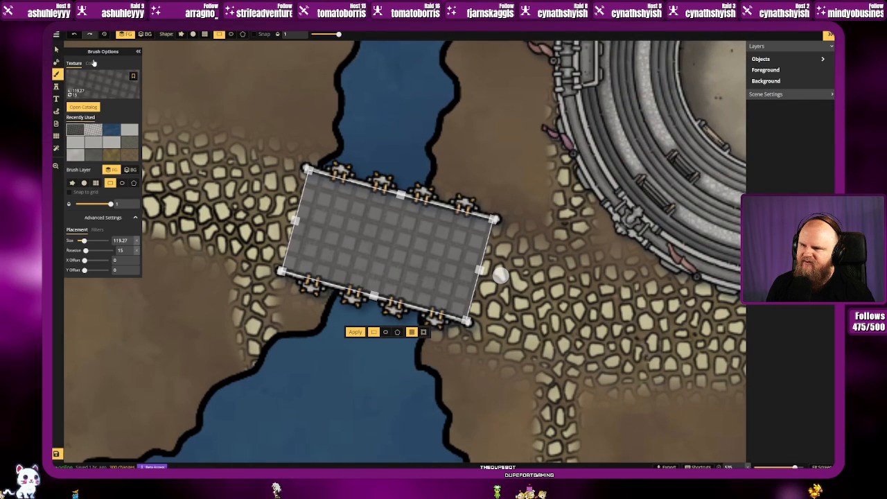
left_click(91, 63)
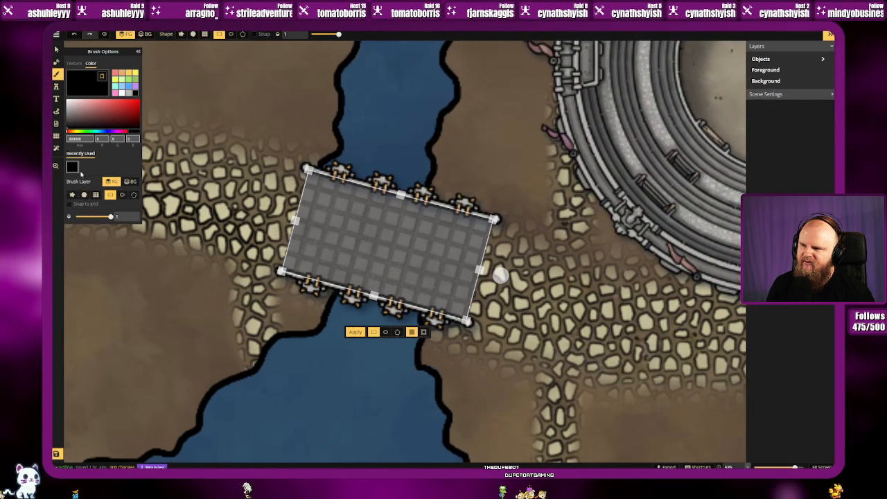
left_click(84, 194)
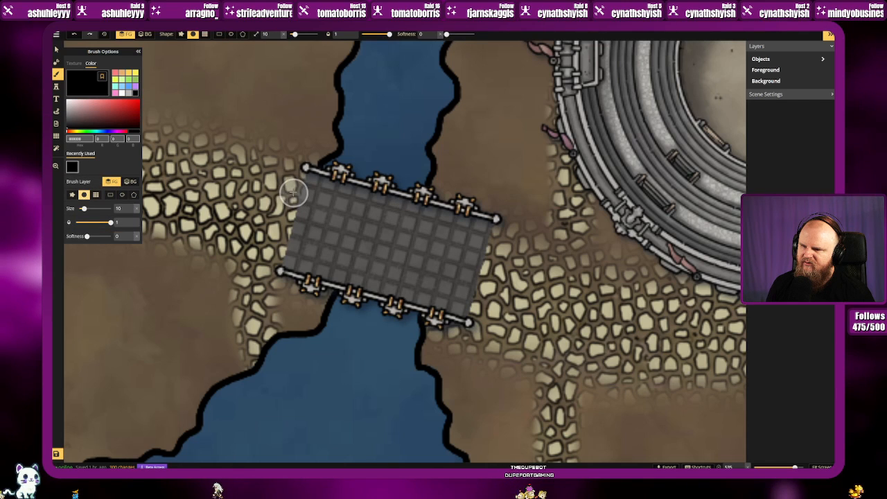
scroll(293, 194, "up", 3)
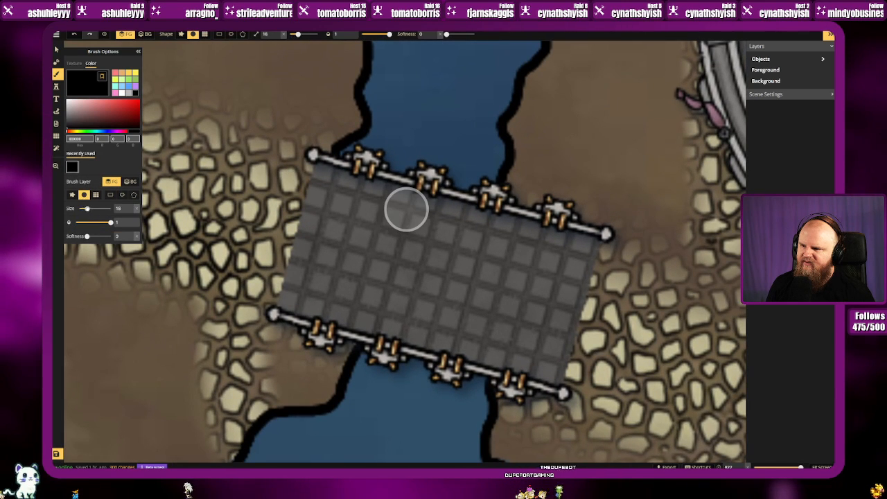
left_click_drag(85, 209, 79, 208)
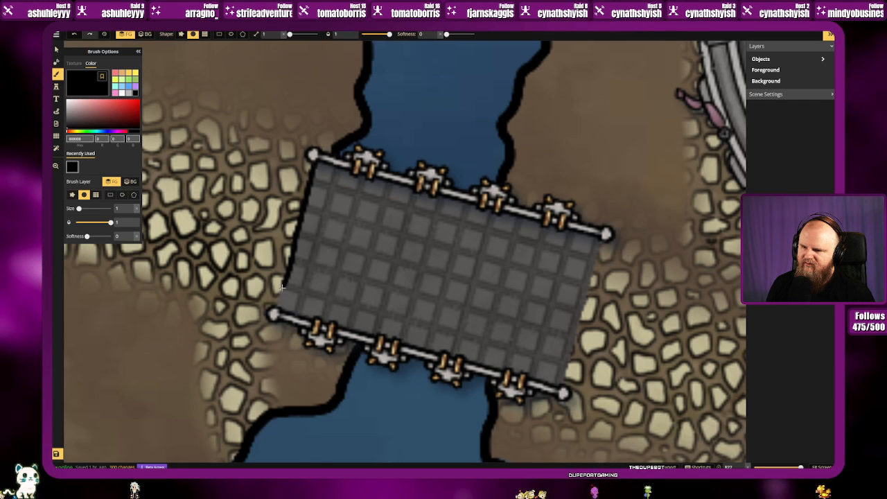
key("ctrl+z")
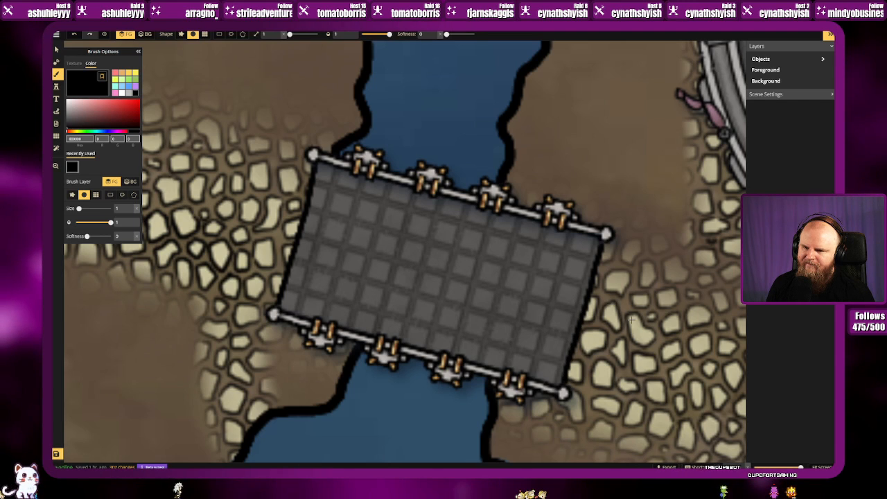
Step: Look over the whole city map, checking the bridge against the river, lake and surrounding roads
scroll(633, 319, "down", 10)
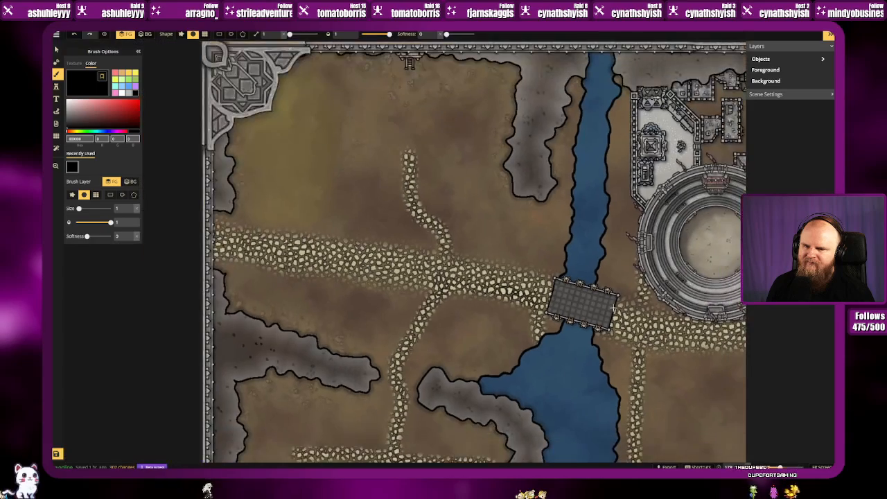
left_click_drag(629, 302, 468, 261)
scroll(589, 322, "down", 6)
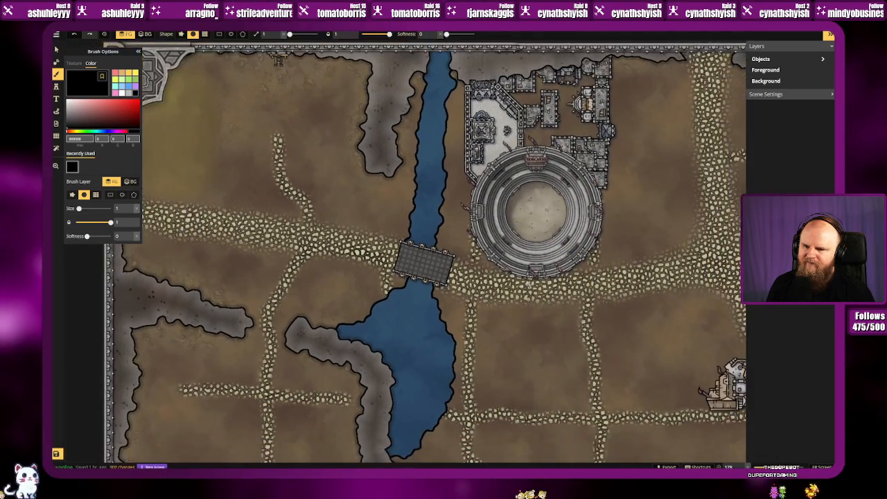
scroll(704, 374, "down", 3)
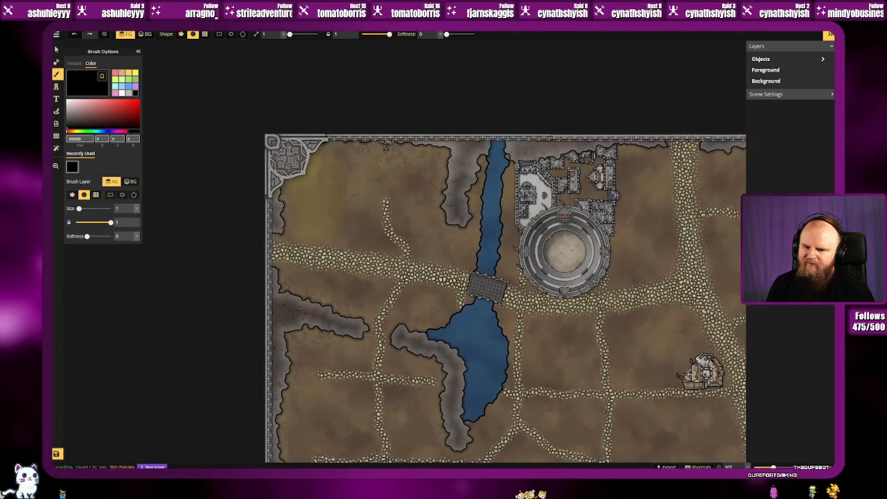
left_click_drag(682, 376, 608, 358)
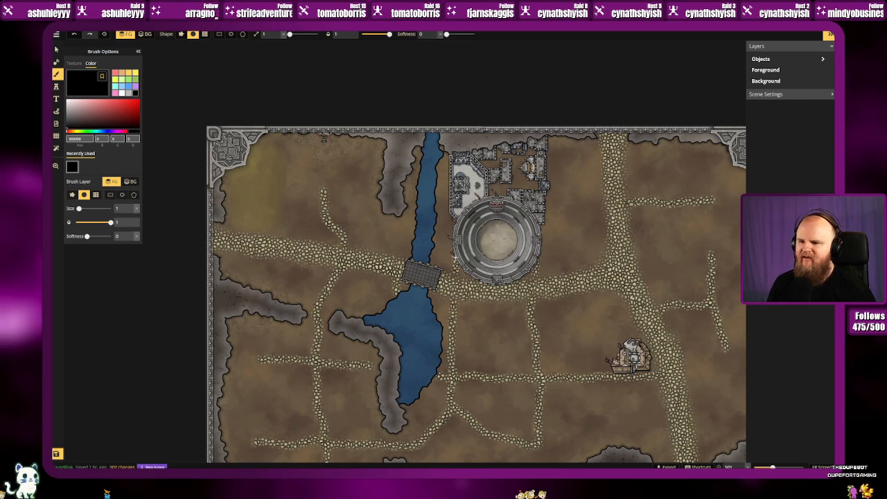
left_click_drag(511, 323, 412, 309)
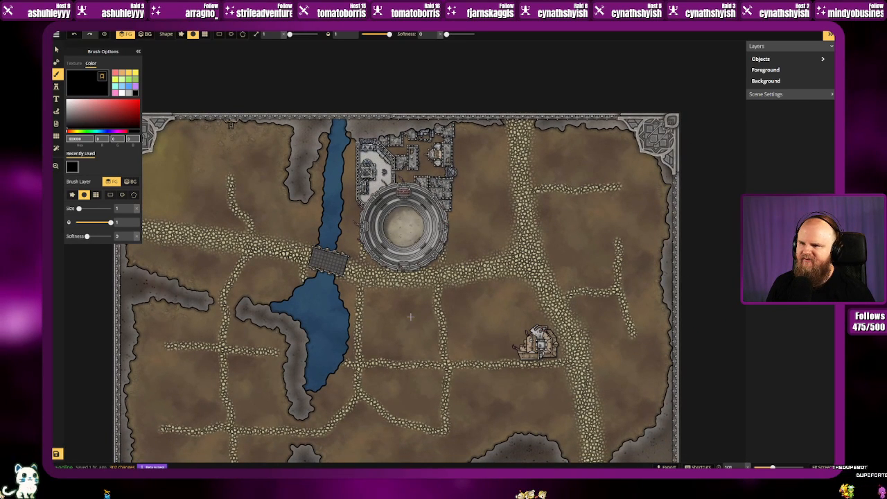
left_click_drag(429, 335, 387, 293)
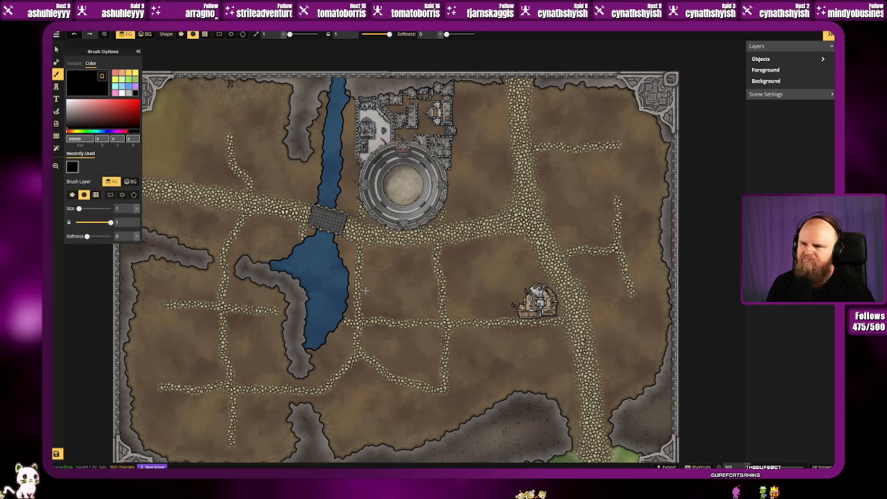
mouse_move(386, 303)
left_mouse_down()
mouse_move(343, 271)
mouse_move(356, 269)
mouse_move(381, 288)
left_mouse_up()
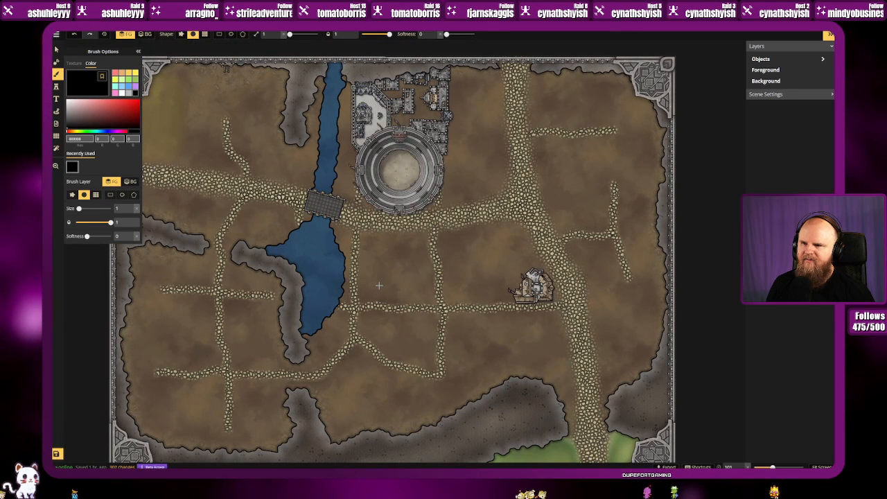
left_click_drag(374, 286, 439, 297)
Step: Load the Docks stamp from the Watercolor Cities catalog for the lake's southeastern shore
scroll(429, 298, "up", 3)
scroll(425, 298, "up", 2)
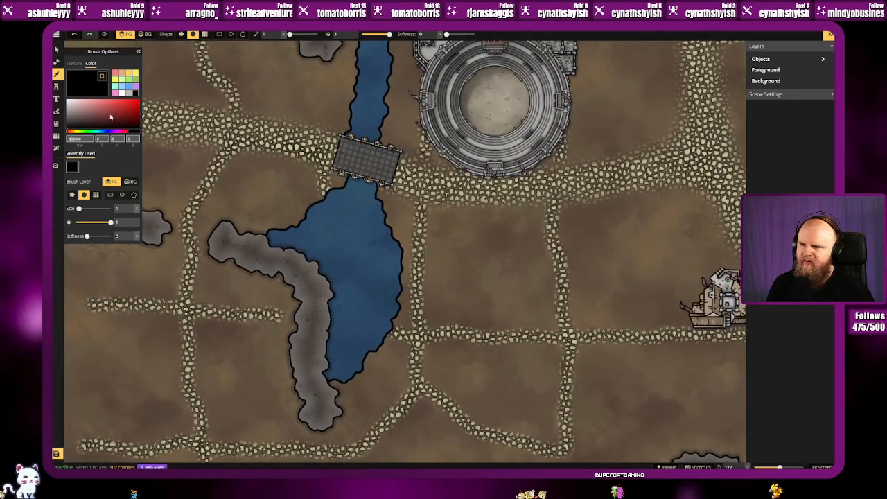
left_click(58, 88)
left_click(77, 77)
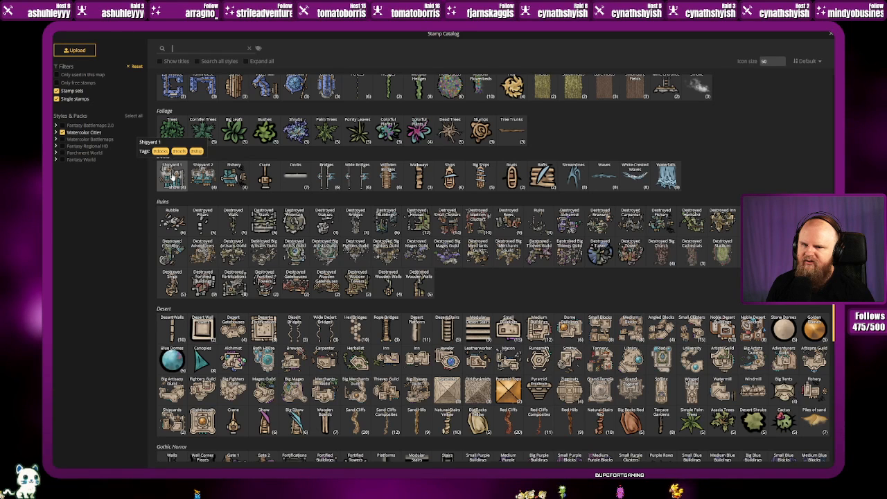
left_click(288, 181)
scroll(382, 277, "up", 4)
left_click_drag(382, 277, 363, 158)
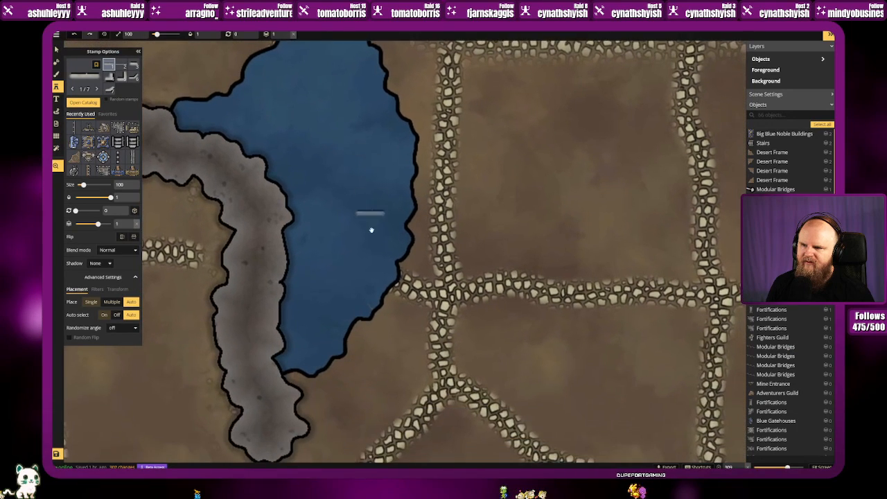
Step: Place a straight dock piece of size 100, rotated 315 degrees, on the lake's southeastern shore below the road end
scroll(374, 269, "up", 2)
scroll(348, 267, "down", 12)
scroll(349, 267, "down", 9)
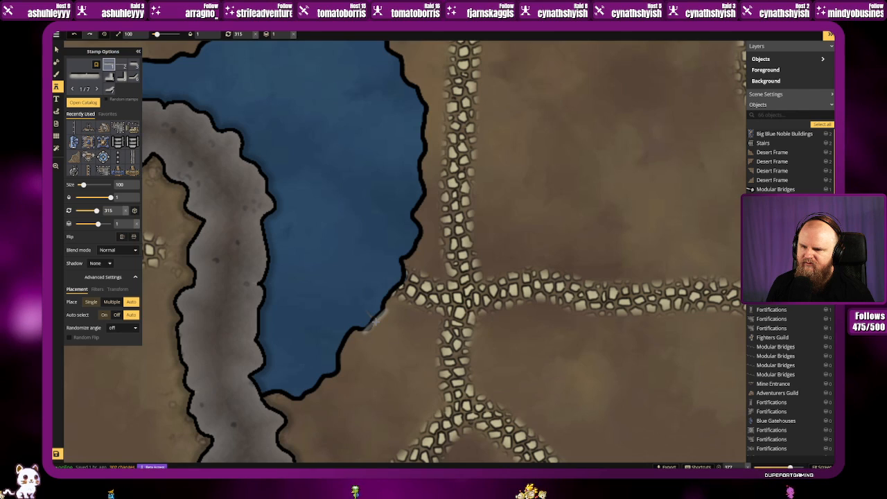
left_click(374, 320)
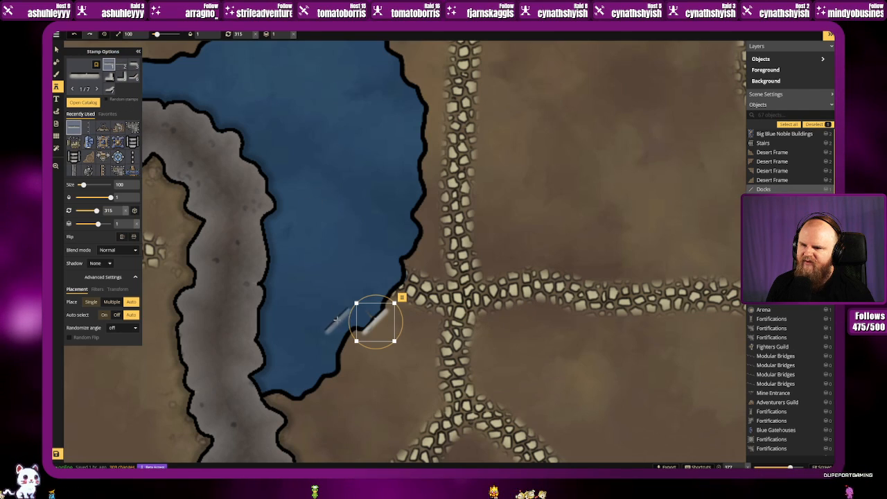
key("Escape")
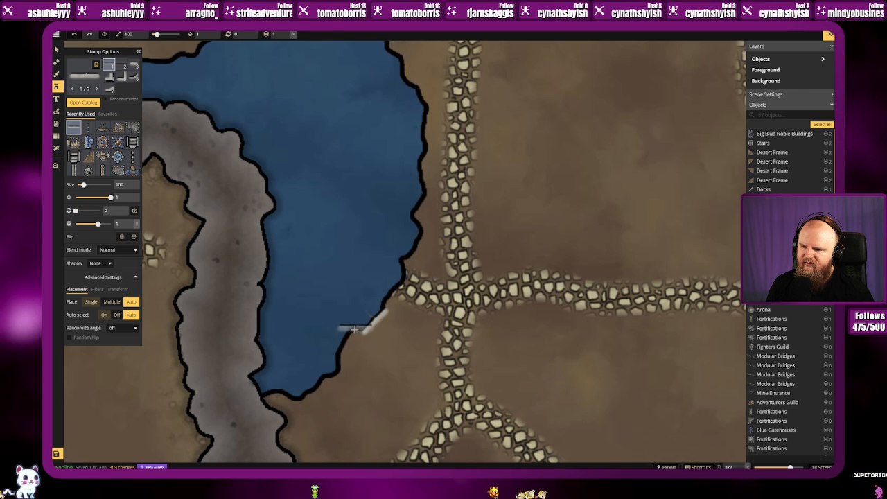
Step: Extend the dock southwest with the short piece at 0 degrees and a straight piece rotated 300 degrees
left_click(132, 66)
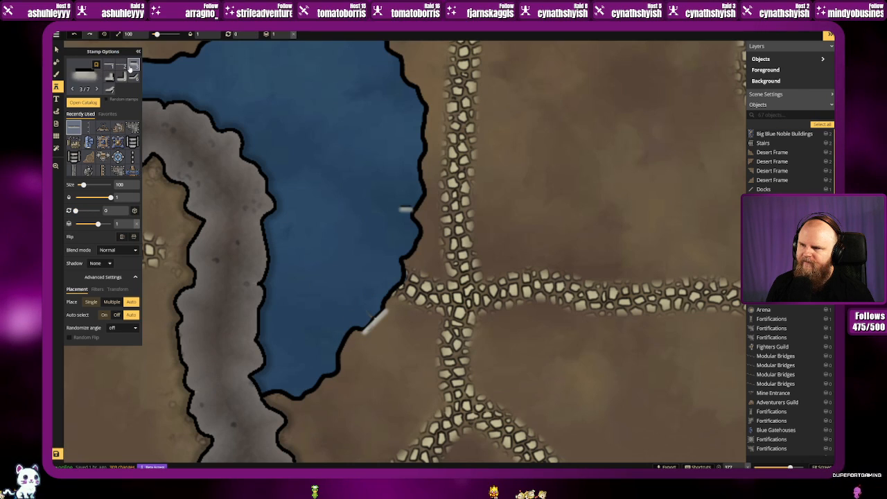
left_click(356, 332)
left_click(111, 66)
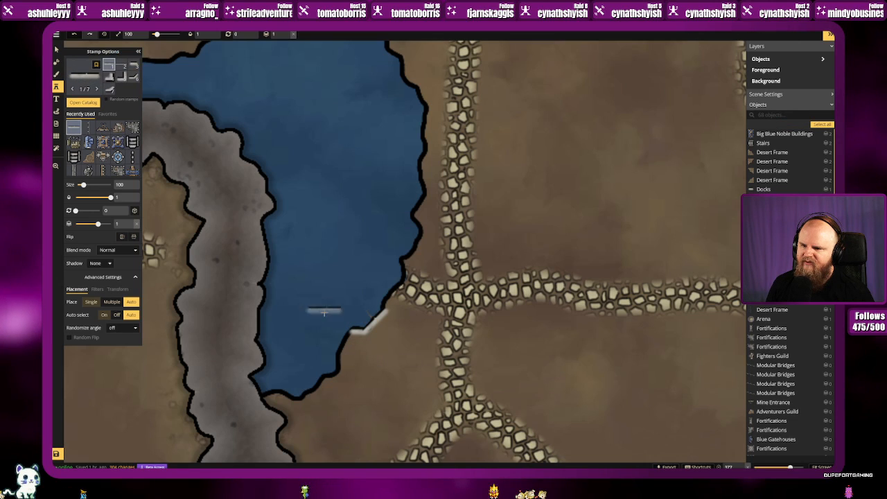
left_click(344, 344)
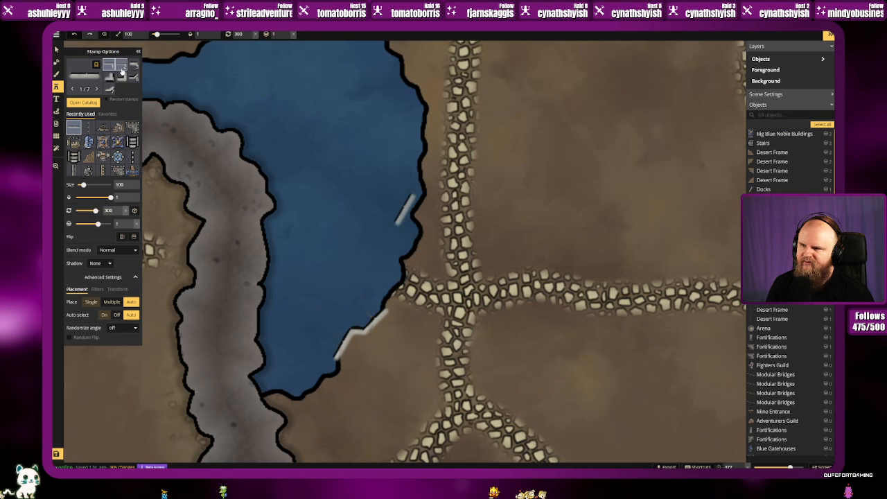
Step: Continue the dock along the southern shore with bent piece 6/7 at 315 degrees and piece 7/7 at 165 degrees
left_click(134, 76)
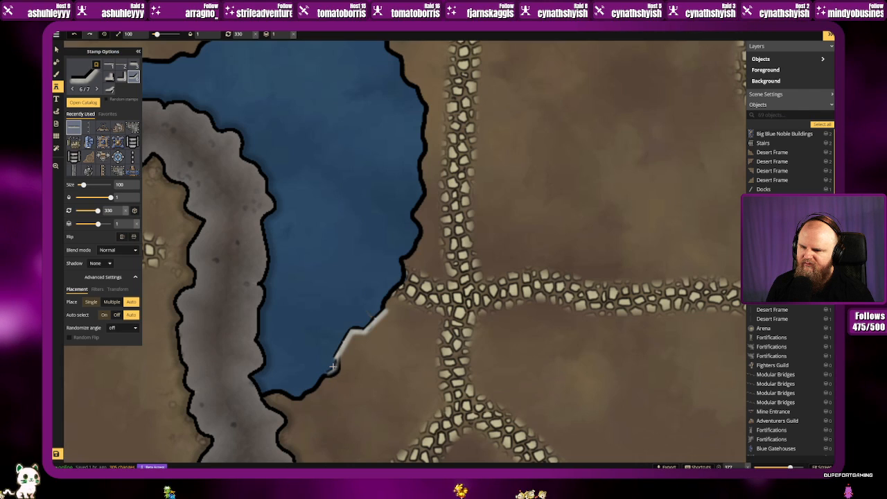
left_click(333, 365)
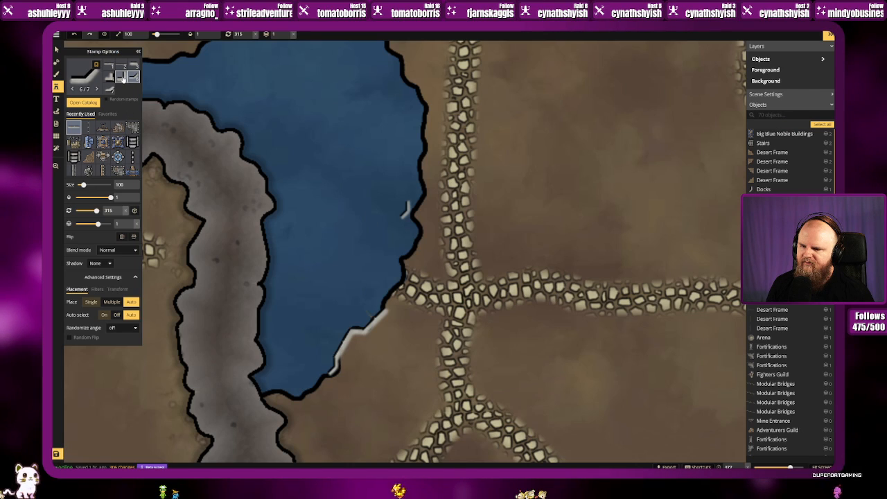
left_click(123, 77)
scroll(303, 362, "up", 8)
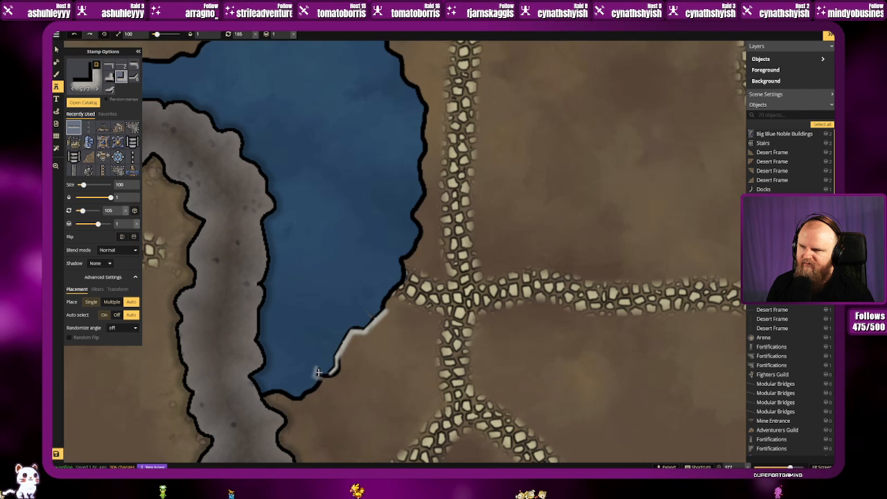
left_click(133, 79)
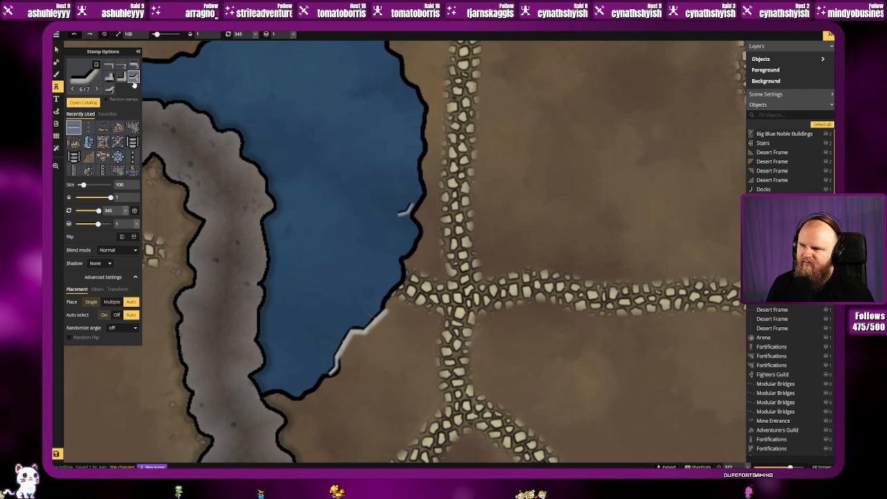
left_click(108, 89)
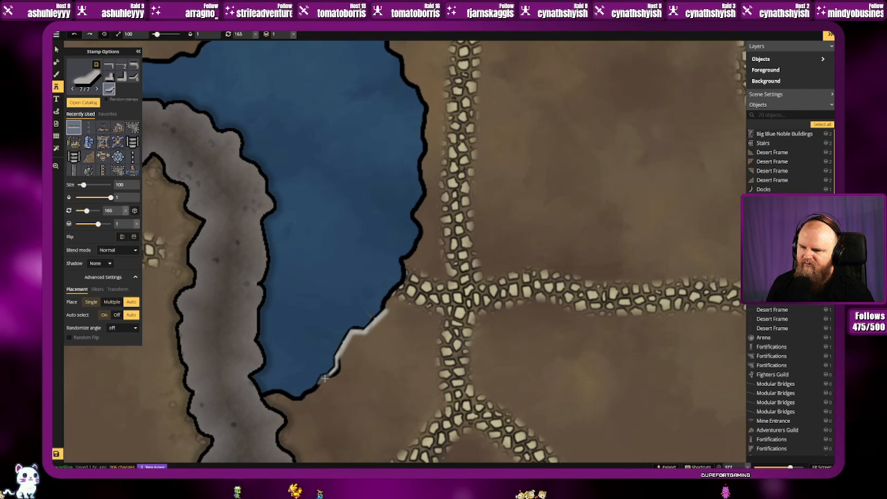
left_click(323, 378)
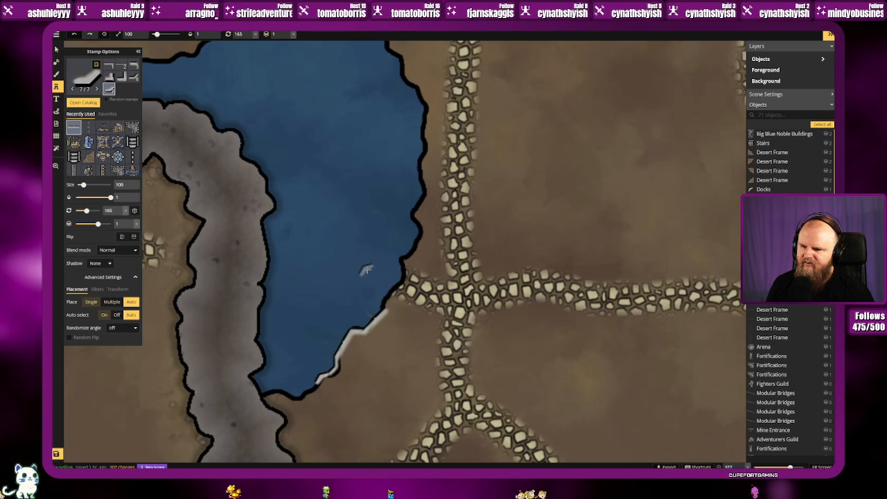
Step: Add a straight dock piece rotated 300 degrees at the northeastern end, reaching the road by the lake
left_click(109, 65)
scroll(386, 294, "up", 11)
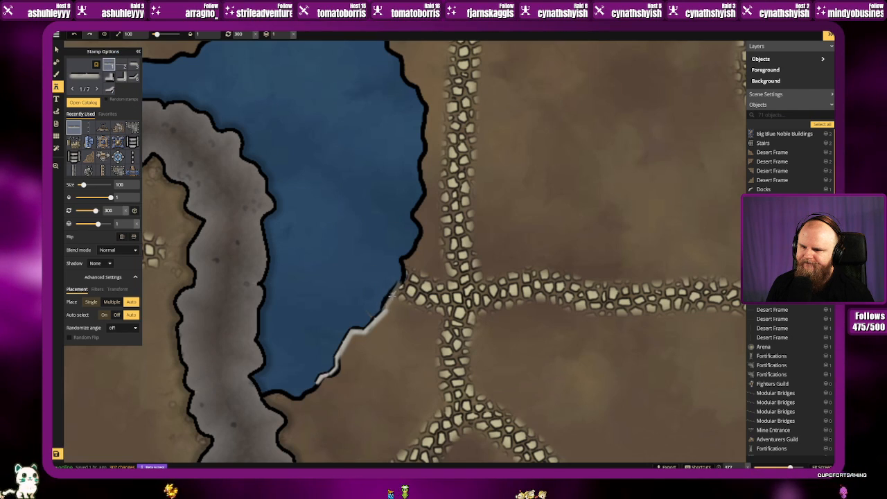
left_click(388, 296)
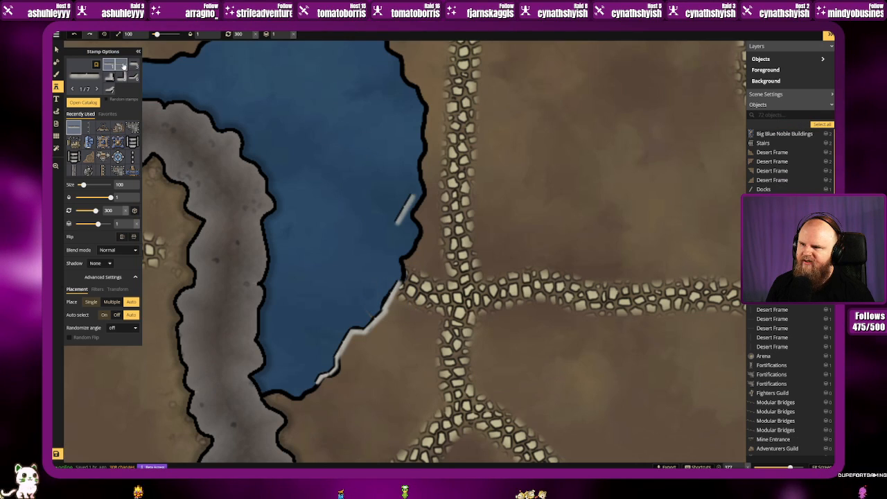
Step: Place two short dock pieces 3/7 rotated 270 degrees at the dock's northern end and adjust the upper one against the shore
left_click(133, 65)
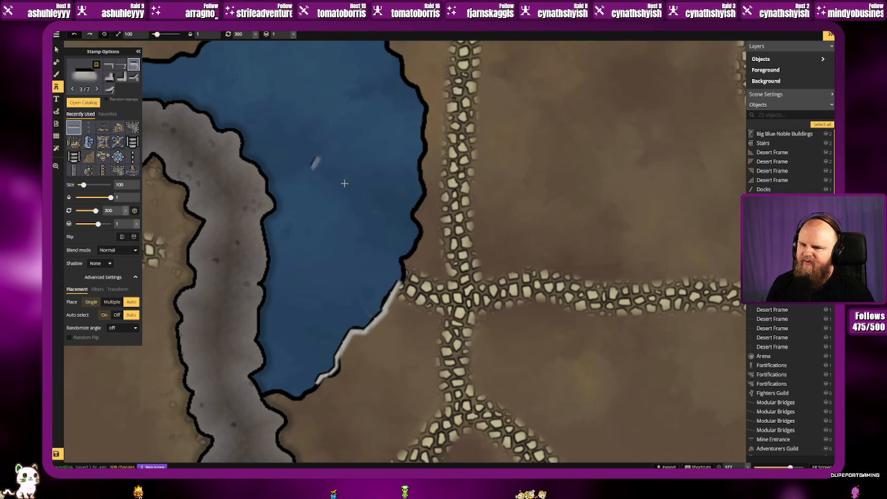
left_click(109, 77)
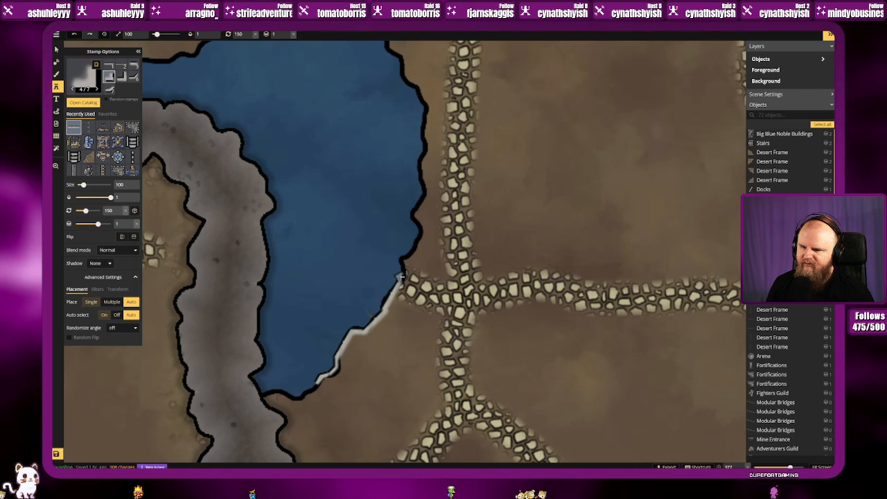
left_click(110, 65)
scroll(404, 288, "down", 7)
scroll(402, 275, "down", 9)
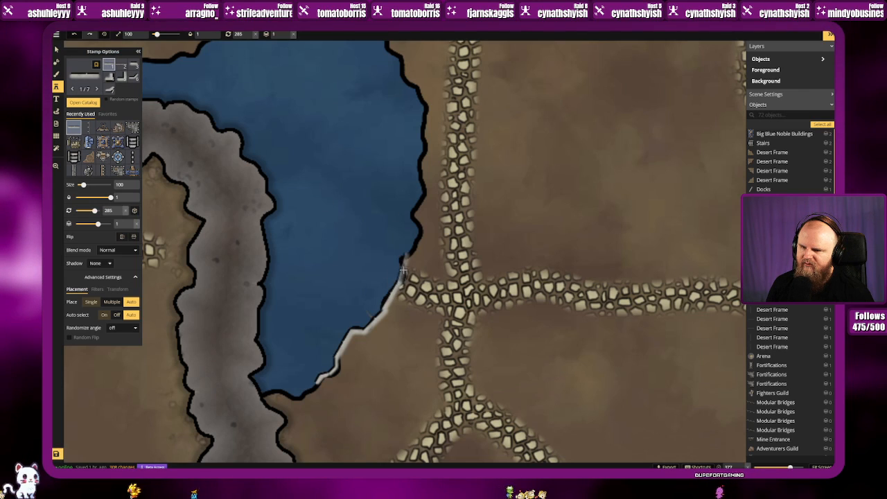
left_click(132, 71)
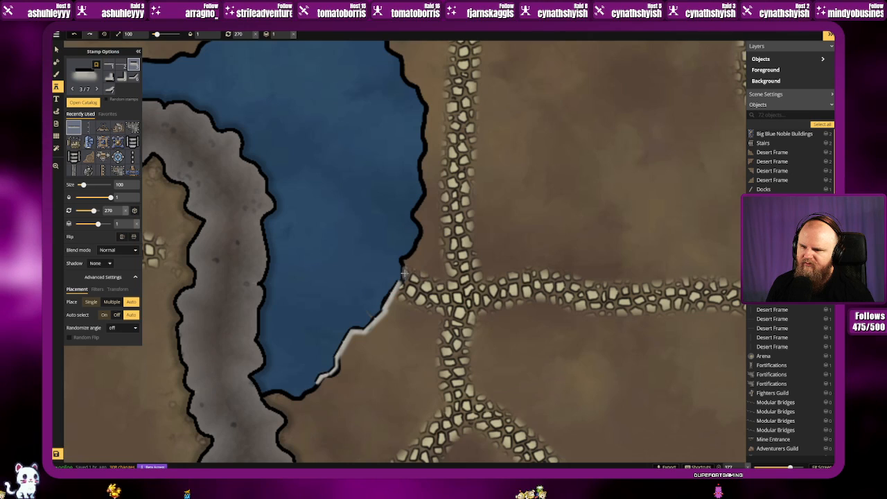
left_click(402, 276)
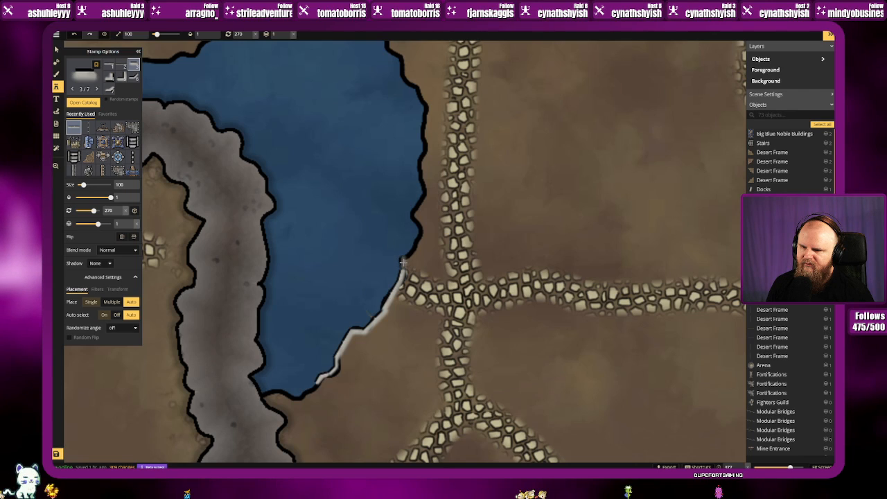
left_click(403, 262)
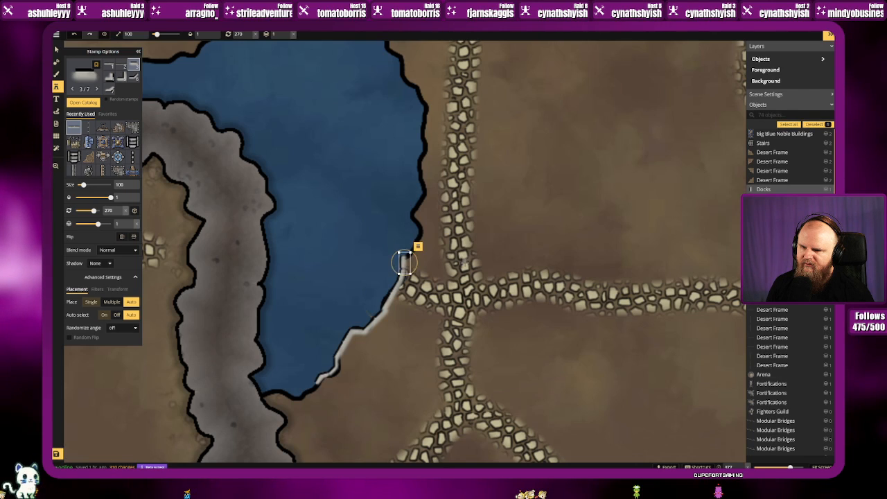
left_click(57, 49)
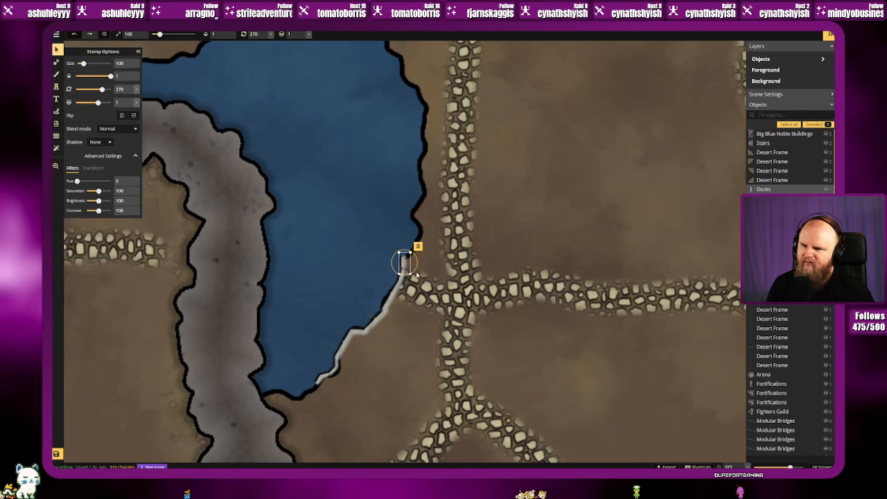
key("Delete")
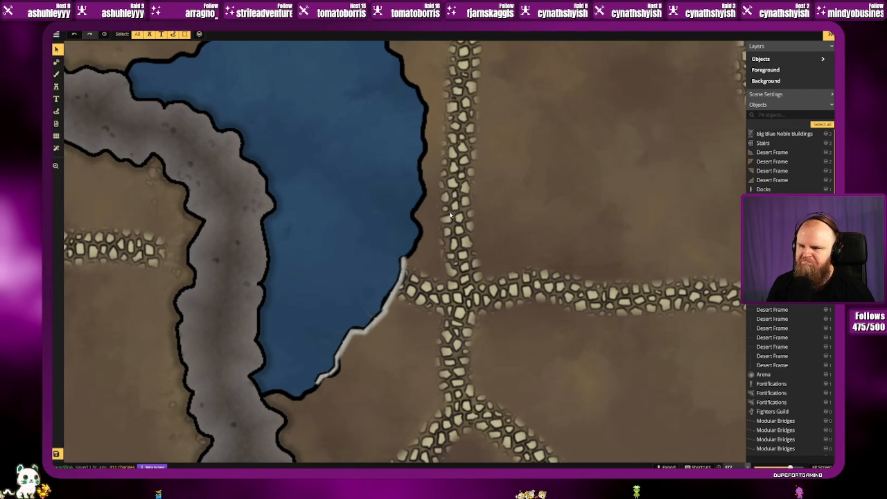
Step: Try the Cave Dark texture on the ground southeast of the dock with a brush stroke, undoing it
left_click(56, 75)
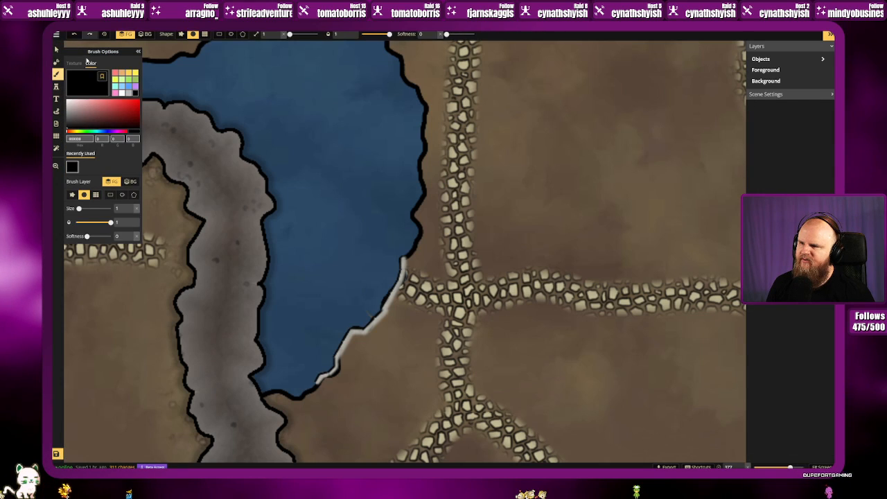
left_click(74, 63)
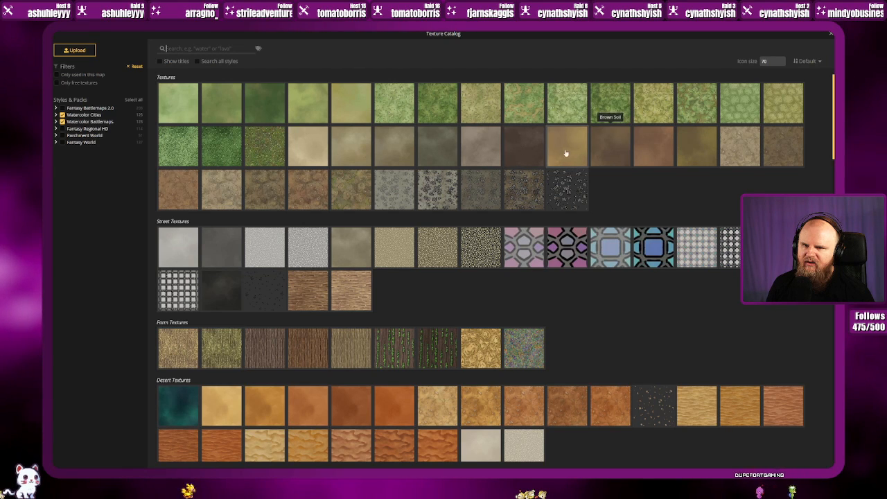
left_click(513, 147)
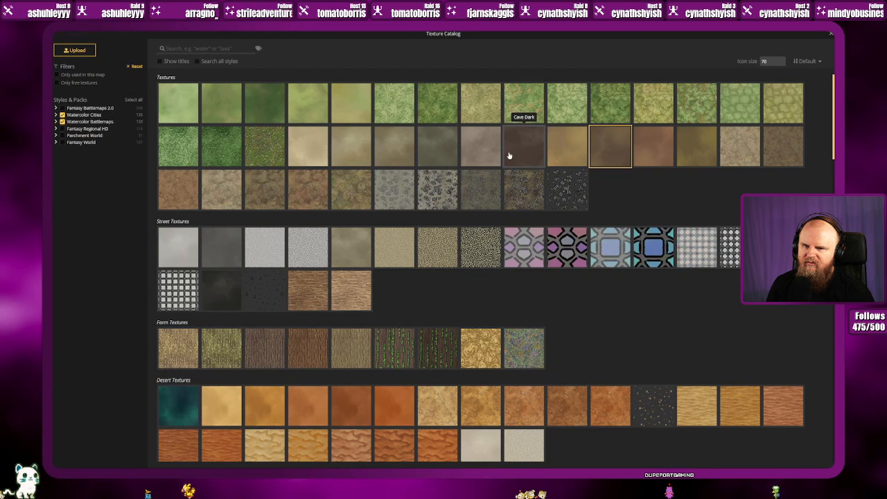
left_click(509, 156)
left_click_drag(390, 347, 406, 358)
key("ctrl+z")
Step: Try the golden-brown and the olive-brown ground textures beside the dock with brush size 7, undoing each test stroke
left_click(111, 90)
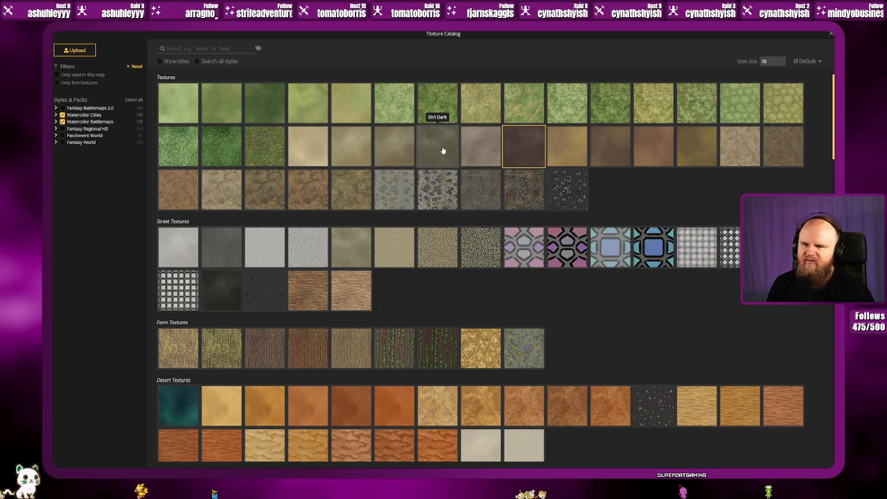
left_click(550, 145)
left_click_drag(400, 347, 367, 395)
key("ctrl+z")
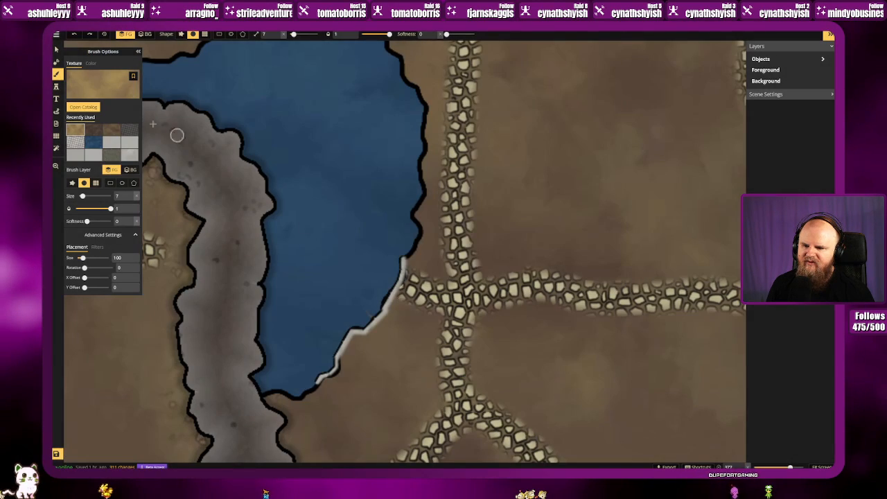
left_click(100, 92)
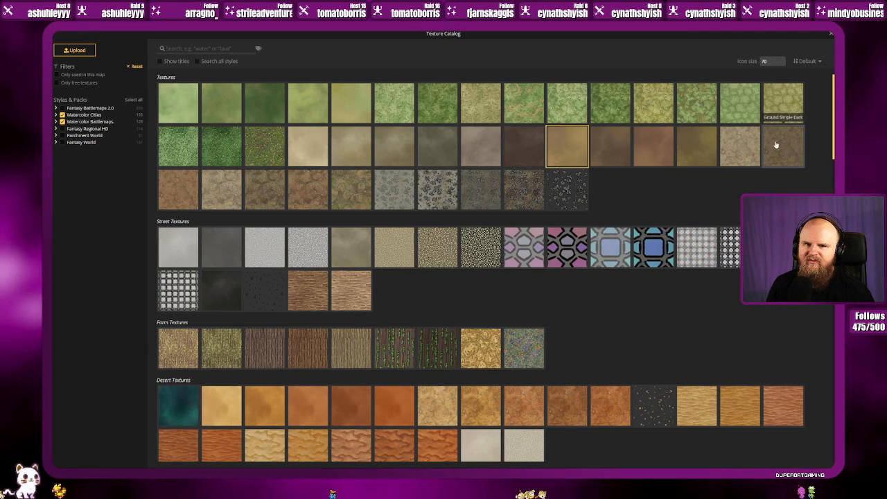
left_click(699, 149)
left_click_drag(419, 334, 378, 378)
key("ctrl+z")
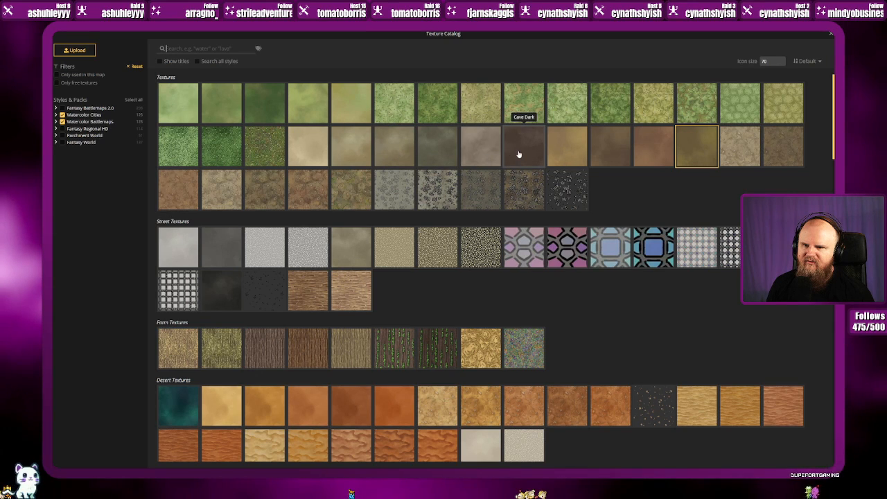
Step: Choose the Brown Soil texture and test it in the block south of the arena at brush sizes 7 and 52, undoing both strokes
left_click(604, 151)
scroll(384, 367, "down", 3)
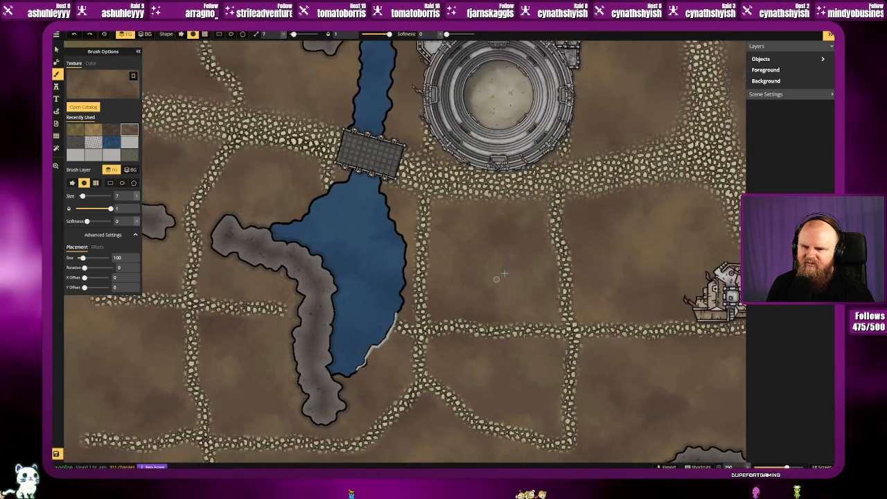
left_click_drag(468, 248, 484, 284)
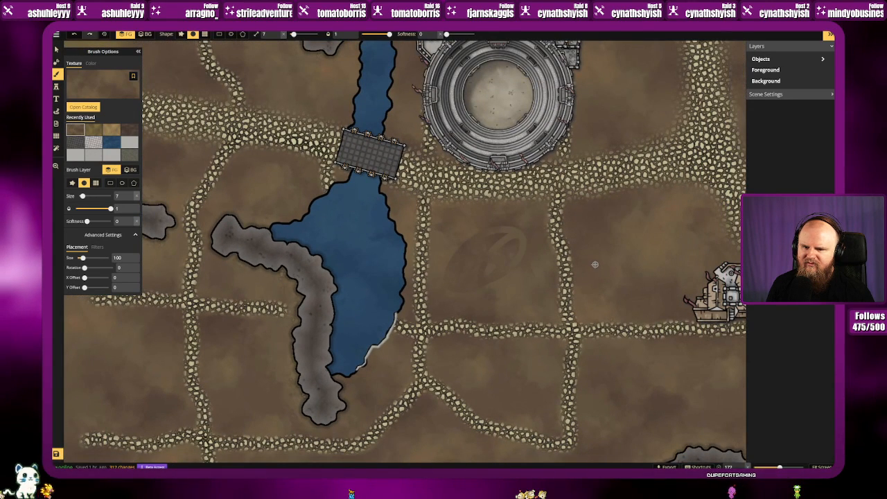
key("ctrl+z")
left_click(96, 196)
left_click_drag(505, 244, 499, 257)
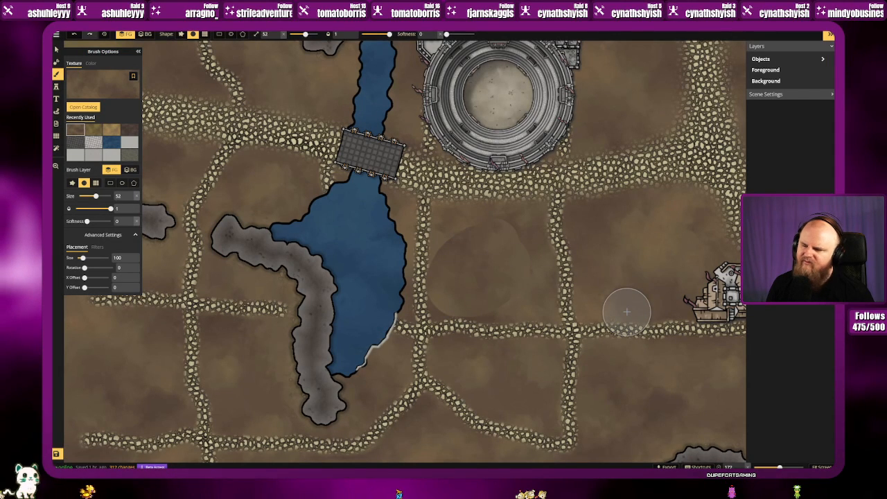
key("ctrl+z")
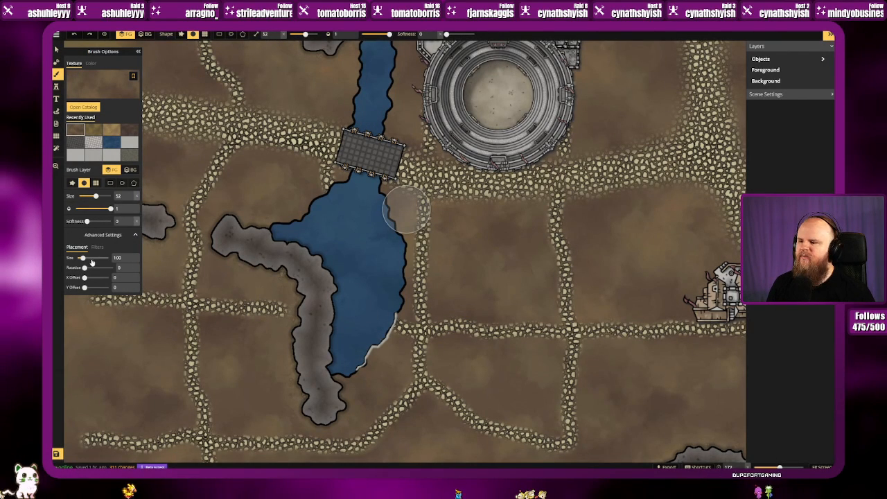
Step: Test Brown Soil at texture scales 56.55, 42.34 and 75.66 on the ground south of the road, with brush size reduced to 49, undoing the strokes
left_click_drag(83, 258, 81, 259)
mouse_move(404, 388)
left_mouse_down()
mouse_move(377, 416)
mouse_move(368, 398)
mouse_move(372, 376)
left_mouse_up()
key("ctrl+z")
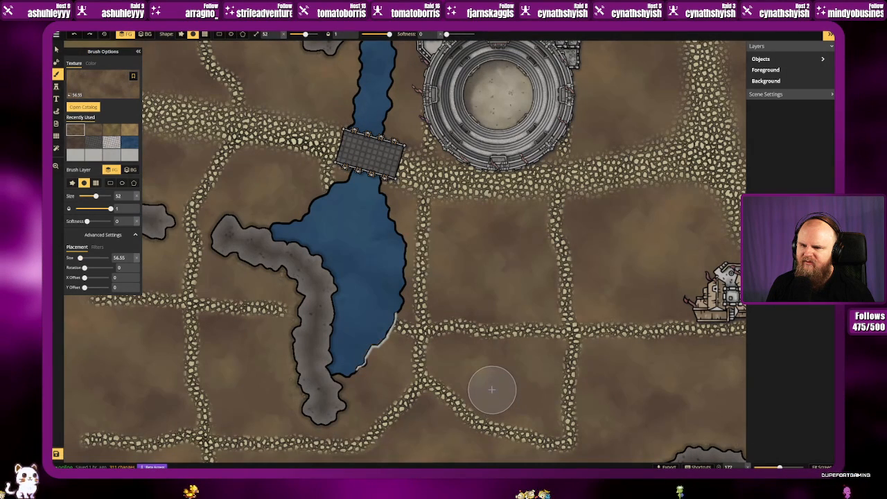
left_click_drag(95, 196, 94, 197)
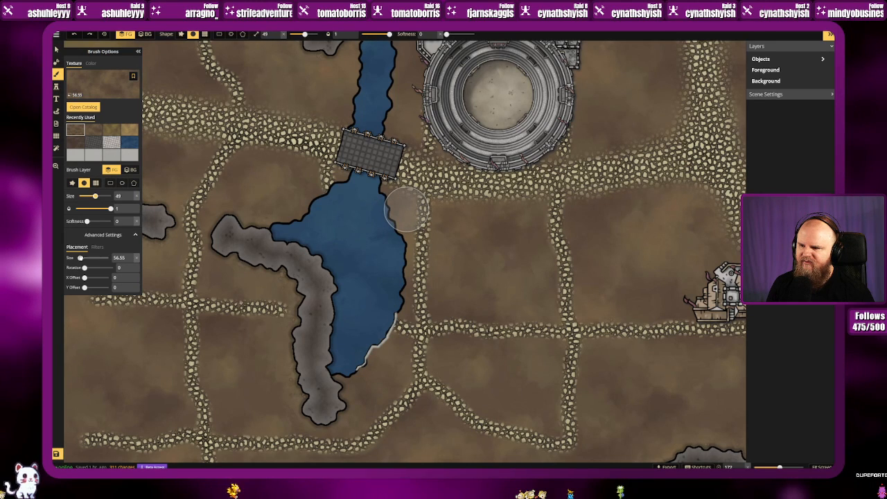
left_click_drag(80, 258, 79, 258)
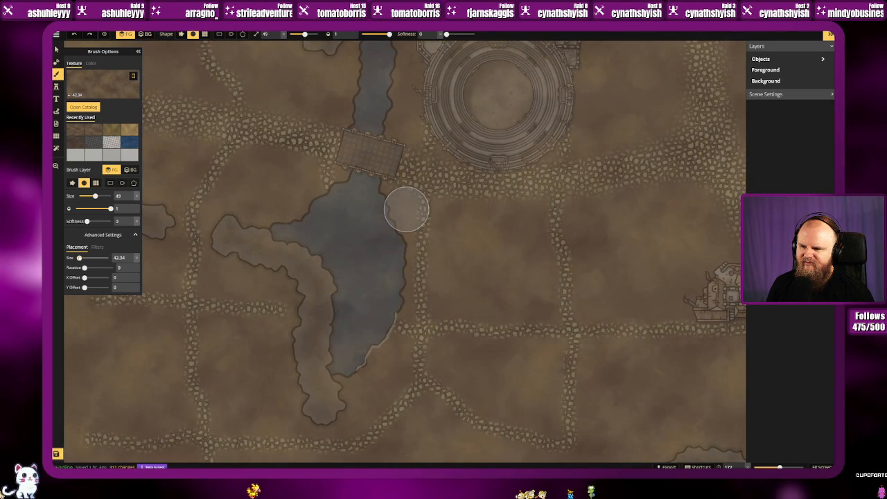
left_click(379, 380)
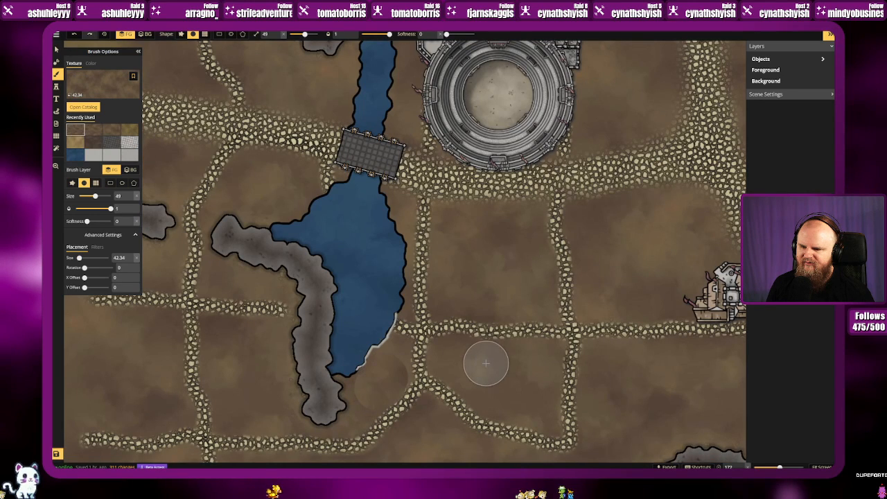
left_click(81, 258)
left_click_drag(500, 353, 514, 366)
key("ctrl+z")
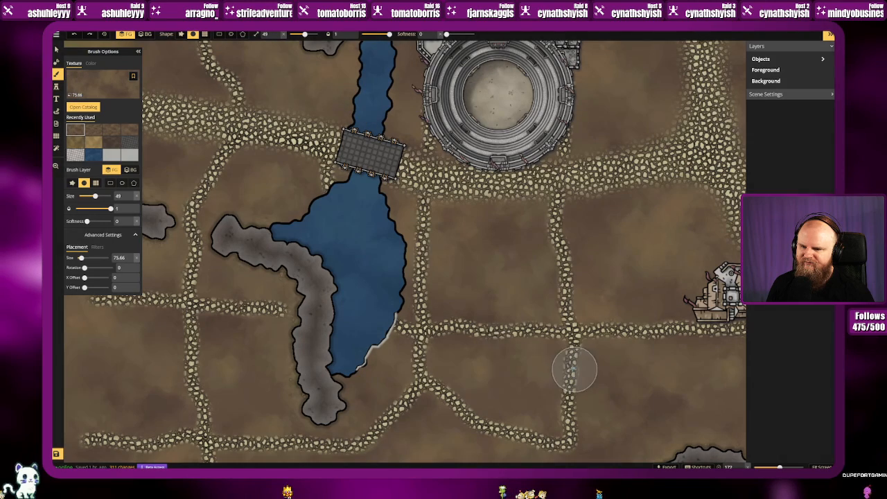
Step: Set the Brown Soil texture scale to 32.54 and test it on the ground below the dock, undoing the stroke
scroll(380, 393, "up", 5)
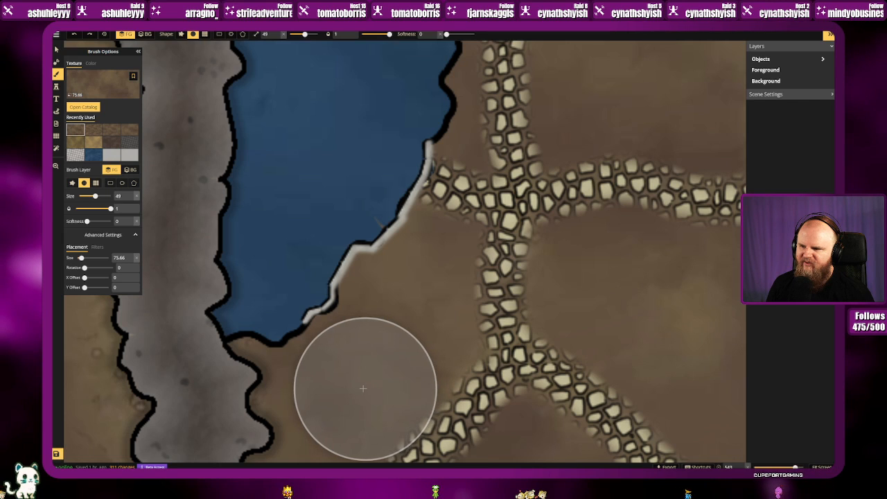
left_click_drag(82, 257, 79, 258)
left_click_drag(411, 338, 391, 360)
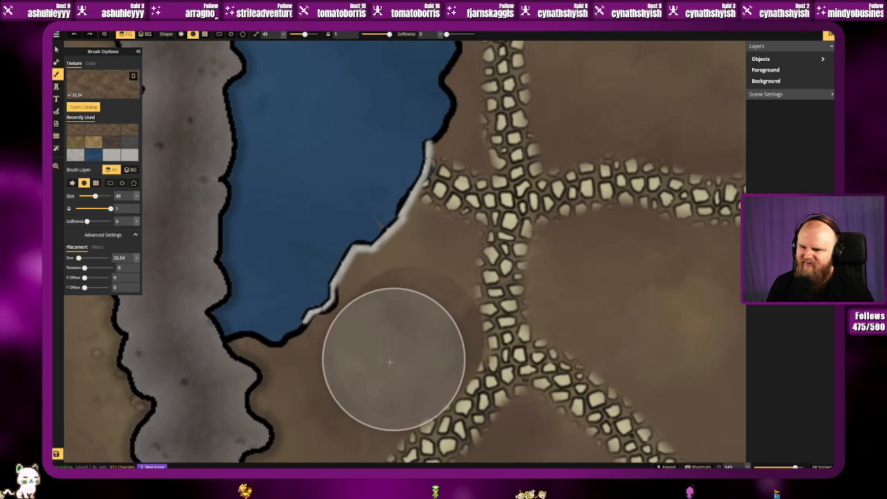
key("ctrl+z")
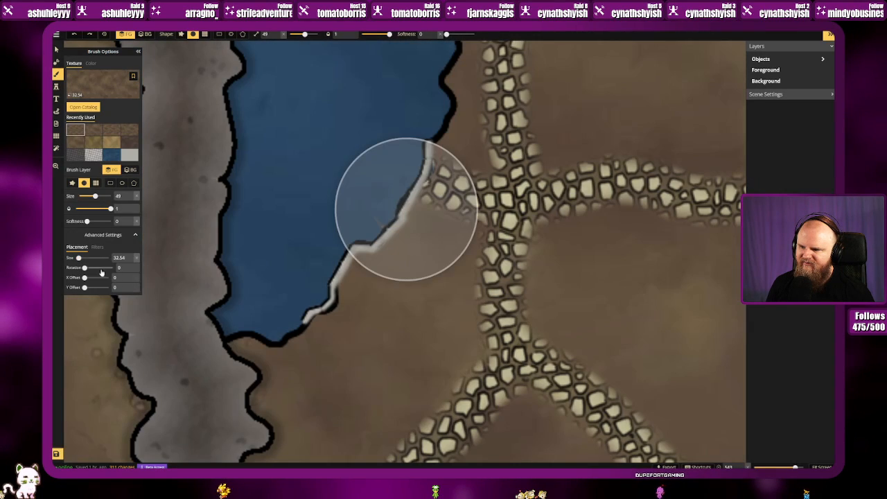
Step: Set the brush softness to 1 and its size to 11, and paint Brown Soil along the dock's land side
left_click_drag(87, 221, 111, 221)
left_click_drag(414, 339, 362, 354)
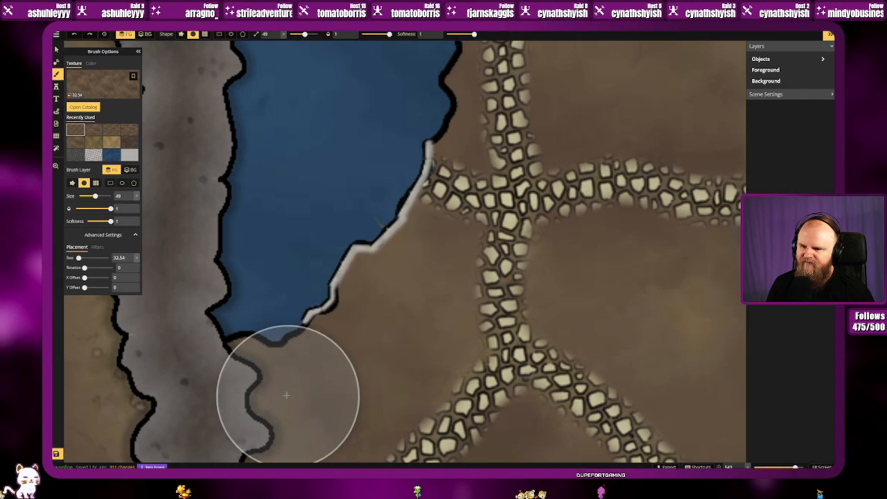
key("ctrl+z")
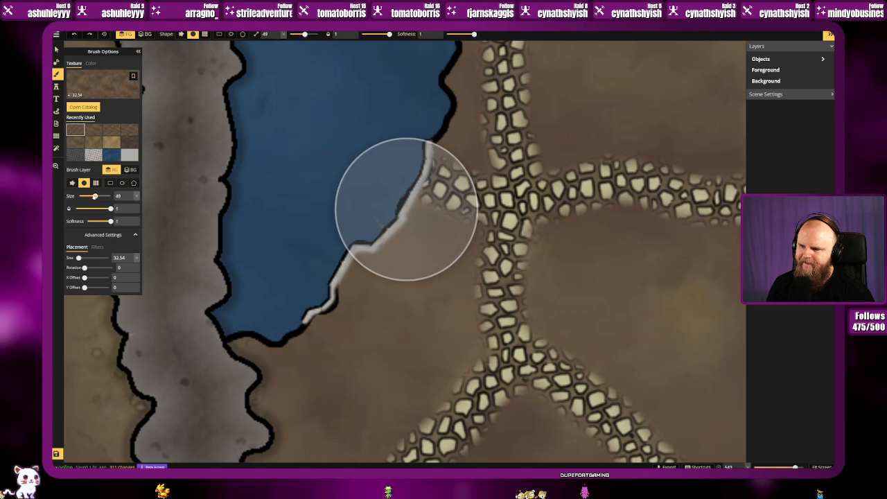
scroll(407, 209, "down", 8)
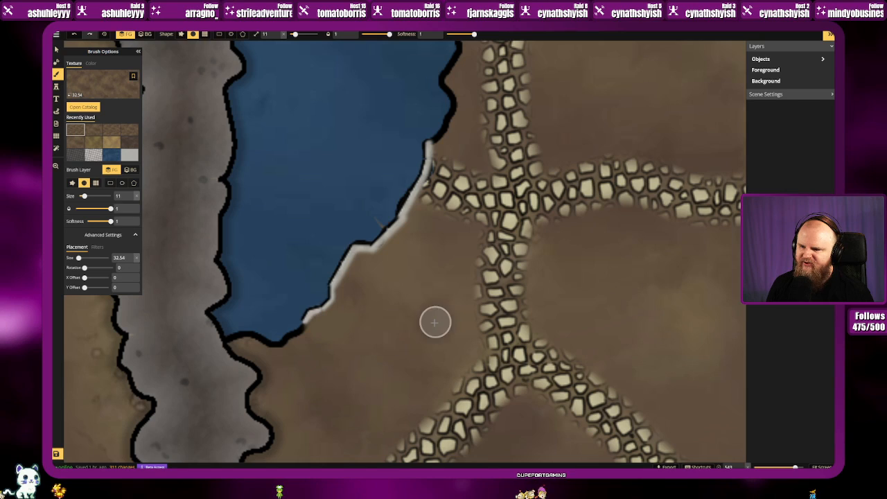
left_click_drag(388, 255, 399, 250)
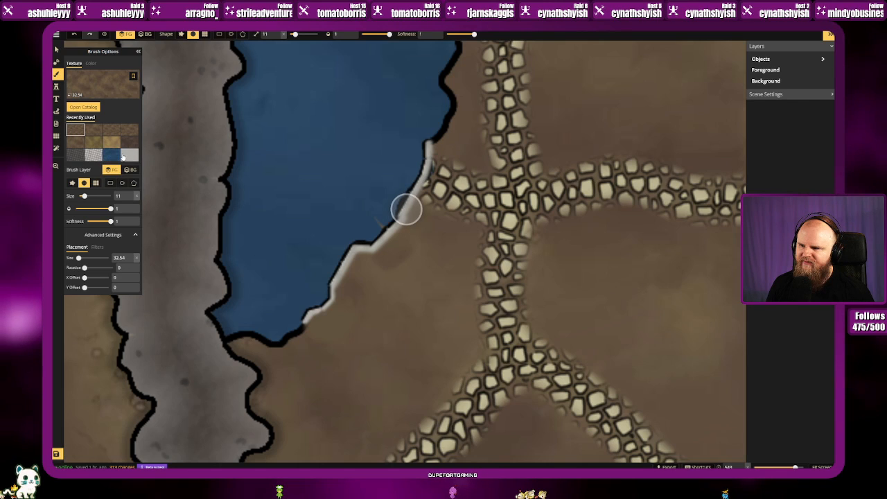
Step: Paint dark cobblestone texture at scale 100 over the road end beside the dock, and blue water texture along the dock's lake side
left_click(98, 90)
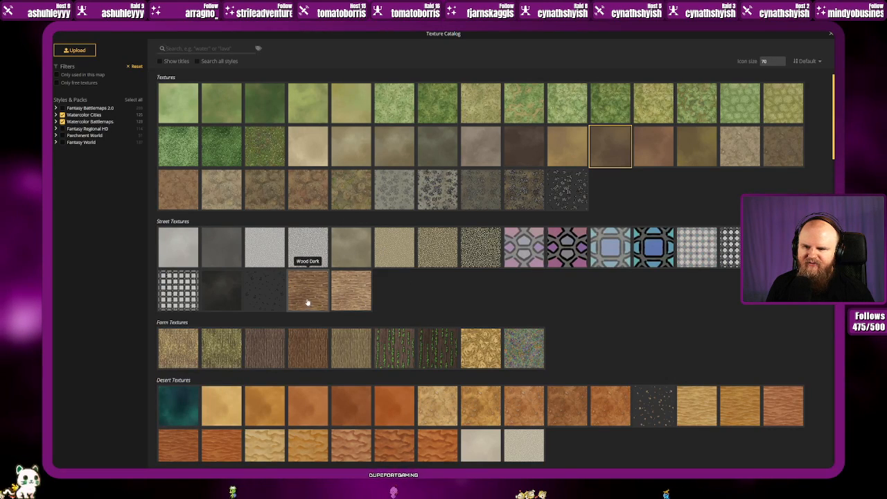
left_click(475, 260)
left_click_drag(438, 185, 444, 179)
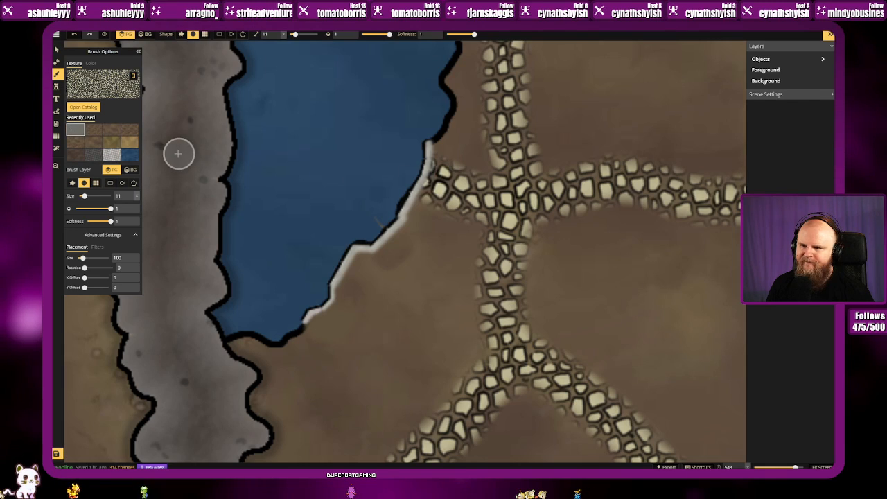
left_click(126, 158)
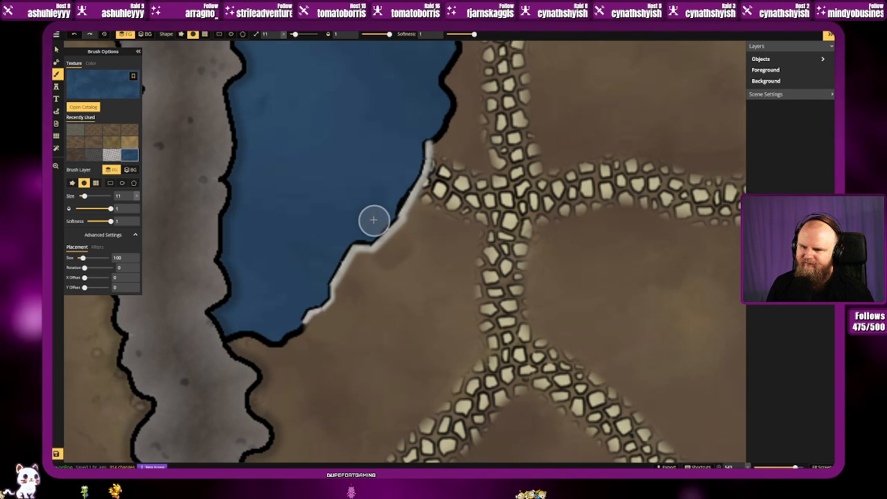
left_click_drag(383, 212, 411, 158)
scroll(416, 249, "down", 3)
left_click(56, 87)
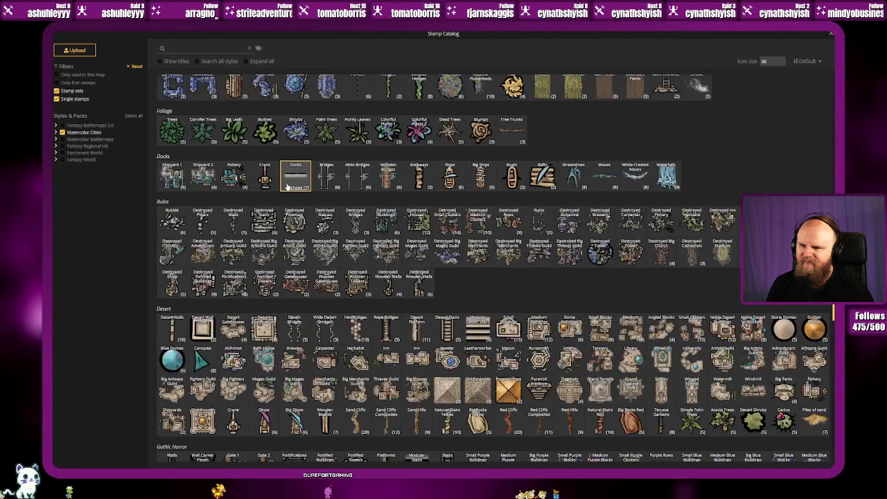
left_click(202, 177)
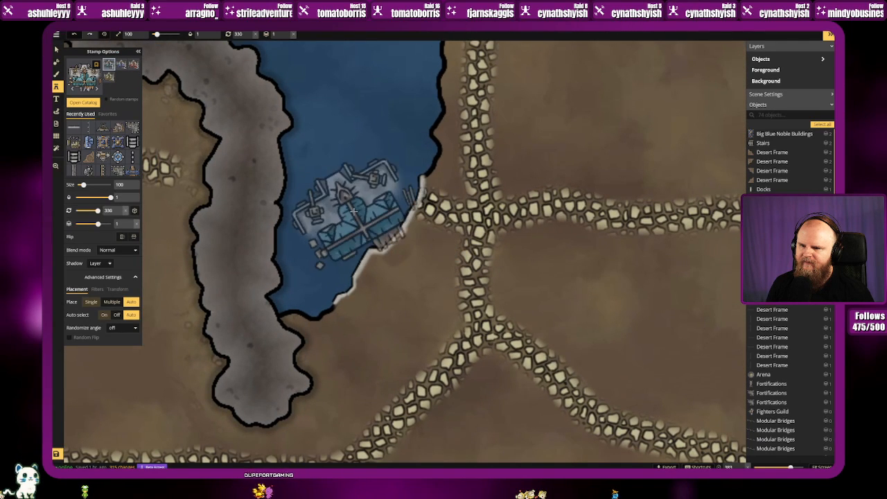
left_click(406, 208)
left_click(109, 75)
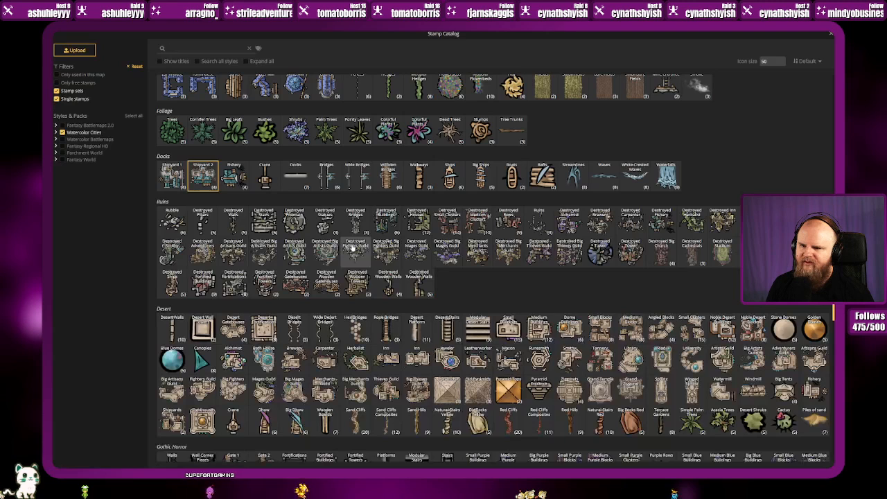
Step: Place the Shipyard 1 stamp, rotated to 285, over the lake's southeastern dock beside the road end, and deselect it
left_click(172, 178)
scroll(356, 194, "down", 4)
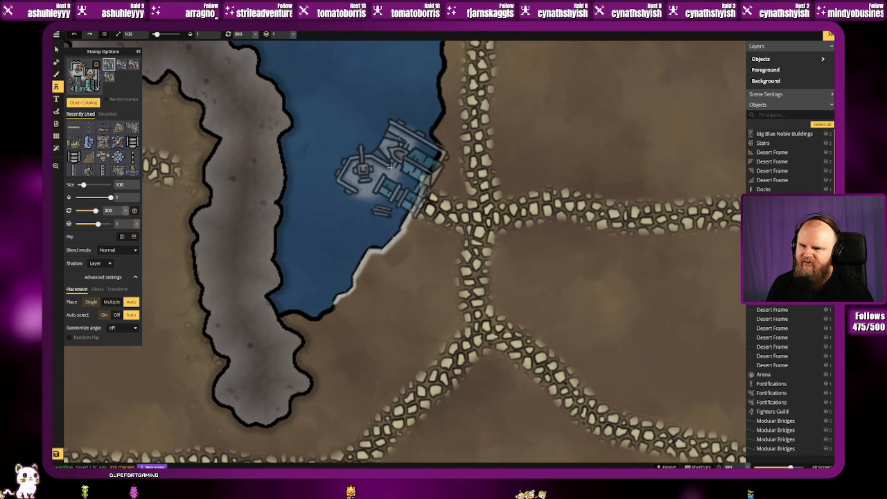
scroll(391, 166, "down", 3)
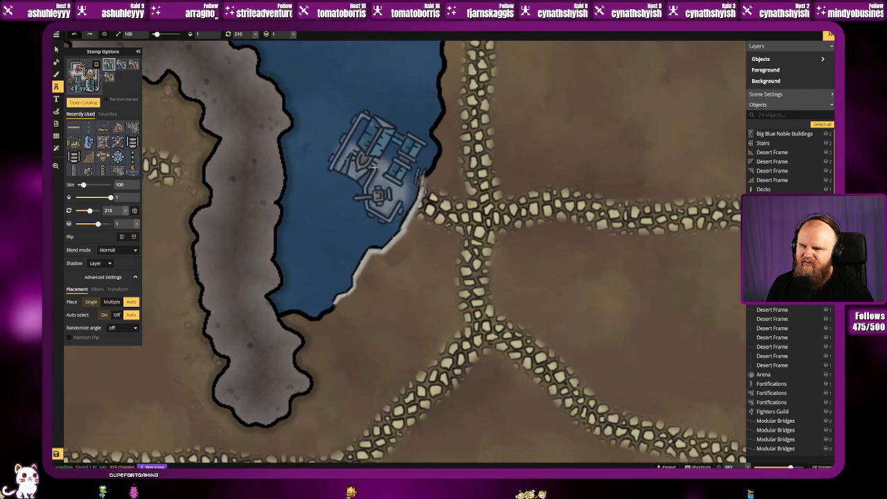
scroll(351, 125, "down", 3)
scroll(352, 126, "up", 4)
scroll(351, 126, "up", 3)
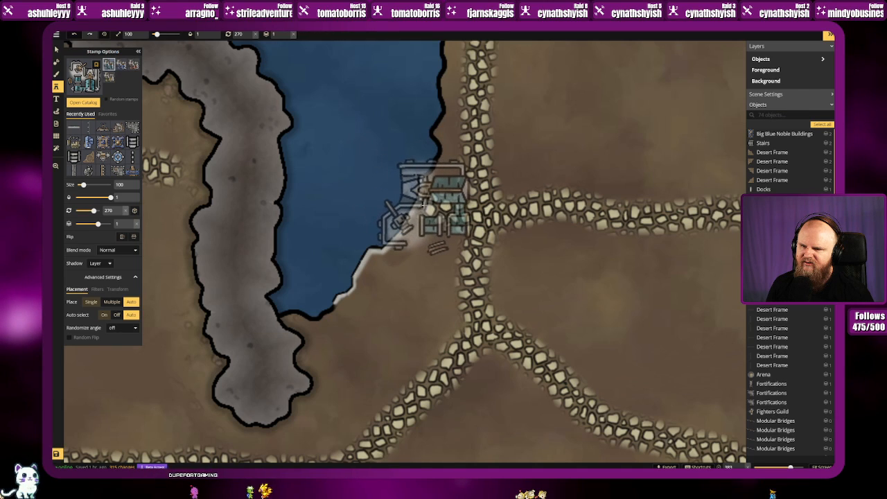
scroll(423, 202, "up", 2)
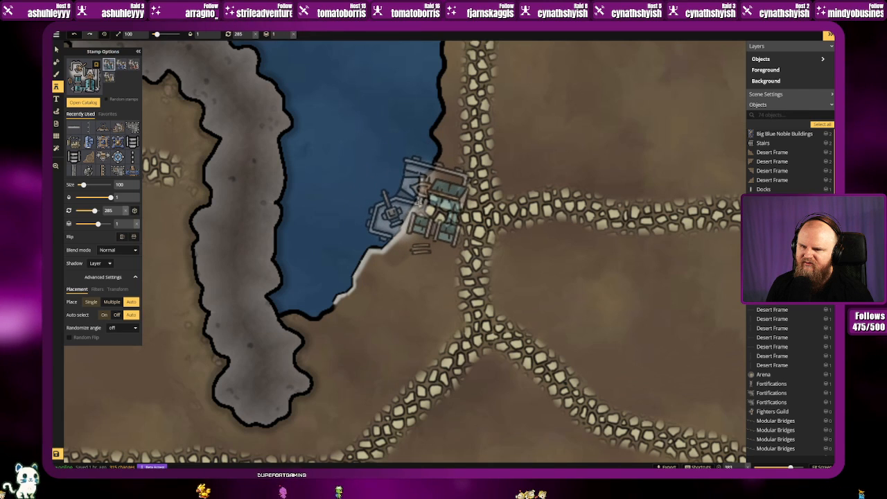
left_click(419, 202)
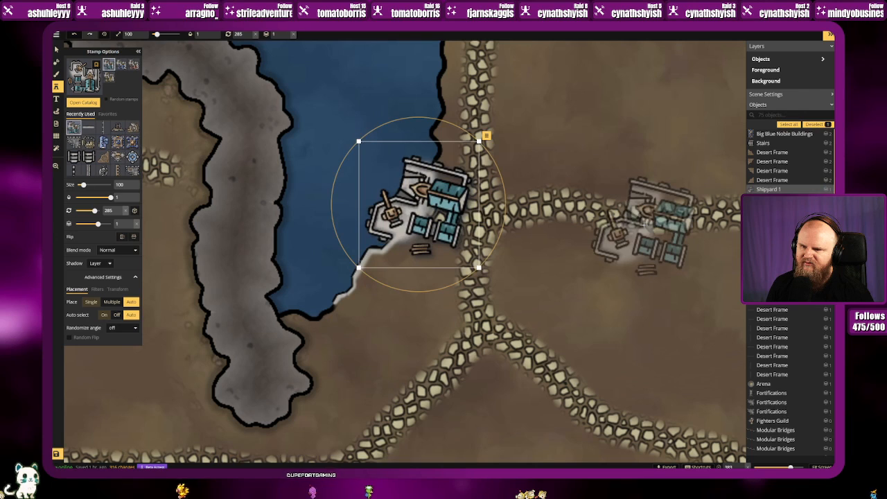
key("Escape")
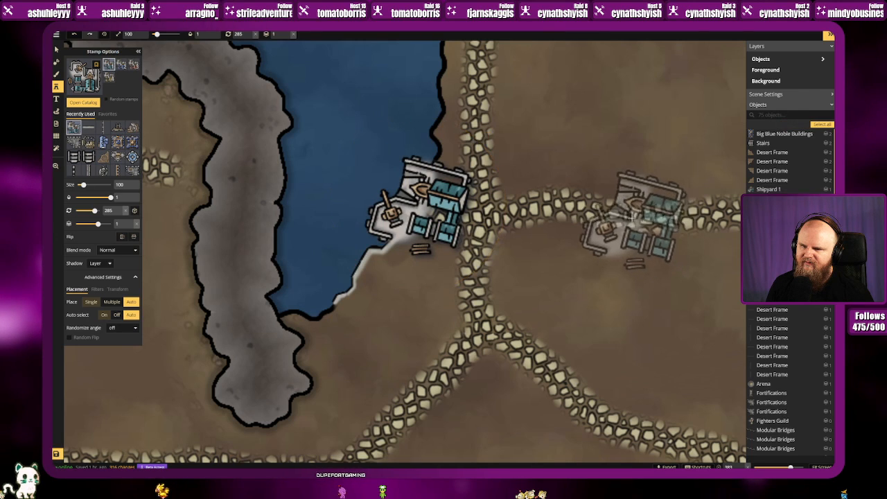
scroll(645, 223, "down", 4)
left_click(57, 49)
left_click(517, 211)
left_click(621, 282)
left_click_drag(621, 281, 508, 284)
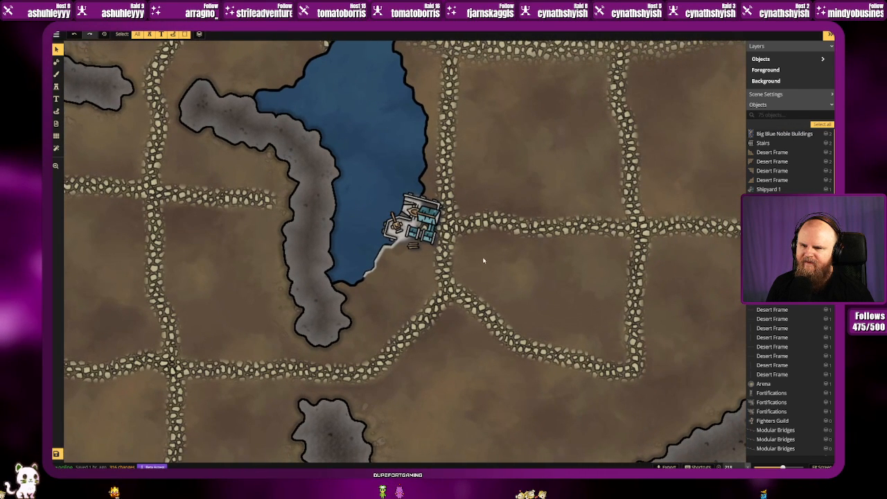
scroll(478, 255, "down", 3)
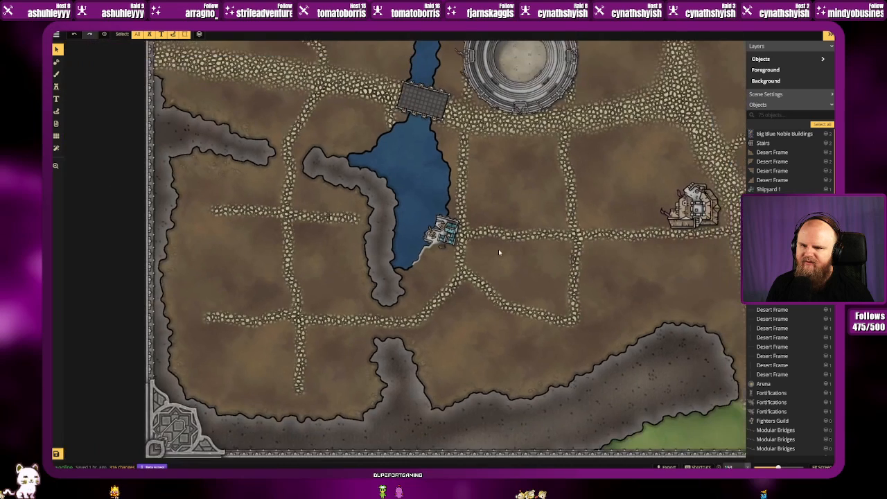
scroll(509, 257, "up", 4)
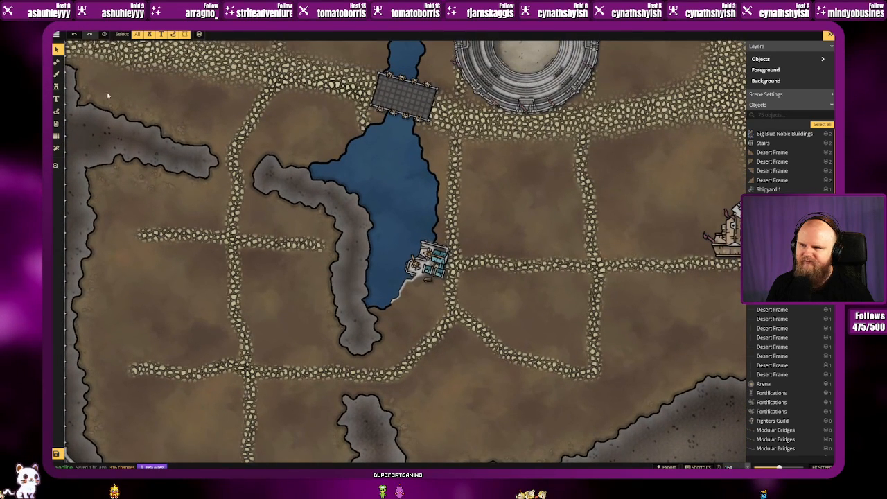
left_click(56, 85)
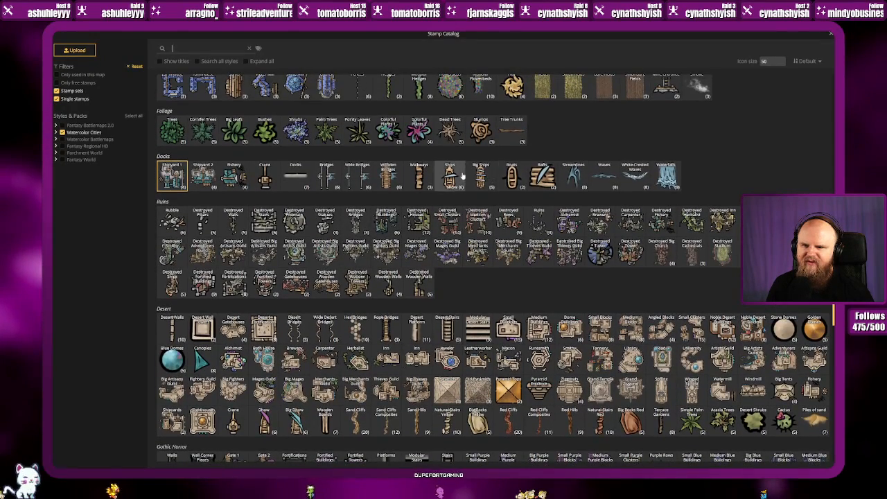
left_click(451, 178)
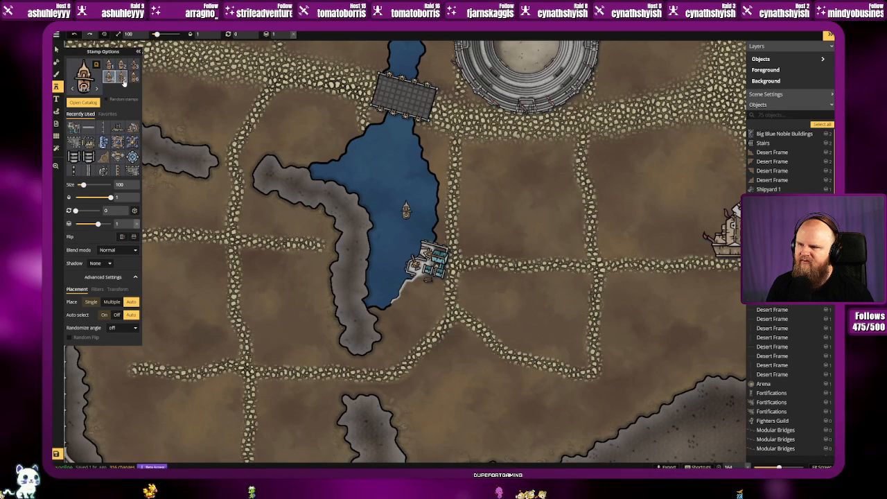
left_click(84, 76)
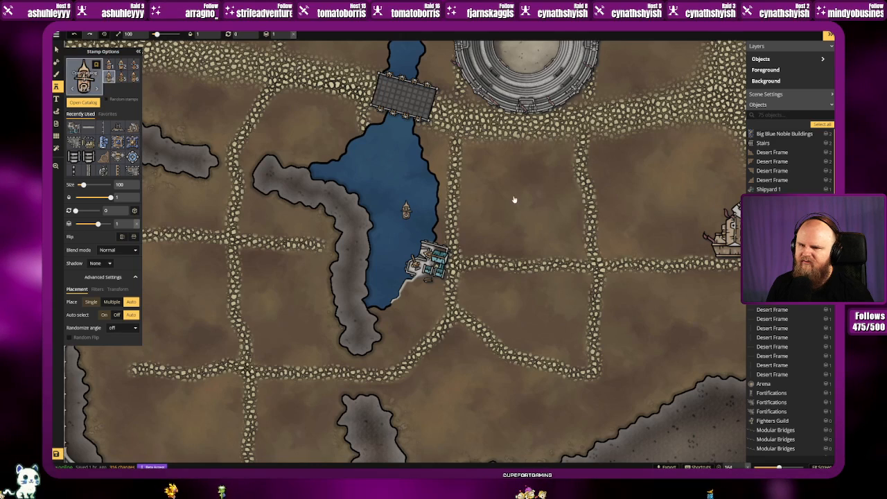
left_click(511, 177)
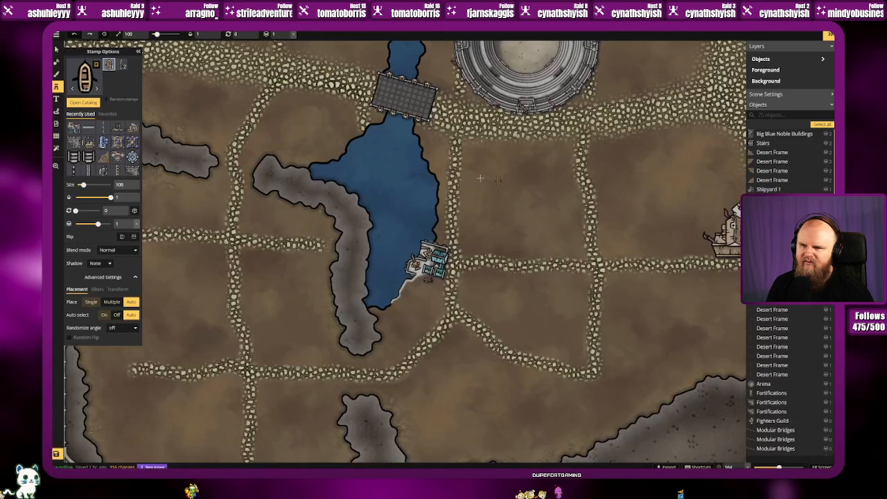
scroll(413, 231, "up", 4)
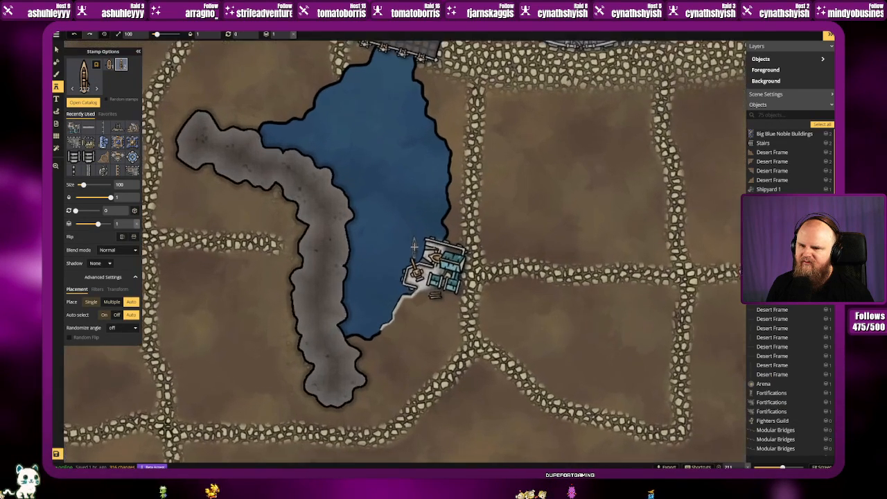
left_click(405, 210)
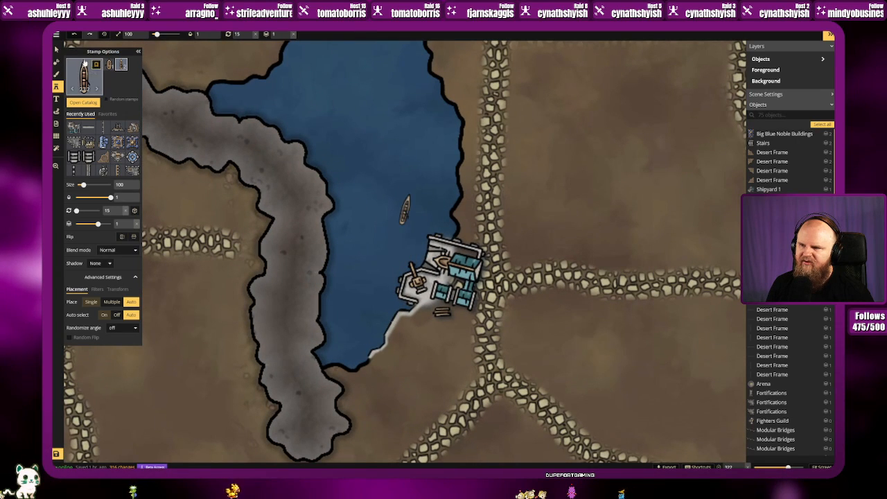
Step: Place the second Streamlines stamp variant, rotated to 180, on the water along the bridge's southern edge
left_click(83, 102)
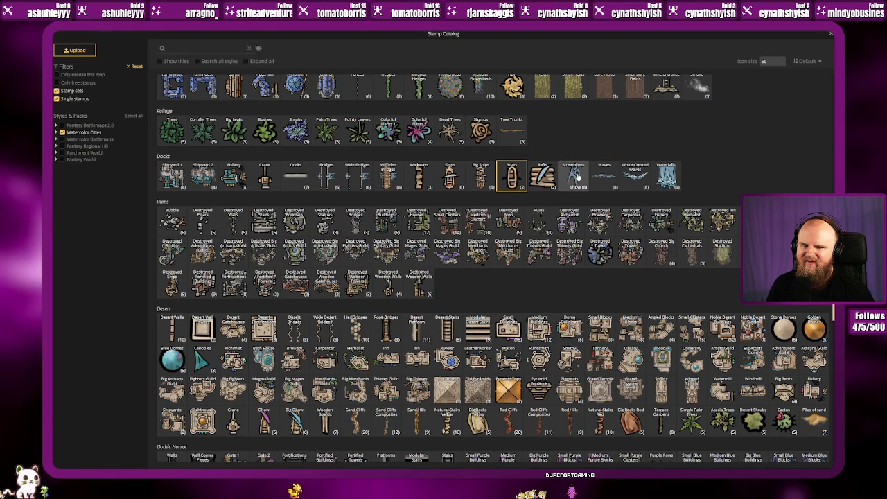
left_click(573, 179)
scroll(365, 176, "down", 4)
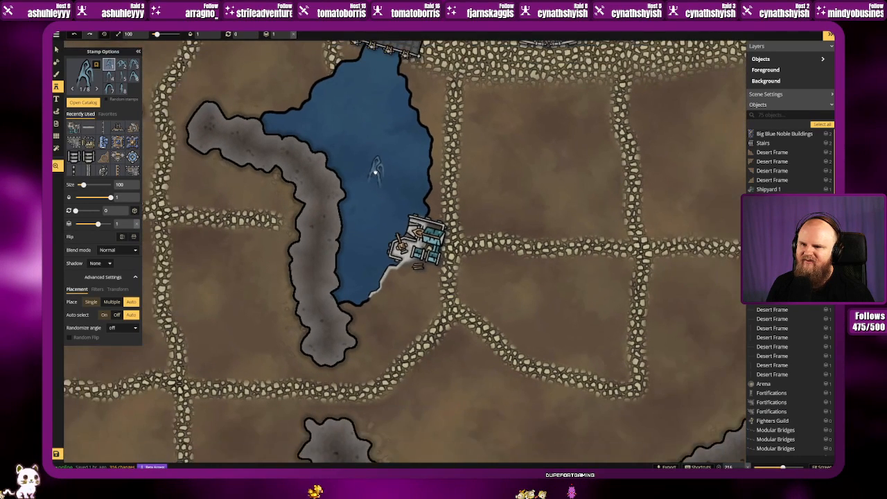
left_click_drag(377, 171, 378, 252)
left_click_drag(376, 152, 371, 205)
scroll(371, 204, "up", 1)
scroll(371, 204, "up", 12)
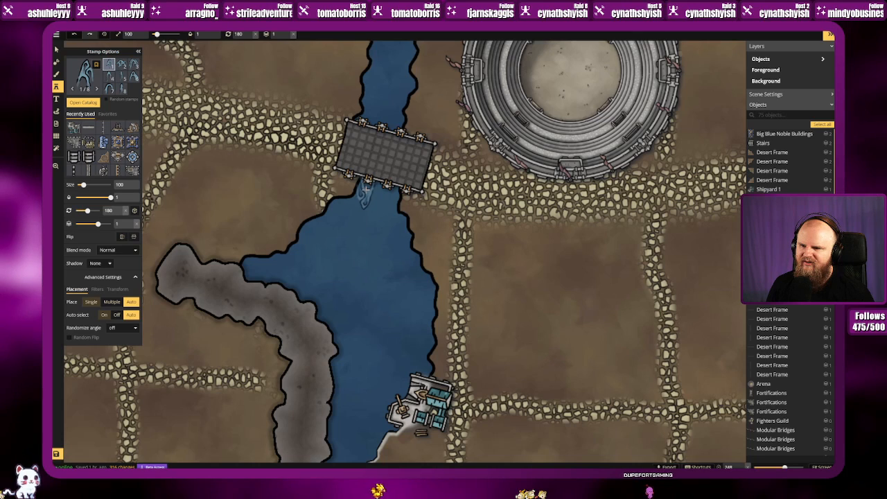
left_click(134, 64)
key("Left")
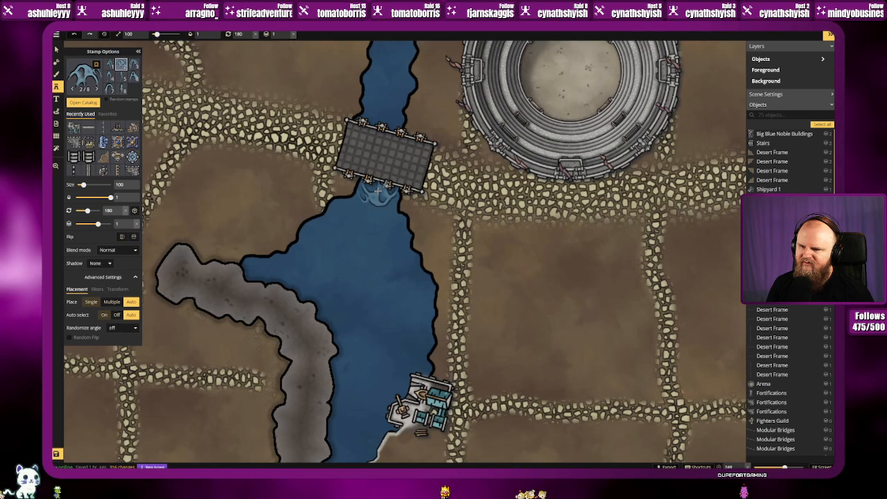
left_click(378, 191)
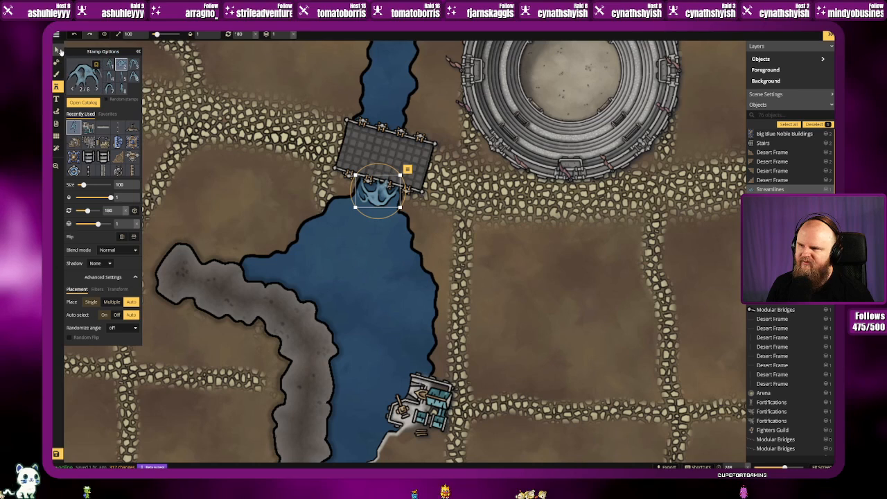
Step: Lower the Streamlines stamp south of the bridge to layer -2, and deselect it
right_click(405, 175)
left_click(431, 219)
left_click(431, 219)
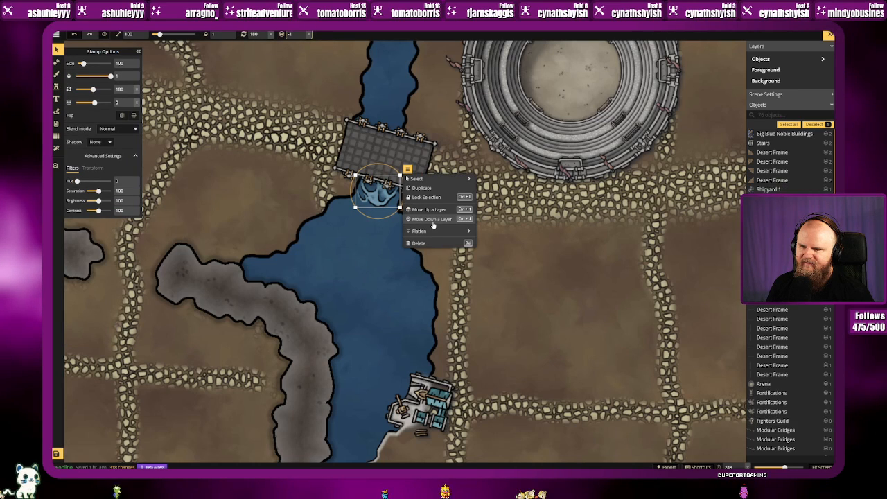
left_click(432, 219)
left_click(431, 282)
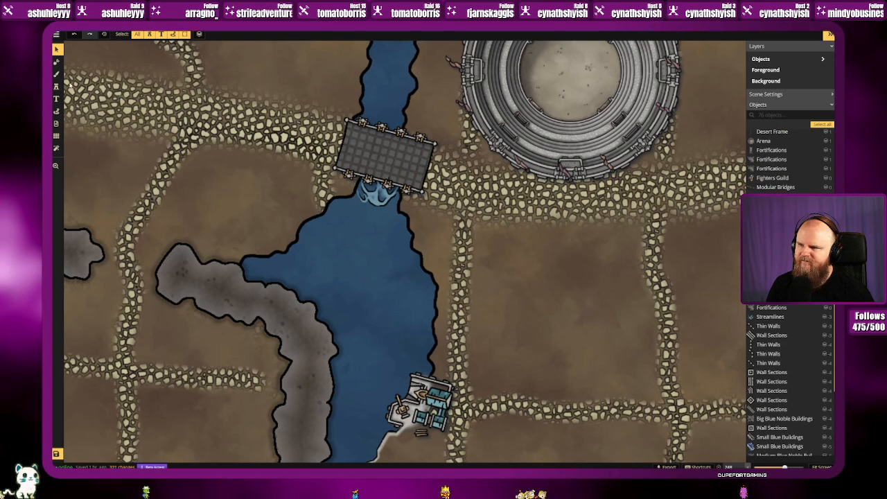
Step: Place the third Streamlines stamp variant, with rotation 0 on layer -2, on the river at the bridge's northern edge
left_click(57, 87)
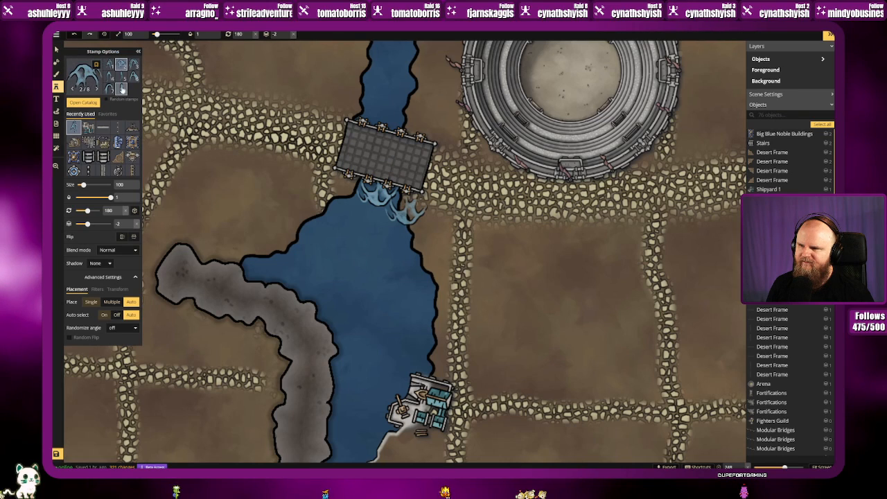
left_click(123, 80)
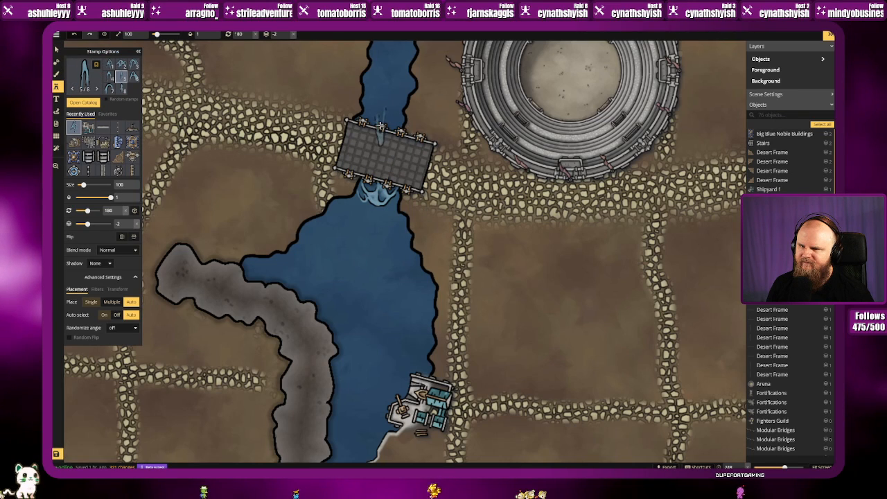
left_click(133, 80)
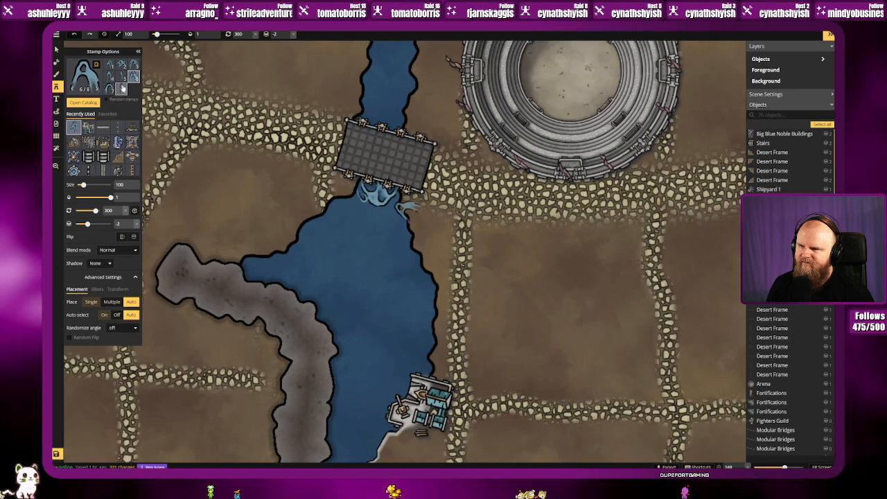
left_click(133, 65)
scroll(385, 129, "up", 3)
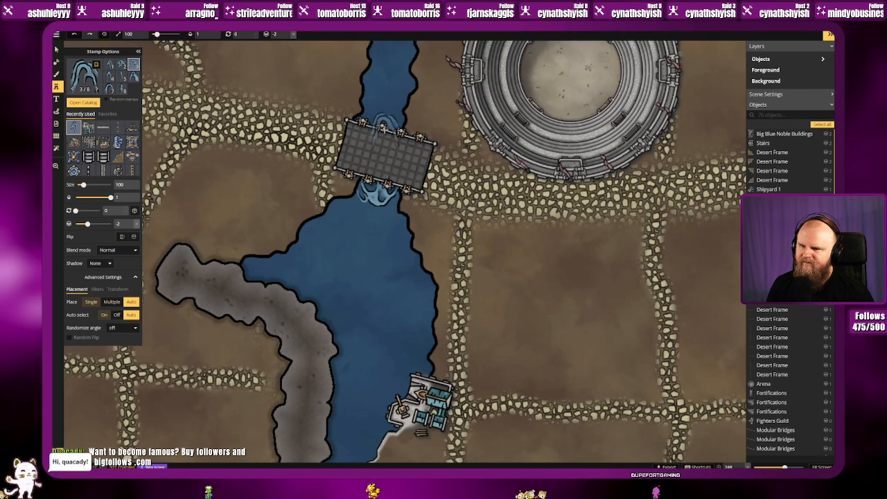
scroll(380, 127, "up", 1)
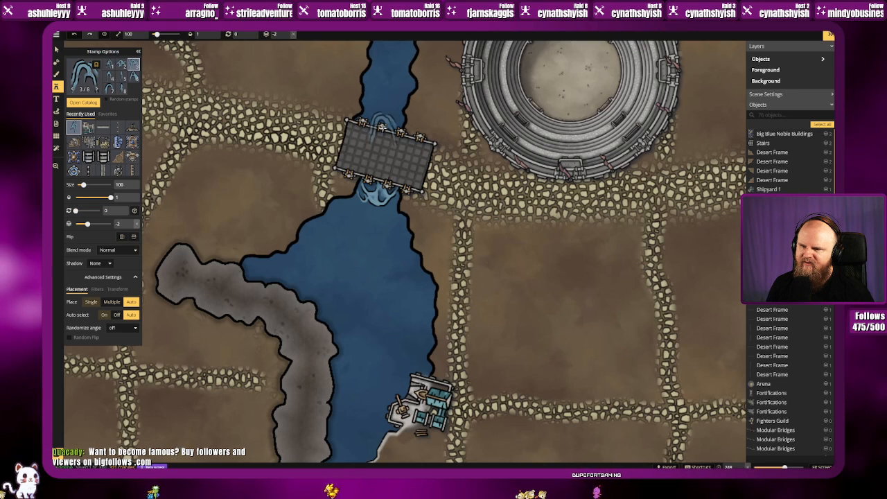
left_click(381, 127)
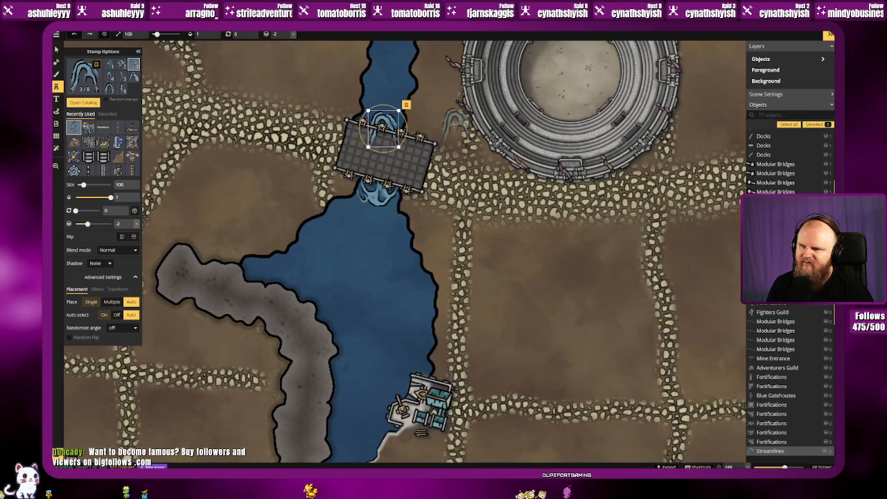
Step: Select the Modular Bridges piece along the bridge's northern edge and lower it to layer -5
left_click(56, 49)
left_click(385, 125)
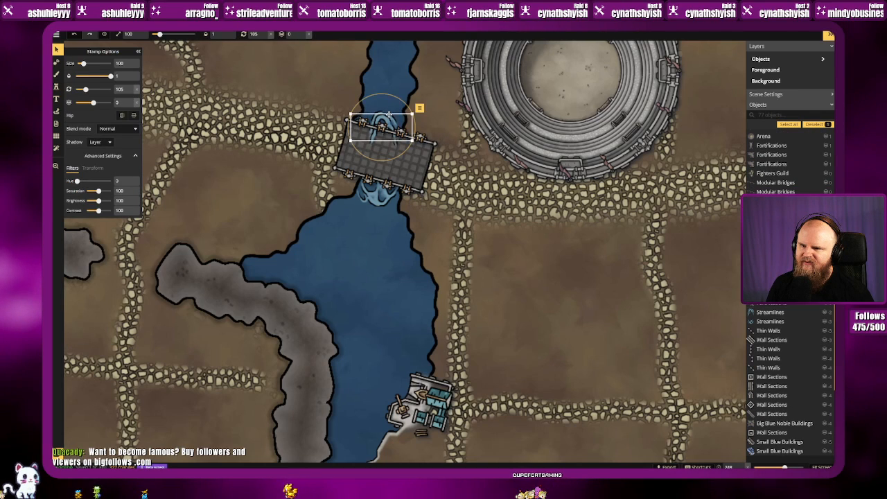
right_click(390, 115)
left_click(452, 158)
left_click(452, 158)
left_click(452, 158)
left_click(452, 158)
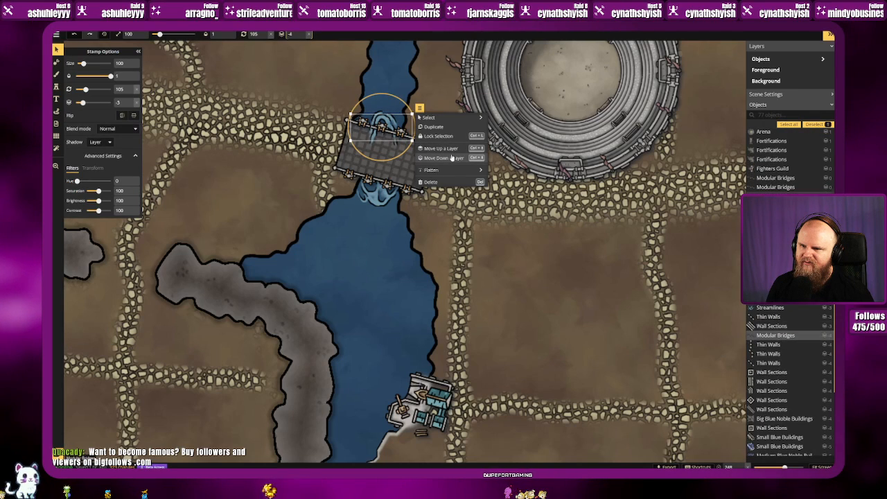
left_click(452, 158)
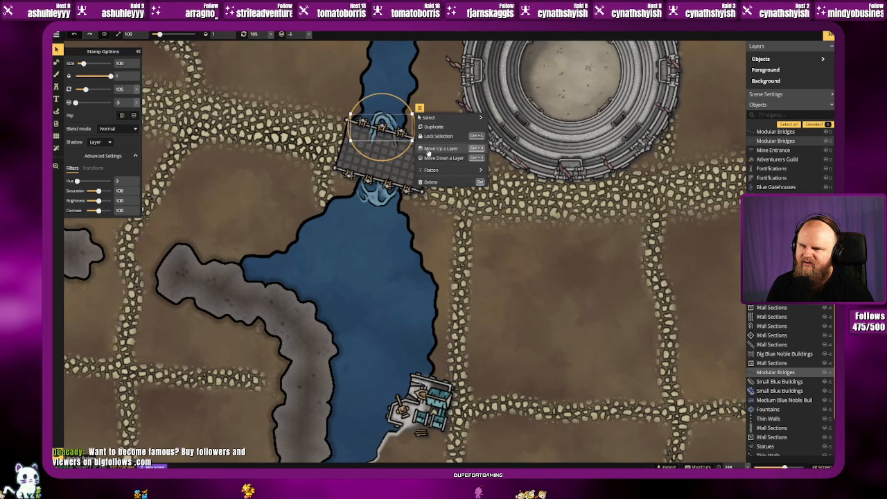
mouse_move(452, 170)
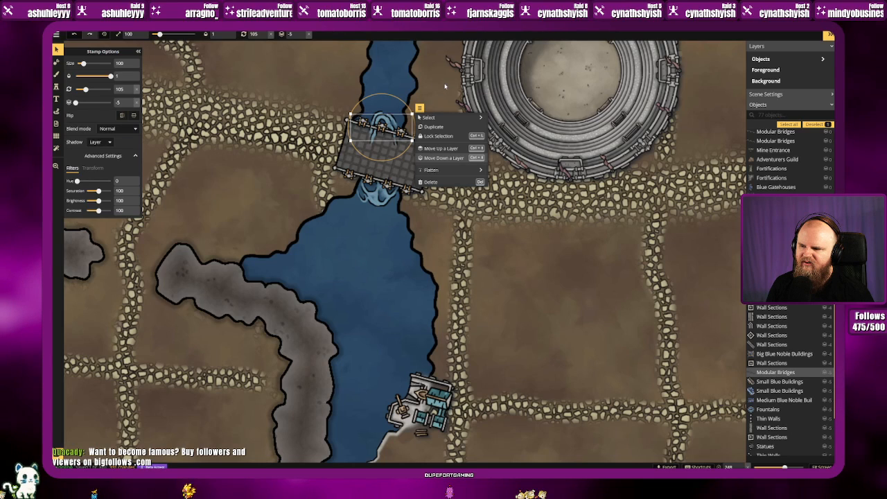
Step: Try to scale down the Modular Bridges piece along the bridge's northern edge to size 96, and deselect it
left_click(378, 143)
left_click(385, 122)
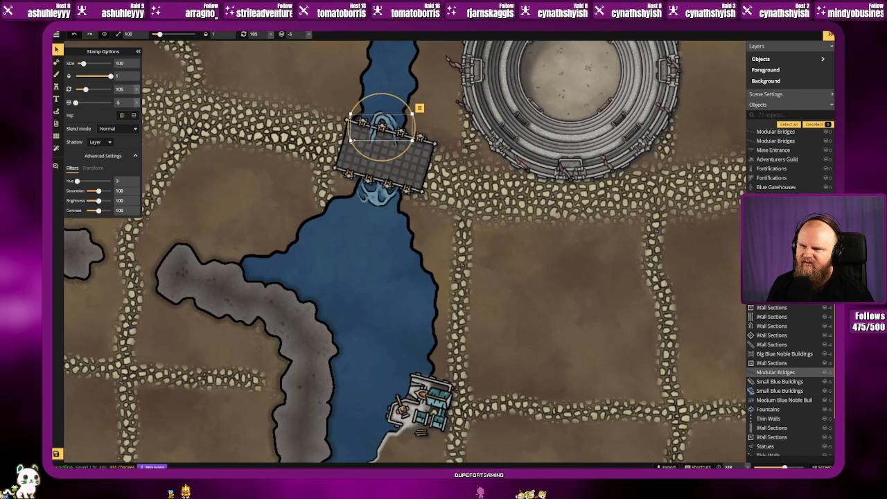
left_click_drag(350, 141, 349, 137)
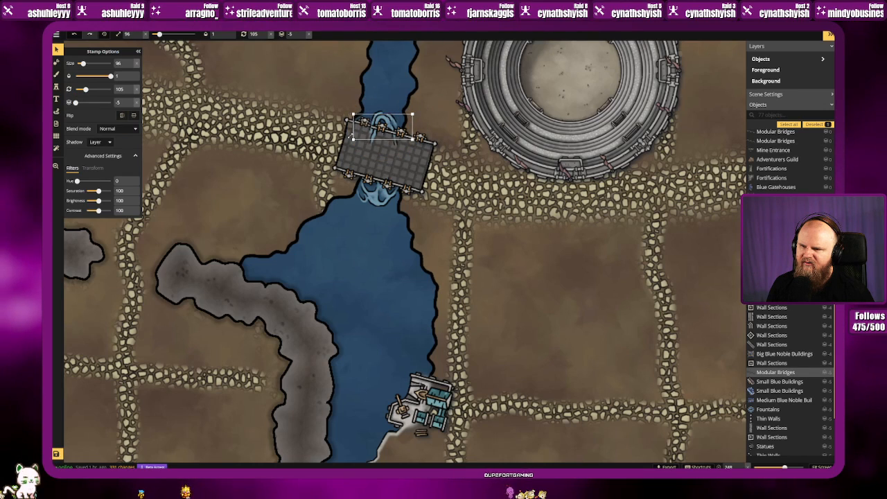
key("Escape")
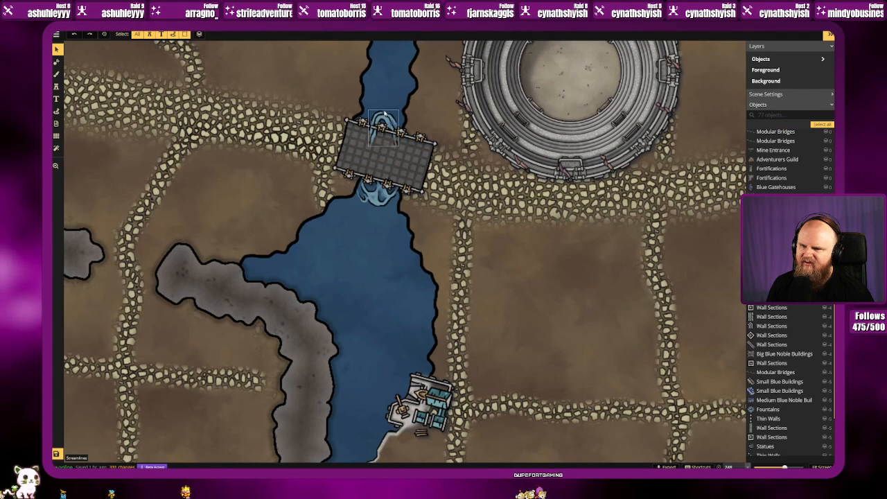
Step: Select the Streamlines stamp at the bridge's northern edge and delete it
left_click(386, 106)
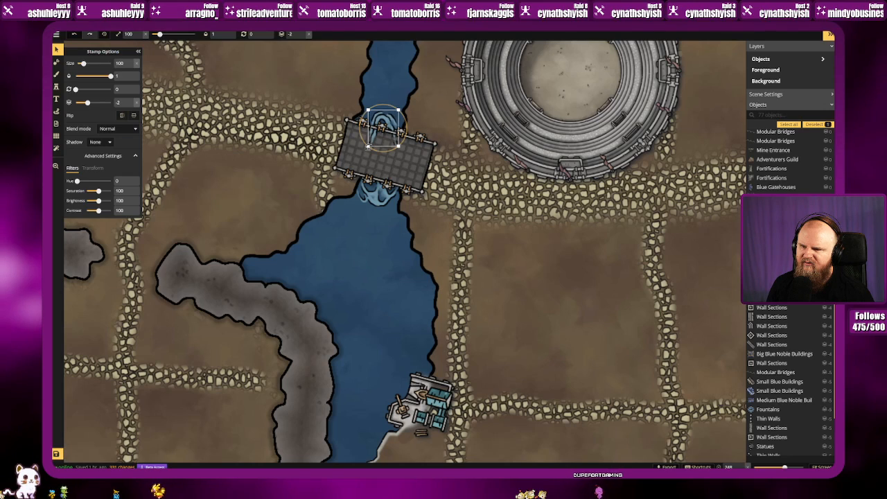
left_click_drag(369, 145, 370, 145)
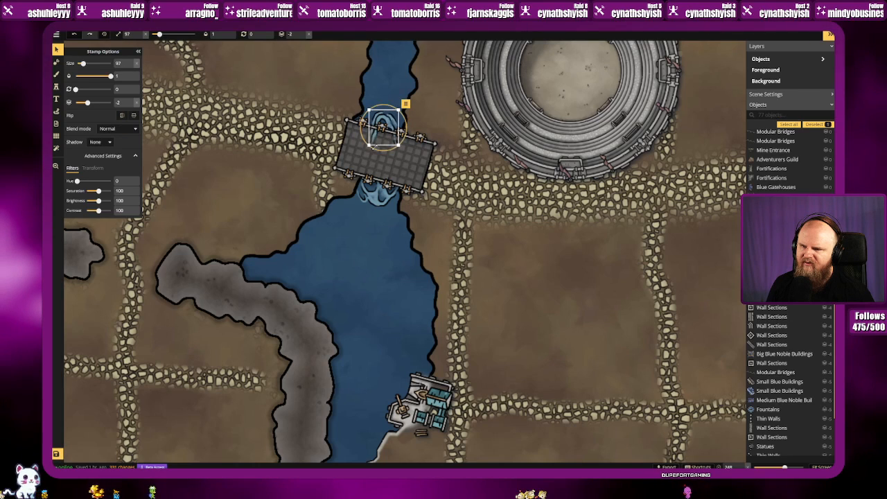
key("Delete")
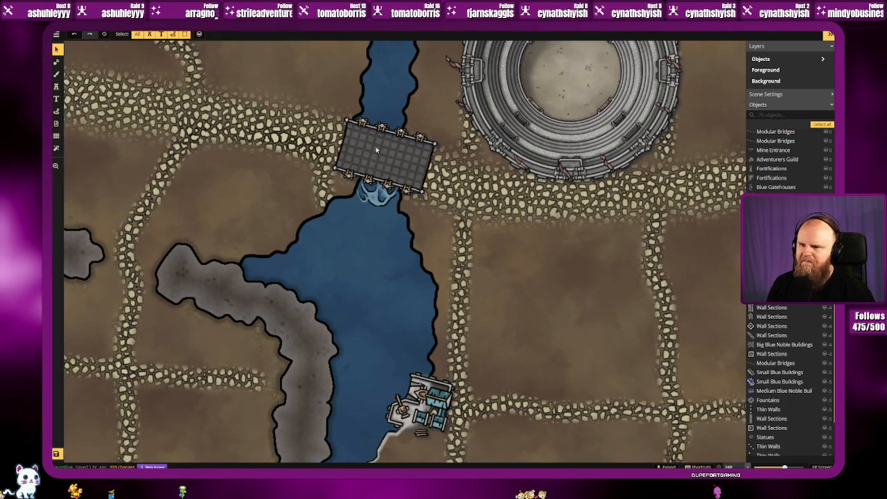
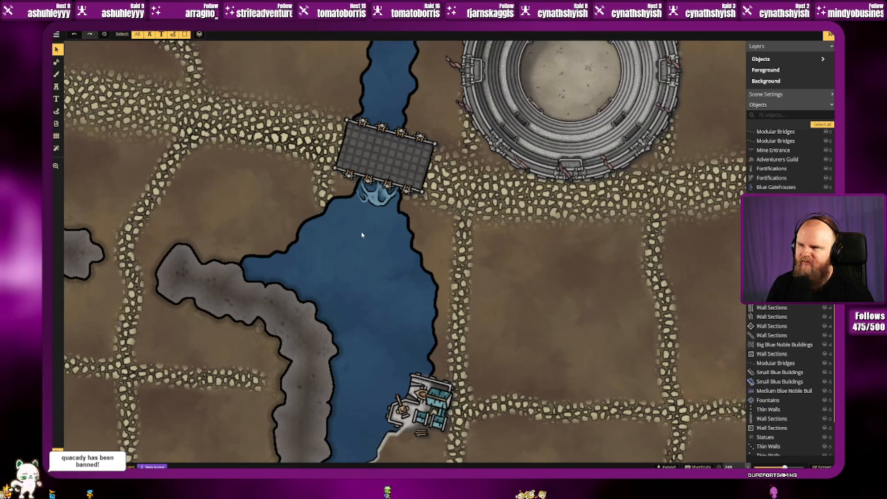
Step: Switch to stamping and choose the Waves stamp set from the catalog
left_click_drag(336, 245, 321, 286)
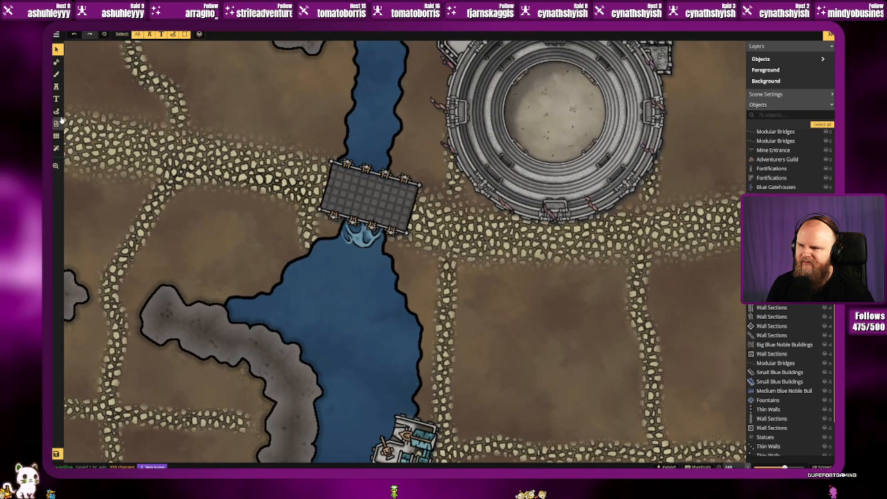
left_click(57, 89)
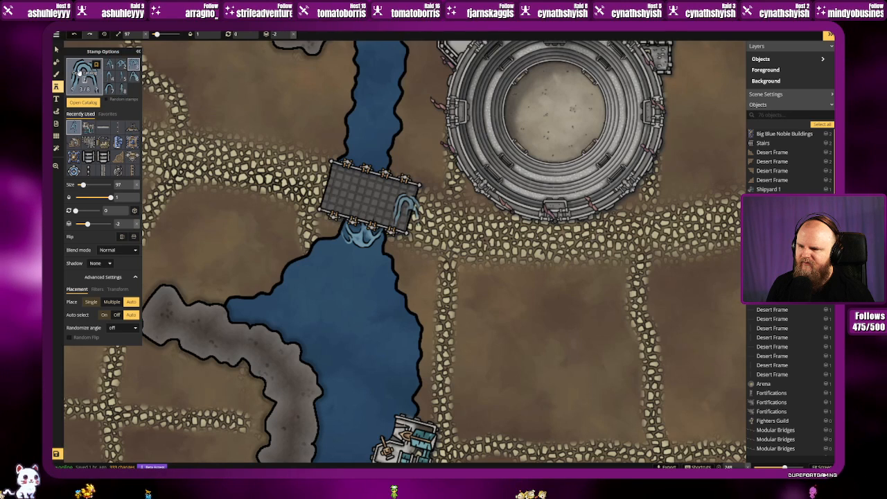
left_click(118, 291)
left_click(97, 290)
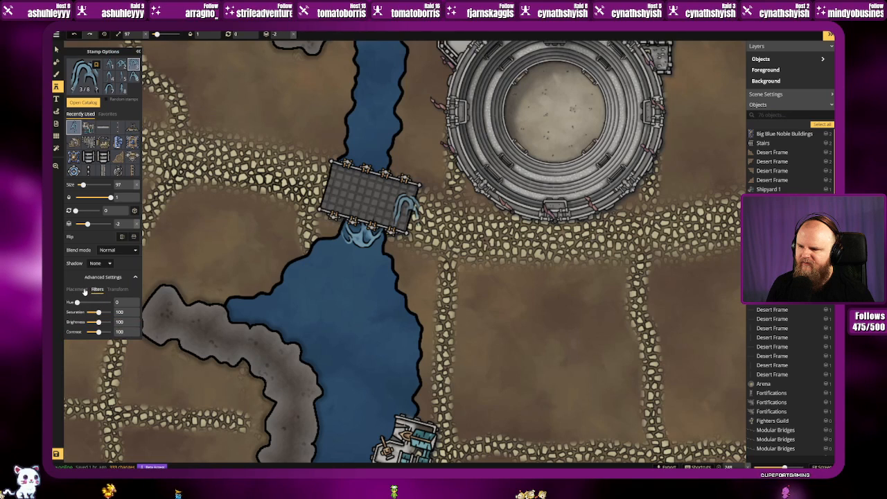
left_click(84, 291)
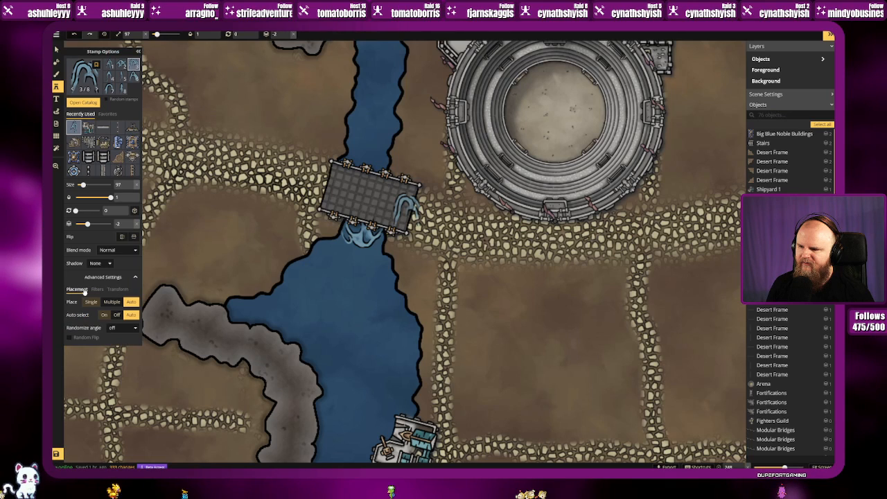
left_click(84, 77)
left_click(604, 176)
scroll(367, 163, "up", 3)
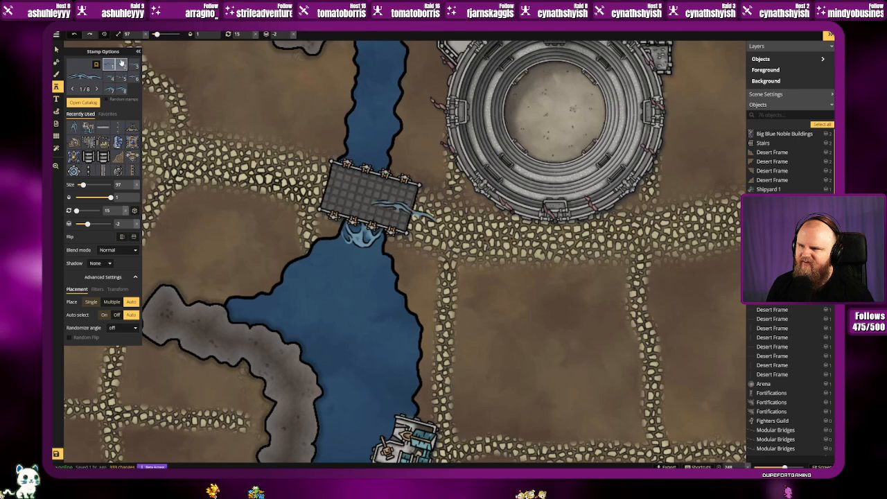
Step: Place the eighth Waves stamp variant, rotated to 15 at size 97 on layer -2, on the river at the bridge's northern edge
left_click(133, 76)
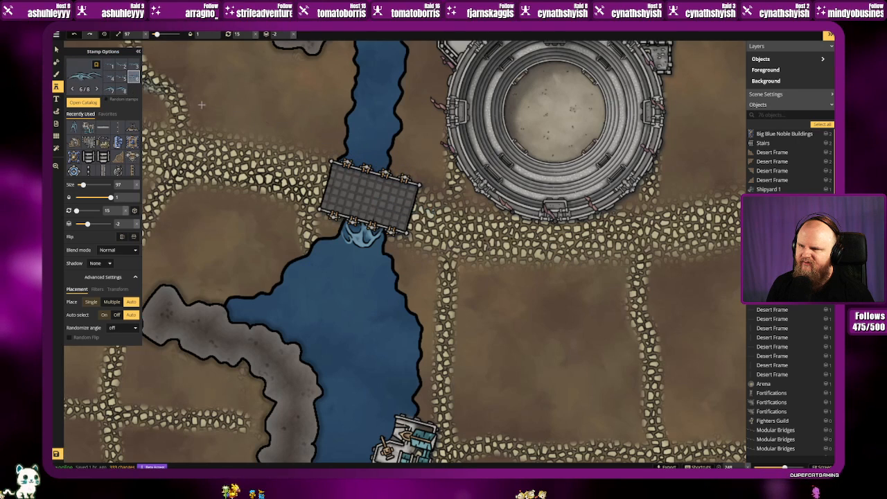
left_click(121, 89)
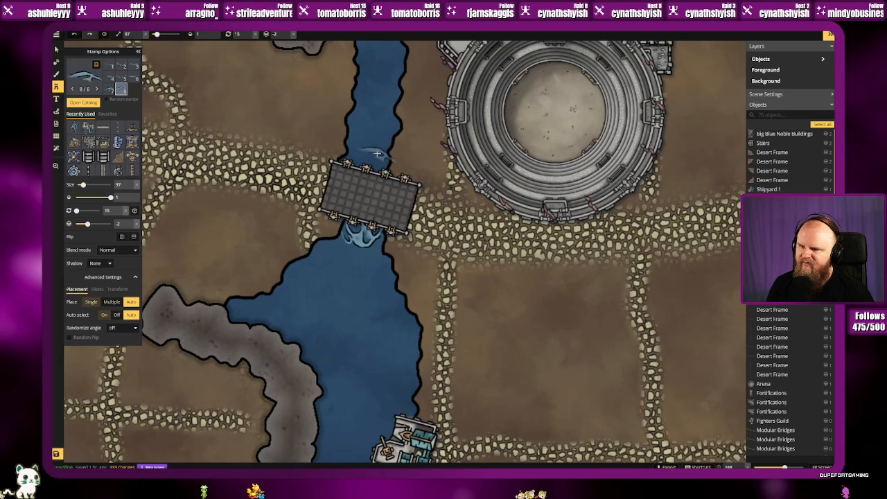
scroll(367, 166, "down", 1)
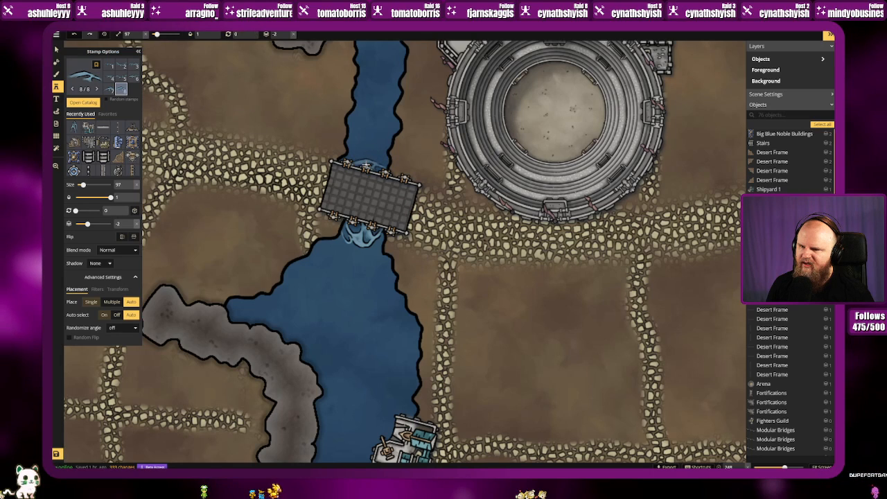
scroll(365, 165, "up", 1)
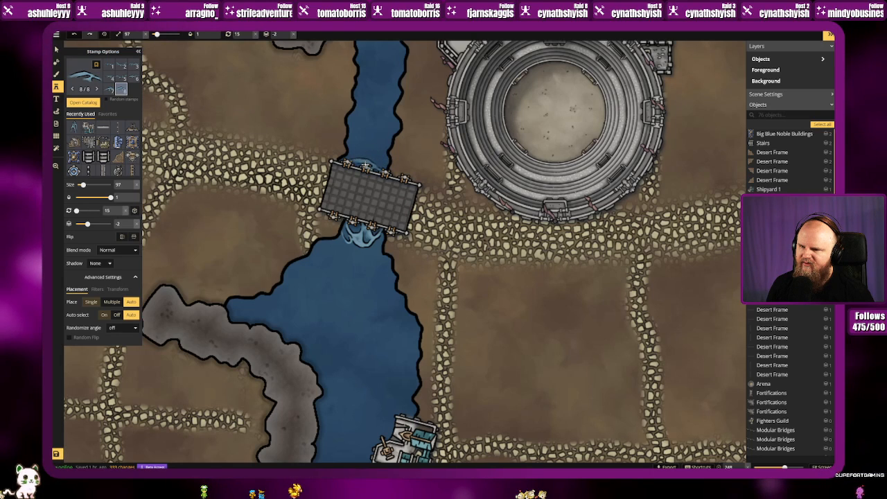
left_click(365, 165)
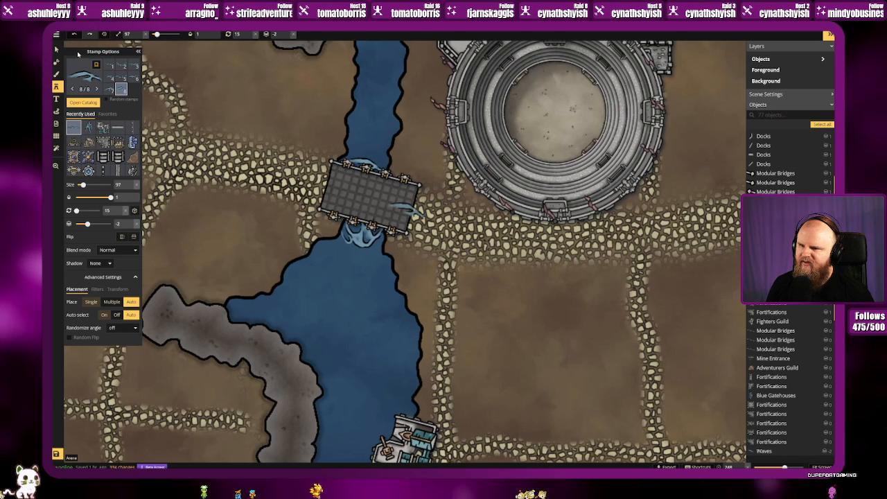
Step: Set the opacity of the Waves stamp at the bridge's northern edge to 0.82, and deselect it
left_click(397, 147)
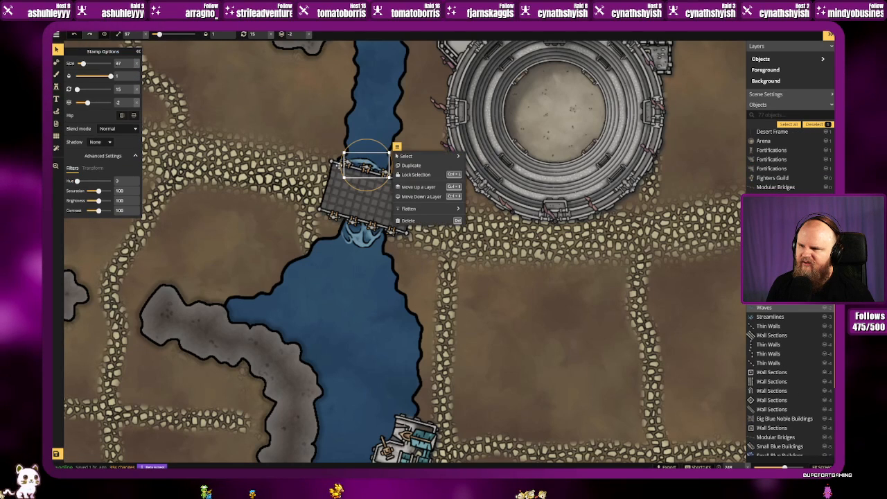
left_click(116, 170)
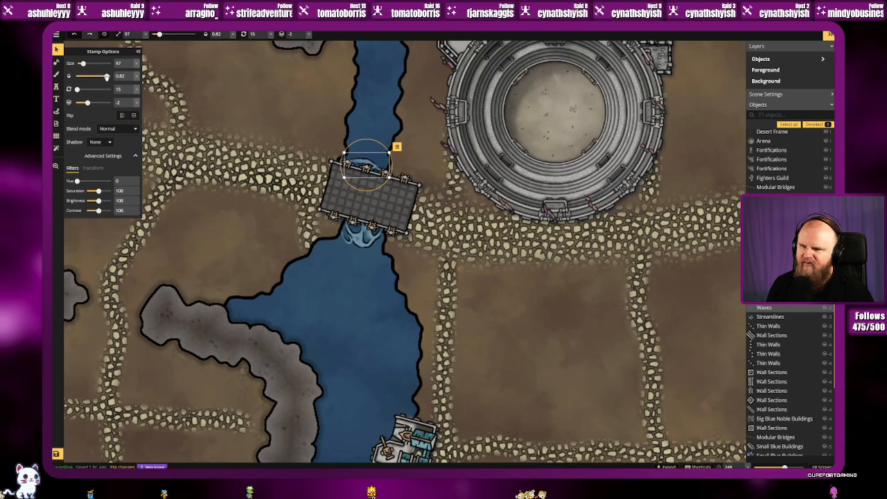
left_click(429, 133)
Step: Place the first Waves stamp variant, rotated to 90 with opacity 0.82, along the river's western bank north of the bridge
key("space")
left_click_drag(423, 137, 409, 165)
scroll(335, 193, "down", 2)
key("space")
left_click_drag(244, 185, 226, 231)
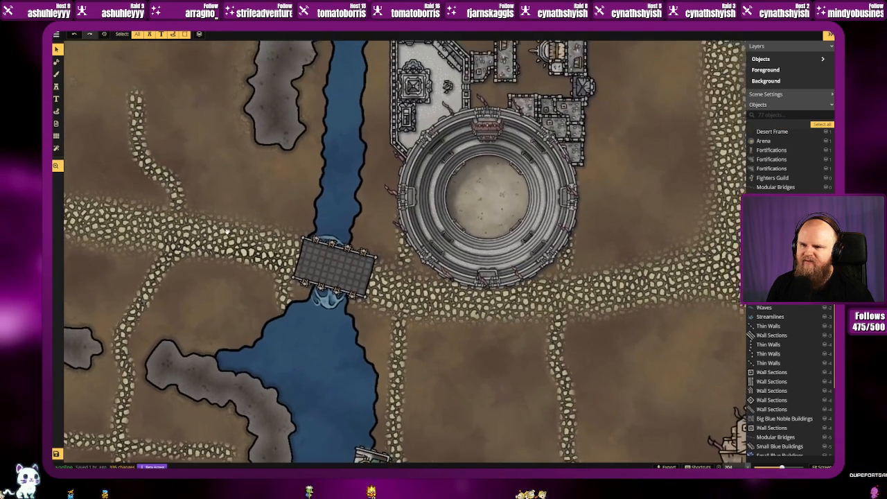
key("space")
left_click_drag(246, 164, 242, 196)
scroll(241, 196, "down", 2)
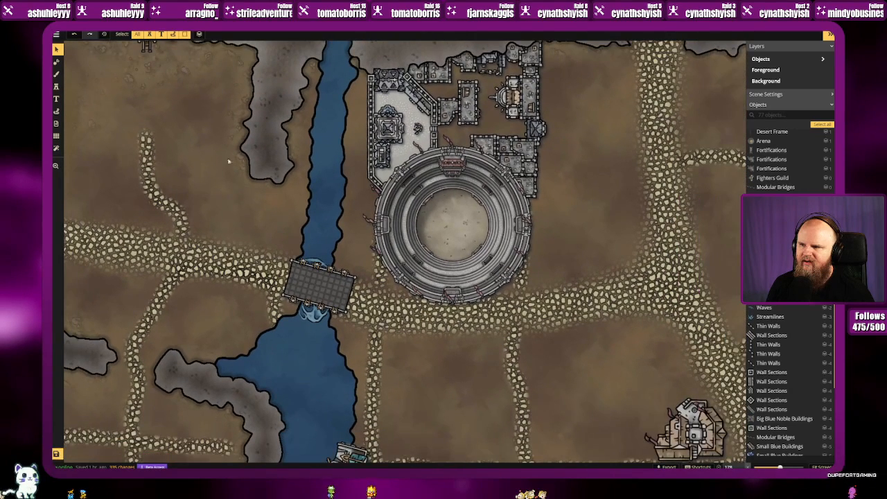
left_click(56, 86)
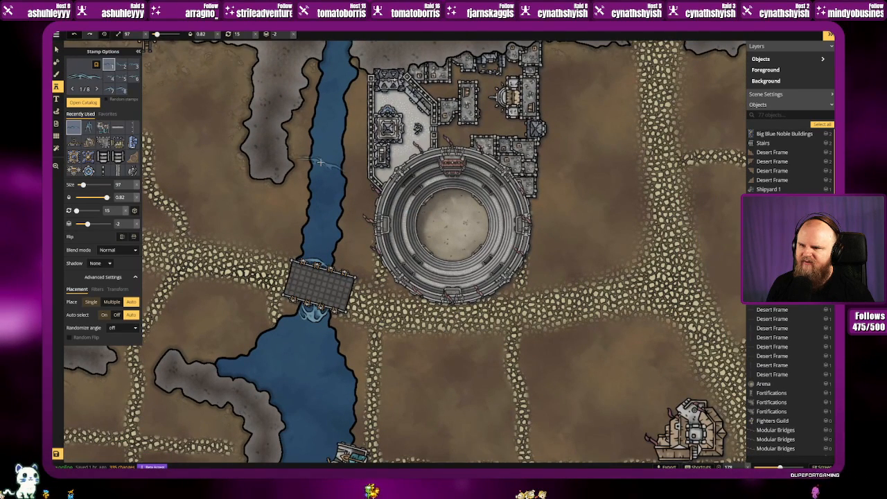
scroll(321, 162, "up", 2)
scroll(321, 167, "up", 6)
scroll(315, 160, "down", 1)
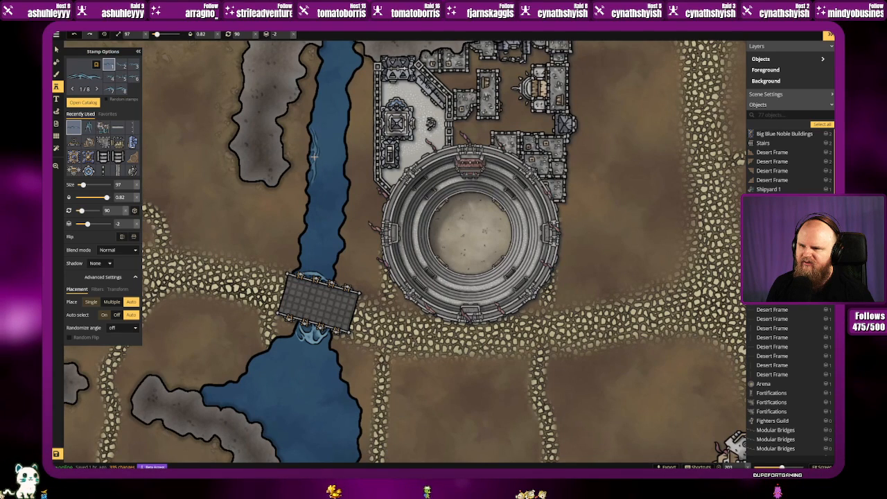
left_click(314, 158)
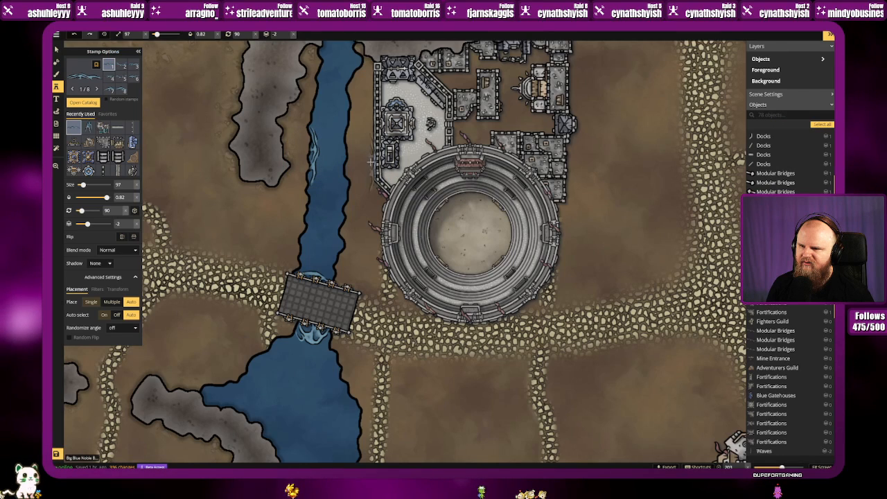
Step: Scale the Waves stamp on the river's western bank to size 87 and move it slightly south along the bank
key("v")
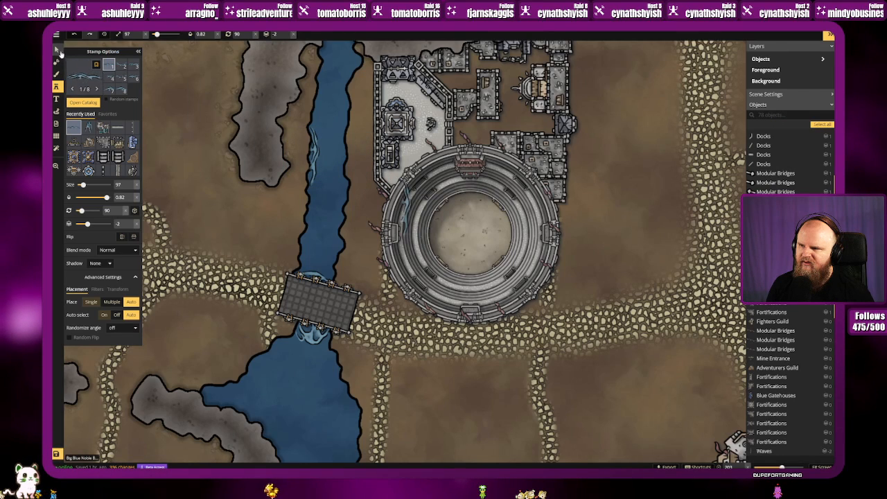
left_click(315, 156)
scroll(316, 157, "down", 1)
scroll(317, 157, "up", 1)
scroll(314, 156, "down", 1)
scroll(314, 157, "down", 1)
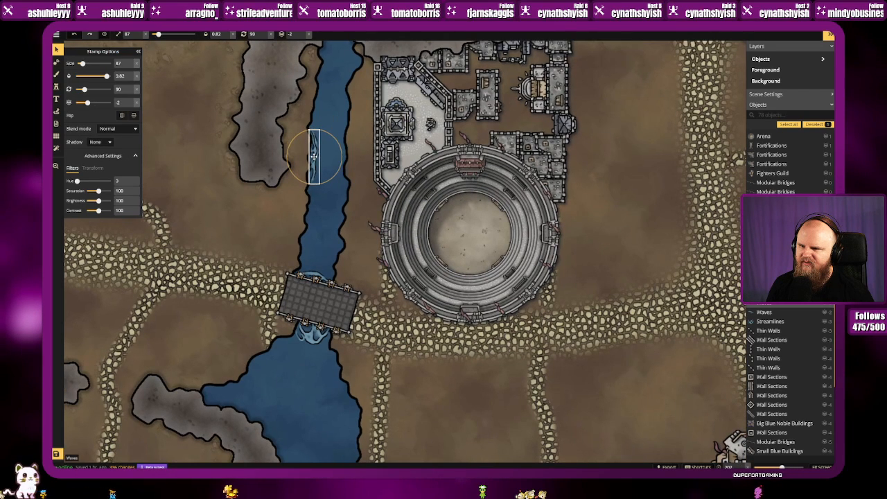
left_click(337, 153)
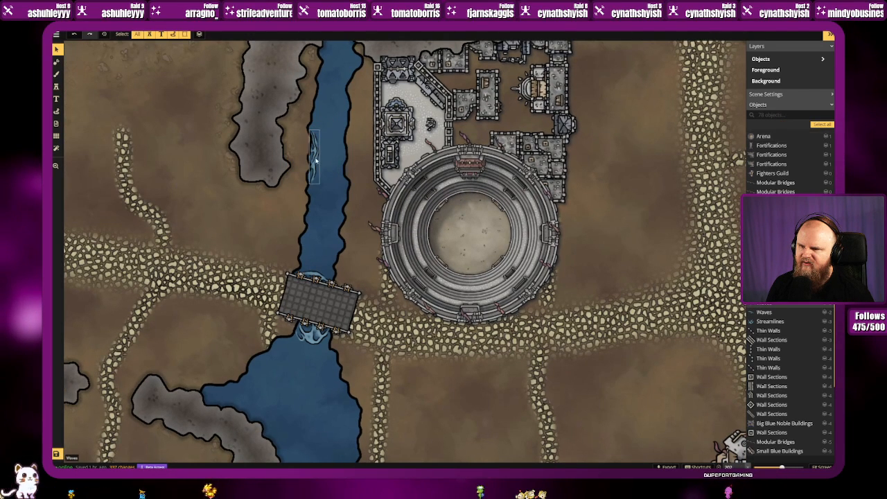
left_click(315, 158)
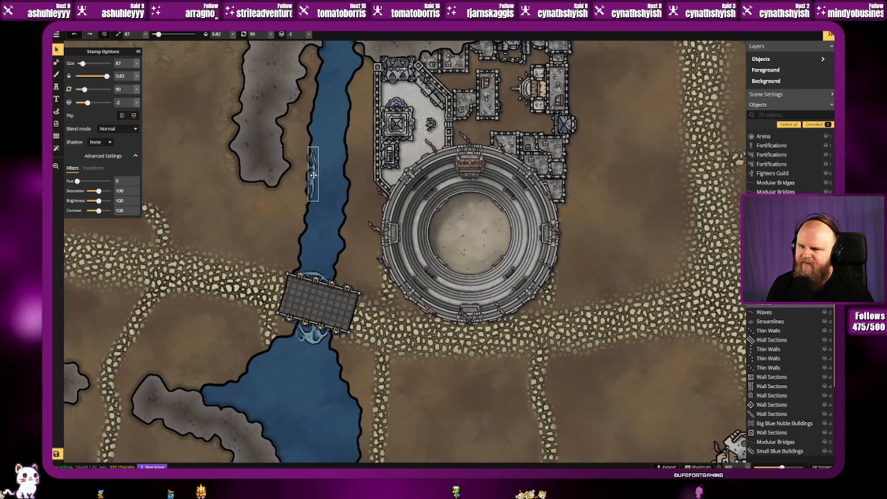
left_click(363, 162)
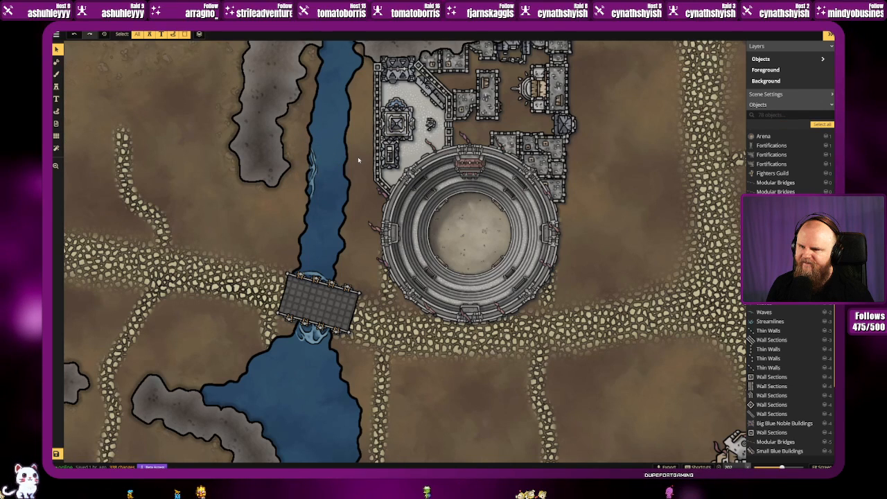
Step: Place the second Waves stamp variant, rotated to 105 at size 87, along the river's eastern bank just south of the city wall
left_click(59, 87)
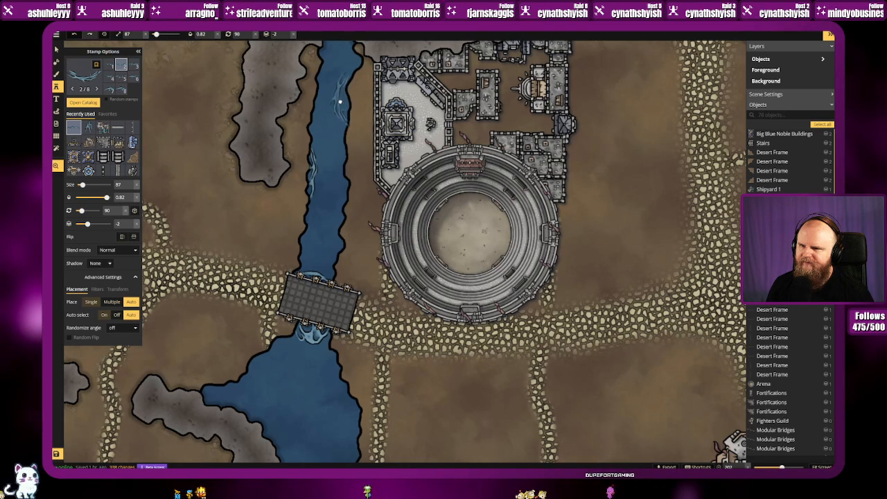
scroll(353, 125, "up", 2)
scroll(355, 126, "up", 1)
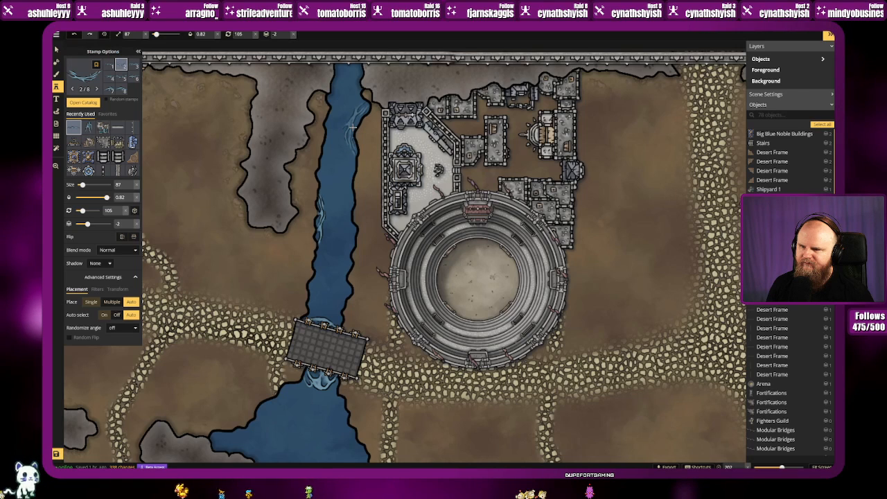
left_click(353, 126)
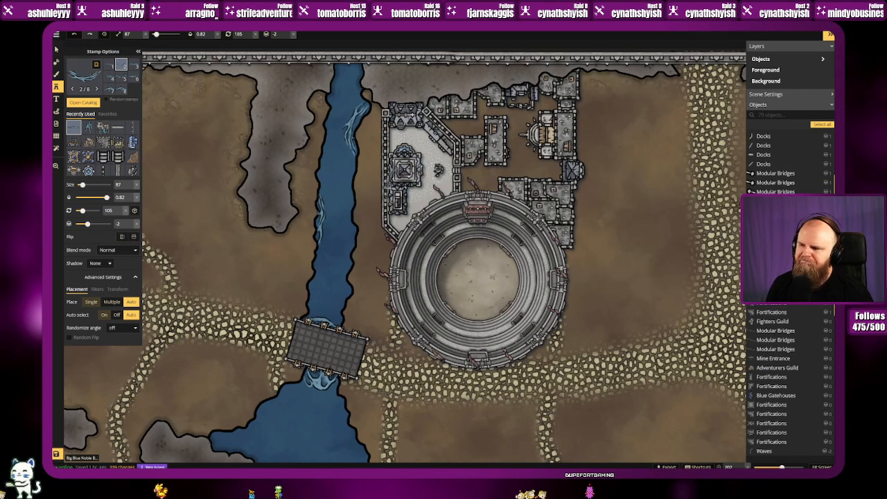
Step: Place the third Waves stamp variant, rotated to 15, along the shore at the lake's western tip
scroll(318, 207, "down", 4)
scroll(319, 207, "down", 1)
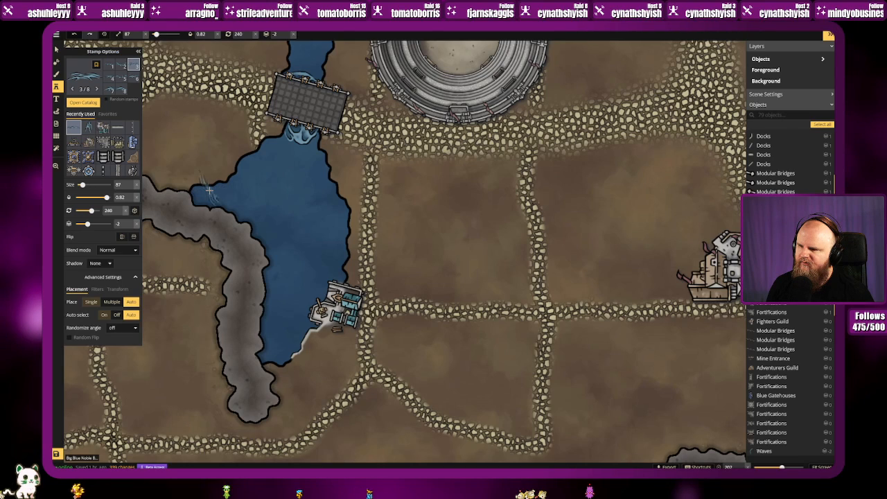
scroll(213, 200, "up", 1)
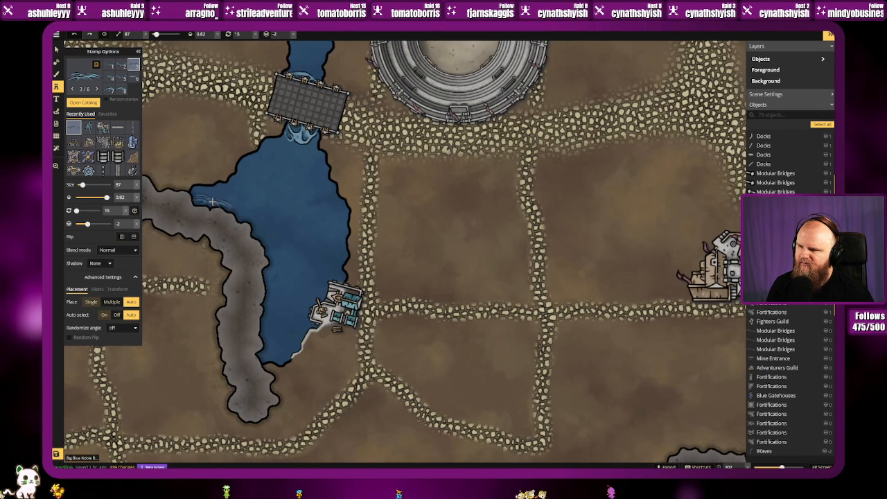
left_click(216, 205)
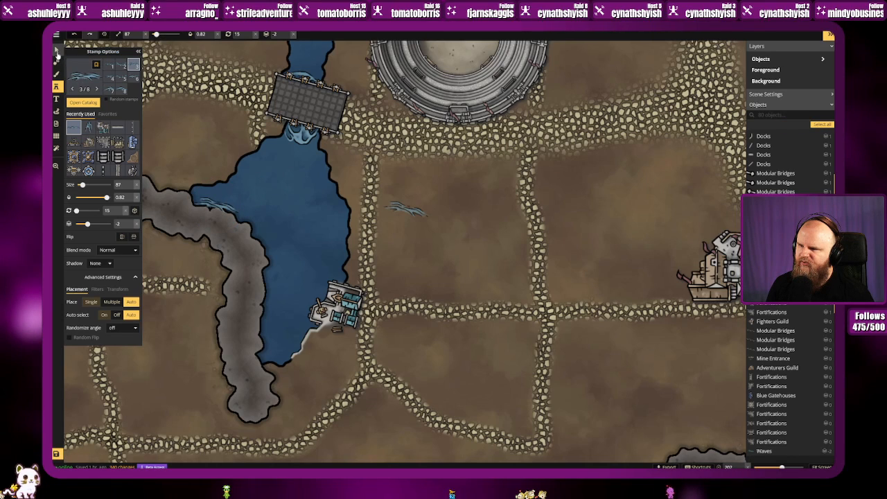
Step: Flatten the Waves stamp at the lake's western tip into the background
left_click(57, 52)
left_click(216, 203)
left_click(248, 188)
mouse_move(279, 253)
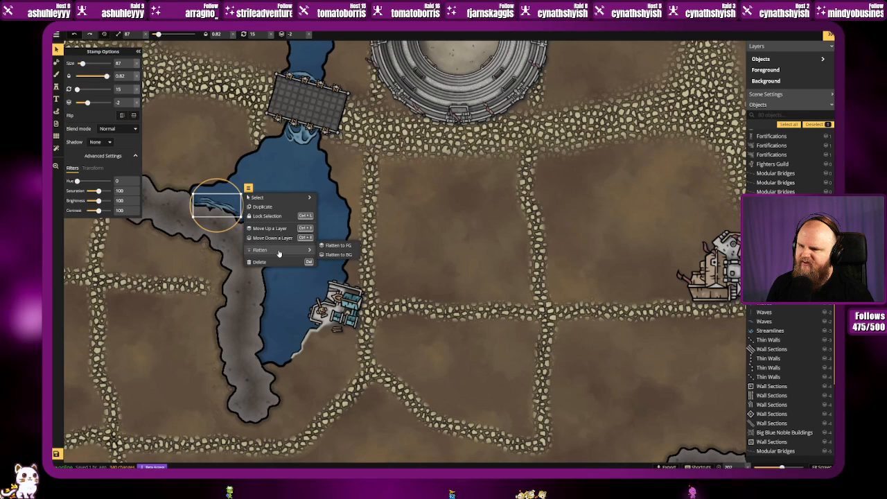
left_click(333, 254)
left_click_drag(310, 221, 267, 207)
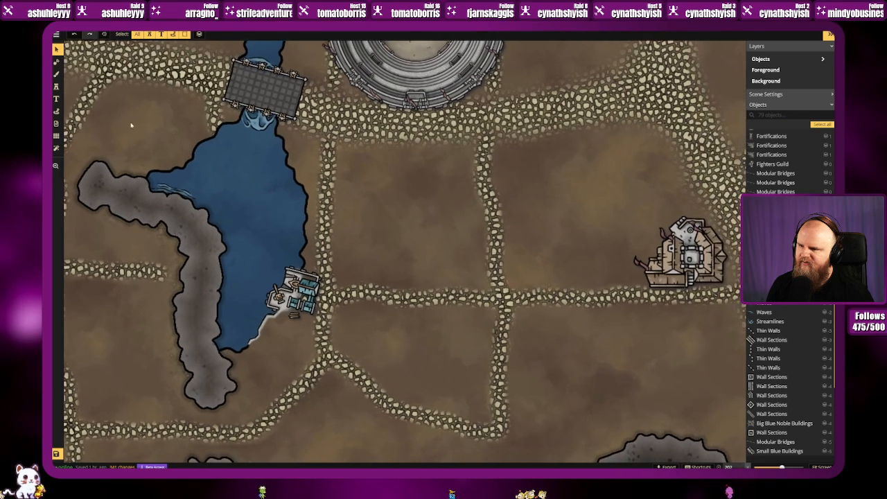
Step: Place the fifth Waves stamp variant, rotated to 45, where the cliff bends along the lake's western shore
left_click(57, 88)
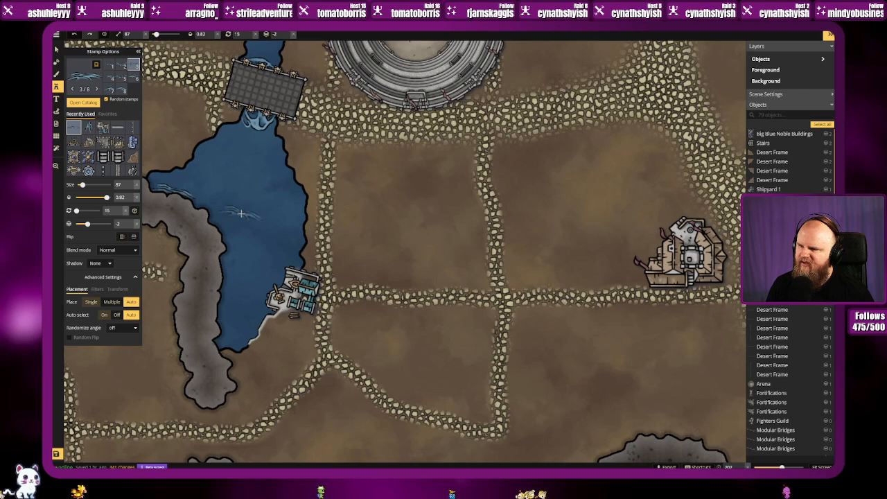
left_click(122, 78)
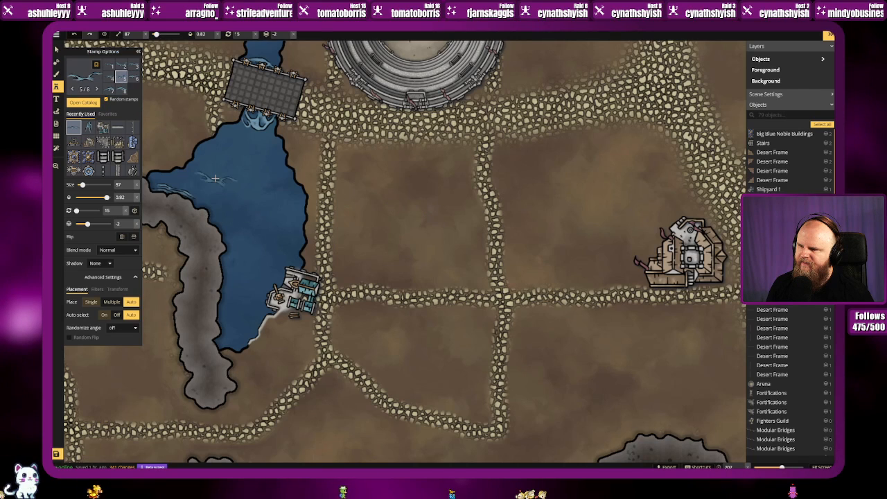
left_click(207, 214)
scroll(225, 248, "up", 1)
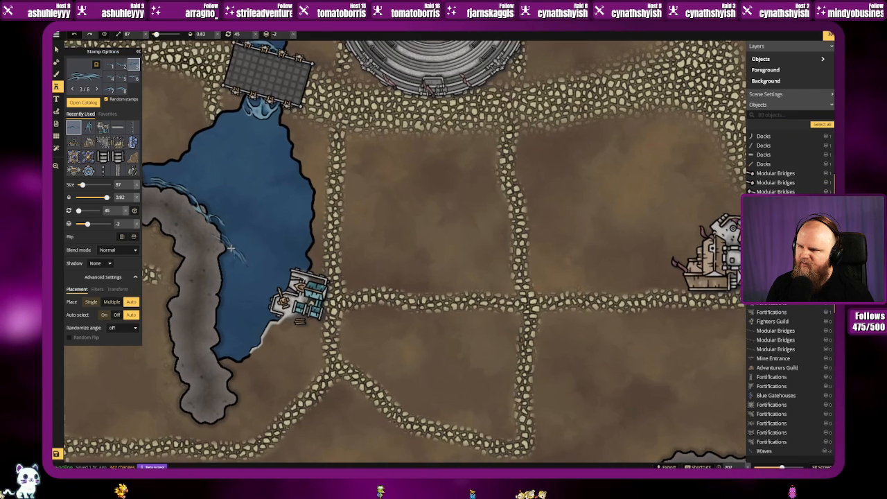
Step: Place three Waves stamps, rotated to 90, one below another down the lake's western shore beside the cliff
scroll(225, 247, "up", 1)
scroll(225, 247, "up", 1)
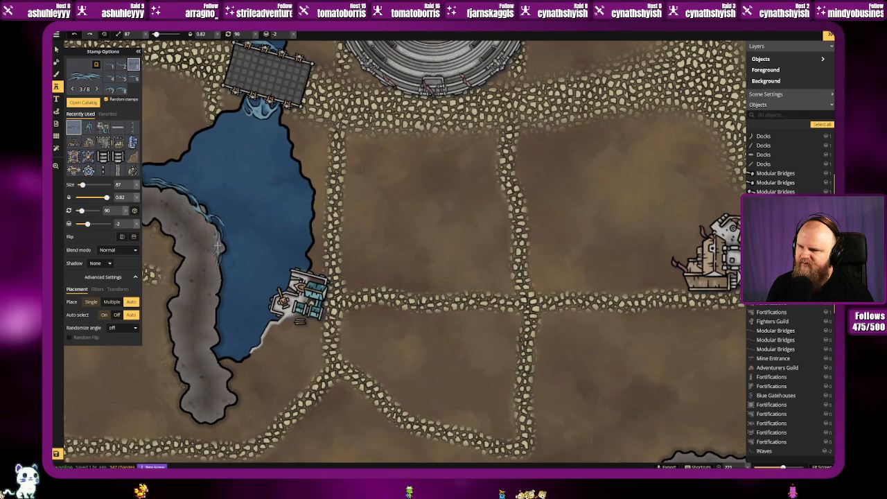
left_click(225, 248)
key("z")
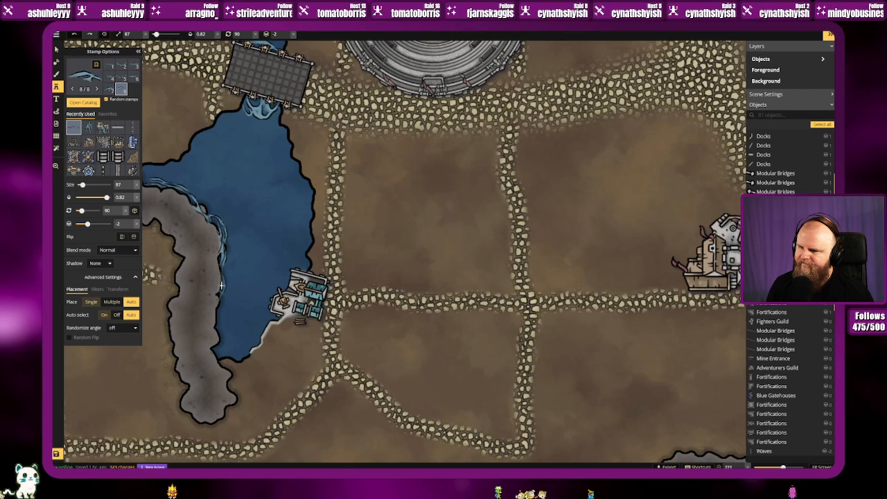
left_click(221, 286)
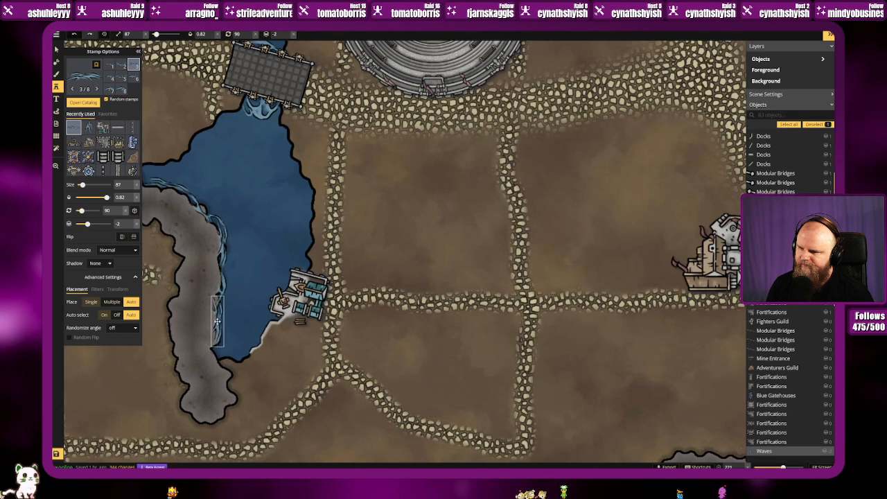
left_click(219, 319)
Step: Place the first Waves variant, rotated to 255, on the lake's eastern shore and the seventh, rotated to 150, on its northwestern shore
left_click_drag(277, 254, 314, 304)
scroll(322, 279, "up", 1)
scroll(322, 278, "up", 3)
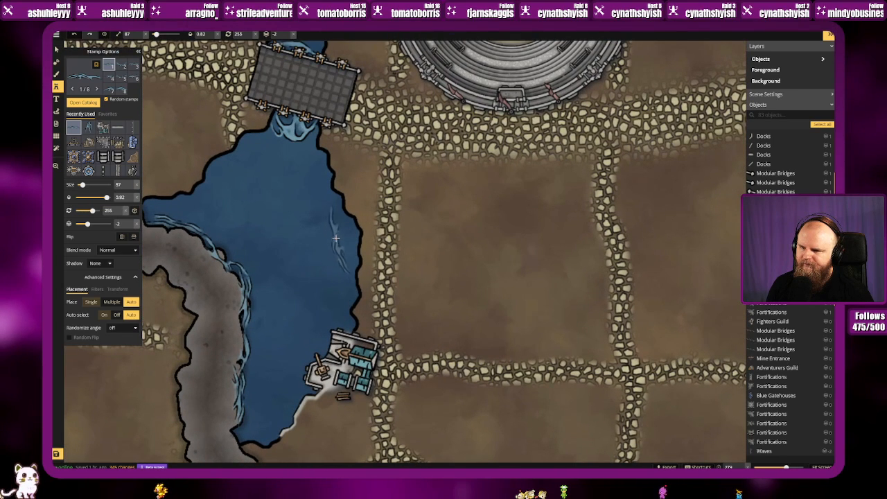
scroll(340, 225, "up", 2)
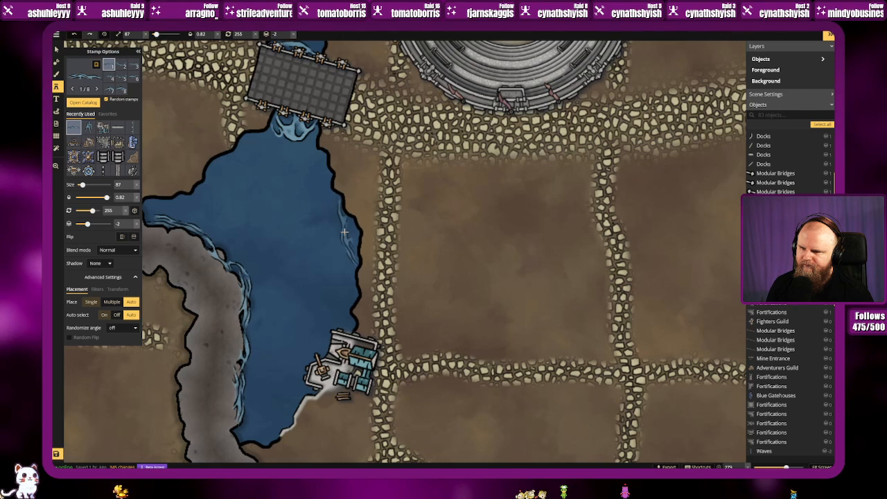
left_click(344, 232)
left_click_drag(238, 189, 292, 273)
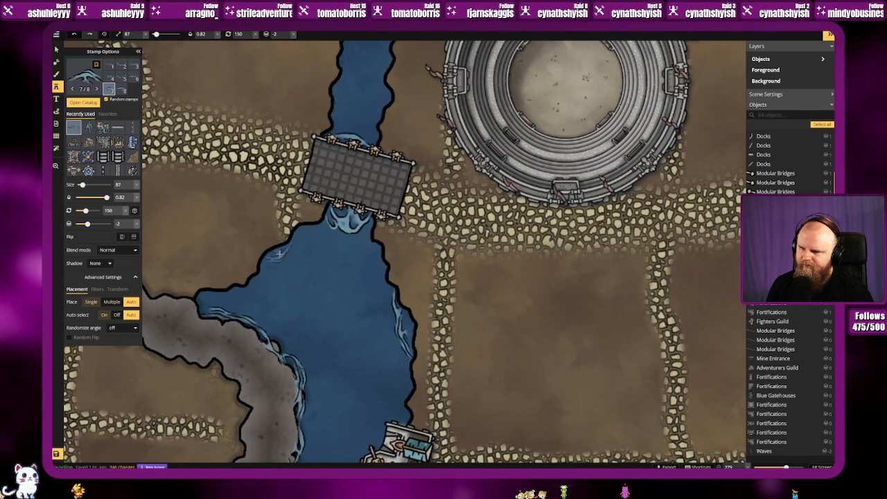
left_click(276, 254)
Step: Place the seventh Waves stamp variant, rotated to 285, along the river's eastern bank north of the bridge
left_click_drag(380, 58, 368, 271)
scroll(360, 266, "up", 4)
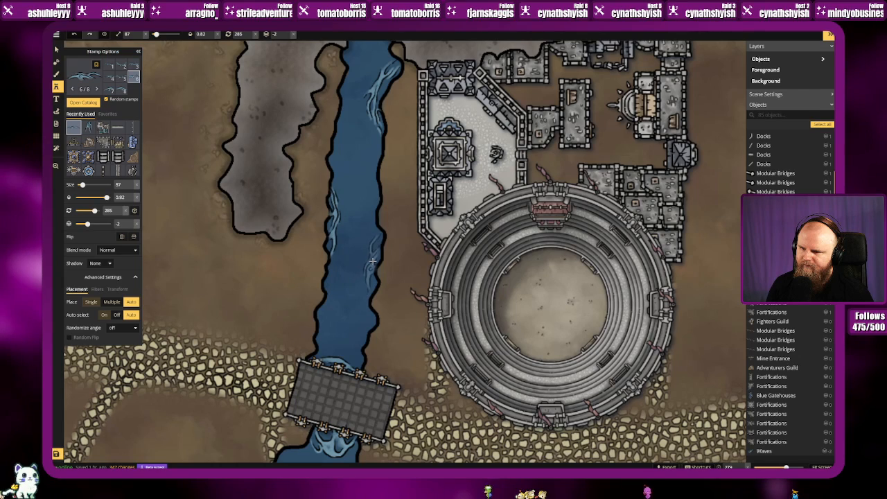
scroll(366, 319, "up", 1)
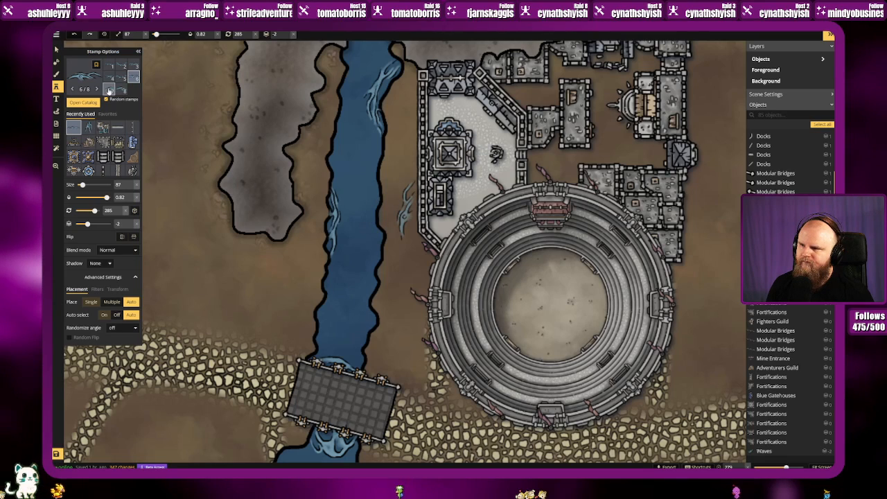
left_click(110, 89)
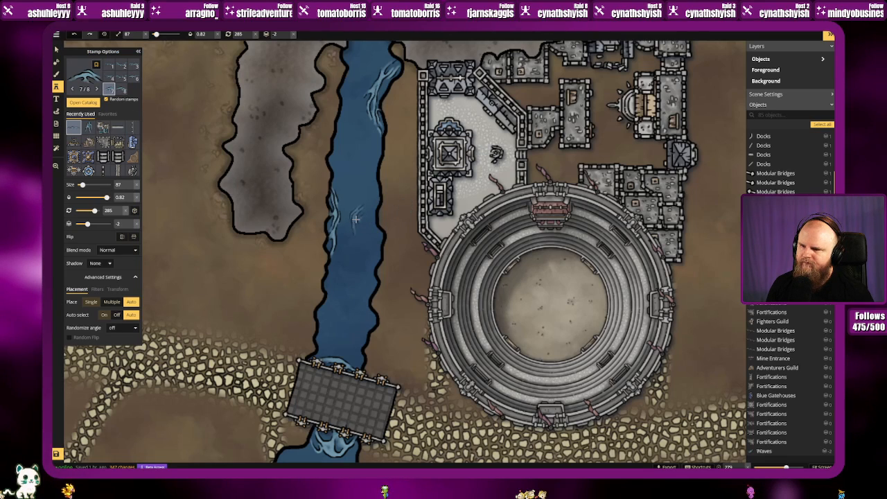
left_click(367, 290)
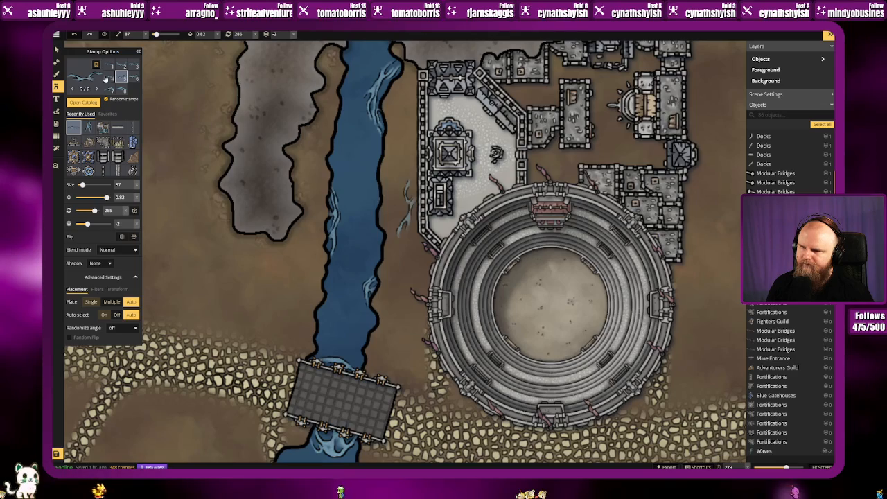
Step: Select the four Waves stamps along the cliff on the lake's western shore and flatten them into the background
left_click(56, 51)
left_click(323, 254)
scroll(323, 253, "down", 5)
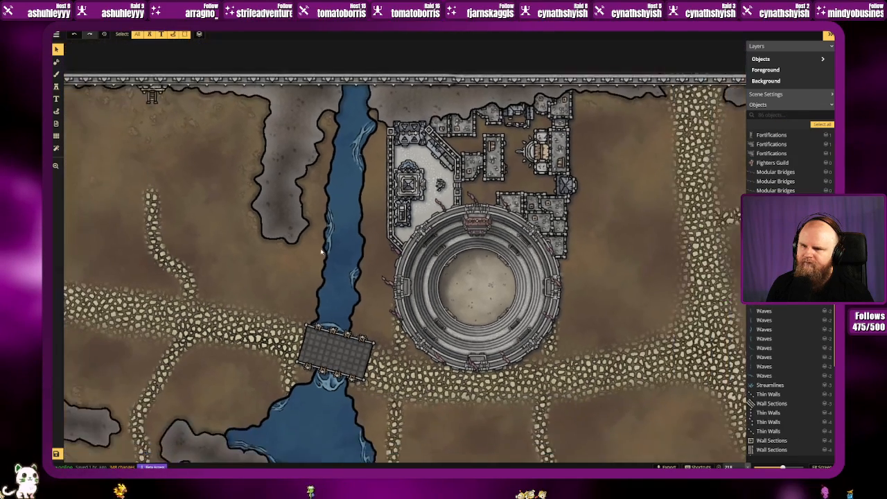
key("space")
left_click_drag(282, 282, 351, 151)
scroll(347, 280, "up", 2)
key("space")
left_click_drag(339, 275, 301, 361)
left_click(257, 217)
left_click_drag(263, 218, 348, 365)
left_click(348, 220)
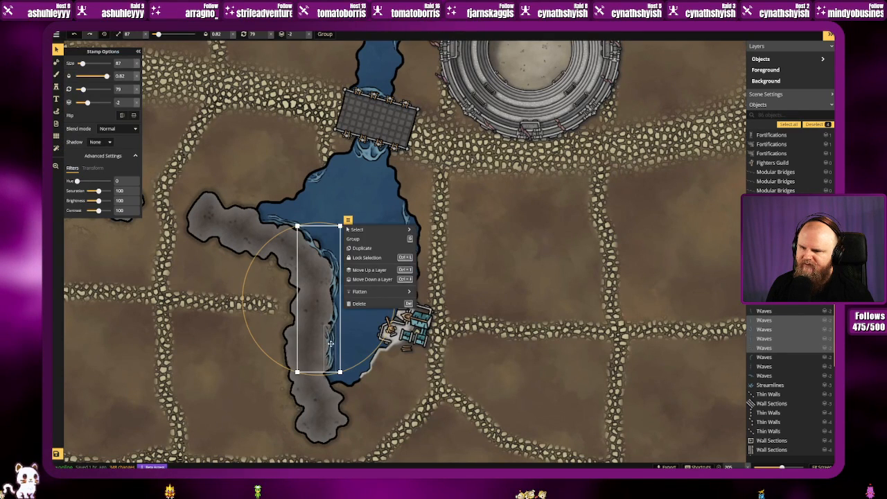
mouse_move(371, 292)
left_click(441, 296)
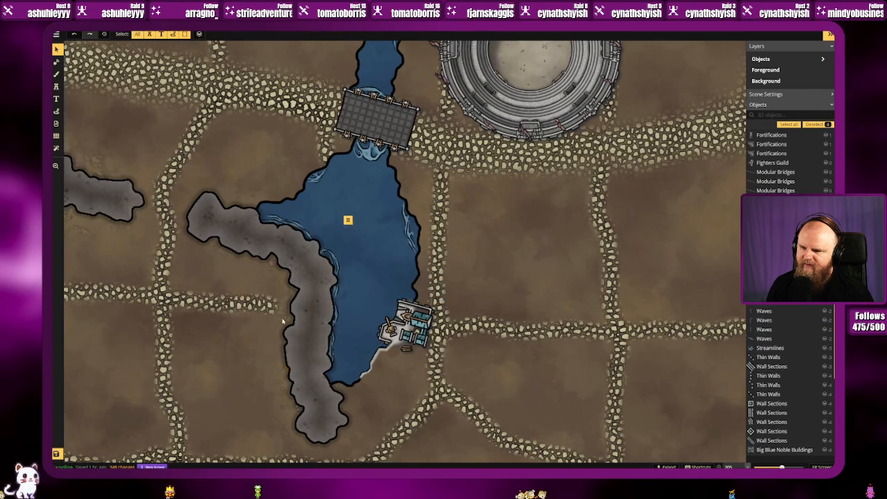
Step: Set the foreground brush to the finer wave-line texture from the Water Textures group
left_click_drag(384, 270, 321, 312)
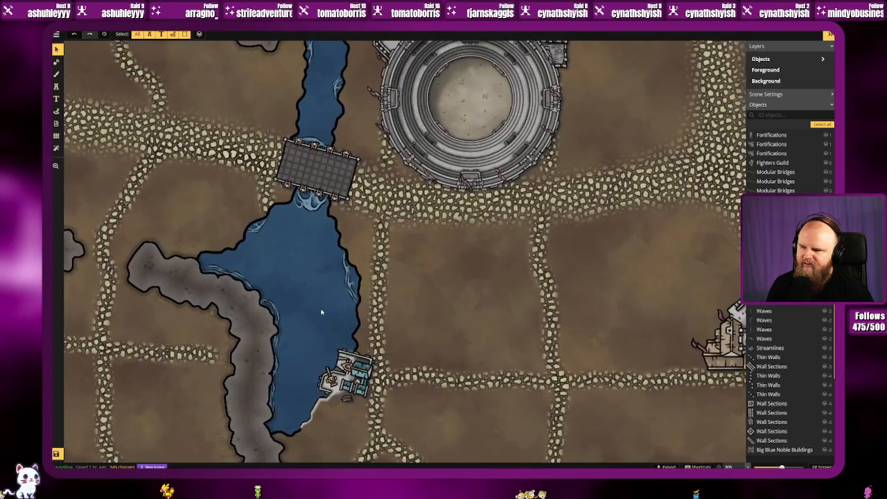
left_click(58, 66)
left_click(57, 74)
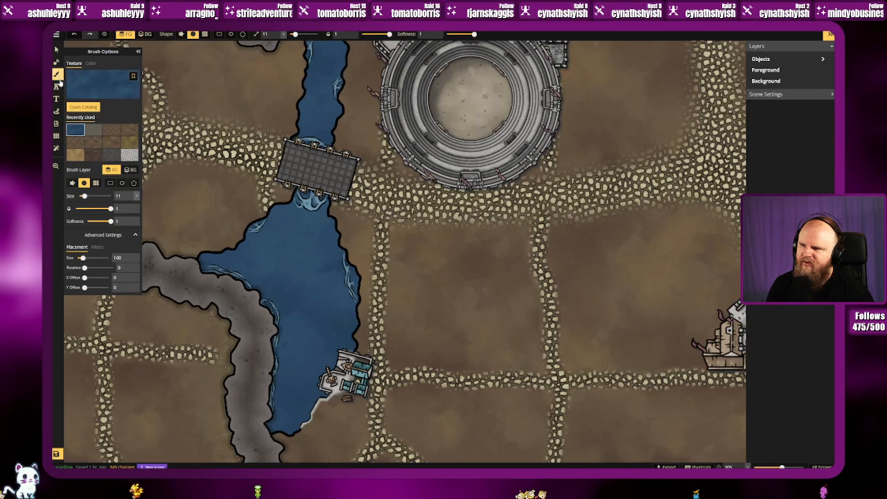
left_click(77, 125)
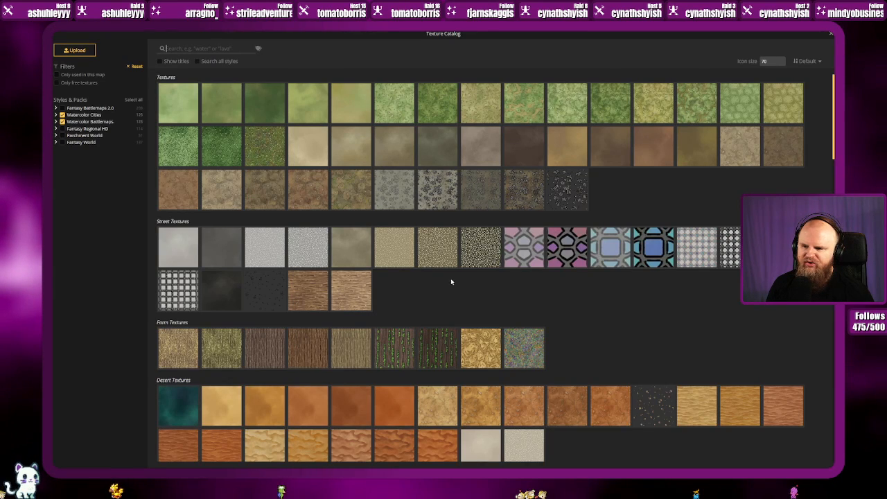
scroll(451, 283, "down", 5)
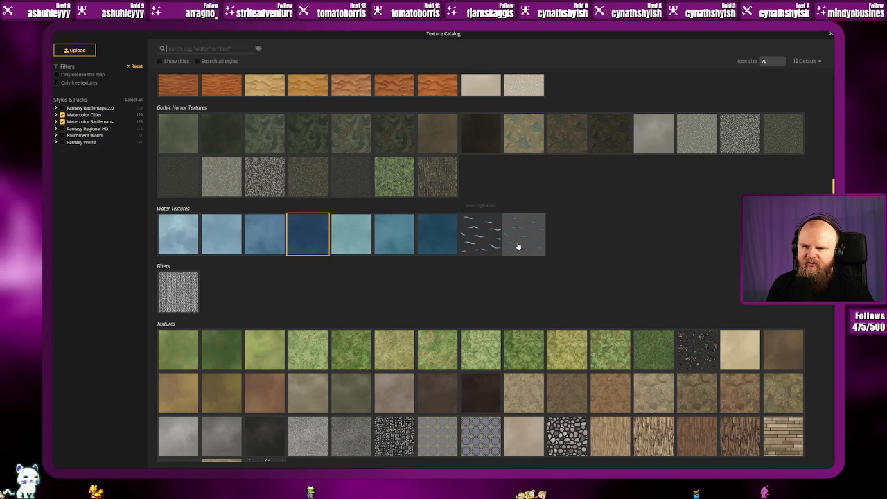
left_click(522, 246)
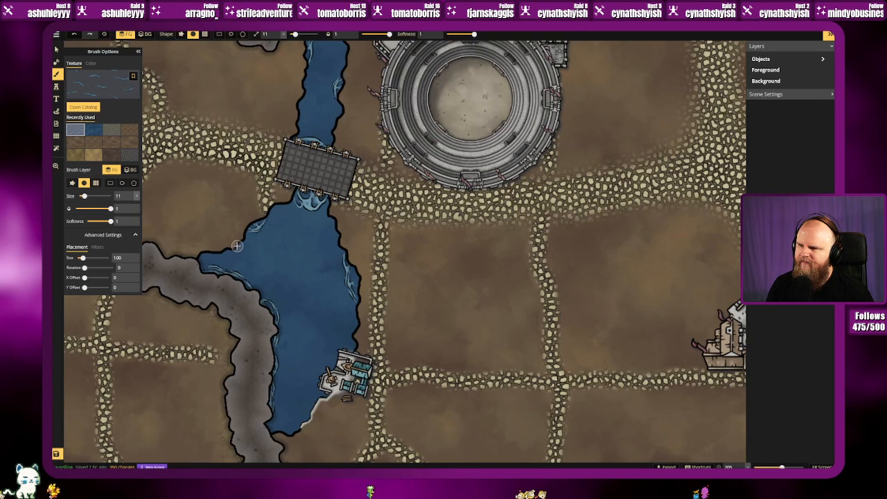
Step: Undo the wave test strokes, set texture size 56.55, brush size 29 and opacity 0.25, and try painting the lake again
key("ctrl+z")
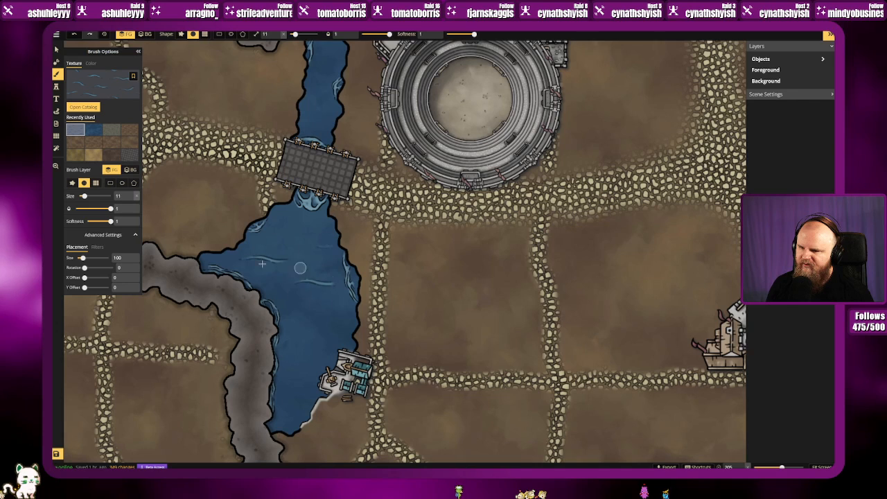
key("ctrl+z")
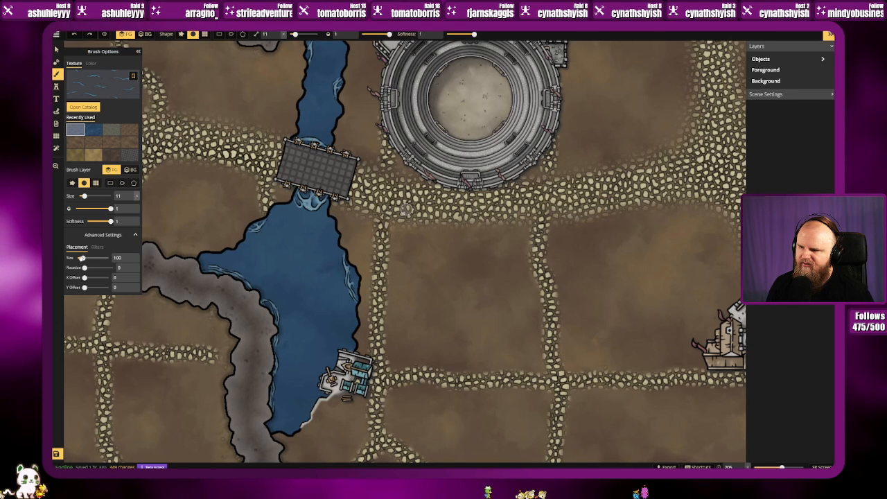
left_click_drag(82, 258, 80, 257)
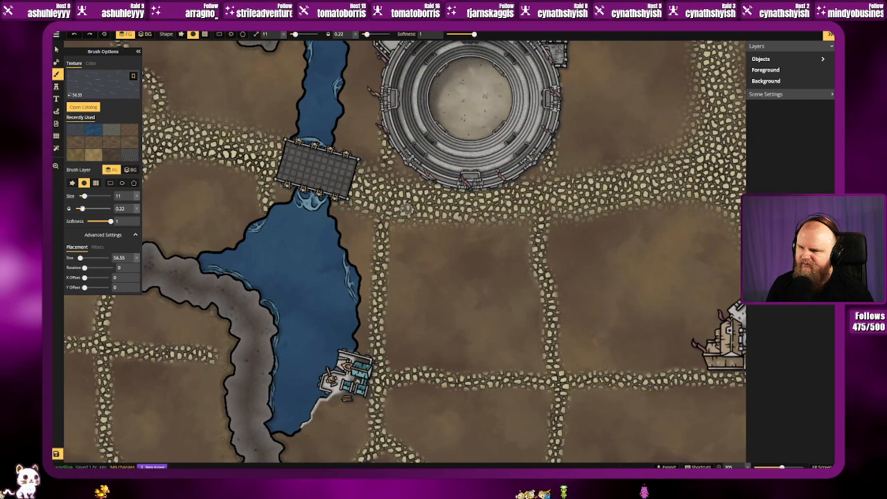
left_click(90, 196)
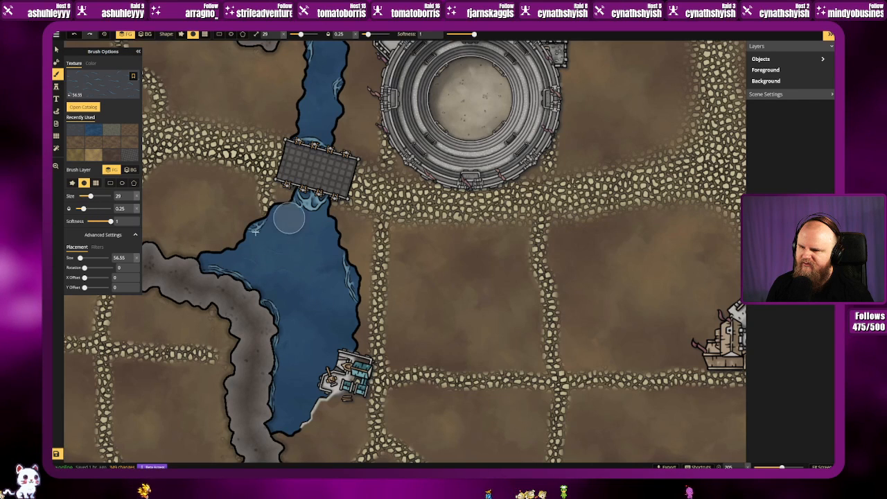
left_click_drag(416, 326, 400, 292)
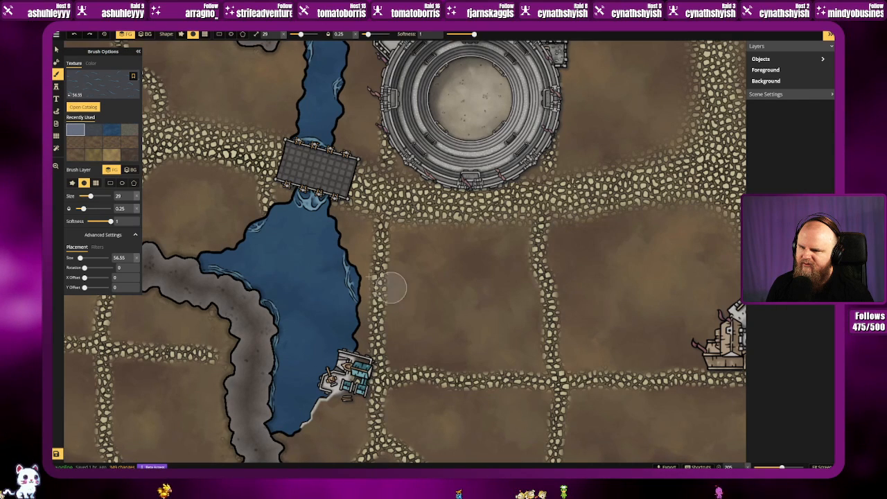
Step: Try painting the wave texture across the lake with its rotation set to 105 at opacity 0.25
left_click_drag(85, 267, 93, 267)
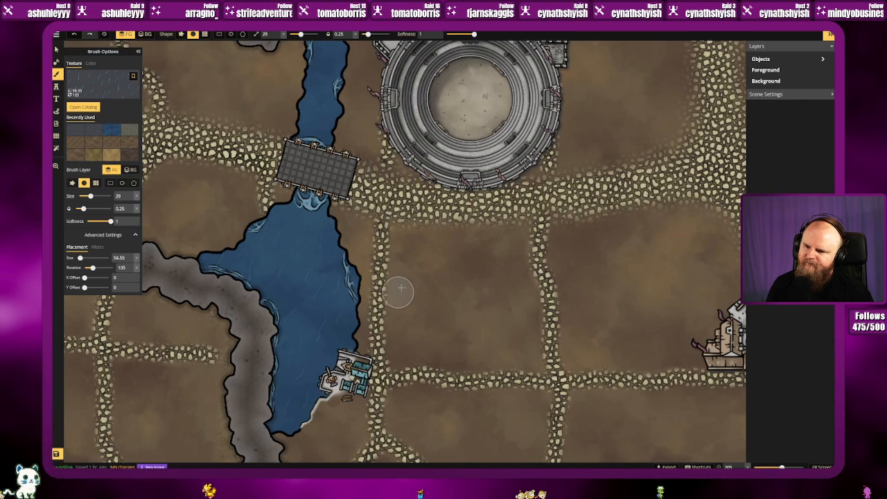
left_click_drag(344, 345, 312, 401)
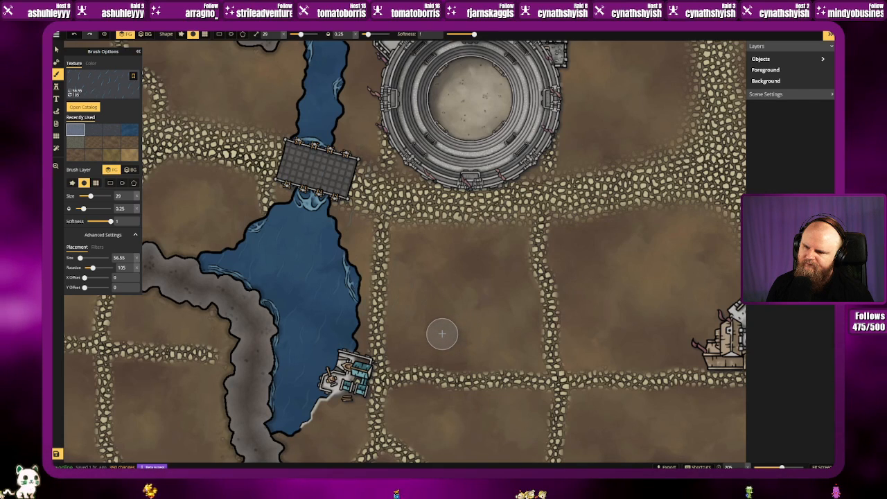
key("ctrl+z")
Step: Set the brush opacity to 1 and try painting the rotated wave texture across the lake
left_click_drag(83, 209, 114, 208)
mouse_move(298, 251)
left_mouse_down()
mouse_move(278, 236)
mouse_move(294, 239)
mouse_move(285, 226)
mouse_move(253, 265)
mouse_move(195, 281)
mouse_move(225, 263)
mouse_move(194, 282)
mouse_move(208, 277)
mouse_move(300, 336)
mouse_move(314, 284)
mouse_move(303, 285)
mouse_move(296, 412)
mouse_move(363, 270)
left_mouse_up()
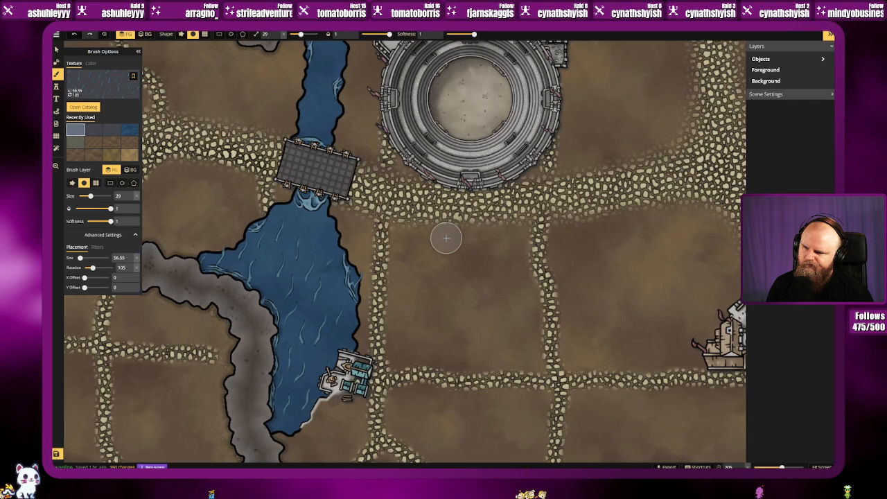
key("ctrl+z")
Step: Try painting the lake with the bolder wave-line water texture and again with the finer one, both at texture size 100
left_click(102, 86)
left_click(479, 235)
mouse_move(269, 253)
left_mouse_down()
mouse_move(303, 239)
mouse_move(326, 339)
left_mouse_up()
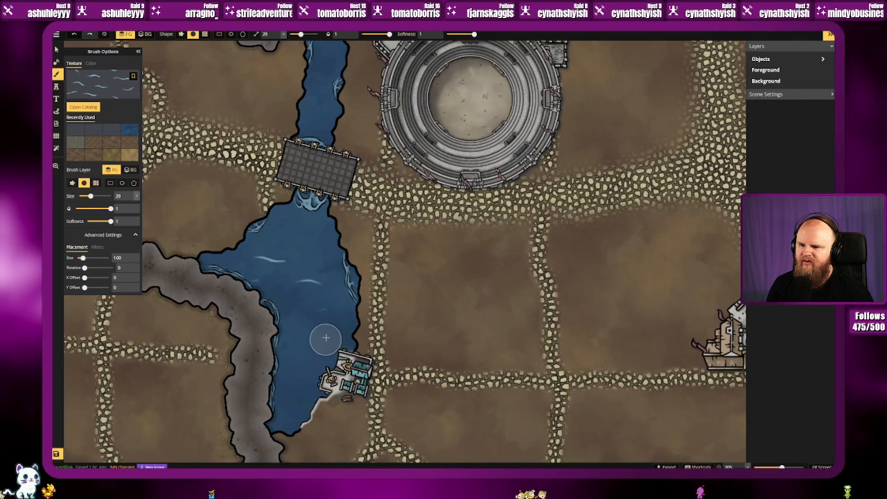
left_click(102, 86)
left_click(523, 234)
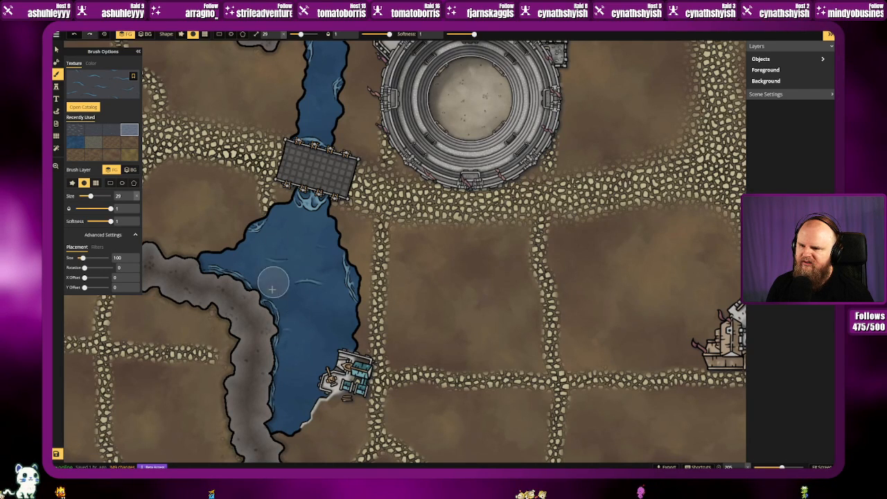
left_click_drag(278, 268, 297, 302)
key("ctrl+z")
Step: Set the finer wave texture's rotation to 94 and size to 42.34, and try painting it across the lake
left_click_drag(85, 268, 91, 269)
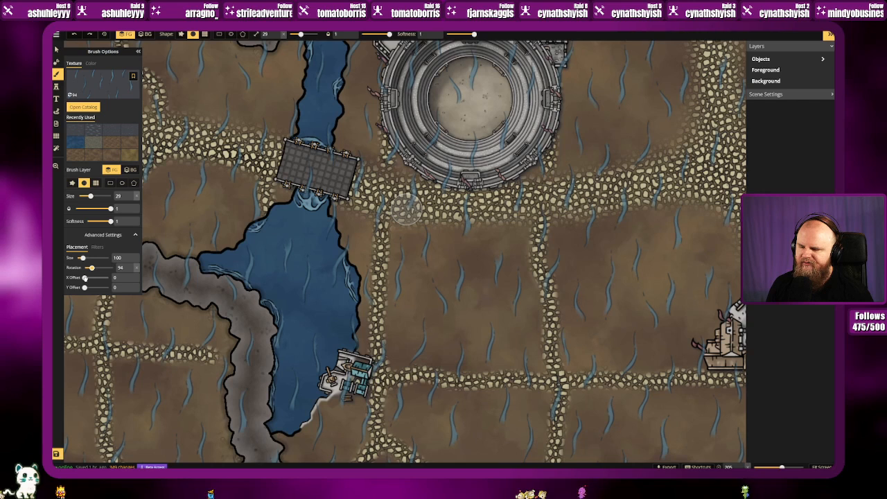
left_click_drag(83, 258, 79, 257)
mouse_move(280, 239)
left_mouse_down()
mouse_move(298, 262)
mouse_move(296, 371)
mouse_move(305, 332)
mouse_move(287, 424)
mouse_move(326, 302)
mouse_move(323, 355)
mouse_move(332, 346)
mouse_move(319, 230)
mouse_move(319, 274)
mouse_move(302, 239)
mouse_move(292, 257)
mouse_move(214, 268)
mouse_move(236, 280)
mouse_move(211, 276)
mouse_move(272, 270)
mouse_move(334, 332)
left_mouse_up()
key("ctrl+z")
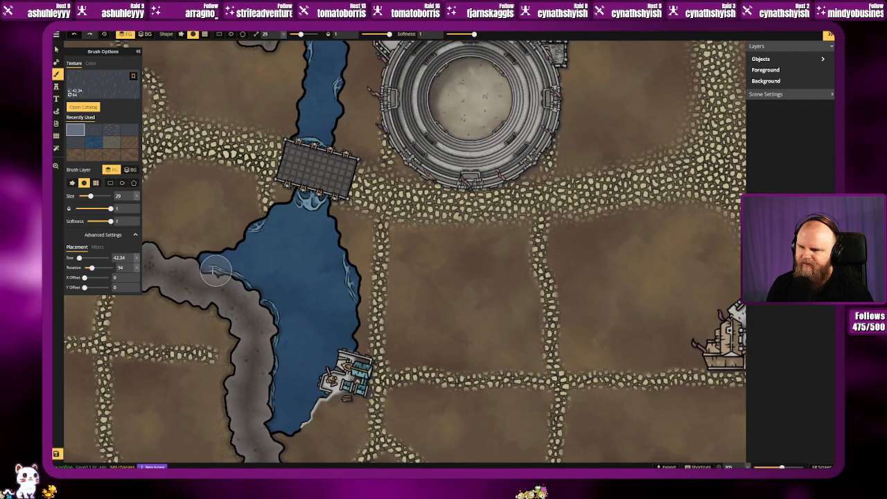
Step: Paint the finer wave texture over the lake and along the river north of the bridge
mouse_move(263, 249)
left_mouse_down()
mouse_move(287, 237)
mouse_move(284, 228)
mouse_move(300, 219)
mouse_move(306, 237)
mouse_move(314, 232)
mouse_move(338, 325)
mouse_move(286, 410)
mouse_move(272, 415)
mouse_move(289, 389)
mouse_move(276, 370)
mouse_move(296, 349)
mouse_move(298, 359)
mouse_move(297, 280)
mouse_move(313, 281)
mouse_move(275, 298)
left_mouse_up()
left_click_drag(342, 207, 321, 420)
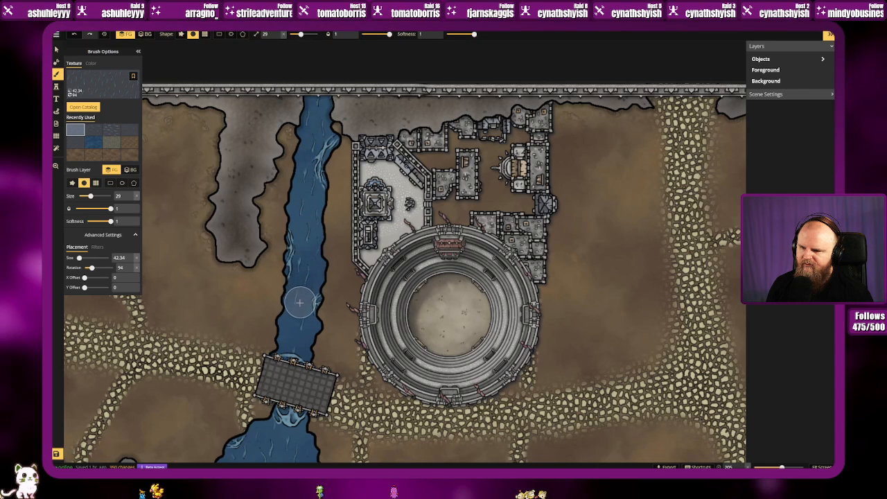
scroll(427, 272, "down", 5)
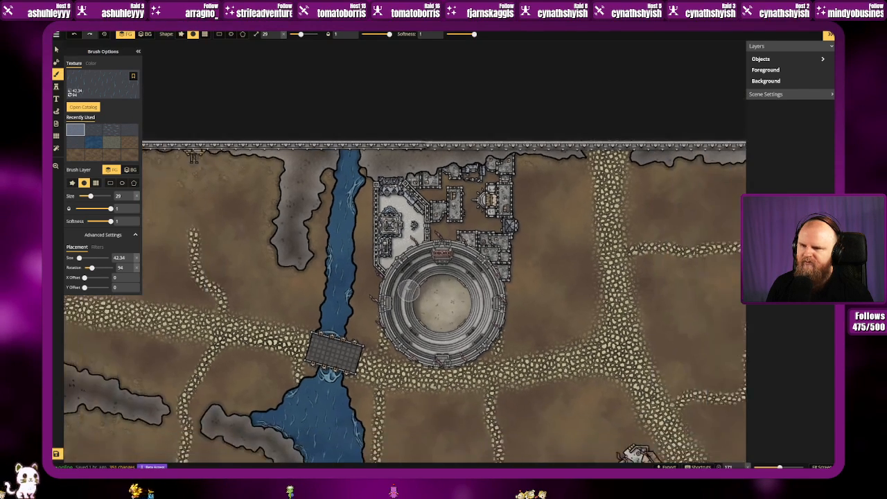
left_click_drag(423, 272, 375, 124)
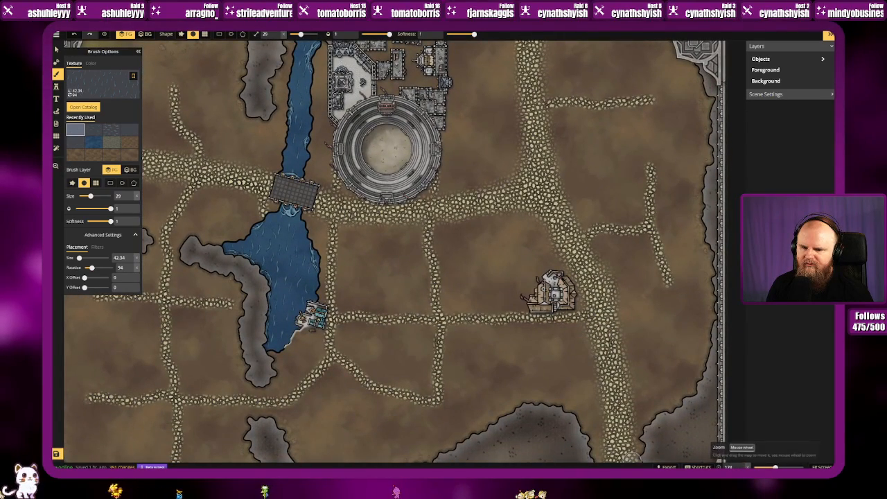
scroll(617, 408, "down", 2)
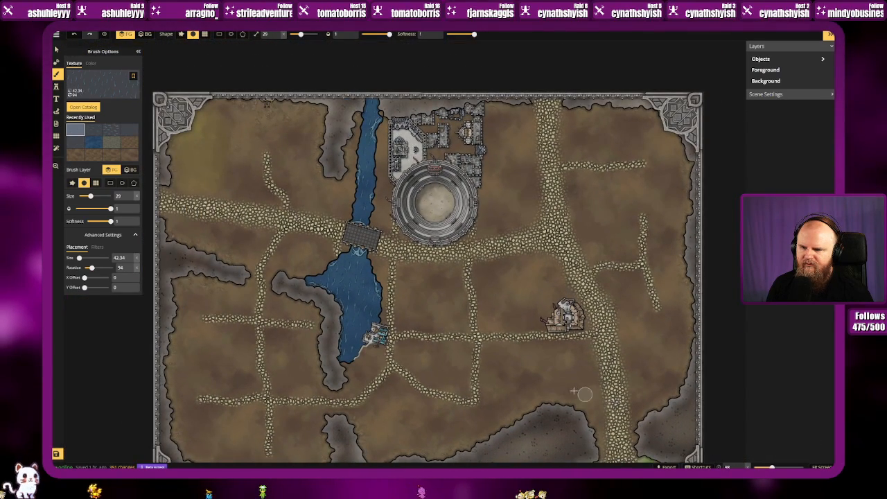
left_click_drag(517, 376, 486, 315)
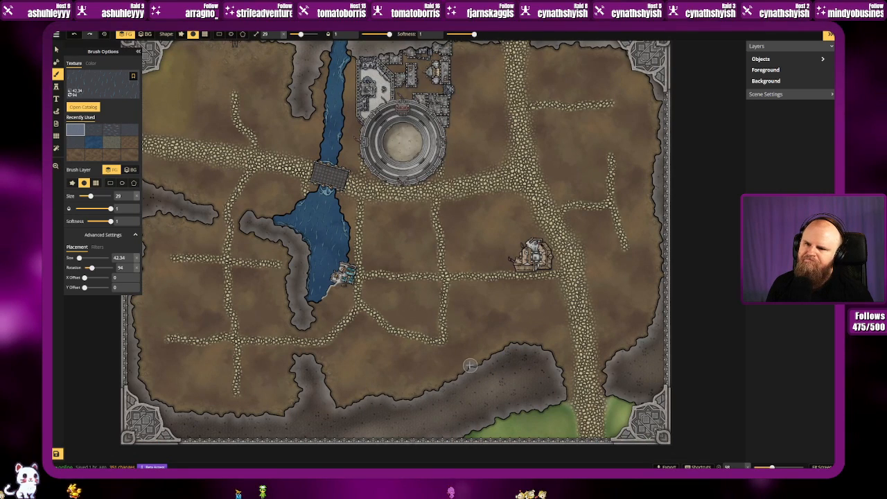
left_click_drag(450, 272, 443, 337)
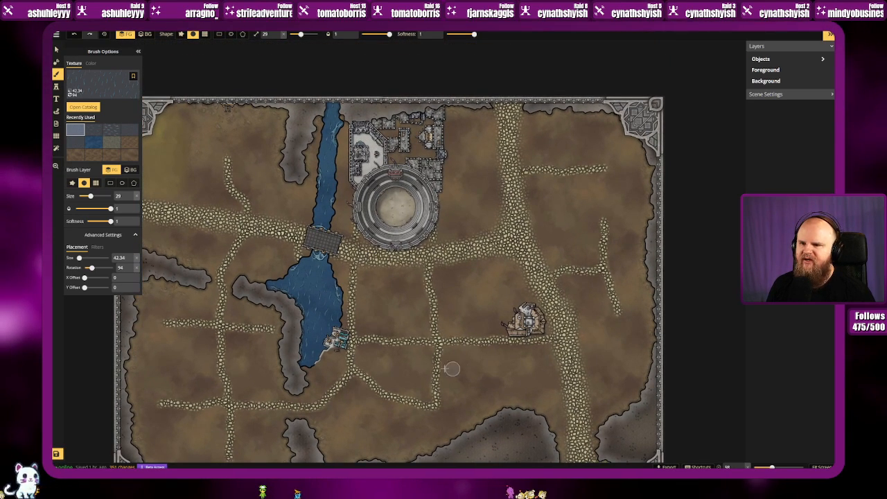
Step: Choose the Statues stamp set from the Cities section of the stamp catalog for the map's southeastern road entrance
left_click(58, 50)
left_click_drag(282, 221, 236, 204)
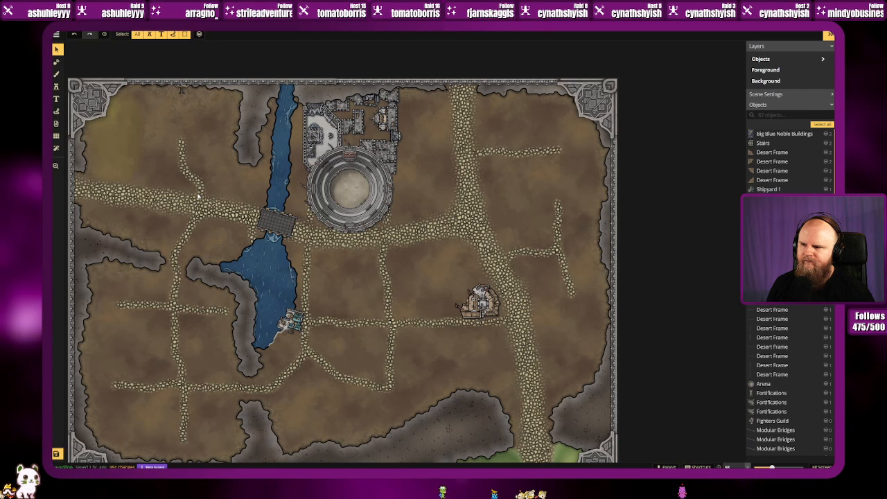
left_click_drag(426, 358, 274, 165)
scroll(382, 248, "up", 6)
scroll(382, 248, "up", 1)
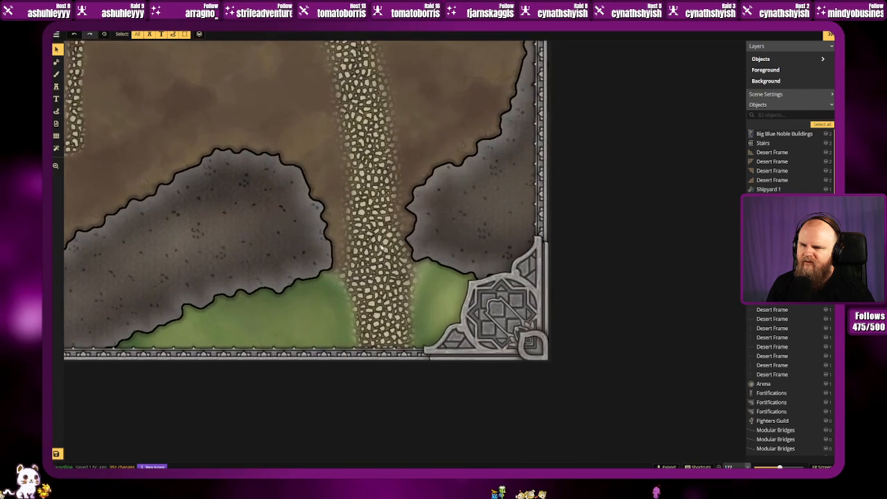
left_click(59, 87)
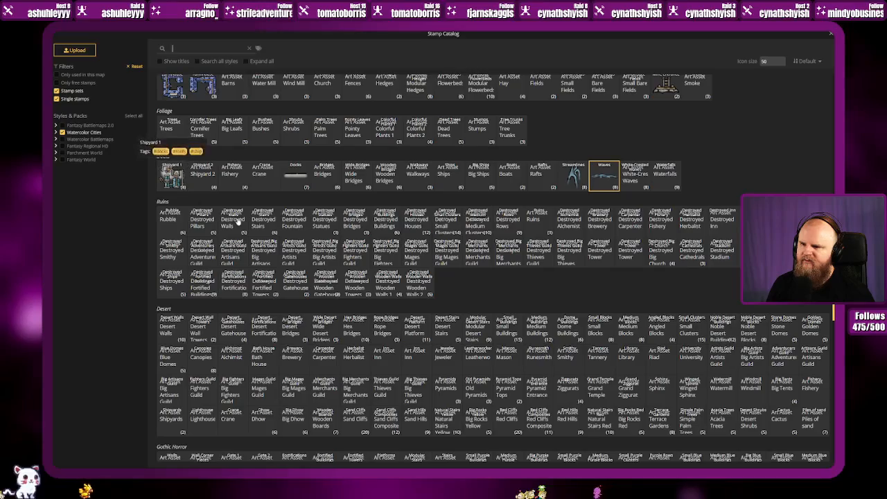
scroll(416, 234, "down", 8)
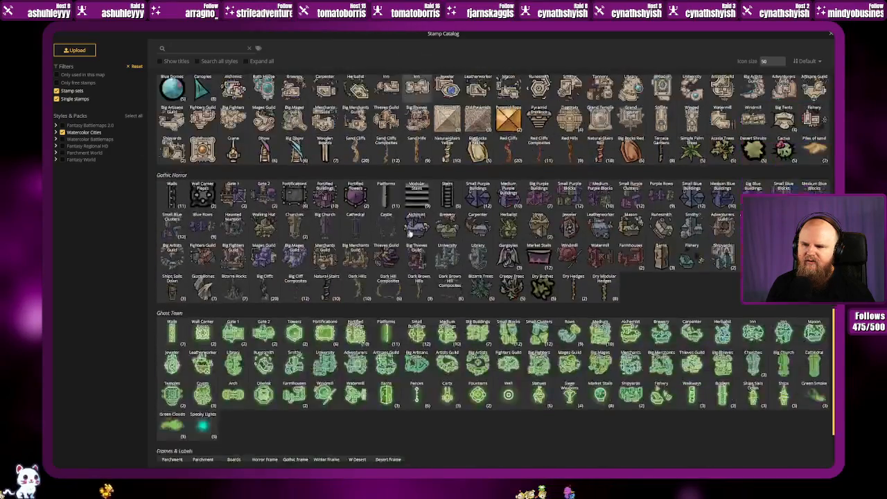
scroll(409, 232, "up", 7)
scroll(409, 229, "up", 5)
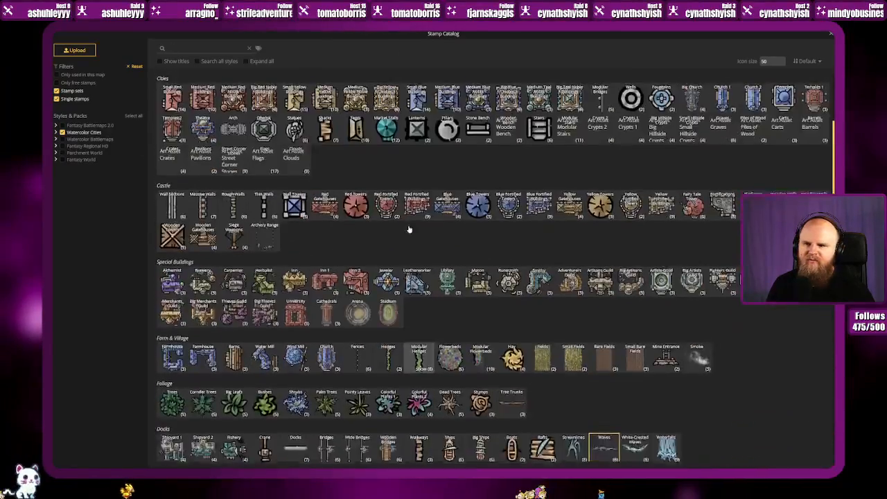
scroll(389, 243, "up", 2)
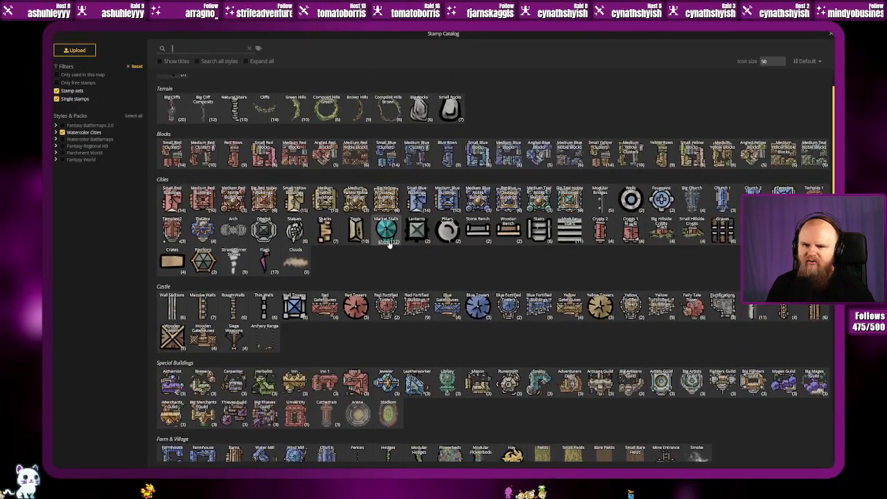
left_click(296, 229)
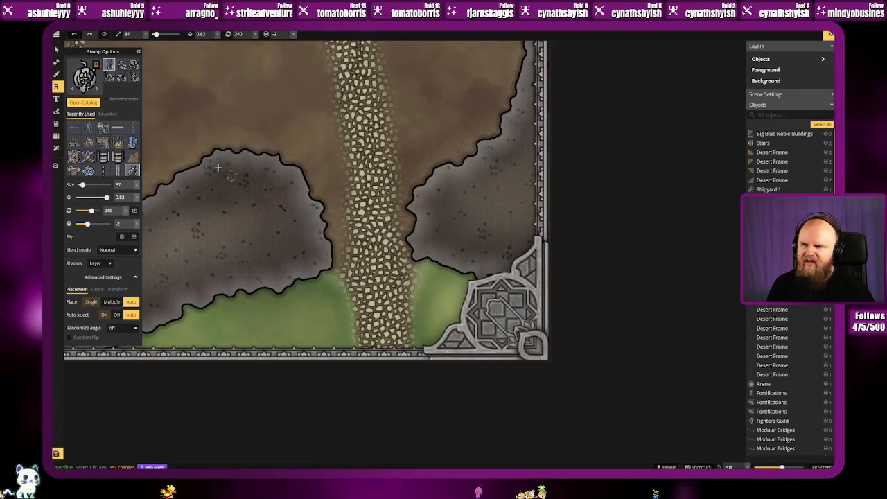
Step: Pick the fourth statue variant, set its size to 443 and rotation to 330, and place it on the southern road's west edge
left_click(108, 76)
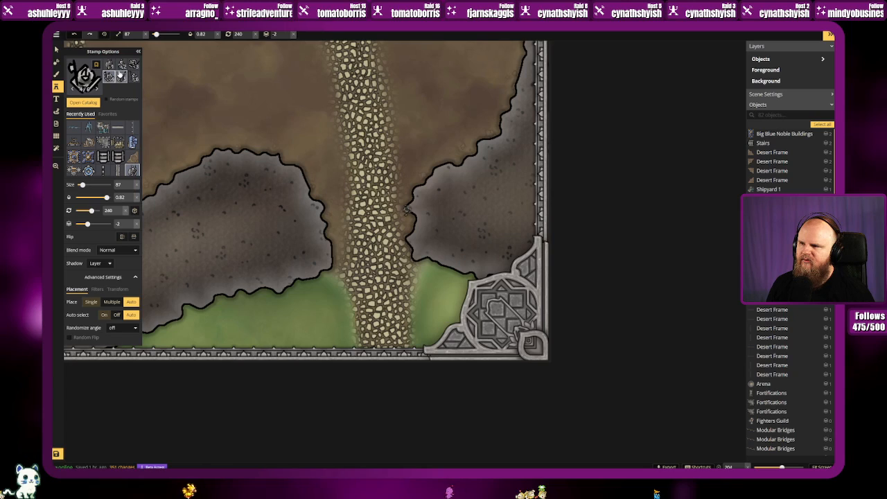
left_click(134, 64)
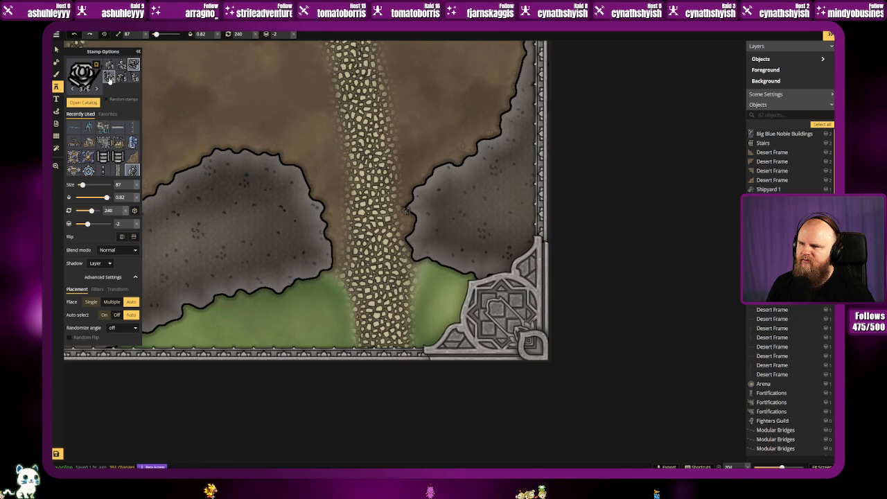
left_click(133, 78)
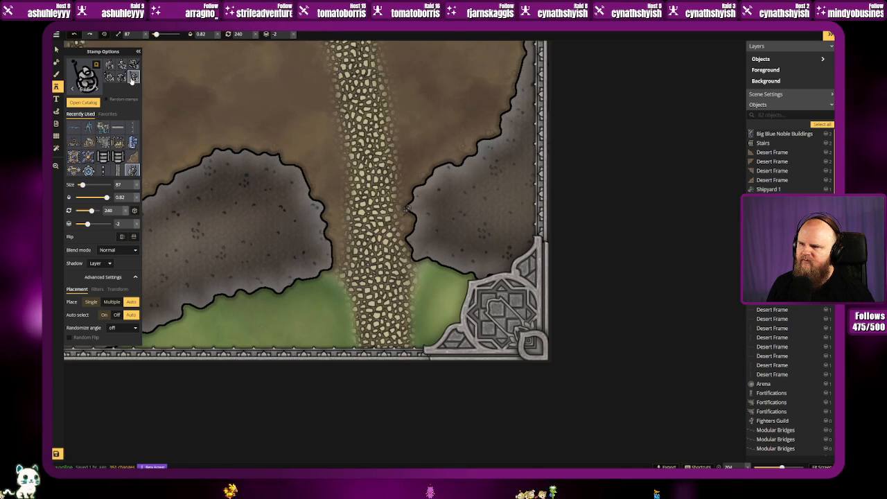
left_click(121, 78)
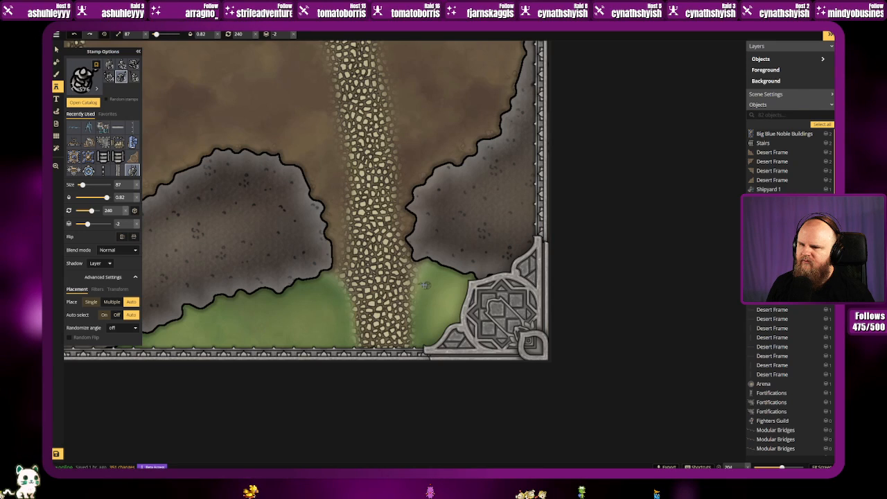
left_click(110, 77)
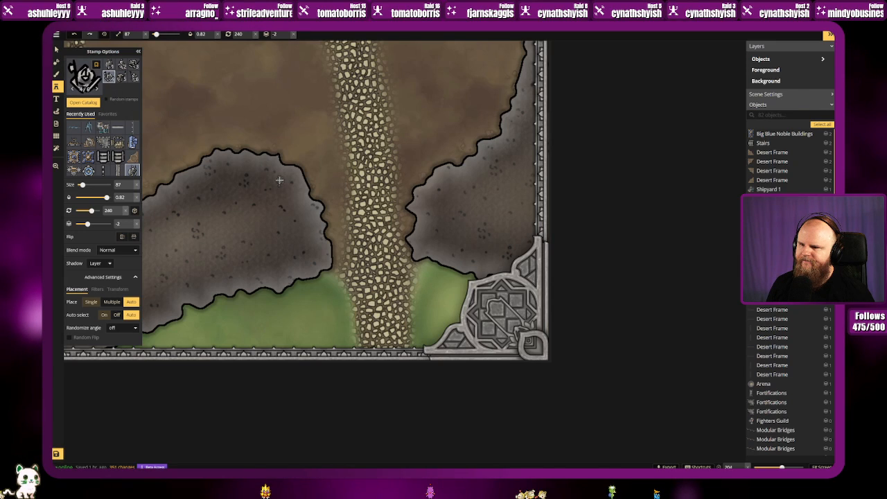
scroll(406, 210, "up", 10)
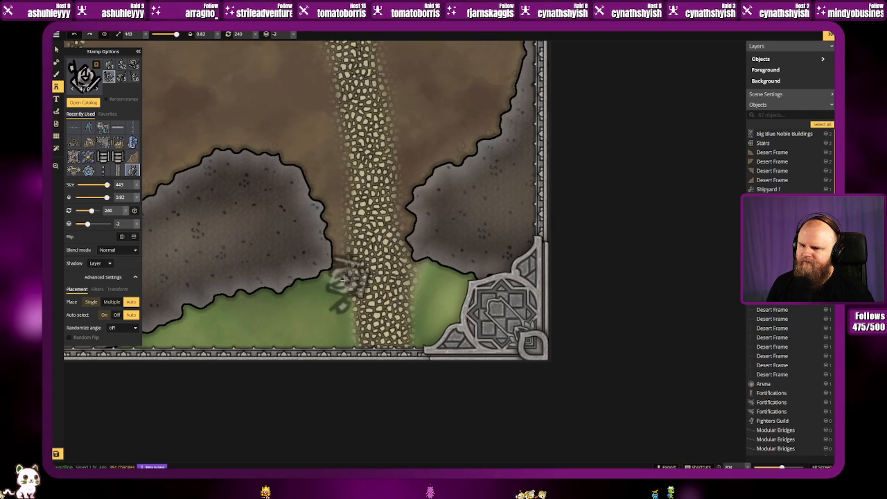
scroll(343, 282, "up", 6)
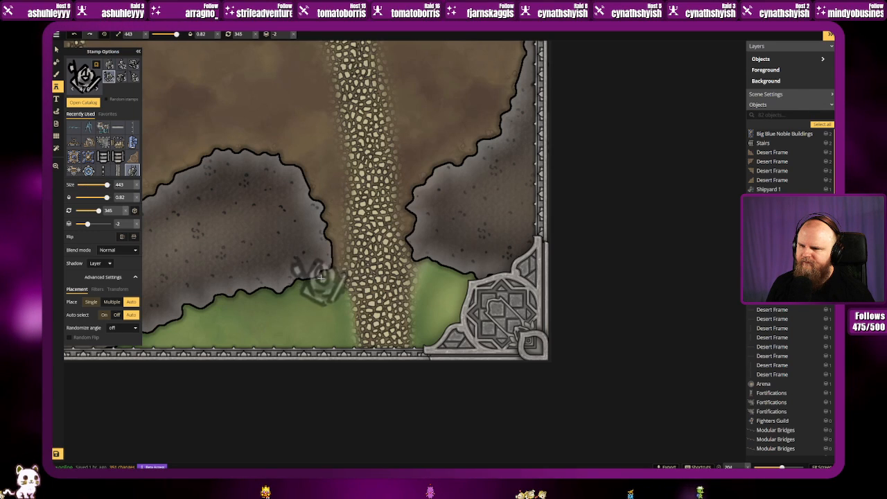
left_click(330, 275)
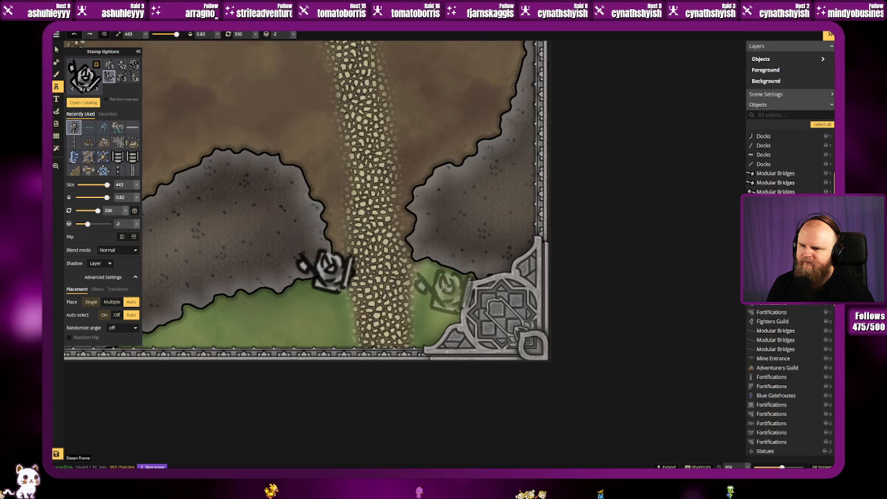
Step: Delete the statue on the west edge of the southern road entrance
scroll(435, 289, "down", 8)
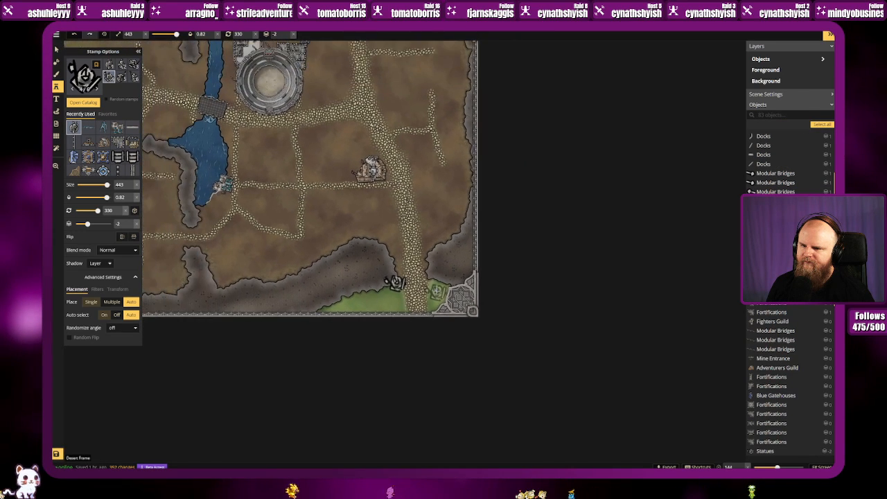
scroll(430, 290, "up", 8)
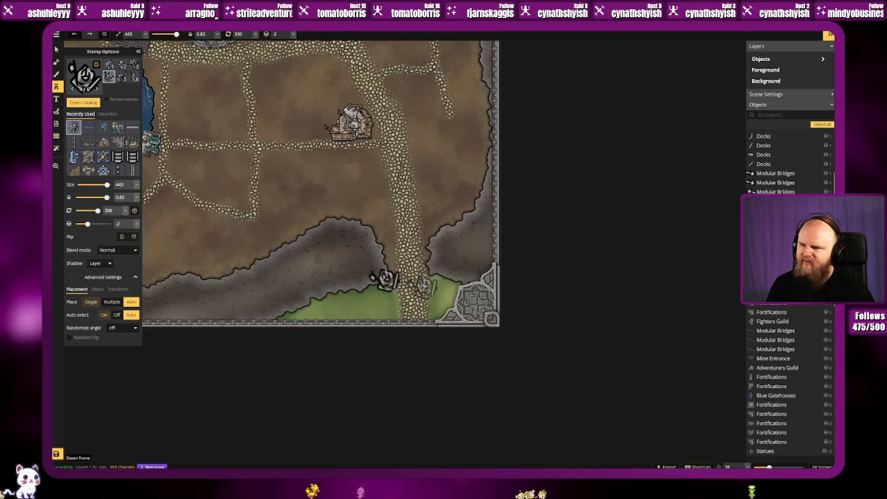
key("v")
left_click(360, 274)
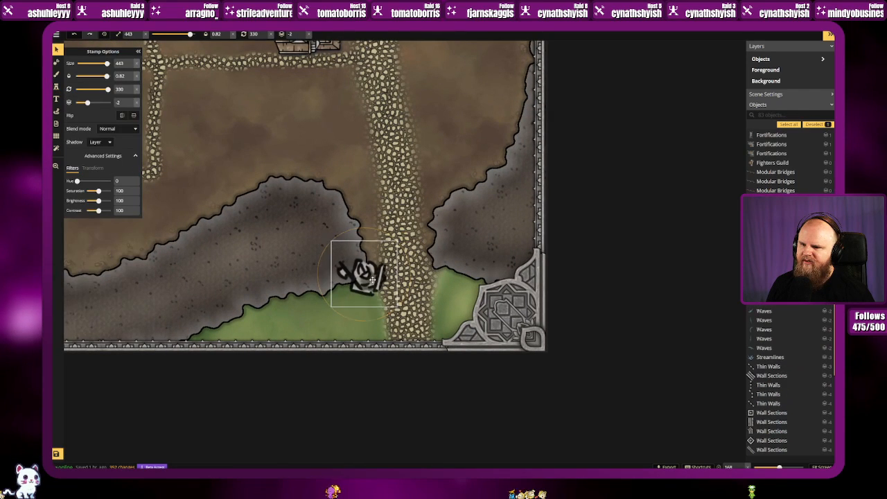
key("Delete")
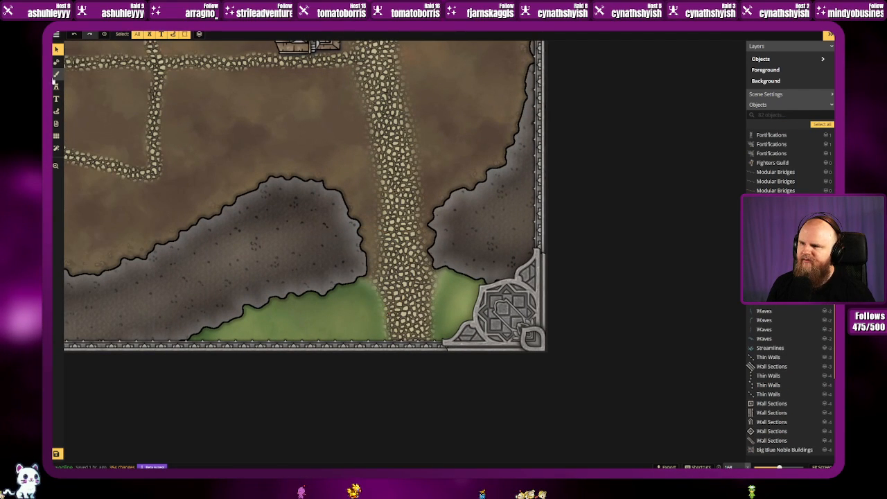
Step: Place the third statue variant at size 443 and rotation 345 on both sides of the southern road entrance
left_click(56, 87)
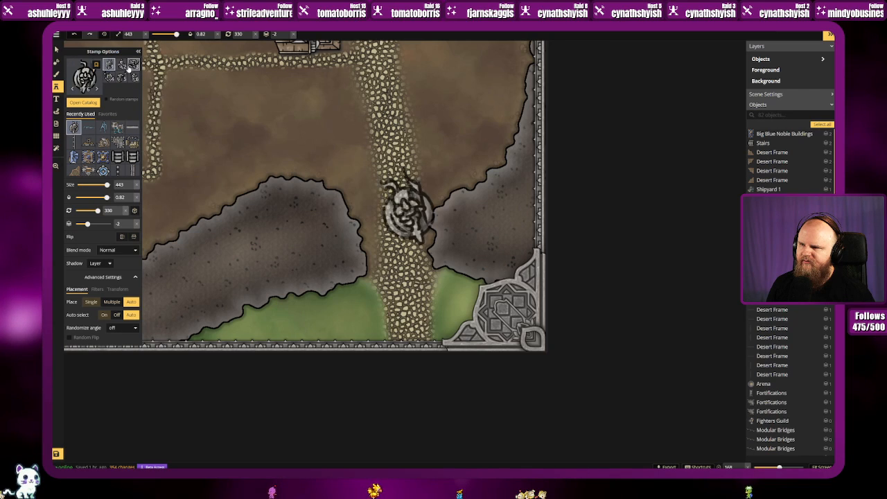
left_click(134, 64)
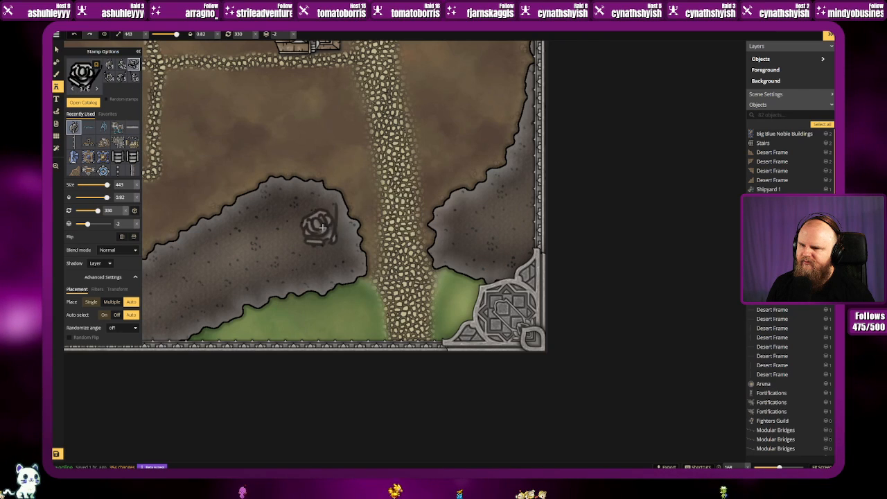
scroll(365, 276, "up", 1)
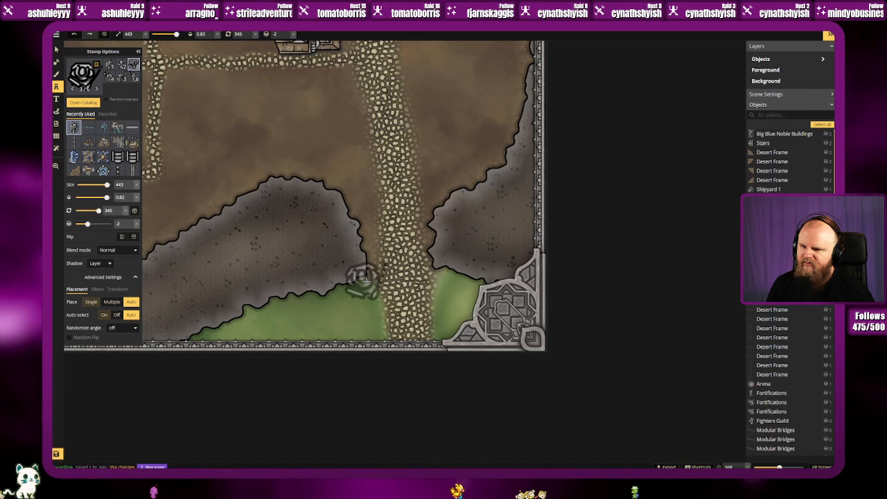
left_click(362, 279)
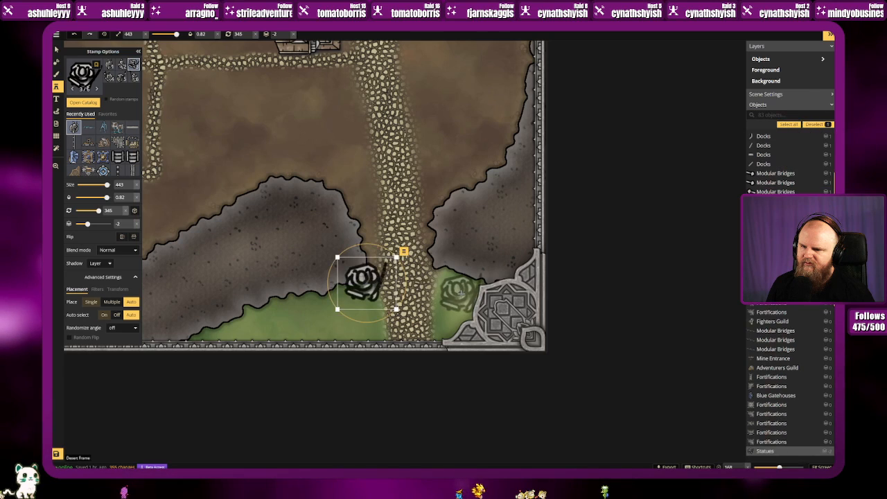
left_click(439, 273)
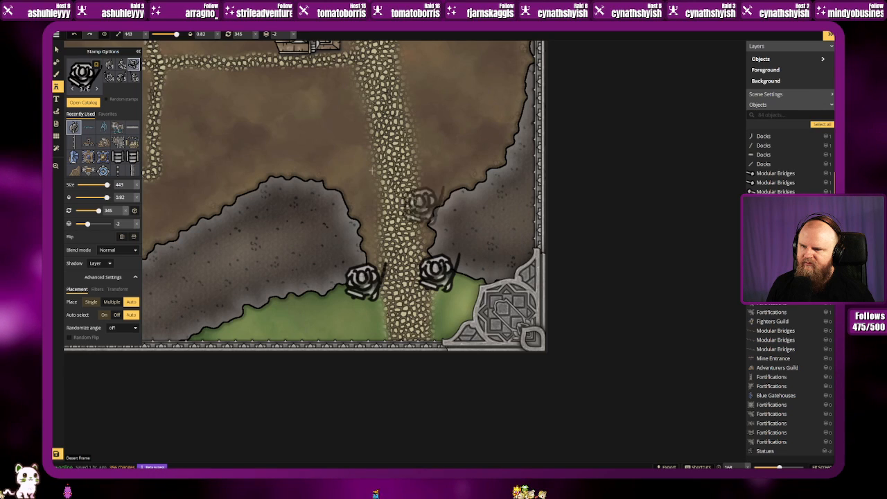
Step: Place the fifth statue variant east of the road and the sixth one west of it, just north of the first pair
left_click(122, 78)
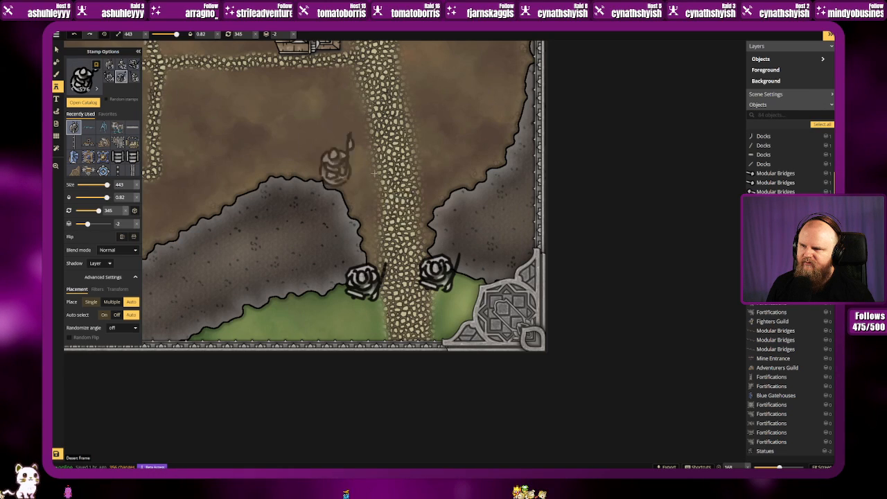
left_click(430, 209)
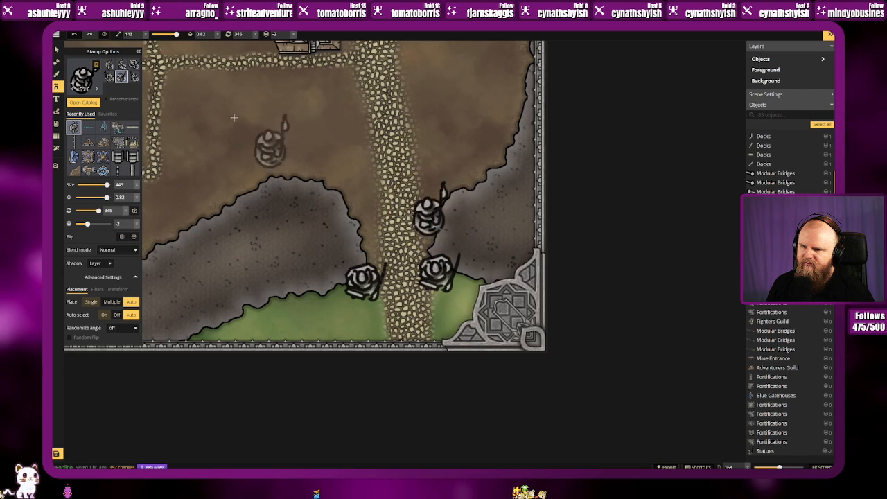
left_click(134, 77)
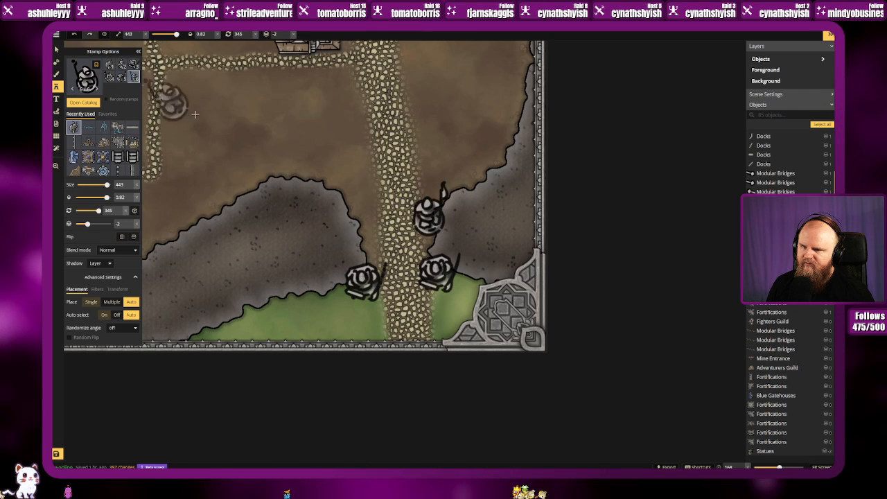
left_click(354, 217)
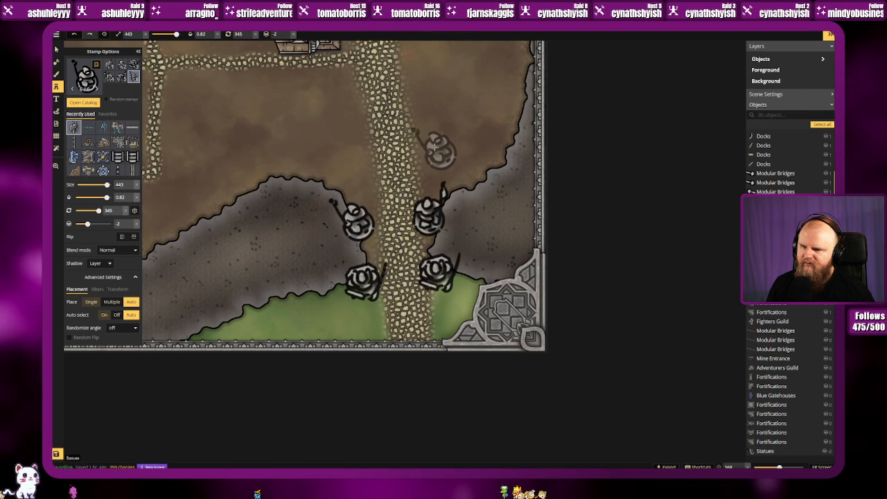
left_click(108, 77)
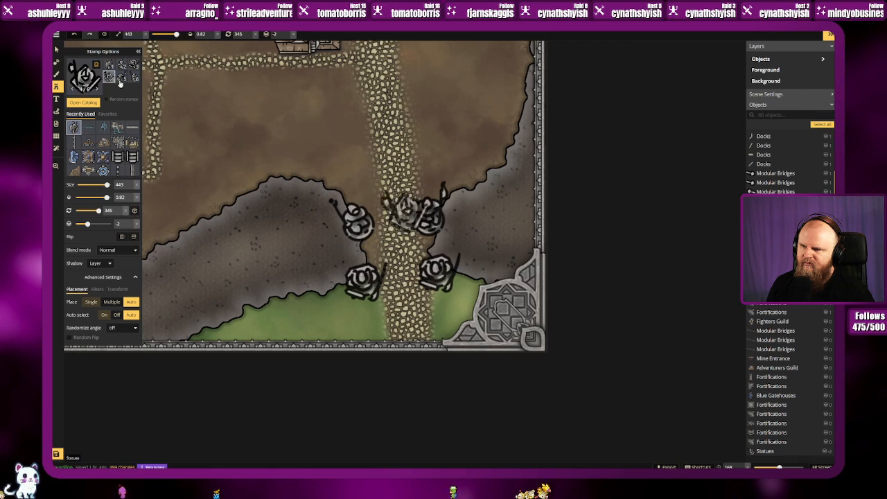
left_click(368, 168)
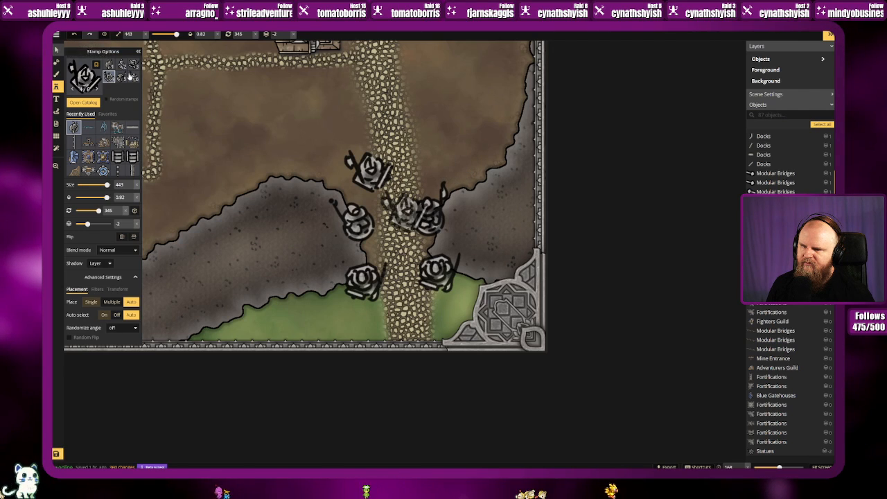
key("Escape")
left_click(371, 171)
key("Delete")
Step: Delete the two southernmost statues on either side of the southern road entrance
left_click(363, 281)
key("Delete")
left_click(436, 274)
key("Delete")
Step: Move the remaining pair of statues south so they flank the road where the cliffs meet the grass
left_click(356, 228)
left_click_drag(356, 228, 364, 275)
left_click(472, 265)
left_click(432, 221)
left_click_drag(433, 221, 435, 259)
left_click(616, 282)
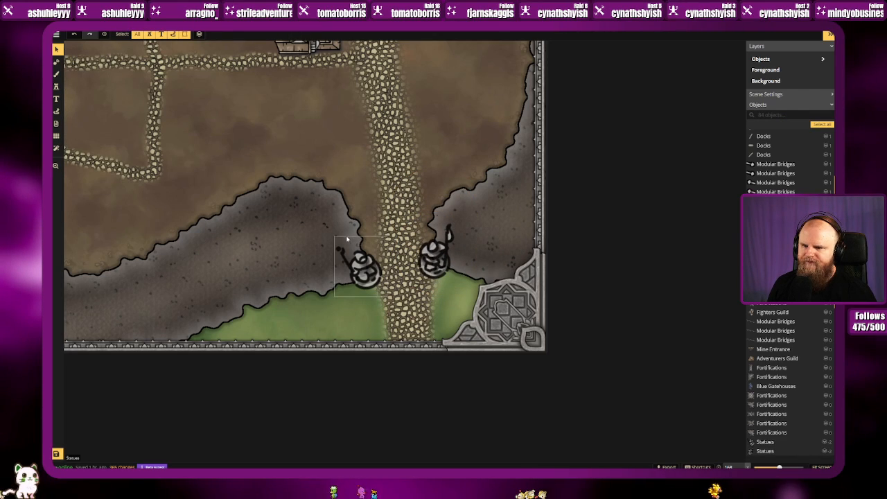
Step: Set the rotation of the statue west of the road to 6 and turn the east statue slightly counterclockwise
left_click(366, 259)
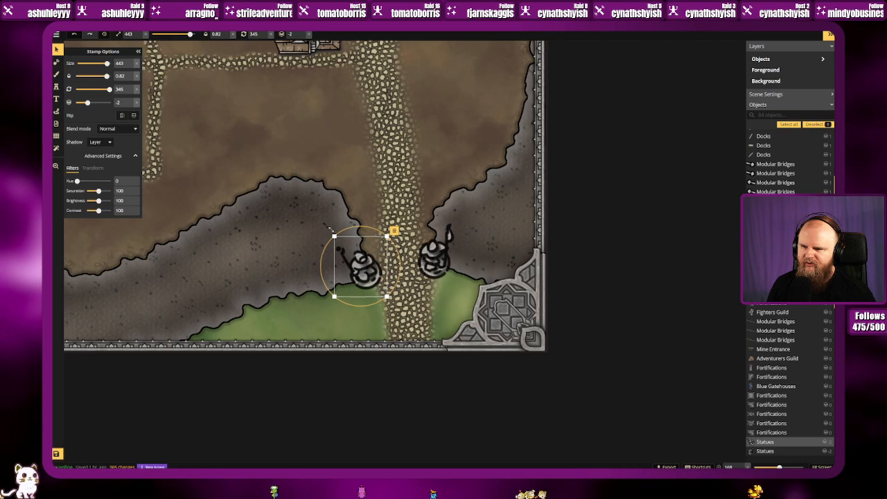
left_click_drag(402, 257, 400, 274)
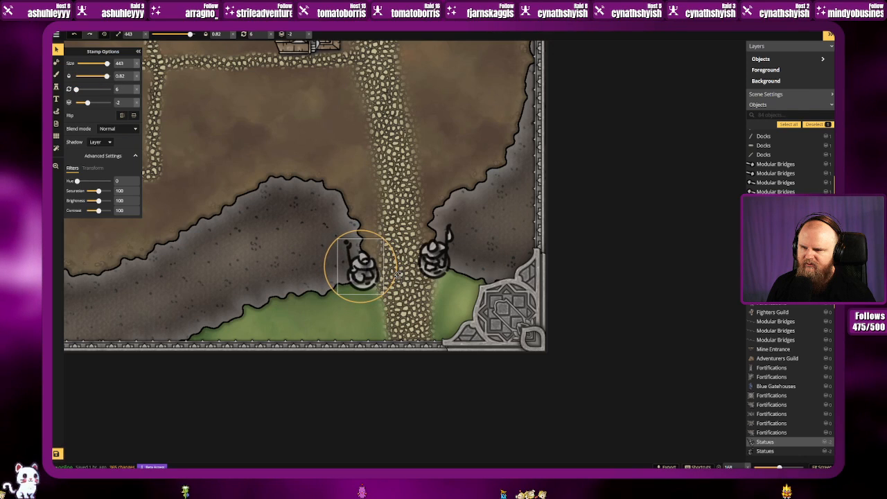
left_click(434, 277)
left_click(431, 276)
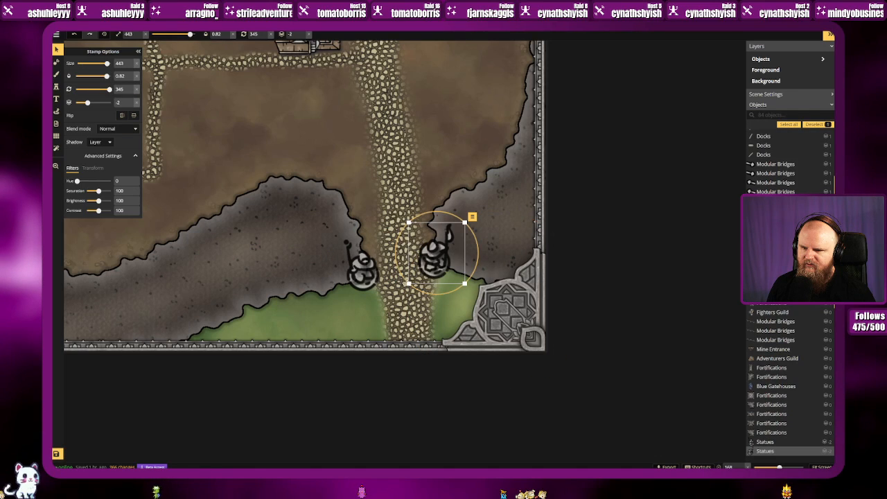
left_click_drag(394, 253, 399, 266)
left_click(345, 186)
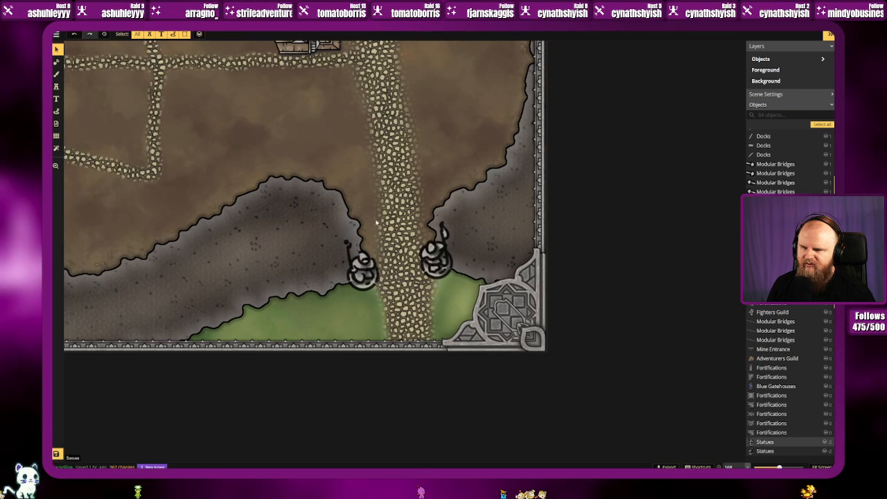
Step: Choose the Fortifications stamp set from the Castle group of the stamp catalog
left_click(58, 74)
left_click(57, 86)
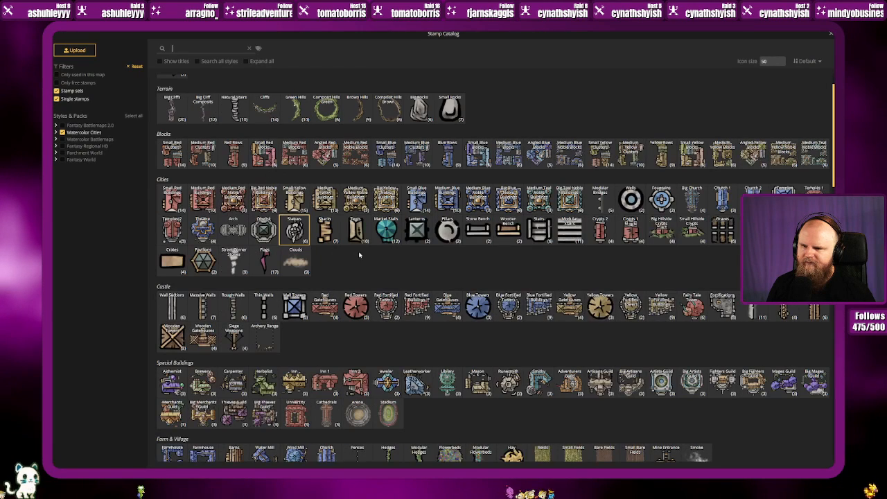
scroll(510, 258, "up", 1)
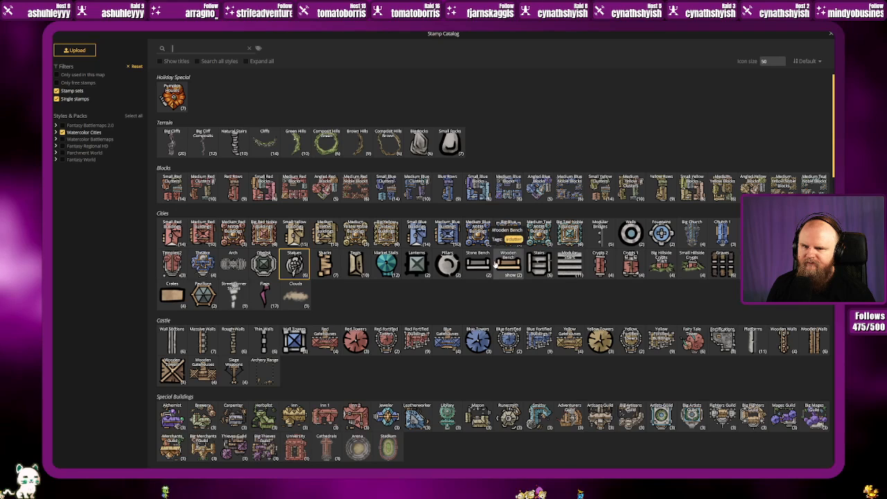
scroll(523, 271, "down", 2)
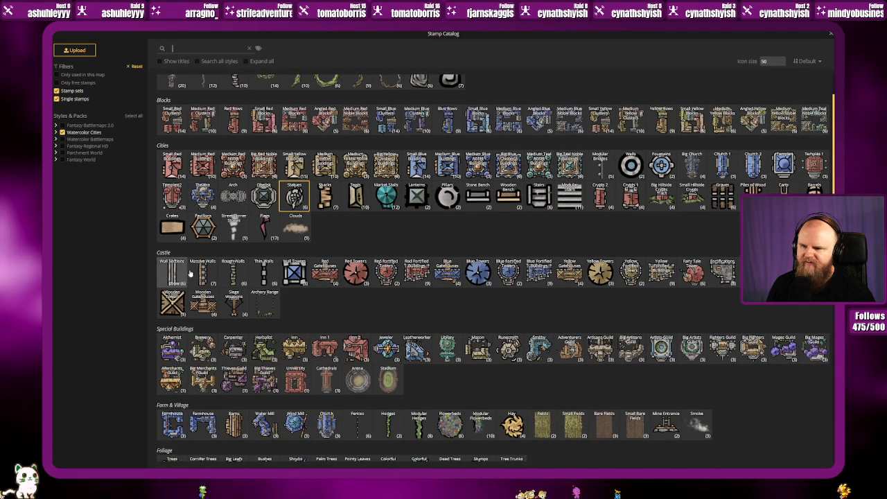
left_click(724, 270)
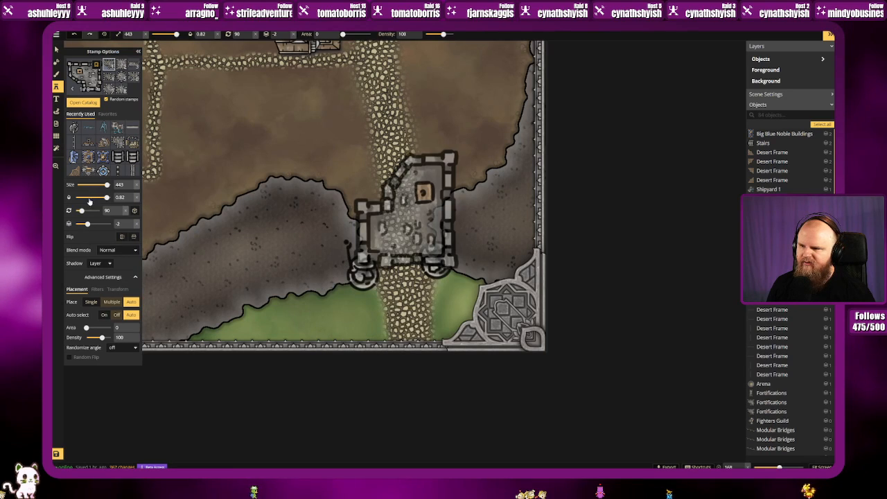
Step: Set the fortification stamp's size to 100 and its saturation to 60
left_click_drag(104, 195, 84, 192)
left_click(119, 185)
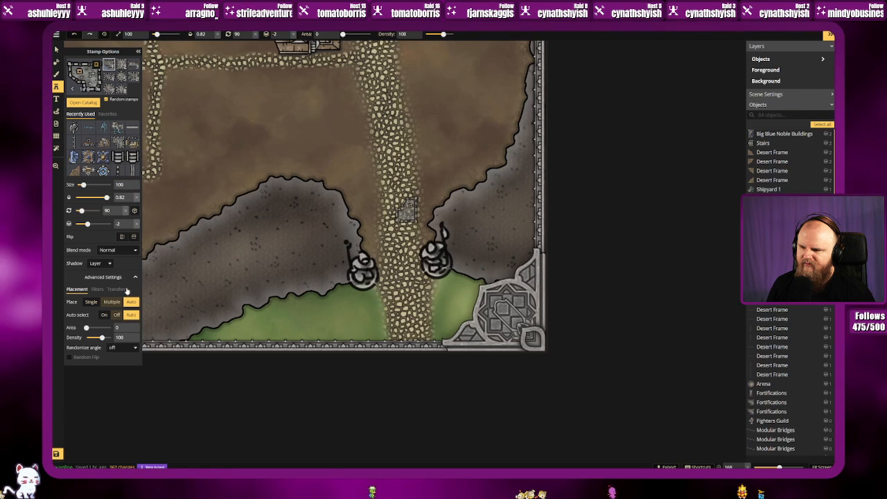
left_click(103, 291)
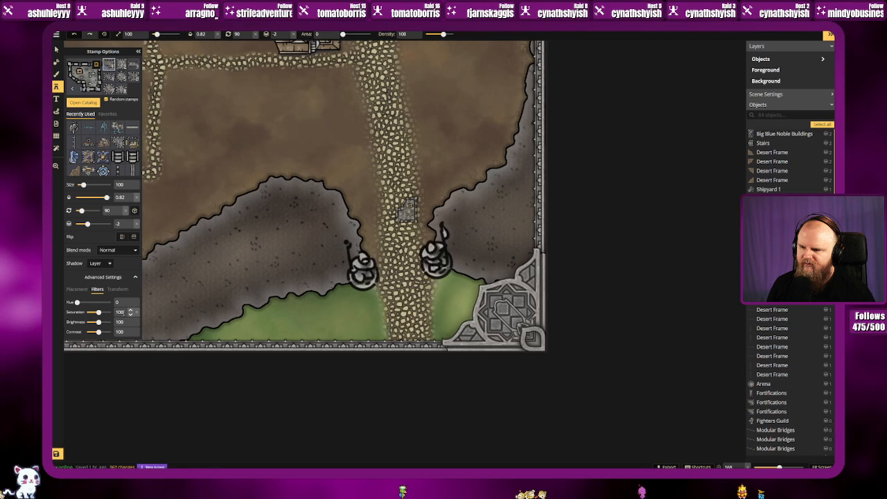
left_click(124, 312)
type("16")
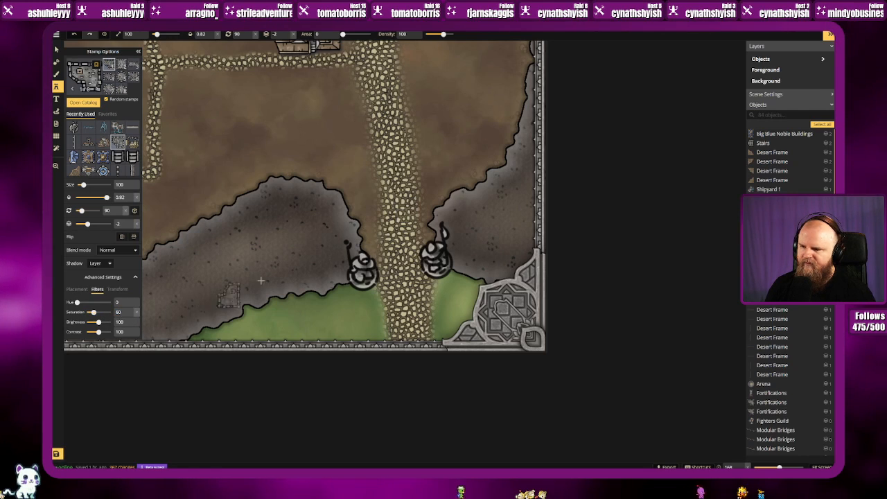
Step: Place the third fortification variant at rotation 75 on the road's west edge, just above the west statue
left_click(132, 66)
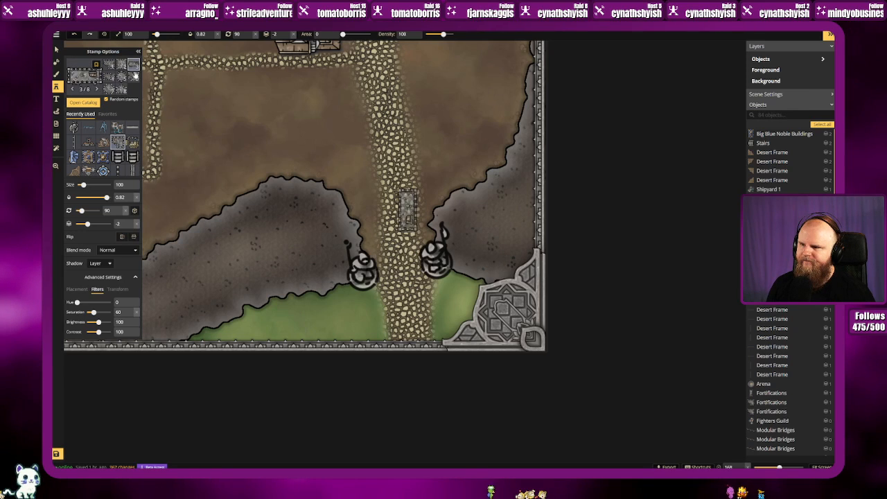
scroll(371, 252, "up", 4)
scroll(367, 254, "down", 6)
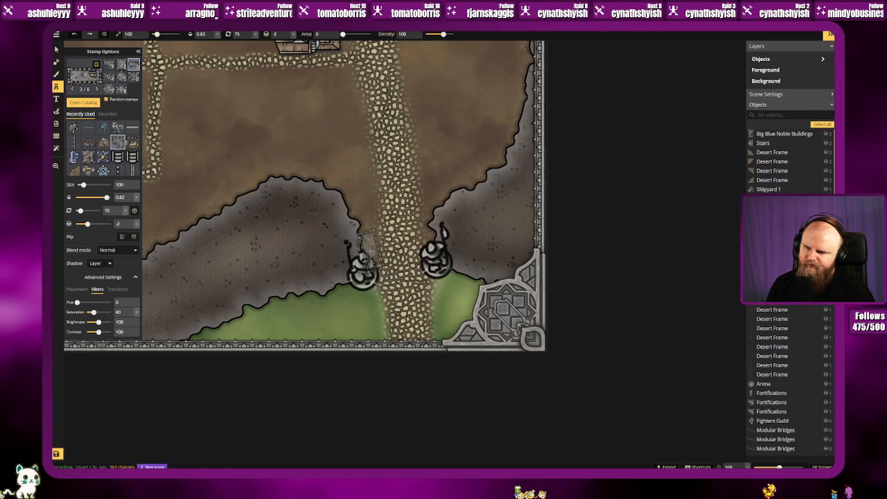
left_click(368, 254)
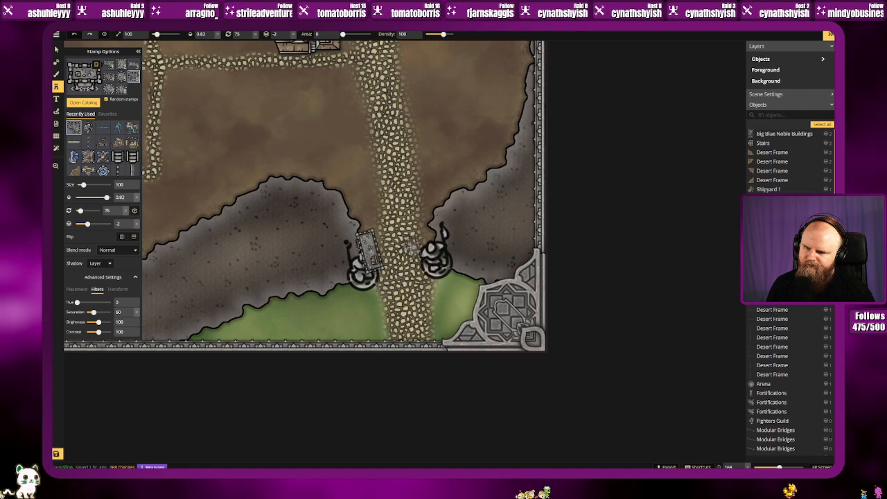
Step: Place the third fortification variant at rotation 255 on the road's east edge, beside the east statue
left_click(133, 65)
scroll(406, 245, "up", 12)
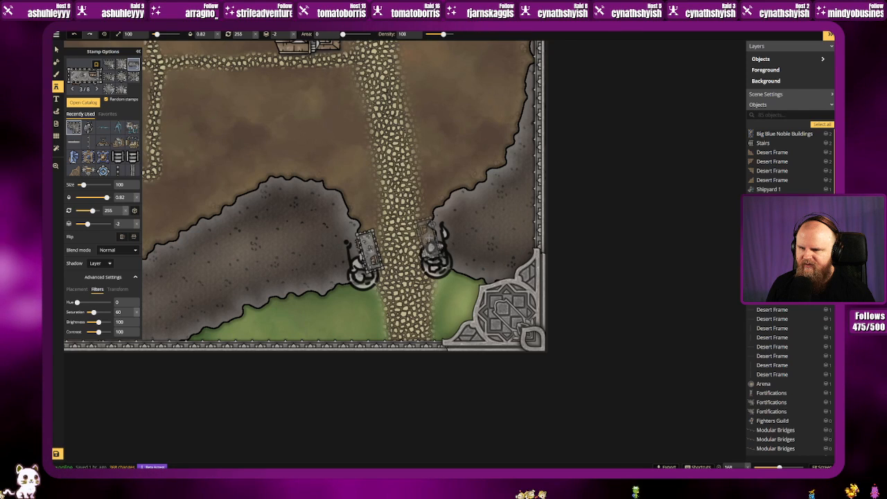
left_click(430, 239)
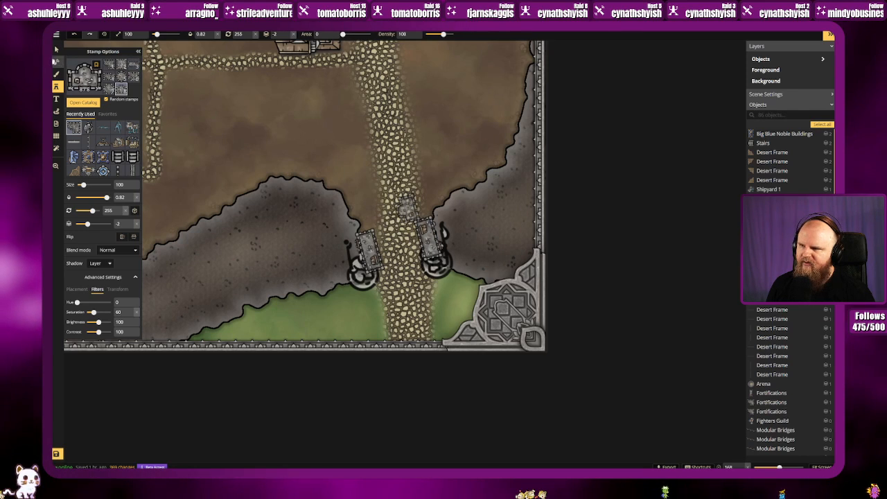
key("Escape")
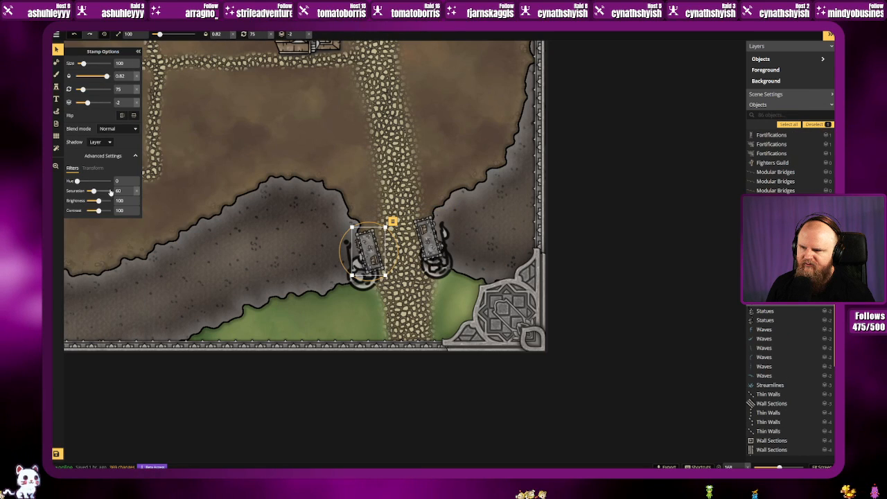
Step: Set the west fortification's rotation to 84 and turn the east fortification slightly clockwise to stand nearly upright
left_click_drag(82, 90, 84, 90)
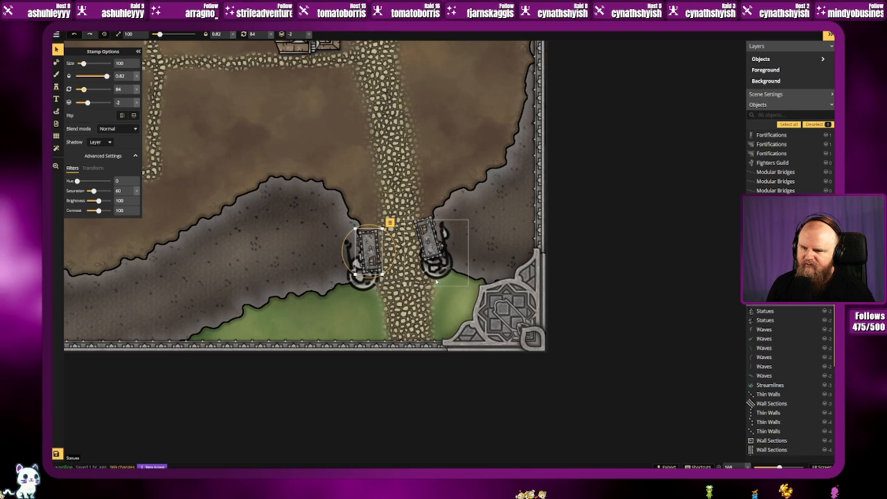
left_click(429, 240)
left_click(362, 239)
left_click(434, 242)
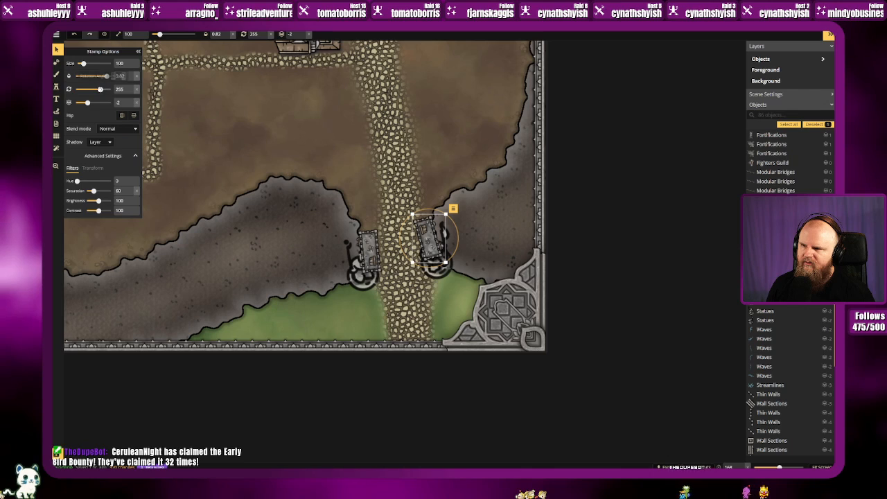
left_click_drag(100, 89, 102, 90)
left_click(391, 175)
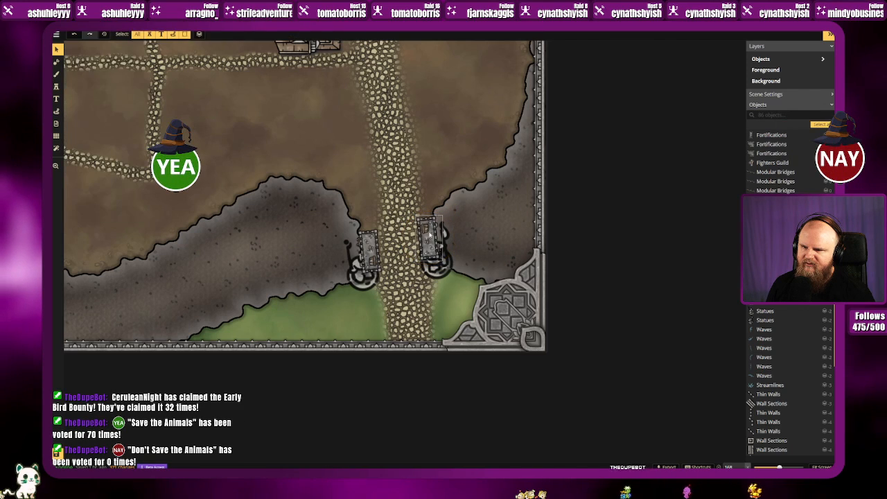
Step: Reposition the two fortification stamps on either side of the cobblestone road, just above the statues
left_click(430, 239)
left_click_drag(429, 239, 433, 242)
left_click(373, 239)
mouse_move(374, 239)
left_mouse_down()
mouse_move(415, 233)
mouse_move(360, 232)
left_mouse_up()
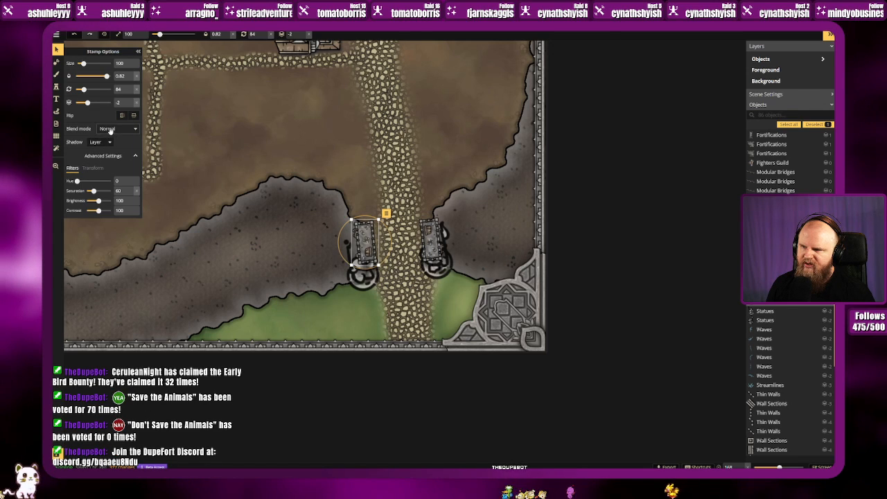
Step: Replace the fortification on the road's east side with a flipped copy of the west one
key("ctrl+v")
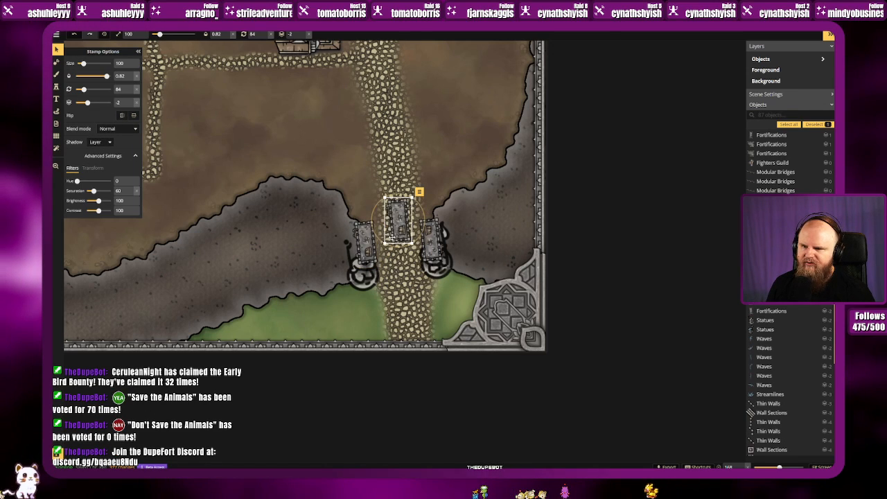
left_click(123, 116)
left_click(134, 116)
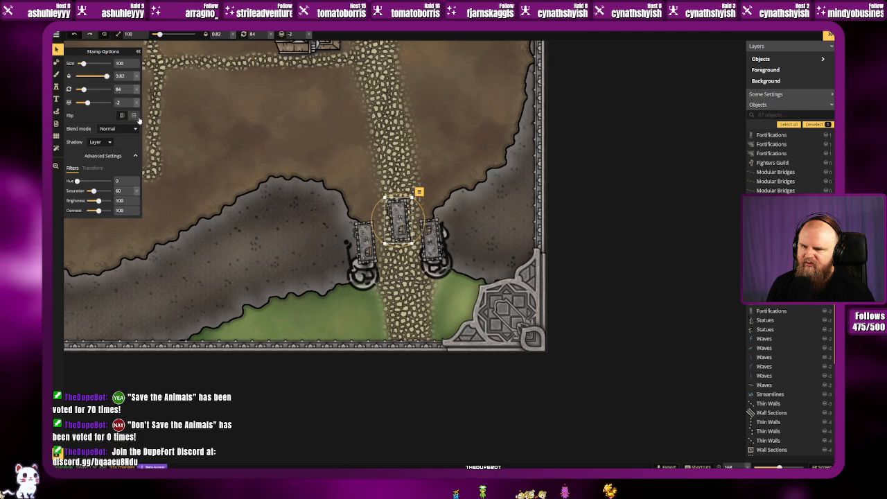
left_click(361, 163)
left_click(433, 239)
key("Delete")
left_click_drag(397, 218, 432, 239)
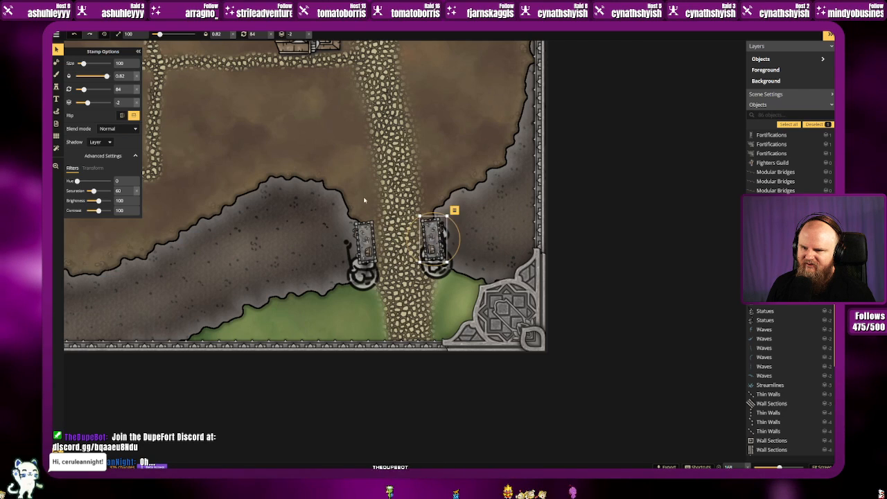
left_click(367, 203)
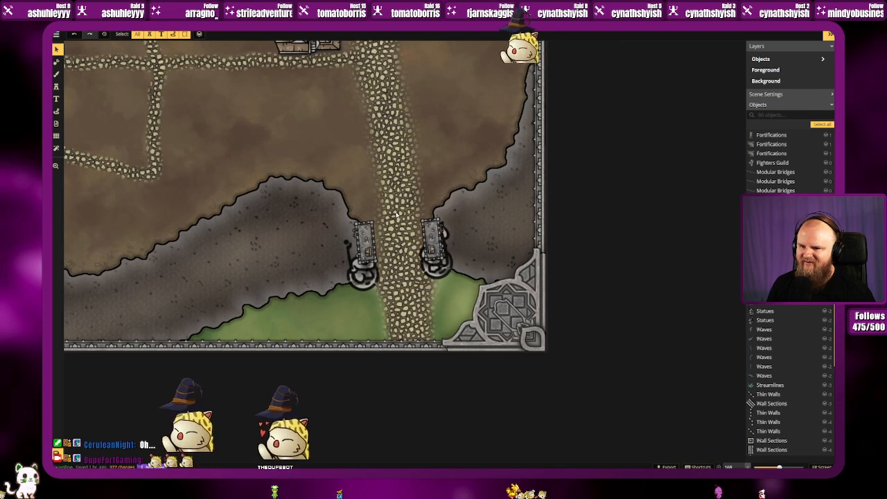
Step: Nudge the flipped fortification slightly so it sits just above the eastern statue beside the road
left_click(433, 239)
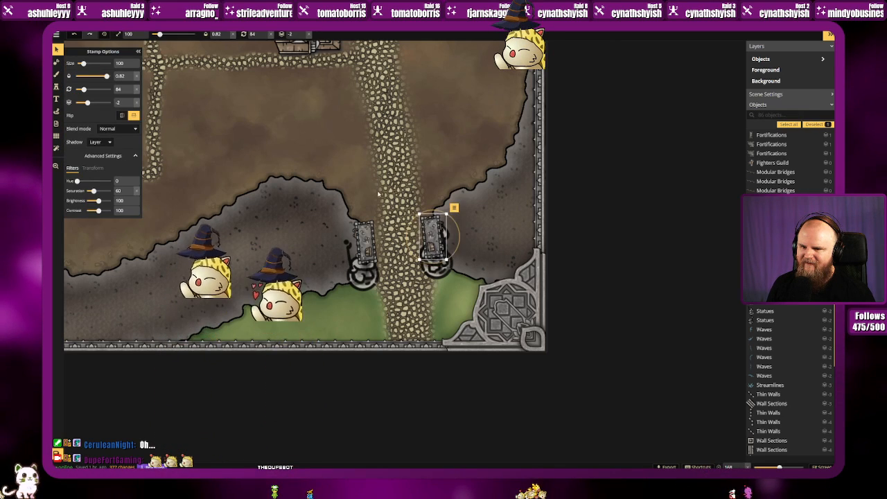
key("Escape")
left_click_drag(432, 235, 433, 236)
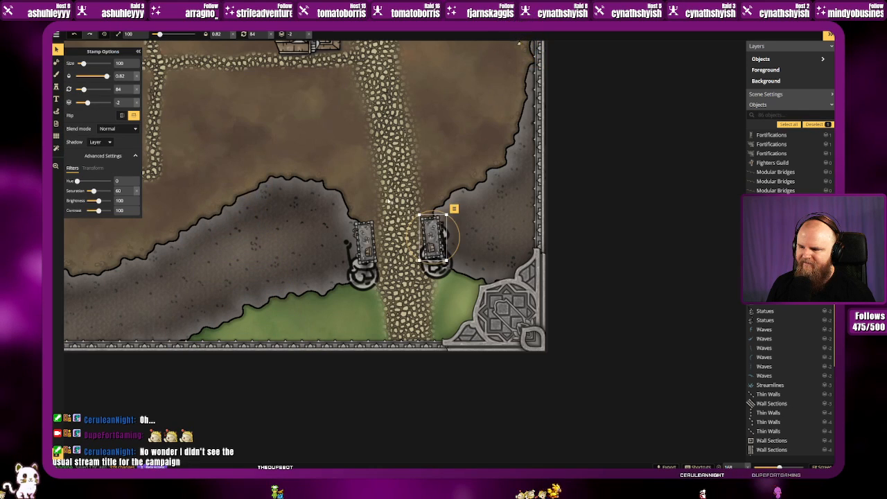
left_click(352, 210)
Step: Select both roadside fortifications together and move them down one layer, to layer -3
left_click_drag(339, 203, 439, 227)
left_click(381, 204)
left_click(366, 241)
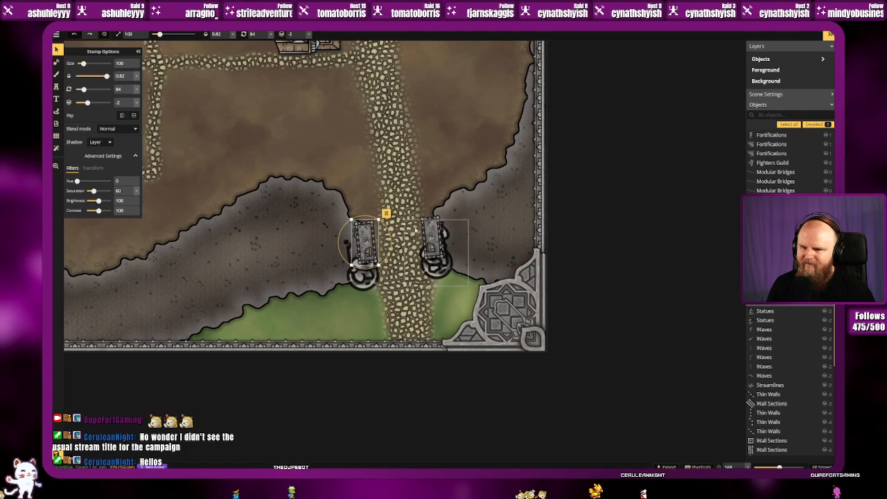
left_click(432, 239)
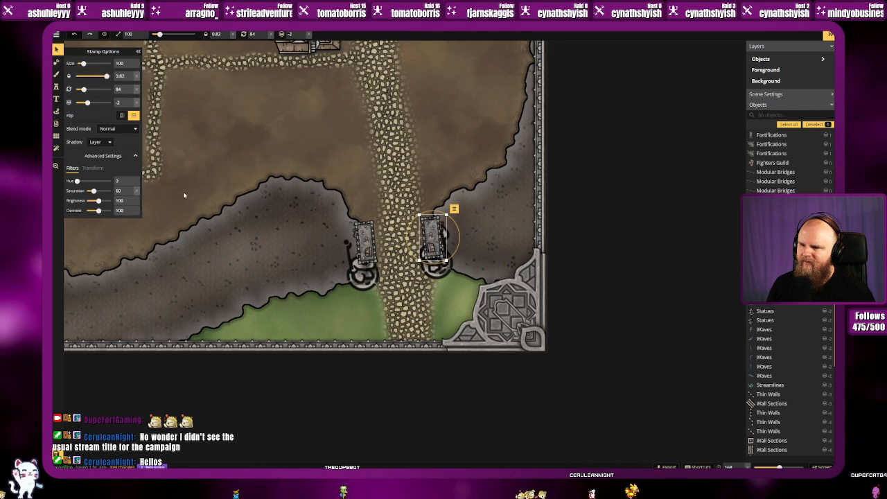
left_click(366, 239)
left_click(433, 220)
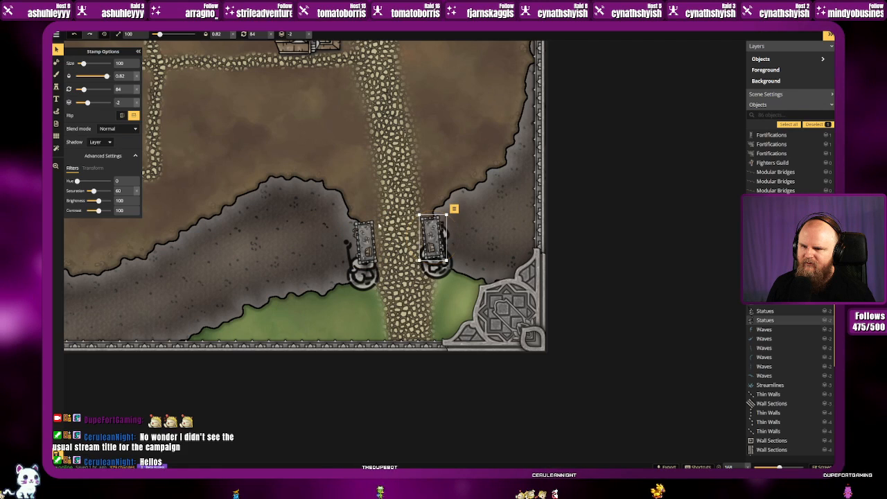
left_click(366, 240, "shift")
left_click(454, 208)
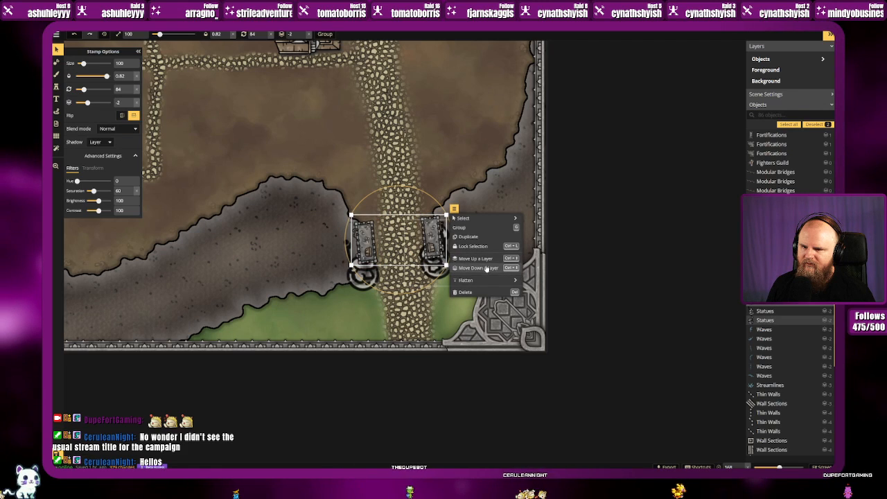
left_click(486, 259)
left_click(384, 179)
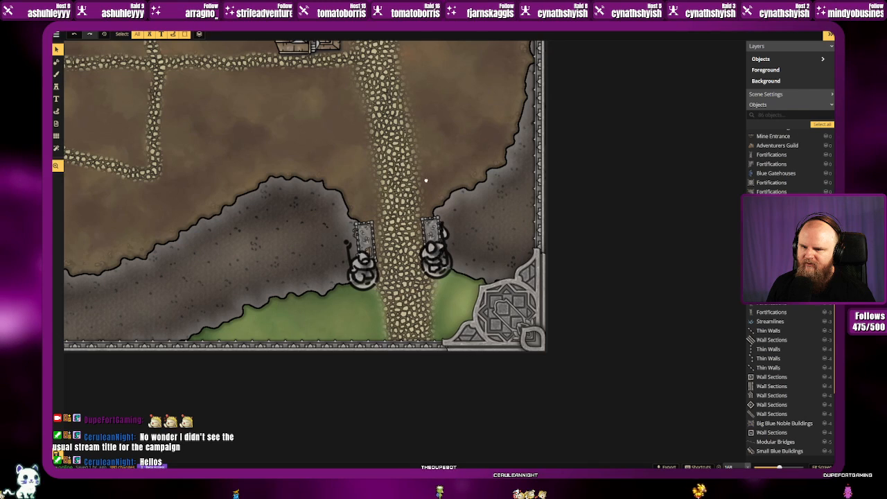
left_click_drag(426, 180, 393, 178)
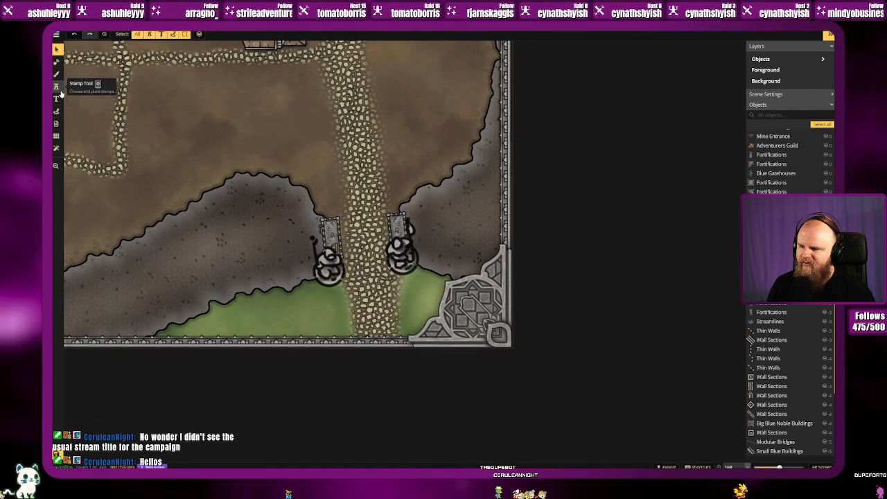
left_click(57, 88)
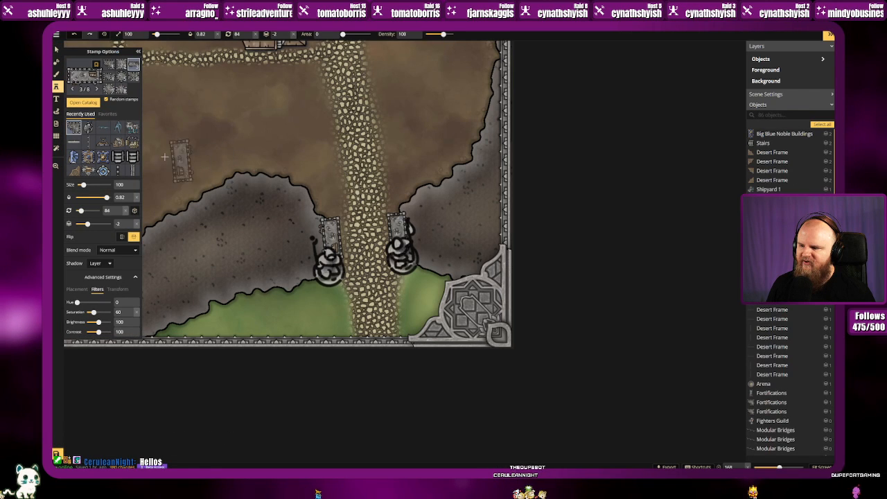
left_click(80, 72)
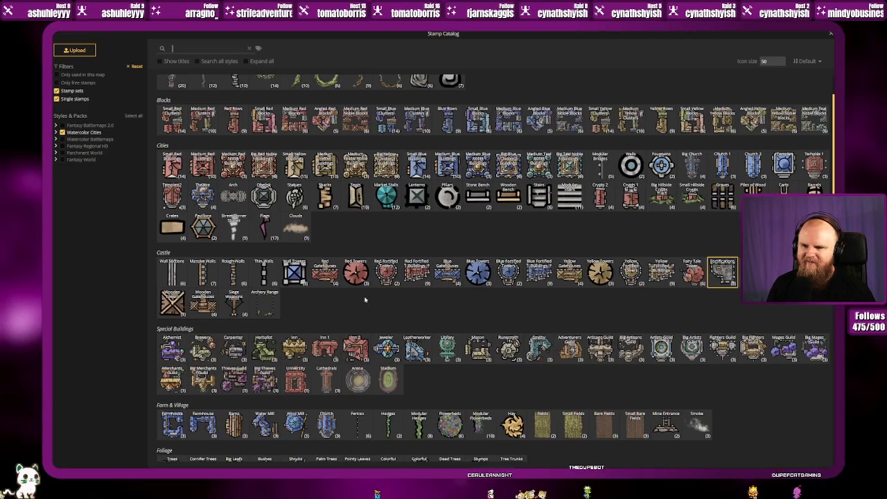
scroll(533, 348, "down", 1)
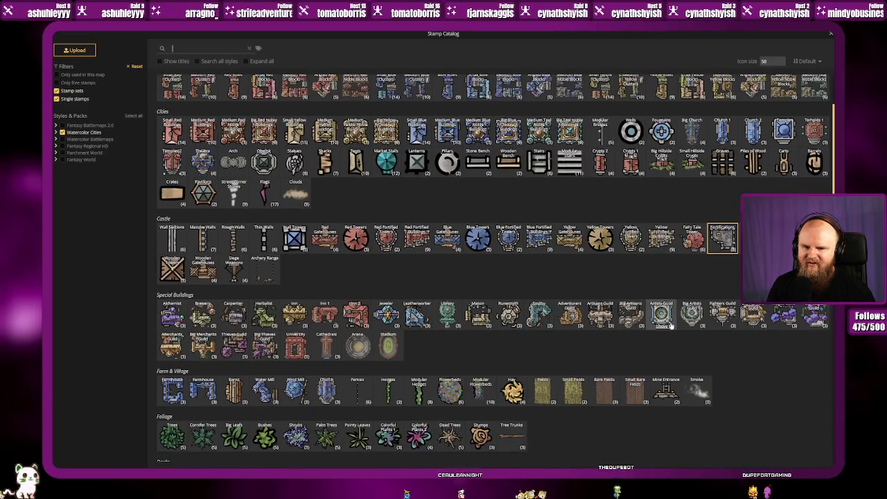
scroll(634, 325, "down", 3)
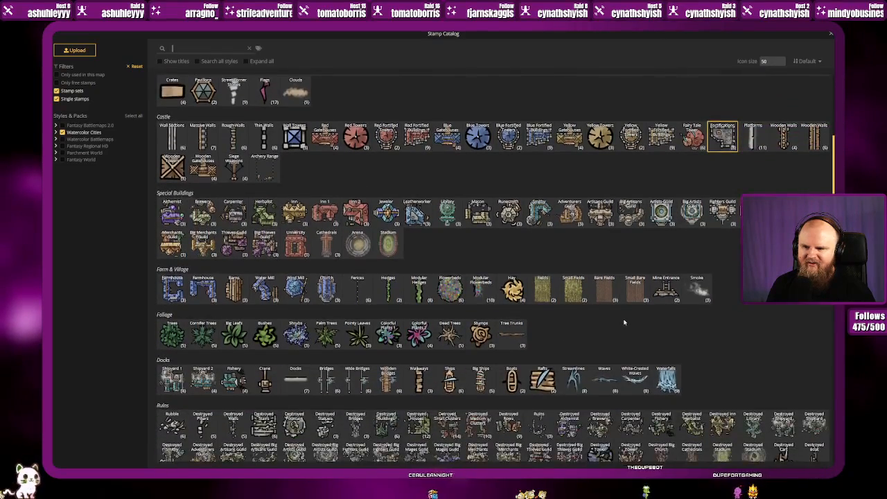
scroll(624, 322, "up", 7)
scroll(616, 319, "down", 1)
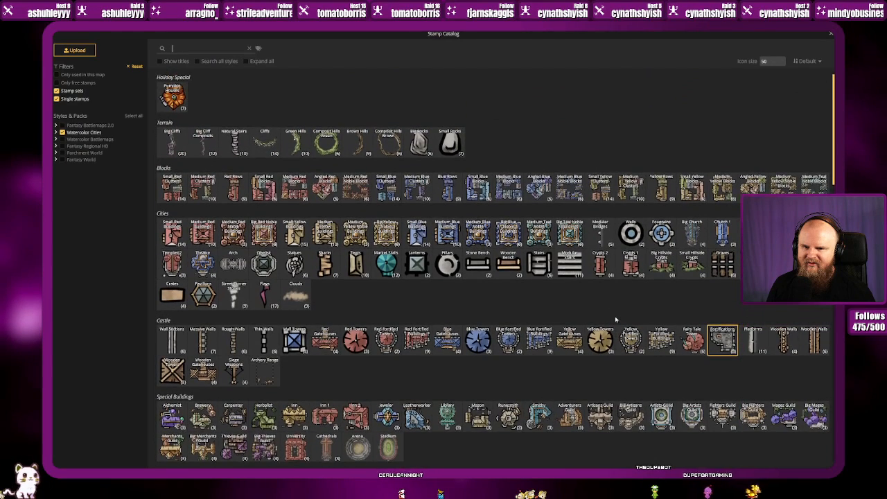
left_click(232, 265)
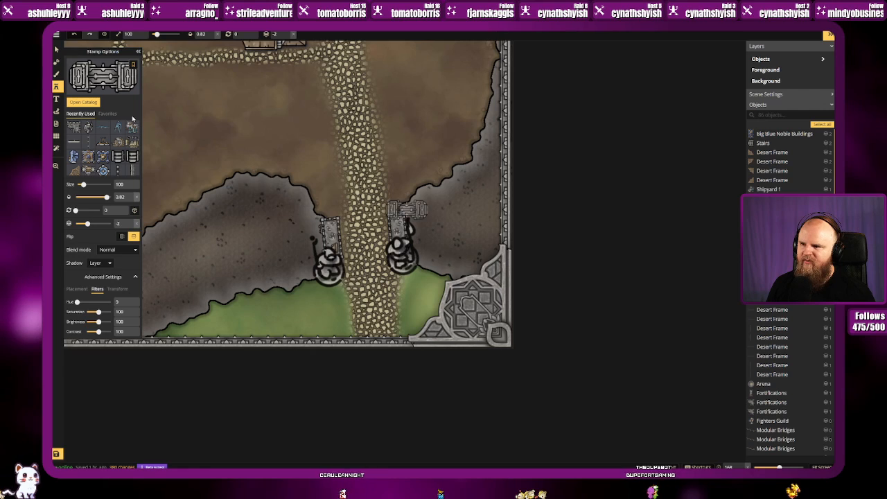
scroll(366, 264, "down", 1)
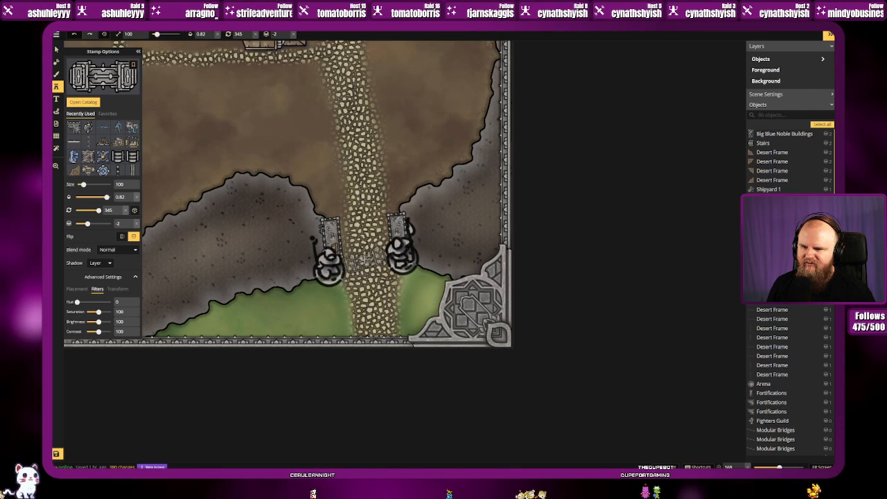
scroll(364, 255, "up", 1)
left_click(57, 50)
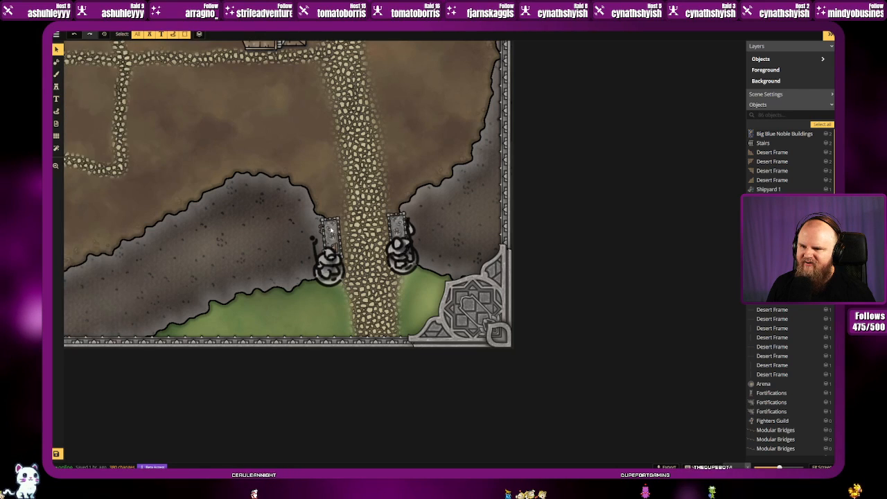
Step: Pick up the settings of the fortification west of the road and choose the Arch stamp from the Cities set of the stamp catalog
left_click(331, 236)
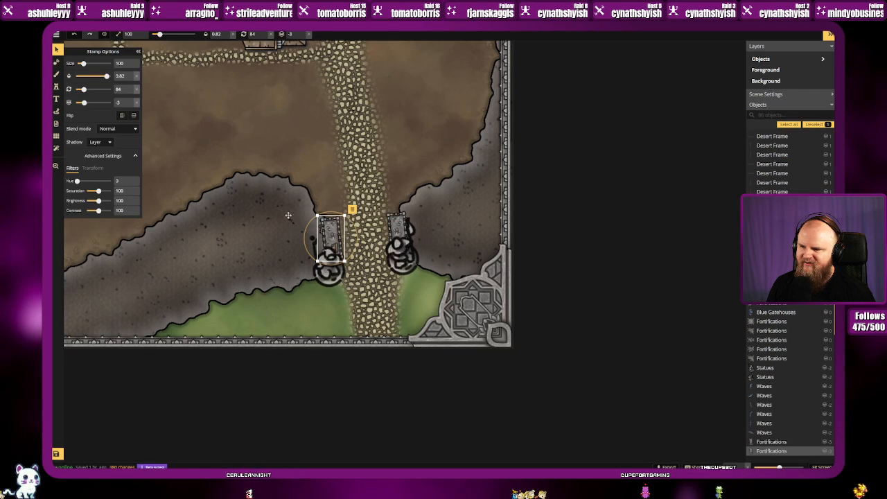
left_click(243, 116)
left_click(57, 85)
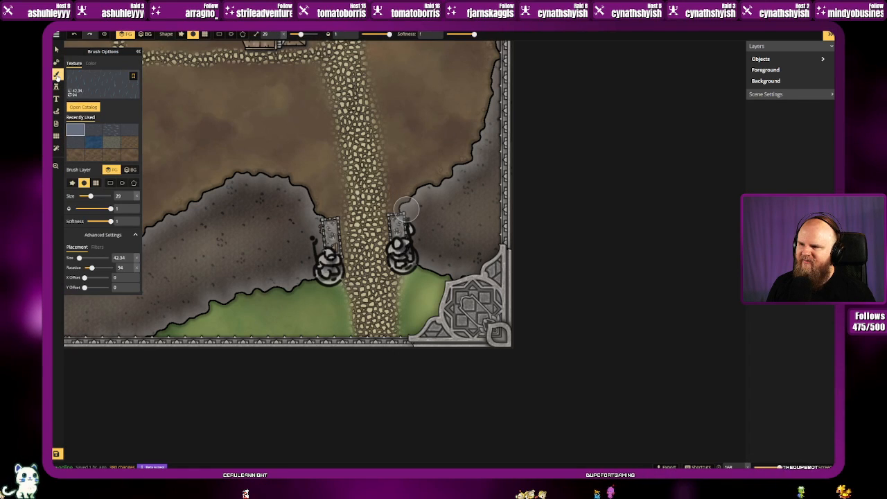
left_click(57, 50)
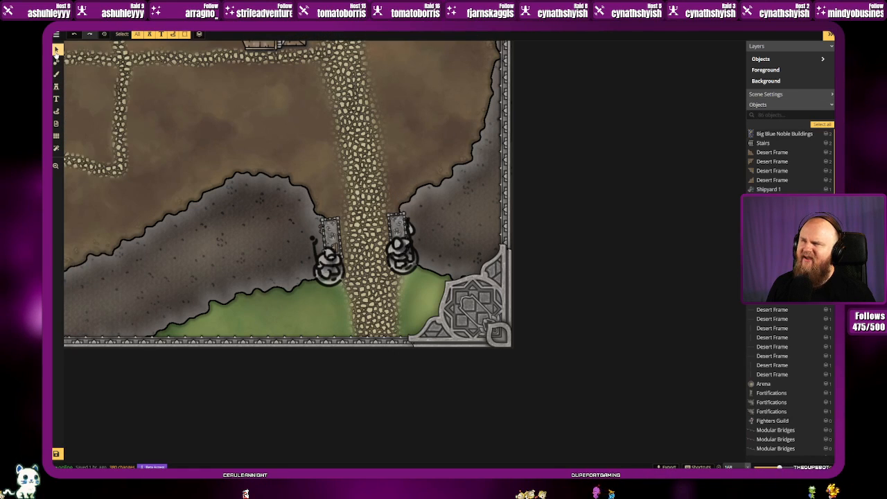
left_click(56, 86)
left_click(84, 79)
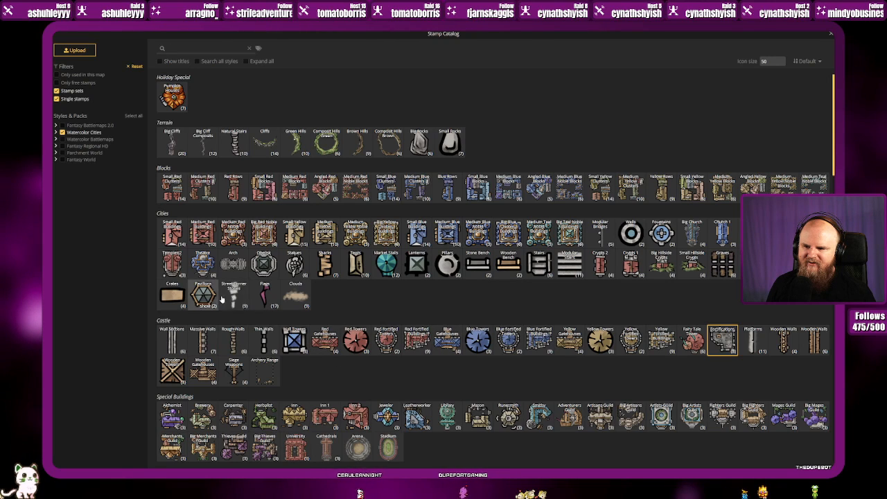
left_click(233, 265)
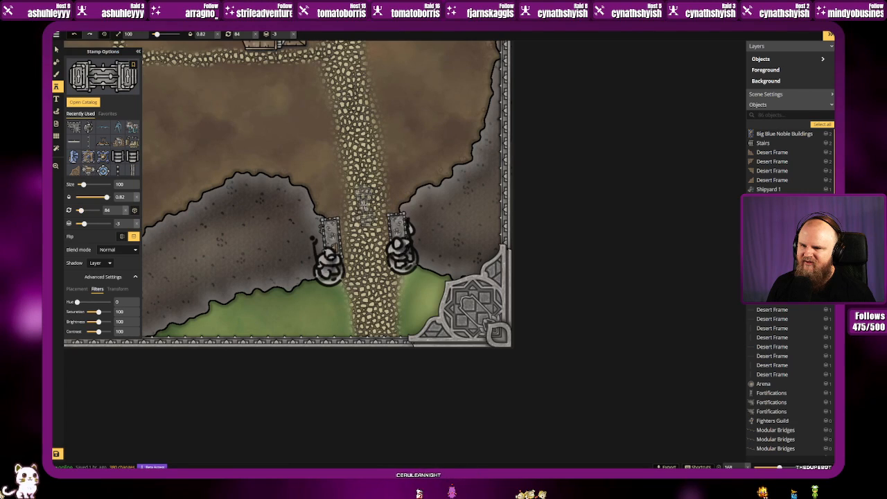
Step: Place the Arch across the road between the two statues, with rotation 354 and size 143
left_click_drag(81, 211, 99, 217)
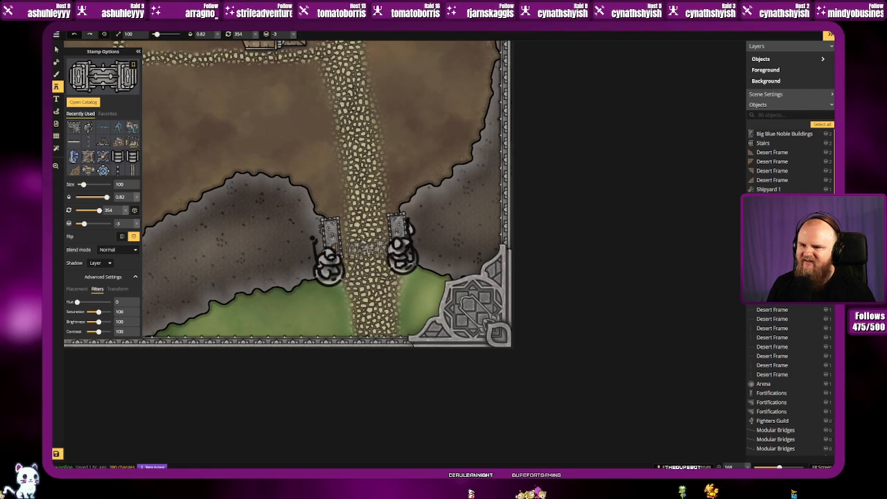
left_click(130, 183)
left_click(130, 183)
left_click(130, 183)
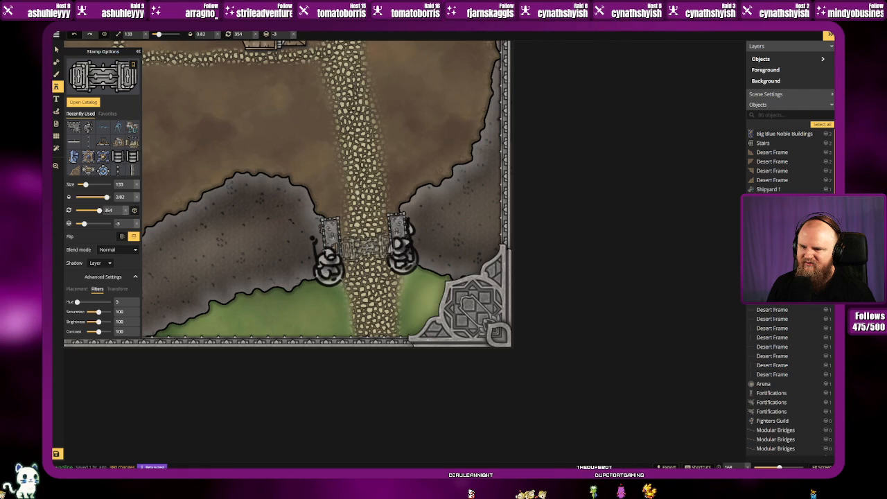
key("bracketright")
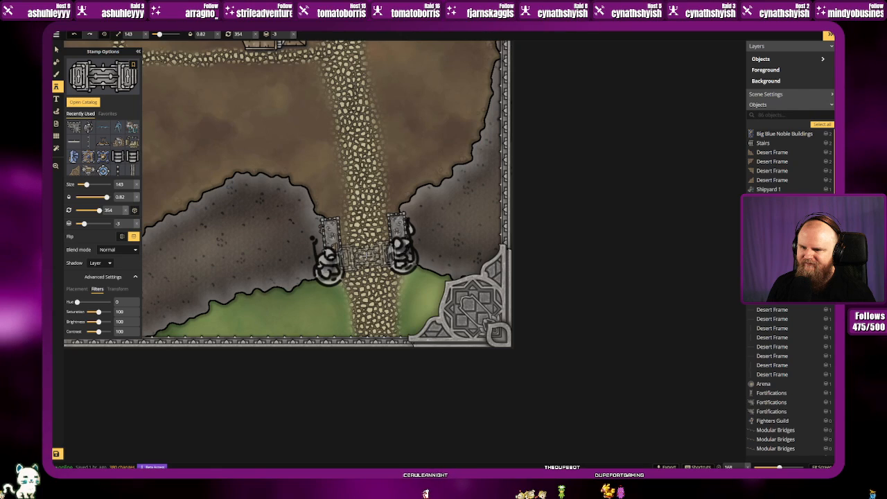
left_click(366, 251)
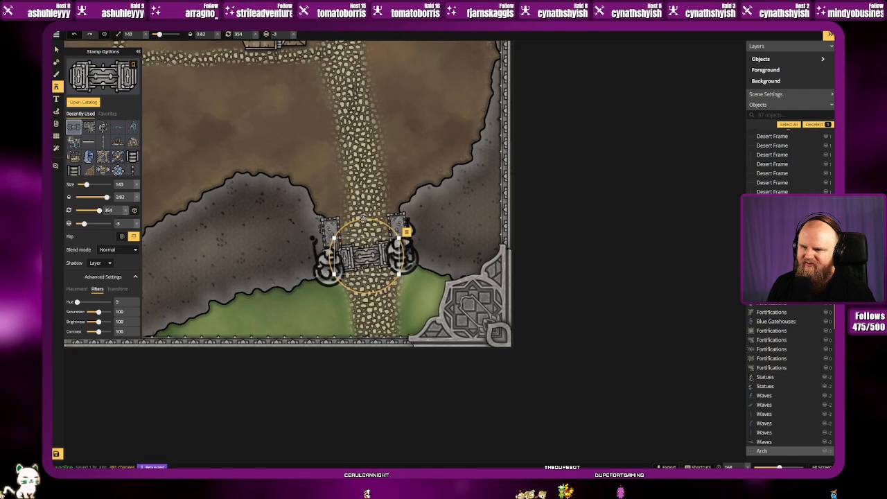
key("Escape")
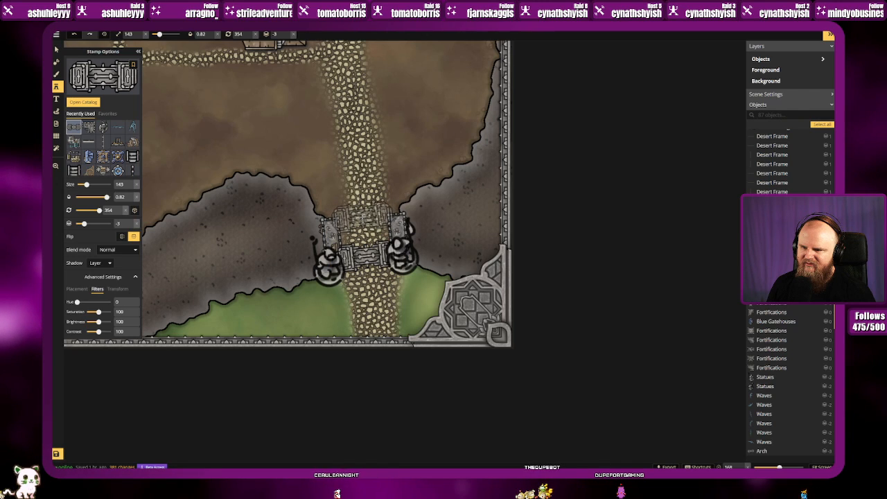
Step: Place a second matching Arch across the road at the upper ends of the two fortifications
left_click(384, 212)
left_click(57, 50)
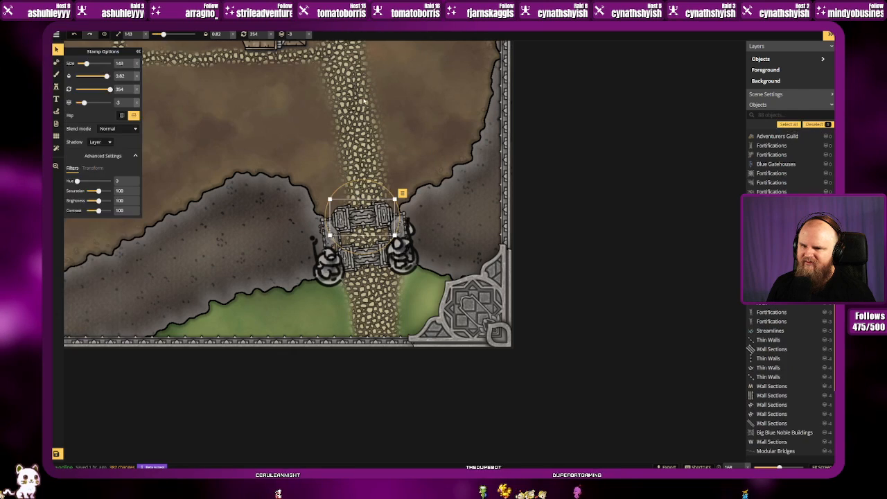
key("Escape")
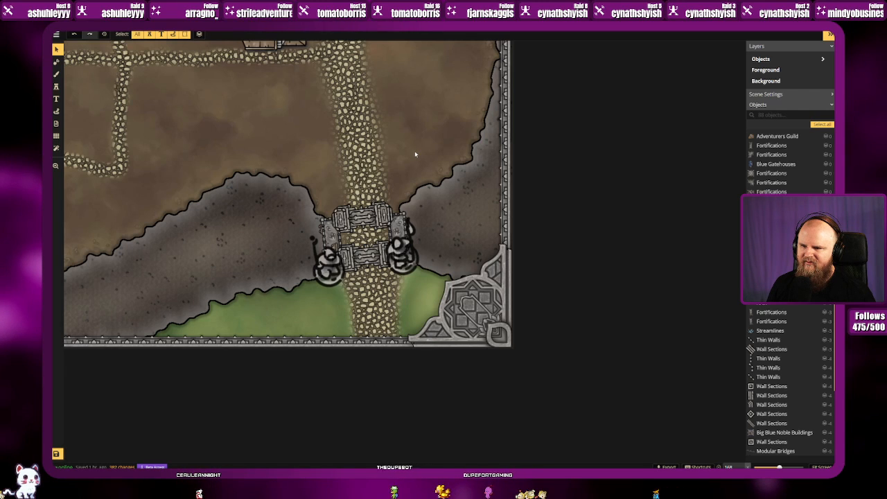
left_click(409, 225)
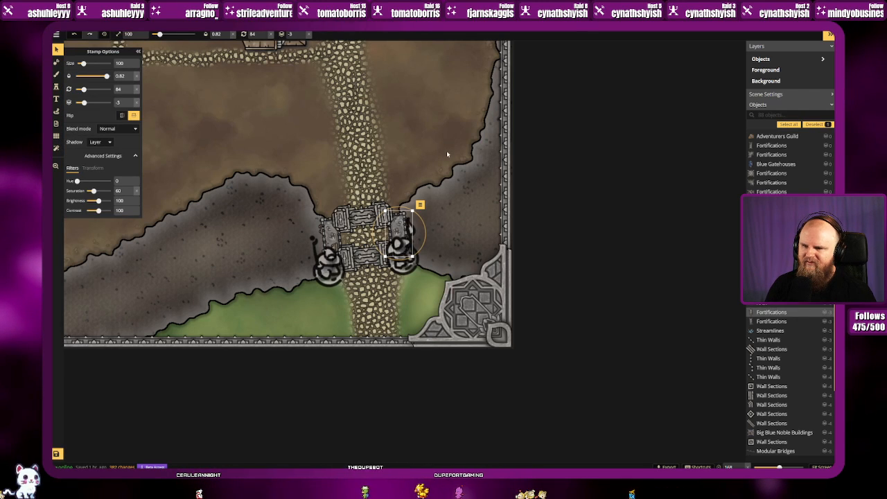
left_click(427, 144)
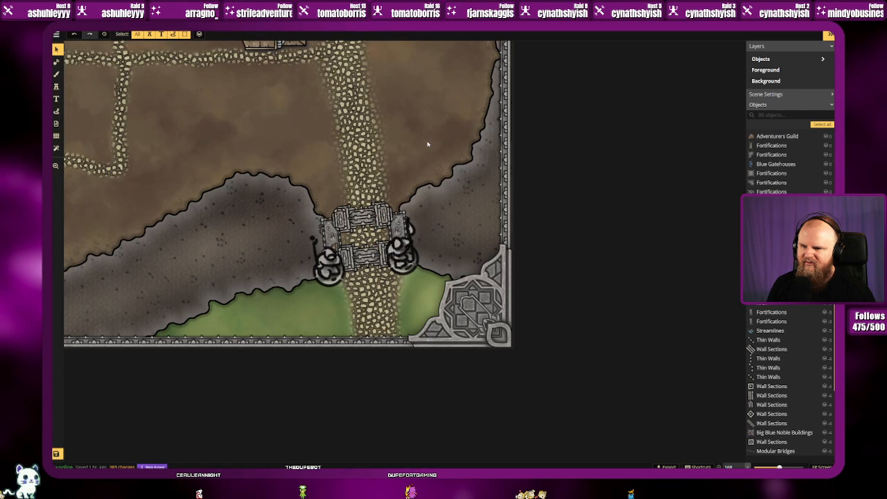
Step: Paint the road between the two gate arches on the foreground with the plain light grey texture from the Street Textures
left_click(57, 77)
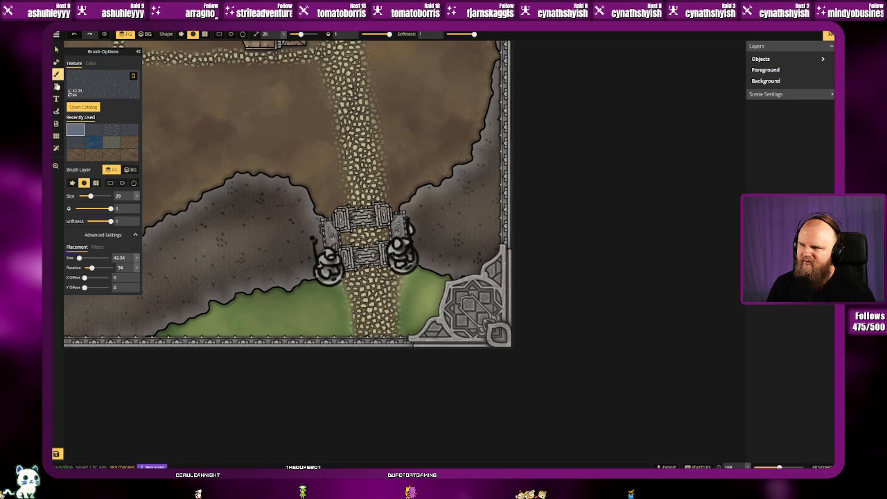
left_click(108, 76)
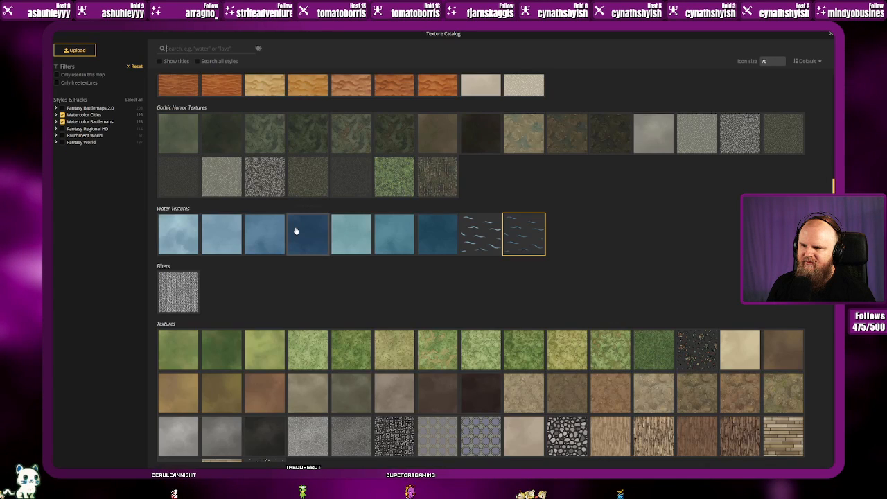
scroll(298, 236, "up", 5)
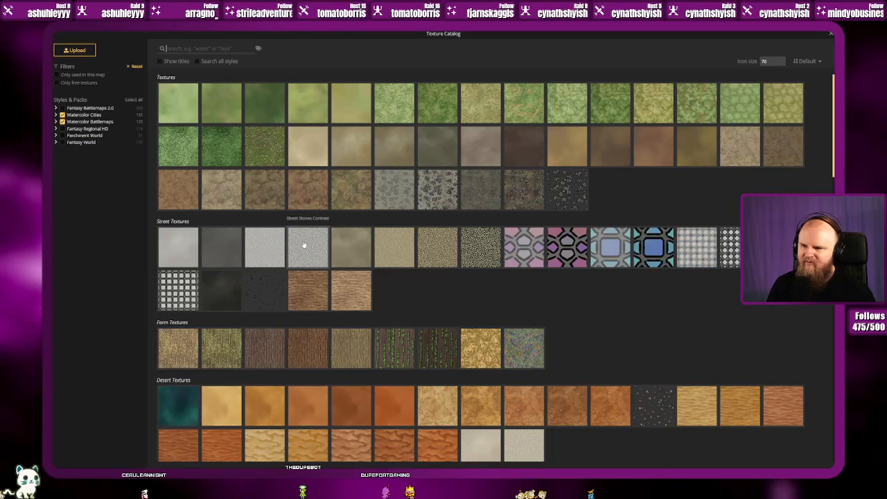
left_click(174, 251)
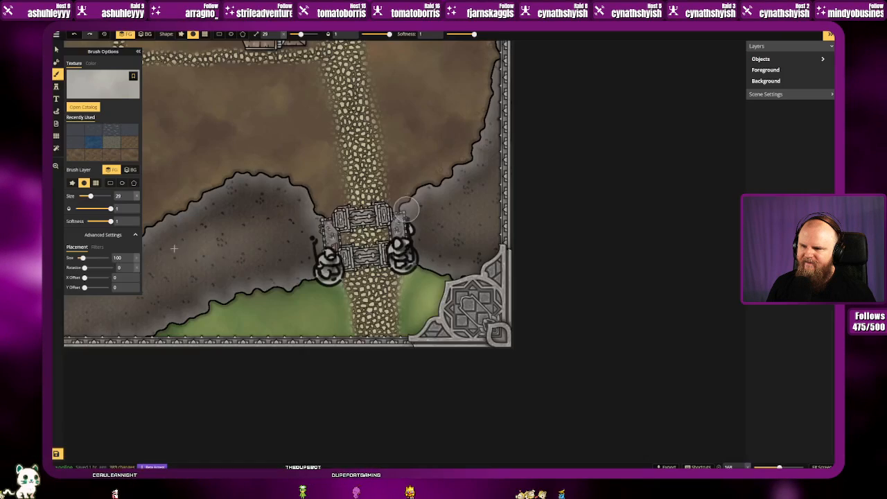
mouse_move(388, 243)
left_mouse_down()
mouse_move(350, 239)
mouse_move(384, 234)
mouse_move(354, 239)
left_mouse_up()
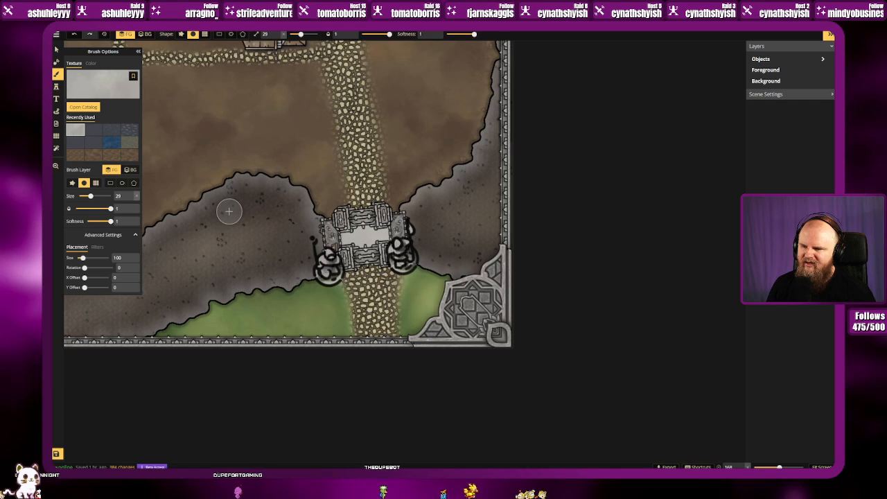
Step: Try brightness values of 65 and 75 on the brush texture, repainting the floor between the arches with each
left_click(97, 247)
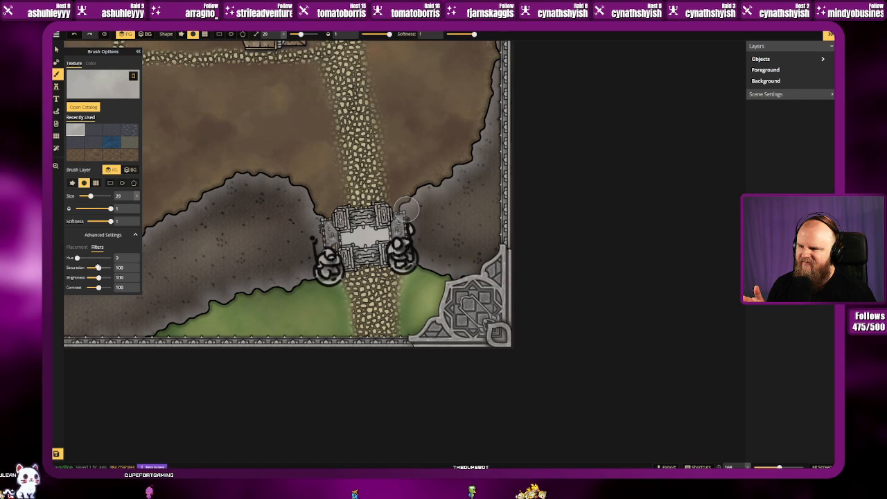
left_click_drag(98, 278, 94, 278)
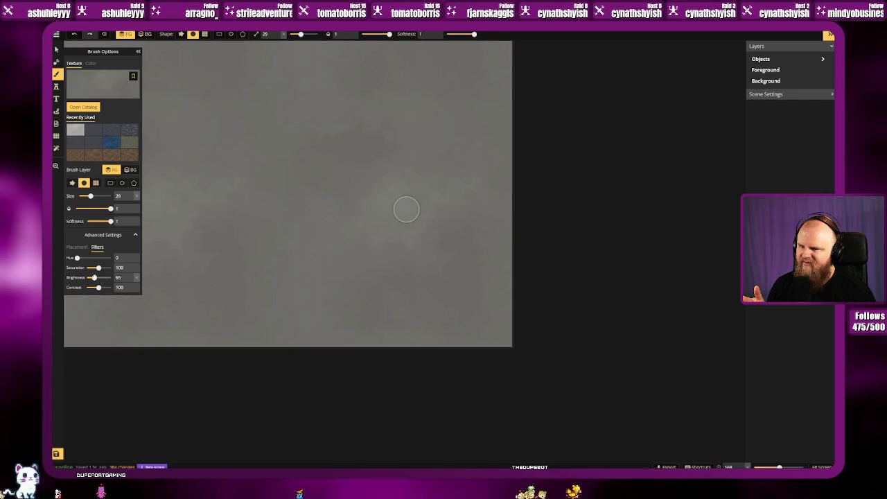
left_click_drag(355, 239, 371, 263)
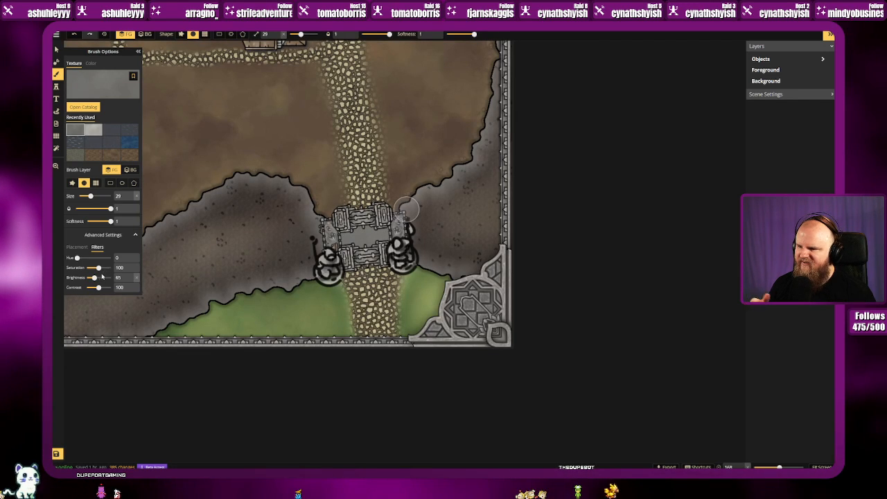
left_click_drag(95, 278, 96, 278)
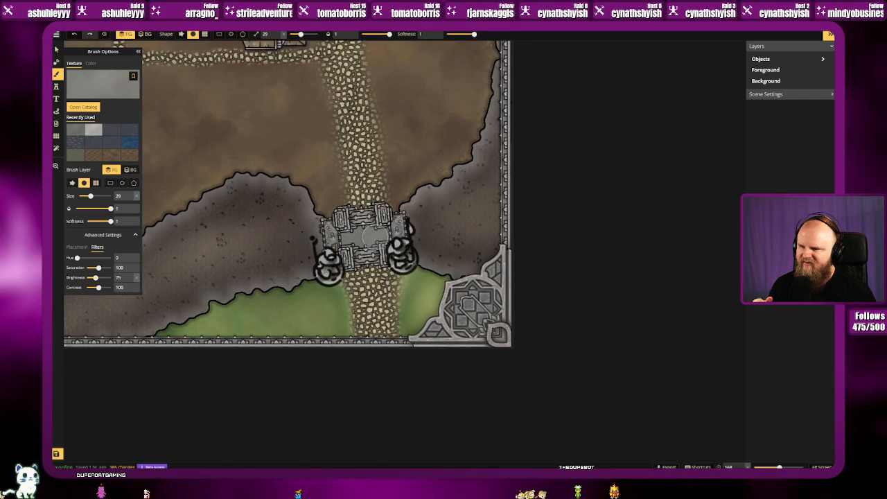
left_click(407, 208)
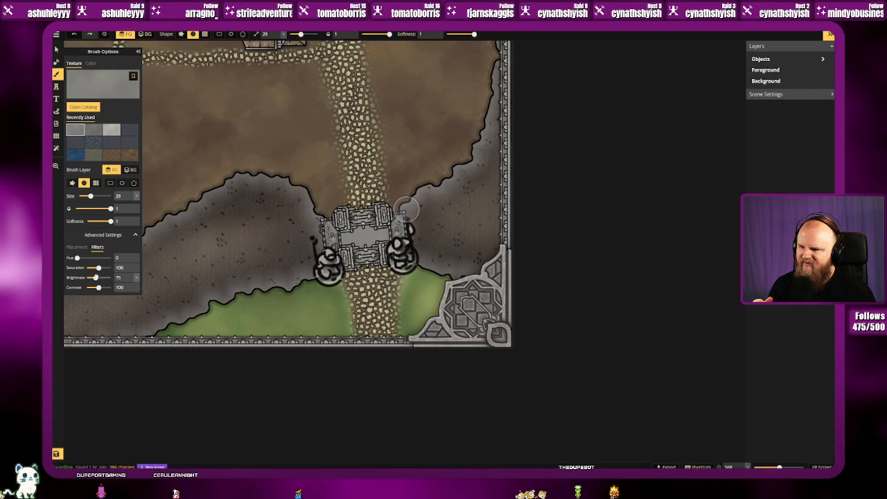
Step: Set the brush texture's brightness to 87 and repaint the floor between the two gate arches
left_click_drag(95, 277, 96, 278)
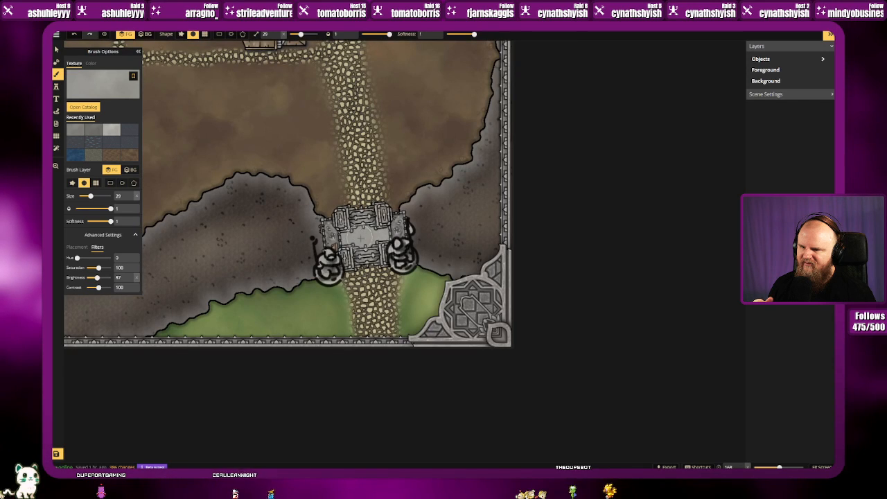
left_click_drag(366, 225, 343, 233)
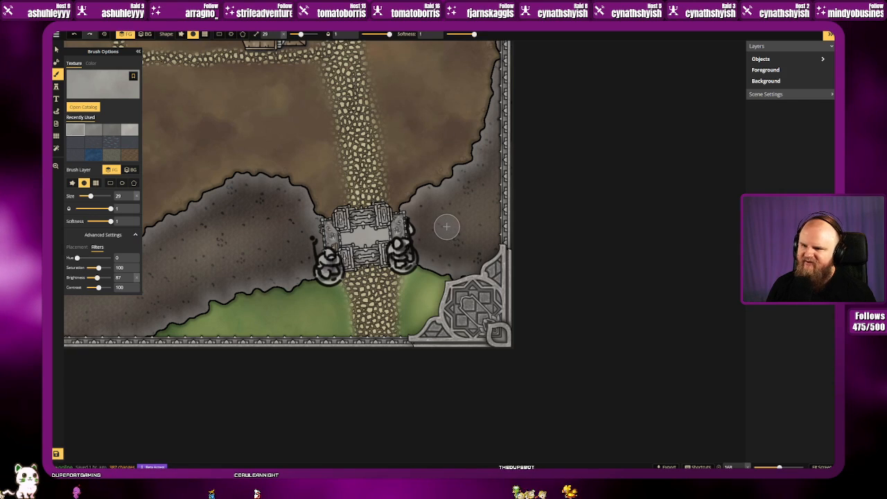
left_click_drag(429, 226, 416, 229)
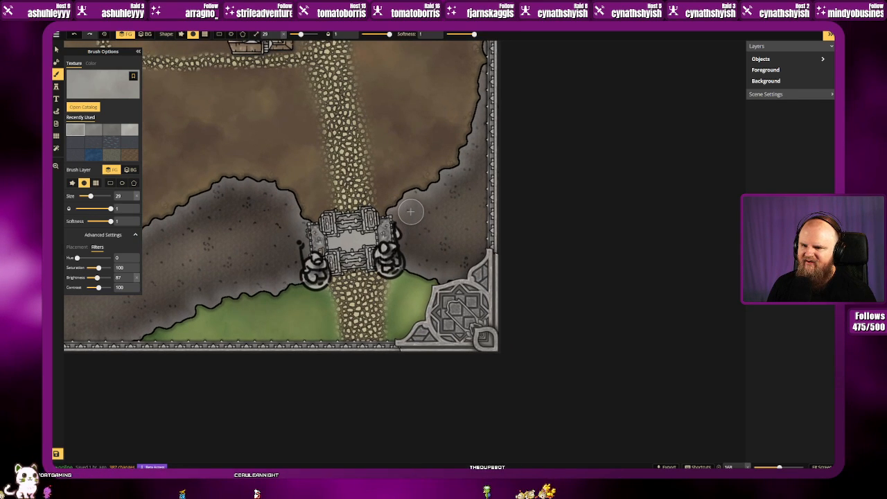
left_click_drag(319, 177, 335, 207)
left_click_drag(310, 178, 329, 136)
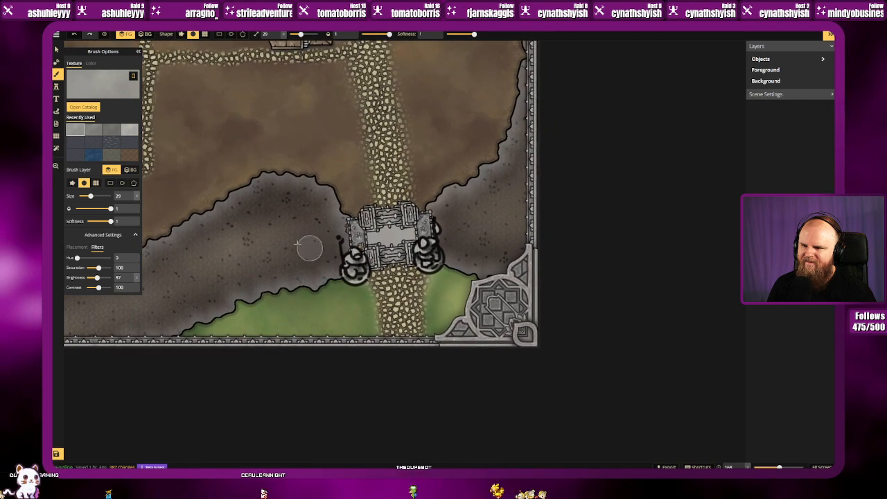
Step: Look through the Watercolor Cities stamp catalog and choose the Noble Desert Buildings set from the Desert stamps
left_click(56, 50)
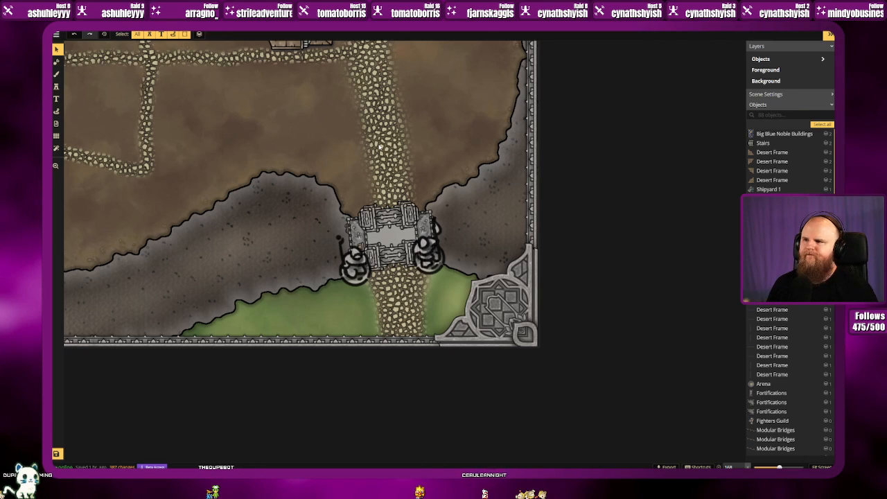
left_click(57, 88)
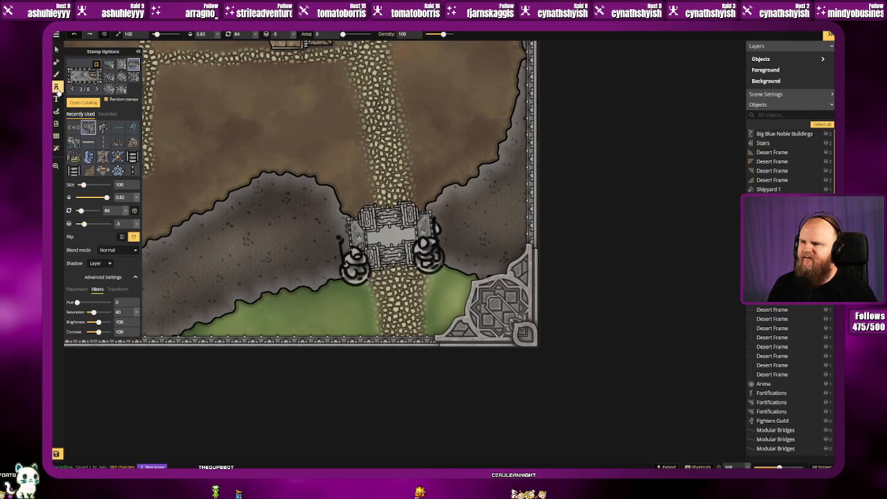
left_click(84, 102)
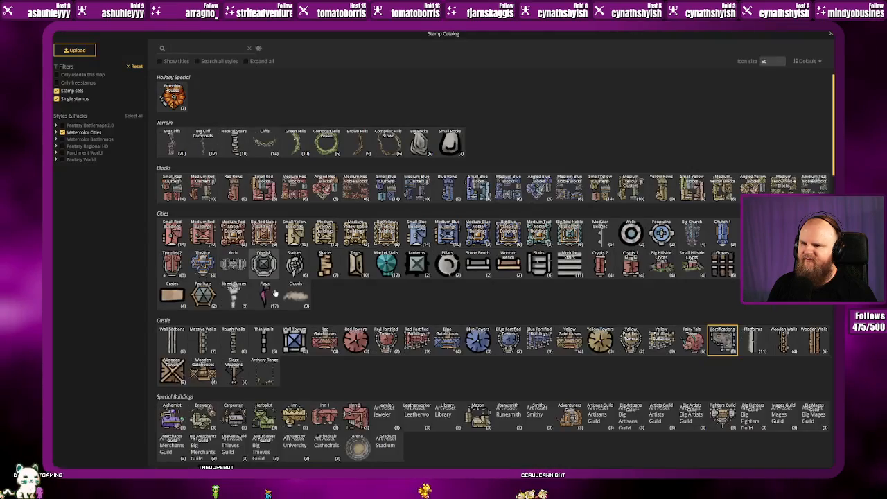
scroll(369, 298, "down", 10)
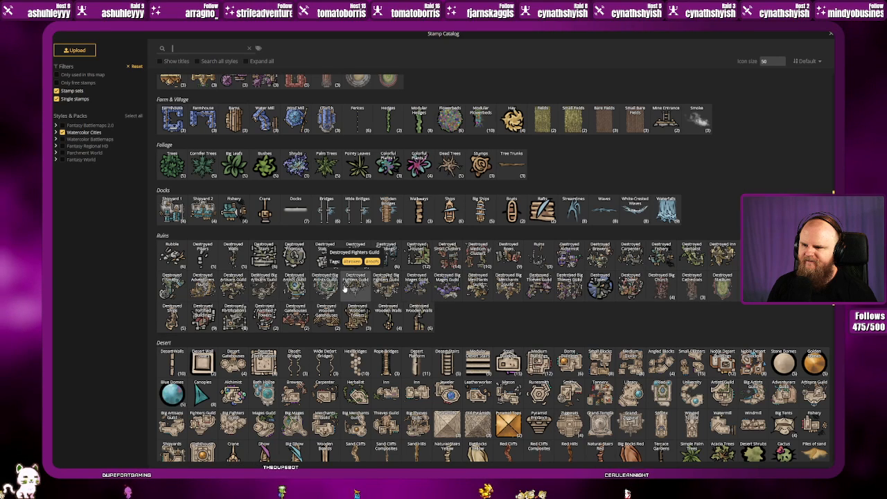
mouse_move(137, 32)
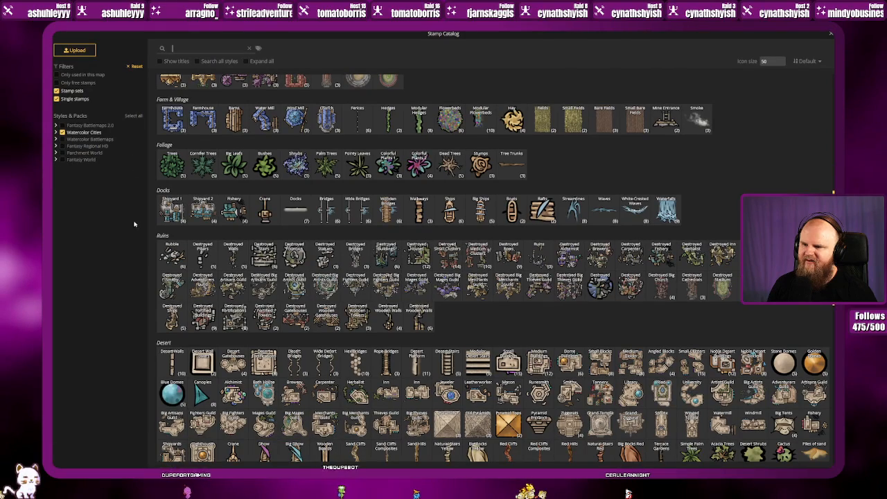
scroll(294, 288, "down", 1)
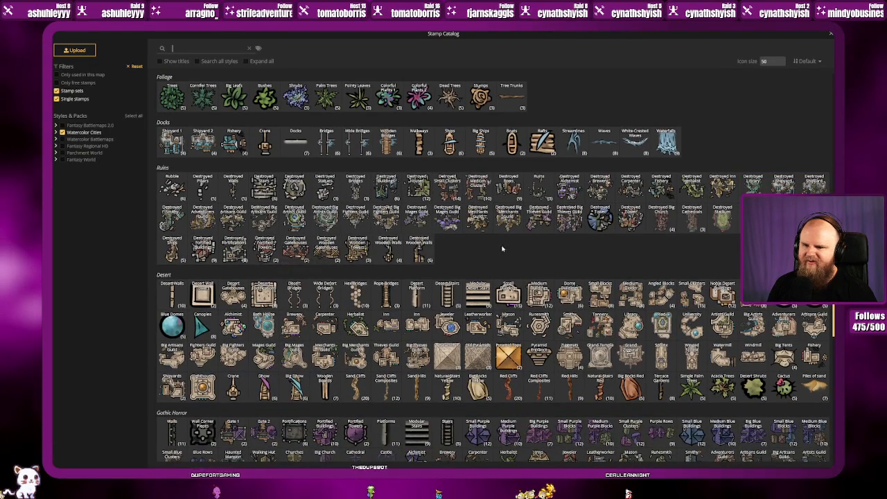
scroll(472, 255, "down", 2)
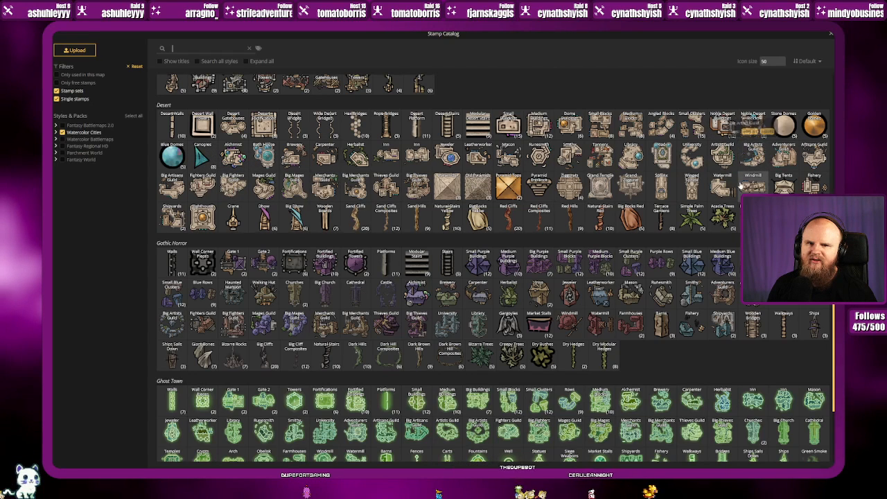
scroll(740, 185, "up", 1)
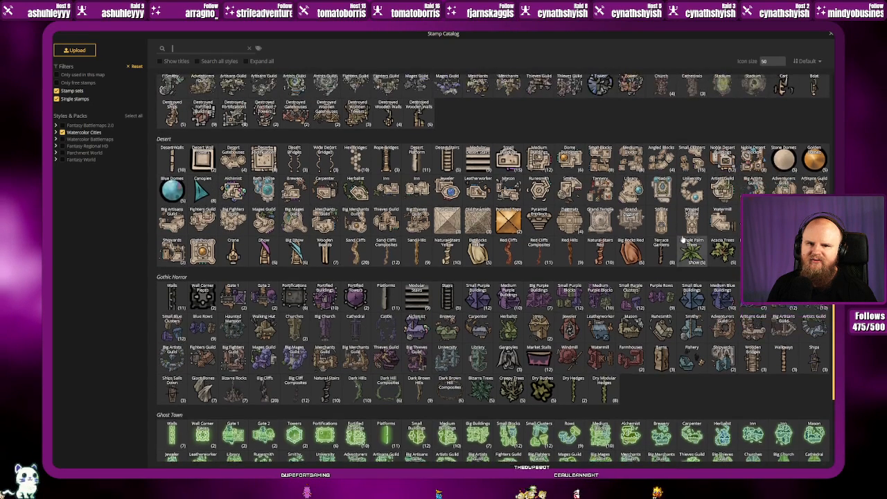
left_click(723, 158)
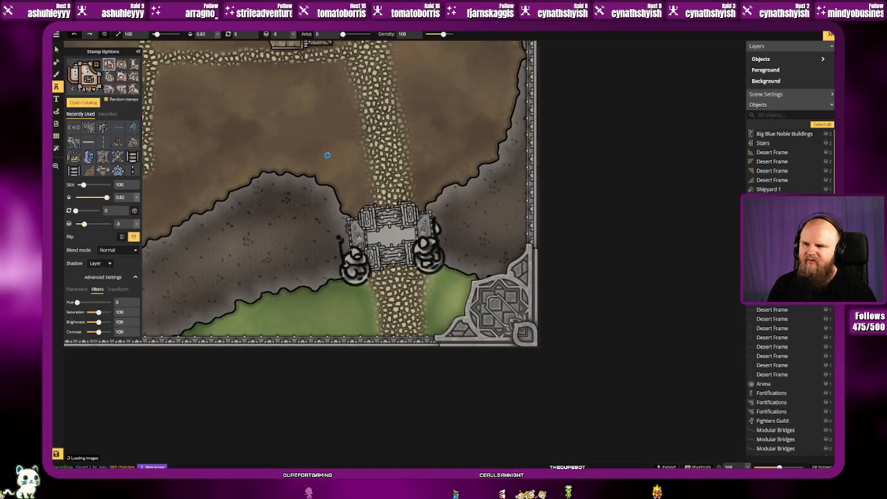
Step: Select the dark-roofed Medium Blue Noble Building at the north end of the walled courtyard beside the arena and delete it
scroll(309, 208, "up", 2)
left_click_drag(319, 224, 357, 312)
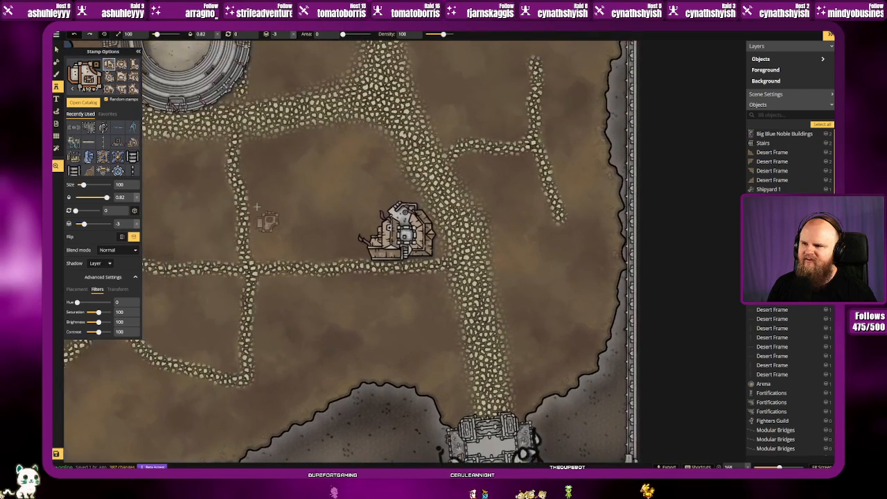
left_click_drag(259, 128, 375, 305)
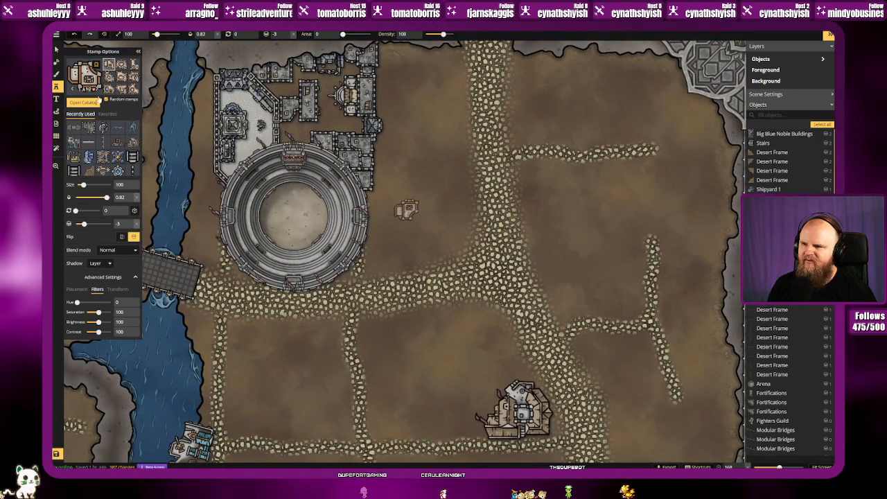
left_click_drag(238, 109, 281, 157)
scroll(283, 159, "up", 2)
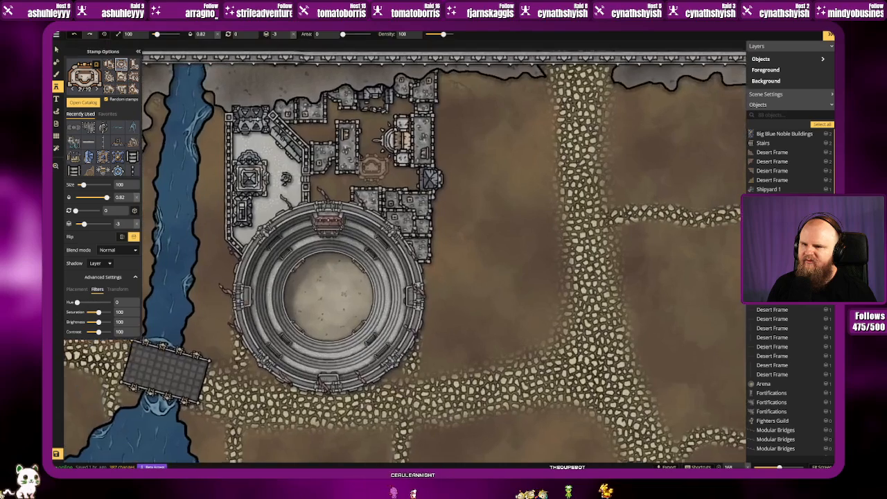
scroll(248, 119, "up", 3)
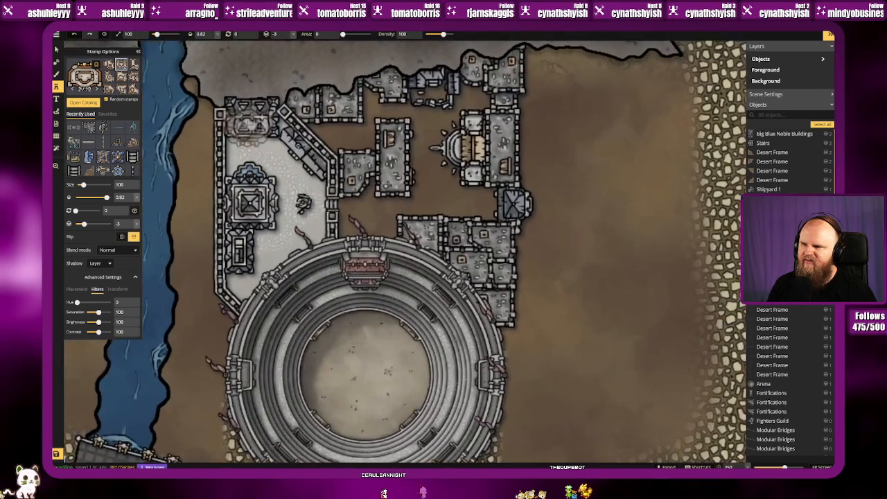
scroll(291, 158, "up", 2)
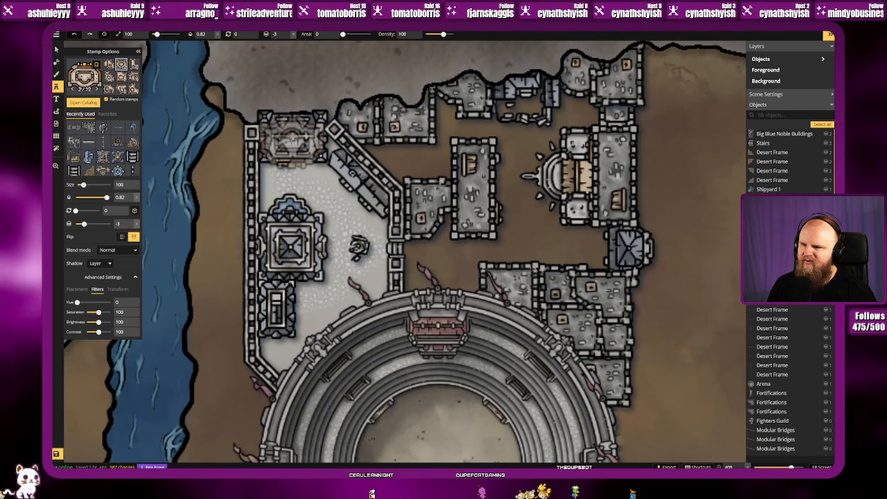
left_click(297, 145)
key("v")
left_click(298, 151)
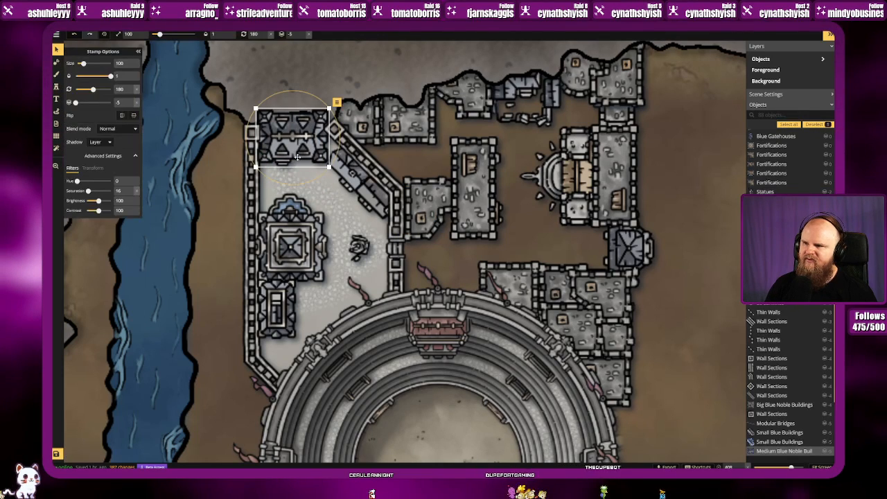
key("Delete")
Step: Place the second Noble Desert Buildings stamp at the courtyard's empty north end, with size 100, rotation 0 and layer -5
left_click(57, 88)
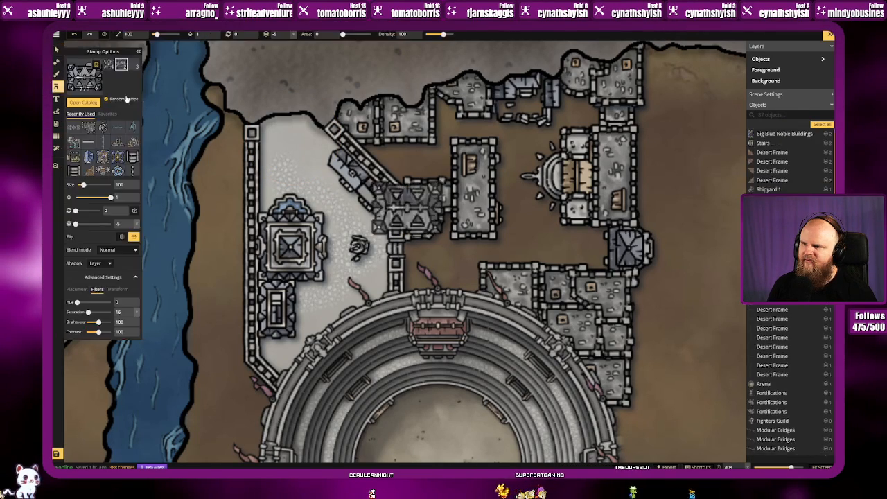
key("e")
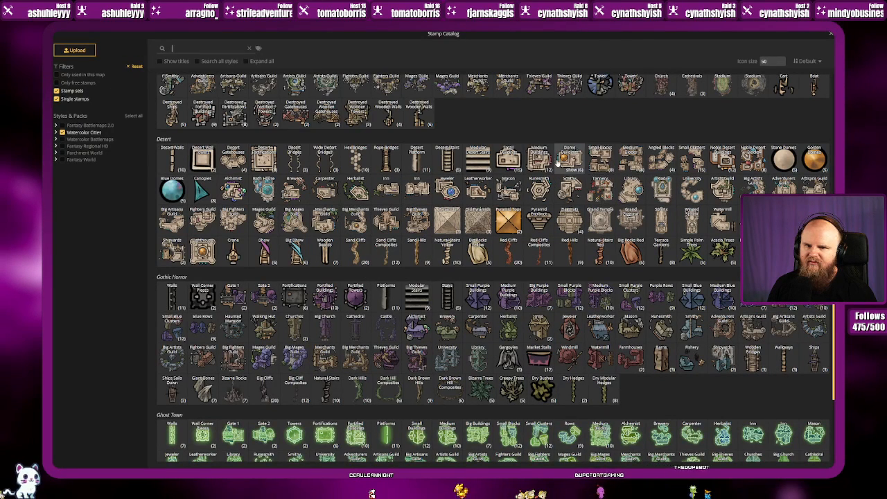
left_click(723, 160)
key("Right")
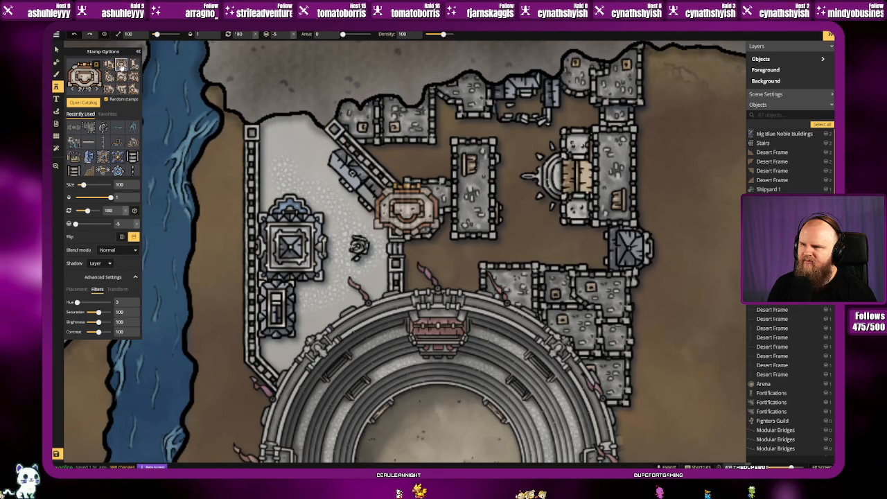
scroll(289, 140, "up", 12)
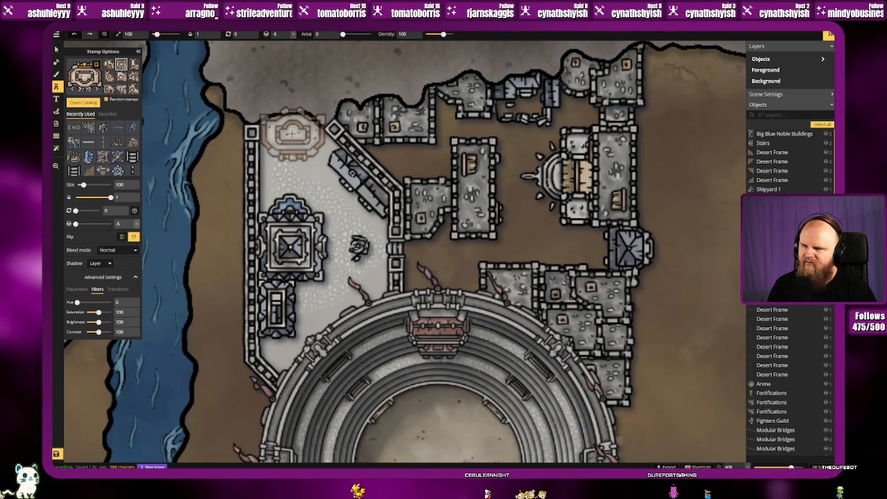
left_click(292, 134)
Step: Reduce the saturation of the new desert building in the courtyard so it turns grey, and deselect it
left_click(57, 50)
left_click(303, 151)
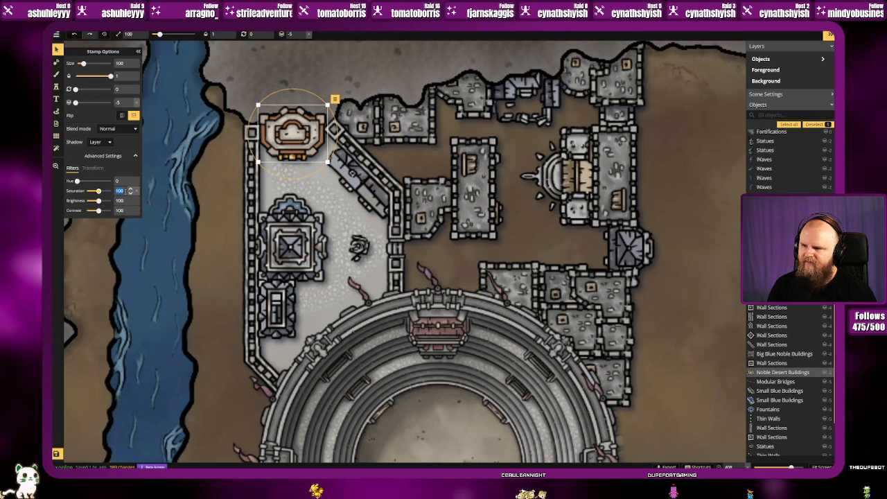
left_click(317, 187)
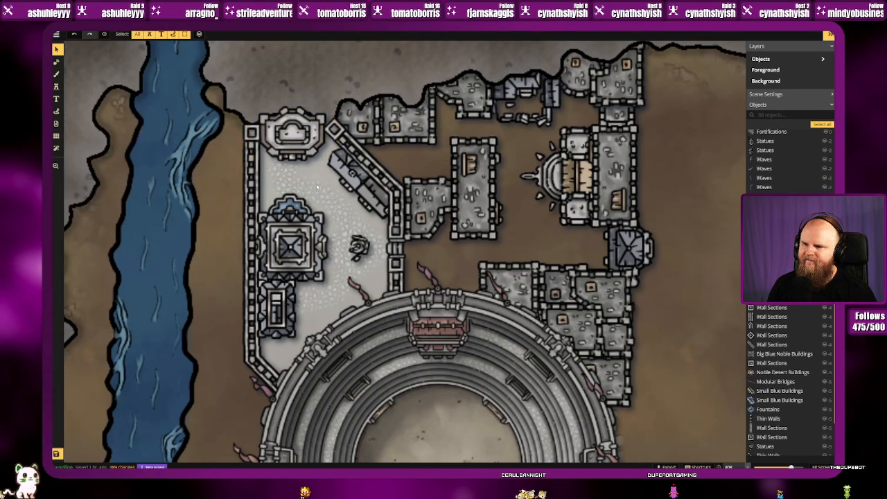
left_click(310, 170)
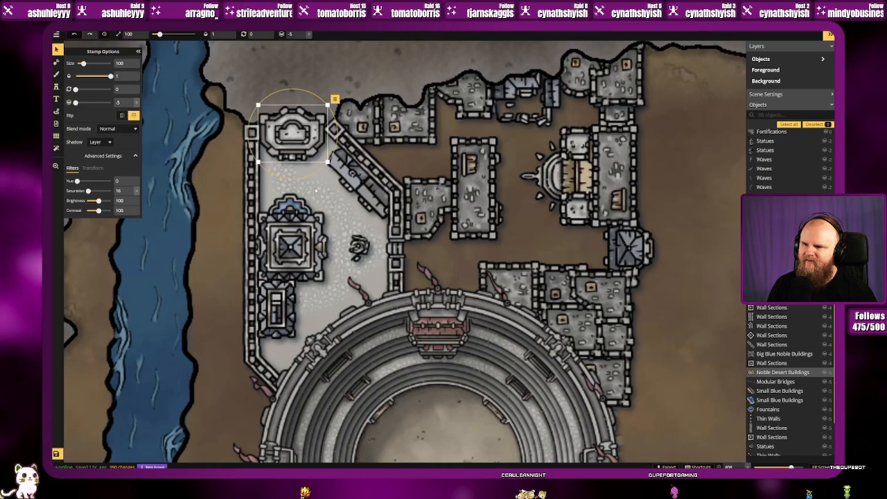
left_click(341, 205)
scroll(343, 203, "down", 5)
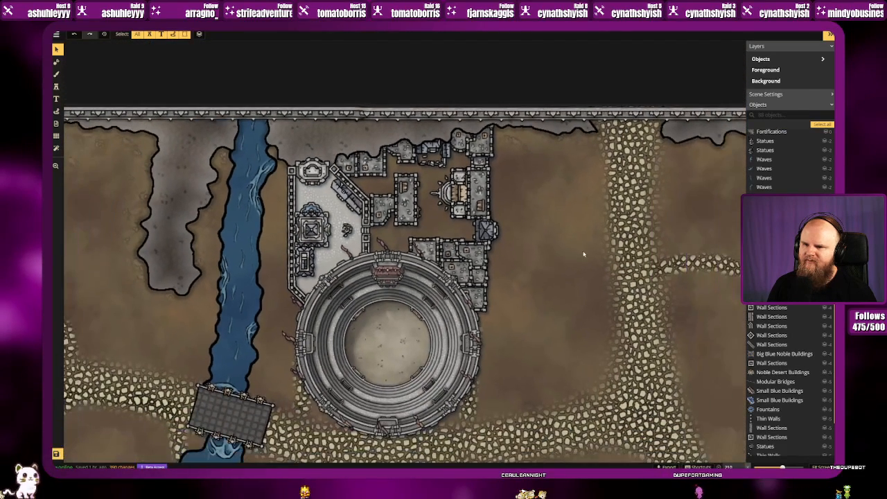
Step: Choose the Adventurers Guild set from the Desert stamps for the plot beside the main road north of the southern gate
left_click_drag(556, 264, 498, 191)
scroll(513, 233, "down", 1)
left_click_drag(515, 236, 365, 43)
left_click_drag(546, 288, 496, 185)
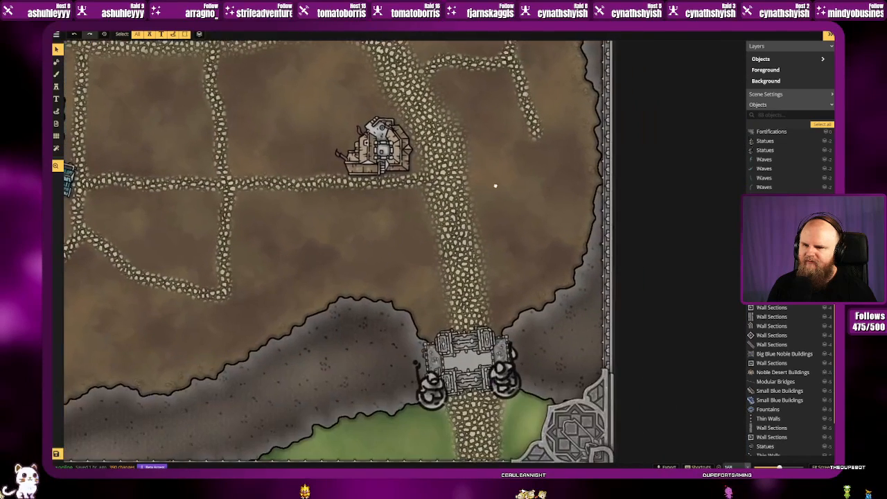
left_click(56, 86)
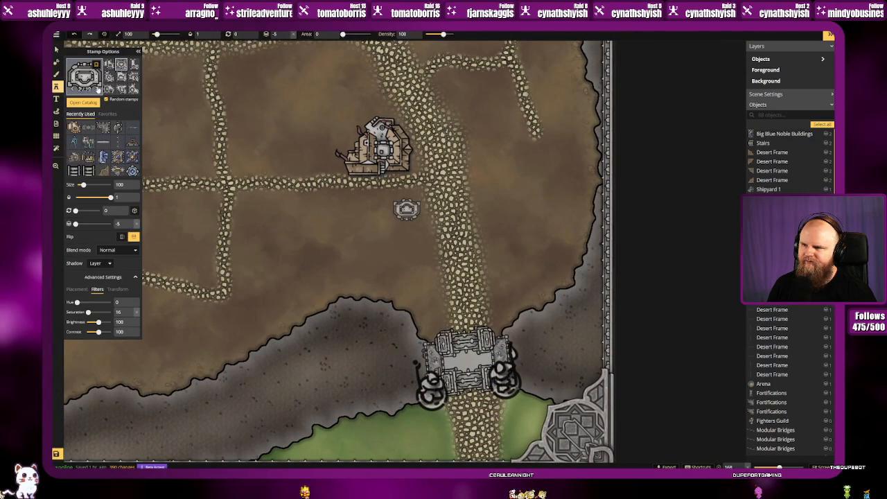
key("c")
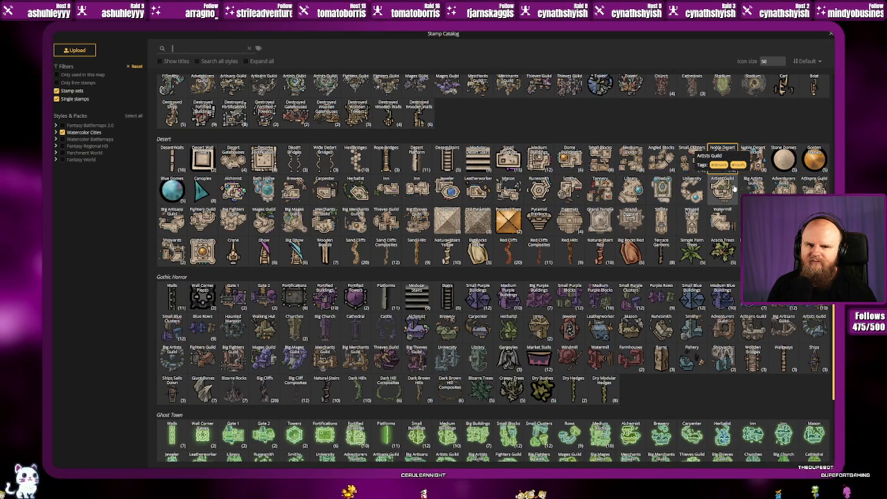
left_click(772, 192)
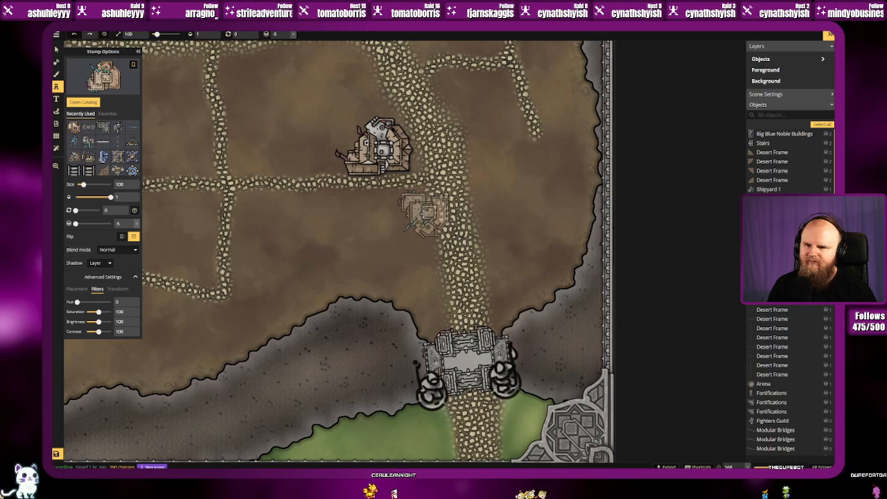
Step: Place the desert Adventurers Guild over the existing brown building beside the main road, with saturation 16, size 130, rotation 315 and layer -5
scroll(404, 251, "up", 1)
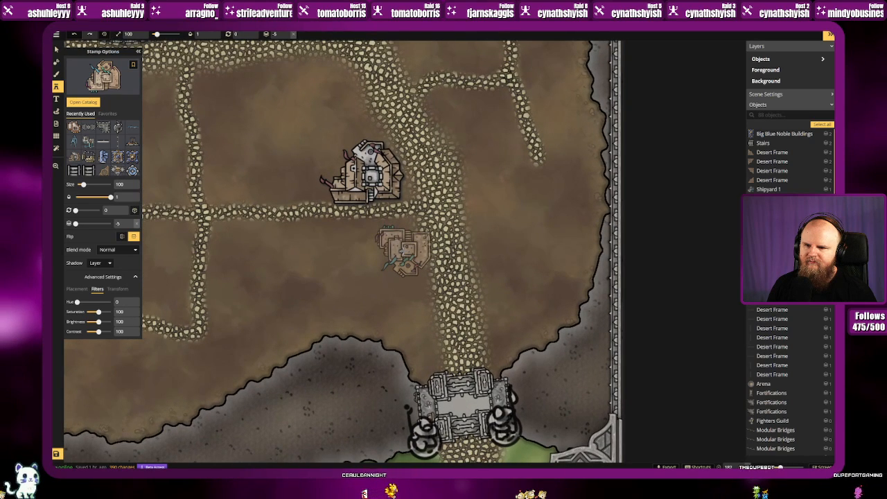
left_click(410, 206)
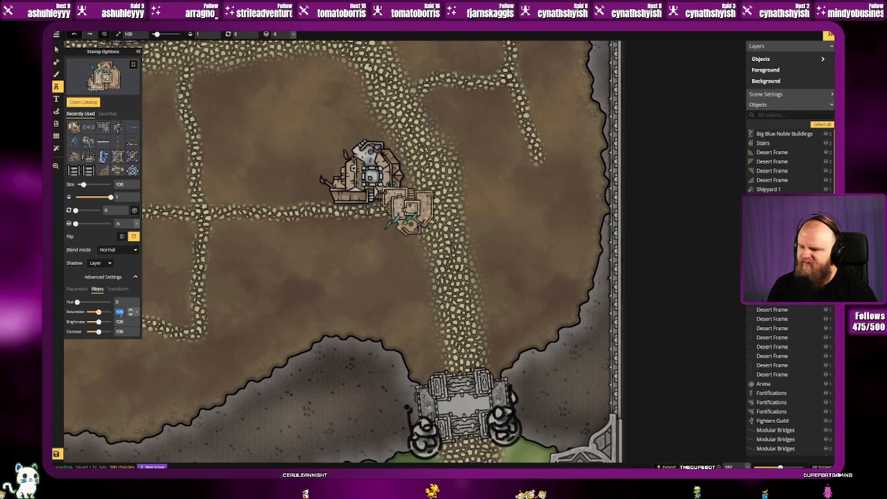
scroll(368, 186, "up", 3)
scroll(361, 180, "down", 6)
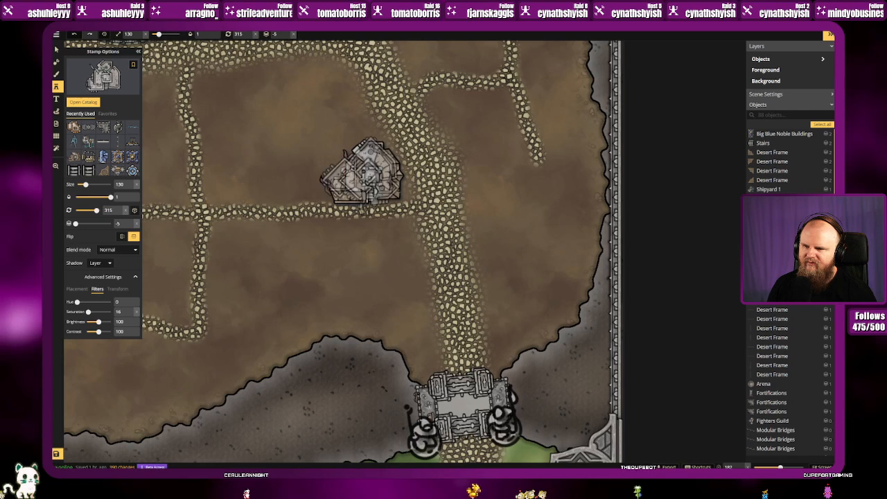
scroll(364, 176, "up", 1)
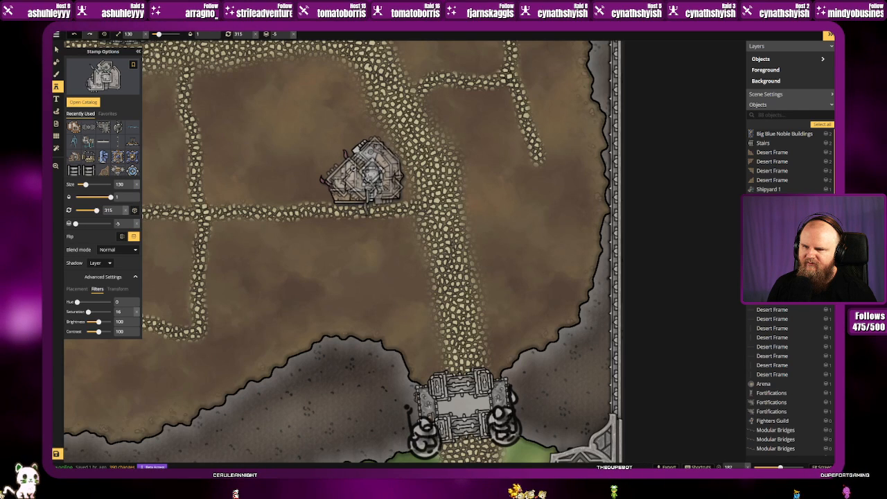
left_click(364, 177)
left_click(57, 49)
left_click(400, 185)
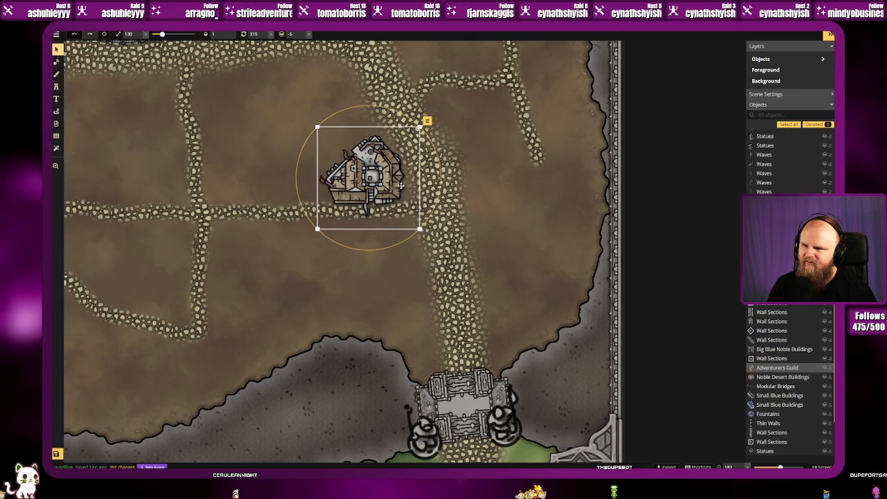
left_click(479, 259)
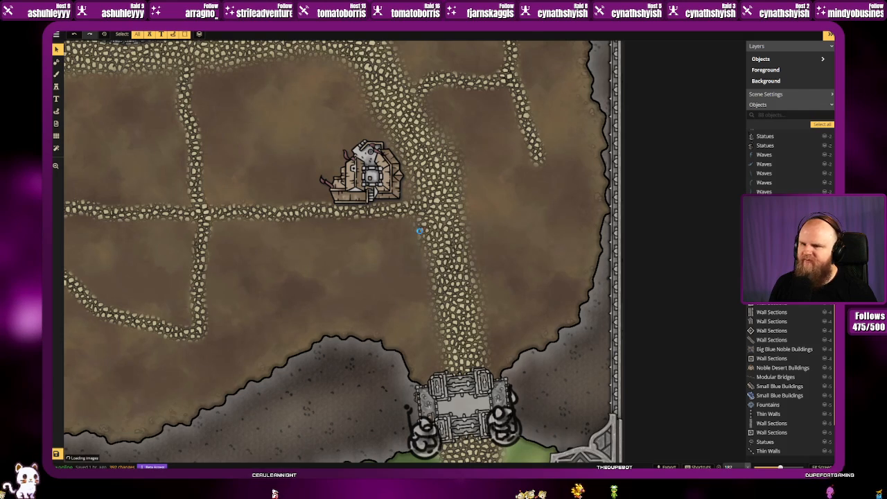
key("ctrl+z")
left_click(396, 200)
left_click(397, 200)
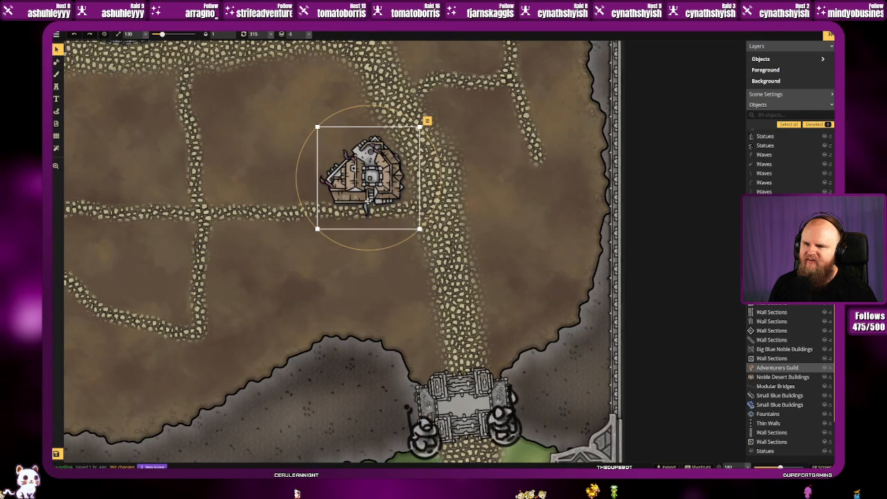
left_click(478, 257)
key("ctrl+z")
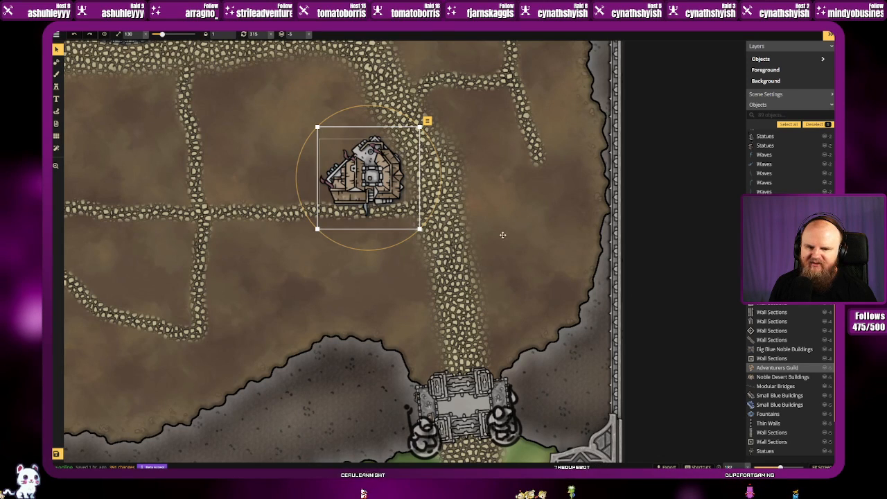
Step: Find the old brown building that overlaps the new Adventurers Guild among the map objects and delete it
scroll(780, 362, "down", 1)
scroll(783, 381, "up", 10)
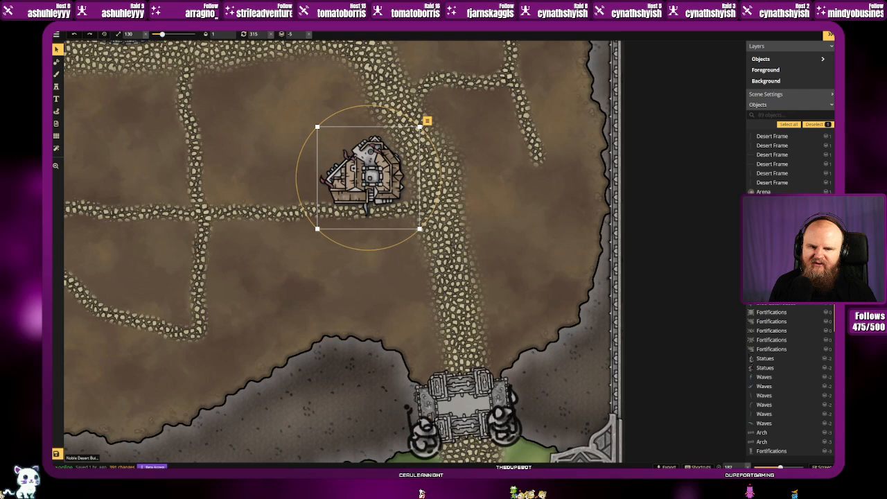
left_click(773, 257)
key("Delete")
Step: Examine the new grey guild within the surrounding streets and the area around the southern gate
left_click_drag(467, 262, 445, 221)
scroll(474, 248, "down", 2)
left_click_drag(428, 168, 485, 297)
left_click_drag(403, 187, 464, 325)
scroll(463, 323, "up", 2)
left_click_drag(543, 376, 402, 186)
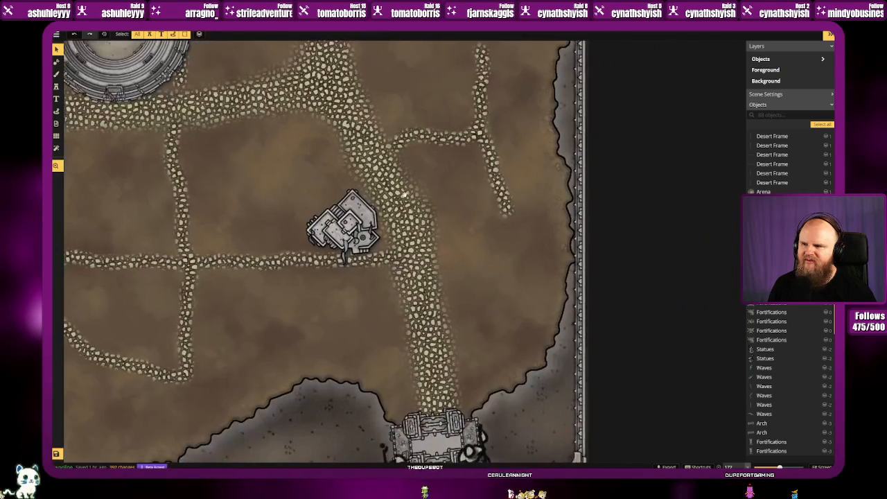
left_click_drag(464, 271, 422, 155)
scroll(427, 229, "up", 1)
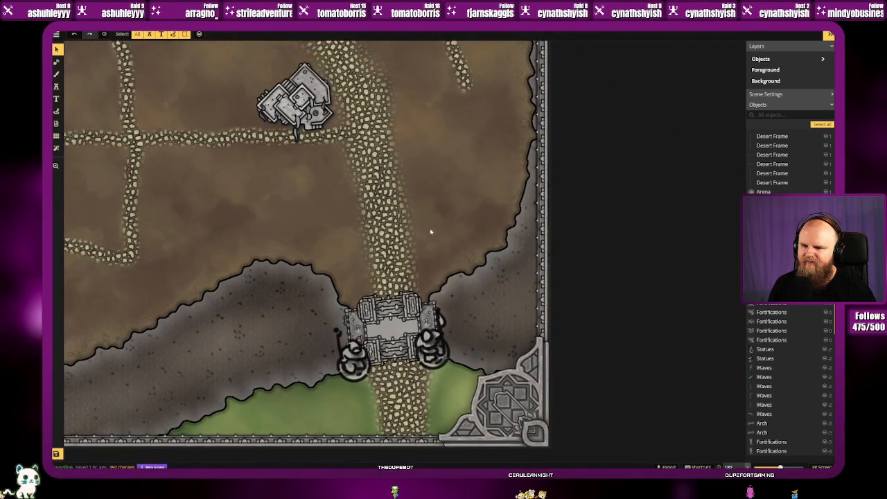
left_click_drag(427, 229, 418, 180)
Step: Look through the Watercolor Cities stamp catalog and choose the Pillars set from the Cities stamps
left_click(58, 85)
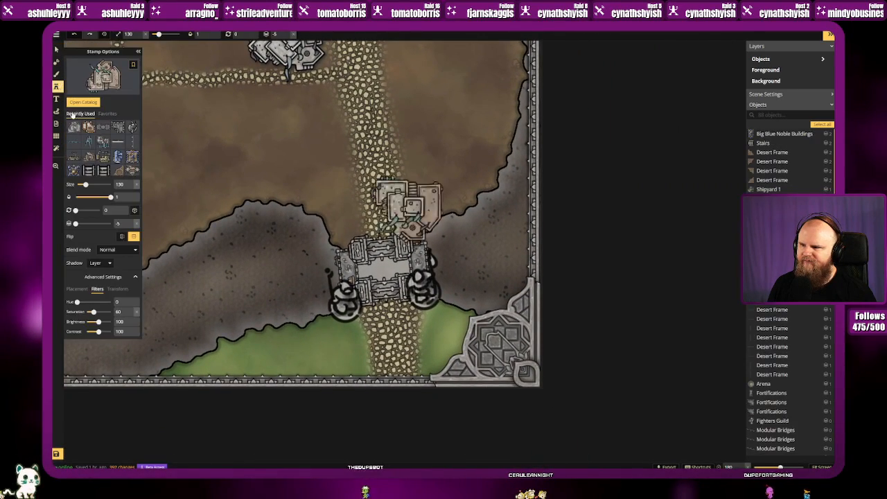
left_click(83, 102)
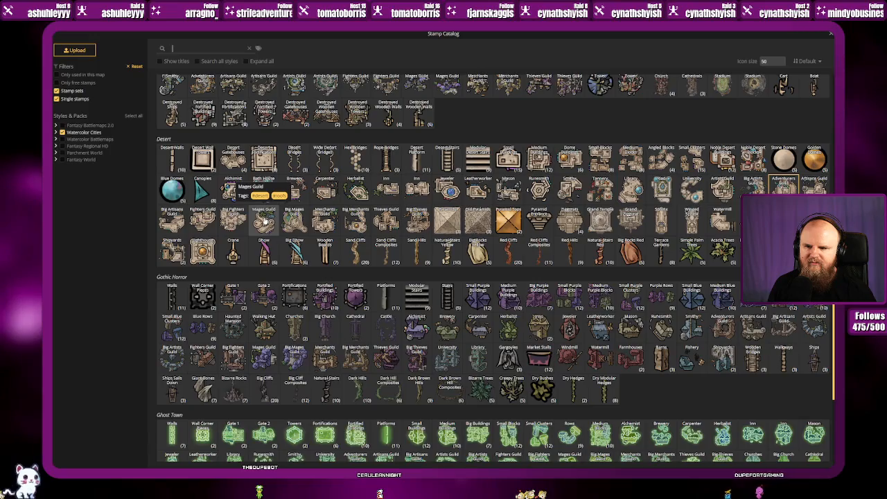
scroll(262, 220, "up", 5)
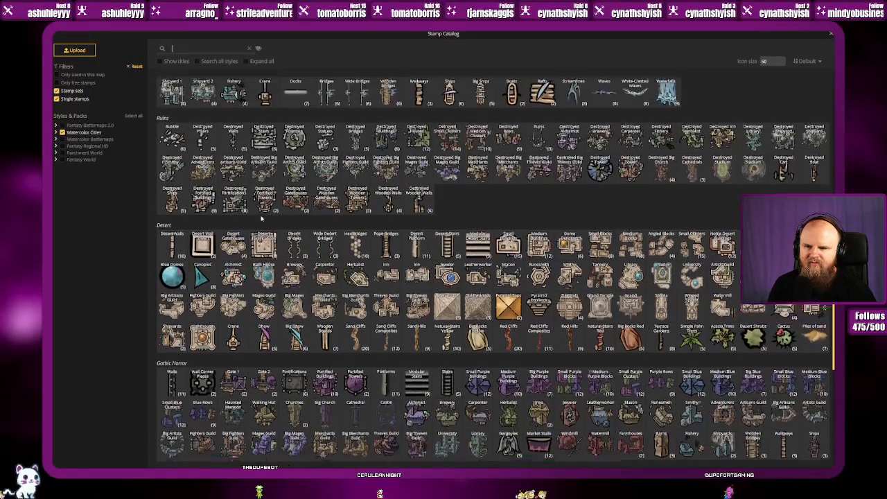
scroll(323, 256, "down", 6)
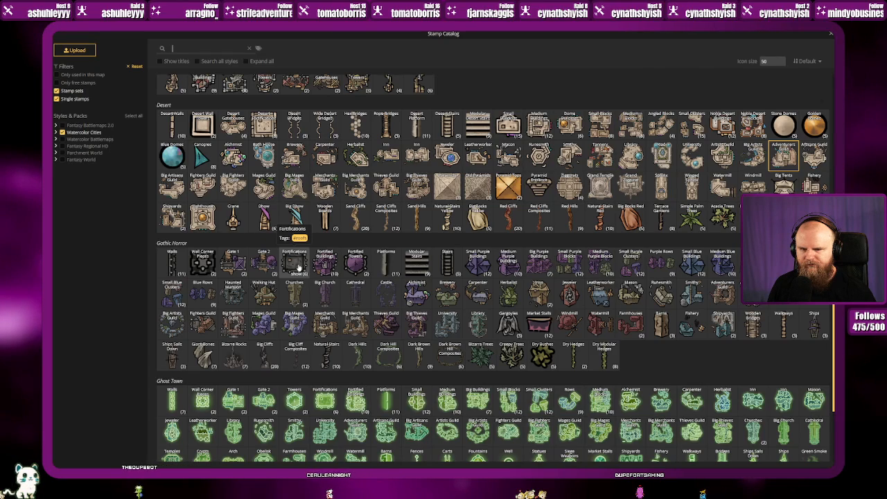
scroll(298, 268, "up", 4)
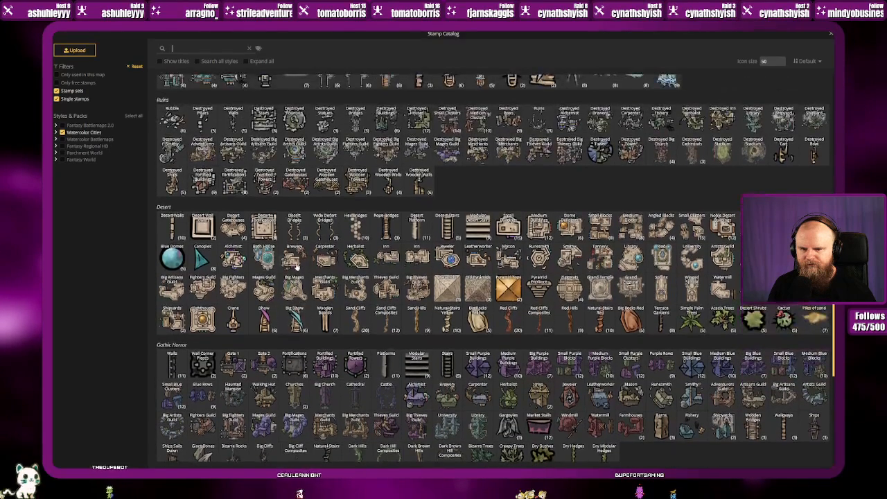
scroll(298, 268, "up", 10)
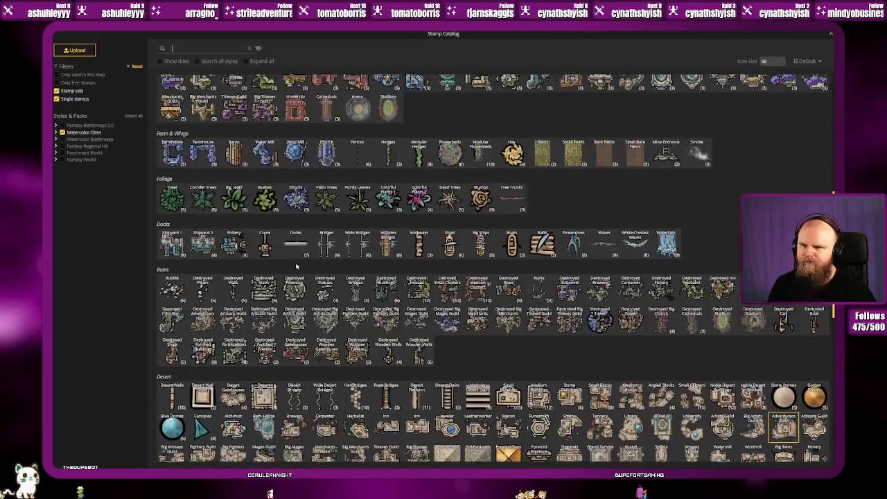
scroll(296, 266, "up", 4)
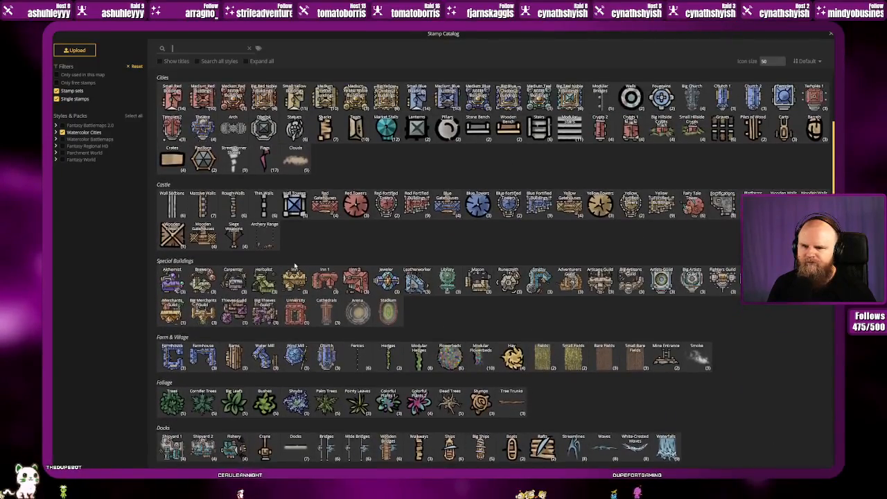
scroll(293, 266, "up", 3)
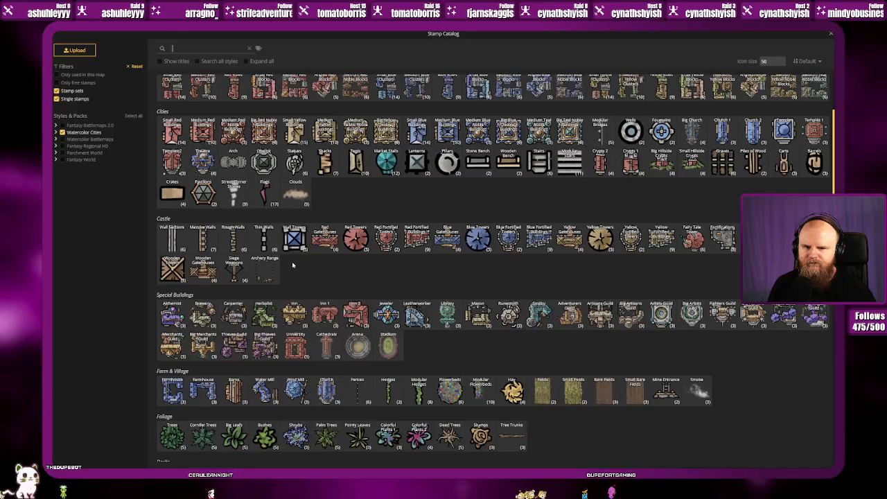
scroll(294, 265, "up", 2)
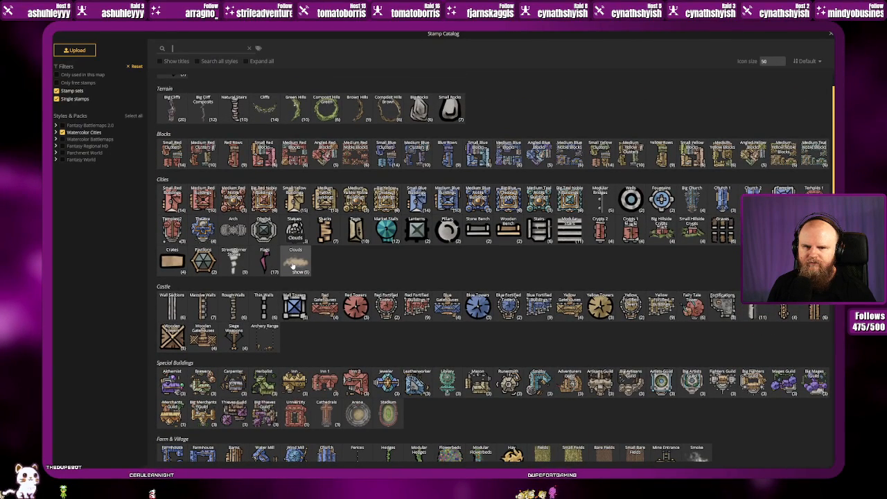
scroll(293, 266, "up", 2)
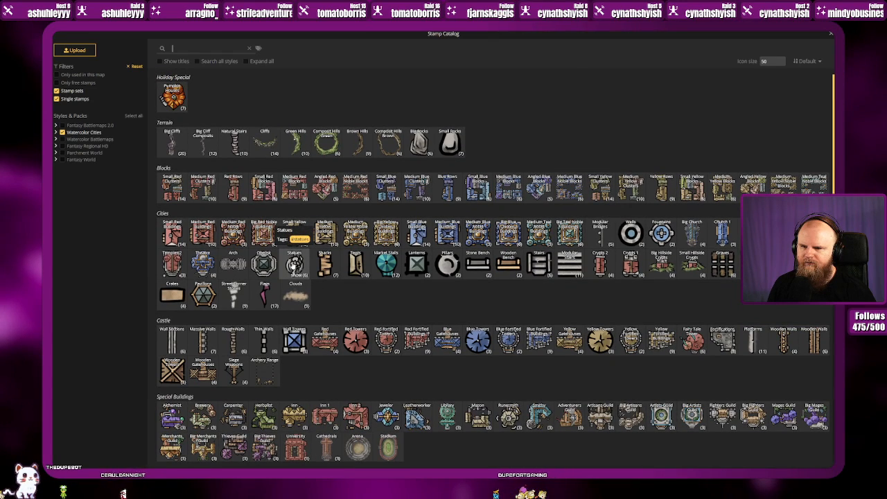
left_click(448, 276)
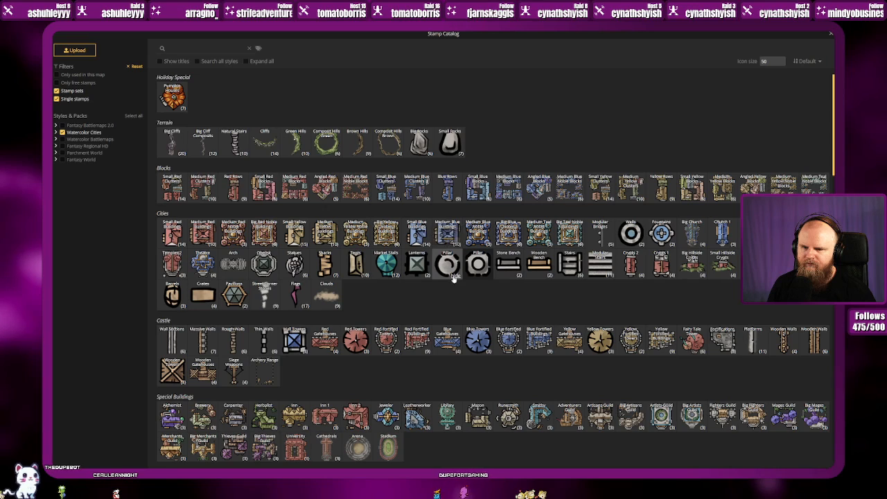
left_click(454, 276)
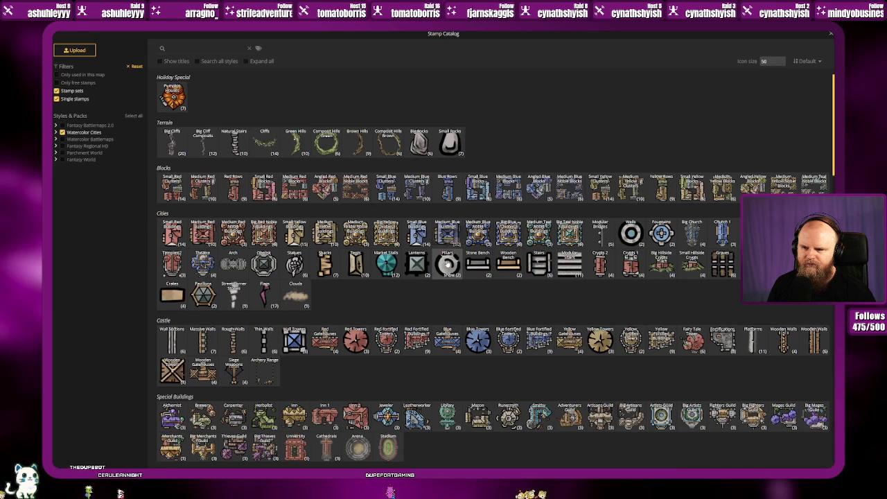
left_click(447, 263)
Step: Choose the square-based variant of the Pillars stamp for the southern gate
left_click_drag(351, 318, 354, 277)
scroll(355, 276, "up", 5)
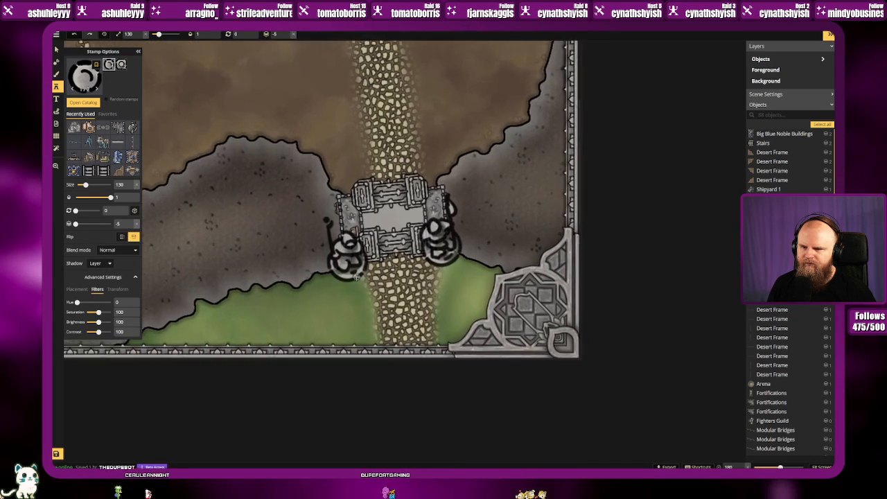
left_click(121, 64)
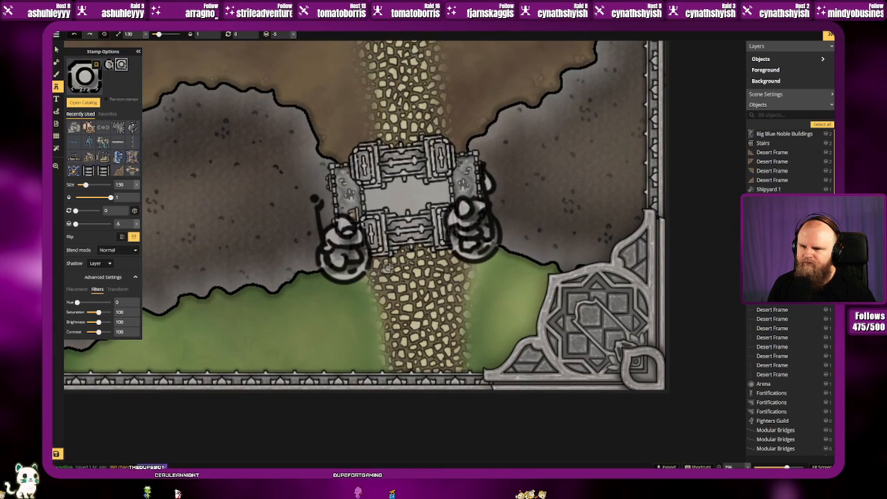
left_click(126, 210)
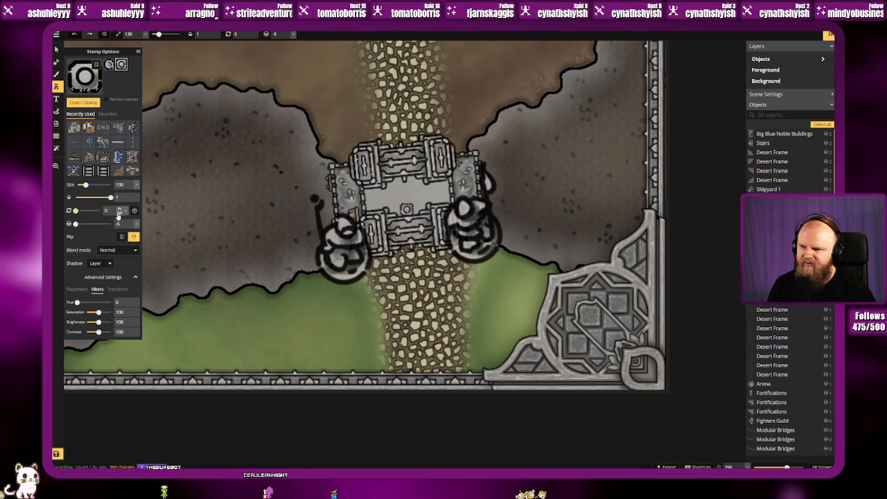
left_click(121, 213)
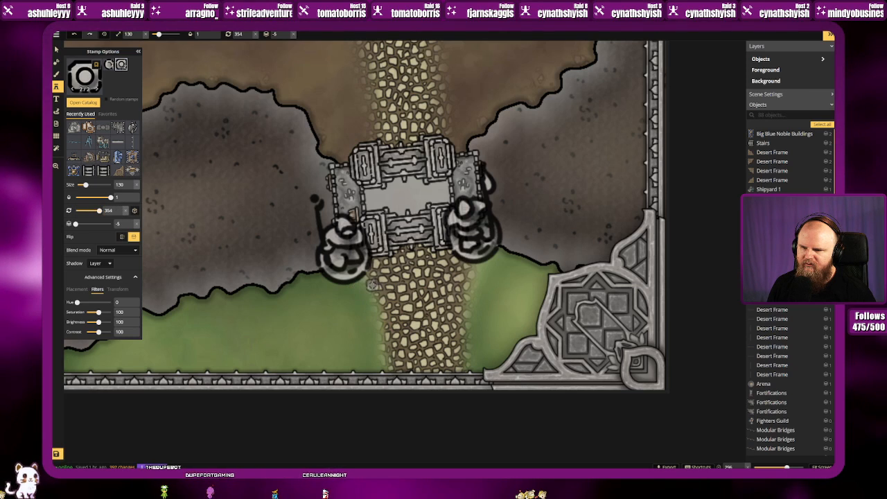
scroll(380, 262, "up", 12)
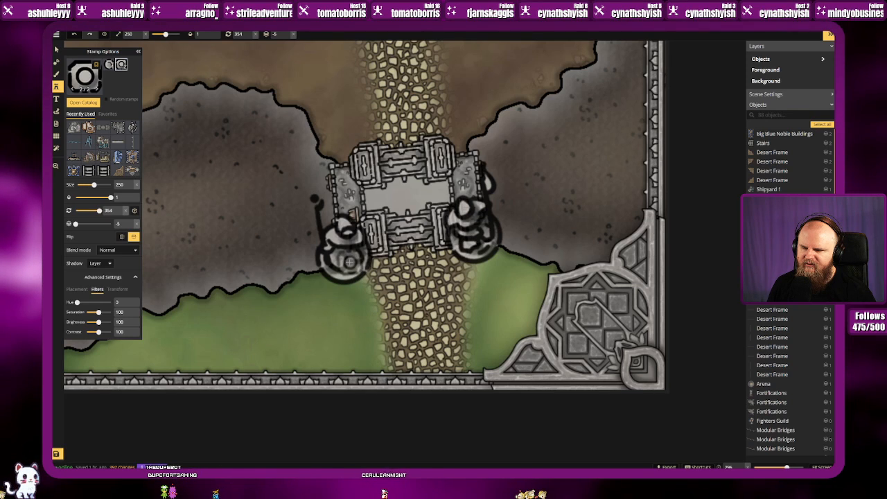
scroll(352, 261, "up", 2)
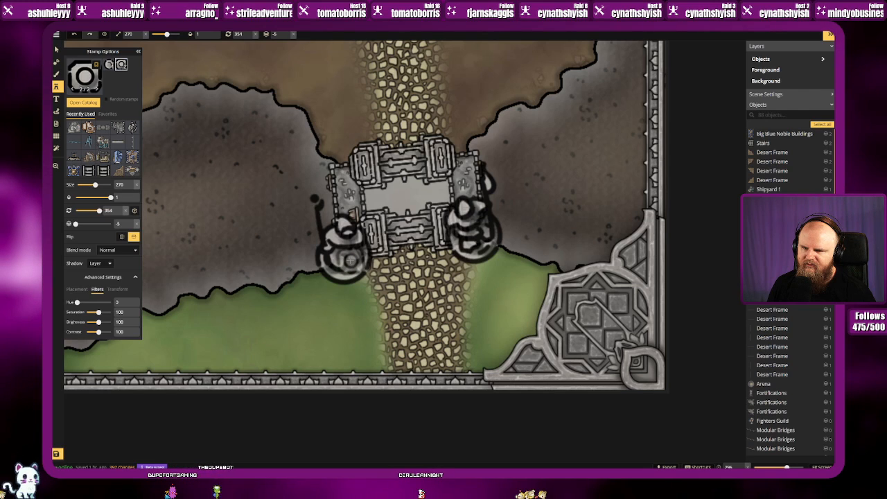
Step: Delete the two statues standing at the outer corners of the southern gate
left_click(57, 50)
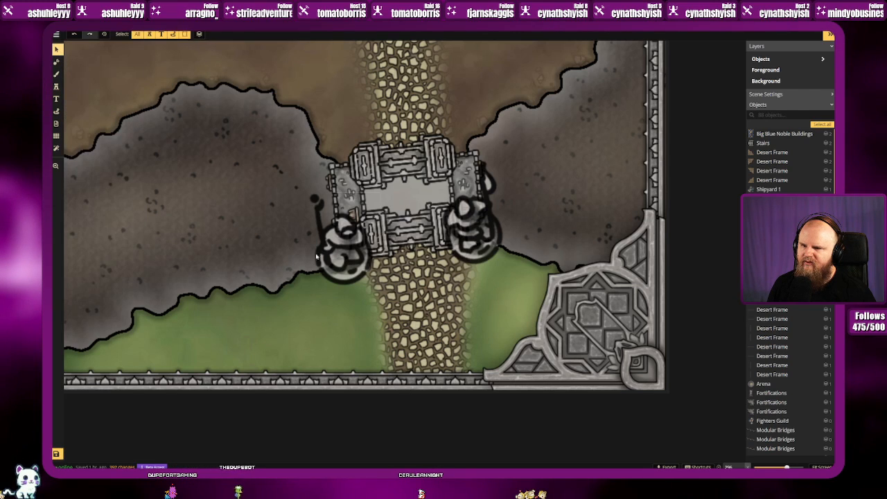
left_click(347, 269)
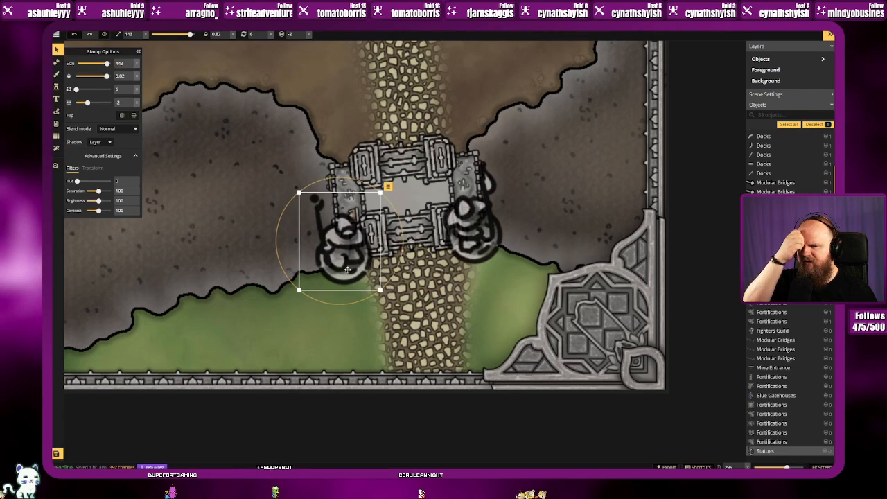
key("Delete")
left_click(475, 239)
key("Delete")
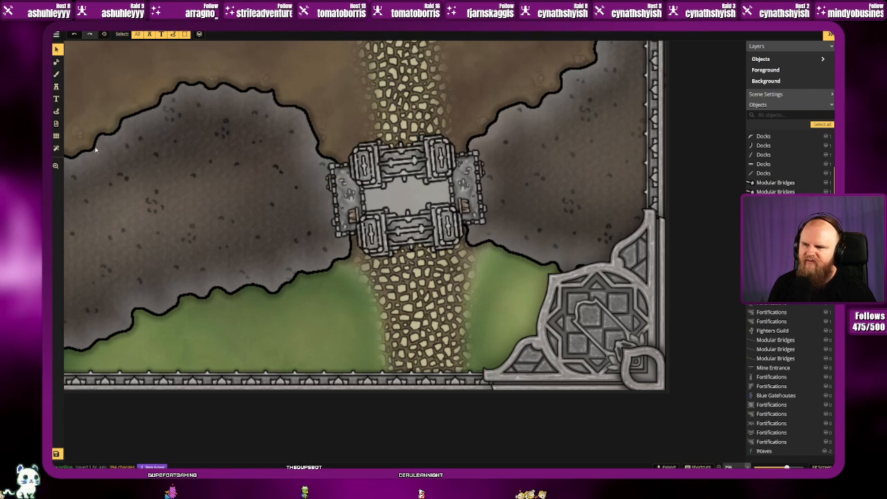
Step: Place square-based pillars at both outer corners of the southern gate, with size 443, opacity 0.82, rotation 354 and layer -2
left_click(56, 86)
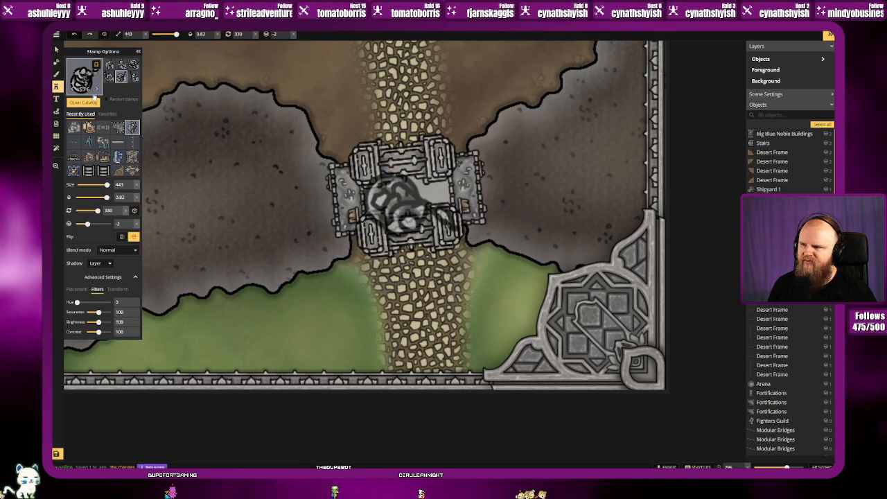
left_click(83, 87)
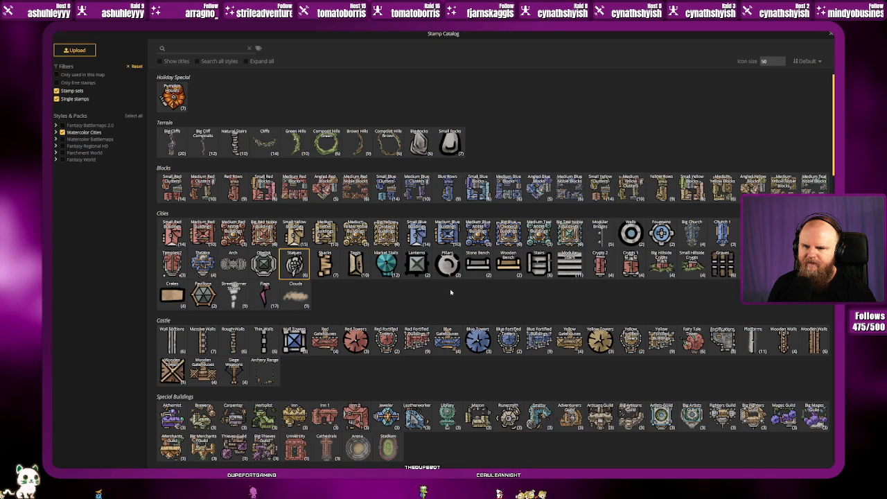
left_click(447, 264)
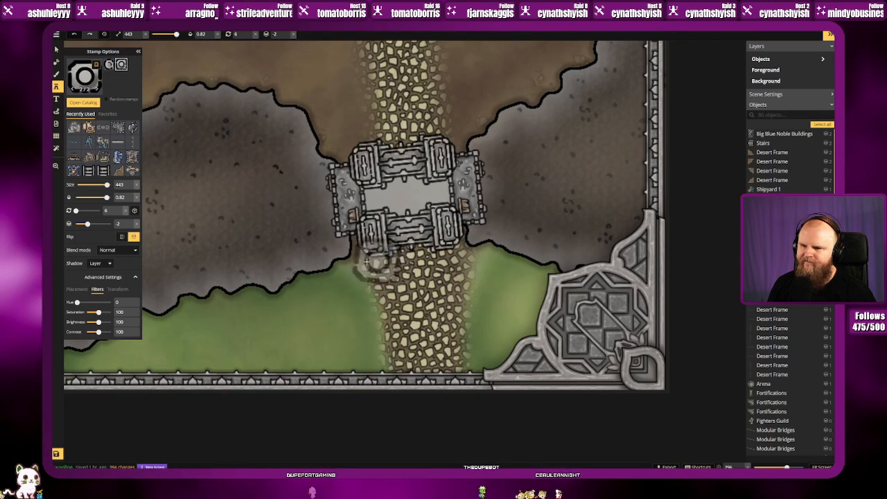
scroll(352, 258, "down", 3)
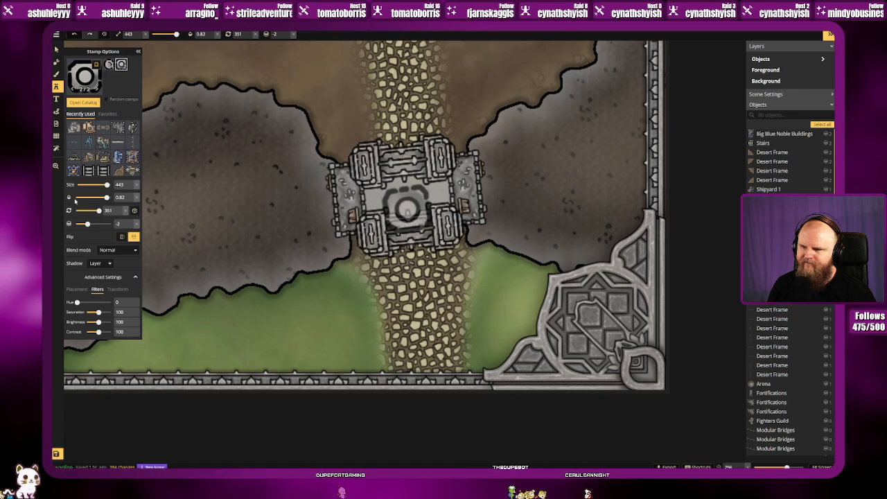
left_click(119, 210)
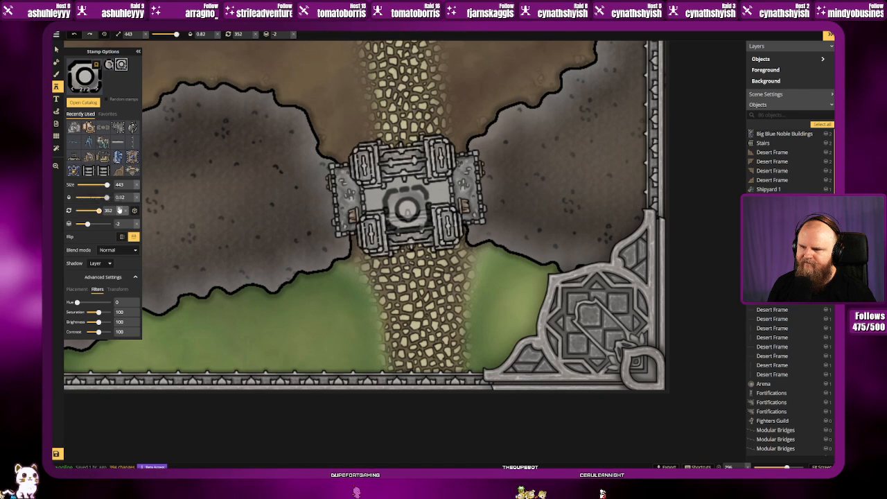
left_click(351, 256)
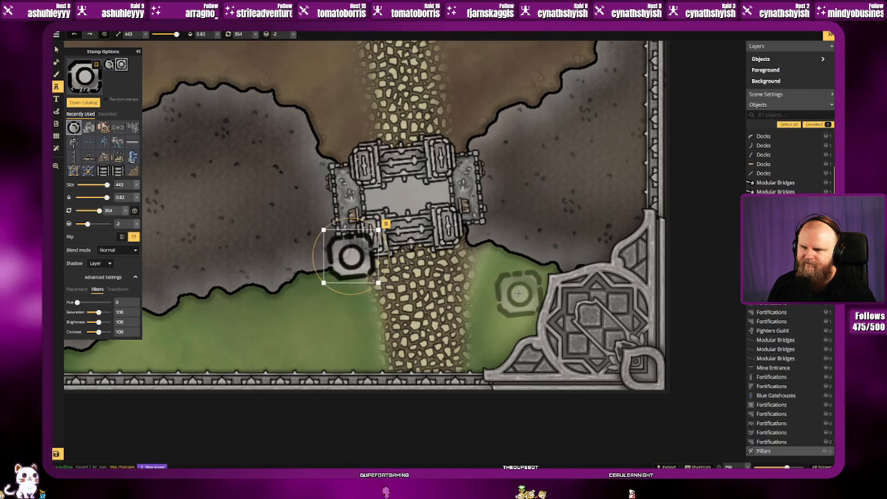
left_click(475, 244)
scroll(468, 299, "down", 2)
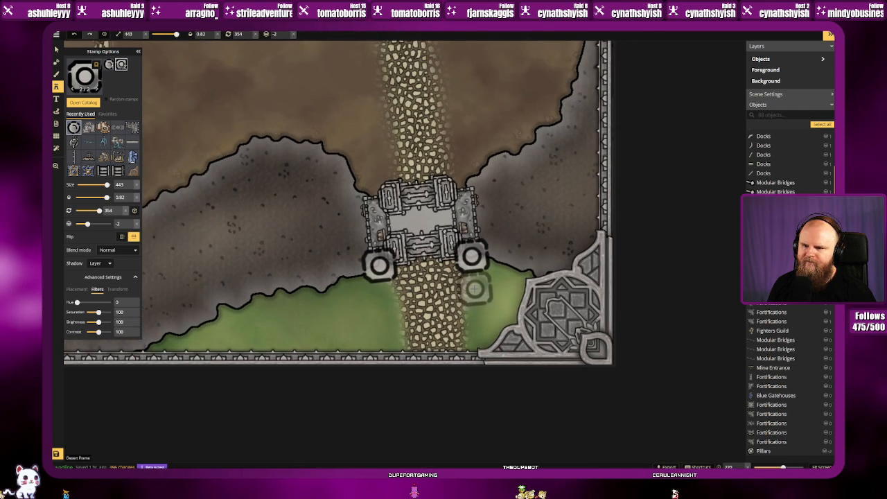
Step: Select the southern gate's pieces together with the two pillars and set their opacity to 1
left_click(407, 208)
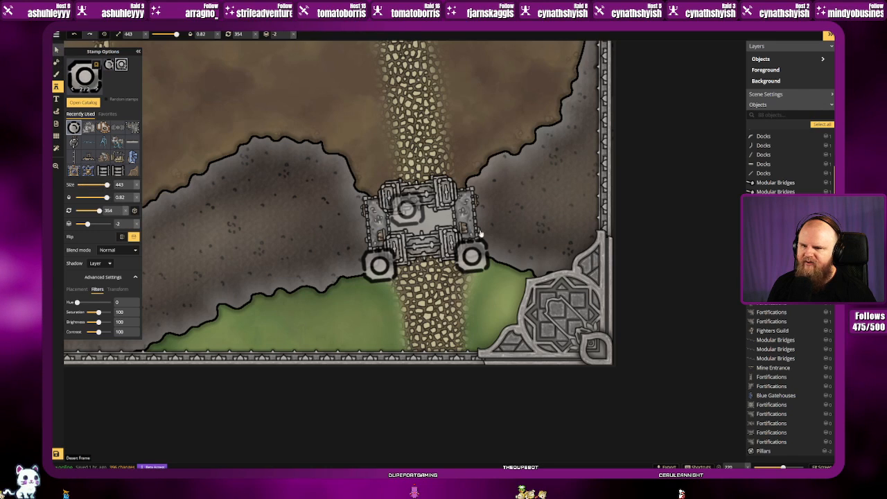
key("v")
left_click(476, 260)
left_click(426, 198)
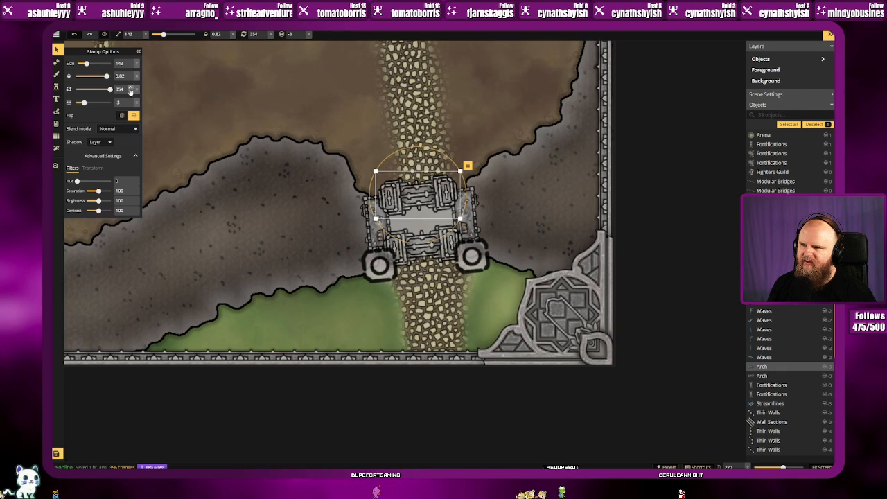
left_click_drag(345, 165, 499, 305)
left_click(323, 183)
left_click_drag(330, 175, 478, 270)
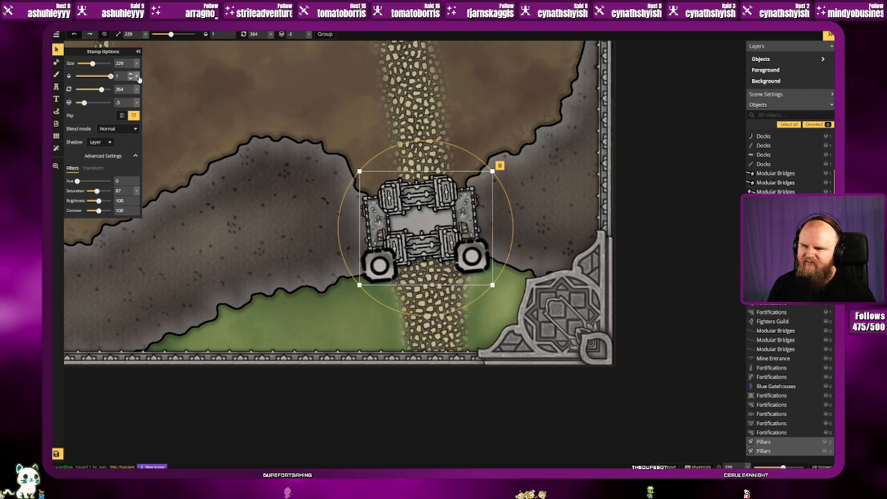
left_click(244, 152)
Step: Examine the streets and shipyard northwest of the southern gate, and return to the gate
key("space")
left_click_drag(179, 125, 541, 302)
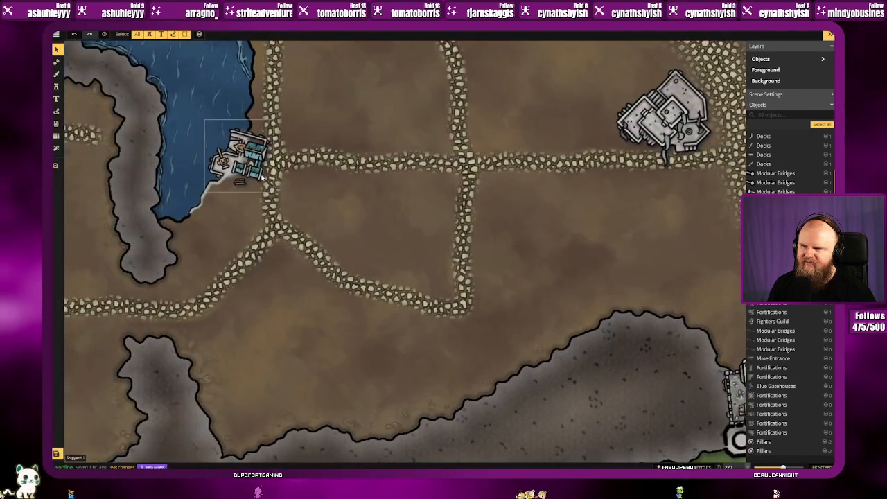
left_click(249, 161)
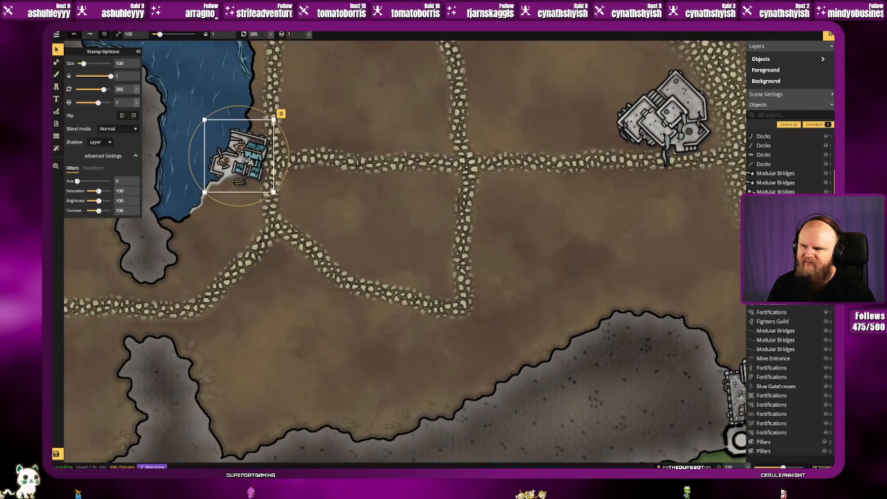
left_click(416, 206)
key("space")
left_click_drag(537, 236, 440, 247)
left_click(568, 130)
left_click(425, 240)
key("space")
left_click_drag(482, 283, 237, 167)
key("space")
left_click_drag(271, 321, 247, 297)
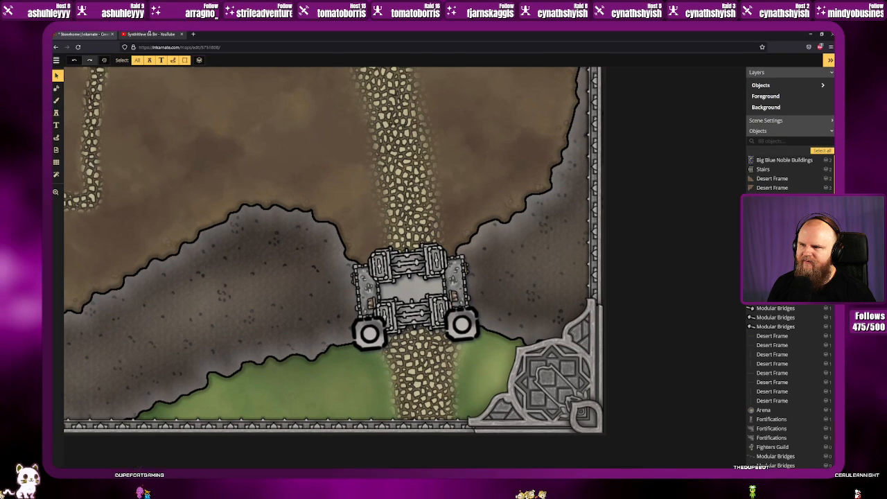
Step: Switch to YouTube to play the SynthWave Go Brr video and return to the Inkarnate map
left_click(151, 34)
left_click(471, 261)
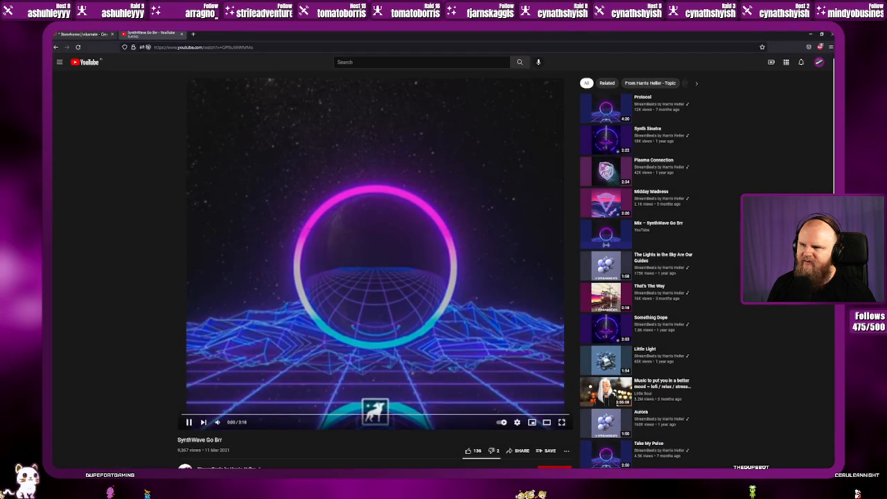
key("ctrl+Tab")
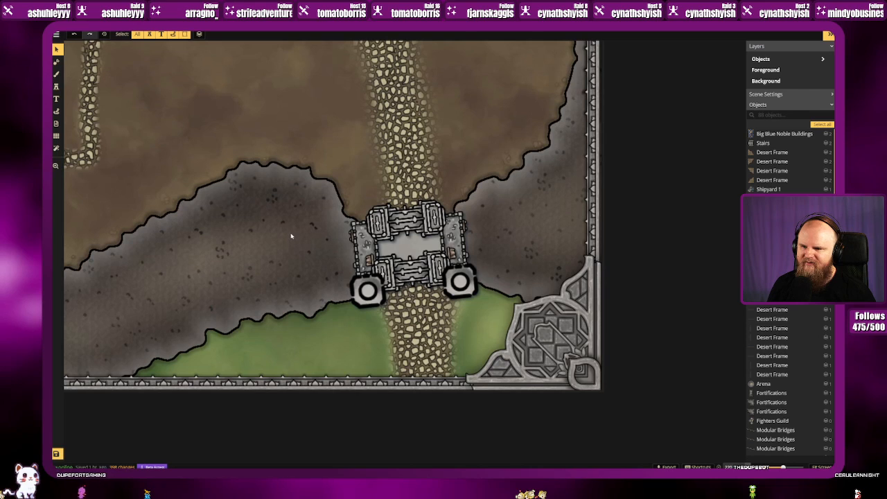
Step: Move the southern gate's outer arch up two layers so that it lies above the adjoining pillars
scroll(282, 219, "down", 5)
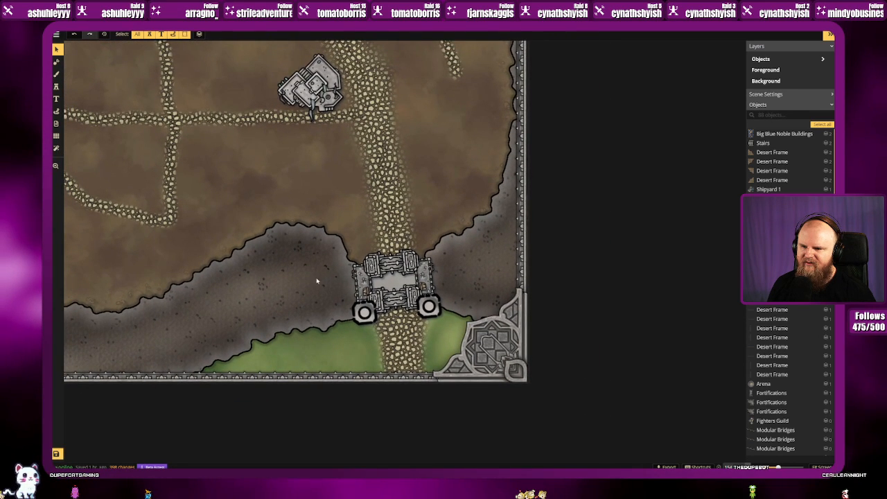
scroll(311, 275, "up", 4)
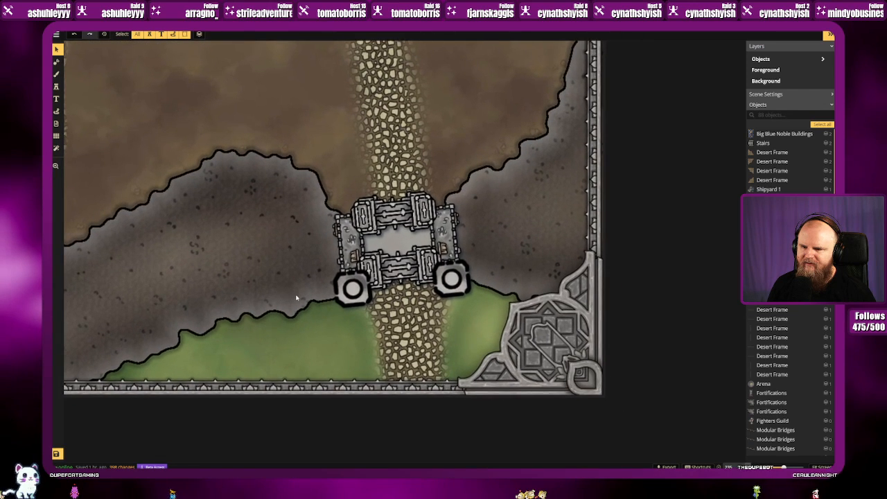
scroll(296, 298, "up", 1)
right_click(374, 285)
left_click(489, 276)
left_click(488, 276)
left_click(400, 336)
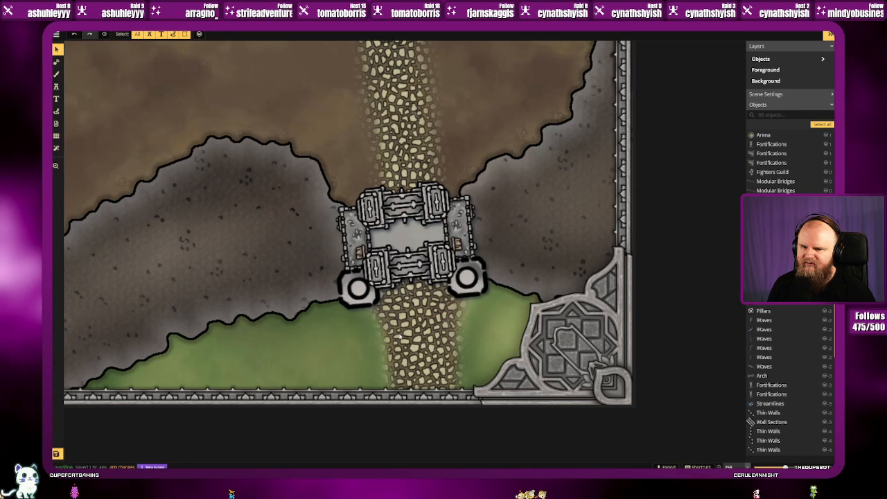
Step: Copy the two outer pillars and position the copies at the gate's inner corners on the city side
left_click(358, 288)
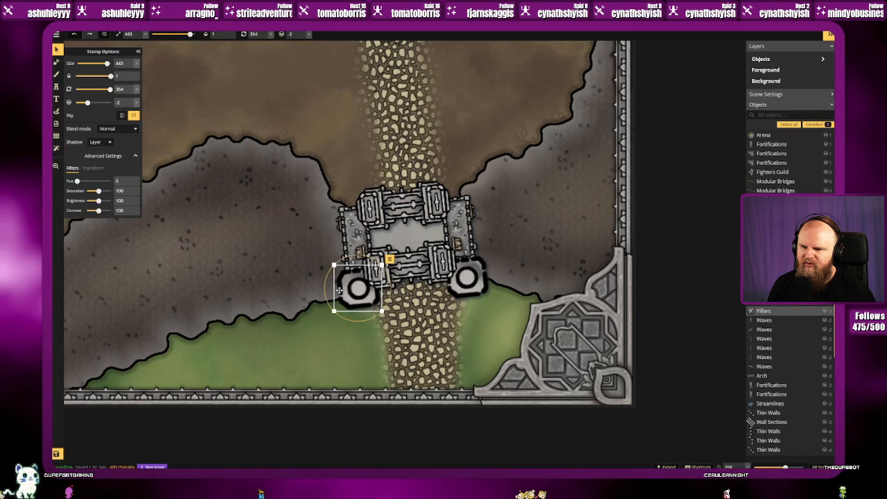
left_click(465, 280)
left_click(357, 287, "ctrl")
key("ctrl+c")
key("ctrl+v")
left_click_drag(362, 304, 357, 201)
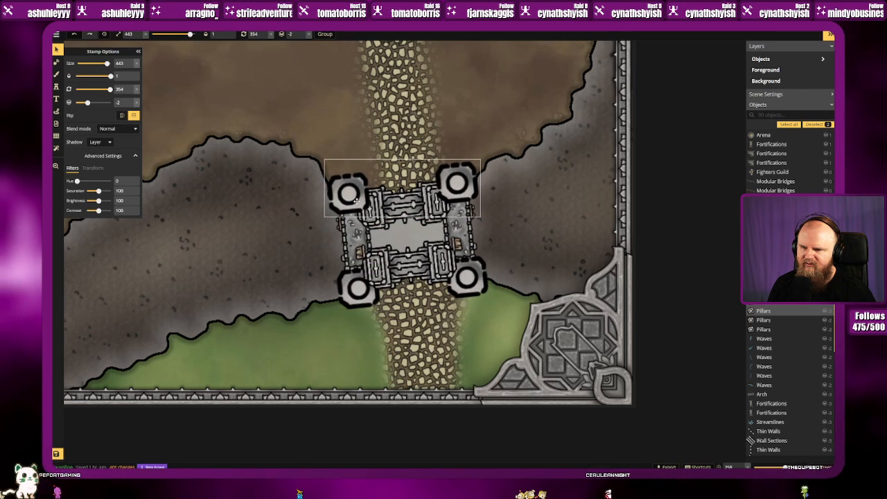
left_click_drag(357, 201, 356, 201)
Step: Move the gate's inner arch up in the layer order so that it lies above the copied pillars
left_click(407, 203)
left_click(460, 172)
left_click(473, 212)
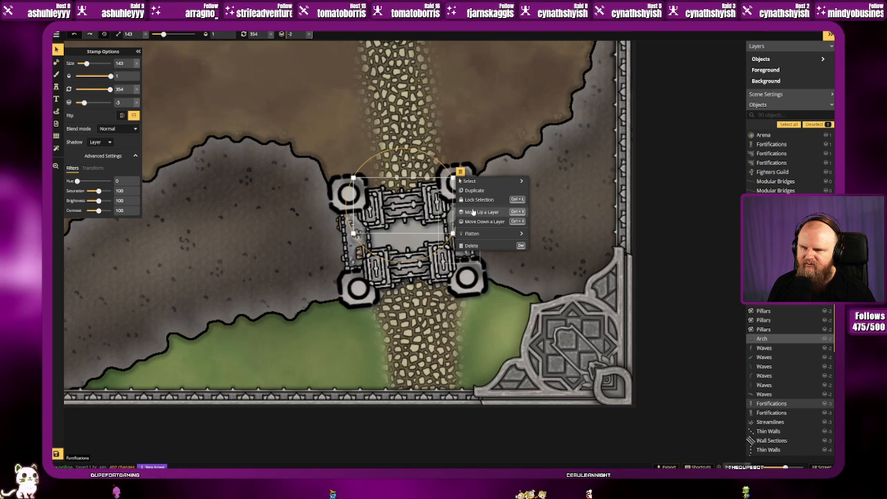
left_click(473, 212)
left_click(474, 213)
left_click(416, 351)
Step: Examine the four-pillared southern gate within the surrounding streets, guild, shipyard and arena
scroll(416, 351, "down", 4)
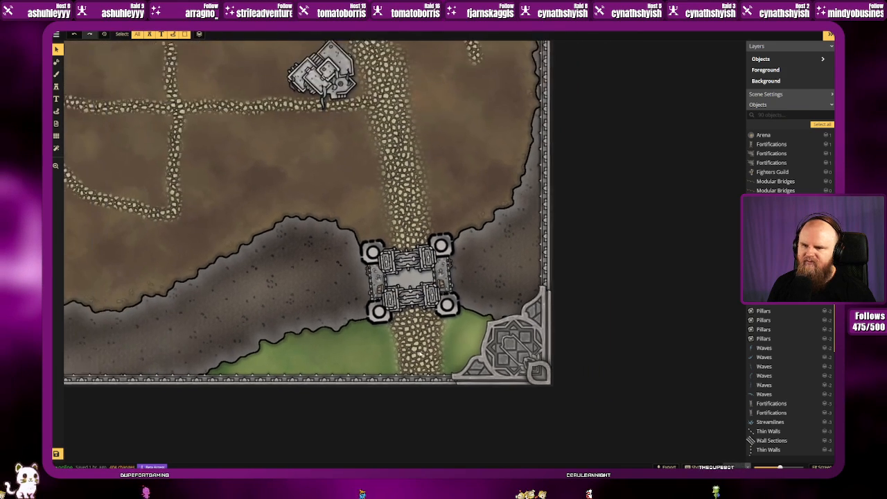
scroll(416, 353, "down", 1)
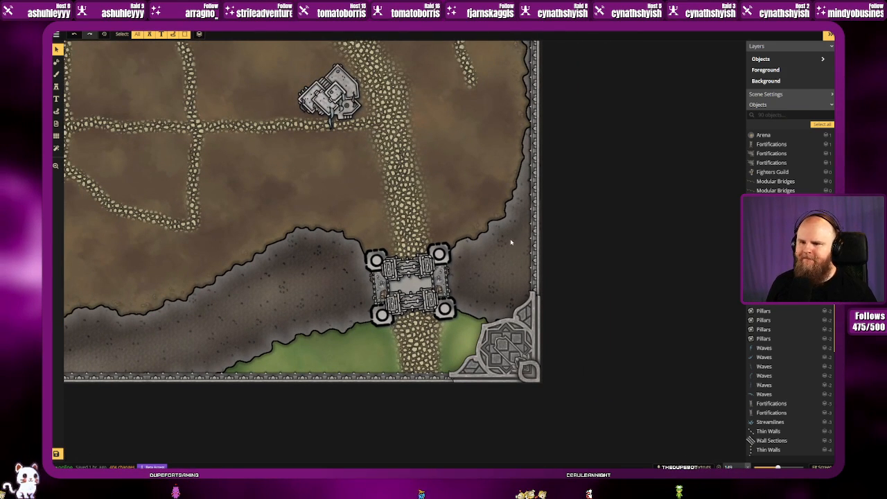
scroll(455, 220, "up", 1)
scroll(462, 233, "down", 3)
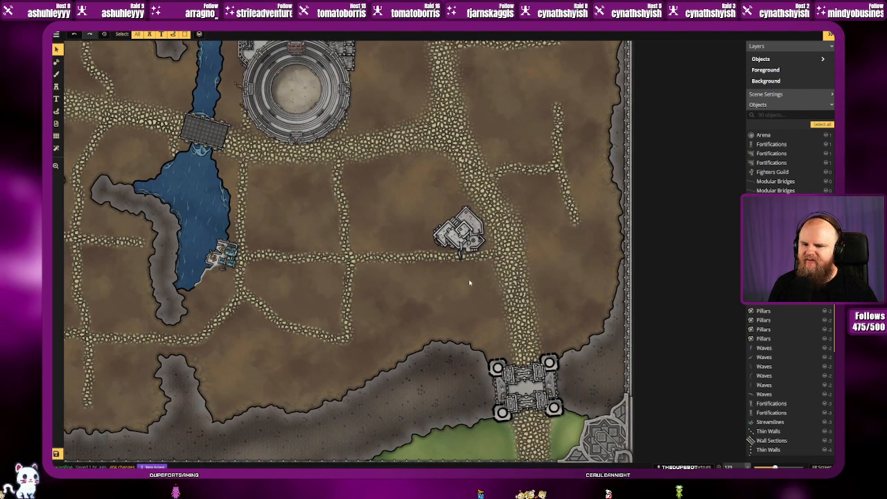
left_click_drag(460, 281, 371, 212)
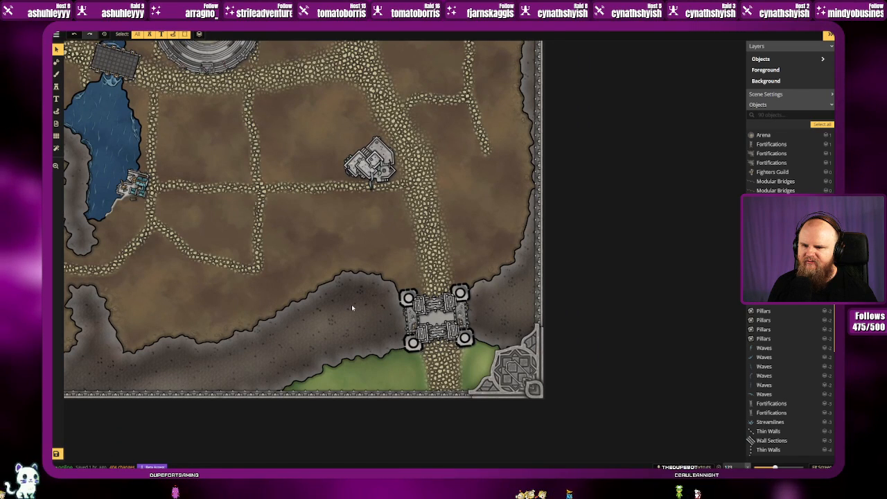
left_click_drag(351, 307, 392, 330)
left_click_drag(323, 314, 392, 372)
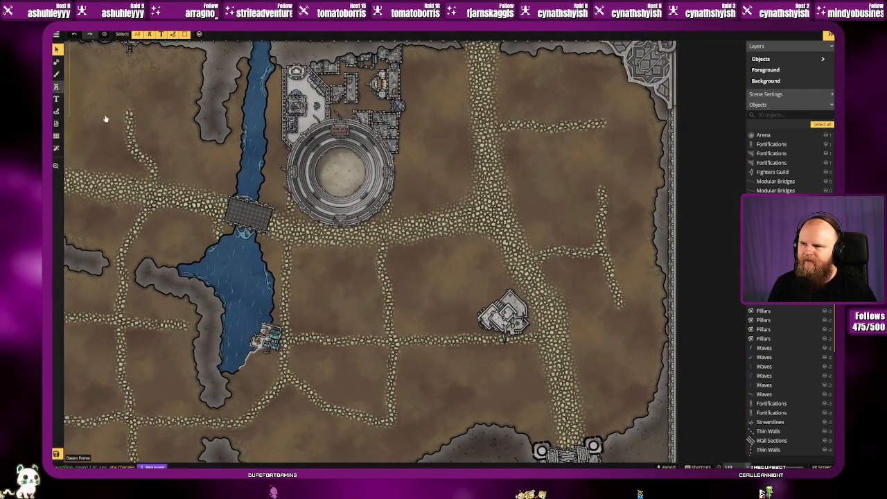
Step: Load the Desert Small Blocks stamps with saturation 16 and enable random flipping for placement
left_click(57, 86)
left_click(95, 82)
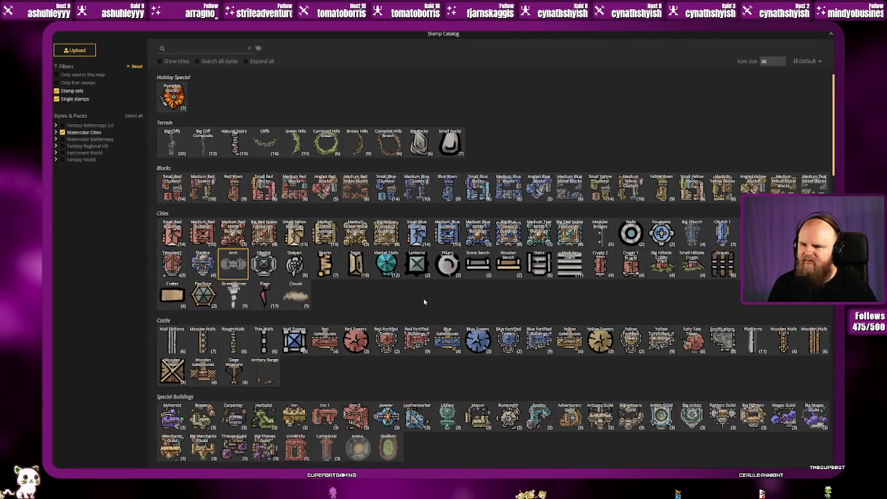
scroll(423, 302, "down", 15)
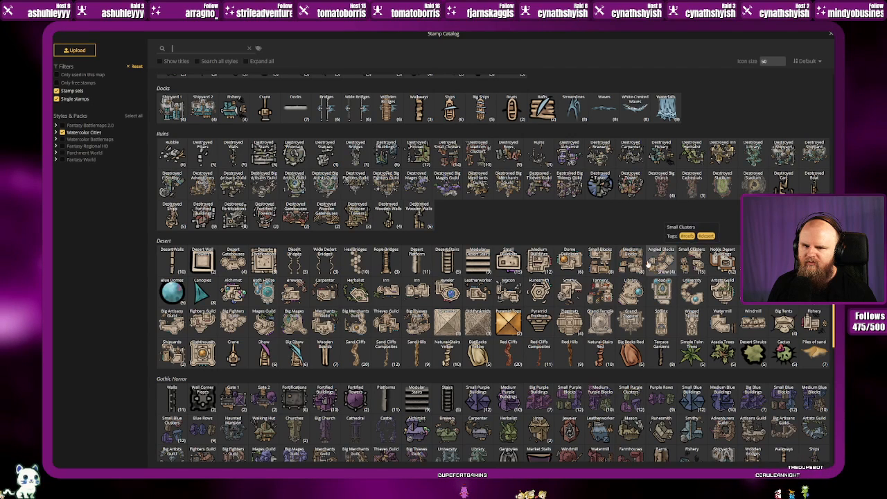
left_click(600, 262)
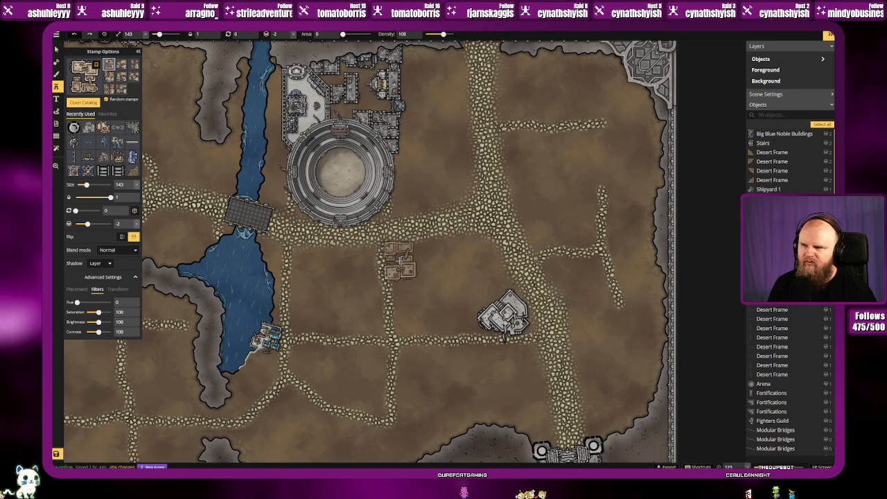
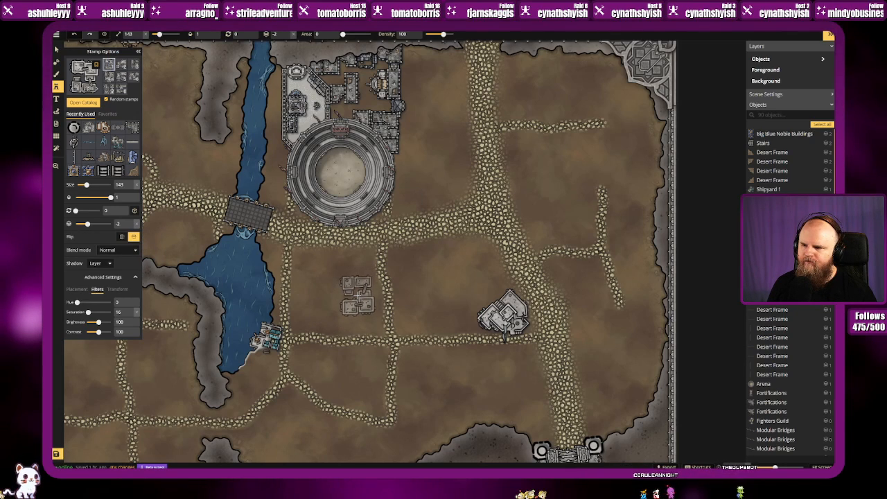
left_click(83, 289)
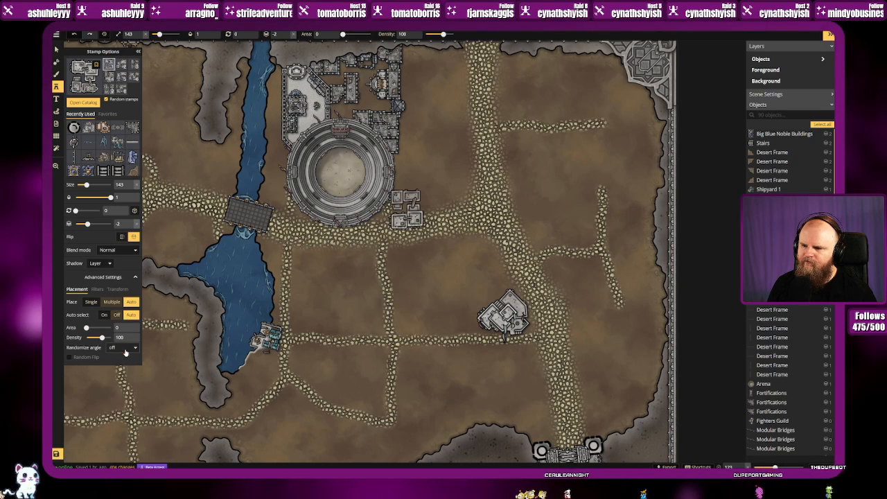
left_click(78, 358)
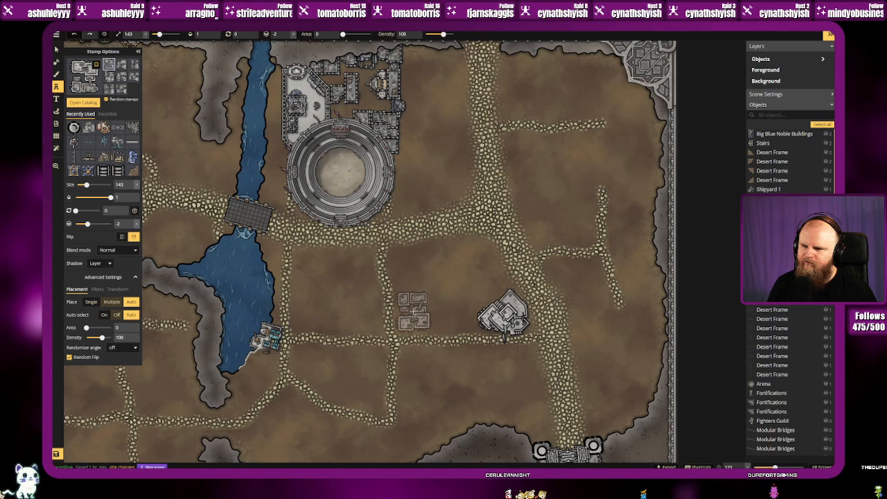
Step: Place a grey small block northeast of the street crossing west of the guild and delete it again
left_click(414, 312)
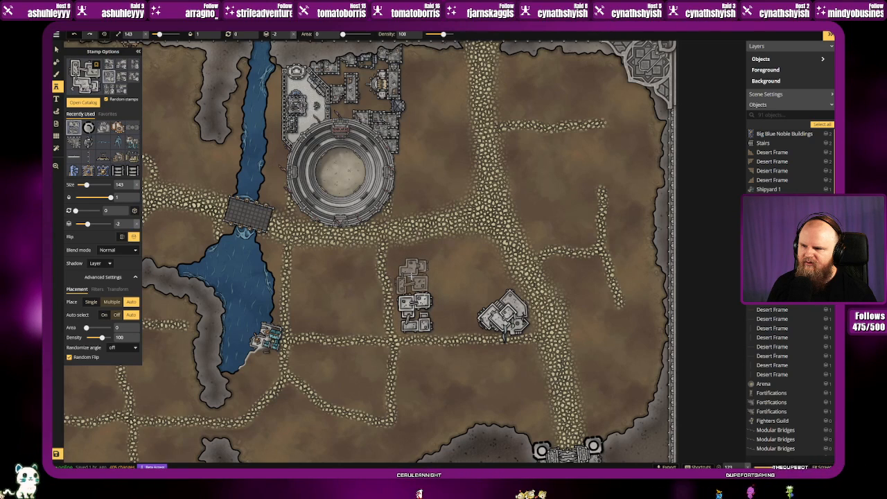
left_click(408, 209)
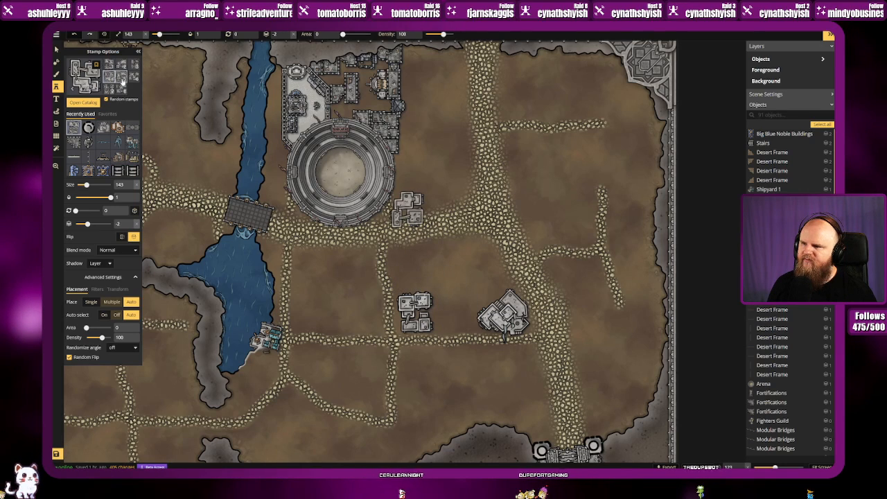
left_click(121, 78)
left_click(56, 49)
left_click(418, 308)
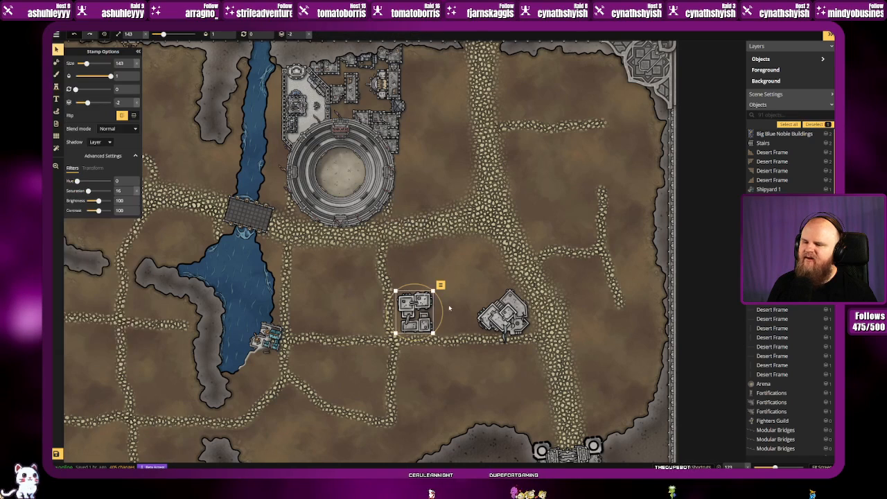
key("Delete")
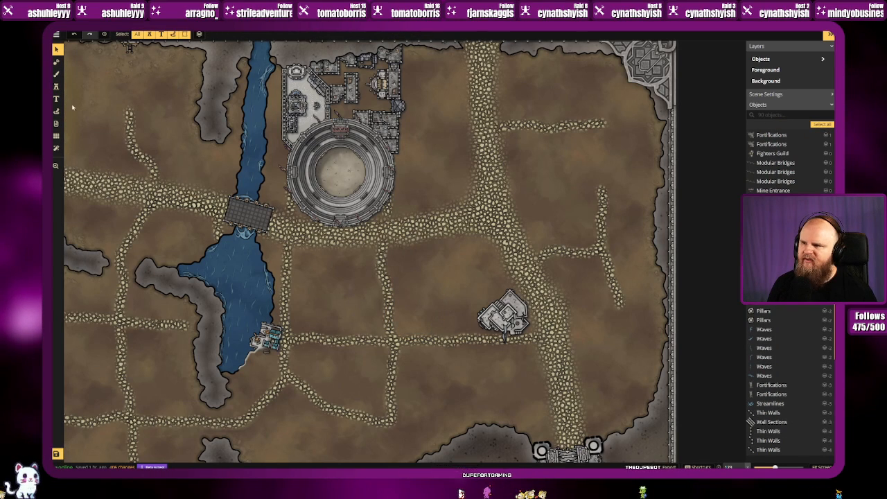
Step: Try the Desert Small Buildings stamps with saturation 16 and the Dome Buildings stamps
left_click(58, 87)
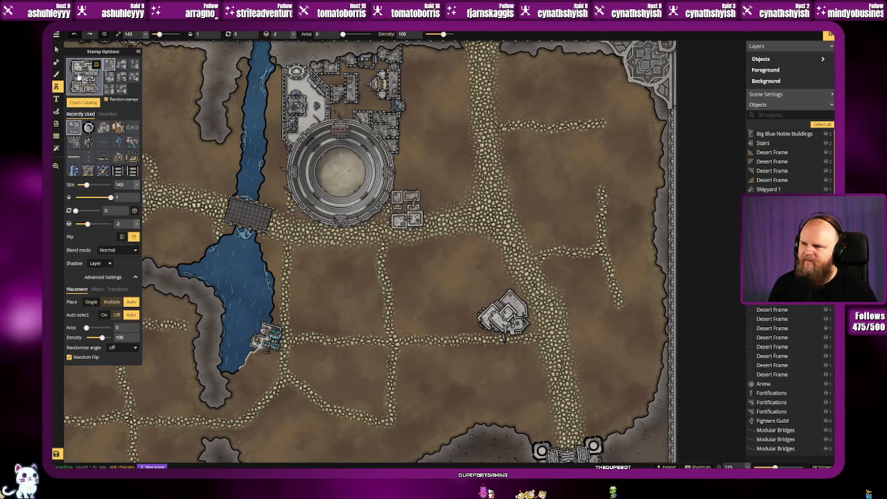
left_click(80, 78)
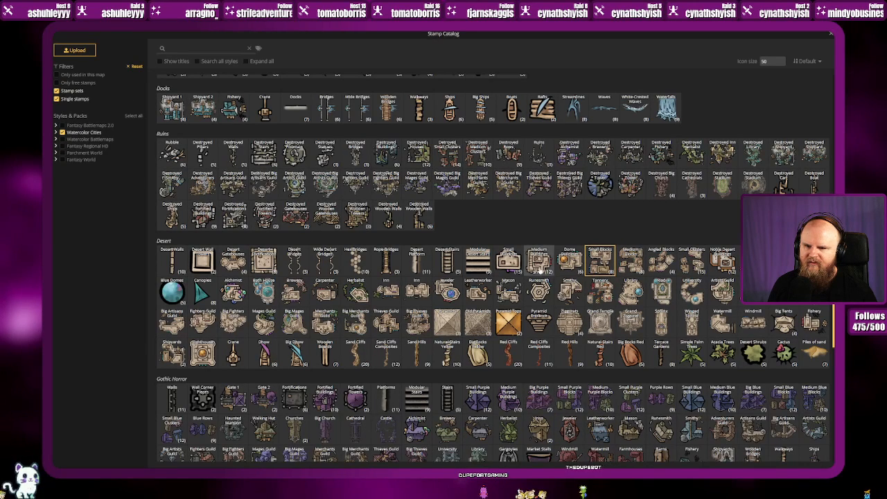
left_click(540, 265)
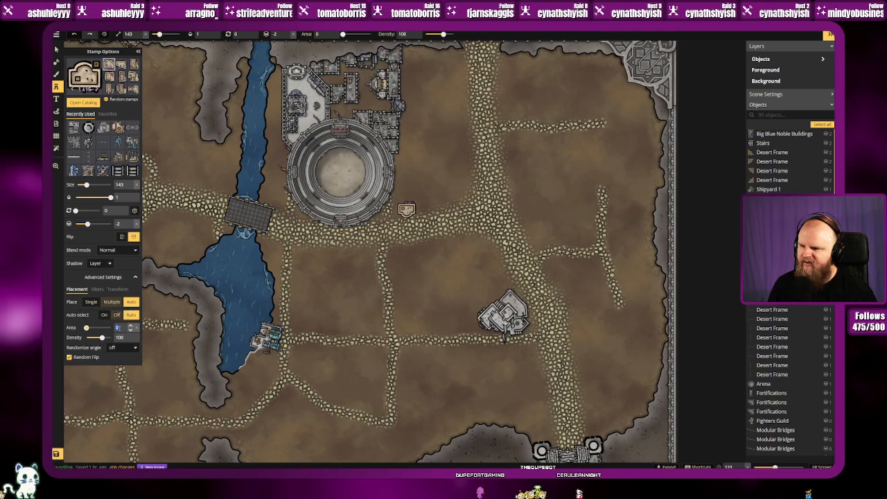
left_click(120, 337)
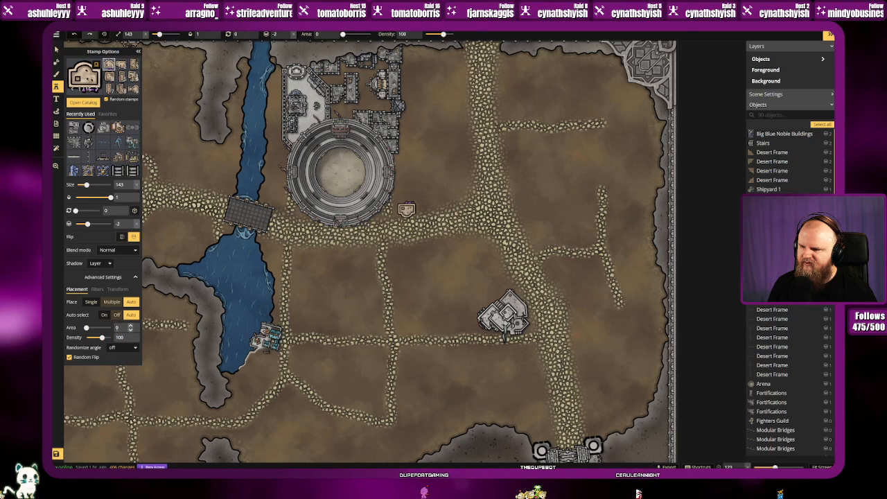
left_click(97, 290)
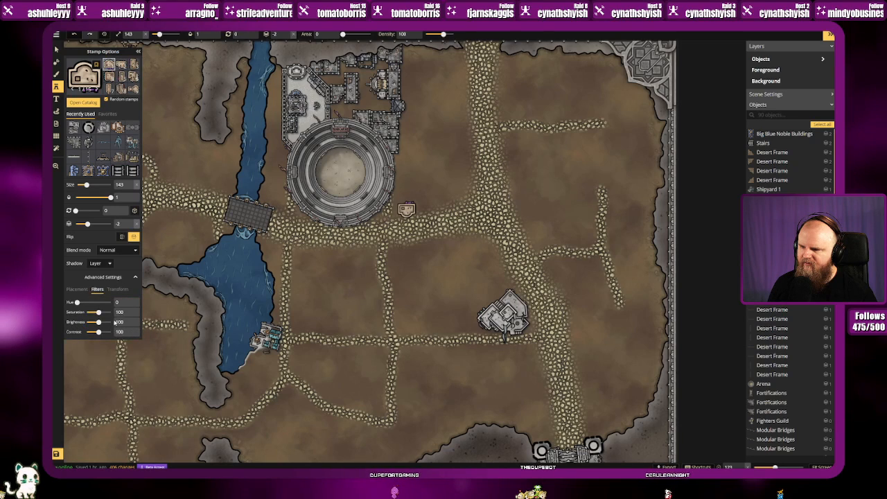
type("16")
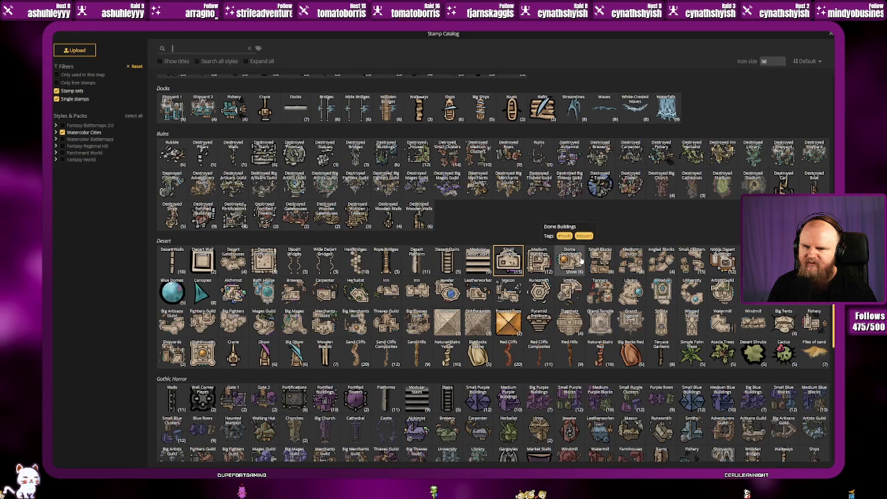
left_click(579, 259)
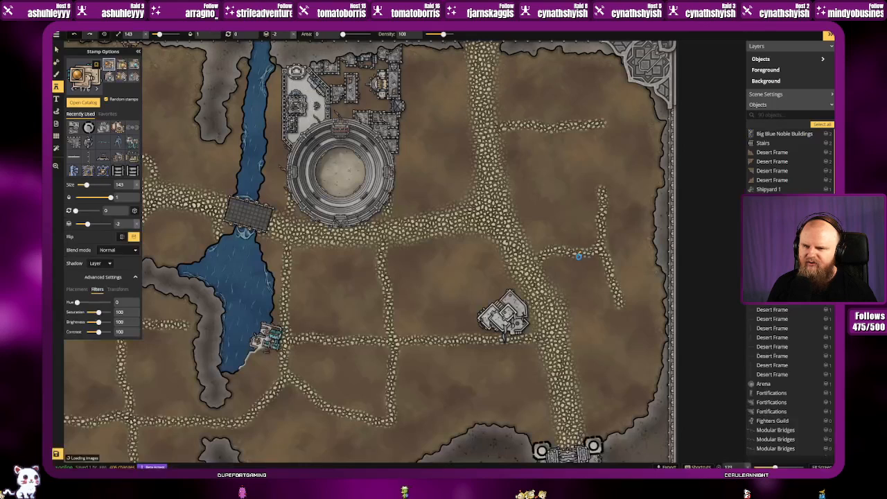
Step: Load the Noble Desert Buildings stamps and set their saturation to 16 and size to 100
left_click(84, 78)
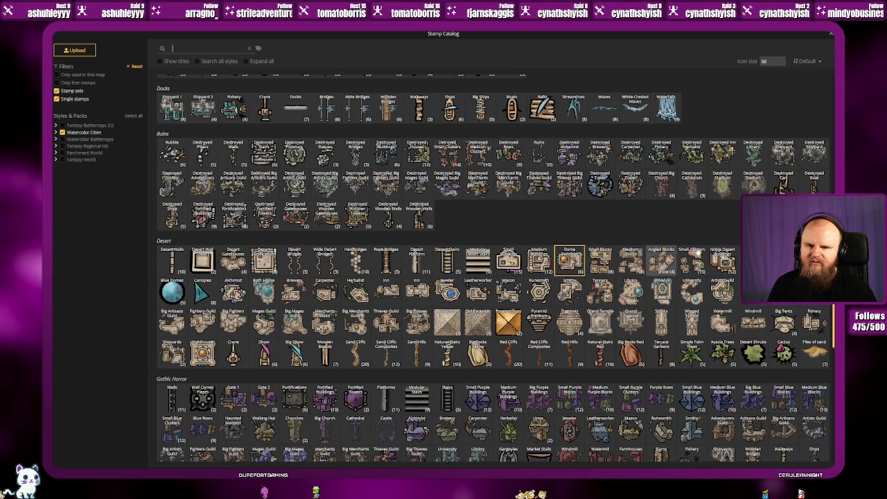
left_click(722, 259)
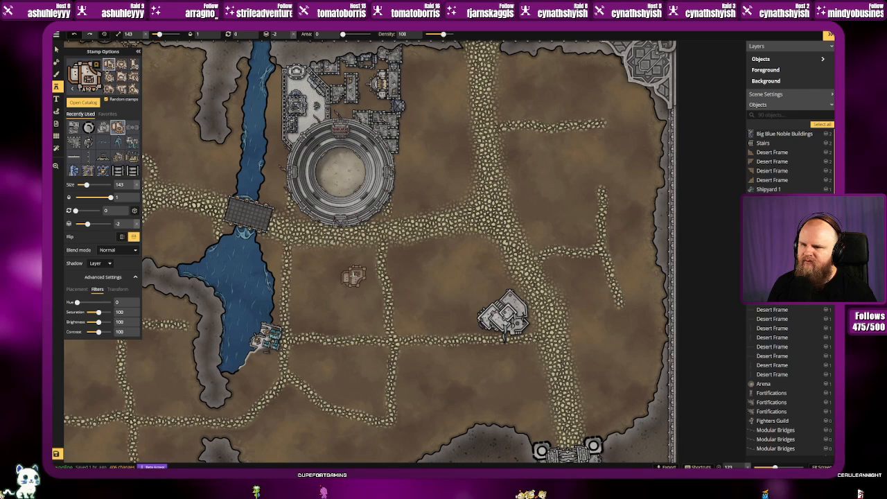
left_click_drag(432, 203, 427, 264)
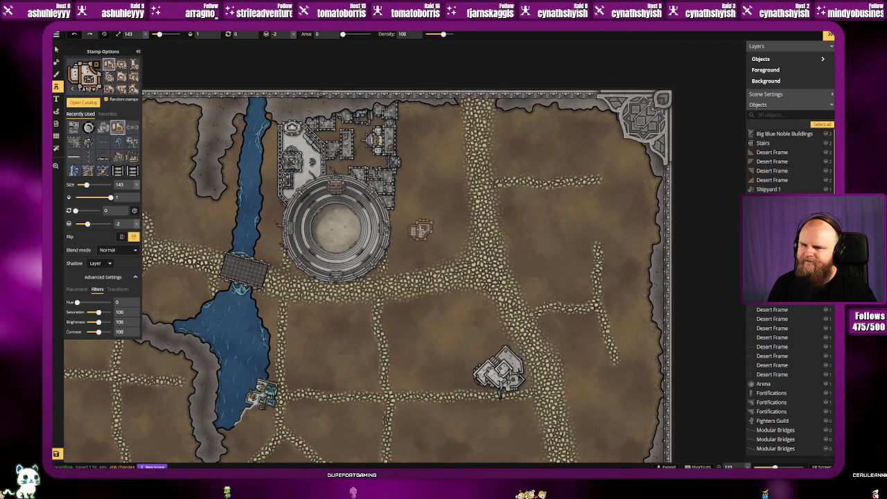
left_click(407, 210)
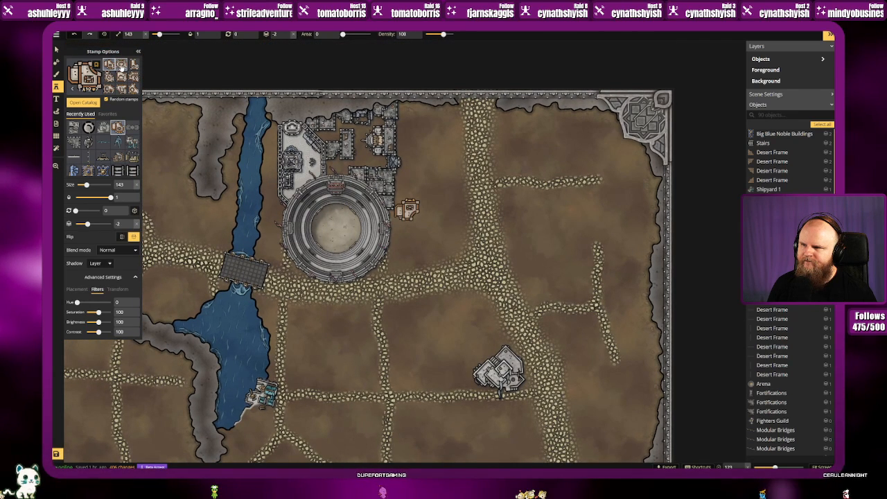
double_click(125, 312)
type("16")
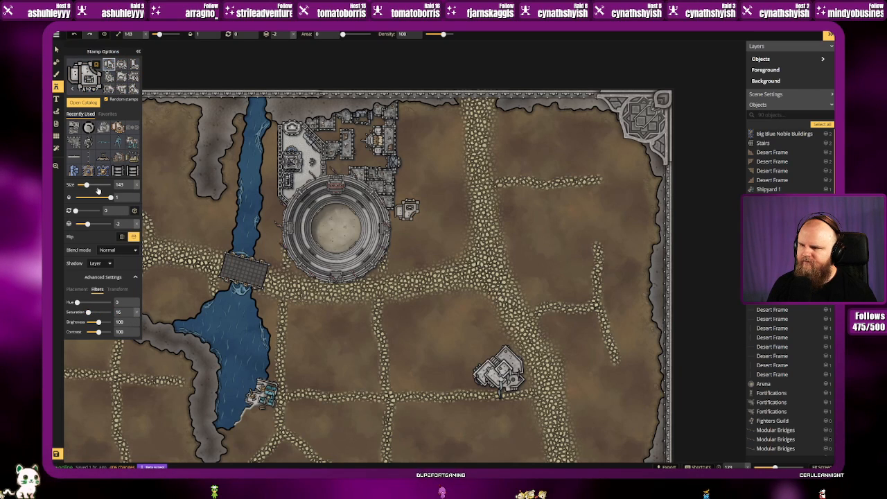
left_click(96, 185)
double_click(121, 185)
type("1")
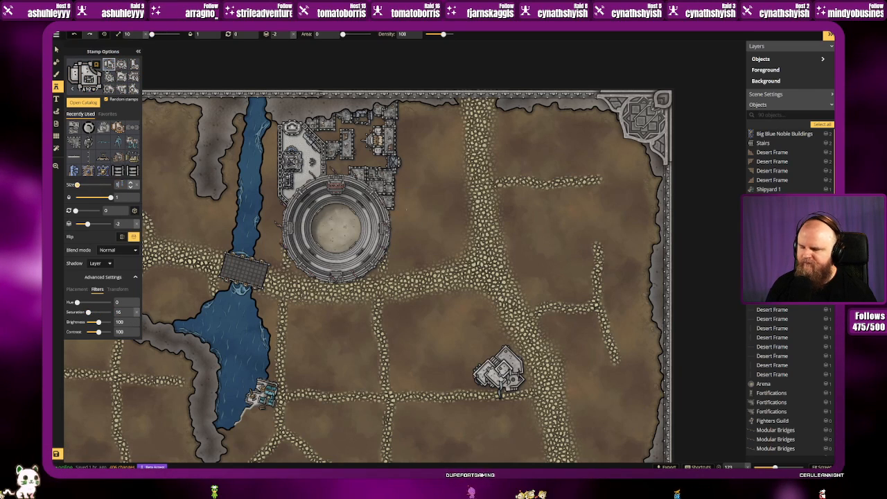
type("00")
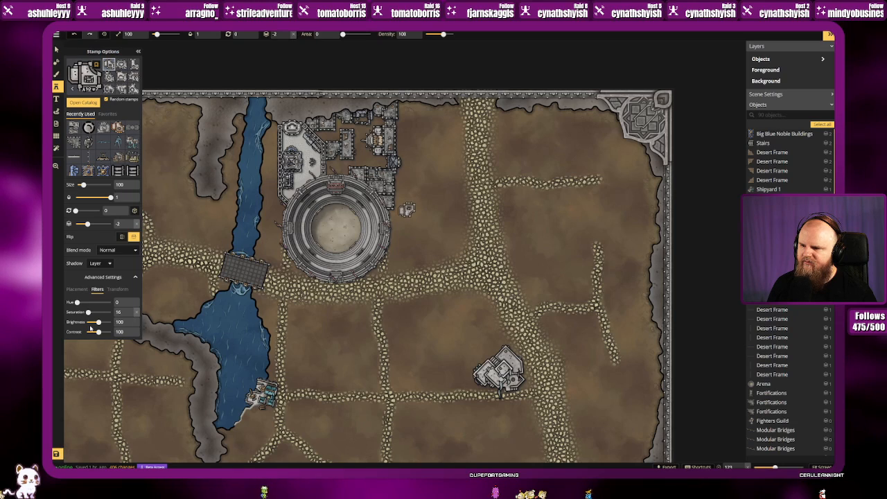
Step: Place a column of five grey noble buildings along the arena's east side and two more a little further east
left_click(76, 290)
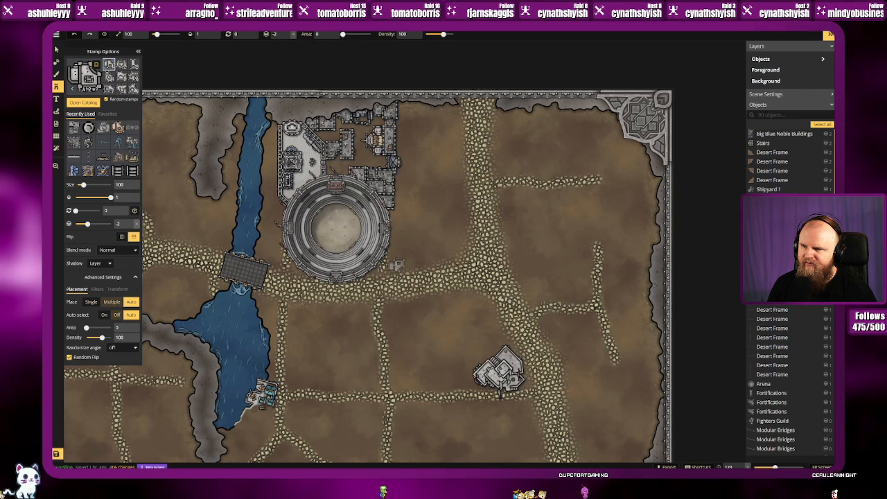
left_click(397, 266)
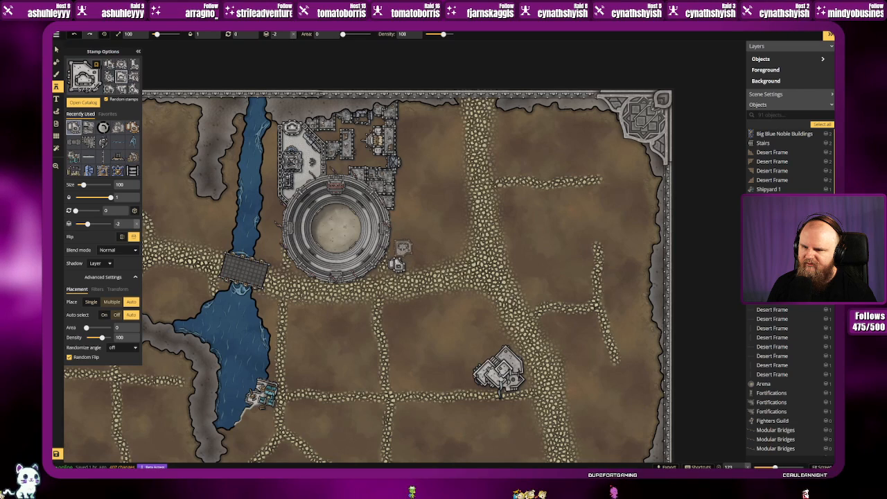
left_click(401, 249)
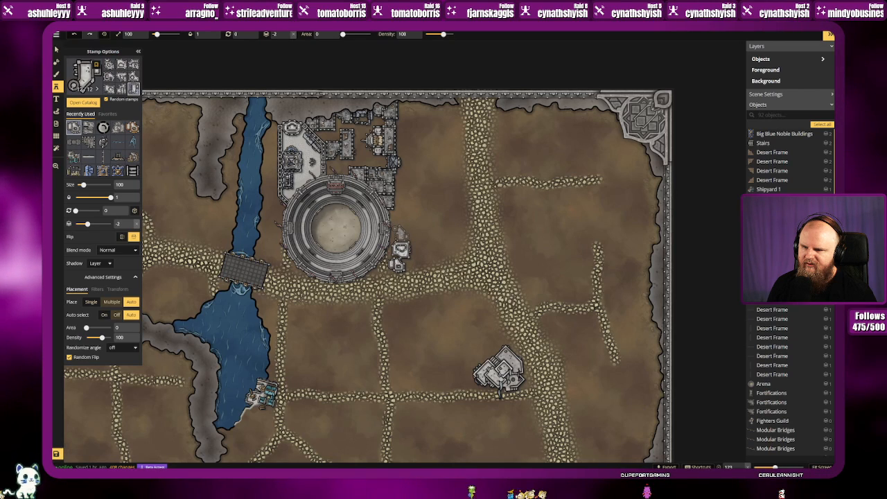
left_click(402, 218)
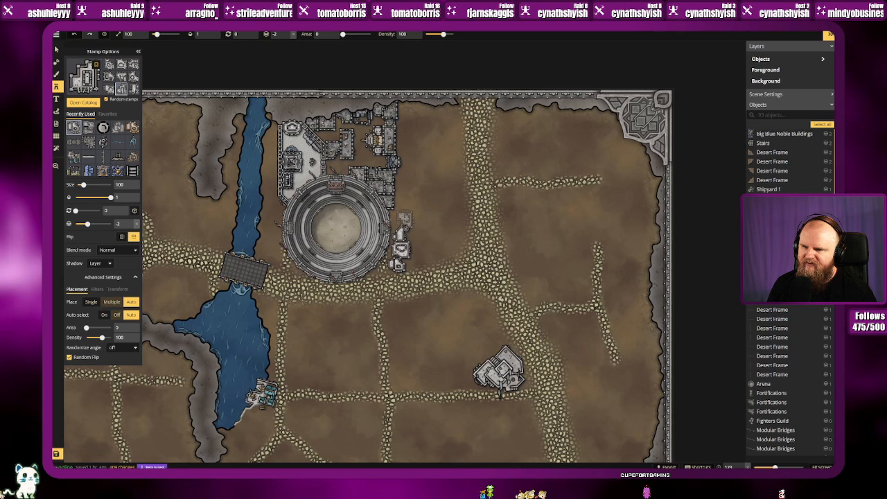
left_click(406, 221)
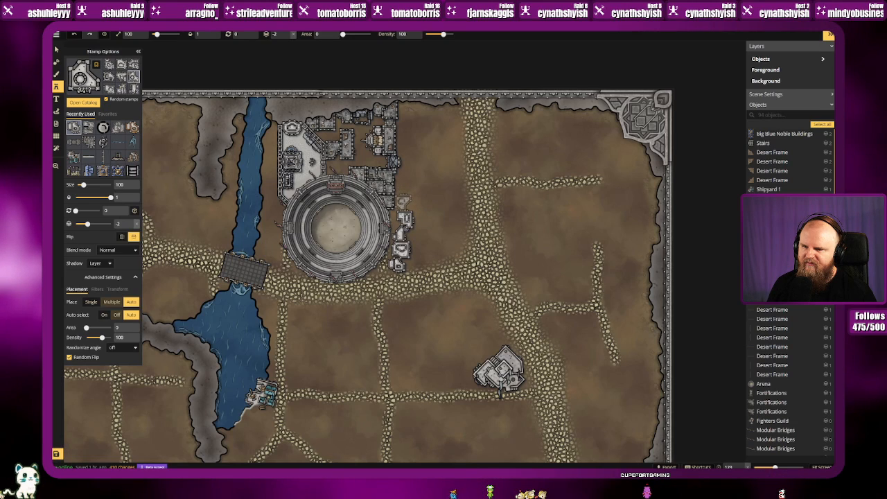
left_click(403, 202)
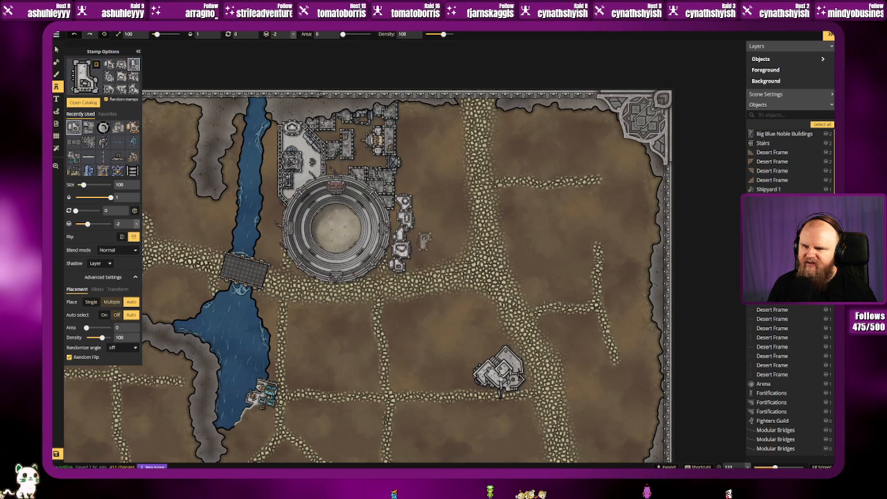
left_click(431, 244)
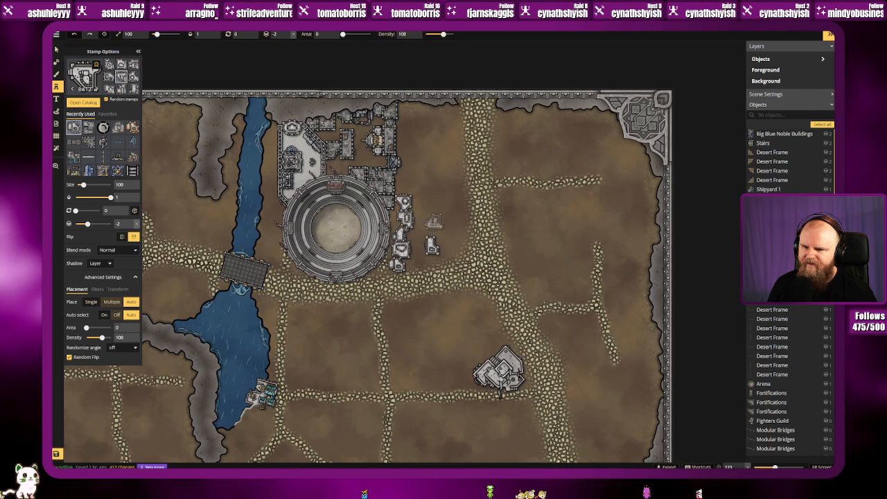
left_click(433, 230)
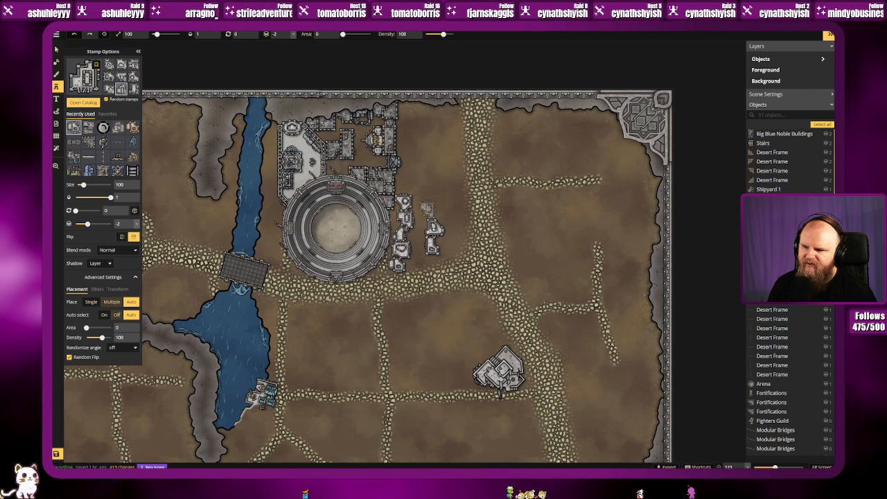
Step: Set the stamp's randomize angle to 15 and place a grey noble building on the north end of the second column east of the arena
left_click(126, 348)
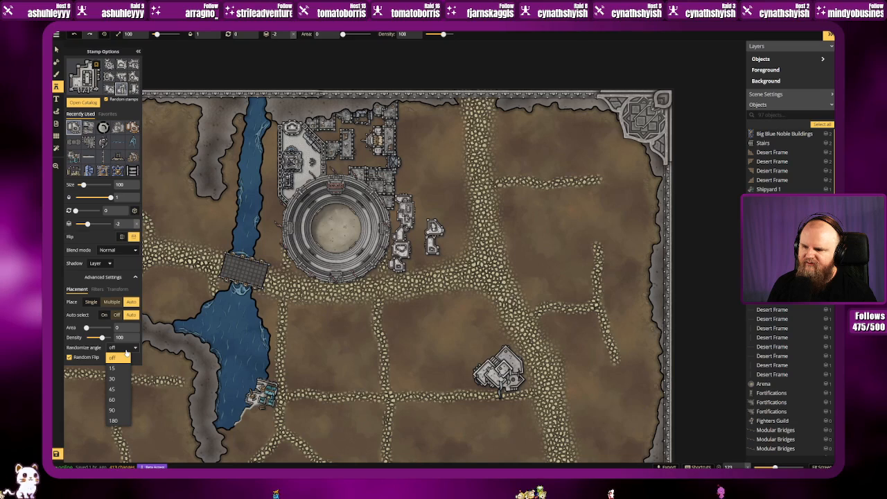
left_click(122, 357)
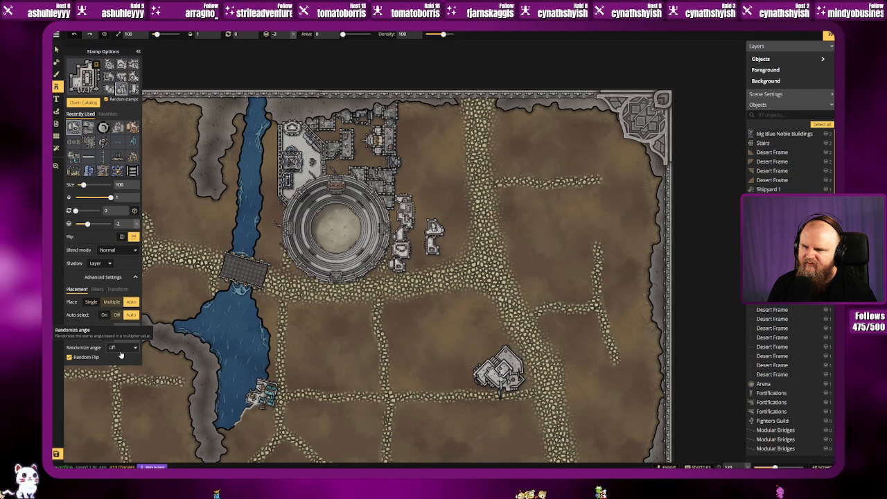
left_click(121, 351)
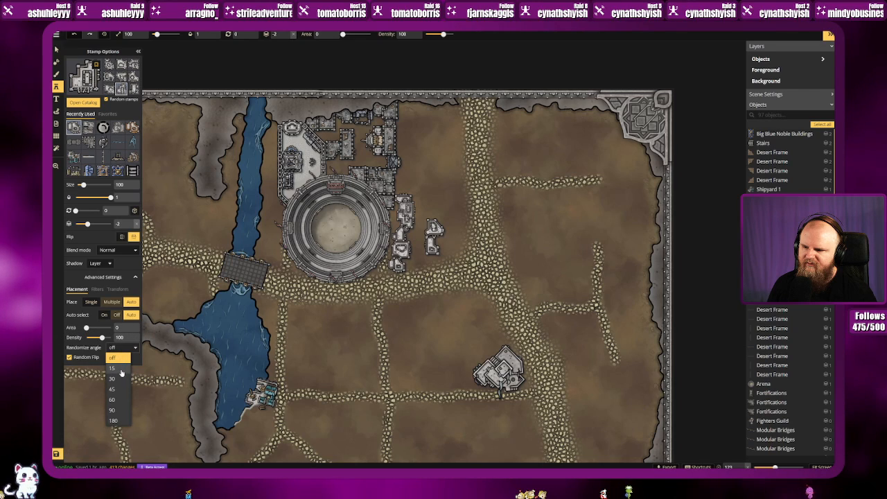
left_click(121, 369)
left_click(430, 210)
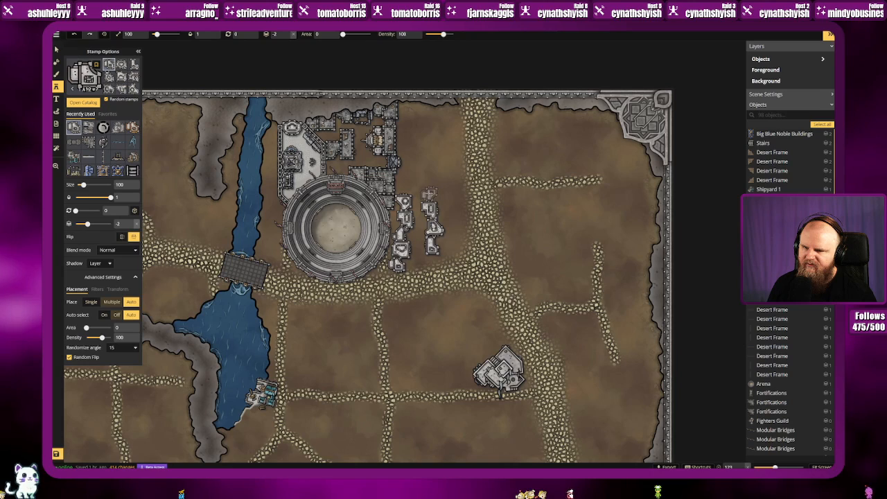
Step: Place two more noble buildings at the north ends of the columns east of the arena and remove them again
left_click(431, 188)
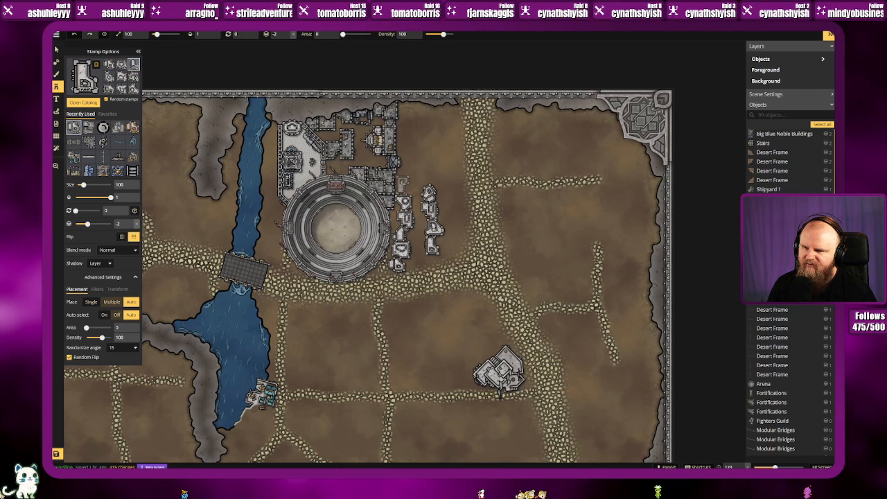
left_click(404, 185)
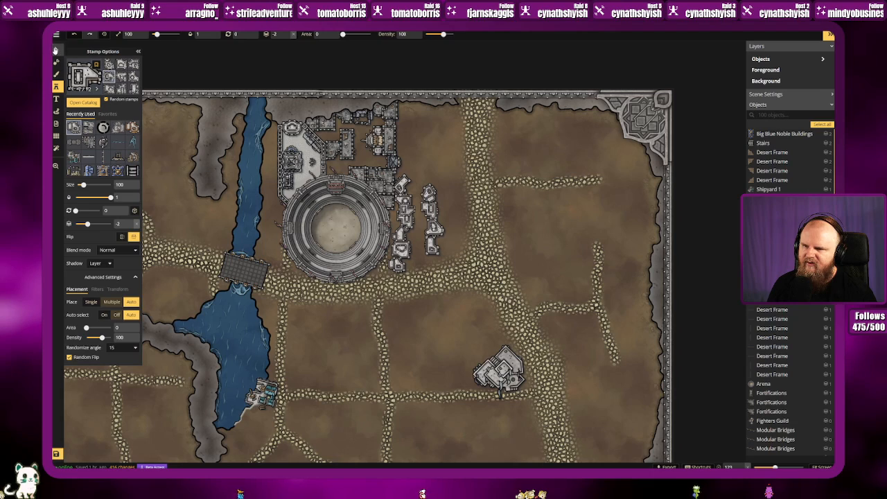
left_click(57, 50)
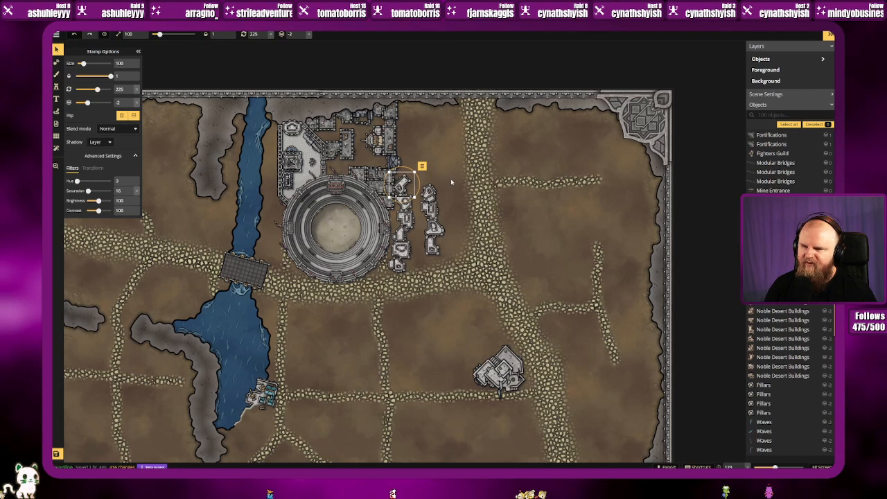
key("Delete")
Step: Turn the noble building stamps' randomize angle off and enable random rotation instead
left_click(56, 86)
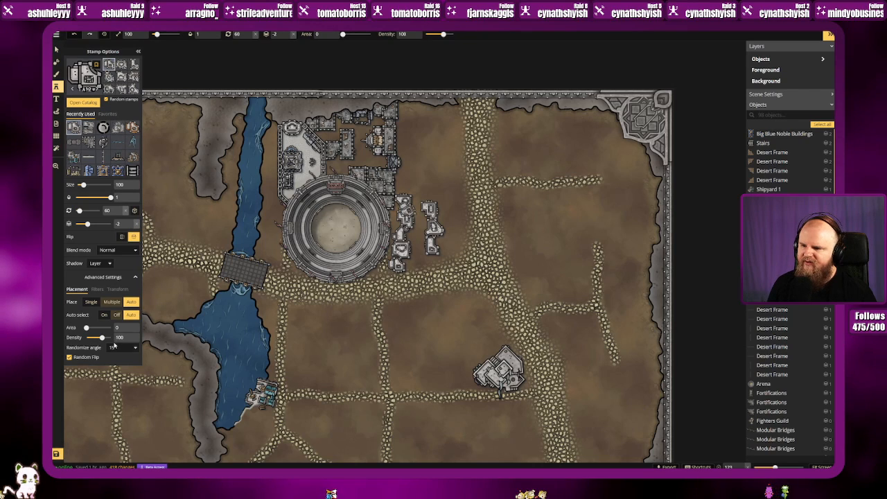
left_click(124, 347)
left_click(122, 357)
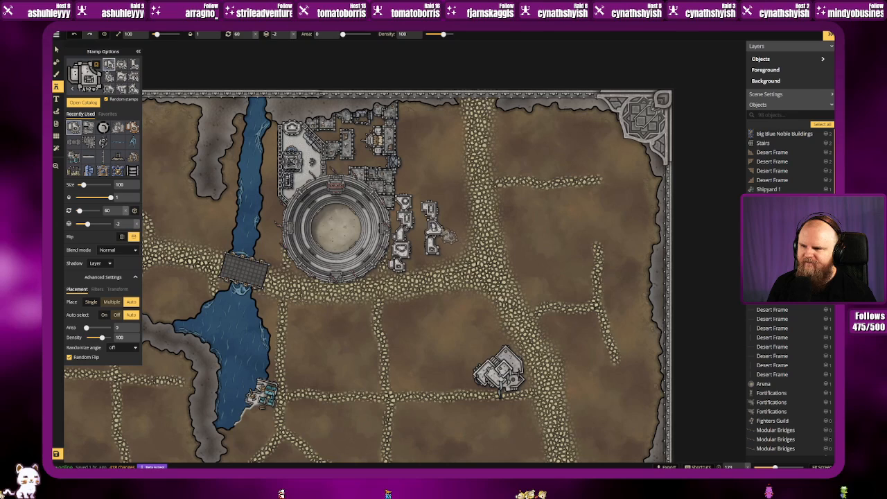
left_click(134, 211)
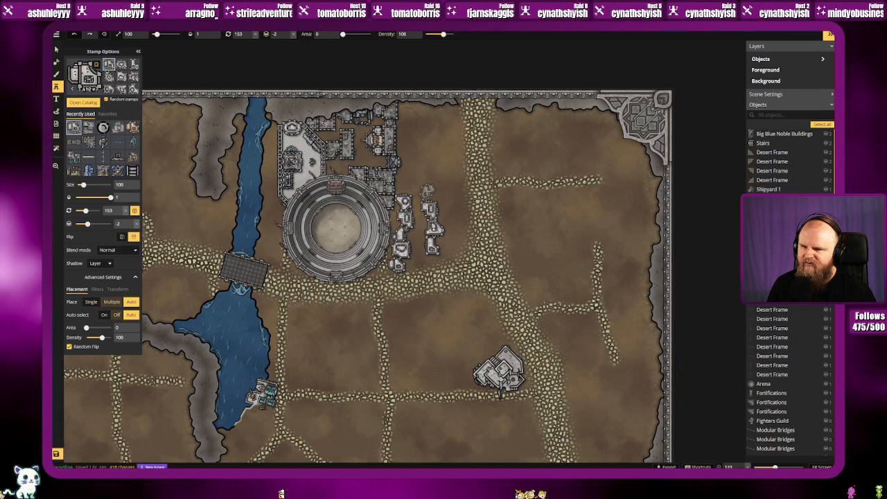
Step: Place three randomly rotated noble buildings between and north of the two columns east of the arena
left_click(415, 234)
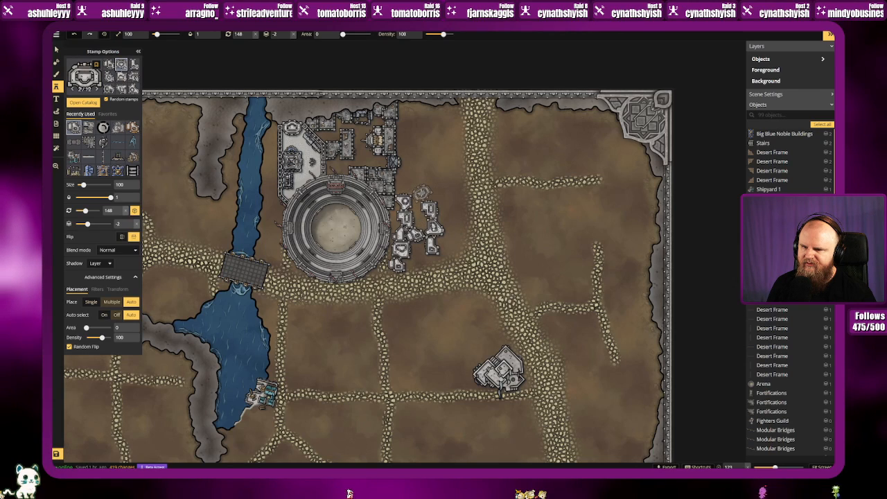
left_click(422, 193)
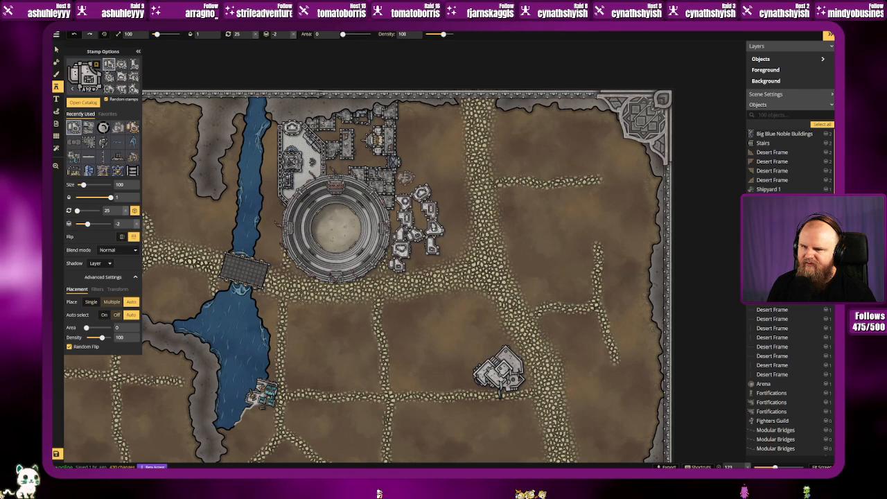
left_click(405, 180)
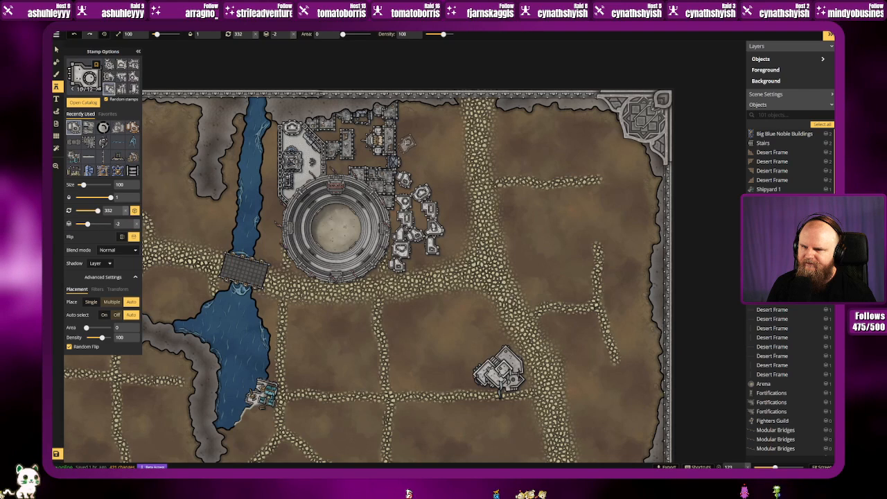
Step: Place seven noble buildings in the block northeast of the arena, between the walled compound and the main north street
left_click(406, 144)
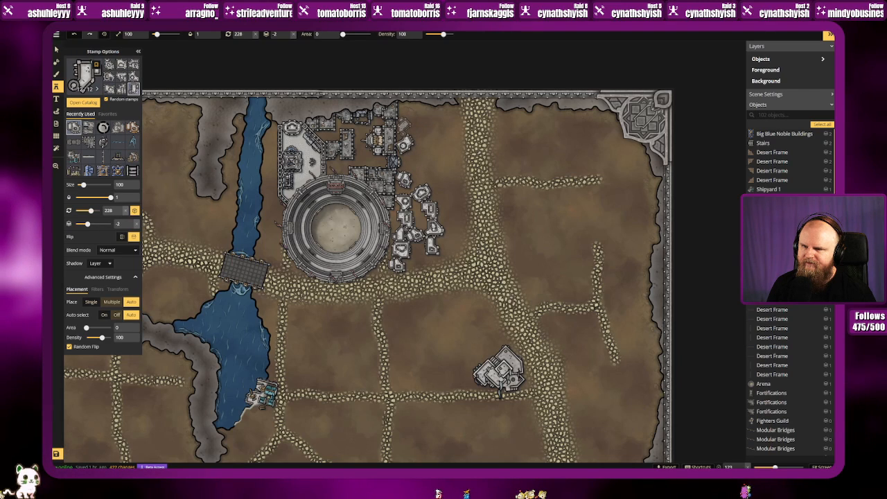
left_click(405, 123)
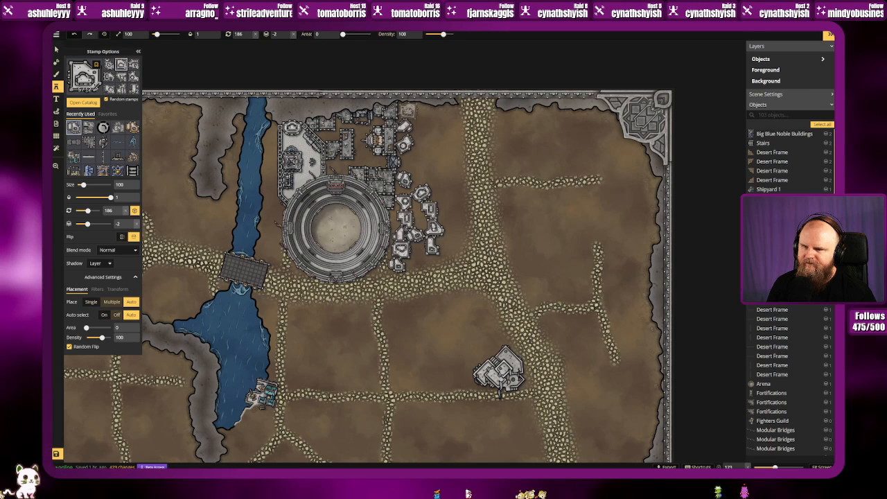
left_click(408, 109)
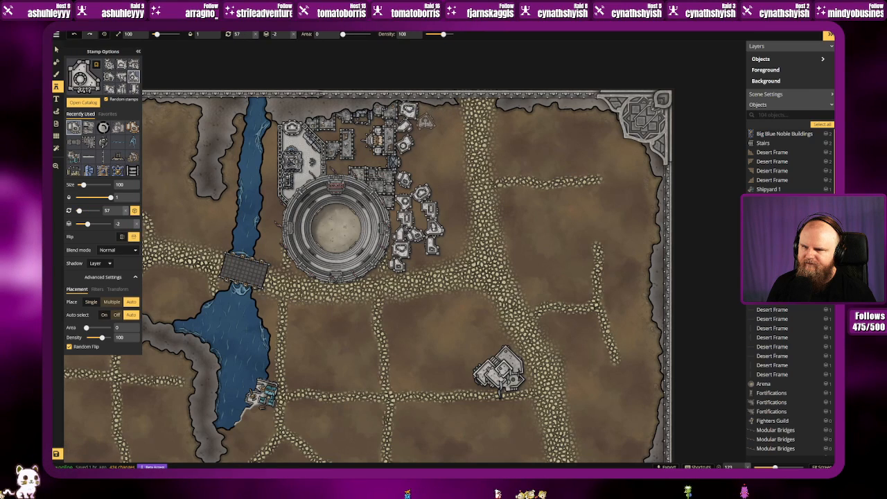
left_click(426, 123)
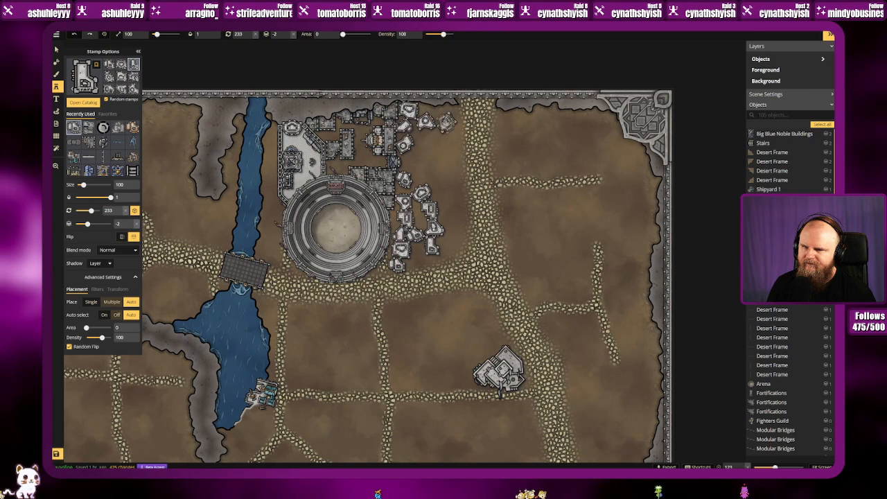
left_click(445, 123)
left_click(426, 140)
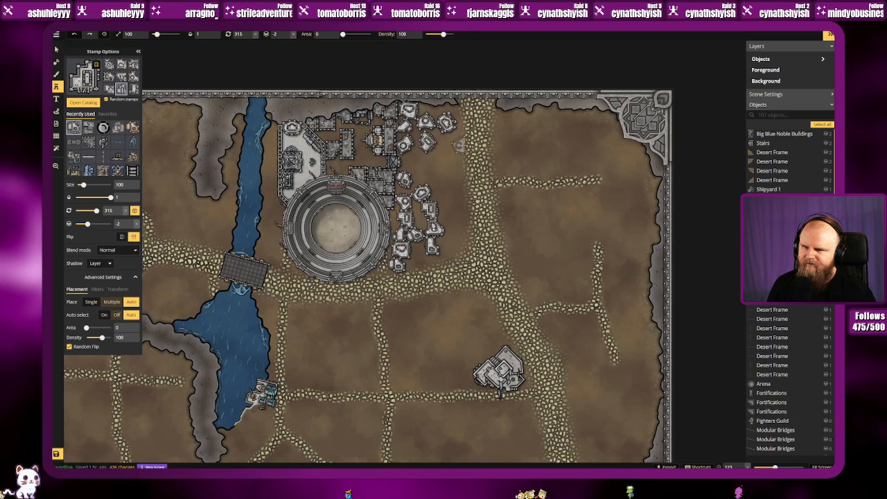
left_click(449, 144)
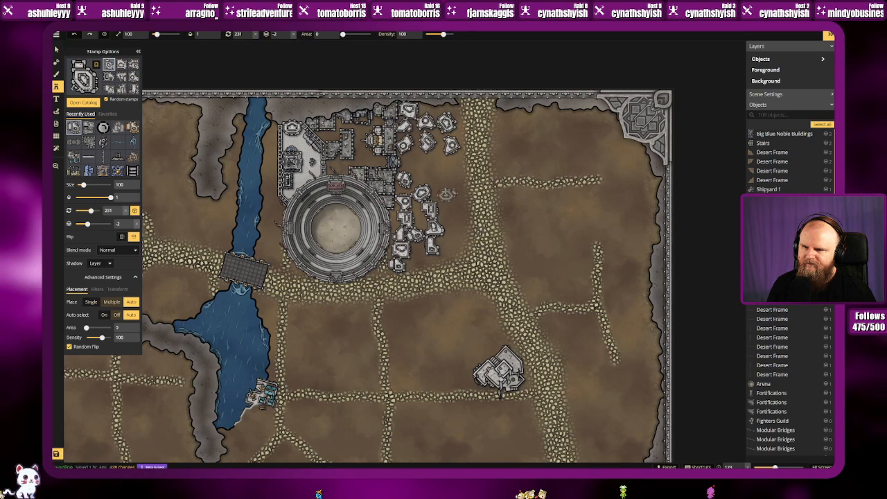
Step: Fill the east edge of the housing cluster beside the arena with noble buildings, along the main north street
left_click(443, 187)
left_click(450, 209)
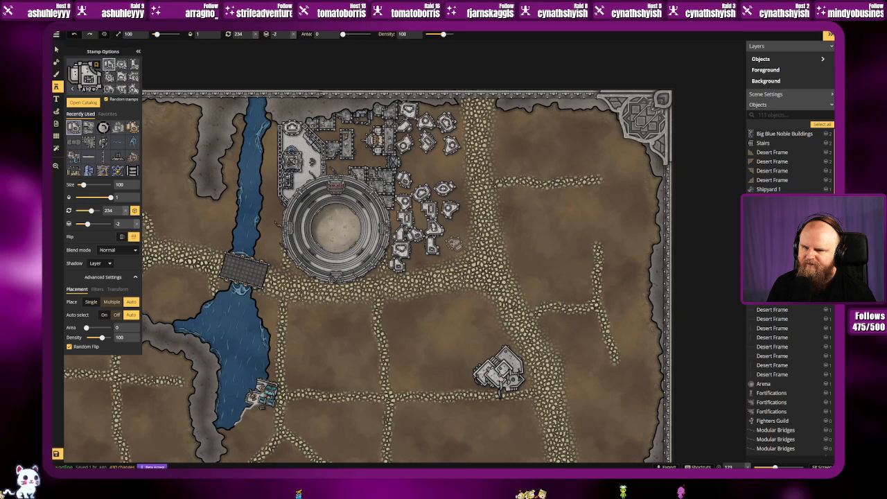
left_click(450, 242)
Step: Place four noble buildings in the northeast block, north of the short side street off the main road
left_click_drag(519, 228, 426, 233)
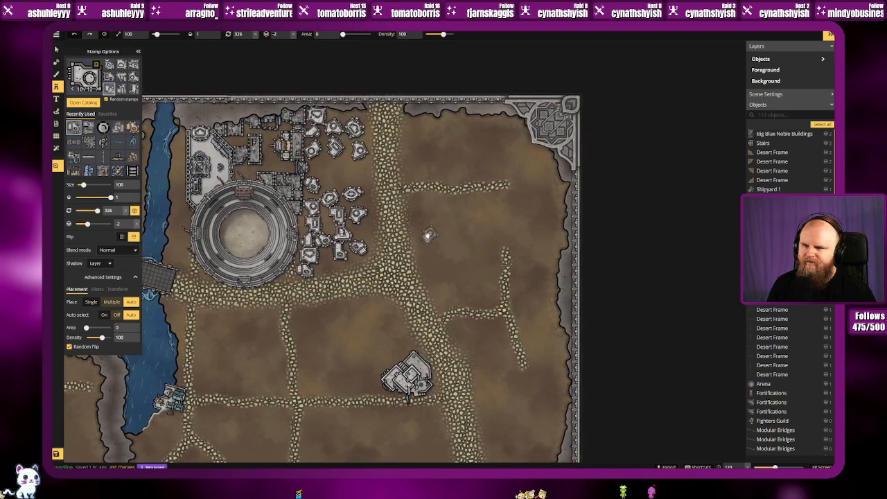
left_click(435, 151)
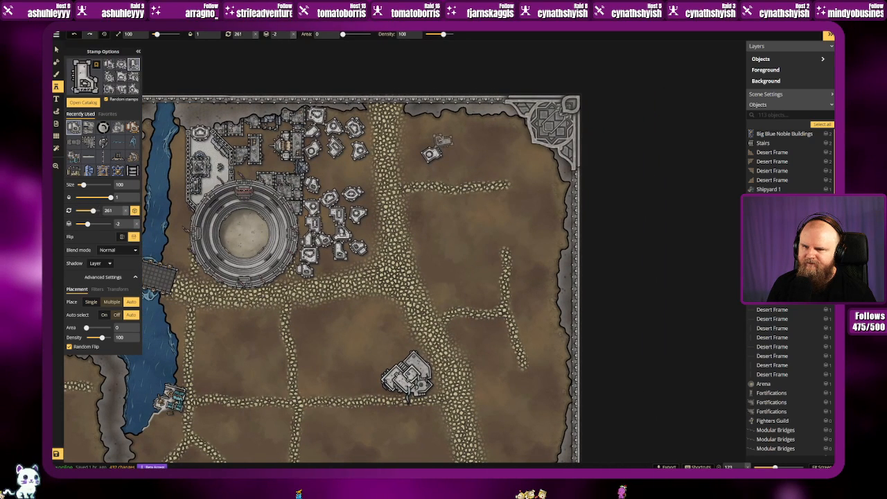
left_click(452, 150)
left_click(451, 151)
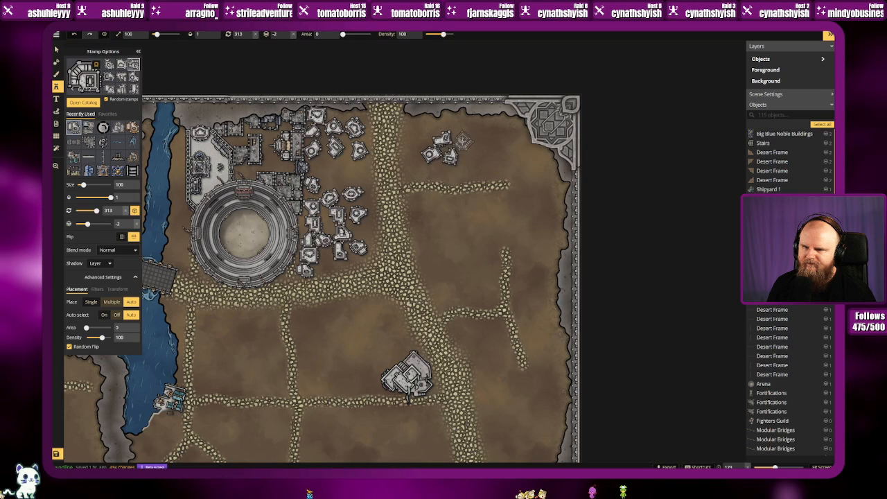
left_click(462, 141)
Step: Place a small cluster of noble buildings in the eastern block, south of the short northeastern side street
left_click(449, 243)
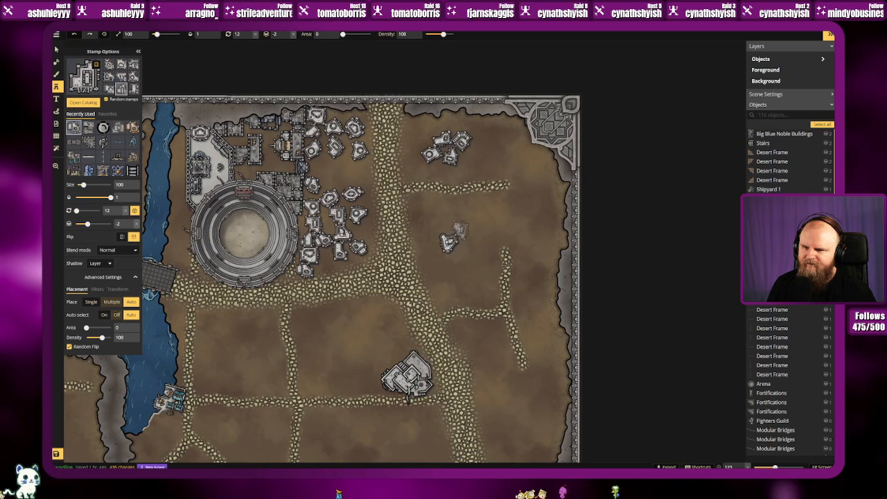
left_click(450, 226)
left_click(464, 237)
Step: Place a group of noble buildings just south of the street fork below the lake
left_click_drag(466, 298, 407, 211)
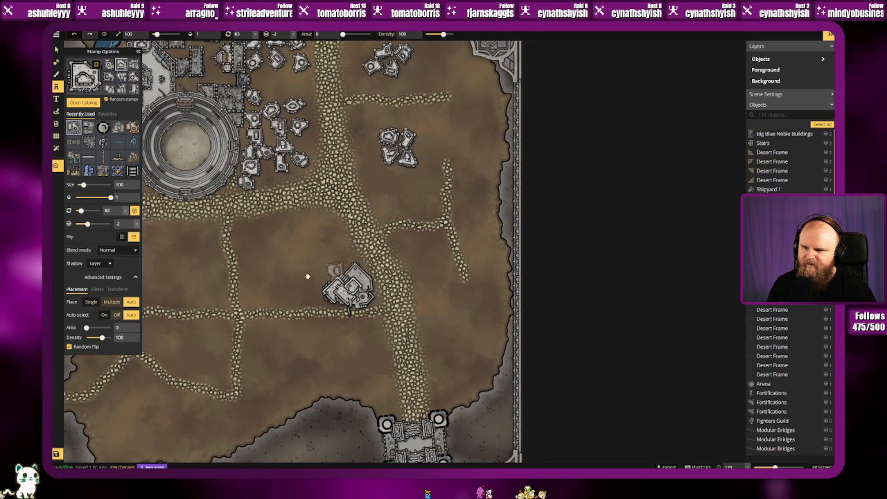
left_click_drag(275, 279, 463, 223)
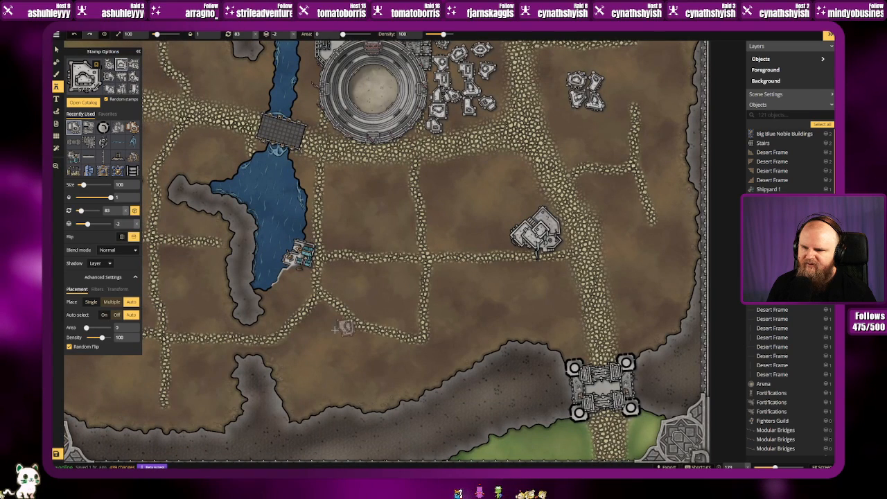
left_click(323, 326)
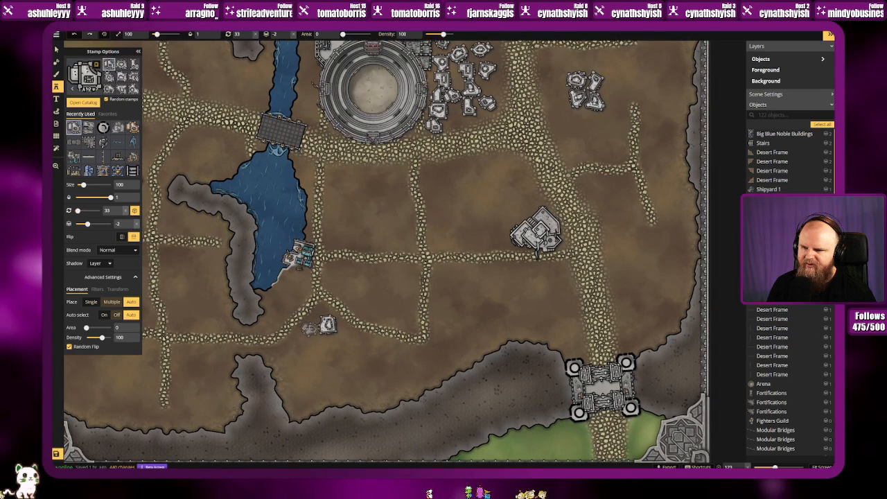
left_click(320, 341)
Step: Place a single noble building by the southwestern street and another north of the main road west of the river bridge
left_click_drag(264, 339, 517, 300)
left_click_drag(460, 279, 302, 305)
left_click_drag(530, 276, 574, 356)
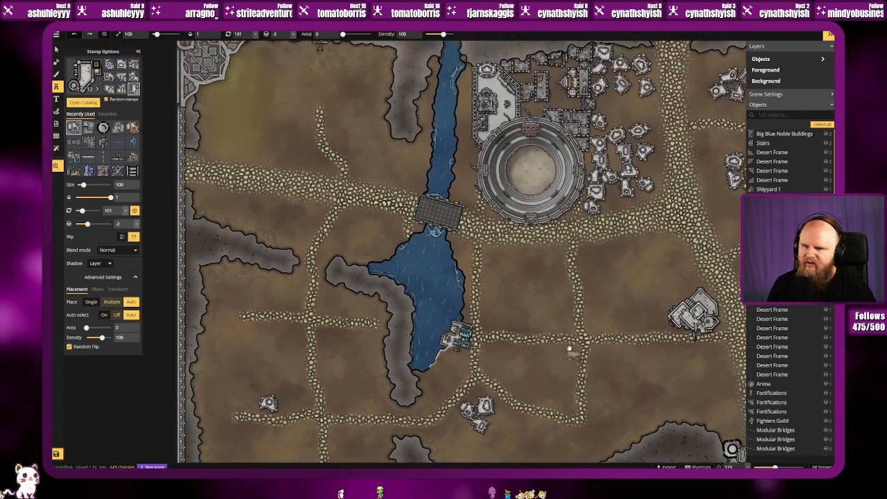
left_click(361, 167)
left_click_drag(425, 172, 294, 161)
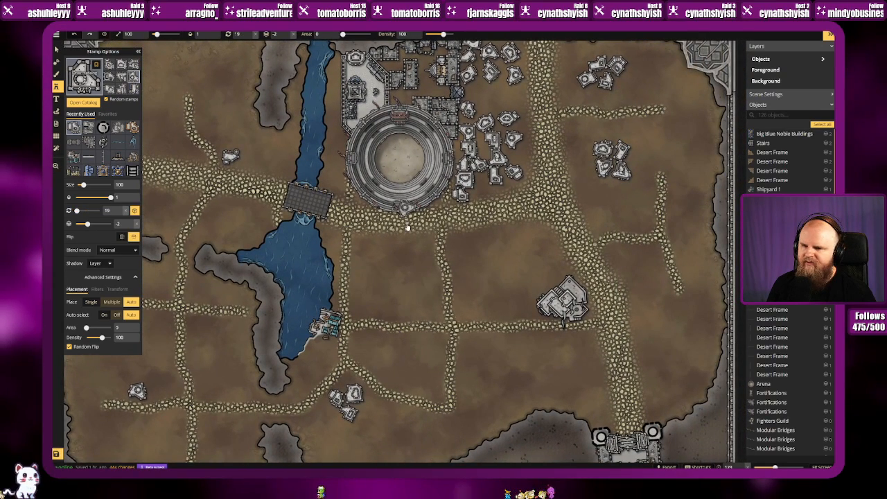
Step: Load the Desert Medium Buildings stamps, enable random rotation and set their saturation to 16
key("c")
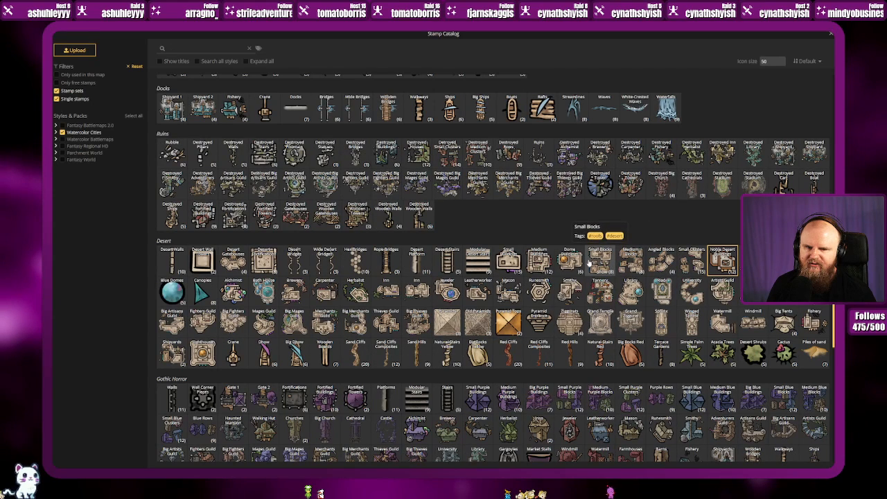
left_click(540, 261)
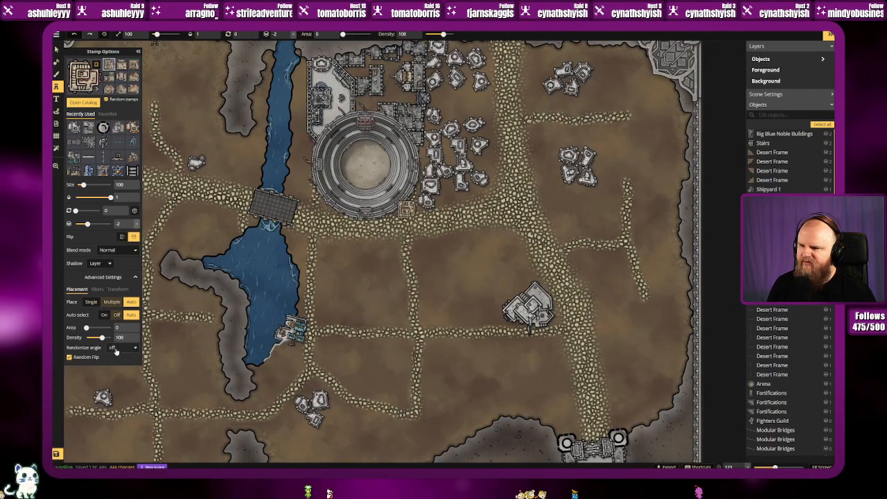
left_click(135, 210)
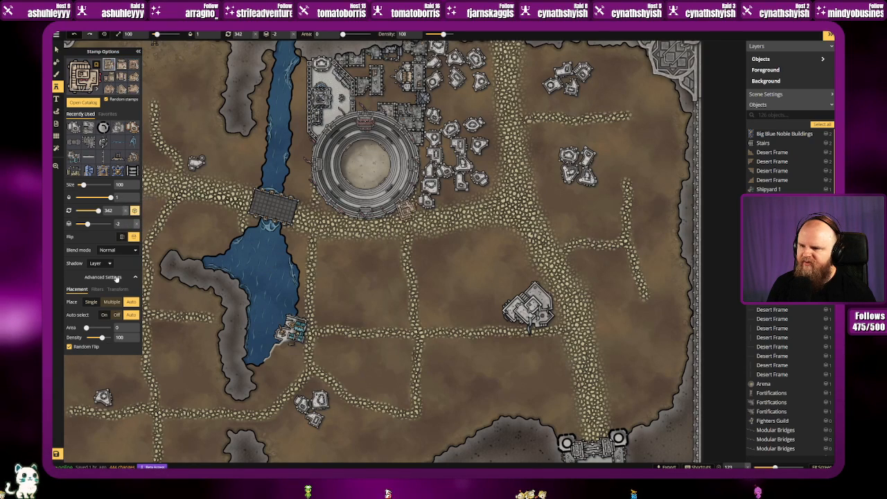
left_click(97, 289)
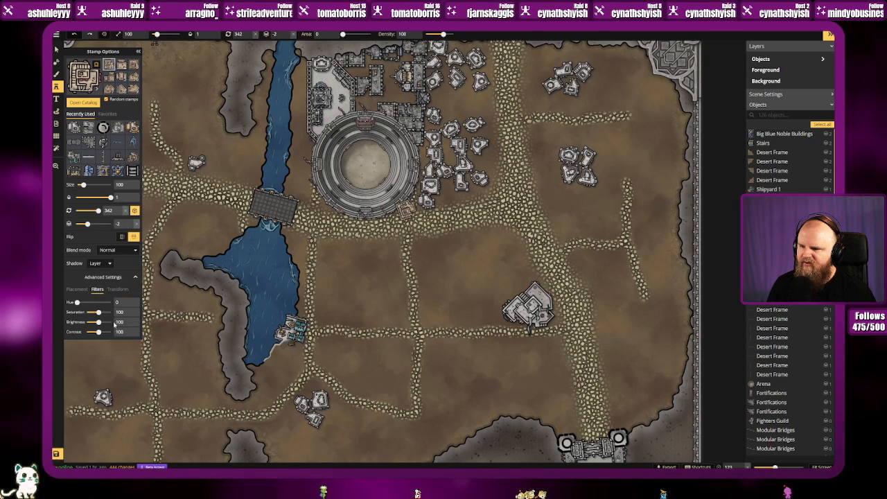
type("6")
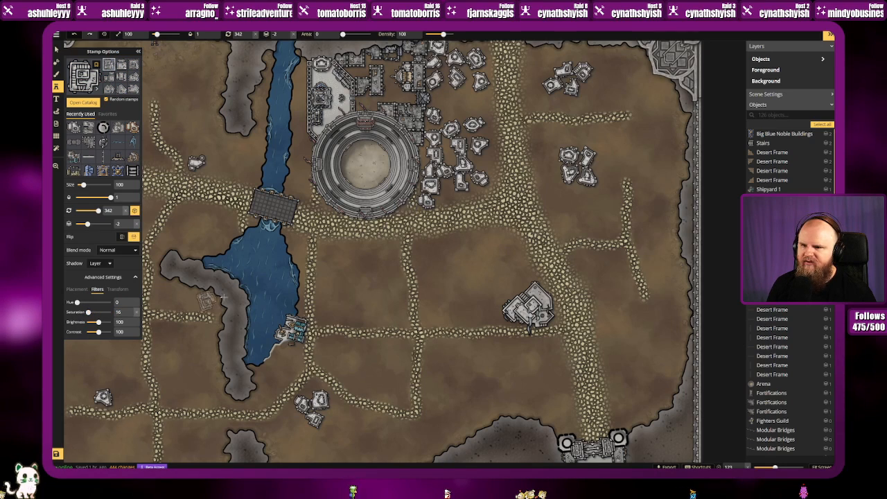
left_click_drag(445, 263, 354, 291)
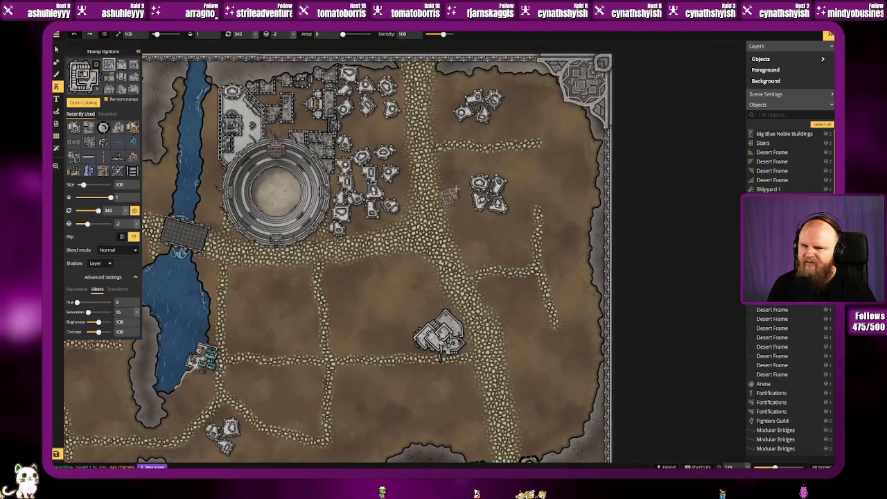
Step: Add two medium buildings to the housing east of the arena and surround the noble cluster north of the northeastern side street with more
left_click(393, 188)
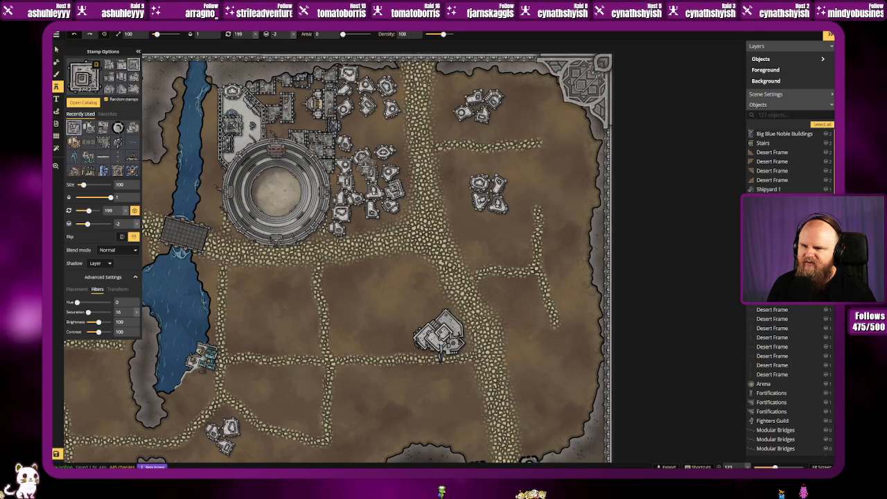
left_click(358, 219)
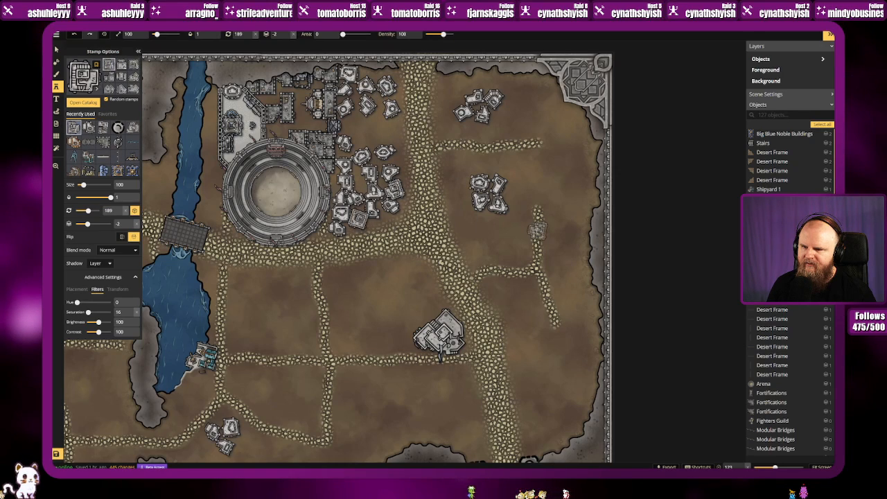
left_click(468, 122)
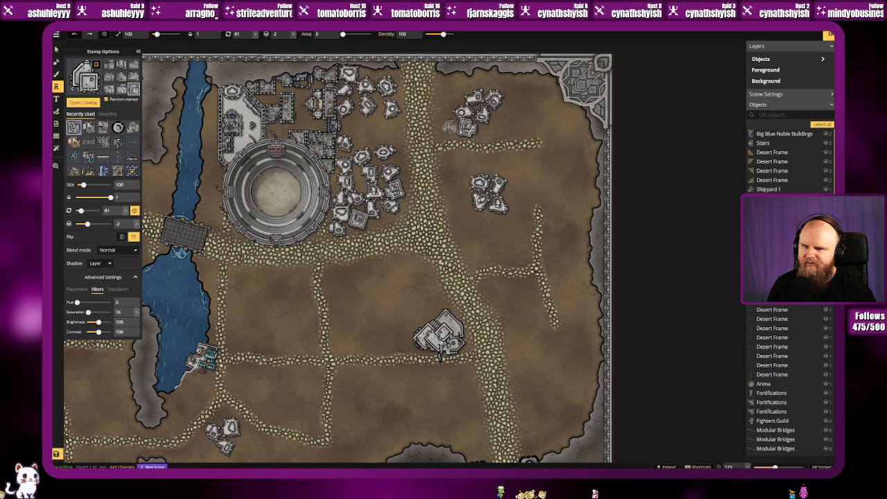
left_click(449, 122)
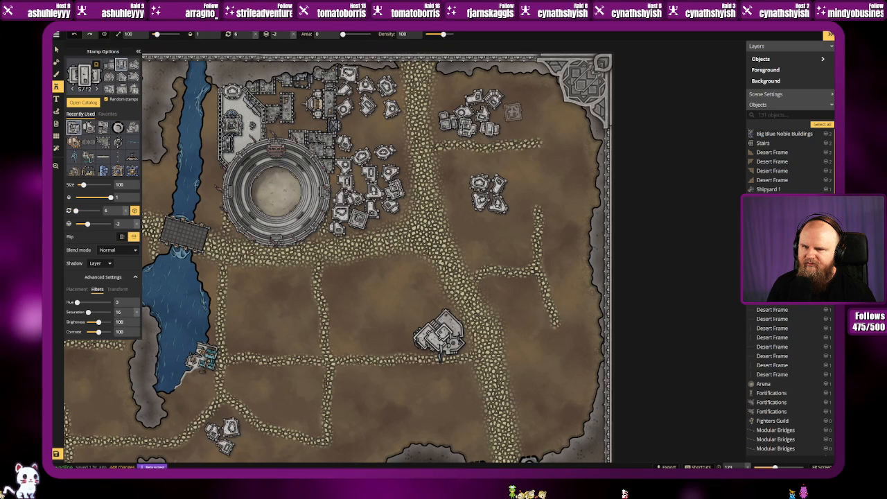
left_click(511, 113)
left_click(456, 97)
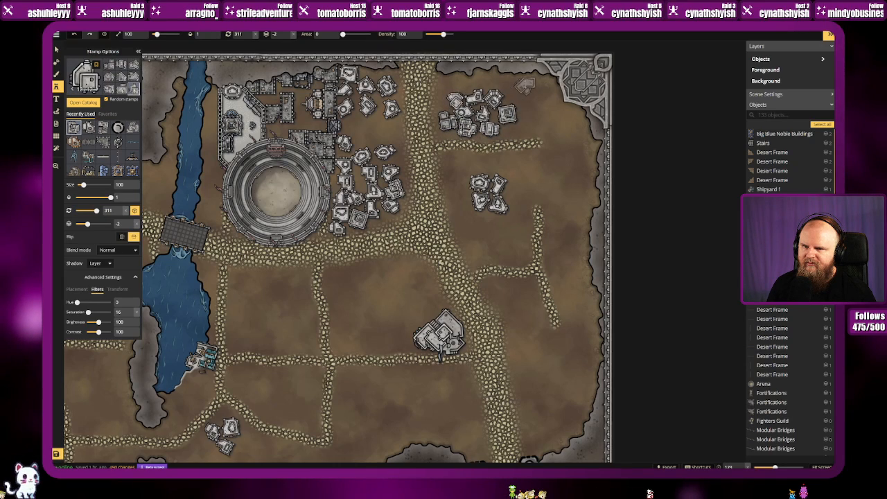
left_click(506, 83)
Step: Place a cluster of medium buildings in the city's northeastern corner, beside the corner ornament
left_click(542, 109)
left_click(550, 99)
left_click(567, 109)
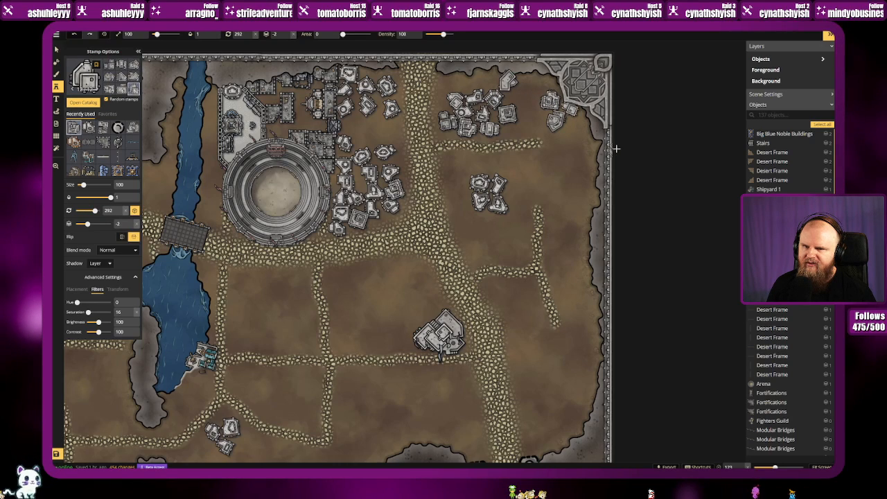
left_click(577, 129)
left_click(574, 126)
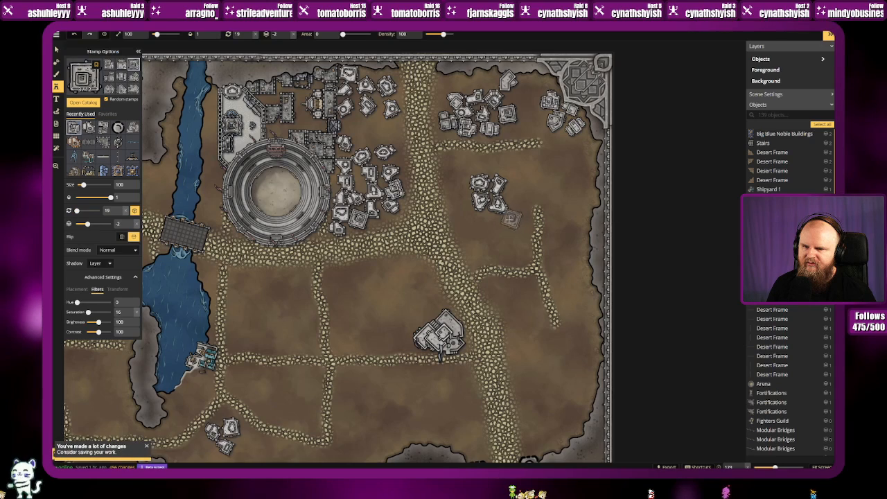
Step: Extend the noble cluster south of the northeastern side street with medium buildings on its southern and eastern sides
left_click(485, 223)
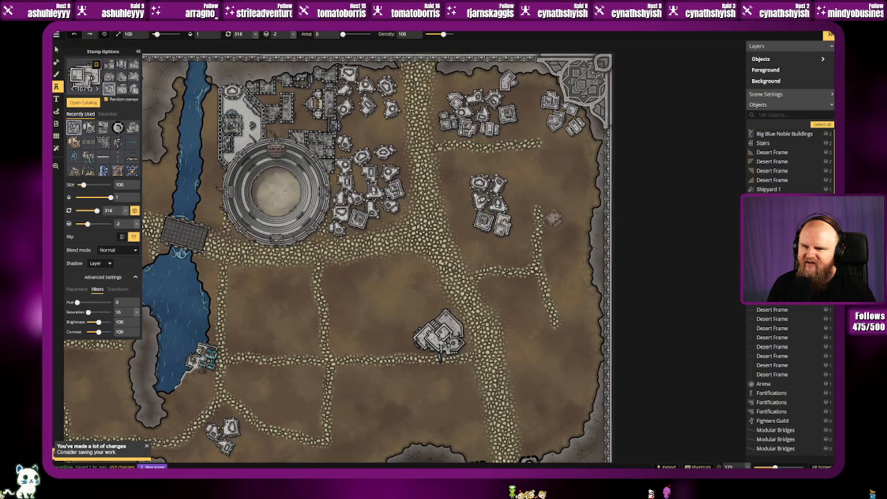
left_click(518, 198)
left_click(511, 193)
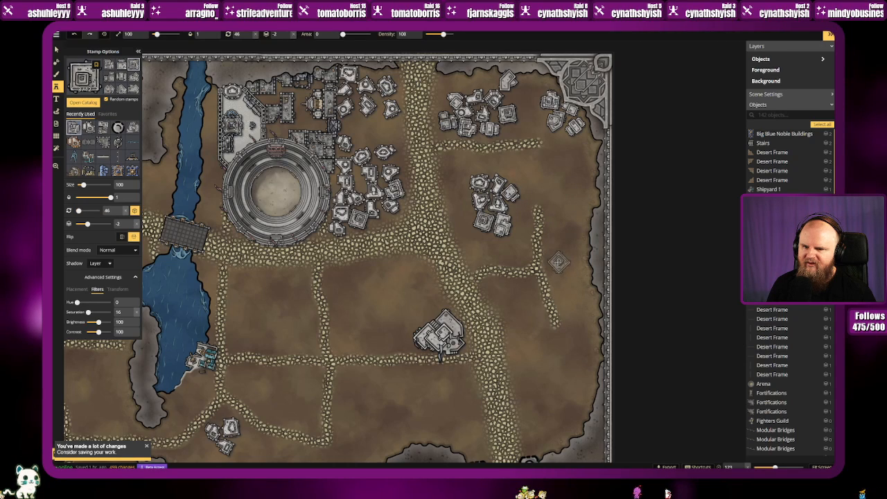
Step: Place medium buildings along the east side of the short eastern street and a small group south of its connecting side street
left_click(553, 265)
left_click(551, 244)
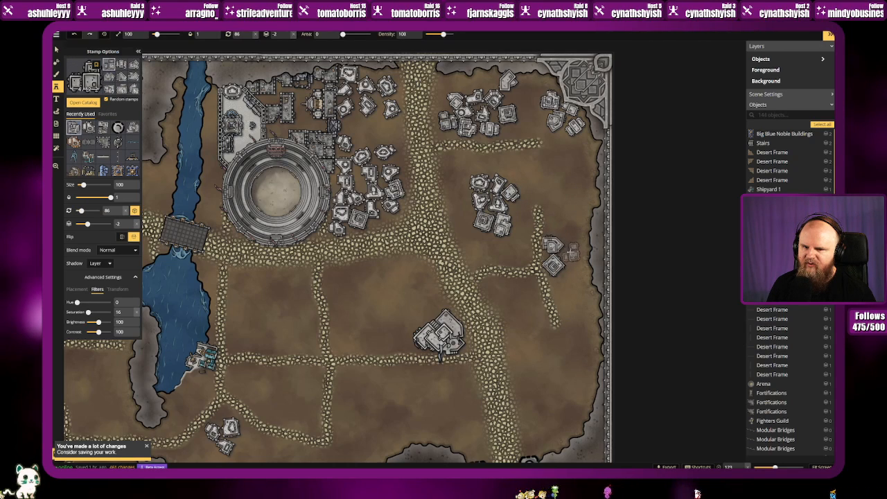
left_click(568, 250)
left_click(561, 285)
left_click(576, 265)
left_click(505, 287)
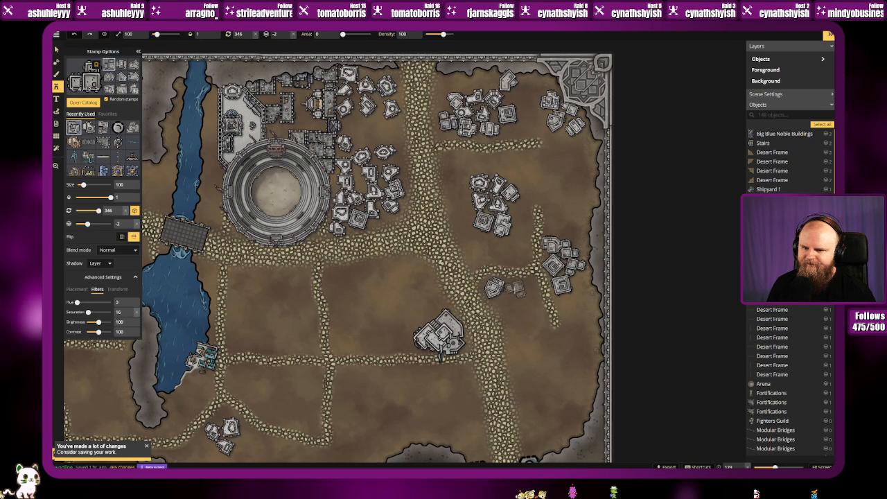
left_click(502, 302)
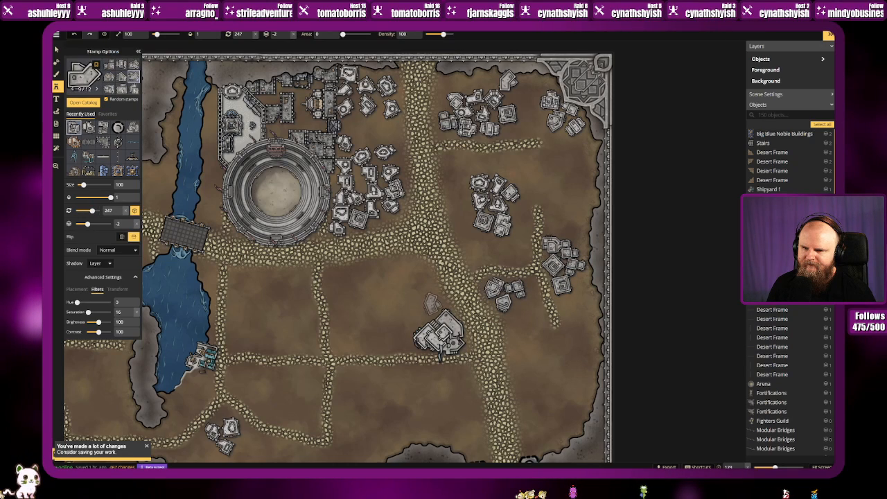
Step: Surround the northern and western sides of the large building west of the main road with medium buildings
left_click(431, 305)
left_click(414, 320)
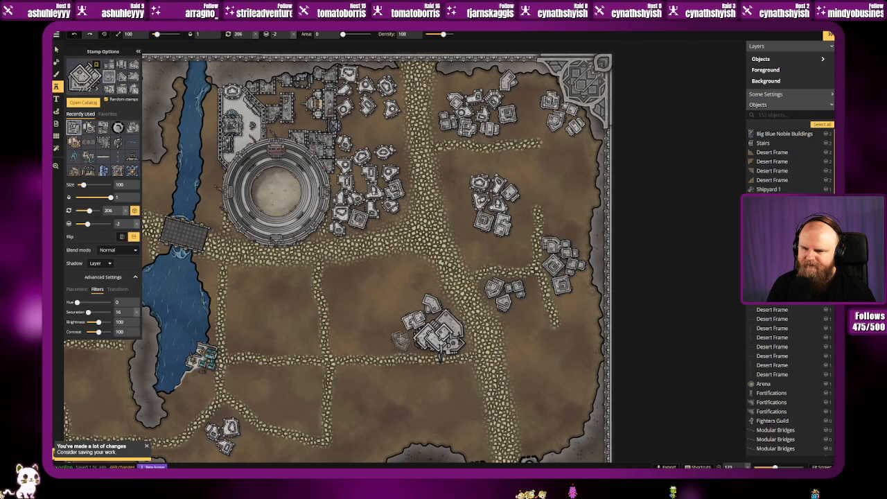
left_click(400, 338)
left_click(378, 342)
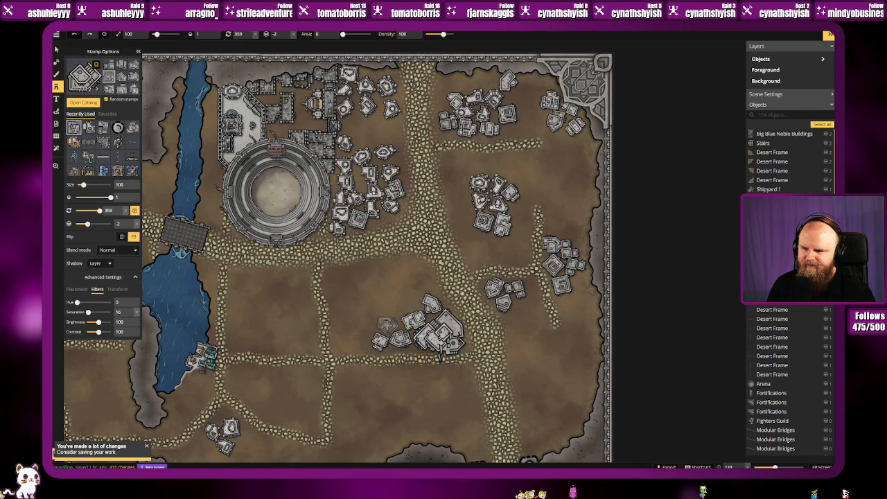
left_click(388, 320)
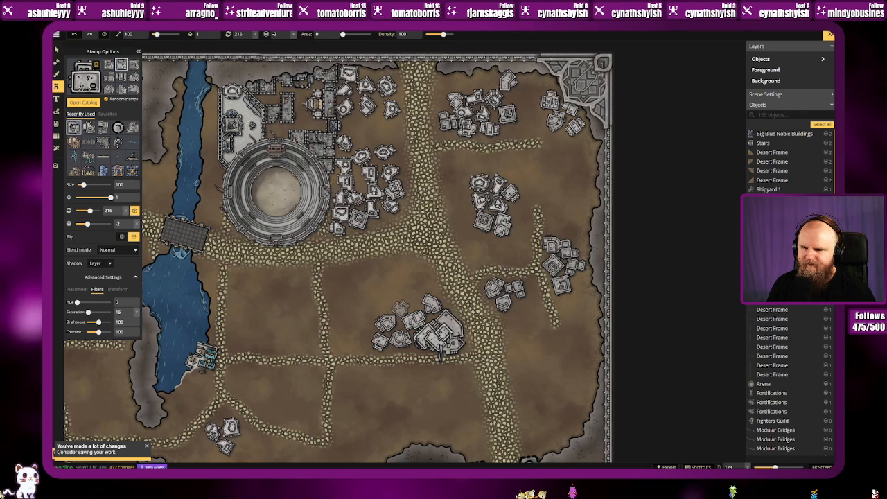
Step: Scatter medium buildings through the northern and western parts of the large building's block, south of the main east-west road
left_click_drag(466, 332, 491, 302)
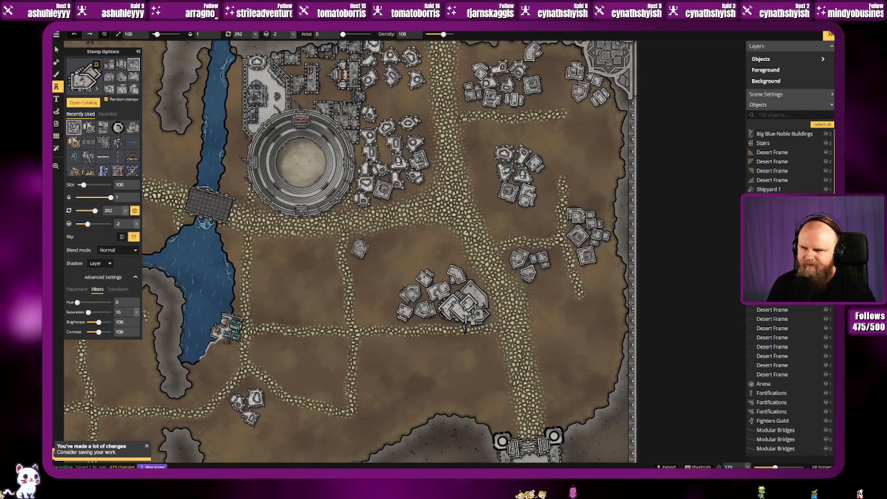
left_click(370, 246)
left_click(372, 290)
left_click(377, 279)
left_click(432, 239)
Step: Place medium buildings along the edges of the block directly east of the lake, between the main road and the cross street
left_click_drag(284, 259, 325, 259)
left_click(303, 252)
left_click(330, 249)
left_click(306, 270)
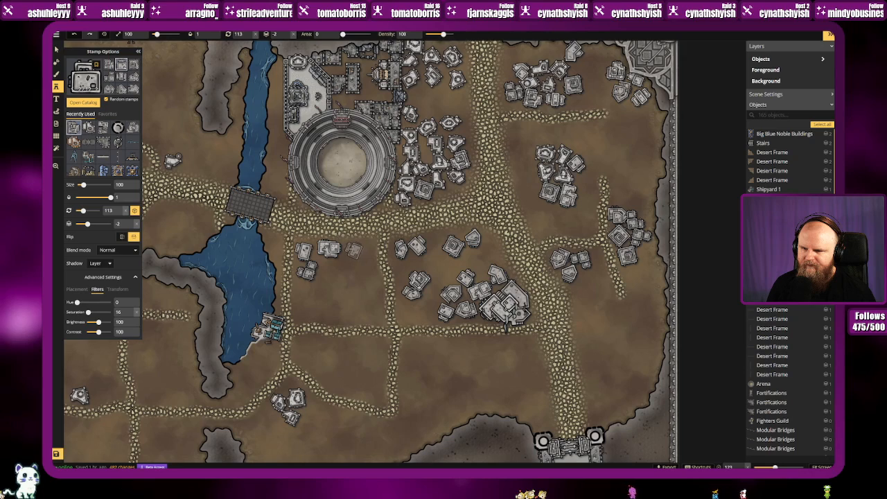
left_click(354, 250)
left_click(367, 271)
left_click(373, 308)
left_click(307, 312)
Step: Fill the block south of the cross street, east of the street fork below the lake, with medium buildings
left_click(302, 348)
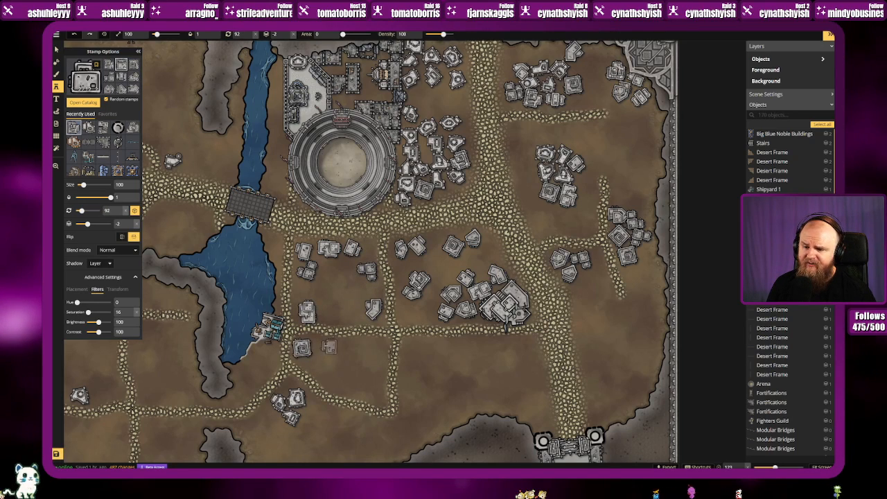
left_click(323, 345)
left_click(374, 346)
left_click(355, 347)
left_click(371, 368)
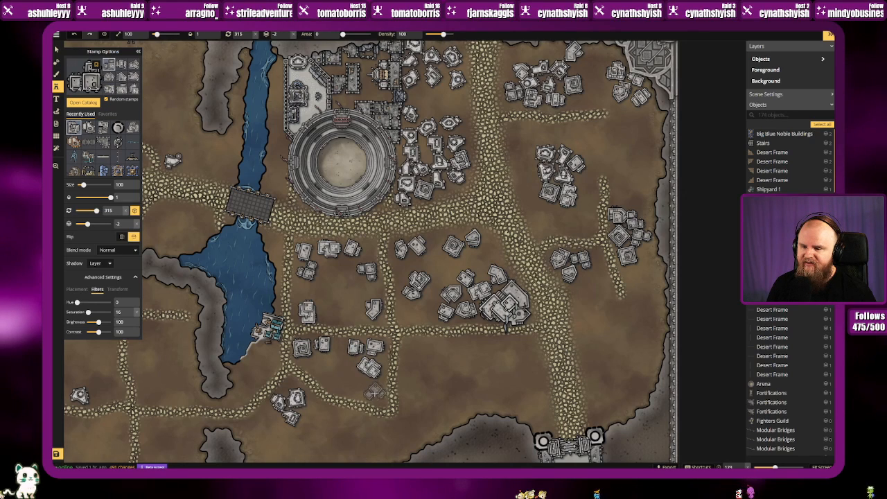
left_click(374, 392)
left_click(331, 379)
Step: Place medium buildings between the shipyard and the southwestern street, plus one beside the noble group south of that street
left_click_drag(266, 422, 288, 346)
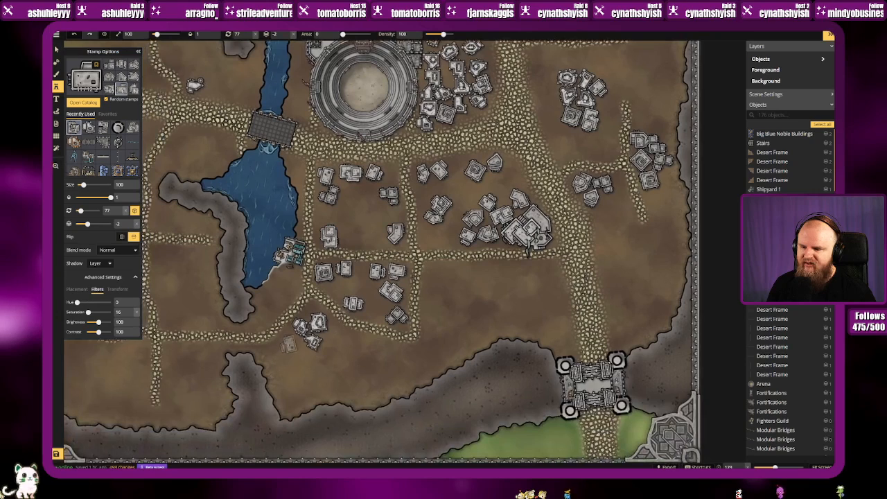
left_click(287, 333)
left_click(262, 318)
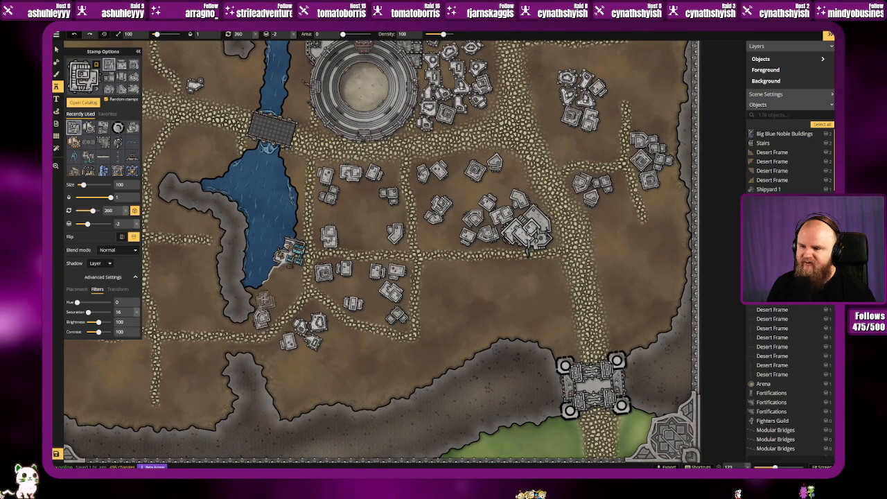
left_click(262, 297)
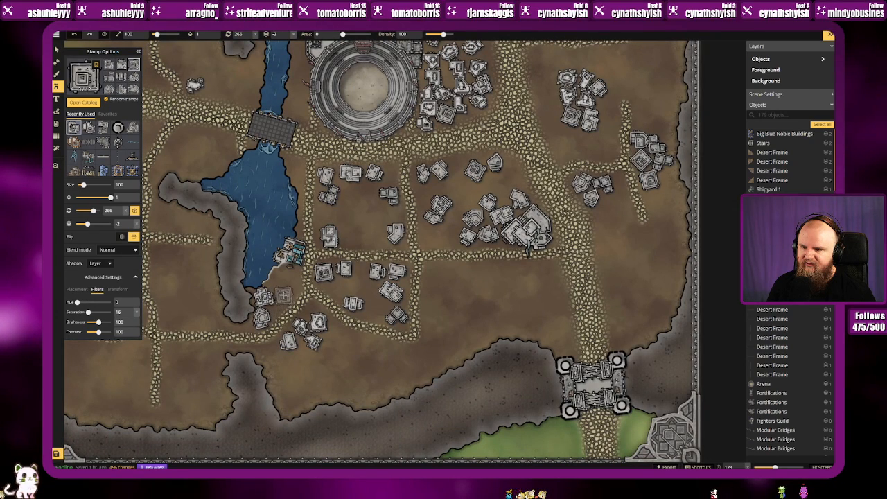
left_click(284, 297)
left_click(306, 280)
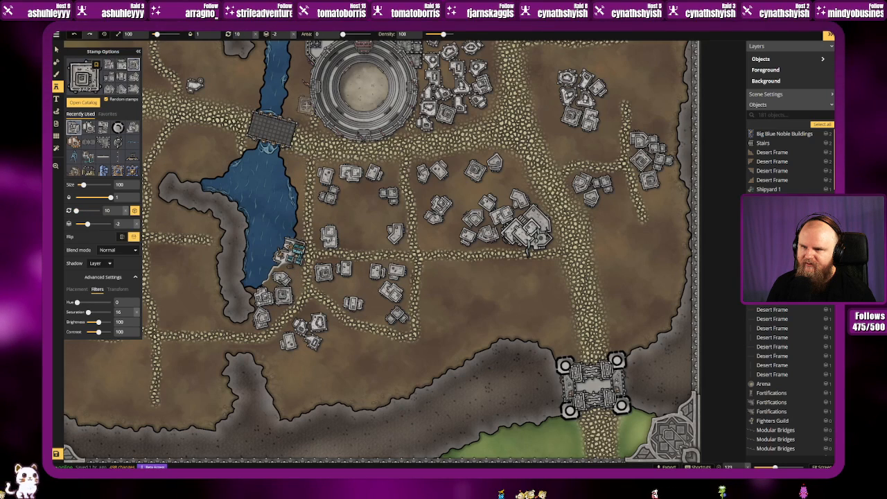
Step: Place a column of three medium buildings between the river and the arena, north of the bridge
left_click(298, 109)
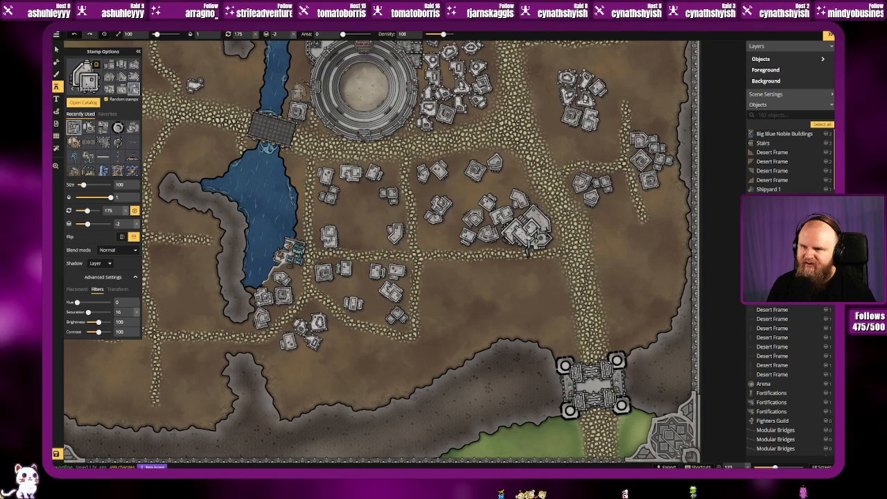
left_click(299, 92)
left_click(300, 73)
Step: Add medium buildings around the southern and eastern sides of the noble group south of the street fork
left_click_drag(303, 225, 382, 180)
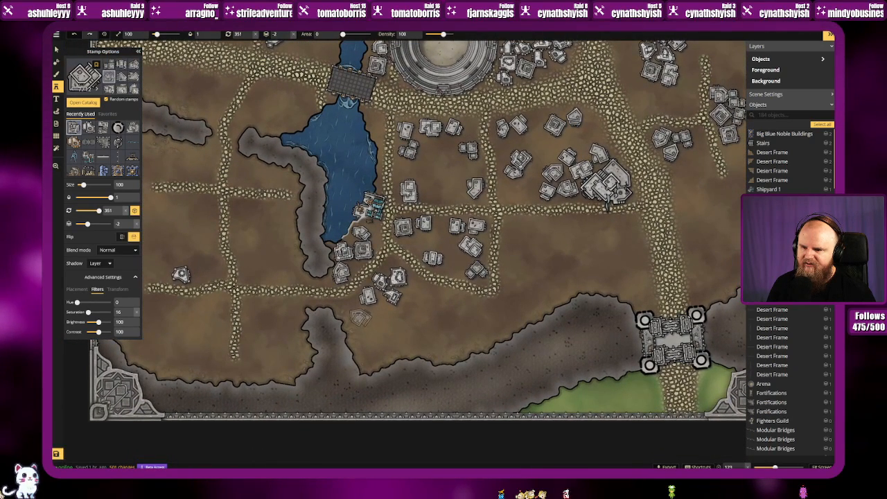
left_click(369, 319)
left_click(390, 312)
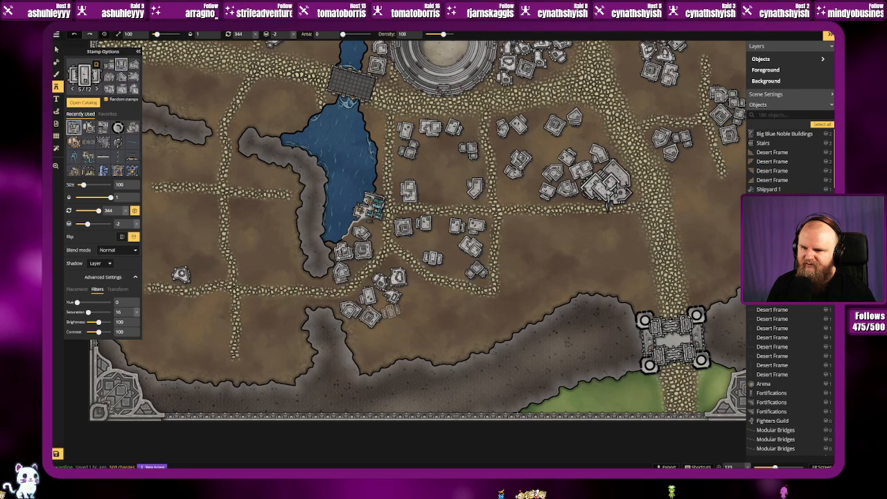
left_click(396, 312)
left_click(421, 292)
left_click(437, 295)
Step: Fill the strip along the southern cliff edge, east of the rock spur, with medium buildings
left_click(372, 354)
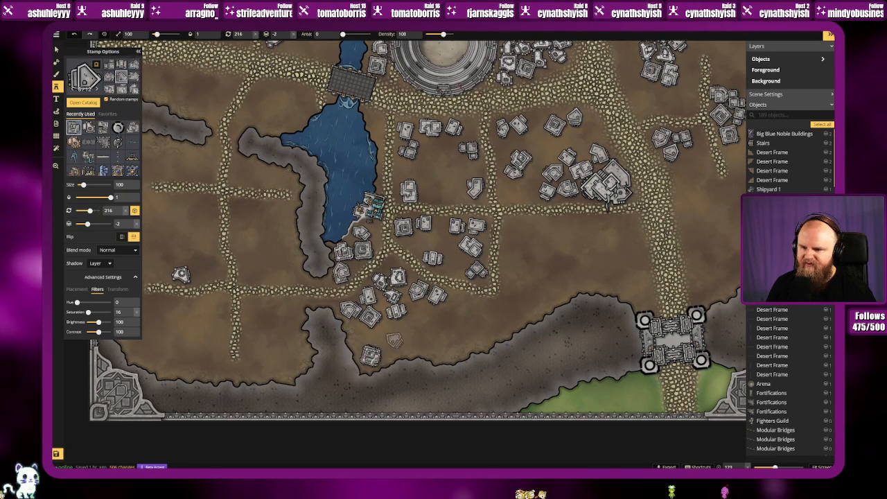
left_click(386, 344)
left_click(408, 349)
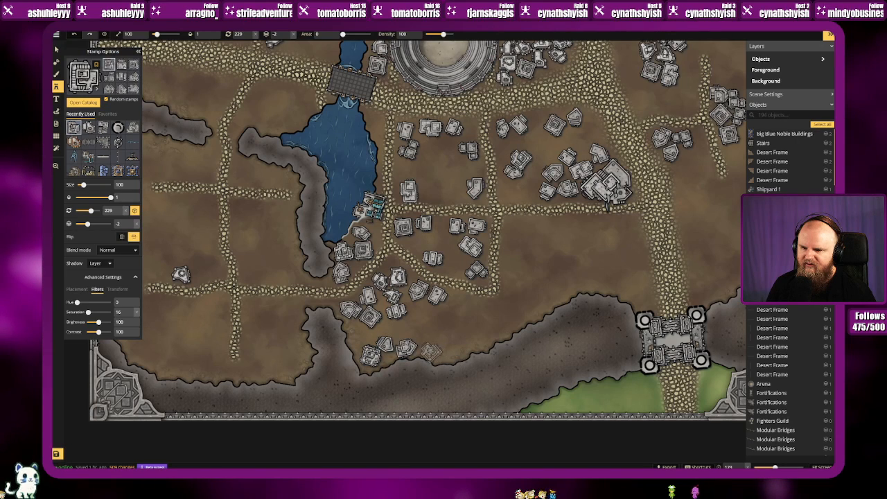
left_click(429, 323)
left_click(438, 332)
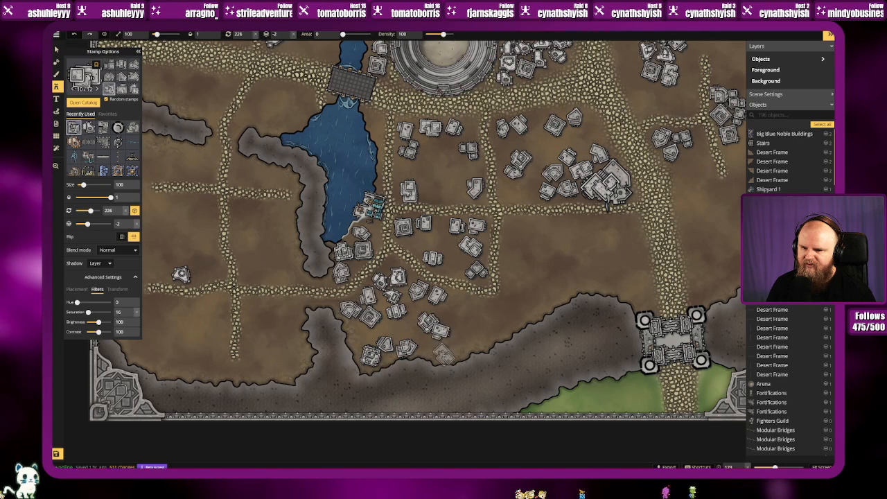
left_click(438, 350)
left_click(469, 340)
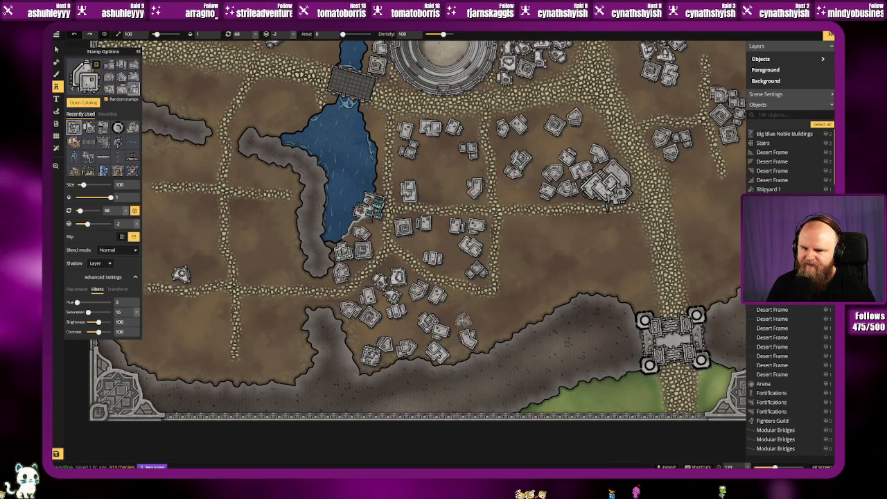
left_click(461, 319)
left_click(479, 324)
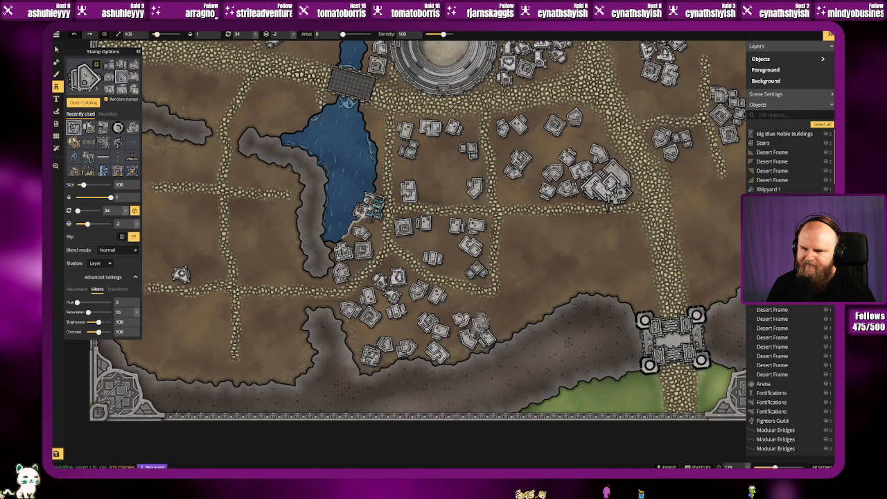
left_click(505, 323)
left_click(498, 310)
Step: Place medium buildings east of the southern north-south street, from the cliff edge up to the cross street's southern side
left_click_drag(529, 304, 469, 314)
left_click(454, 302)
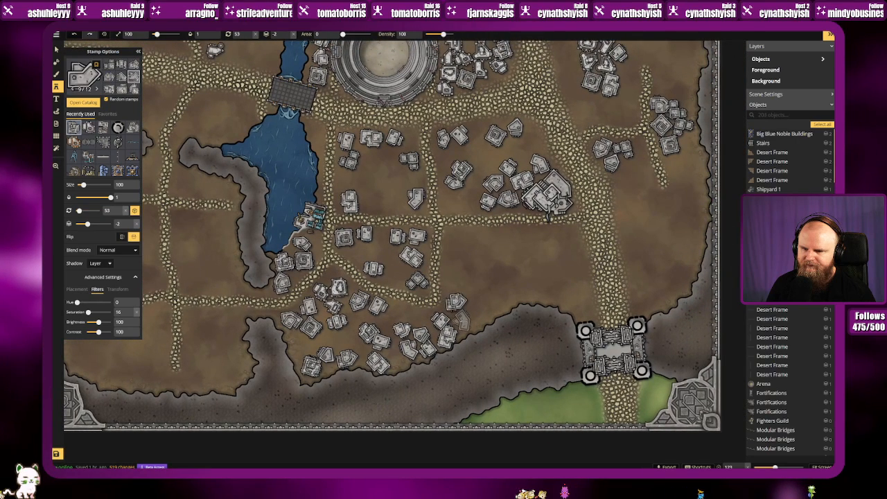
left_click(469, 315)
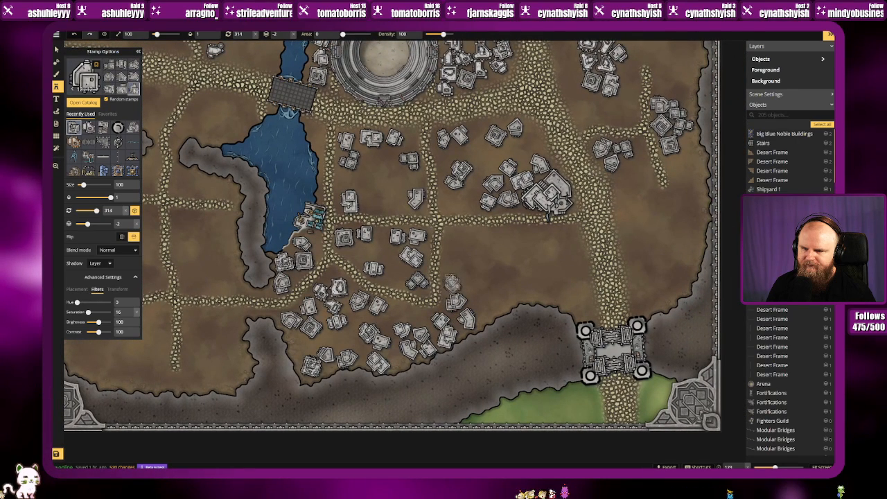
left_click(452, 283)
left_click(450, 260)
left_click(455, 237)
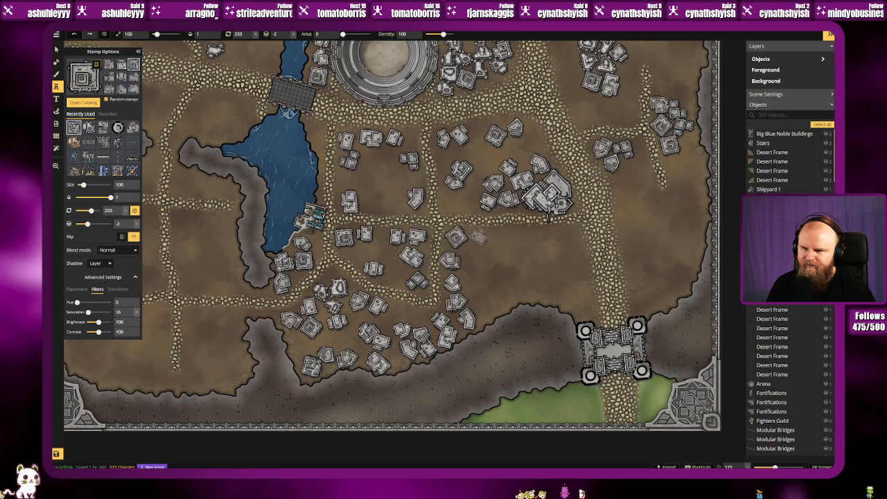
left_click(480, 236)
left_click(472, 253)
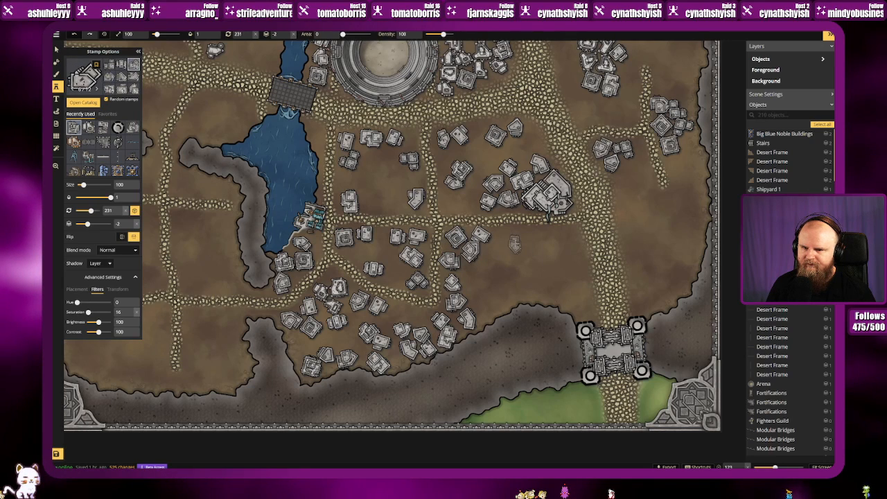
Step: Place medium buildings in the block south of the cross street, between the noble manor and the southern cliff edge
left_click(513, 242)
left_click(529, 237)
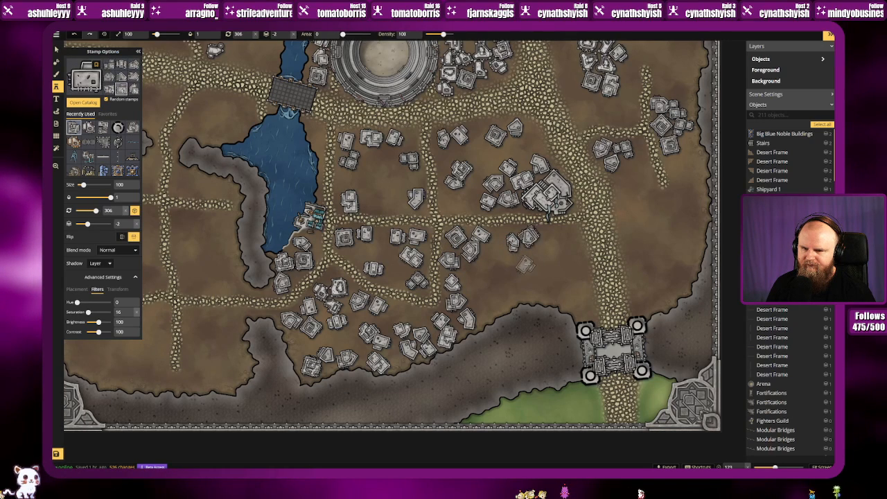
left_click(488, 280)
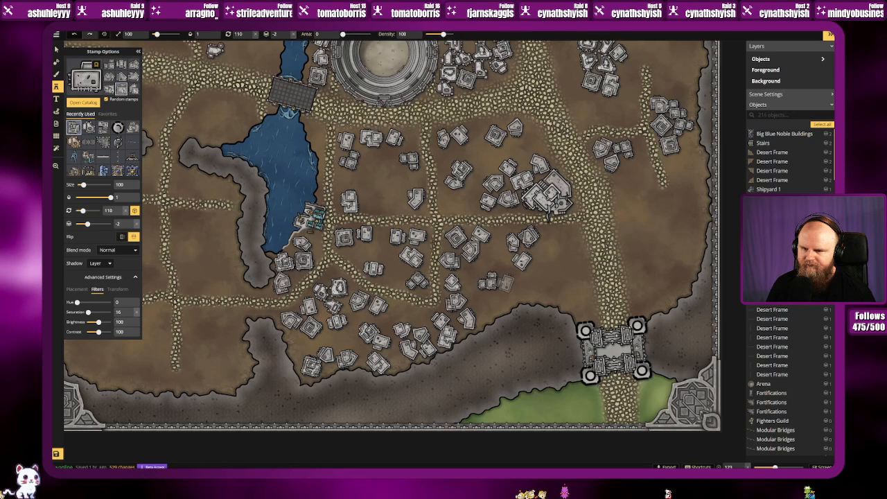
left_click(496, 284)
Step: Place medium buildings along the western side of the main road, from the southern cliff edge up towards the cross street
left_click_drag(531, 298, 398, 319)
left_click(414, 313)
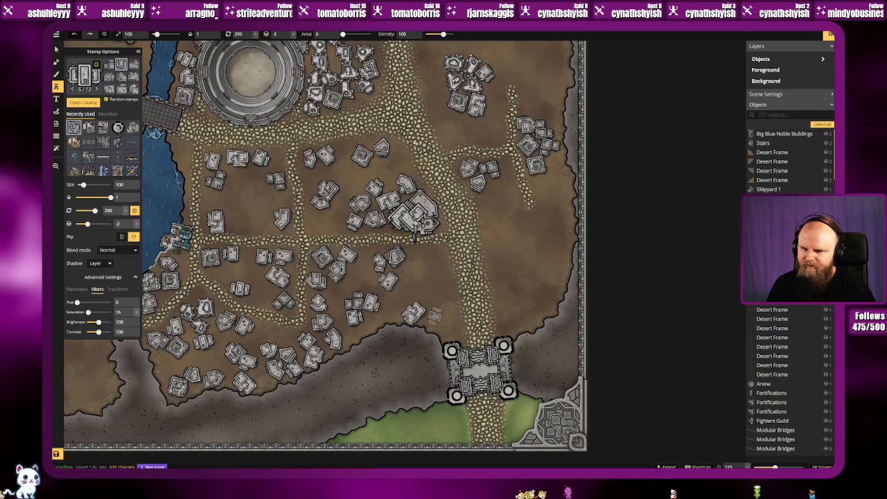
left_click(429, 300)
left_click(418, 275)
left_click(429, 259)
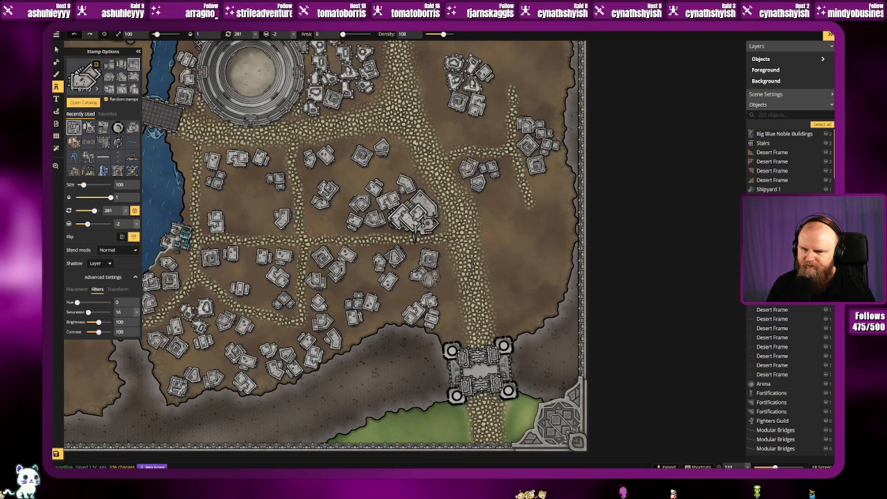
left_click(431, 278)
Step: Place a small group of medium buildings east of the main road, beside the cliff just north of the southern gate
left_click_drag(443, 300, 397, 310)
left_click(473, 330)
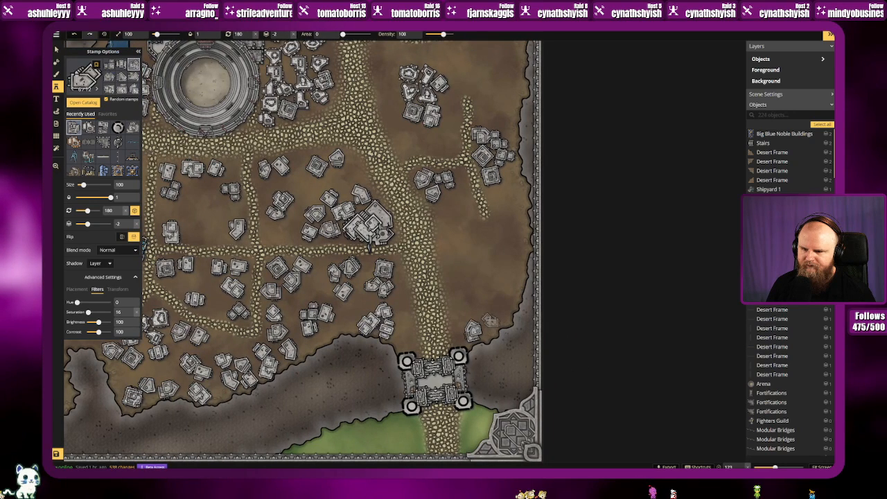
left_click(486, 323)
left_click(478, 313)
Step: Place medium buildings on the grass outside the southern gate, on the western side of the road
left_click_drag(409, 406, 391, 312)
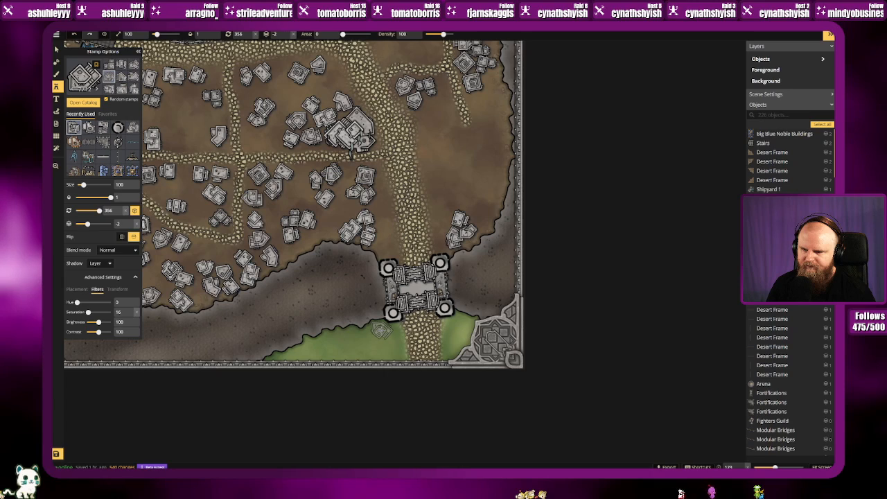
left_click(380, 331)
left_click(361, 340)
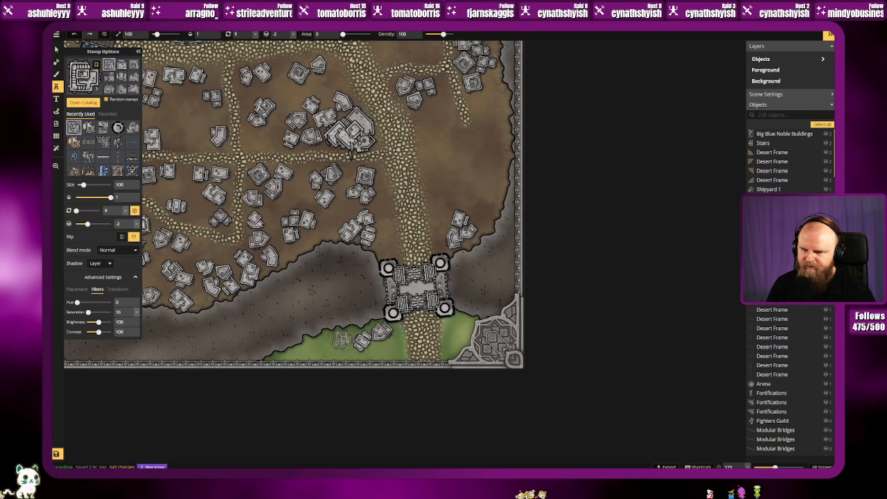
left_click(341, 340)
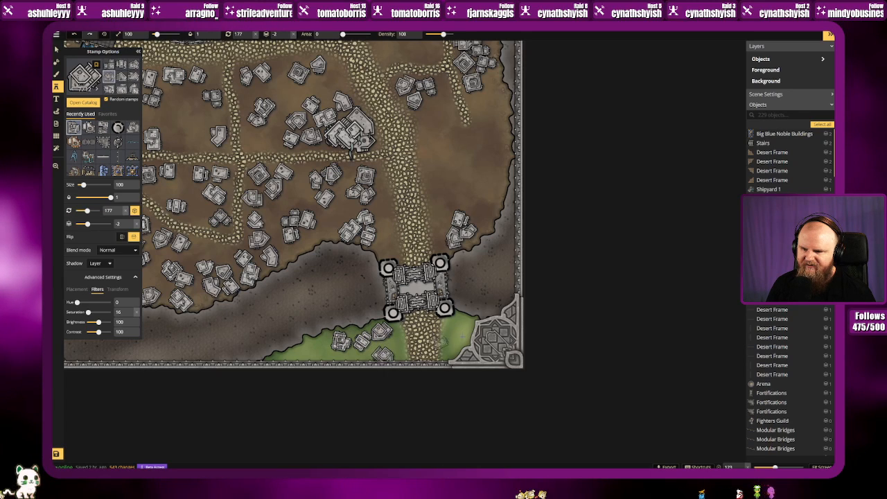
Step: Place medium buildings on the grass outside the southern gate, between the road's eastern side and the corner ornament
left_click(483, 335)
left_click(464, 327)
left_click(481, 336)
left_click(477, 335)
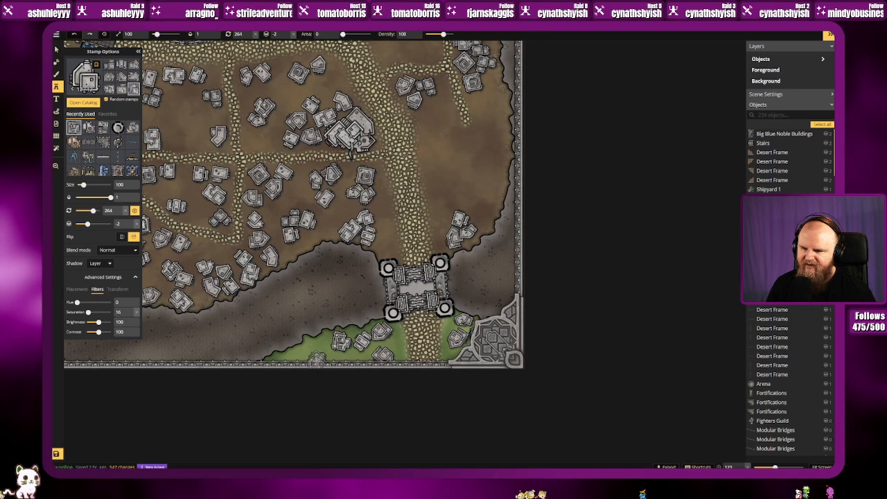
Step: Fill the western tip of the grass strip outside the walls with medium buildings, down to the map border
left_click(318, 357)
left_click(298, 357)
left_click(298, 357)
left_click(315, 344)
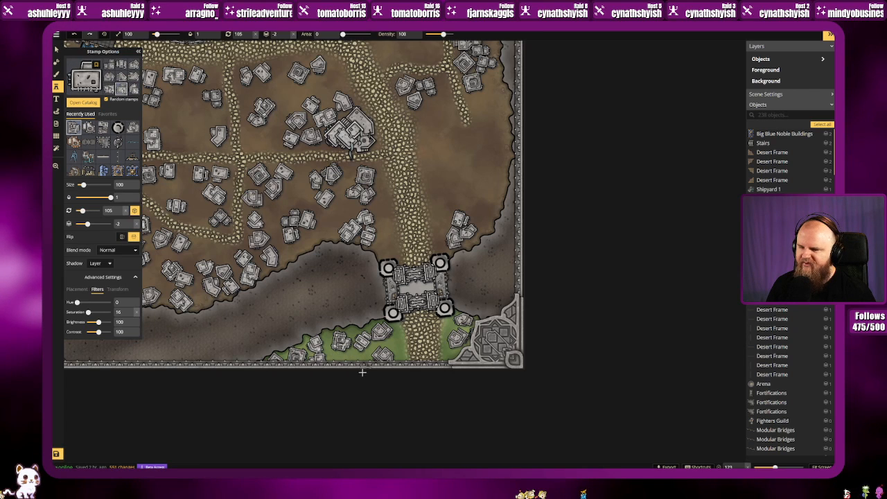
Step: Place medium buildings between the main road and the eastern cliff, north of the existing group by the southern gate
left_click(470, 363)
left_click_drag(506, 284, 470, 363)
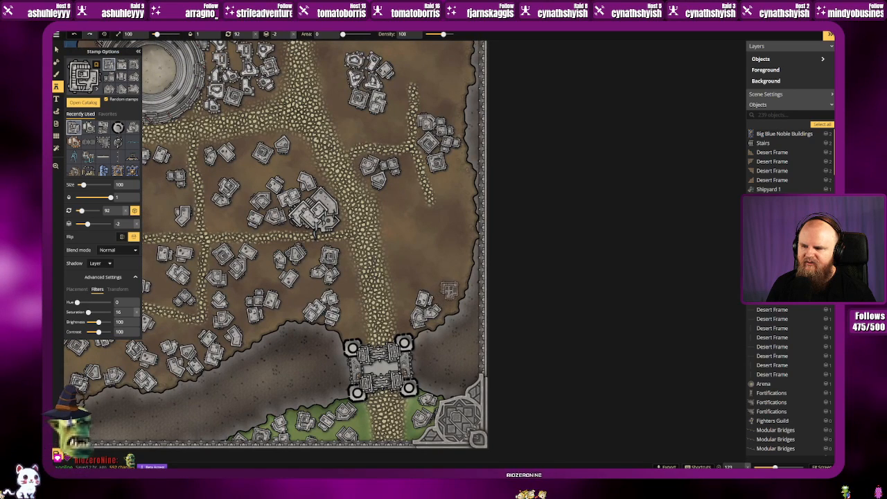
left_click(449, 291)
left_click(434, 276)
left_click_drag(459, 244, 459, 261)
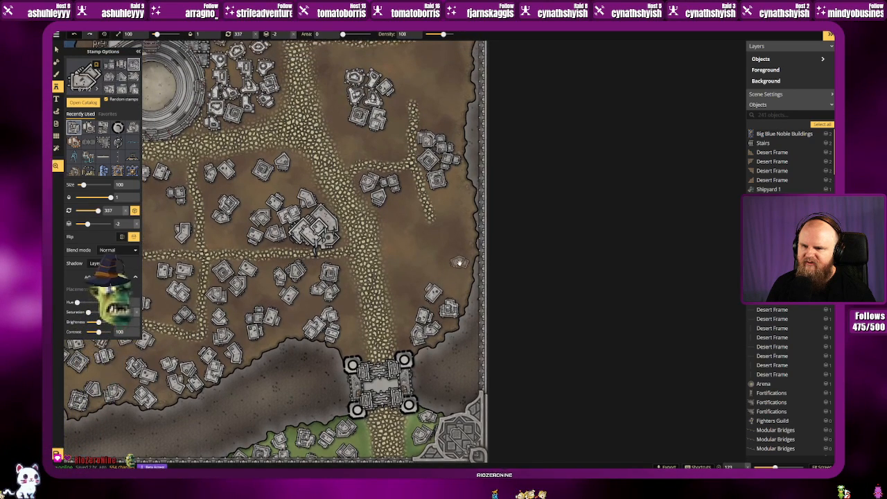
left_click(405, 274)
left_click(410, 261)
left_click(459, 256)
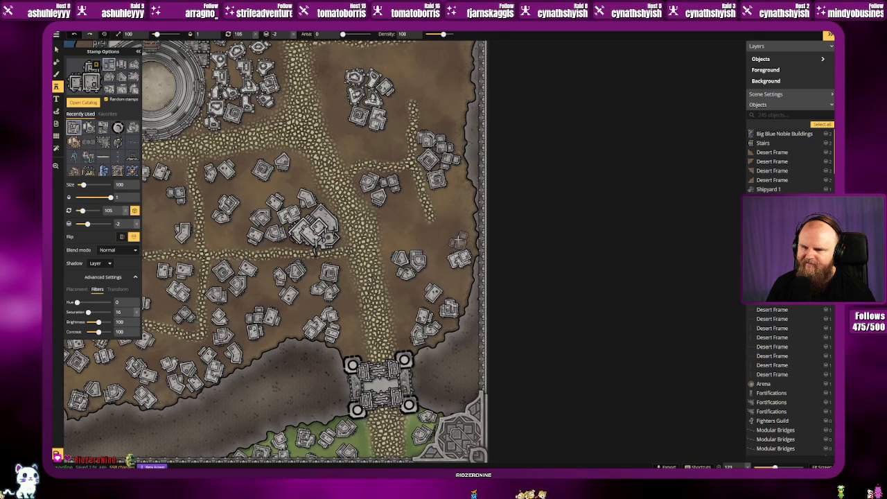
left_click(447, 240)
left_click(468, 260)
Step: Place medium buildings along the eastern cliff edge, southeast and northeast of the short north-south side street
key("space")
left_click_drag(467, 246, 467, 331)
left_click(457, 230)
key("space")
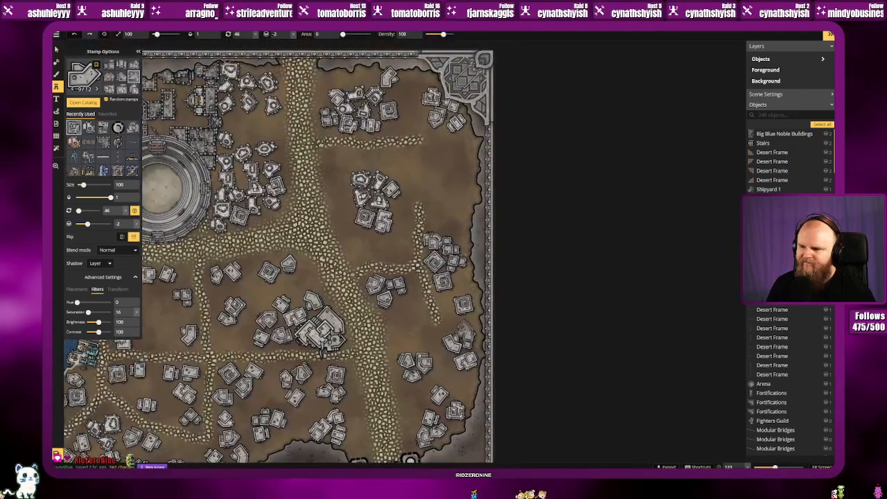
left_click(447, 196)
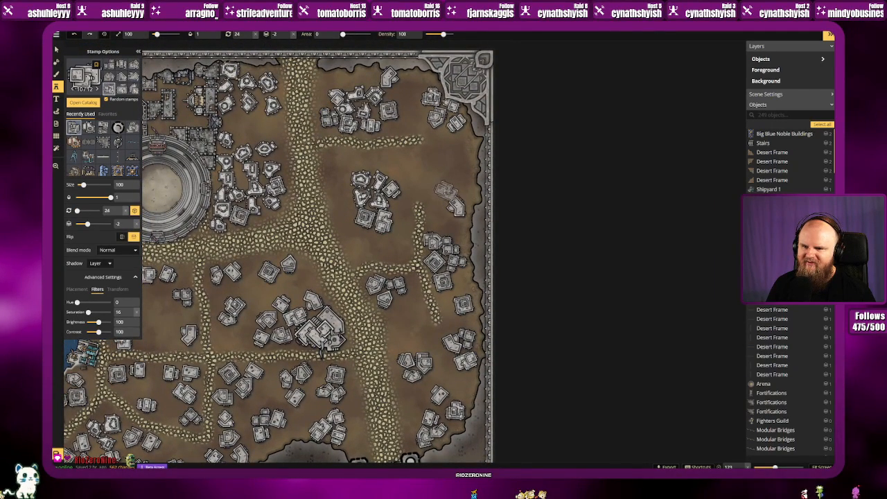
left_click(454, 181)
left_click(462, 184)
Step: Place medium buildings just south of the northeastern side street, between the noble group and the eastern cliff
key("space")
left_click_drag(459, 165, 465, 188)
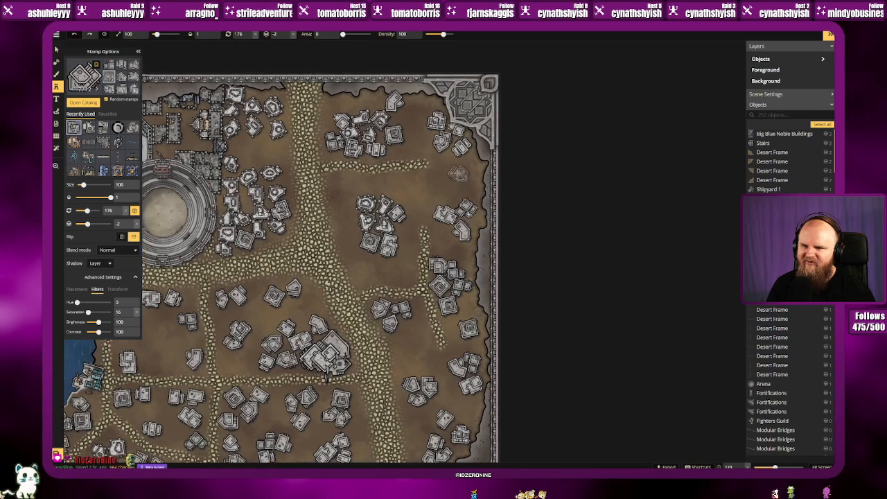
left_click(424, 188)
left_click(439, 186)
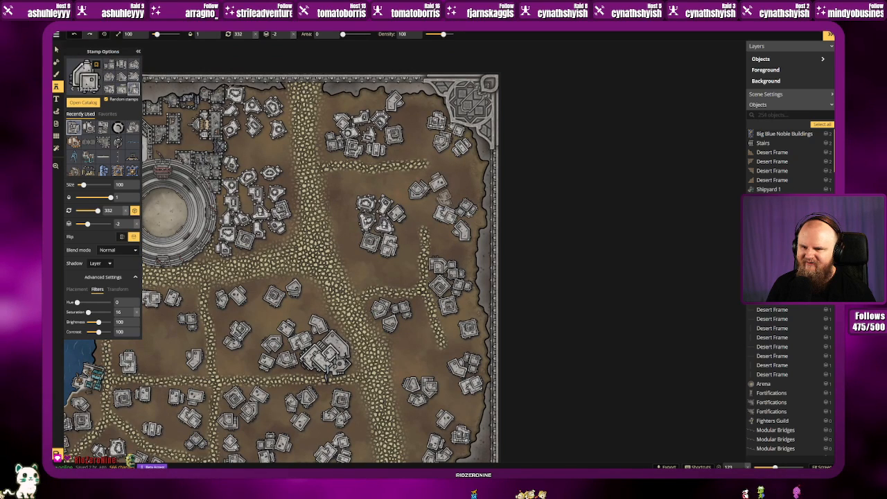
left_click(401, 212)
Step: Add medium buildings to the block east of the lake, between the main road and the cross street
left_click_drag(418, 214, 498, 143)
left_click(363, 201)
left_click(378, 185)
left_click_drag(312, 286, 451, 203)
left_click(375, 192)
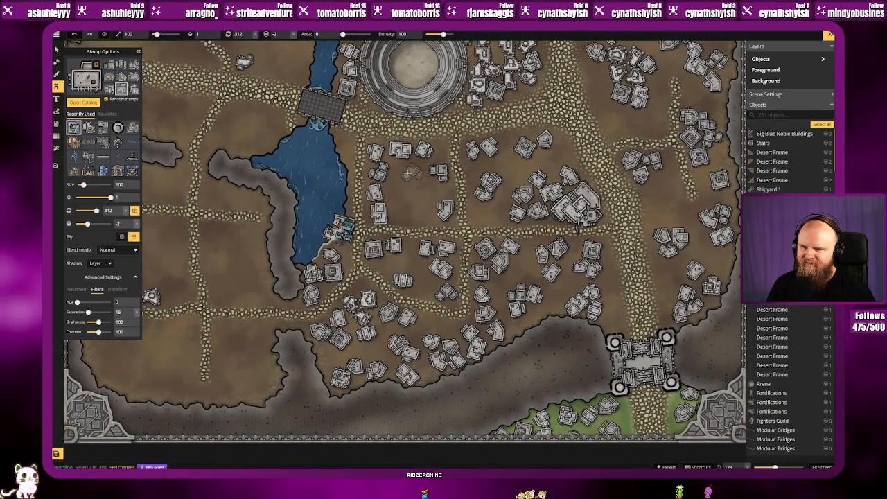
left_click(414, 169)
Step: Fill the block between the western north-south street and the curved rock ridge beside the lake with medium buildings
left_click_drag(385, 242, 476, 205)
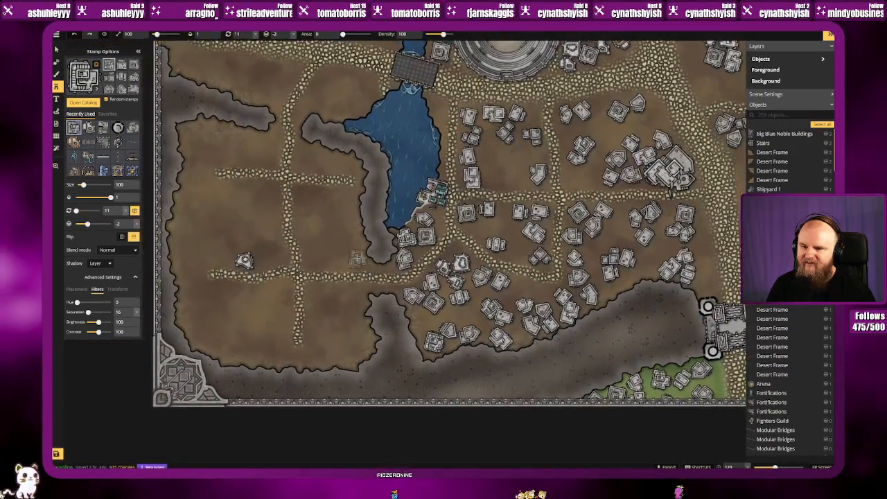
left_click(352, 258)
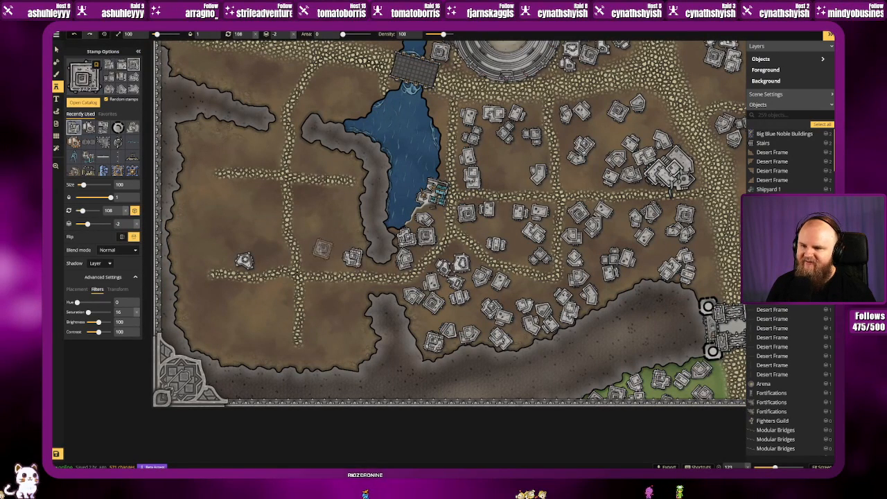
left_click(315, 257)
left_click(335, 243)
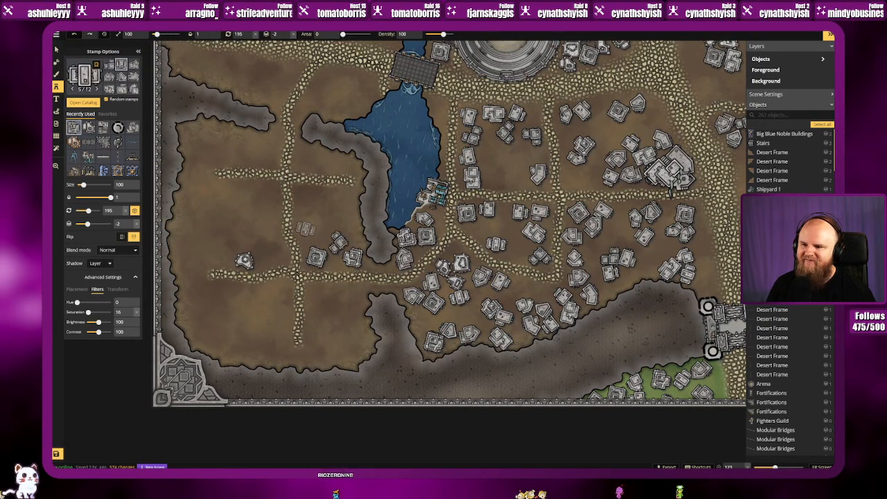
left_click(307, 238)
left_click(321, 221)
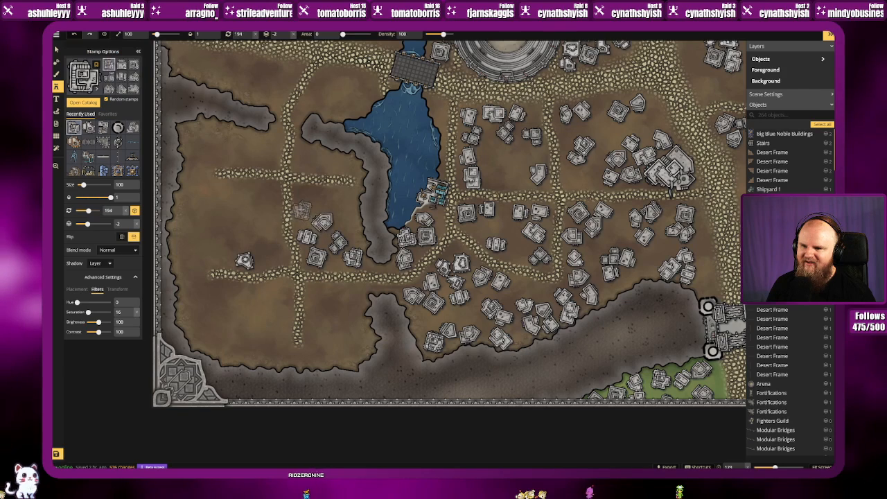
left_click(306, 195)
left_click(328, 197)
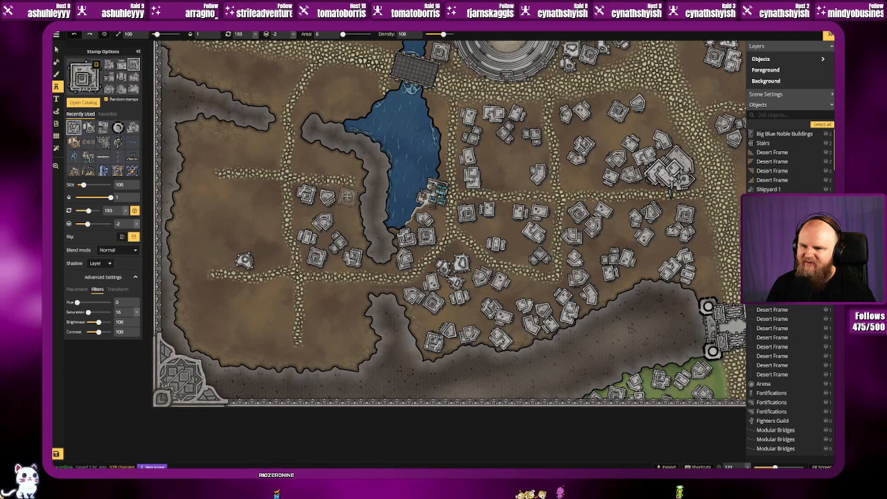
left_click(352, 228)
left_click(352, 227)
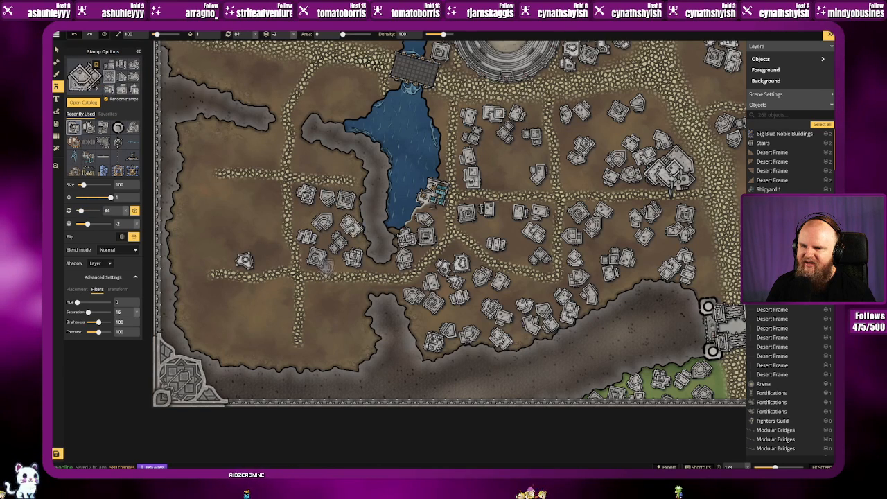
Step: Place medium buildings south of the western cross street, between the north-south street and the rock spur
left_click(314, 296)
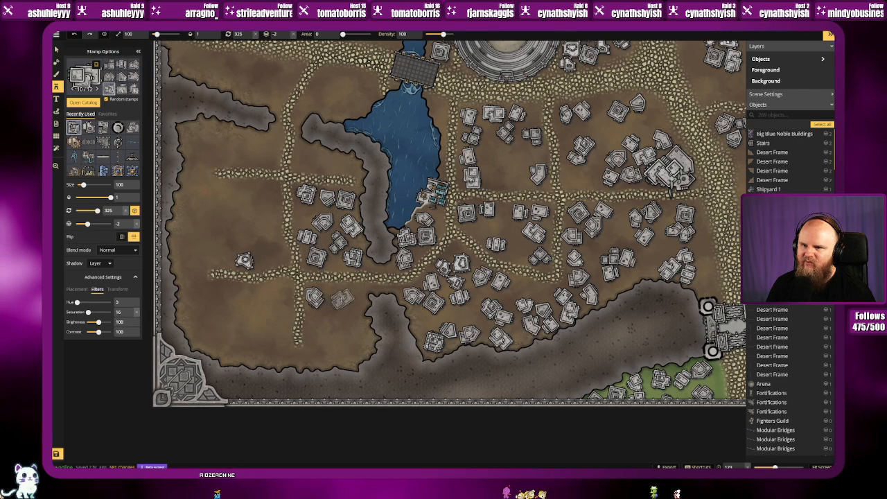
left_click(353, 296)
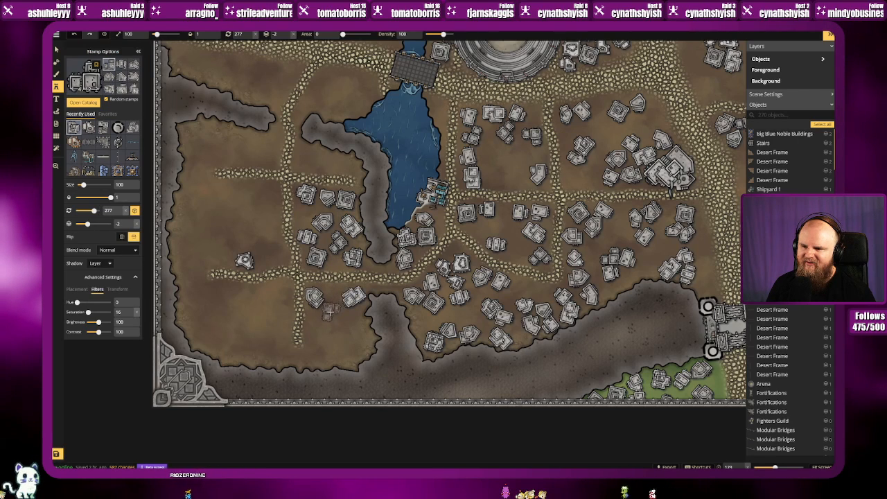
left_click(330, 313)
left_click(335, 339)
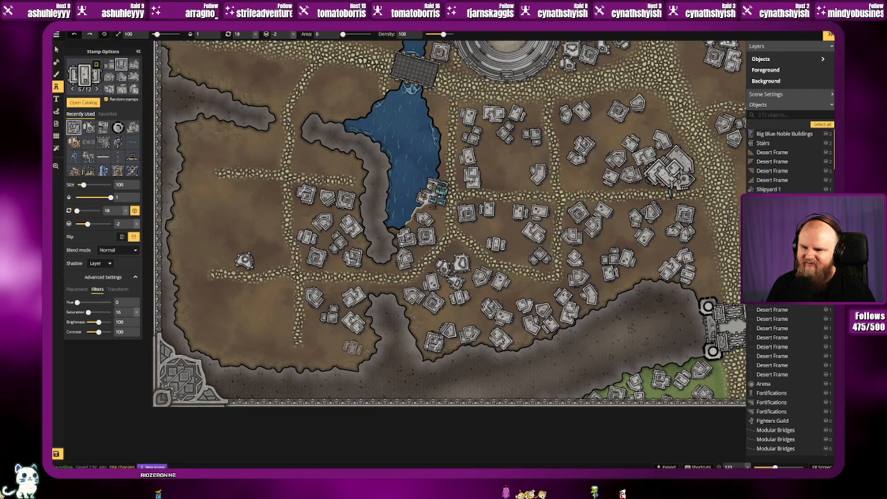
left_click(355, 343)
left_click(330, 351)
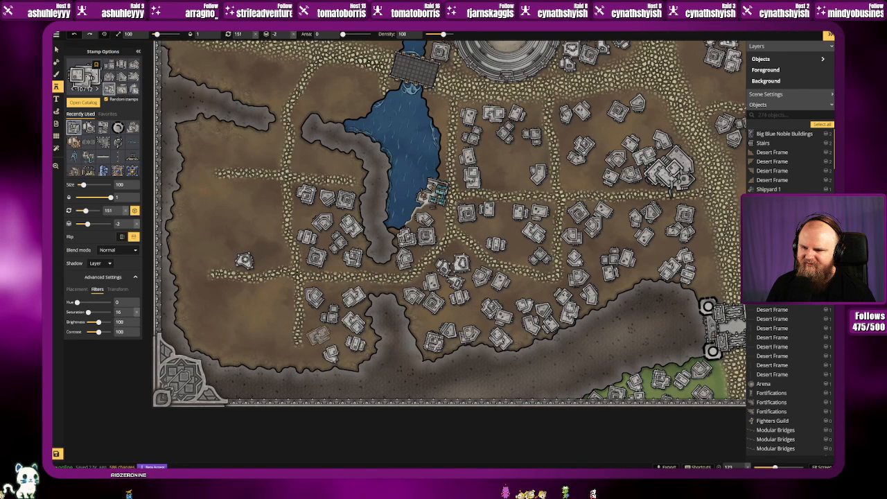
left_click(319, 336)
Step: Place medium buildings along the western side of the north-south street's southern end, below the cross street
left_click(277, 354)
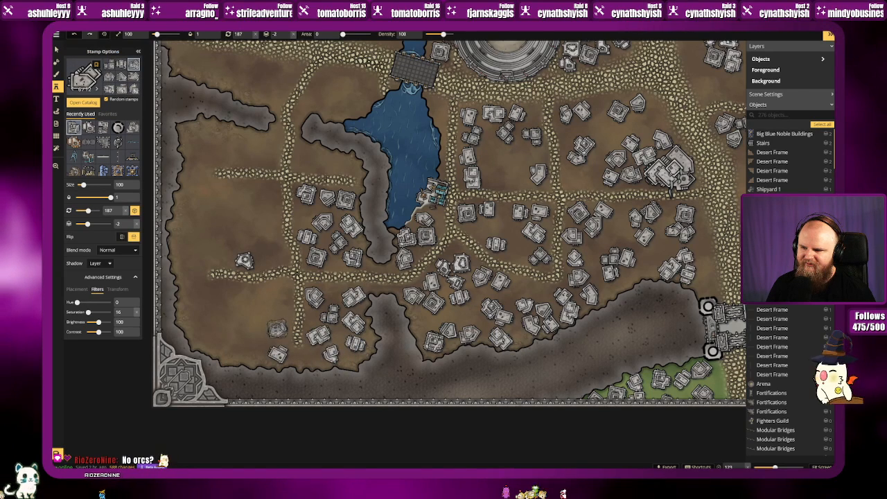
left_click(278, 330)
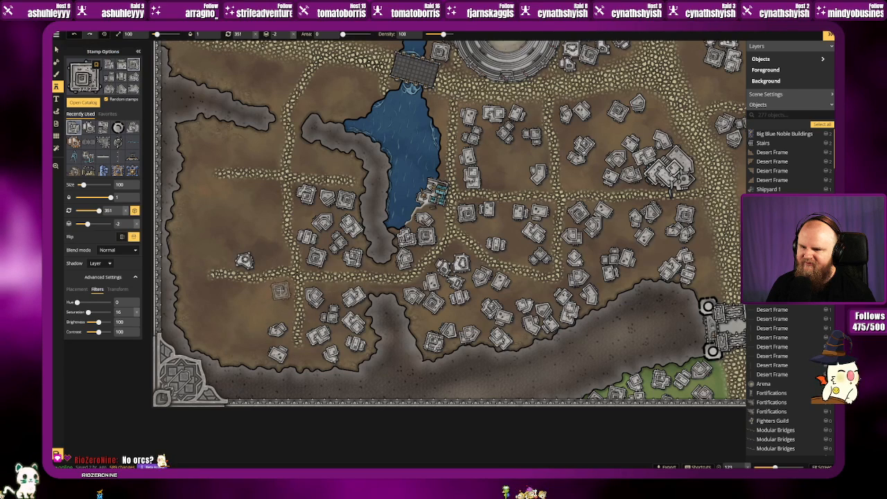
left_click(281, 291)
left_click(260, 294)
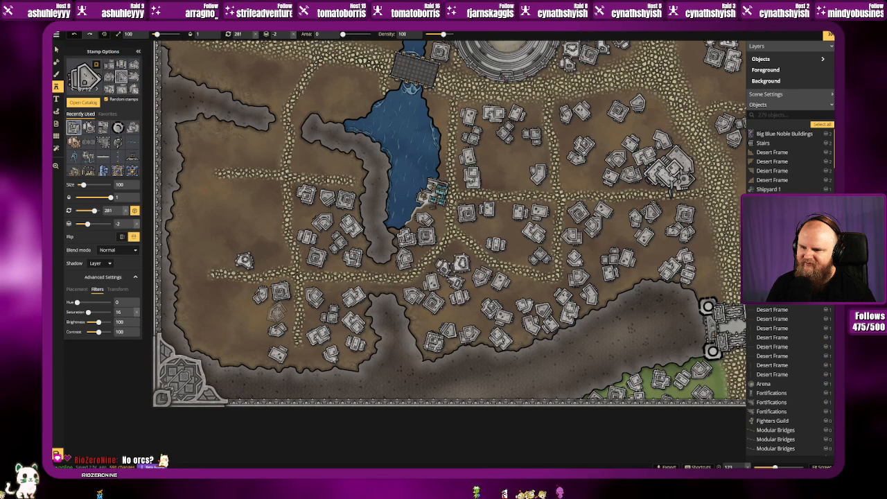
left_click(277, 312)
left_click(254, 317)
Step: Fill the far southwestern corner with medium buildings, from the cross street's southern side down to the cliff edge
left_click(238, 290)
left_click(213, 291)
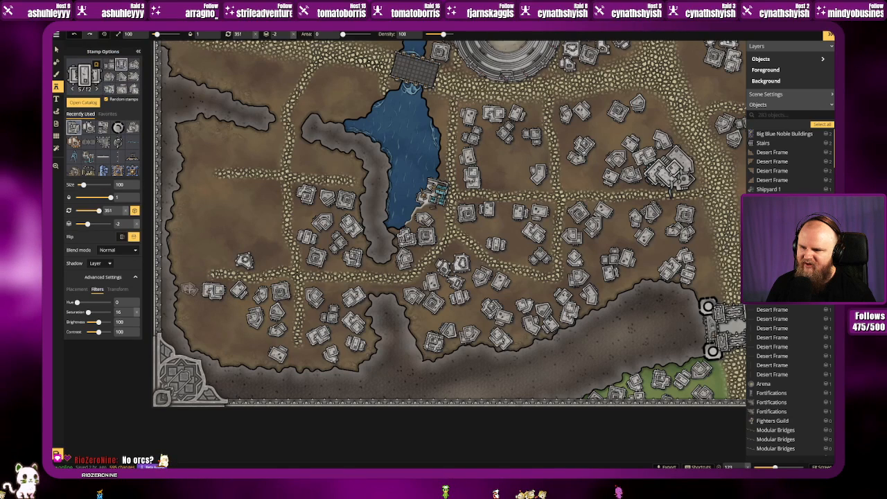
left_click(189, 290)
left_click(204, 305)
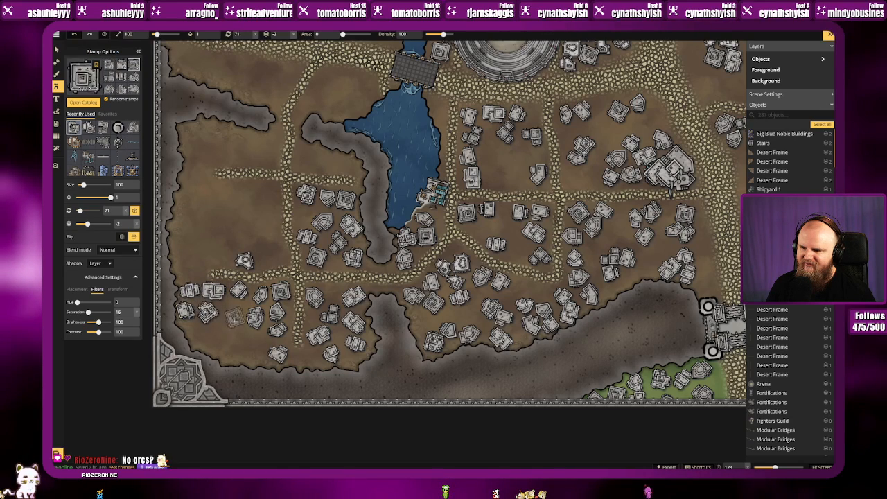
left_click(214, 338)
left_click(244, 354)
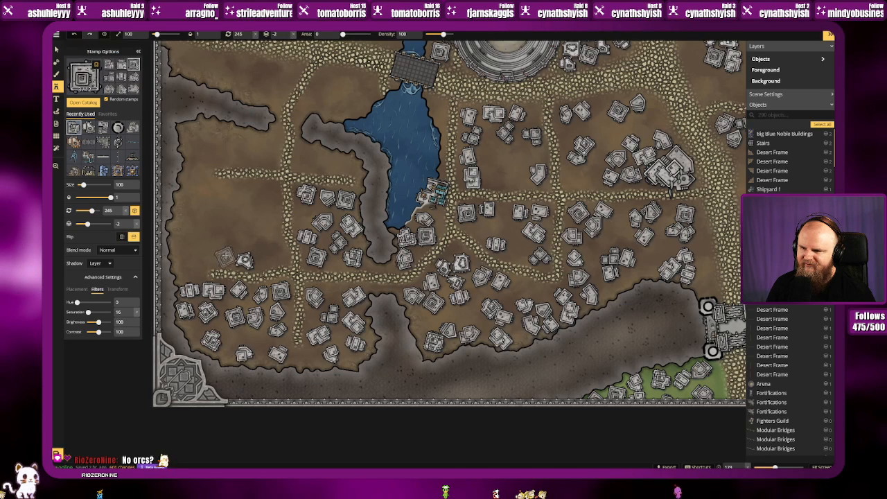
Step: Fill the block west of the north-south street, between the two western cross streets, with medium buildings out towards the cliff
left_click(235, 242)
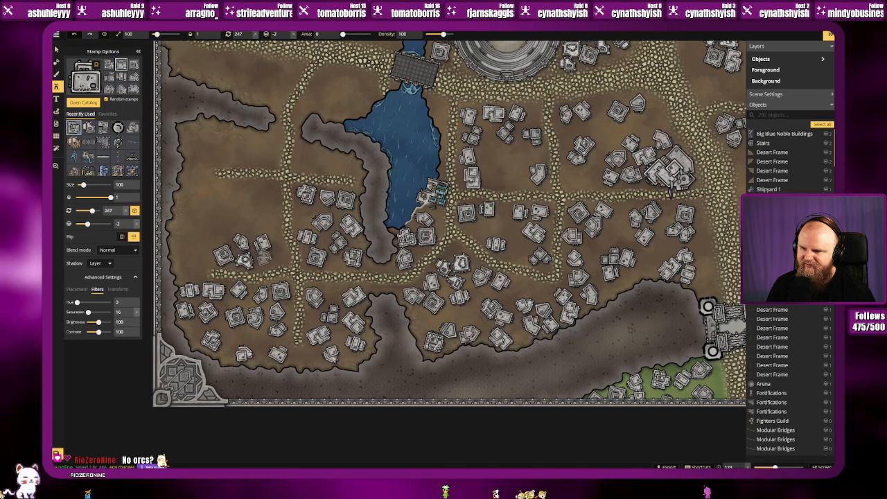
left_click(262, 261)
left_click(249, 224)
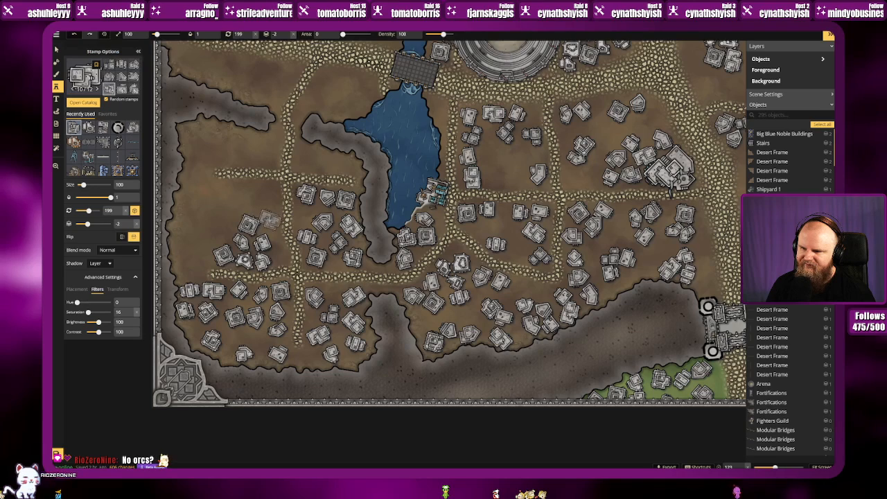
left_click(263, 211)
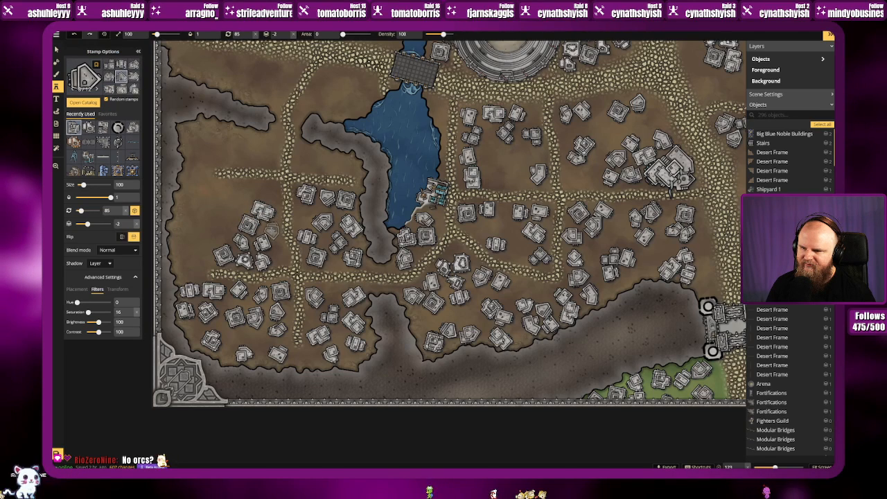
left_click(272, 232)
left_click(244, 229)
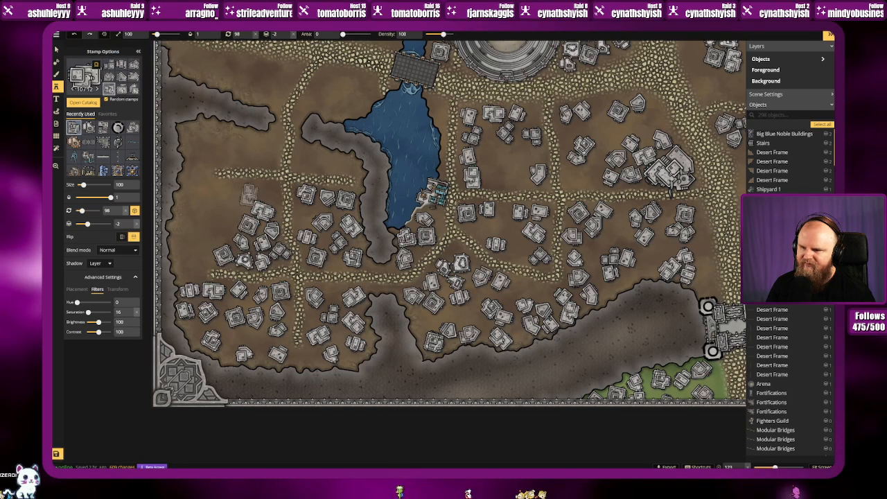
left_click(269, 192)
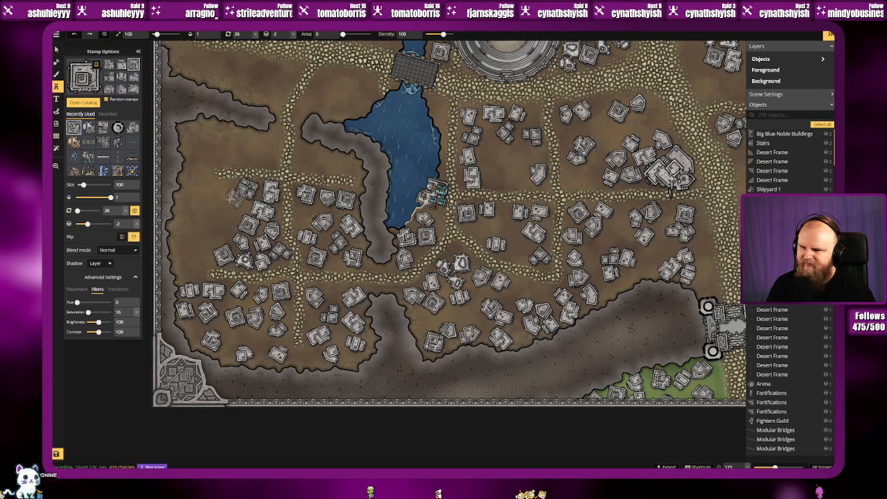
left_click(215, 208)
left_click(194, 214)
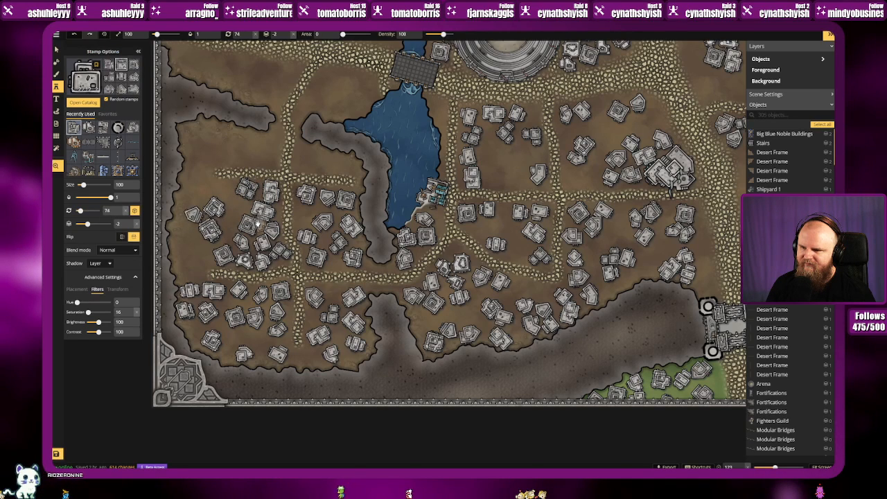
Step: Place medium buildings north of the upper western cross street, on both sides of the north-south street below the rock ridges
left_click_drag(210, 155, 217, 181)
left_click(199, 161)
left_click(216, 161)
left_click(207, 176)
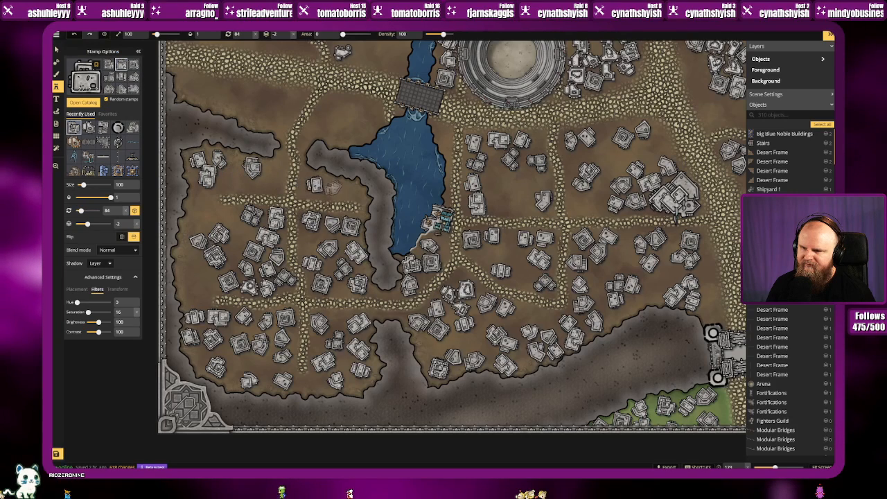
left_click(340, 187)
Step: Line the strip between the western main road and the rock ridge below it with medium buildings, west of the north-south street
left_click_drag(308, 150, 334, 242)
left_click(216, 179)
left_click(245, 184)
left_click(273, 180)
left_click(273, 208)
left_click(305, 185)
left_click(304, 205)
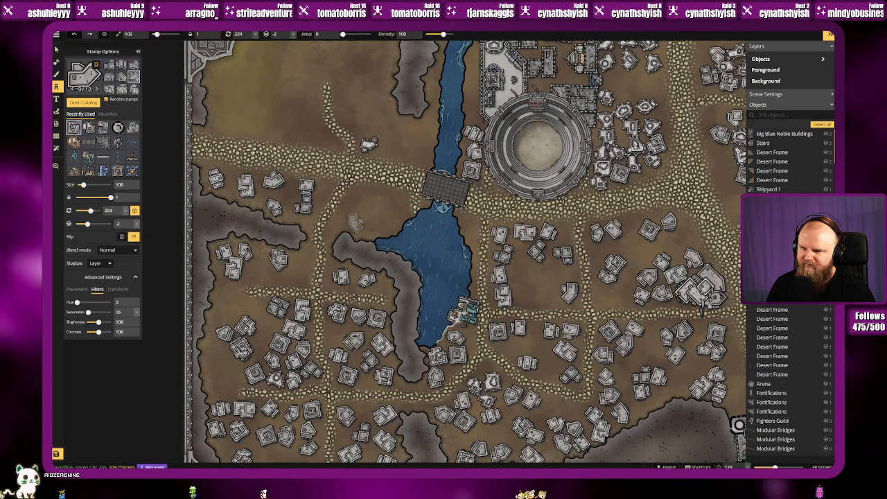
Step: Fill the area between the north-south street, the main road and the lake's northwestern shore with medium buildings
left_click(347, 217)
left_click(365, 228)
left_click(356, 196)
left_click(375, 194)
left_click(398, 199)
left_click(390, 221)
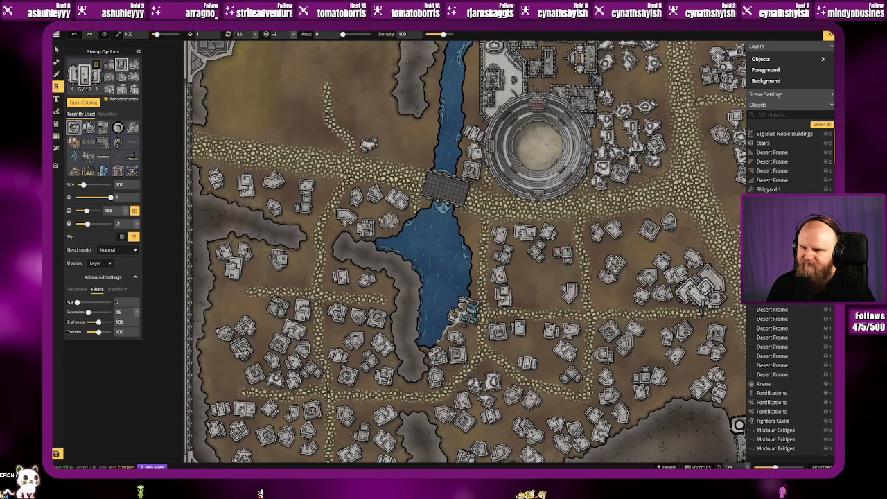
Step: Place medium buildings along the eastern side of the short curved street north of the main road, continuing up towards the map edge
key("space")
left_click_drag(374, 194, 365, 245)
left_click(350, 182)
left_click(338, 161)
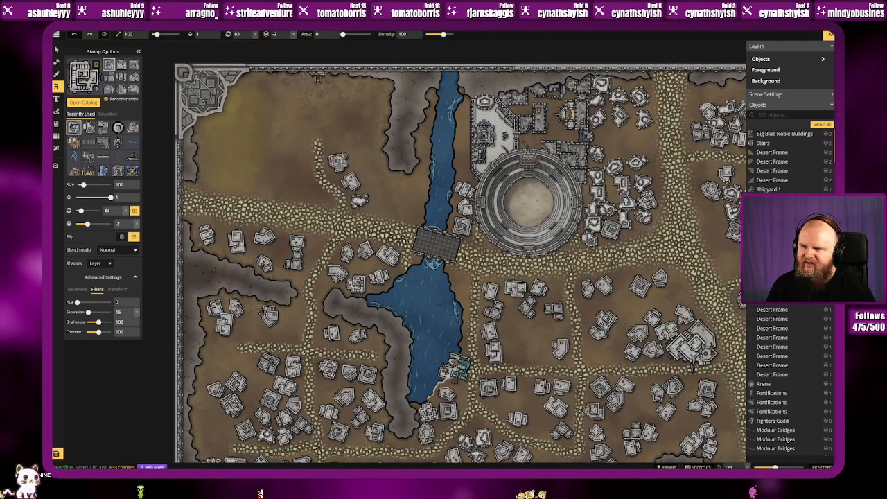
left_click(336, 139)
left_click(361, 144)
left_click(335, 114)
left_click(342, 91)
left_click(366, 91)
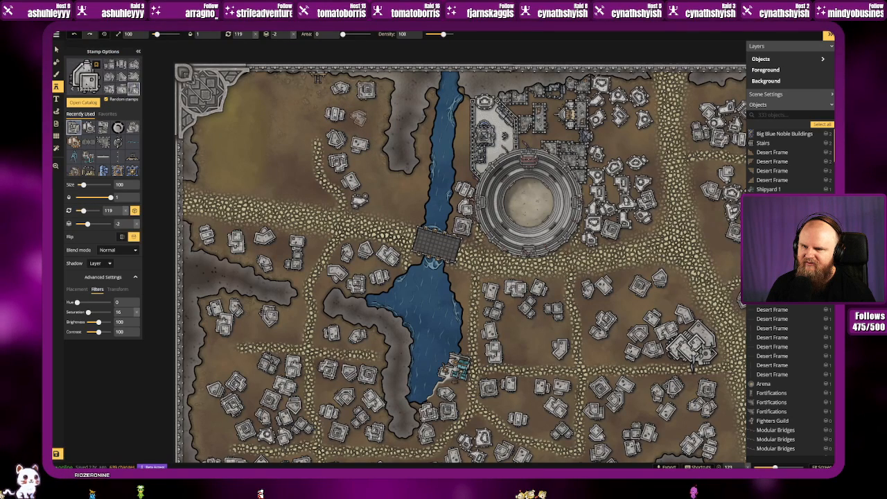
left_click(358, 113)
Step: Fill the ground between the short curved street and the river, north of the main road, with medium buildings
left_click(378, 175)
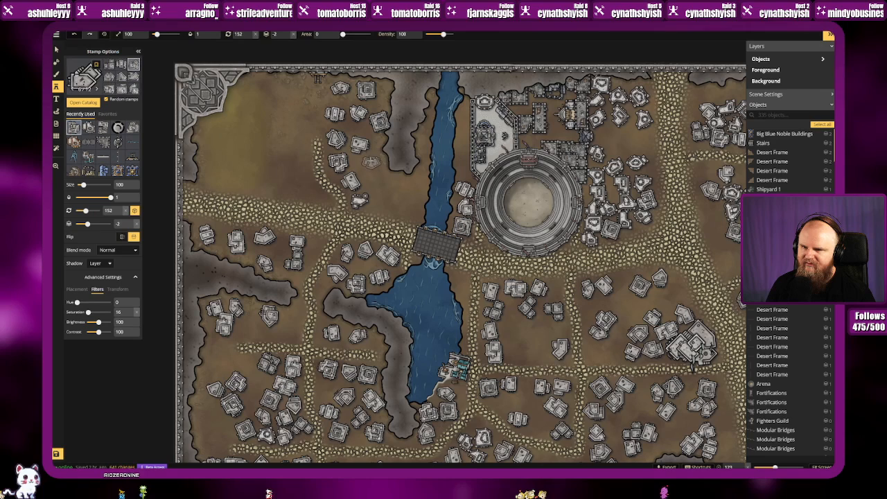
left_click(372, 159)
left_click(389, 181)
left_click(420, 187)
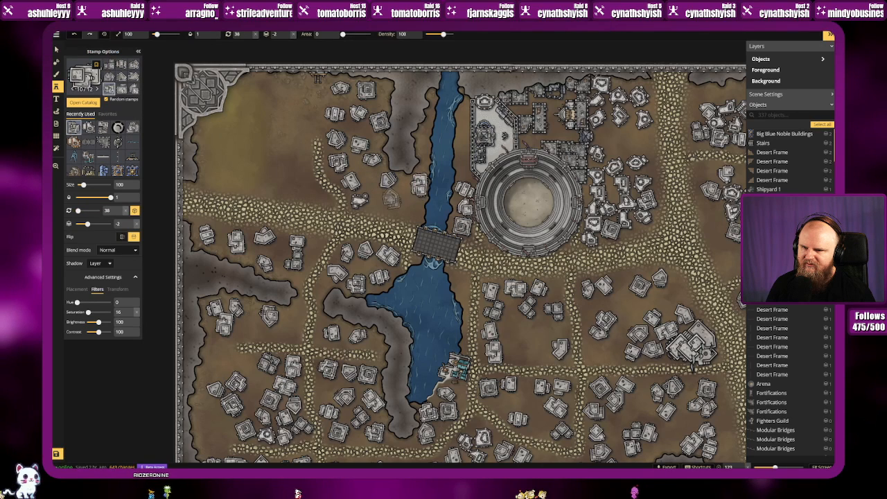
left_click(397, 202)
Step: Place medium buildings west of the short curved street, from the main road up towards the northern map edge
key("space")
left_click_drag(386, 209, 425, 218)
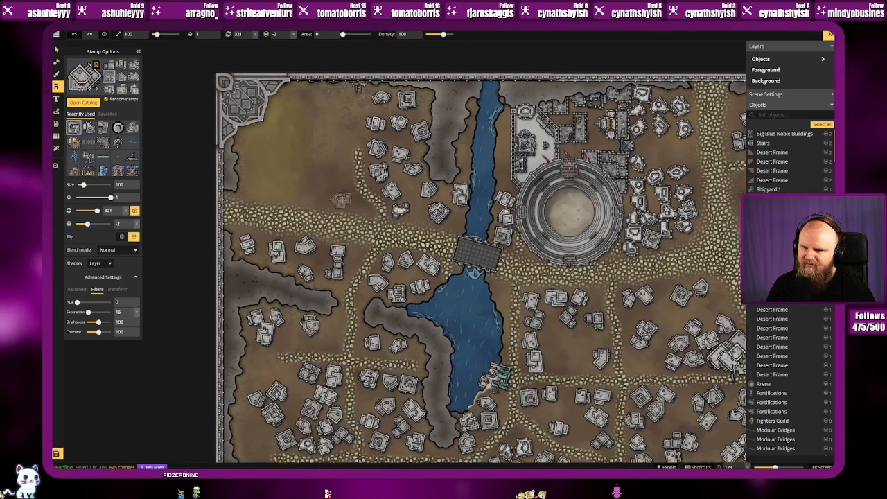
left_click(342, 199)
left_click(316, 196)
left_click(330, 173)
left_click(321, 147)
left_click(339, 154)
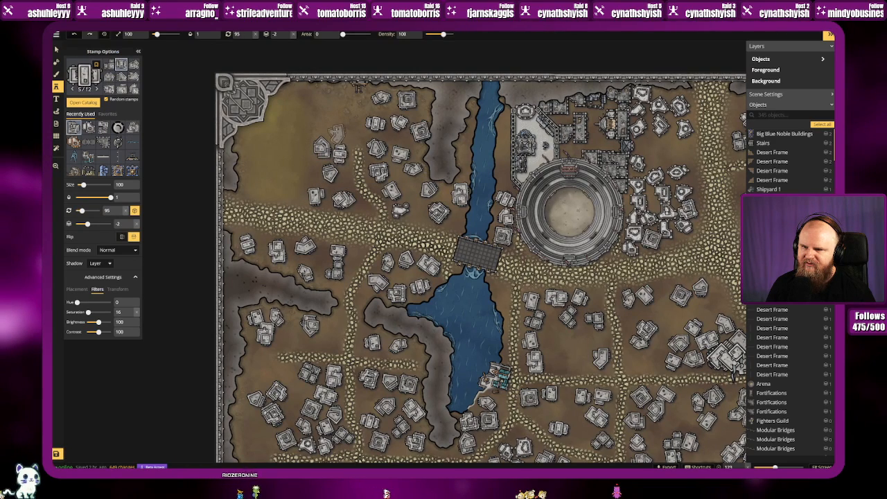
left_click(326, 122)
left_click(347, 129)
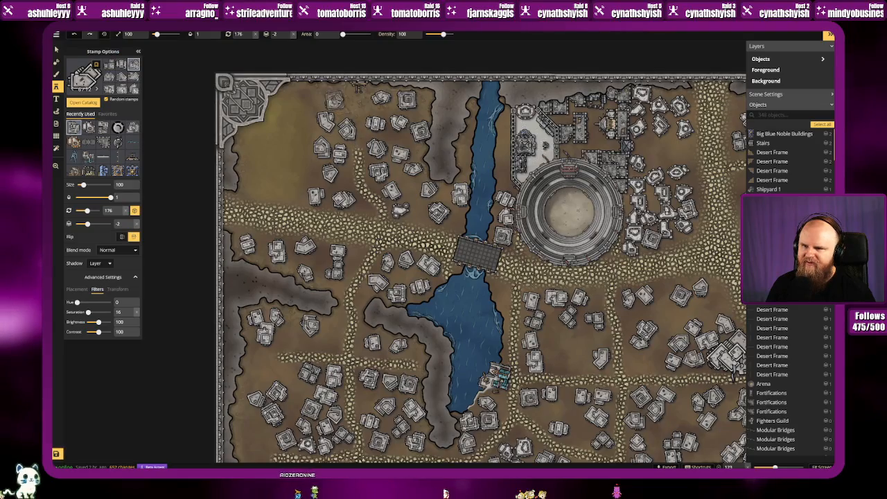
left_click(336, 101)
Step: Add a few medium buildings to the gaps in the block east of the lake, south of the arena
left_click_drag(408, 218, 251, 149)
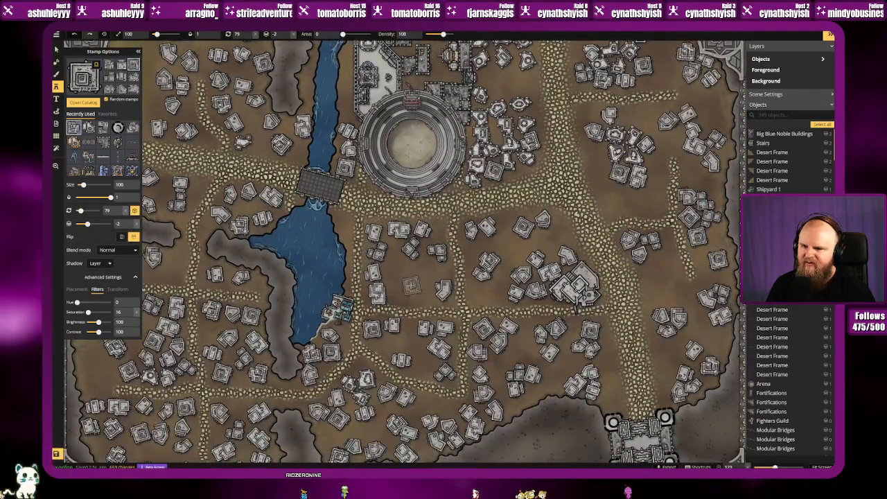
left_click(411, 286)
left_click_drag(470, 293, 359, 316)
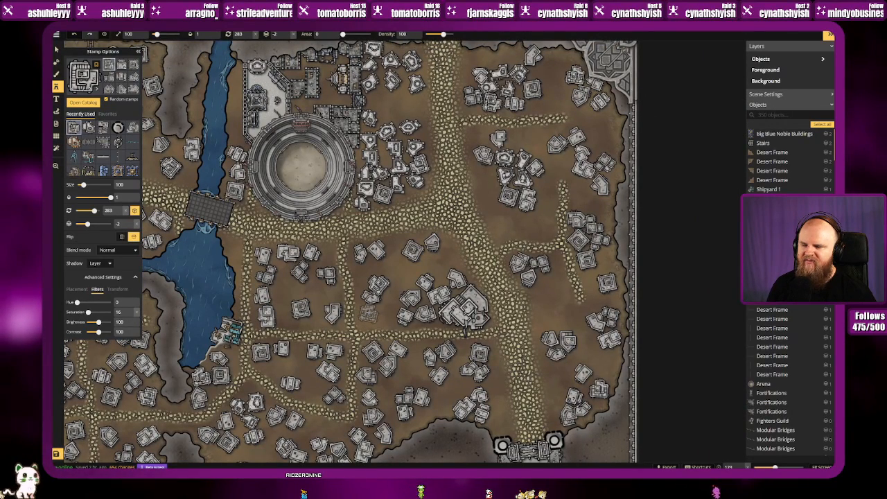
left_click_drag(455, 257, 471, 185)
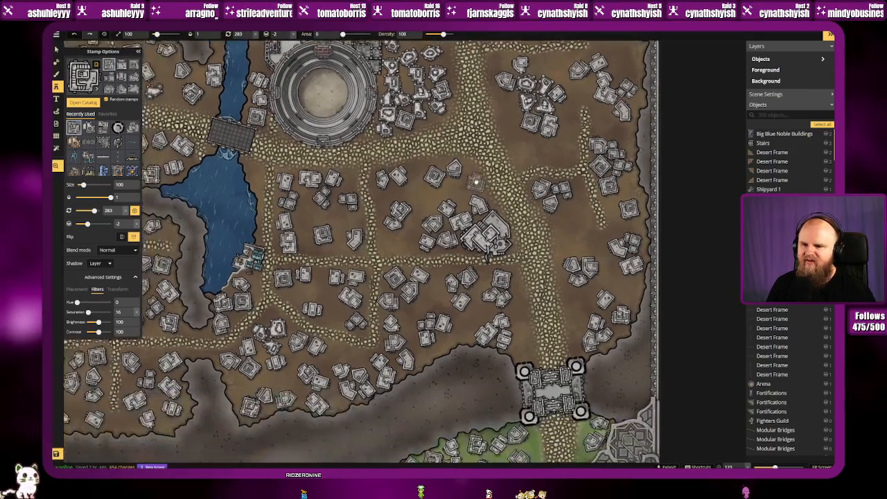
left_click_drag(341, 208, 418, 226)
left_click(357, 234)
left_click_drag(346, 192, 341, 206)
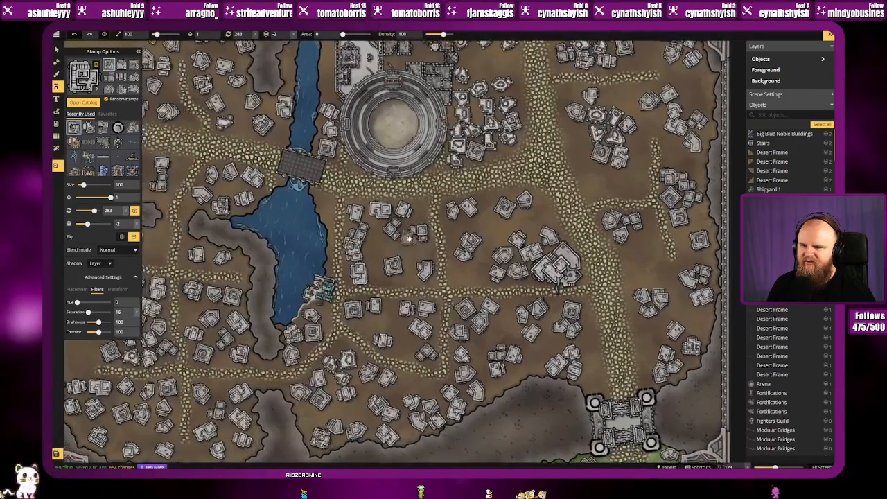
left_click(420, 230)
left_click_drag(422, 238, 467, 230)
Step: Switch the stamp to the Desert Small Buildings set, with saturation 16 and random rotation
left_click(317, 157)
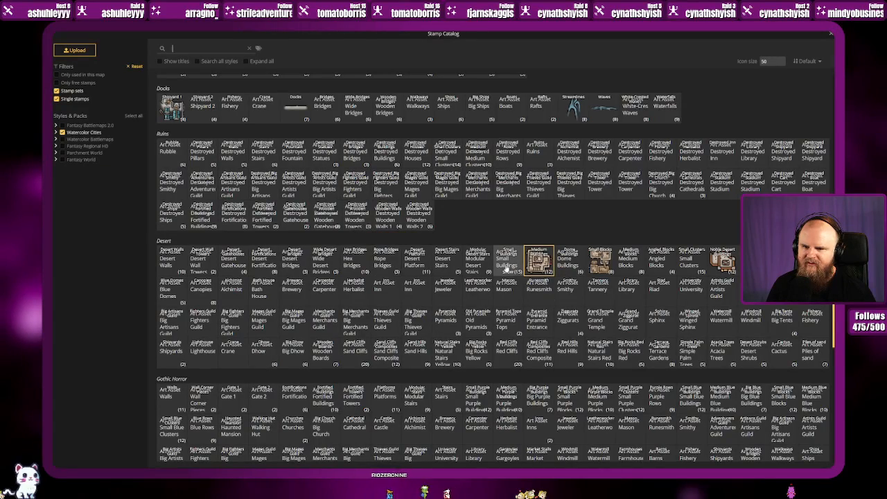
left_click(538, 261)
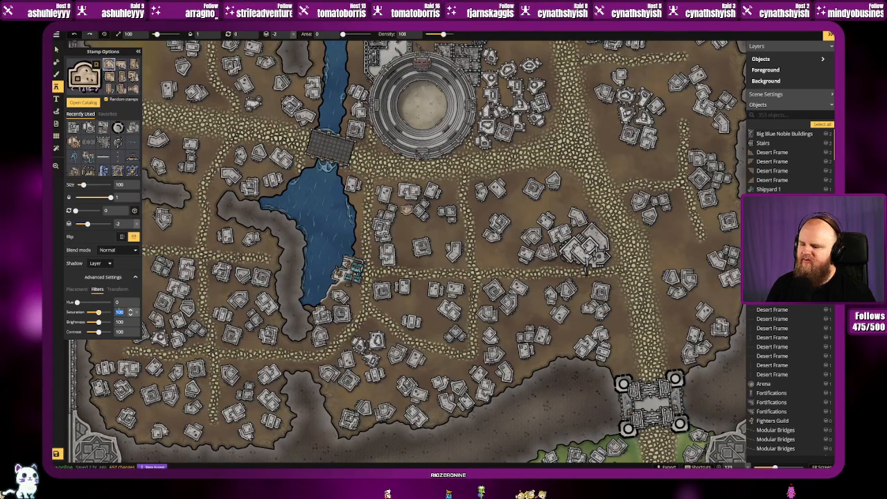
left_click(134, 210)
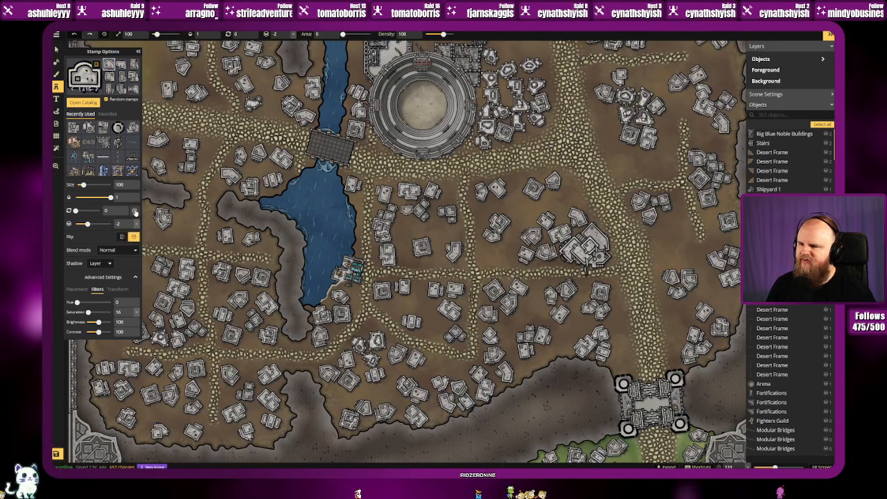
left_click(76, 289)
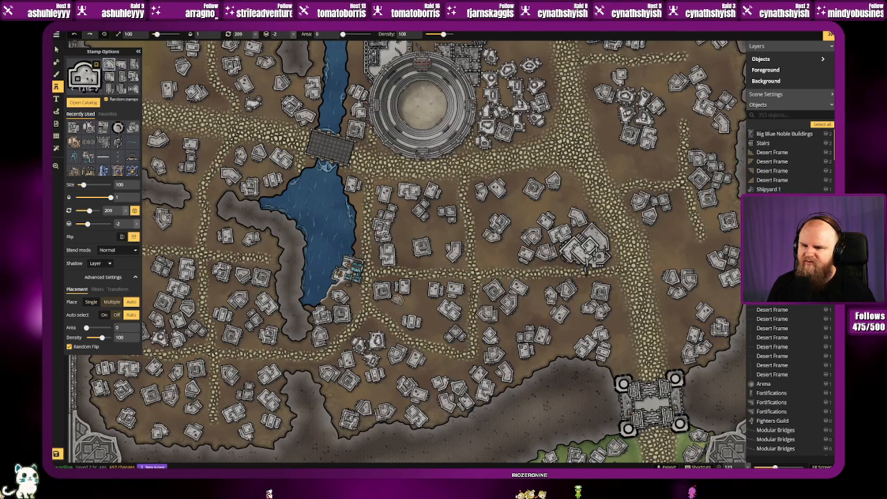
Step: Pack small buildings between the medium ones in the block southeast of the lake, just below the cross street
left_click(398, 300)
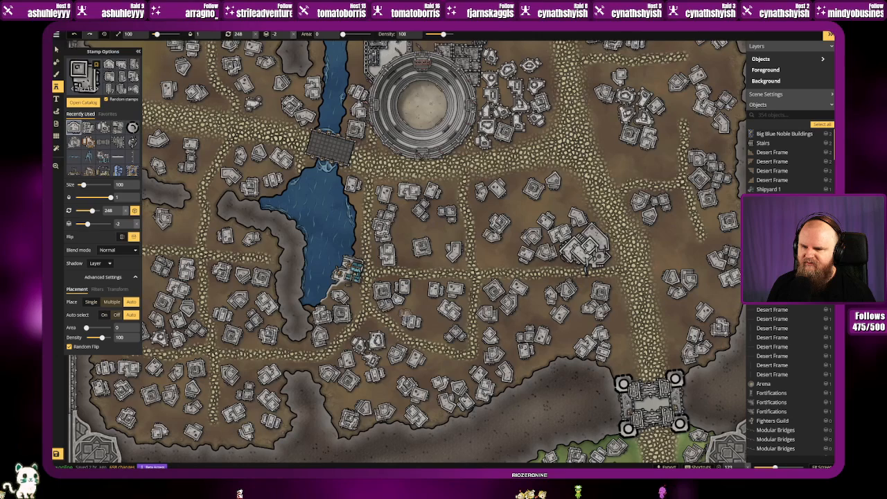
left_click(411, 321)
left_click(400, 313)
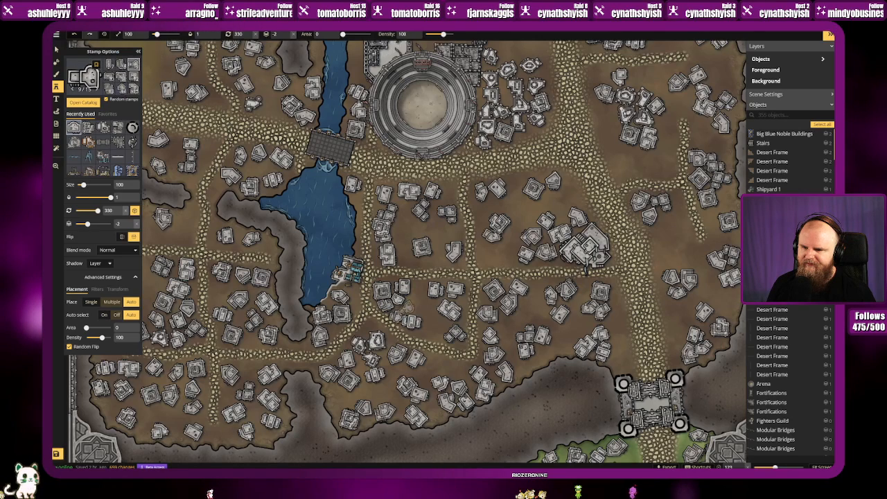
left_click(415, 291)
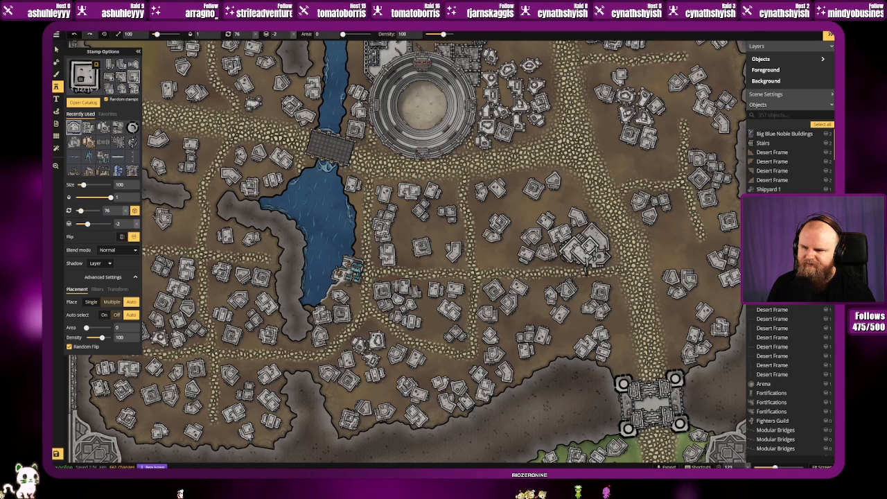
left_click(427, 295)
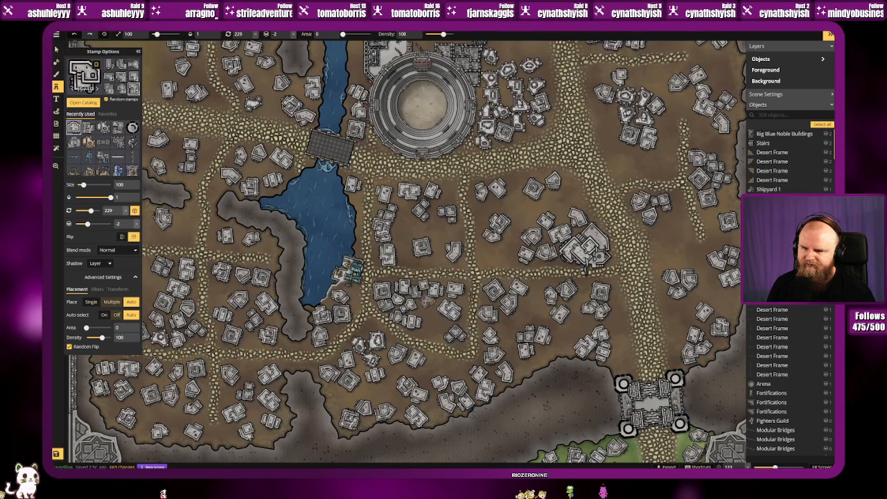
left_click(425, 303)
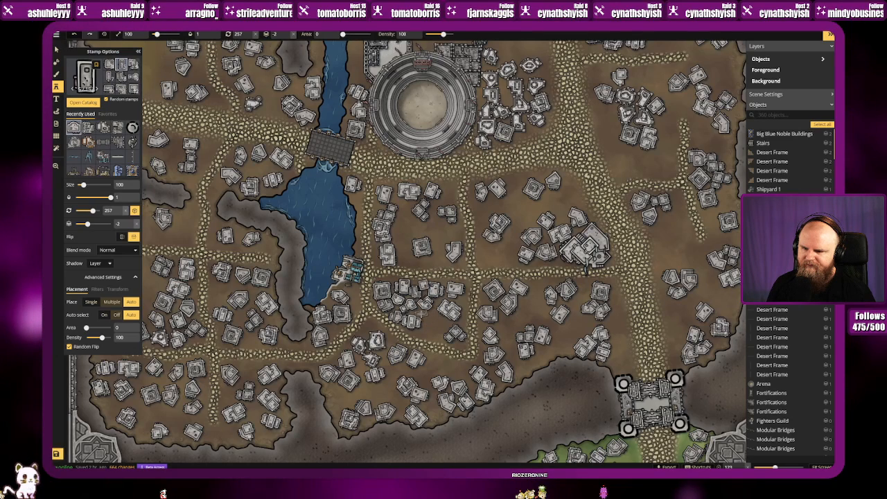
left_click(421, 314)
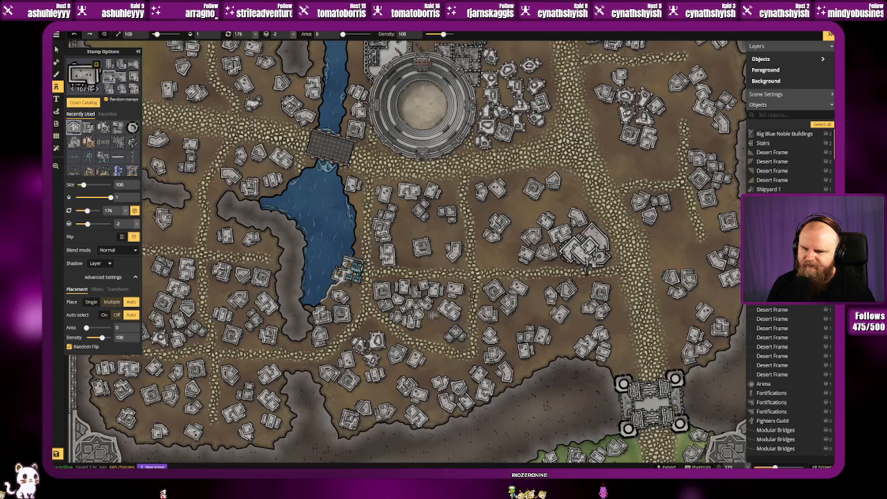
Step: Place small buildings along the northern side of the diagonal street southeast of the lake
left_click(435, 325)
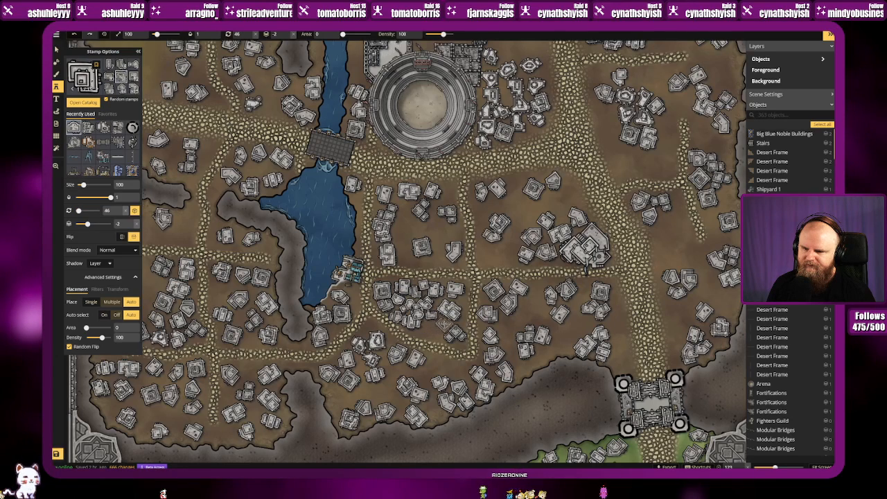
left_click(430, 330)
left_click(432, 331)
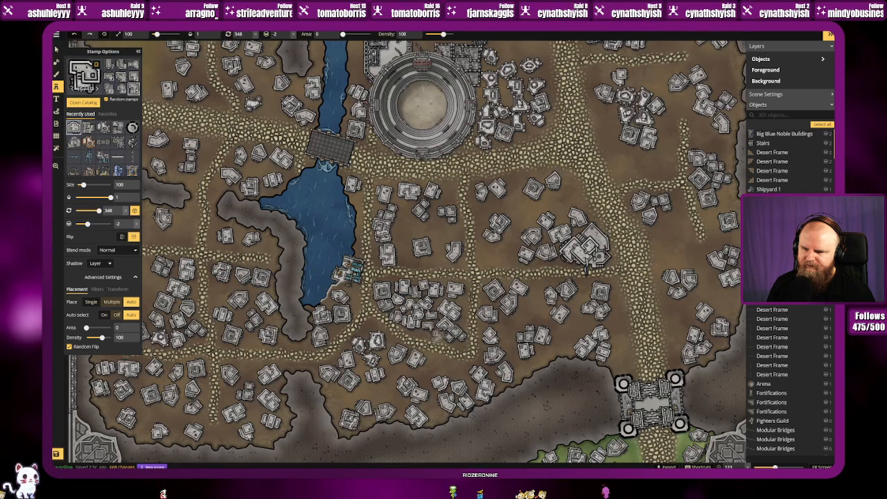
left_click(423, 335)
left_click(420, 335)
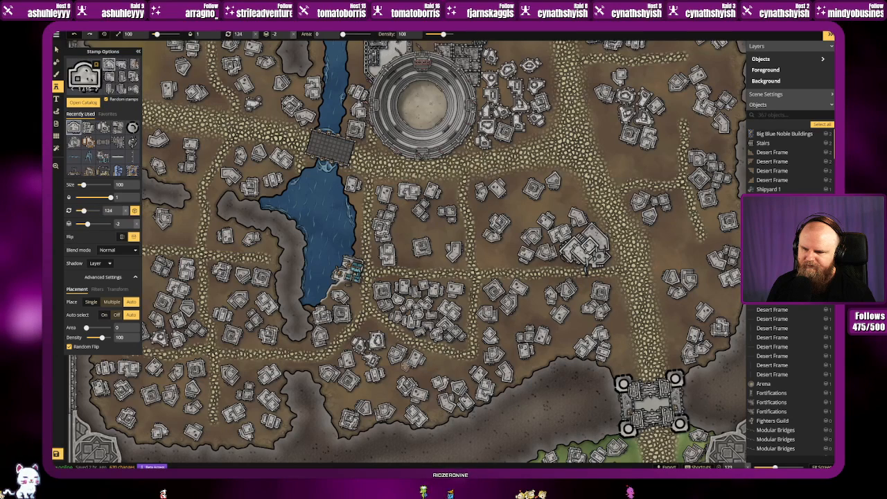
Step: Place small buildings around the western bend of the diagonal street southeast of the lake, filling gaps on both sides
left_click(386, 347)
left_click(375, 327)
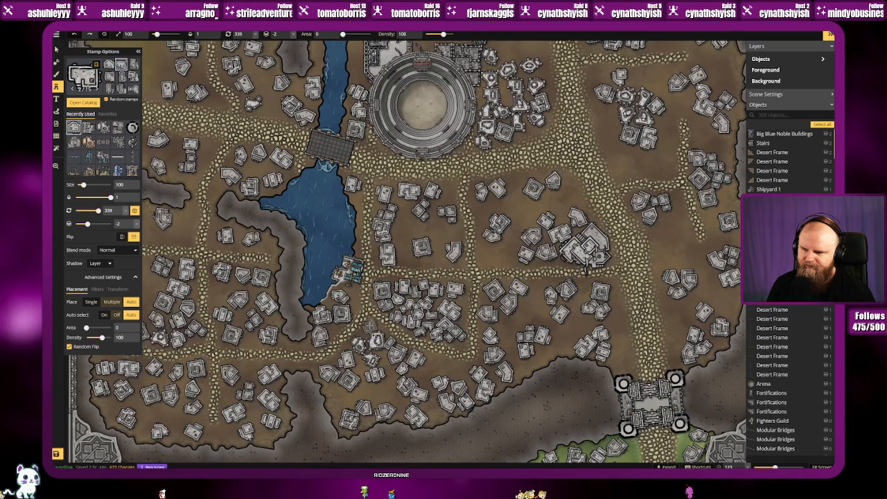
left_click(367, 338)
left_click(389, 368)
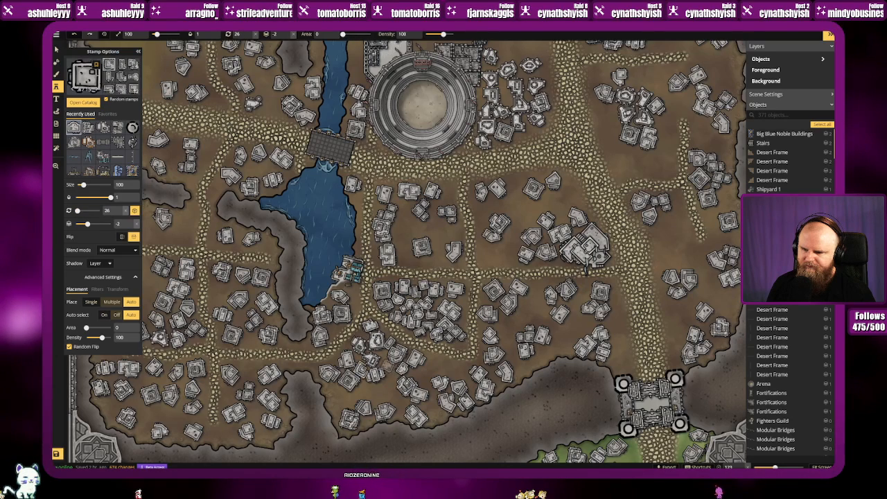
left_click(389, 368)
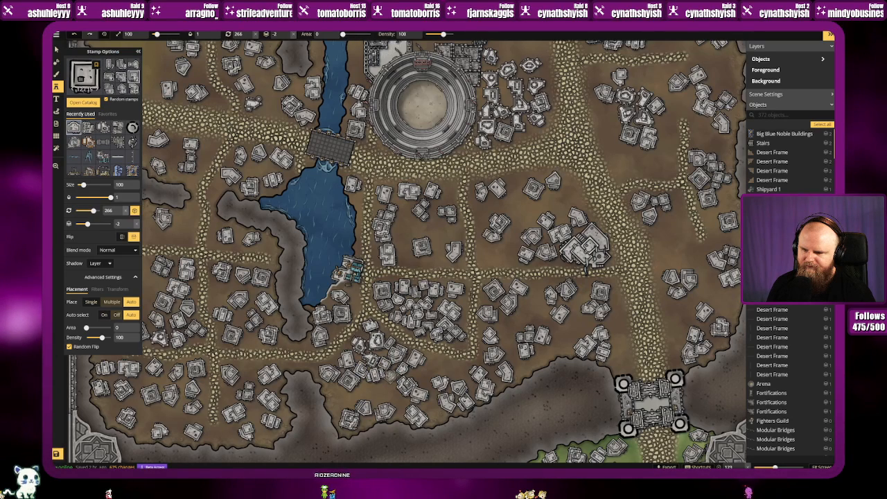
Step: Line the southern side of the diagonal street with small buildings, continuing east to the cliff edge
left_click(420, 370)
left_click(429, 372)
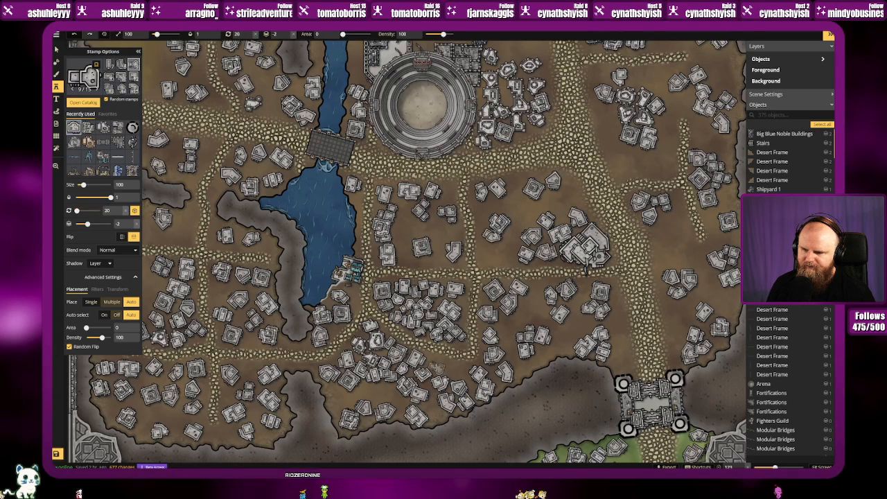
left_click(438, 365)
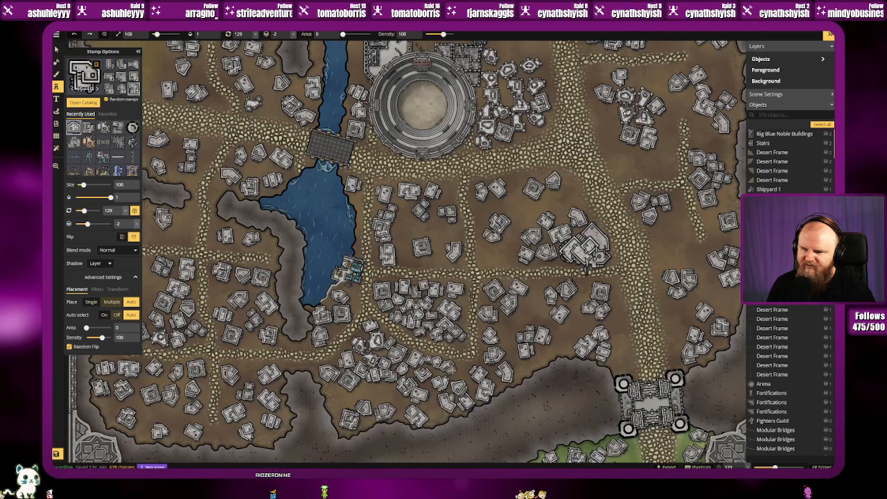
left_click(450, 367)
left_click(458, 382)
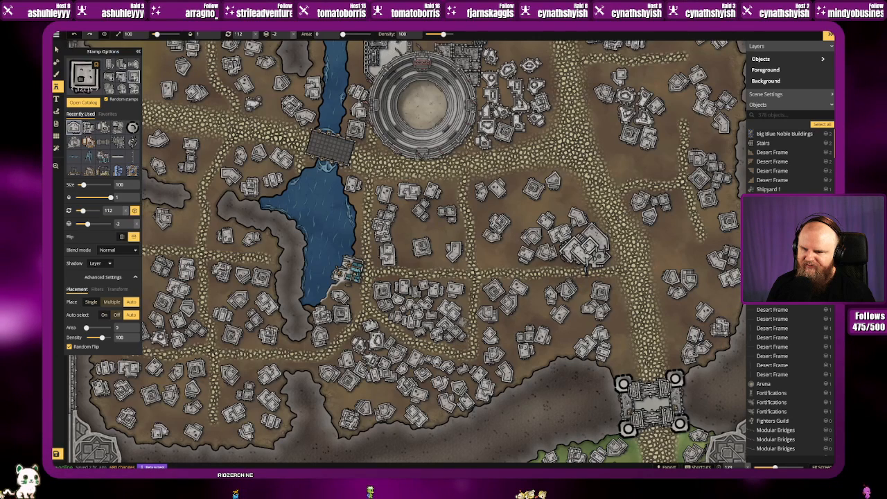
left_click(473, 350)
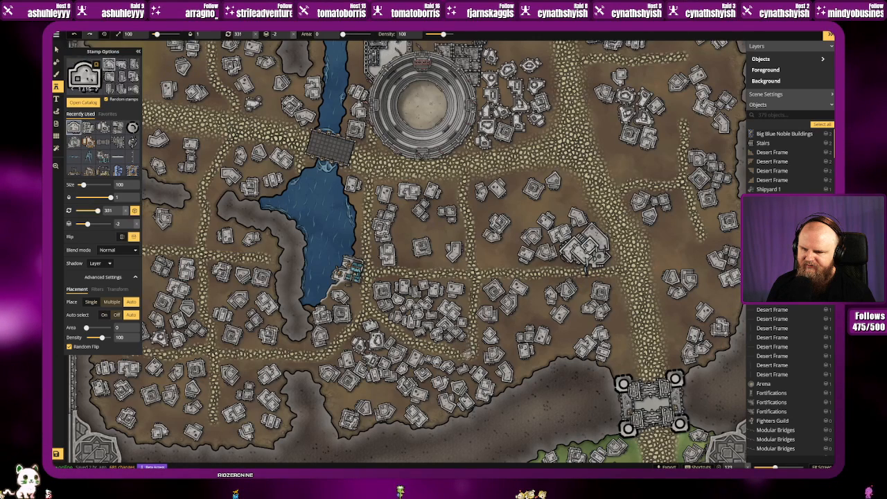
left_click(489, 369)
left_click(495, 380)
Step: Pack small buildings into the central gaps of the block between the diagonal street and the southern cliff
left_click(458, 382)
left_click(428, 393)
left_click(424, 385)
left_click(425, 386)
left_click(437, 419)
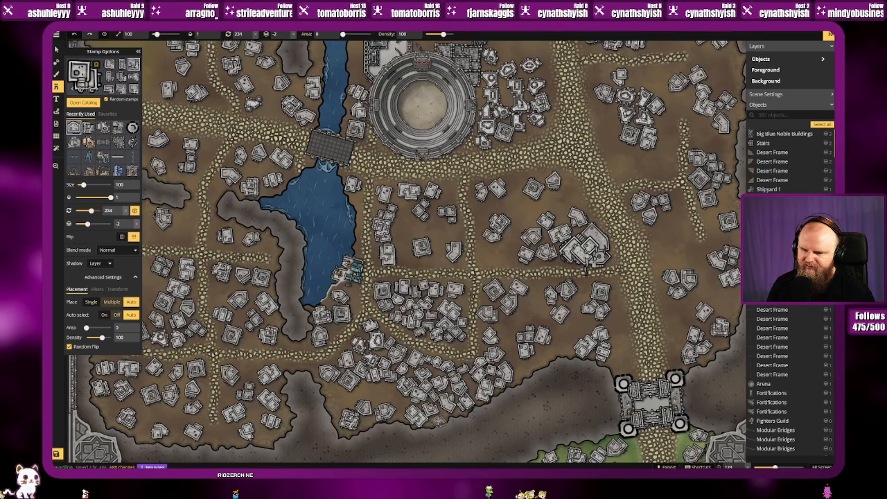
left_click(395, 406)
left_click(401, 399)
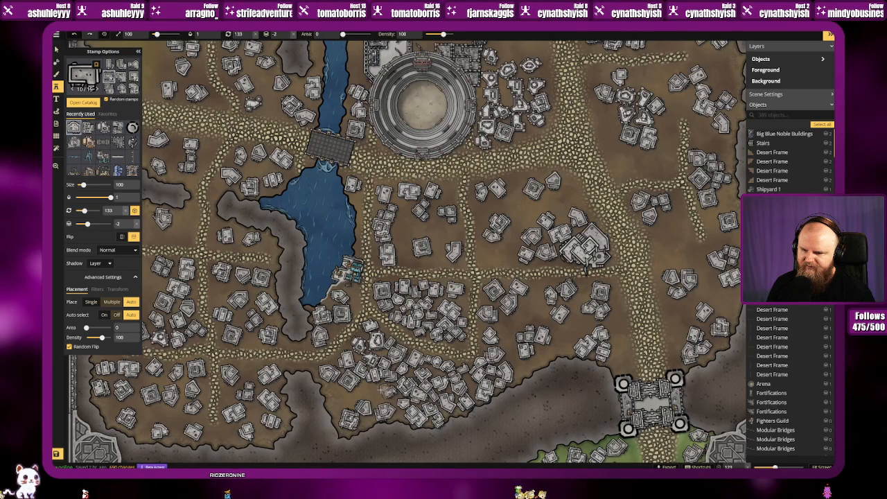
left_click(381, 390)
left_click(377, 402)
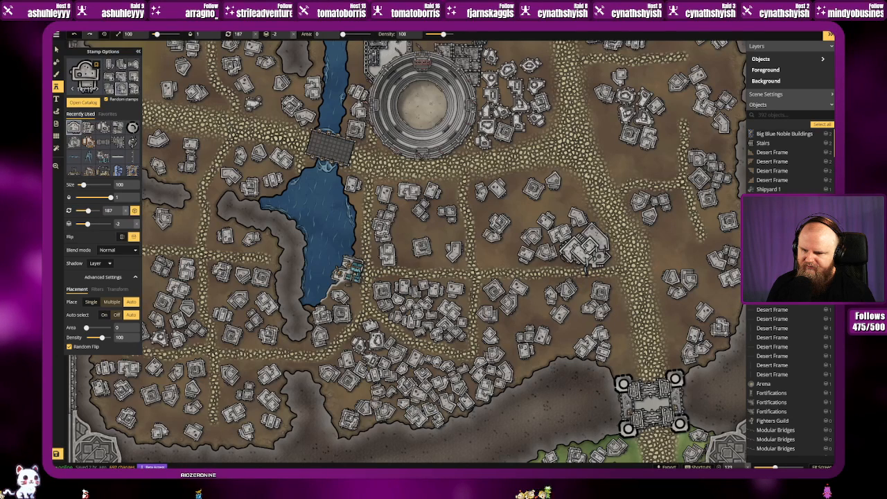
left_click(407, 418)
left_click(397, 410)
left_click(396, 402)
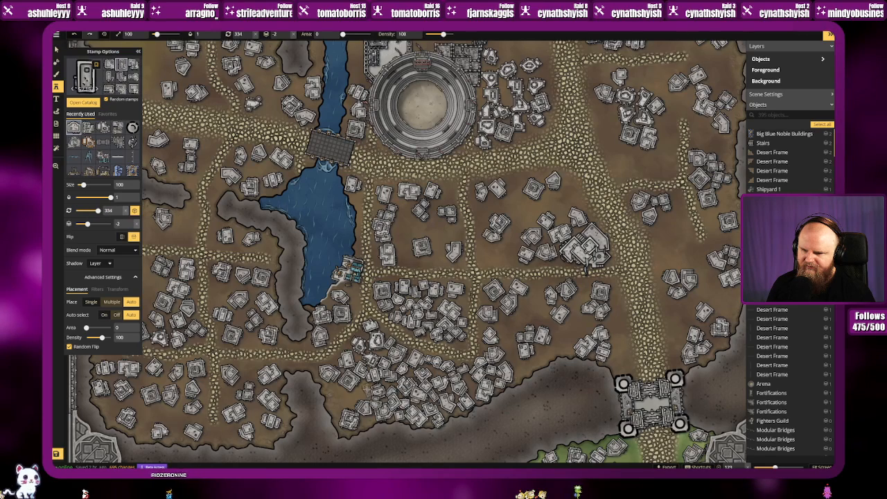
Step: Fill the western and southwestern edges of the block above the southern cliff with small buildings
left_click(364, 396)
left_click(360, 395)
left_click(335, 390)
left_click(325, 388)
left_click(338, 396)
left_click(339, 403)
left_click(344, 416)
left_click(345, 413)
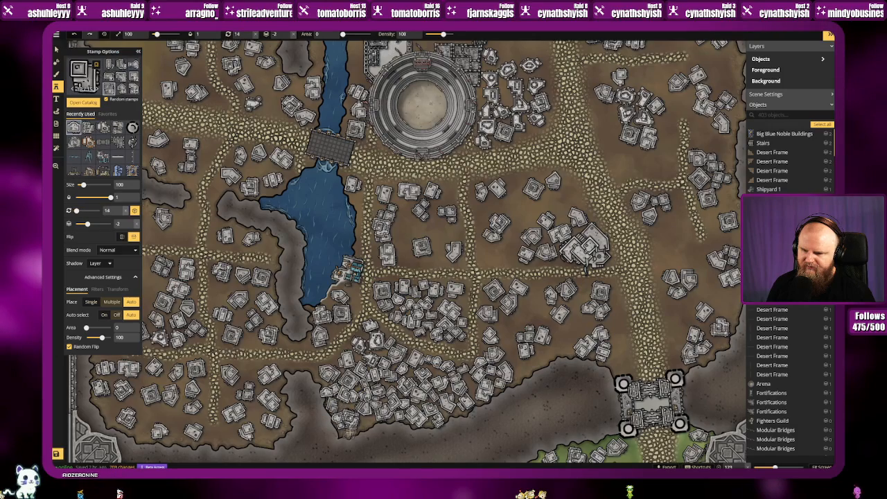
left_click(366, 423)
left_click(369, 424)
Step: Add small buildings along the western edge of the block west of the gate road, and save the map
scroll(462, 433, "down", 1)
left_click_drag(458, 417, 327, 332)
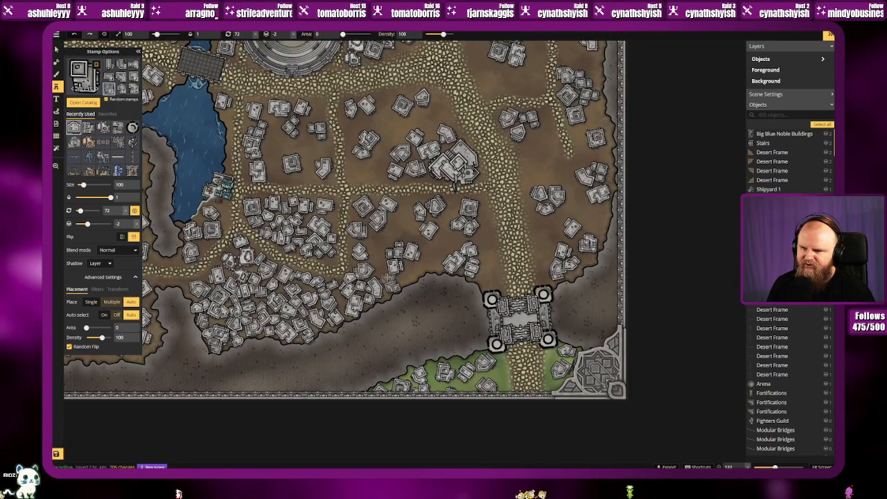
left_click(388, 278)
left_click(392, 280)
left_click(384, 263)
left_click(377, 254)
left_click(373, 243)
left_click(379, 240)
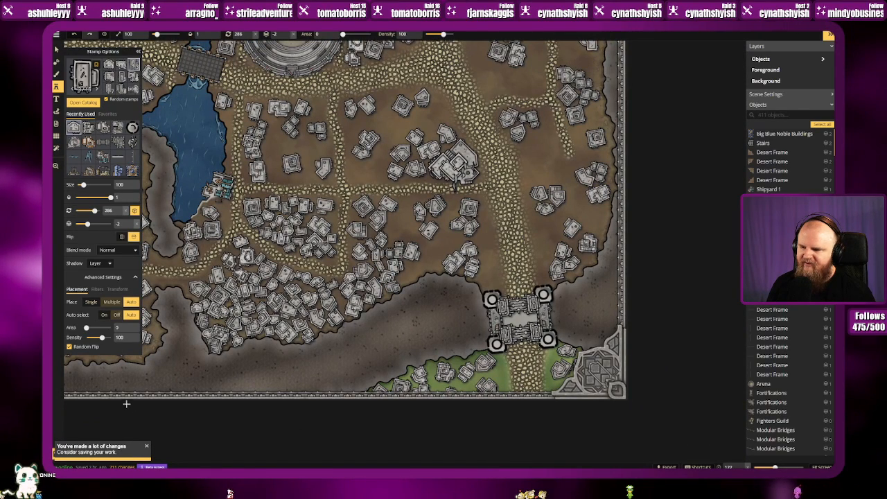
left_click(57, 454)
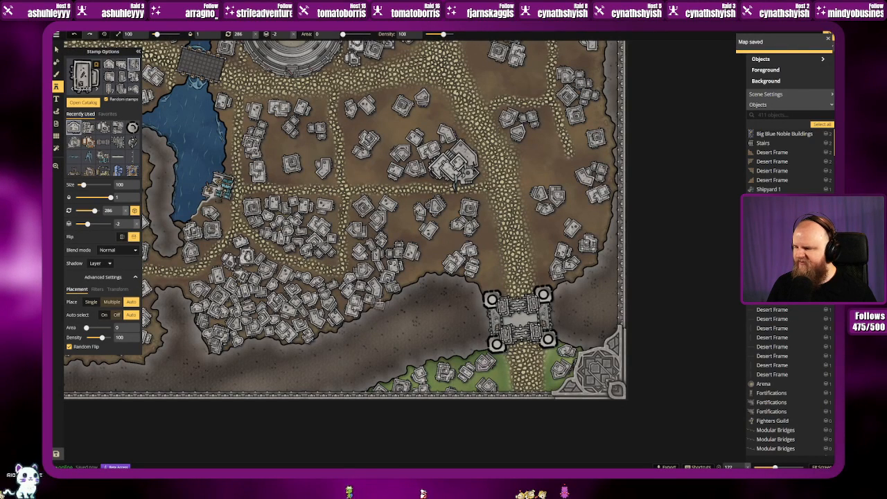
Step: Fill the green area outside the southern gate, west of the road, with small buildings
left_click_drag(426, 317, 376, 271)
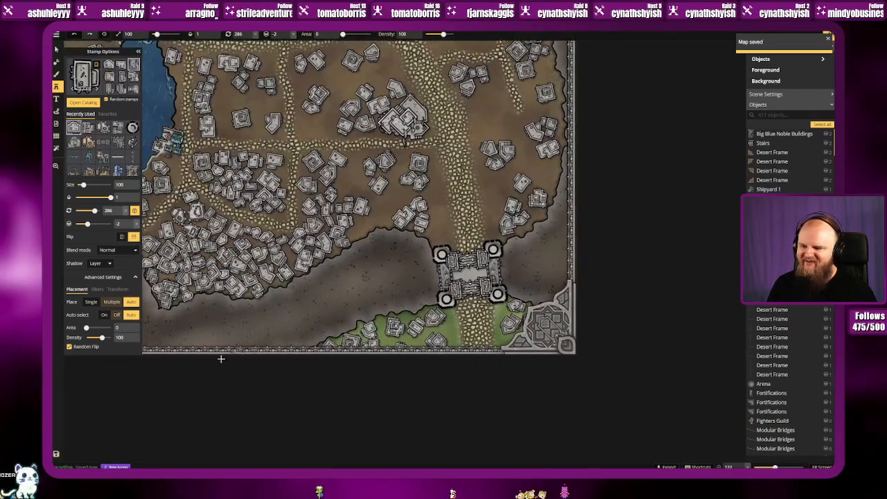
left_click_drag(342, 354, 348, 307)
scroll(346, 305, "up", 3)
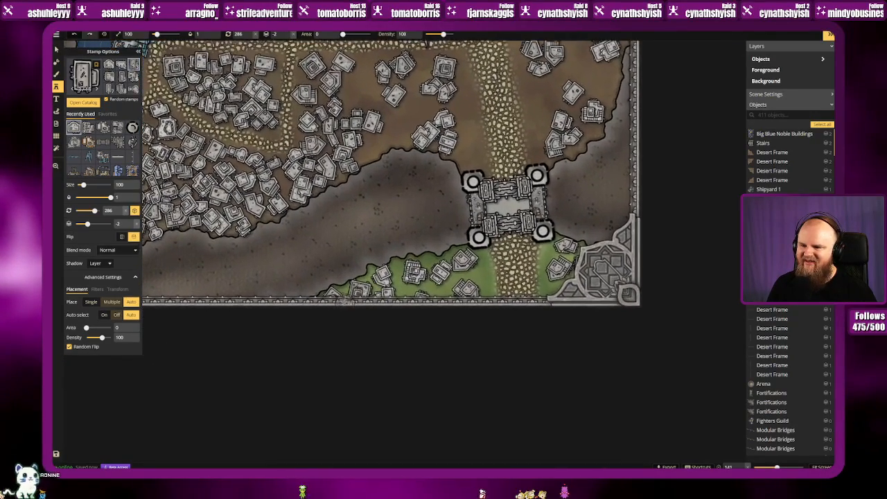
left_click(370, 289)
left_click(381, 290)
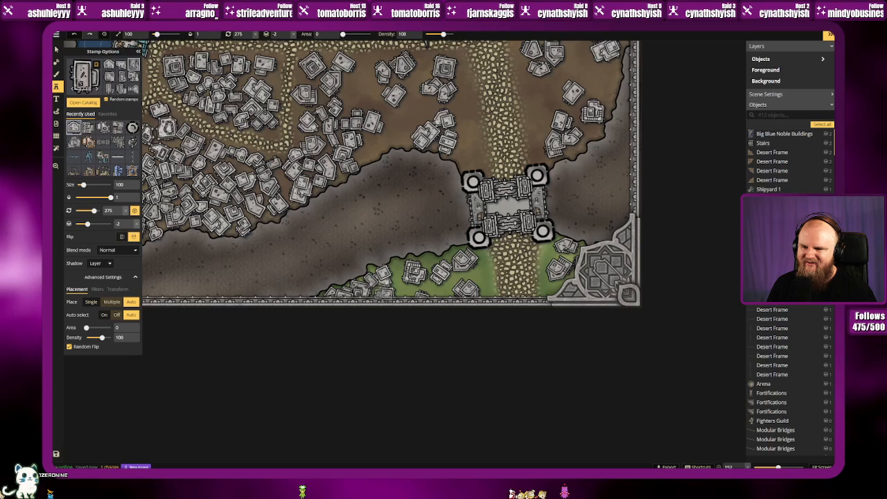
left_click(397, 289)
left_click(431, 287)
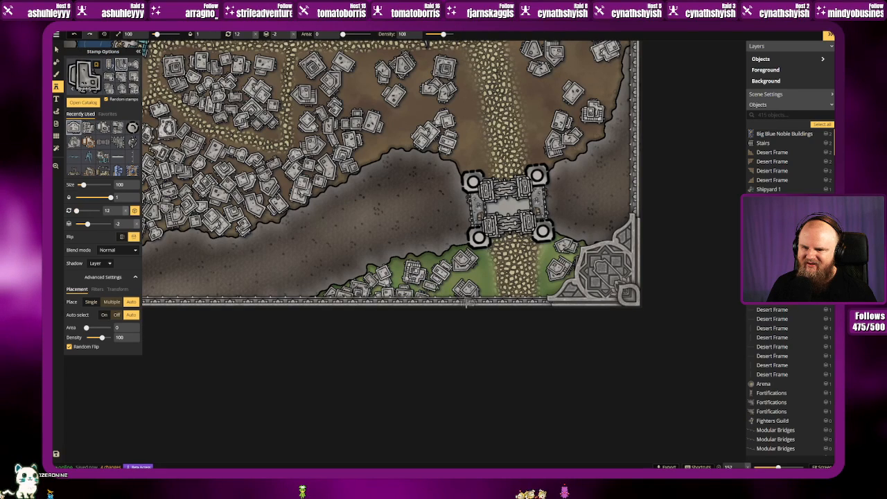
left_click(449, 287)
left_click(468, 277)
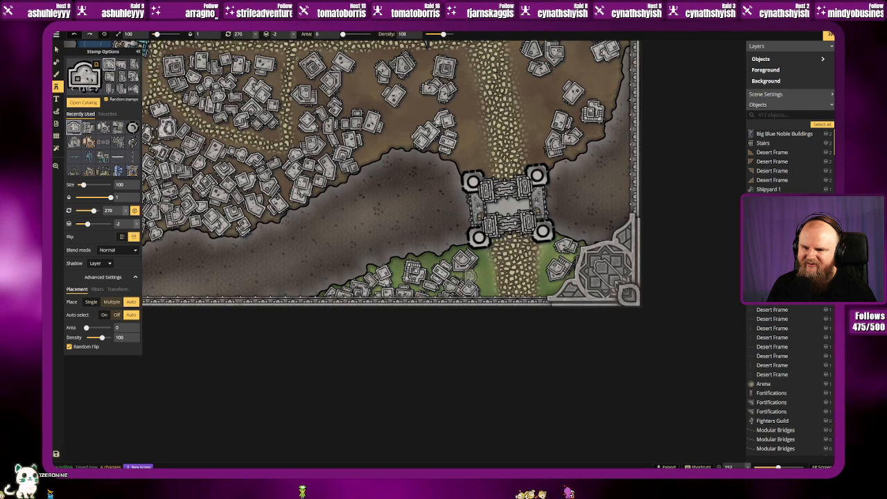
left_click(495, 294)
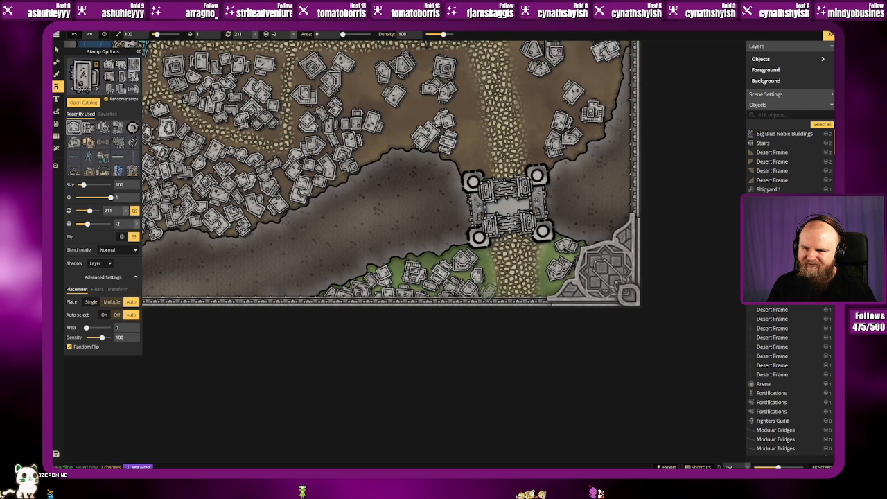
left_click(489, 289)
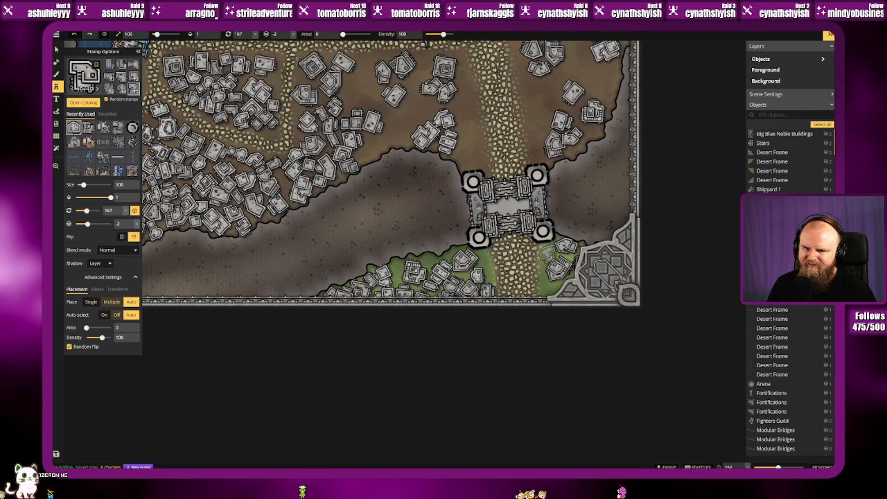
Step: Place small buildings on the green strip east of the outer gate road and fill remaining gaps on its western side
left_click(550, 252)
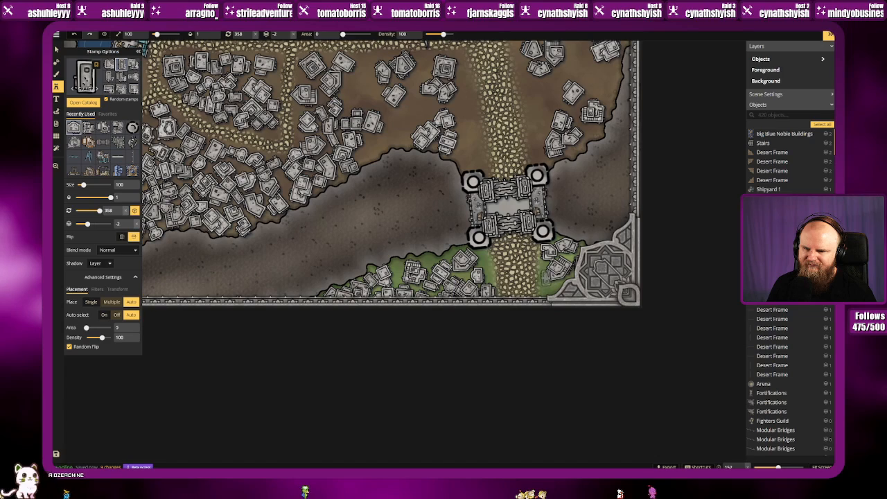
left_click(551, 286)
left_click(562, 287)
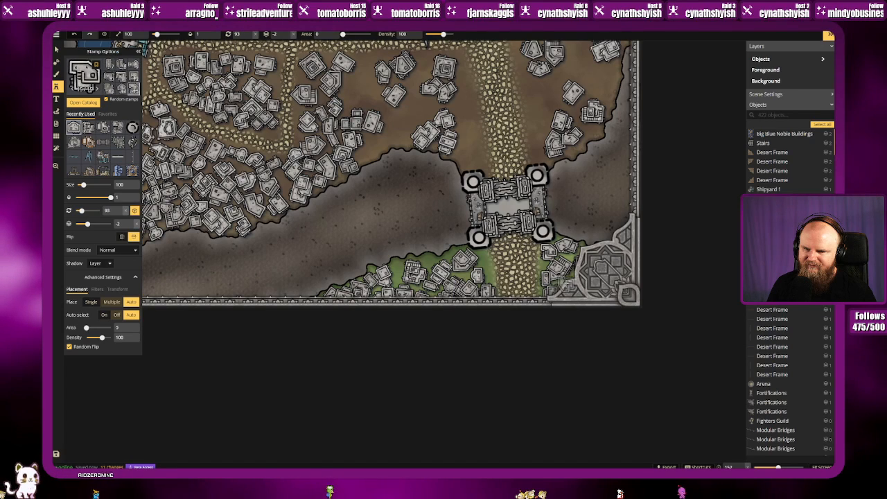
left_click(584, 286)
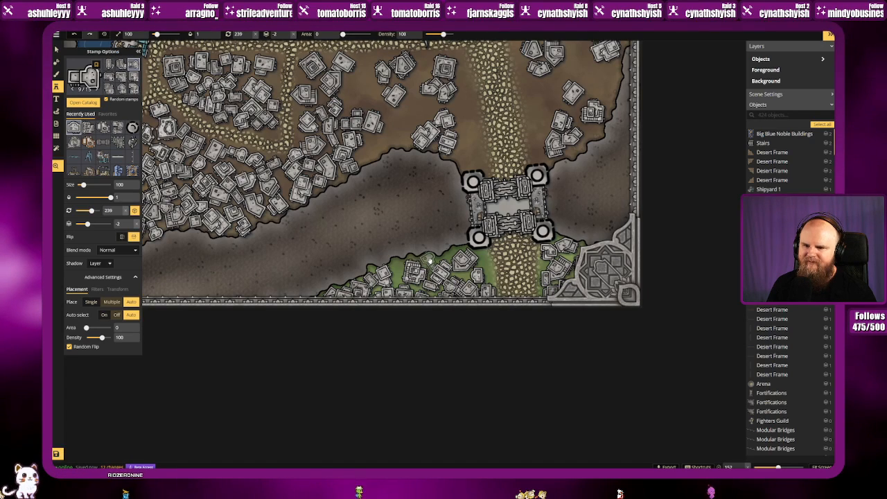
scroll(429, 262, "down", 6)
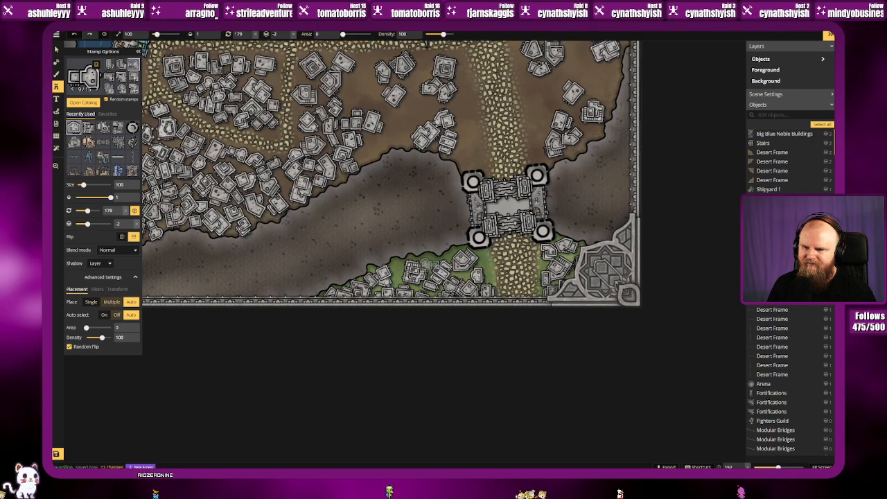
left_click(525, 282)
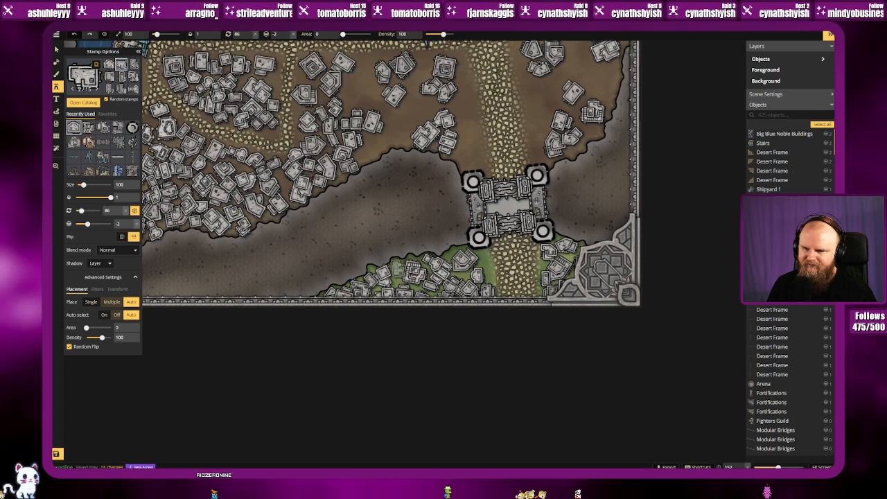
left_click(397, 270)
Step: Place small buildings along the cliff edge at the southern end of the block northwest of the gate
left_click_drag(500, 227, 497, 377)
left_click(348, 313)
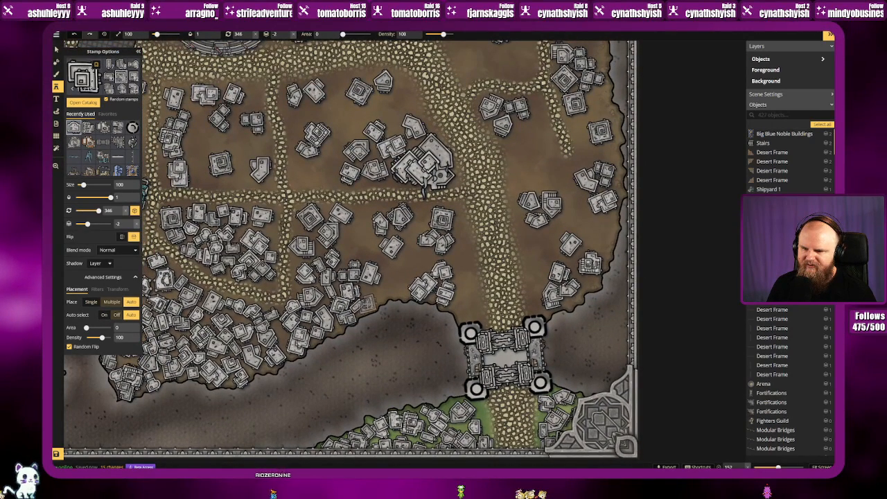
left_click(369, 291)
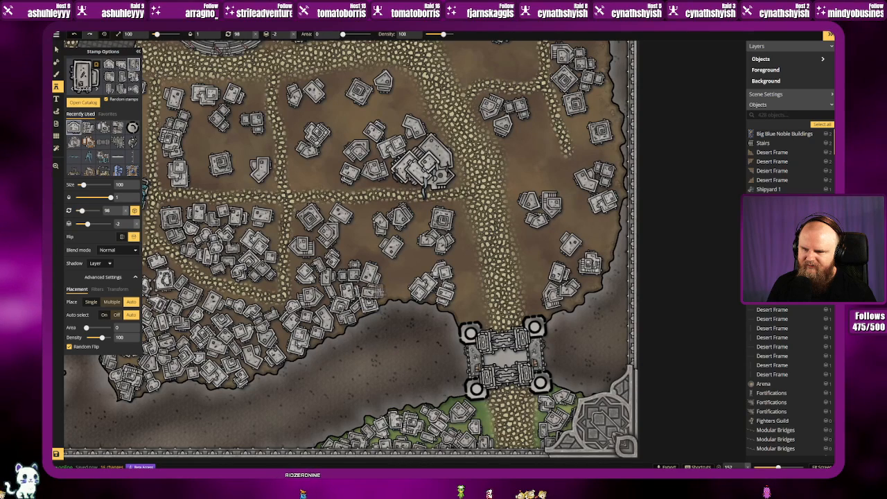
left_click(382, 292)
left_click(393, 290)
left_click(410, 294)
left_click(390, 279)
left_click(379, 264)
Step: Pack small buildings into the western and northern middle gaps of the block northwest of the gate
left_click(371, 254)
left_click(341, 250)
left_click(345, 243)
left_click(351, 234)
left_click(375, 243)
left_click(363, 220)
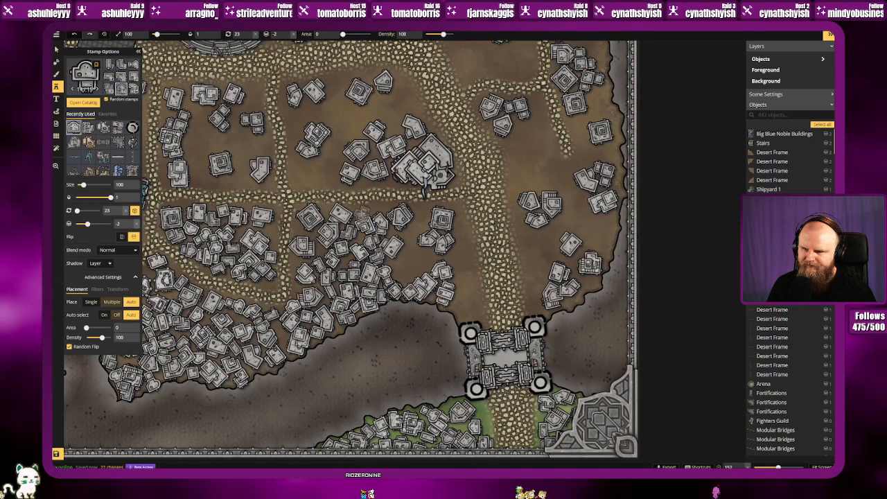
left_click(378, 214)
left_click(409, 234)
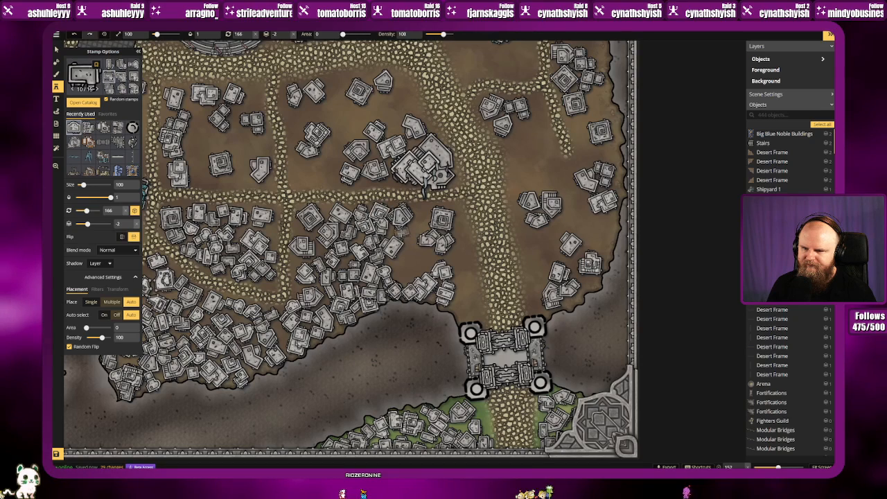
Step: Fill the eastern gaps of the block northwest of the gate with small buildings, toward the main road
left_click(421, 221)
left_click(427, 211)
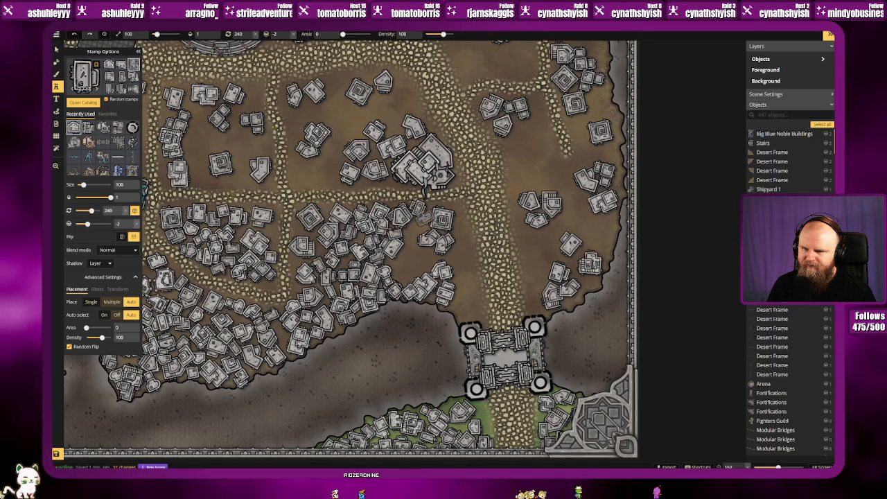
left_click(419, 225)
left_click(410, 251)
left_click(395, 260)
left_click(398, 266)
left_click(409, 270)
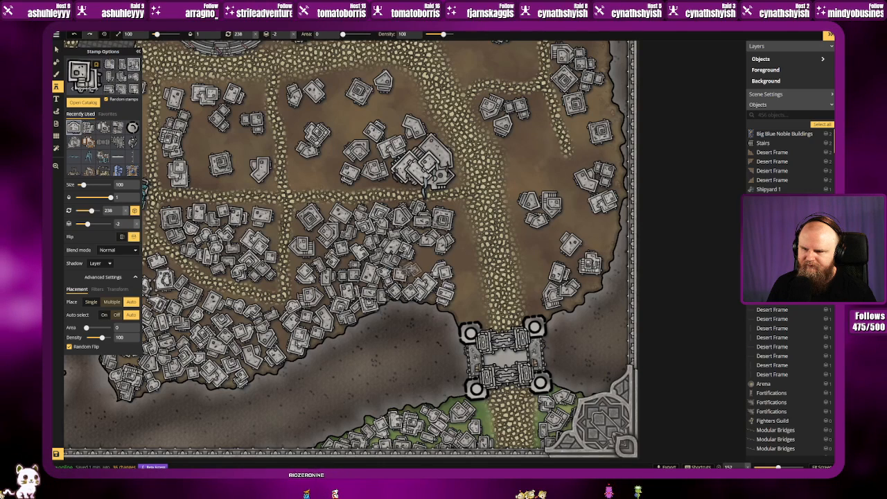
left_click(418, 258)
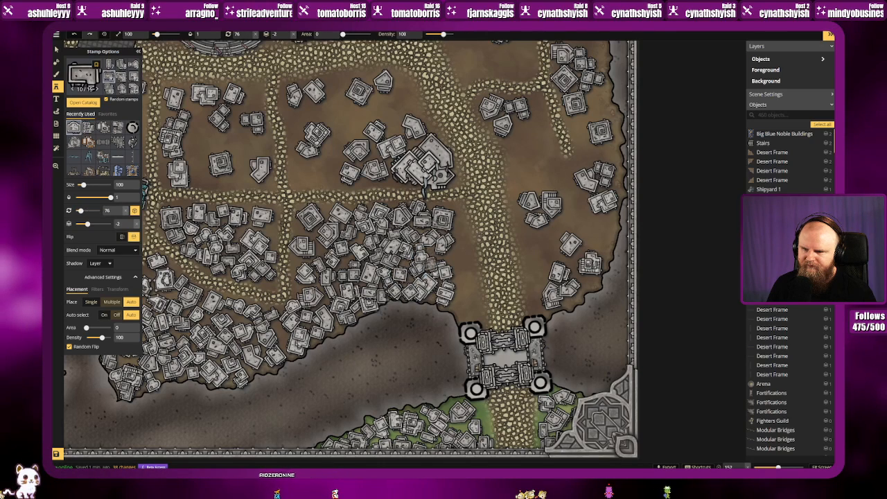
left_click(433, 254)
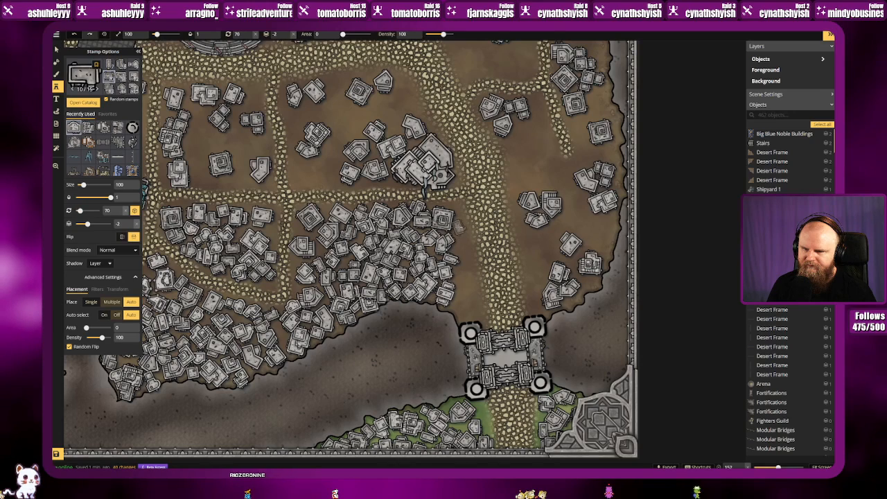
Step: Place small buildings along the eastern edge of the block northwest of the gate, lining the main road
left_click(456, 213)
left_click(458, 215)
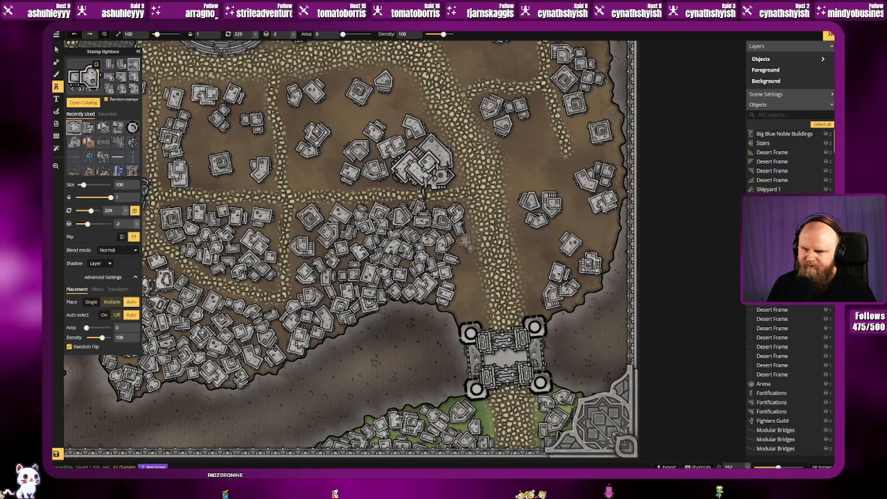
left_click(455, 246)
left_click(477, 276)
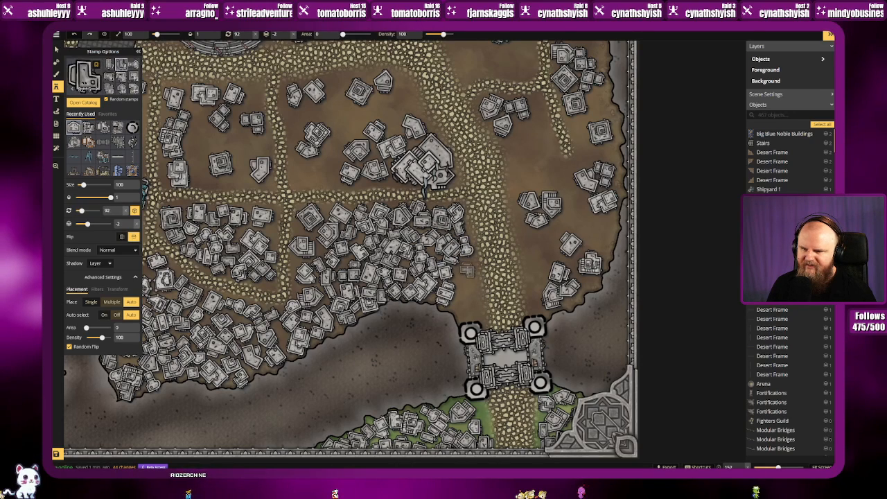
left_click(468, 271)
left_click(470, 285)
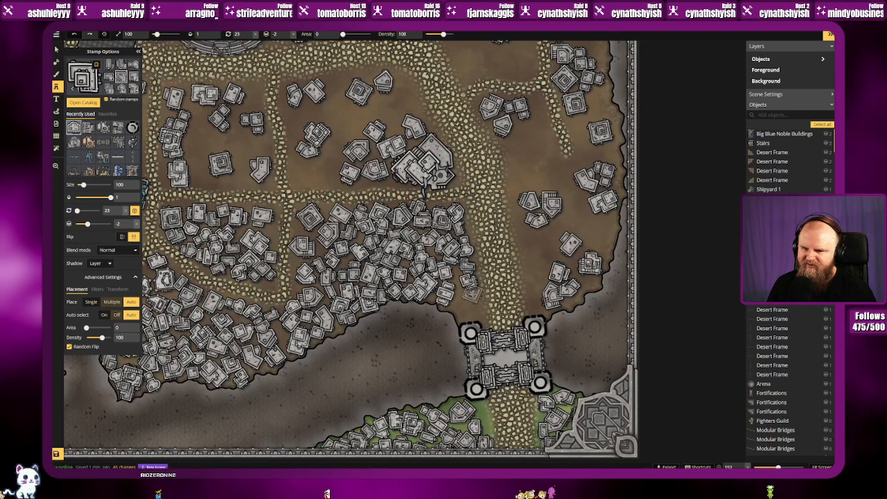
Step: Continue the small buildings down the western side of the main road to the gate's northwest tower and fill the gaps behind them
left_click(471, 298)
left_click(460, 313)
left_click(457, 308)
left_click(460, 291)
left_click(459, 282)
left_click(455, 276)
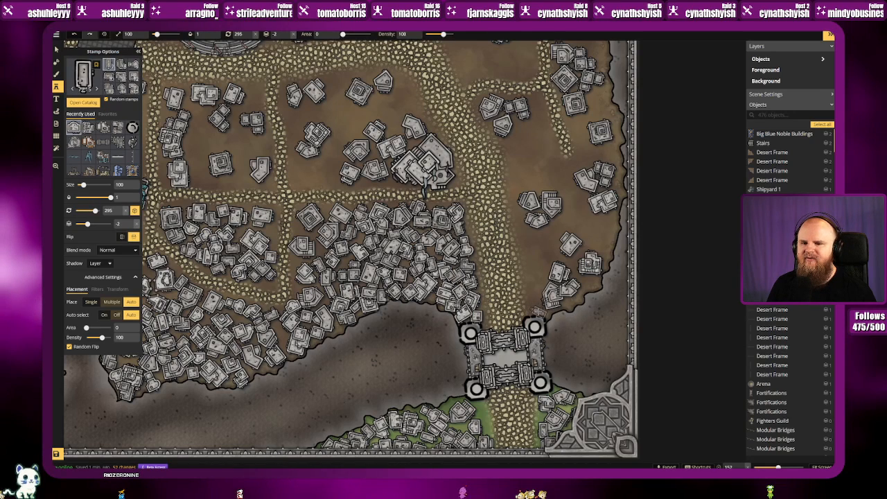
Step: Line the eastern side of the main road with small buildings, from the gate's northeast tower northward
left_click(539, 311)
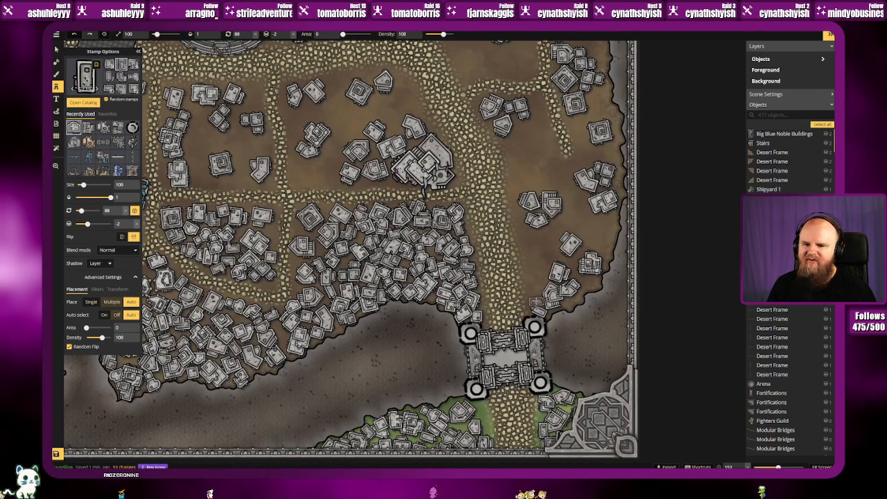
left_click(537, 299)
left_click(535, 286)
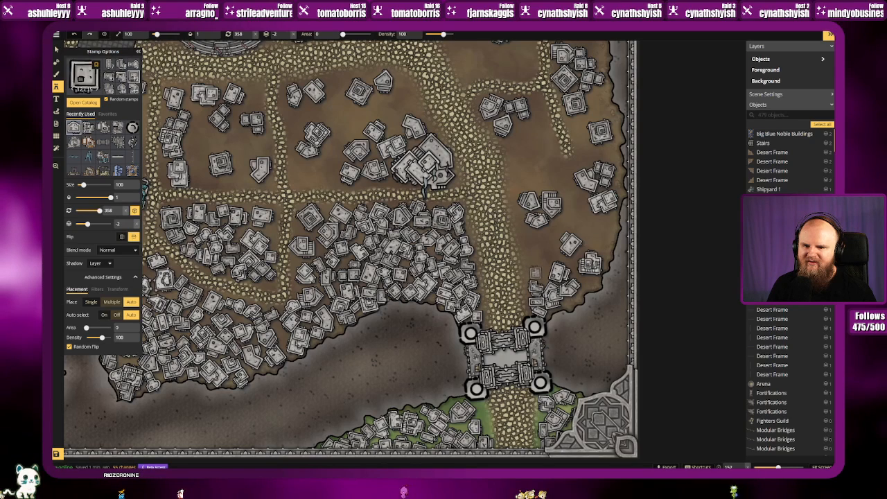
left_click(534, 272)
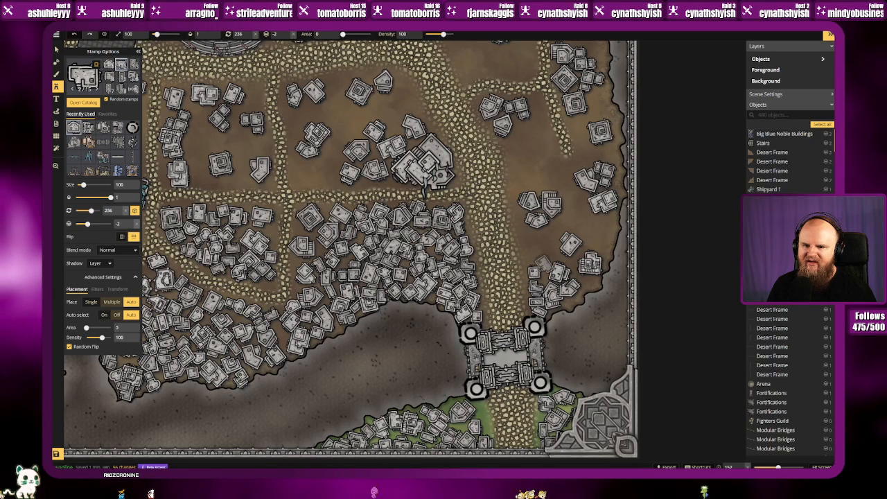
left_click(525, 239)
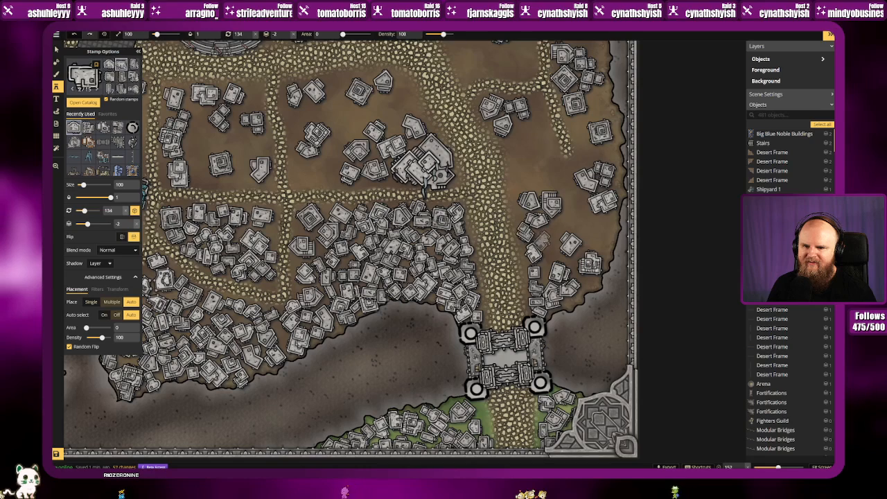
Step: Pack small buildings between the medium ones in the block northeast of the gate, out to the cliff edge
left_click(542, 236)
left_click(552, 279)
left_click(587, 281)
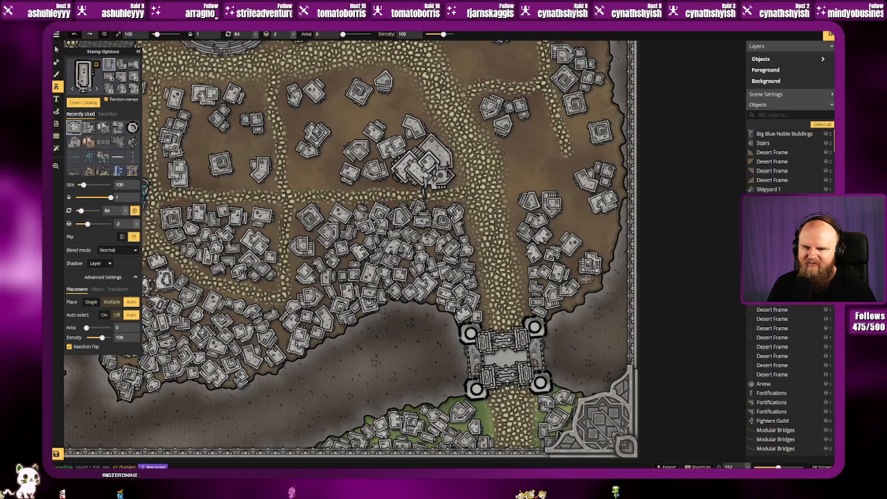
left_click(587, 284)
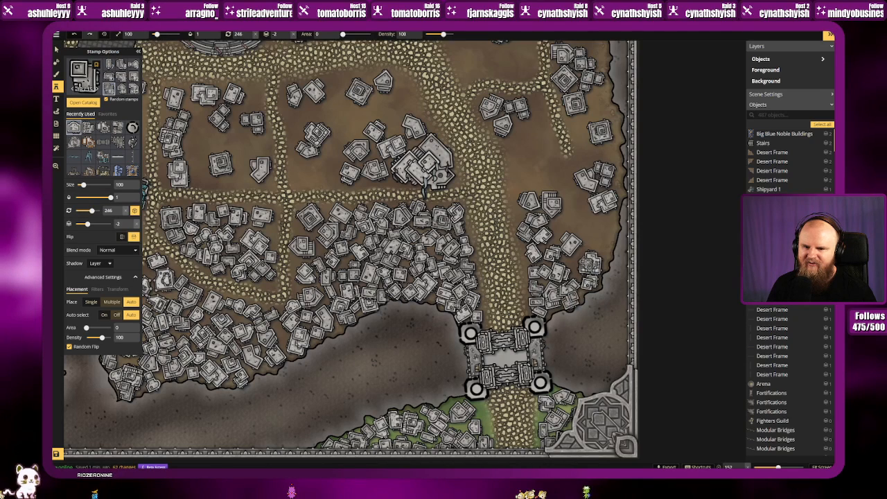
left_click(570, 301)
left_click(580, 255)
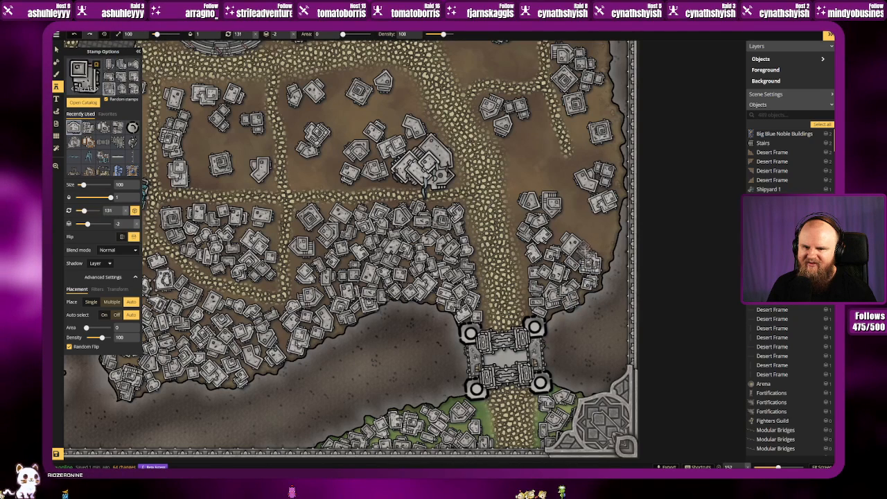
left_click(595, 241)
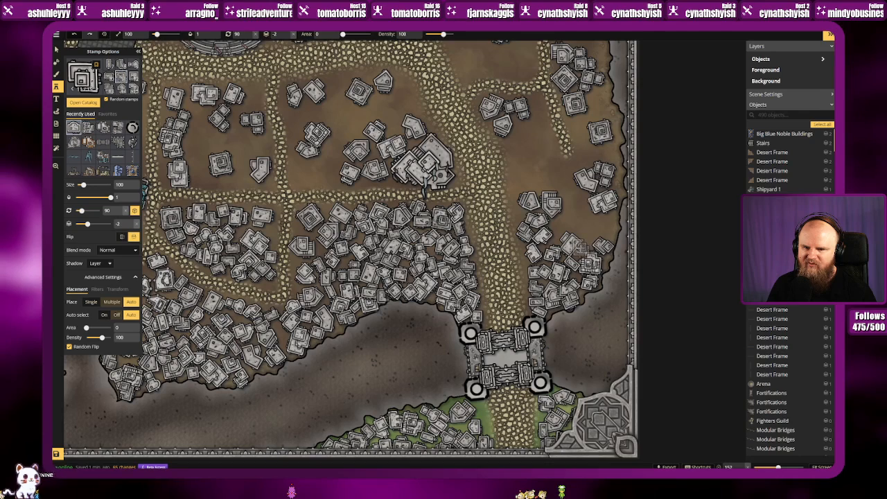
left_click(593, 231)
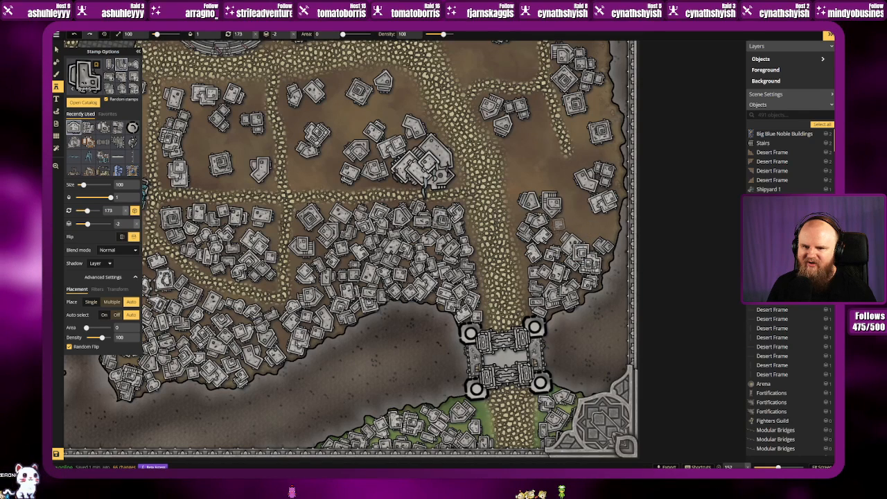
Step: Fill the northern gaps of the block northeast of the gate with small buildings, up to the medium cluster by the eastern cliff
left_click(558, 223)
left_click(590, 234)
left_click(593, 237)
left_click(608, 228)
left_click(601, 224)
left_click(580, 208)
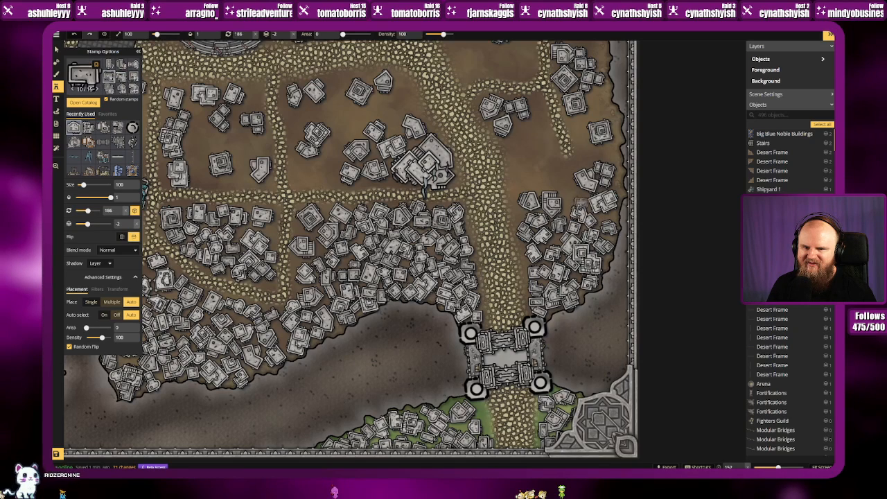
left_click(563, 209)
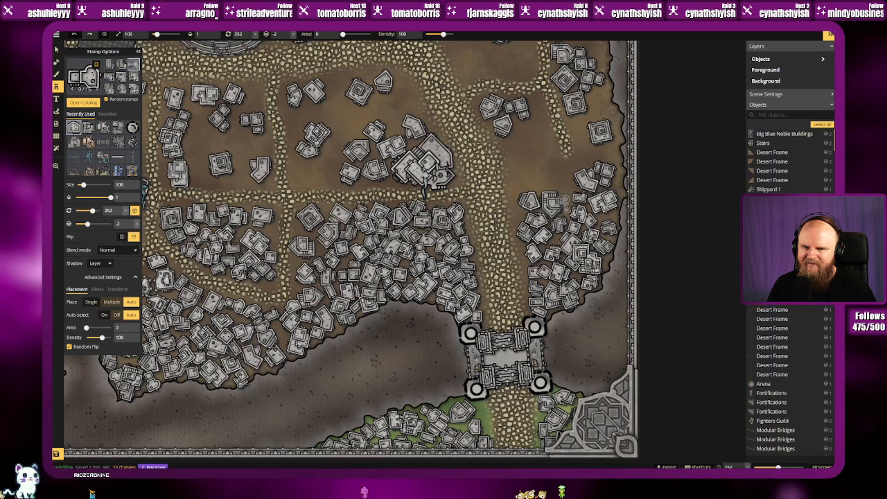
left_click(569, 182)
Step: Extend the row of small buildings north along the main road's eastern side to the medium cluster below the side road
left_click(524, 200)
scroll(522, 213, "up", 3)
left_click(517, 182)
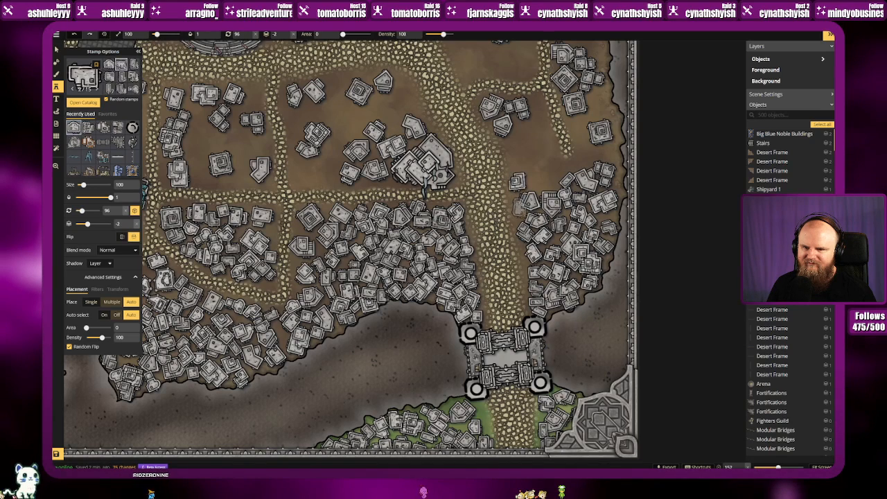
left_click(520, 215)
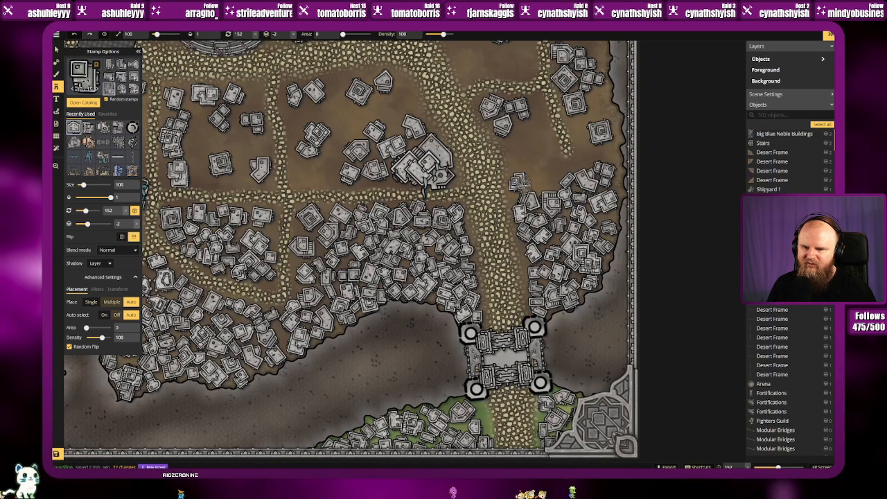
left_click(535, 181)
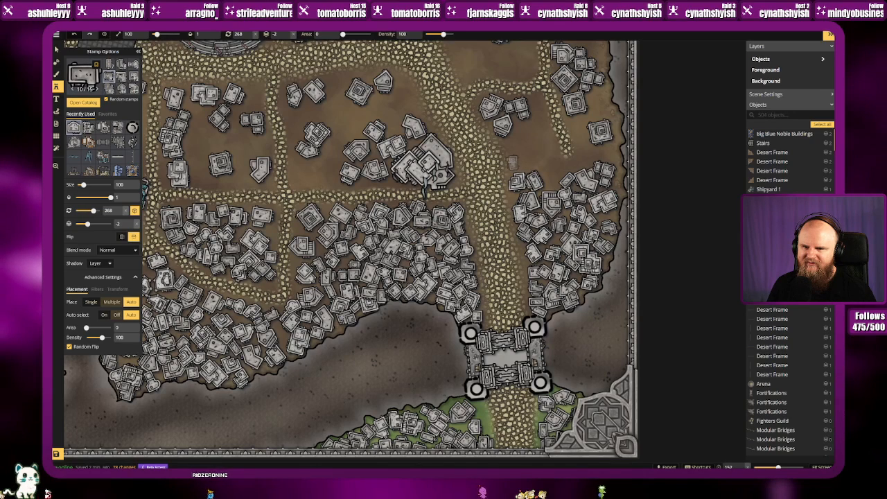
left_click(515, 158)
left_click(517, 142)
left_click(530, 119)
left_click(537, 114)
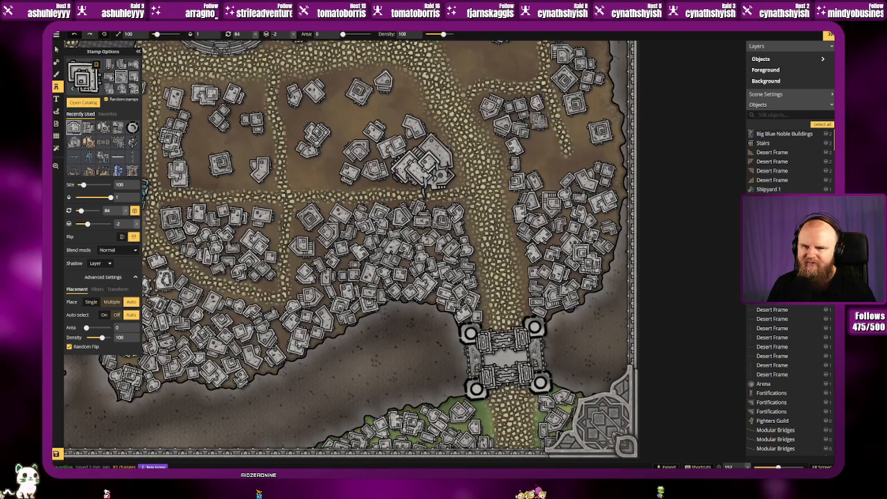
Step: Fill the ground between the main road and the short side road with small buildings, southward to the packed block
left_click(539, 132)
left_click(547, 146)
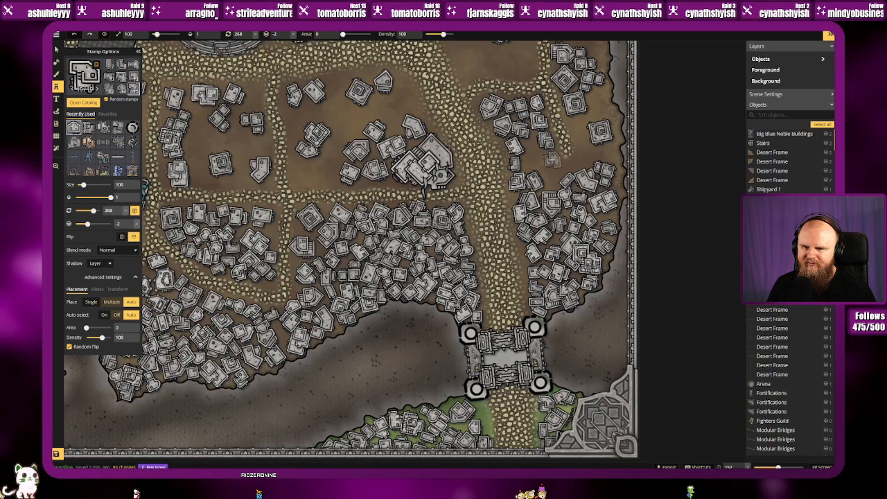
left_click(552, 160)
left_click(530, 158)
left_click(540, 160)
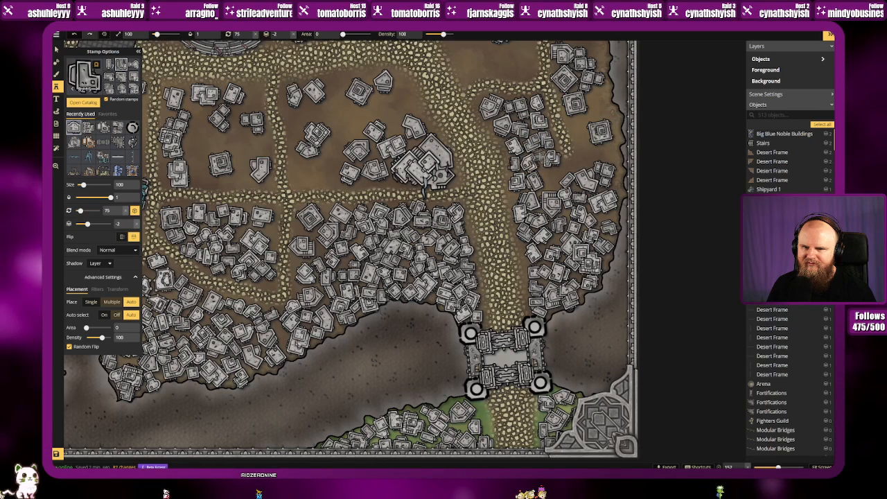
left_click(545, 177)
left_click(554, 185)
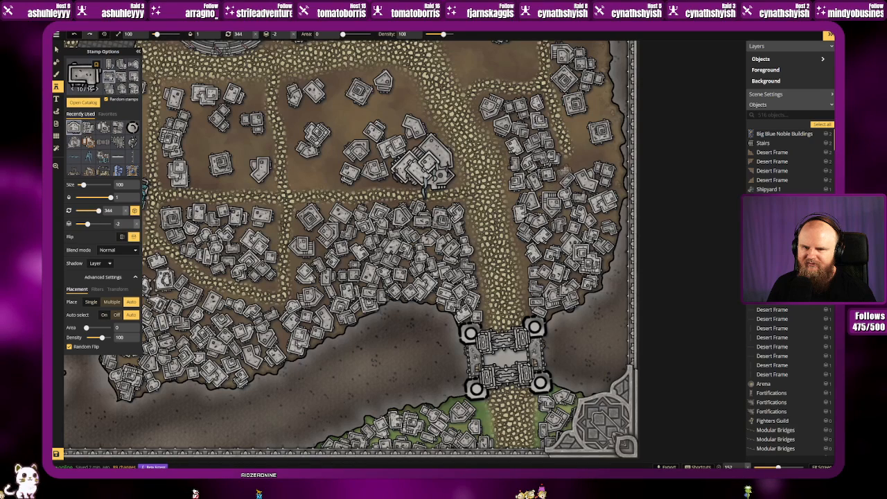
Step: Place small buildings southeast of the short side road's end, toward the medium building near the eastern cliff
left_click(581, 161)
left_click(594, 154)
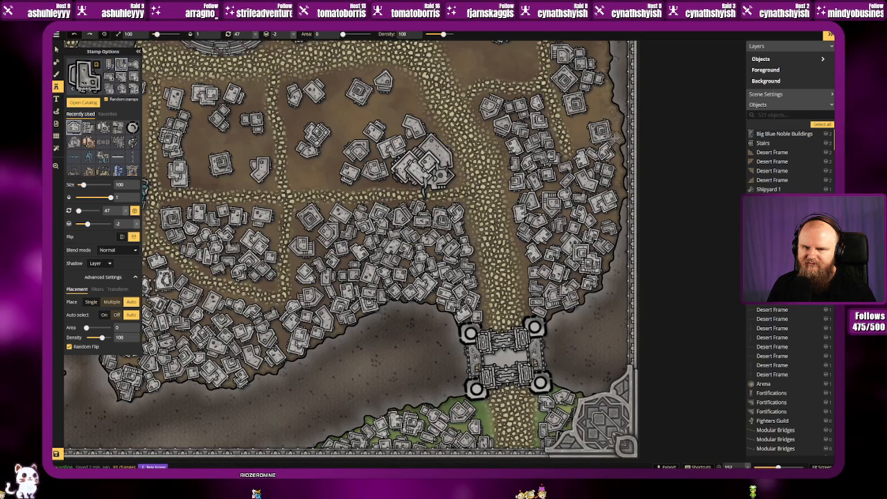
Step: Stamp random houses at size 100 into the open ground between the eastern cliff edge and the short side road
left_click(615, 130)
left_click(607, 109)
left_click(604, 100)
left_click(600, 91)
left_click(591, 113)
left_click(583, 123)
left_click(579, 126)
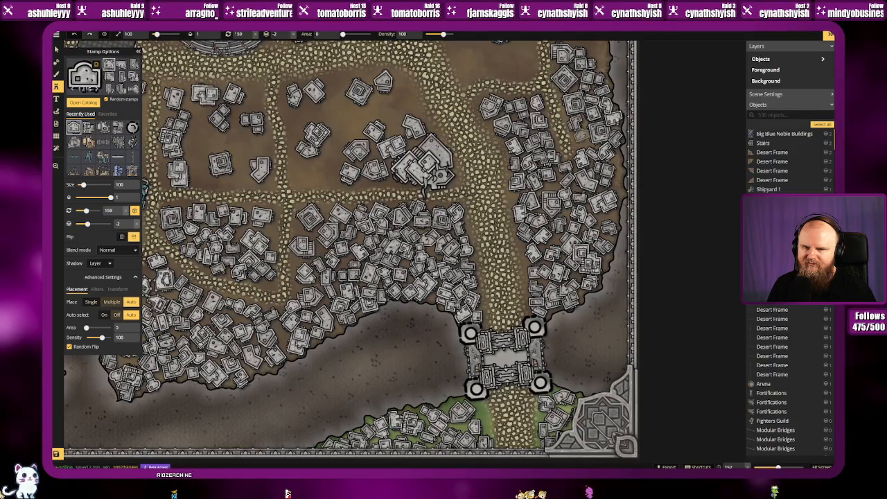
left_click(583, 143)
left_click(585, 147)
Step: Continue the random house stamps northward past the end of the short side road, filling the strip out to the eastern cliff
scroll(618, 177, "up", 1)
scroll(619, 182, "down", 2)
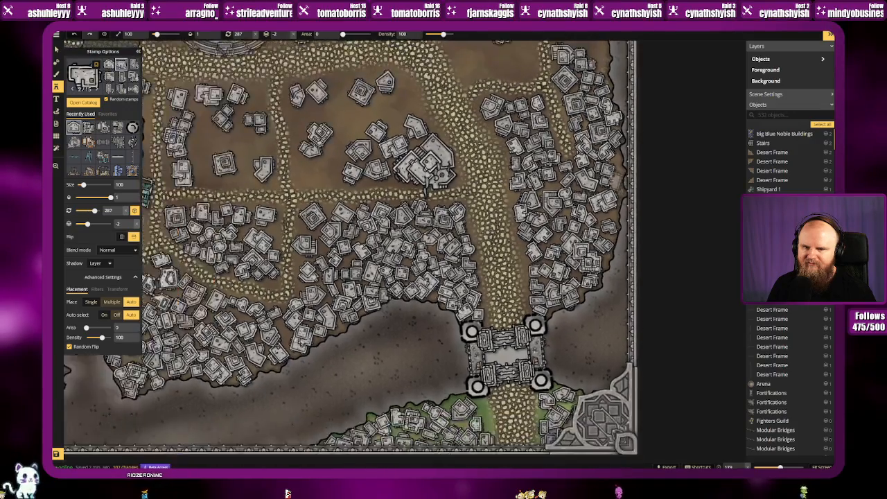
left_click_drag(581, 79, 570, 250)
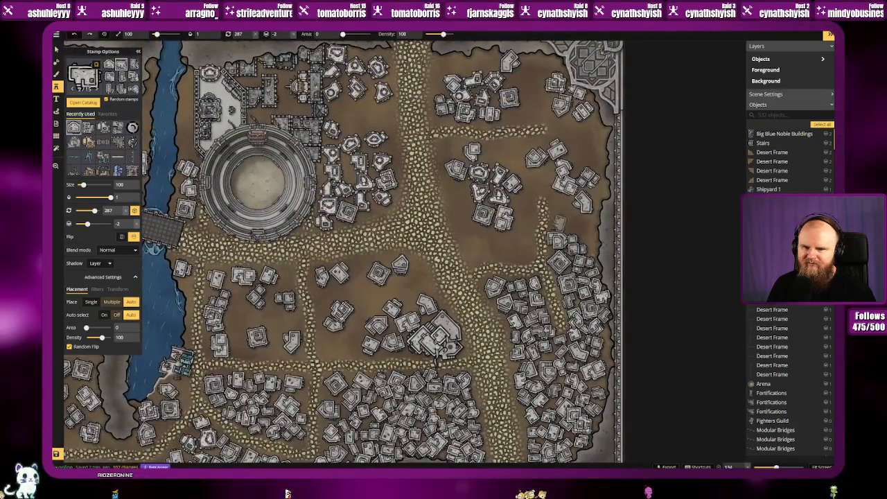
left_click(556, 221)
left_click(557, 202)
left_click(562, 207)
left_click(567, 209)
left_click(580, 215)
left_click(577, 228)
left_click(580, 234)
left_click(587, 244)
left_click(591, 229)
left_click(593, 214)
left_click(598, 196)
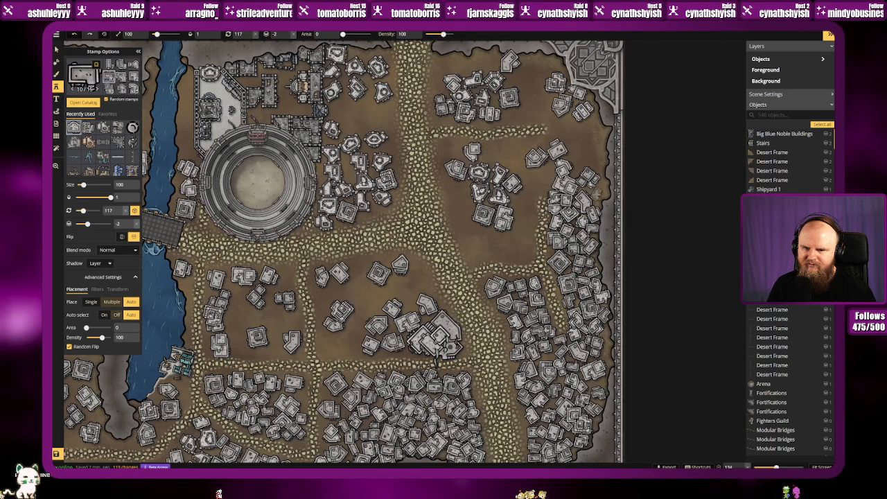
Step: Extend the dense row of random houses up the eastern cliff edge towards the ornate northeast corner
left_click(601, 188)
left_click(597, 171)
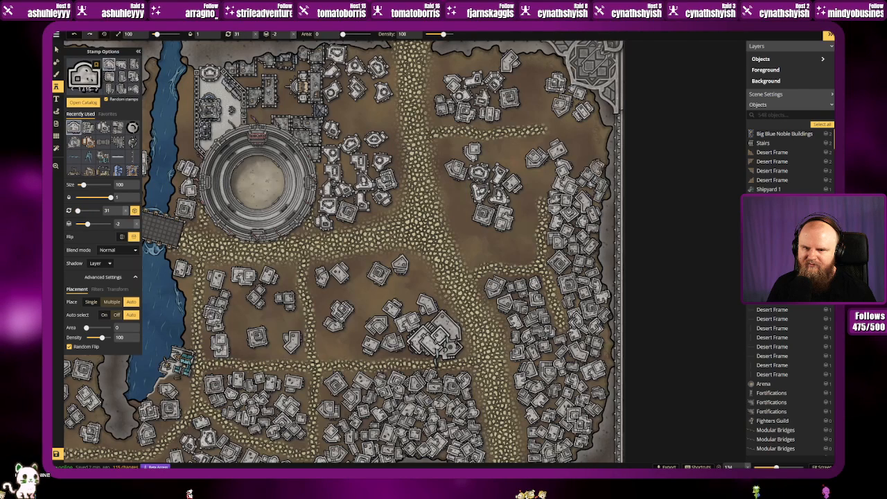
left_click(577, 165)
left_click(585, 161)
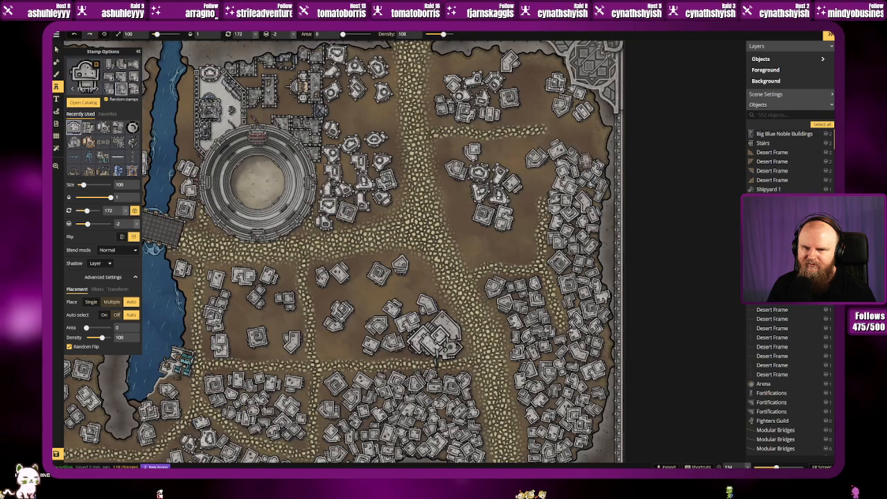
left_click(595, 154)
left_click(597, 140)
left_click(596, 130)
left_click(588, 125)
left_click(582, 144)
Step: Stamp random houses westward along the south side of the northeastern side road
left_click(577, 142)
left_click(558, 134)
left_click(569, 123)
left_click(558, 120)
left_click(540, 143)
left_click(518, 147)
left_click(511, 147)
left_click(485, 149)
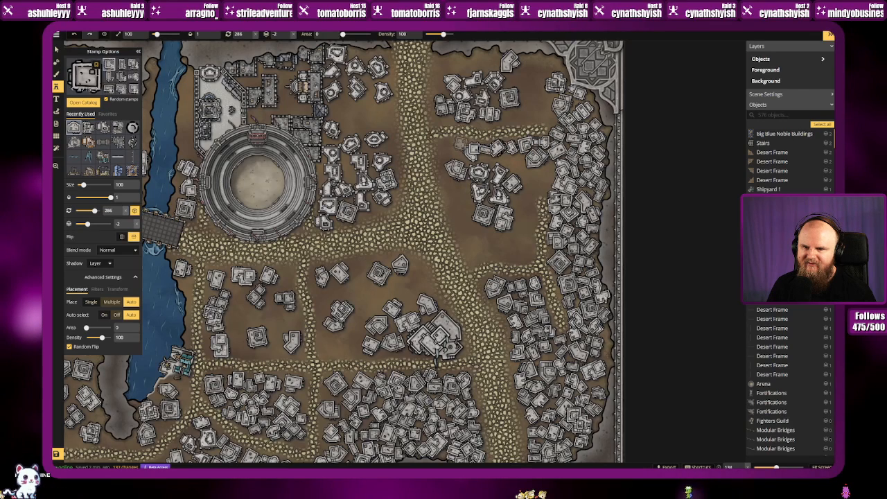
Step: Line the western edge of the block below the northeastern side road with random houses facing the main road
left_click(452, 147)
left_click(445, 158)
left_click(446, 173)
left_click(447, 182)
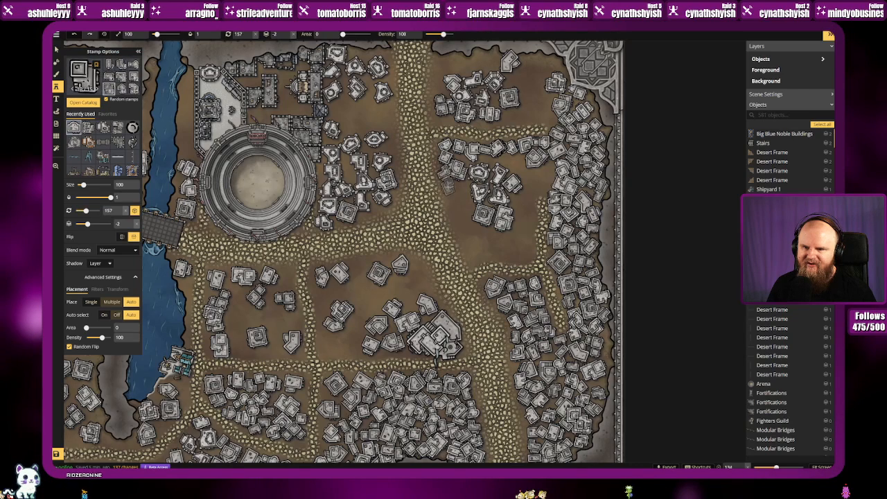
left_click(459, 199)
left_click(462, 206)
left_click(458, 219)
left_click(466, 220)
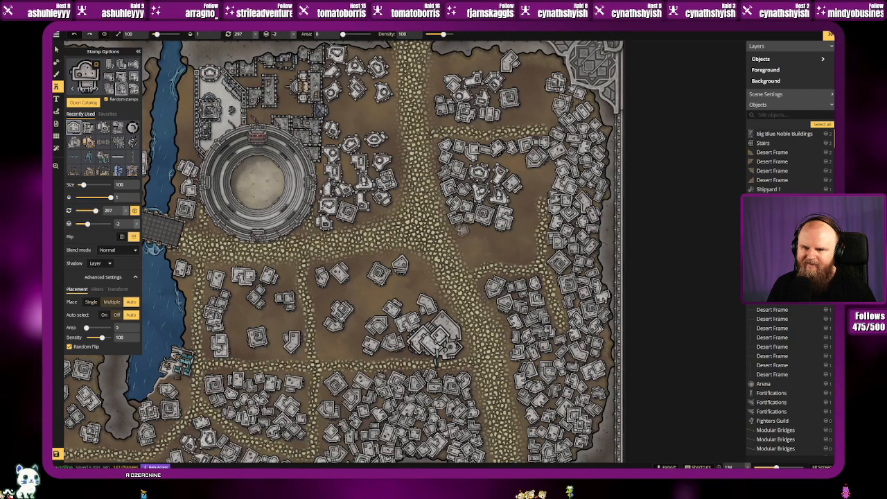
Step: Fill the empty southern end of the block below the northeastern side road with random houses down to the lower road
left_click(473, 231)
left_click(472, 247)
left_click(478, 255)
left_click(481, 251)
left_click(483, 237)
left_click(497, 238)
left_click(493, 253)
left_click(499, 247)
left_click(506, 251)
left_click(516, 259)
left_click(526, 258)
Step: Fill the remaining eastern and inner gaps of the block below the northeastern side road with random houses
left_click(513, 244)
left_click(518, 232)
left_click(527, 223)
left_click(523, 213)
left_click(530, 203)
left_click(521, 194)
left_click(535, 189)
left_click(547, 184)
left_click(534, 176)
left_click(523, 168)
left_click(491, 159)
left_click(479, 158)
left_click(457, 158)
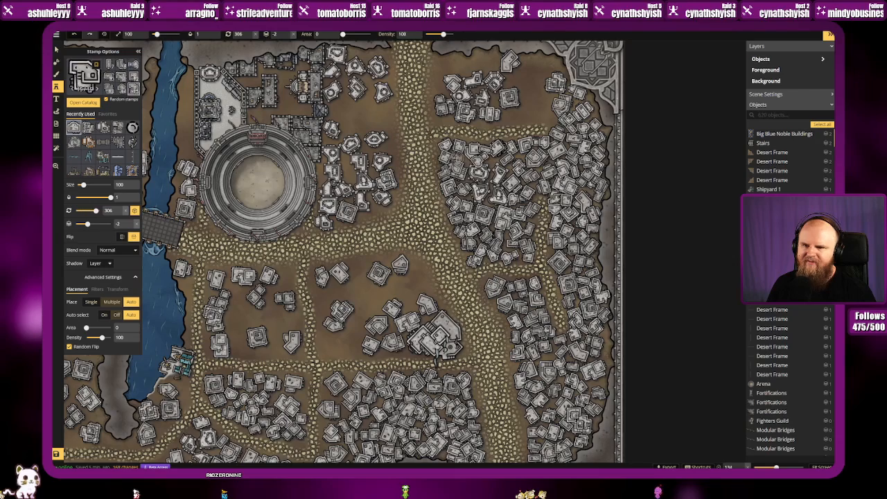
Step: Stamp random houses in the eastern part of the northernmost block, beside the ornate corner and above the side road
left_click_drag(494, 151, 500, 212)
left_click(524, 176)
left_click(535, 177)
left_click(555, 177)
left_click(553, 166)
left_click(547, 165)
left_click(532, 160)
left_click(559, 156)
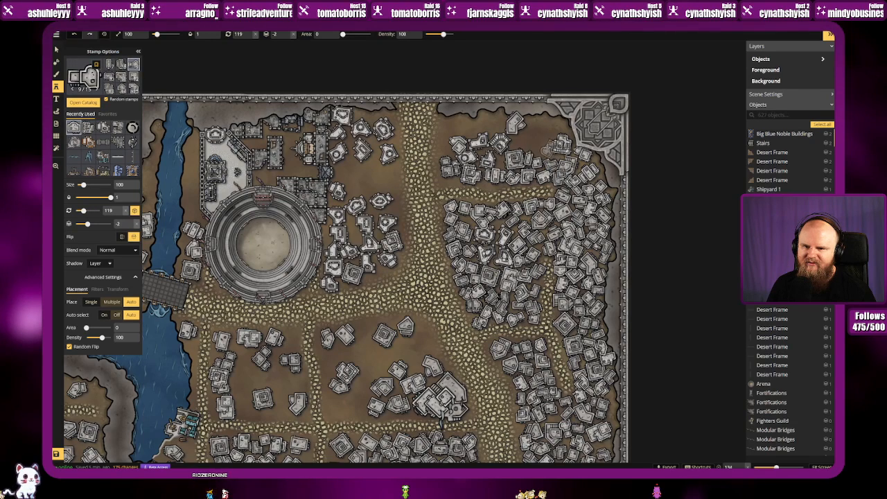
left_click(547, 149)
left_click(548, 144)
left_click(556, 133)
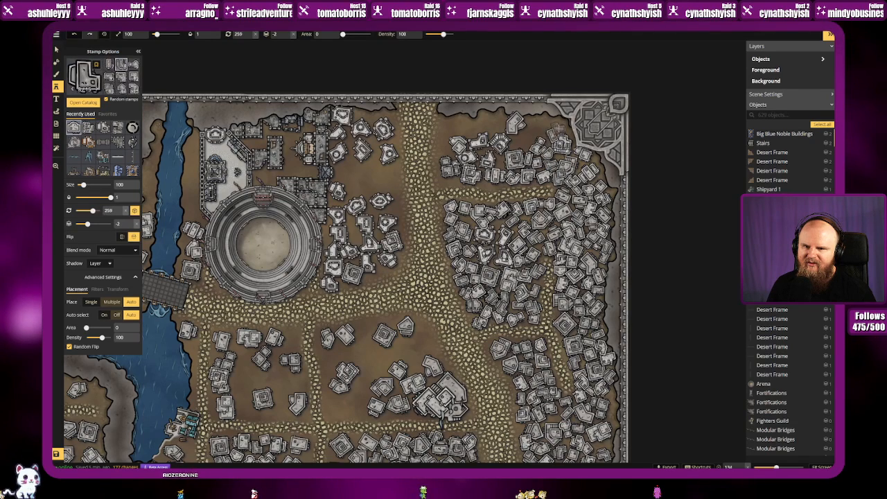
left_click(538, 126)
left_click(544, 125)
Step: Fill the northern edge and western end of the northernmost block with random houses
left_click(521, 140)
left_click(513, 136)
left_click(499, 122)
left_click(485, 123)
left_click(477, 122)
left_click(461, 122)
left_click(449, 127)
left_click(445, 144)
left_click(465, 136)
left_click(480, 142)
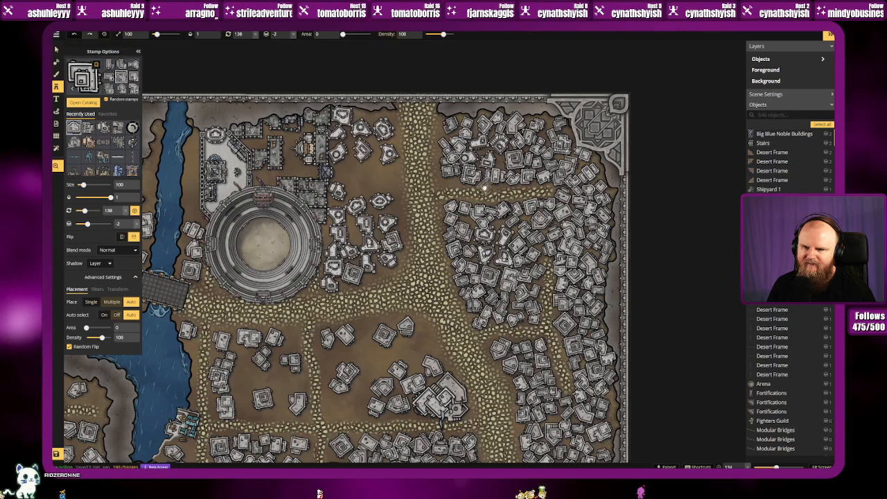
Step: Fill the gaps among the houses northeast of the arena, between the walled compound and the main road, with random house stamps
left_click_drag(477, 191, 545, 189)
left_click(441, 154)
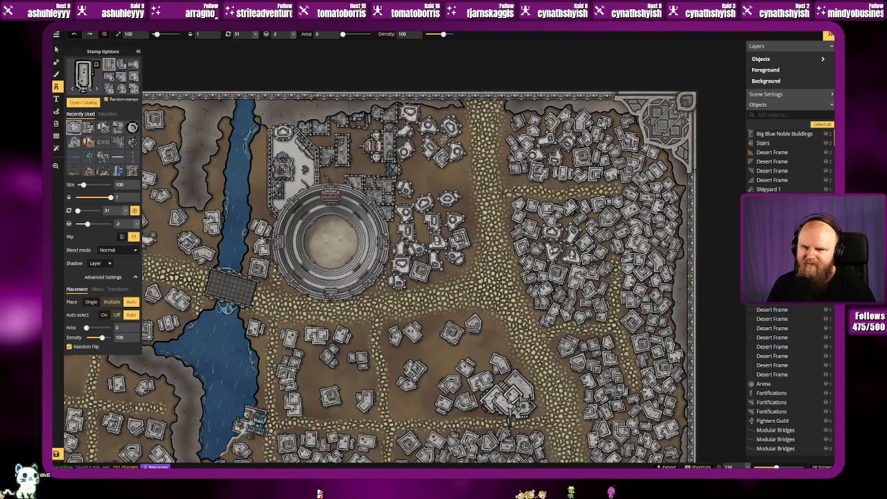
left_click(445, 136)
left_click(438, 115)
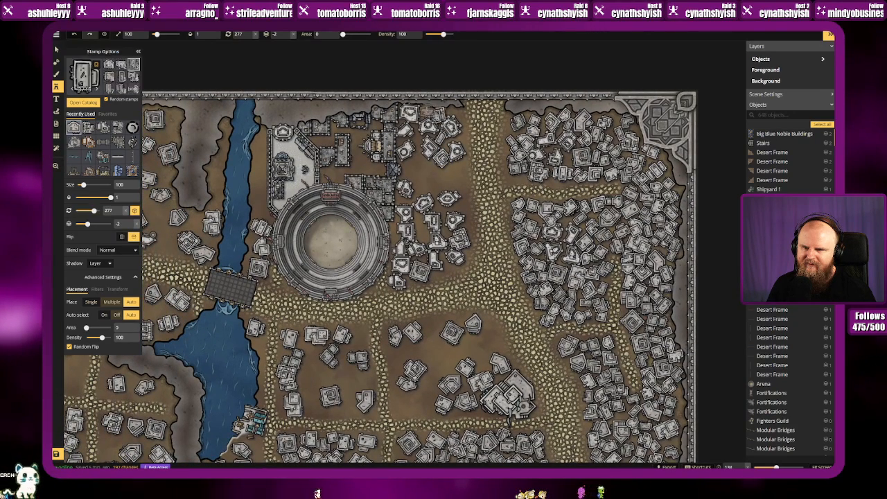
left_click(427, 111)
left_click(463, 130)
left_click(462, 137)
left_click(417, 157)
Step: Fill the gaps in the block directly east of the arena with random houses
left_click(415, 187)
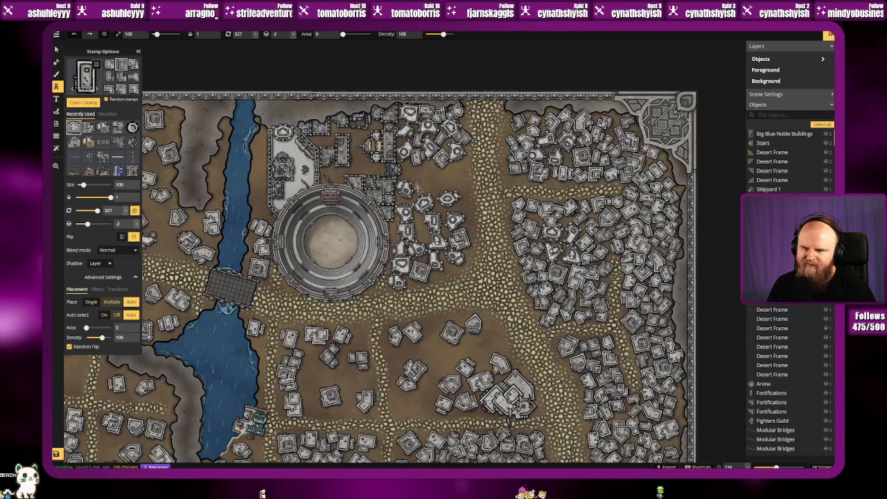
left_click(428, 188)
left_click(437, 186)
left_click(460, 194)
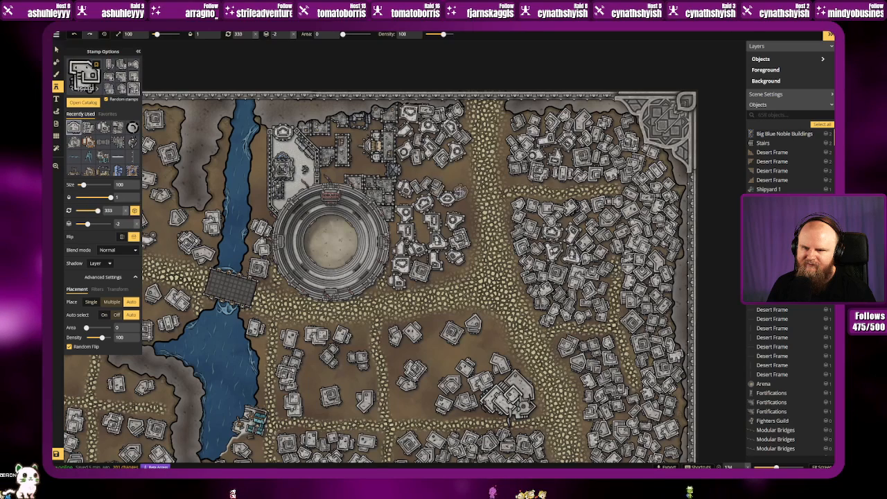
left_click(442, 207)
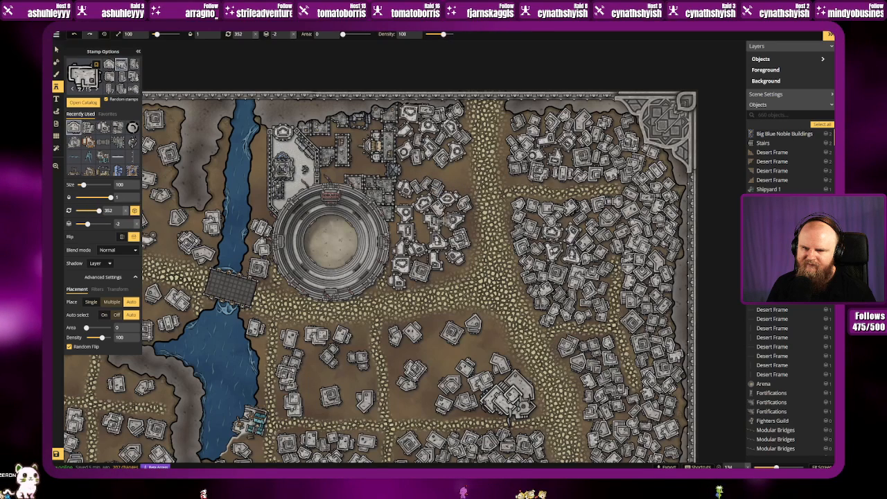
left_click(443, 225)
left_click(434, 231)
left_click(418, 221)
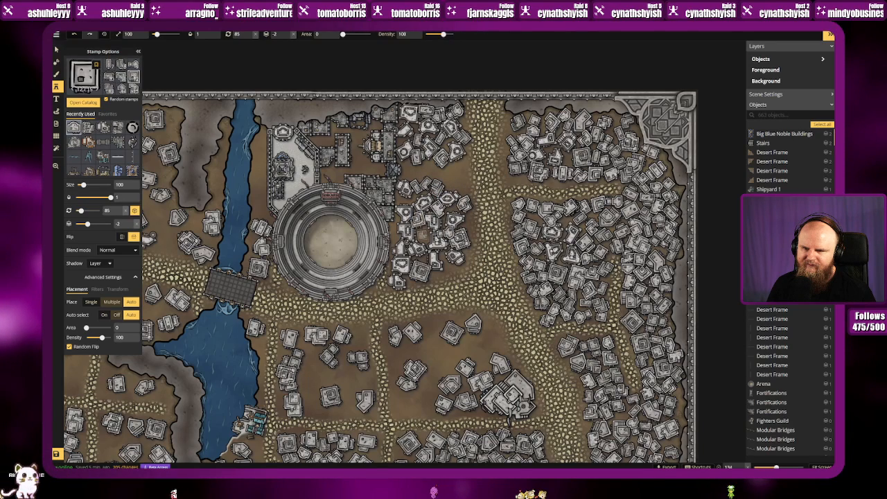
left_click(409, 237)
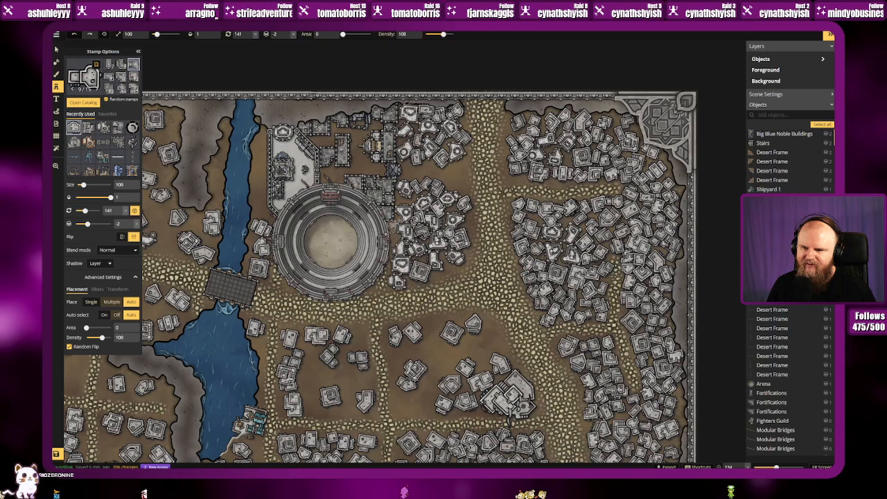
left_click(398, 228)
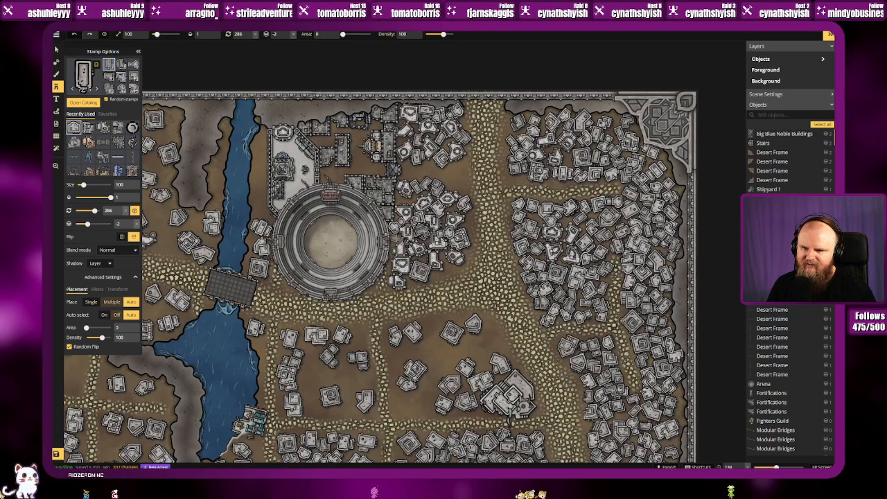
left_click(438, 253)
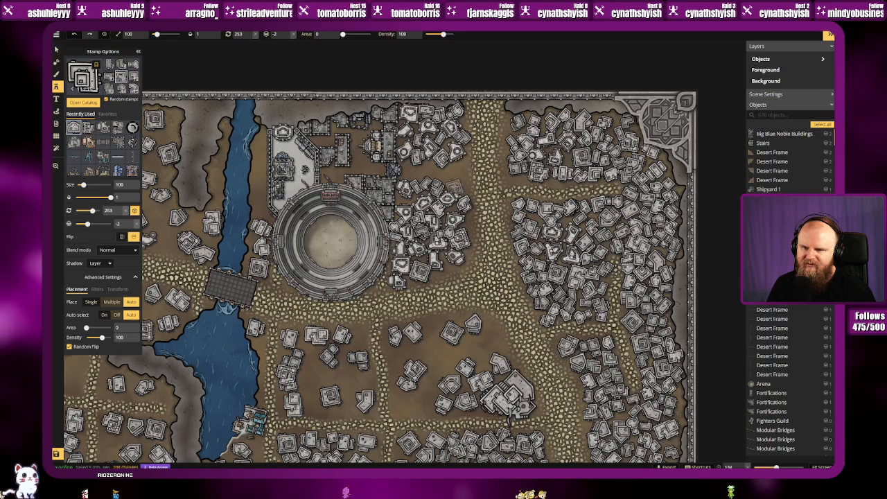
left_click(460, 187)
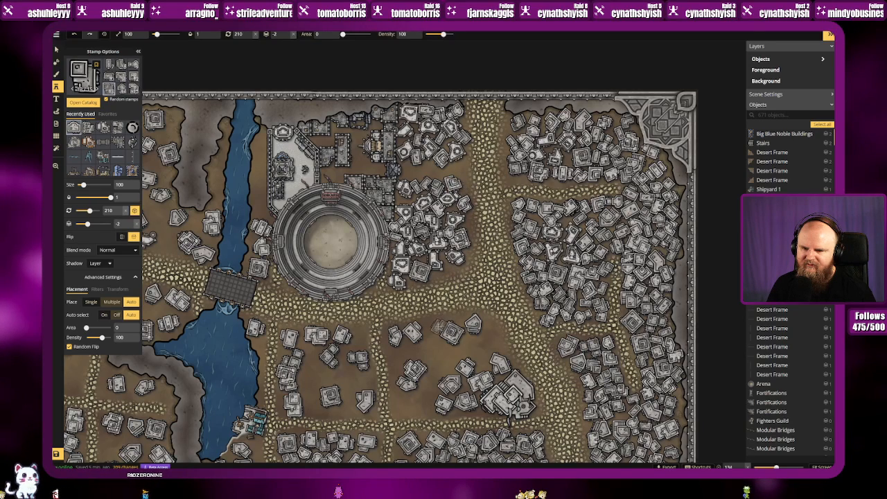
Step: Stamp random houses along the northern and eastern sides of the block southeast of the arena, above the large guild building
left_click(428, 324)
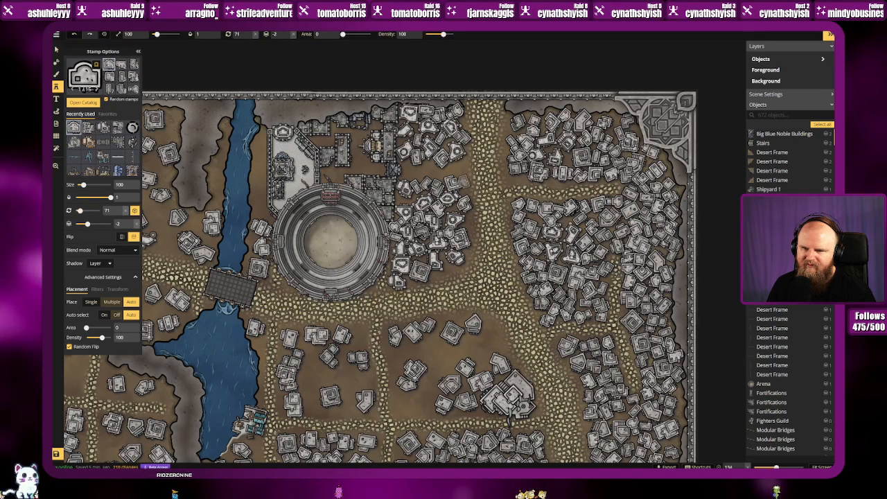
left_click(473, 323)
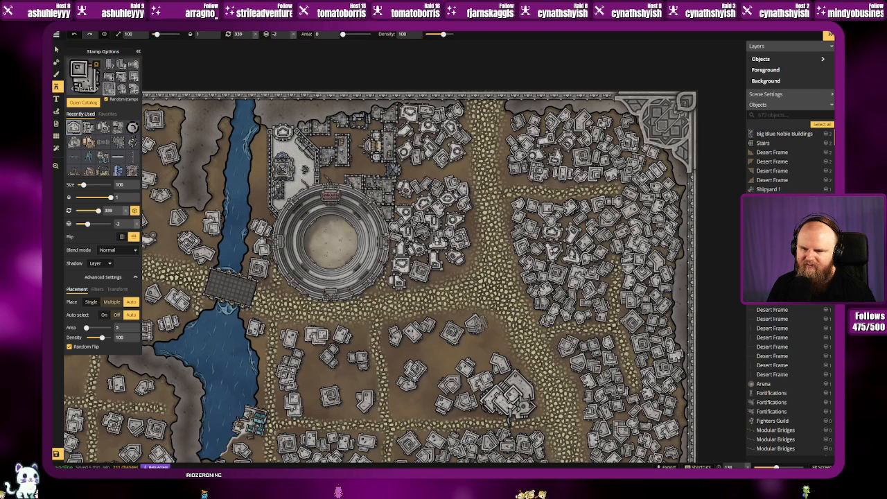
left_click(494, 336)
left_click(499, 349)
left_click(491, 348)
left_click(480, 342)
left_click(474, 341)
left_click(463, 332)
left_click(462, 324)
left_click(472, 347)
left_click(483, 366)
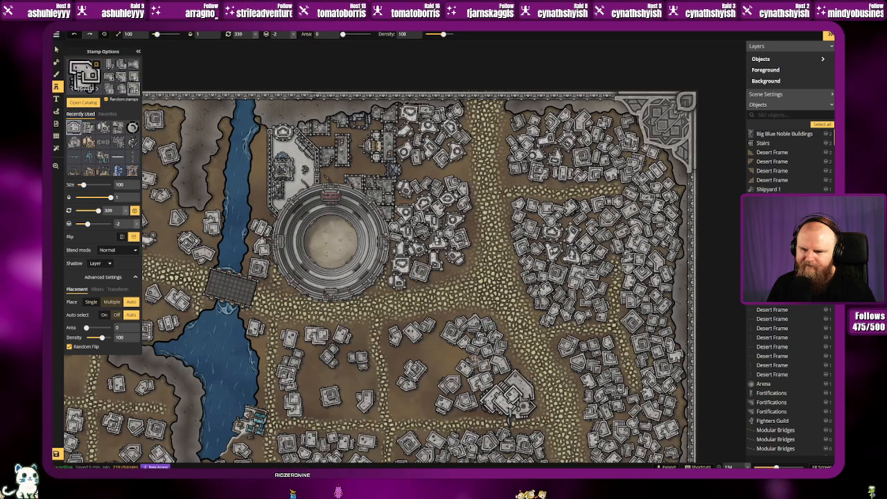
Step: Fill the northwestern part and middle of the guild building's block with random houses
left_click(442, 343)
left_click(438, 330)
left_click(434, 334)
left_click(425, 344)
left_click(400, 352)
left_click(401, 346)
left_click(402, 352)
left_click(405, 358)
left_click(414, 355)
left_click(431, 358)
left_click(452, 368)
left_click(445, 361)
left_click(440, 372)
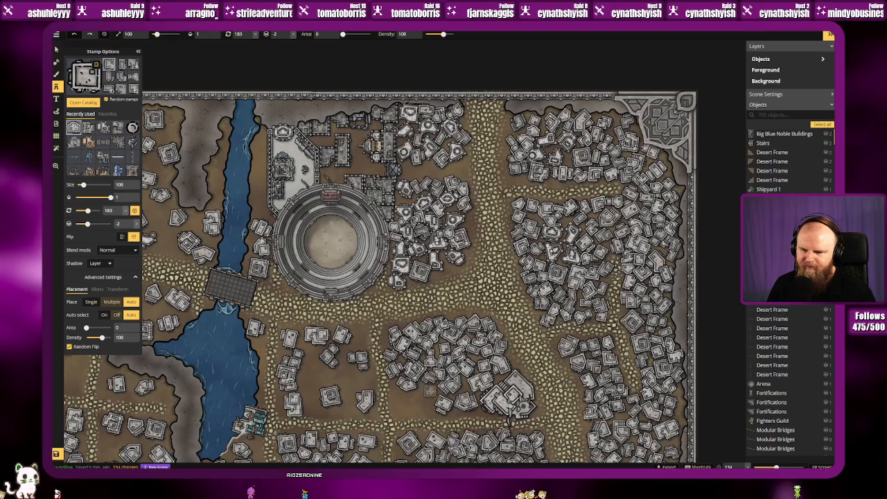
Step: Fill the empty southwestern corner of the guild building's block with random houses
left_click(431, 393)
left_click(409, 411)
left_click(394, 391)
left_click(411, 393)
left_click(418, 398)
Step: Stamp random houses along the southern edge and southeastern corner of the block between the lake and the guild building's block
key("space")
left_click_drag(407, 386, 501, 287)
left_click(404, 313)
left_click(415, 314)
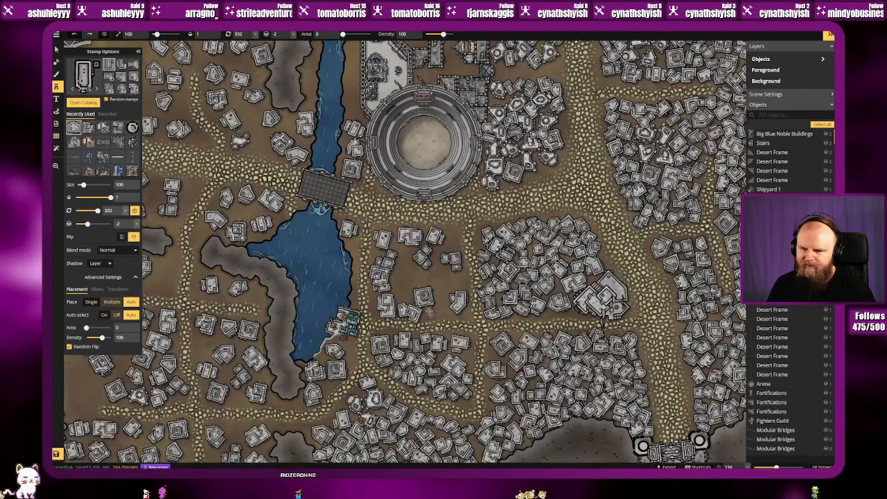
left_click(438, 311)
left_click(452, 312)
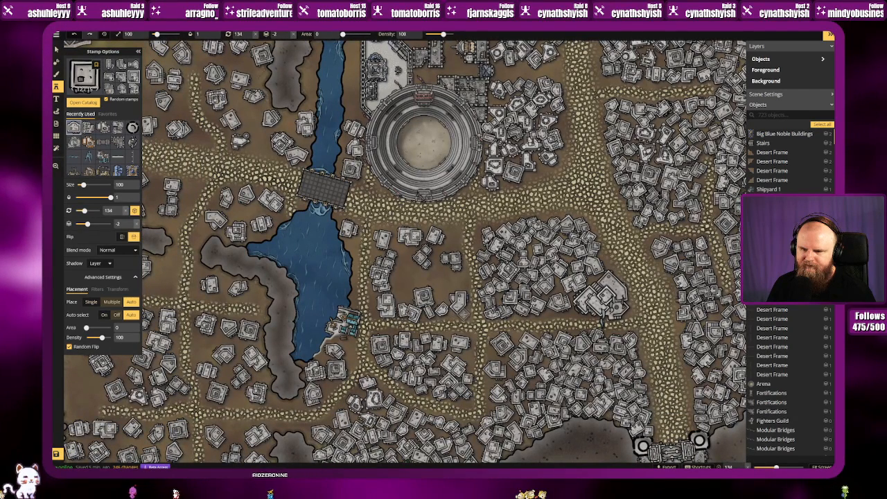
left_click(465, 307)
left_click(461, 286)
left_click(443, 293)
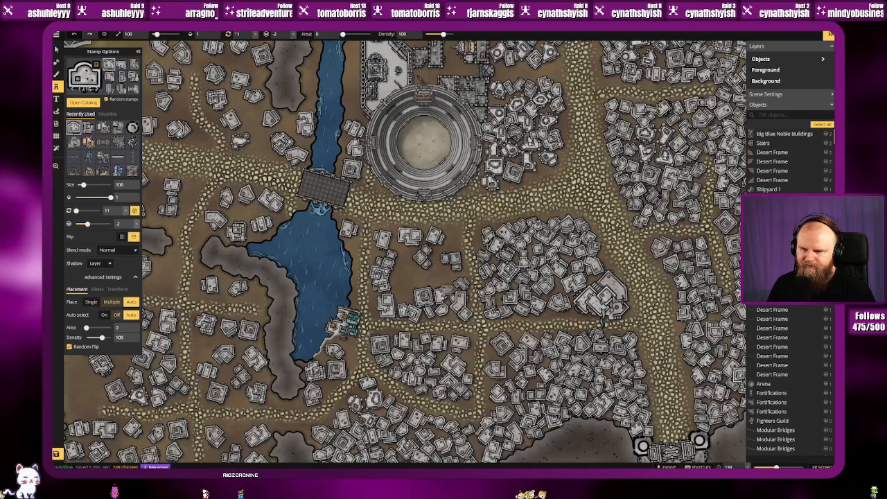
Step: Fill the middle and northeastern part of the block directly south of the arena with random houses
left_click(425, 291)
left_click(438, 283)
left_click(452, 275)
left_click(458, 237)
left_click(454, 235)
left_click(442, 249)
left_click(437, 271)
left_click(427, 277)
left_click(421, 281)
left_click(418, 283)
left_click(405, 297)
Step: Fill the western side of the block south of the arena with random houses, up to the lakeside road
left_click(398, 283)
left_click(406, 285)
left_click(401, 278)
left_click(402, 267)
left_click(415, 269)
left_click(407, 256)
left_click(402, 252)
left_click(388, 250)
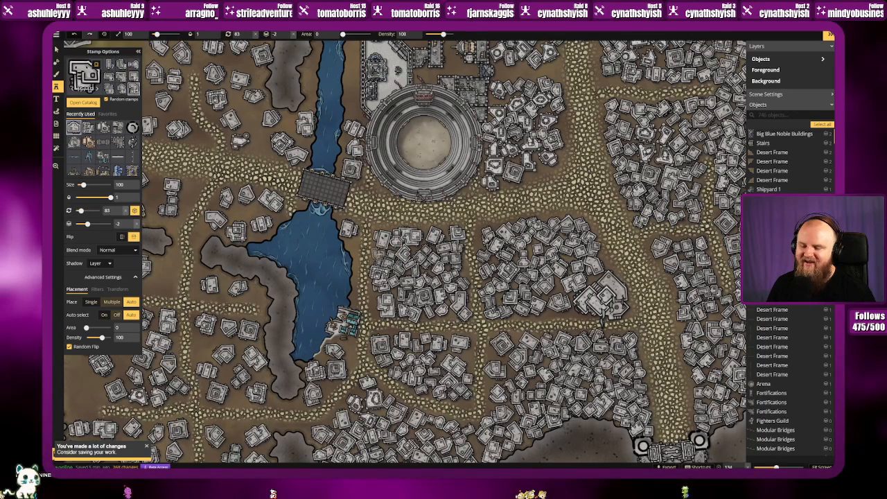
left_click(380, 254)
Step: Add random houses in the remaining gaps of the blocks around the curved road southeast of the lake
left_click_drag(436, 315, 468, 245)
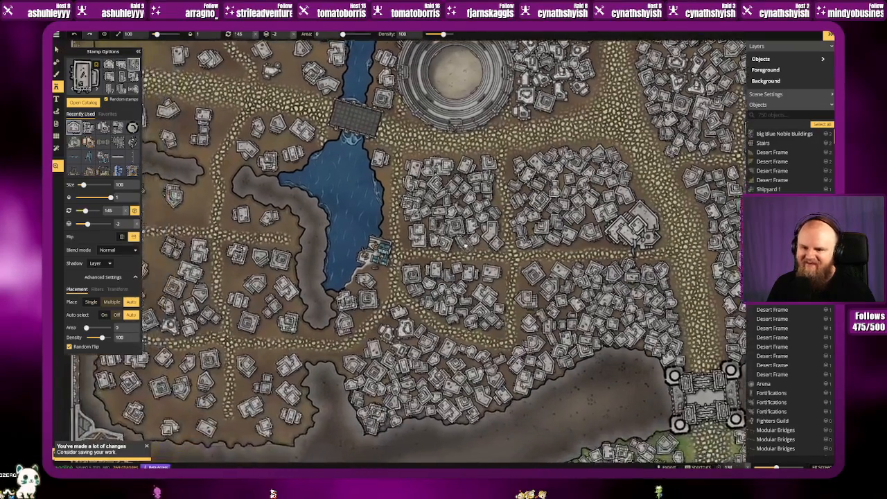
left_click(500, 297)
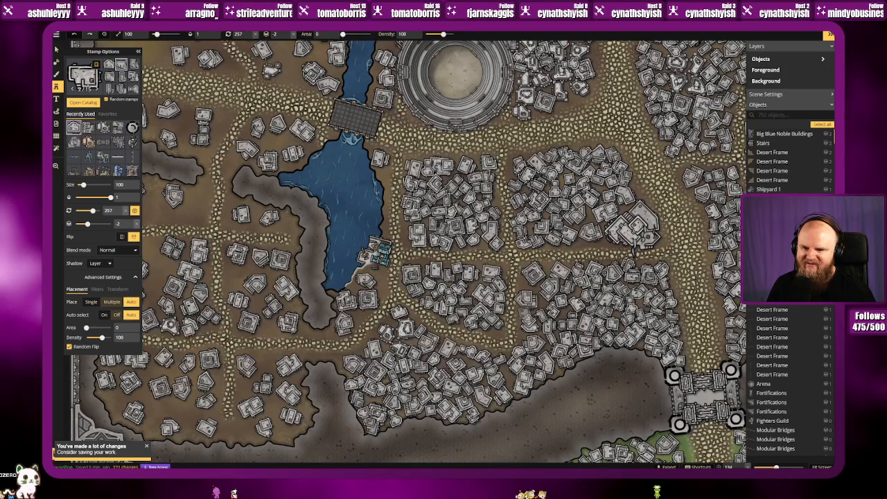
left_click(523, 313)
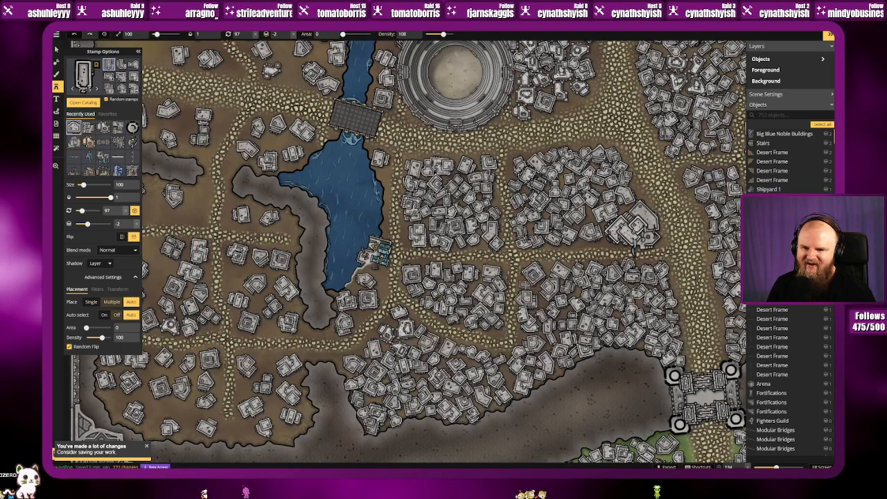
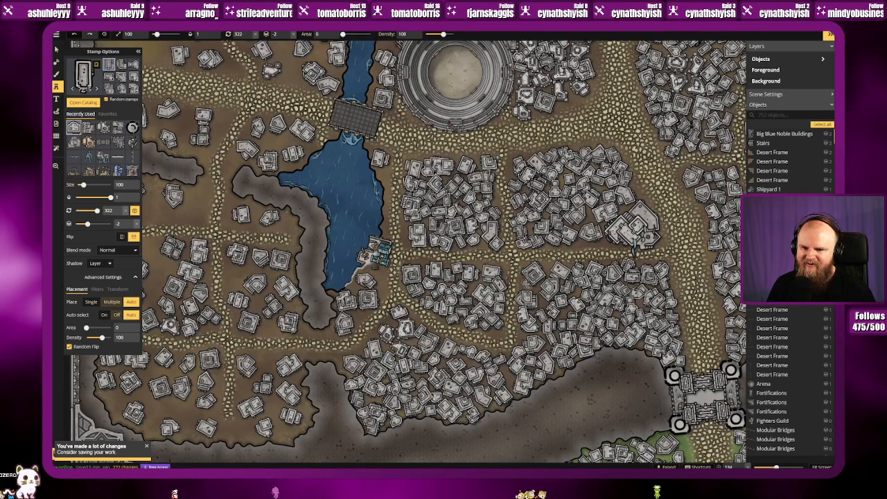
left_click(531, 282)
left_click_drag(504, 324, 547, 299)
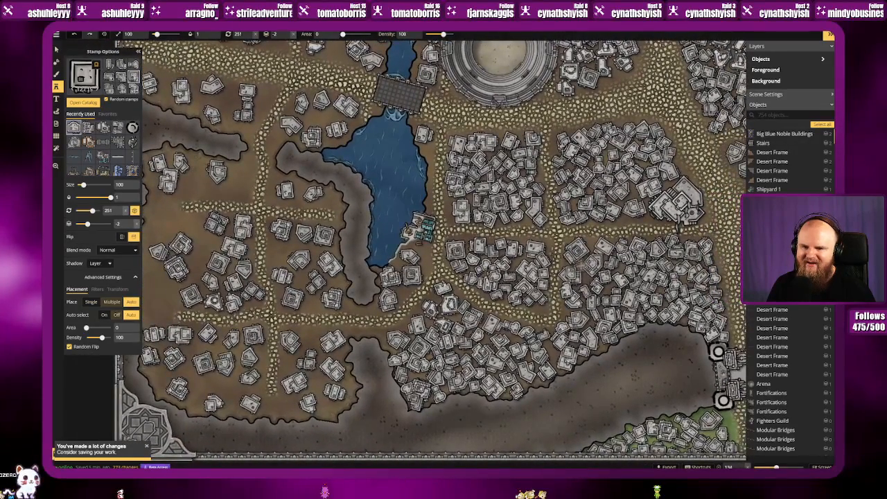
left_click(597, 284)
left_click(586, 280)
left_click_drag(517, 363, 562, 364)
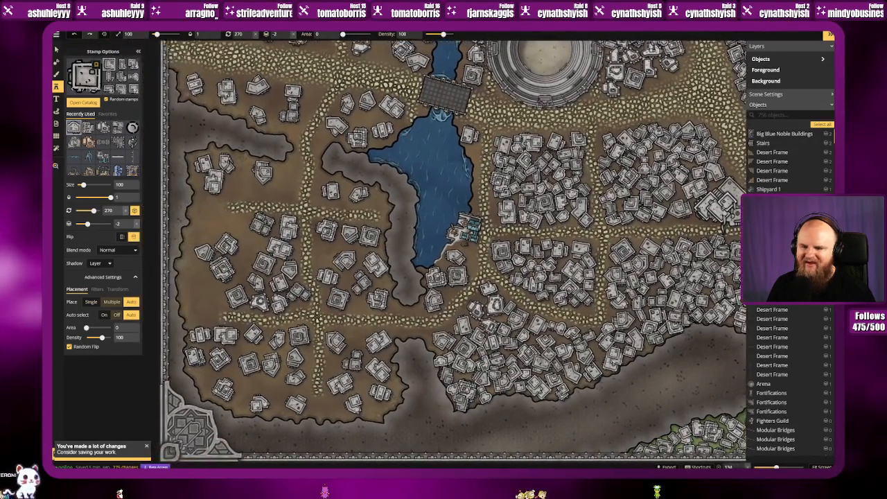
Step: Pack random houses between the lake's southern tip, the shipyard and the road, and fill a gap in the block south of the arena
left_click(449, 292)
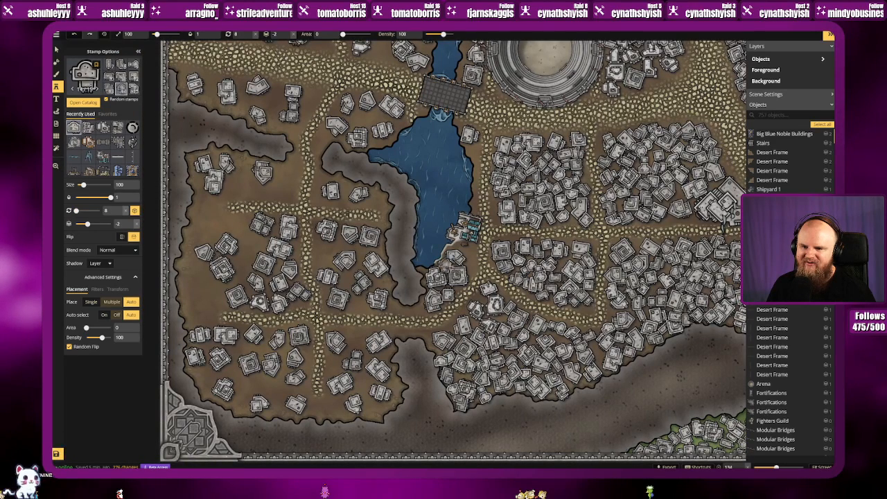
left_click(466, 265)
left_click(469, 261)
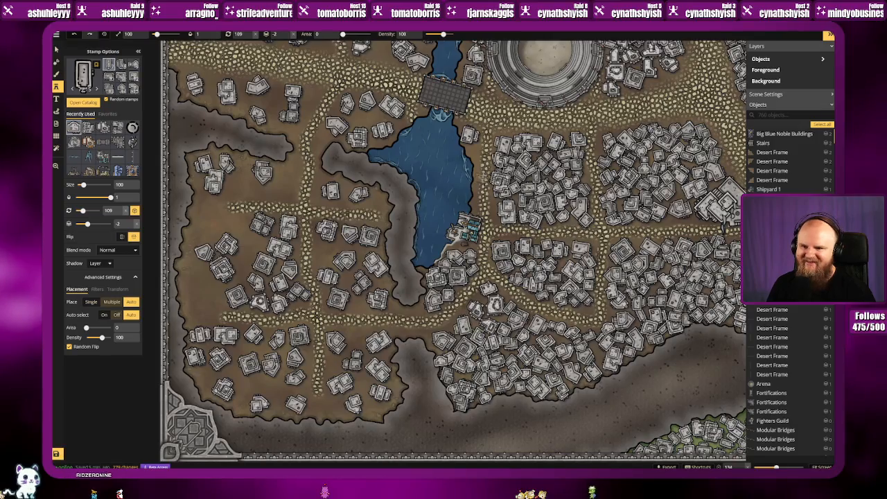
left_click_drag(471, 150, 465, 178)
left_click(527, 248)
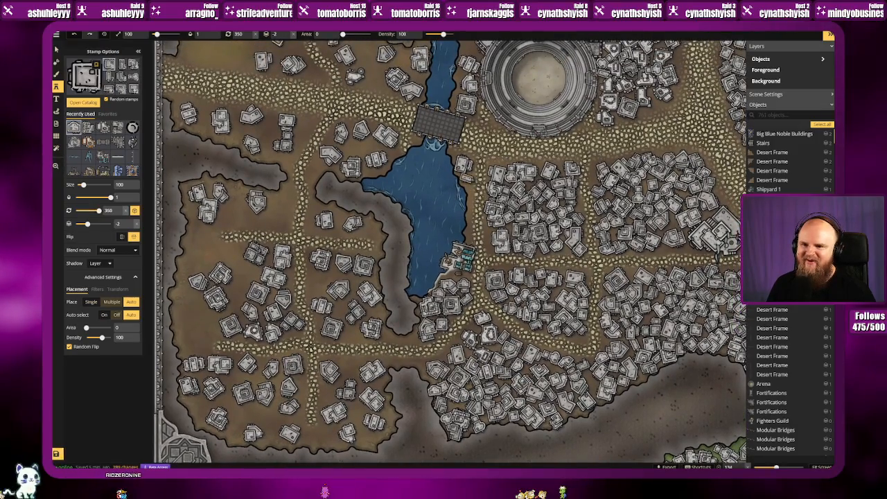
Step: Fill the southern half of the block just west of the lake's rocky ridge with random houses
left_click_drag(468, 188, 484, 136)
left_click_drag(420, 318, 446, 274)
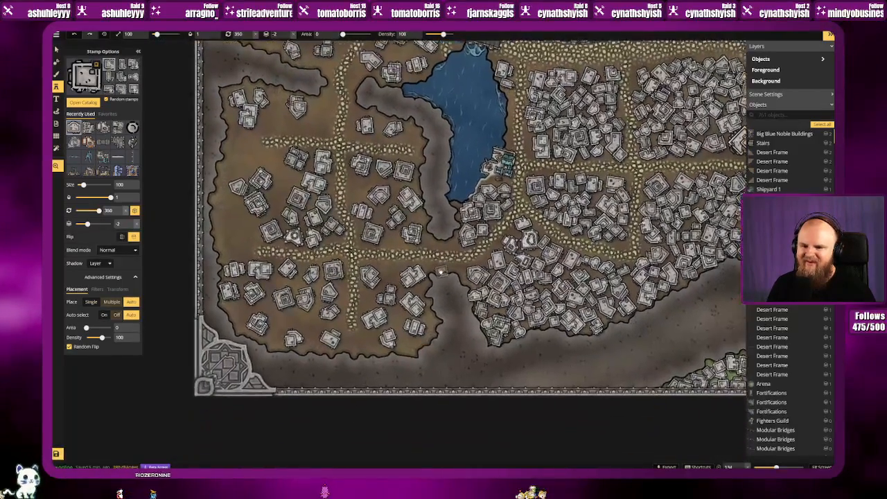
left_click(416, 239)
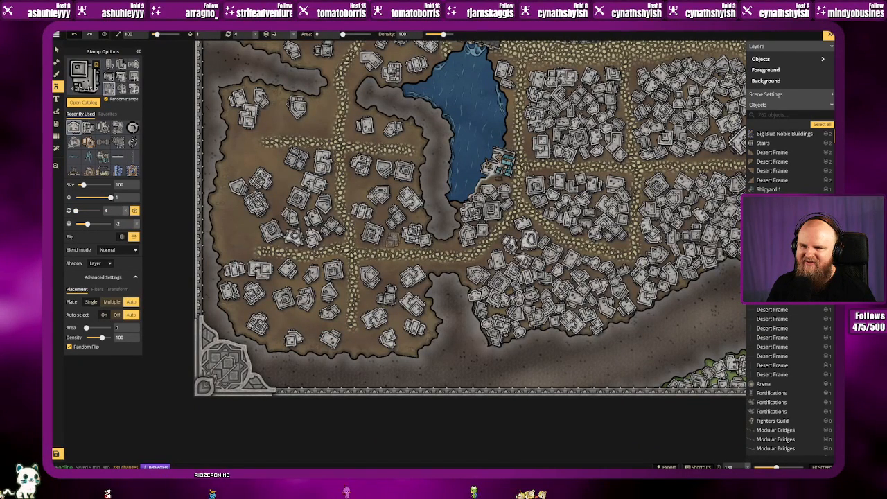
left_click(394, 270)
left_click(398, 237)
left_click(398, 243)
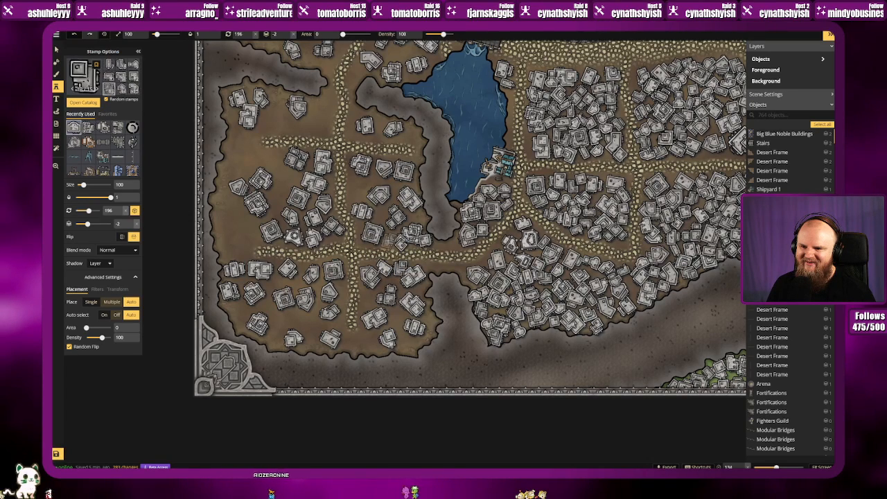
left_click(413, 232)
left_click(413, 222)
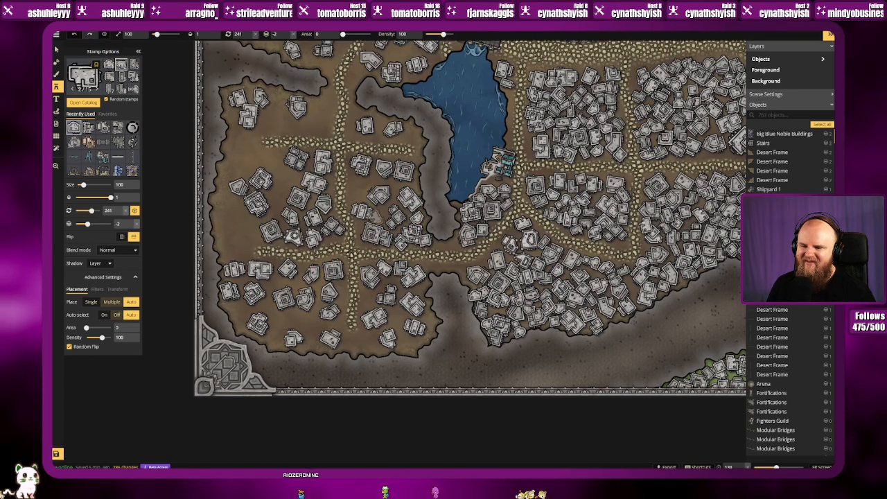
left_click(379, 217)
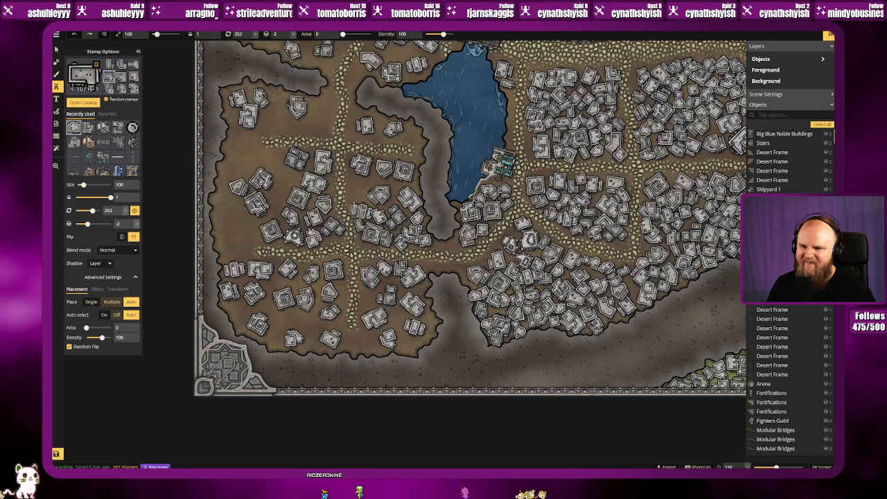
Step: Fill the northern half of the block west of the lake's rocky ridge with random houses
left_click(354, 195)
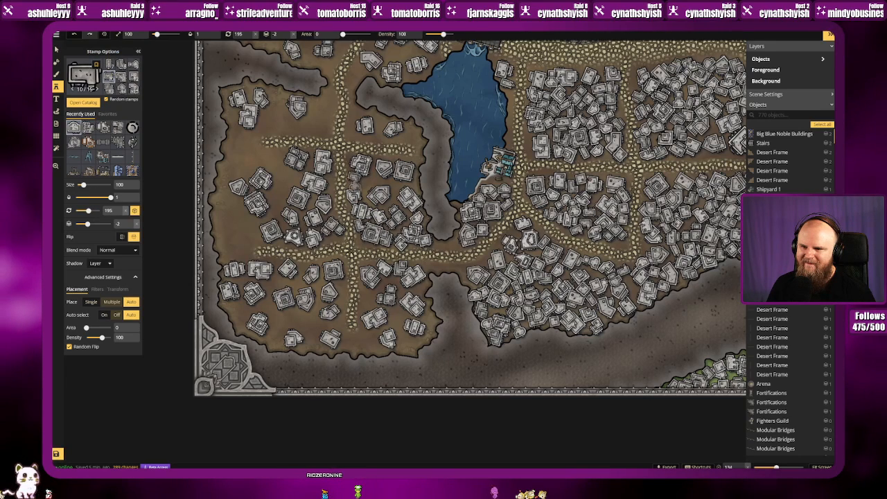
left_click(361, 183)
left_click(374, 179)
left_click(398, 185)
left_click(395, 200)
left_click(418, 178)
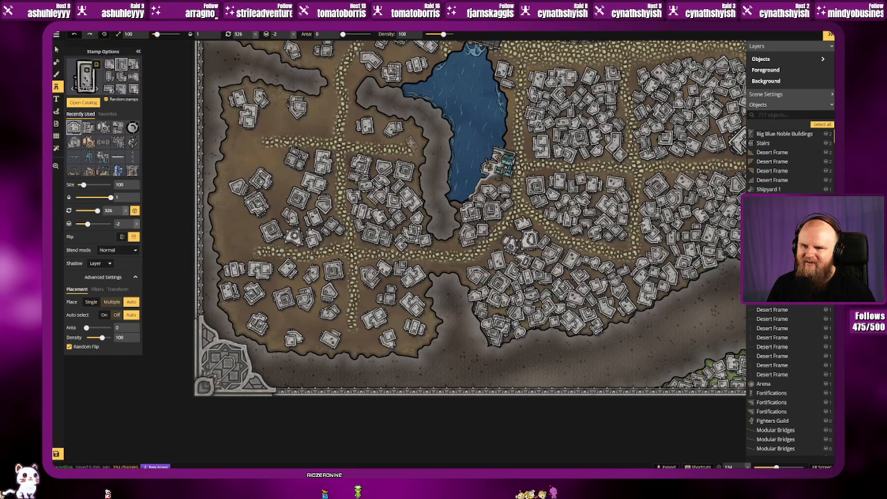
Step: Stamp random houses in the eastern part of the narrow block tucked beneath the bend of the rocky ridge
left_click(412, 138)
left_click(417, 140)
left_click(409, 125)
left_click(388, 125)
left_click(387, 121)
left_click(380, 119)
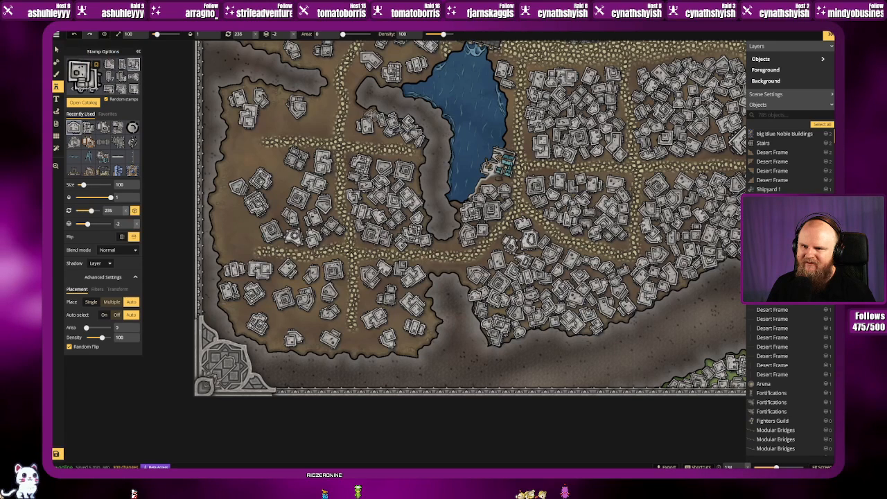
Step: Fill the western end and southern edge of the narrow block beneath the ridge's bend with random houses
left_click(357, 115)
left_click(355, 123)
left_click(354, 132)
left_click(367, 135)
left_click(377, 136)
left_click(383, 133)
Step: Stamp random houses in the eastern part of the block across the road, west of the ridge's bend
left_click(336, 130)
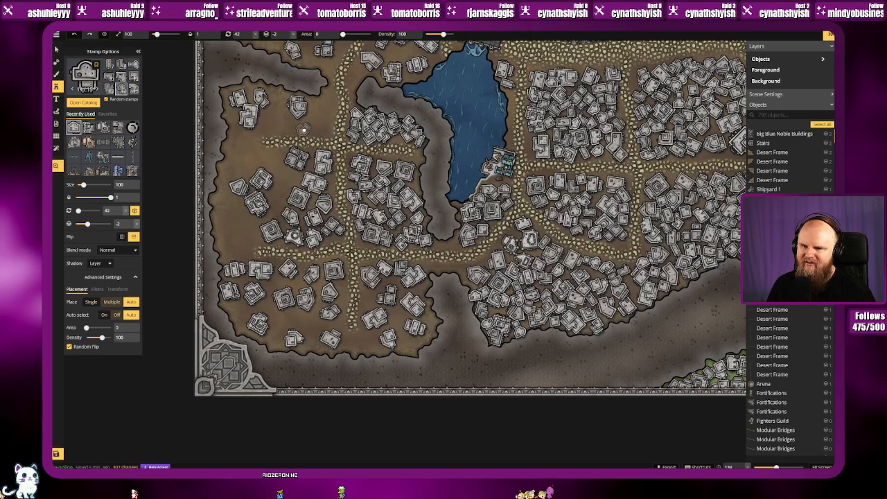
left_click_drag(456, 164, 468, 174)
left_click(335, 111)
left_click(341, 121)
left_click(336, 137)
left_click(323, 139)
left_click(324, 133)
left_click(323, 119)
Step: Fill the middle of the block beneath the northwestern cliff with random houses, north of the short side road
left_click(308, 134)
left_click(298, 136)
left_click(291, 130)
left_click(284, 102)
left_click(281, 115)
left_click(278, 124)
left_click(276, 131)
Step: Stamp random houses around the short side road's western end and across the northern part of the large block south of it
left_click(264, 144)
left_click(263, 154)
left_click(265, 161)
left_click(280, 166)
left_click(291, 173)
left_click(288, 182)
left_click(299, 185)
left_click(314, 180)
left_click(324, 168)
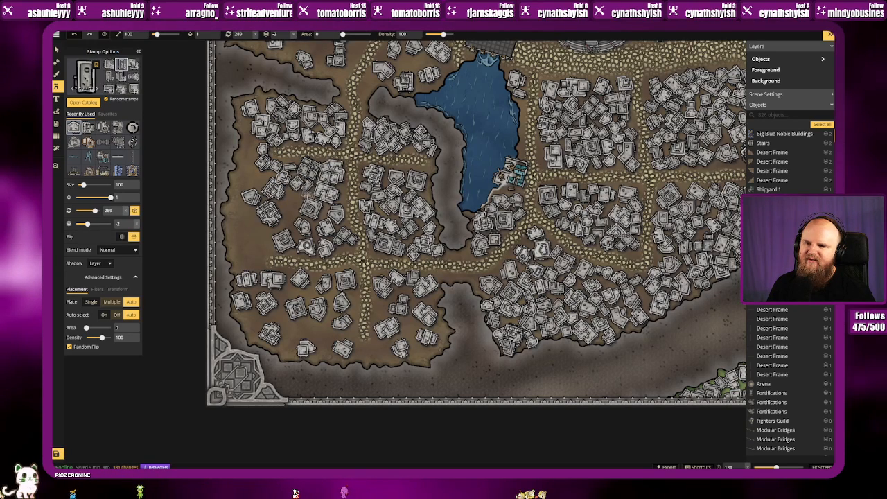
Step: Fill the middle and southeastern part of the large western block with random houses
left_click(289, 193)
left_click(287, 201)
left_click(287, 210)
left_click(288, 222)
left_click(292, 213)
left_click(312, 199)
left_click(323, 217)
left_click(326, 212)
left_click(305, 221)
left_click(258, 224)
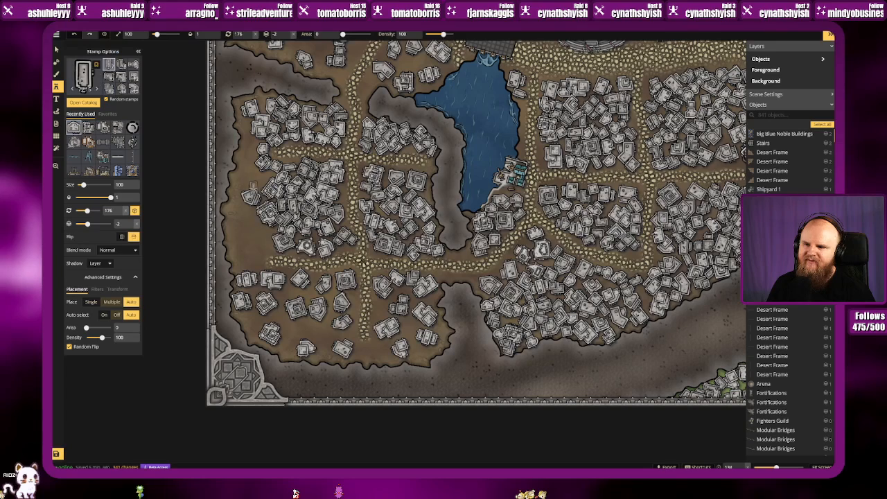
Step: Extend the large western block's houses westward to the cliff edge with random house stamps
left_click(270, 176)
left_click(252, 185)
left_click(235, 187)
left_click(236, 176)
left_click(259, 176)
left_click(254, 174)
left_click(247, 169)
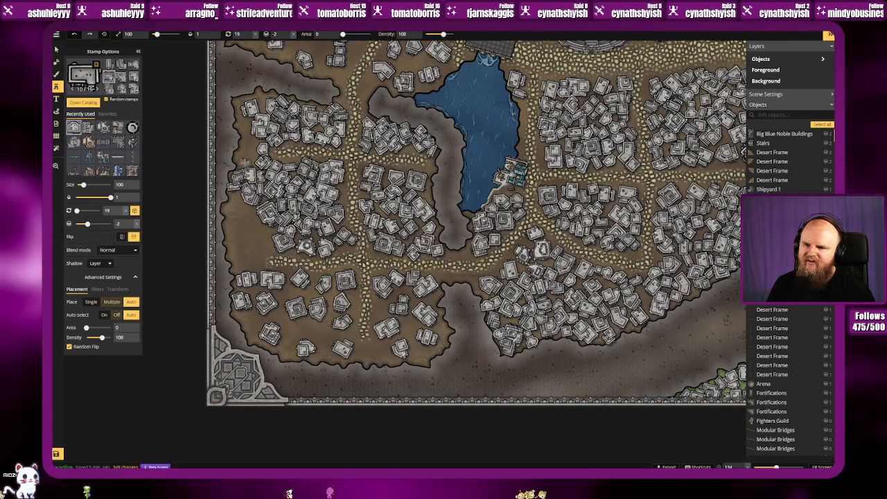
Step: Stamp random houses northward along the western cliff edge and into the northwestern corner beneath the cliff
left_click(251, 159)
left_click(249, 151)
left_click(248, 144)
left_click(246, 133)
left_click(243, 124)
left_click(241, 111)
left_click(261, 100)
left_click(273, 119)
Step: Line the western cliff edge of the large western block with random houses down to its southwestern corner
left_click(233, 200)
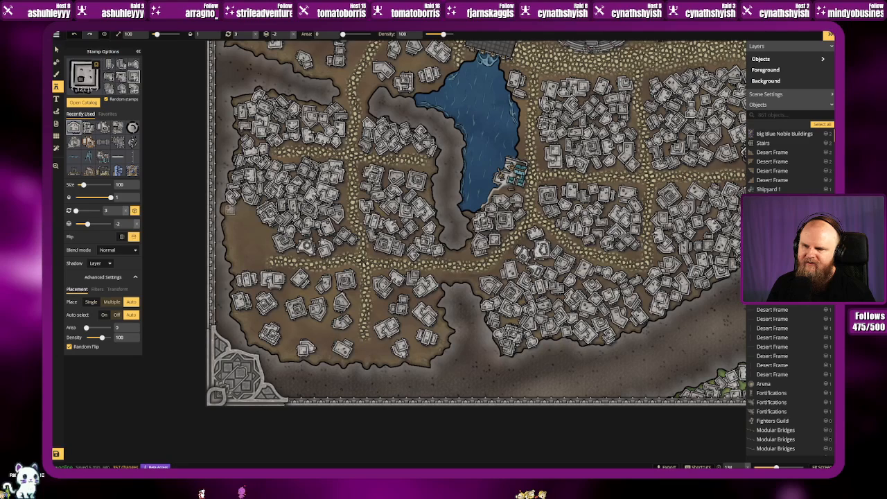
left_click(233, 214)
left_click(231, 225)
left_click(232, 241)
left_click(235, 253)
left_click(236, 257)
left_click(246, 250)
left_click(244, 240)
left_click(245, 225)
left_click(242, 209)
Step: Fill the remaining southwestern gap of the large western block with random houses, down to the road's western end
left_click(259, 227)
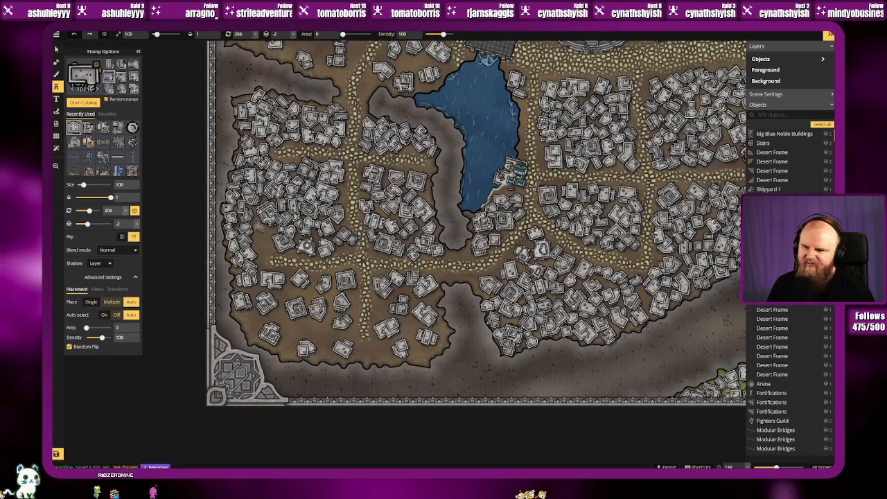
left_click(264, 231)
left_click(263, 240)
left_click(270, 250)
left_click(263, 254)
left_click(252, 268)
Step: Fill the western side of the southwestern corner block with random houses along the cliff edge
left_click(238, 296)
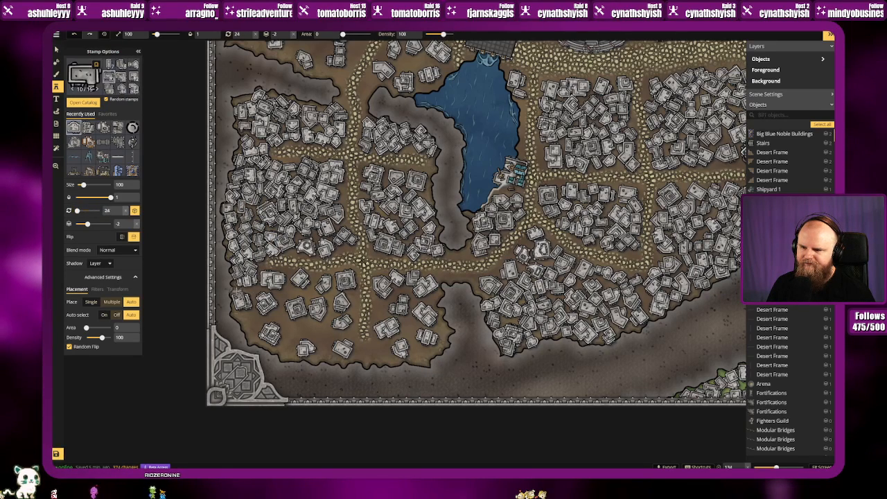
left_click(256, 290)
left_click(254, 324)
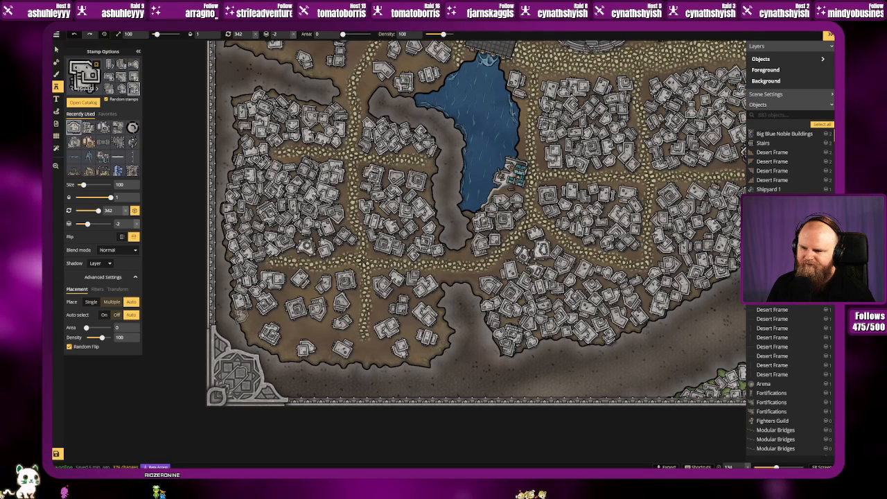
left_click(249, 321)
left_click(254, 332)
left_click(269, 318)
left_click(280, 318)
left_click(283, 312)
Step: Fill the northern and eastern part of the southwestern corner block with random houses between the existing buildings
left_click(294, 295)
left_click(293, 289)
left_click(317, 289)
left_click(313, 279)
left_click(332, 280)
left_click(337, 295)
left_click(330, 301)
left_click(353, 307)
left_click(344, 312)
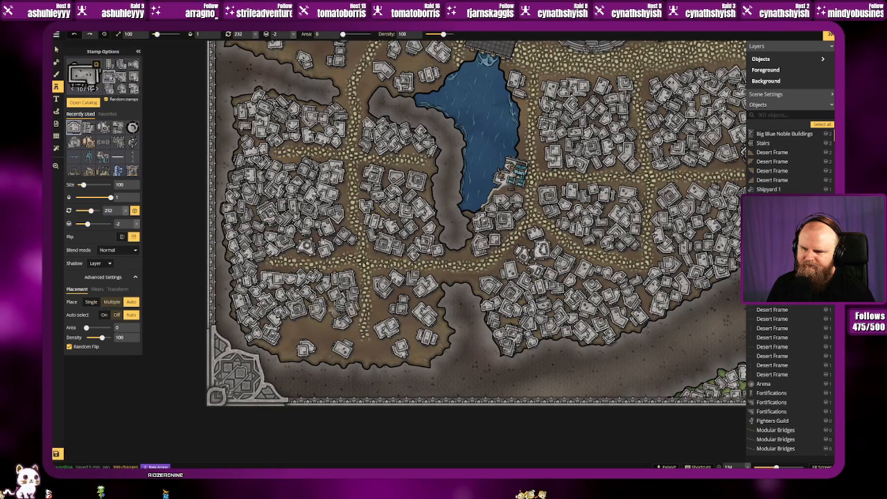
Step: Fill the southern strip of the southwestern corner block with random houses, along the cliff edge up to the road's southern end
left_click(327, 323)
left_click(323, 328)
left_click(296, 327)
left_click(287, 332)
left_click(285, 343)
left_click(298, 348)
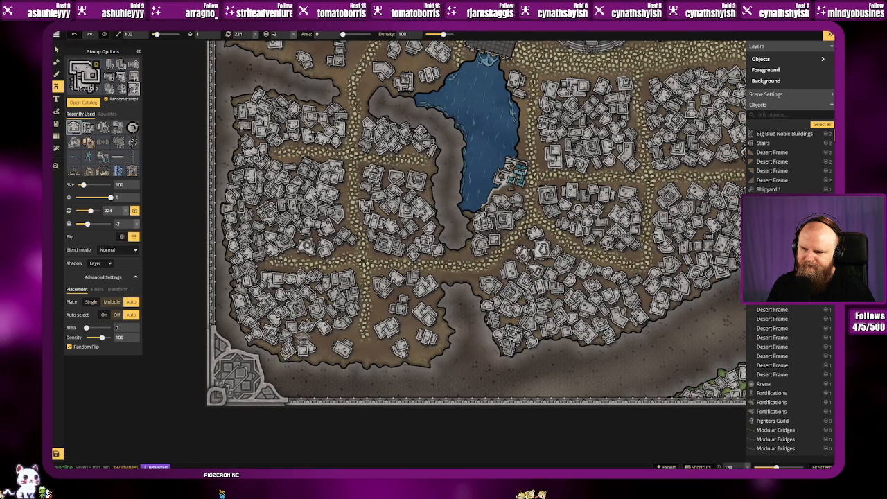
left_click(323, 347)
left_click(328, 348)
left_click(339, 338)
left_click(350, 340)
left_click(361, 353)
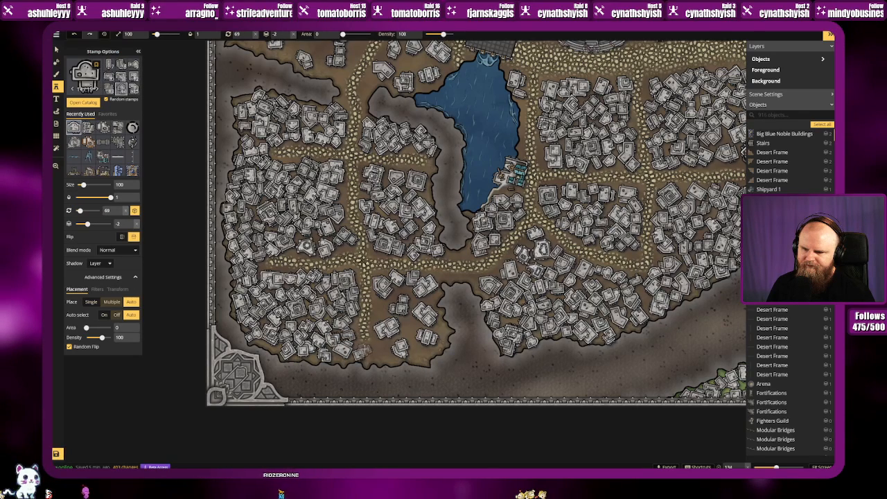
Step: Fill the southern part of the small block east of the road's southern end with random houses along the cliff
left_click(374, 355)
left_click(382, 360)
left_click(386, 349)
left_click(399, 350)
left_click(418, 350)
left_click(415, 343)
left_click(411, 336)
left_click(412, 330)
Step: Fill the remaining gaps in the northern and eastern parts of that small southern block with random houses
left_click(381, 312)
left_click(395, 299)
left_click(400, 294)
left_click(416, 297)
left_click(430, 298)
left_click(432, 300)
left_click(441, 344)
left_click(407, 318)
Step: Fill the block northwest of the lake, between the main road and the cliff, with random houses
scroll(400, 209, "up", 3)
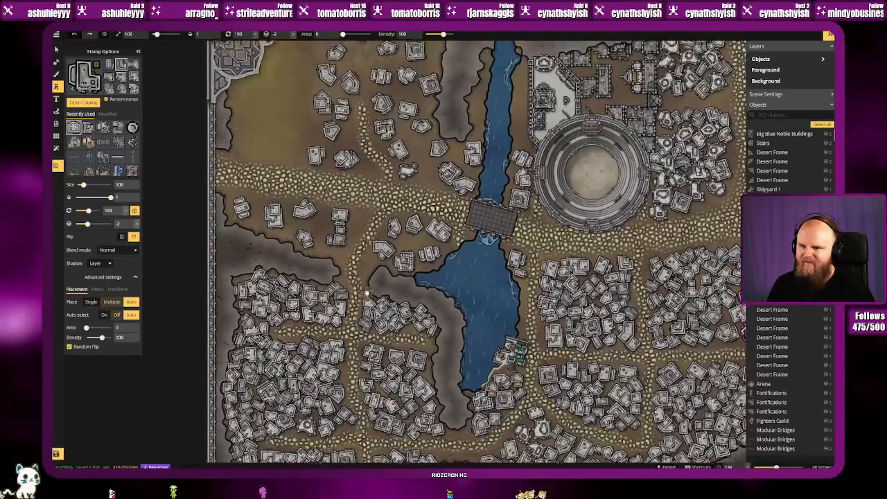
left_click(370, 265)
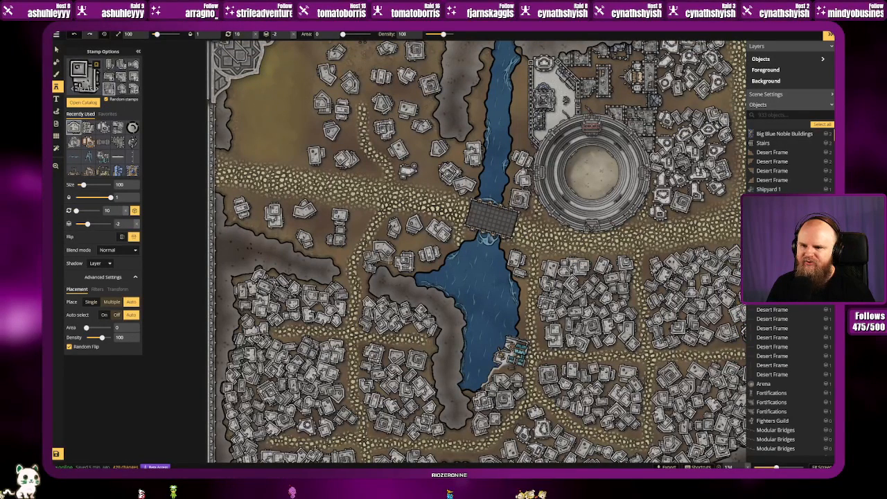
left_click(391, 263)
left_click(400, 245)
left_click(387, 237)
left_click(409, 231)
left_click(428, 236)
left_click(418, 249)
left_click(430, 260)
left_click(443, 245)
Step: Fill the eastern half of the block south of the main western road with random houses, between the side road and the cliff
key("space")
left_click_drag(388, 238, 402, 255)
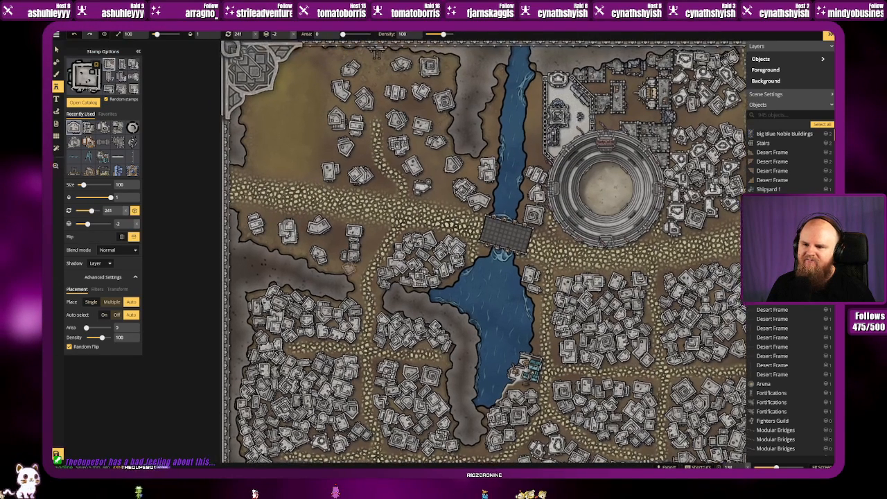
left_click(351, 268)
left_click(332, 263)
left_click(332, 253)
left_click(341, 246)
left_click(343, 240)
left_click(335, 234)
left_click(312, 241)
left_click(308, 250)
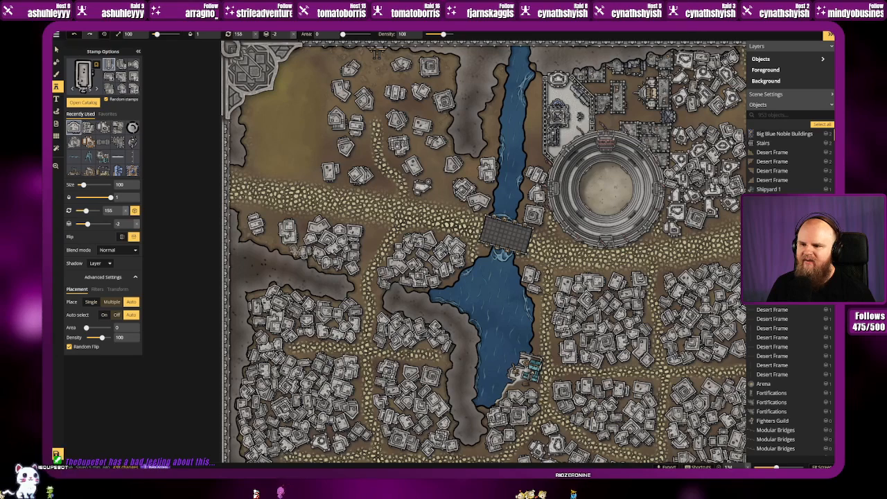
Step: Fill the western end and the leftover gaps of the block south of the main western road with random houses
left_click(275, 241)
left_click(261, 238)
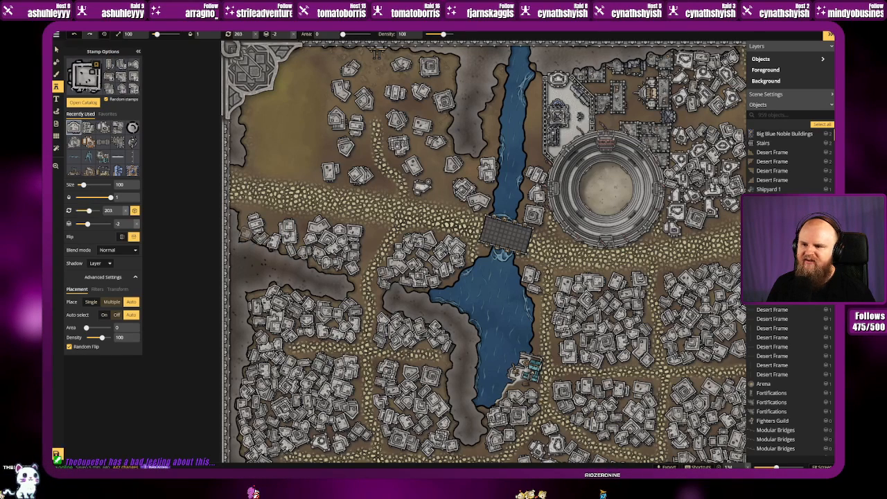
left_click(245, 217)
left_click(246, 212)
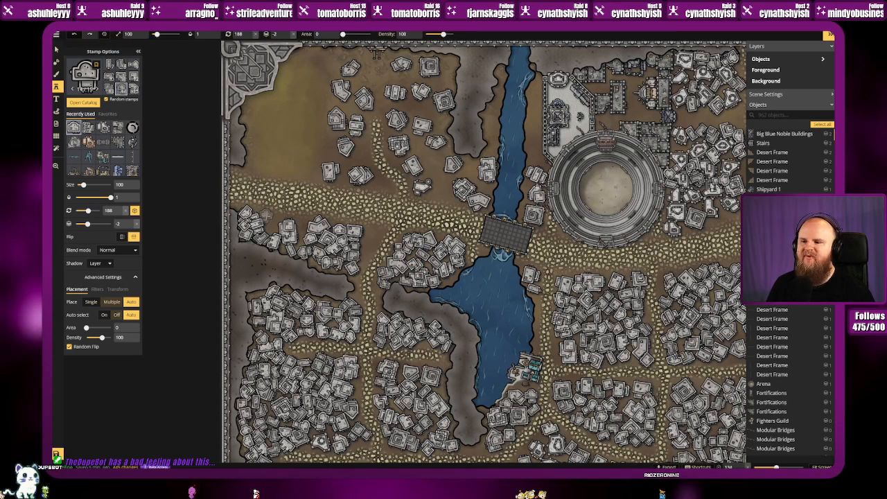
left_click(269, 222)
left_click(277, 225)
left_click(355, 229)
Step: Fill the southern part of the northwestern block with random houses along both sides of the small curved road
left_click_drag(348, 226, 359, 262)
left_click(326, 210)
left_click(339, 194)
left_click(352, 200)
left_click(355, 211)
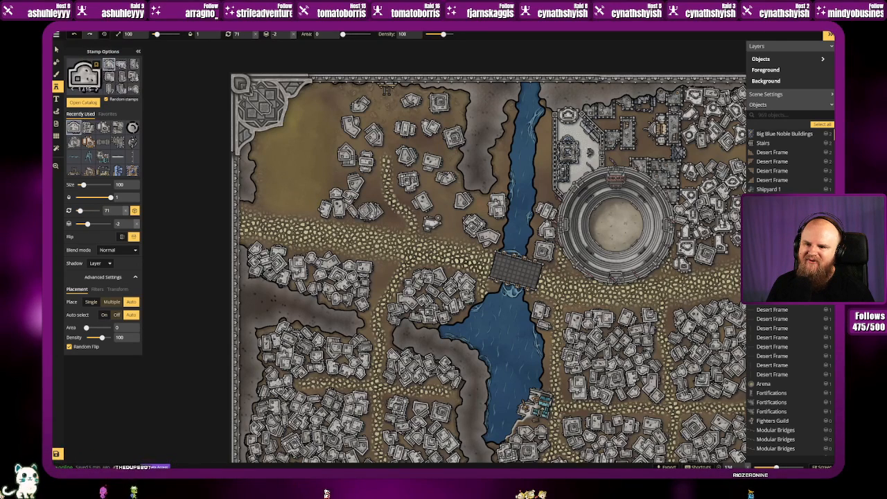
left_click(370, 195)
left_click(394, 220)
left_click(398, 221)
left_click(370, 184)
left_click(342, 184)
left_click(352, 169)
left_click(359, 148)
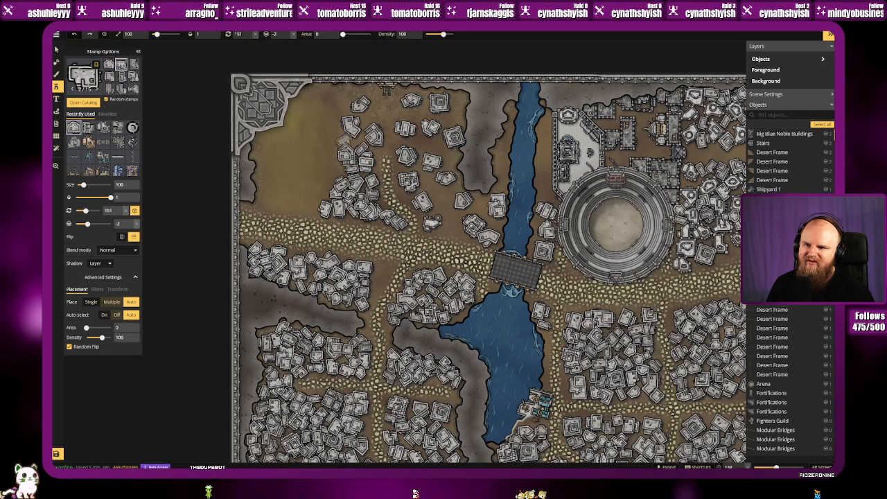
Step: Continue the random houses west of the small curved road up to the map's northern edge
left_click(362, 143)
left_click(362, 127)
left_click(365, 119)
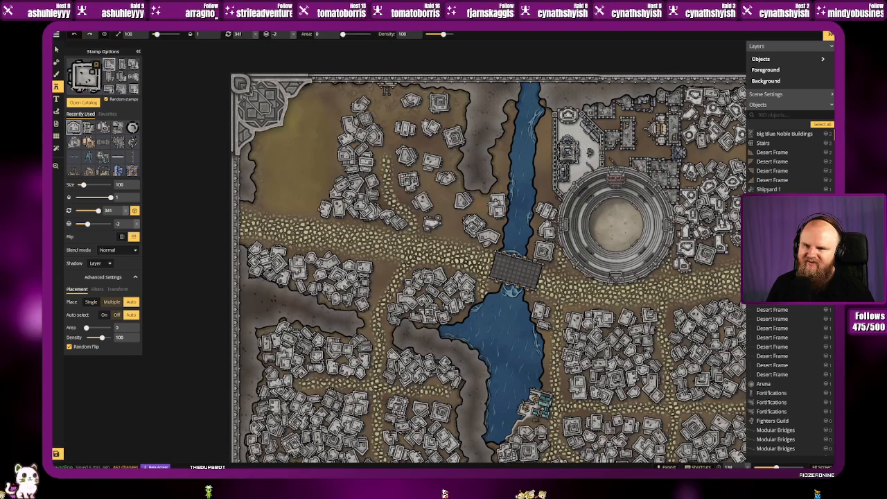
left_click(350, 102)
left_click(371, 102)
left_click(385, 123)
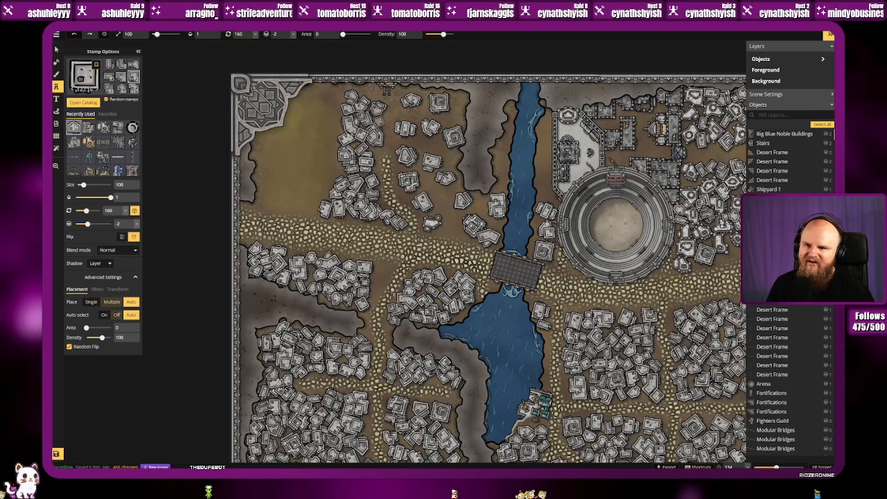
Step: Fill the northern end of the block between the small curved road and the river cliff with random houses
left_click(407, 119)
left_click(422, 119)
left_click(425, 104)
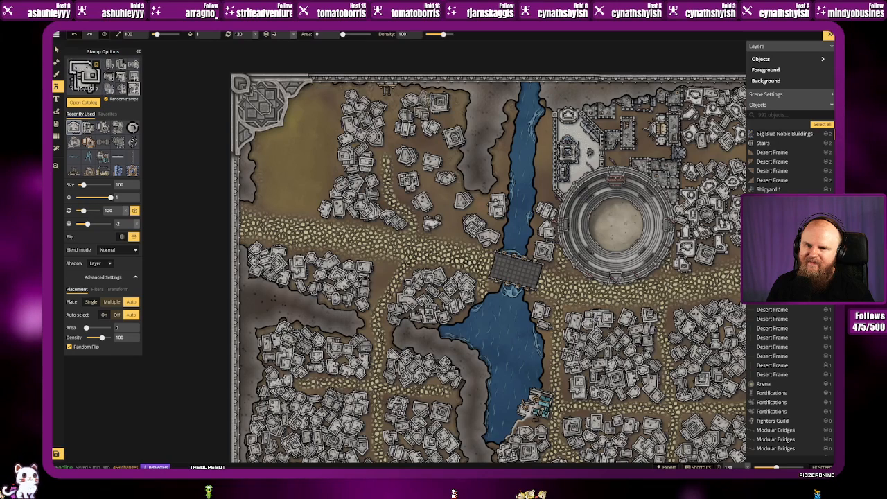
left_click(460, 107)
left_click(447, 115)
left_click(443, 119)
left_click(456, 119)
left_click(465, 125)
Step: Fill the middle of the block between the small curved road and the cliff with random houses
left_click(427, 150)
left_click(449, 154)
left_click(440, 149)
left_click(457, 149)
left_click(454, 160)
left_click(446, 161)
left_click(415, 174)
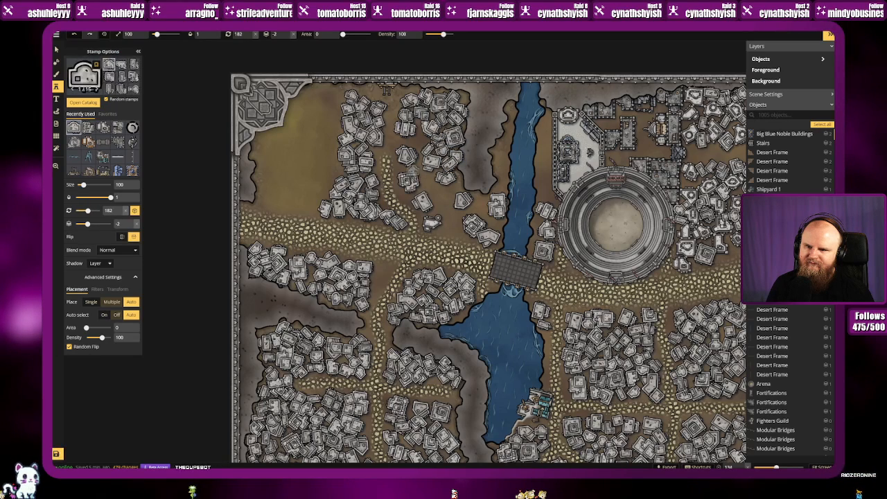
Step: Fill the southern part of the block west of the river with random houses, down to the main road and the bridge
left_click(422, 181)
left_click(425, 181)
left_click(429, 190)
left_click(438, 196)
left_click(455, 190)
left_click(436, 211)
left_click(454, 216)
left_click(453, 217)
left_click(446, 230)
left_click(461, 233)
left_click(478, 209)
left_click(488, 220)
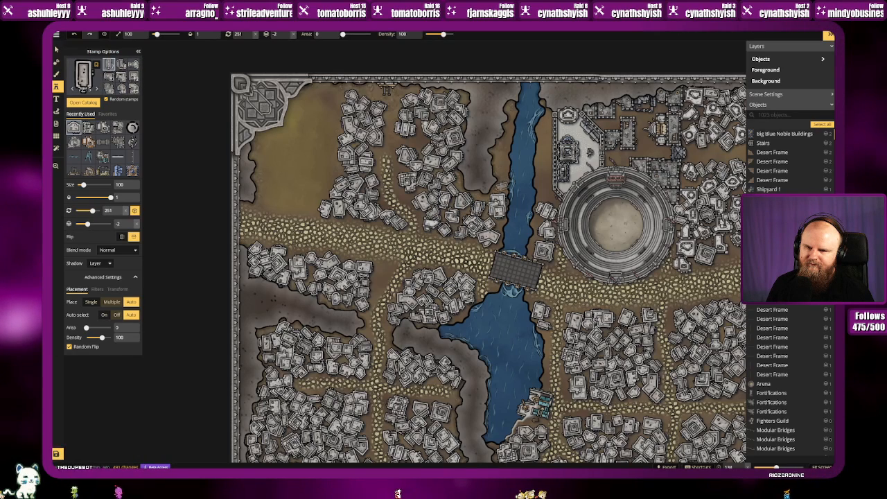
Step: Line the narrow western riverbank north of the bridge with random houses, between the cliff and the water
left_click(503, 178)
left_click(501, 163)
left_click(500, 152)
left_click(502, 146)
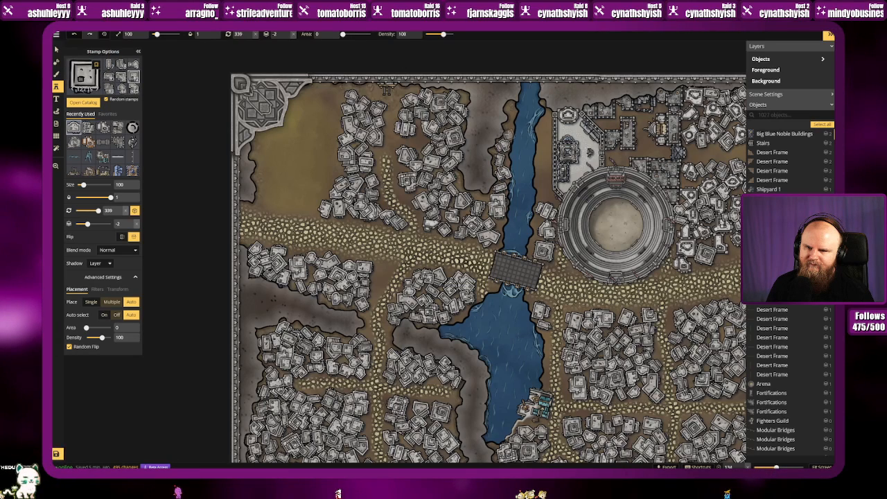
left_click(509, 124)
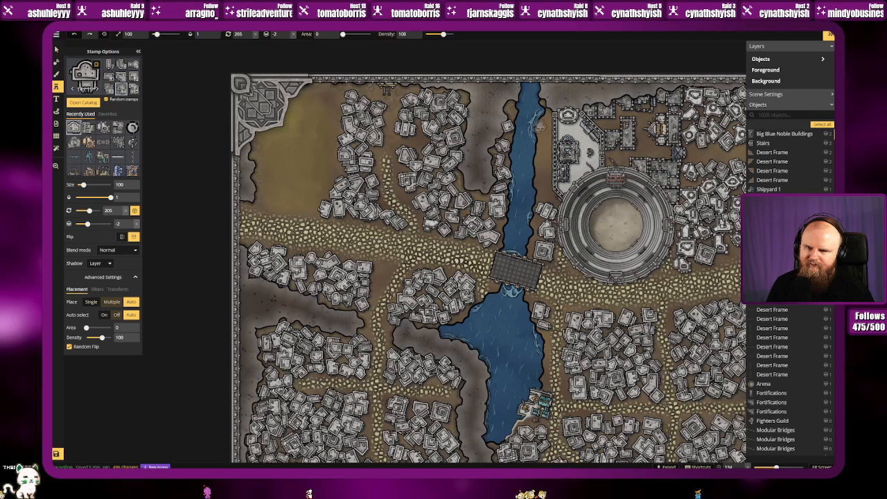
Step: Line the narrow eastern riverbank with random houses, beside the white plaza and the arena
left_click(544, 142)
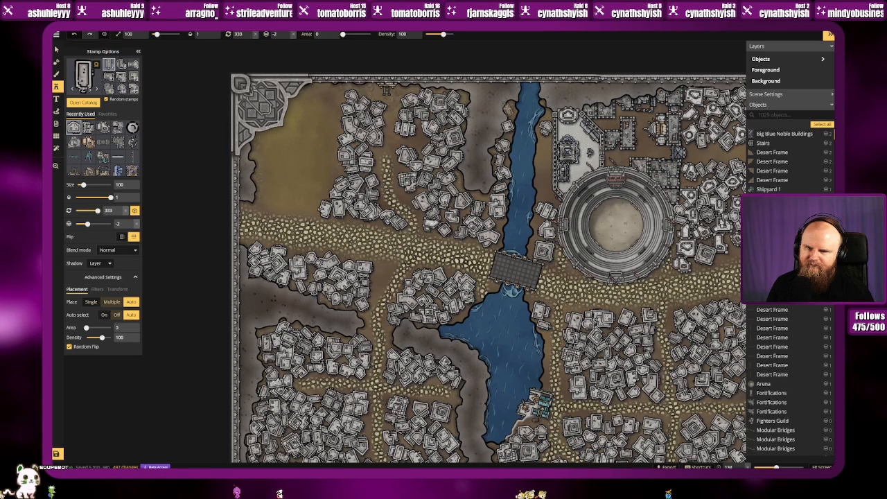
left_click(564, 155)
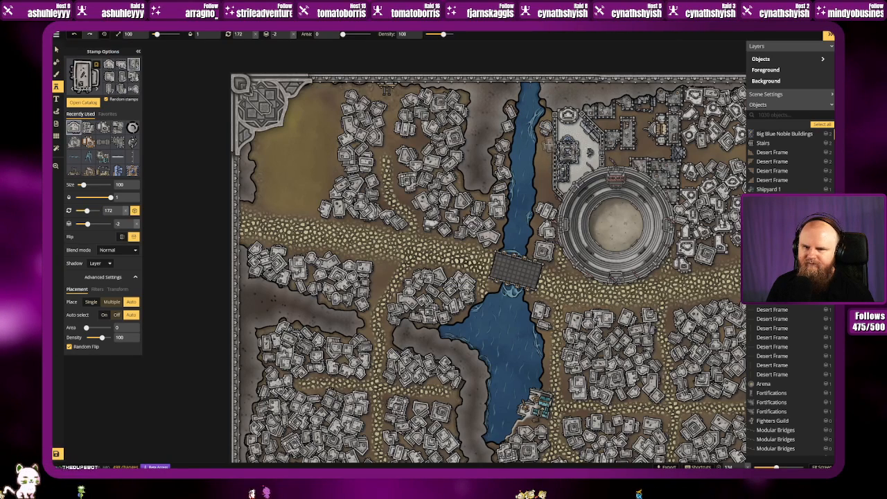
left_click(544, 158)
left_click(543, 159)
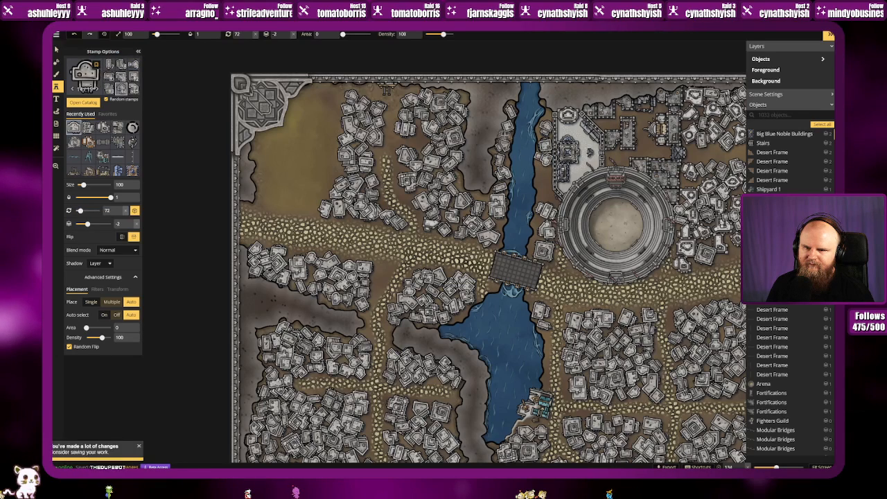
left_click(544, 182)
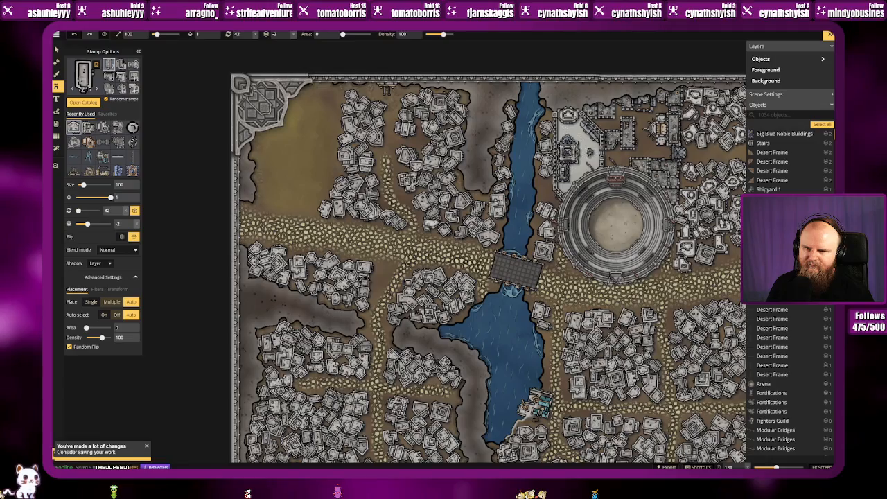
left_click(541, 183)
left_click(546, 190)
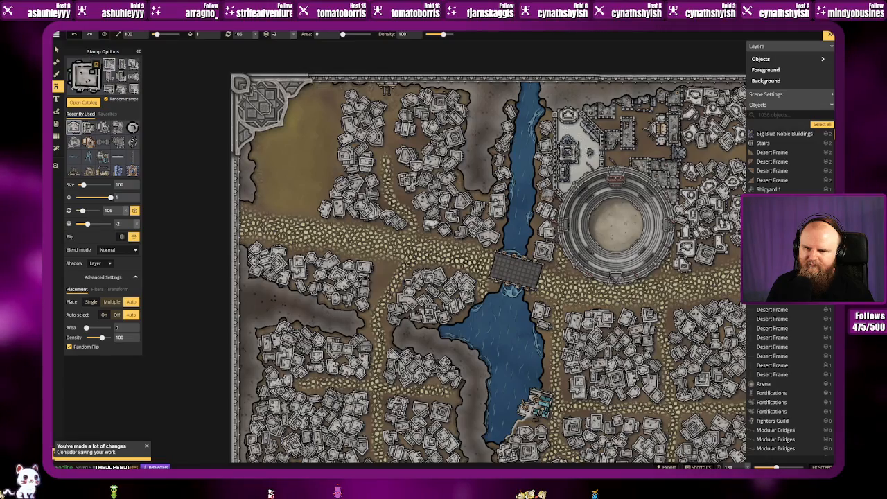
left_click(548, 194)
Step: Choose the W Desert Frame Box stamp from the catalog and preview it over the cliff area at the map's southern edge
scroll(549, 230, "down", 3)
left_click_drag(553, 244, 355, 140)
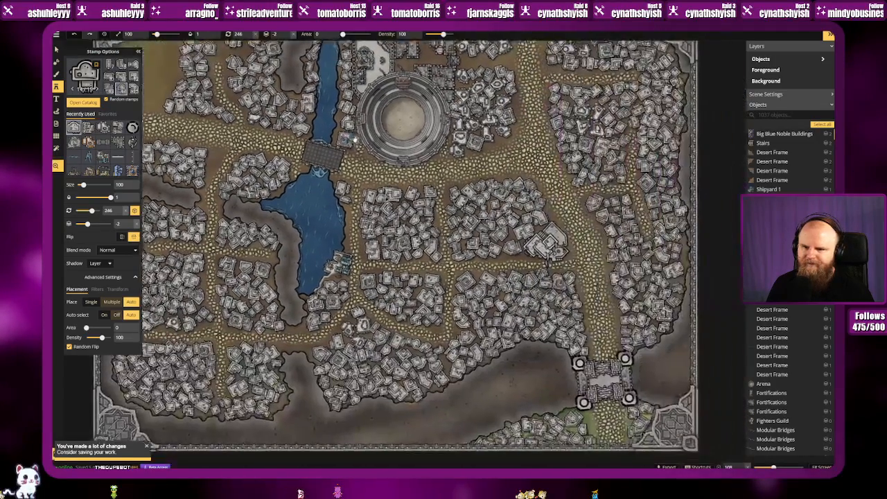
scroll(422, 247, "down", 3)
left_click_drag(422, 248, 410, 265)
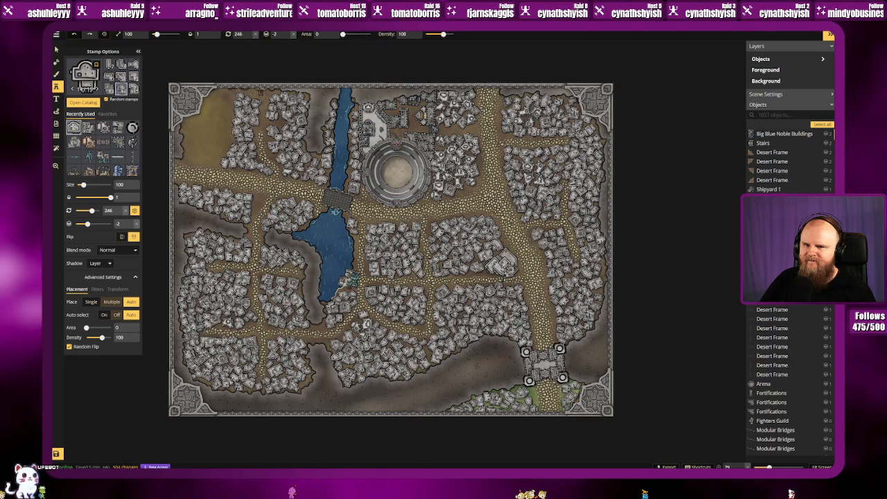
left_click(83, 102)
scroll(312, 266, "down", 5)
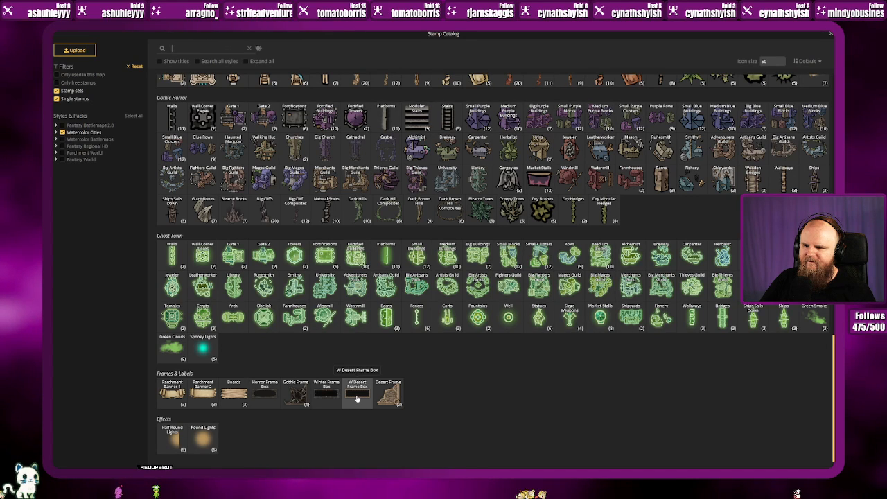
left_click(357, 399)
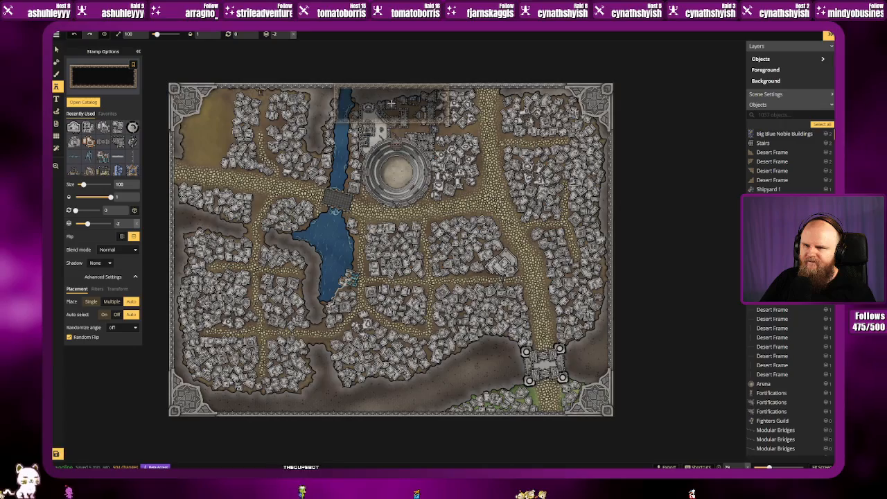
scroll(390, 103, "up", 4)
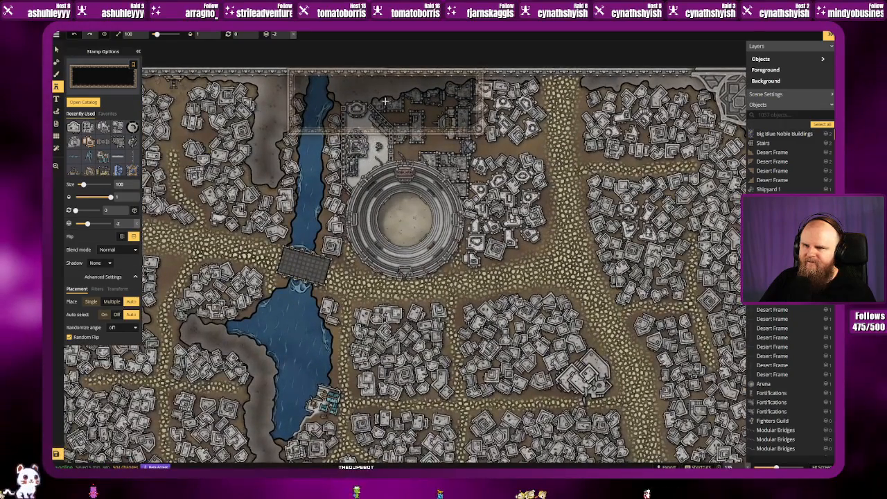
scroll(385, 102, "down", 5)
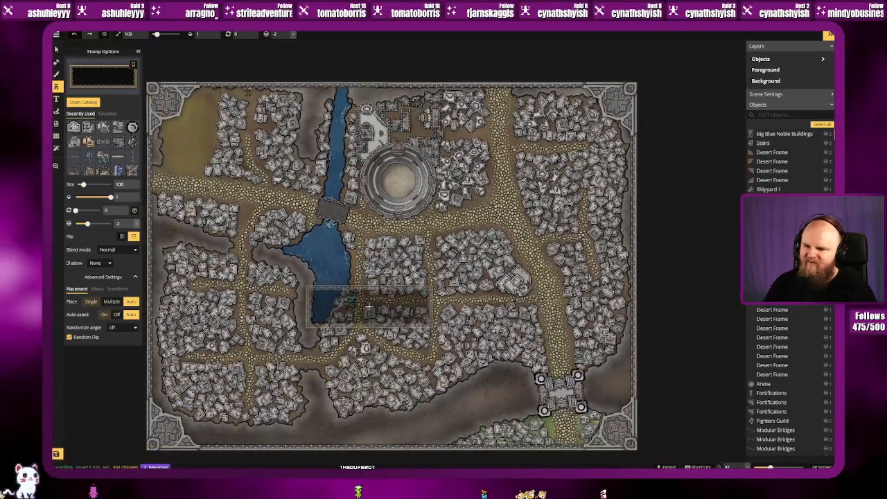
left_click_drag(368, 315, 394, 285)
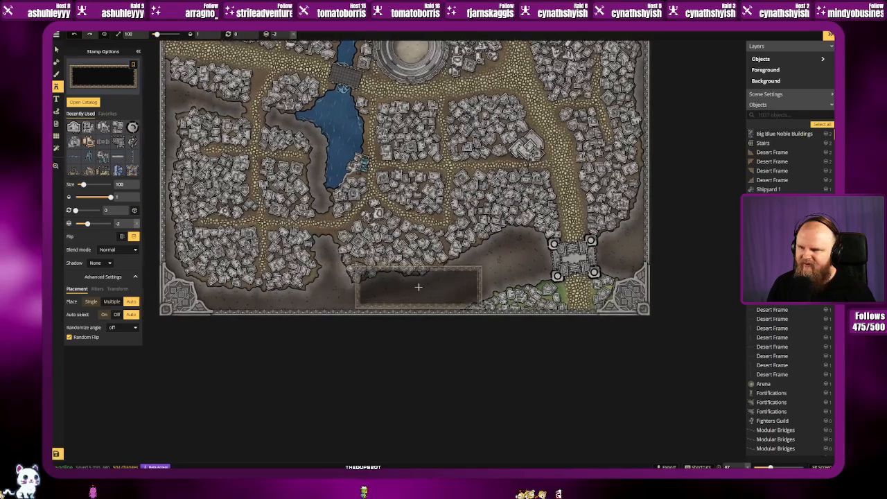
scroll(418, 287, "up", 1)
Step: Show the square map grid and set it to 16 columns and 12 rows
left_click(57, 137)
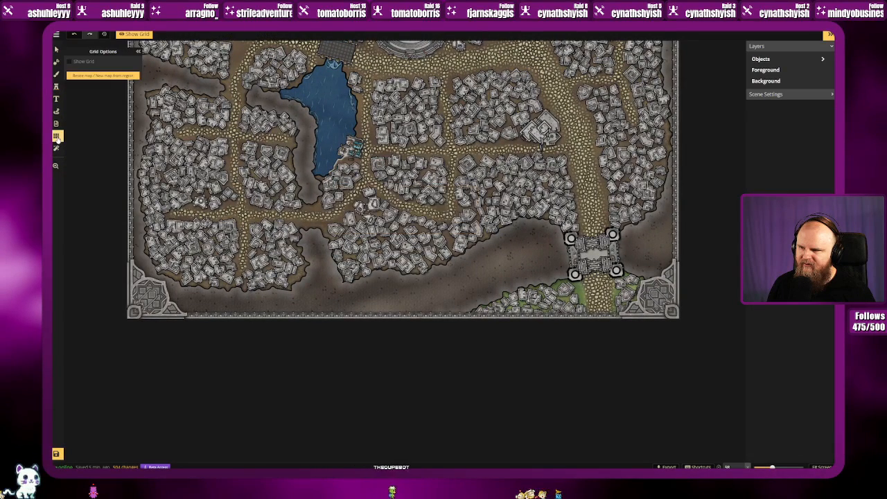
left_click(69, 62)
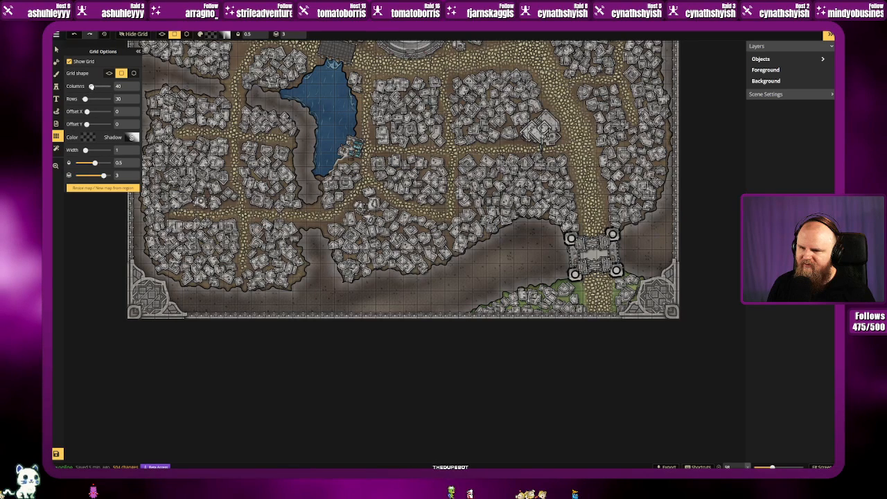
left_click_drag(90, 86, 88, 86)
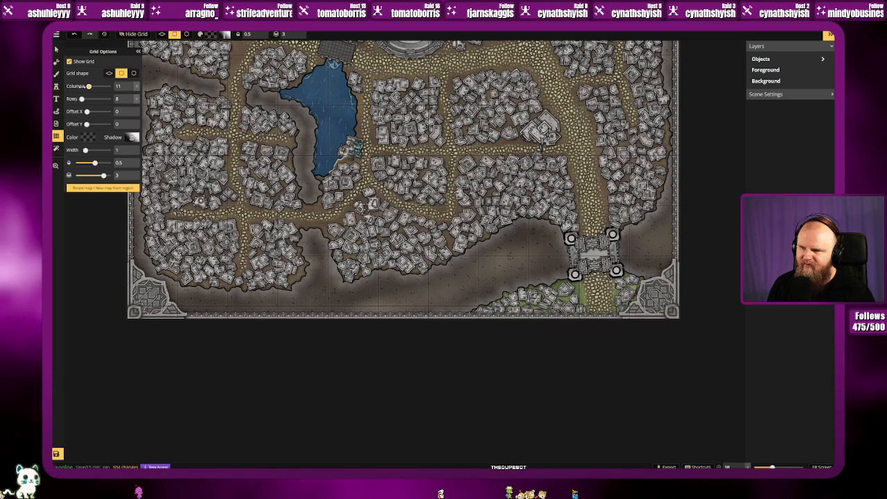
left_click(129, 86)
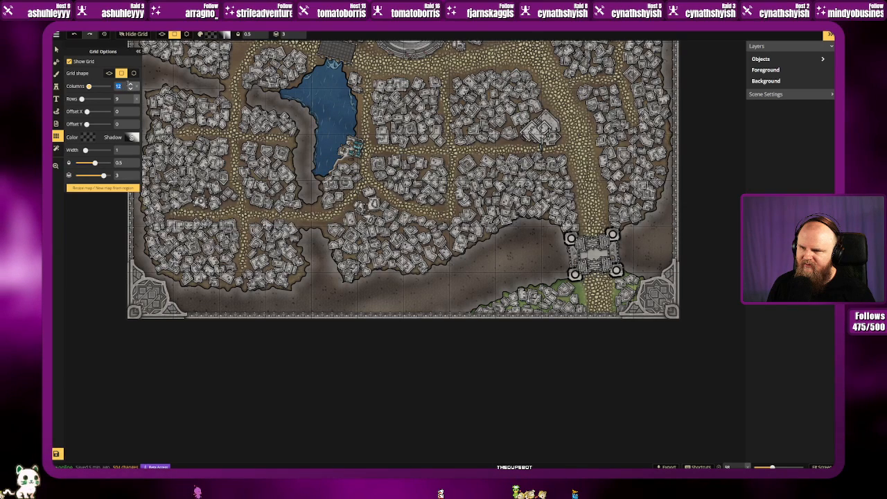
left_click(129, 86)
left_click(129, 86)
left_click(129, 86)
left_click(129, 86)
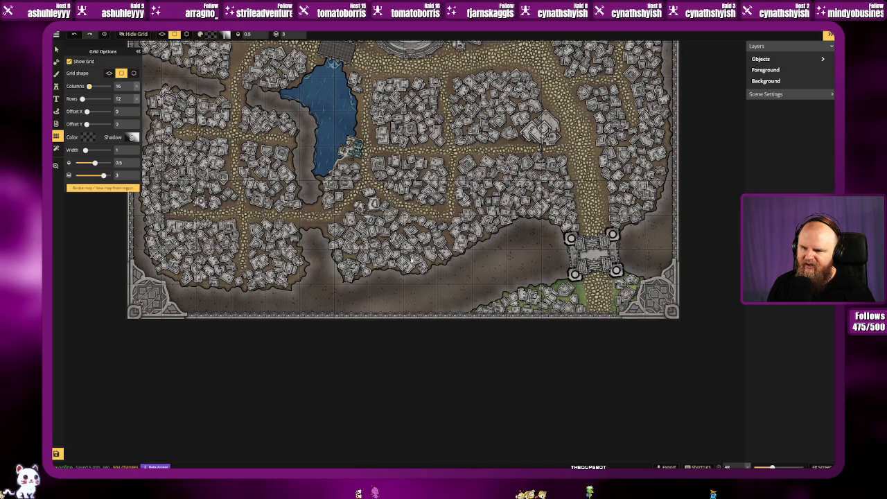
Step: Place the W Desert Frame Box stamp at size 100 over the cliff along the map's southern border
left_click(57, 74)
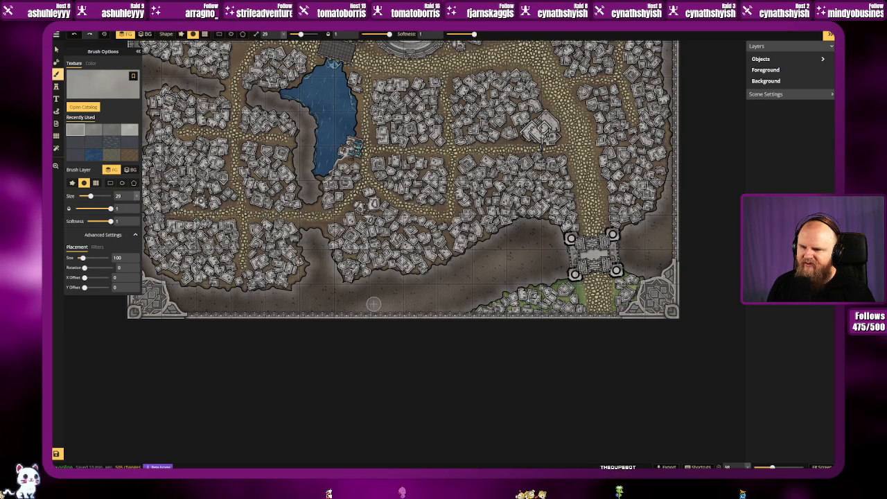
left_click(57, 86)
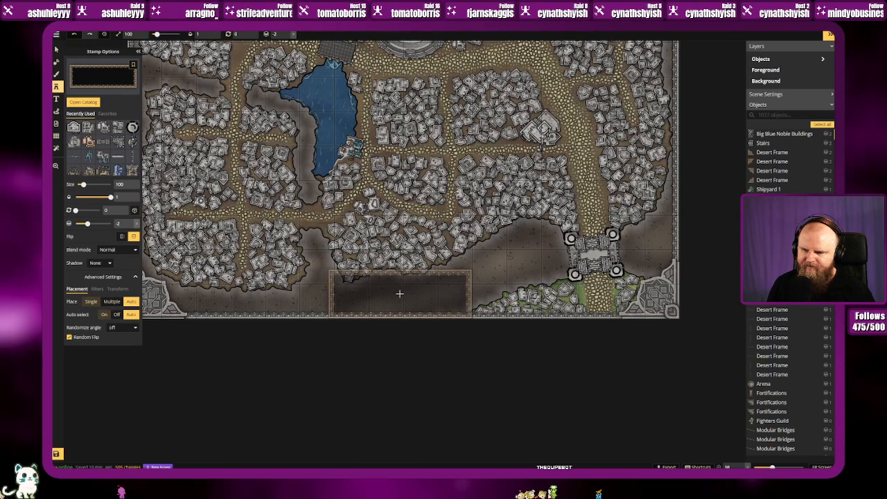
left_click(399, 293)
key("v")
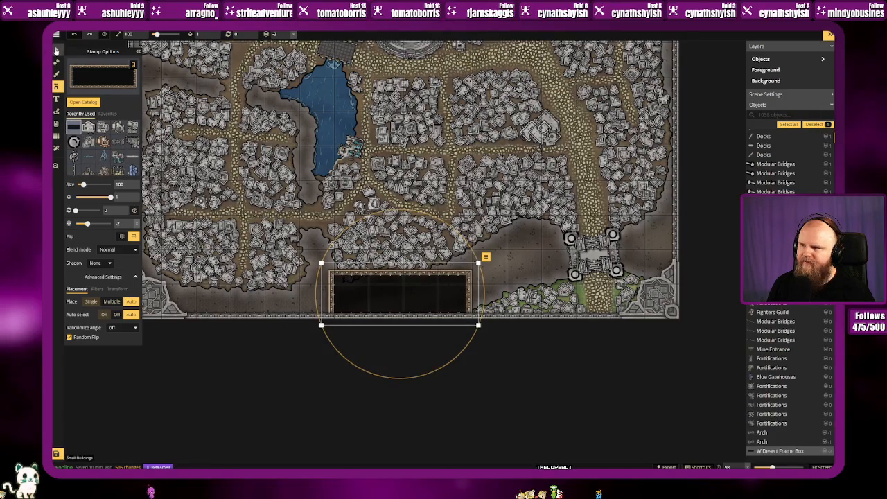
Step: Raise the frame box to layer 3 so it sits above the map's border
scroll(431, 341, "up", 4)
right_click(388, 262)
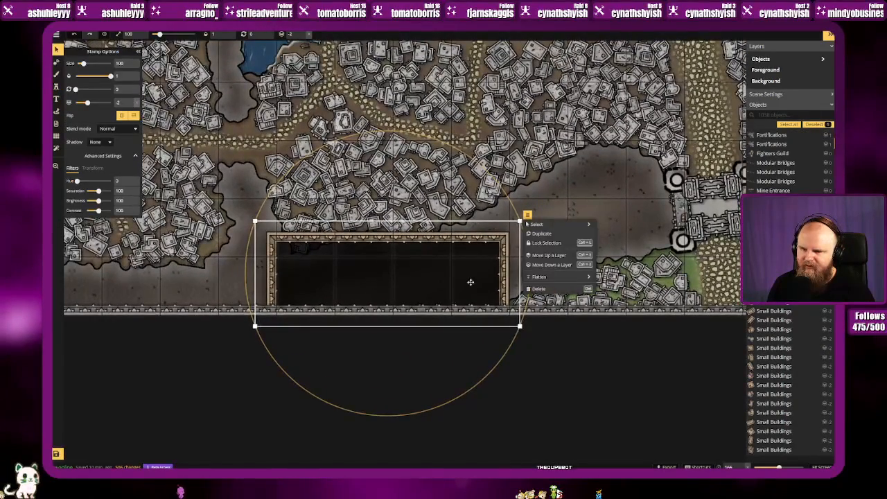
left_click(548, 256)
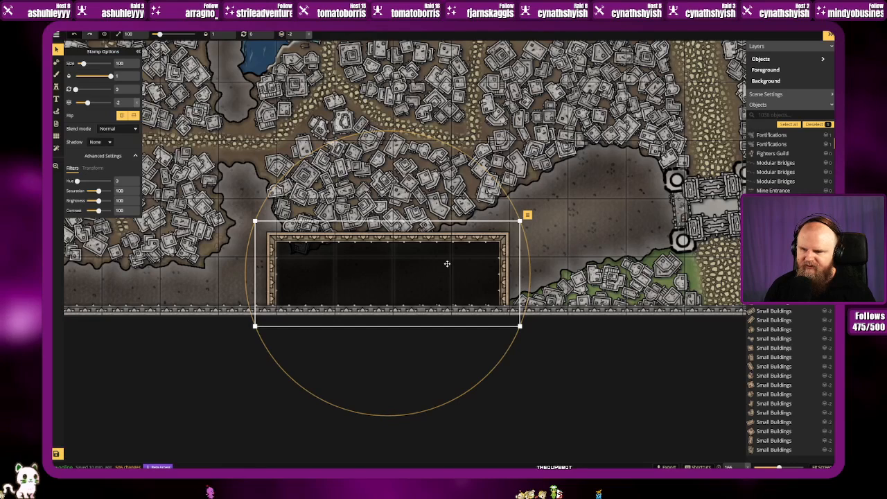
right_click(448, 263)
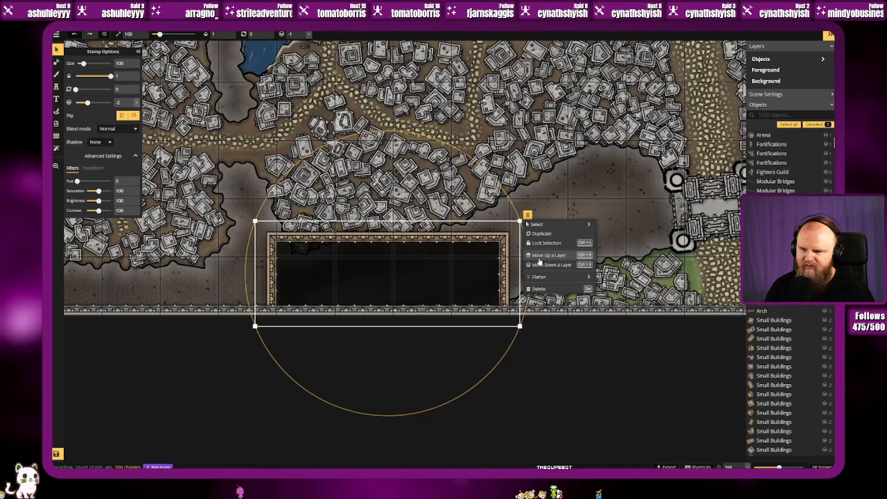
left_click(540, 259)
left_click(540, 259)
left_click(540, 259)
left_click(539, 259)
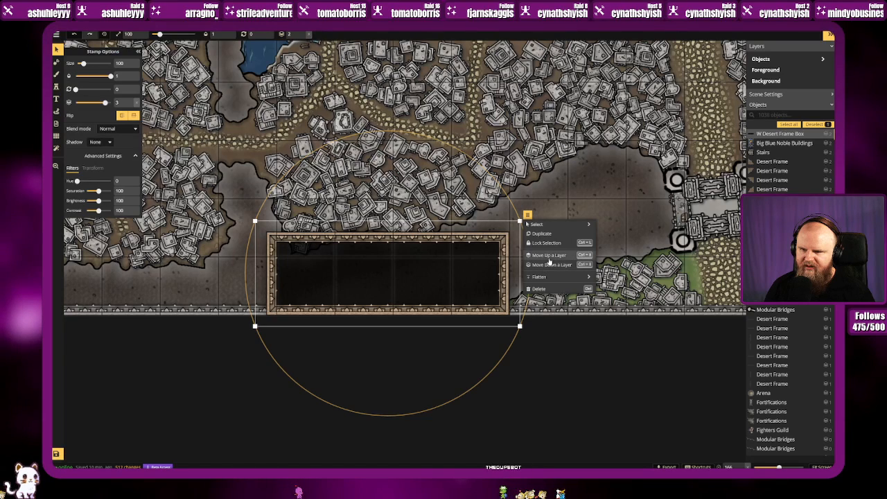
left_click(416, 276)
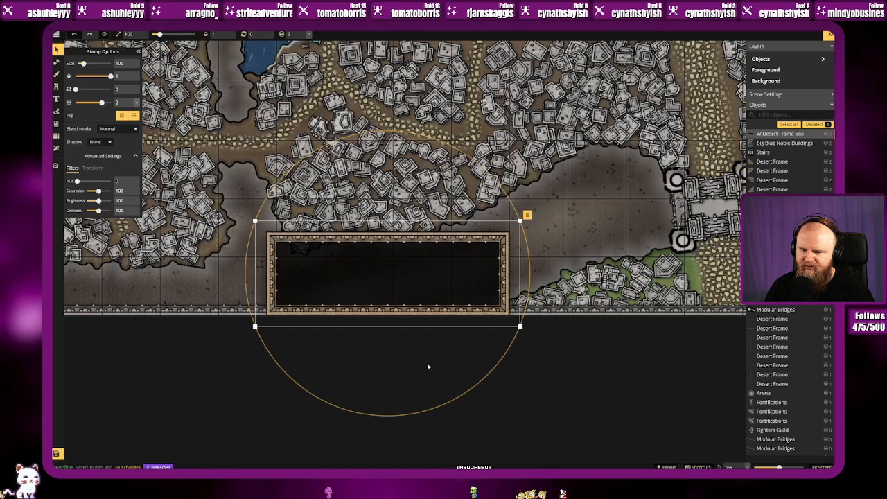
Step: Nudge the frame box slightly east along the southern border until it is centred on the map's grid lines
key("Up")
key("Left")
key("Left")
key("Right")
key("Right")
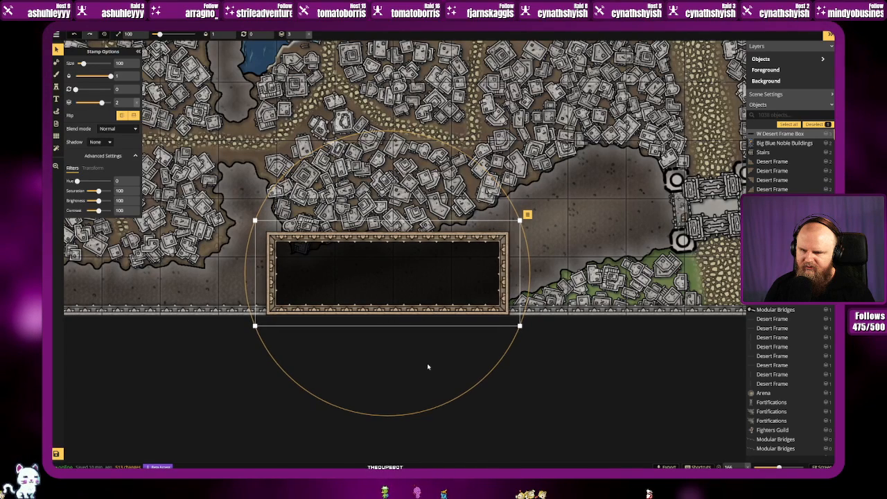
key("Left")
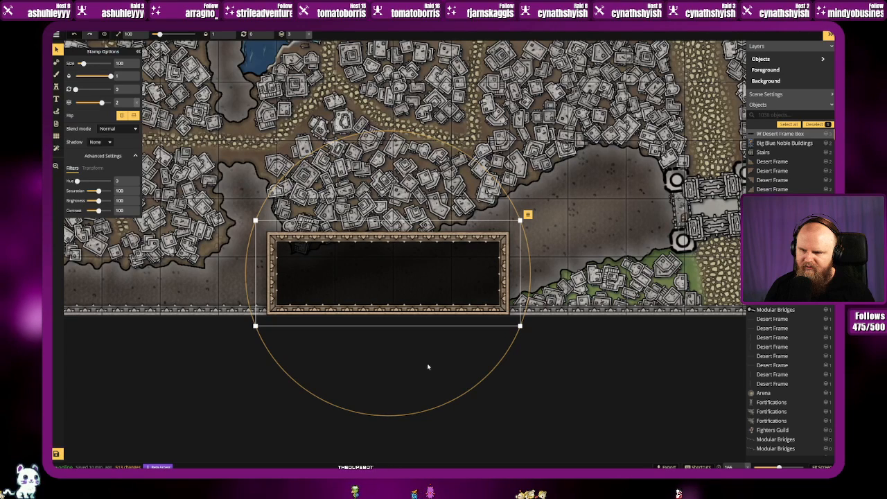
key("Right")
key("Right")
key("Right")
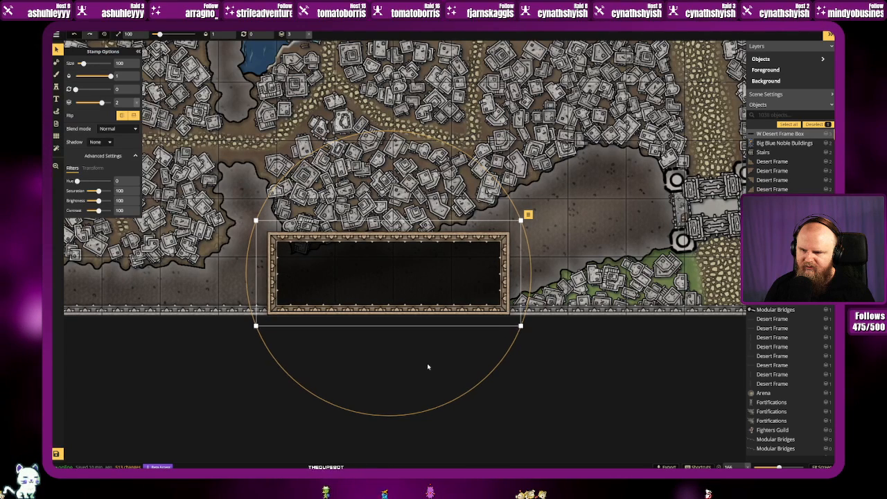
key("Right")
key("Right")
key("Right")
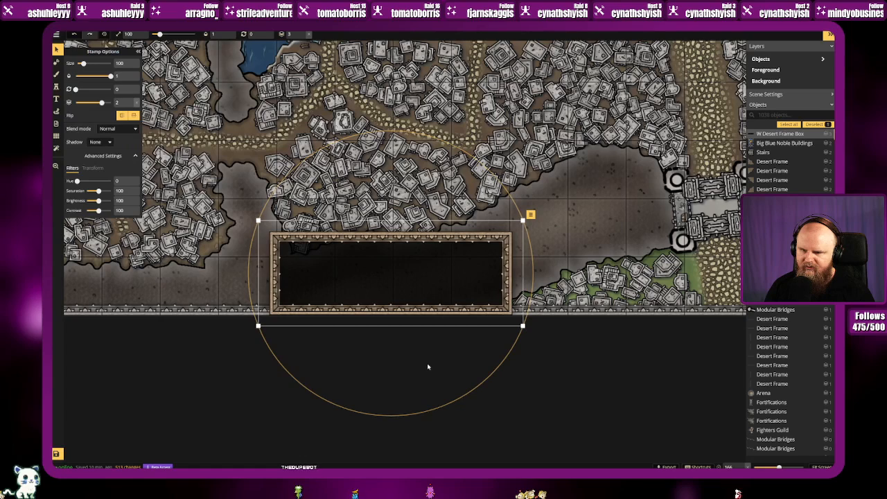
key("Right")
key("Right")
key("Right")
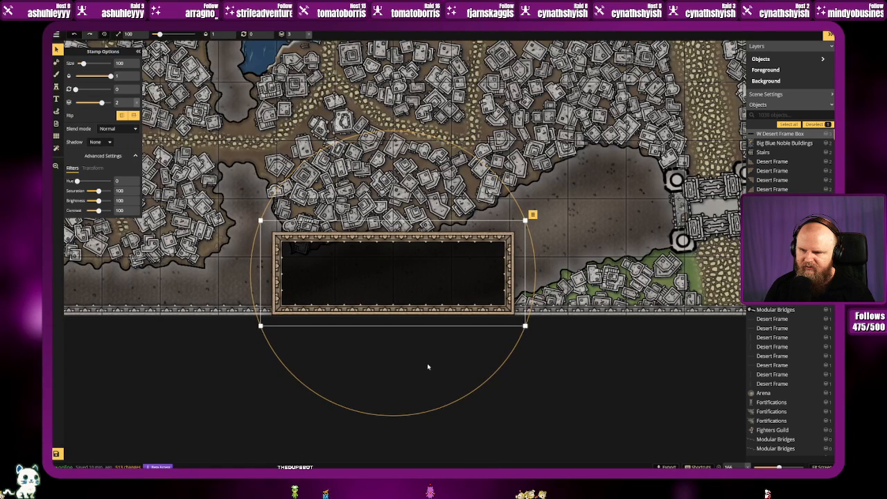
key("Right")
left_click(503, 368)
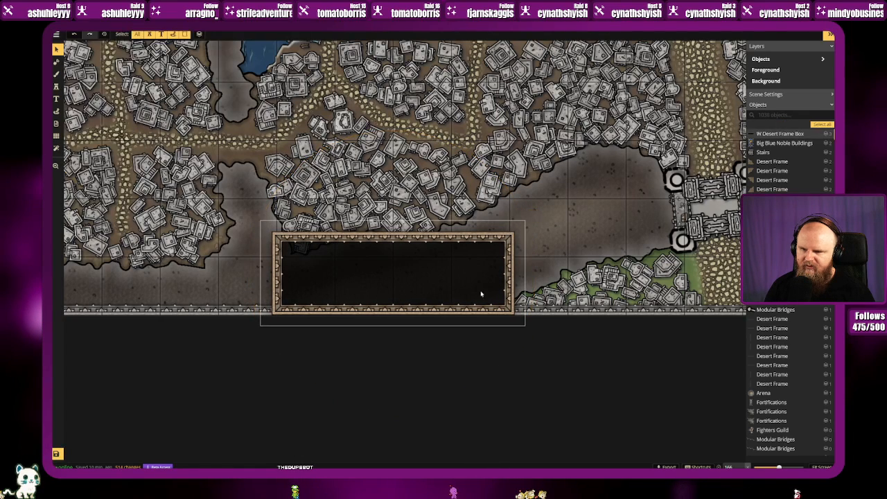
Step: Lower the frame box's saturation to 16 to match the grey stone border
scroll(476, 288, "down", 5)
scroll(489, 287, "down", 4)
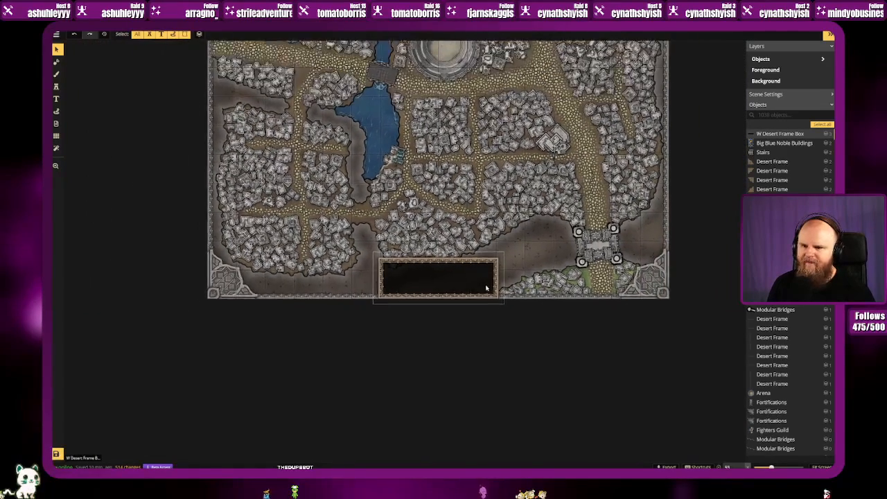
left_click(477, 287)
double_click(120, 190)
left_click(602, 334)
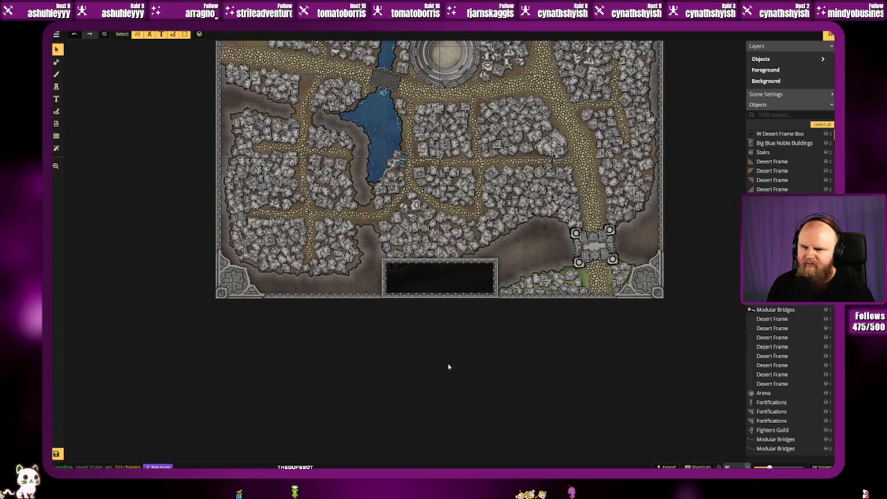
Step: Place a text label reading "Text" inside the frame box, in white Metamorphous at size 24
scroll(454, 344, "up", 1)
scroll(454, 343, "down", 2)
left_click_drag(454, 341, 427, 391)
scroll(418, 404, "up", 3)
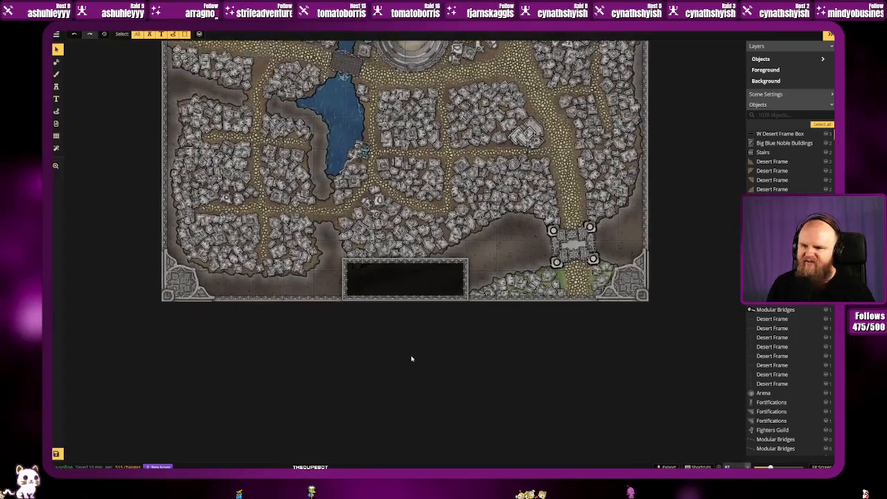
scroll(406, 356, "up", 1)
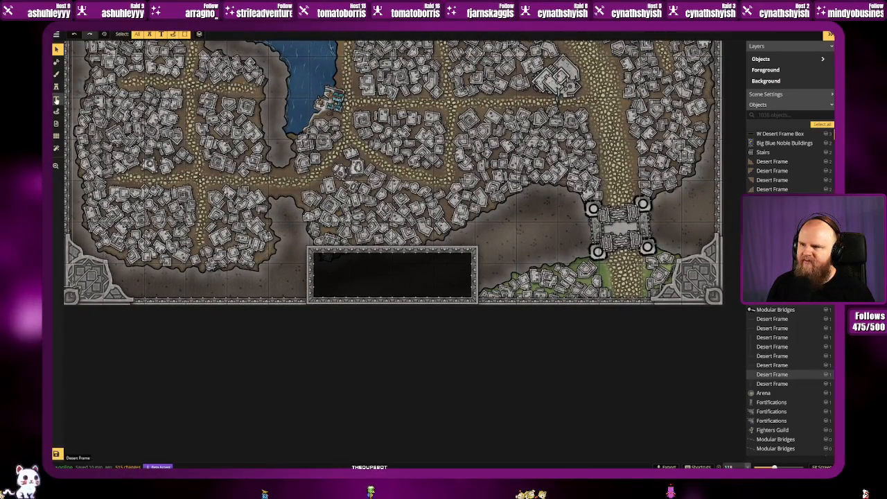
left_click(57, 99)
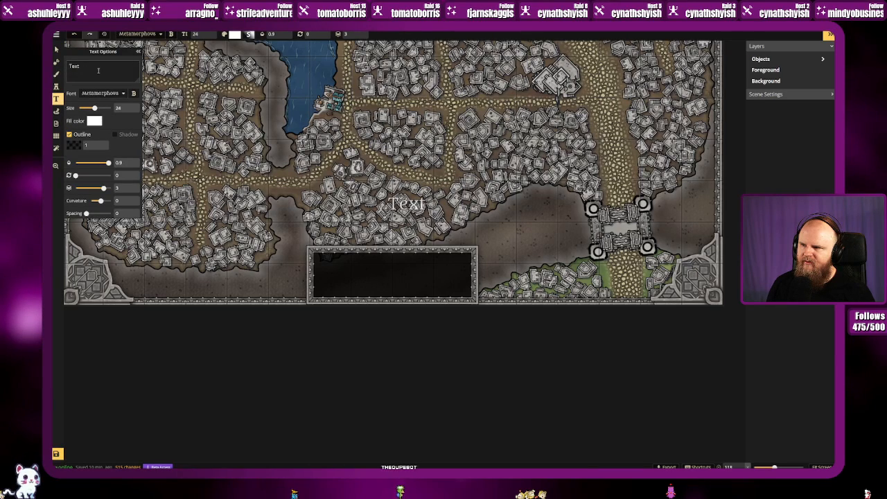
left_click(346, 275)
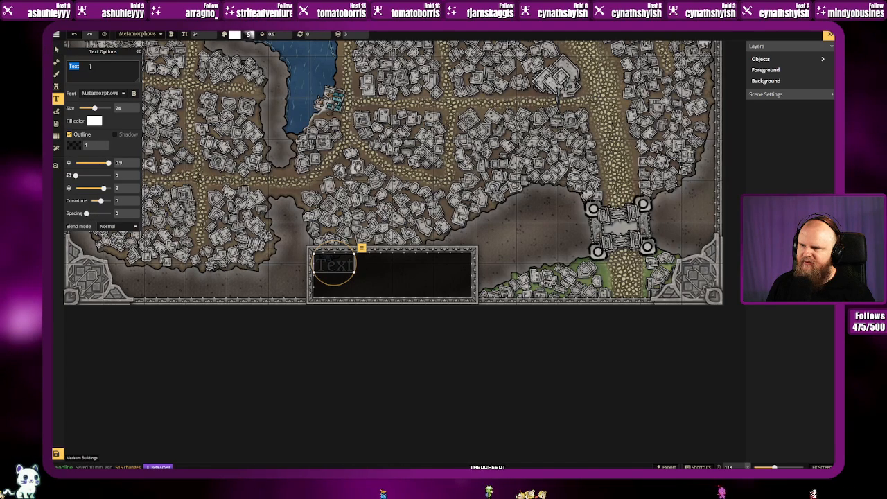
type("Text")
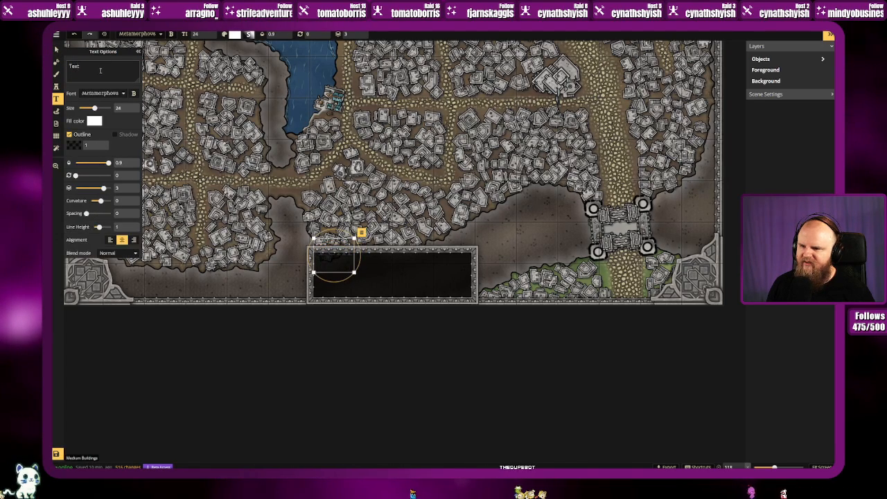
Step: Raise the text label to layer 5, above the frame box
left_click(59, 49)
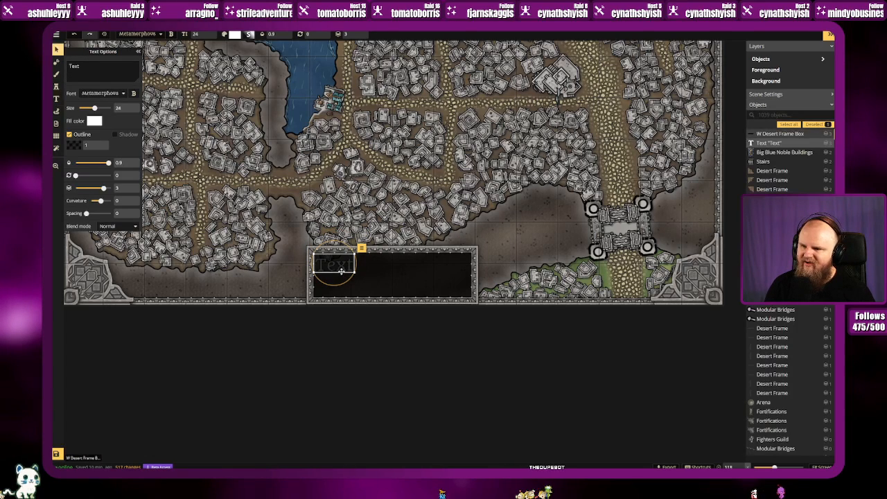
right_click(357, 253)
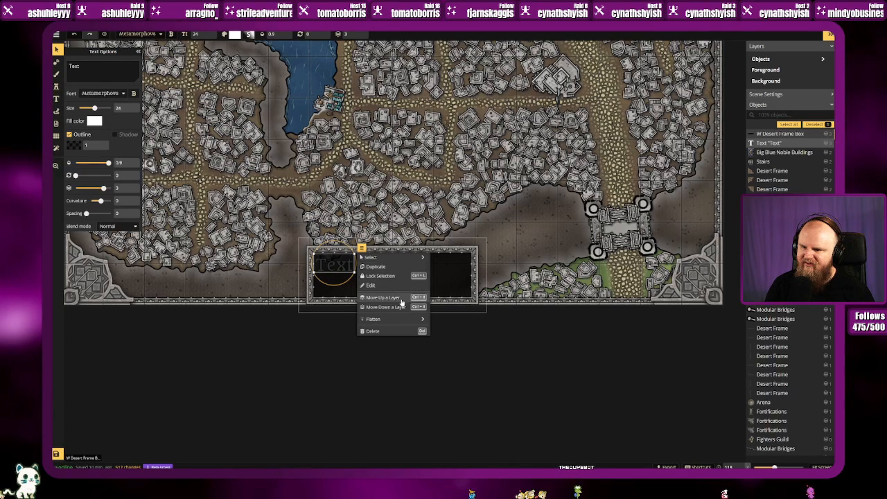
left_click(399, 298)
left_click(311, 368)
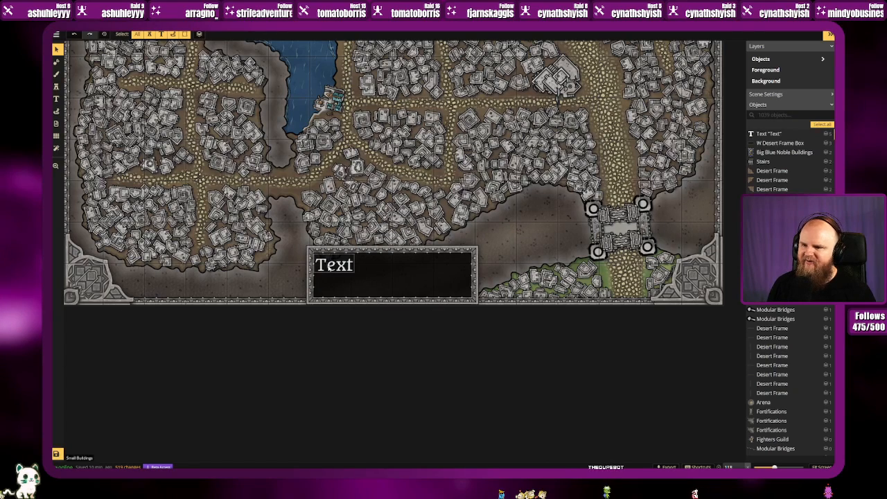
Step: Change the label's wording to STONEHOME and centre it inside the frame box
left_click(335, 265)
double_click(86, 69)
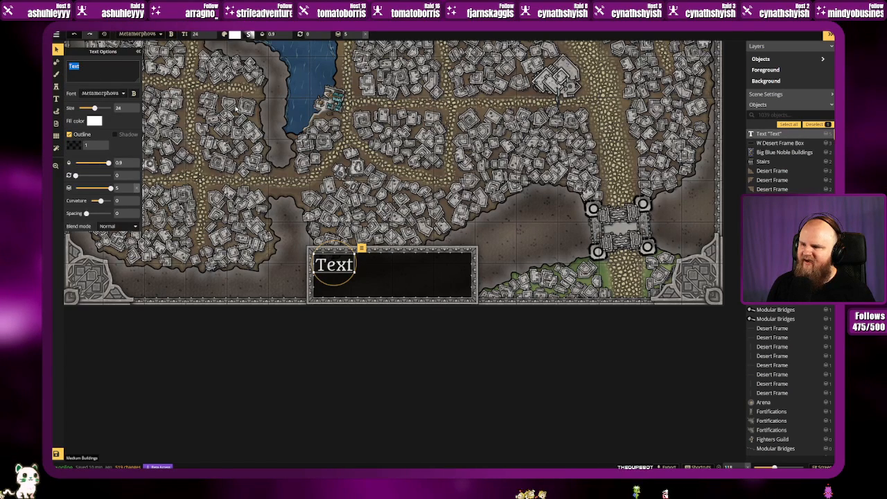
type("STONEHOME")
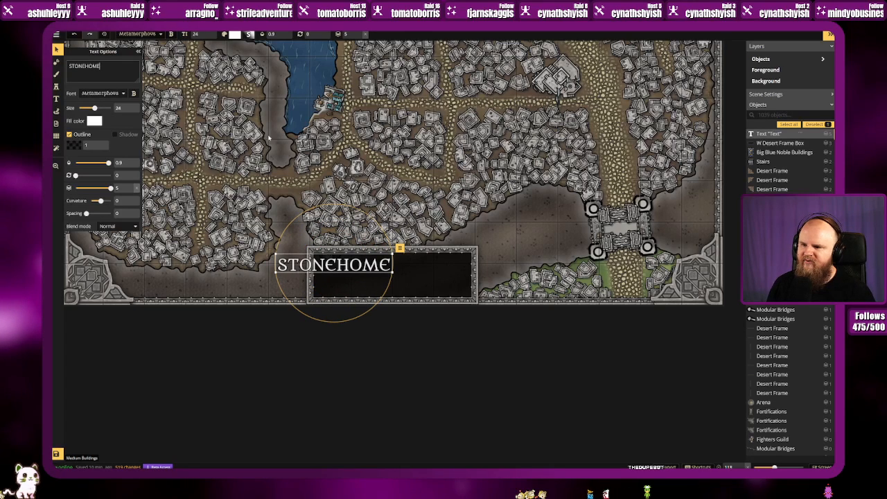
left_click_drag(342, 267, 398, 276)
Step: Try the Uncial Antiqua and Cinzel fonts on the STONEHOME title
left_click(104, 93)
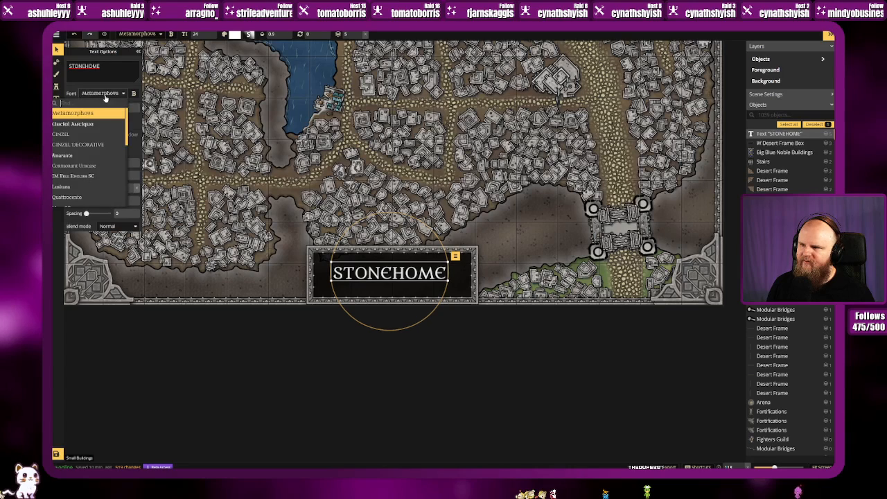
left_click(104, 124)
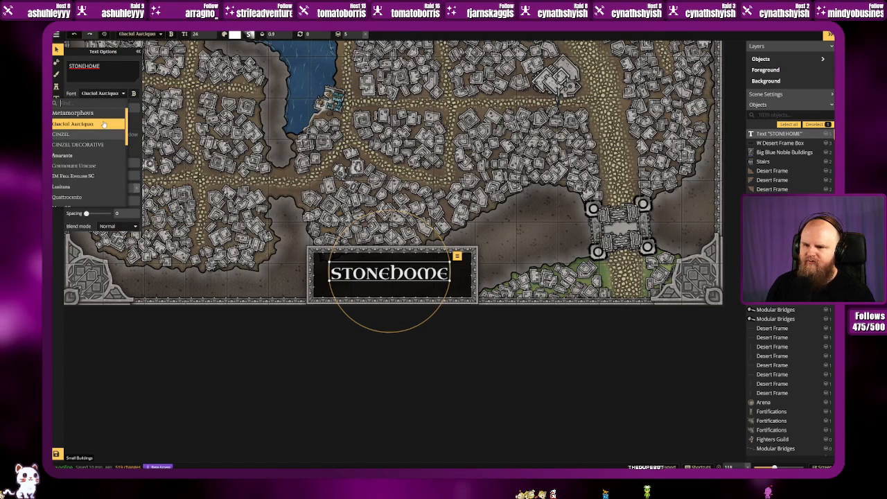
key("Down")
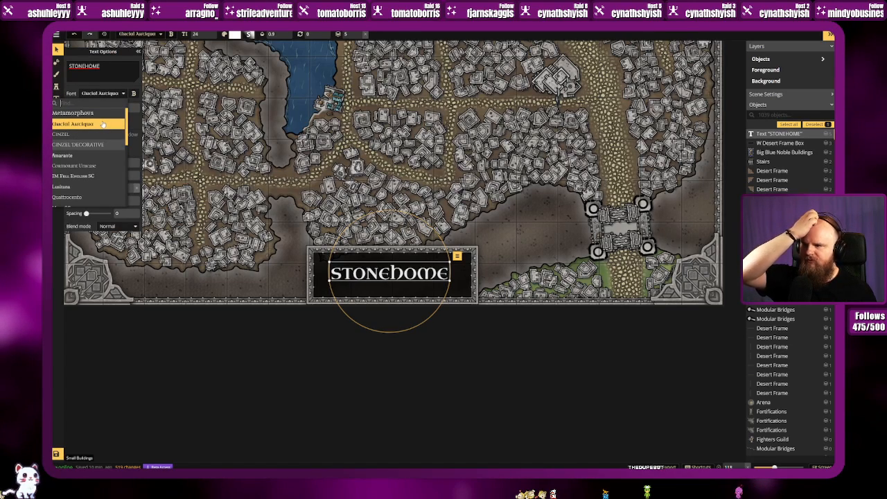
left_click(93, 137)
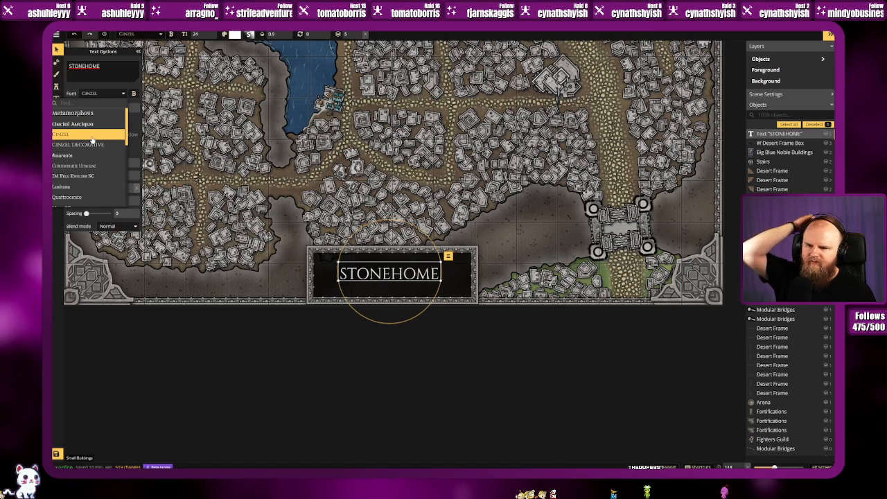
left_click(404, 322)
left_click(423, 344)
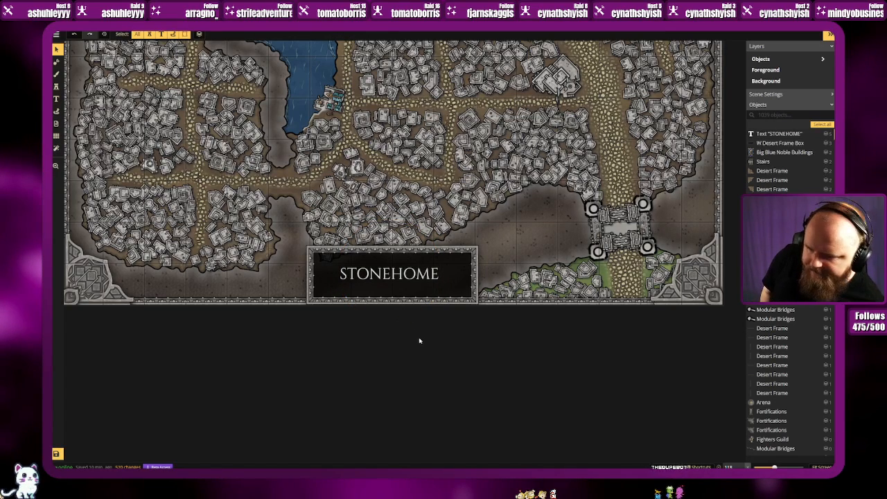
Step: Set the STONEHOME title's font to Cinzel Decorative
left_click(417, 274)
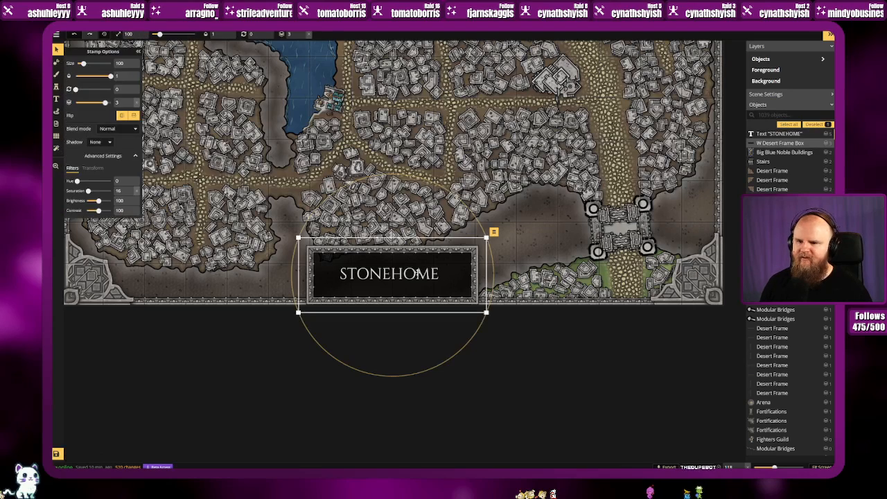
left_click(368, 280)
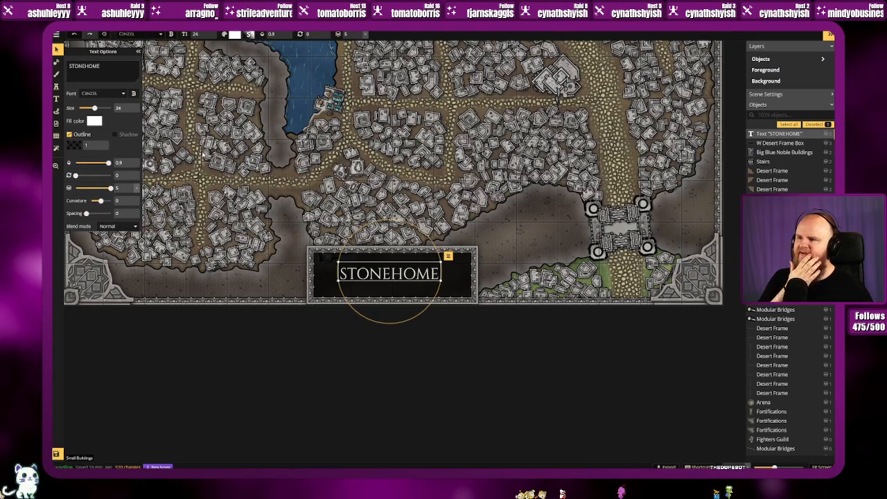
left_click(104, 92)
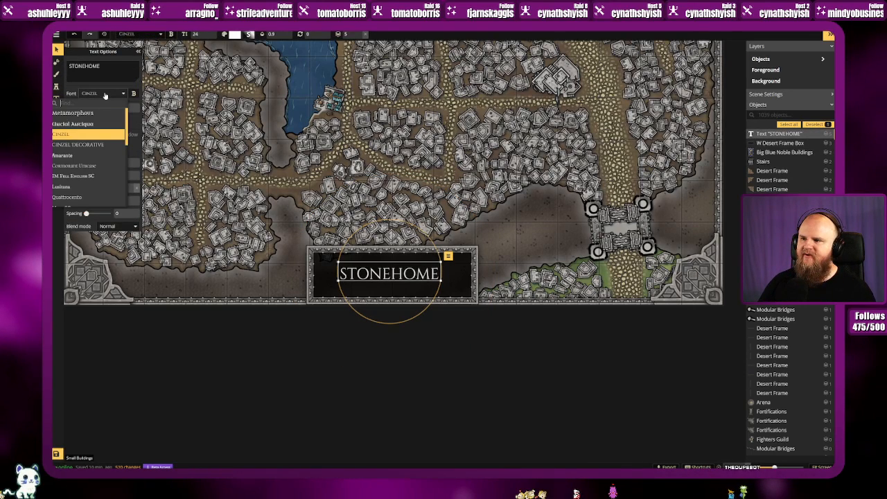
left_click(88, 144)
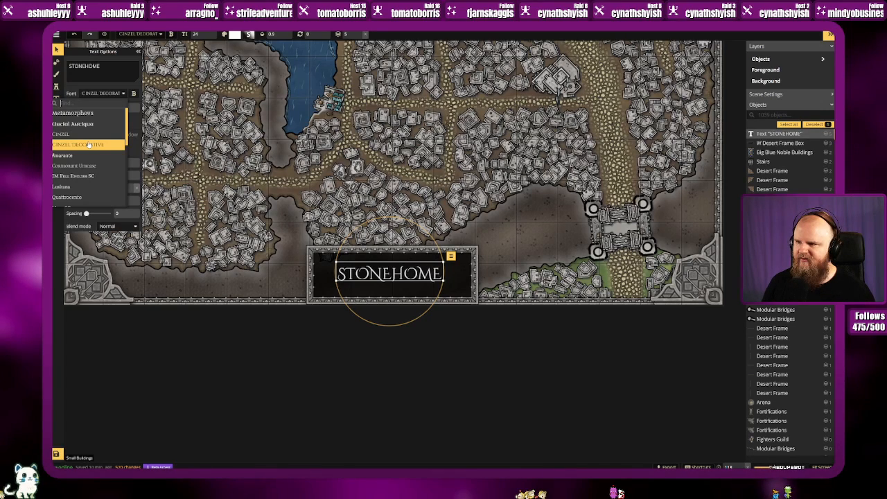
Step: Try fonts from Uncial Antiqua and Cinzel Decorative through Cormorant Unicase, IM Fell English SC and Lusitana on the STONEHOME title
left_click(104, 123)
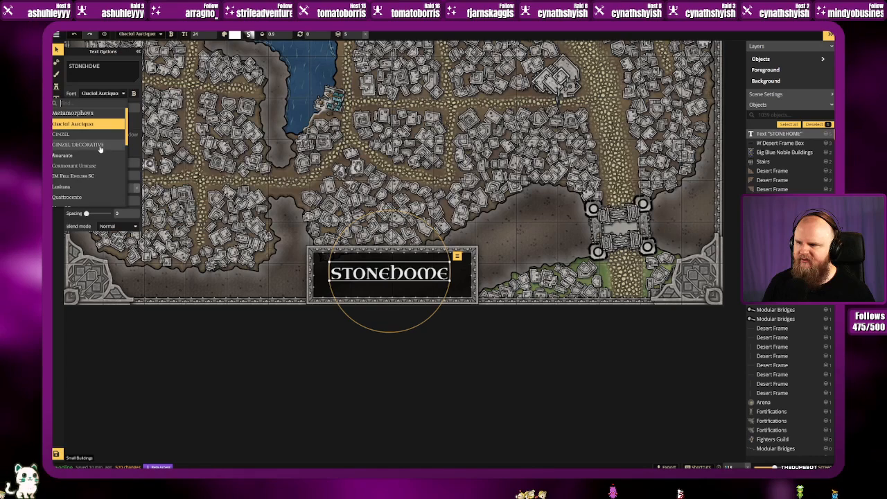
left_click(96, 145)
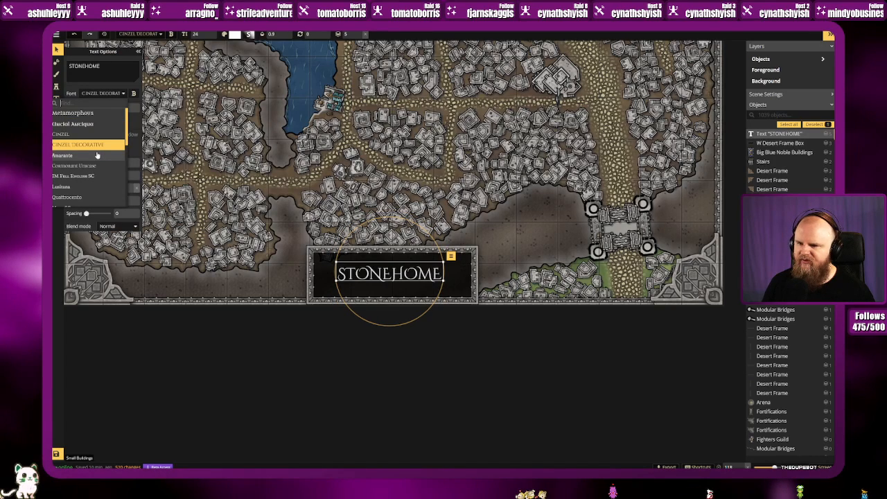
left_click(97, 155)
left_click(92, 166)
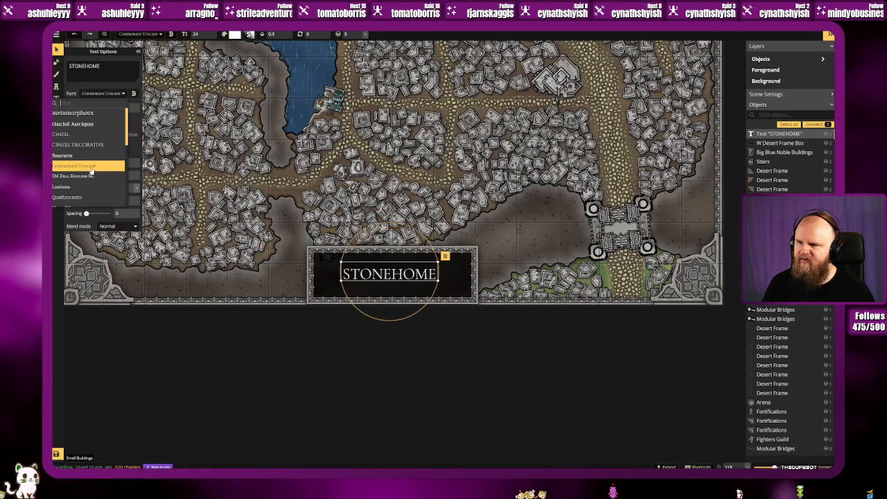
left_click(91, 176)
left_click(91, 187)
scroll(90, 184, "down", 1)
left_click(88, 164)
left_click(86, 176)
scroll(86, 172, "down", 2)
Step: Try the Almendra SC, Modern Antiqua, Vollkorn SC and neighbouring fonts on the STONEHOME title
left_click(86, 118)
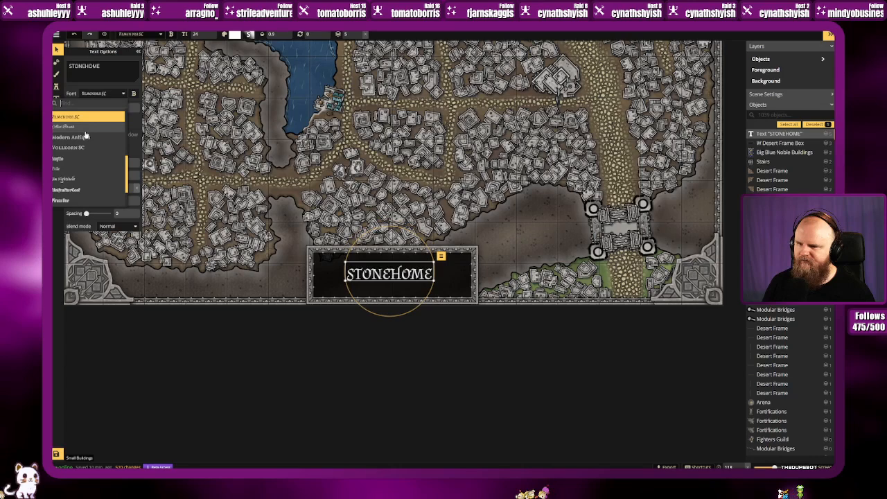
left_click(85, 128)
left_click(86, 138)
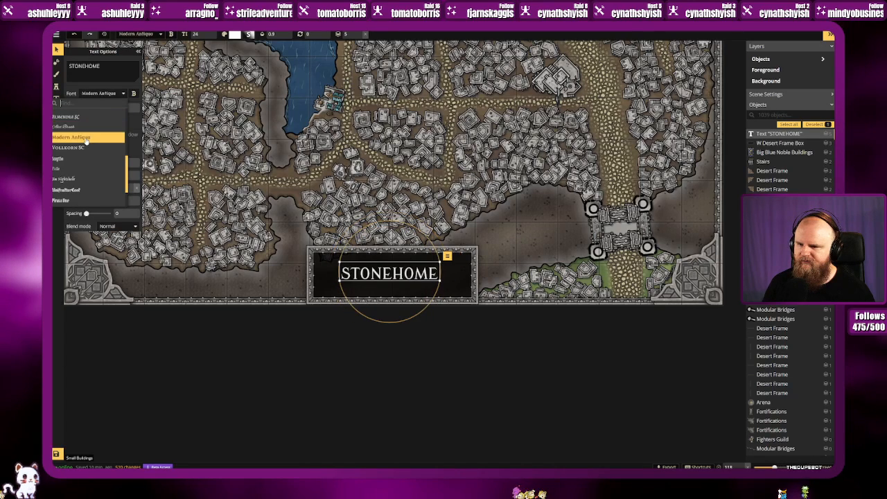
left_click(86, 148)
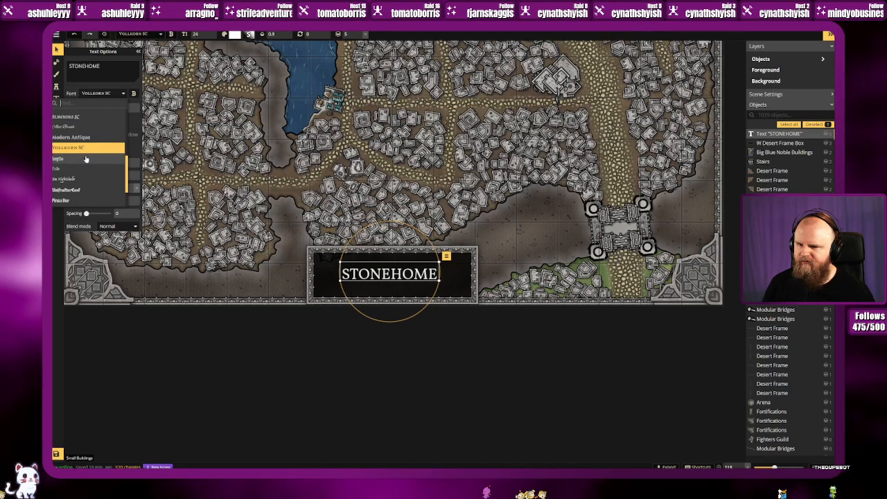
left_click(86, 160)
left_click(86, 169)
scroll(86, 168, "down", 1)
left_click(86, 162)
scroll(86, 162, "down", 1)
Step: Try the remaining fonts on the STONEHOME title, including UnifrakturCook, Seaweed Script and Caesar Dressing
left_click(86, 160)
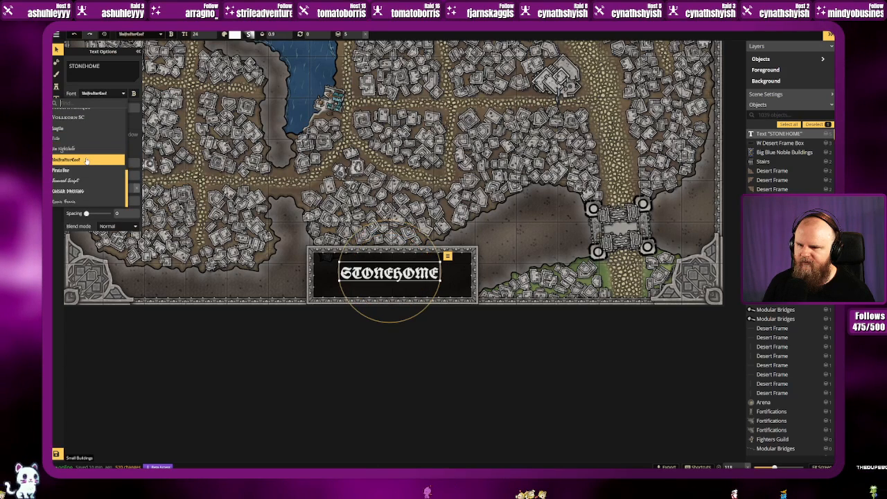
left_click(85, 170)
left_click(85, 180)
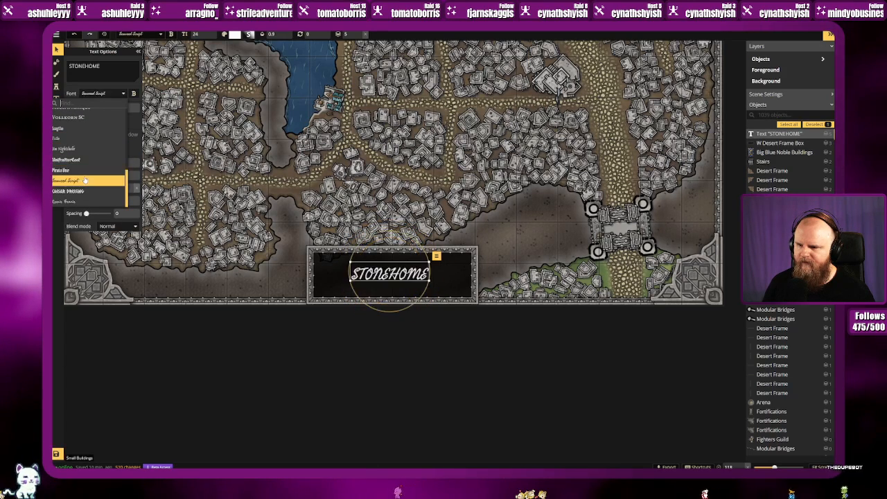
left_click(84, 190)
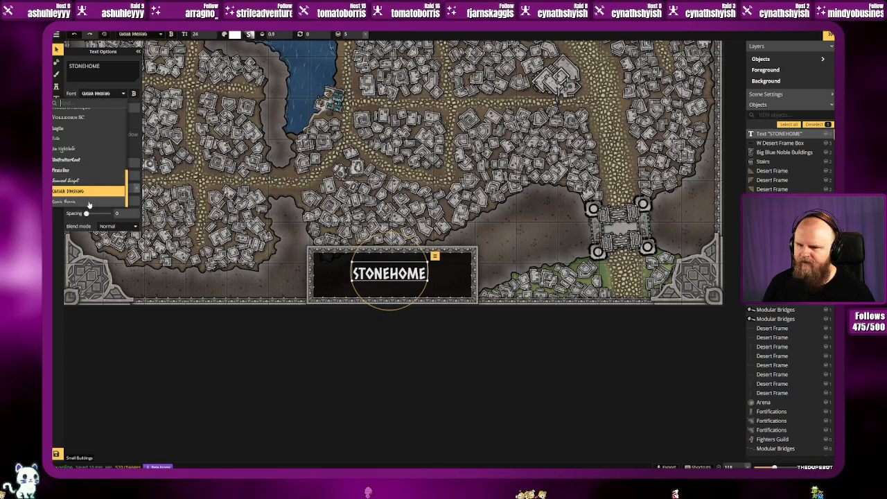
left_click(93, 200)
scroll(95, 199, "down", 3)
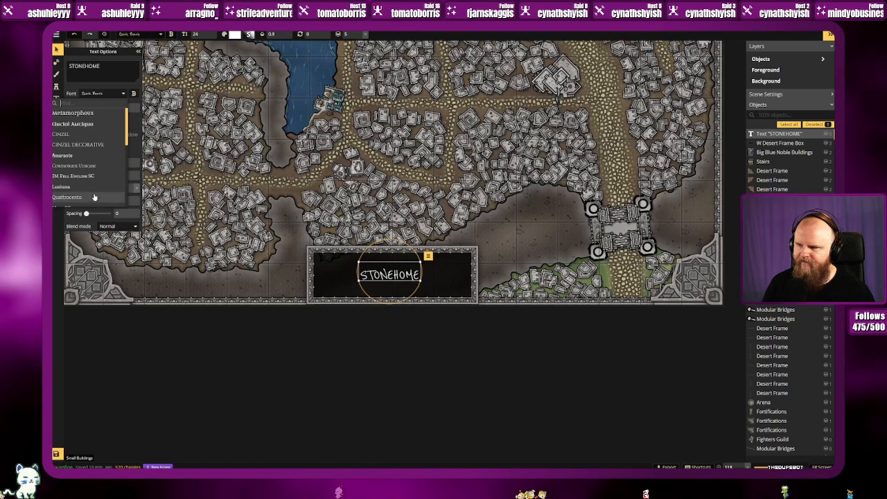
Step: Compare Uncial Antiqua with Cinzel Decorative on the title and try Cinzel Decorative in bold
left_click(97, 123)
left_click(97, 145)
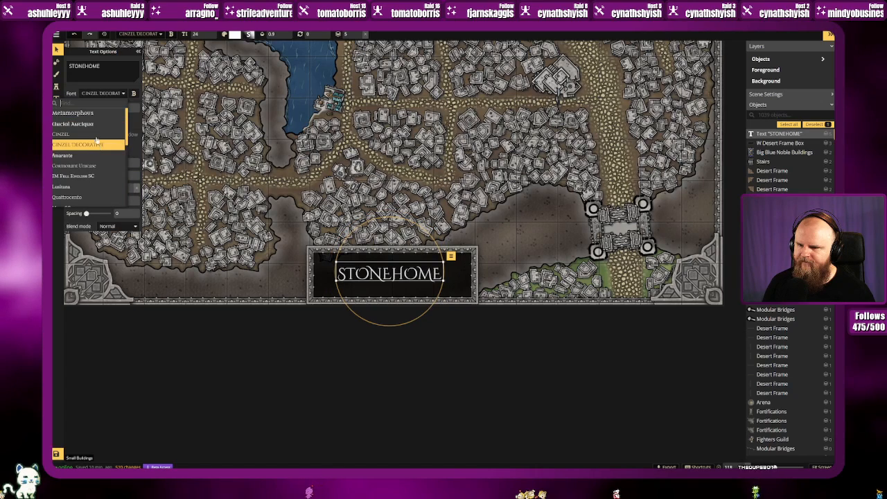
left_click(96, 124)
left_click(97, 145)
left_click(133, 95)
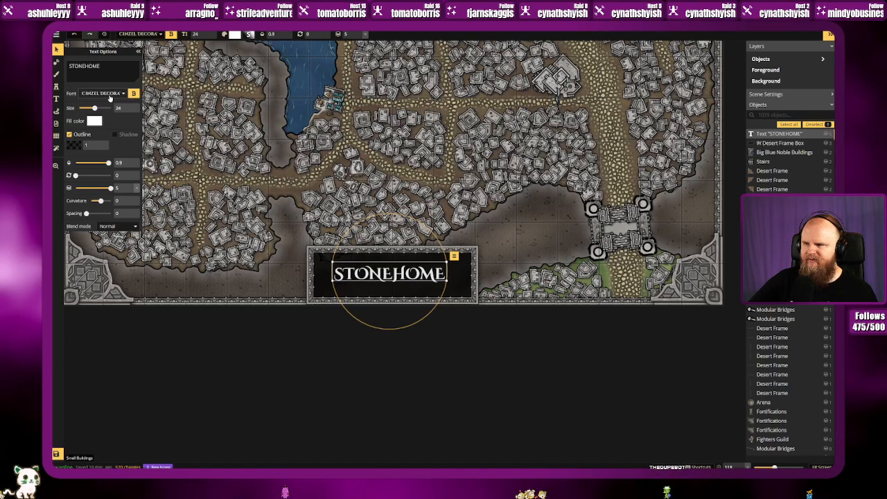
Step: Set the STONEHOME title's font to Uncial Antiqua with bold turned off
left_click(101, 92)
left_click(91, 124)
left_click(133, 95)
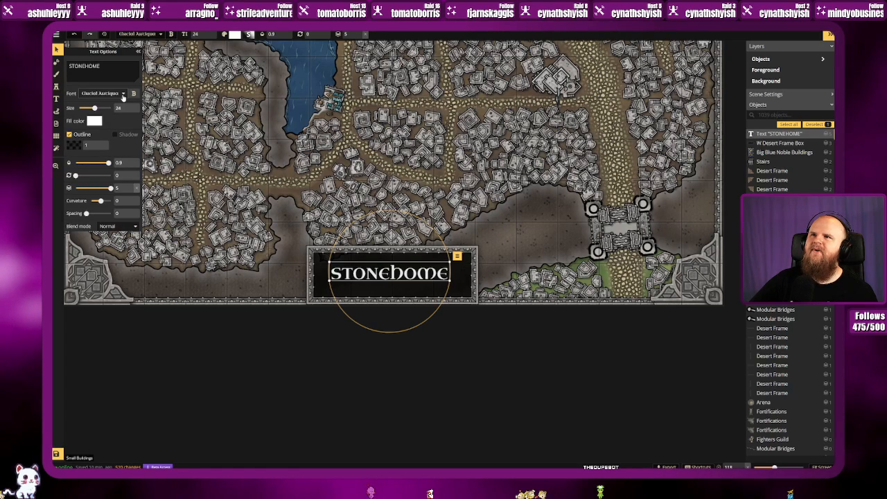
Step: Change the title label's wording to Middle Earth as a test of the font
left_click(411, 293)
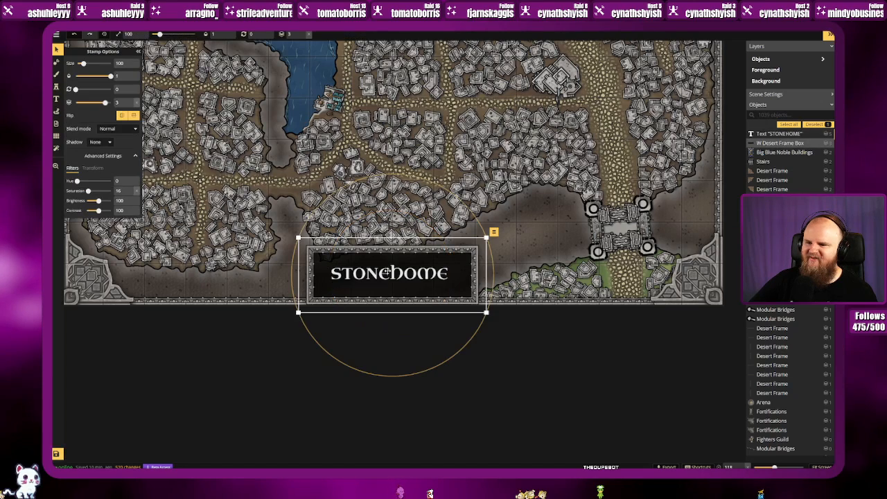
left_click(392, 275)
left_click_drag(104, 67, 70, 71)
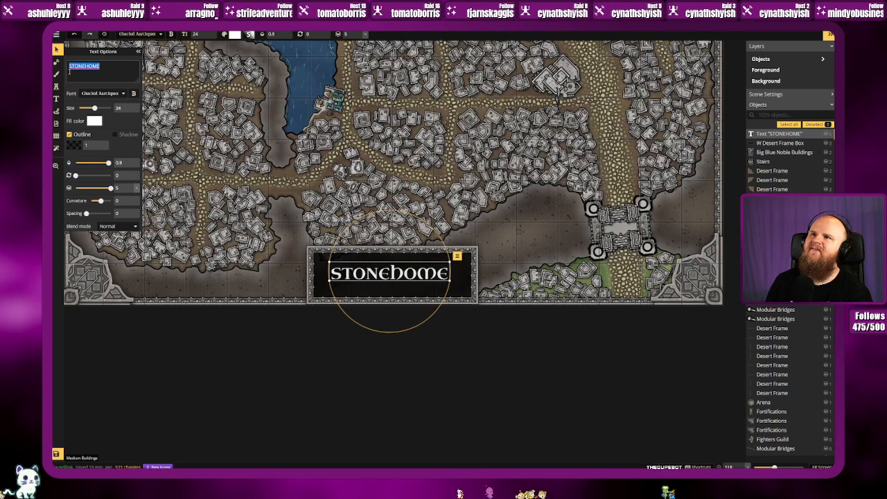
type("Middle Eath")
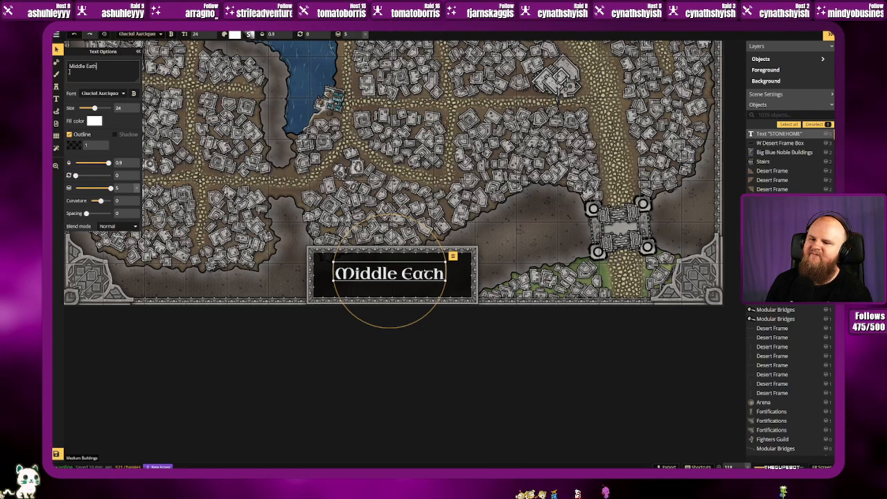
type("r")
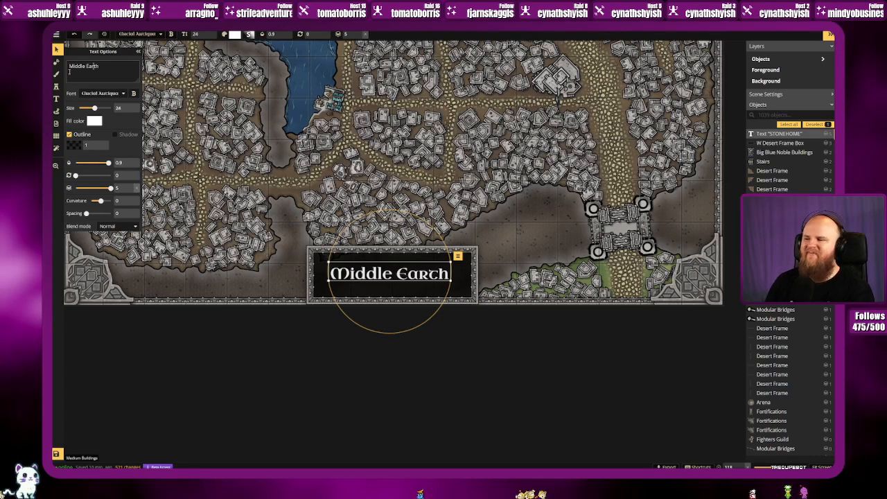
Step: Replace the title's test wording with haradwich
key("ctrl+a")
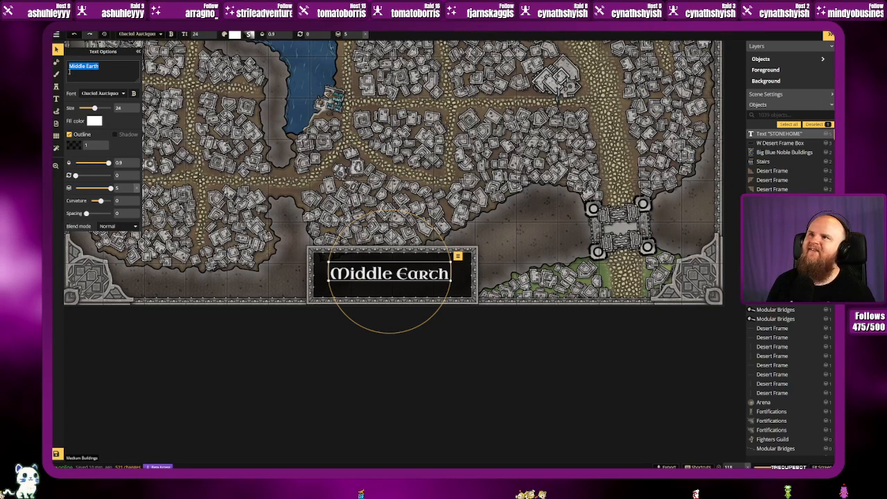
type("ha")
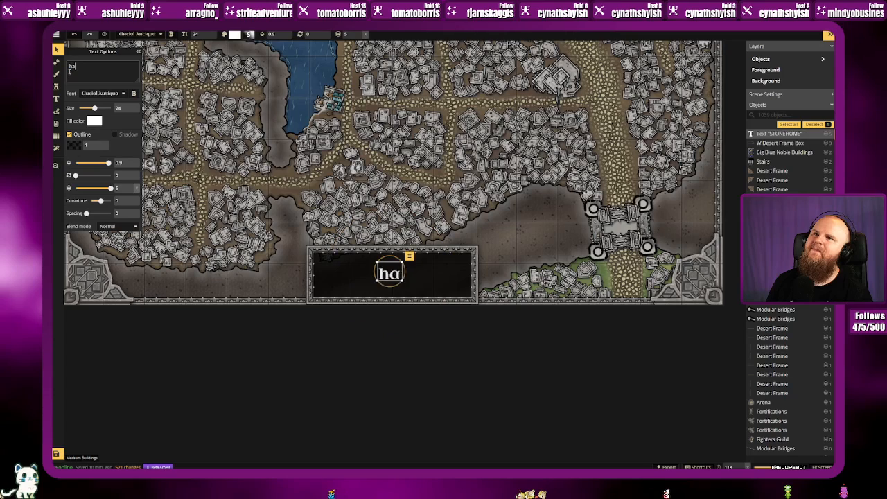
type("radwich")
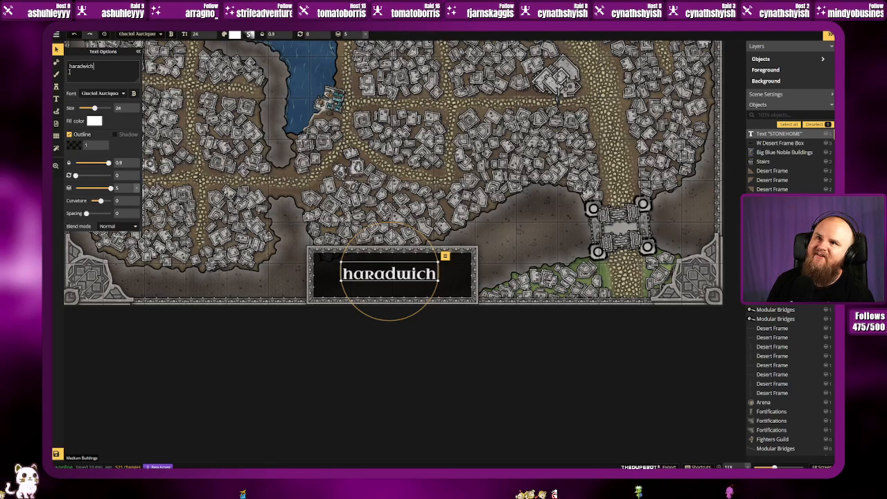
Step: Try plain, accented and capital letter A endings after haradwich, and remove the extra letter
type("à")
key("BackSpace")
type("â")
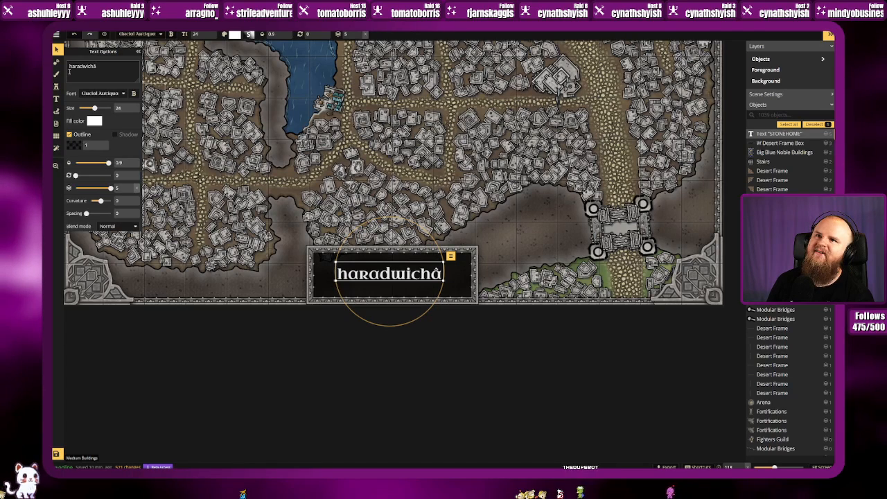
key("BackSpace")
type("a")
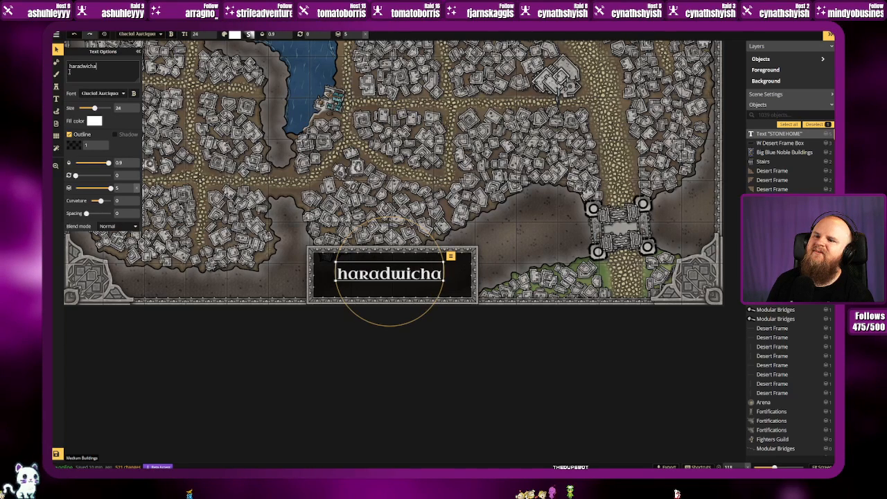
key("BackSpace")
type("A")
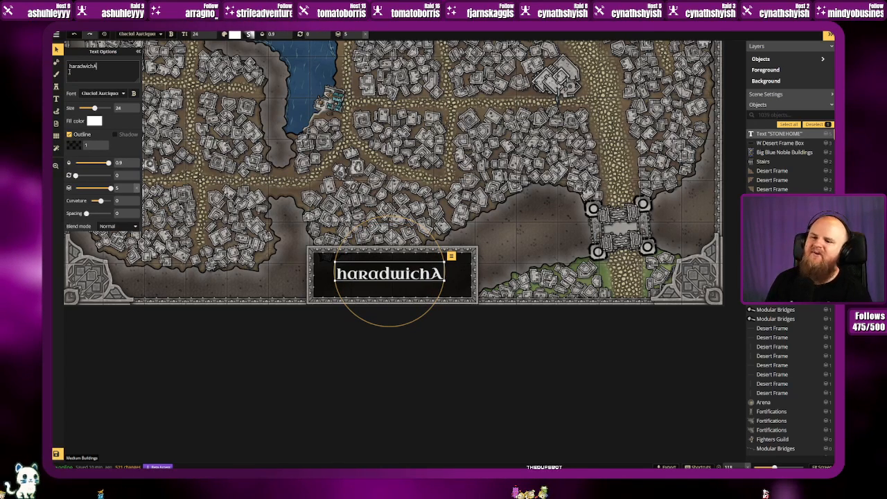
key("BackSpace")
type("a")
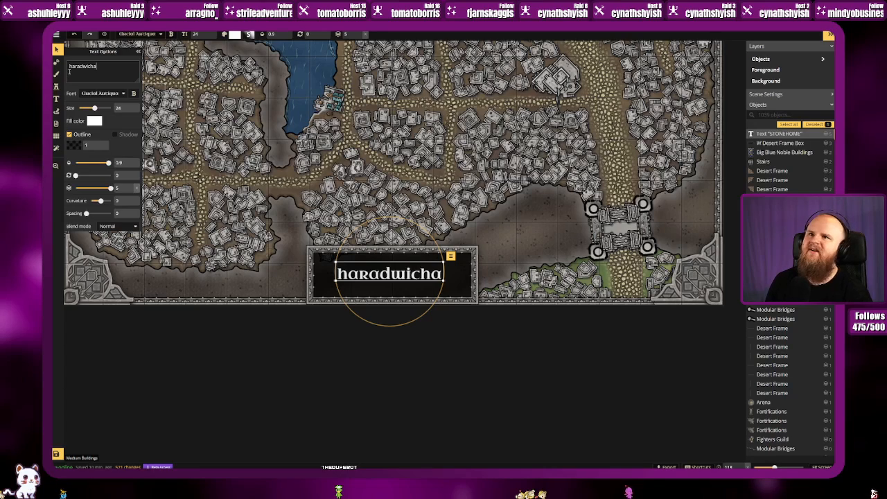
key("BackSpace")
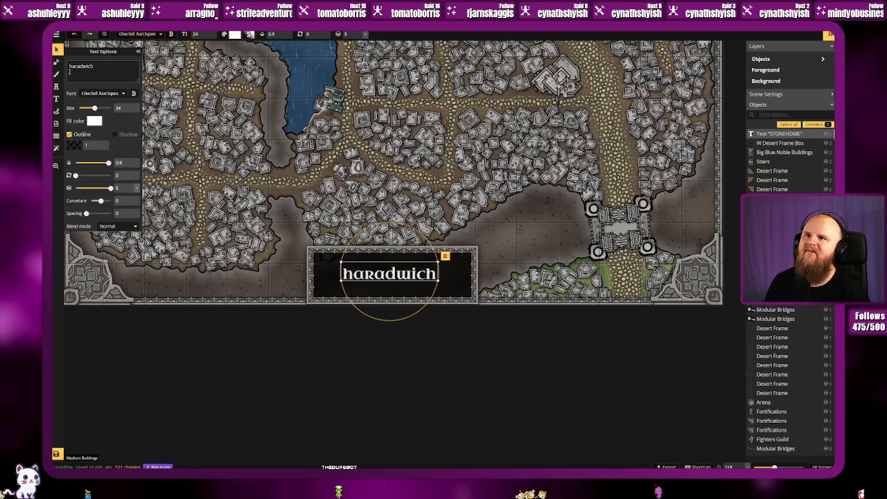
Step: Try adding capital A and D to the end of haradwich, and remove them
key("ctrl+a")
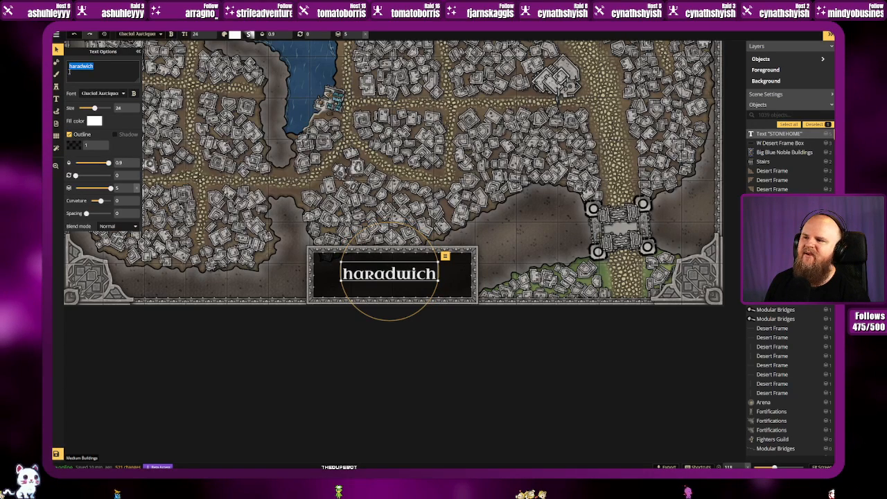
key("End")
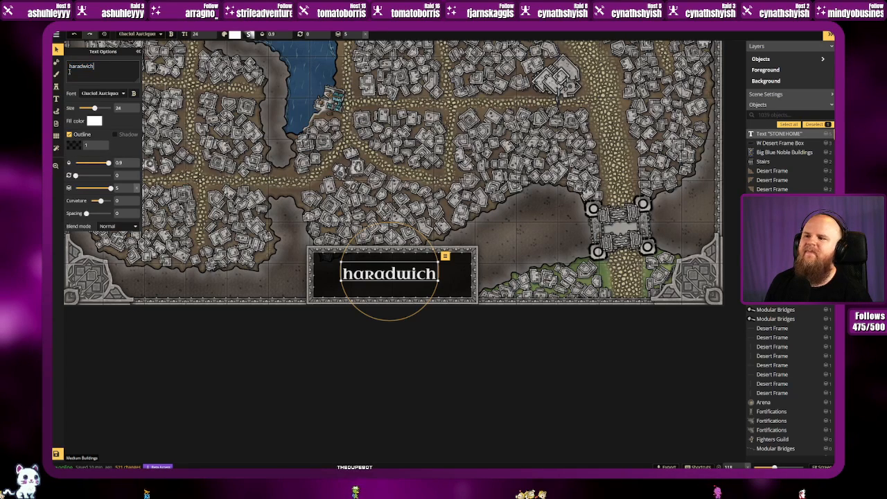
type("A")
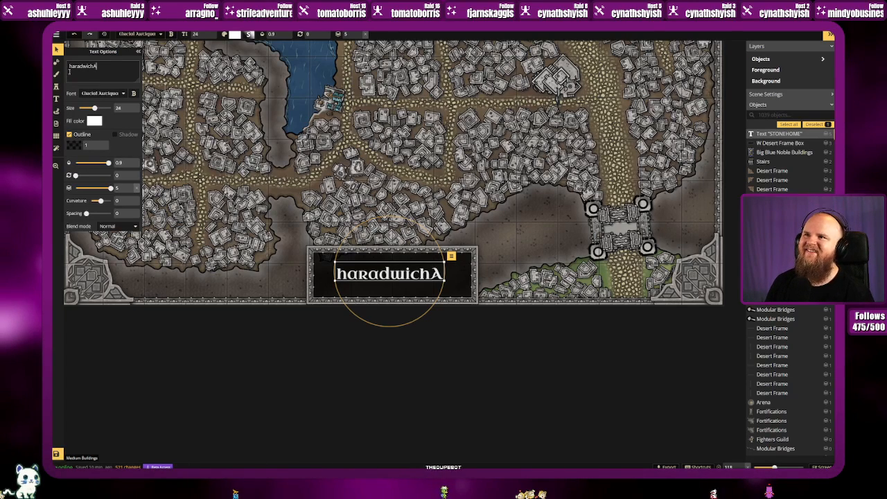
type("D")
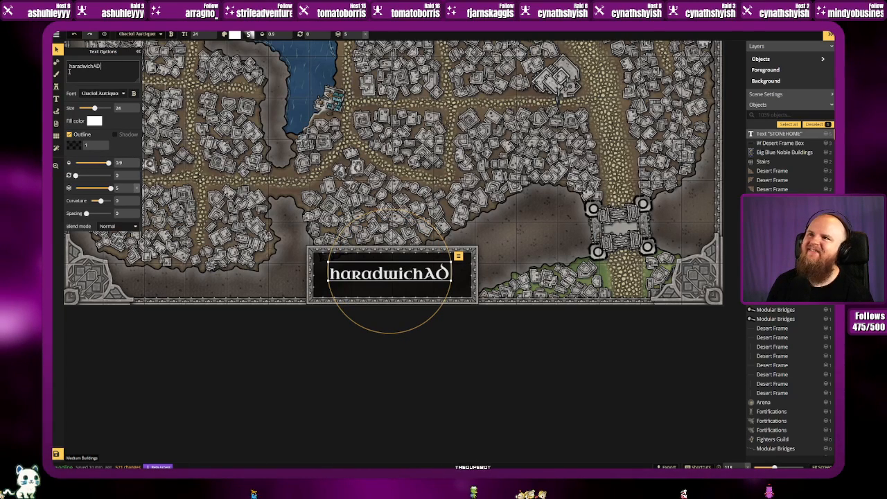
key("BackSpace")
key("BackSpace")
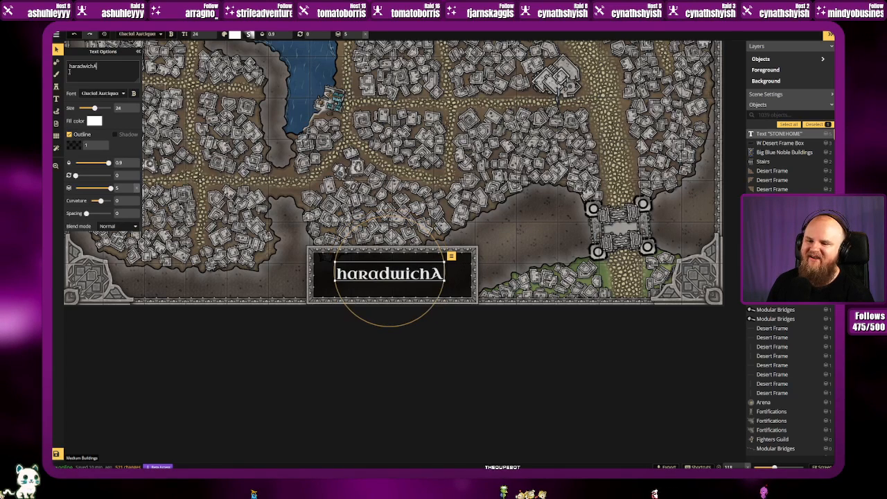
Step: Replace the title label's wording with Stonehome in mixed case
key("ctrl+a")
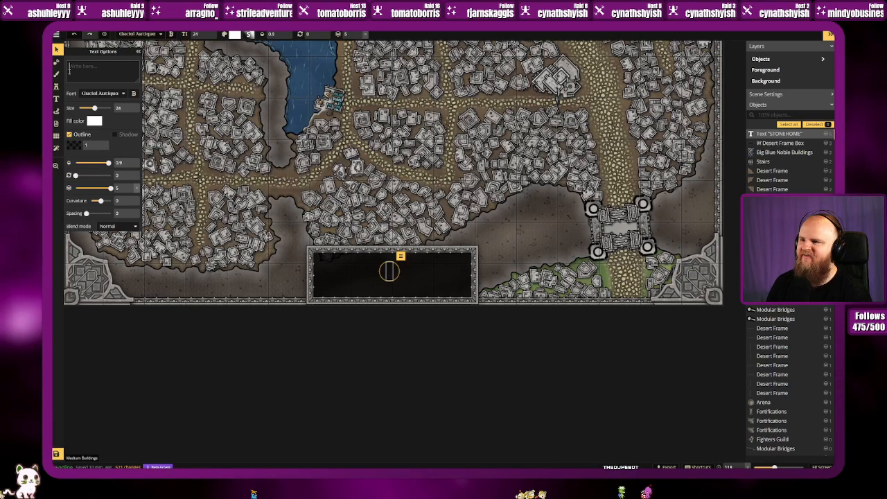
type("STON E")
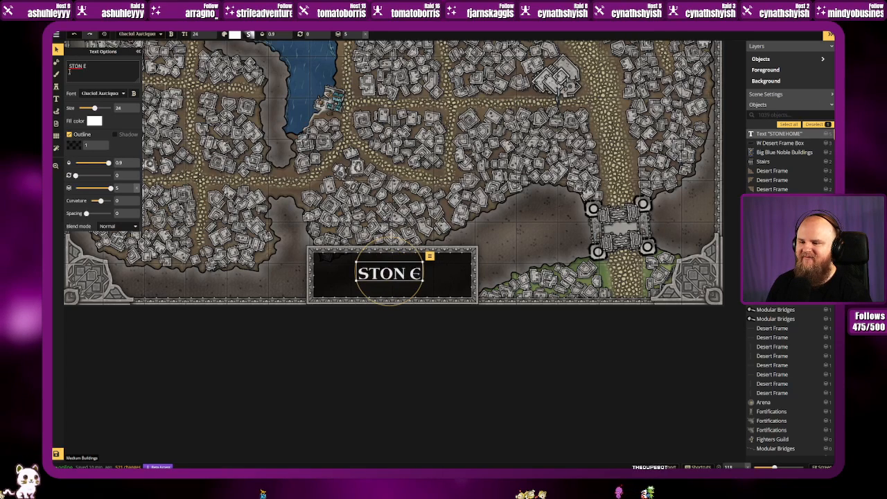
key("BackSpace")
key("BackSpace")
key("BackSpace")
type("tonehome")
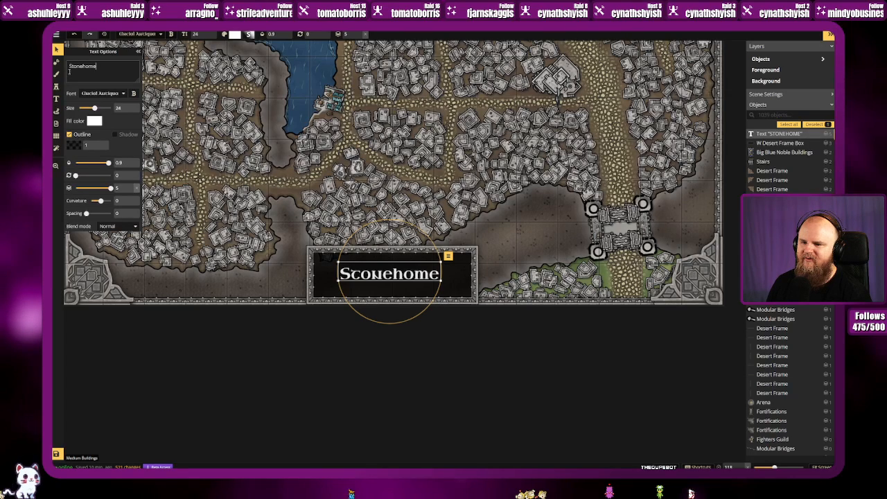
Step: Add a second line reading STONEHOME in capitals to the label and check the bold setting, leaving it off
key("Return")
type("STONEHOME")
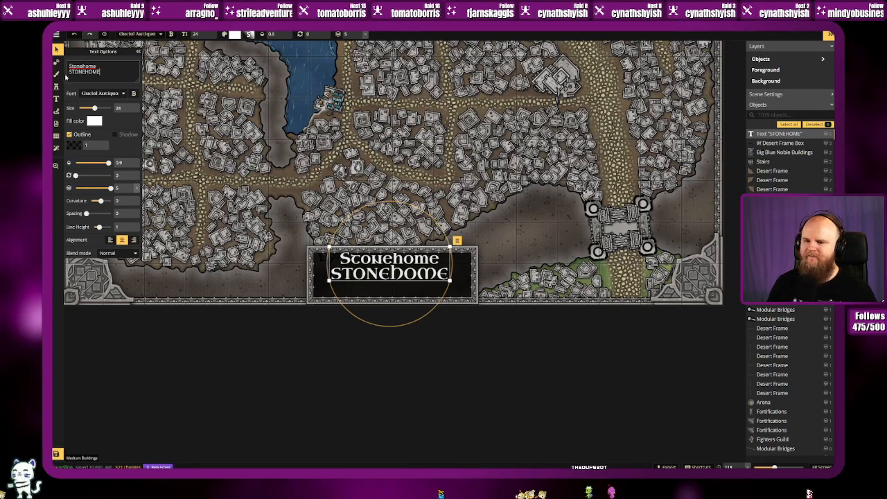
left_click(133, 93)
left_click(132, 94)
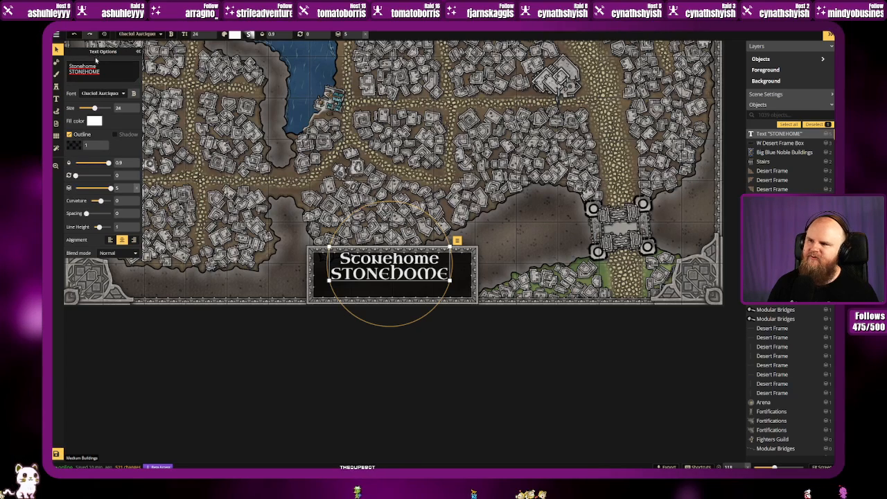
Step: Try SHREK and Shrek as the label's second line in place of the capitalised STONEHOME
left_click_drag(101, 72, 66, 71)
type("SHREK")
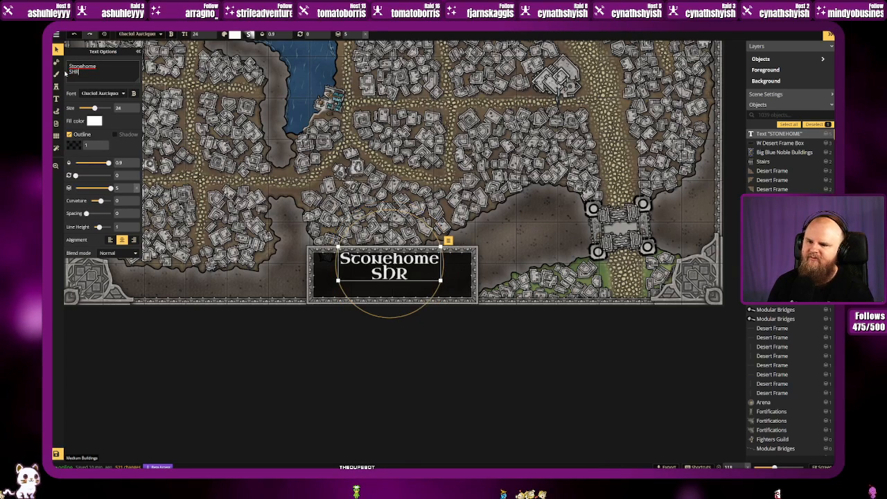
key("BackSpace")
key("BackSpace")
key("BackSpace")
key("BackSpace")
type("hrek")
Step: Remove the label's second line so that its wording is only Stonehome
key("BackSpace")
key("BackSpace")
key("BackSpace")
key("BackSpace")
key("BackSpace")
key("BackSpace")
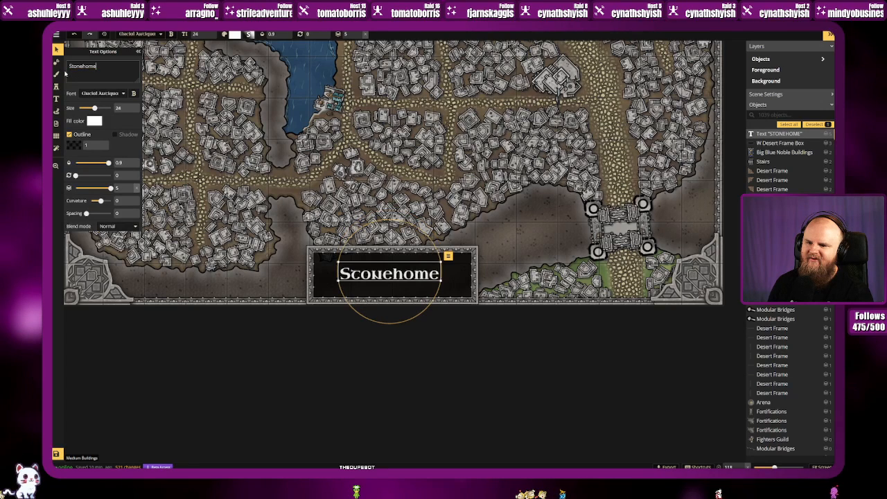
Step: Enlarge the Stonehome label to size 34 and centre it inside the frame box
left_click(104, 93)
left_click_drag(94, 108, 97, 108)
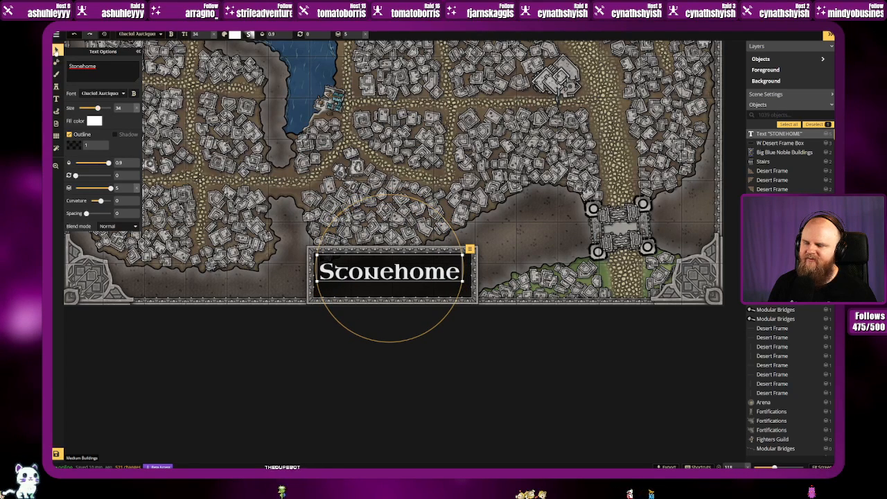
left_click(400, 274)
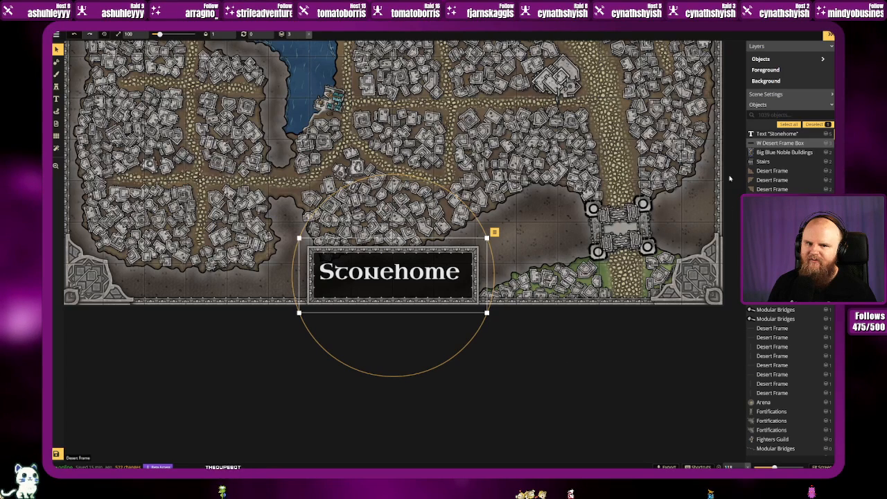
left_click(400, 272)
left_click_drag(401, 272, 401, 276)
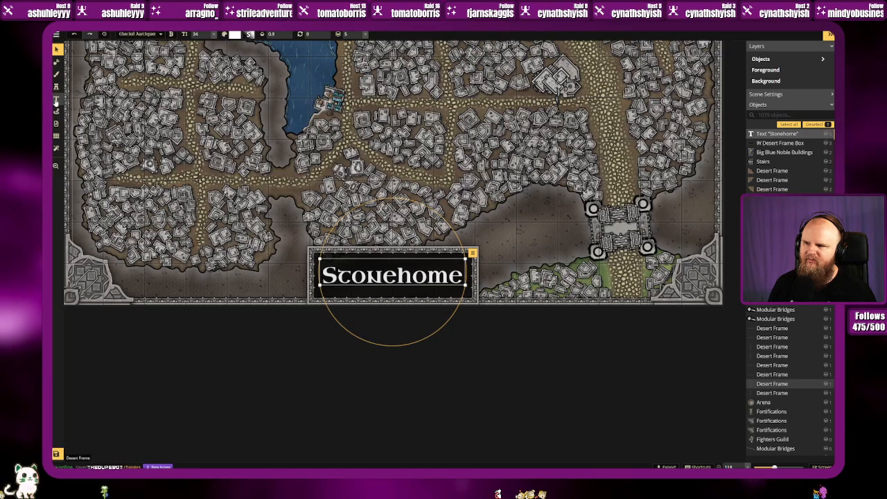
left_click(56, 99)
left_click(406, 201)
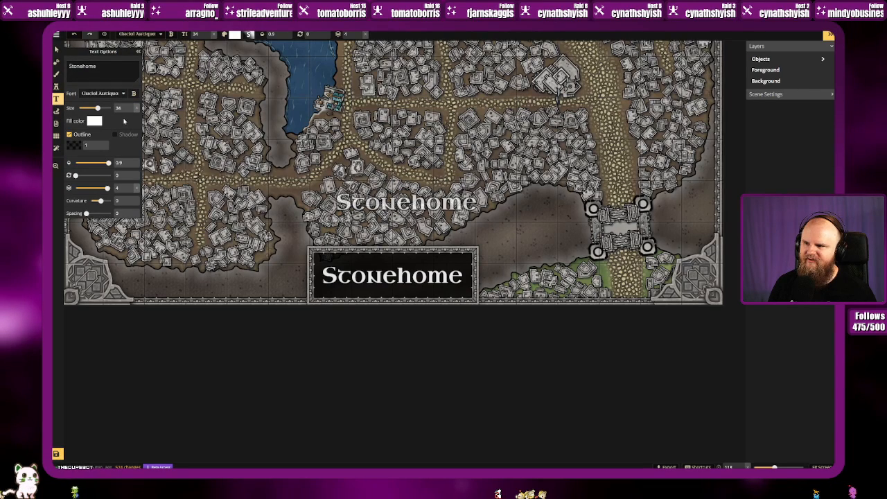
left_click_drag(100, 201, 101, 200)
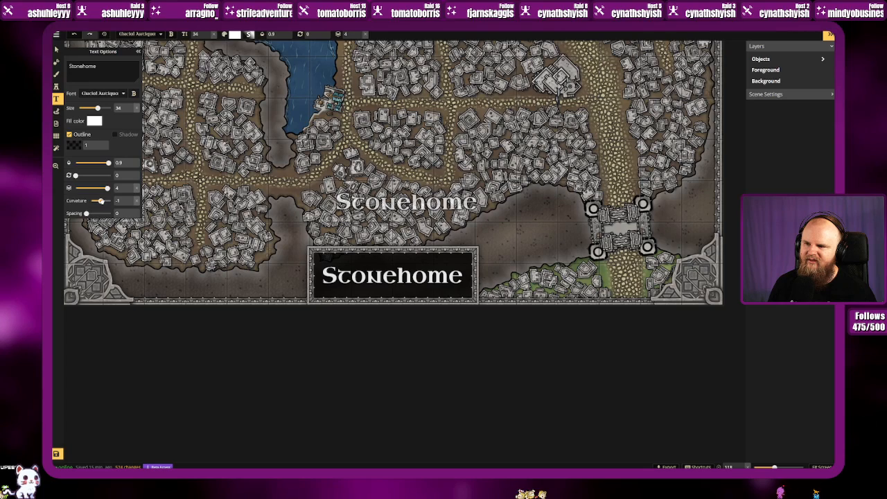
Step: Select the Stonehome label in the frame box and set its curvature to 10
left_click(57, 50)
left_click(374, 278)
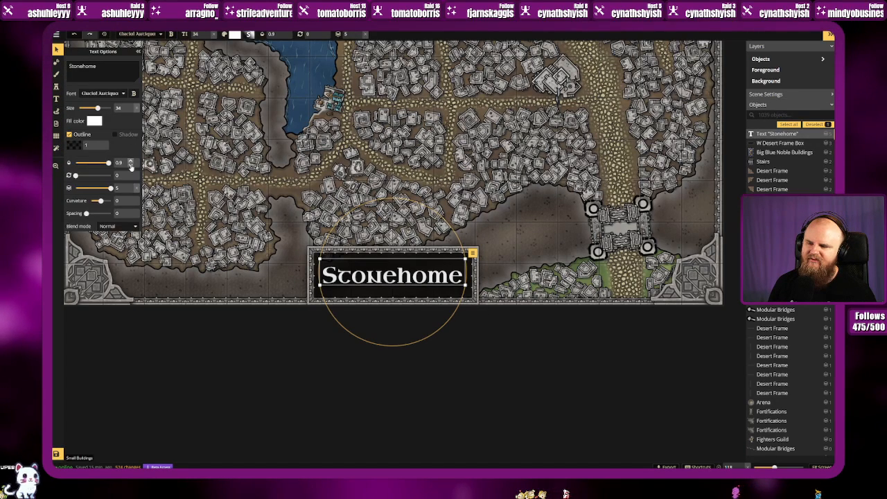
left_click_drag(101, 201, 101, 214)
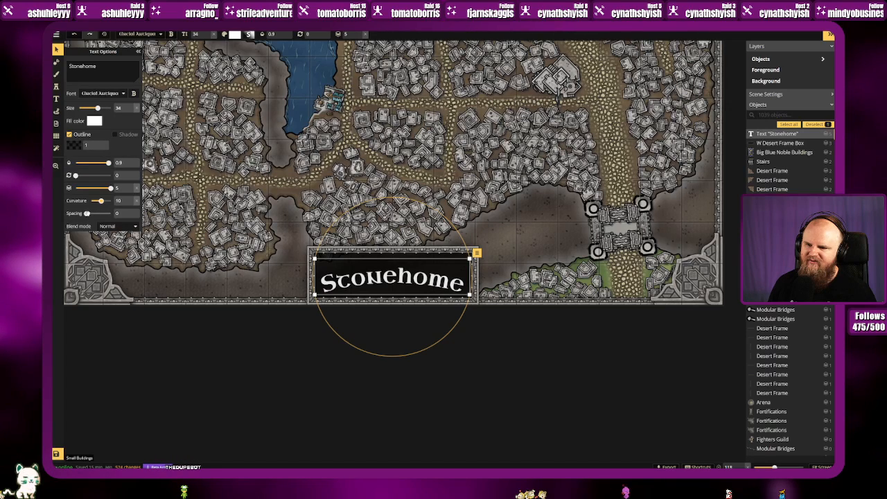
Step: Try other letter spacing and rotation values on the curved label, returning both to 0
mouse_move(90, 213)
left_mouse_down()
mouse_move(110, 214)
mouse_move(85, 213)
left_mouse_up()
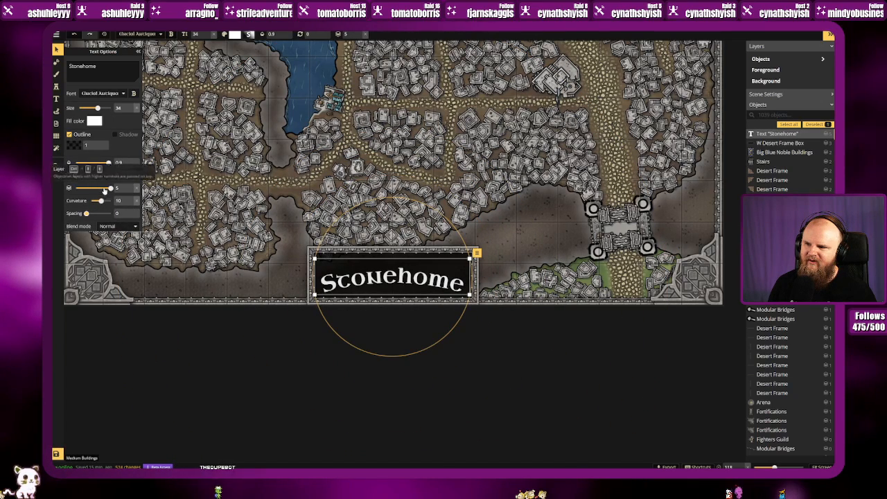
left_click_drag(77, 175, 178, 194)
left_click(137, 175)
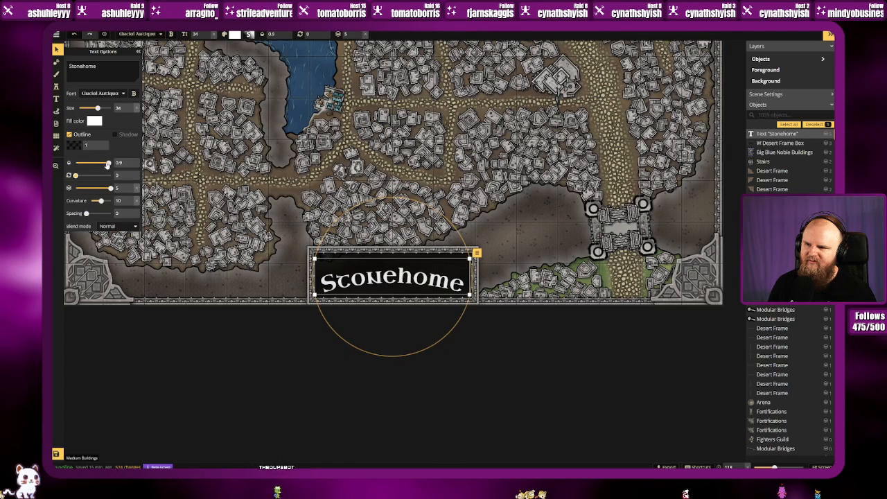
Step: Lower the label's opacity to 0.84 and compare it without the outline, keeping the outline on
mouse_move(109, 163)
left_mouse_down()
mouse_move(75, 165)
mouse_move(108, 179)
mouse_move(107, 163)
left_mouse_up()
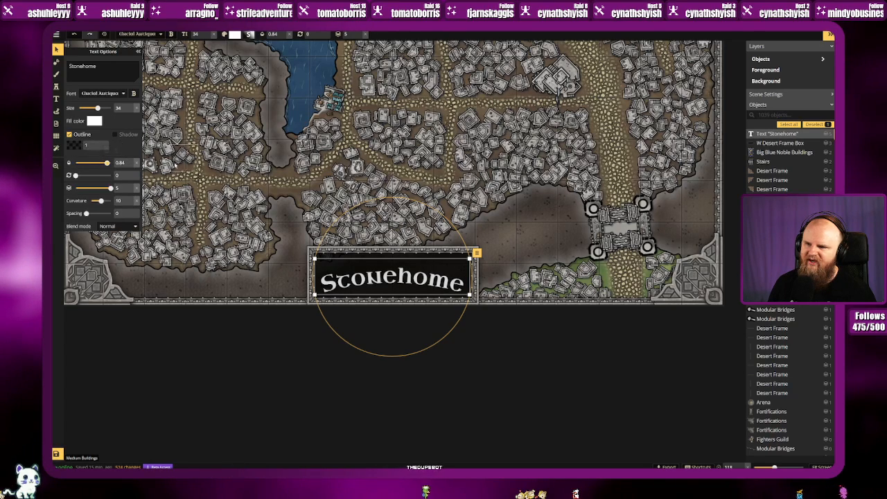
left_click(73, 136)
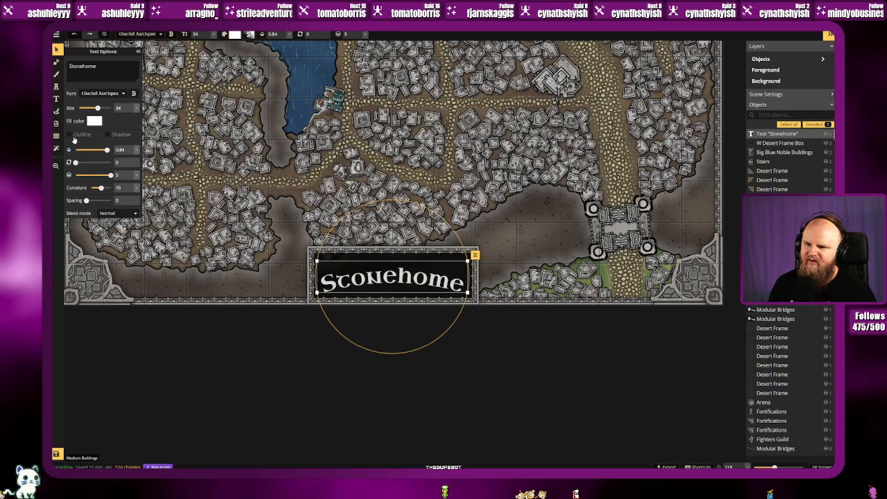
left_click(73, 137)
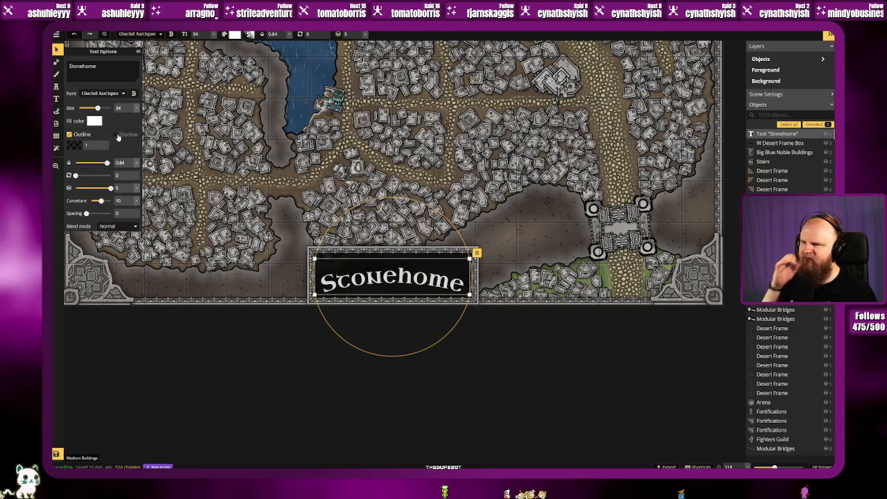
Step: Nudge the curved Stonehome label slightly upward within the frame box and deselect it
left_click(57, 50)
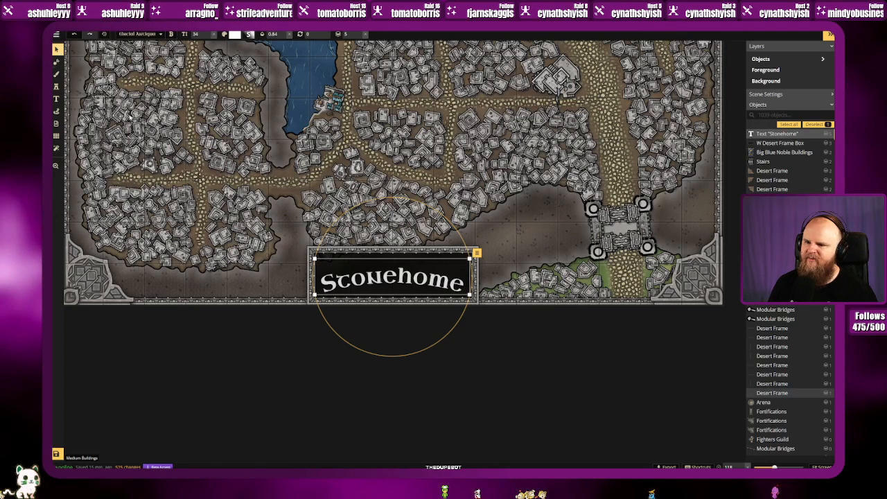
left_click_drag(392, 276, 392, 272)
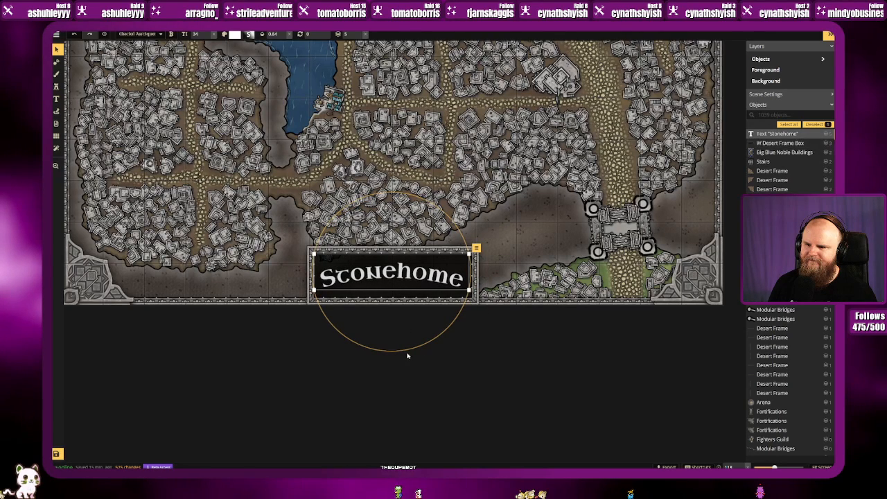
left_click(416, 367)
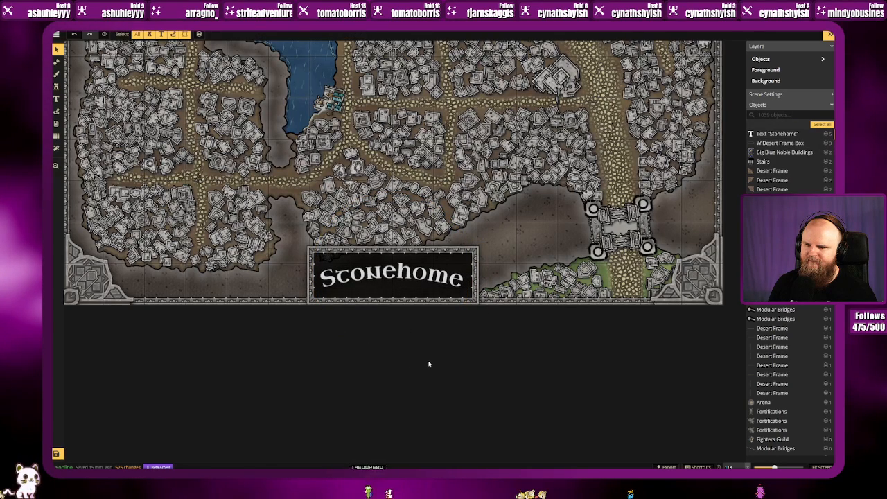
Step: Examine the whole city map together with the curved title and the frame border
scroll(428, 364, "down", 3)
left_click_drag(771, 467, 775, 467)
left_click_drag(538, 377, 538, 464)
left_click_drag(719, 329, 713, 375)
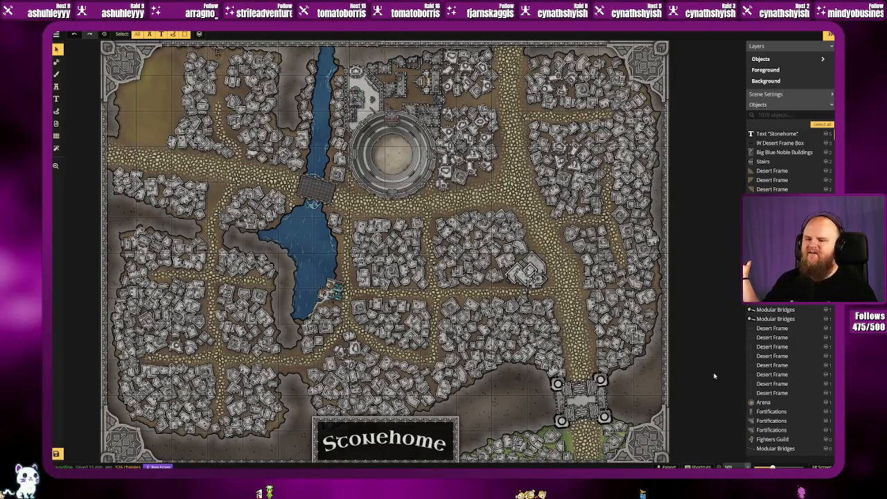
scroll(714, 376, "down", 1)
left_click_drag(709, 372, 705, 366)
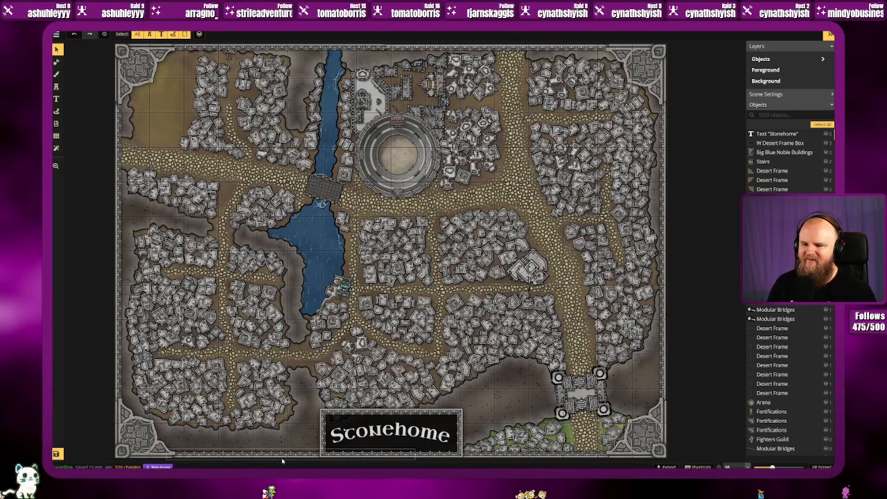
left_click(362, 433)
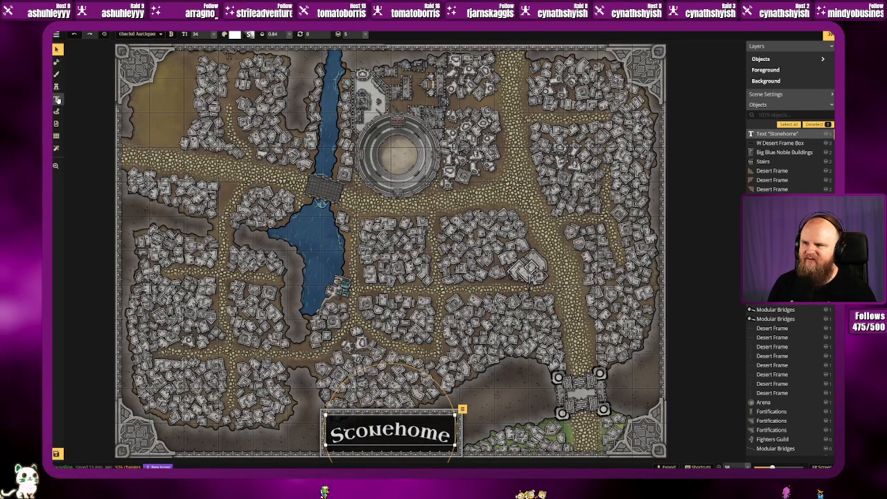
left_click(57, 99)
left_click(57, 50)
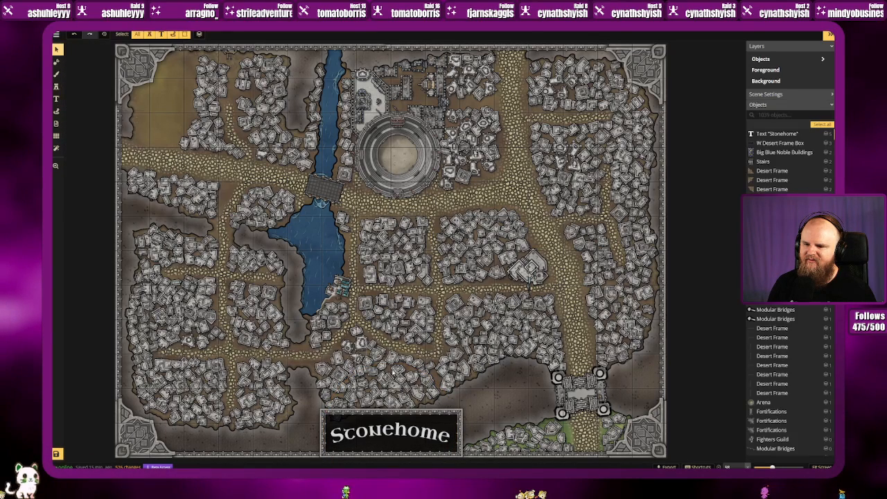
Step: Try a yellow preset as the Stonehome label's fill color, and set it to the gold hex value FFD700
left_click(390, 431)
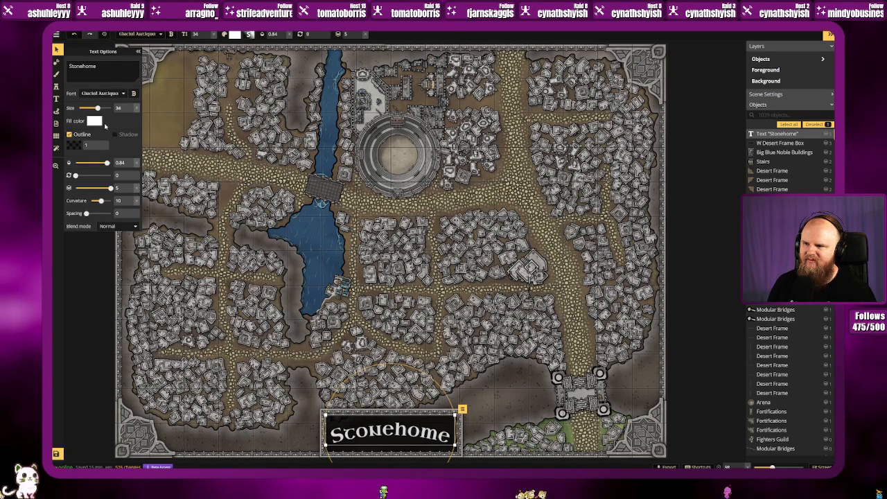
left_click(101, 124)
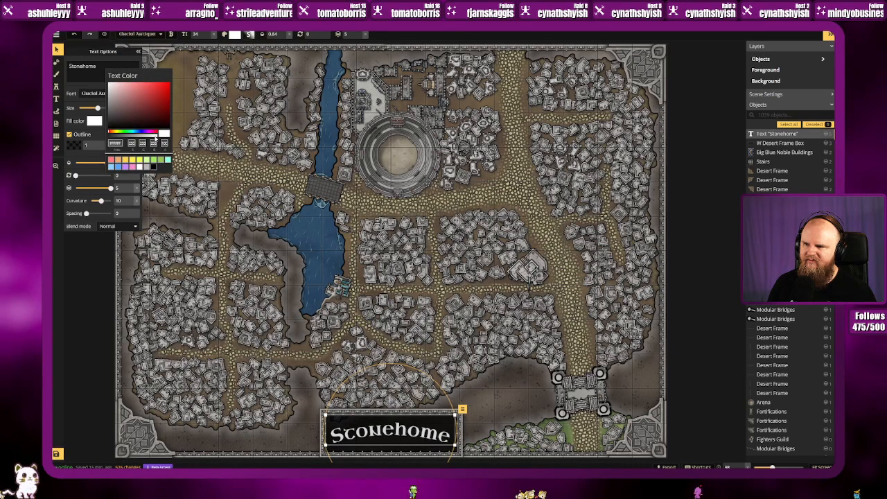
mouse_move(156, 139)
left_mouse_down()
mouse_move(139, 138)
mouse_move(164, 139)
left_mouse_up()
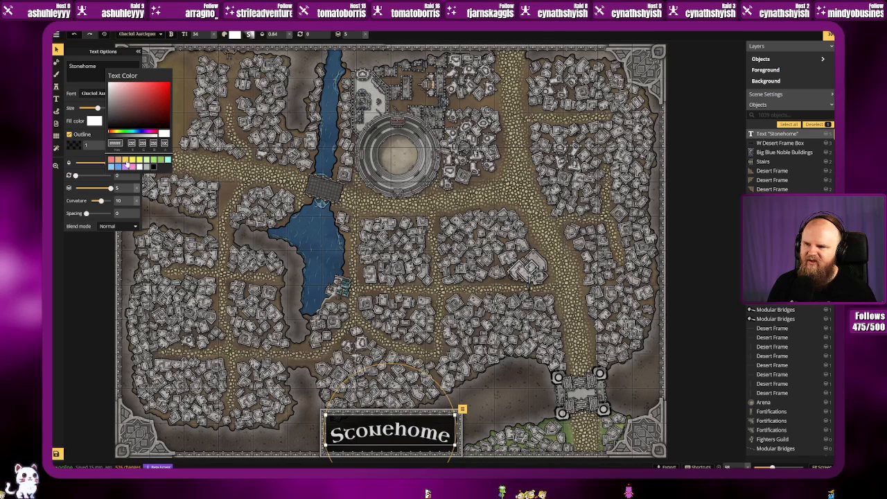
left_click(131, 160)
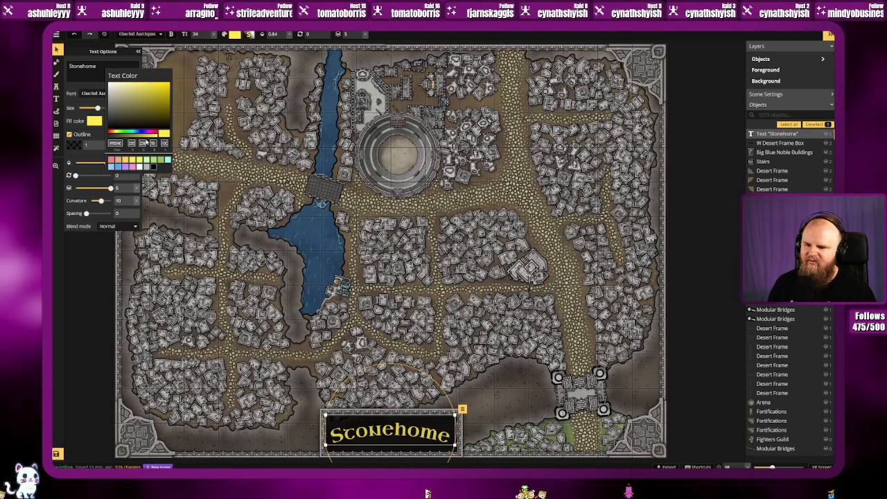
left_click(150, 138)
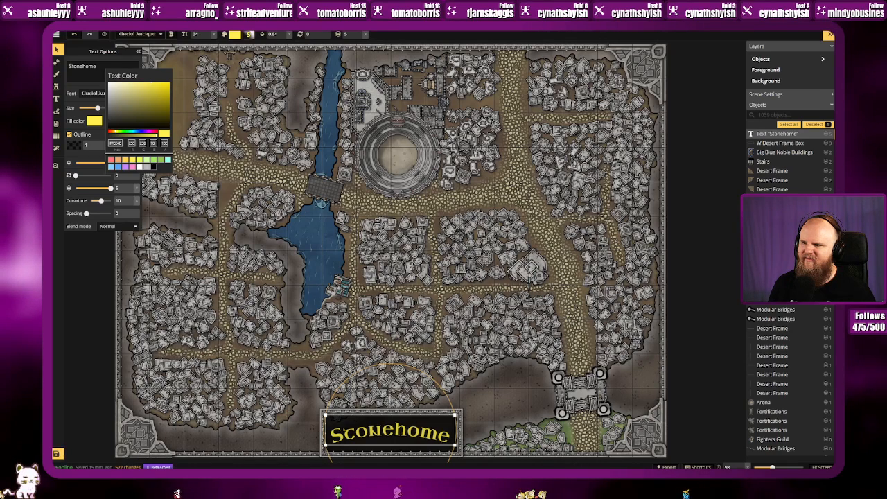
double_click(117, 143)
type("FFD700")
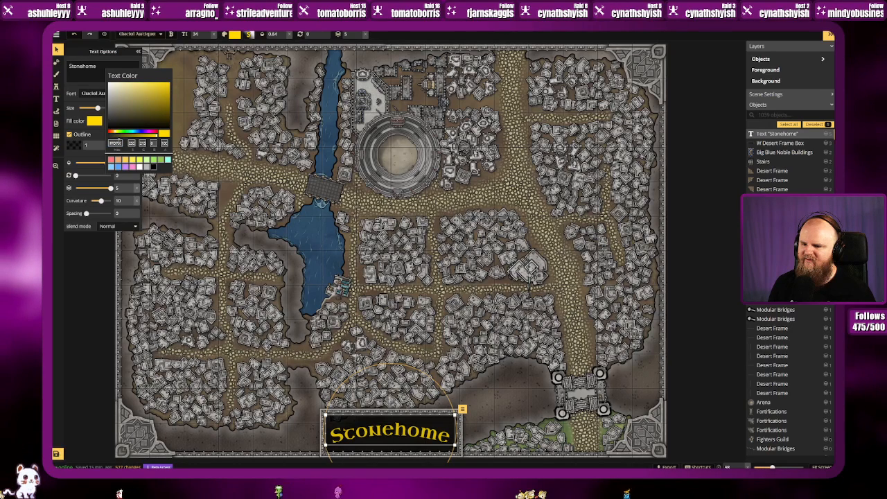
left_click(502, 42)
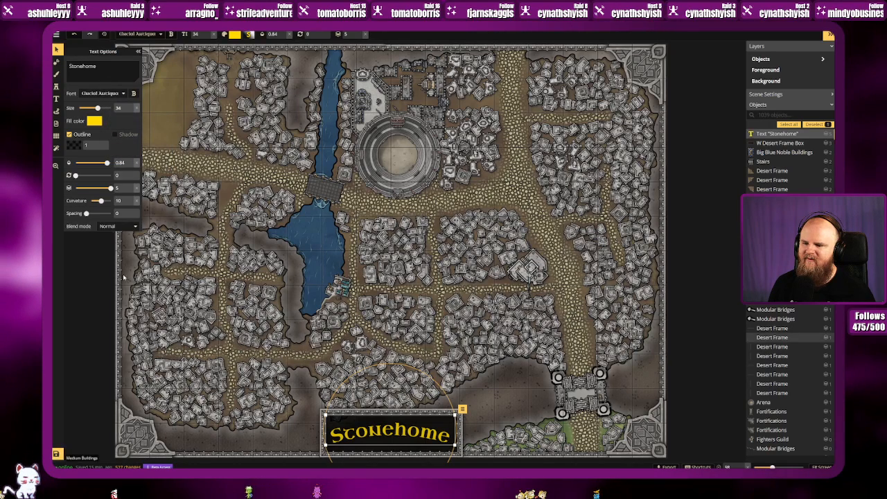
left_click(100, 290)
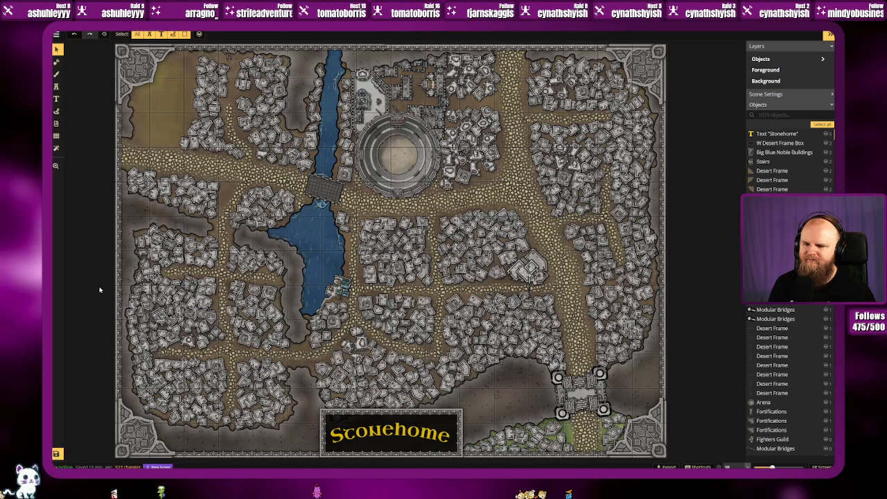
Step: Tint the lower Desert Frame piece on the map's left border gold with hue 20 and saturation 200
left_click(109, 292)
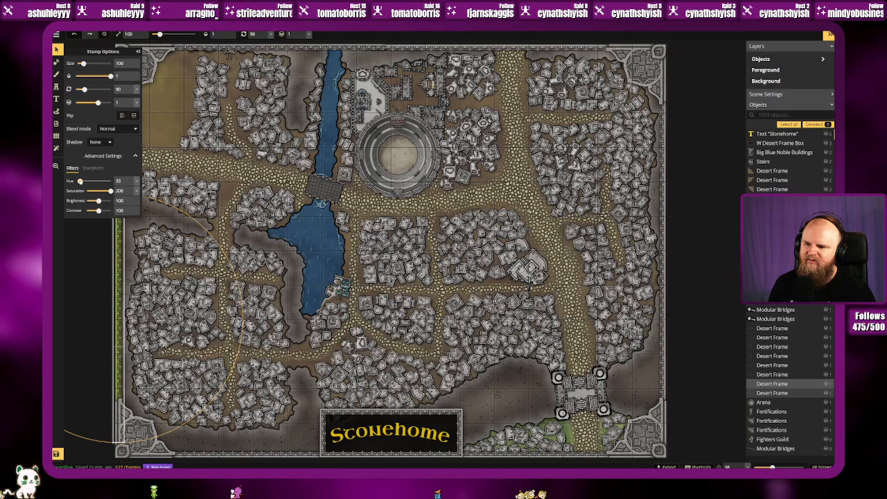
mouse_move(80, 181)
left_mouse_down()
mouse_move(105, 183)
mouse_move(79, 181)
left_mouse_up()
left_click(89, 169)
left_click(74, 168)
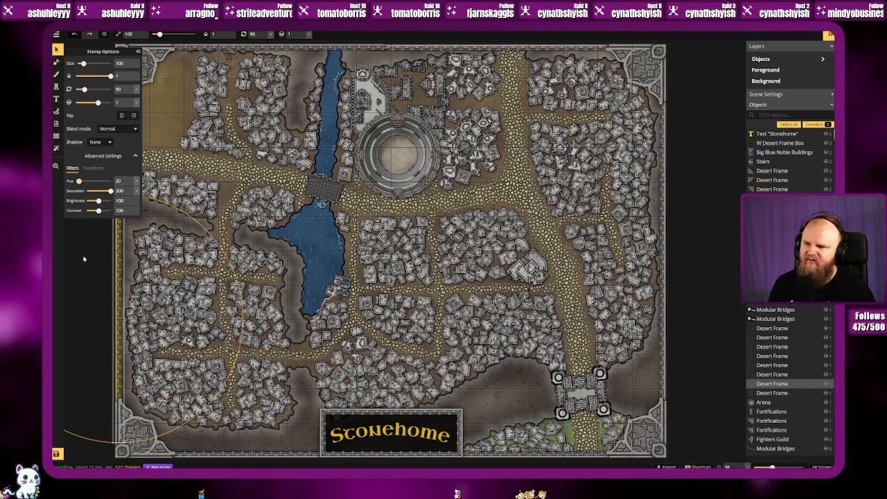
key("Escape")
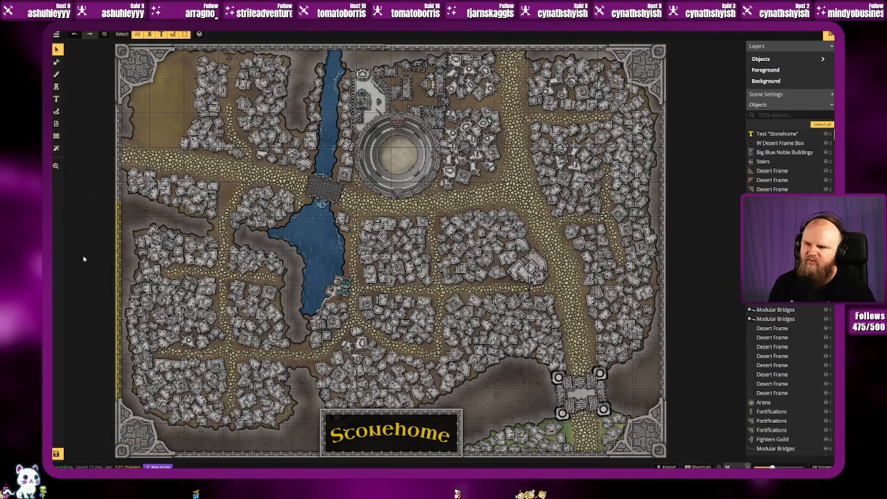
Step: Tint the upper Desert Frame piece on the map's left border gold with hue 20 and saturation 200
left_click(118, 194)
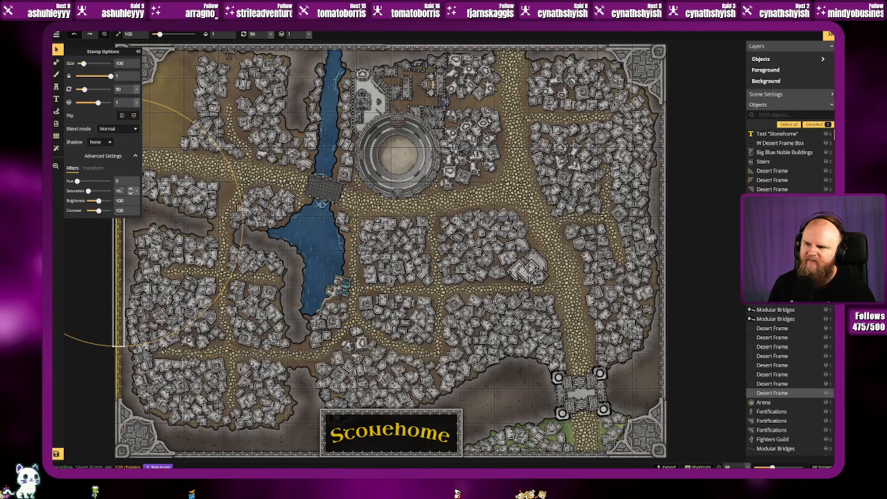
left_click_drag(92, 193, 146, 195)
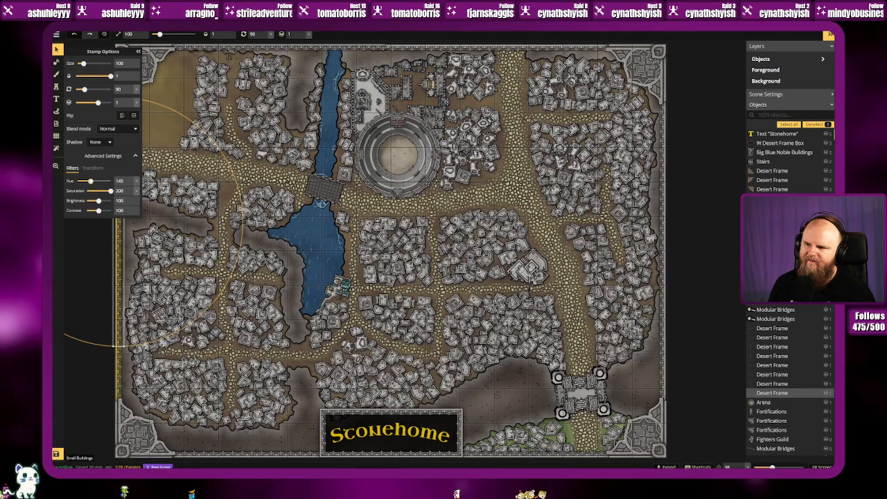
left_click(120, 181)
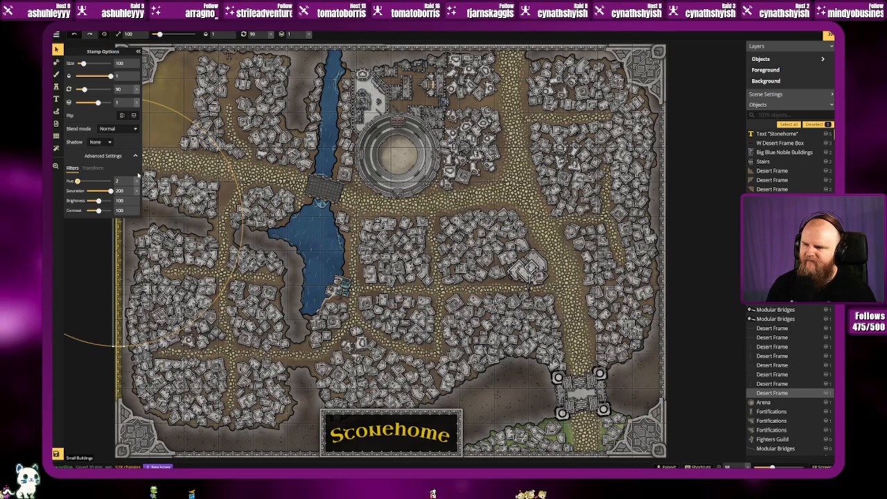
left_click(90, 298)
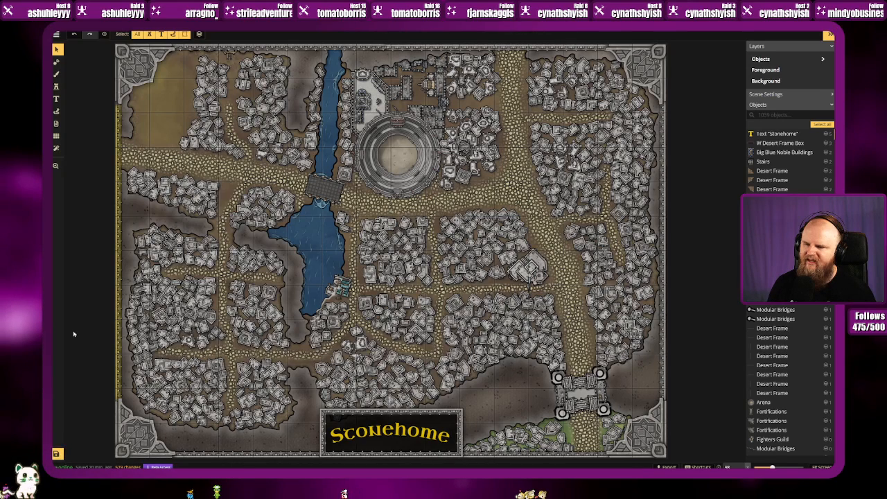
Step: Tint the map's upper-left corner Desert Frame piece with hue 20 and saturation 100
left_click(129, 76)
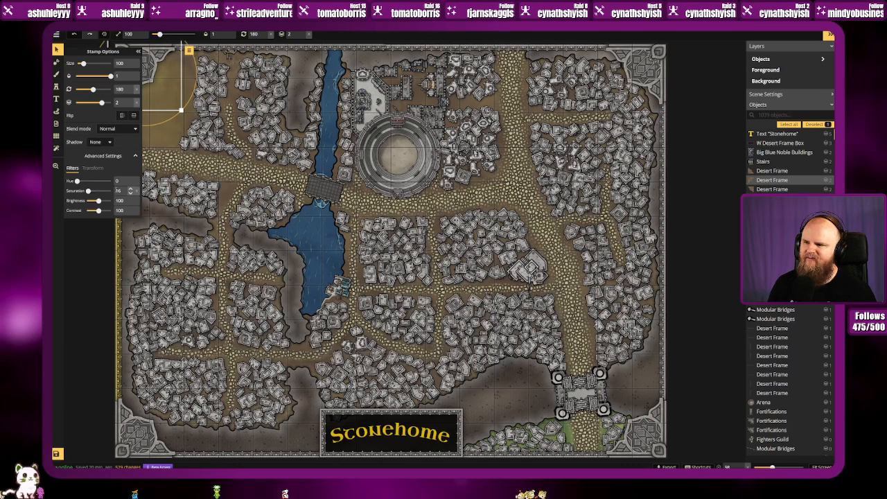
left_click(85, 183)
left_click(124, 182)
type("20")
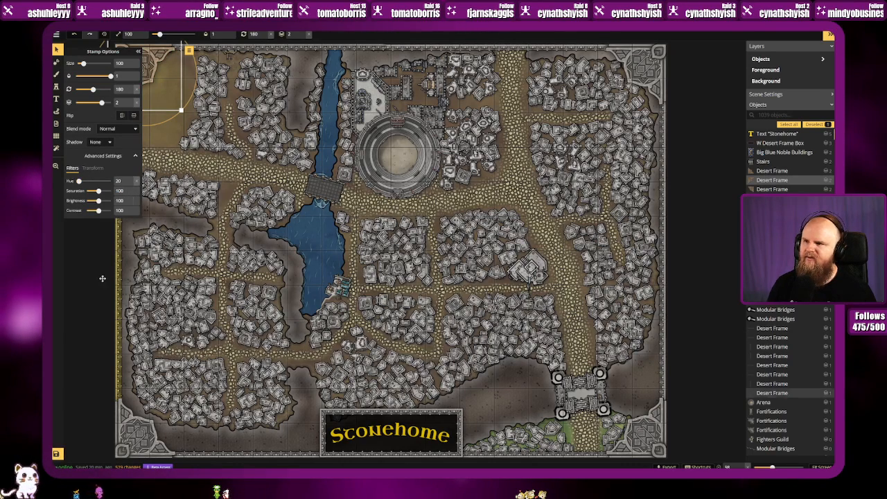
left_click(81, 333)
left_click(138, 68)
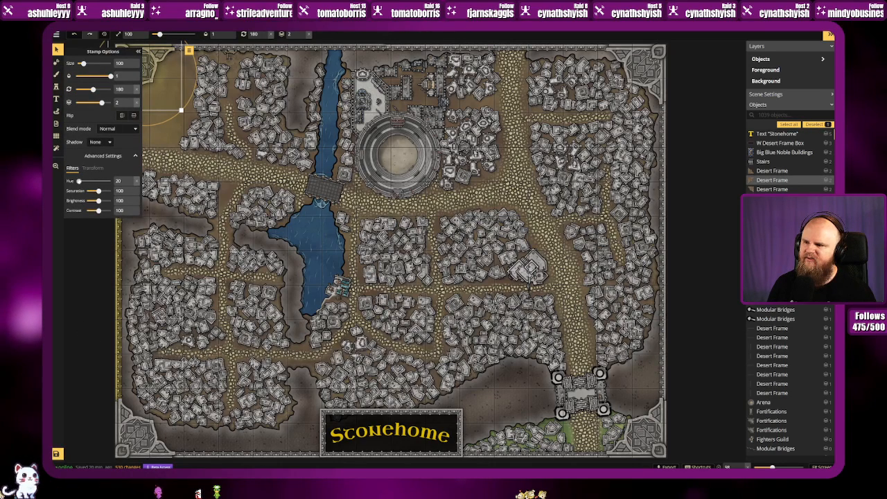
left_click(99, 266)
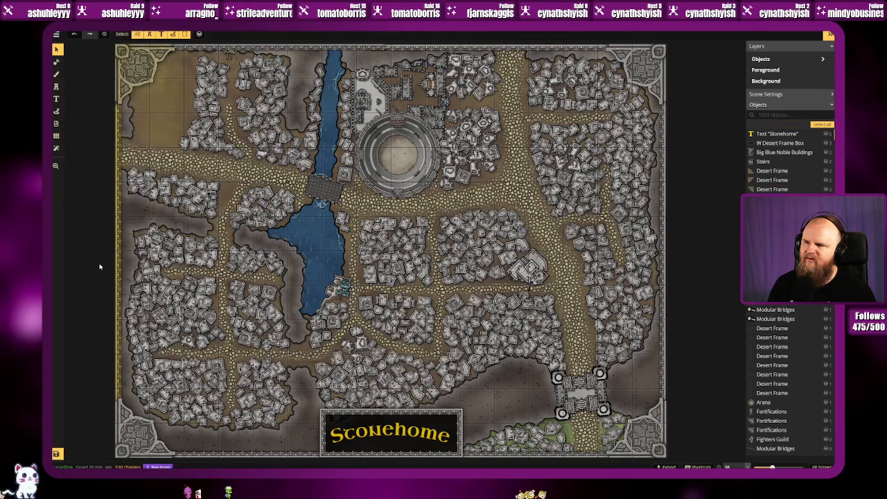
Step: Tint the map's lower-left corner Desert Frame piece with saturation 100, hue 20 and contrast 200
left_click(138, 426)
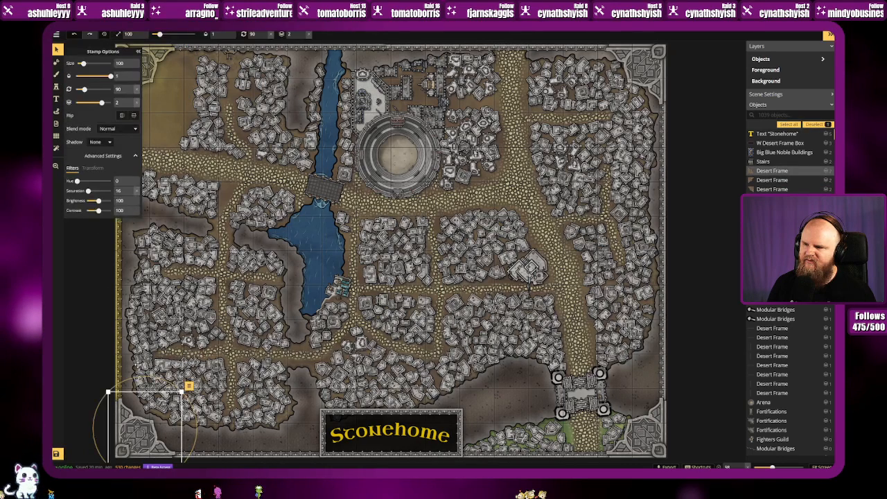
left_click(119, 190)
type("100")
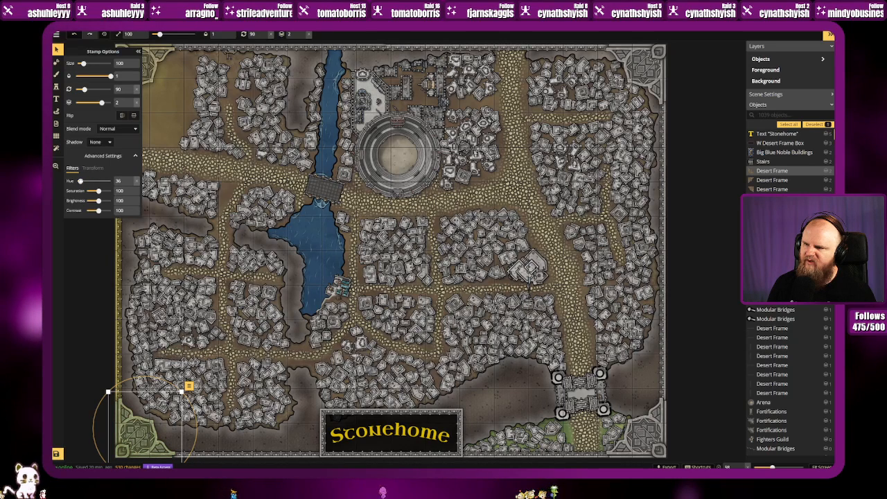
type("20")
key("Return")
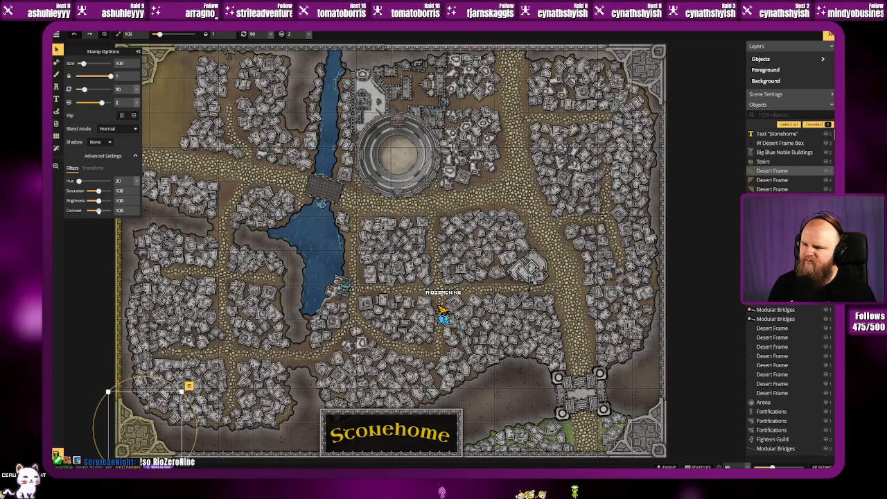
left_click_drag(98, 211, 99, 212)
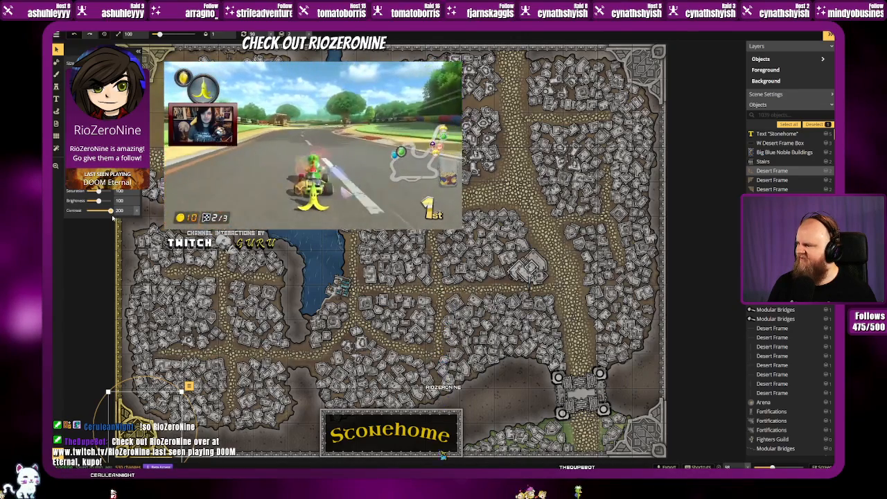
mouse_move(112, 212)
left_mouse_down()
mouse_move(100, 212)
mouse_move(116, 212)
left_mouse_up()
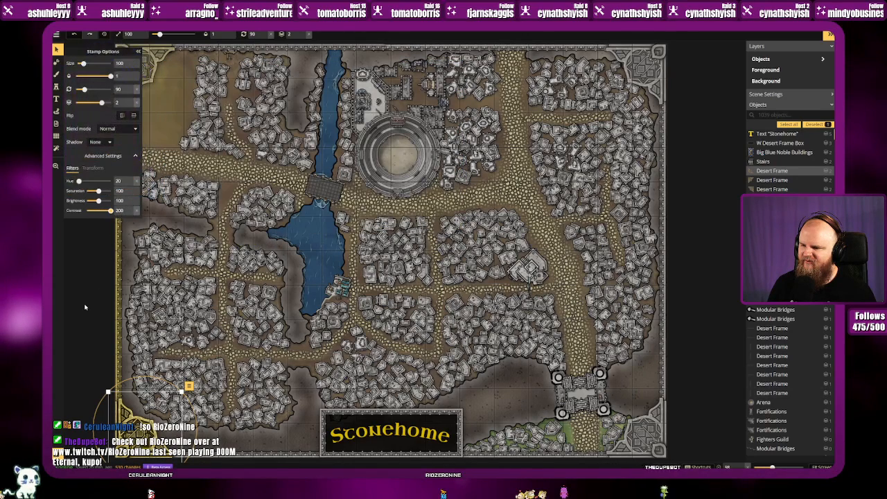
left_click(84, 309)
Step: Raise the contrast of the lower piece on the map's left border to 200, and try hue 53 with brightness 92
left_click(117, 322)
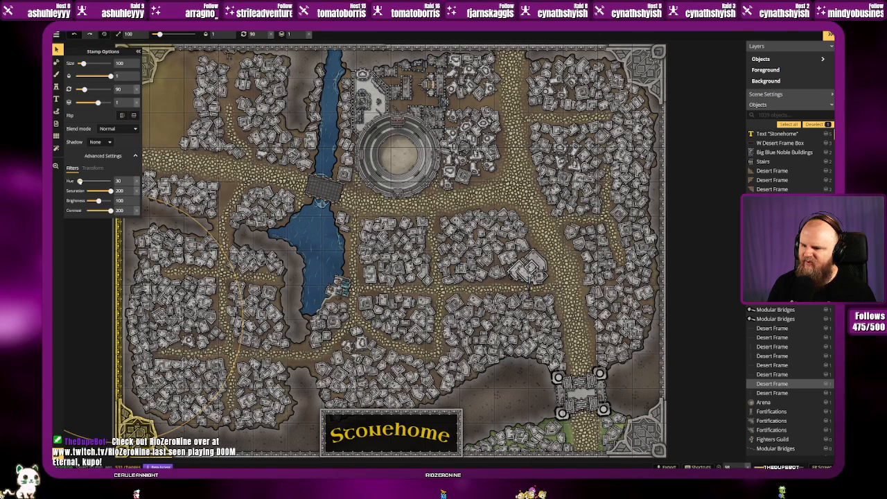
left_click_drag(78, 180, 79, 181)
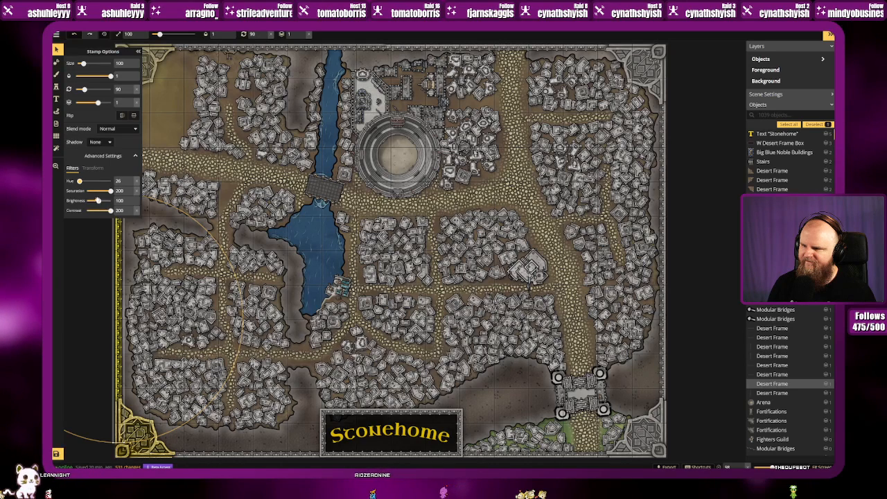
left_click_drag(99, 200, 97, 201)
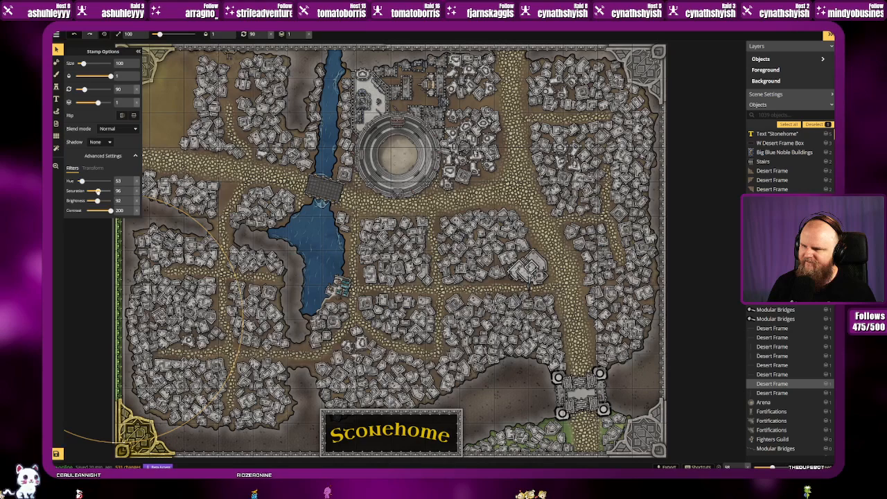
Step: Set the saturation of the map's lower-left corner frame piece to 200
left_click(139, 426)
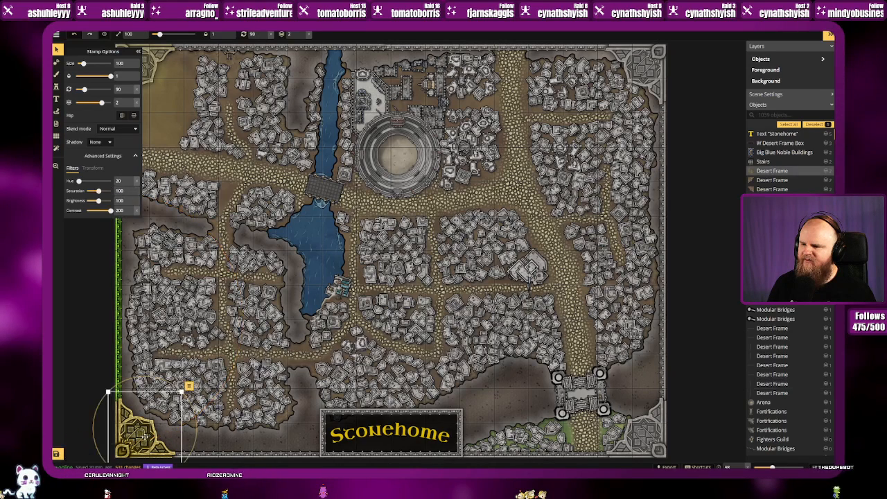
double_click(125, 190)
type("200")
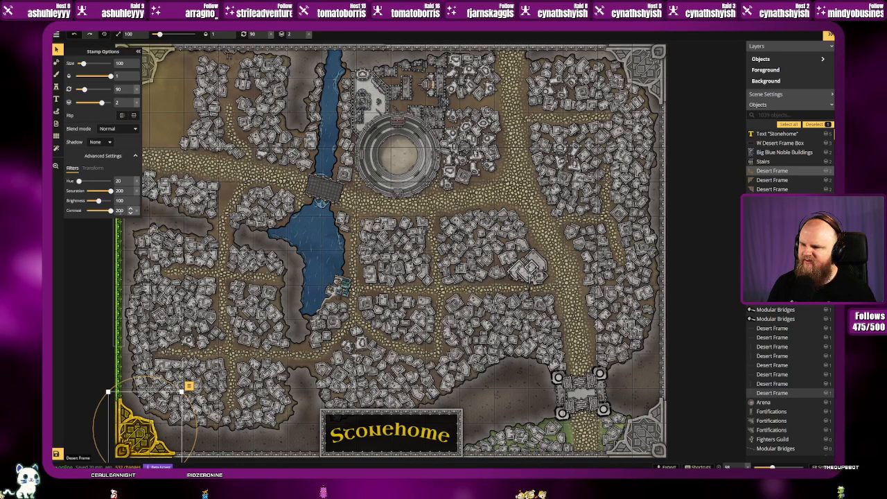
Step: Set the hue of the lower piece on the map's left border to 20 and deselect it
left_click(119, 375)
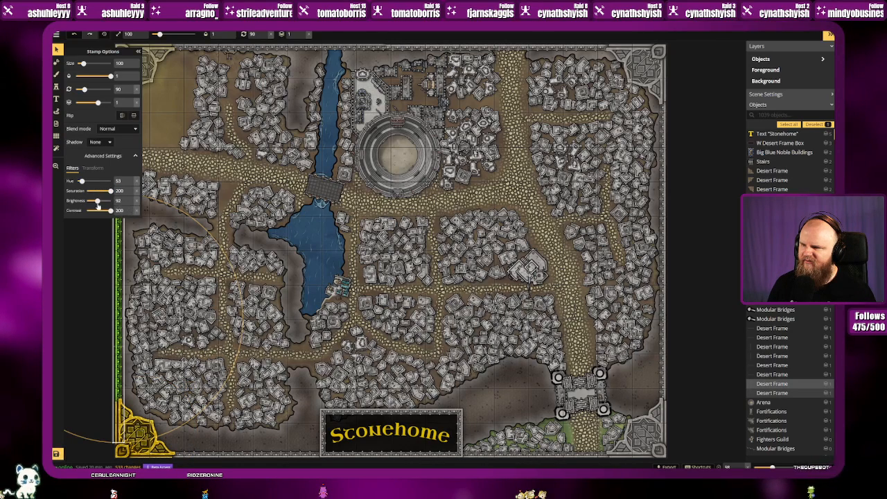
double_click(123, 181)
type("20")
left_click(110, 310)
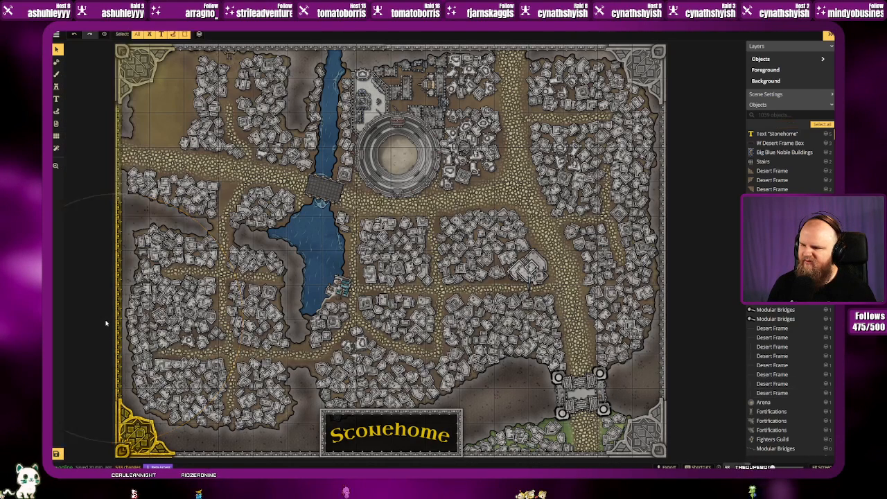
Step: Set the lower left-border piece's brightness to 100 and compare its filter values with the lower-left corner piece
left_click(133, 437)
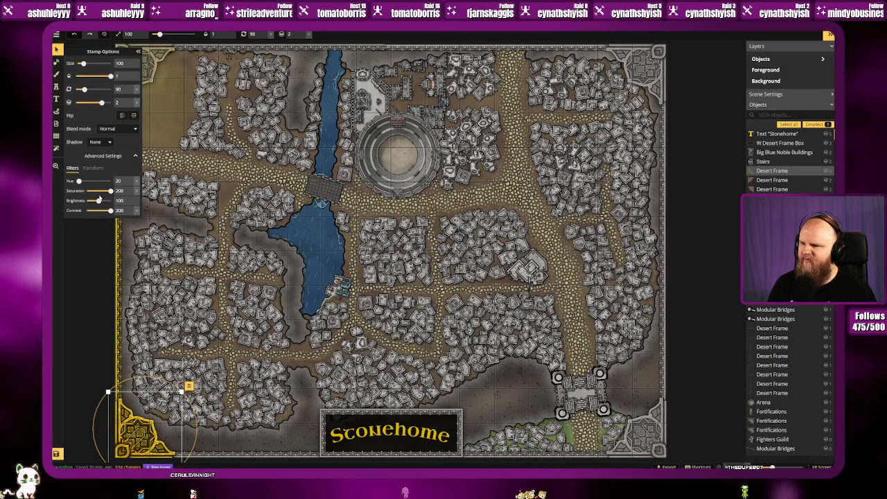
left_click(90, 302)
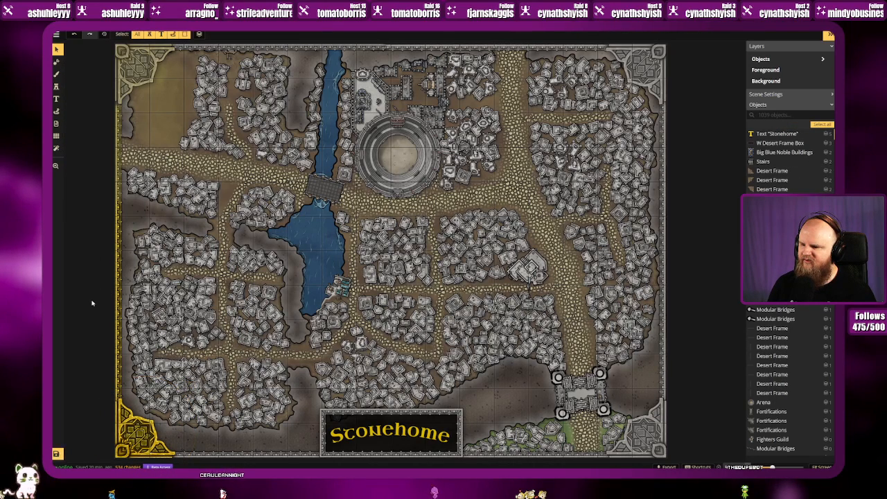
left_click(117, 335)
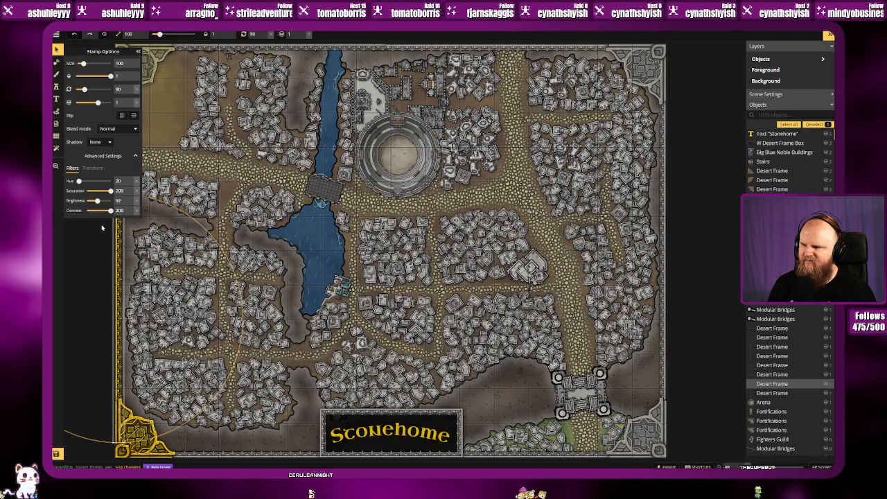
double_click(122, 201)
type("100")
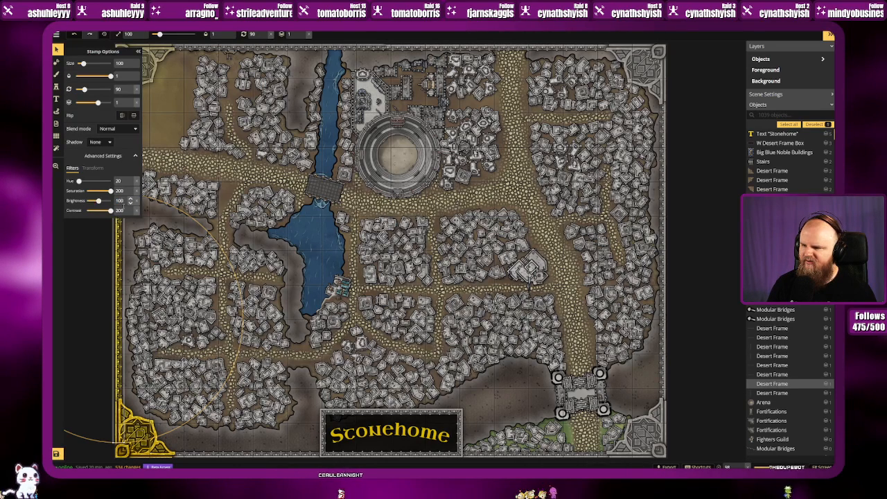
left_click(132, 416)
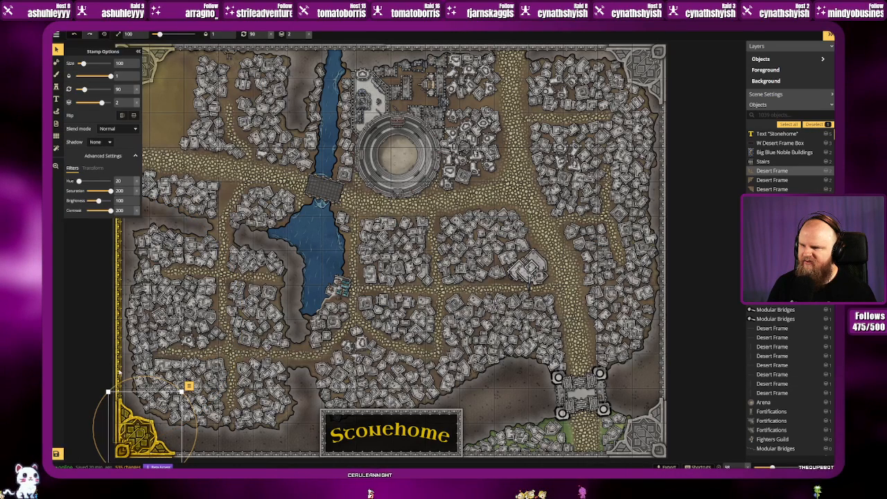
left_click(119, 372)
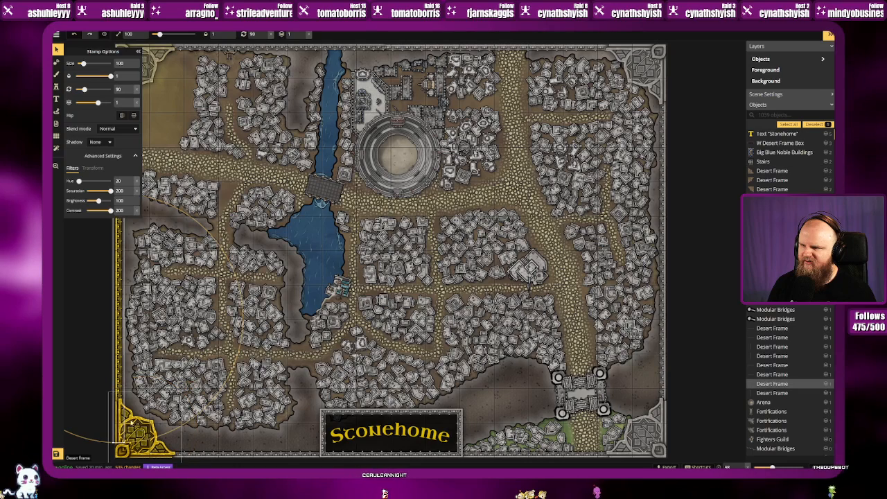
left_click(81, 390)
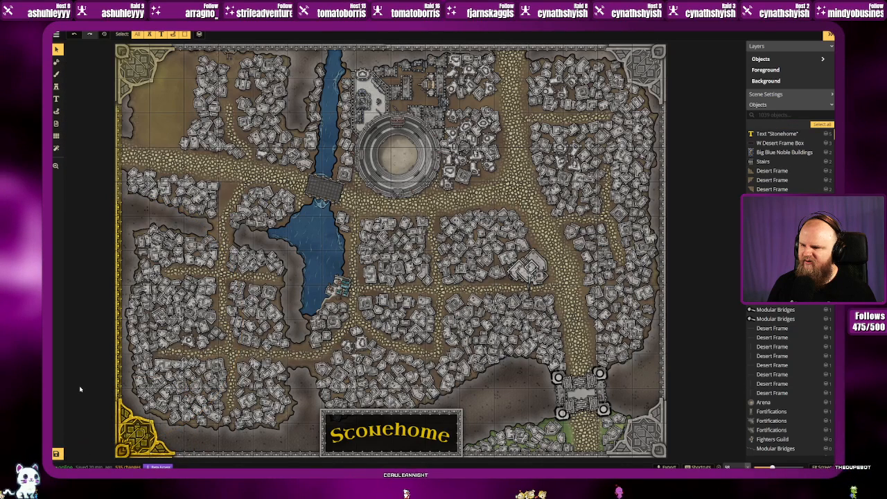
Step: Set the contrast of the upper piece on the map's left border to 200 and deselect it
left_click(114, 161)
left_click(120, 213)
type("200")
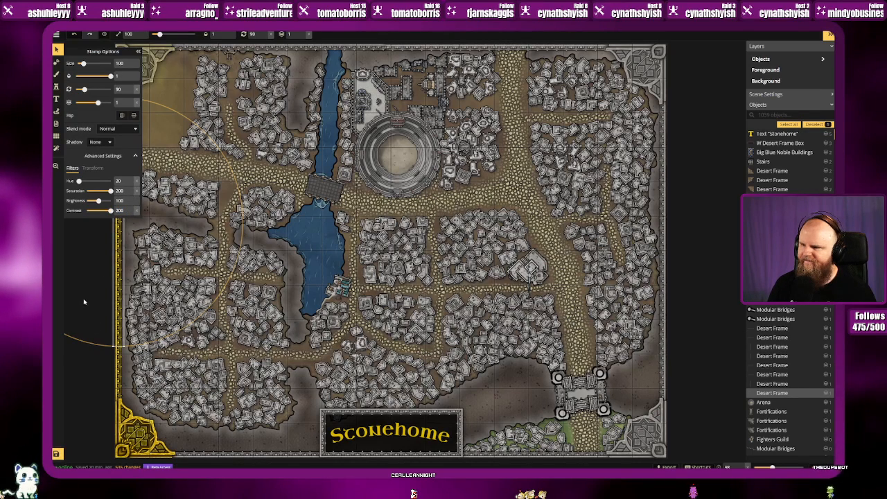
left_click(80, 295)
Step: Set the saturation and contrast of the map's upper-left corner frame piece to 200 and deselect it
left_click(145, 76)
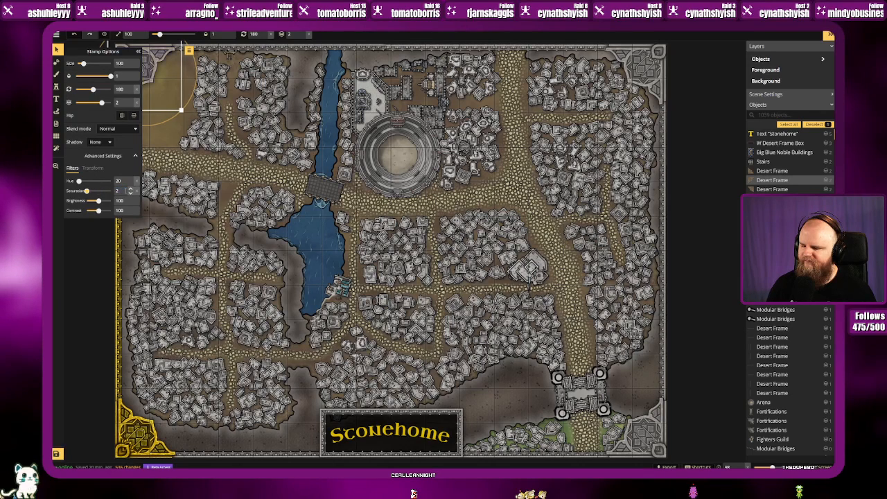
type("20")
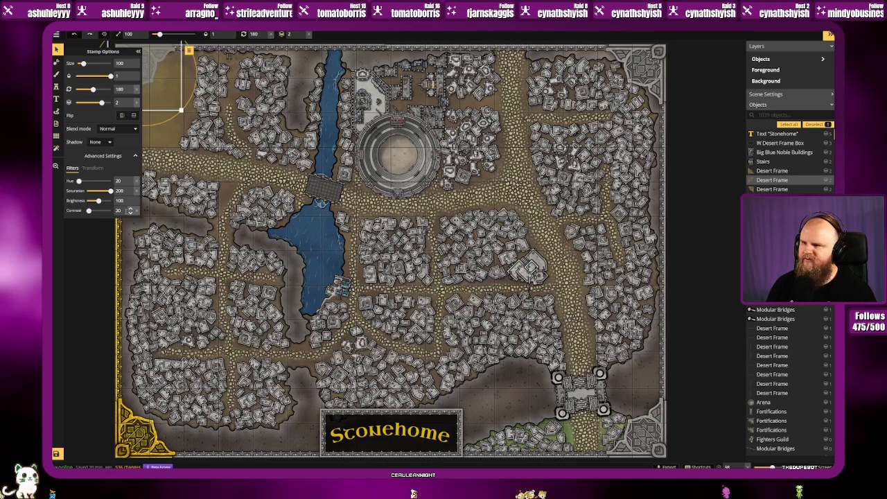
left_click(124, 211)
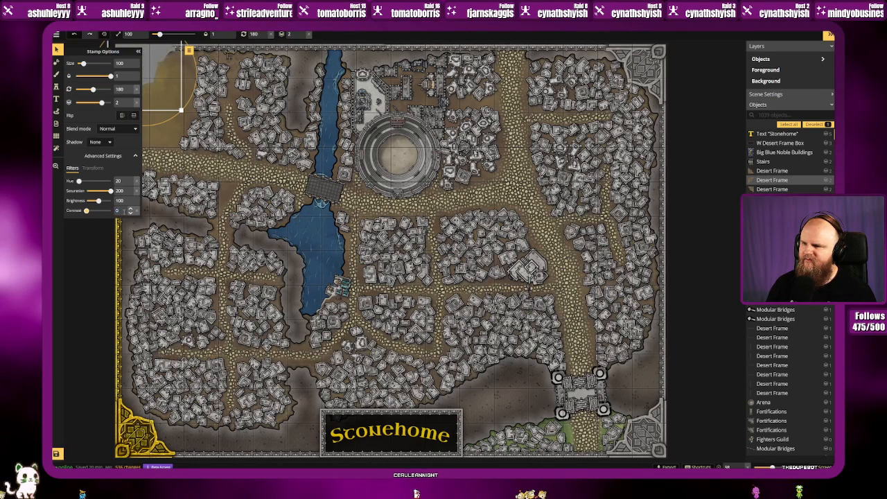
type("00")
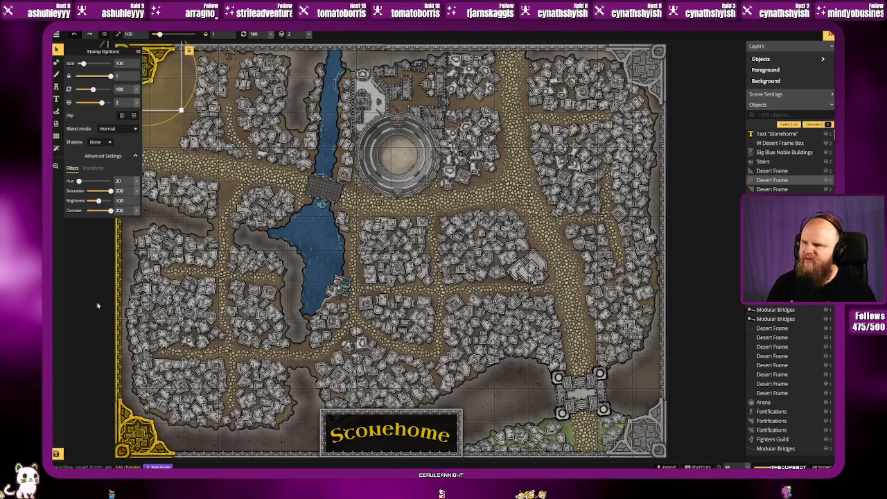
left_click(88, 311)
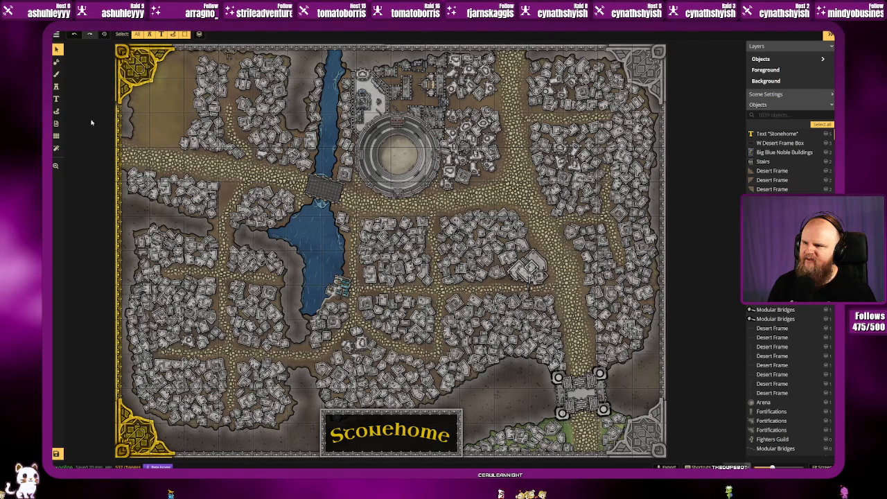
Step: Set the shadow of the map's upper-left corner frame piece to Layer and deselect it
left_click(141, 108)
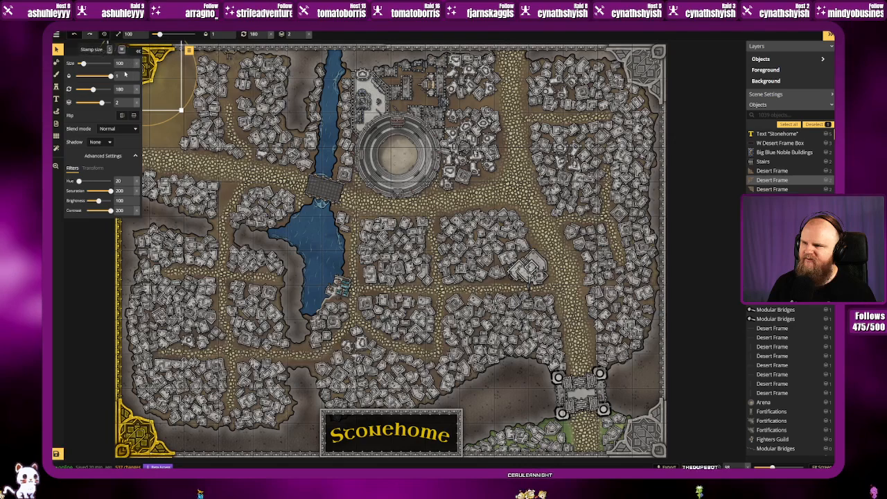
left_click(96, 142)
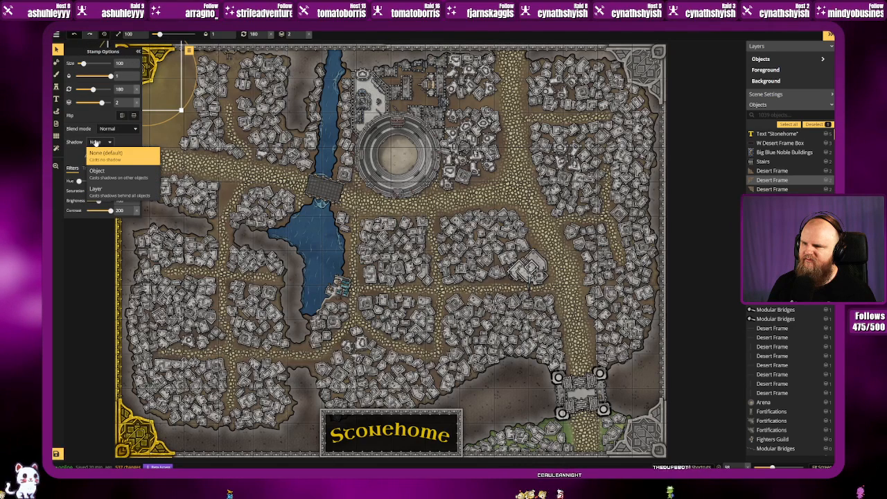
left_click(97, 190)
left_click(118, 129)
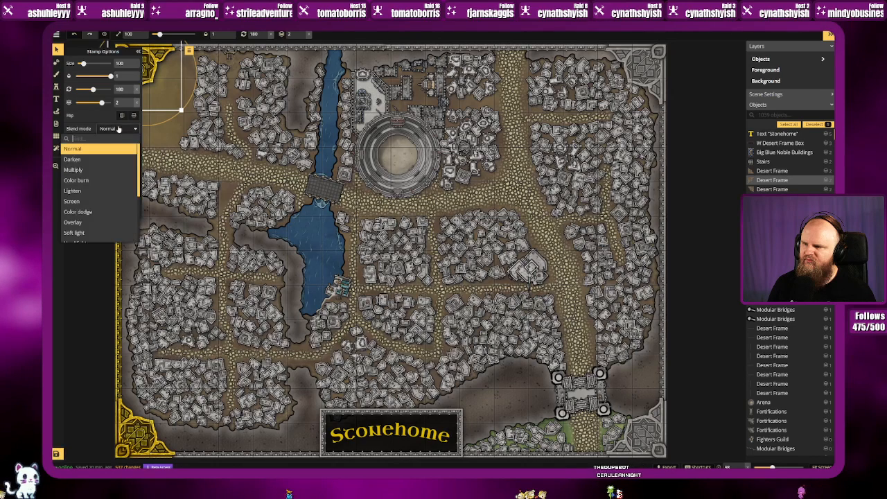
left_click(107, 130)
left_click(79, 262)
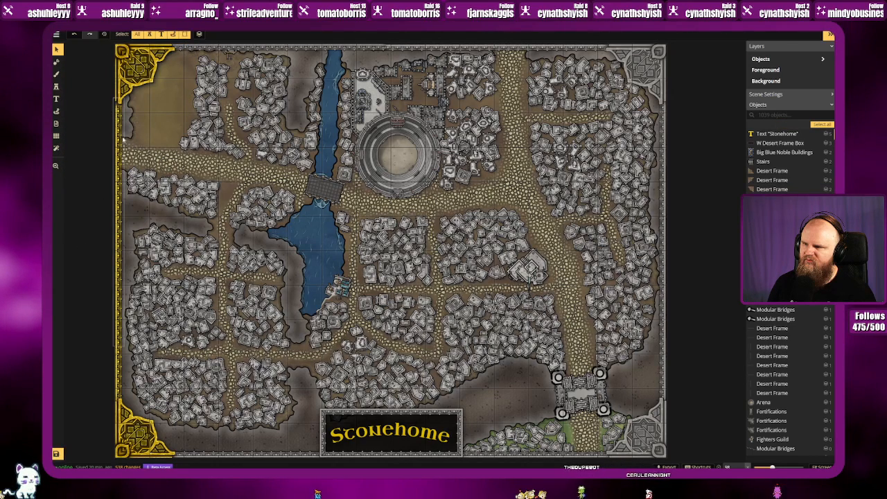
Step: Try the Object shadow on the upper-left corner frame piece and return it to the Layer shadow
left_click(136, 75)
left_click(134, 130)
left_click(118, 129)
left_click(100, 142)
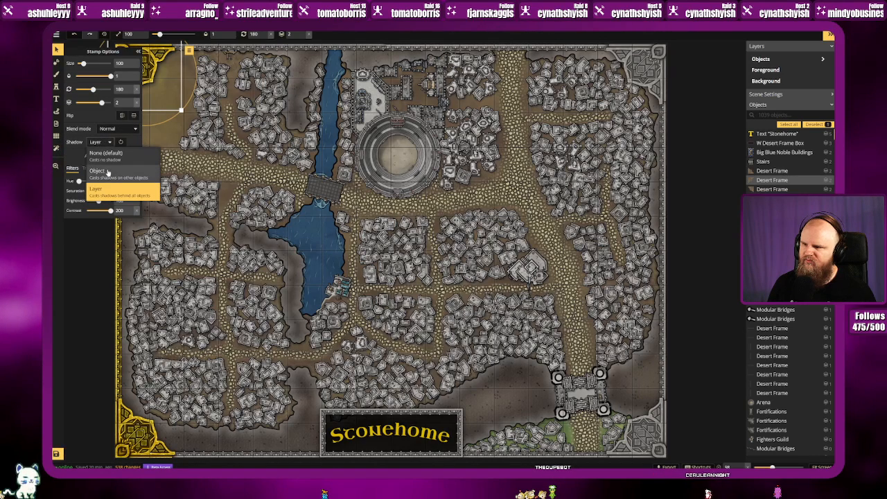
left_click(107, 173)
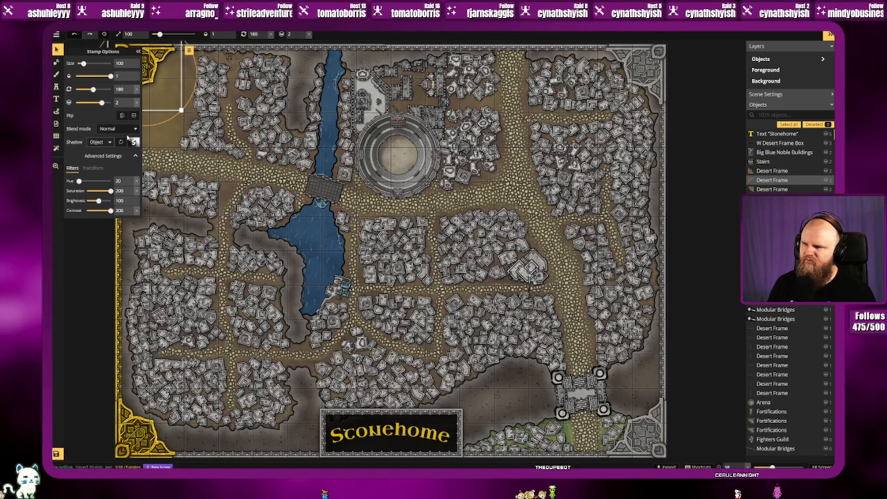
left_click(118, 129)
left_click(113, 127)
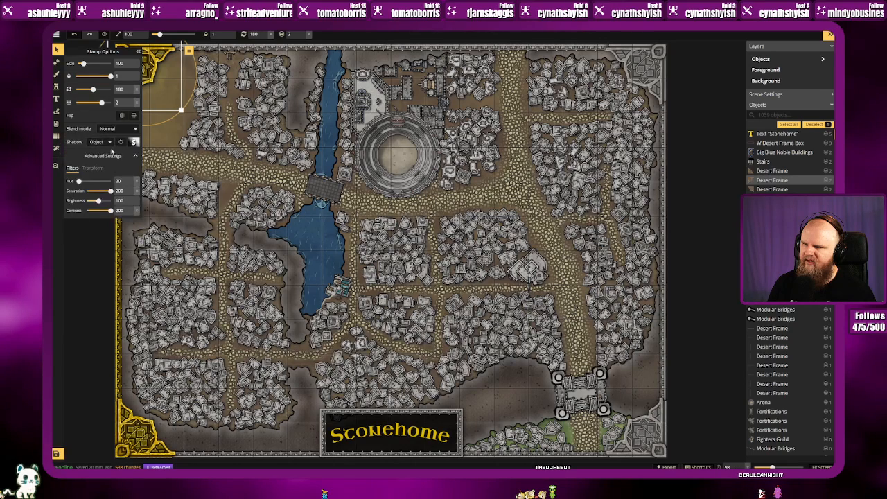
left_click(100, 142)
left_click(106, 194)
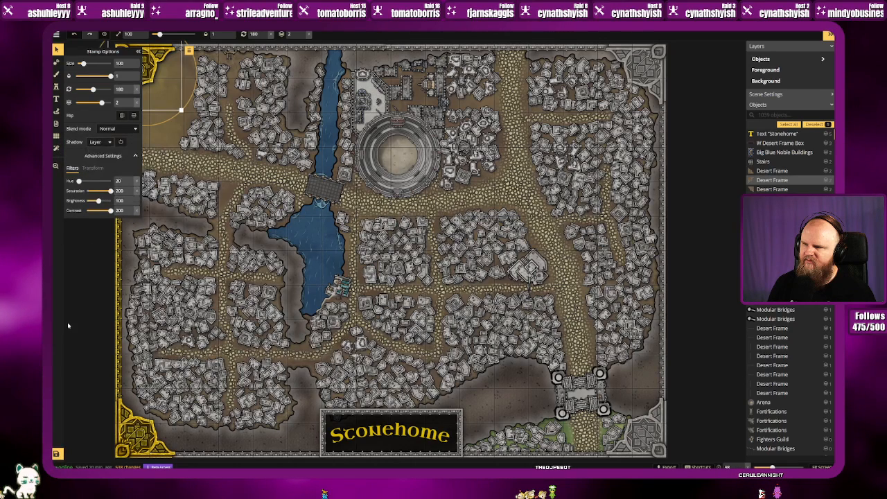
left_click(68, 325)
Step: Give the two left border pieces and the lower-left corner piece a Layer shadow, and deselect them
left_click_drag(87, 141, 120, 402)
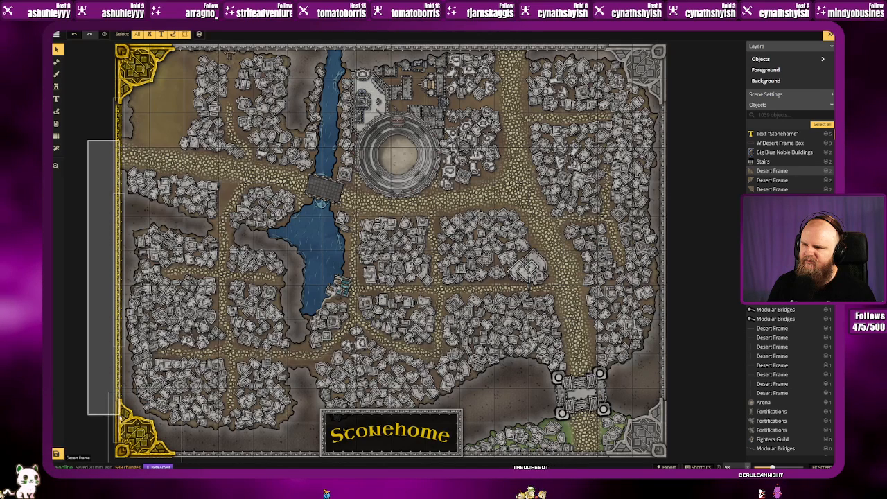
left_click(104, 141)
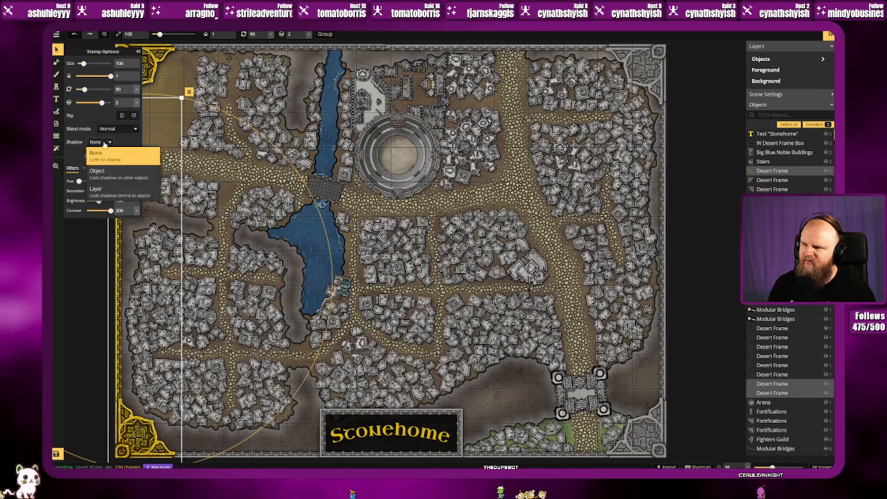
left_click(104, 194)
left_click(84, 336)
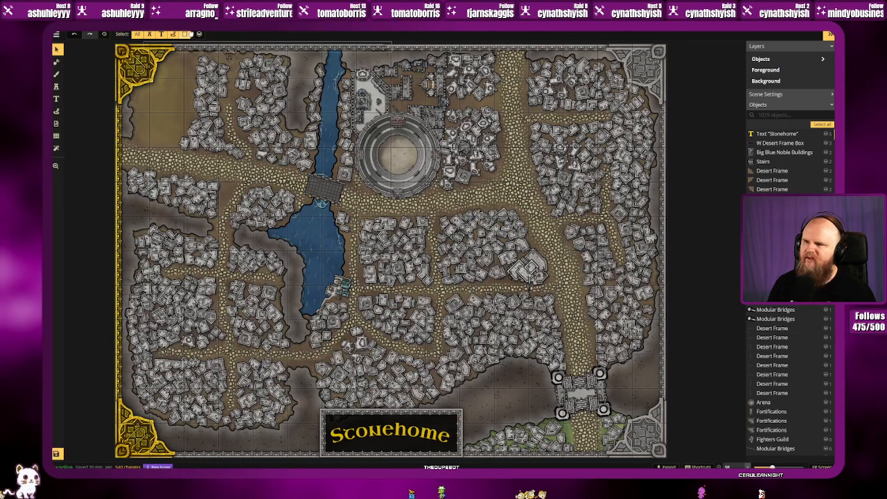
Step: Set the top border and both upper corner pieces to hue 20, saturation 200, contrast 200 and a Layer shadow
left_click_drag(701, 111, 710, 180)
left_click_drag(159, 87, 726, 114)
double_click(117, 180)
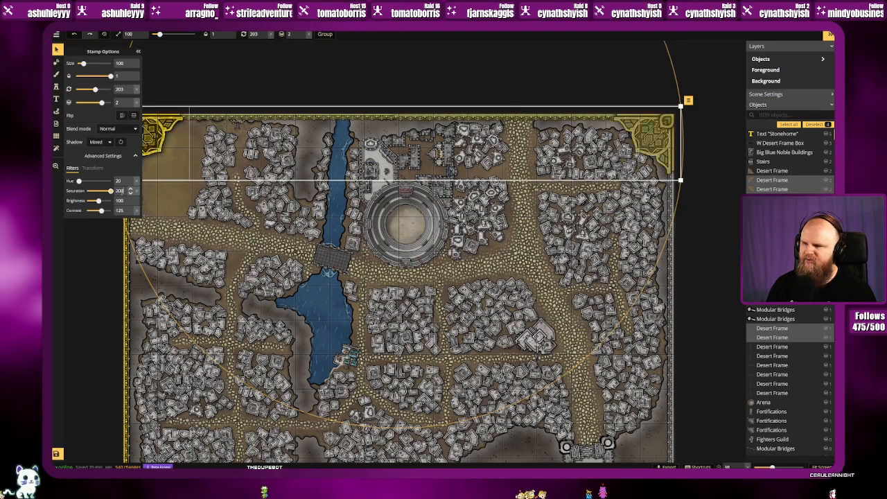
type("200")
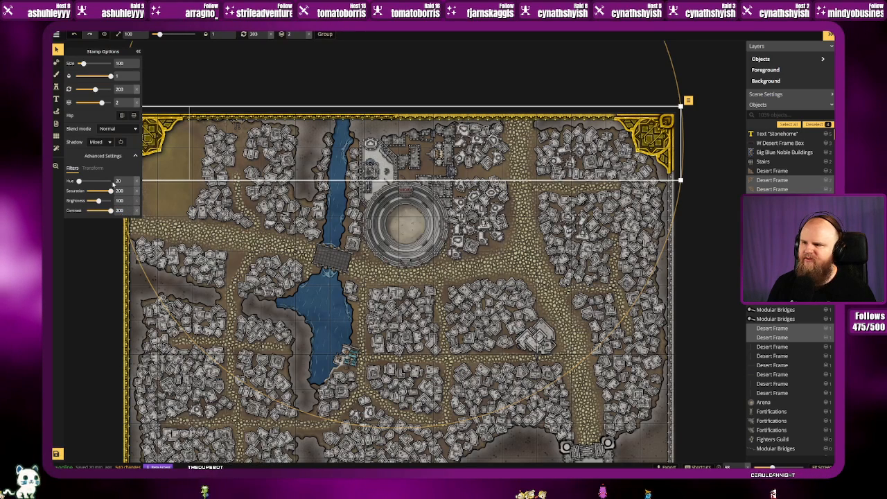
left_click(101, 142)
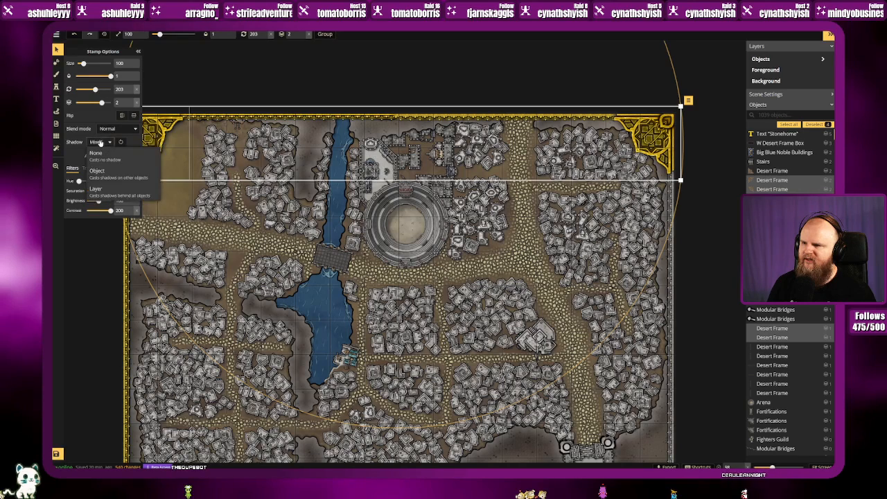
left_click(96, 189)
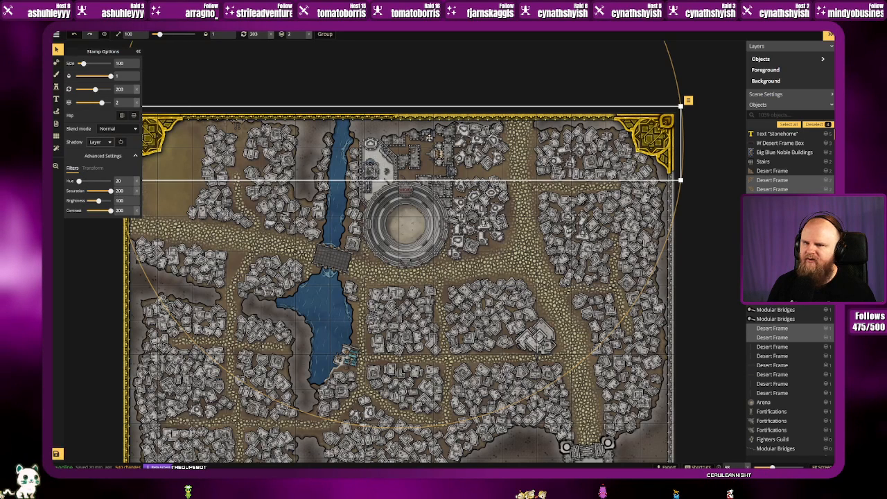
left_click(564, 79)
Step: Select the right border pieces with both right corner pieces and set their shadow to Layer
left_click_drag(730, 241, 674, 134)
left_click_drag(636, 45, 623, 451)
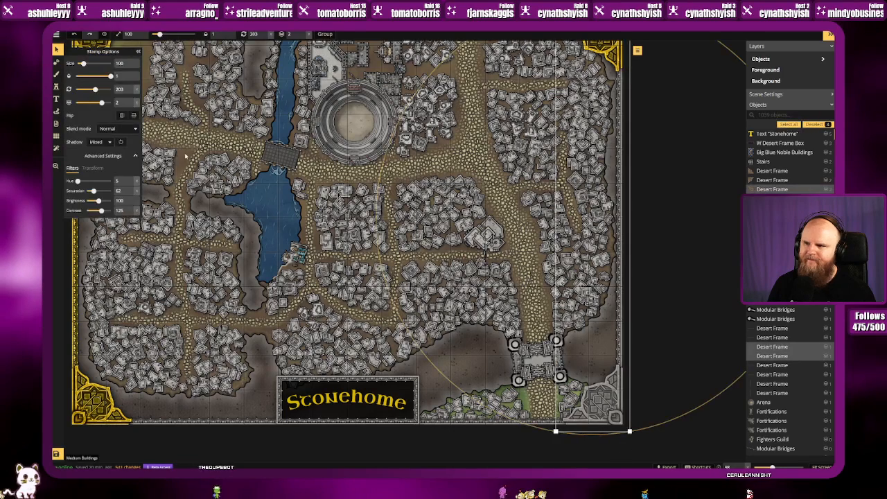
left_click(101, 141)
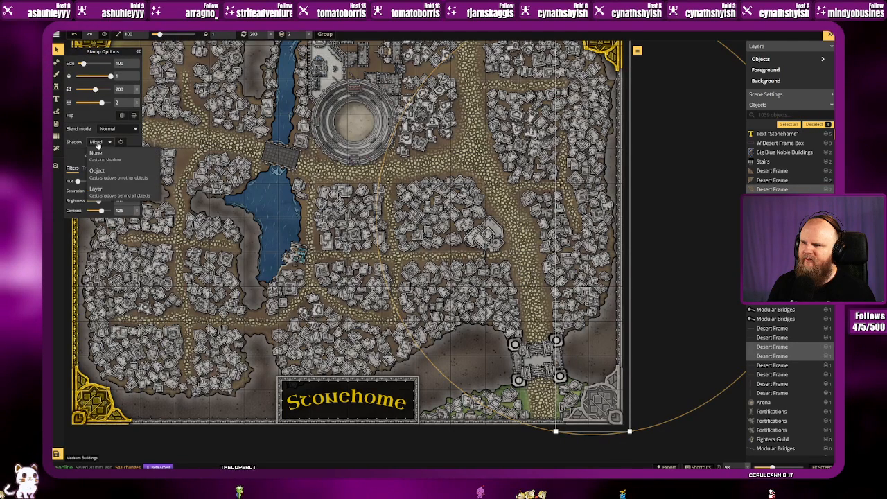
left_click(97, 188)
Step: Set the selected right border and corner pieces to hue 20, saturation 200 and contrast 200, and deselect them
left_click(123, 181)
type("20")
double_click(123, 190)
type("200")
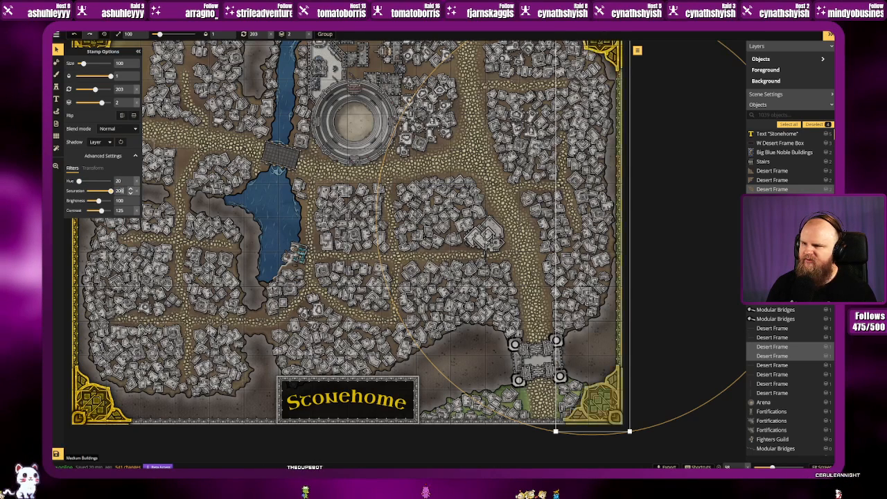
type("200")
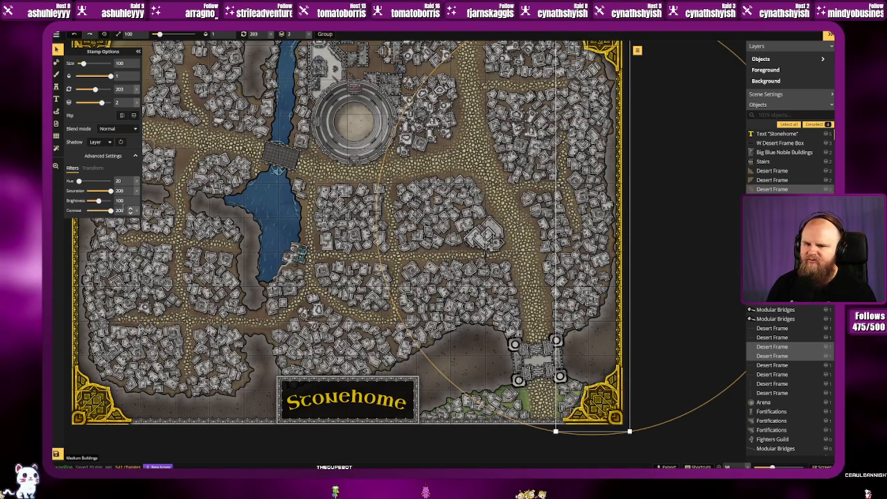
left_click(475, 455)
Step: Select both bottom border pieces and the Stonehome title frame, and set saturation 200, hue 20 and contrast 200
left_click_drag(91, 457, 645, 434)
left_click(551, 423)
left_click(256, 421, "shift")
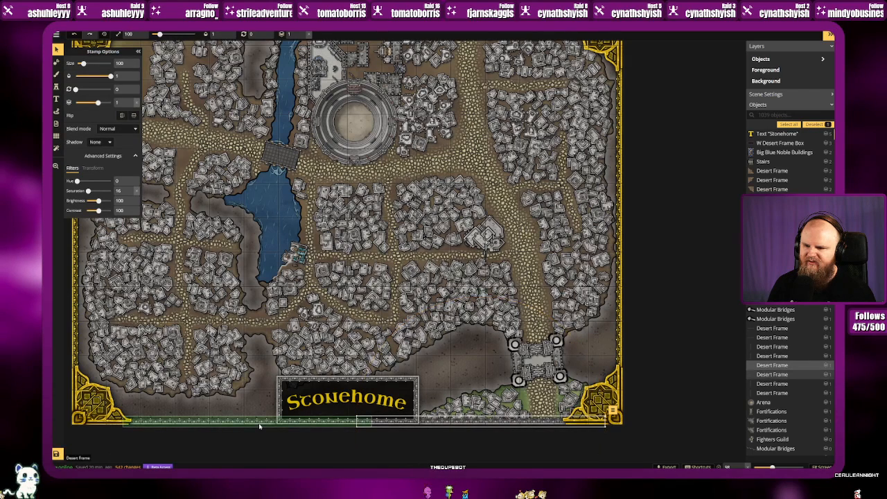
left_click(278, 402, "shift")
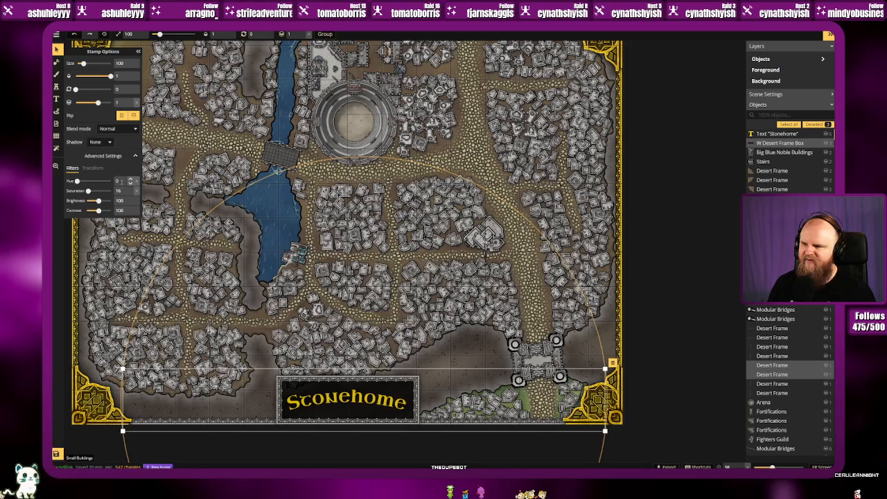
type("200")
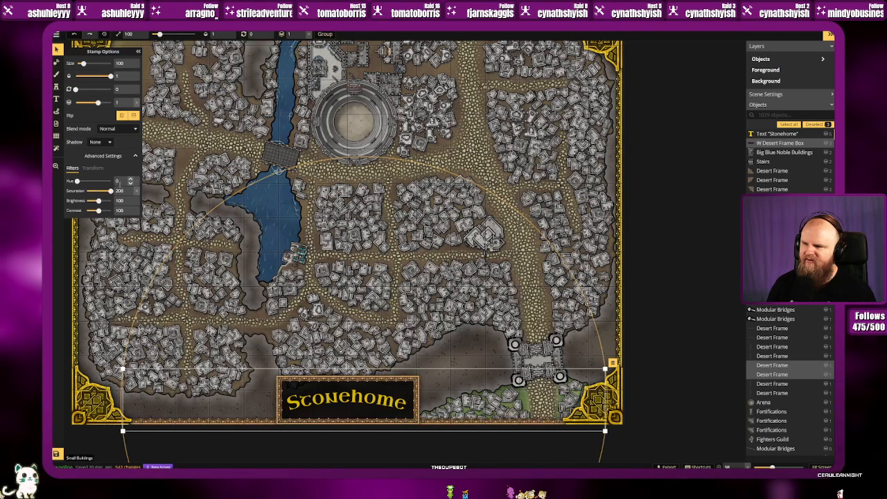
left_click(119, 184)
type("20")
double_click(121, 210)
type("200")
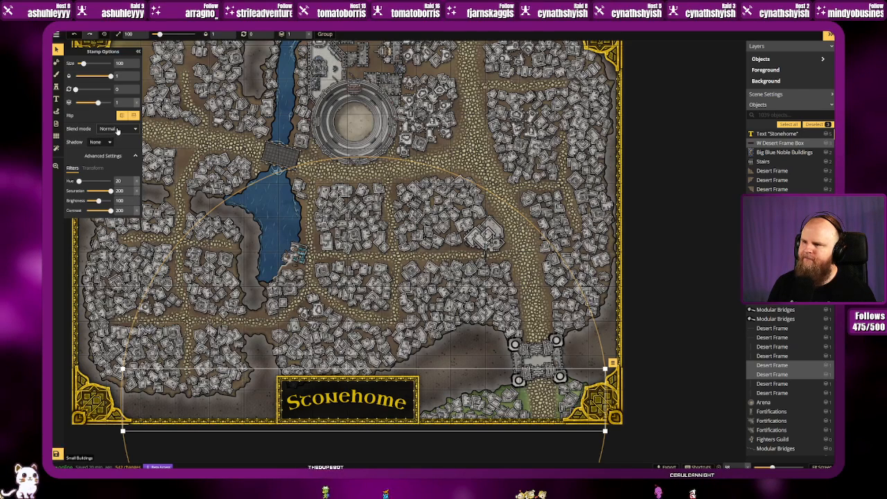
Step: Set the shadow of the bottom border pieces and the title frame to Layer, and deselect them
left_click(101, 142)
left_click(111, 156)
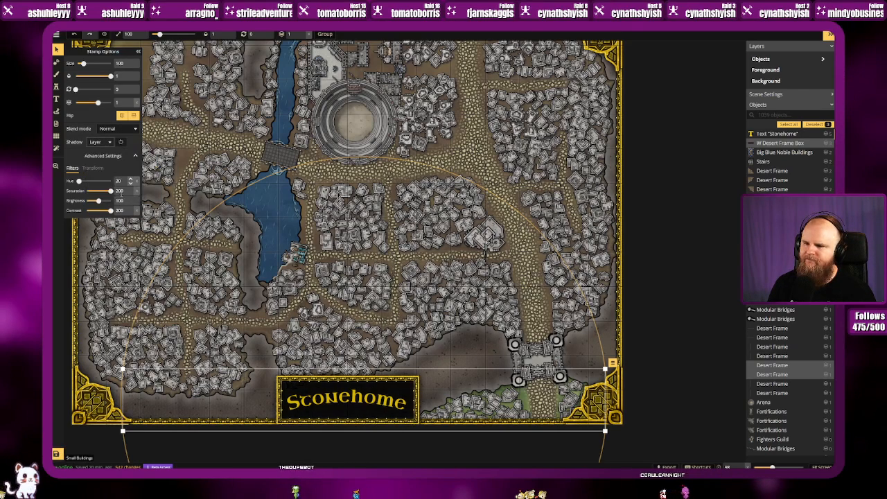
left_click(320, 458)
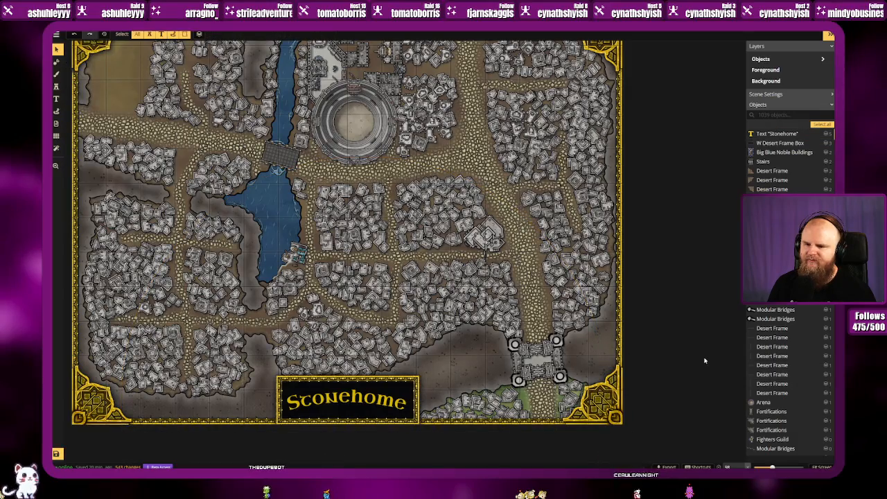
Step: Select the Adventurers Guild building beside the main road and set its shadow to Object
scroll(704, 359, "down", 3)
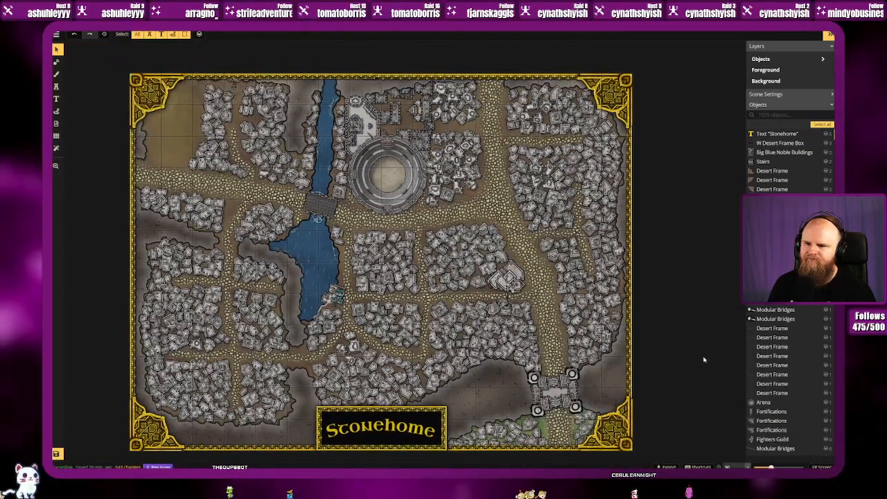
left_click_drag(704, 359, 694, 339)
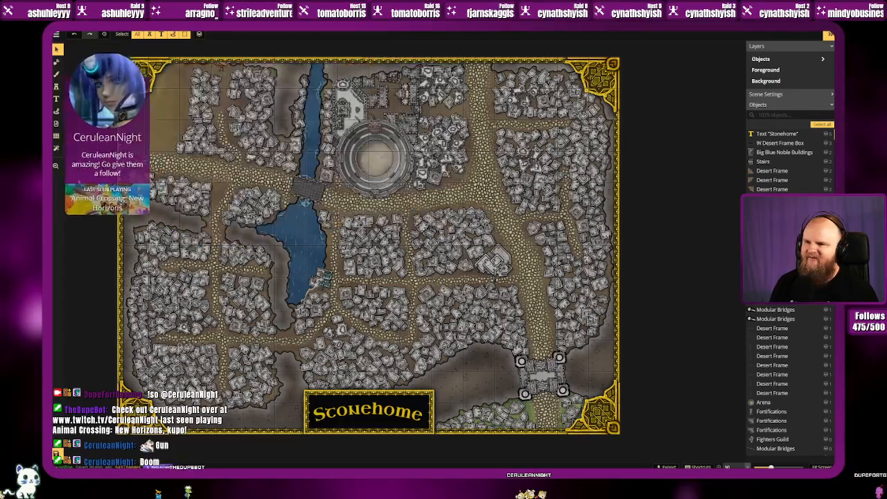
key("space")
left_click_drag(83, 199, 82, 197)
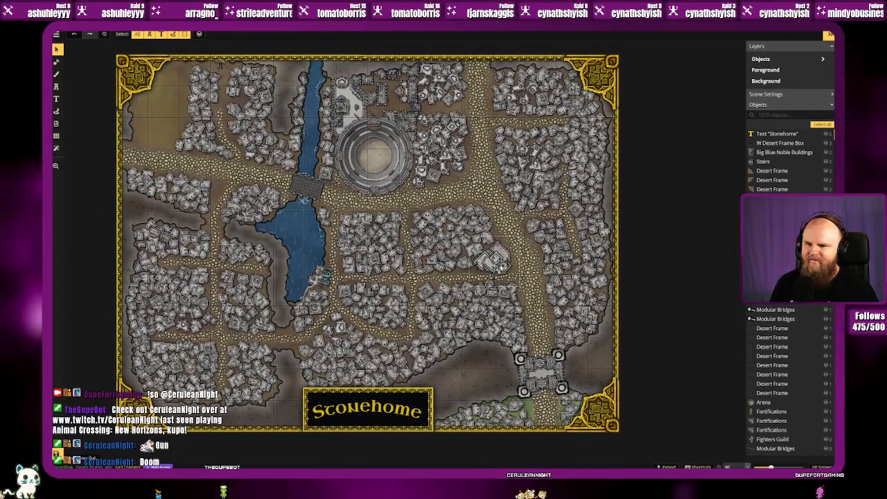
left_click(498, 264)
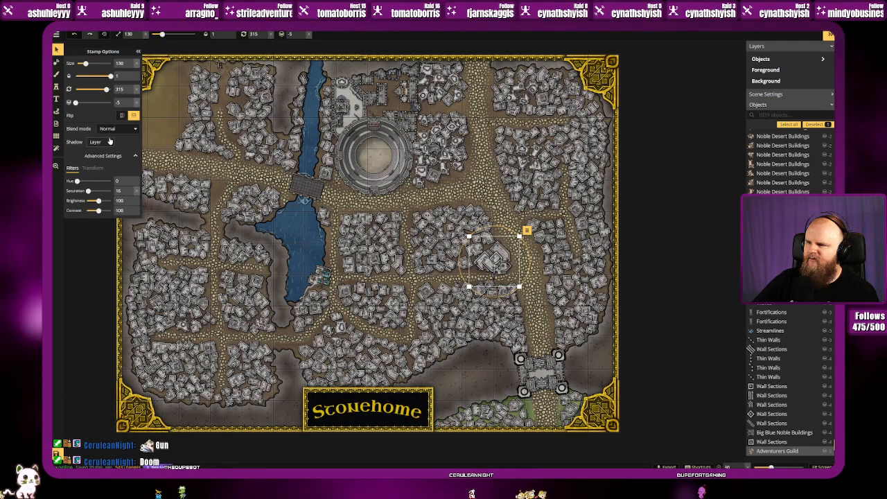
left_click(110, 130)
left_click(109, 130)
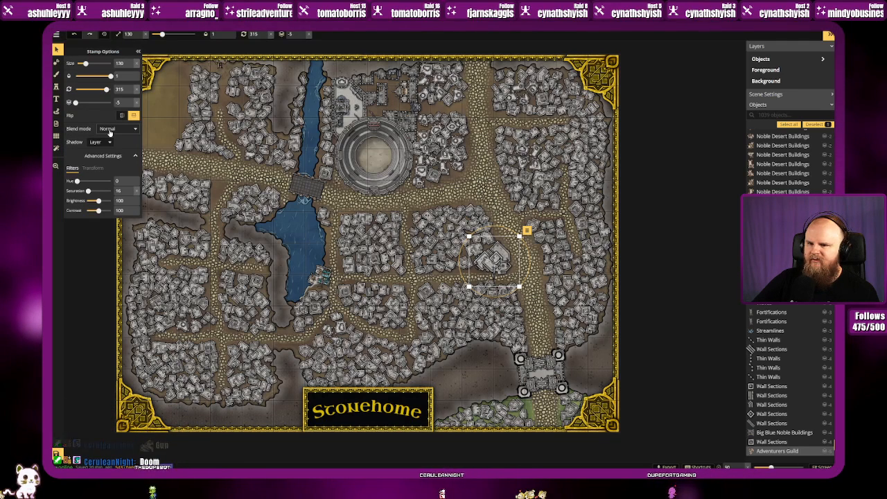
left_click(106, 143)
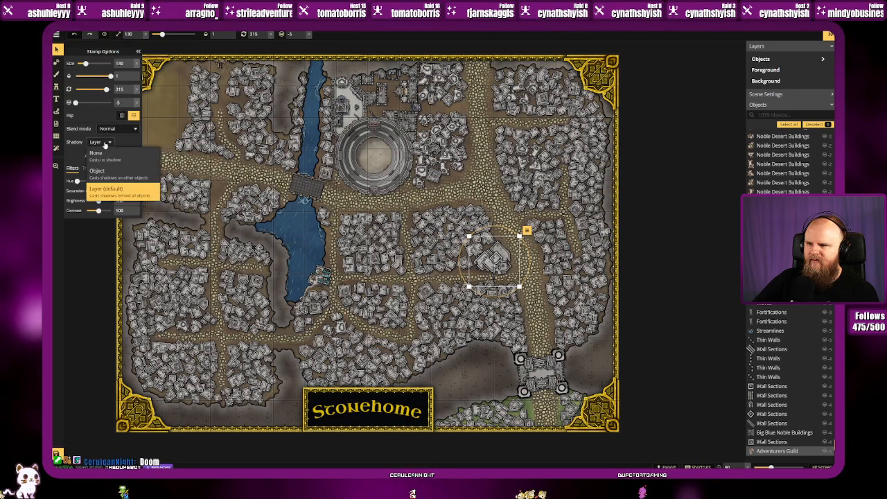
left_click(99, 172)
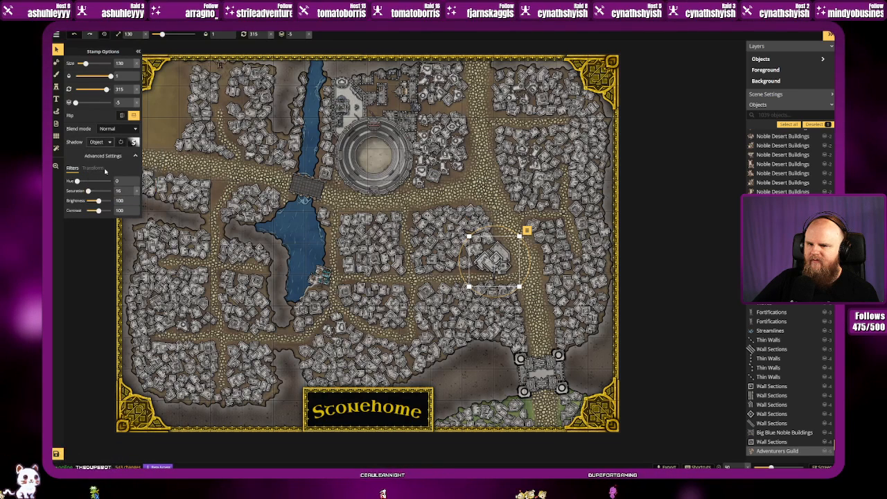
Step: Try highlighting the Adventurers Guild with a custom object shadow using X offset 4, blur 10.4 and a white colour
left_click(101, 142)
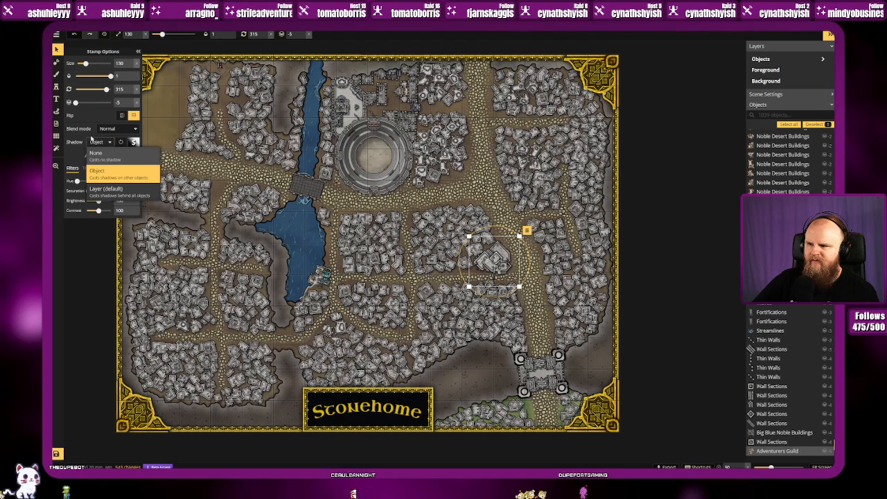
left_click(135, 142)
left_click_drag(194, 170, 198, 151)
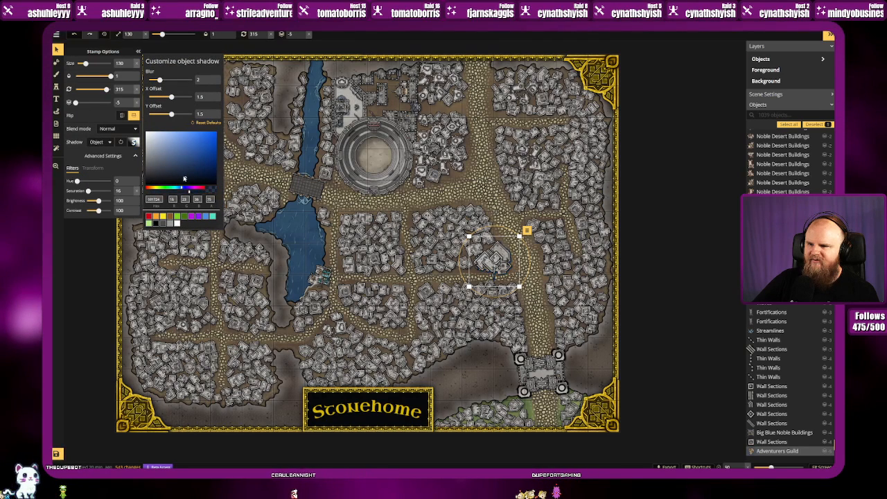
left_click_drag(185, 162, 171, 136)
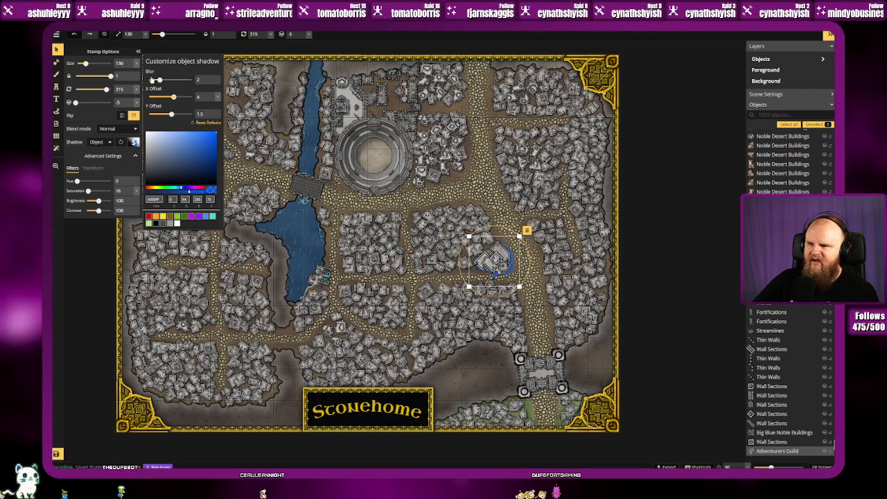
left_click_drag(161, 80, 181, 88)
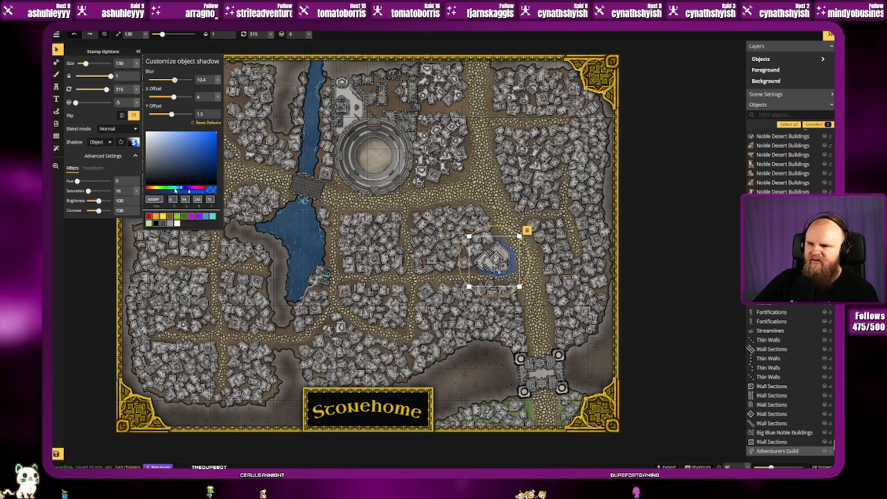
mouse_move(174, 189)
left_mouse_down()
mouse_move(146, 188)
mouse_move(207, 182)
mouse_move(185, 188)
mouse_move(212, 197)
mouse_move(137, 199)
mouse_move(262, 195)
left_mouse_up()
left_click(176, 223)
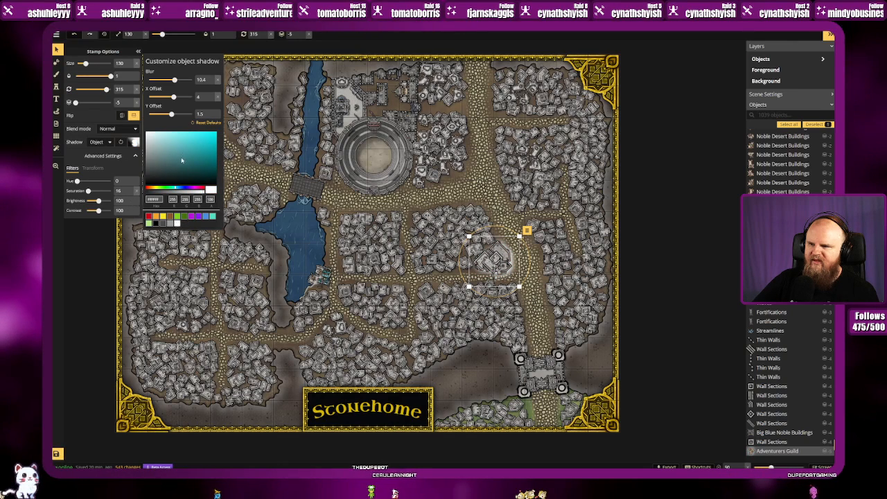
Step: Reset the Adventurers Guild's custom object shadow to its defaults and set its shadow to Layer
left_click(200, 123)
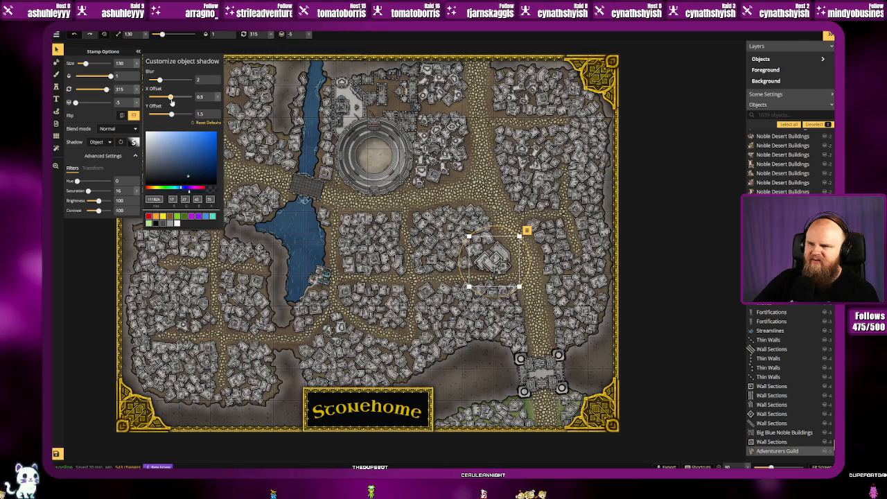
left_click(122, 143)
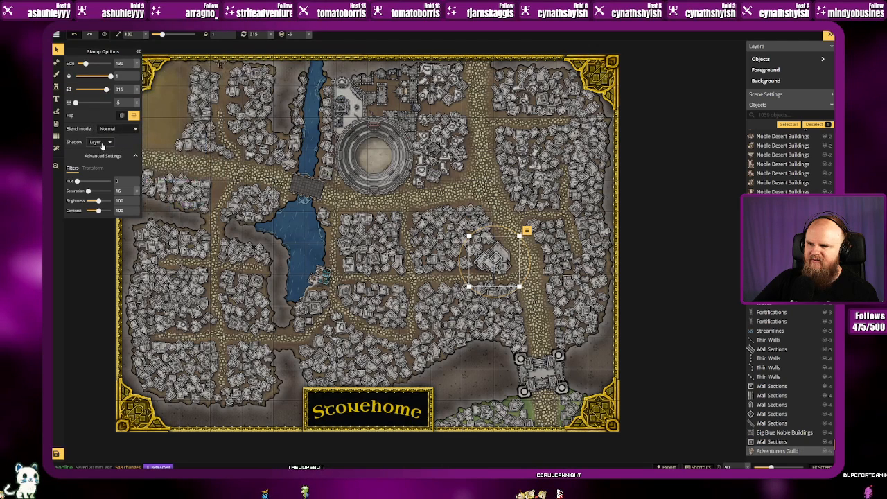
left_click(101, 142)
left_click(103, 145)
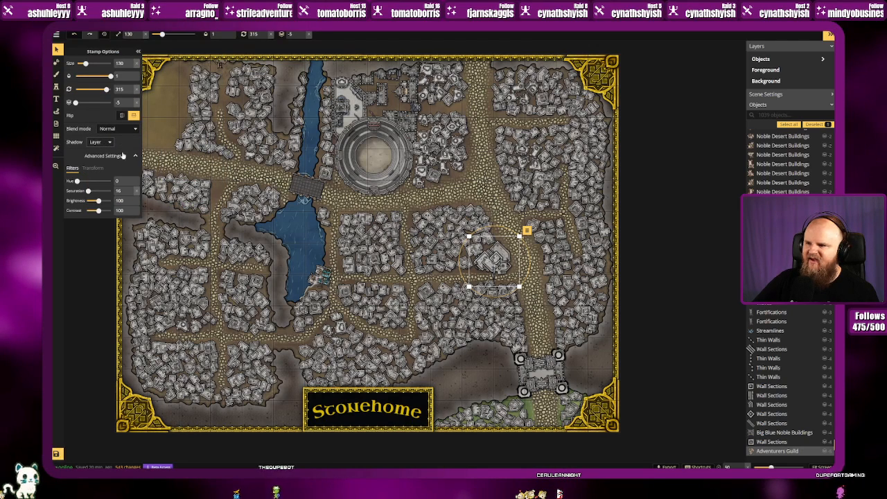
left_click(101, 170)
left_click(72, 170)
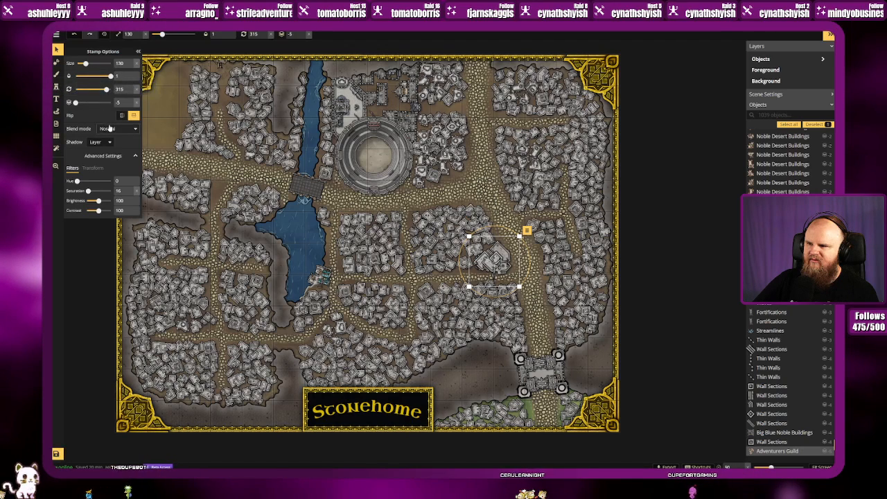
left_click(78, 236)
Step: Try painting a white glow around the Adventurers Guild with the size 29 foreground brush, and undo it
left_click(56, 74)
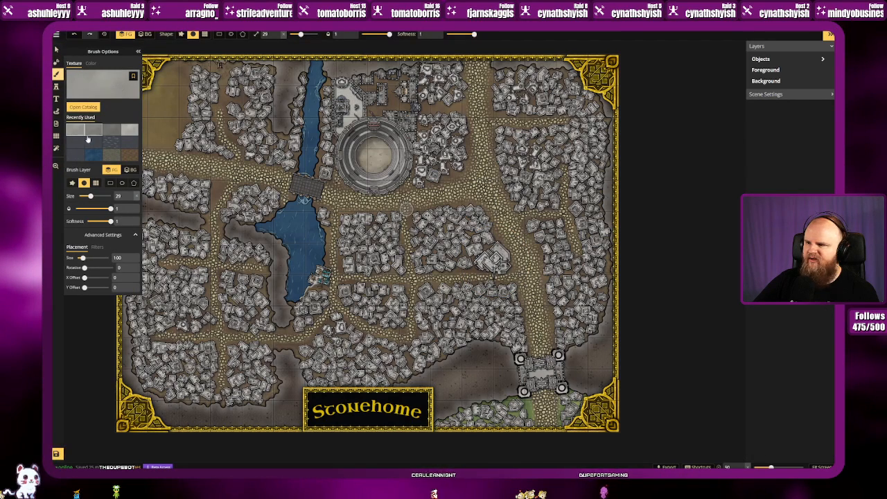
left_click(91, 63)
left_click(123, 93)
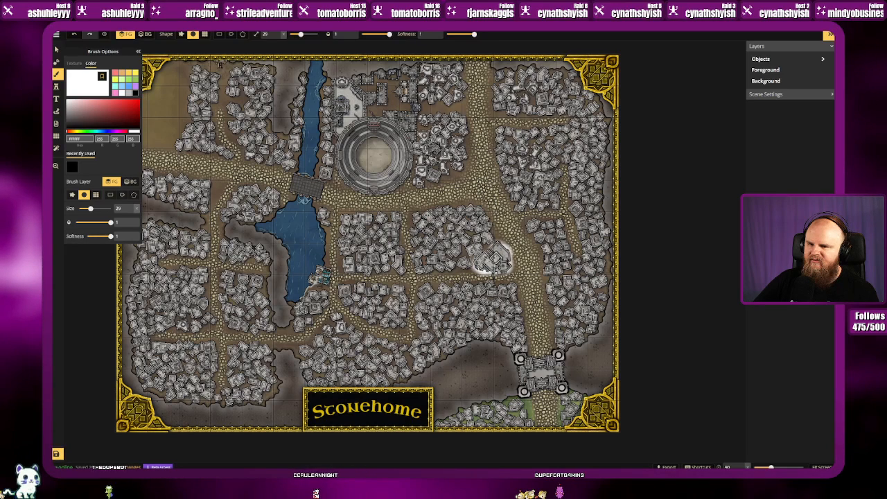
left_click(492, 260)
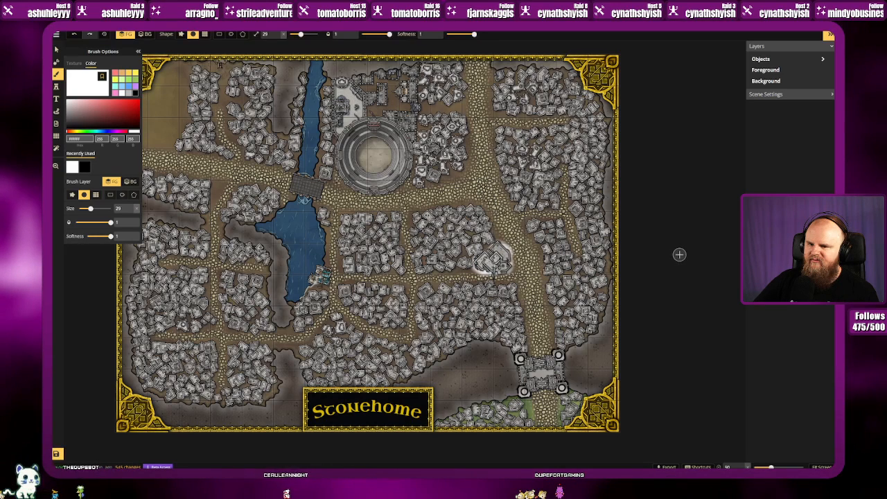
key("ctrl+z")
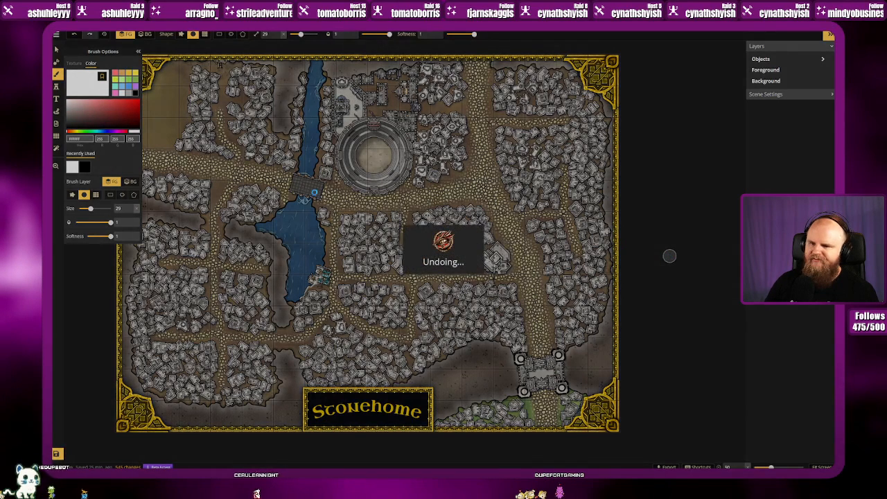
Step: Choose the Parchment Banner 1 stamp from the Frames & Labels section of the stamp catalog
left_click(56, 52)
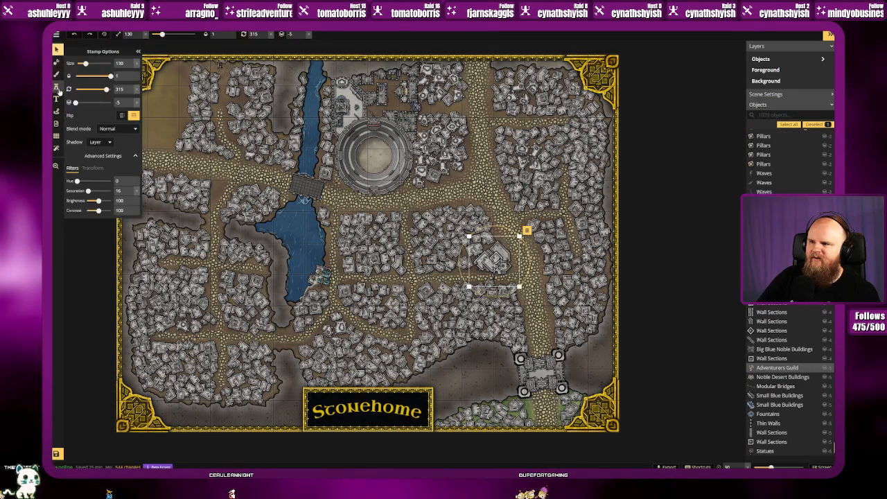
left_click(56, 87)
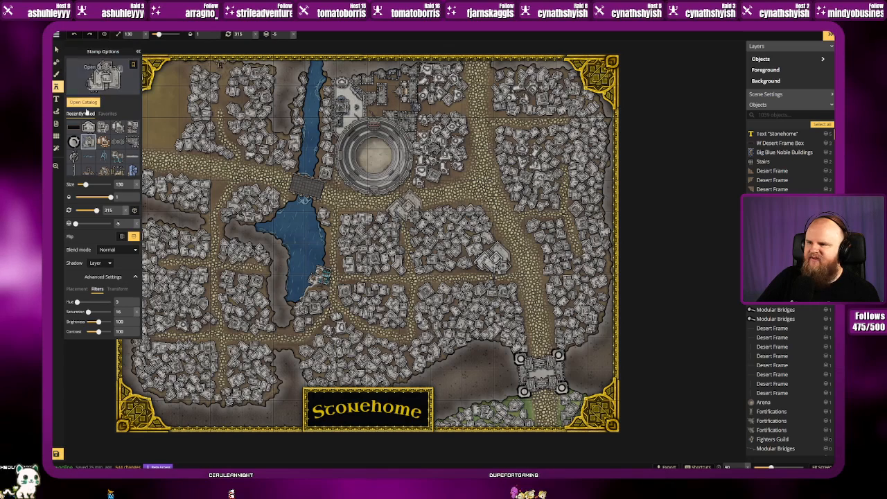
left_click(74, 127)
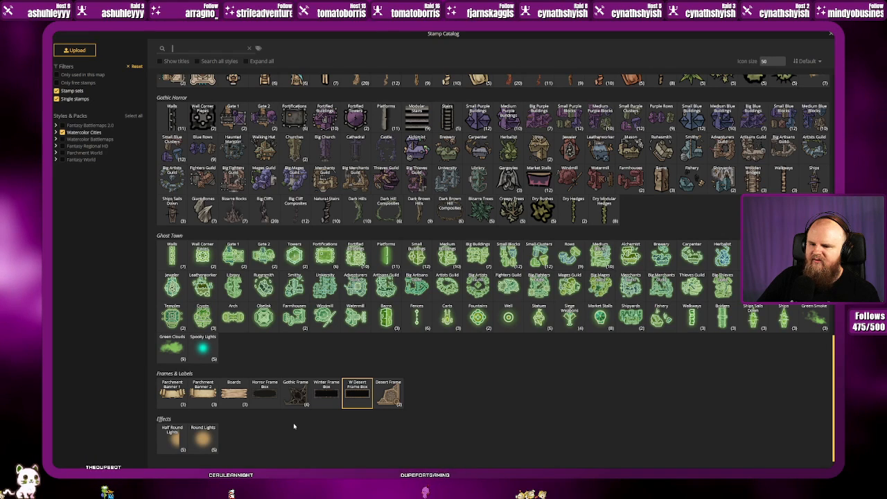
left_click(179, 406)
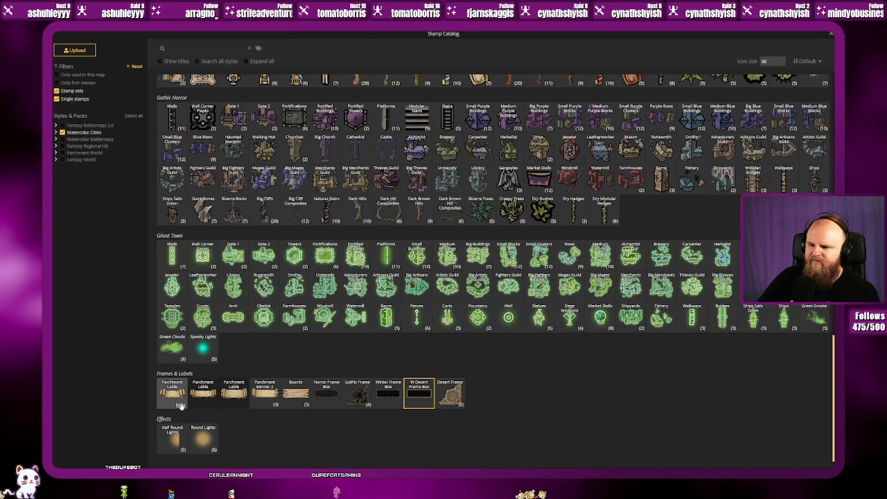
left_click(180, 405)
left_click(211, 406)
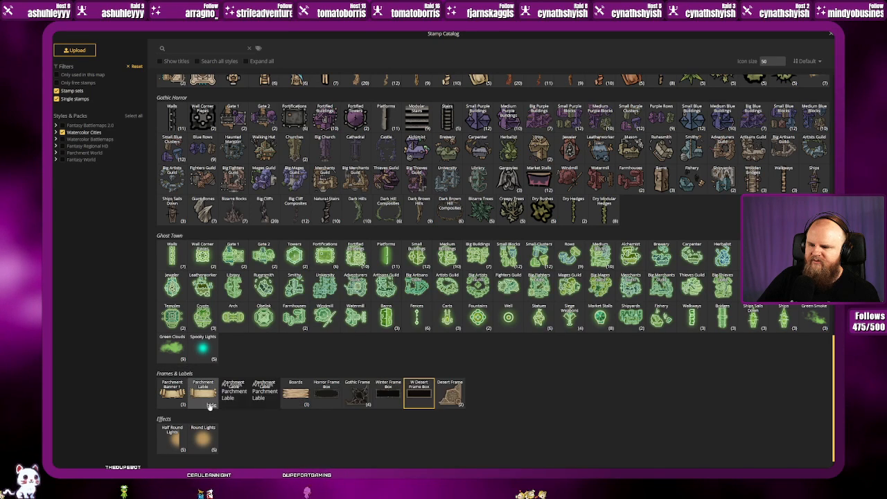
left_click(201, 395)
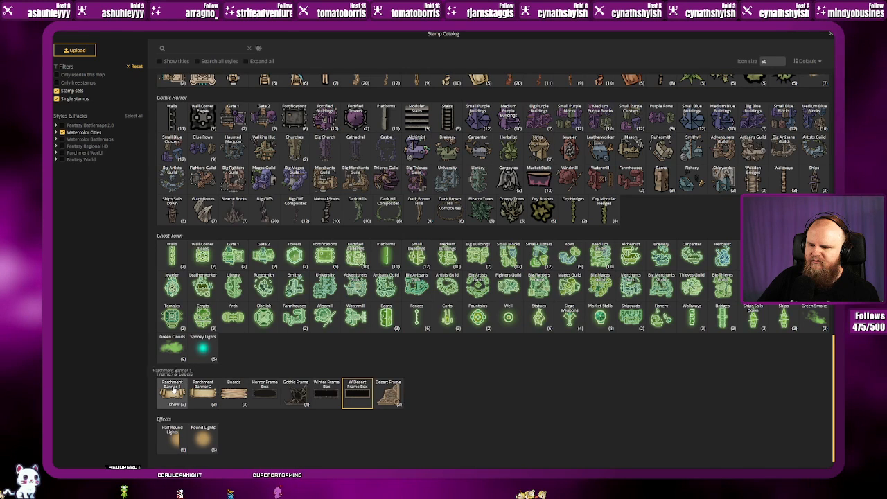
left_click(121, 65)
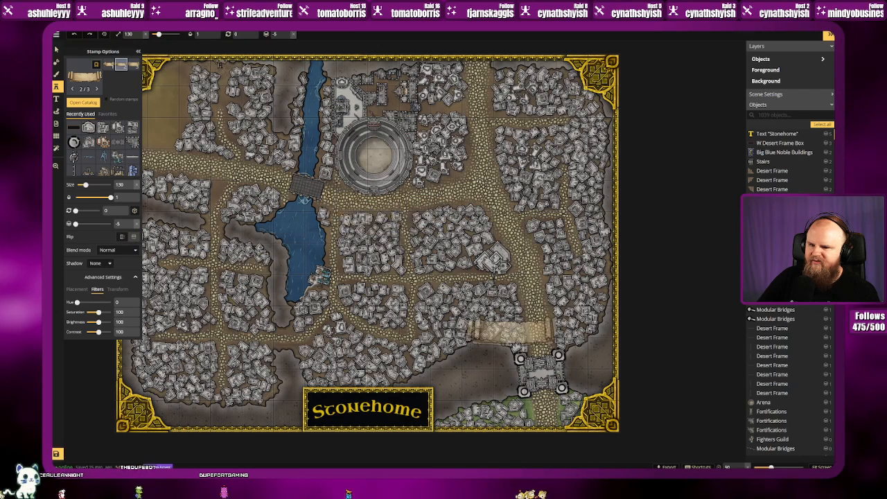
Step: Place the first Parchment Banner 1 variant at size 100 directly above the Adventurers Guild
scroll(520, 325, "up", 2)
scroll(495, 287, "up", 1)
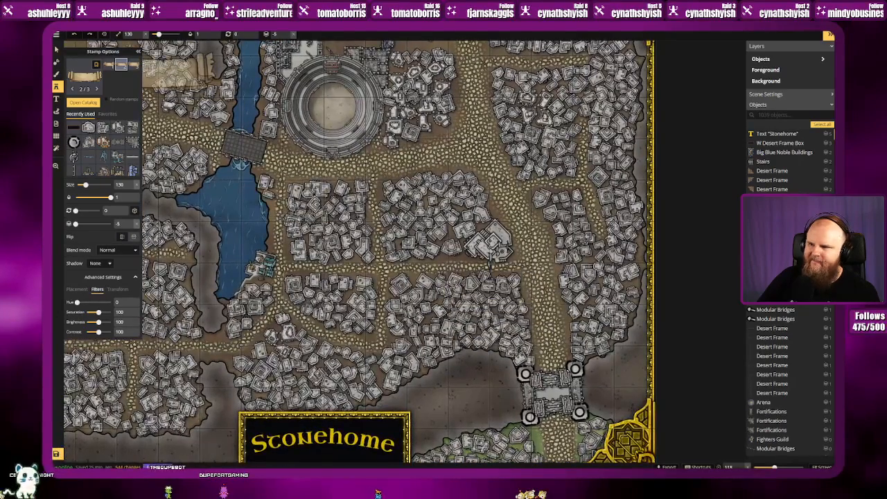
left_click(409, 206)
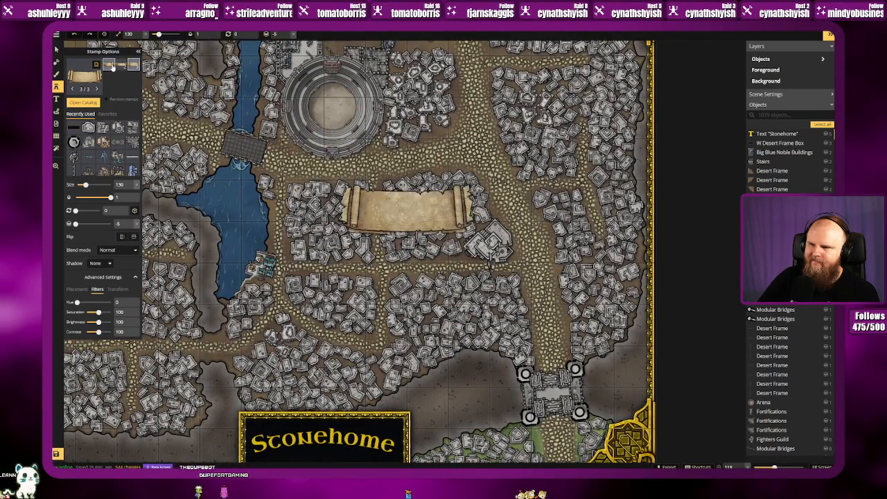
key("ctrl+z")
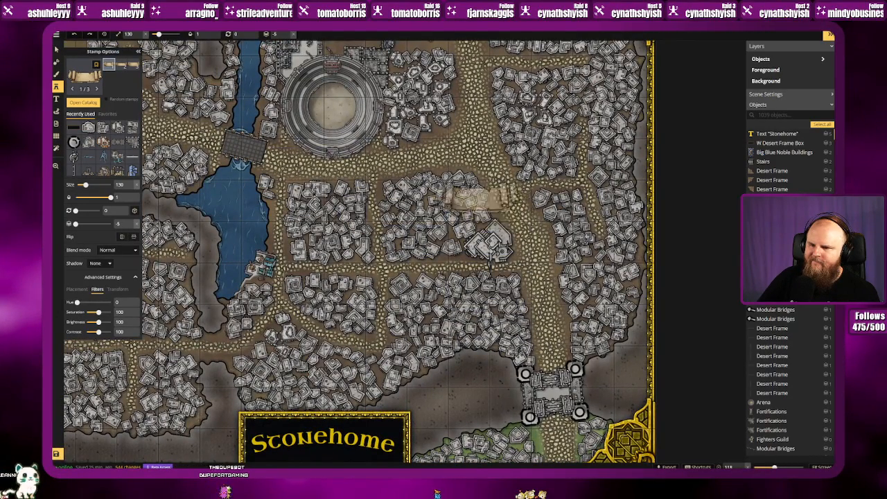
key("ctrl+y")
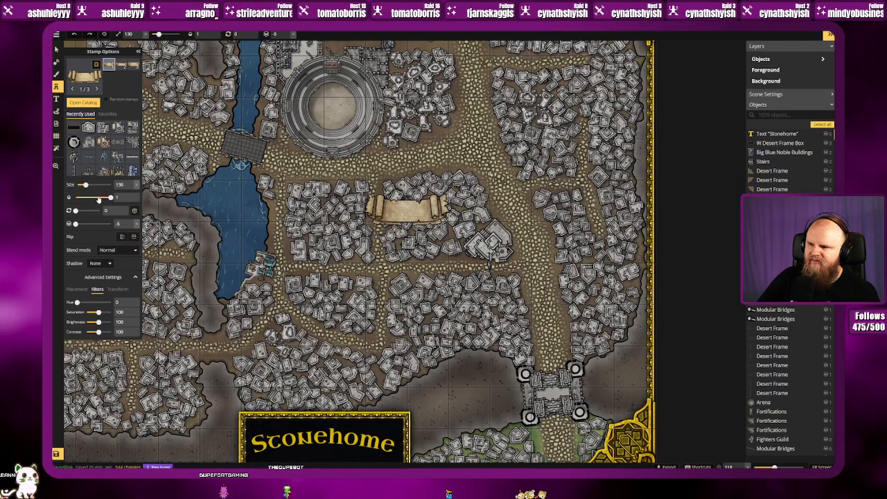
scroll(408, 209, "down", 3)
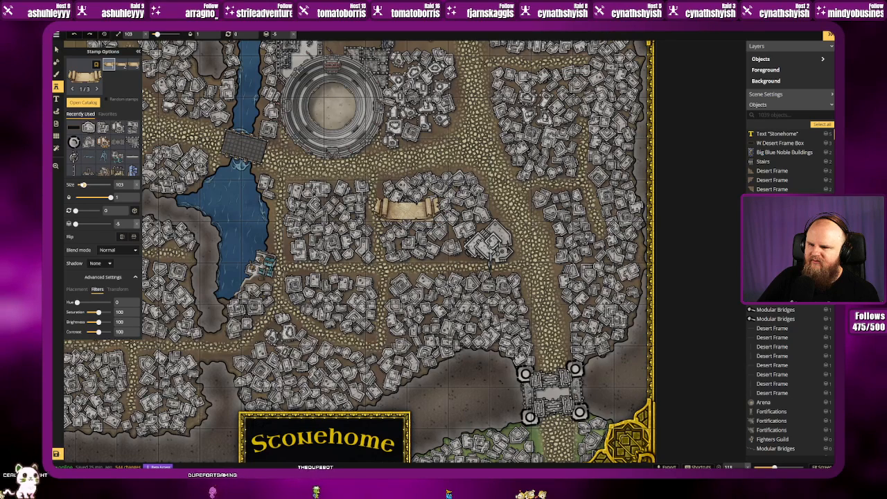
scroll(406, 208, "down", 1)
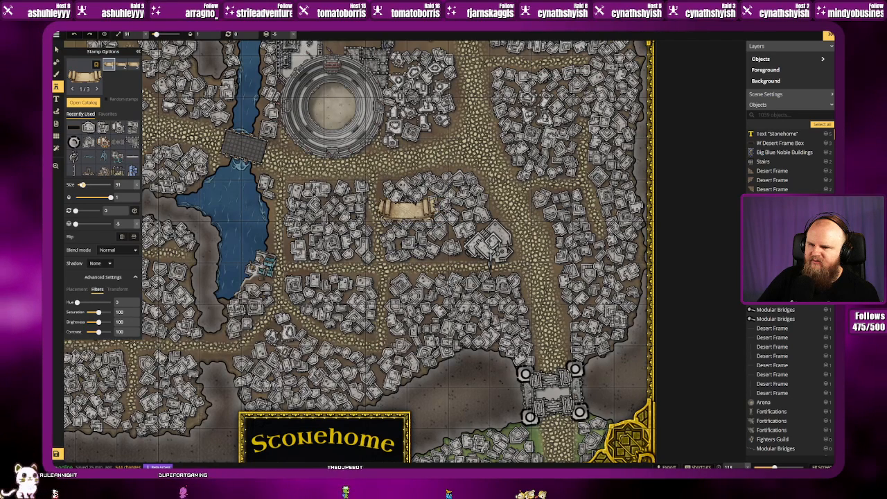
scroll(407, 208, "down", 1)
scroll(408, 208, "up", 2)
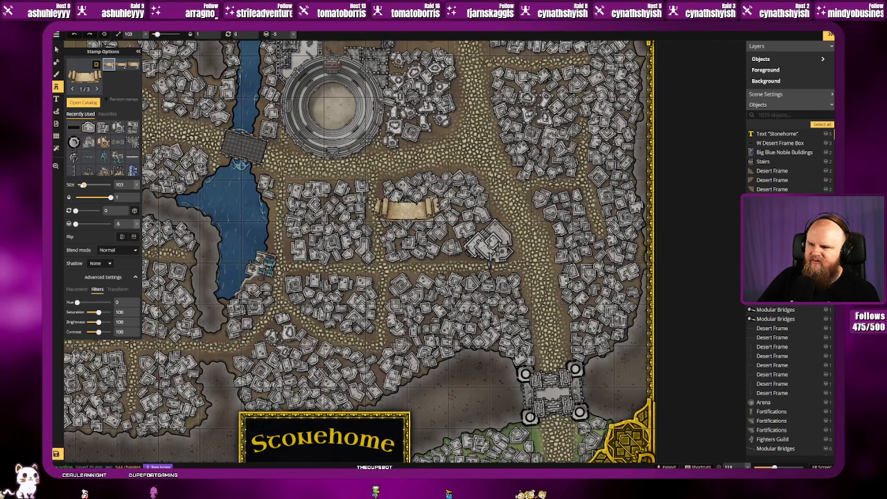
scroll(408, 208, "down", 1)
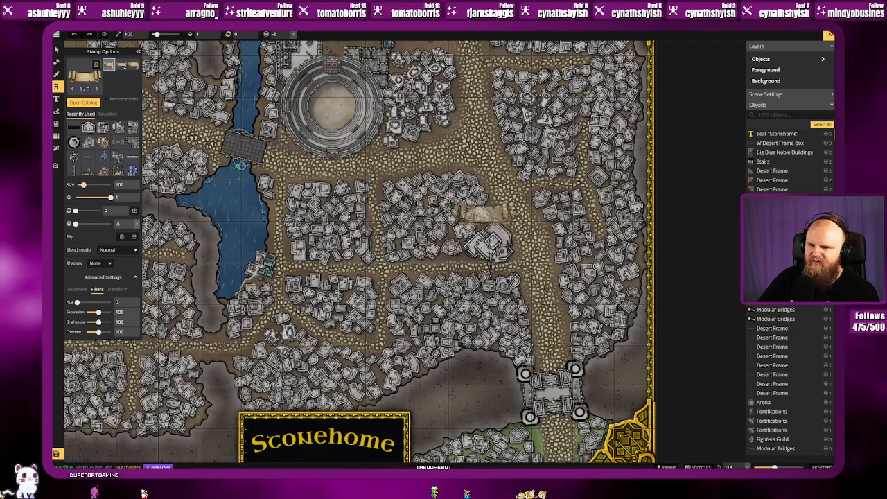
left_click(485, 212)
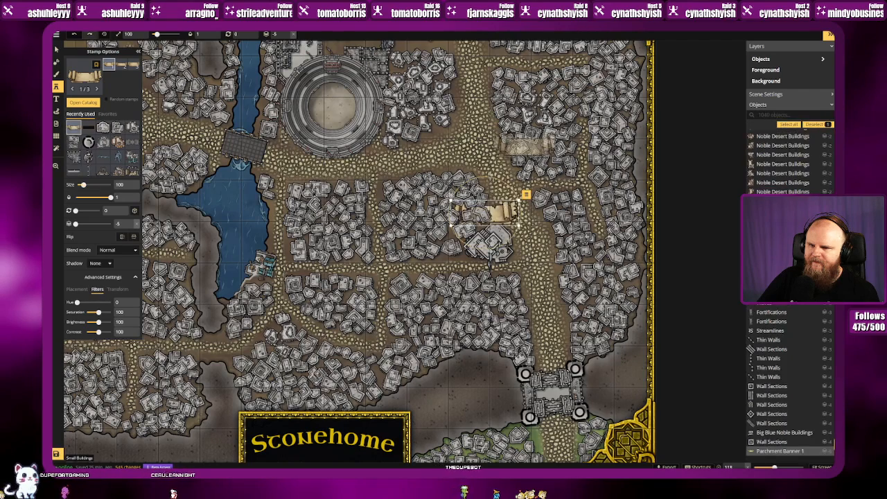
Step: Move the Adventurers Guild's parchment banner up five layers to layer 0
left_click(527, 195)
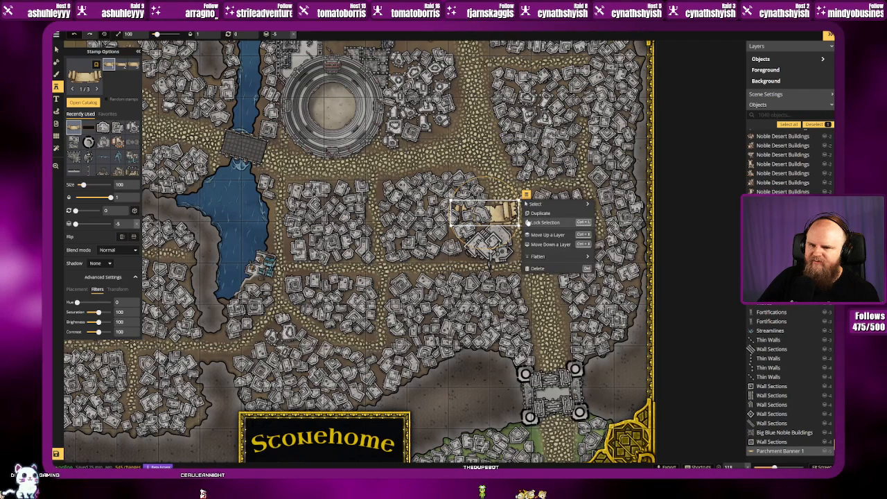
left_click(535, 236)
left_click(536, 236)
left_click(536, 236)
left_click(536, 236)
left_click(536, 236)
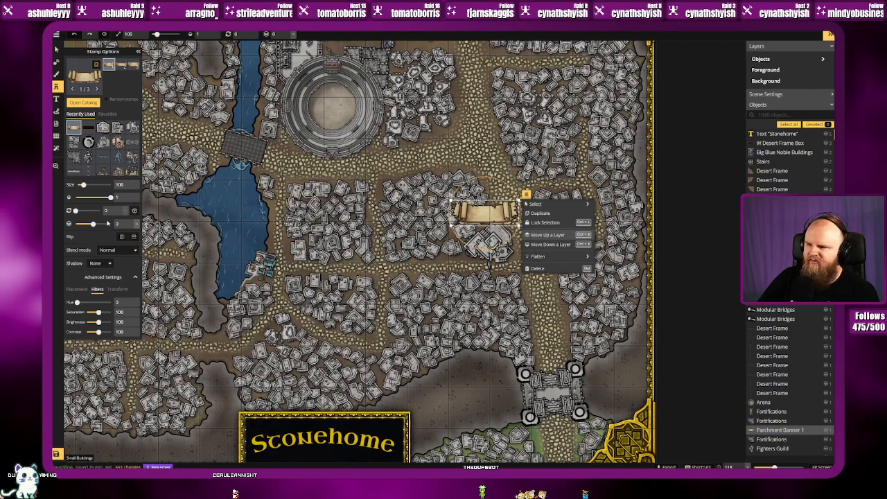
left_click(72, 228)
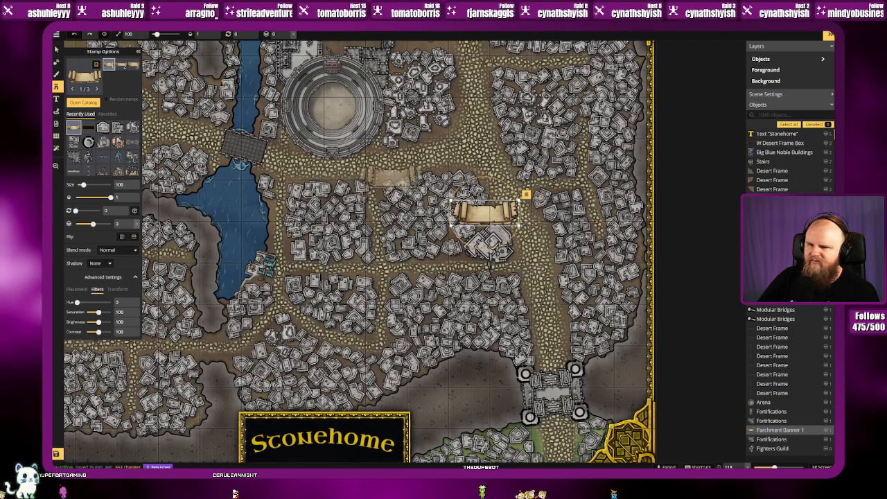
Step: Place a Parchment Banner 1 stamp across the arena's southern edge and raise it to layer 5
left_click(404, 173)
left_click_drag(405, 169, 450, 260)
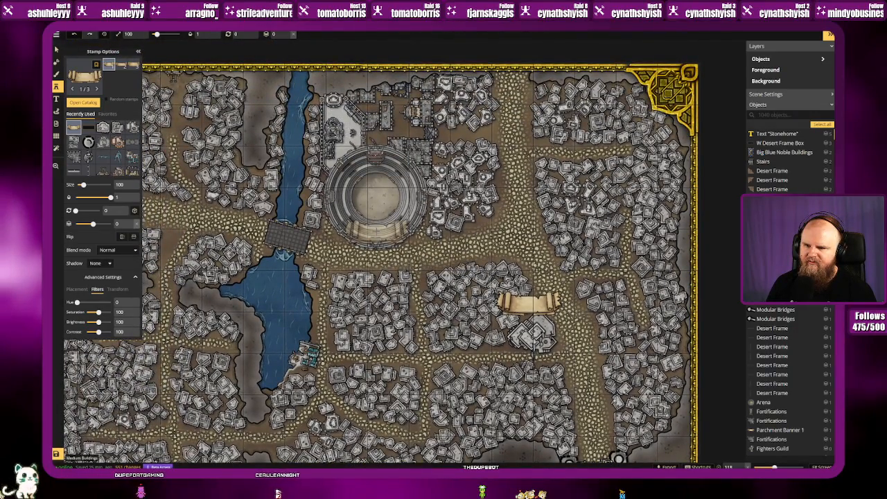
left_click(375, 233)
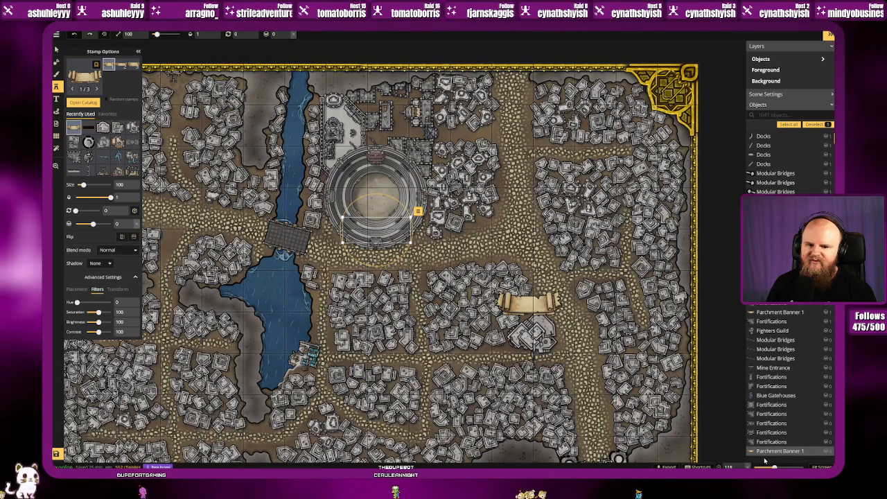
right_click(415, 218)
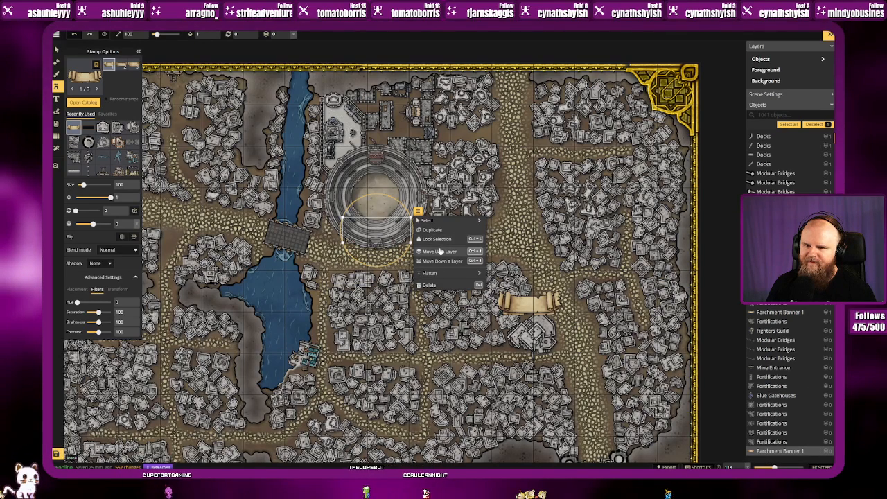
left_click(439, 251)
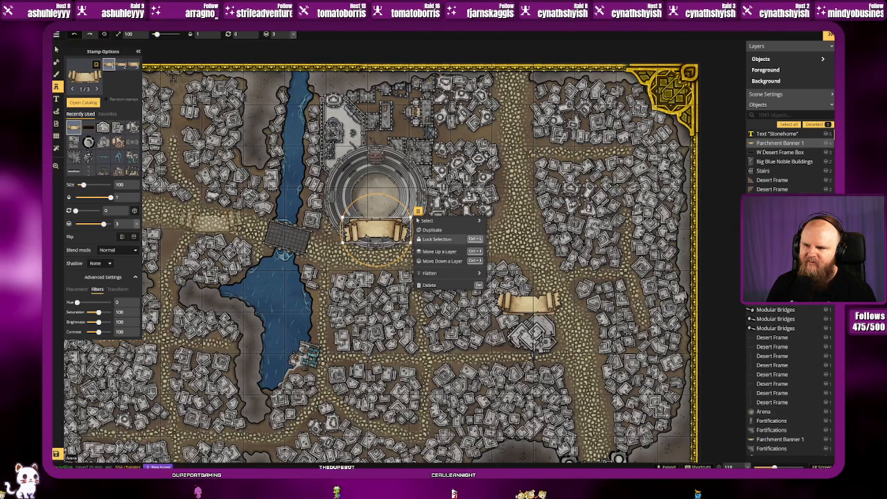
left_click(134, 239)
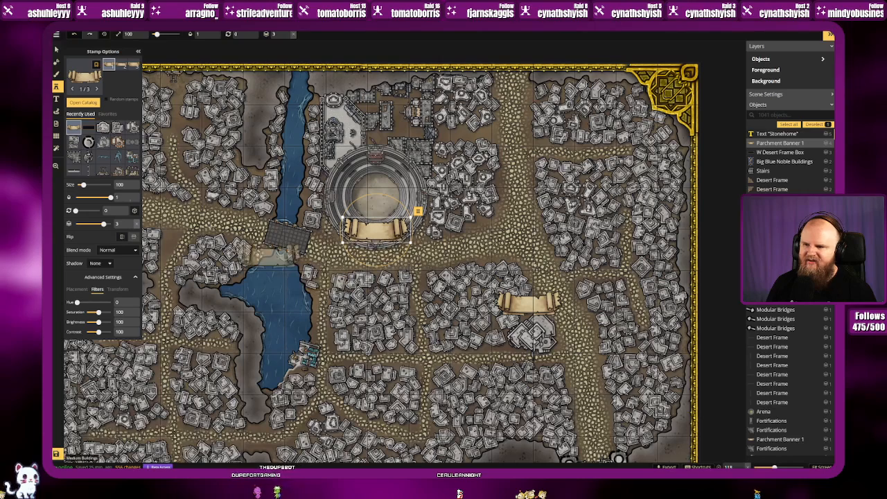
left_click(77, 289)
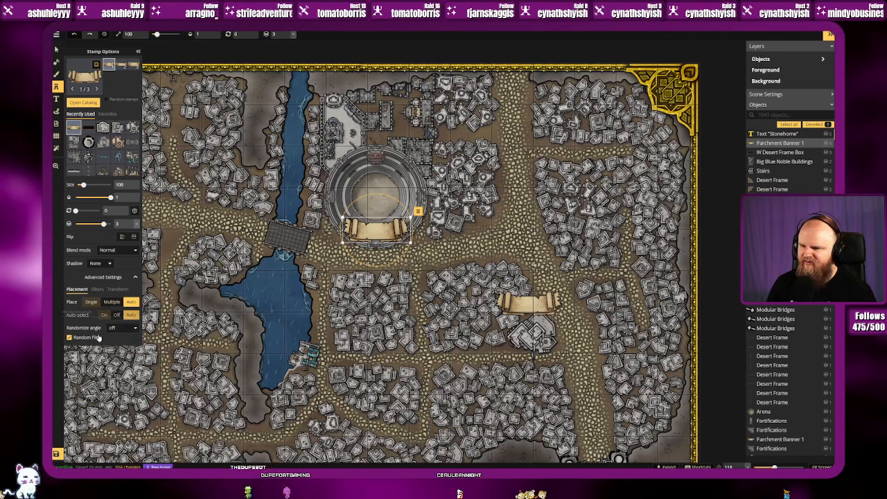
left_click(72, 277)
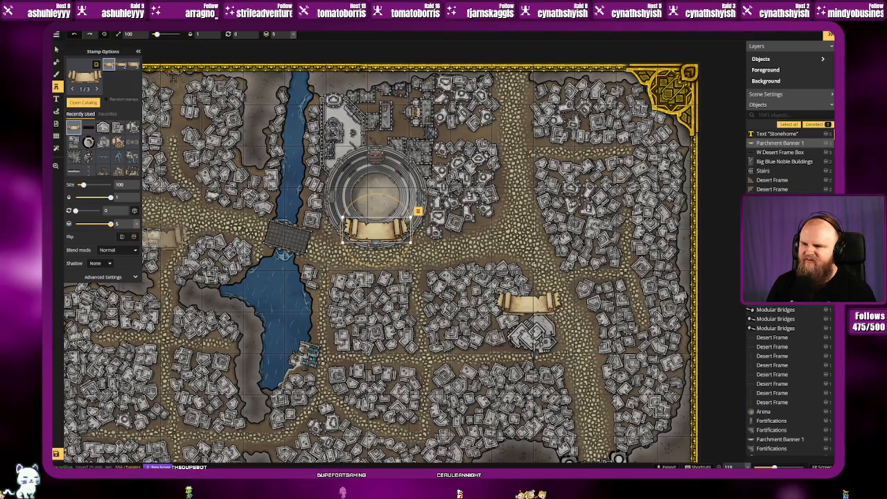
Step: Place a parchment banner on layer 5 above the large estate north of the arena, beside the river
left_click(283, 245)
key("space")
left_click_drag(452, 236, 439, 266)
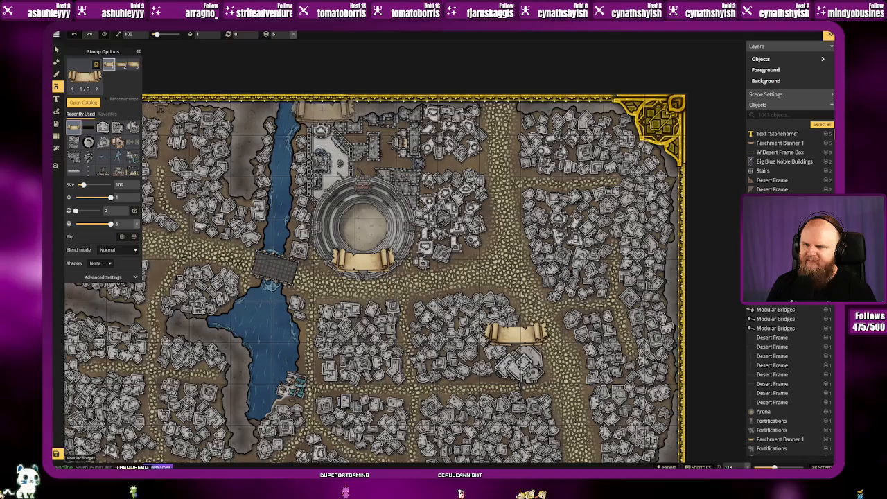
left_click(322, 110)
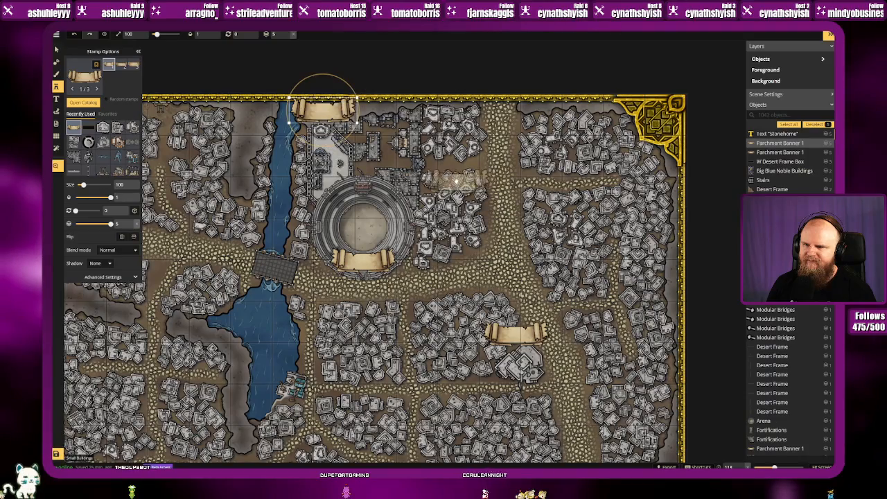
Step: Place another parchment banner on layer 5 by the open field north of the western road
left_click_drag(464, 198, 378, 173)
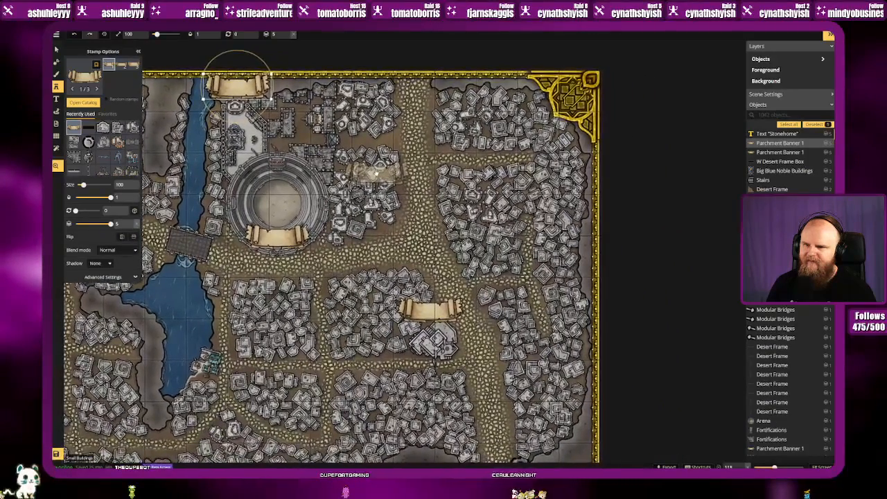
left_click_drag(183, 218, 464, 258)
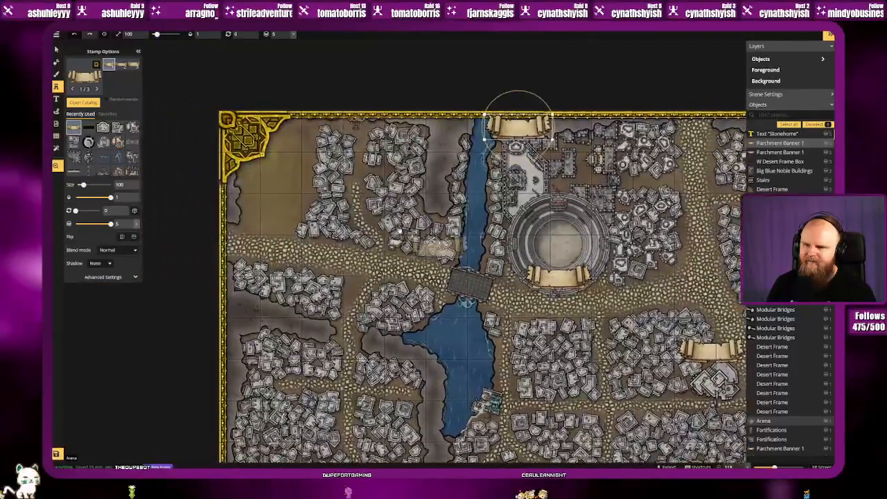
left_click(270, 221)
Step: Hide the map's grid and return to the Select tool
left_click_drag(404, 300, 321, 163)
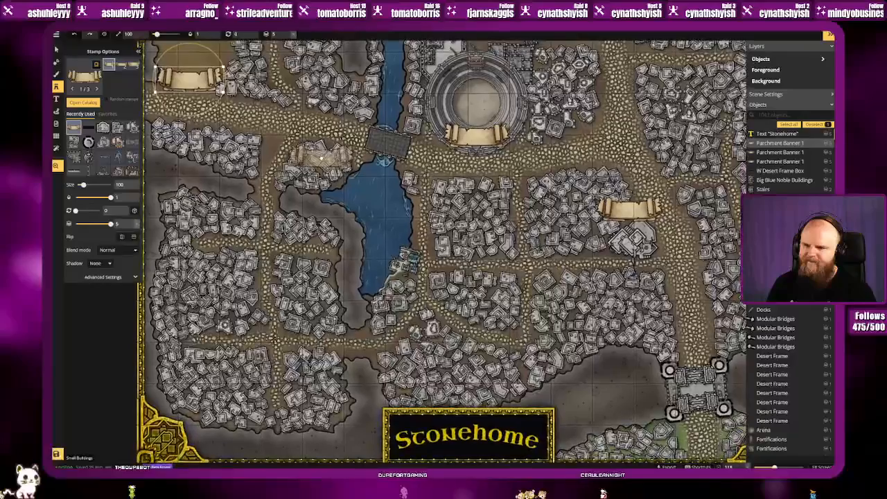
left_click_drag(407, 231, 416, 320)
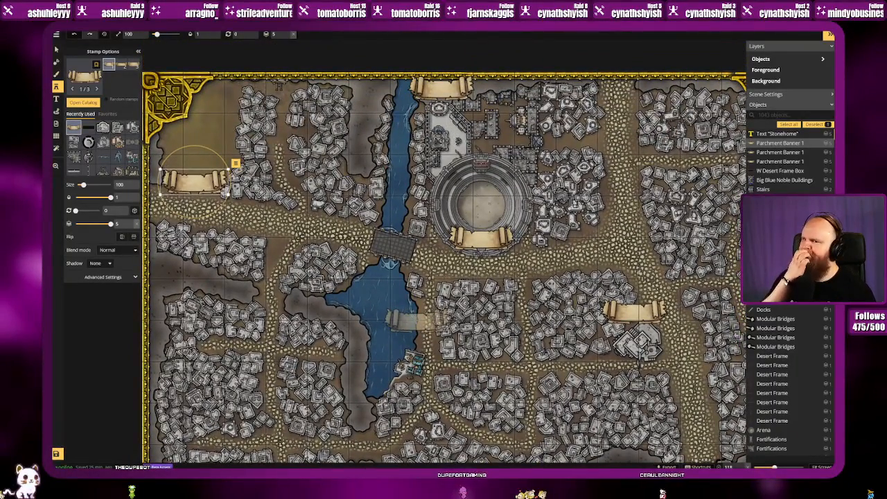
left_click_drag(381, 291, 290, 227)
scroll(634, 397, "down", 1)
scroll(634, 388, "down", 1)
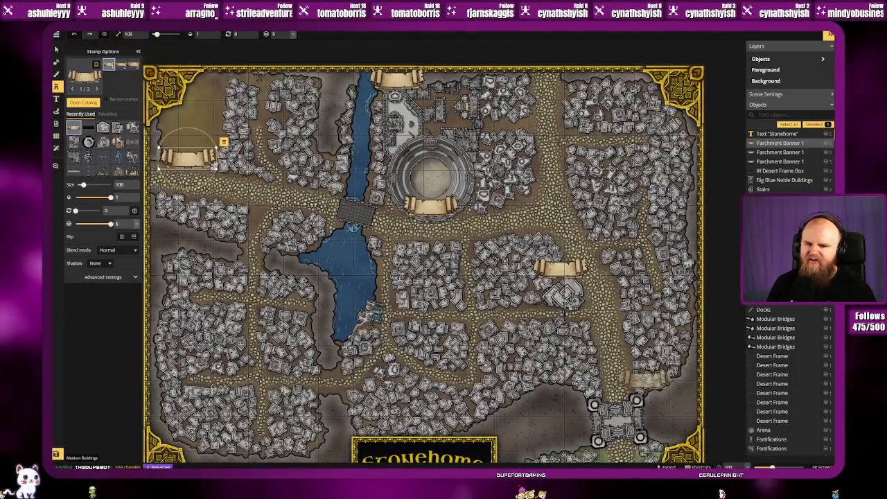
left_click_drag(628, 378, 612, 376)
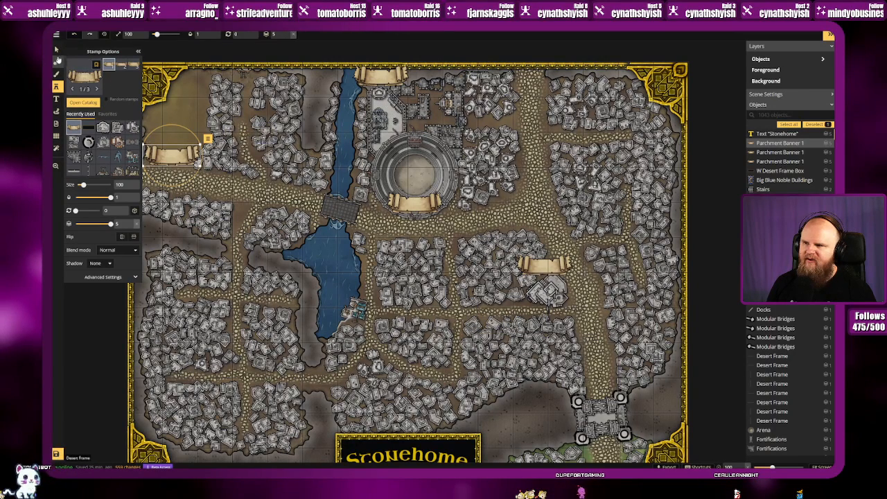
left_click(56, 51)
left_click(57, 136)
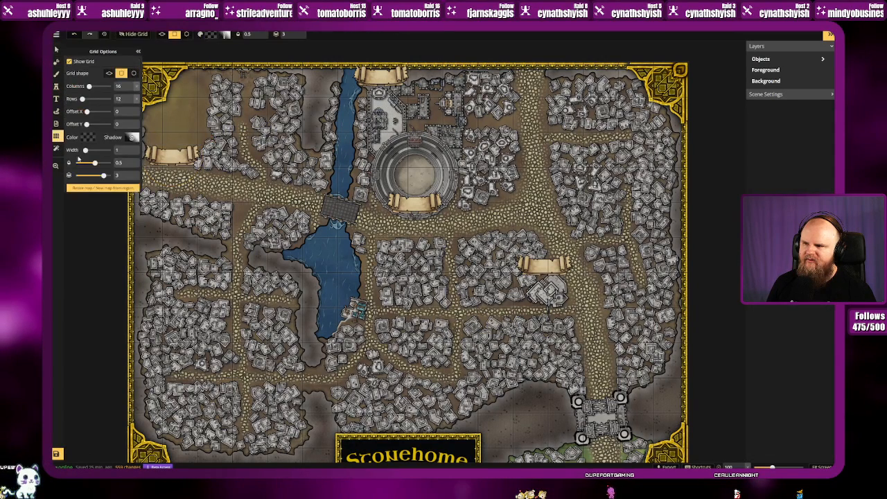
left_click(72, 63)
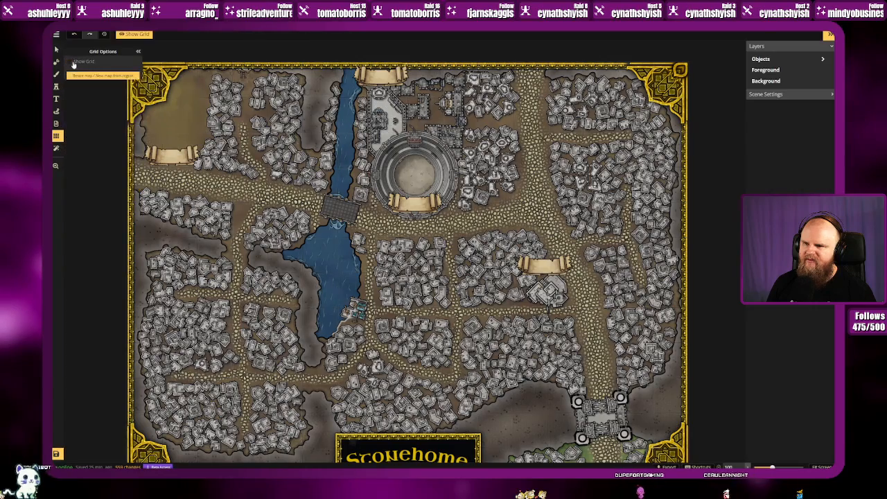
left_click(57, 51)
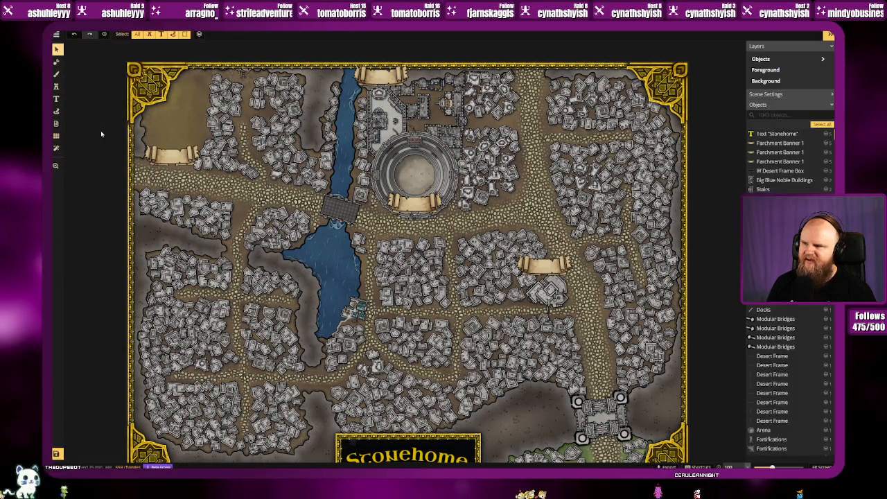
Step: Set up the Text tool with the Cinzel Decorative font and a white fill color
left_click_drag(355, 243, 332, 212)
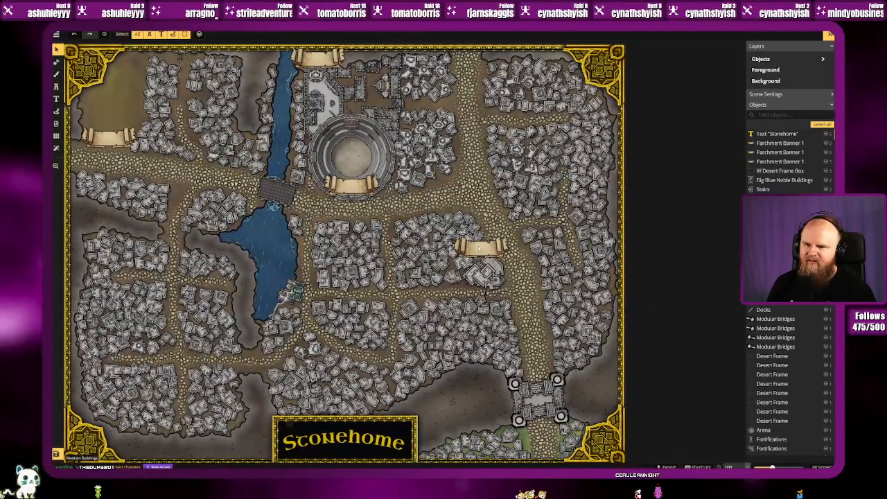
left_click(57, 98)
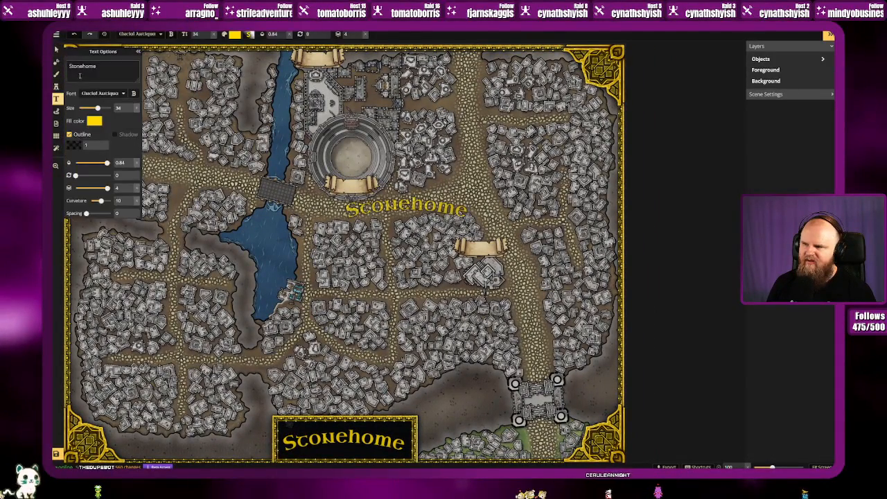
left_click(104, 93)
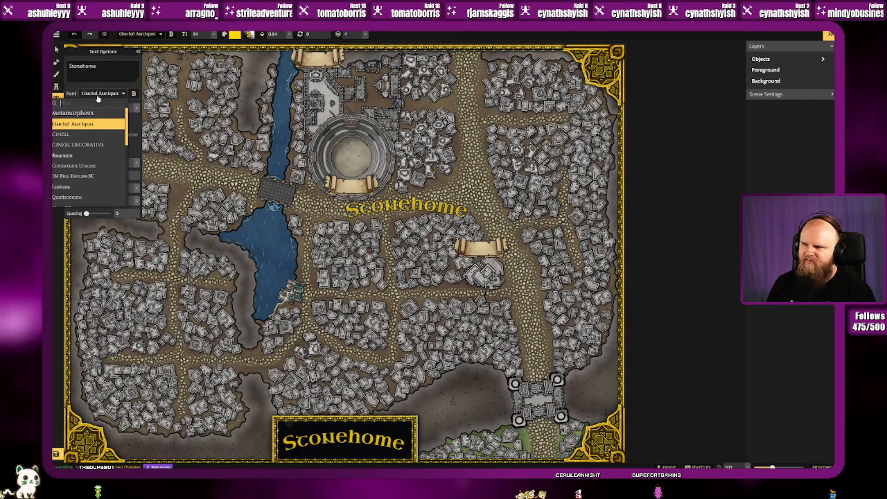
left_click(97, 146)
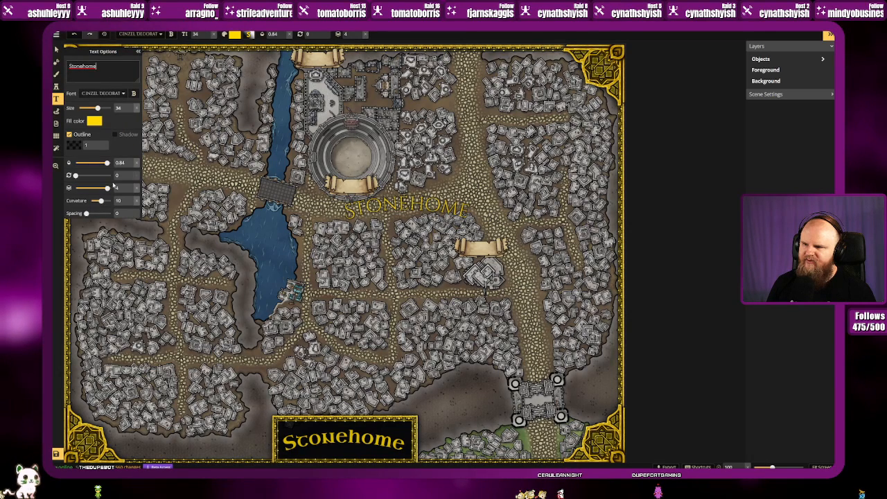
left_click(94, 120)
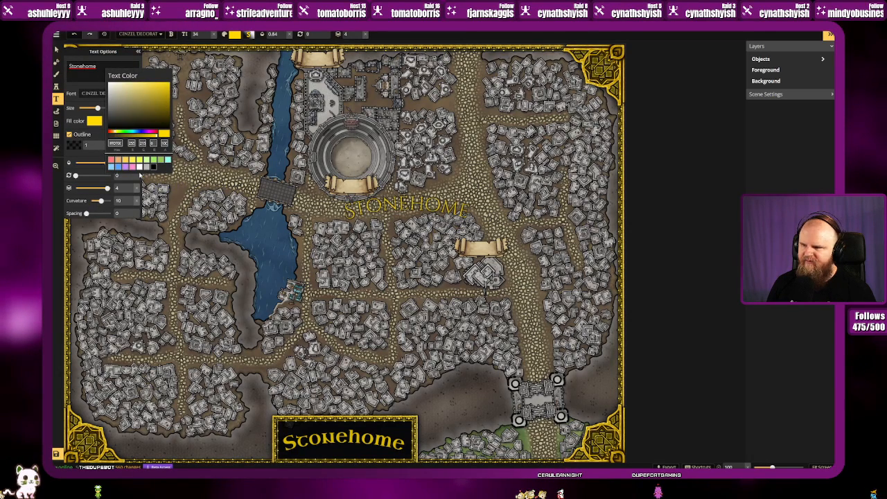
left_click(140, 167)
Step: Replace the Text tool's wording with "Adventurer's Guild"
left_click(80, 81)
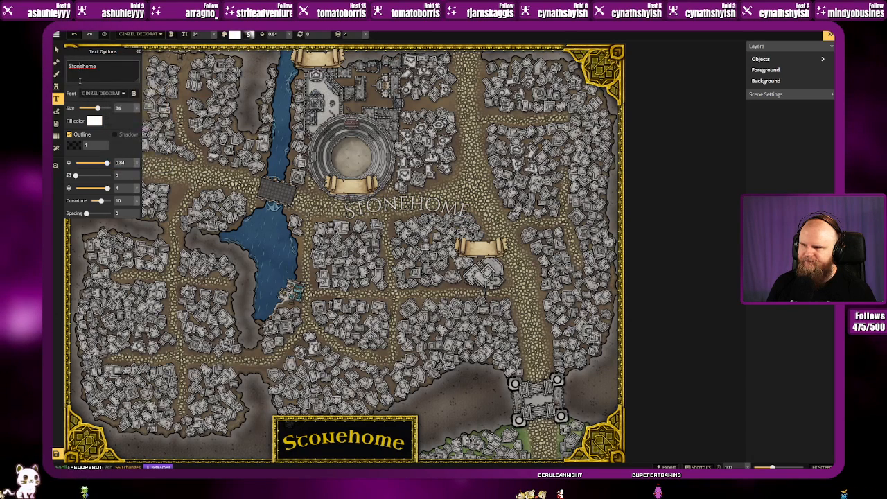
type("A")
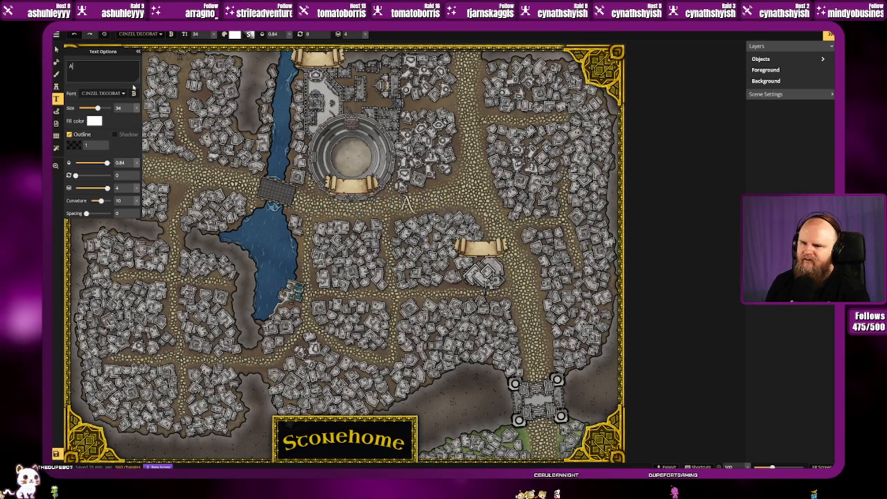
type("dventurer's Guild")
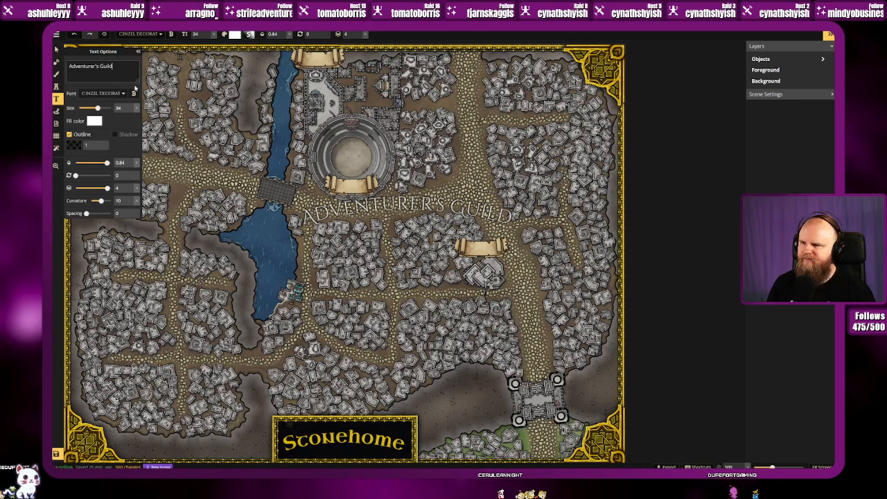
type("D")
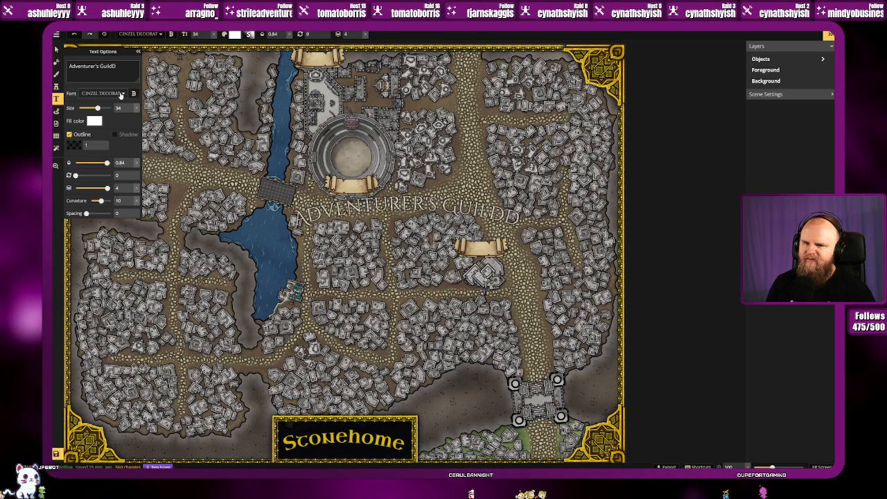
key("BackSpace")
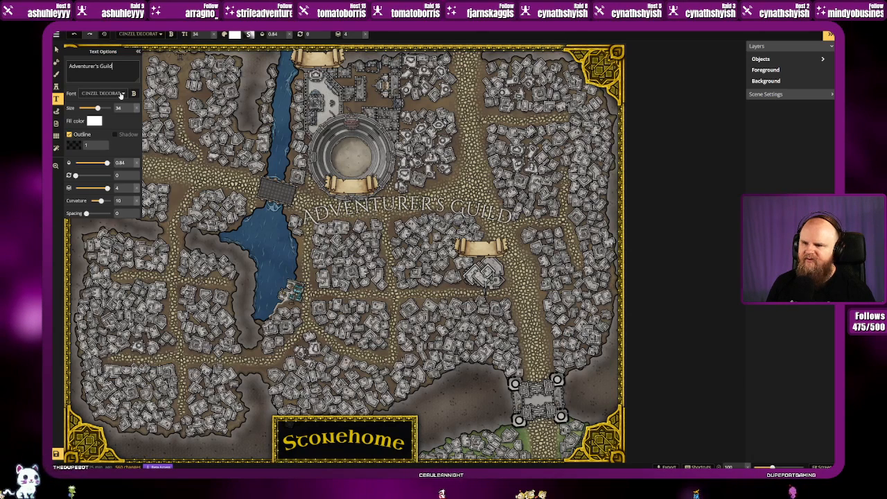
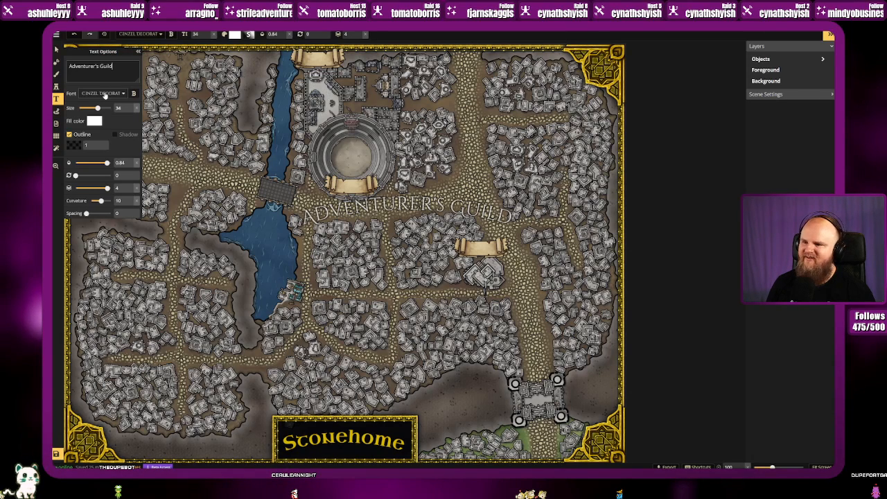
Step: Keep the Cinzel Decorative font and straighten the label text by setting its curvature to 0
left_click(105, 94)
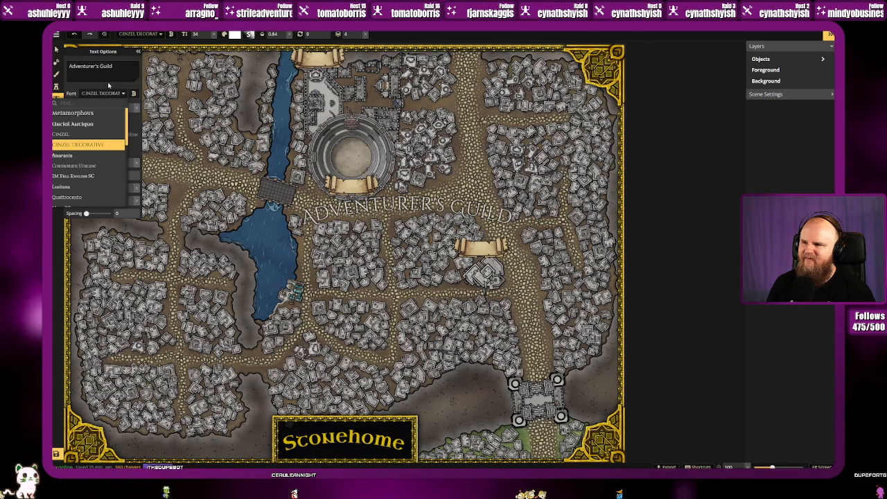
left_click(126, 118)
left_click_drag(101, 200, 101, 206)
double_click(119, 200)
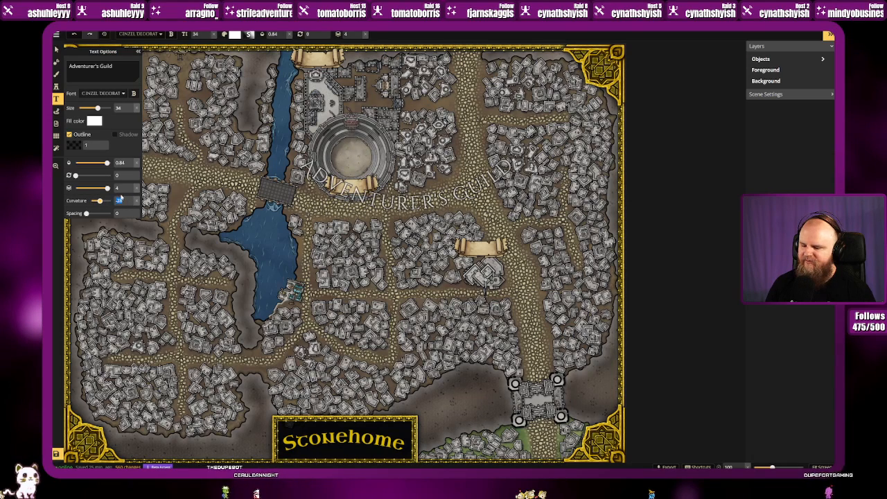
type("0")
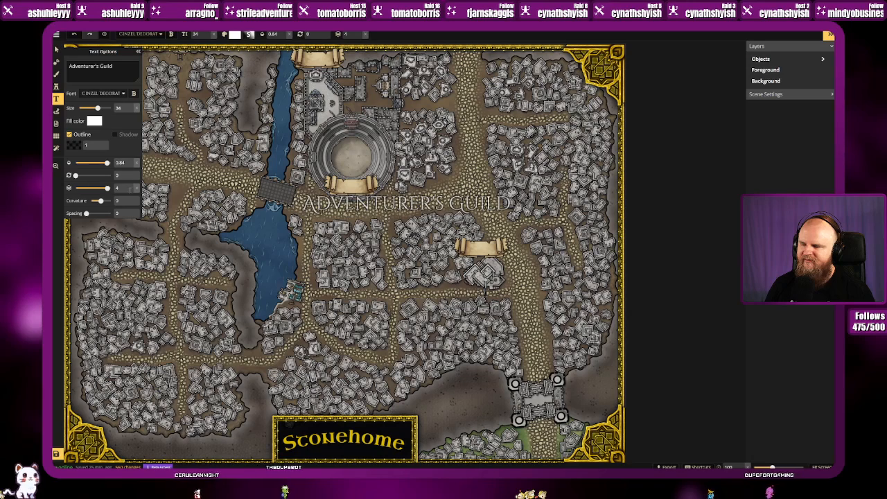
Step: Reduce the label text to size 10 and break it into two lines, "Adventurer's" above "Guild"
left_click(407, 203)
left_click_drag(98, 109, 87, 108)
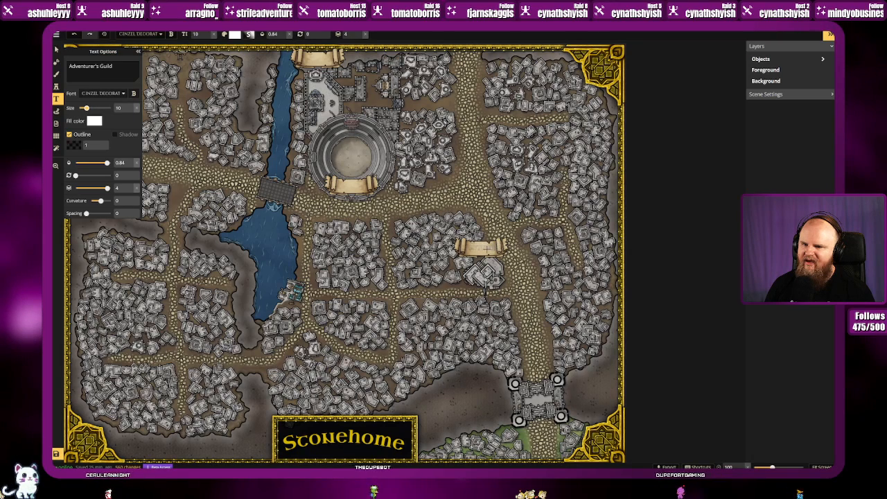
left_click(101, 66)
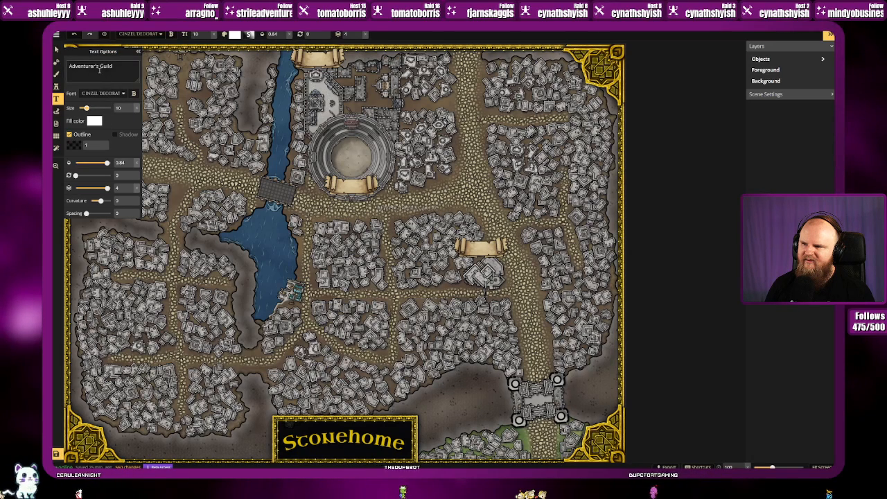
key("Return")
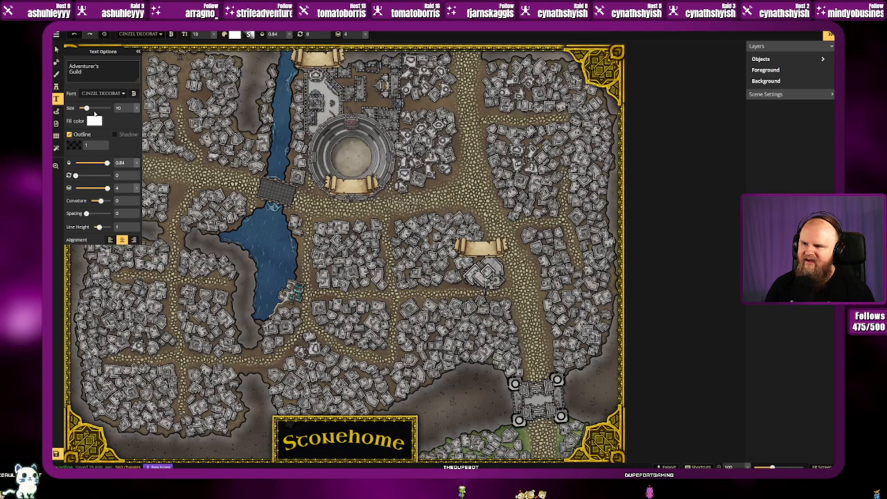
Step: Delete the parchment banner above the Adventurer's Guild building beside the main road
left_click(87, 109)
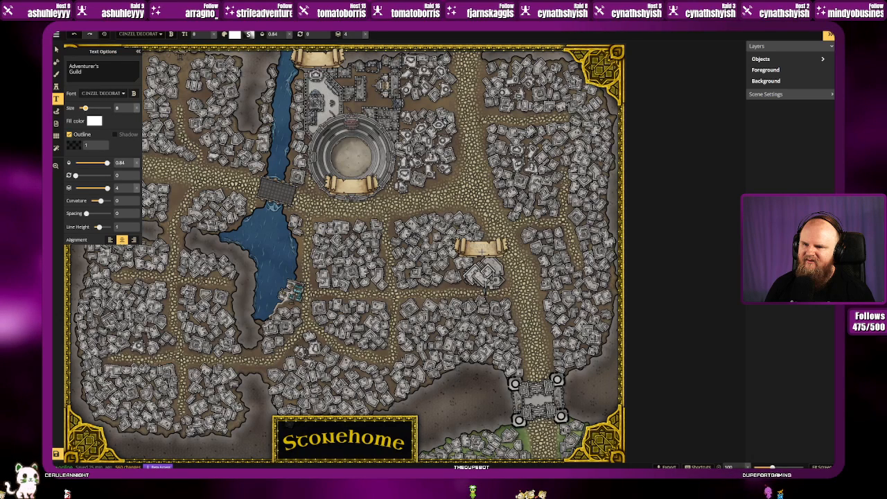
left_click(56, 50)
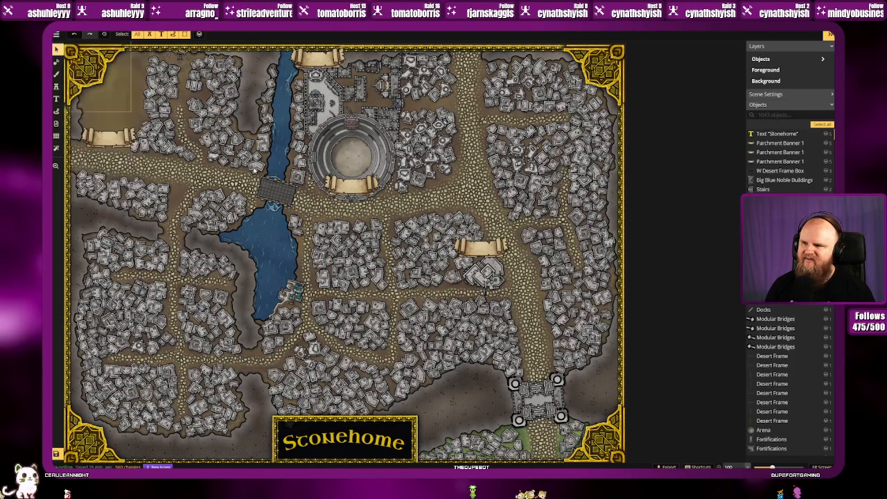
left_click(488, 250)
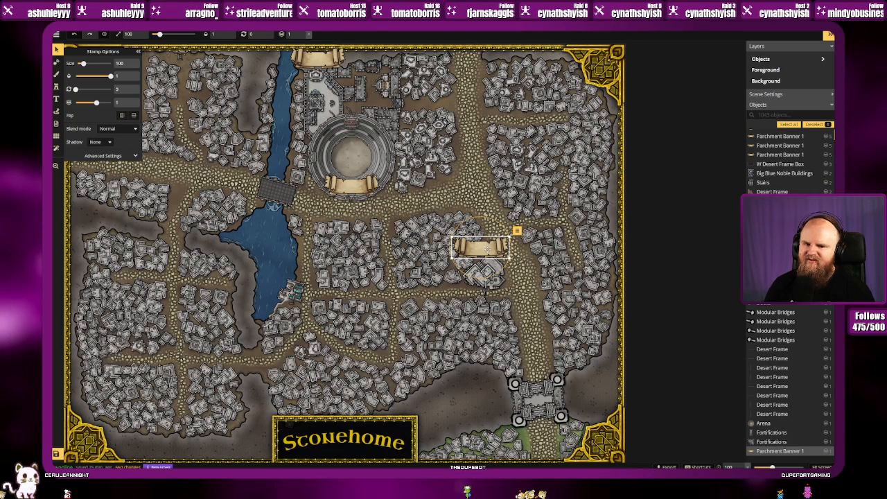
key("Delete")
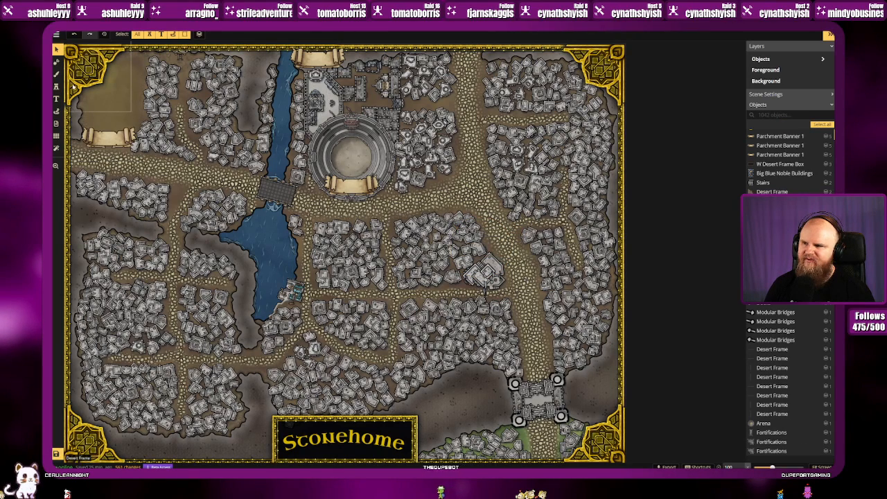
left_click(56, 100)
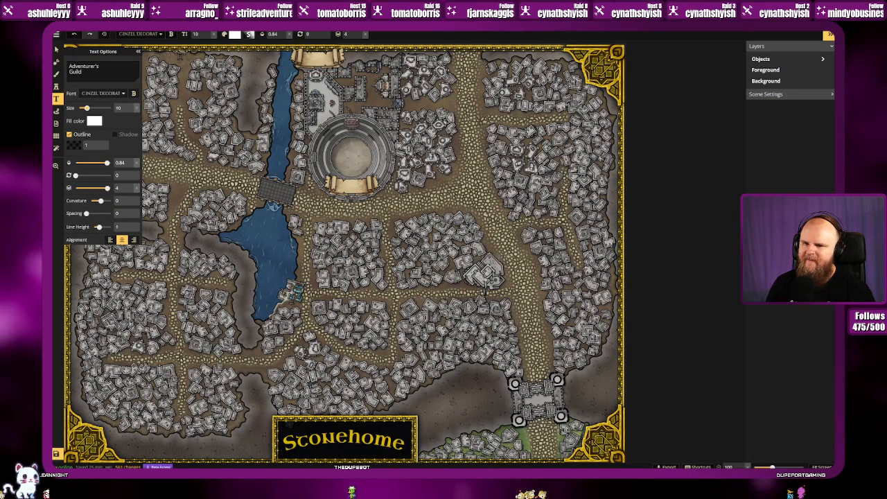
left_click(485, 261)
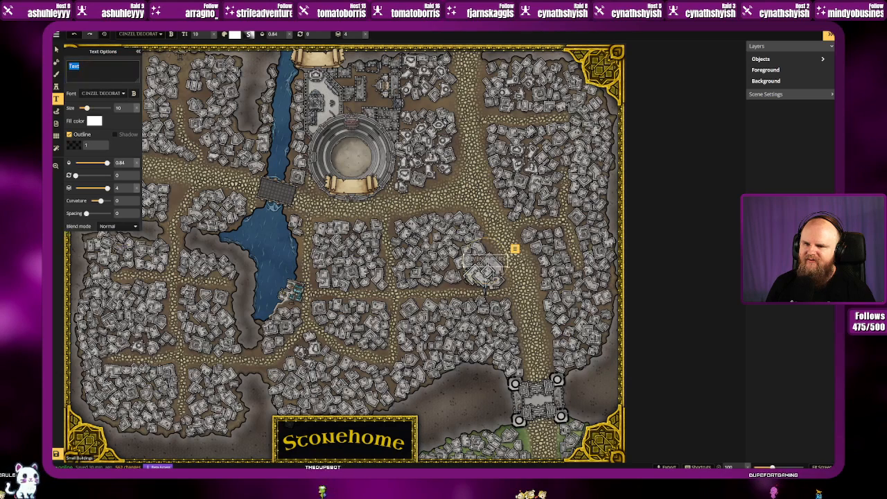
key("Escape")
key("ctrl+z")
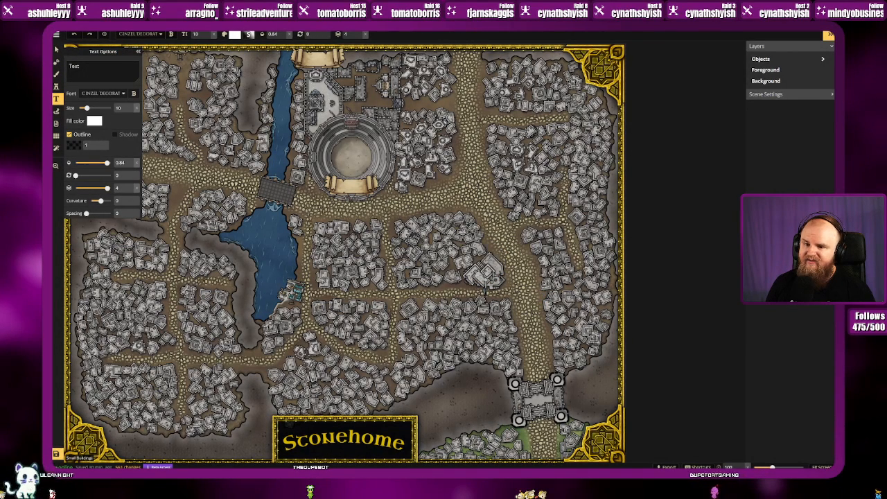
Step: Enter "Adventurer's" above "Guild" as the label wording and place the text over the guild building
left_click(101, 75)
key("ctrl+a")
type("Adventurer's")
key("Return")
type("Guild")
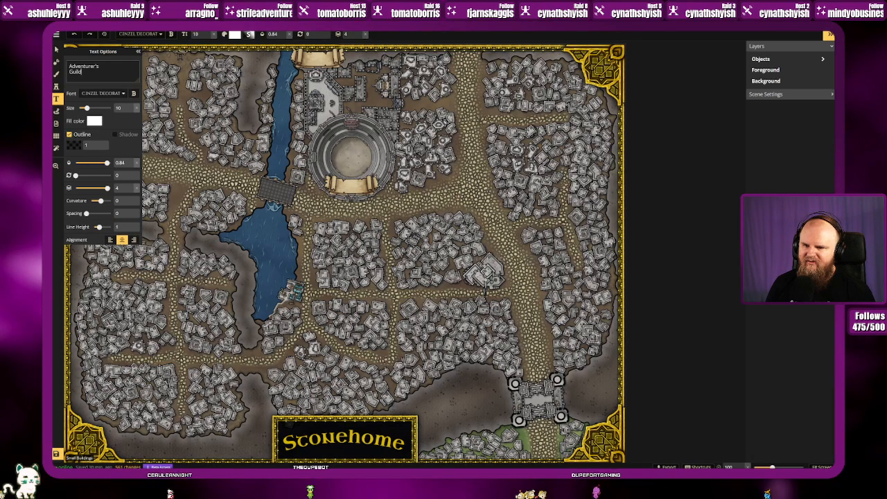
left_click(484, 260)
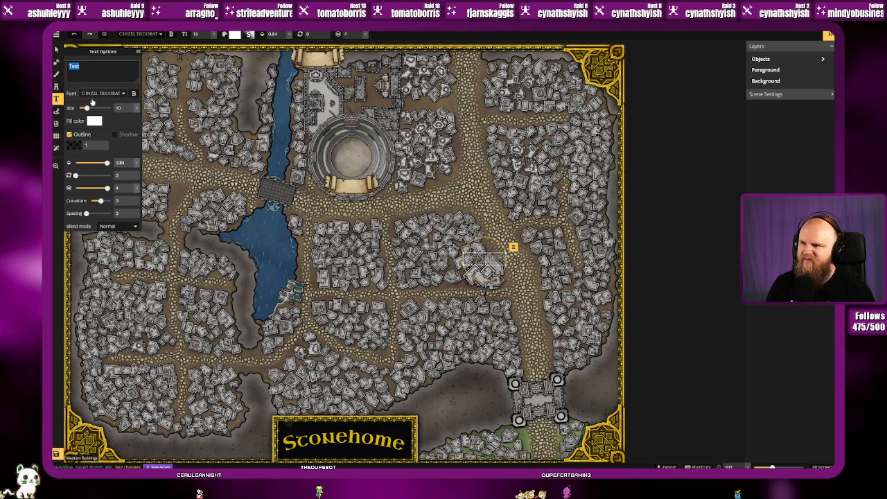
Step: Give the placed Adventurer's Guild label a solid black outline with a width of 1.9
left_click(57, 50)
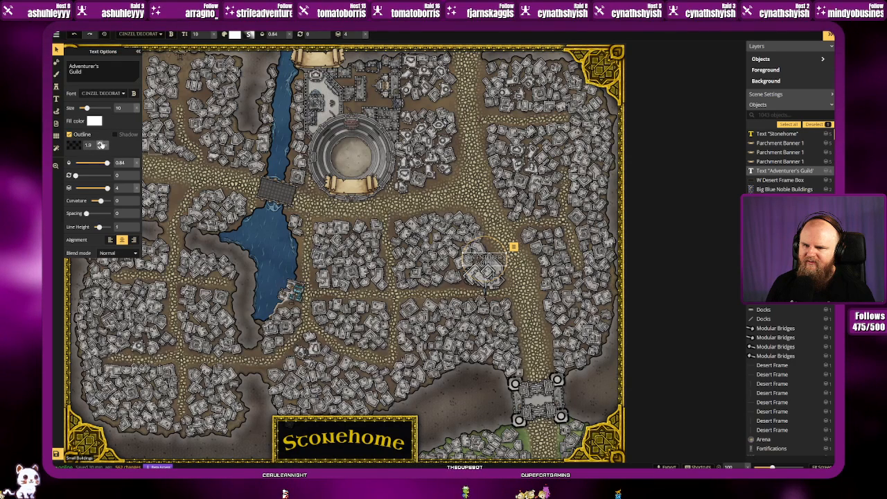
left_click(74, 145)
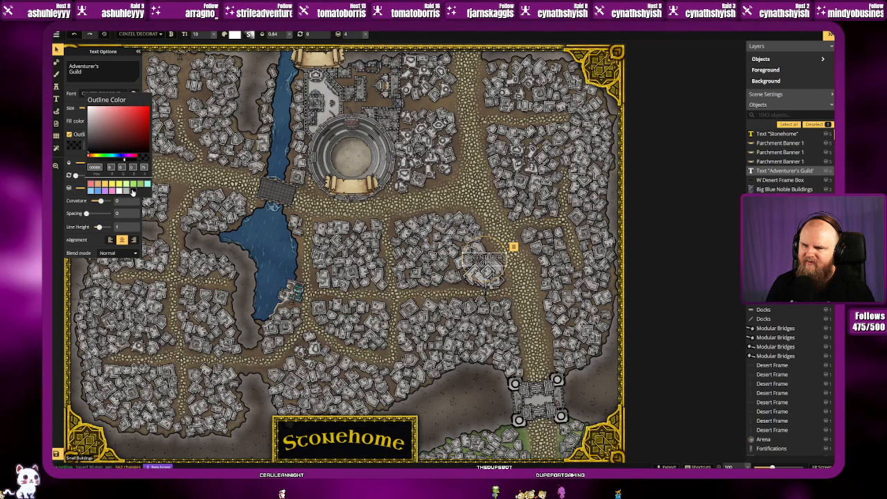
left_click(76, 124)
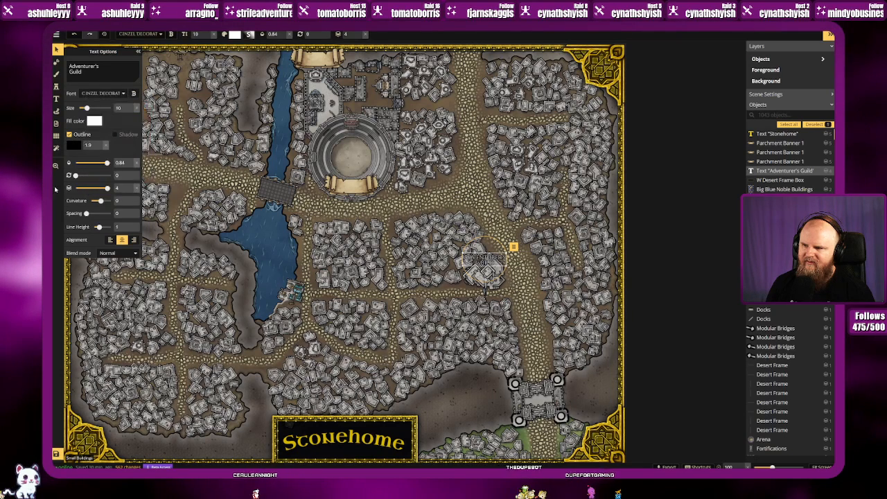
Step: Set the Adventurer's Guild label to size 13 and its opacity to 1
left_click_drag(86, 109, 89, 108)
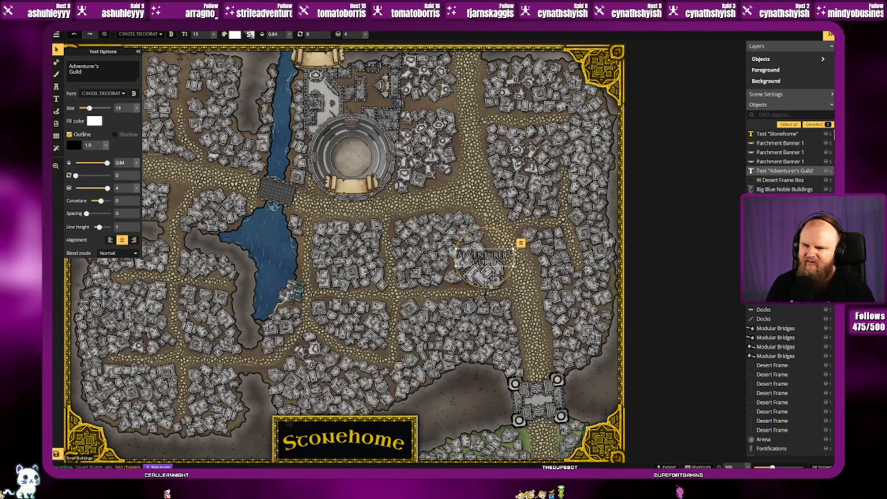
left_click(129, 111)
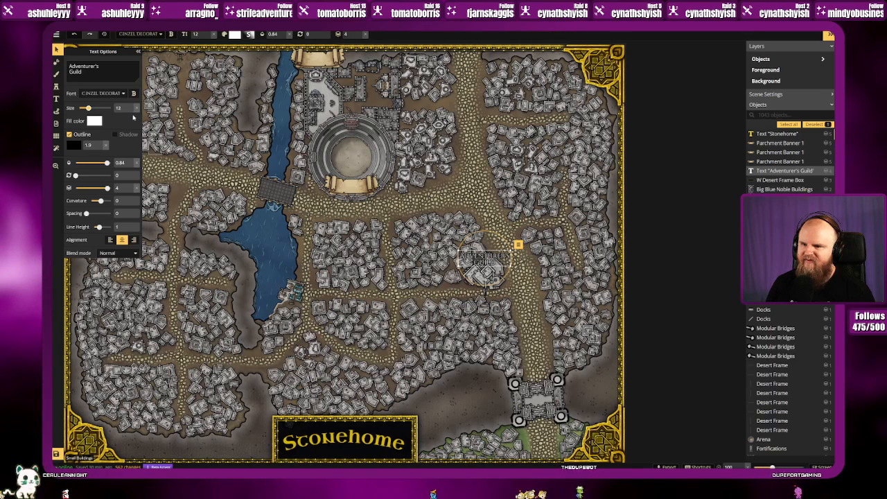
left_click(132, 109)
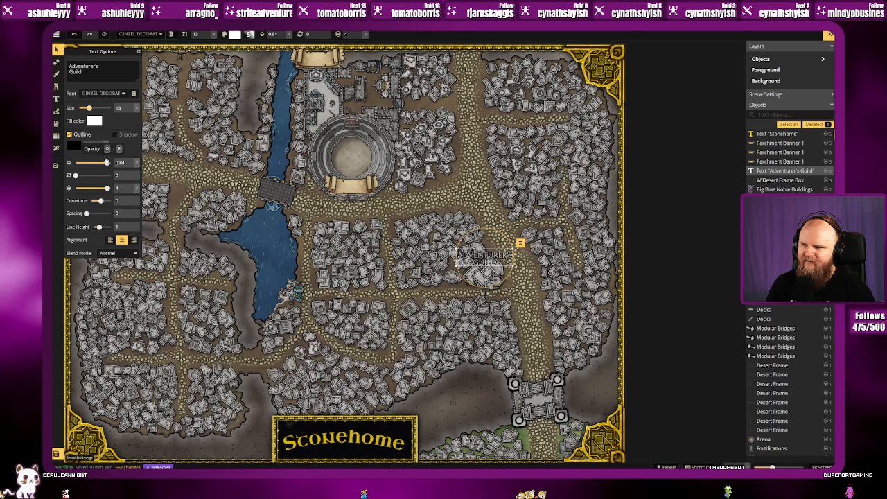
left_click_drag(107, 164, 117, 163)
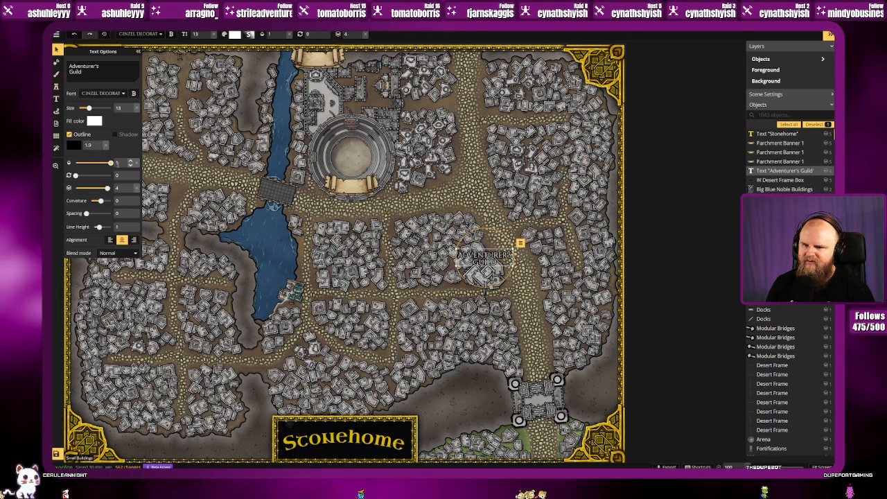
Step: Copy the yellow fill color of the Stonehome title onto the Adventurer's Guild label
left_click(93, 121)
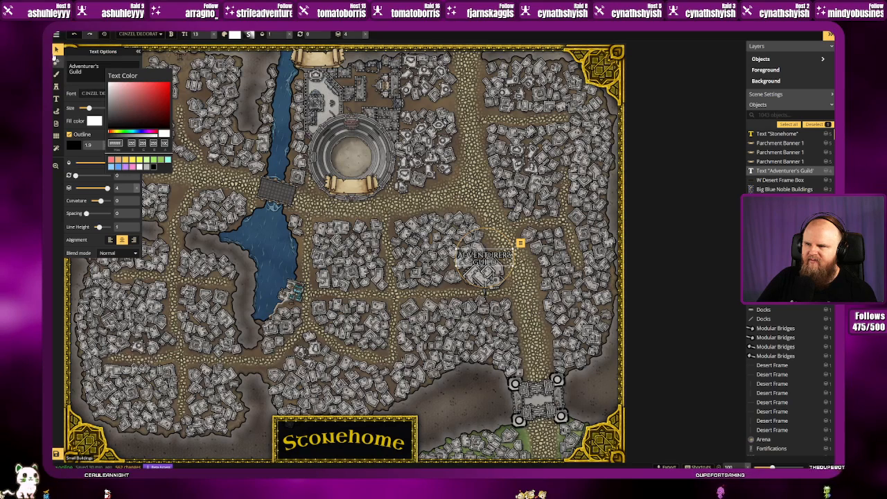
left_click(328, 445)
left_click(330, 444)
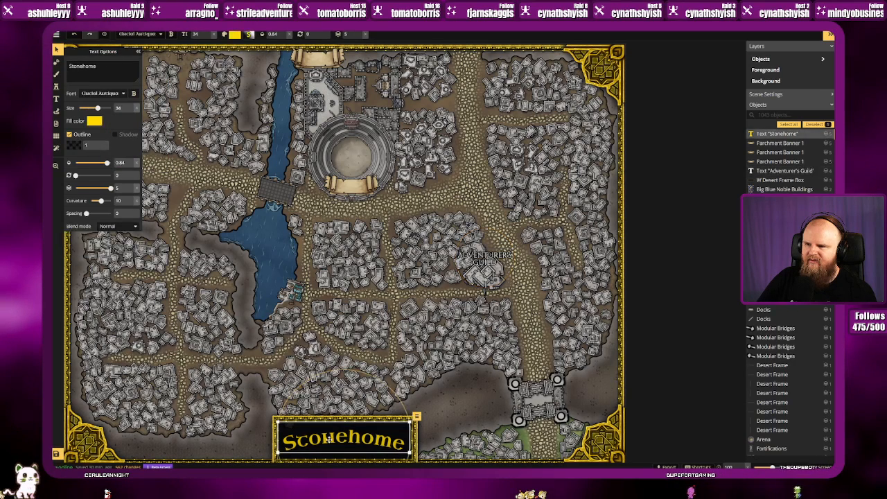
left_click(94, 120)
double_click(116, 144)
left_click(485, 259)
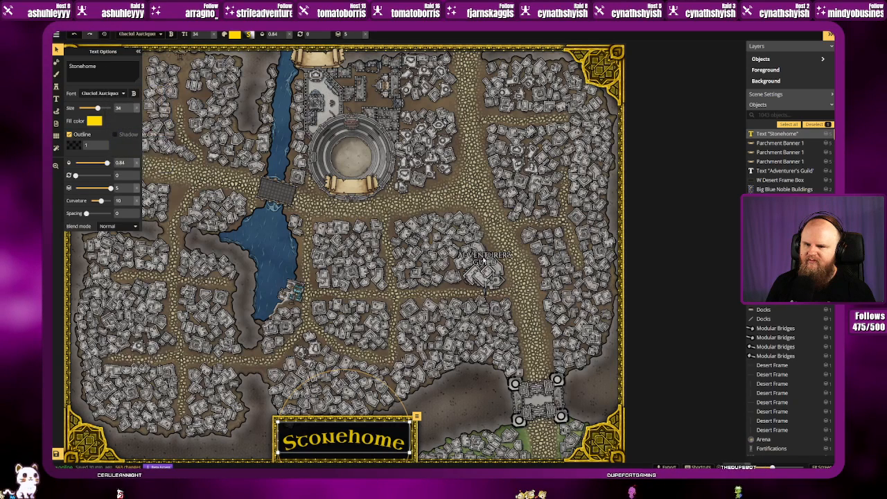
left_click(485, 259)
left_click(94, 121)
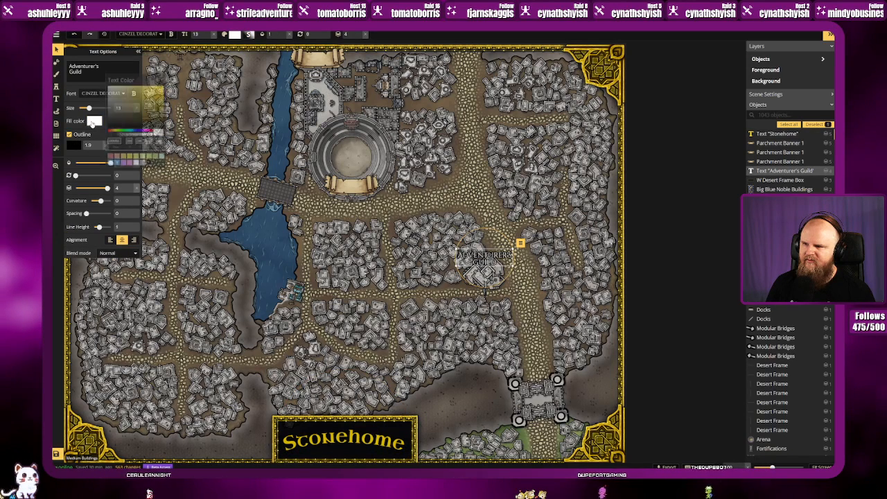
key("ctrl+v")
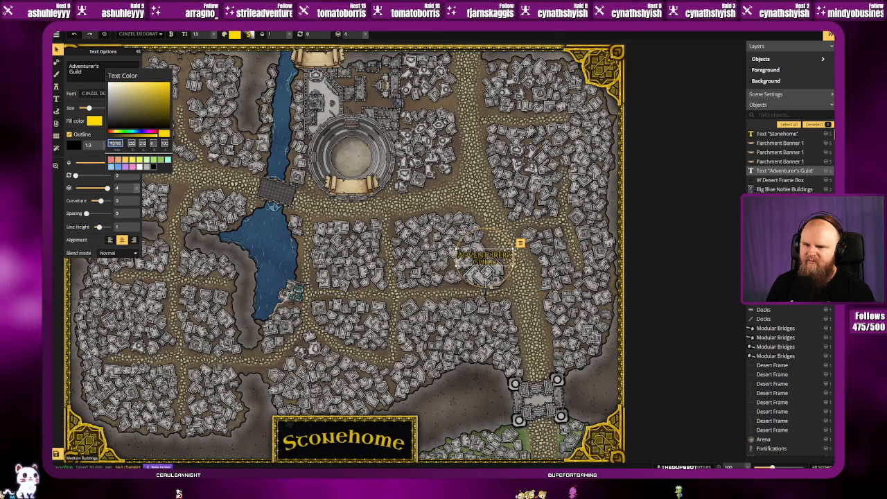
left_click(529, 296)
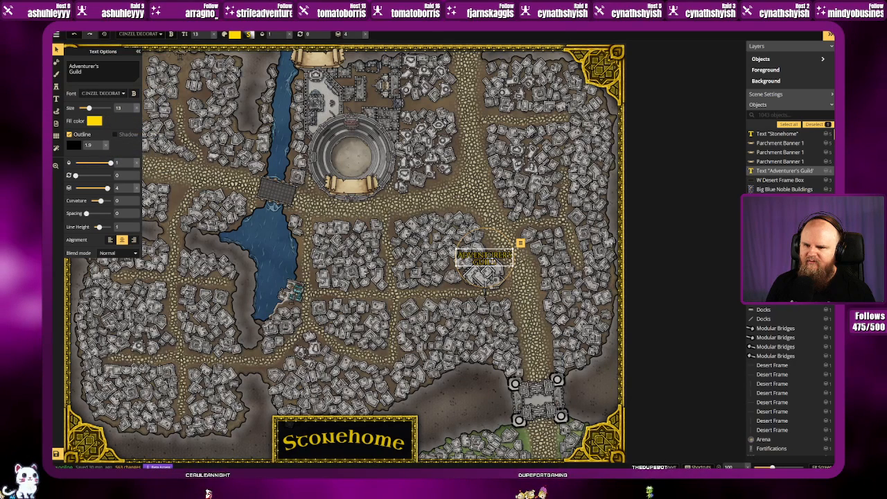
Step: Try white and light grey outline colors on the Adventurer's Guild label and return the outline to black
left_click(74, 145)
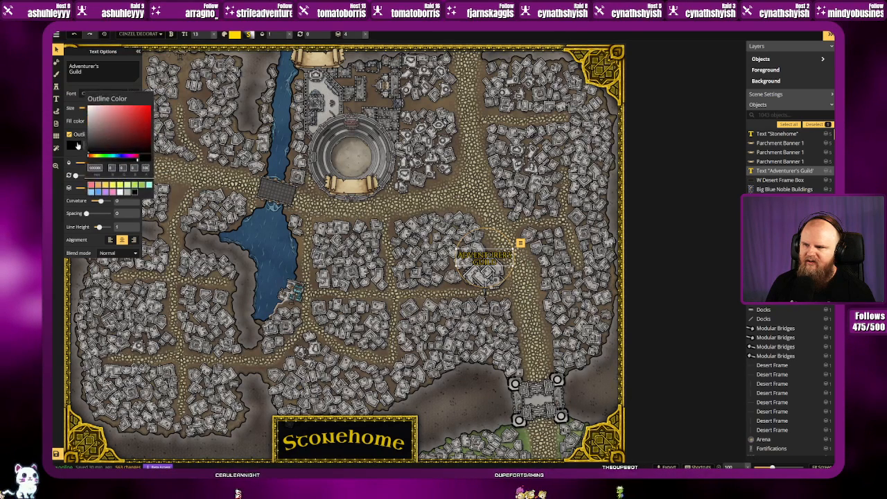
left_click(119, 192)
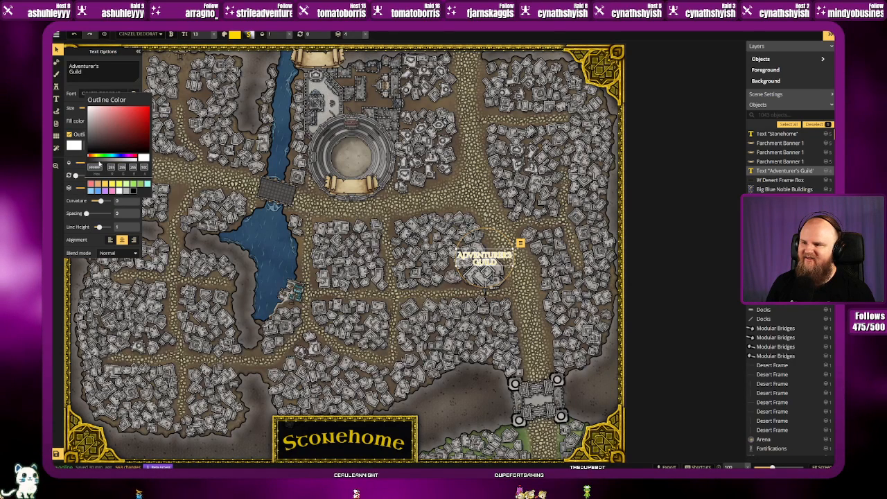
left_click_drag(104, 161, 142, 160)
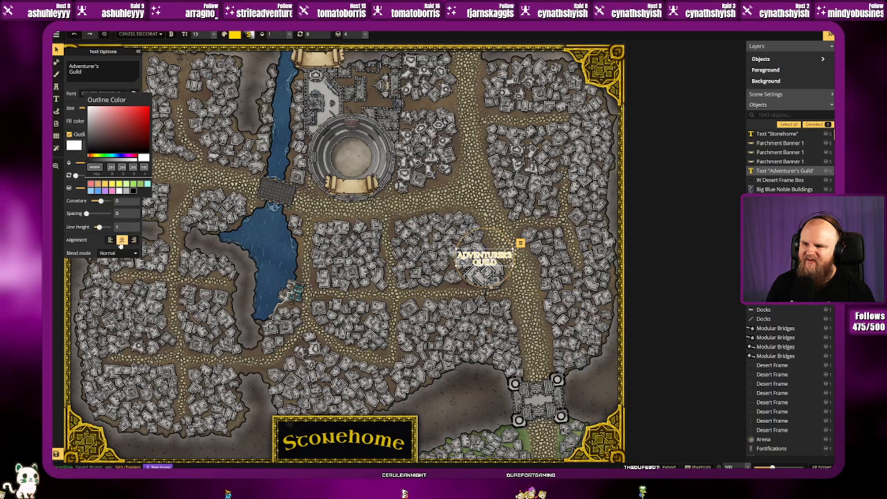
left_click(133, 191)
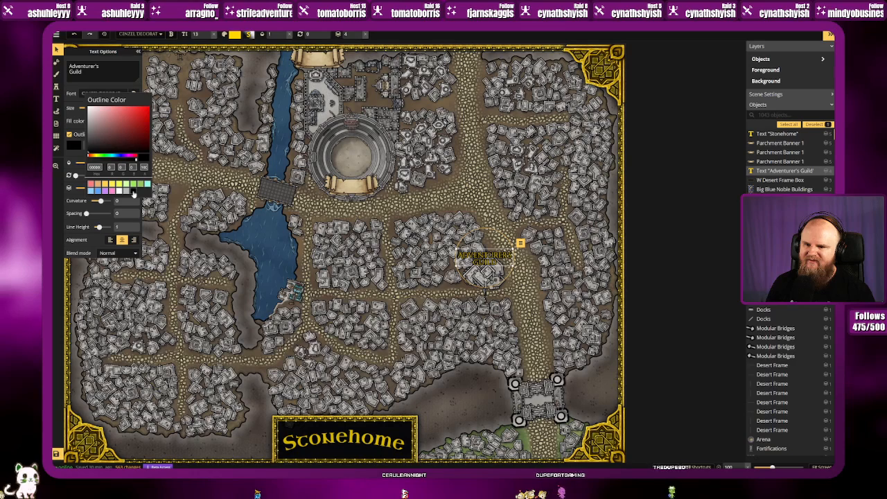
left_click(125, 191)
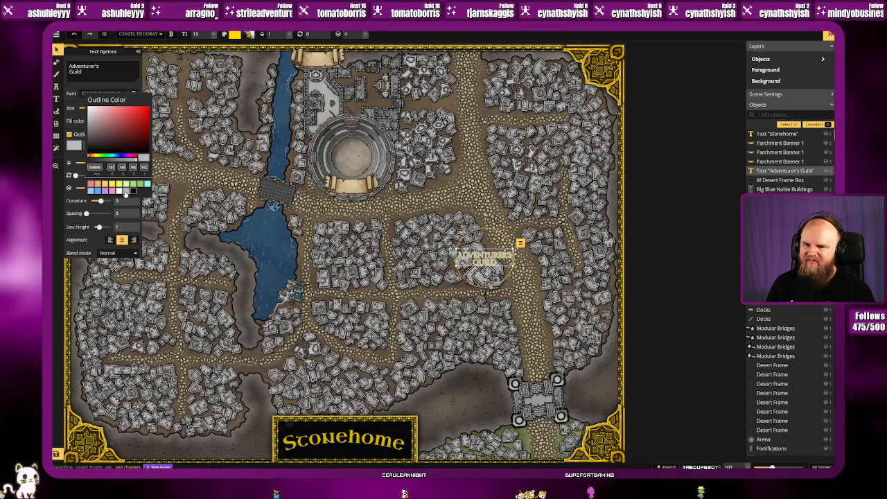
left_click(132, 192)
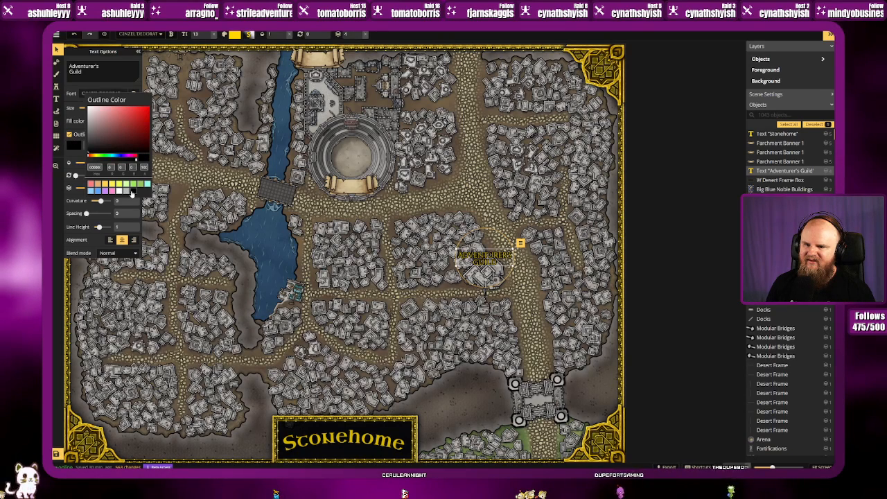
left_click(226, 183)
left_click(483, 258)
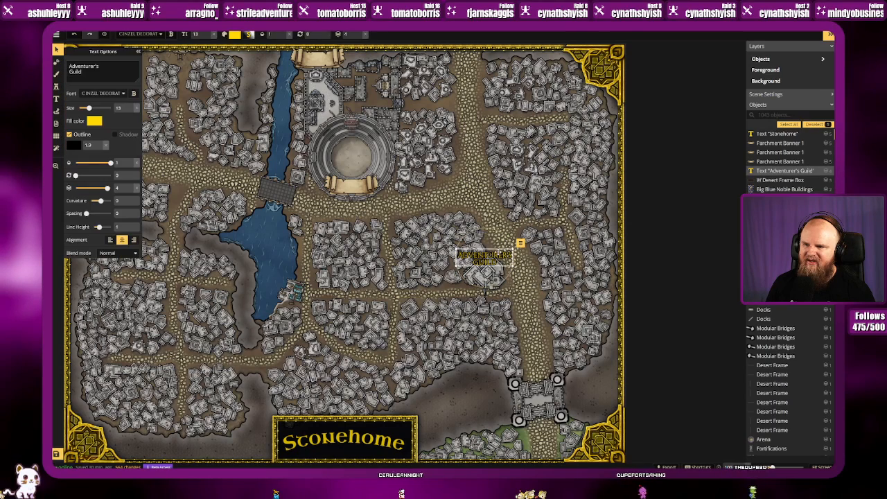
Step: Set the outline width of the Adventurer's Guild label to 2
left_click(99, 149)
left_click(99, 148)
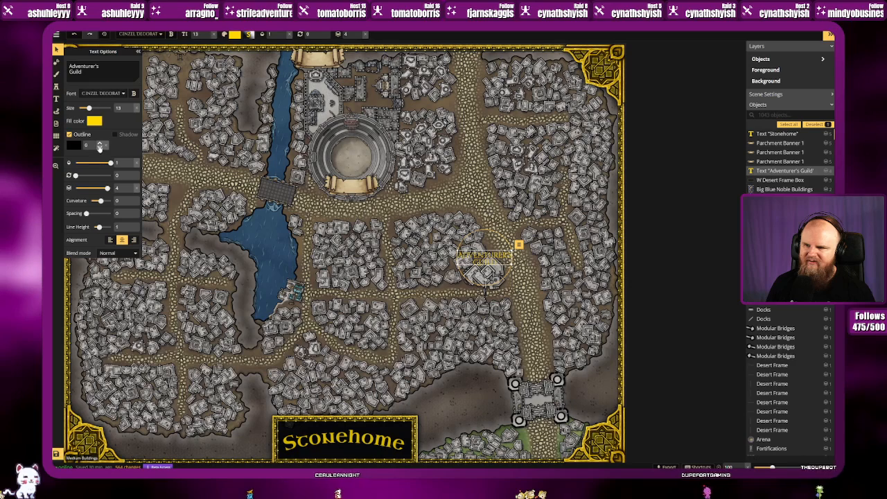
left_click(99, 144)
left_click(99, 144)
left_click(99, 144)
left_click(99, 144)
left_click(100, 143)
left_click(100, 144)
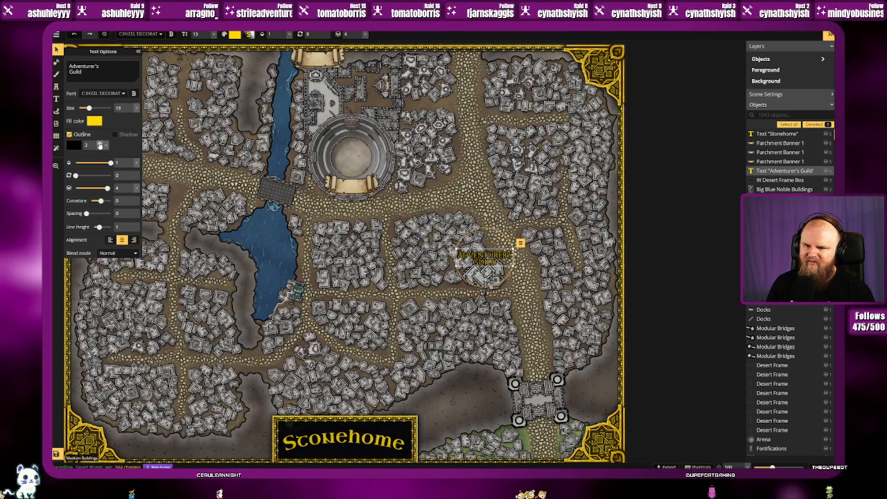
Step: Move the Adventurer's Guild label slightly down so it sits directly on the guild building
left_click(548, 303)
left_click(535, 339)
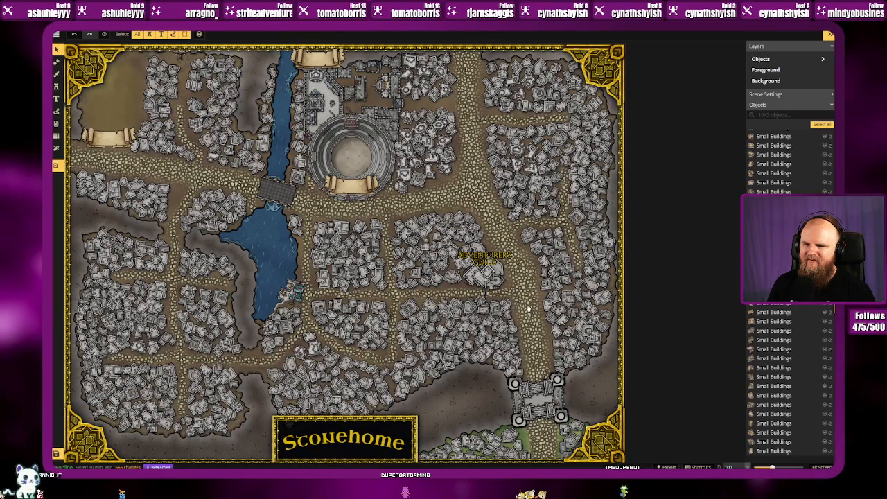
left_click_drag(528, 309, 531, 311)
left_click(494, 259)
left_click_drag(493, 258, 496, 273)
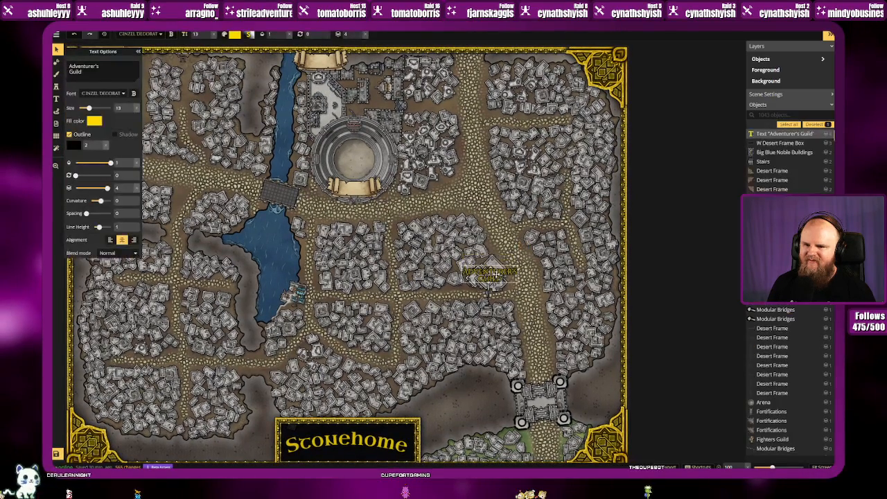
left_click(537, 329)
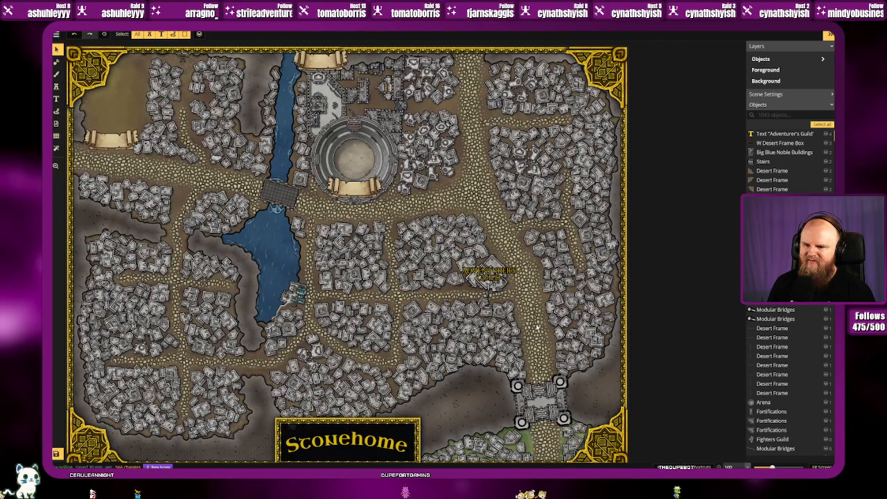
Step: Select the Adventurers Guild building stamp beneath its label
left_click(506, 272)
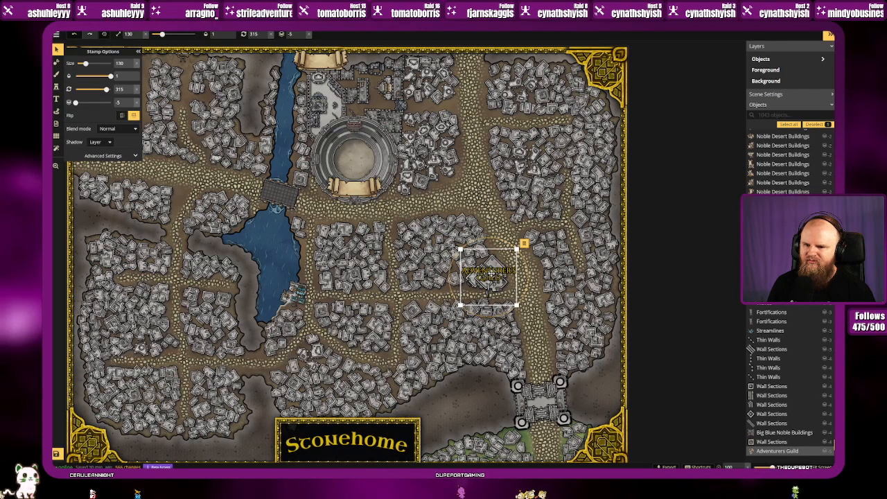
Step: Give the Adventurer's Guild label a fully opaque black text shadow with a blur of 5
left_click(553, 320)
left_click(539, 317)
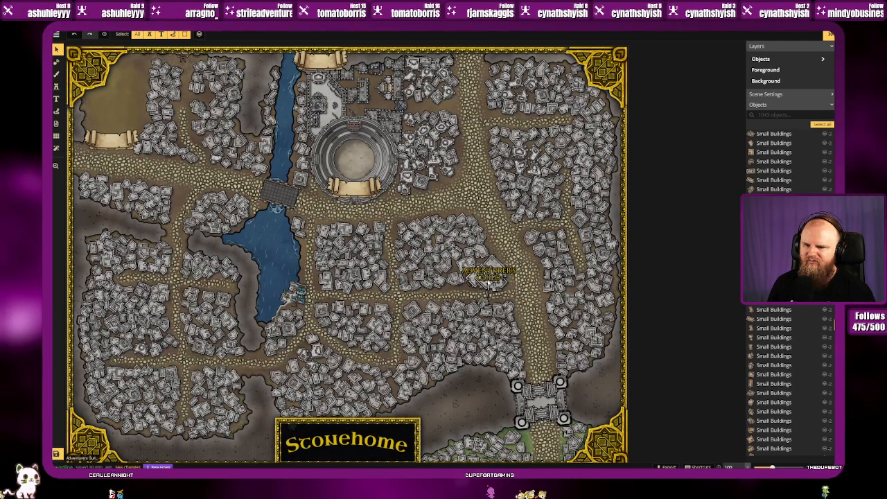
left_click(489, 276)
left_click(115, 134)
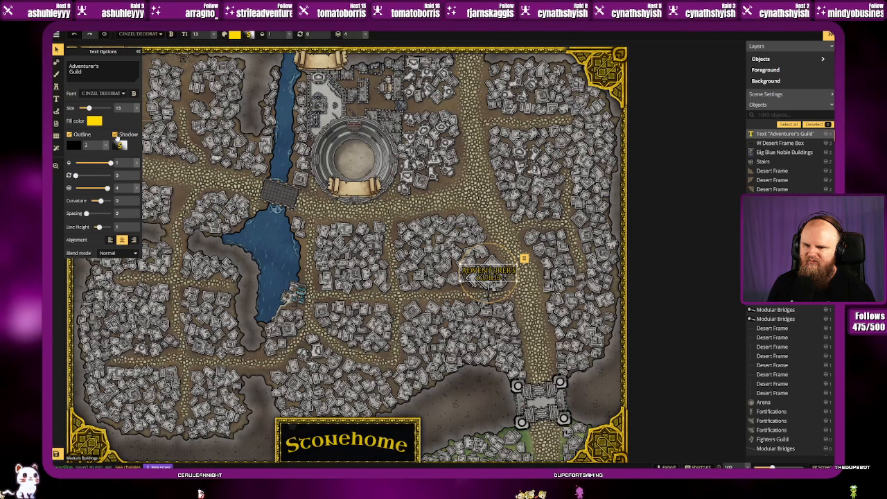
left_click(120, 145)
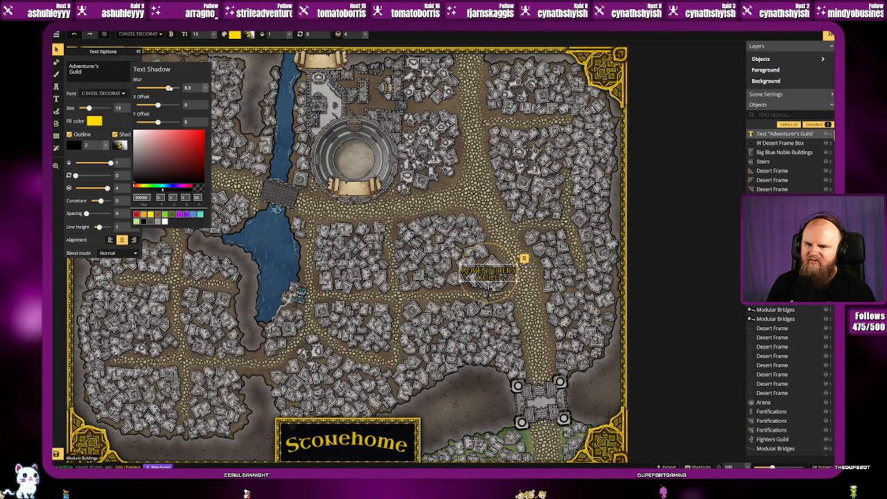
left_click_drag(146, 91, 102, 92)
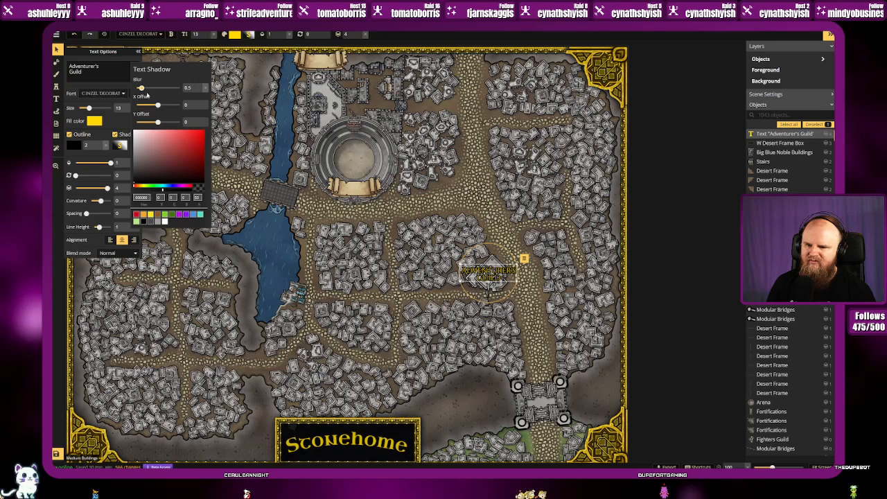
left_click_drag(162, 95, 163, 95)
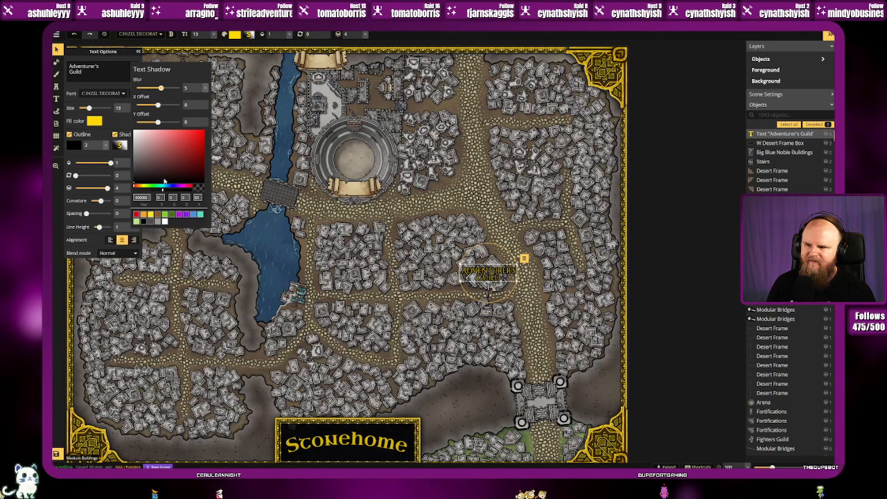
left_click(143, 221)
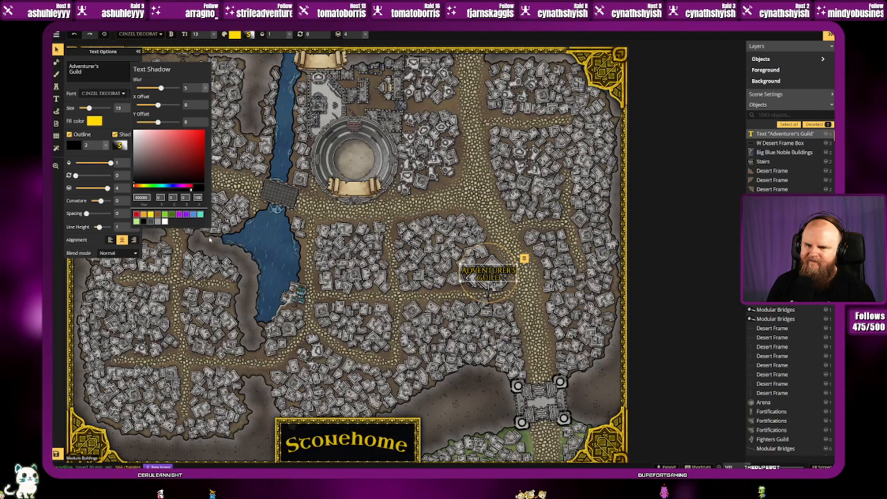
left_click(547, 335)
left_click(546, 335)
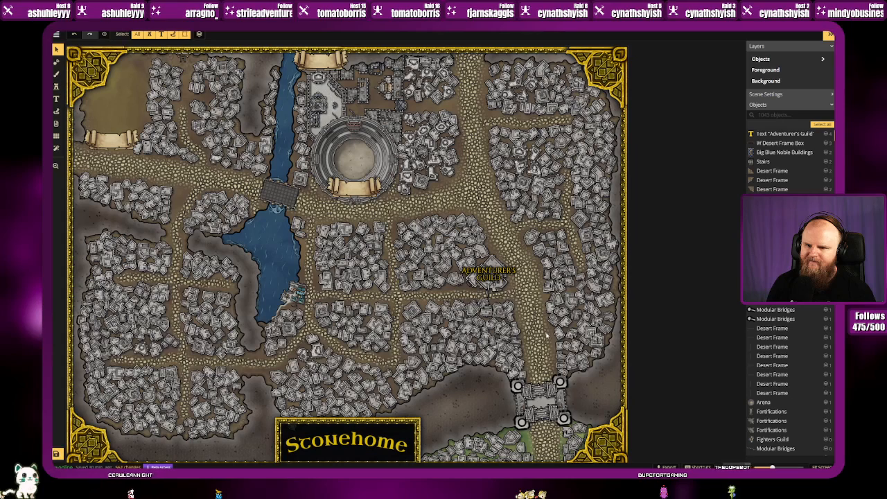
left_click(491, 275)
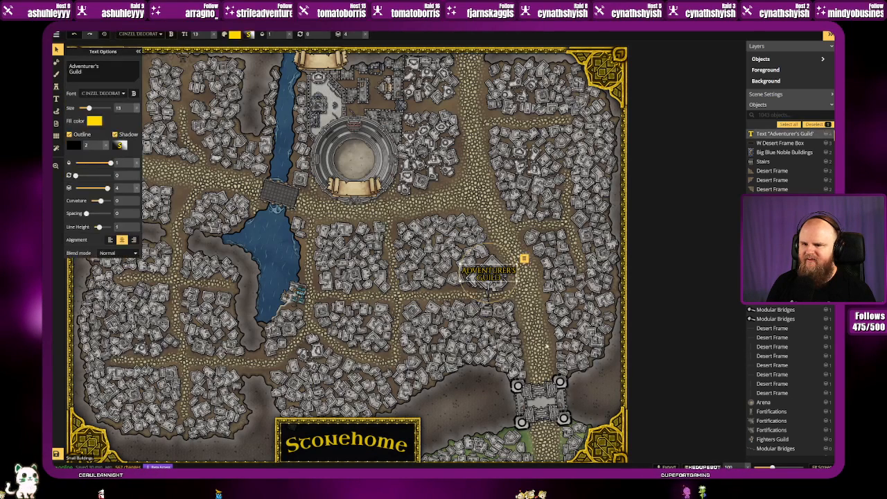
left_click(547, 347)
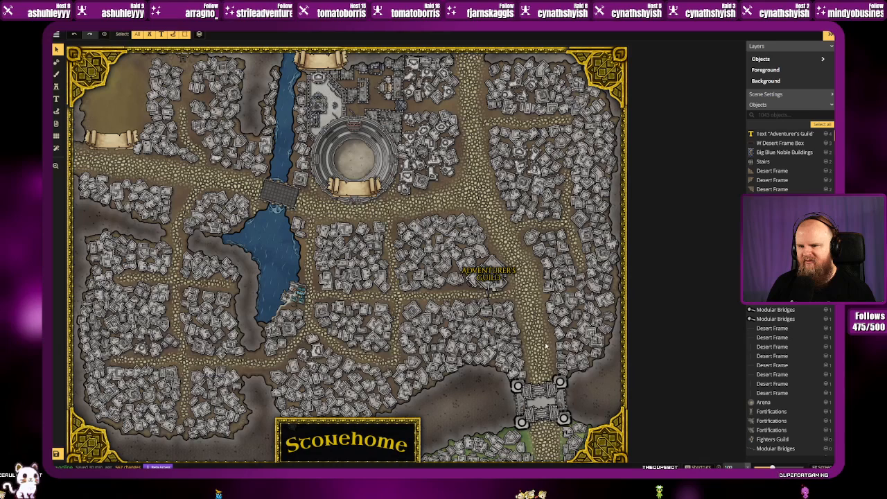
Step: Replace the parchment banner at the arena's lower edge with a copy of the Adventurer's Guild label
left_click(352, 187)
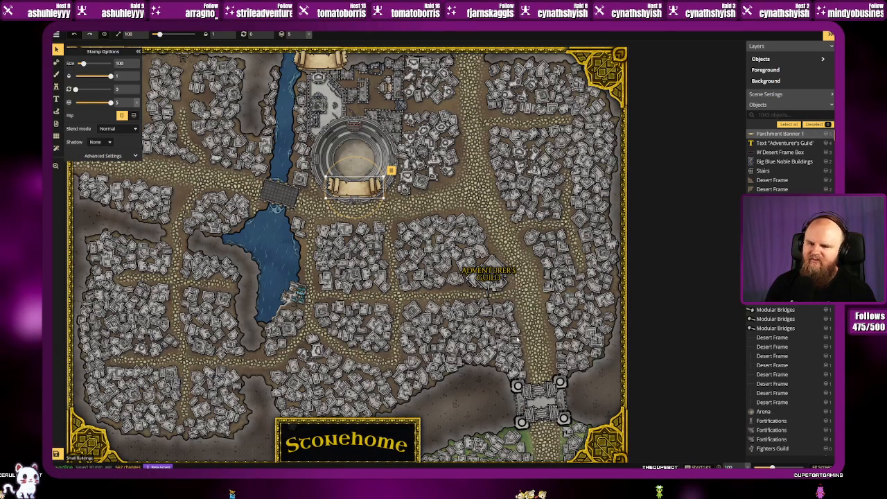
key("Delete")
left_click(490, 281)
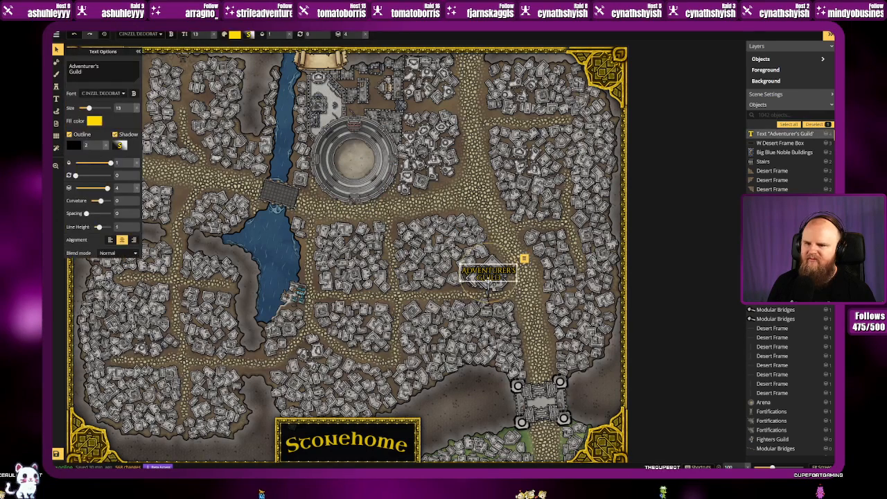
key("ctrl+c")
key("ctrl+v")
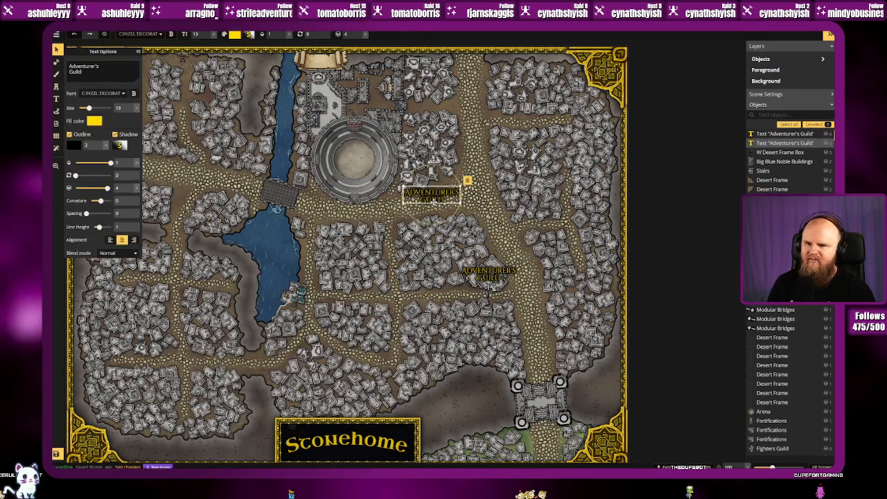
left_click(355, 190)
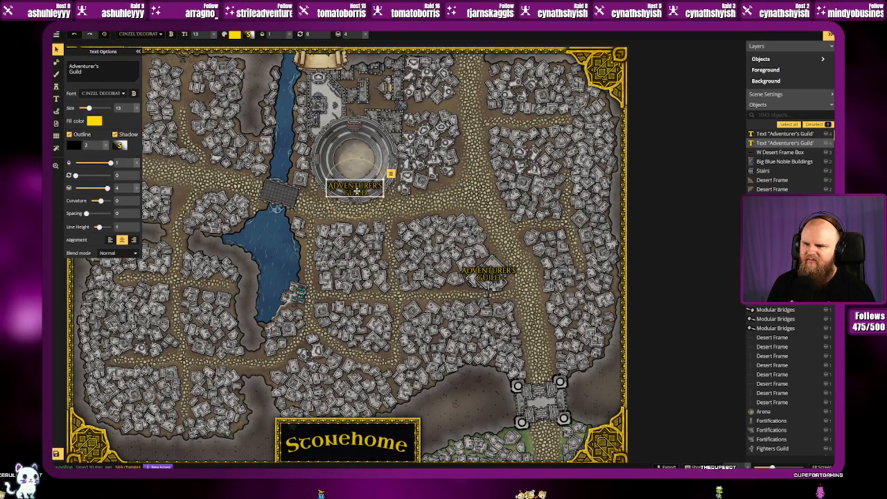
Step: Change the text of the copied label on the arena to "Arena"
left_click_drag(92, 74, 72, 57)
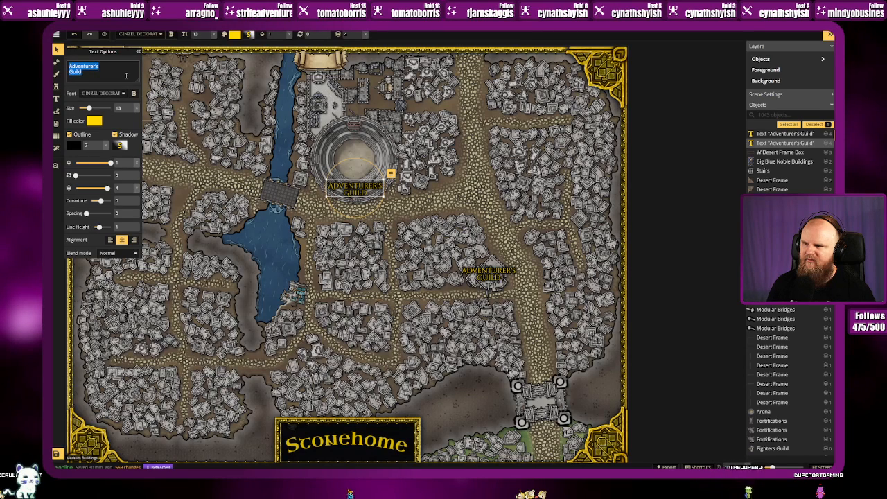
type("Are")
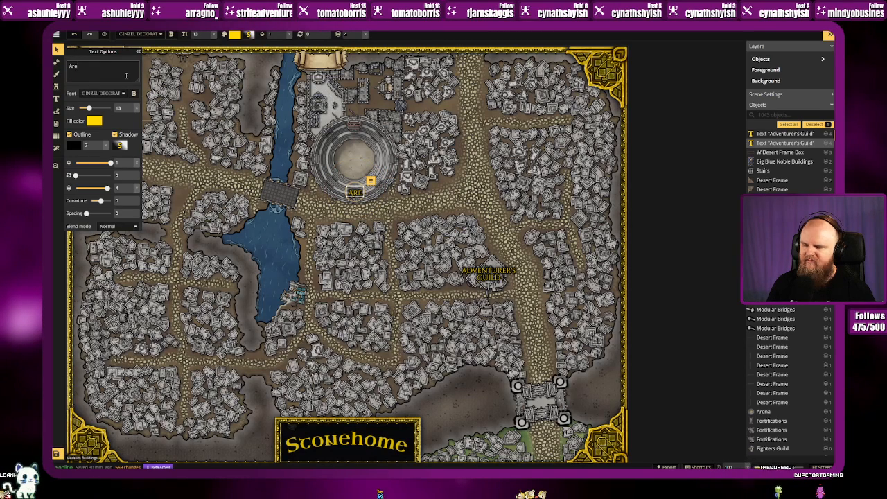
type("na")
key("Escape")
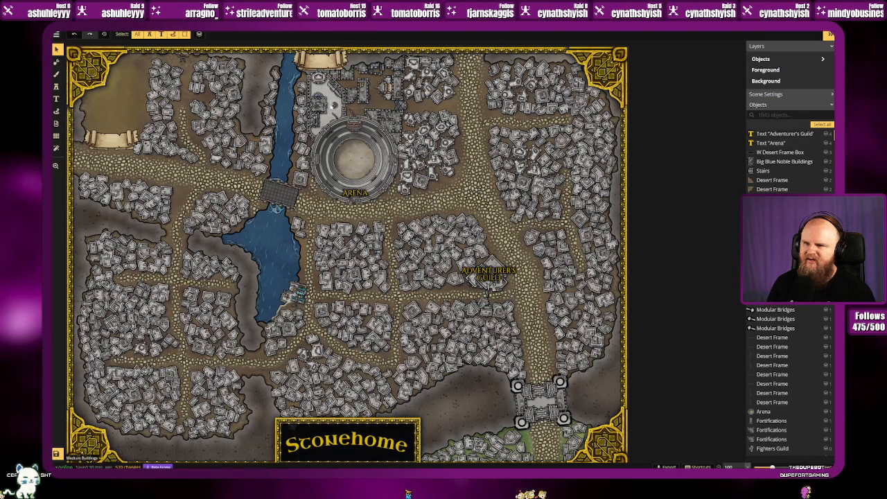
Step: Delete the parchment banner above the castle and place a pasted Adventurer's Guild label over the castle
left_click(322, 62)
key("Delete")
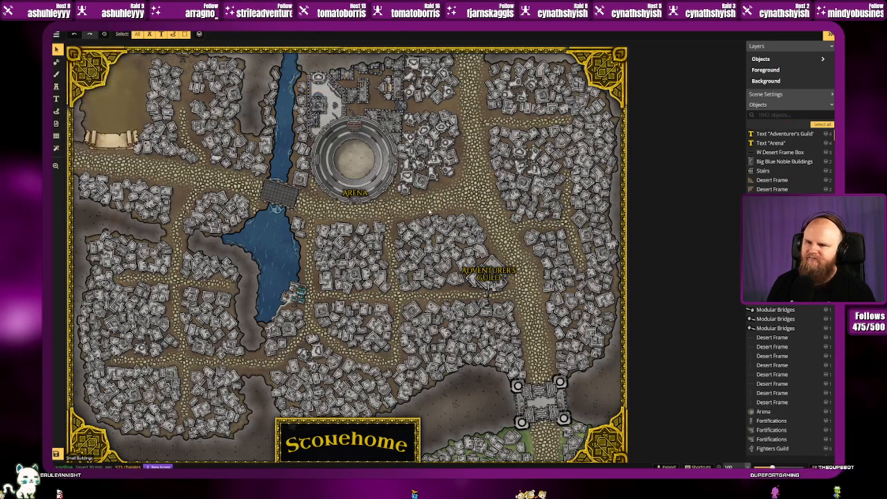
key("ctrl+v")
left_click_drag(423, 199, 323, 92)
Step: Change the text of the label copy over the castle to "Castle"
left_click(95, 71)
key("ctrl+a")
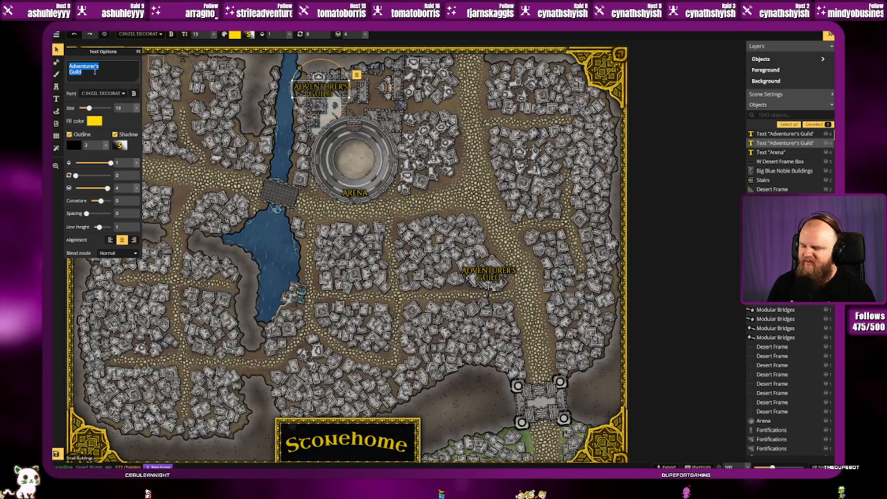
type("Castr")
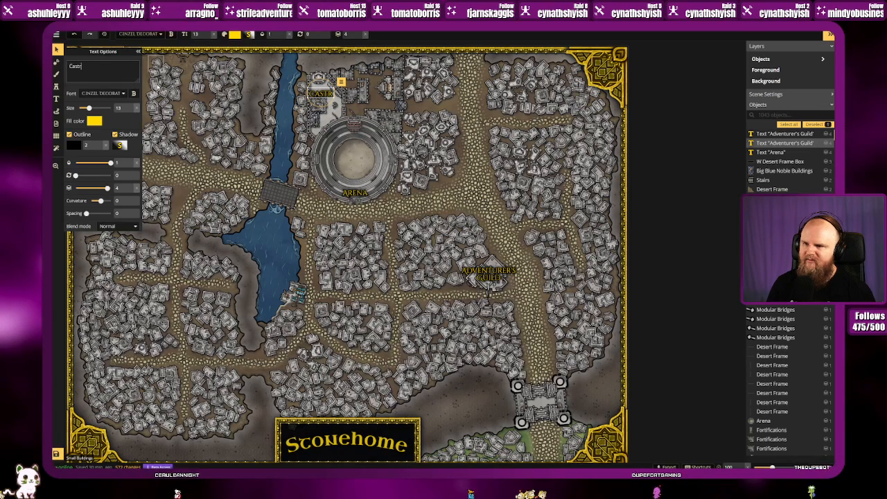
key("BackSpace")
type("le")
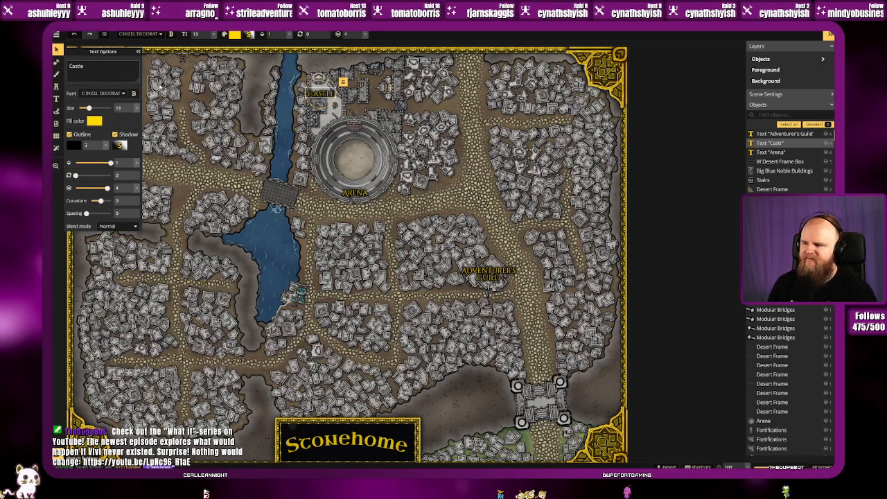
key("Escape")
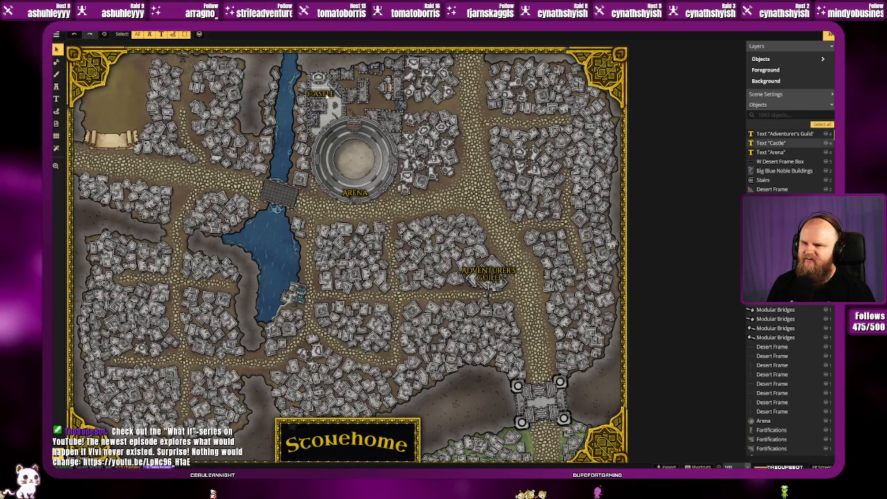
Step: Move the Castle label up to the map's upper edge, just above the castle buildings
left_click(326, 93)
left_click_drag(327, 94, 325, 67)
left_click(415, 201)
Step: Replace the parchment banner below the open field in the map's northwest with a copy of the Adventurer's Guild label
left_click_drag(309, 217, 388, 226)
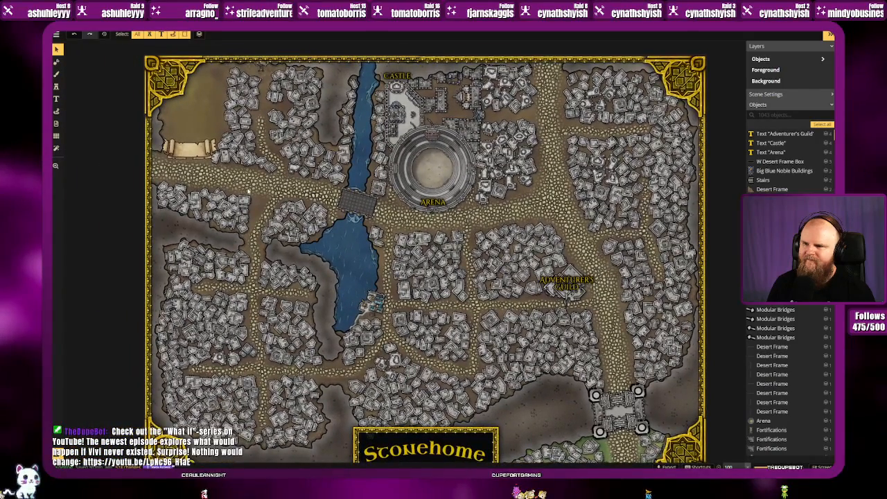
left_click(207, 150)
key("Delete")
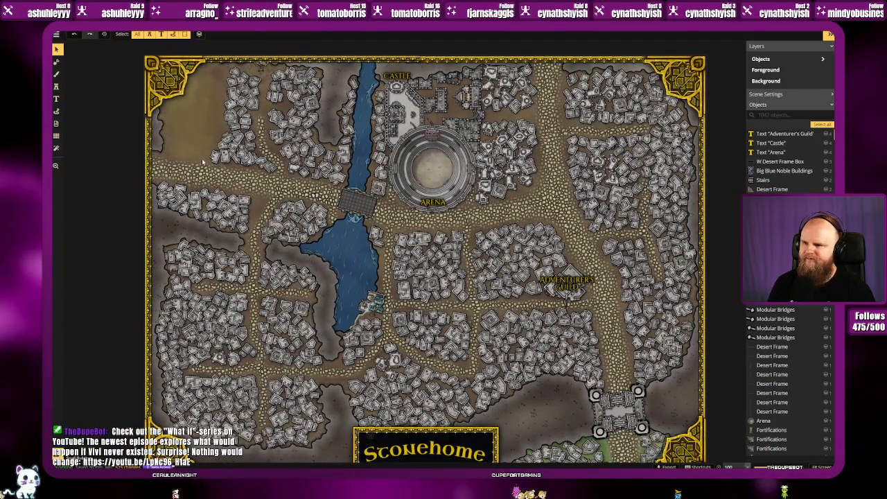
key("ctrl+v")
left_click_drag(202, 152, 194, 149)
Step: Change the text of the label copy below the field to "Mushroom Fields", split over two lines
left_click(137, 65)
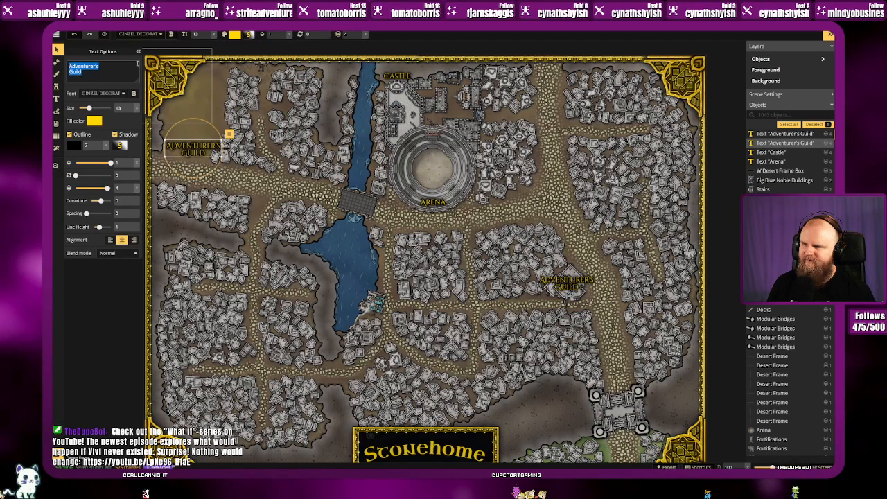
type("Mushroom Fields")
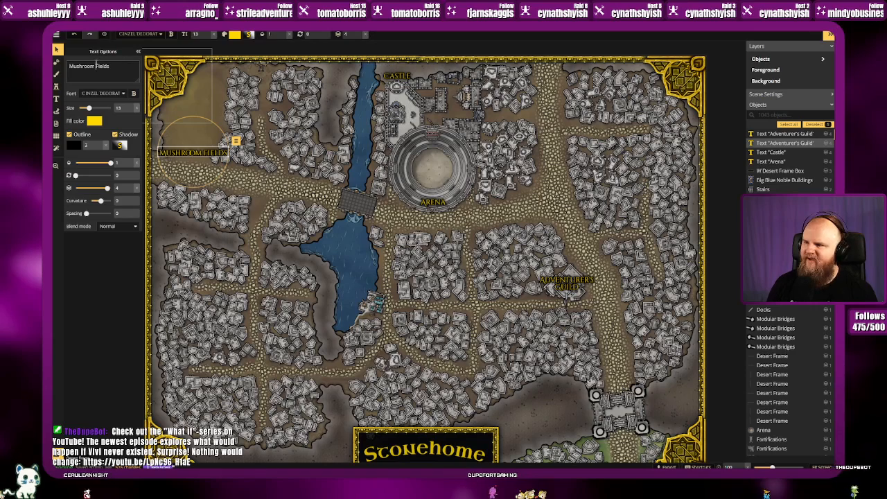
left_click(95, 66)
key("Return")
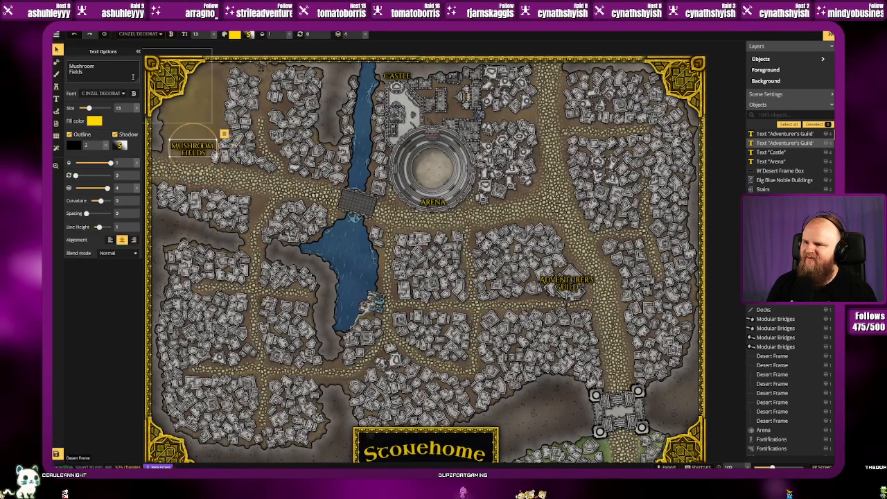
left_click(207, 169)
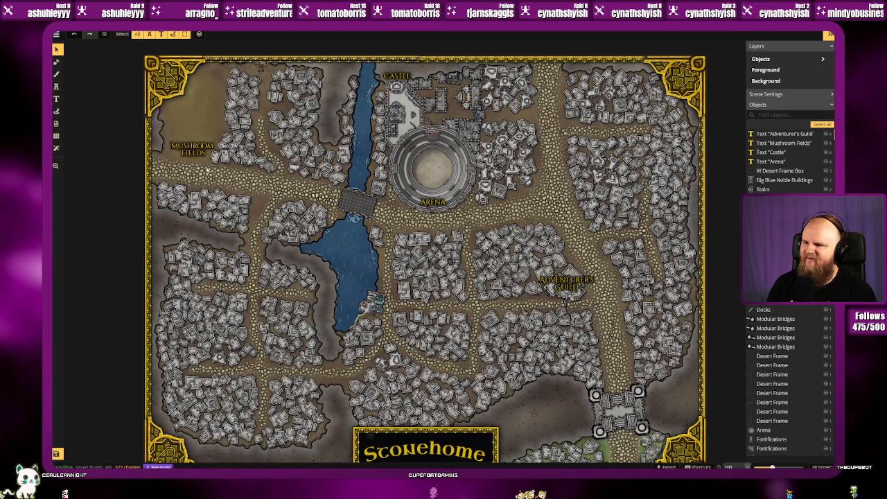
left_click(197, 150)
left_click(224, 180)
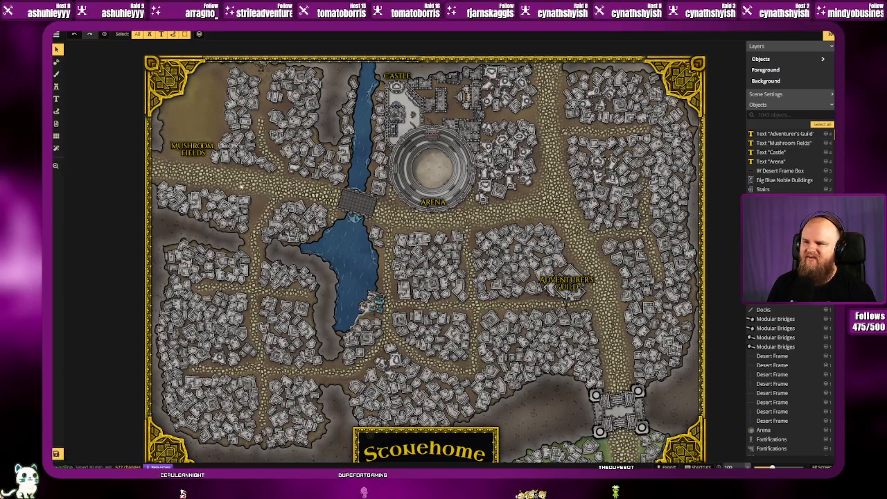
Step: Save the Stonehome map
left_click_drag(240, 186, 239, 158)
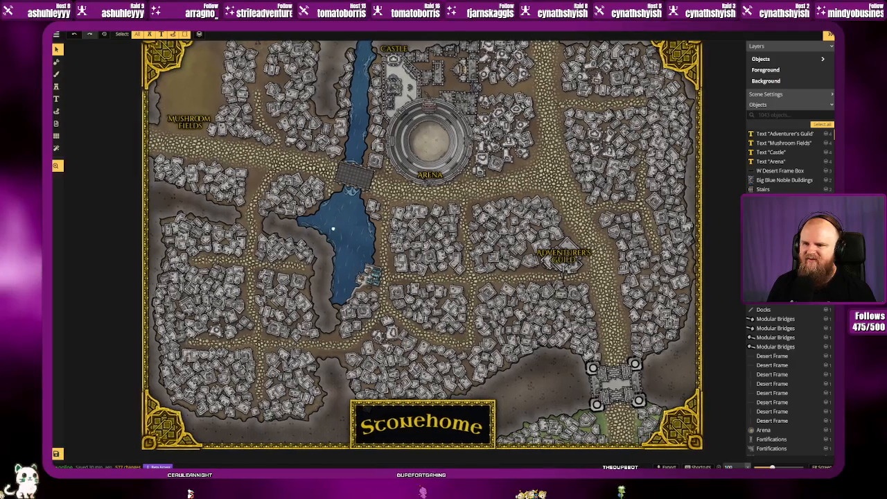
left_click_drag(337, 231, 302, 255)
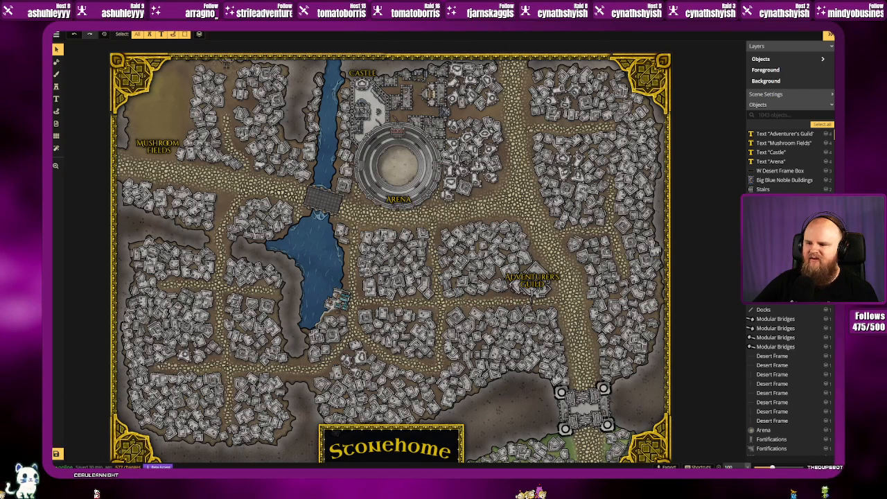
left_click(56, 455)
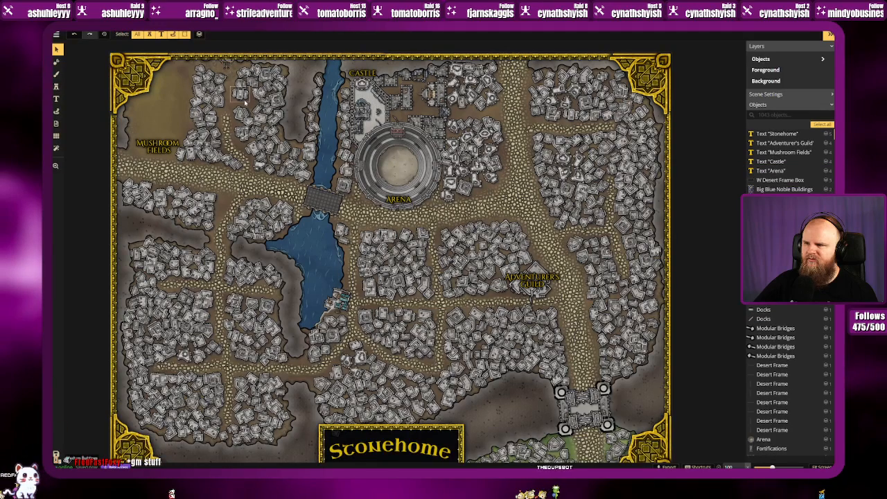
mouse_move(149, 33)
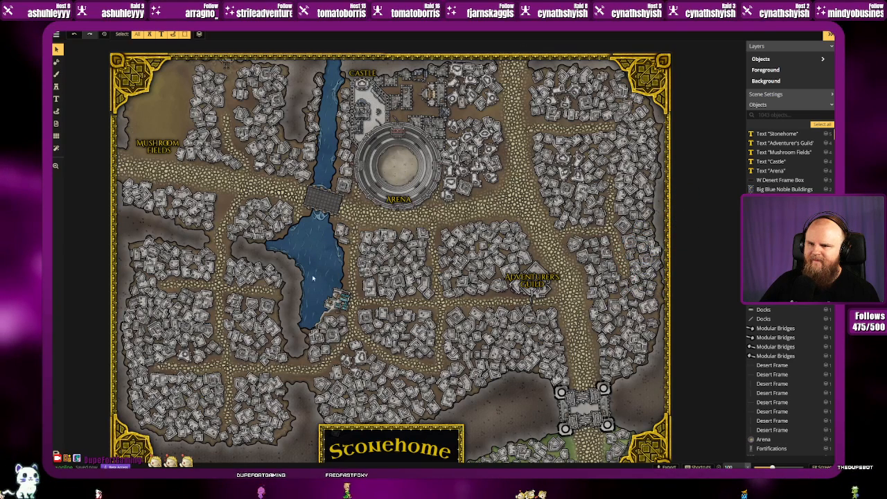
scroll(395, 159, "up", 5)
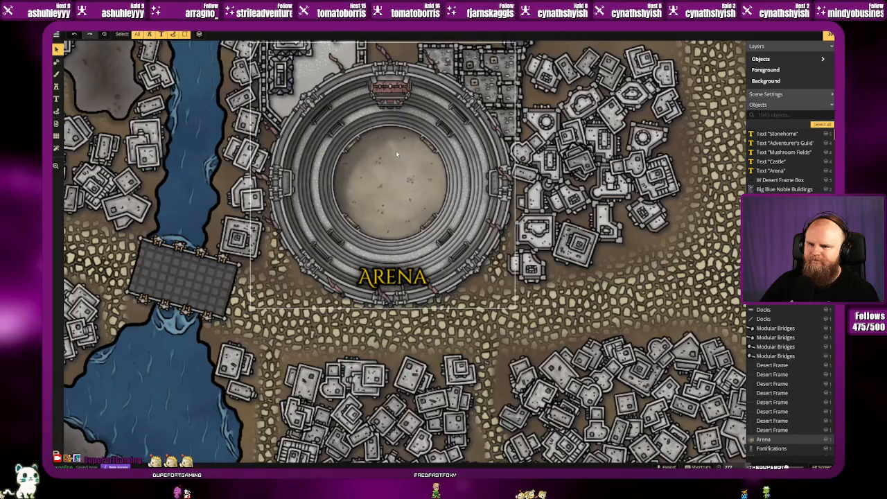
scroll(398, 153, "down", 1)
scroll(397, 154, "down", 3)
scroll(409, 157, "up", 3)
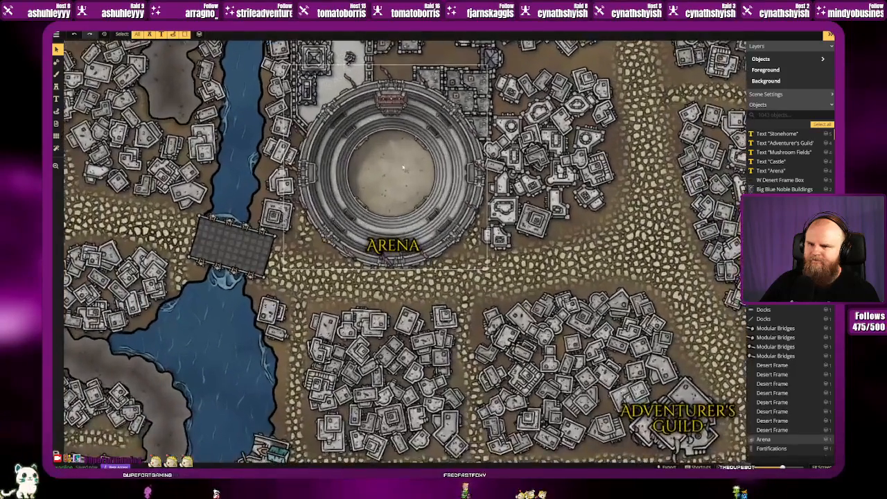
Step: Browse the Watercolor Cities stamp catalog for another landmark building, and close it without choosing a stamp
left_click(58, 89)
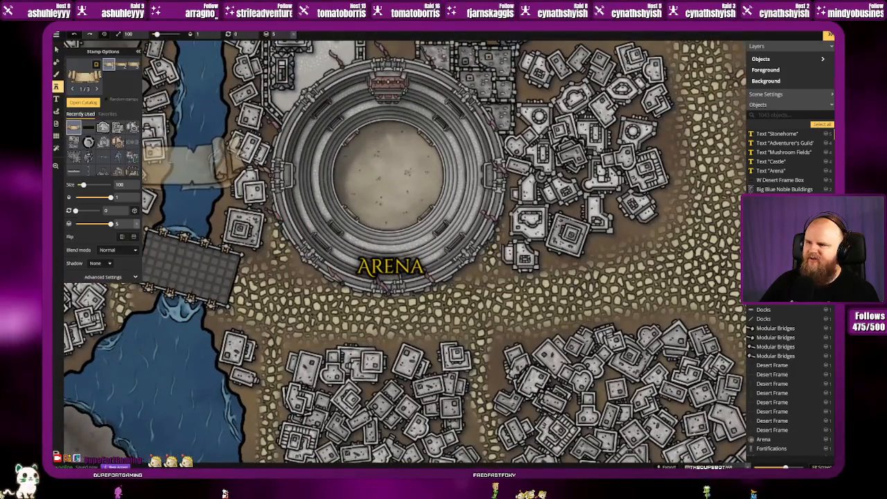
left_click(85, 79)
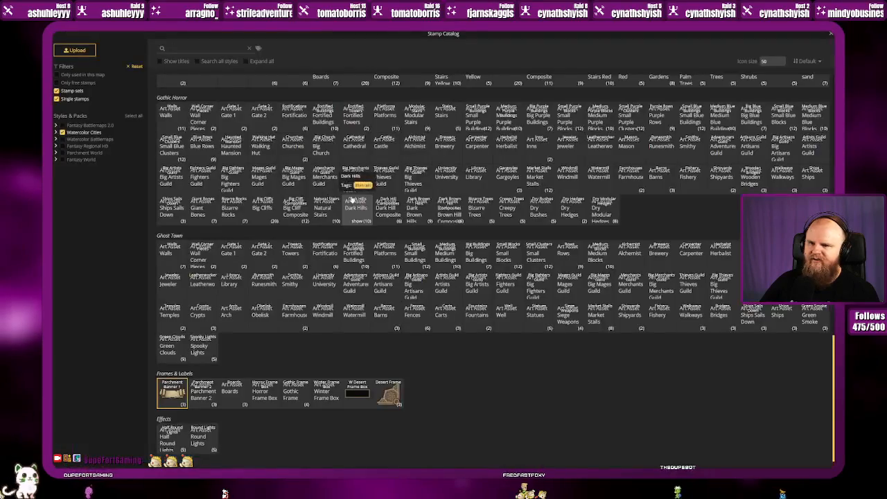
scroll(340, 211, "down", 10)
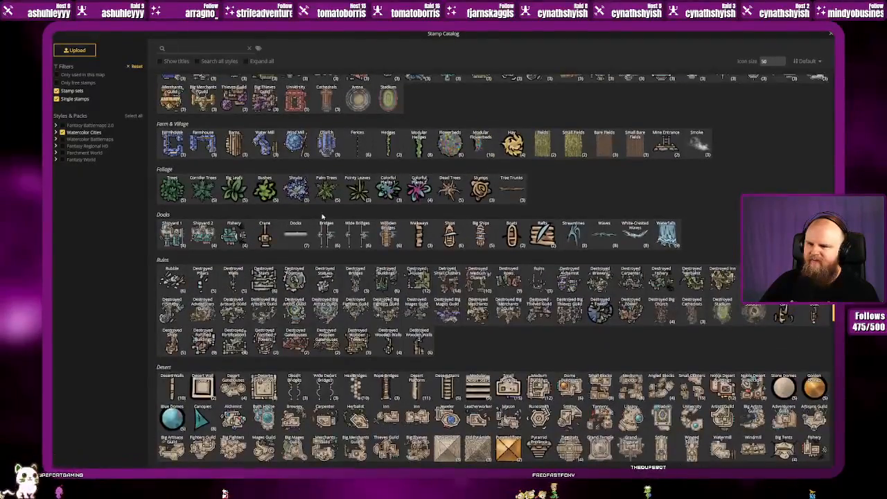
scroll(322, 217, "up", 2)
scroll(321, 215, "up", 4)
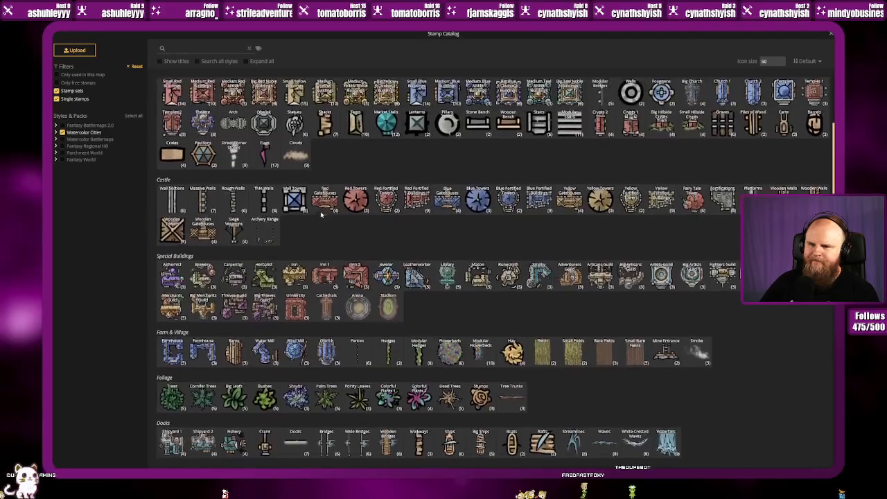
scroll(321, 215, "up", 2)
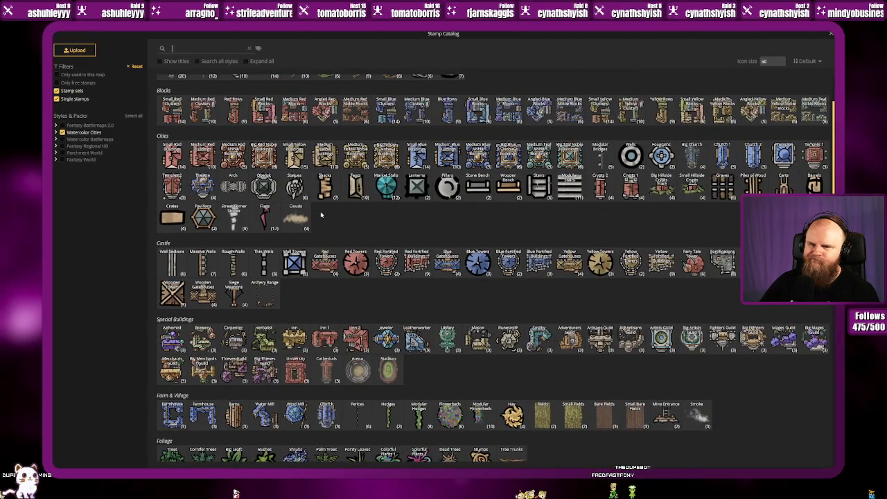
scroll(321, 214, "up", 3)
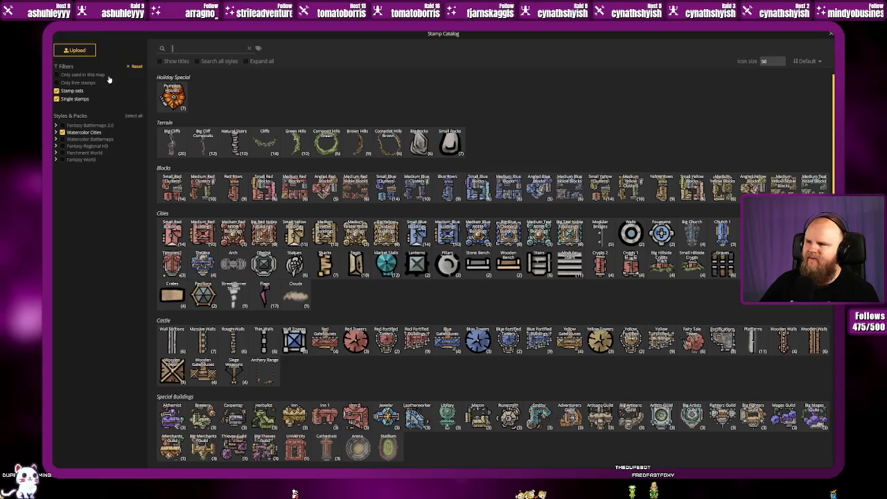
key("Escape")
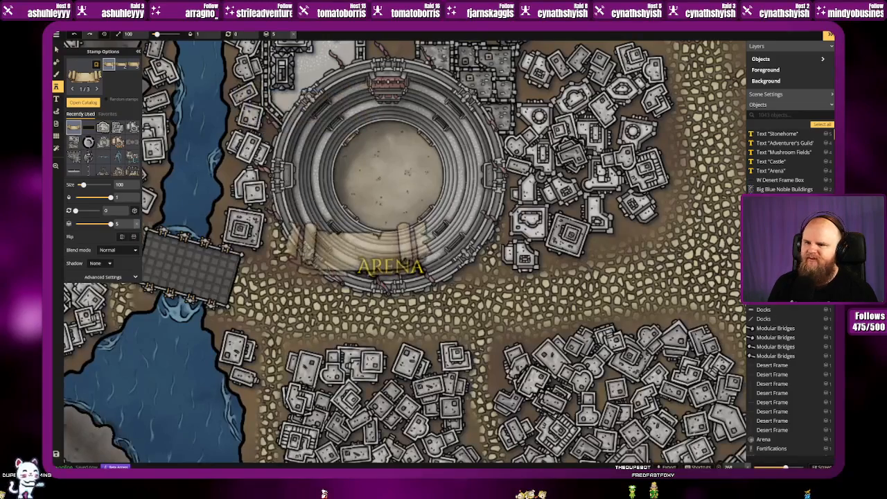
scroll(357, 244, "down", 3)
left_click(56, 49)
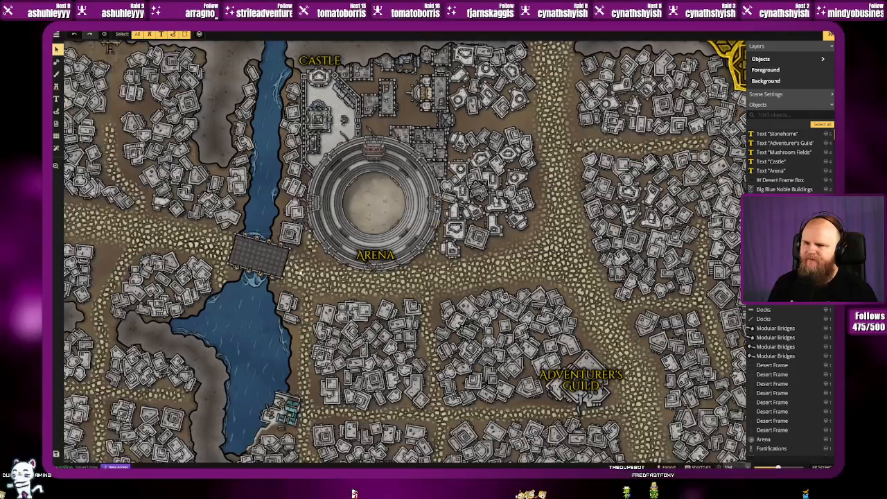
Step: Examine the city blocks across the map, focusing on the southwest quarter beside the Stonehome title box
key("space")
left_click_drag(311, 286, 267, 185)
mouse_move(599, 320)
left_mouse_down()
mouse_move(488, 352)
mouse_move(596, 317)
left_mouse_up()
scroll(488, 353, "down", 1)
scroll(488, 352, "down", 3)
key("space")
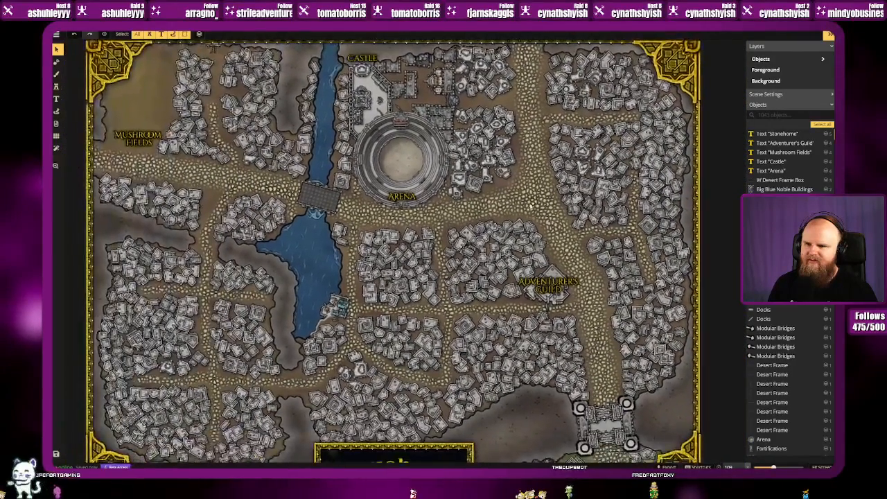
left_click_drag(320, 278, 362, 221)
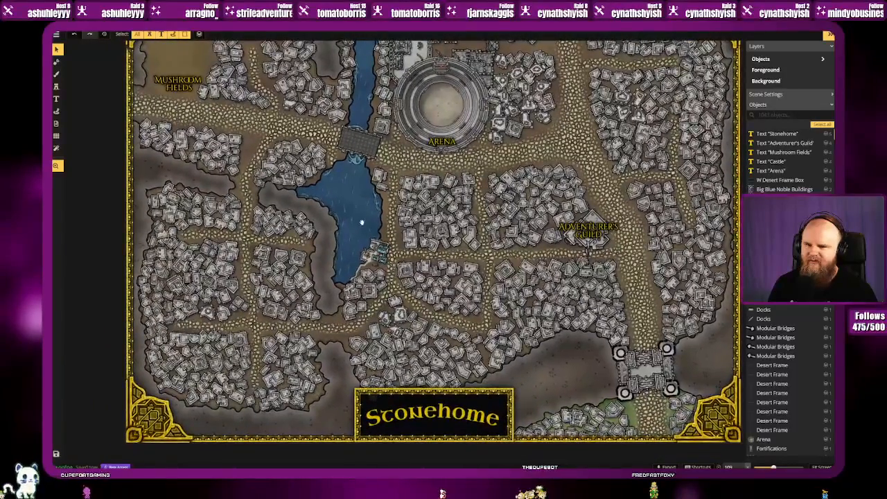
left_click_drag(360, 231, 366, 215)
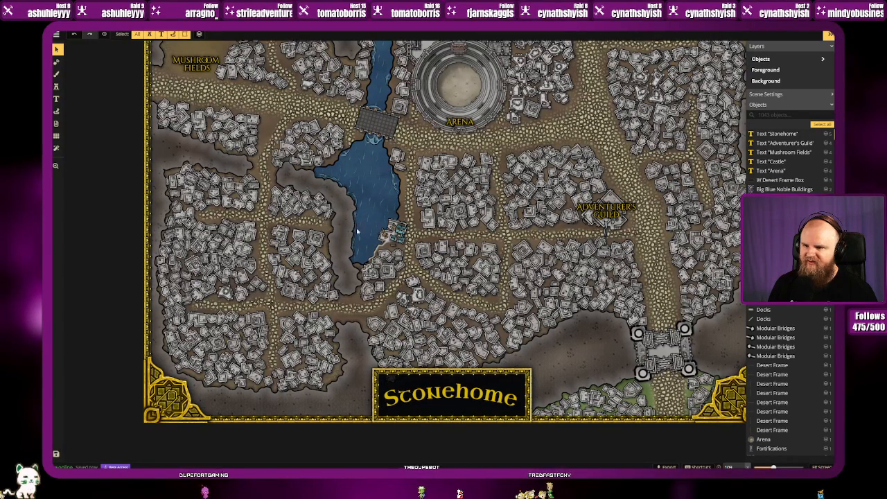
left_click_drag(358, 250, 361, 239)
scroll(358, 239, "up", 3)
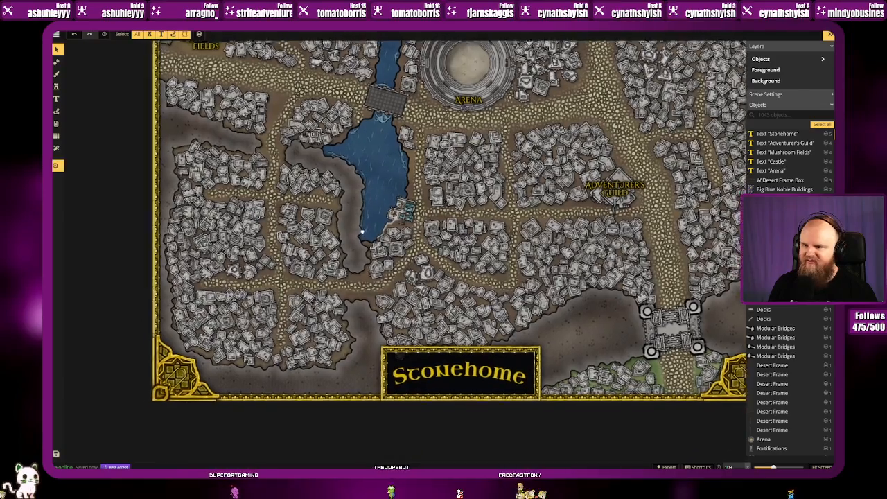
scroll(365, 229, "up", 4)
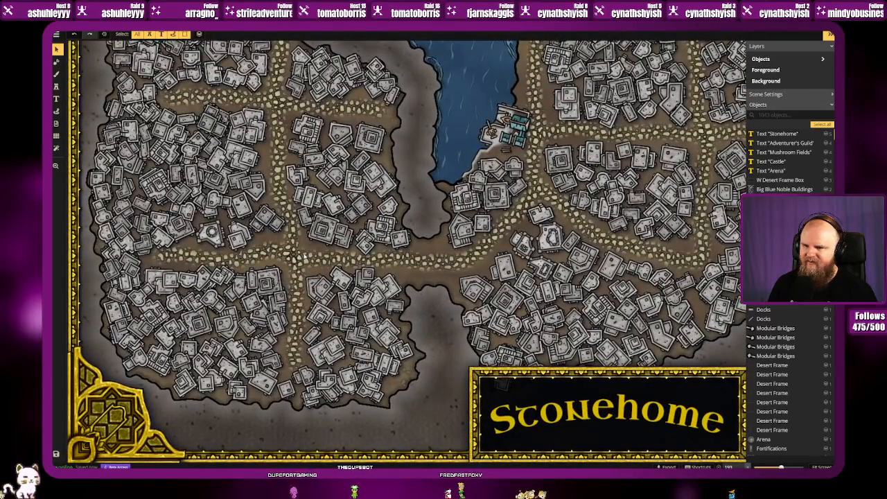
left_click_drag(305, 257, 398, 194)
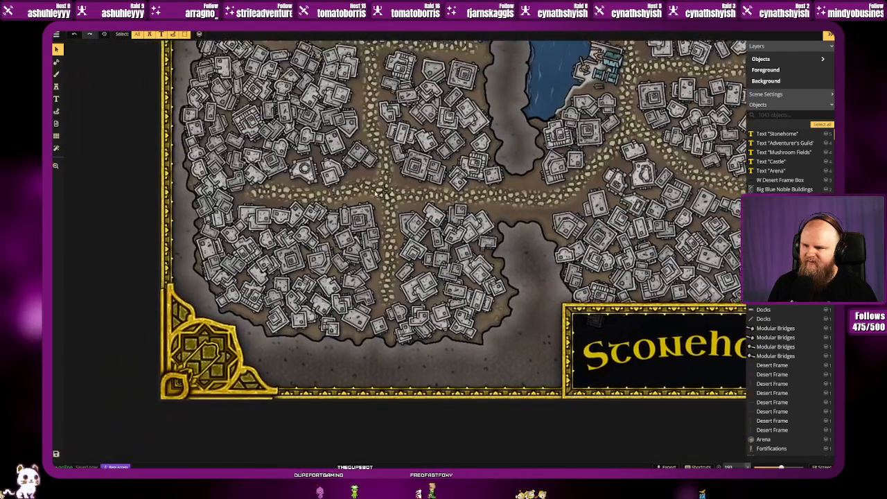
Step: Place a Big Thieves Guild stamp with saturation 16 at the road crossing in the southwest of the city
left_click(56, 88)
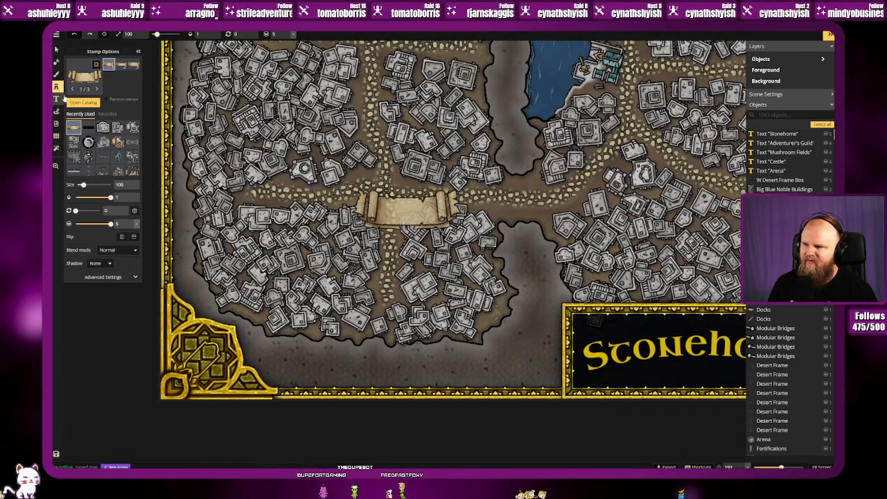
left_click(83, 103)
scroll(429, 280, "down", 10)
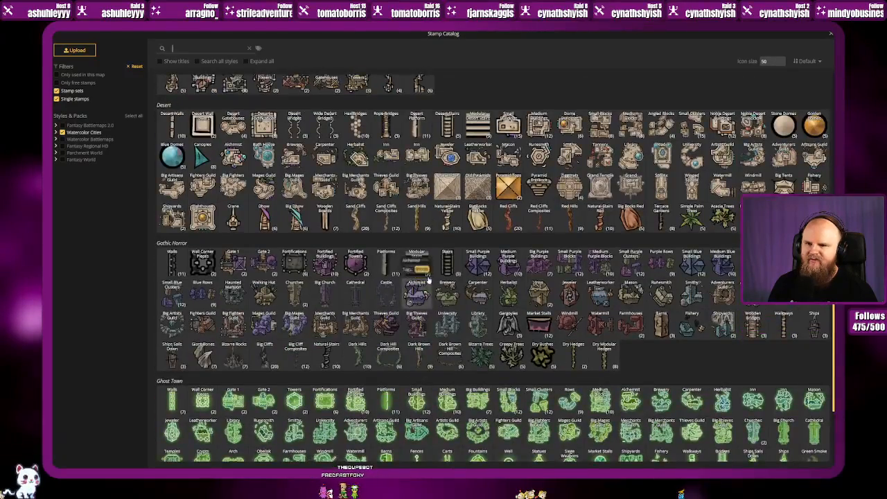
left_click(413, 188)
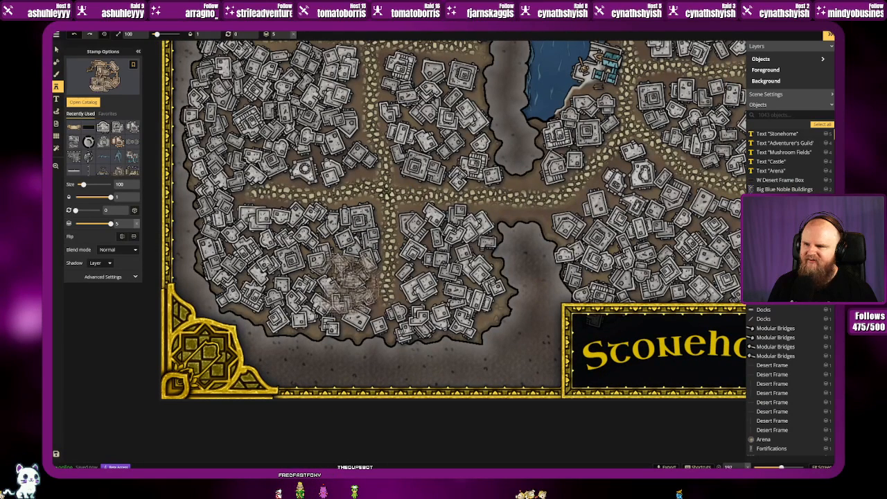
left_click(408, 208)
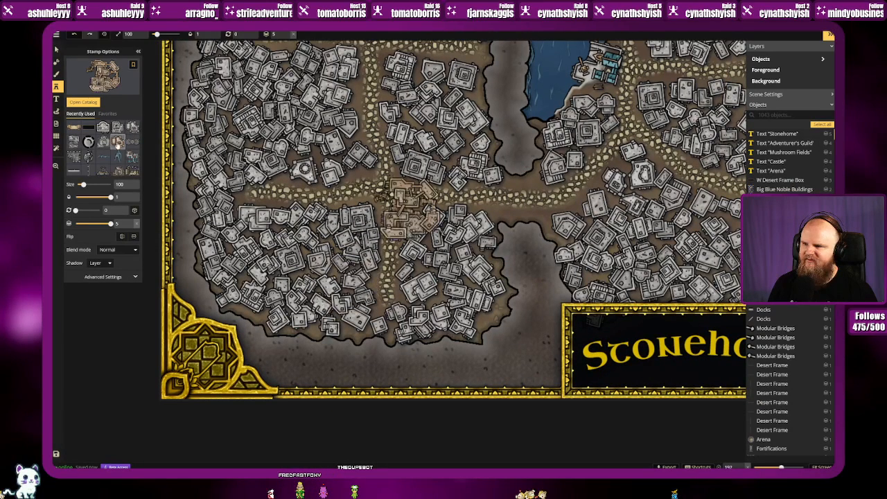
left_click(95, 275)
left_click(97, 290)
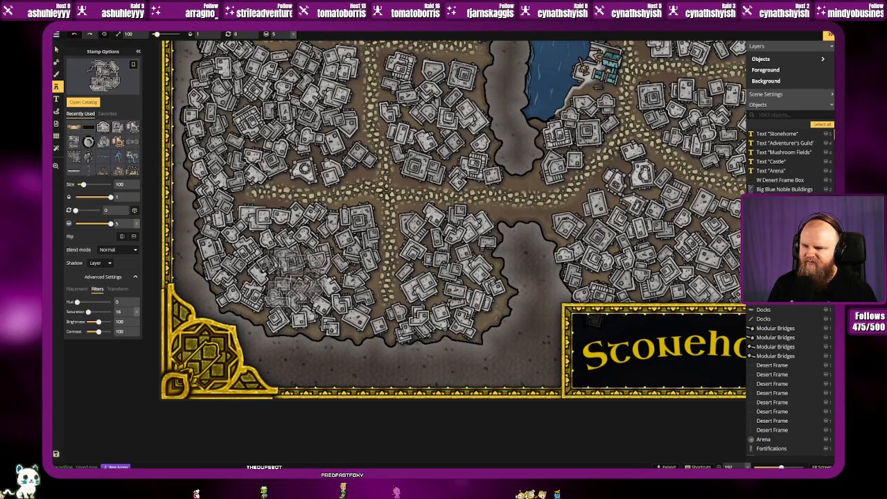
left_click(408, 191)
key("v")
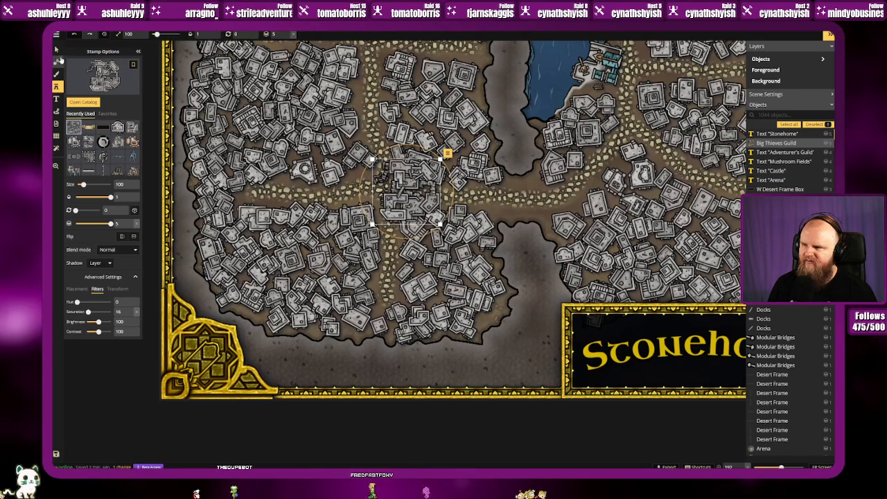
Step: Delete the cluster of small buildings in the city's southwest corner, beside the frame's corner ornament, to clear a plot
left_click(375, 258)
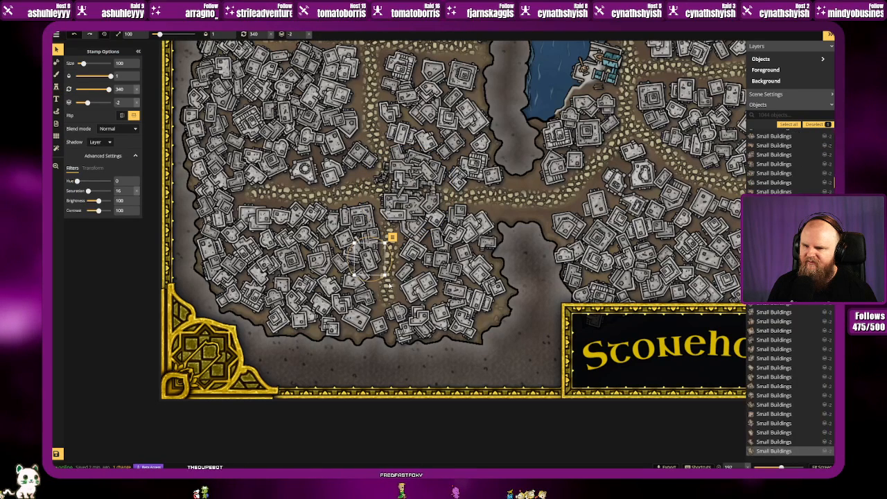
left_click(389, 286)
left_click(277, 319)
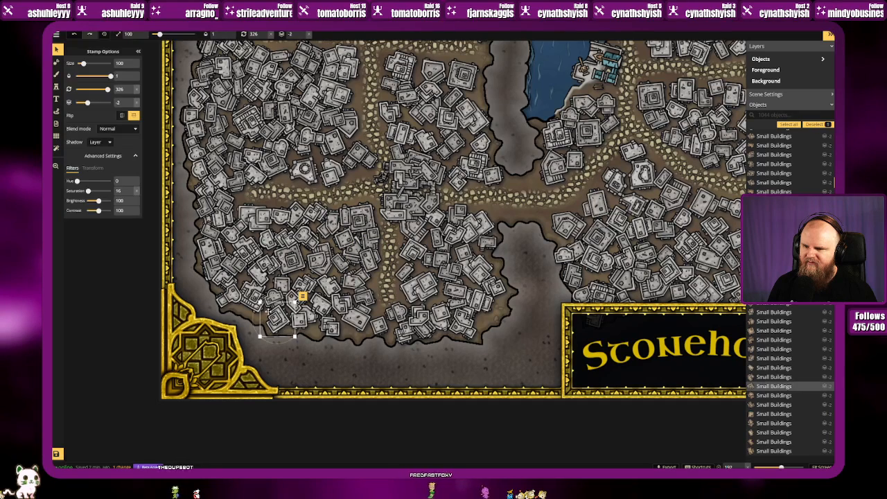
left_click(256, 295)
left_click(255, 278)
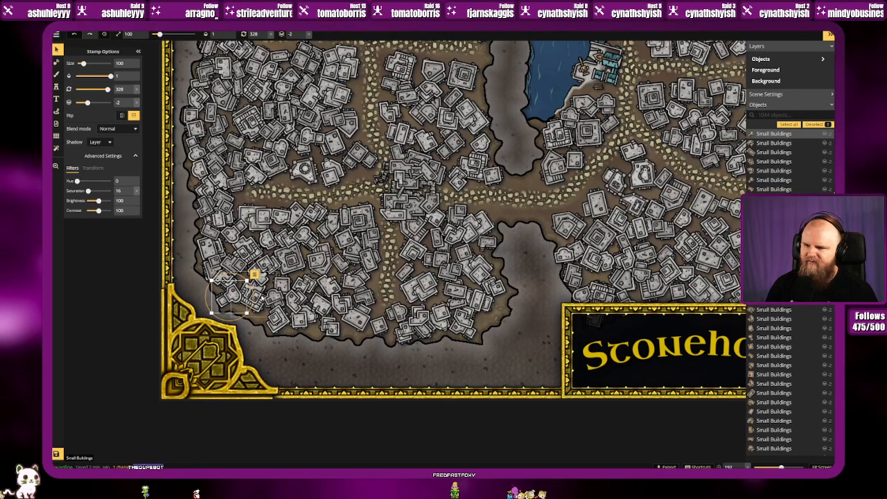
key("Delete")
left_click(275, 300)
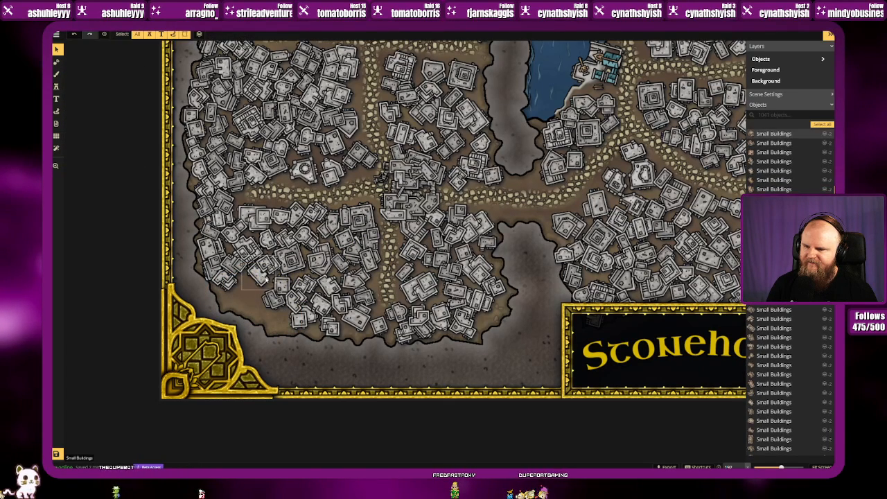
left_click(276, 300)
key("Delete")
left_click(278, 294)
key("Delete")
left_click(282, 285)
key("Delete")
left_click(270, 263)
key("Delete")
left_click(249, 288)
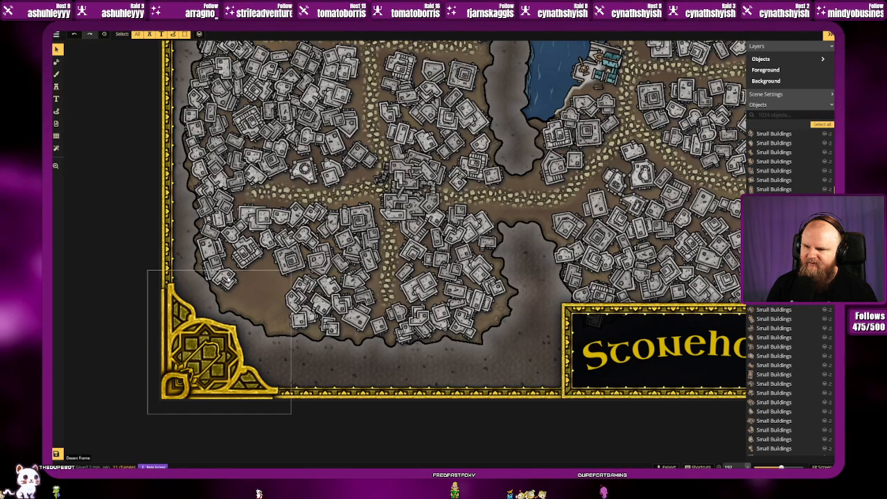
left_click(225, 280)
key("Delete")
Step: Move the Big Thieves Guild from the road crossing into the cleared southwest plot and rotate it to 91 degrees
left_click(415, 219)
left_click(409, 193)
left_click_drag(408, 193, 252, 300)
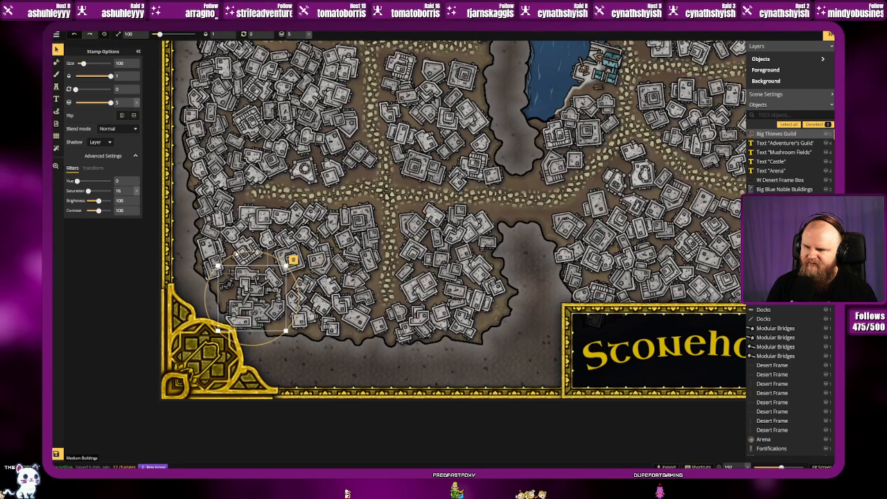
left_click_drag(236, 254, 289, 287)
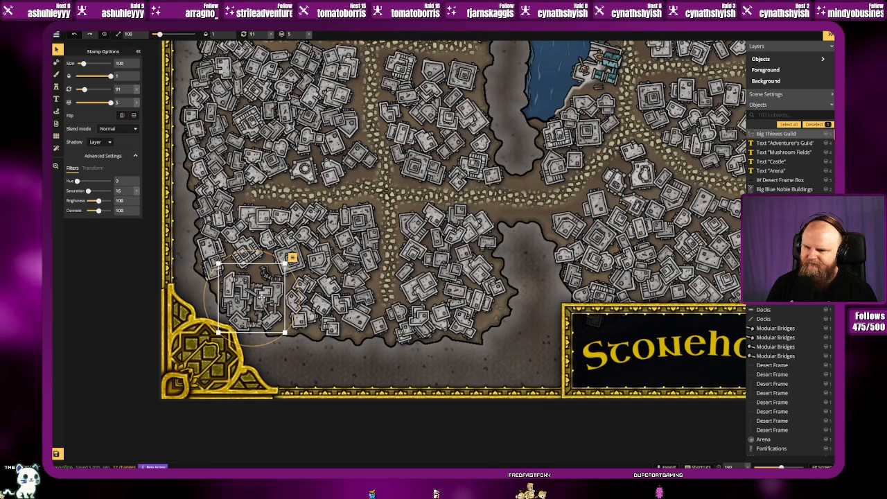
Step: Lower the Big Thieves Guild in the stacking order so it sits among the neighbouring buildings
left_click(293, 258)
mouse_move(317, 323)
left_click(376, 317)
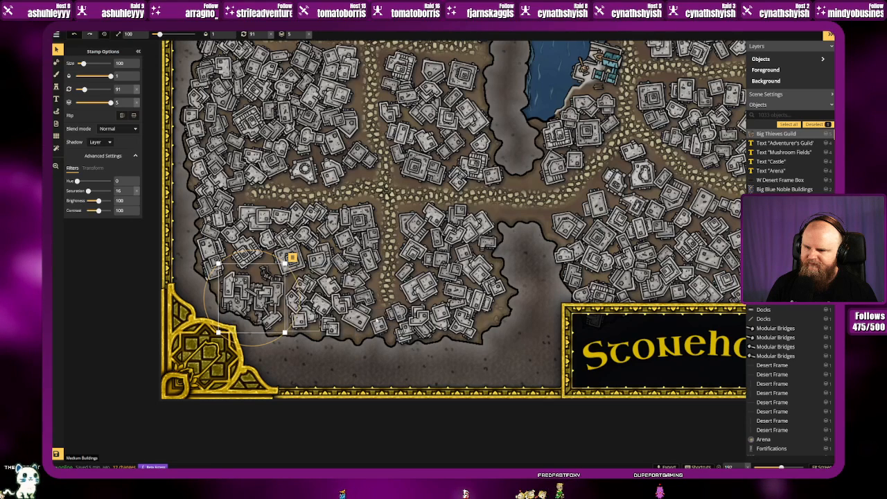
Step: Copy the "Mushroom Fields" label and place the duplicate over the Thieves Guild building in the map's southwest corner
scroll(385, 365, "down", 2)
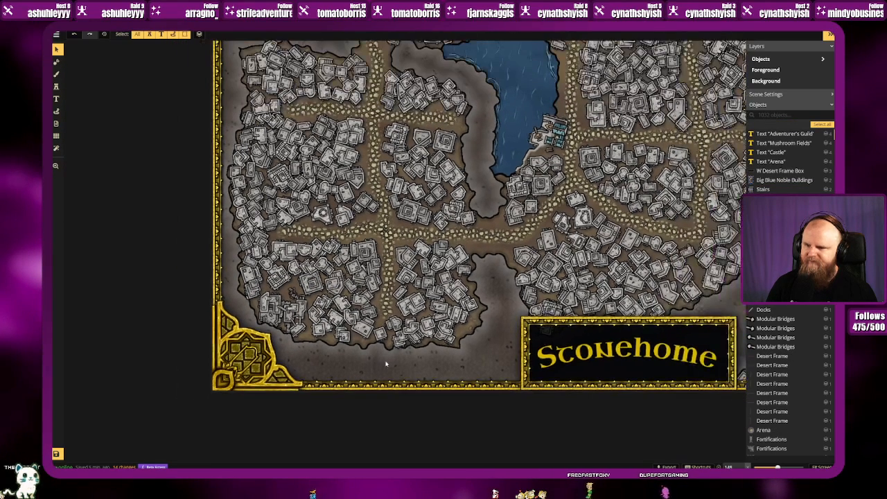
scroll(368, 372, "down", 1)
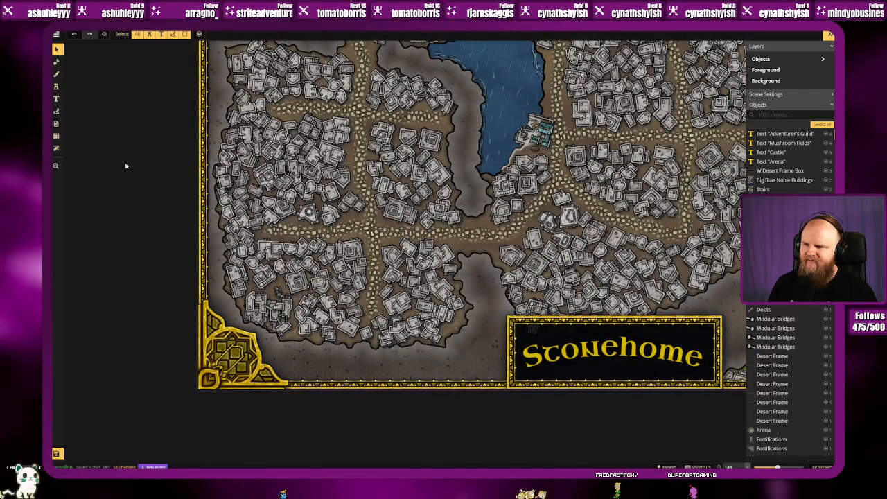
left_click(58, 98)
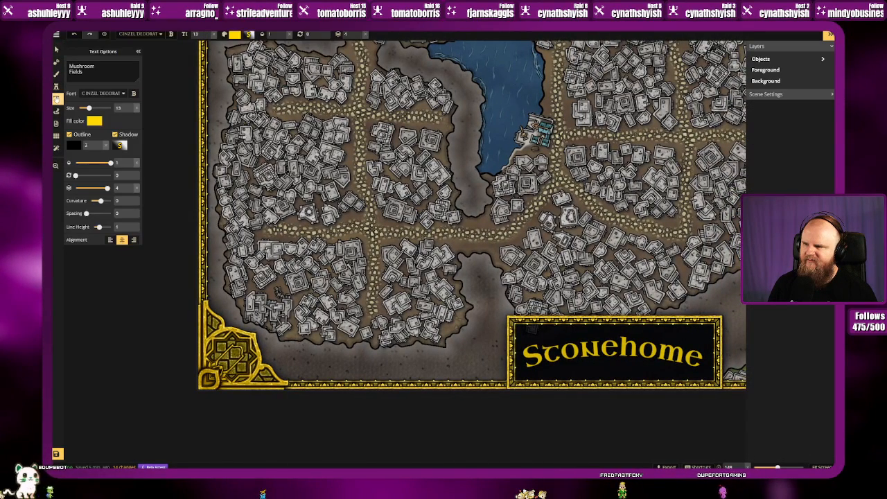
left_click(57, 50)
left_click_drag(288, 109, 309, 298)
left_click(292, 92)
key("ctrl+c")
key("space")
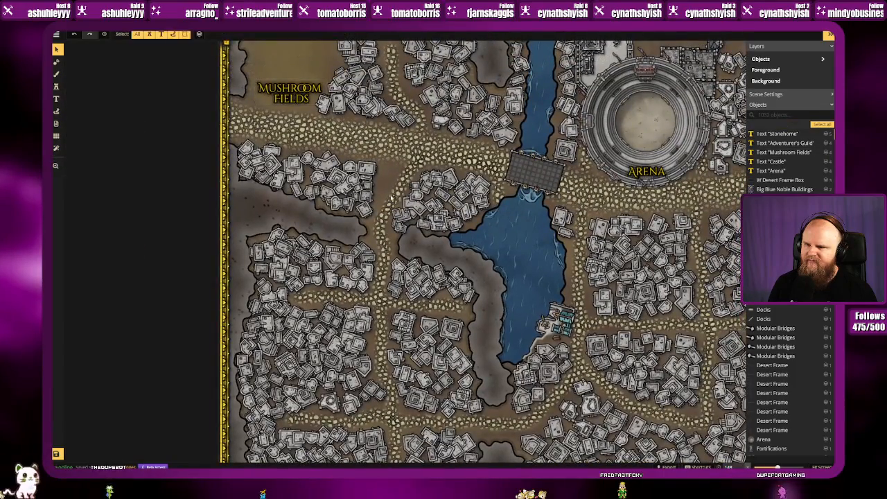
left_click_drag(303, 447, 306, 297)
key("ctrl+v")
left_click_drag(306, 327, 297, 374)
left_click(297, 375)
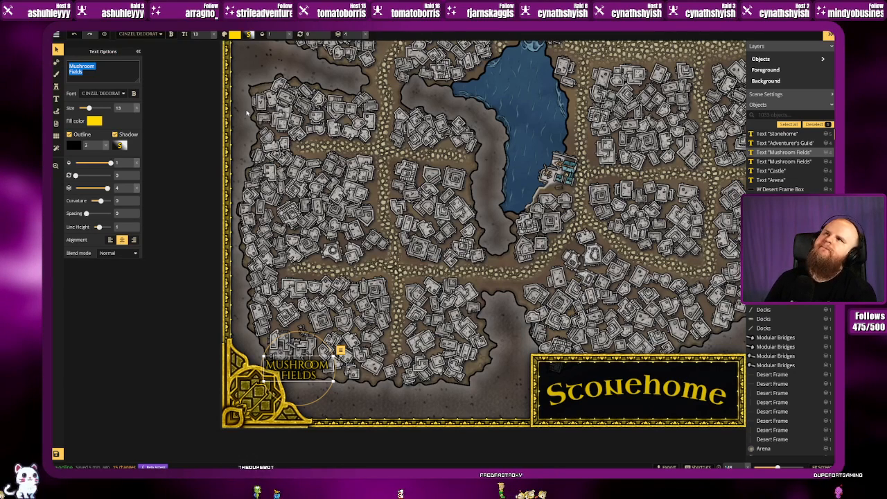
Step: Change the duplicated label's text to "Thieve's Guild" on two lines
type("Thie")
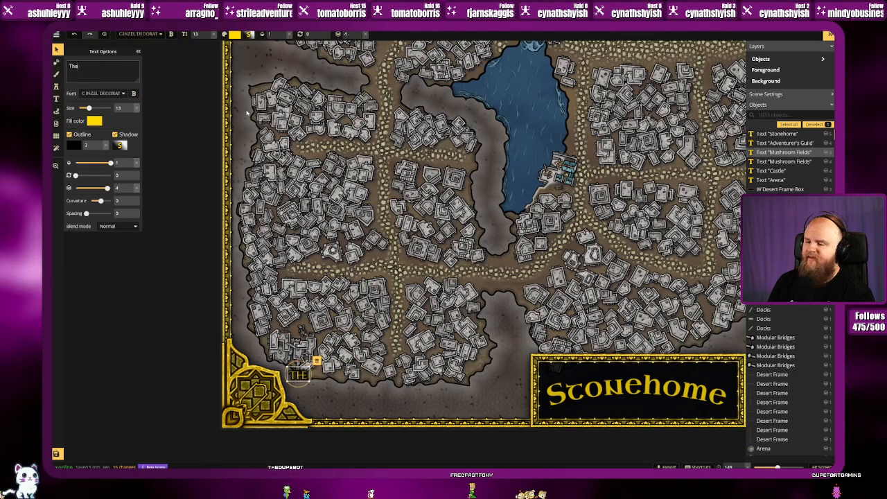
type("ve's")
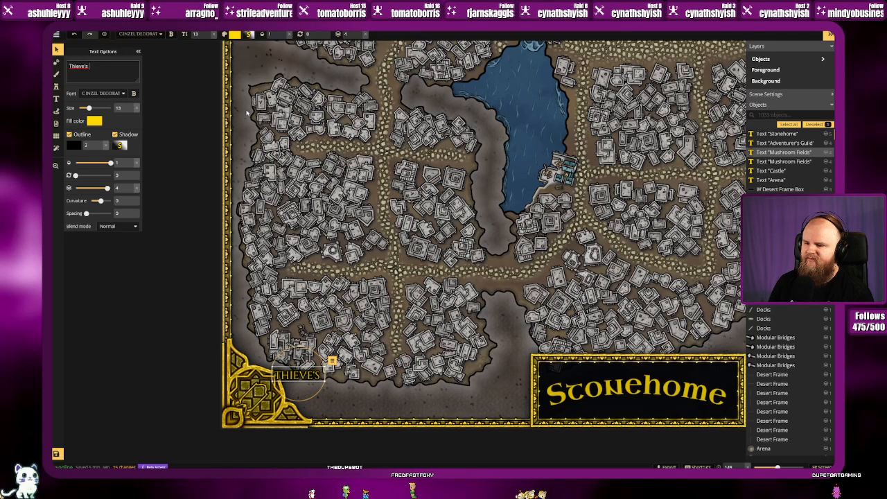
key("Return")
type("Guild")
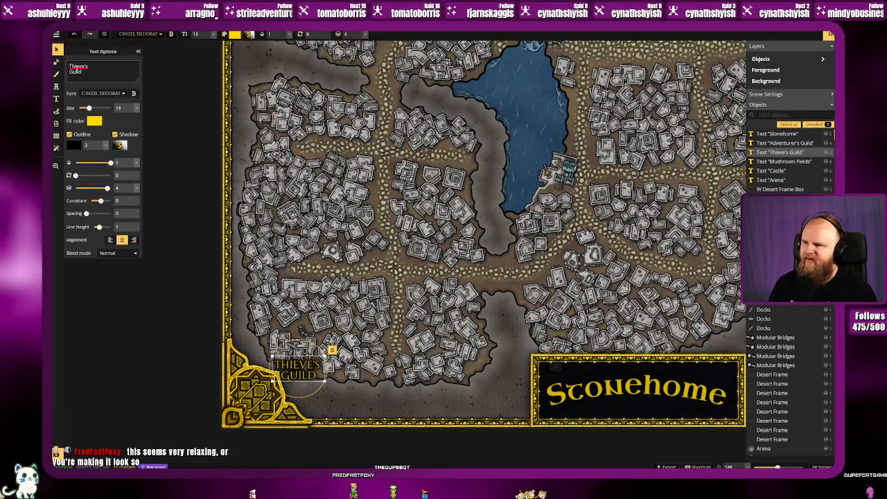
left_click(59, 54)
left_click(58, 55)
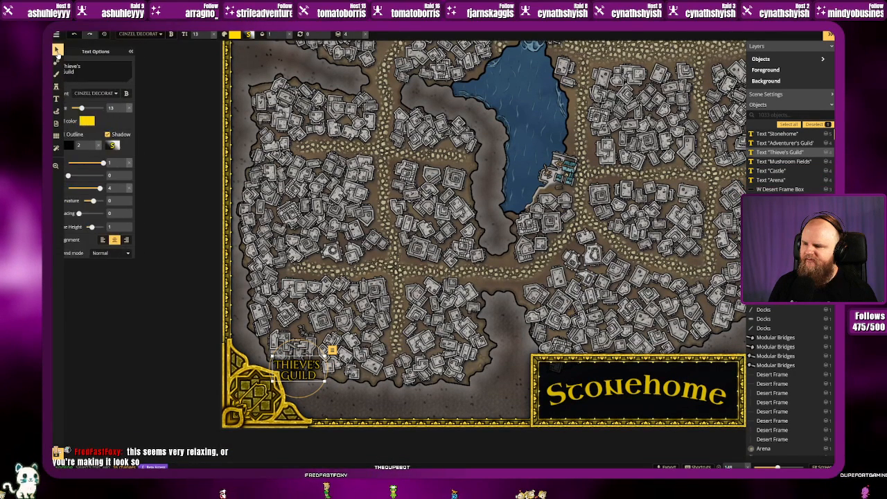
Step: Move the "Thieve's Guild" label up so it sits just above the guild building, and leave it deselected
left_click(166, 223)
left_click(305, 374)
left_click_drag(305, 374, 301, 323)
left_click(234, 304)
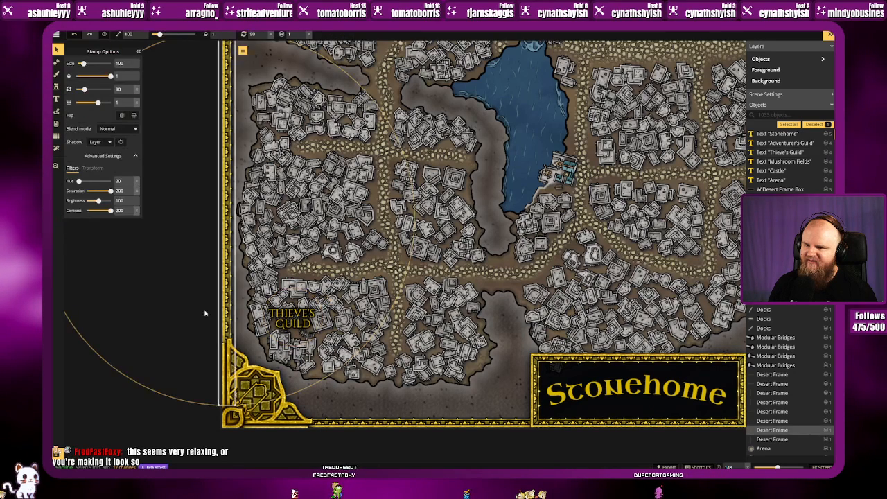
left_click(100, 405)
Step: Choose the Watermill stamp from the Desert group of the stamp catalog
left_click_drag(425, 364, 267, 387)
scroll(267, 388, "down", 2)
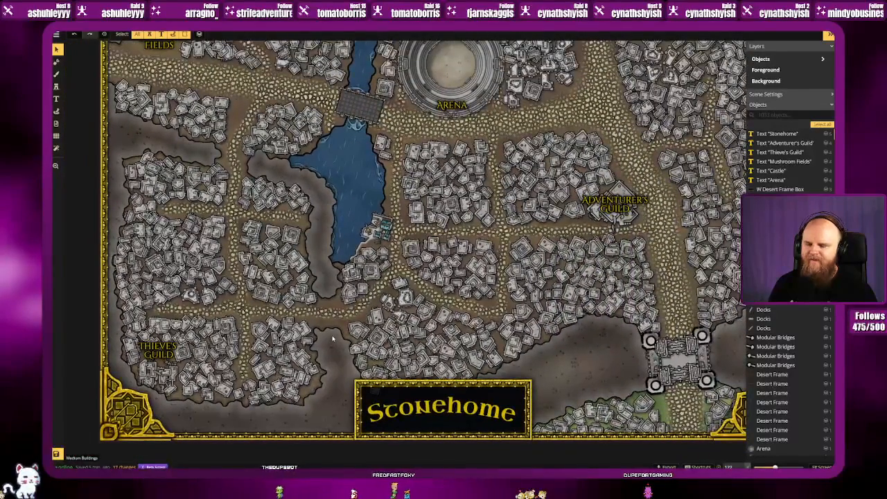
scroll(368, 308, "down", 4)
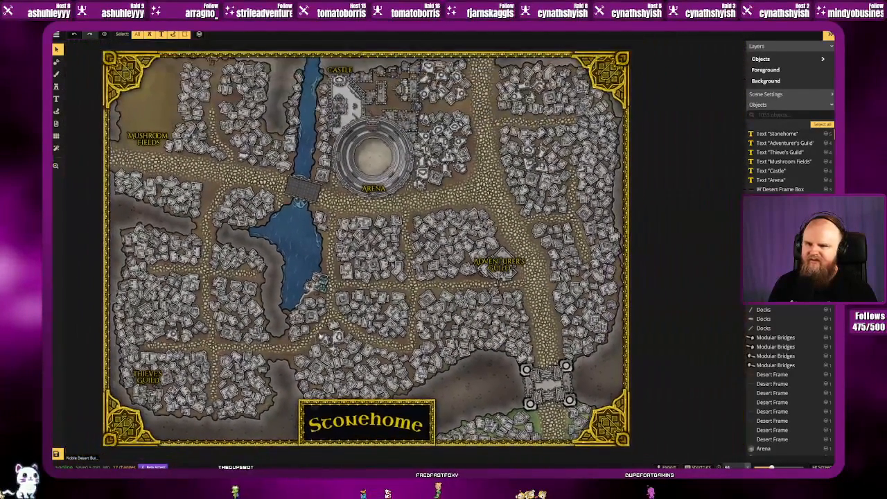
left_click_drag(388, 207, 401, 222)
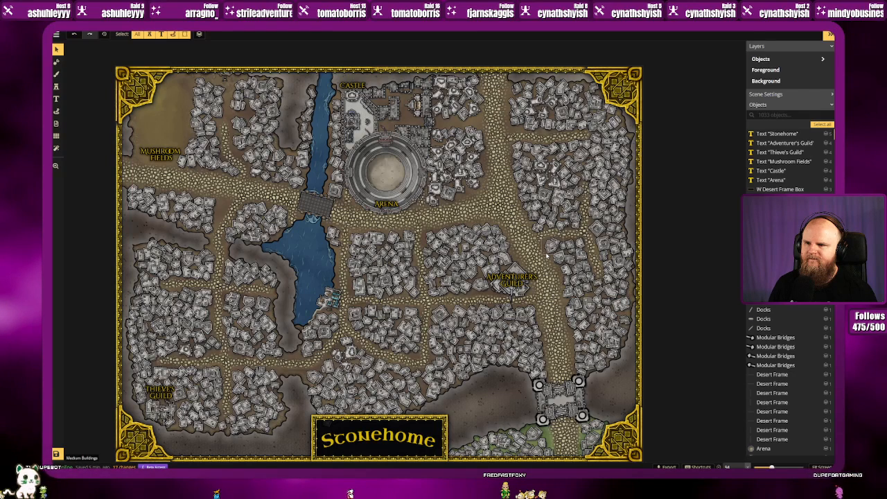
left_click_drag(194, 197, 380, 273)
scroll(348, 201, "up", 8)
scroll(376, 209, "down", 1)
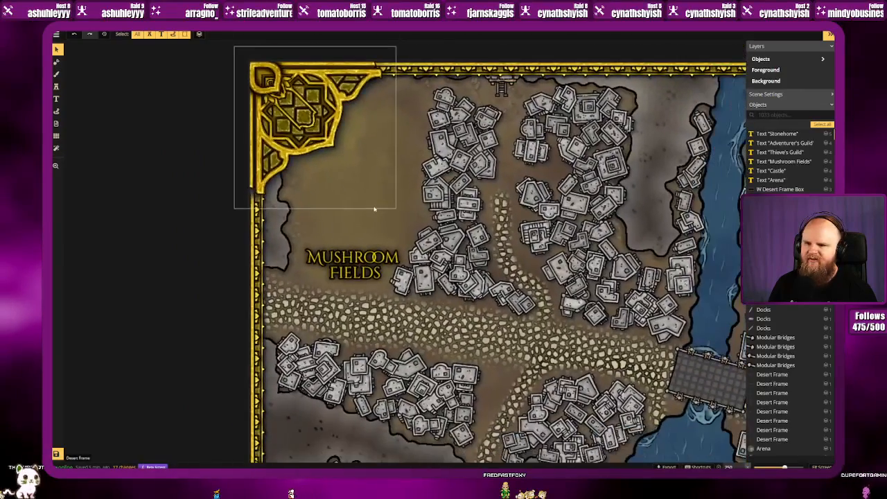
left_click(57, 88)
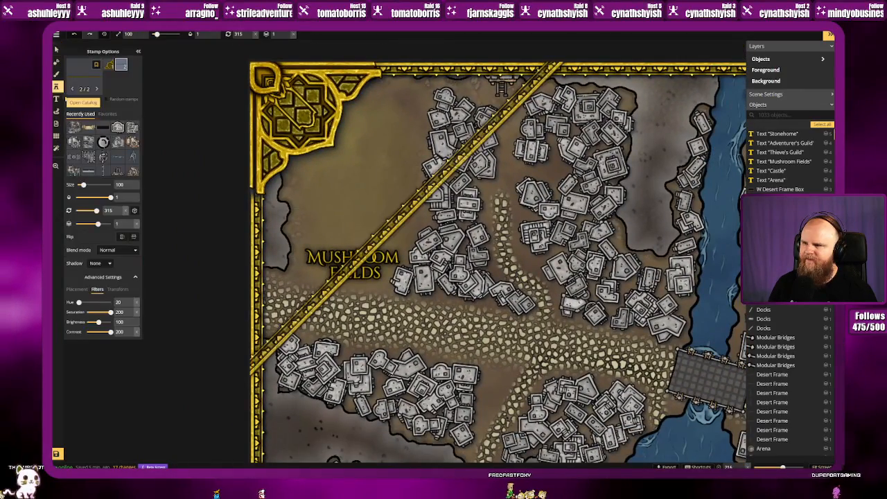
left_click(80, 79)
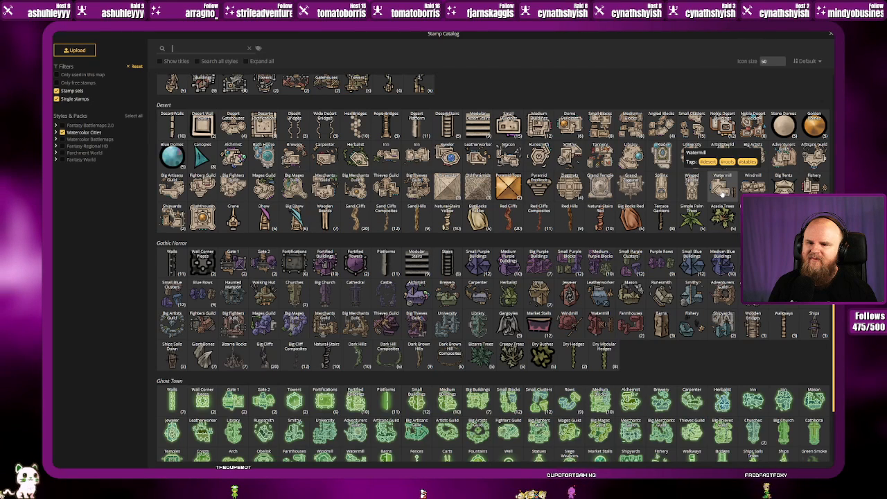
left_click(722, 194)
Step: Place the Watermill stamp, rotated 45 degrees, on the lake just south of the bridge
left_click_drag(523, 232, 336, 198)
left_click_drag(513, 288, 469, 159)
scroll(431, 267, "up", 3)
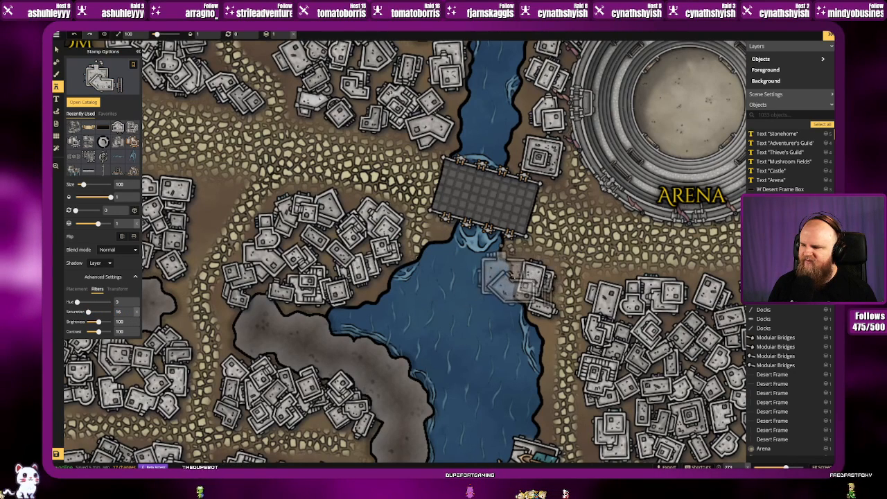
scroll(517, 277, "up", 3)
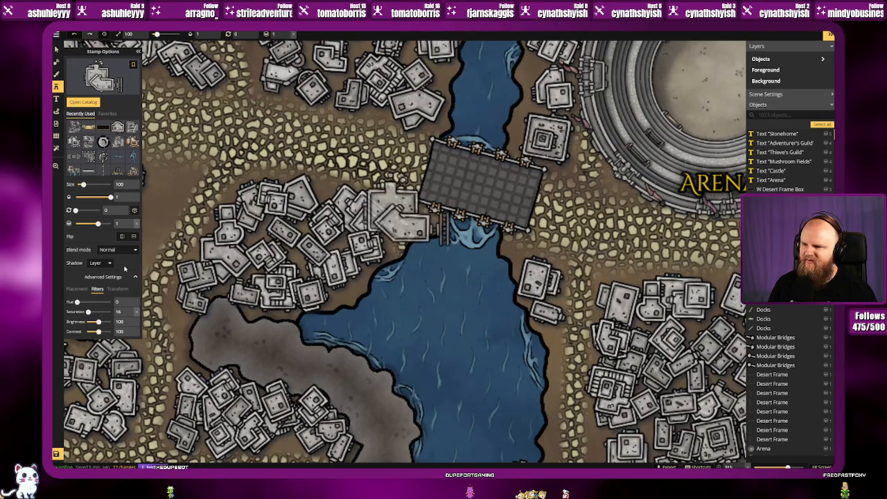
scroll(389, 283, "up", 1)
scroll(389, 283, "down", 2)
scroll(399, 284, "down", 3)
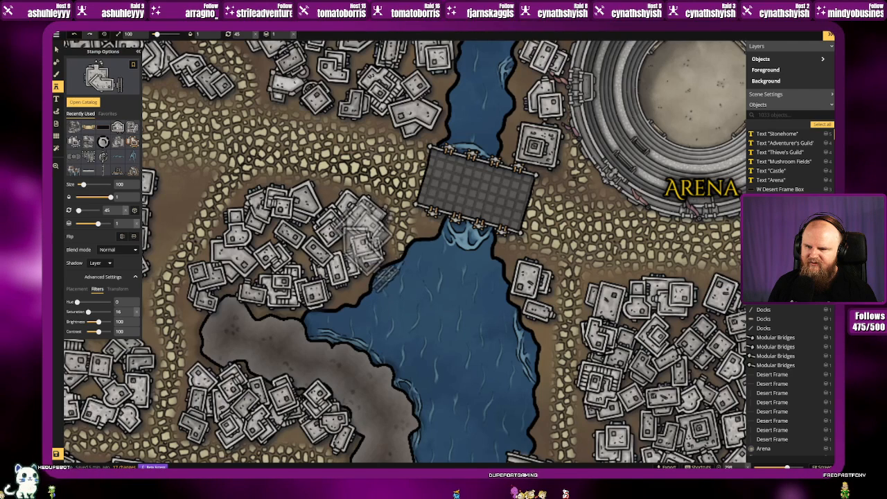
left_click(454, 312)
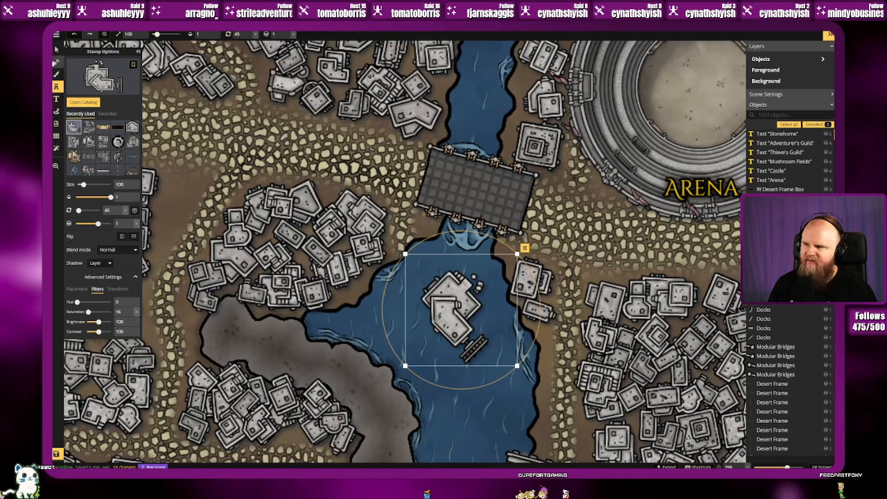
Step: Delete the buildings on the lake's northwest bank, beside the bridge, to clear a plot
left_click(57, 50)
left_click(367, 215)
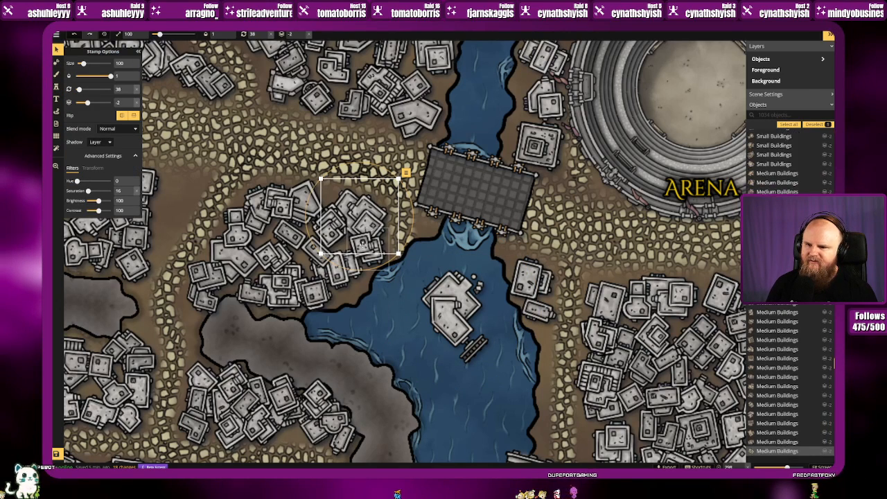
key("Delete")
left_click(364, 248)
key("Delete")
left_click(345, 268)
key("Delete")
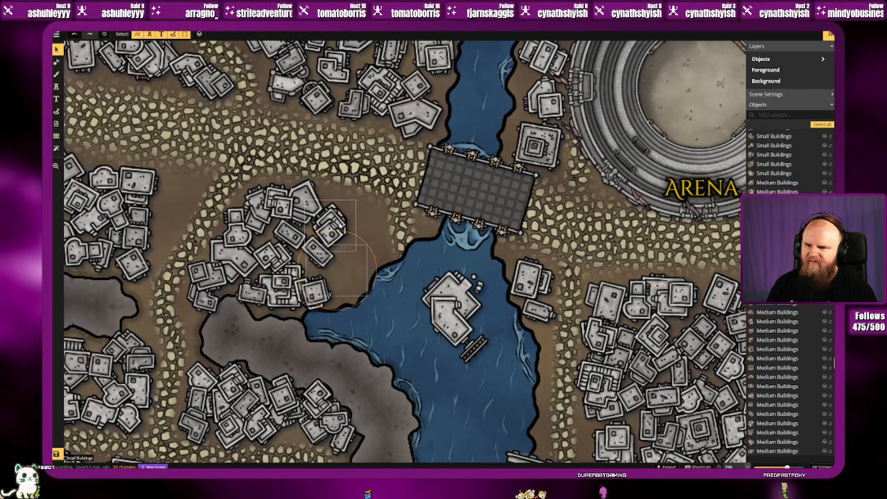
Step: Move the watermill onto the cleared bank with its wheel in the water and rotate it to 42 degrees
left_click(455, 309)
left_click_drag(454, 308, 366, 241)
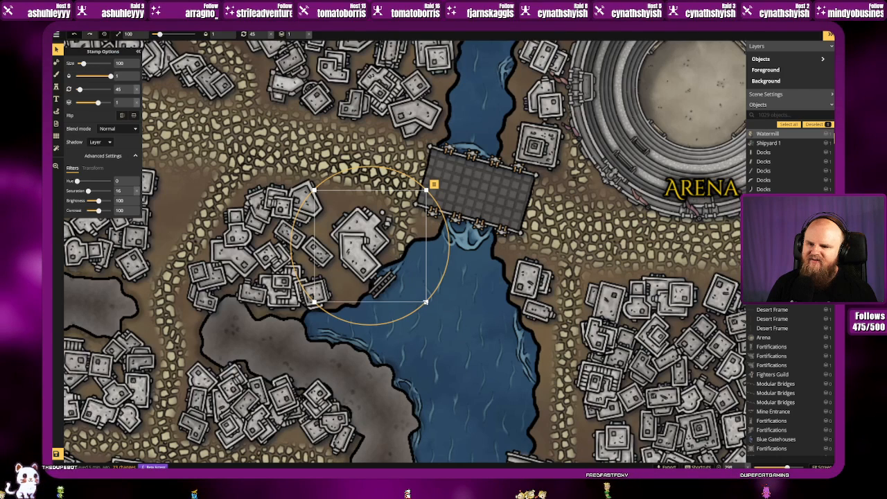
left_click_drag(428, 288, 449, 264)
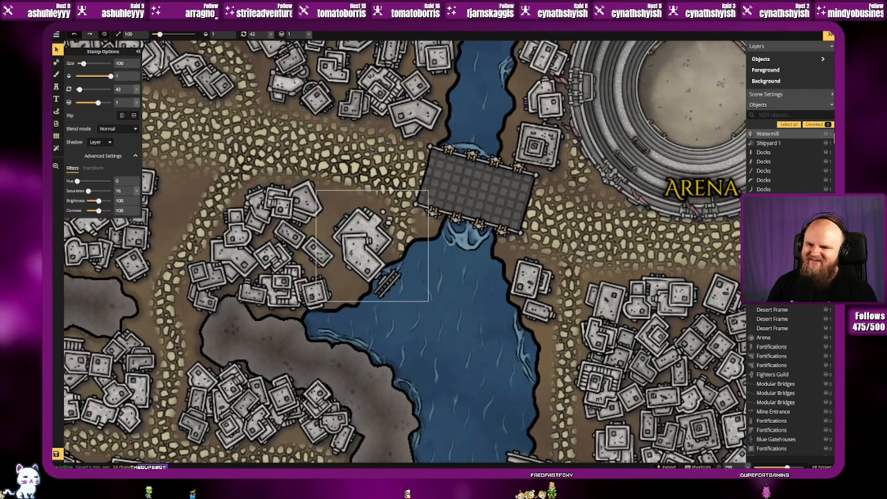
left_click(448, 319)
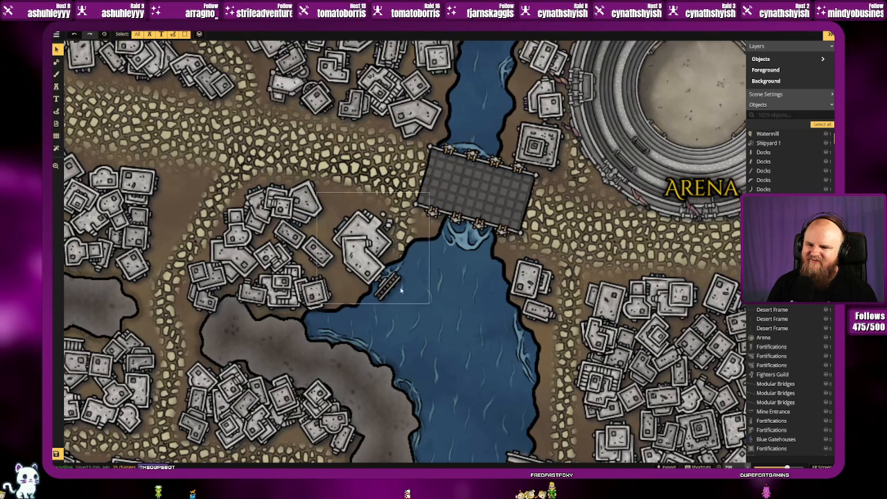
left_click(392, 274)
left_click(360, 251)
left_click_drag(360, 251, 361, 252)
left_click(466, 321)
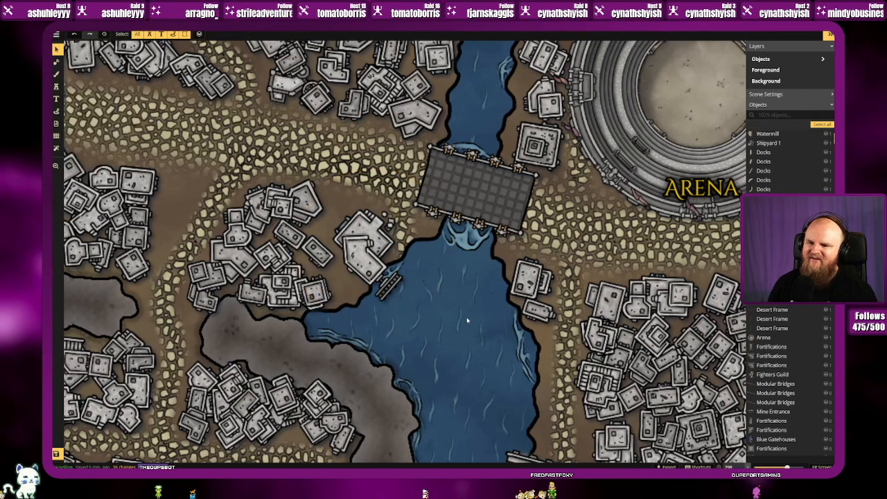
Step: Shift the nearest medium building and two small buildings toward the watermill to fill the cleared ground
left_click_drag(450, 305, 454, 313)
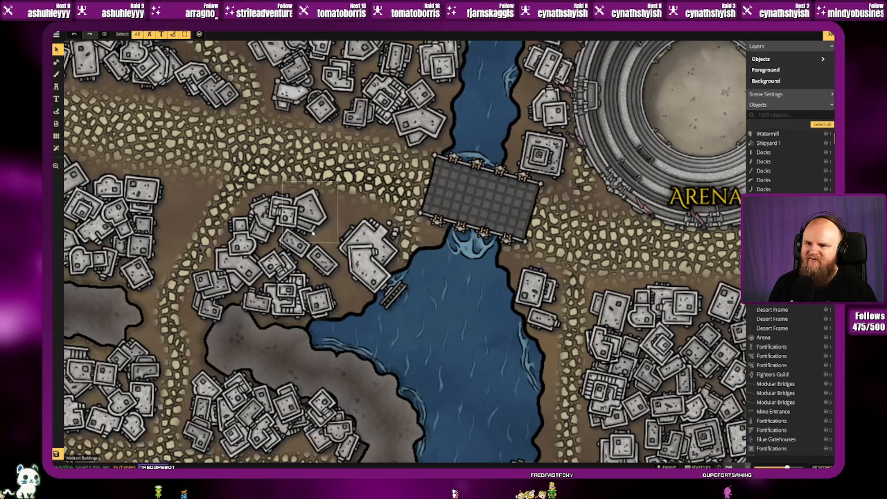
left_click(320, 257)
left_click(410, 280)
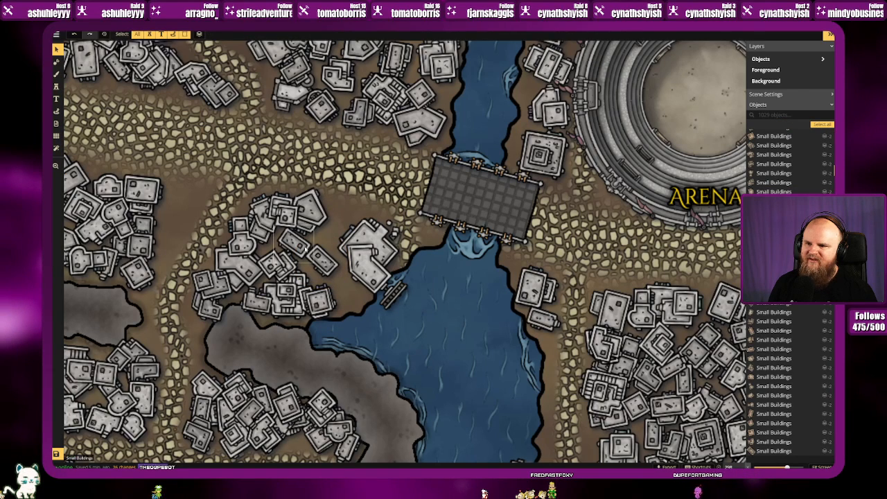
left_click_drag(312, 225, 325, 232)
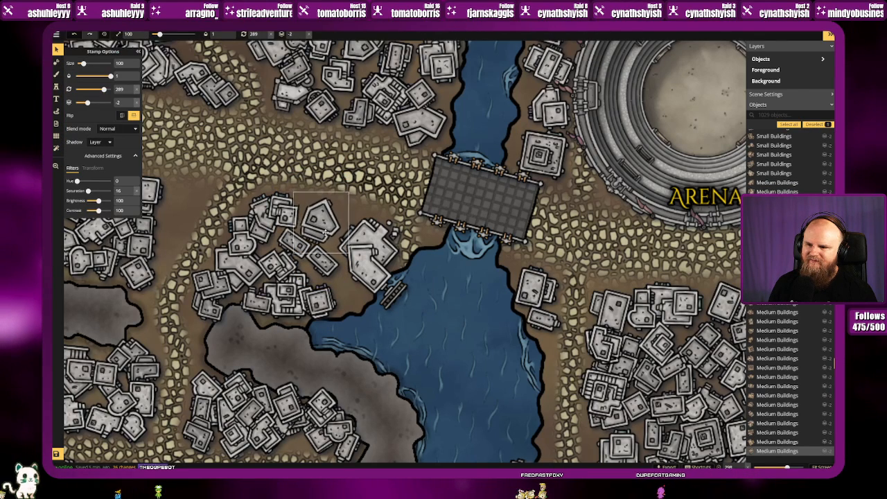
left_click(322, 269)
left_click_drag(322, 269, 347, 299)
left_click_drag(294, 244, 328, 269)
Step: Reposition more small buildings around the watermill, closing the gaps along its southwest side and beside the road
left_click(299, 266)
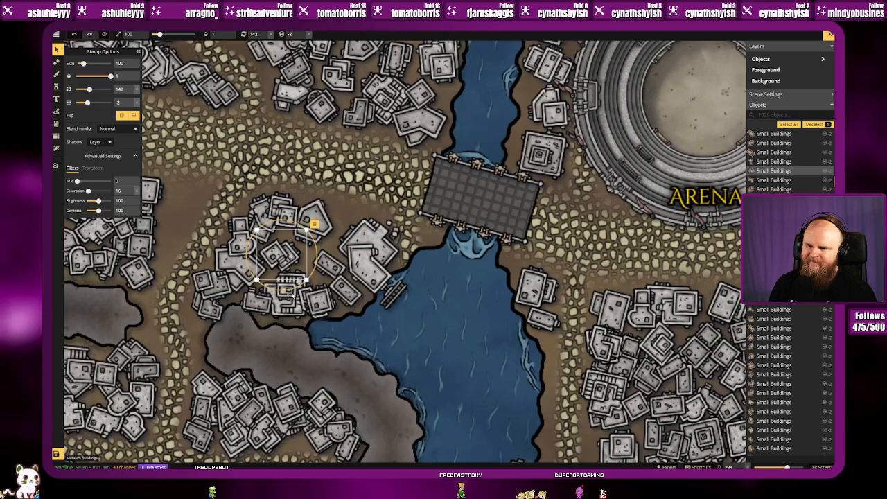
left_click(318, 304)
left_click_drag(318, 304, 337, 305)
left_click_drag(354, 230, 339, 216)
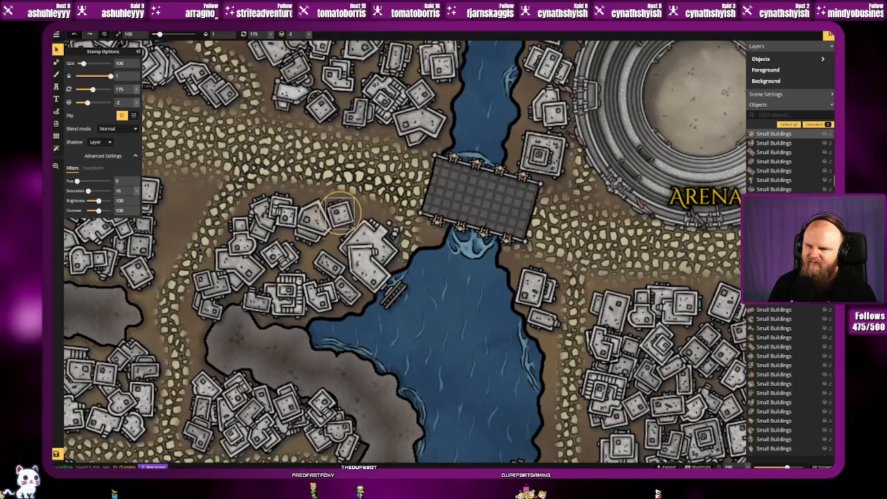
left_click(436, 333)
scroll(436, 333, "down", 4)
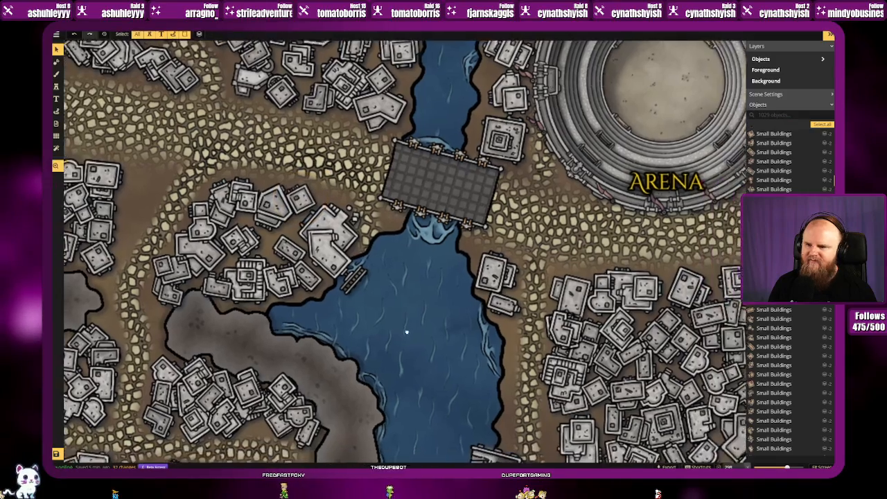
scroll(345, 328, "down", 3)
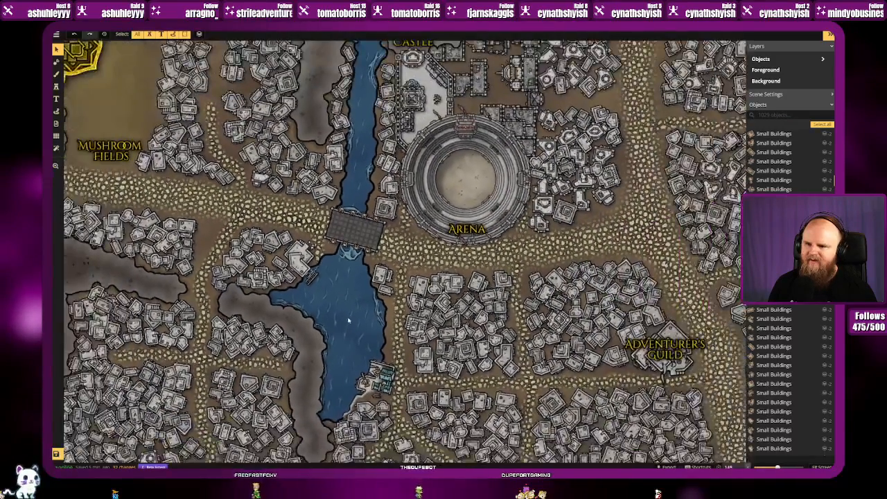
left_click(57, 88)
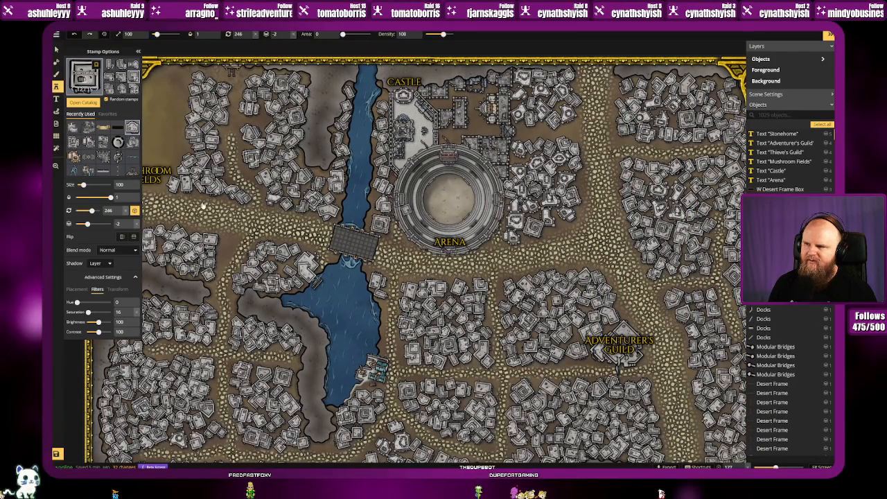
left_click(82, 102)
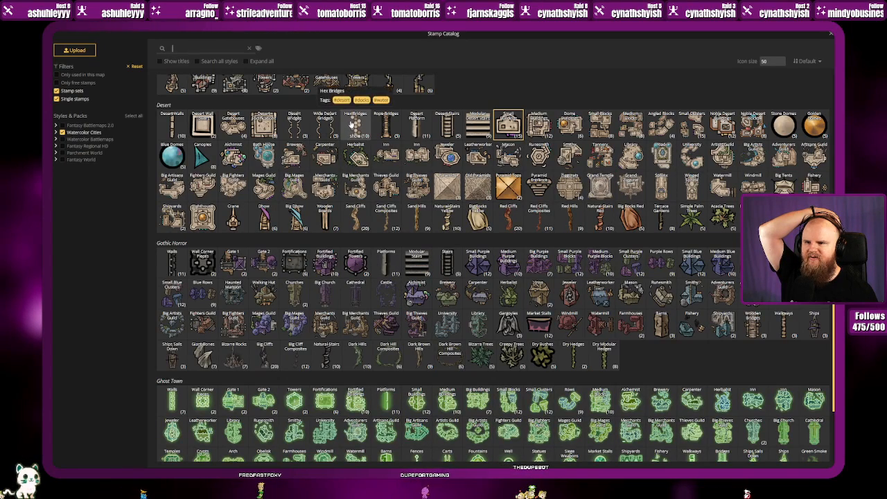
left_click(355, 127)
scroll(370, 258, "up", 3)
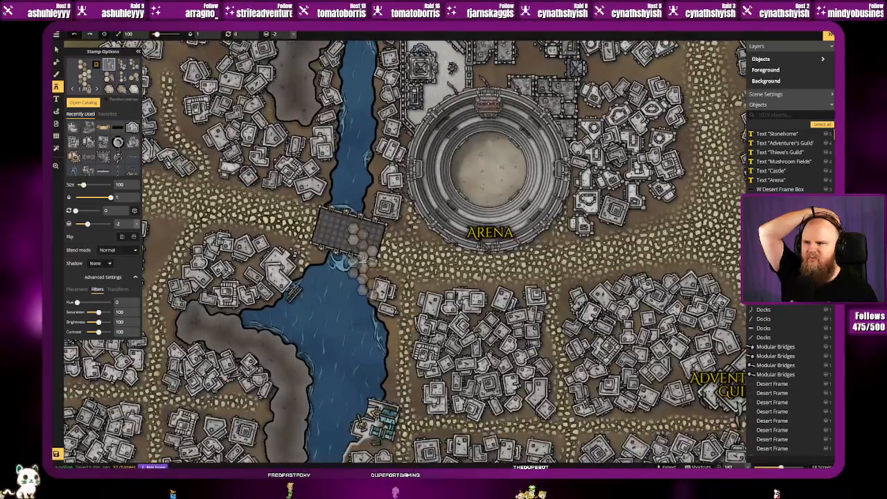
scroll(360, 258, "down", 2)
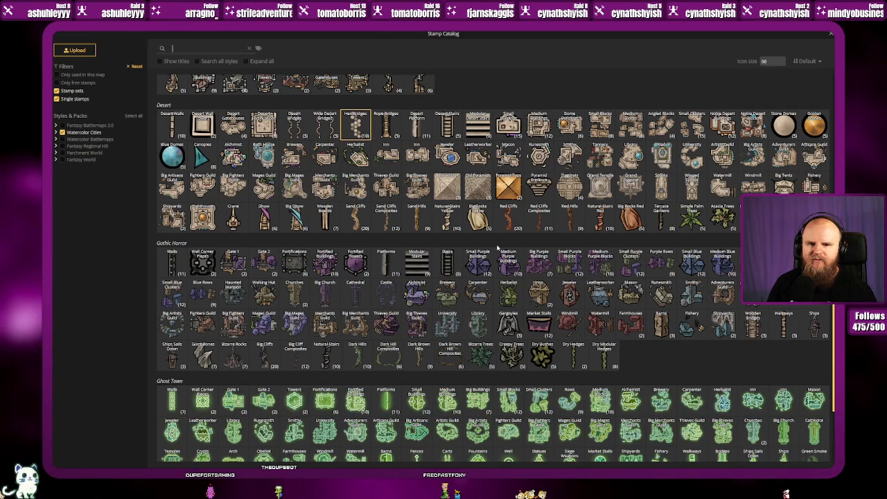
Step: Compare the Small Fields and Fields variants in the stamp catalog's Farm & Village section and choose the Bare Fields stamp
scroll(499, 250, "up", 3)
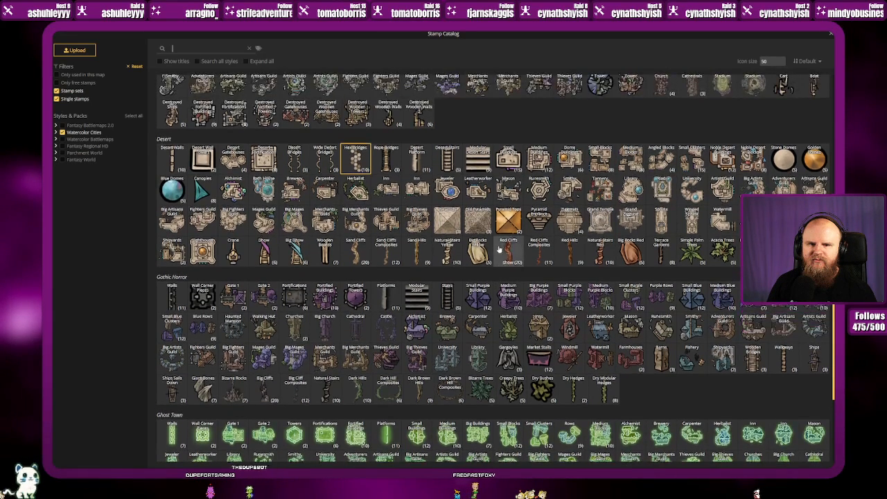
scroll(499, 250, "up", 3)
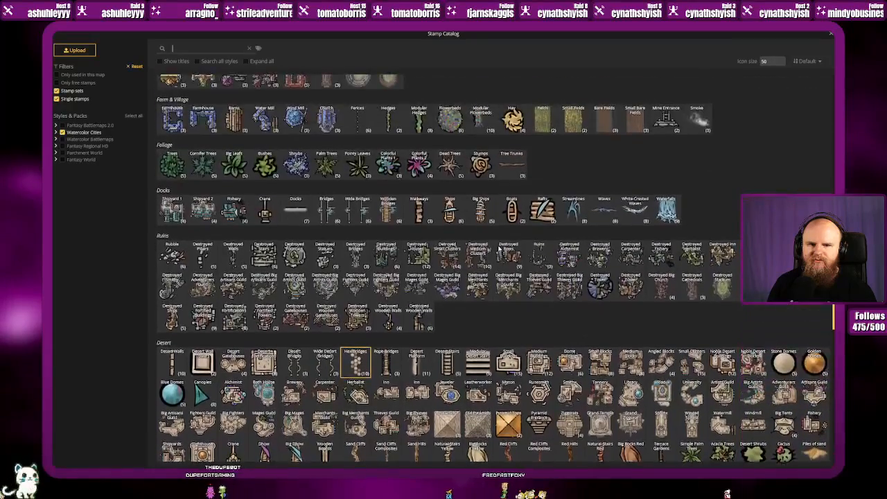
scroll(498, 250, "up", 1)
scroll(499, 249, "up", 3)
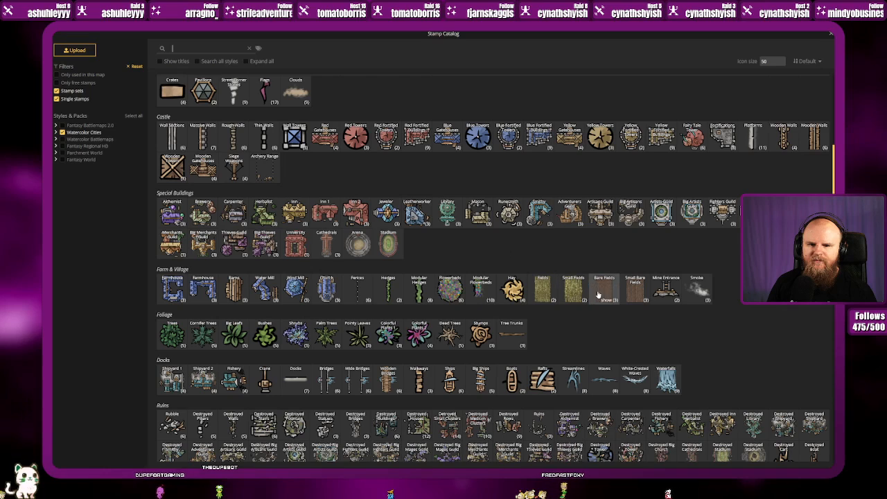
left_click(576, 300)
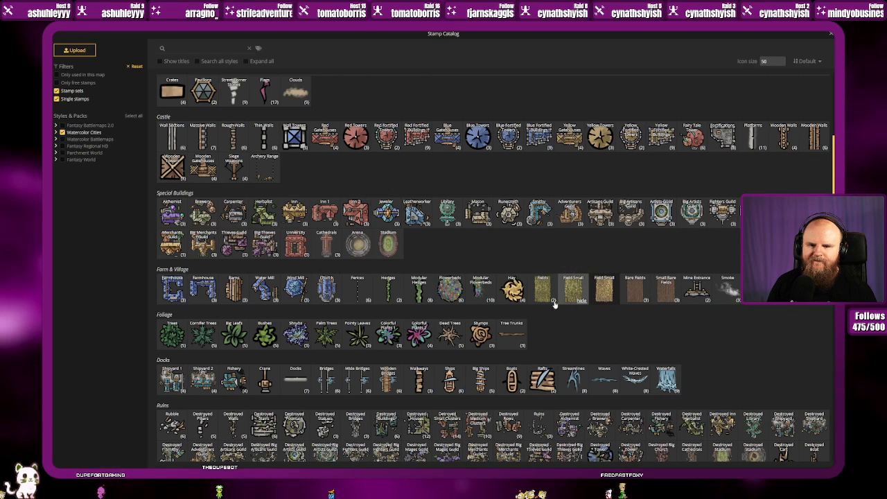
left_click(563, 303)
left_click(544, 301)
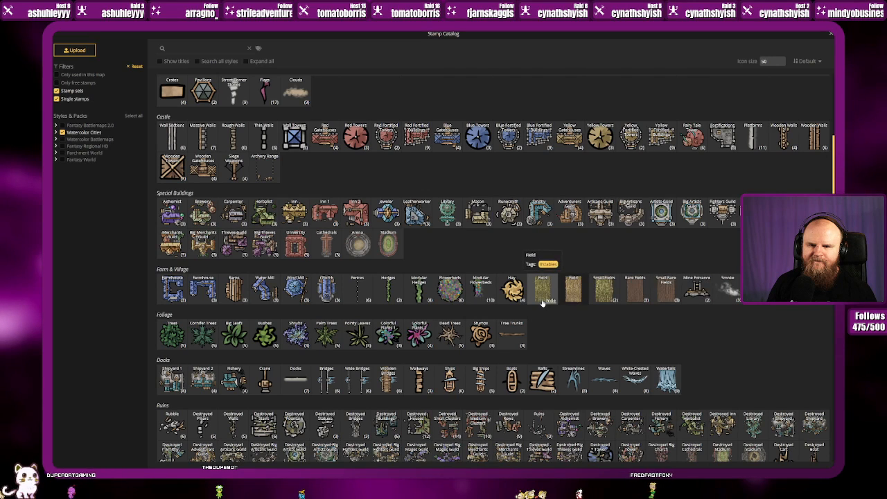
left_click(548, 302)
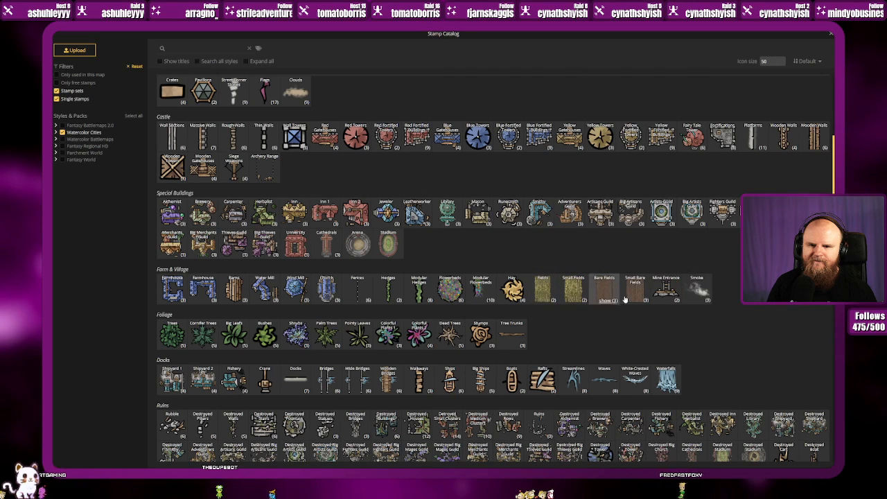
left_click(604, 288)
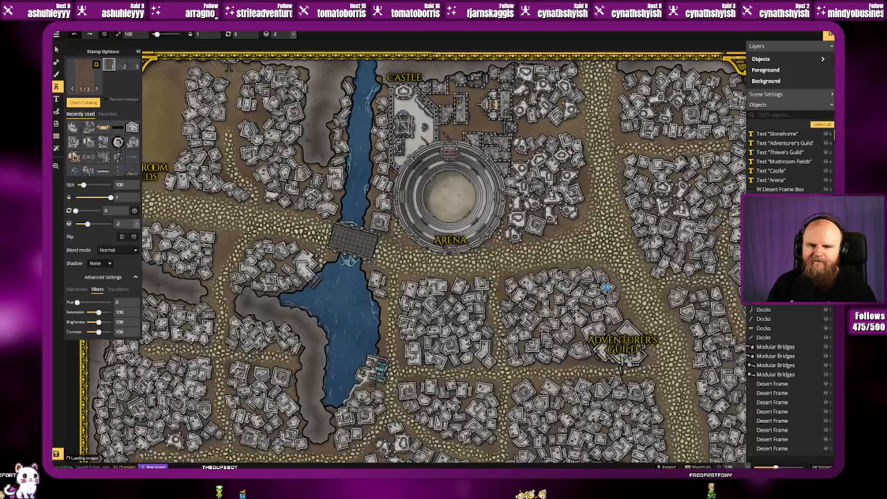
Step: Place four Bare Fields stamps in a two-by-two block over the Mushroom Fields area in the map's northwest corner
left_click_drag(264, 172, 520, 215)
scroll(375, 179, "up", 5)
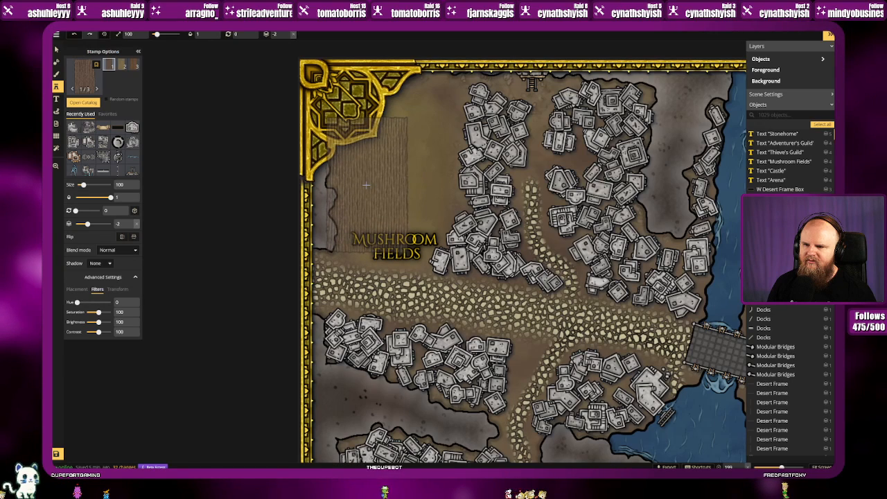
left_click(366, 185)
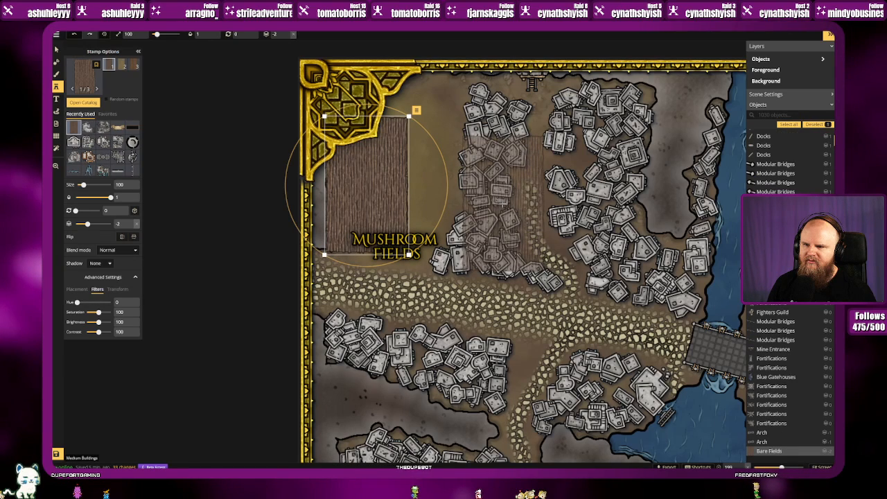
left_click(366, 101)
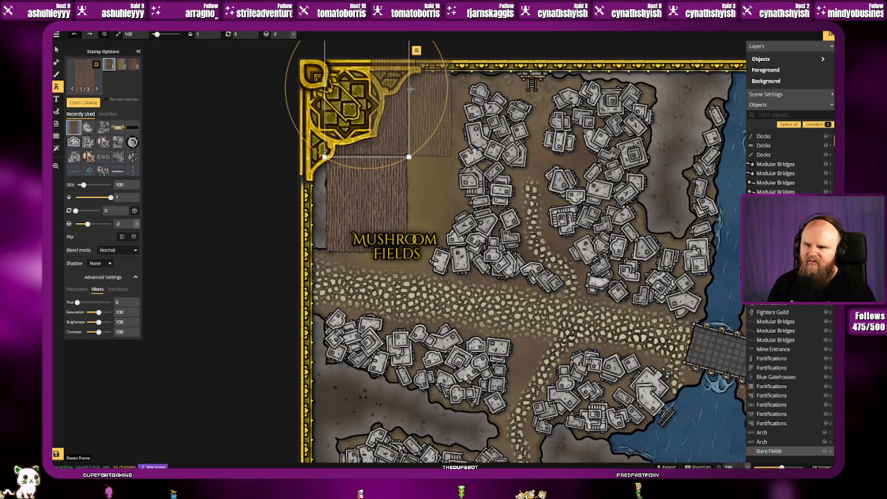
left_click(411, 182)
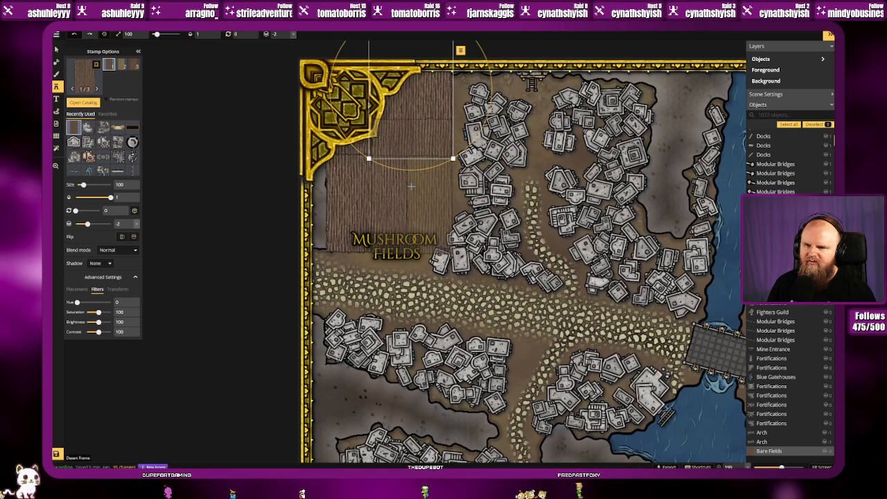
left_click(412, 186)
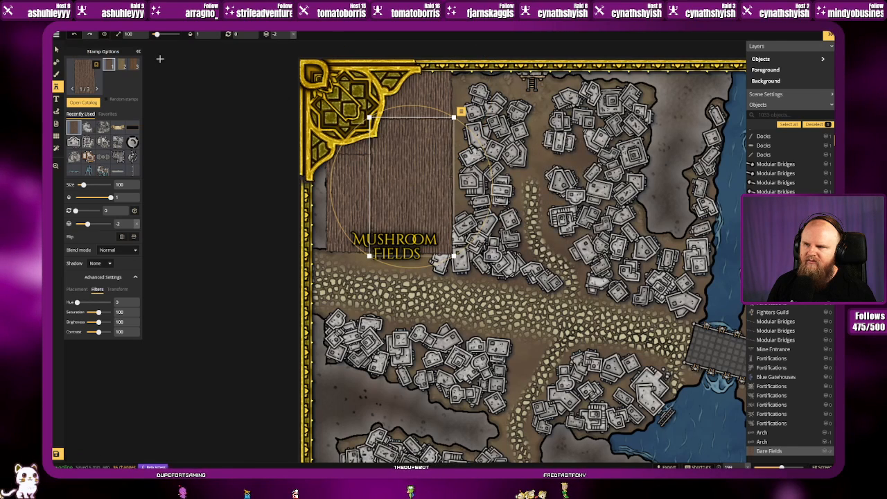
Step: Send the southeast bare field in the Mushroom Fields block down to layer -3
left_click(57, 50)
right_click(441, 185)
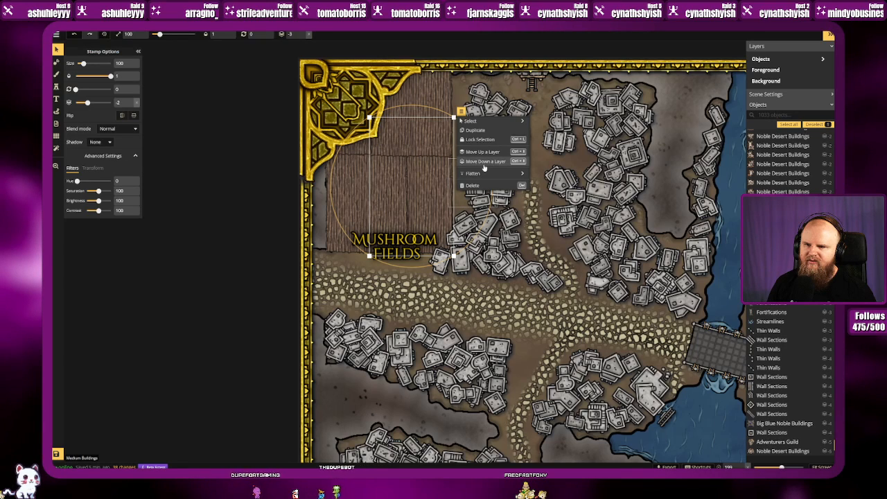
left_click(352, 189)
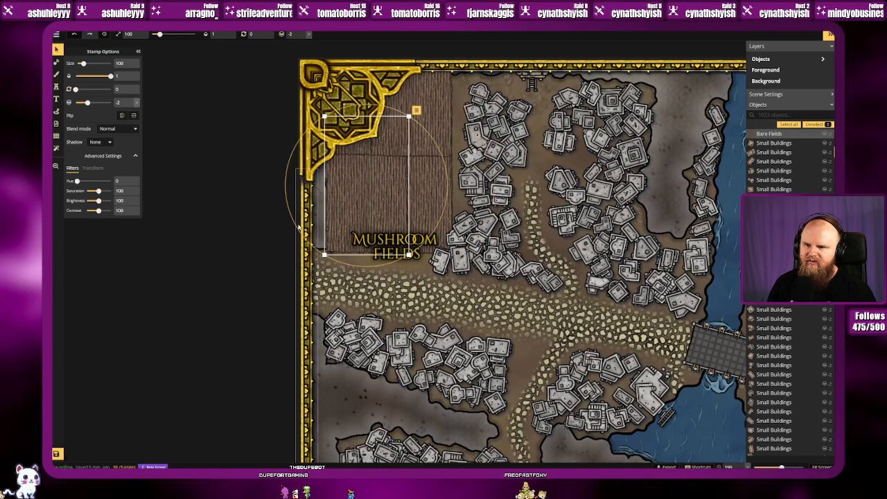
right_click(353, 194)
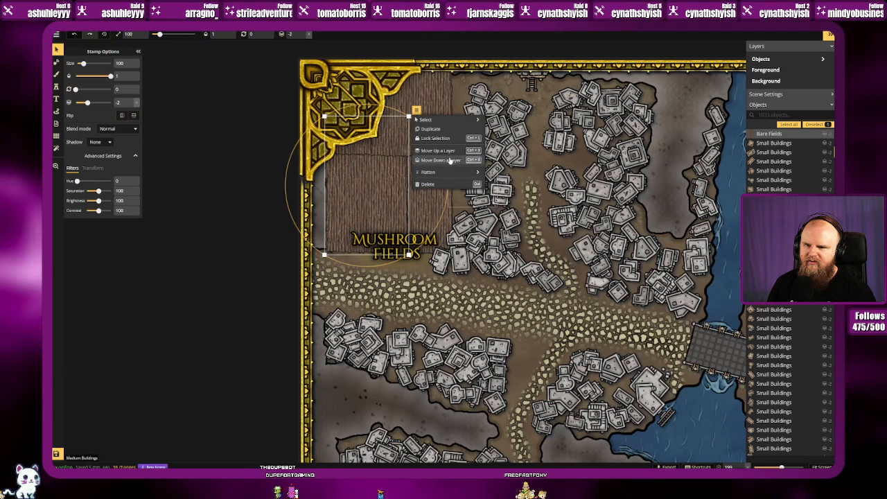
left_click(255, 267)
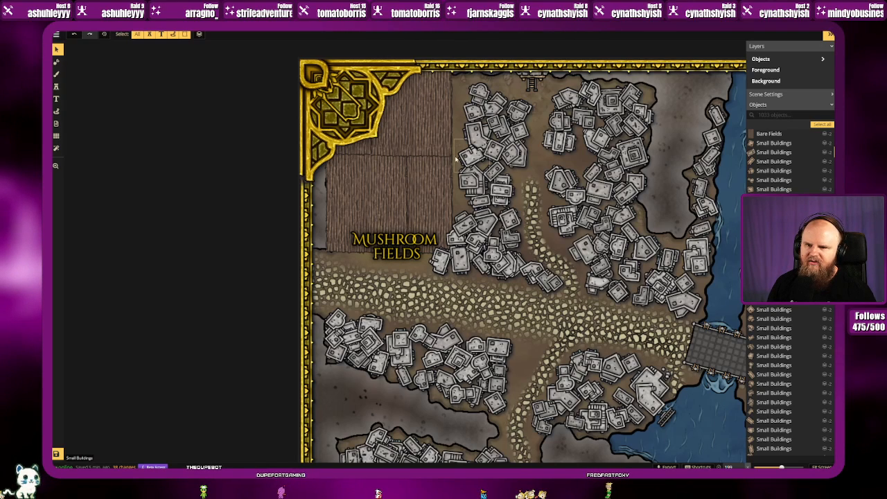
Step: Select the northeast, southwest and southeast bare fields together and move them down a layer
left_click(423, 149)
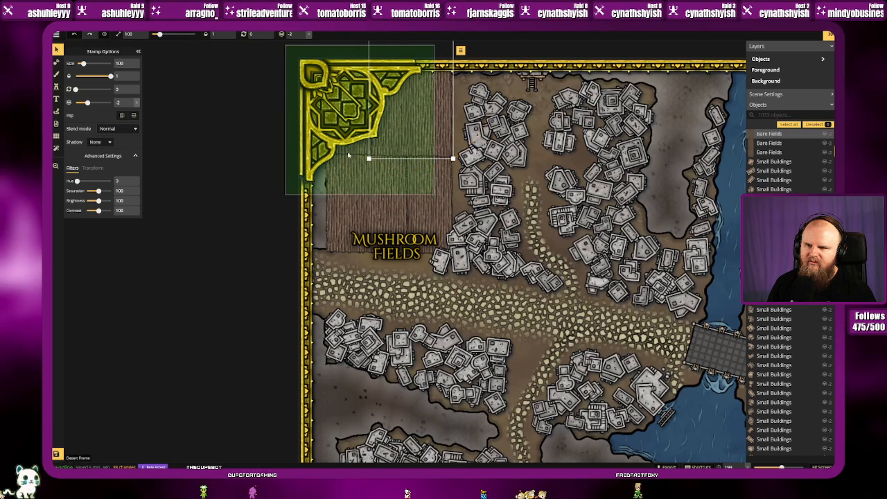
left_click(363, 198, "shift")
left_click(425, 196, "shift")
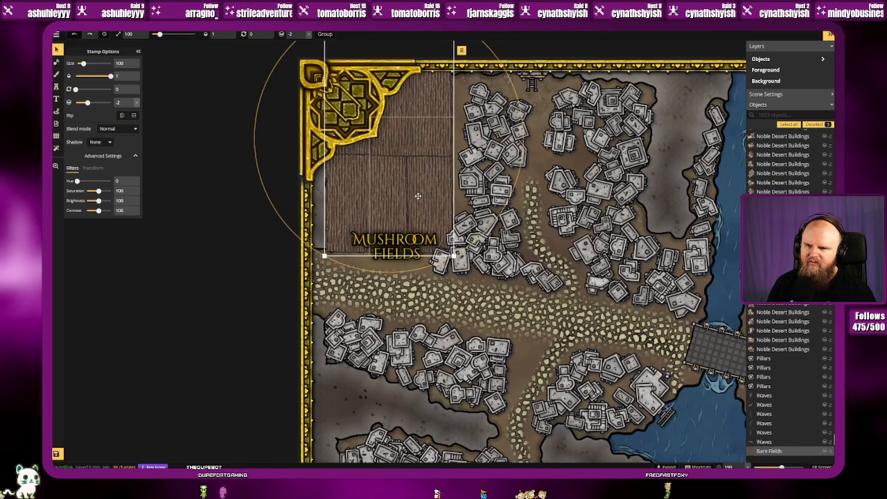
right_click(412, 195)
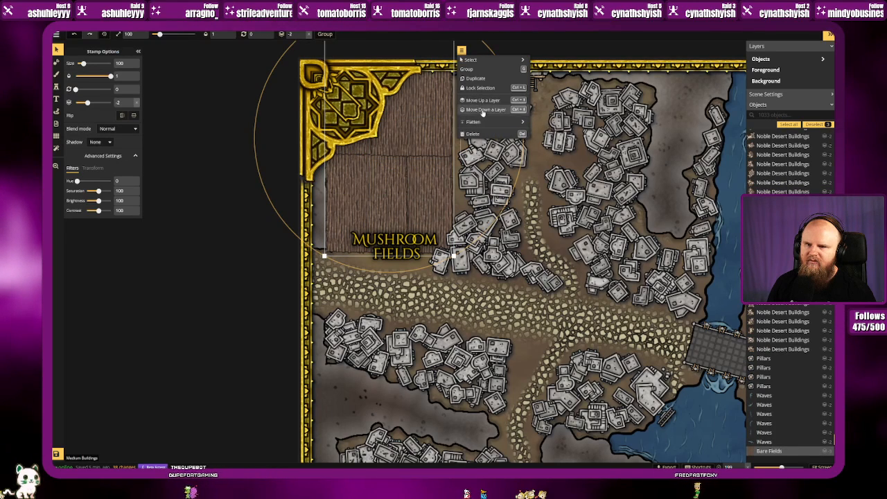
left_click(537, 118)
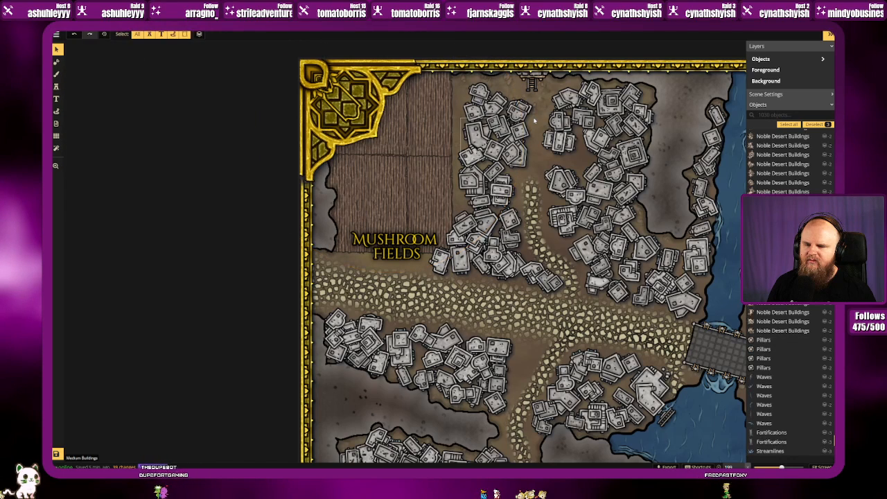
Step: Move the remaining northwest bare field, beneath the gold corner ornament, down a layer
left_click(397, 125)
right_click(398, 124)
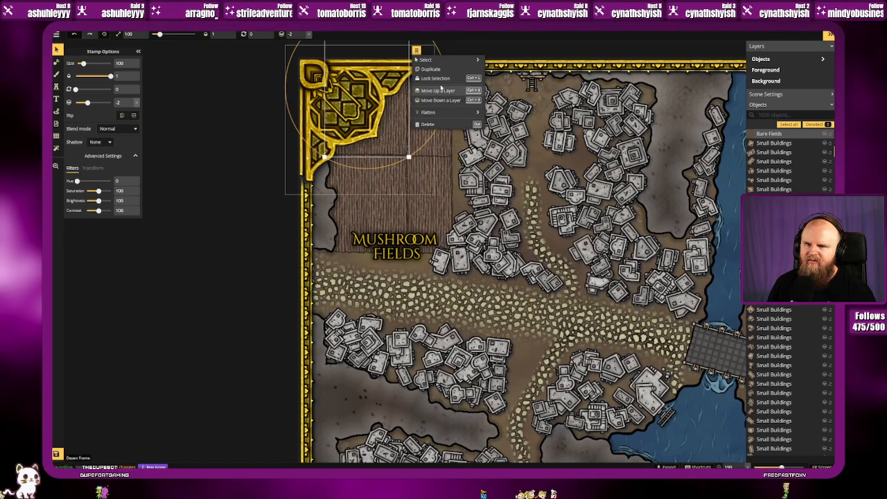
mouse_move(449, 114)
left_click(494, 109)
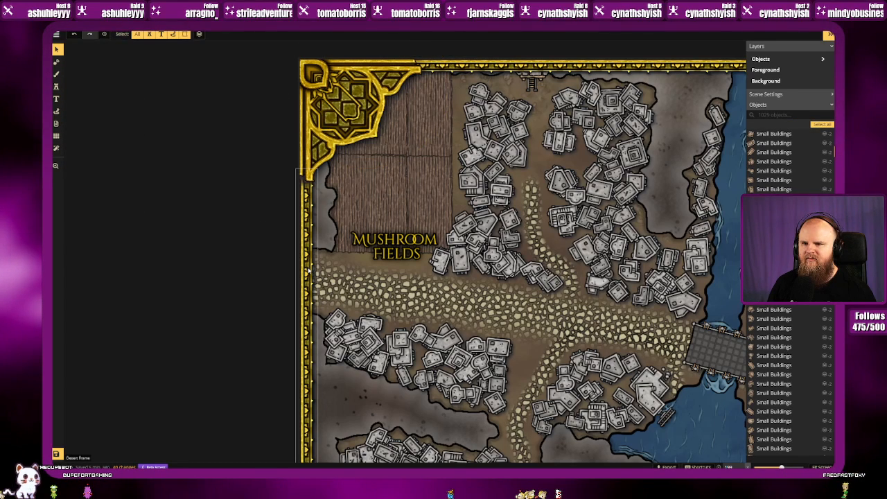
Step: Search all styles in the stamp catalog for "mushroom", expand the Forest sets and choose the Medium Mushrooms stamp
left_click(56, 88)
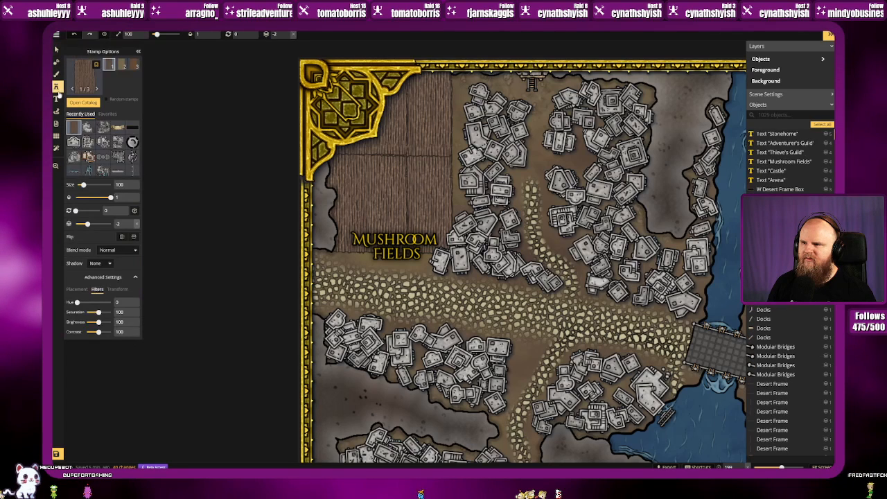
left_click(80, 72)
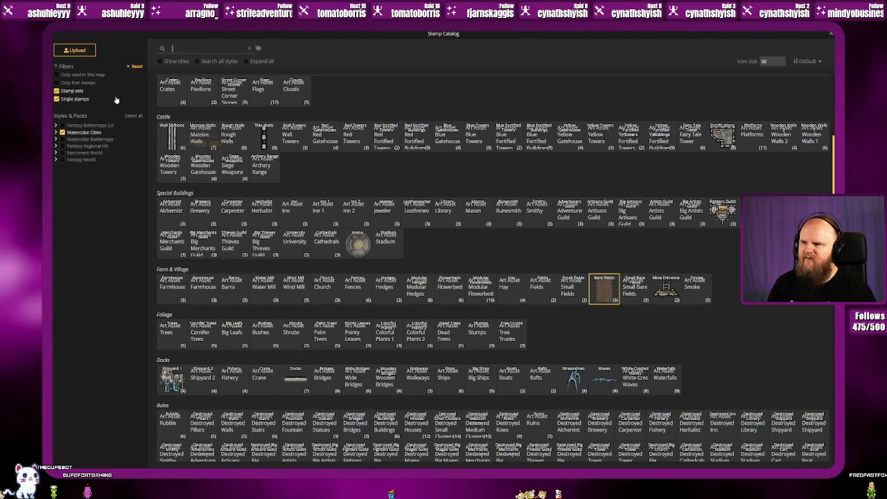
type("mushroom")
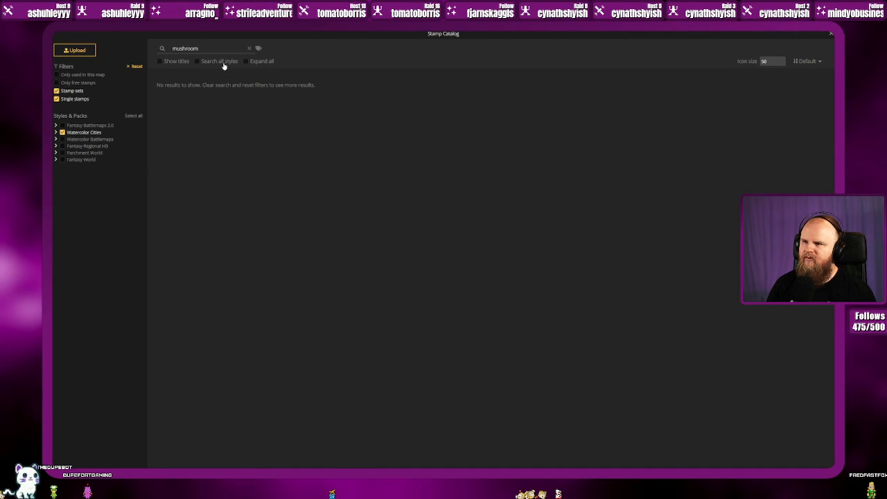
left_click(197, 62)
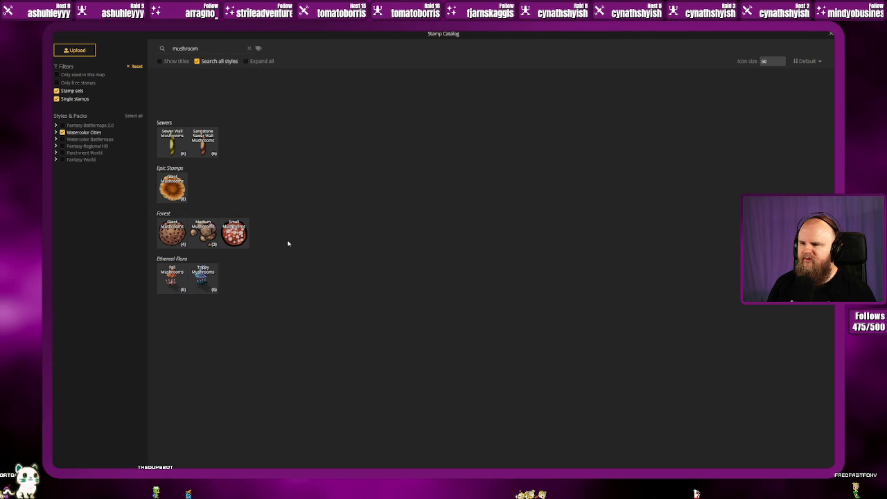
left_click(204, 243)
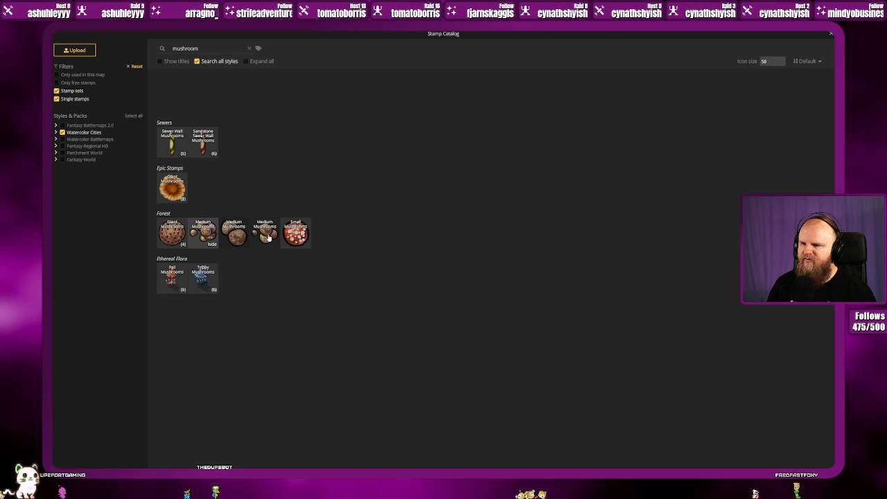
left_click(182, 243)
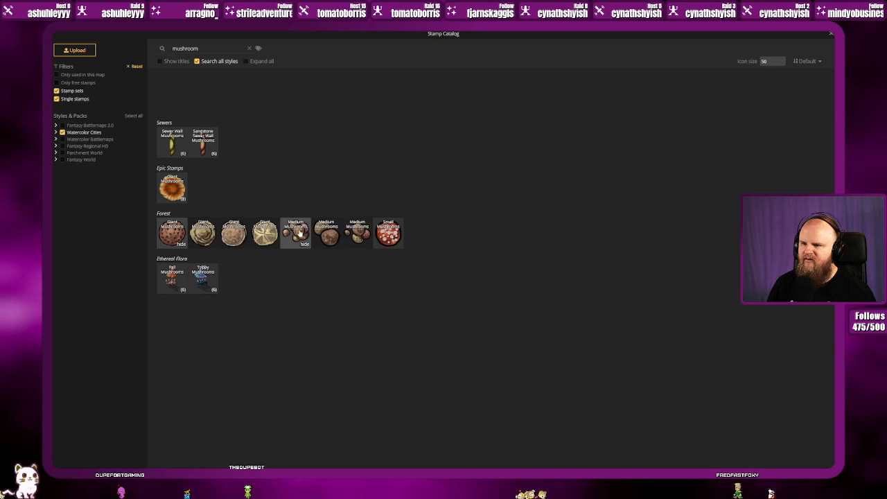
left_click(296, 232)
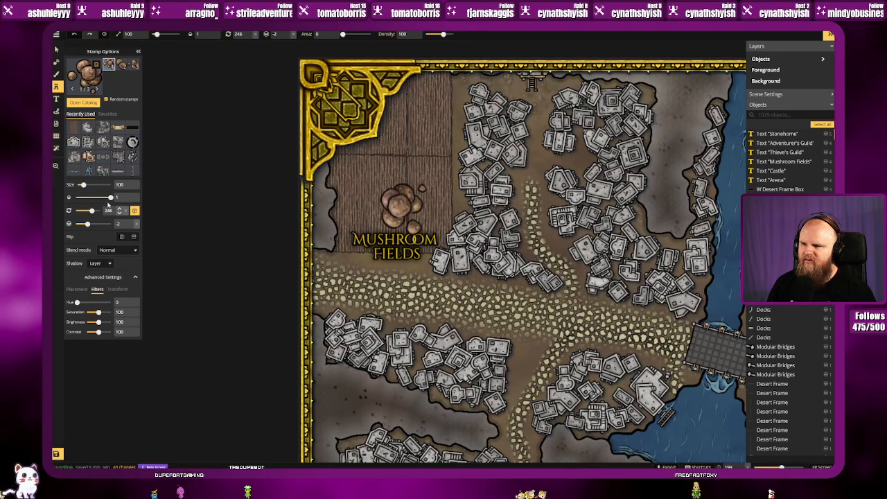
Step: Set the Medium Mushrooms stamp to size 22 with multiple placement, an area of 34 and a density of 72
left_click_drag(83, 188, 81, 186)
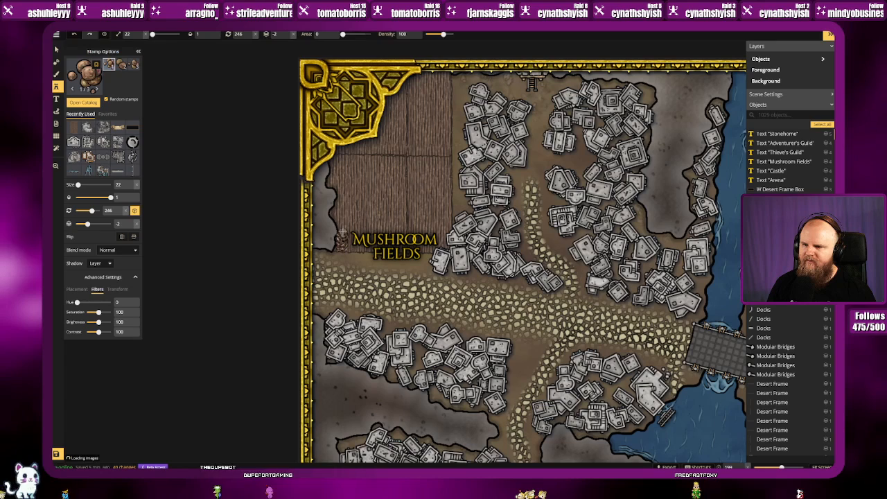
left_click(341, 223)
key("ctrl+z")
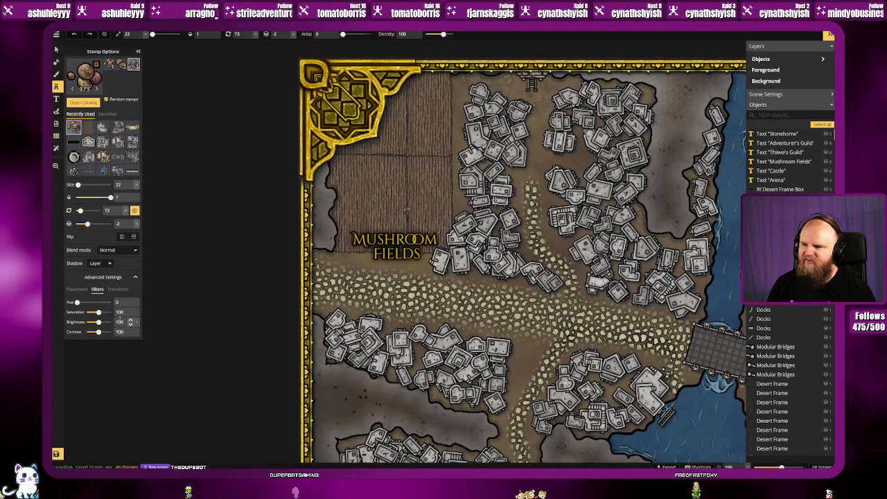
left_click(77, 289)
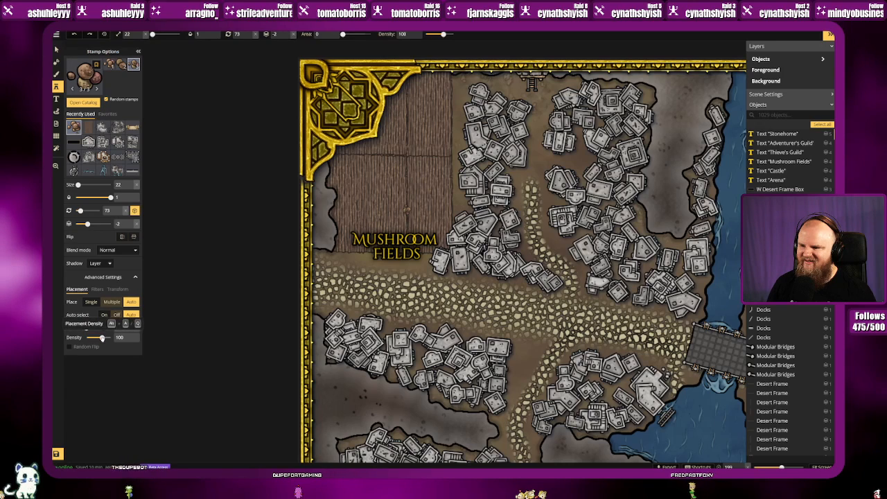
left_click_drag(87, 327, 94, 328)
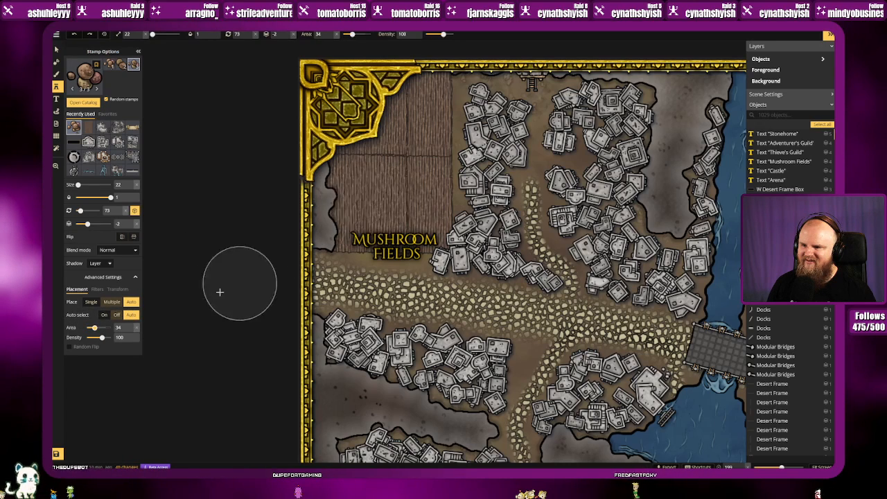
left_click_drag(102, 337, 97, 342)
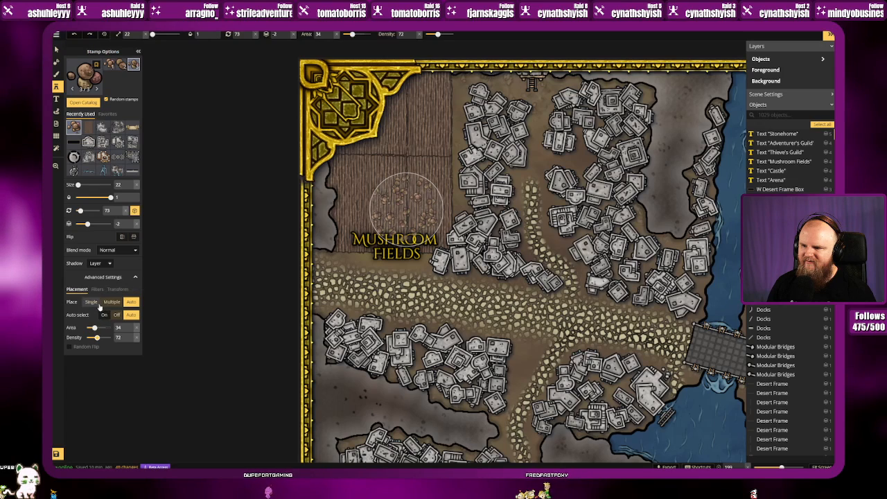
left_click(107, 303)
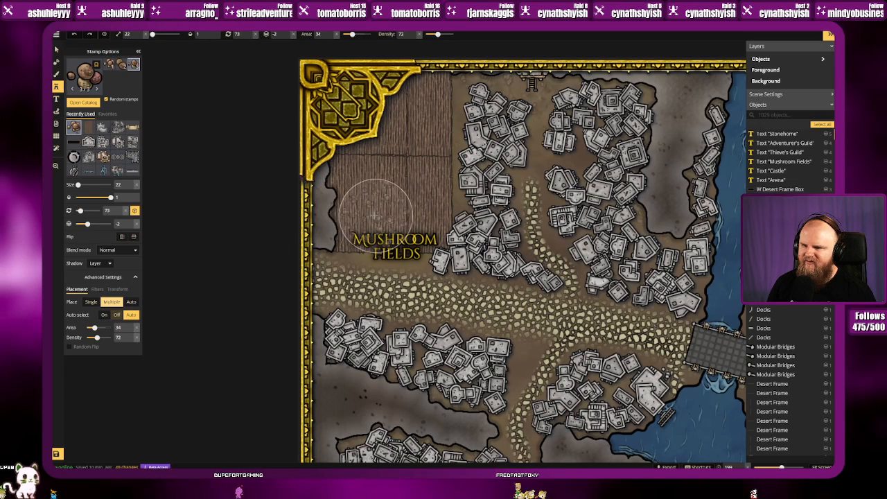
mouse_move(373, 215)
left_mouse_down()
mouse_move(378, 153)
mouse_move(405, 131)
left_mouse_up()
key("ctrl+z")
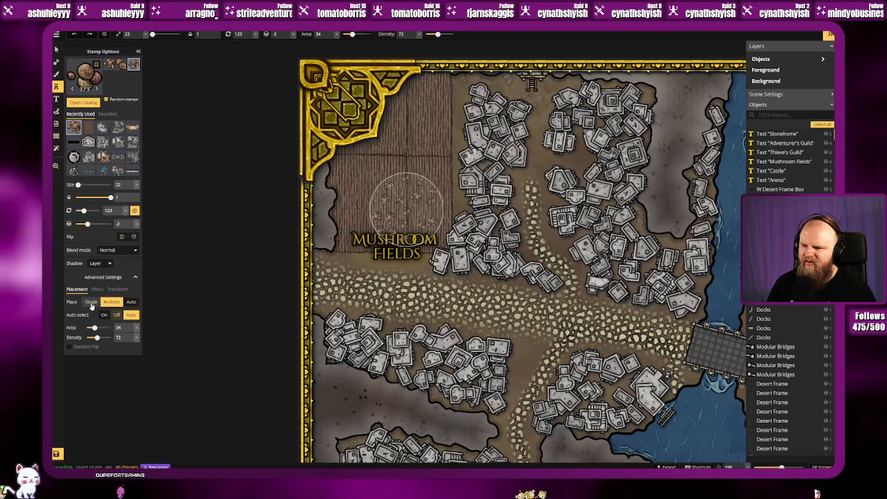
left_click(91, 302)
left_click(368, 167)
key("ctrl+z")
left_click(112, 303)
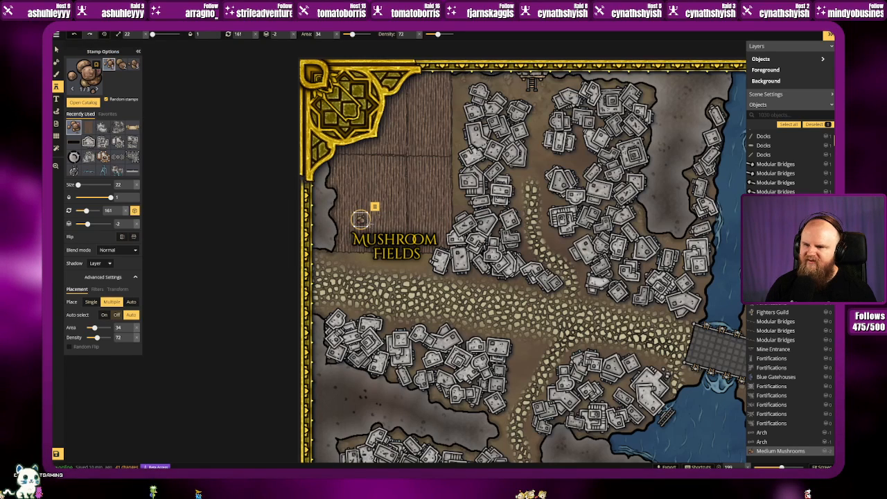
key("Delete")
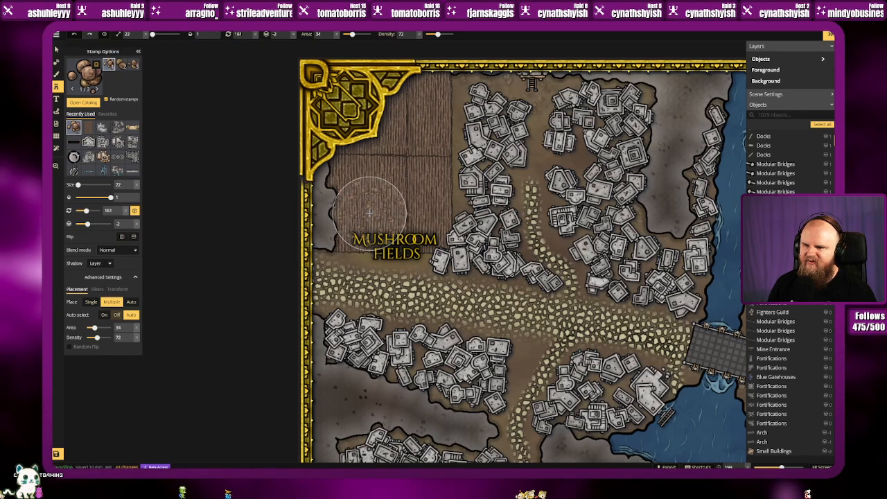
Step: Scatter Medium Mushrooms across all four bare field plots above the Mushroom Fields label, filling the southern plots more densely
left_click_drag(354, 214, 406, 214)
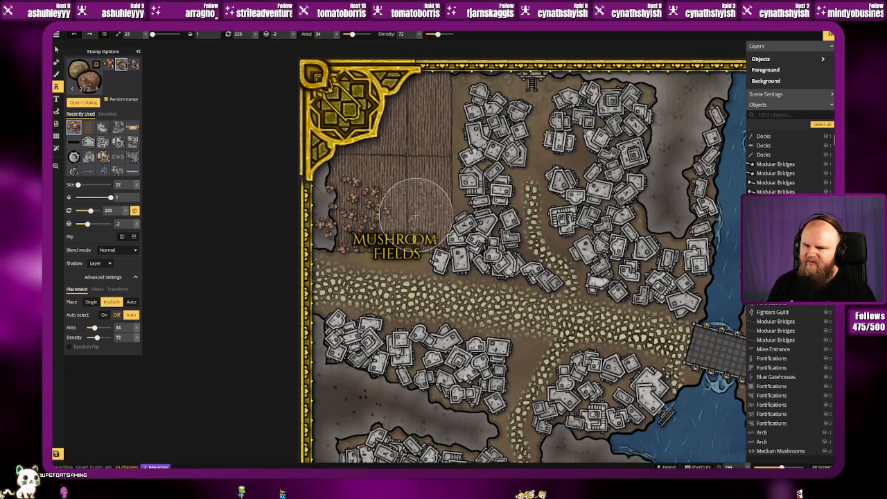
mouse_move(416, 215)
left_mouse_down()
mouse_move(405, 156)
mouse_move(416, 149)
mouse_move(426, 97)
mouse_move(355, 107)
mouse_move(357, 170)
left_mouse_up()
left_click(357, 170)
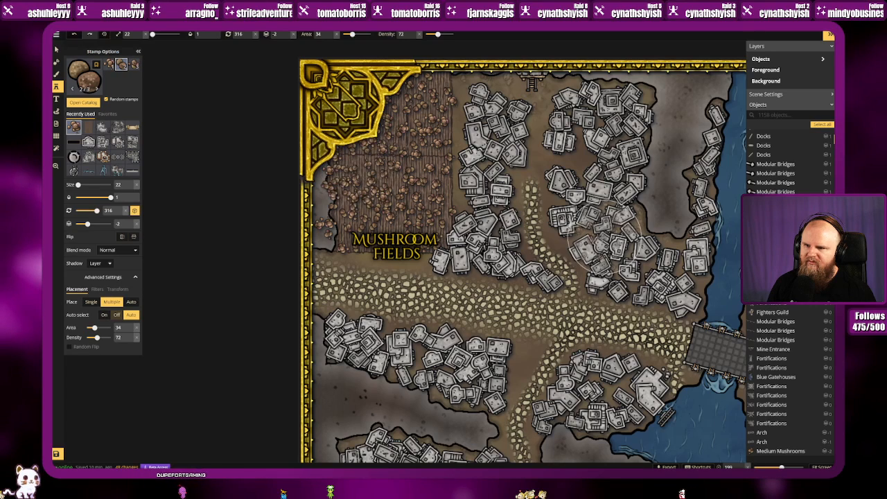
left_click(355, 217)
left_click_drag(353, 216, 434, 218)
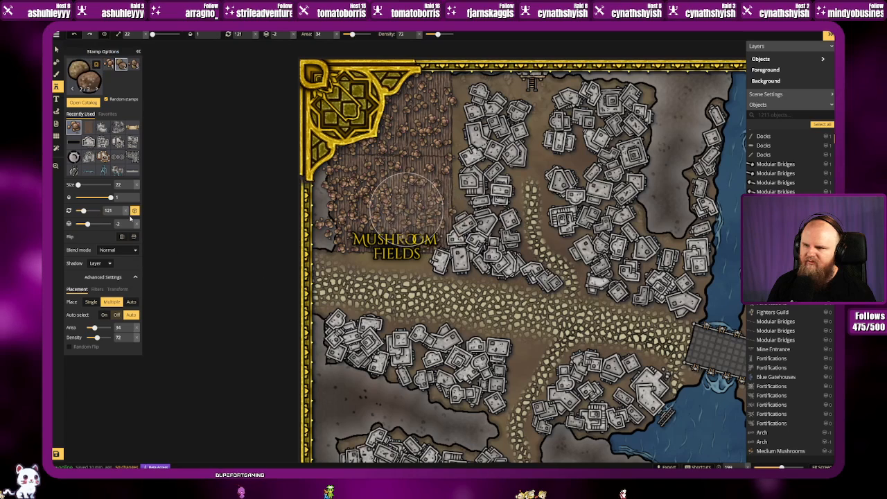
Step: Choose the Forest Small Mushrooms stamp, lower the density to 24 and scatter it among the medium mushrooms across the fields
left_click(86, 76)
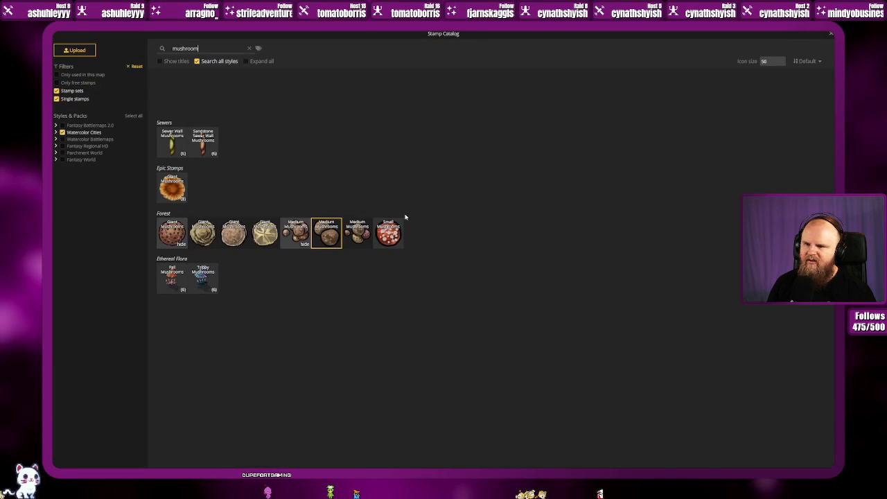
left_click(390, 239)
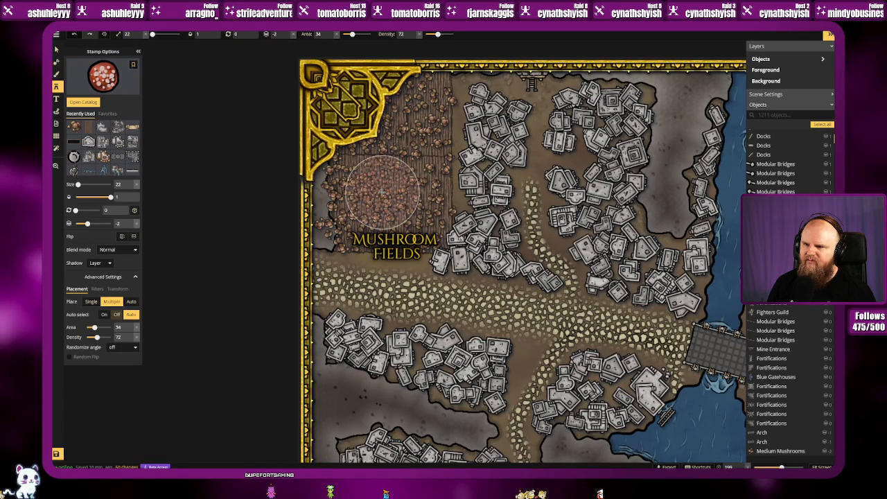
left_click_drag(96, 337, 90, 337)
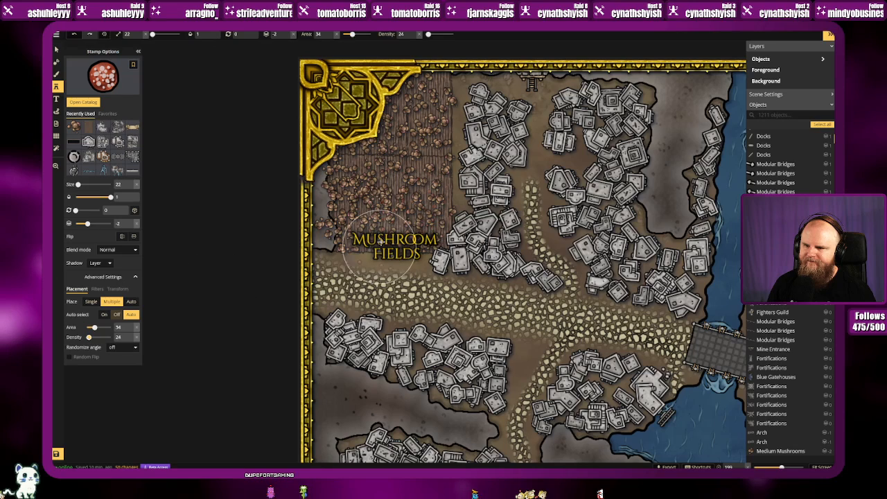
left_click(342, 208)
left_click(409, 208)
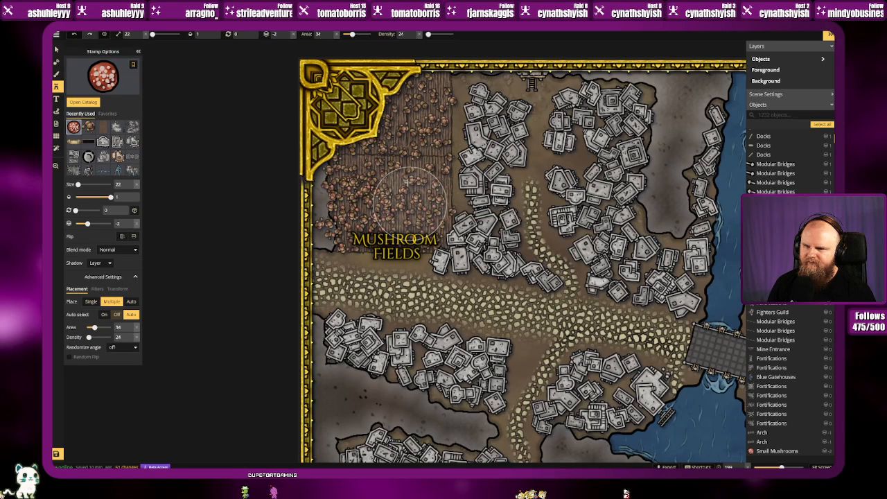
left_click(414, 154)
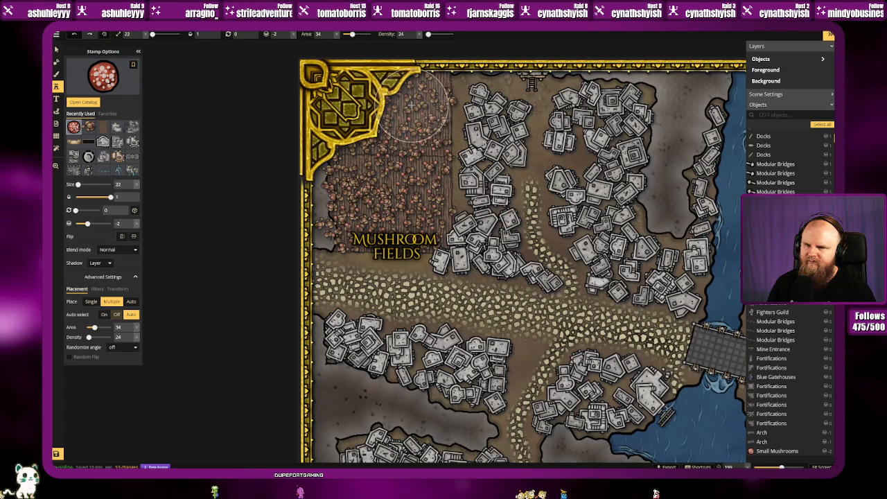
left_click(362, 123)
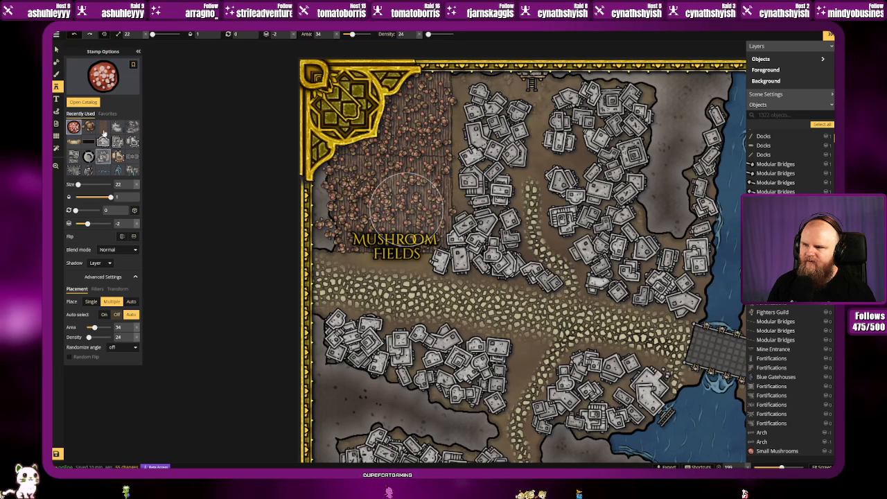
Step: Choose the Forest Giant Mushrooms stamp set and configure it with size 17 and density 49
left_click(103, 77)
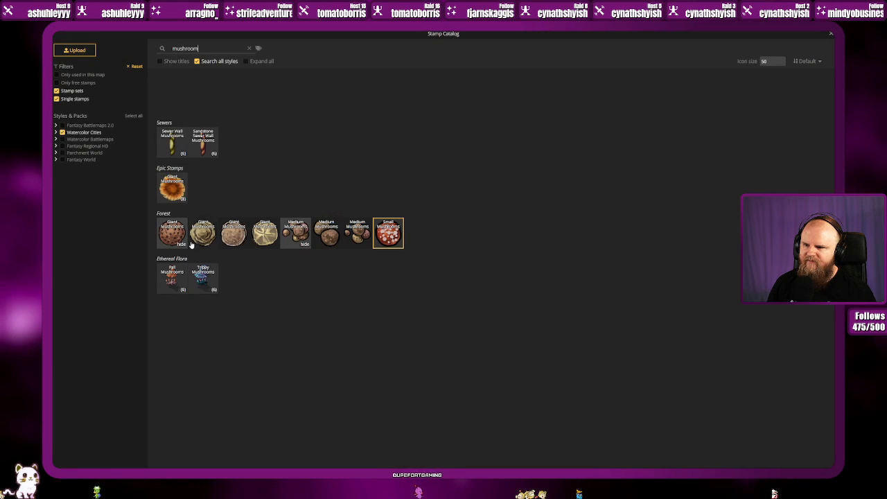
left_click(169, 236)
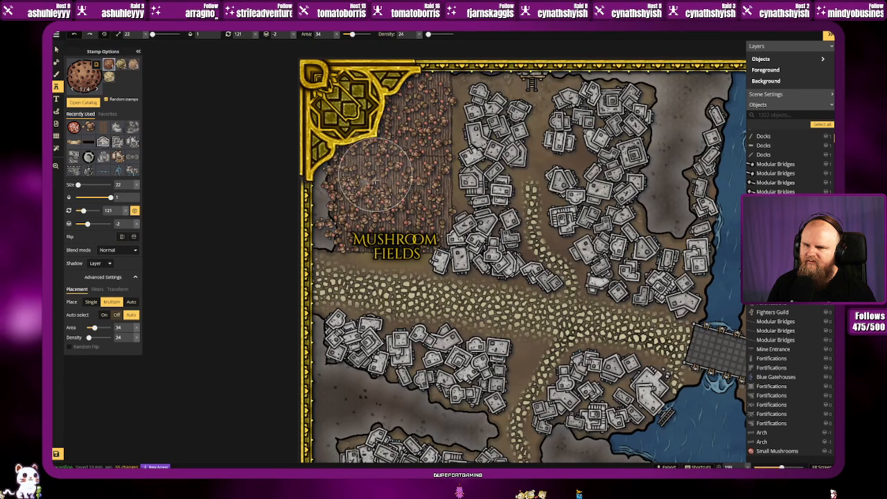
left_click(131, 187)
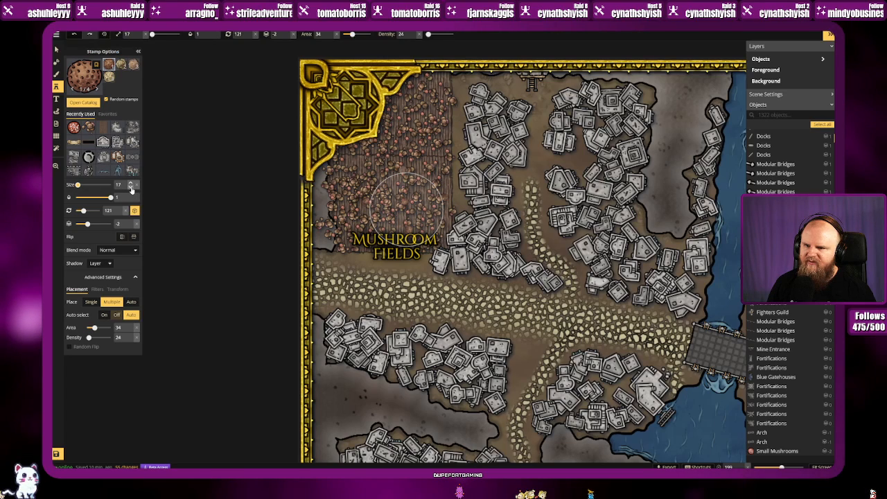
left_click_drag(89, 338, 92, 338)
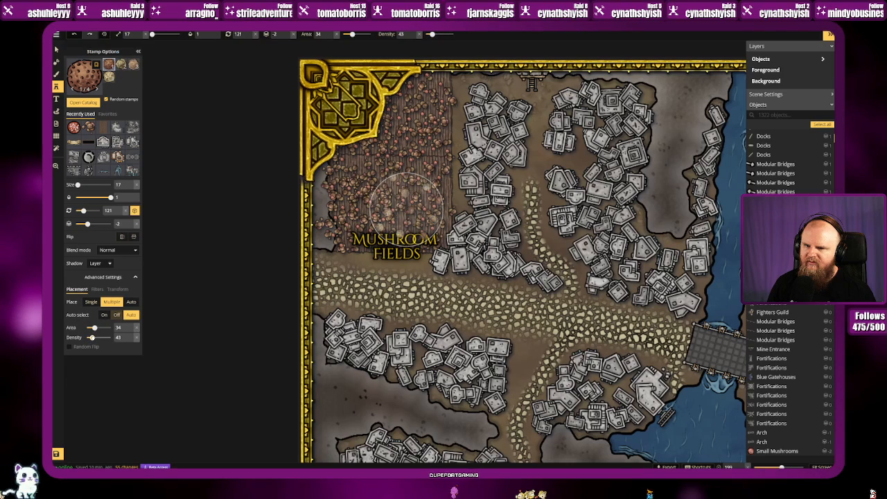
left_click_drag(92, 337, 93, 337)
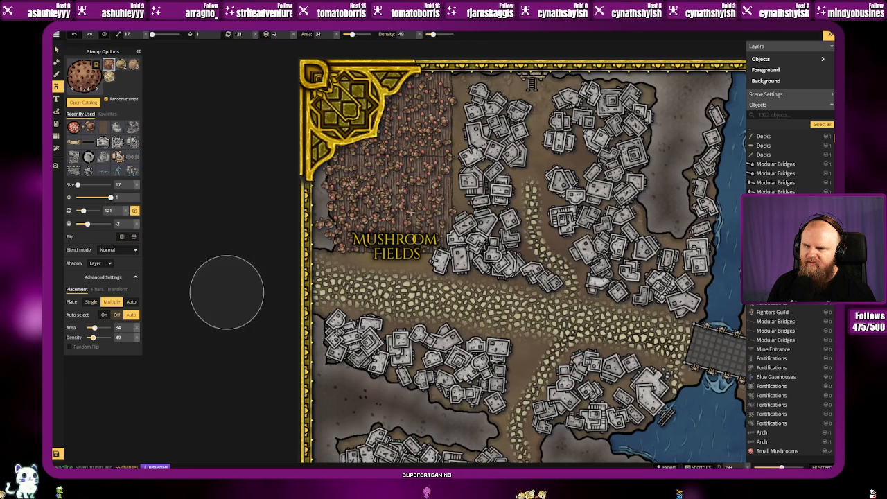
Step: Scatter Giant Mushrooms over the whole Mushroom Fields block among the smaller mushrooms
left_click(368, 171)
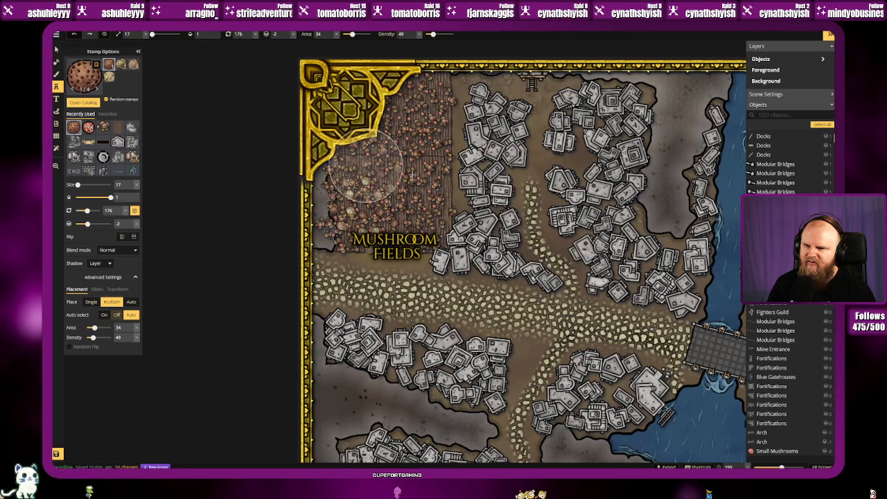
left_click(409, 125)
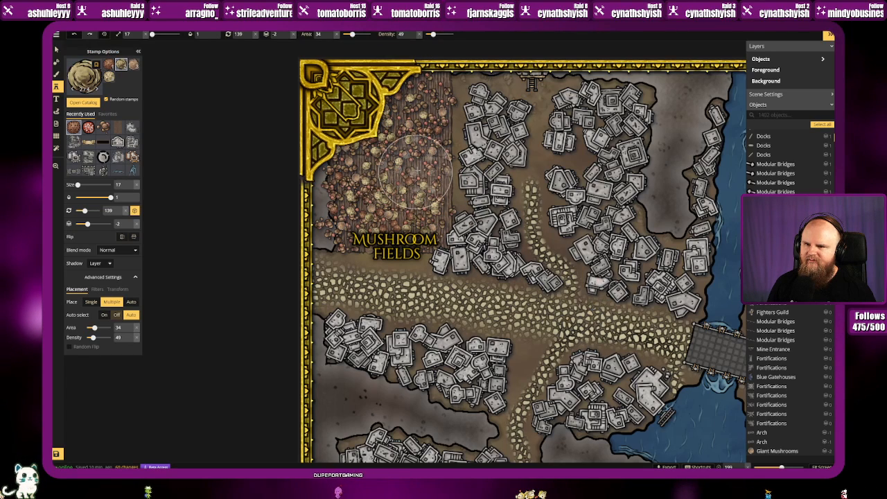
left_click(358, 161)
left_click(642, 340)
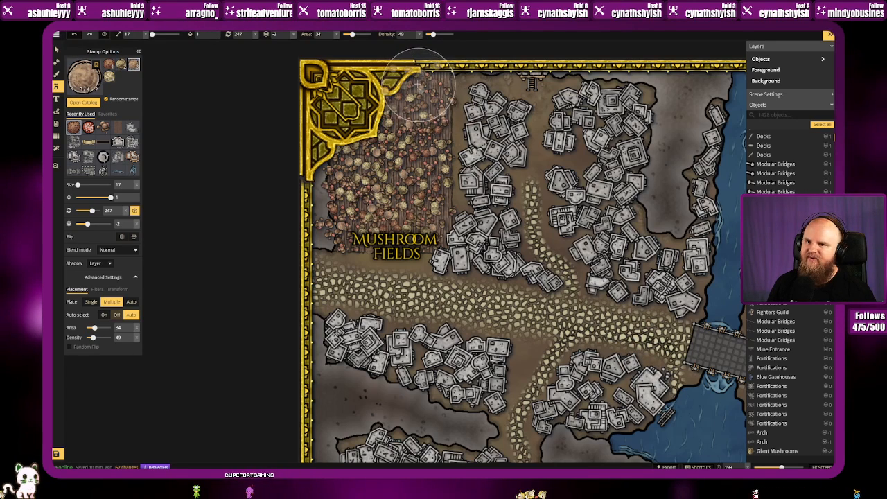
left_click(411, 195)
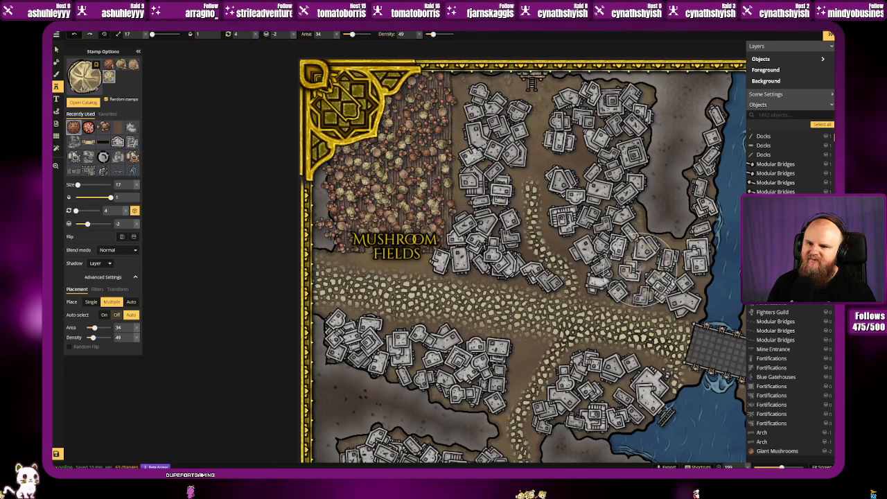
left_click(637, 270)
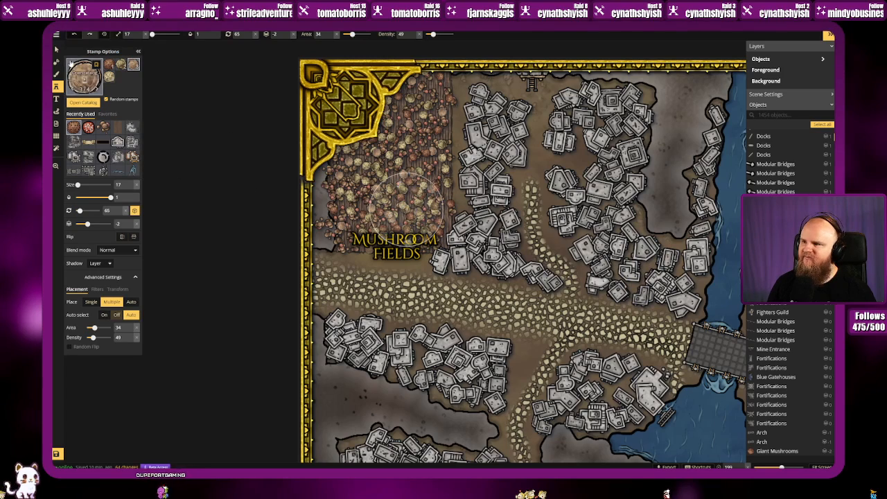
Step: Nudge the individual mushrooms that stray over the east edge of the Mushroom Fields back inside the field
left_click(58, 51)
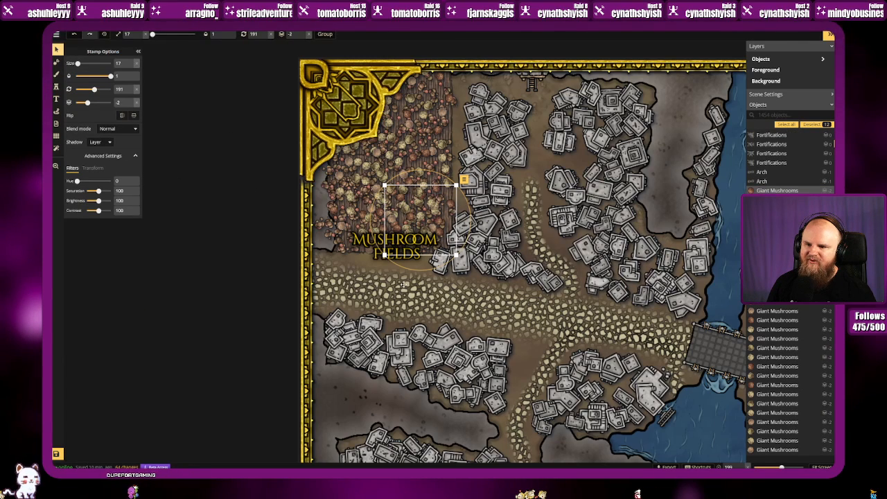
left_click(403, 284)
scroll(454, 218, "up", 3)
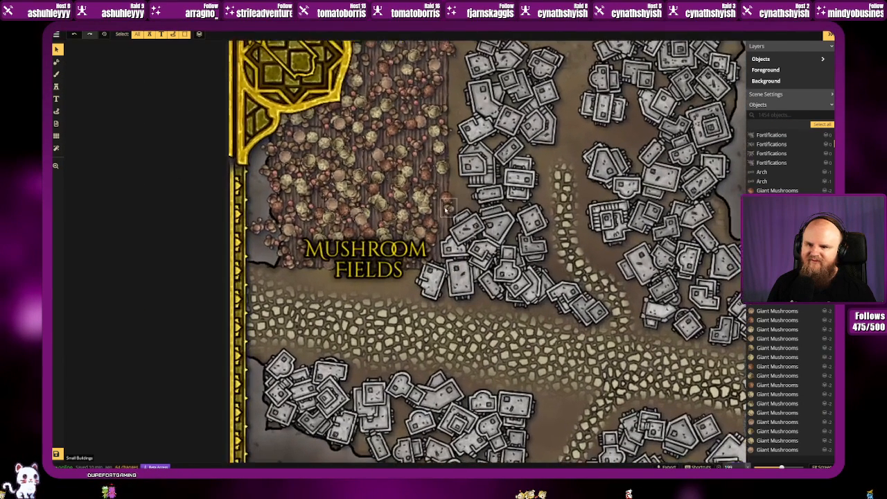
left_click(448, 208)
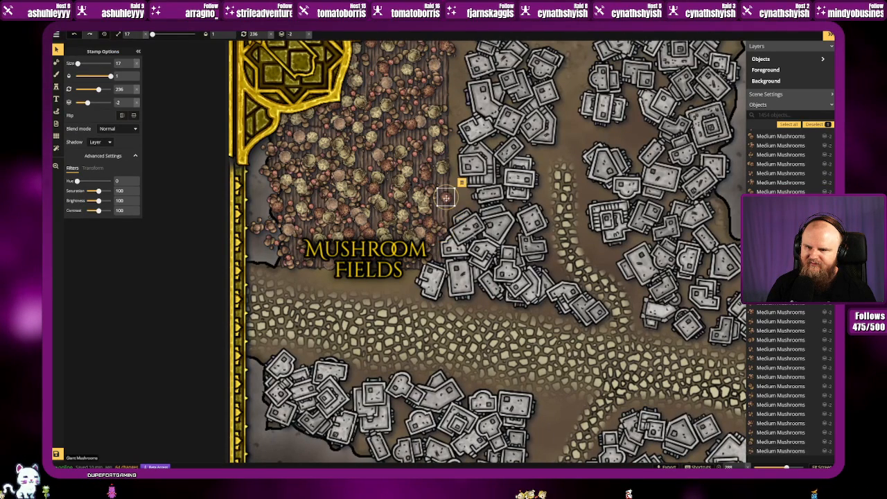
left_click(441, 213)
left_click(433, 194)
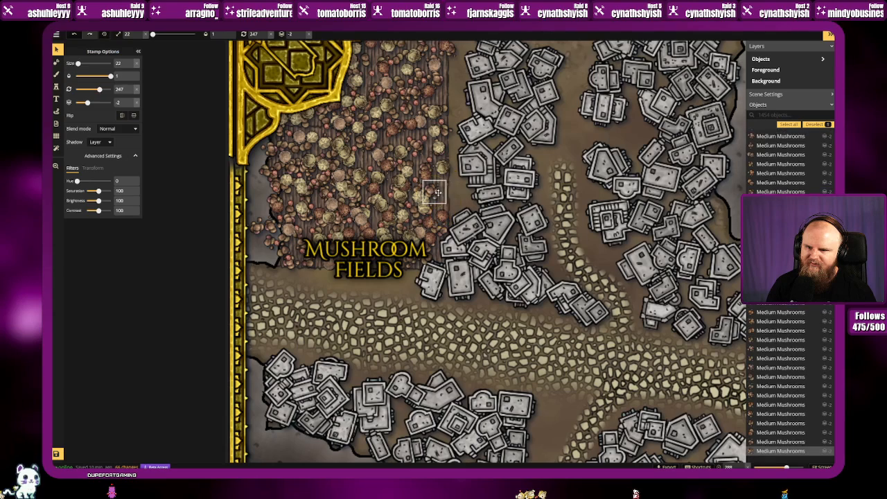
left_click(439, 146)
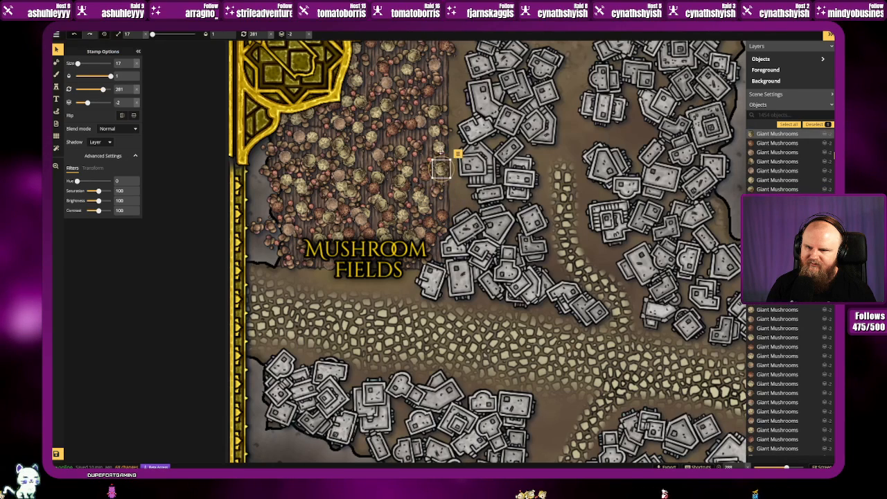
left_click(441, 129)
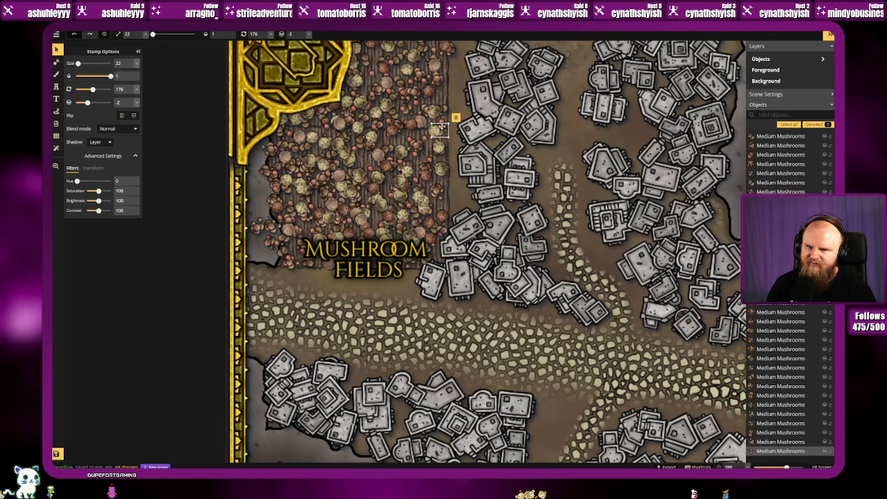
left_click(441, 110)
left_click_drag(440, 109, 438, 106)
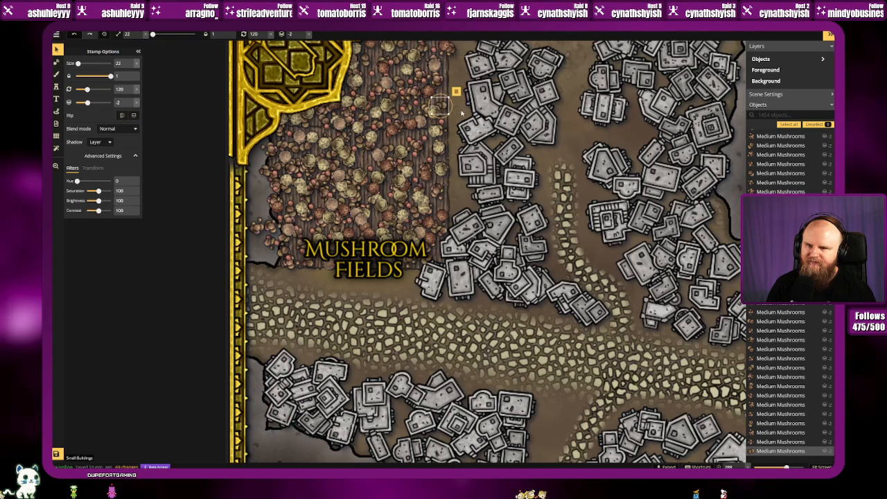
Step: Delete the two stray mushroom stamps lying on the rock beyond the southwest edge of the Mushroom Fields
left_click(473, 128)
left_click(208, 191)
left_click_drag(206, 167, 212, 180)
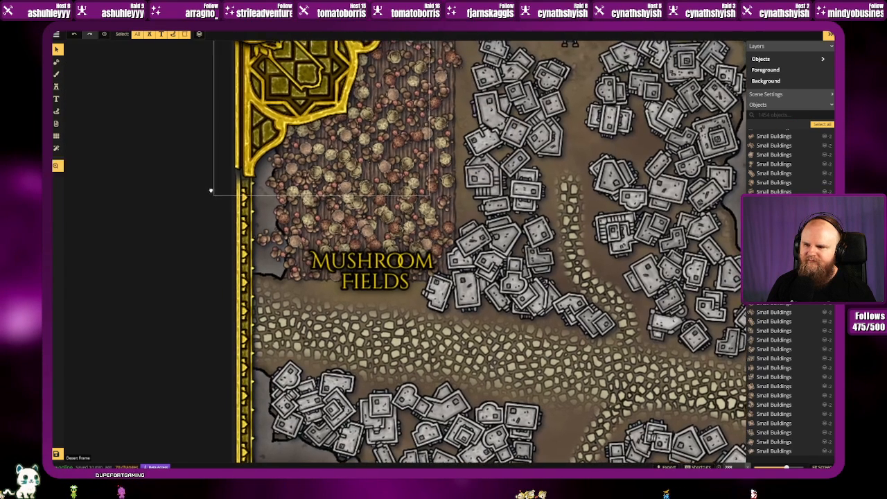
left_click(276, 253)
key("Delete")
left_click(264, 240)
key("Delete")
Step: Move the remaining stray mushrooms along the rocky west edge of the Mushroom Fields back inside the field
left_click(277, 238)
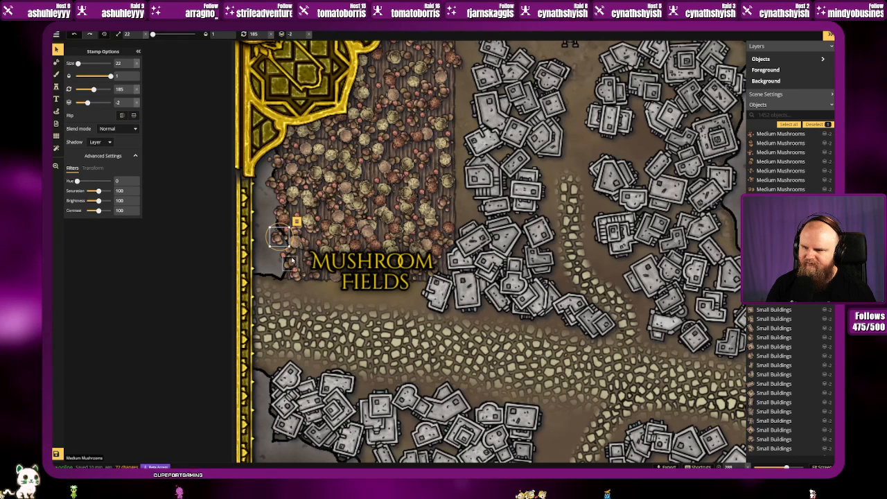
left_click(290, 262)
left_click_drag(289, 255, 306, 267)
left_click(284, 257)
left_click_drag(279, 239, 287, 182)
left_click(283, 219)
left_click(282, 201)
left_click(275, 186)
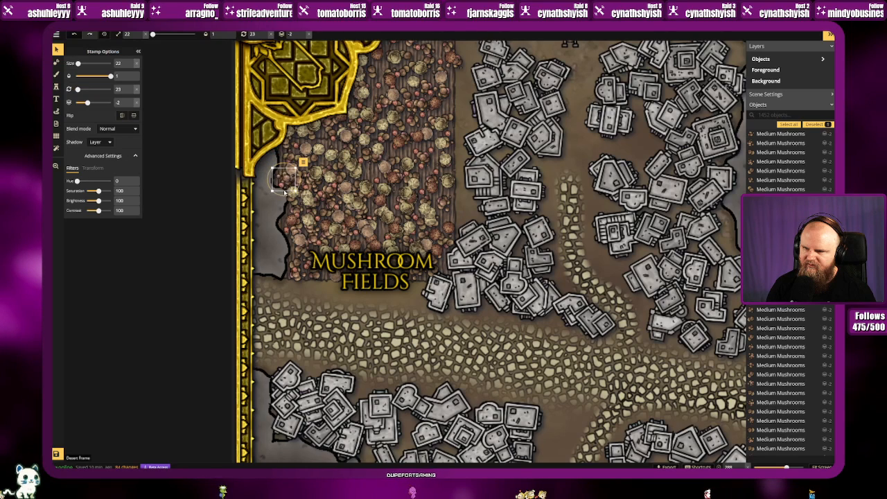
key("Delete")
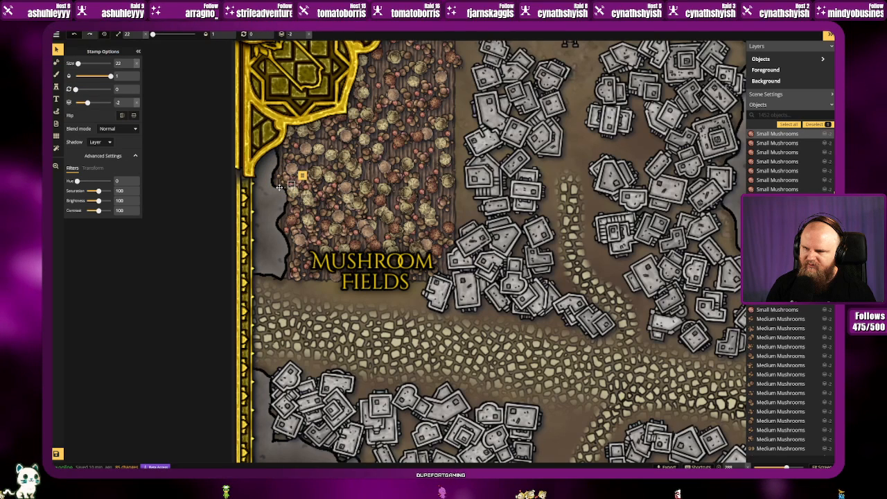
Step: Raise the gold Desert Frame strip on the map's west edge to layer 5
key("v")
scroll(194, 192, "down", 1)
scroll(192, 192, "down", 1)
left_click_drag(362, 95, 208, 240)
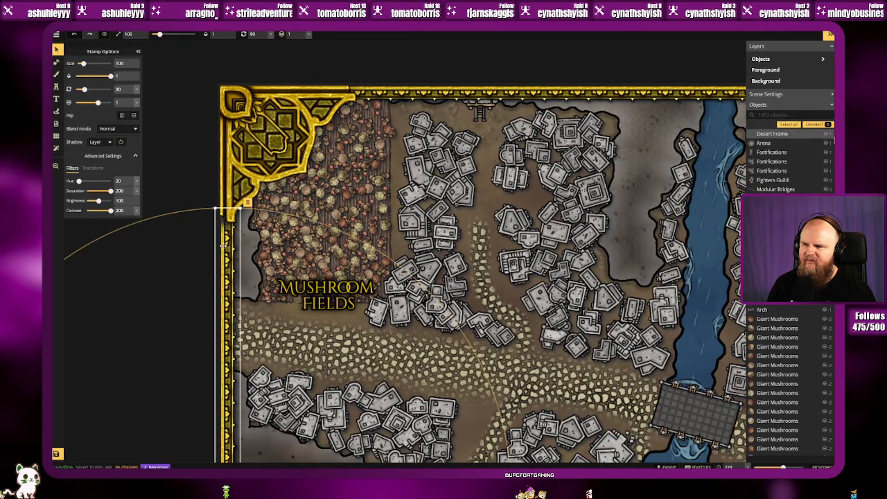
right_click(223, 246)
left_click(259, 243)
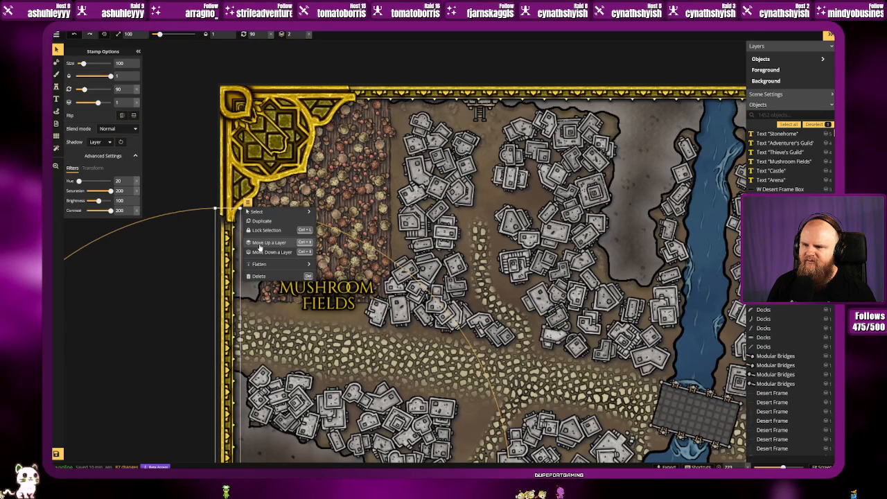
left_click(259, 243)
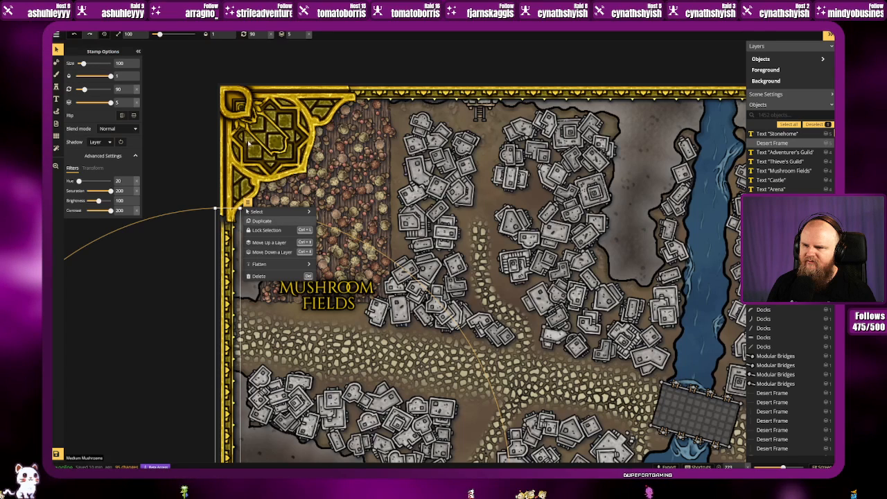
Step: Try lowering the frame's northwest corner ornament through the layers to layer -4
left_click(240, 99)
left_click(239, 95)
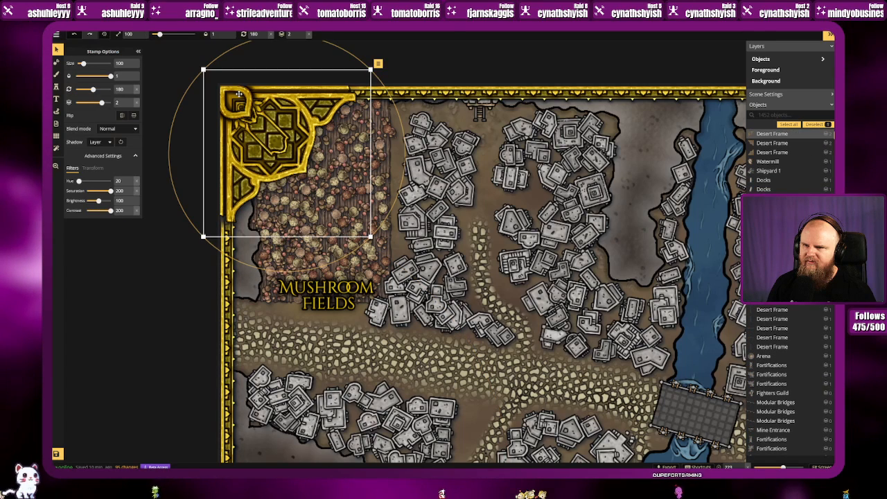
left_click(377, 63)
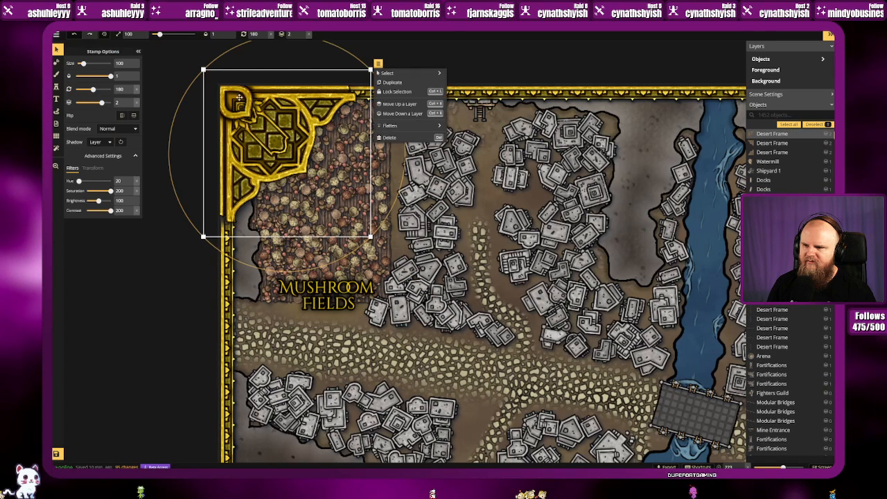
left_click(402, 114)
left_click(402, 114)
left_click(402, 113)
left_click(402, 114)
left_click(402, 114)
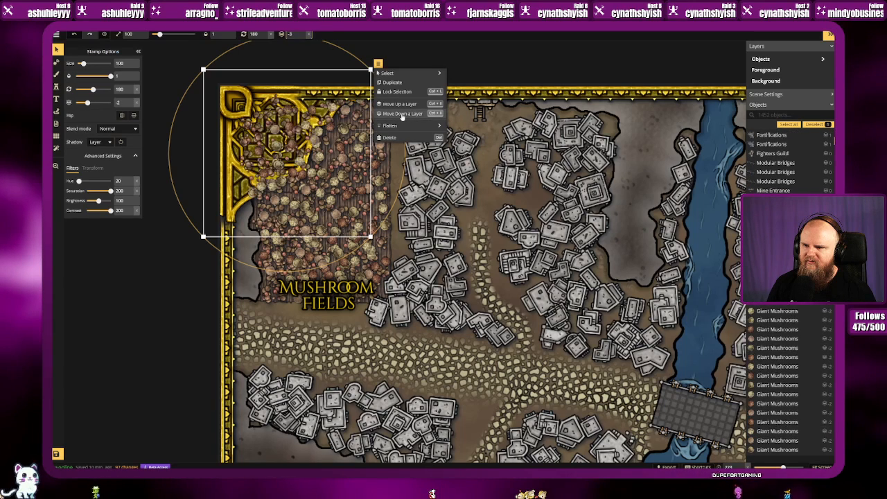
left_click(402, 113)
left_click(402, 113)
Step: Raise the frame's northwest corner ornament to layer 5
left_click(399, 105)
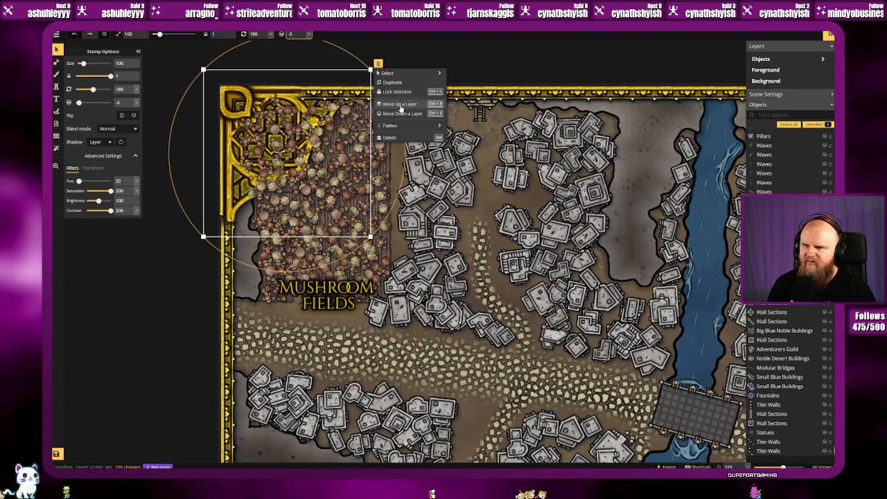
left_click(400, 105)
left_click(400, 104)
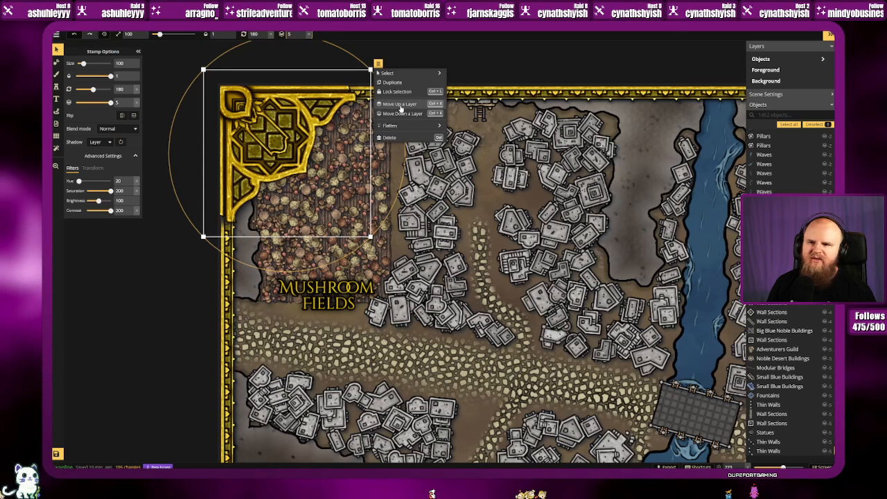
left_click(209, 298)
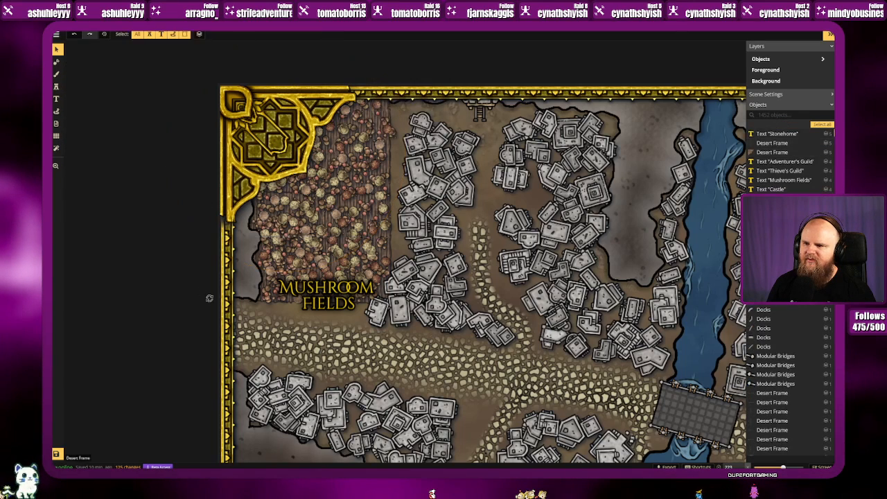
left_click(218, 305)
left_click(220, 88)
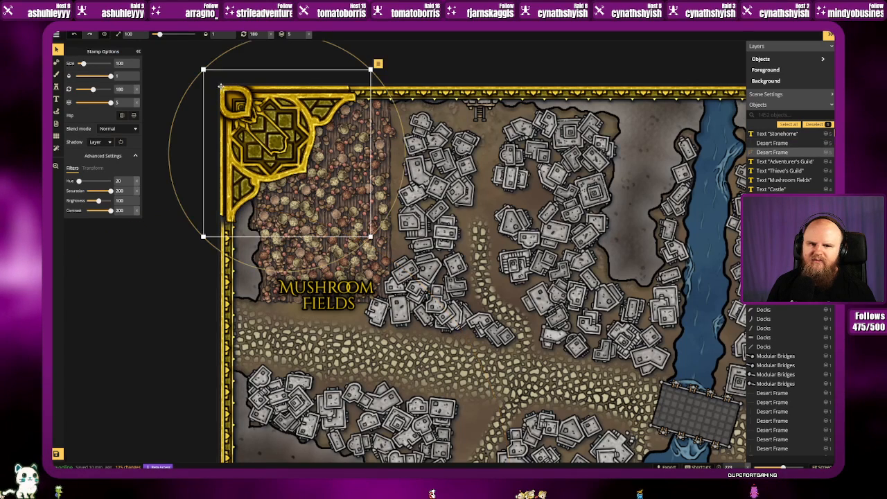
left_click(231, 211)
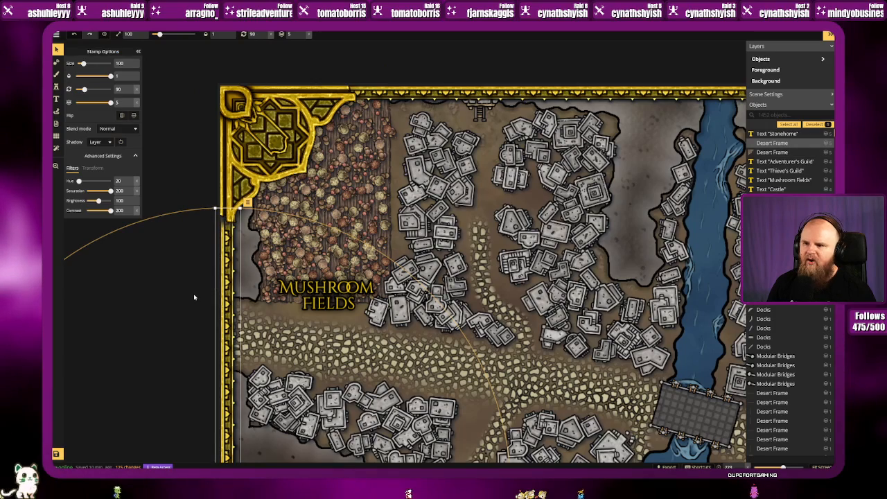
left_click(194, 298)
Step: Duplicate the frame strip on the map's west edge and move one of the two strips down to layer 4
key("space")
left_click_drag(173, 335, 275, 255)
left_click(296, 257)
key("ctrl+c")
key("ctrl+v")
key("space")
left_click_drag(235, 210, 231, 321)
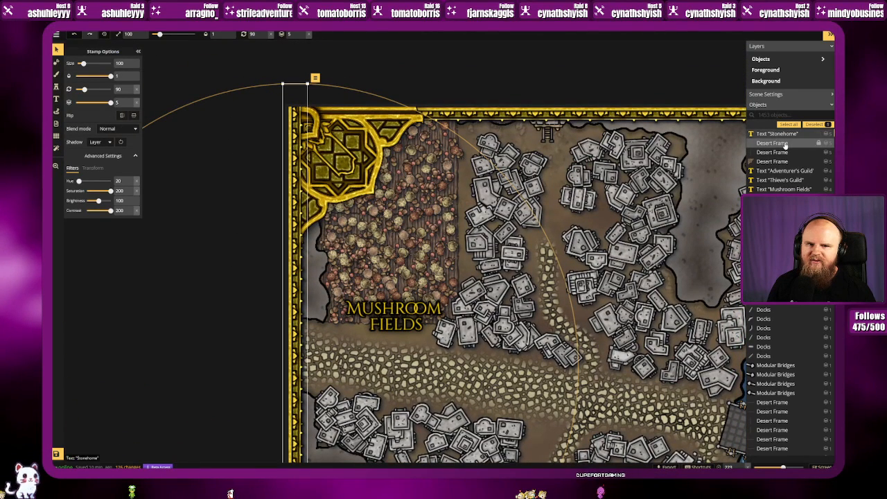
left_click(294, 131)
right_click(311, 84)
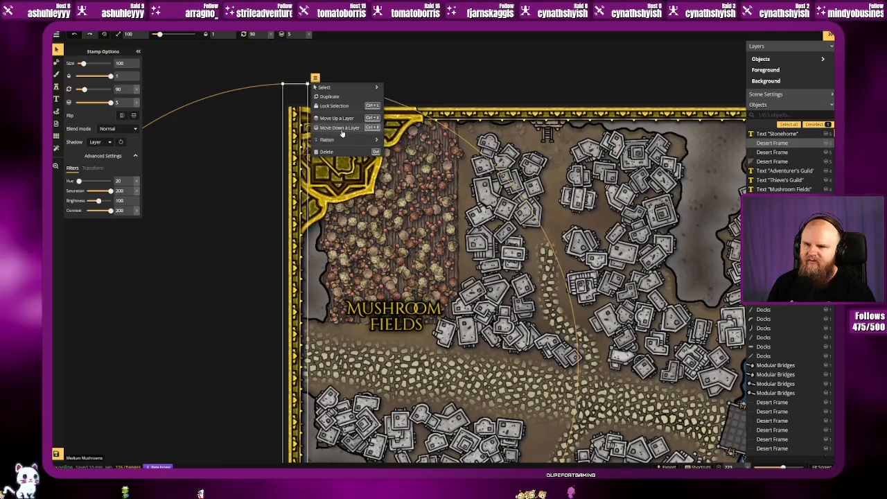
left_click(253, 151)
Step: Duplicate the Desert Frame strip that runs along the map's north edge beside the northeast corner ornament
scroll(211, 237, "down", 3)
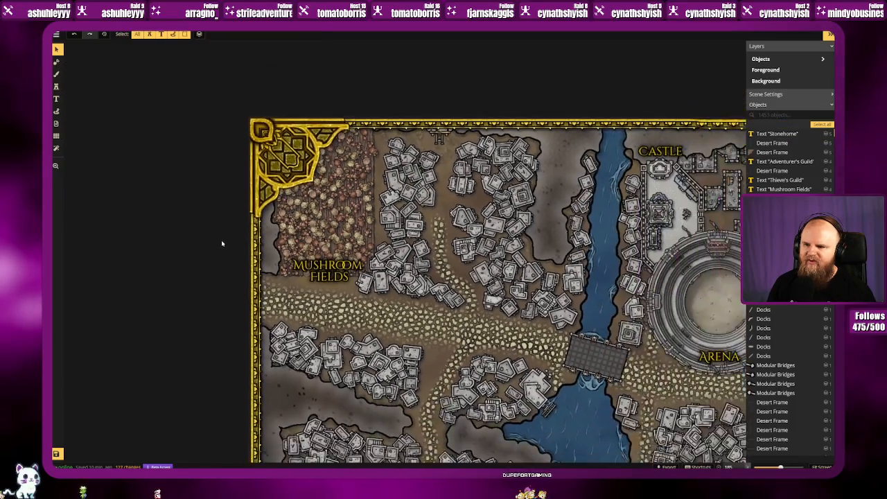
scroll(222, 244, "down", 1)
key("space")
left_click_drag(210, 318, 187, 133)
left_click_drag(190, 307, 160, 150)
left_click_drag(563, 452, 170, 448)
left_click_drag(665, 157, 682, 402)
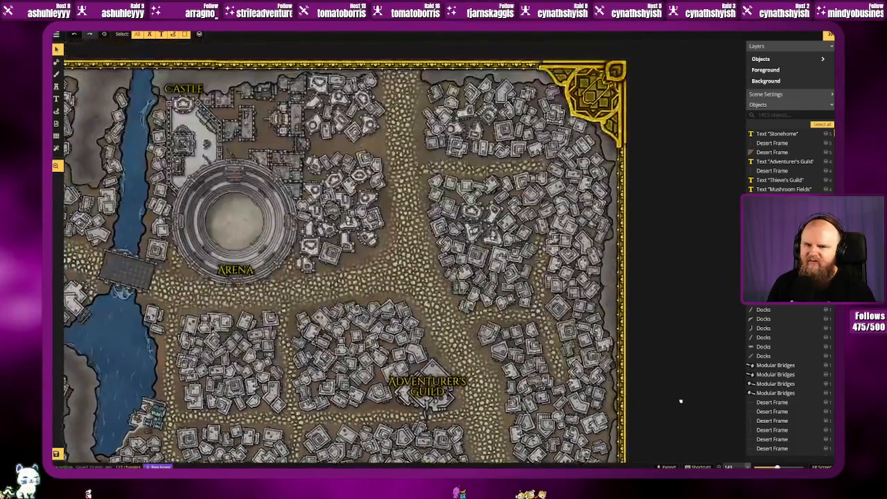
left_click_drag(668, 241, 608, 388)
left_click(457, 179)
key("ctrl+c")
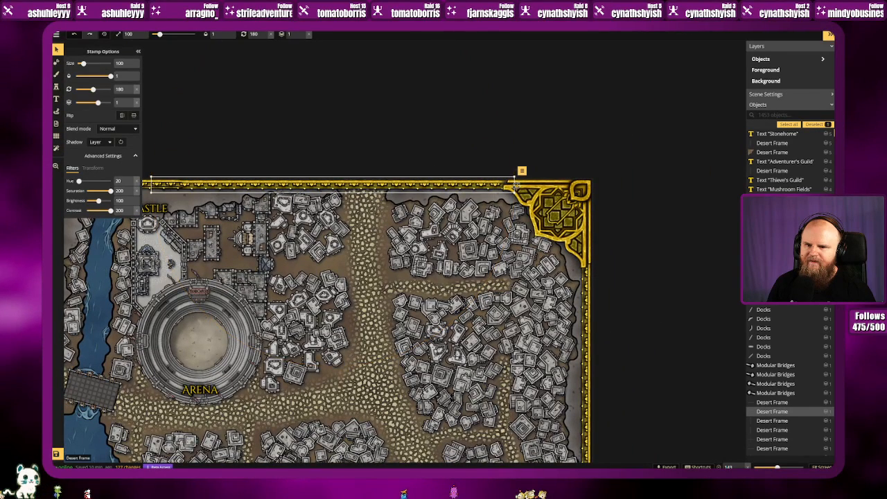
key("ctrl+v")
left_click(428, 156)
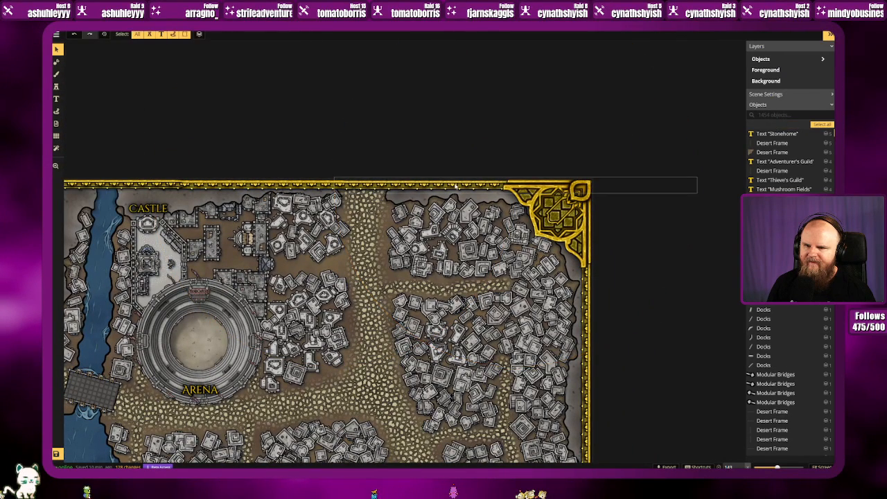
left_click(429, 184)
left_click(428, 145)
Step: Adjust the giant and medium mushrooms near the northeast edge of the Mushroom Fields so they sit within the field
left_click_drag(271, 144, 620, 118)
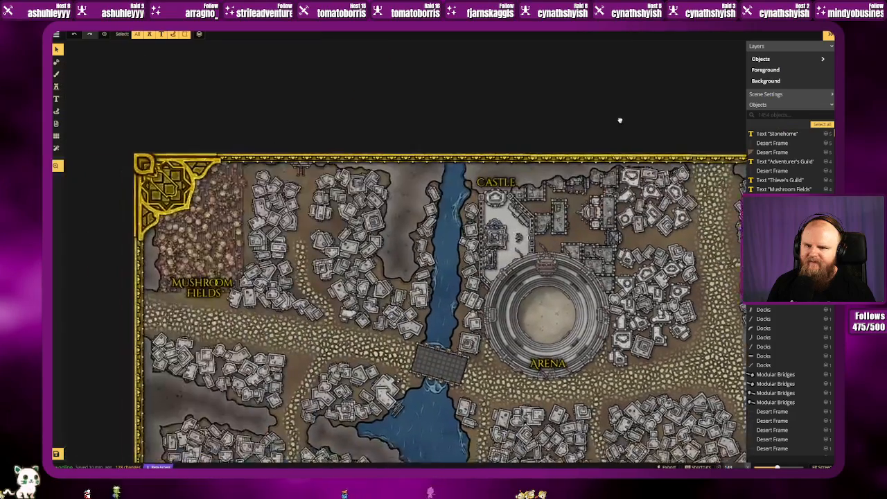
left_click_drag(350, 135, 417, 110)
scroll(284, 208, "up", 5)
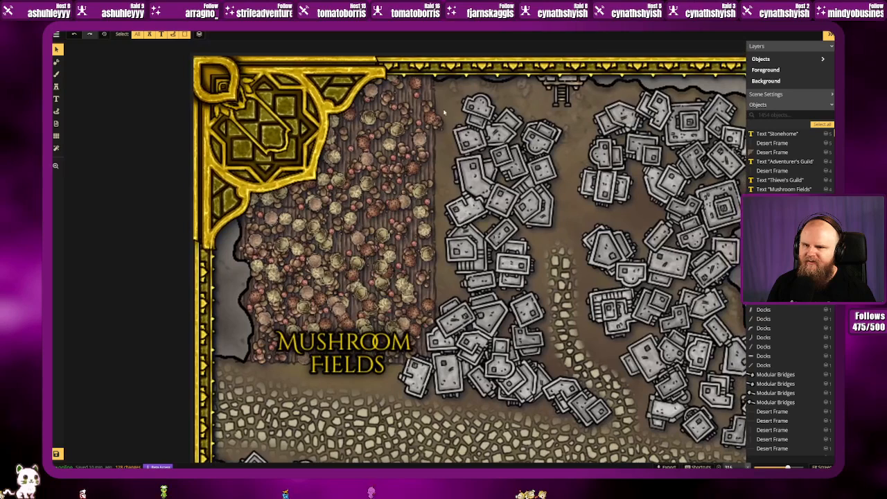
left_click(423, 154)
mouse_move(423, 154)
left_mouse_down()
mouse_move(416, 173)
mouse_move(423, 170)
left_mouse_up()
left_click(430, 110)
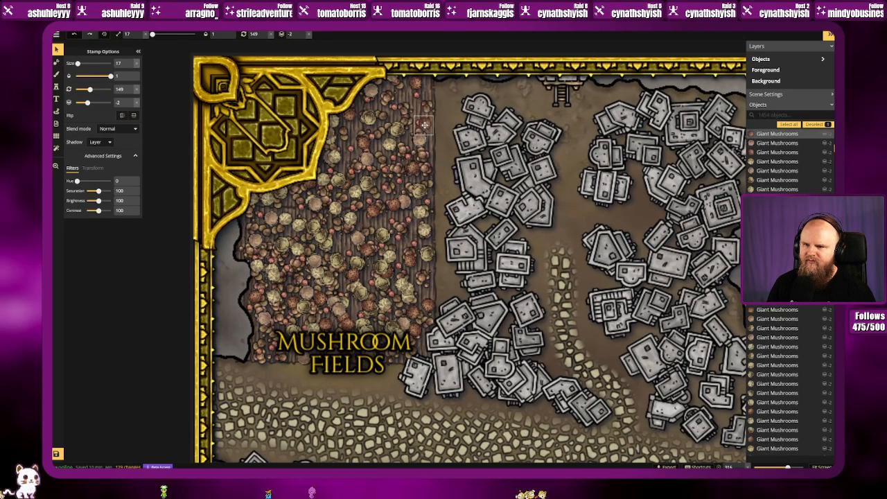
left_click(424, 104)
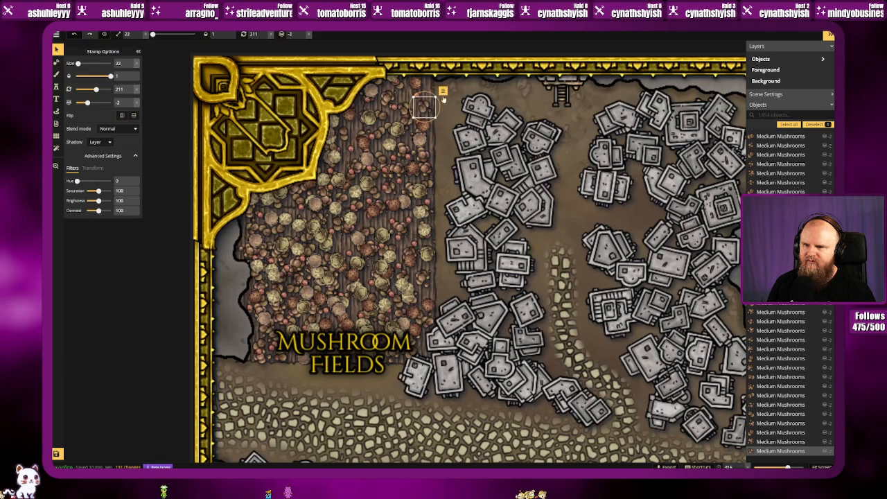
Step: Shift the mushrooms crowding the east side of the northwest corner ornament away from it into the field
left_click_drag(343, 134, 426, 90)
left_click(341, 130)
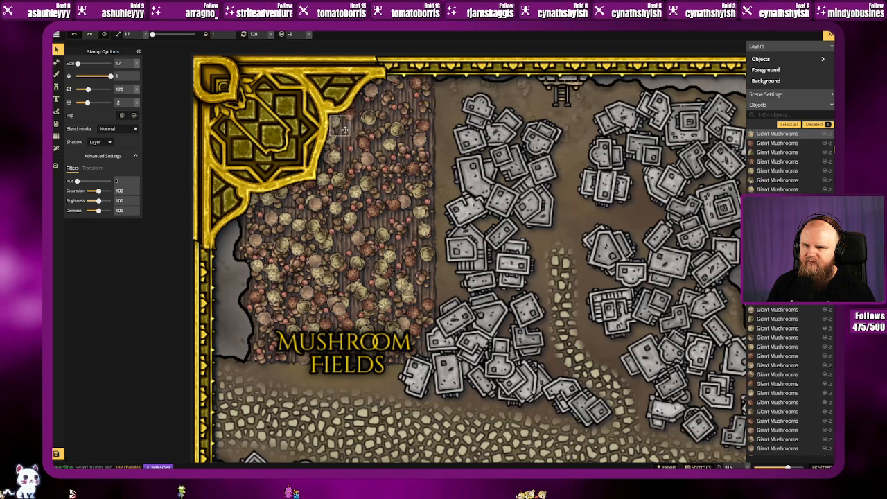
left_click(330, 145)
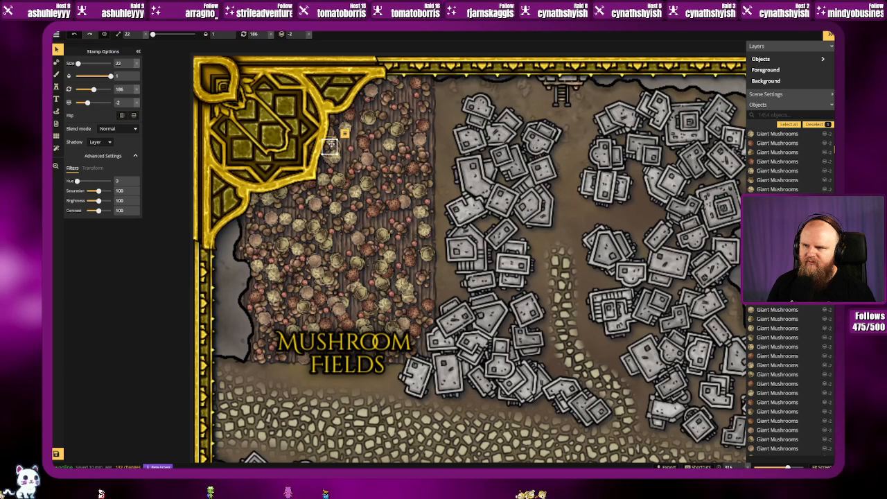
left_click_drag(331, 144, 349, 142)
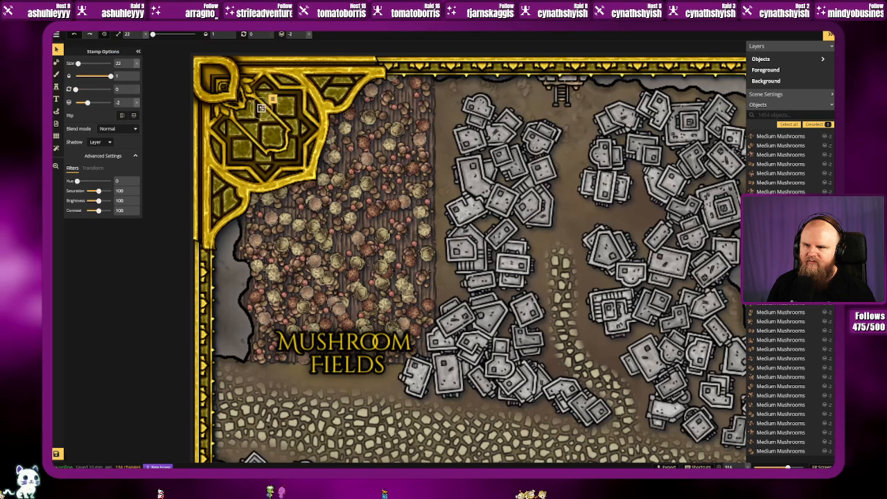
Step: Lock the northwest corner ornament, the layer 4 frame strip and the Adventurer's Guild, Thieve's Guild, Mushroom Fields, Castle and Arena labels
left_click(262, 108)
left_click(259, 71)
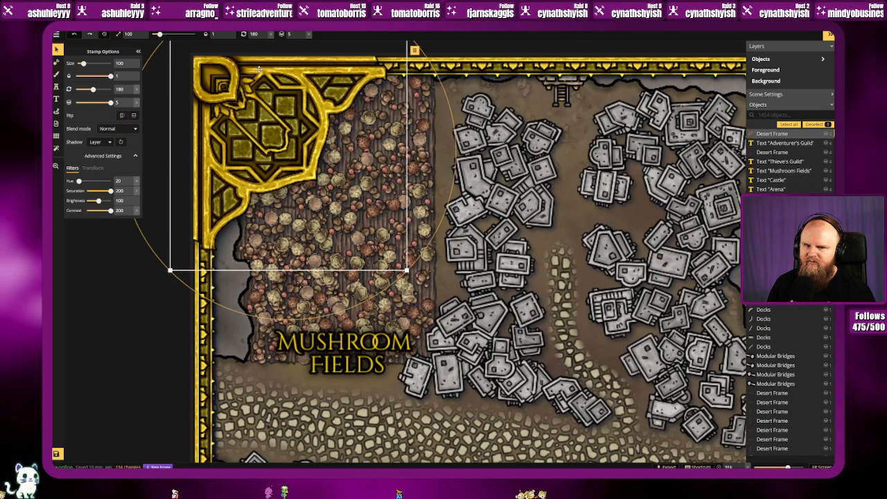
left_click(818, 134)
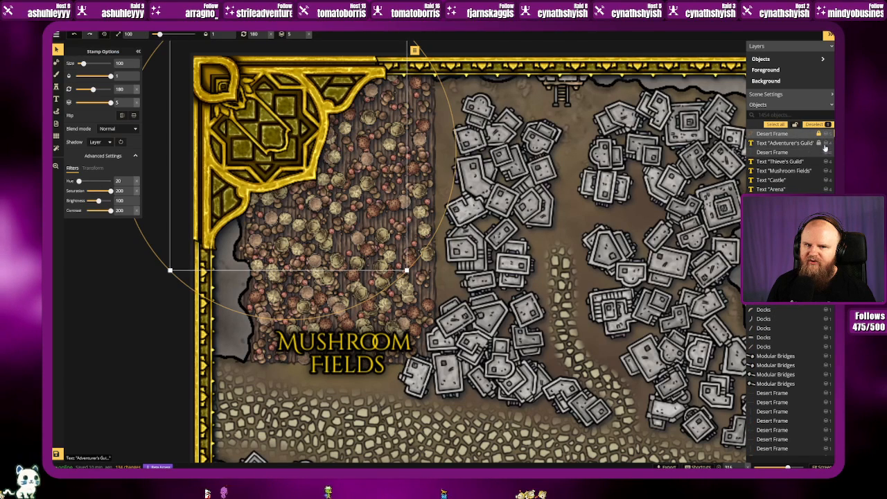
left_click(819, 143)
left_click(819, 152)
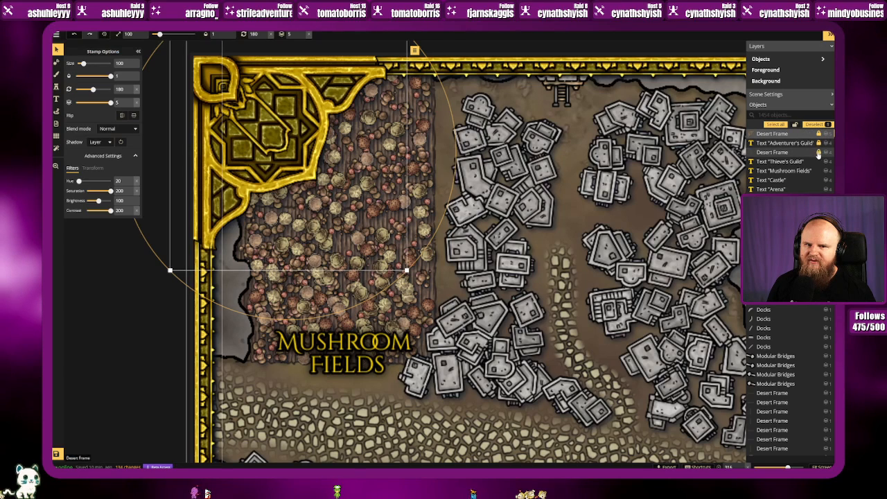
left_click(818, 162)
left_click(819, 171)
left_click(819, 180)
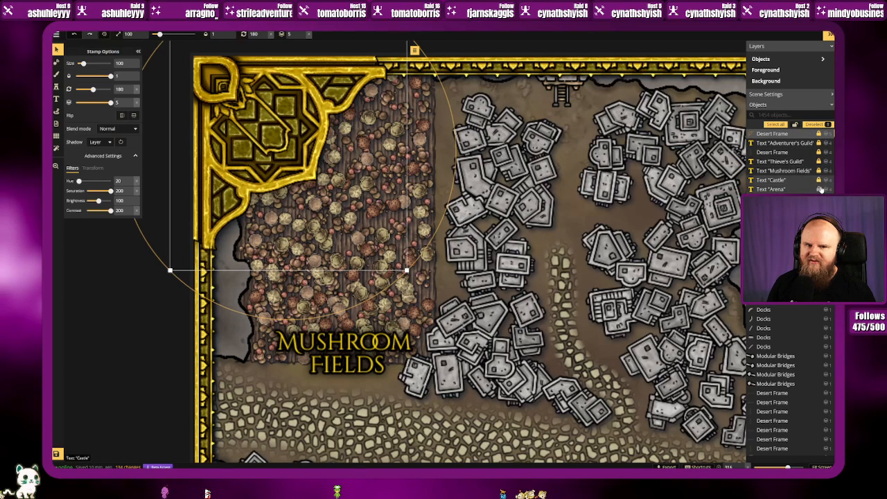
left_click(819, 189)
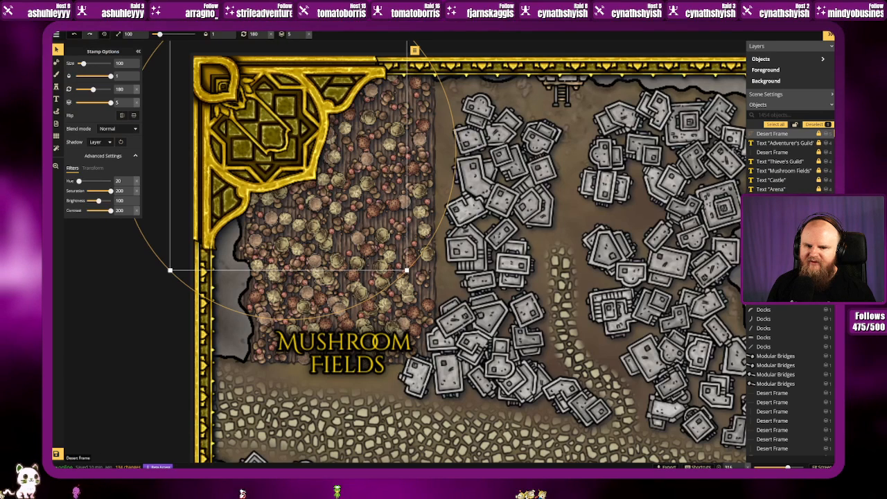
Step: Lock the remaining Desert Frame pieces of the map border in the object list
scroll(790, 291, "down", 5)
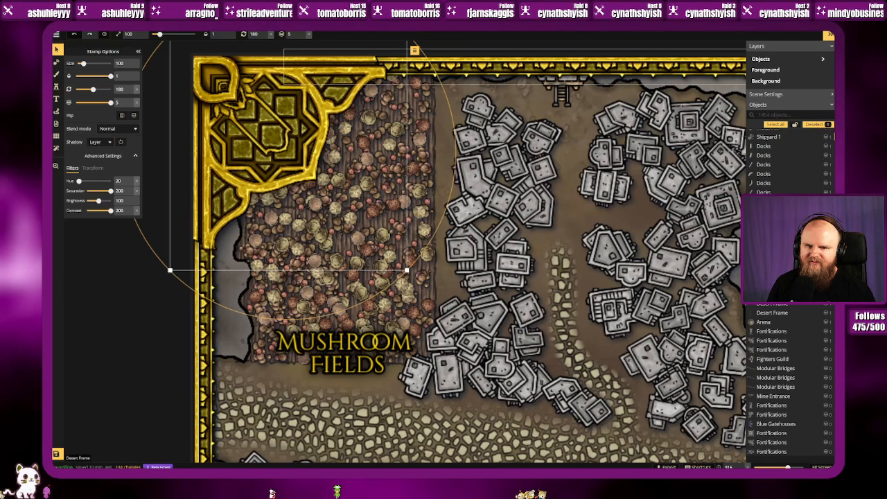
left_click(776, 285)
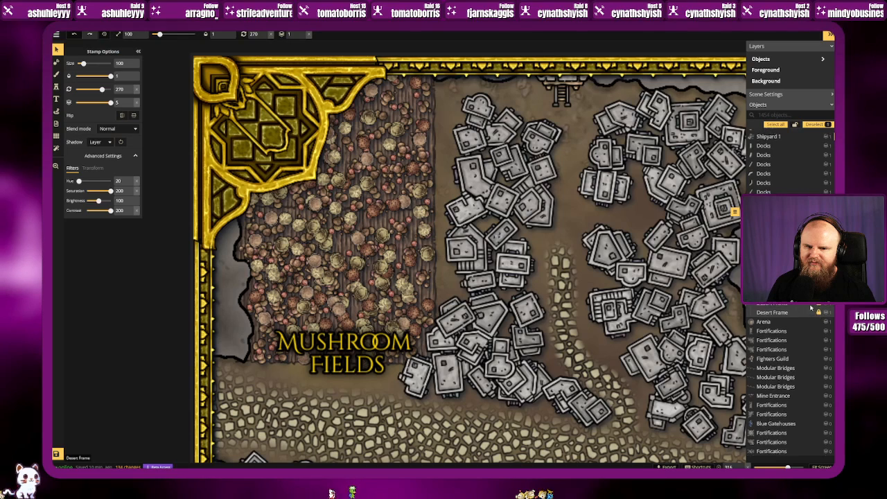
scroll(818, 307, "down", 5)
scroll(811, 308, "down", 3)
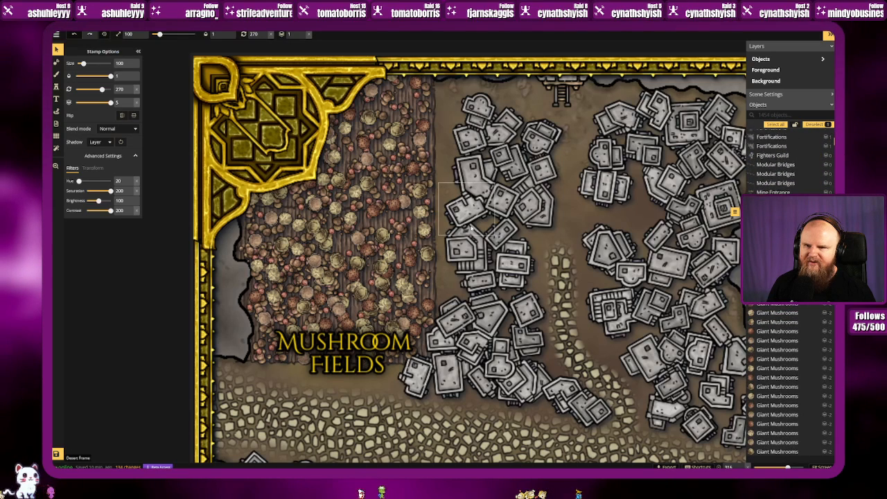
Step: Move the mushrooms hidden beneath the northwest corner ornament eastward into the northern part of the Mushroom Fields
left_click(231, 113)
left_click(186, 206)
left_click_drag(249, 116, 366, 129)
left_click_drag(230, 111, 369, 109)
left_click_drag(230, 111, 362, 111)
left_click(262, 111)
left_click_drag(262, 111, 390, 114)
left_click(249, 107)
left_click_drag(248, 103, 404, 101)
left_click(245, 111)
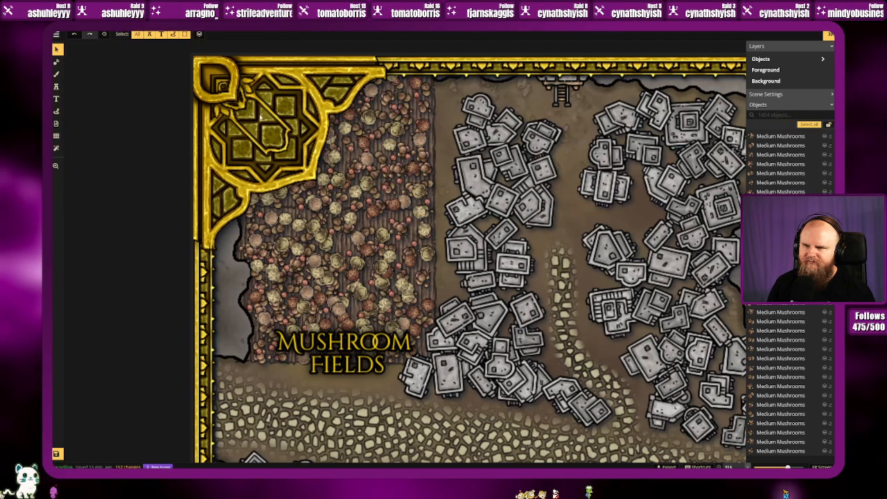
Step: Relocate the leftover mushrooms under the northwest ornament to the middle and southeast of the Mushroom Fields
left_click_drag(260, 118, 369, 220)
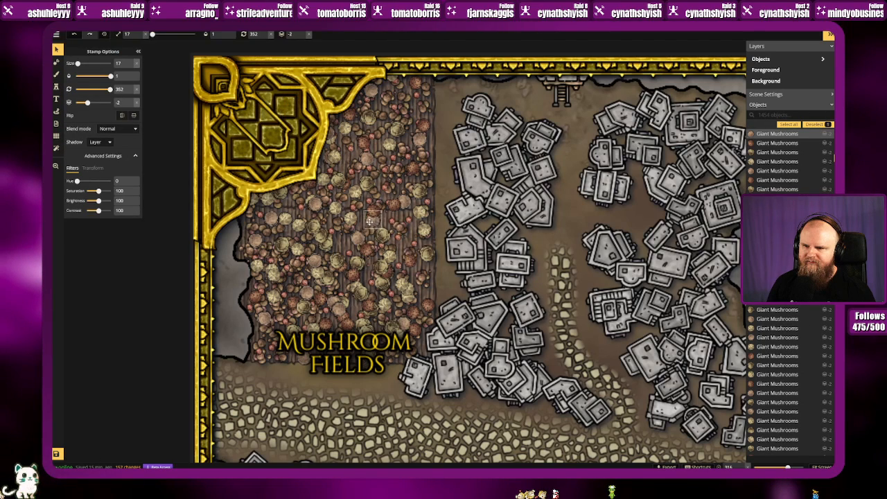
left_click_drag(251, 131, 383, 217)
left_click(244, 126)
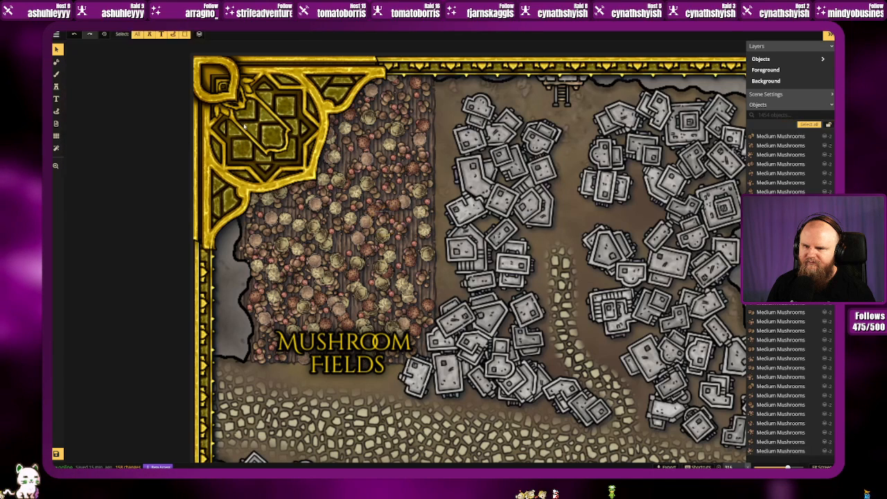
left_click_drag(250, 109, 420, 229)
left_click(275, 144)
left_click_drag(275, 144, 422, 298)
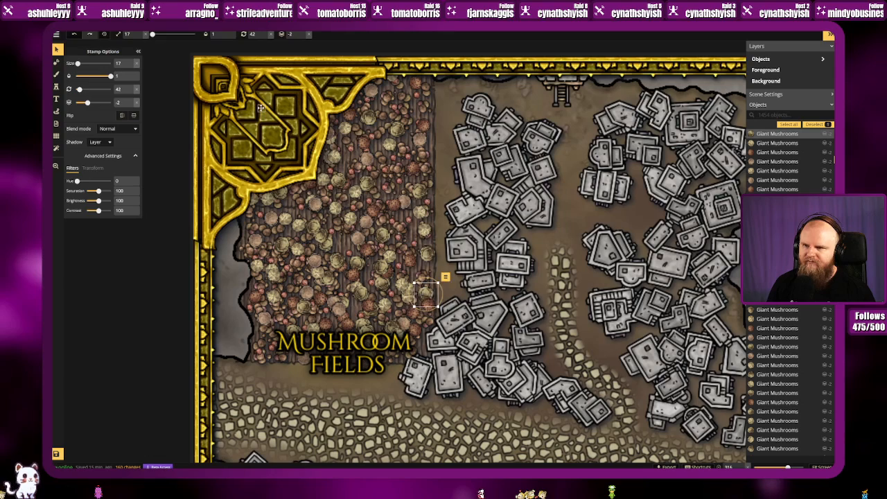
left_click(261, 109)
left_click_drag(262, 109, 404, 181)
left_click(151, 237)
Step: Copy the arch from the southern gate and place it at the north end of the main cobbled road
scroll(261, 231, "down", 5)
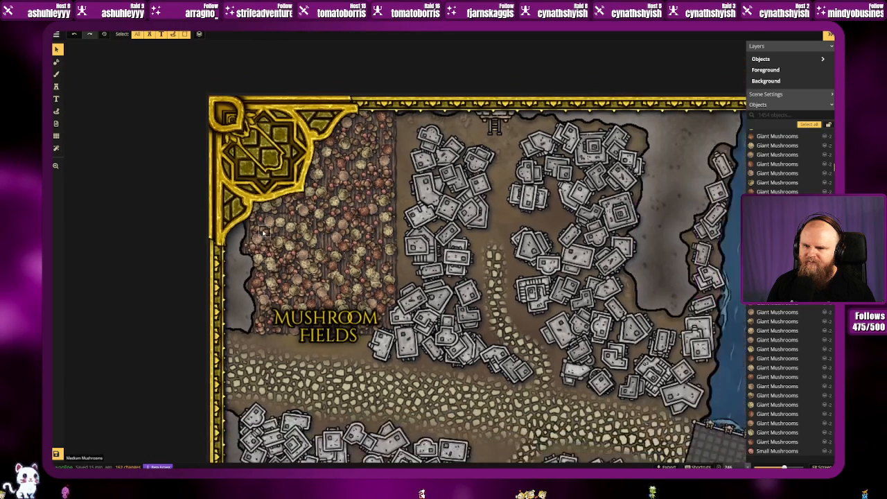
scroll(261, 232, "down", 4)
left_click_drag(401, 328, 285, 210)
scroll(285, 210, "down", 2)
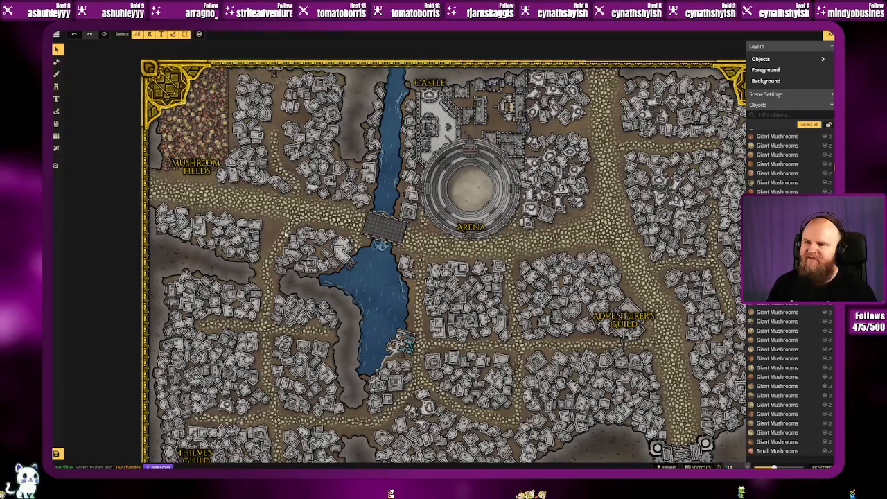
left_click_drag(289, 212, 244, 223)
scroll(250, 249, "down", 5)
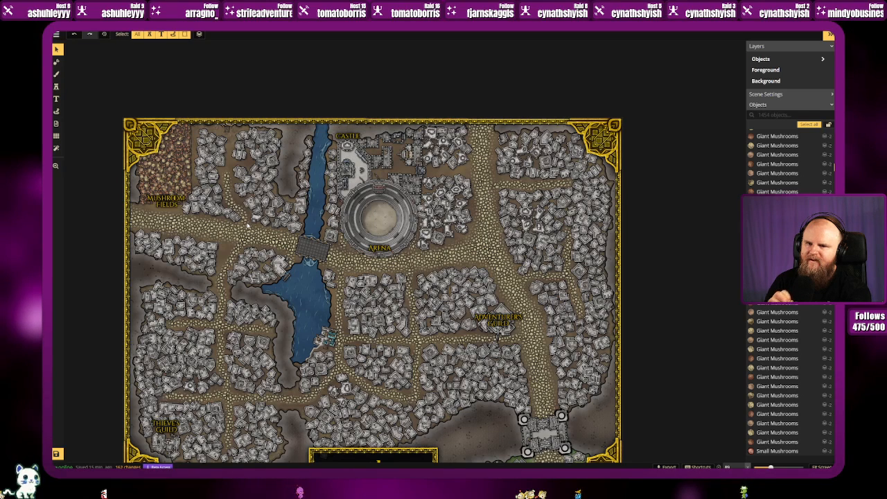
left_click(543, 428)
left_click(510, 231)
left_click(487, 232)
key("ctrl+v")
left_click_drag(485, 154, 484, 126)
left_click(482, 168)
Step: Place another copy of the arch, rotated 95 degrees, where the cobbled road meets the map's west edge
left_click_drag(216, 244, 217, 257)
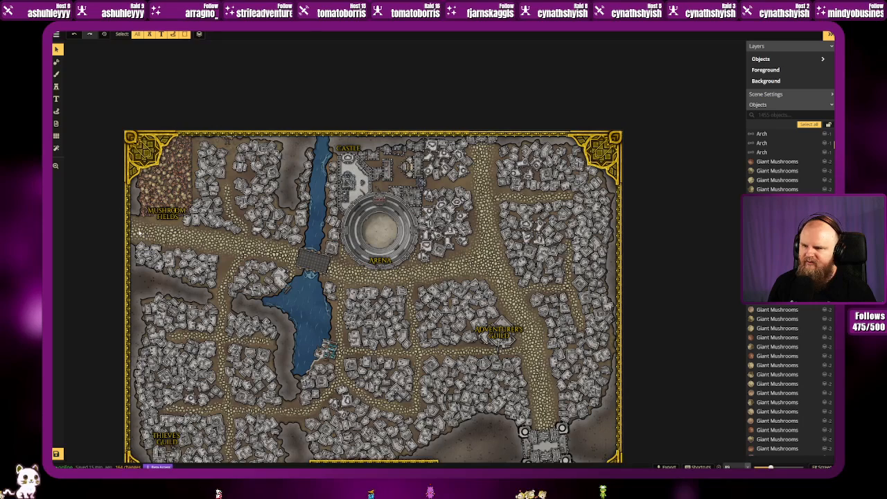
key("ctrl+v")
left_click_drag(157, 231, 134, 231)
left_click(181, 240)
left_click(139, 232)
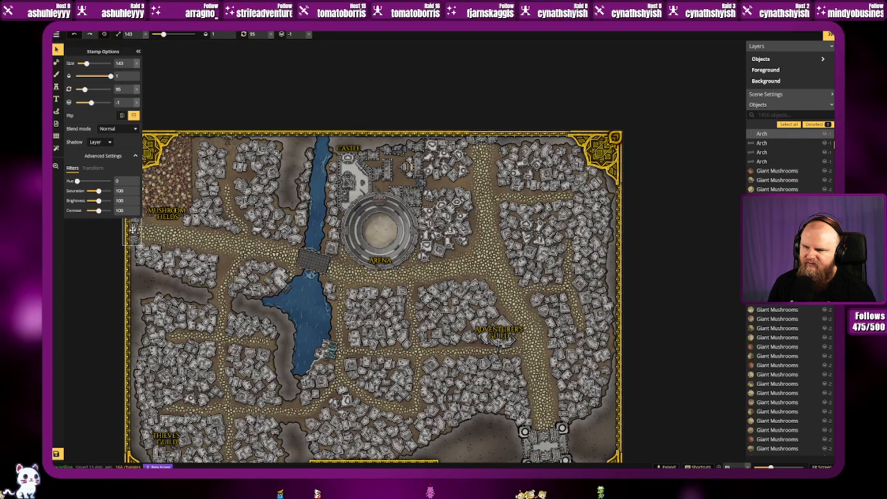
left_click(184, 240)
left_click_drag(230, 254, 206, 222)
left_click_drag(201, 282, 214, 241)
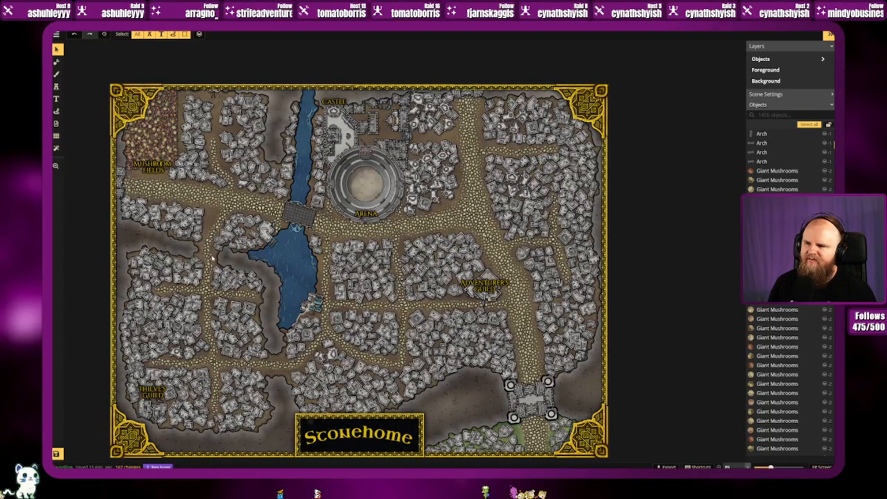
left_click_drag(210, 256, 208, 250)
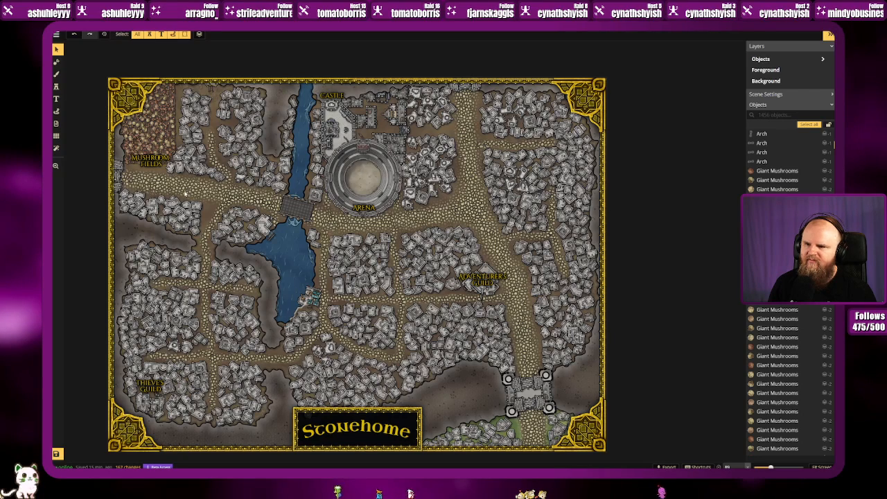
left_click_drag(279, 257, 278, 248)
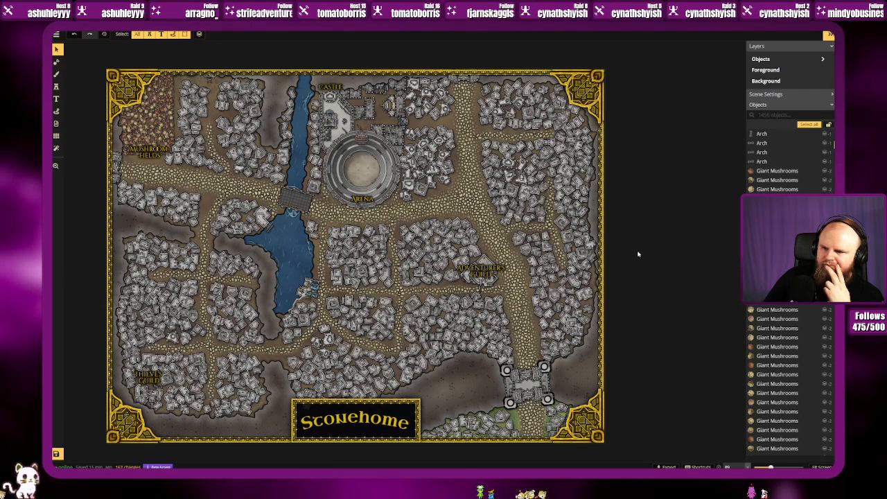
left_click(523, 212)
left_click(498, 234)
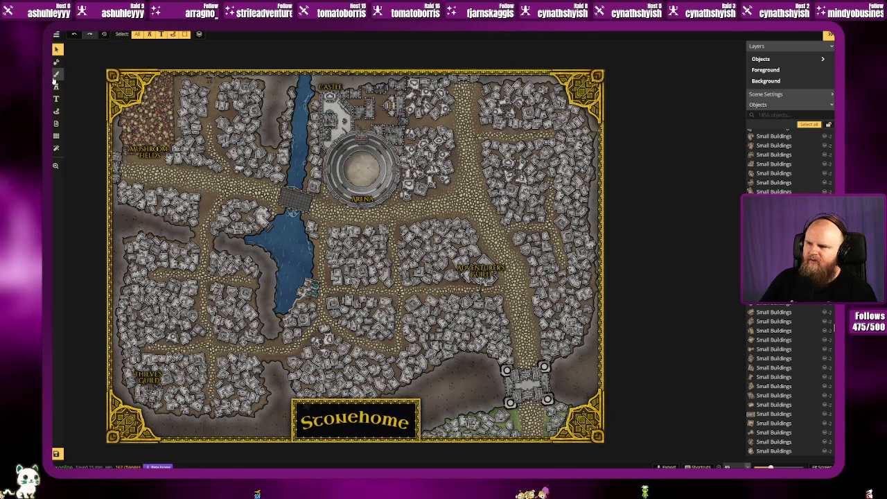
Step: Load the foreground brush with the mottled brown ground texture from the texture catalog
left_click(56, 86)
left_click(56, 73)
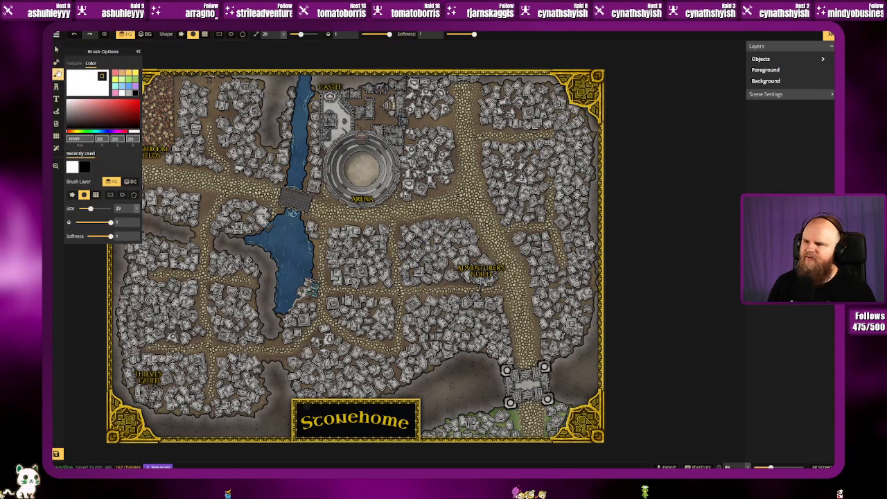
left_click(75, 63)
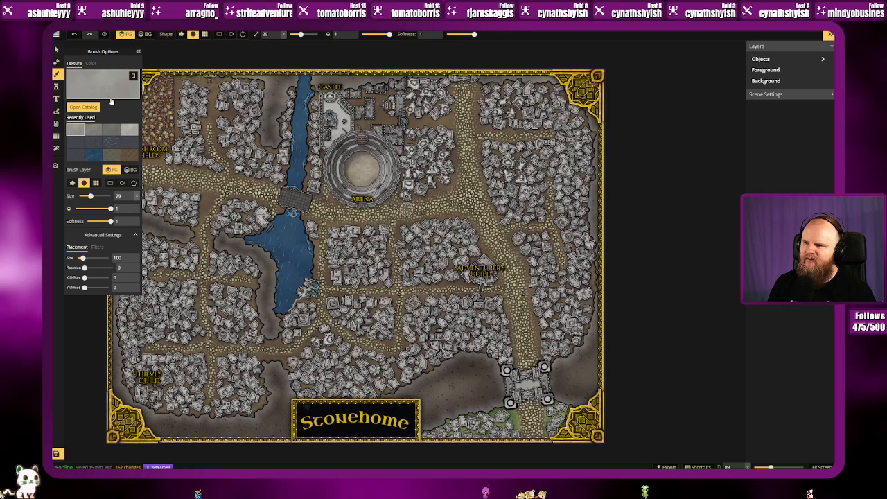
left_click(83, 107)
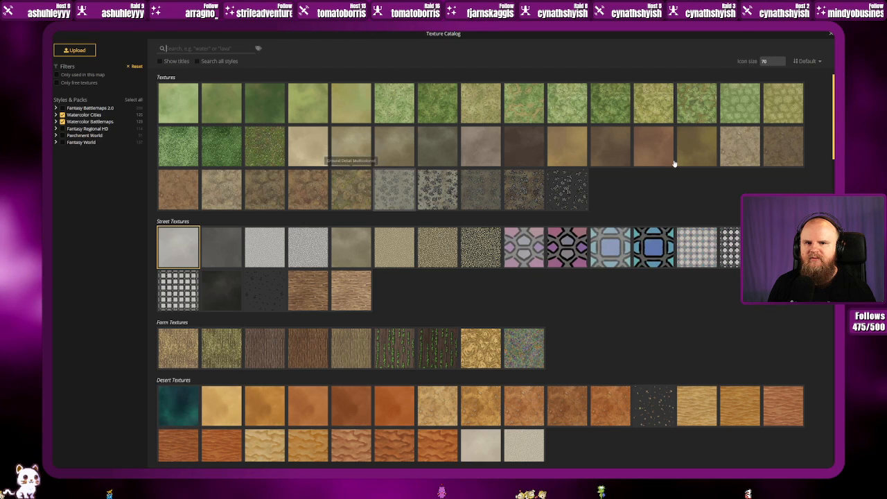
left_click(777, 149)
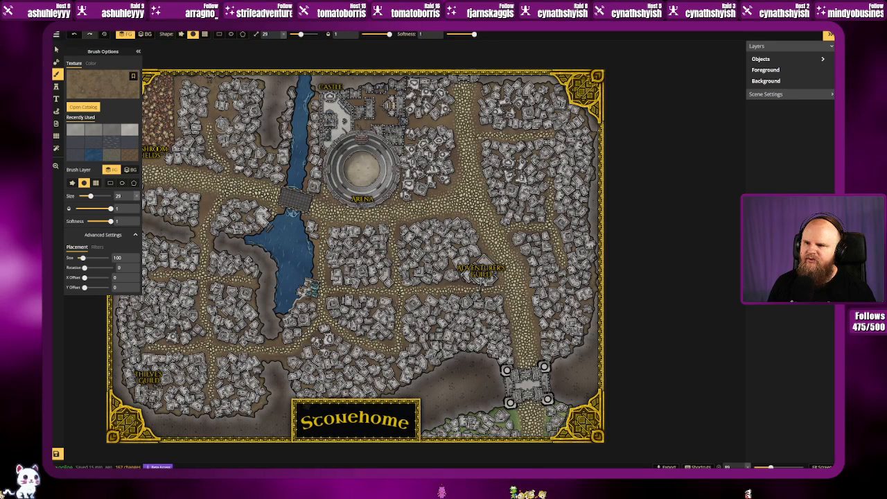
Step: Paint brown ground patches among the houses in the northwest, east of the arena and in the eastern and central districts, undoing the castle stroke
left_click_drag(237, 94, 248, 95)
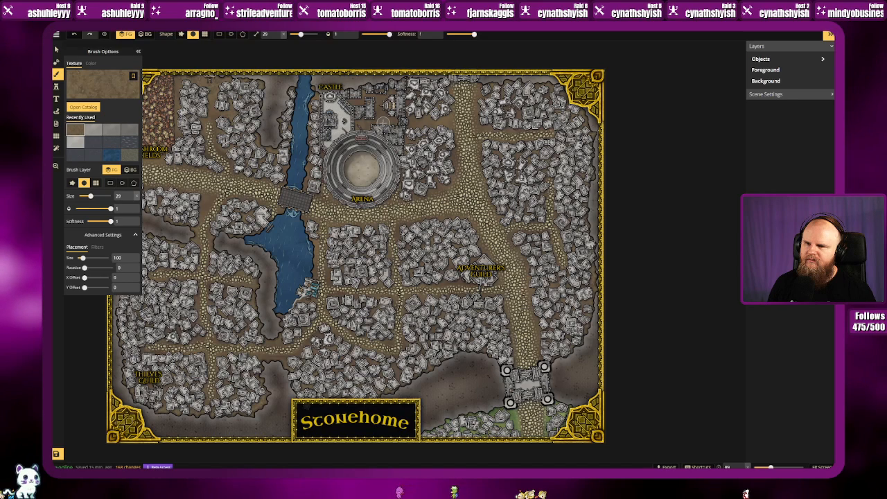
left_click_drag(395, 94, 396, 128)
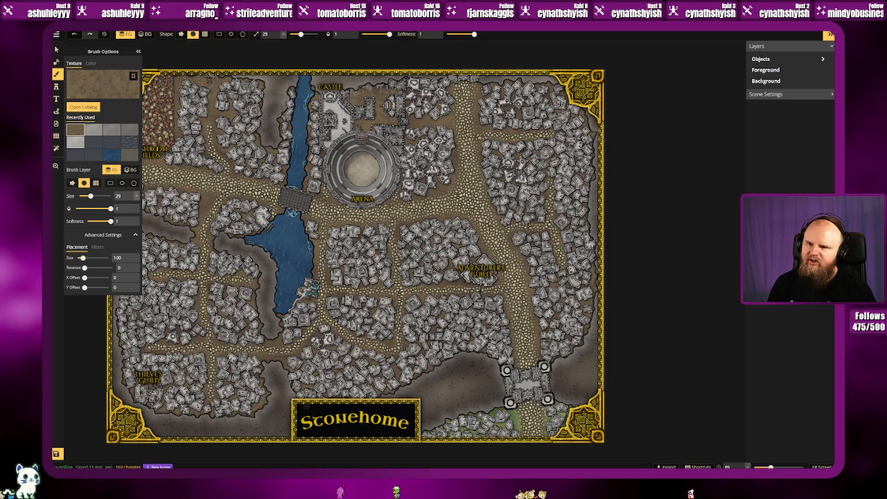
key("ctrl+z")
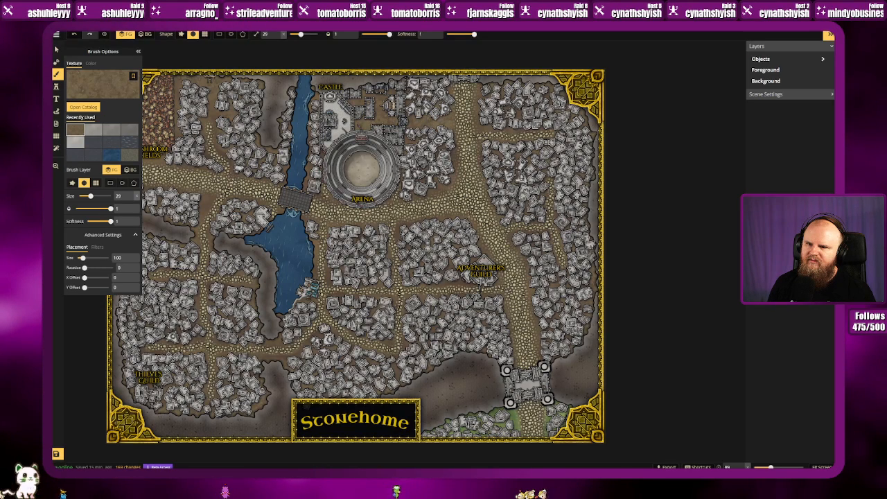
left_click_drag(427, 159, 416, 171)
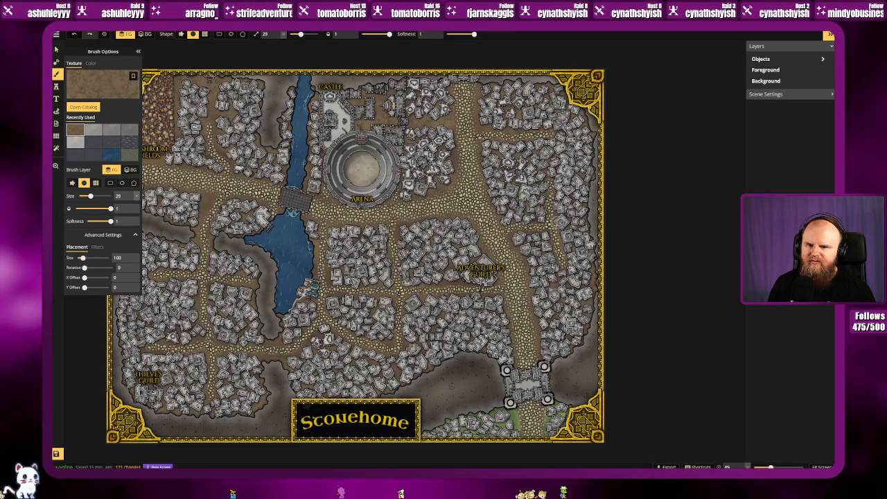
left_click(558, 225)
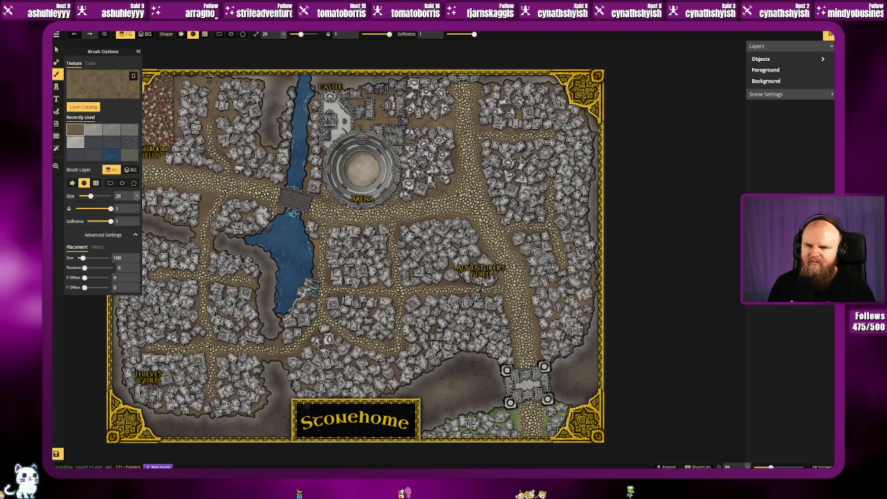
left_click_drag(575, 311, 560, 316)
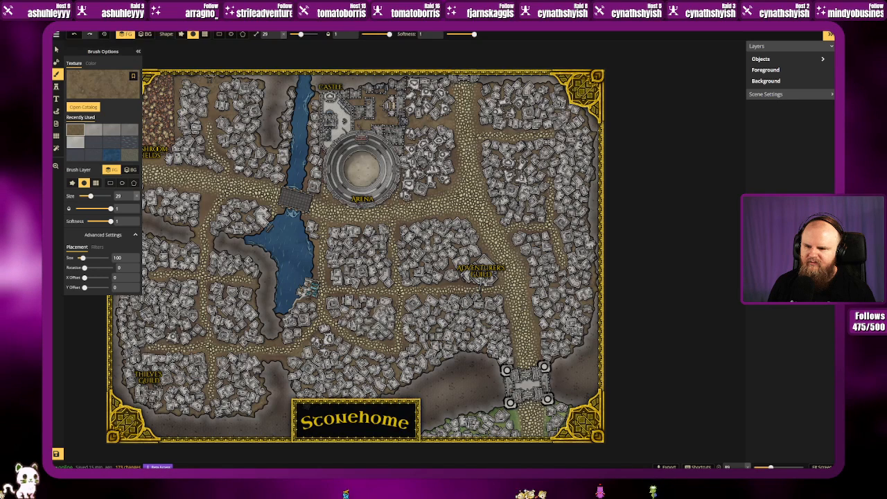
left_click_drag(373, 309, 374, 319)
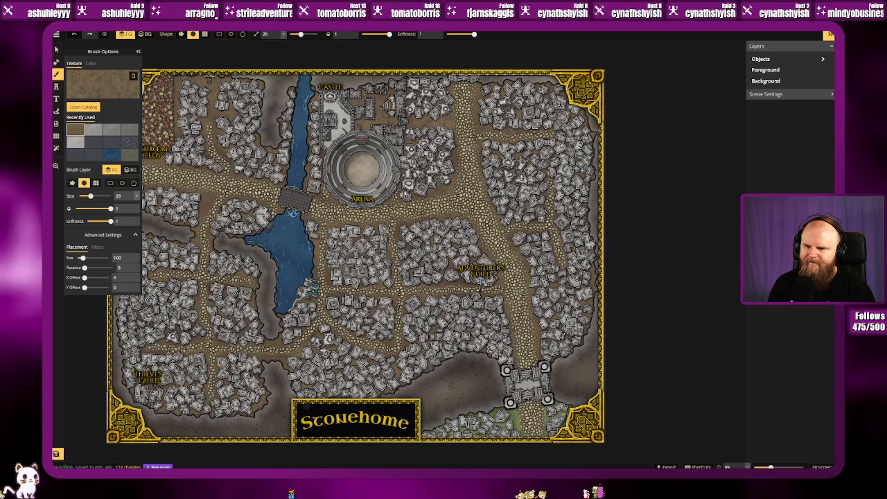
left_click_drag(414, 232, 408, 231)
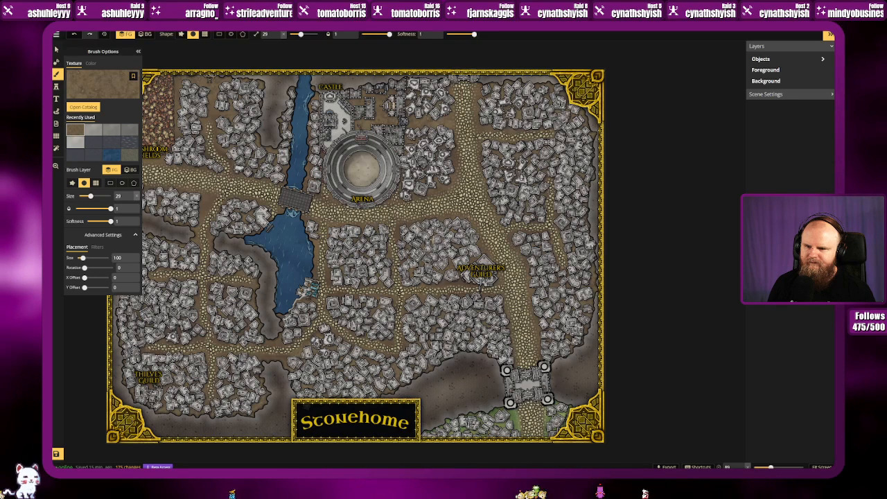
Step: Paint brown ground patches through the southern, southwestern and northwestern housing blocks, undoing the stroke over the Thieve's Guild
left_click_drag(330, 375, 312, 377)
left_click_drag(238, 369, 237, 379)
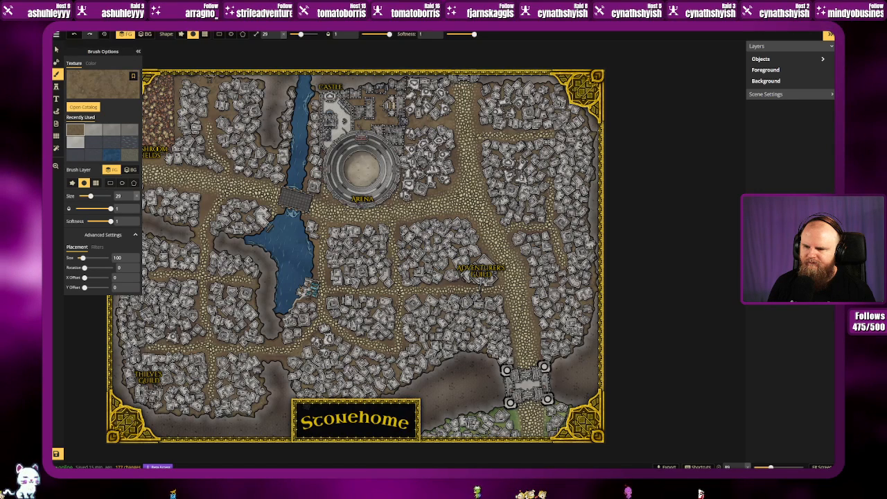
left_click_drag(234, 322, 239, 334)
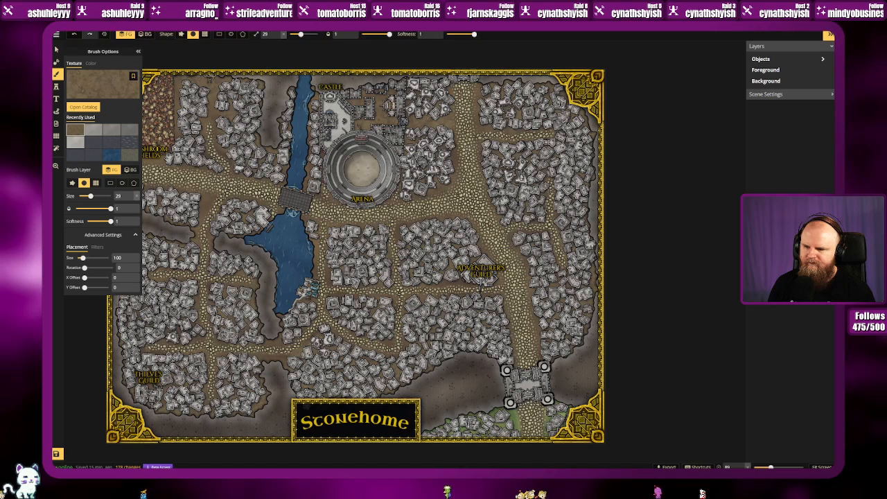
mouse_move(233, 279)
left_mouse_down()
mouse_move(233, 269)
mouse_move(244, 269)
left_mouse_up()
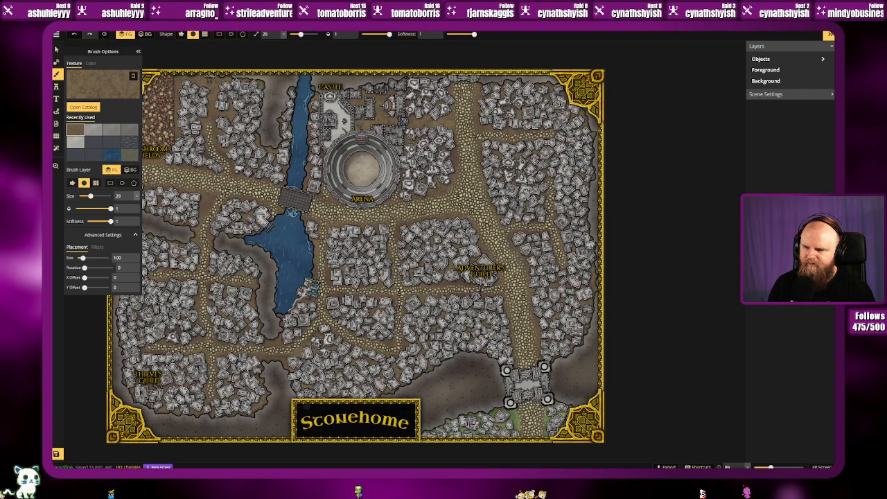
left_click_drag(152, 380, 146, 383)
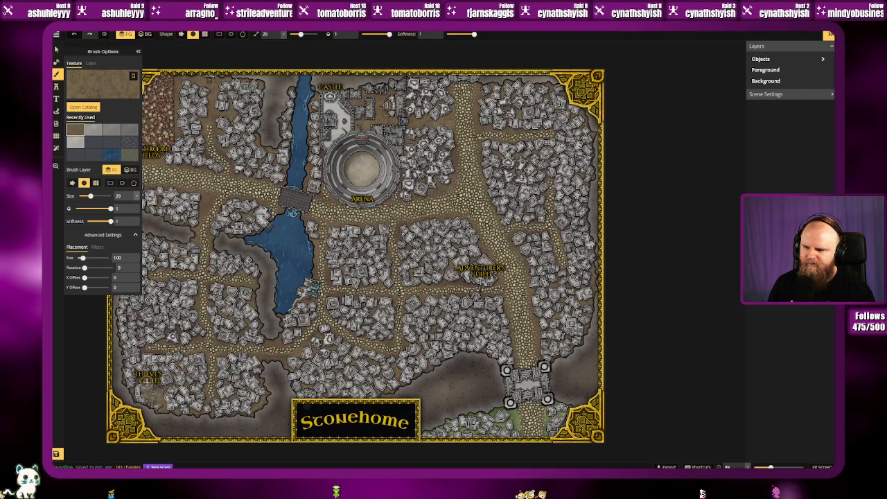
key("ctrl+z")
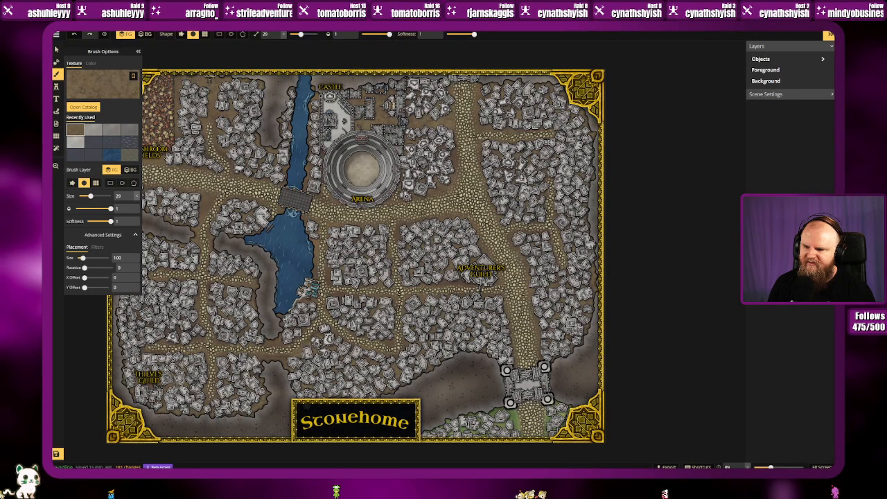
left_click_drag(190, 377, 197, 381)
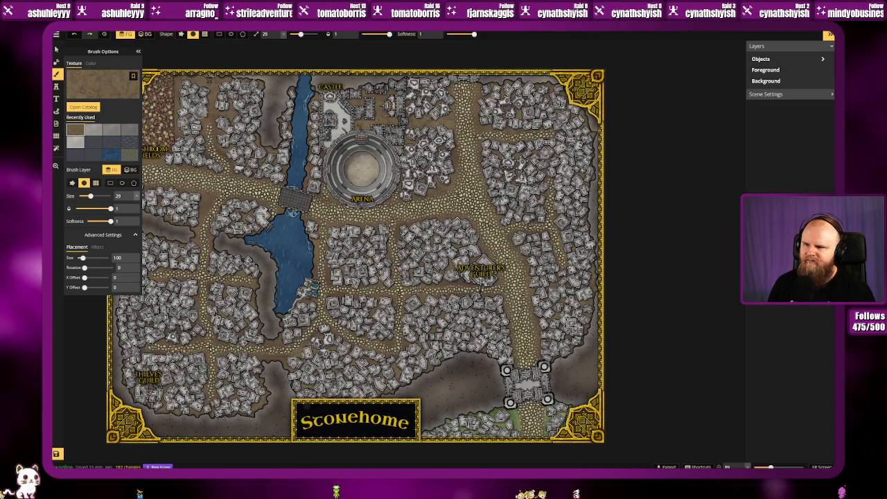
left_click_drag(246, 155, 269, 169)
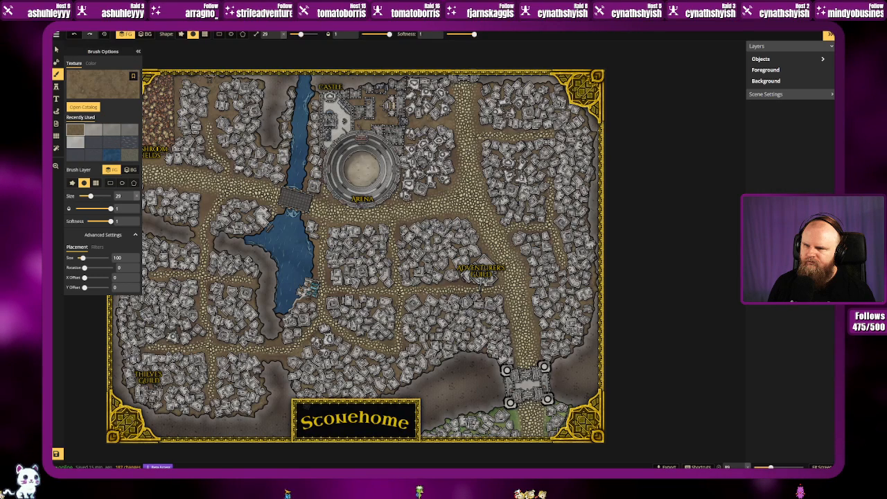
Step: Add a brown ground stroke among the houses east of the arena and load the brush with the dark grey speckled stone texture
left_click_drag(442, 171, 431, 172)
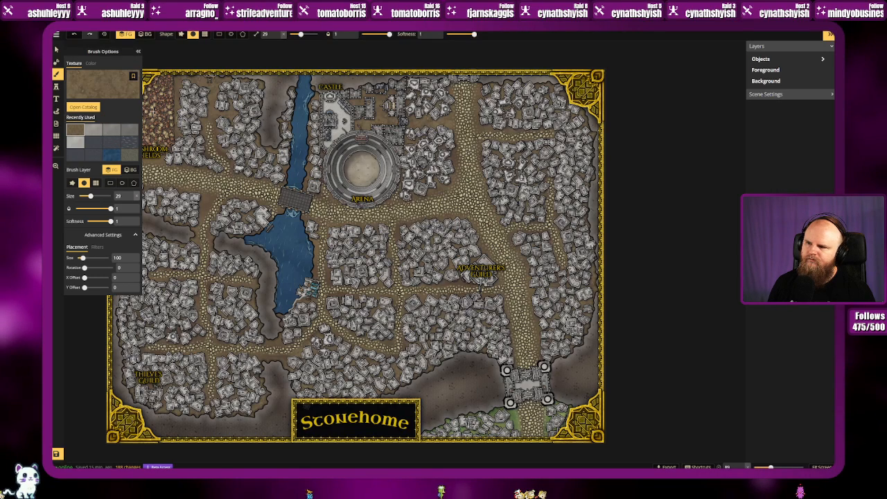
left_click(97, 88)
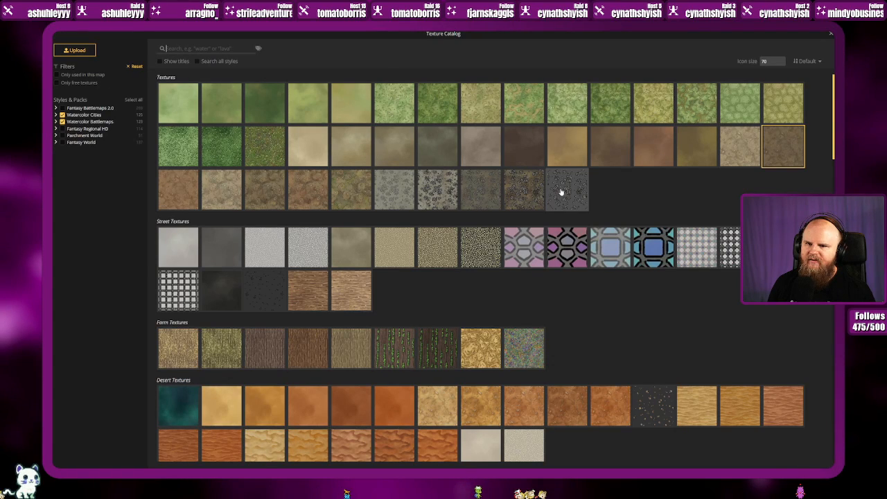
left_click(561, 192)
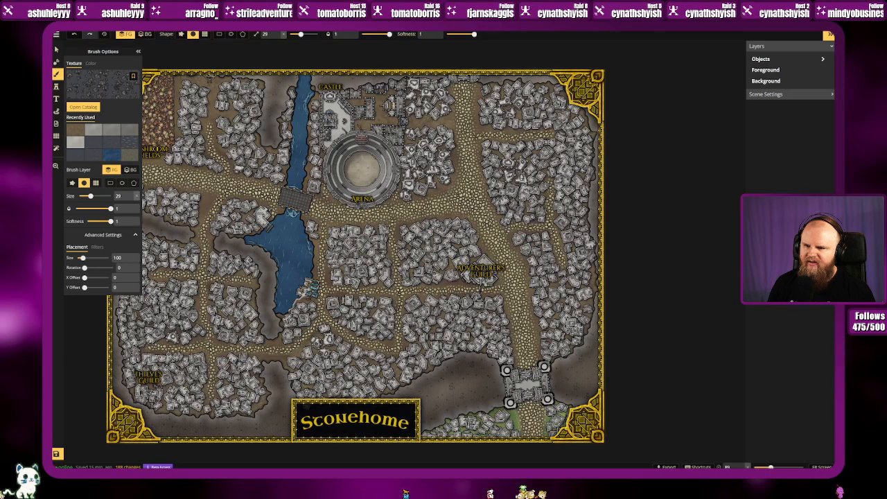
Step: Paint dark speckled patches among the central, Adventurer's Guild, northeastern and castle buildings, undoing the test stroke on the lake
left_click_drag(297, 253, 263, 230)
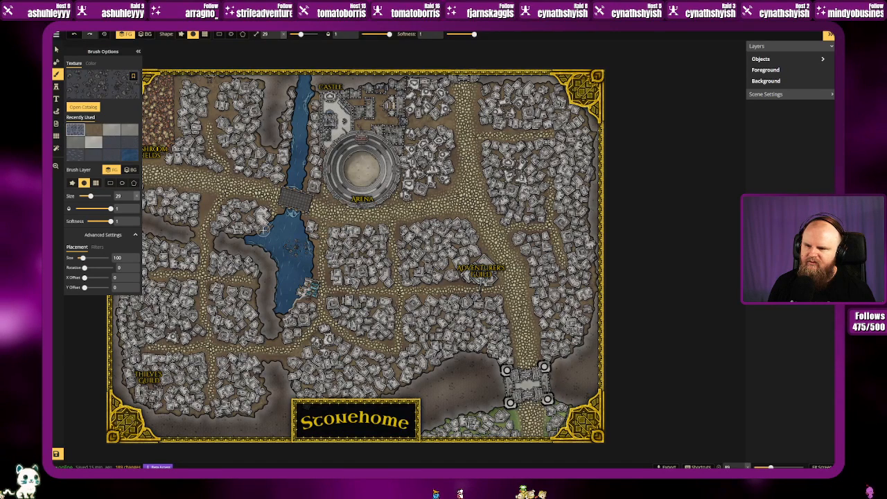
key("ctrl+z")
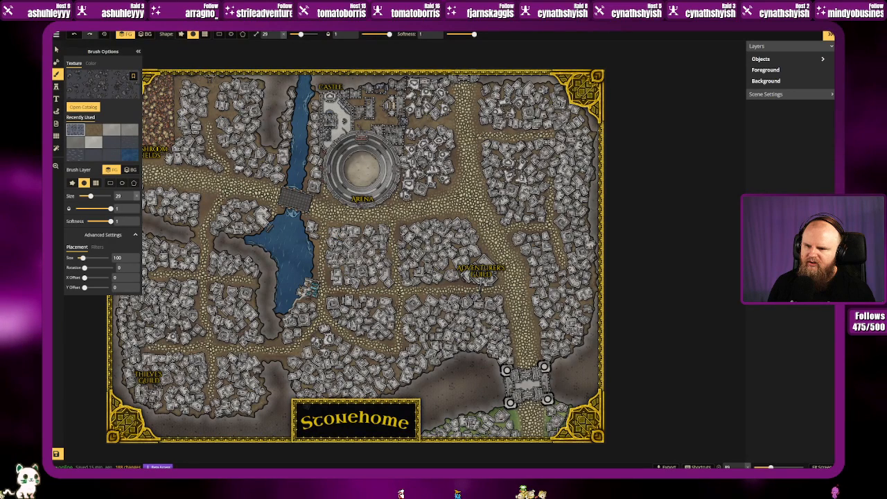
left_click_drag(419, 248, 412, 238)
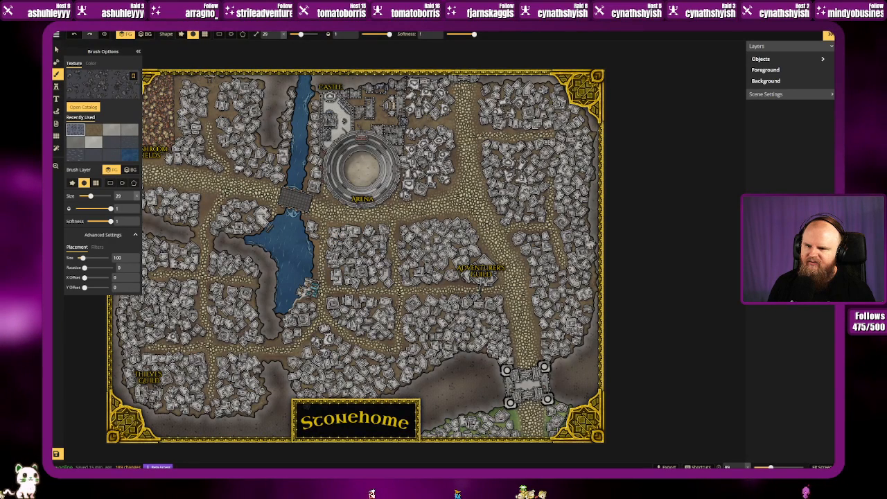
left_click_drag(481, 273, 471, 276)
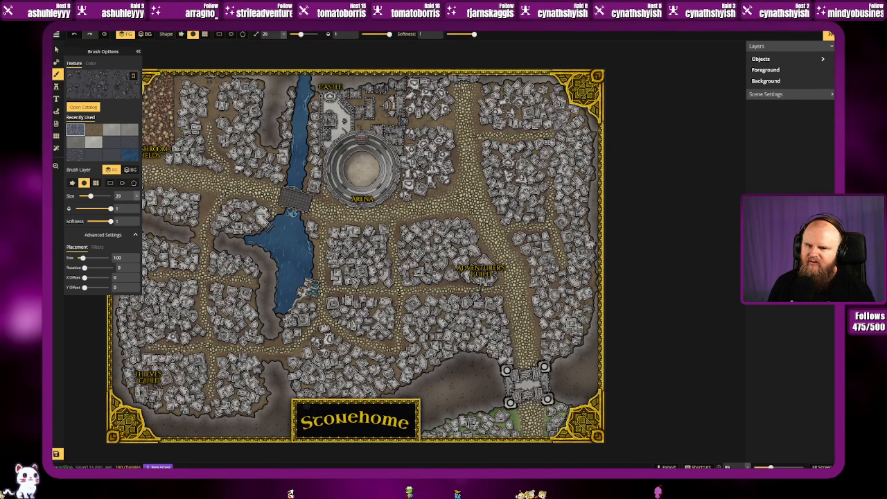
left_click(513, 172)
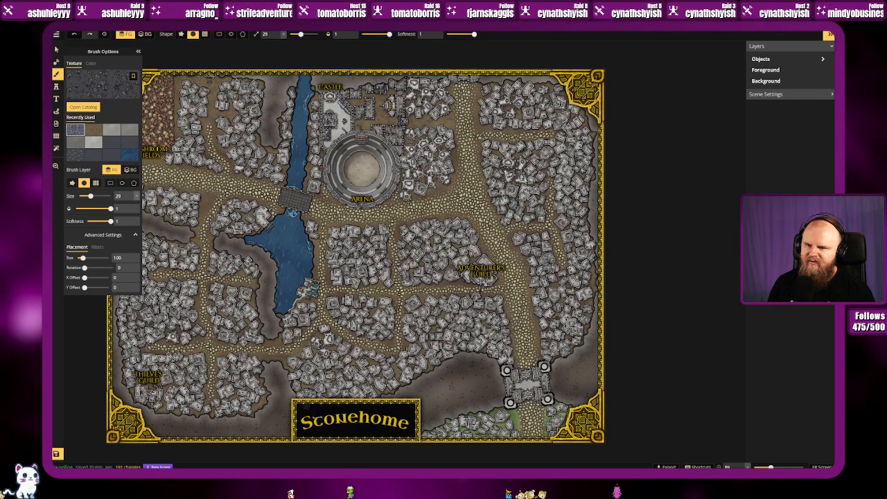
left_click(392, 108)
mouse_move(396, 113)
left_mouse_down()
mouse_move(387, 103)
mouse_move(357, 128)
left_mouse_up()
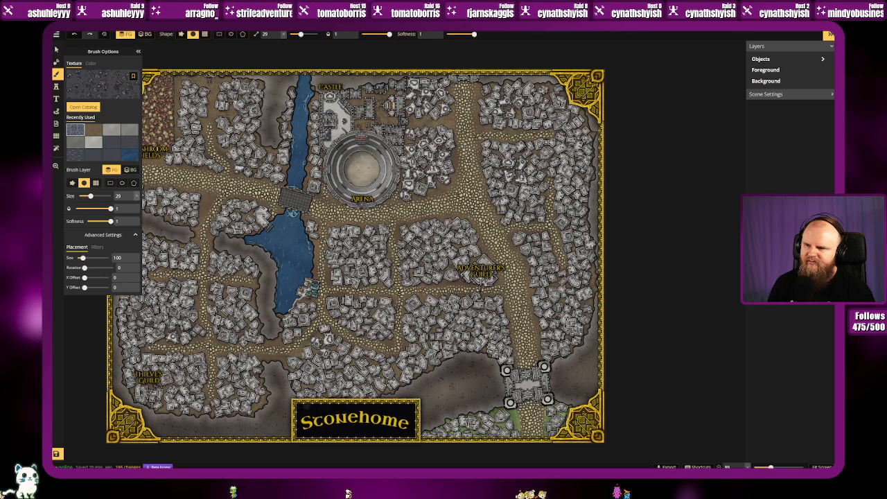
Step: Paint dark speckled patches through the northwestern, western and southwestern housing blocks west of the lake
left_click(193, 124)
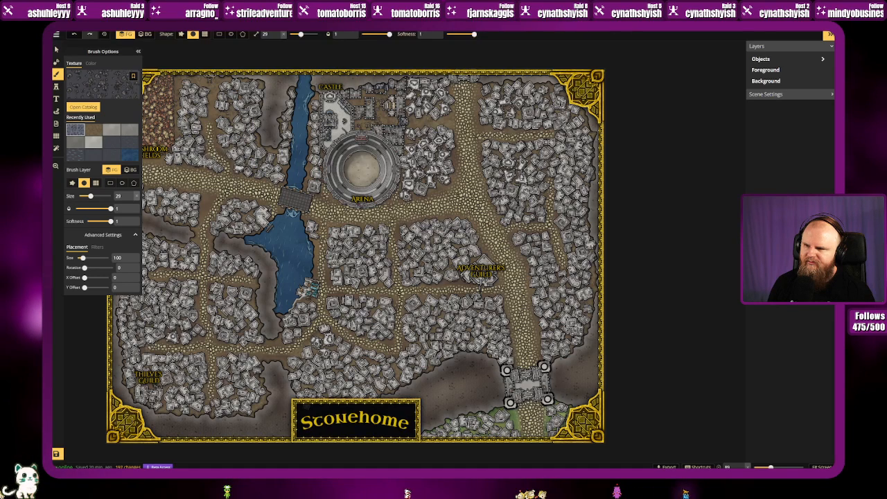
mouse_move(156, 204)
left_mouse_down()
mouse_move(202, 219)
mouse_move(205, 202)
mouse_move(255, 215)
mouse_move(237, 216)
left_mouse_up()
left_click_drag(184, 251, 173, 256)
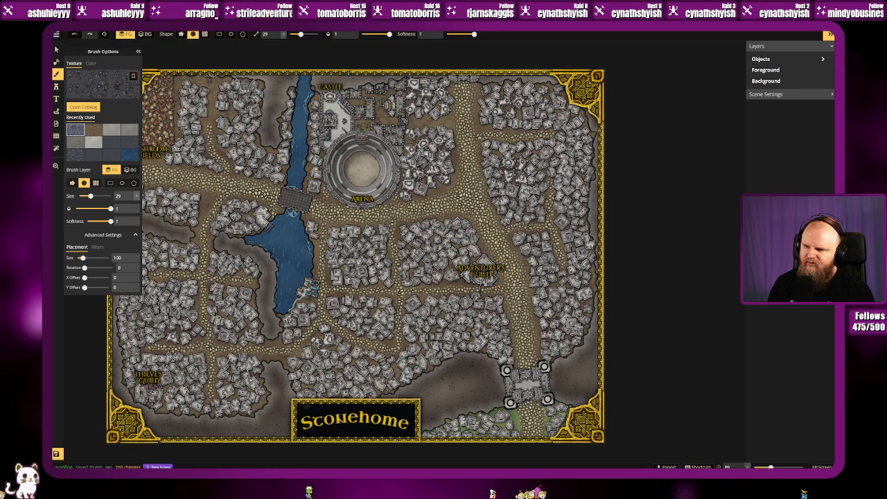
left_click(169, 298)
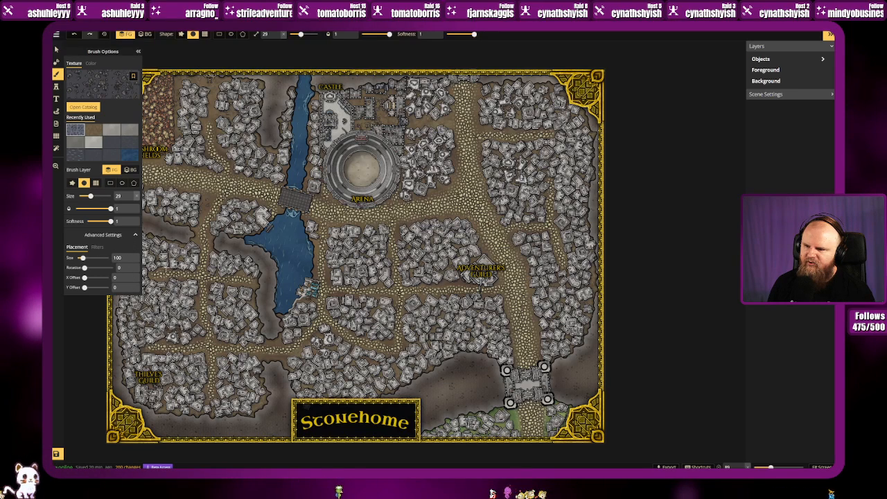
left_click(242, 291)
left_click(252, 295)
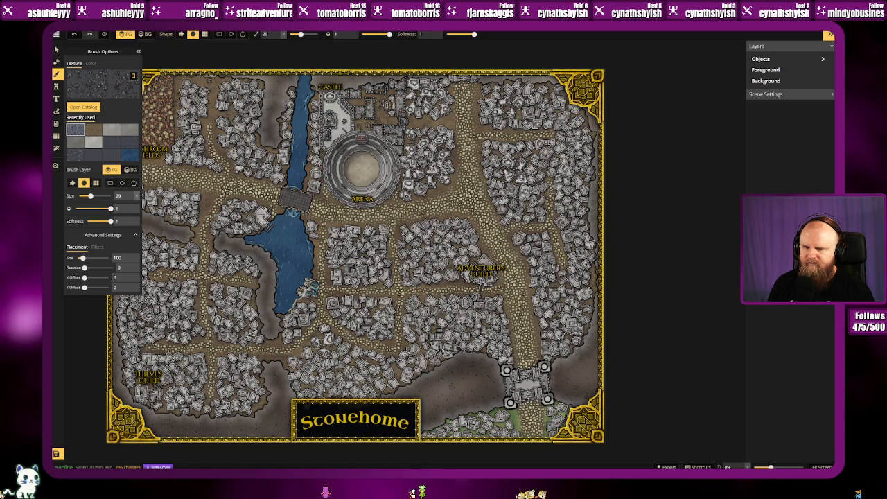
Step: Paint dark speckled patches in the southern blocks, around the south gate, in the east, by the arena and west of the river
left_click(351, 311)
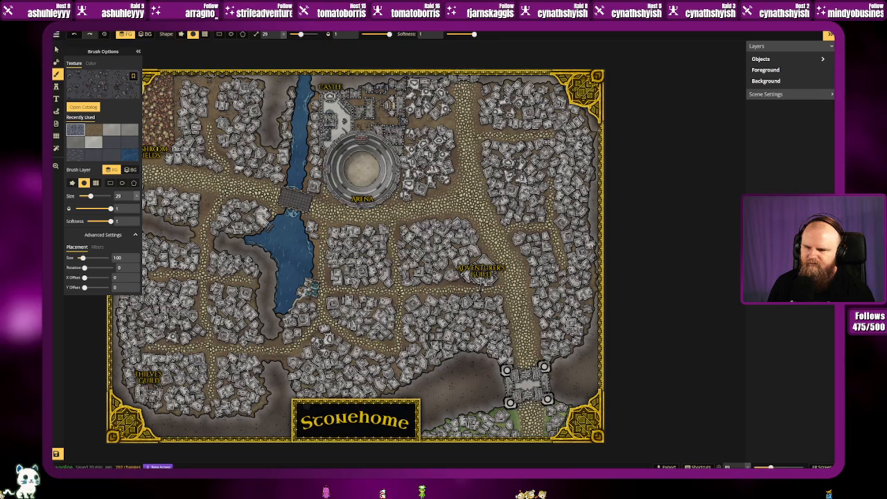
left_click(470, 390)
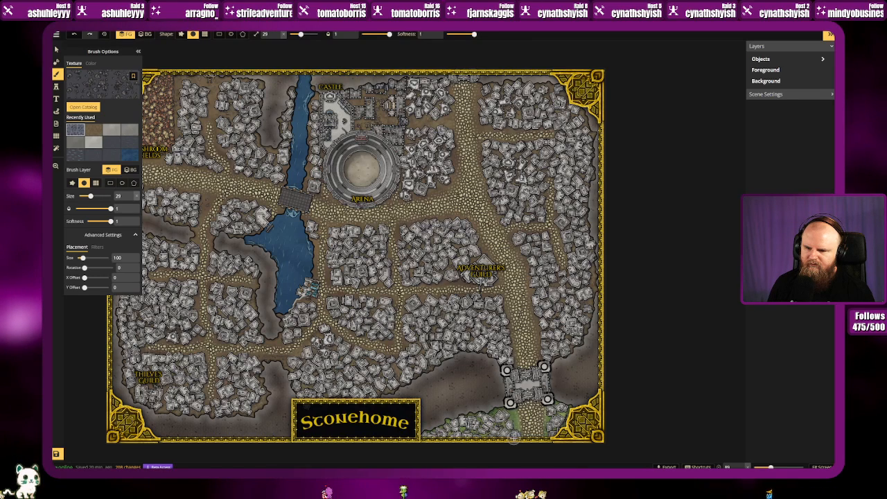
left_click(554, 422)
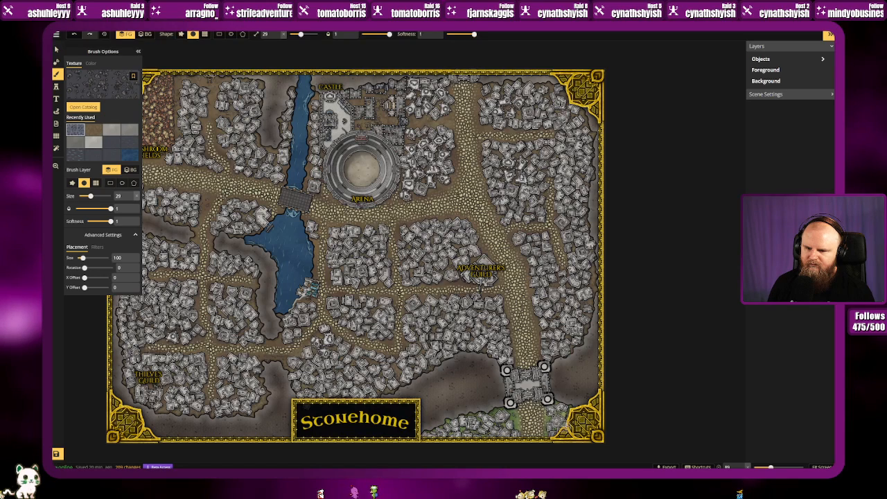
left_click_drag(552, 341, 549, 310)
left_click_drag(385, 294, 350, 310)
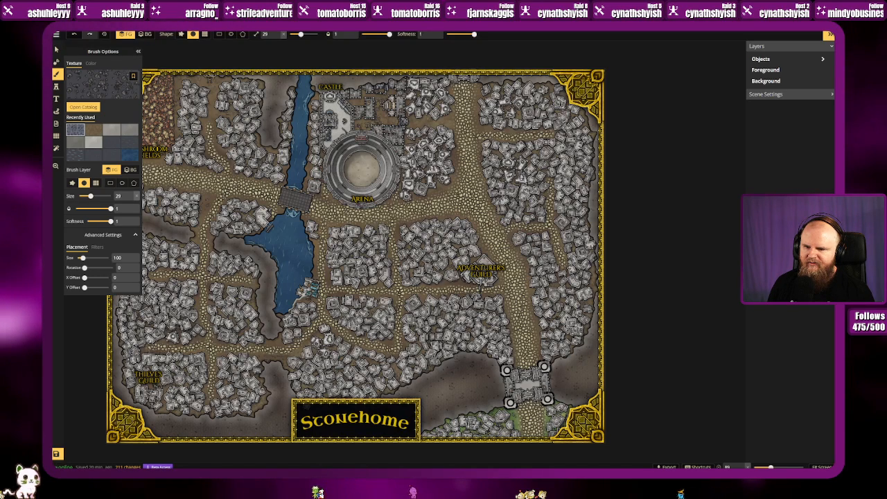
left_click_drag(425, 199, 415, 193)
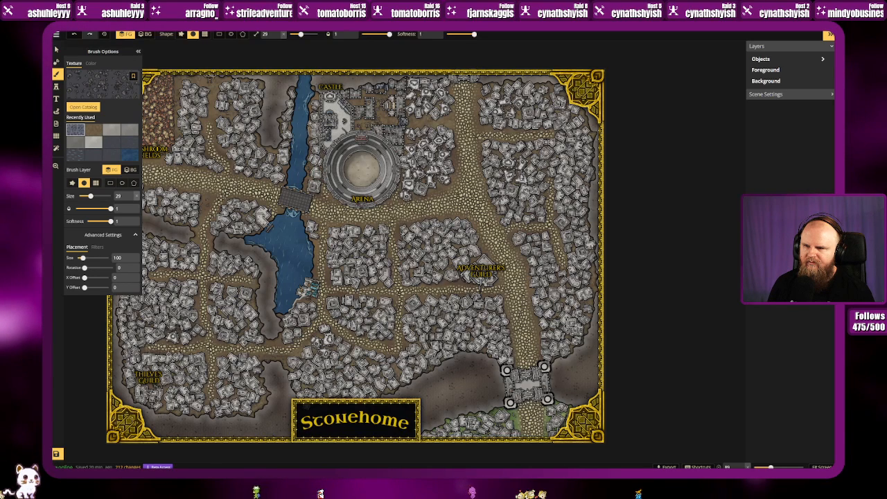
left_click_drag(283, 116, 277, 171)
Step: Examine the painted ground texture across the whole Stonehome map and close up among the houses
scroll(413, 212, "down", 2)
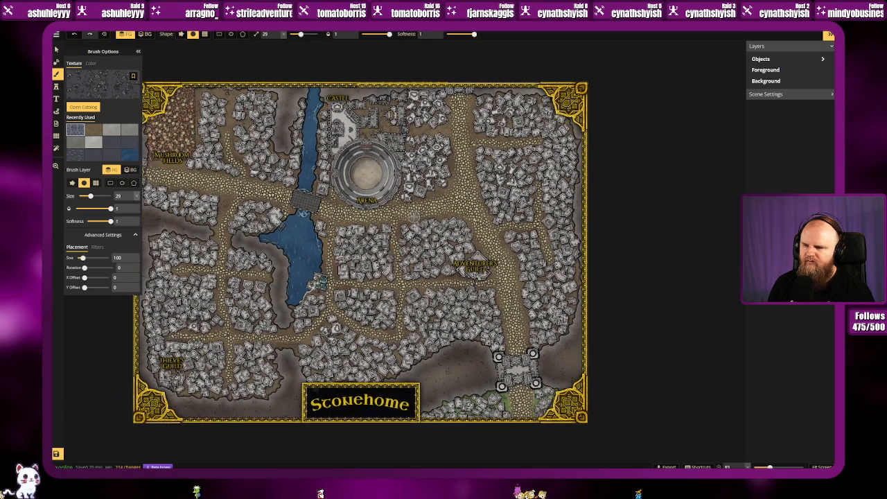
scroll(413, 216, "down", 5)
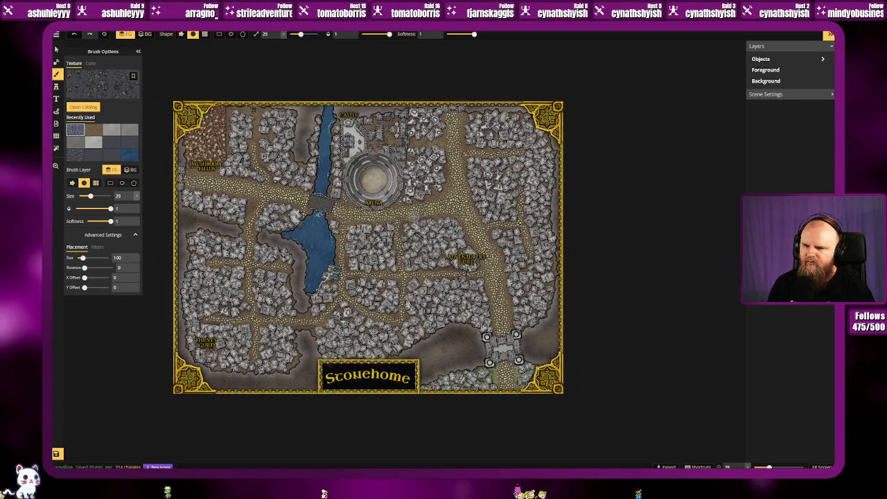
scroll(515, 213, "down", 5)
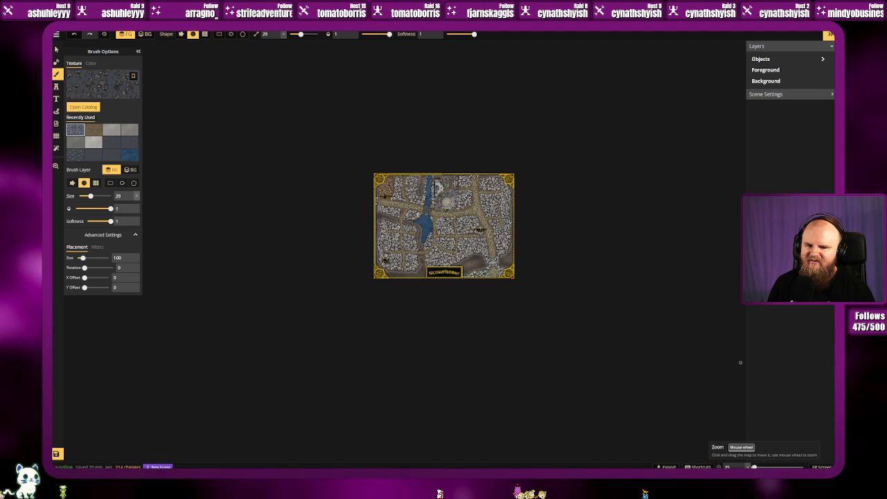
scroll(452, 252, "up", 5)
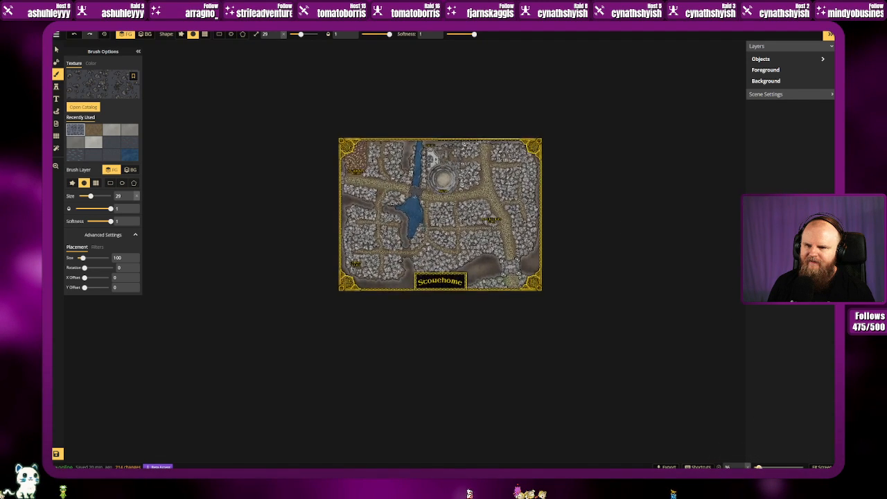
scroll(447, 257, "up", 10)
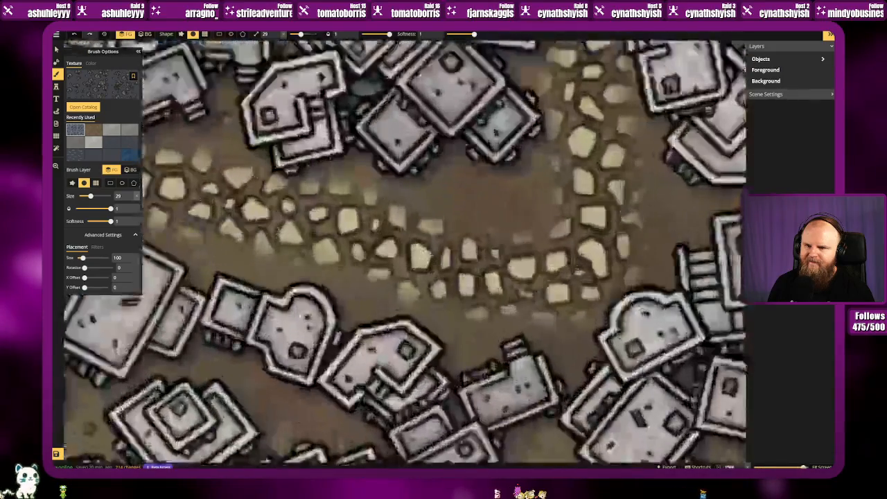
scroll(579, 318, "down", 15)
scroll(579, 318, "up", 5)
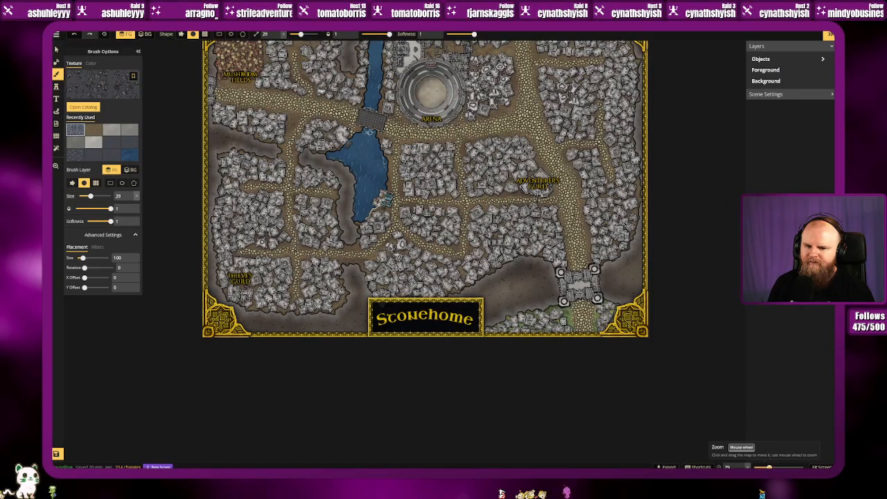
left_click_drag(679, 252, 687, 333)
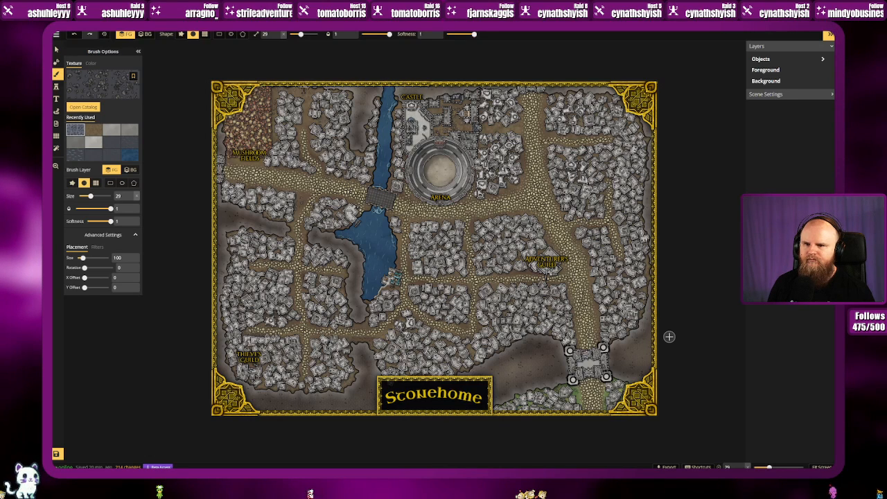
left_click_drag(668, 337, 657, 339)
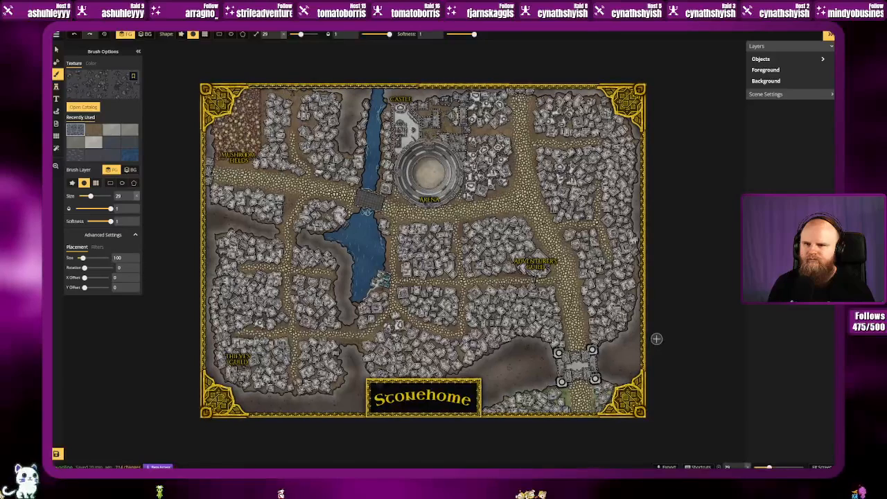
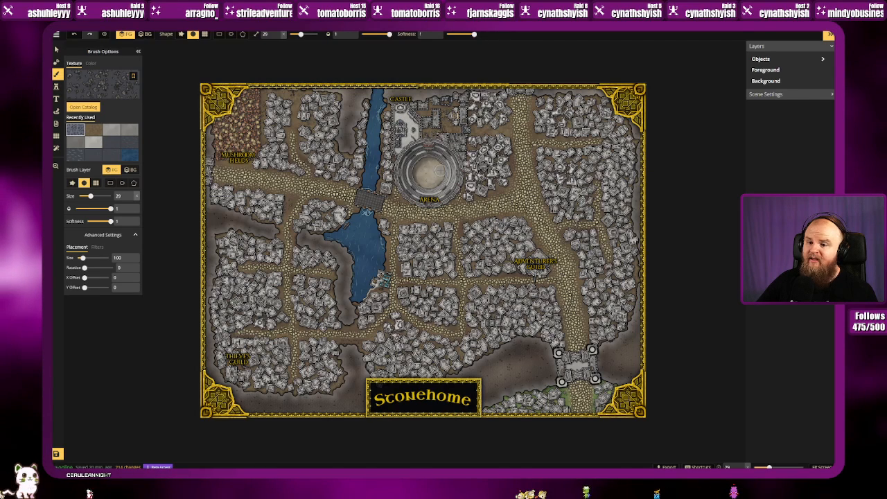
Step: Check the stamp settings of the arena and of a small building east of it, leaving nothing selected
left_click(57, 49)
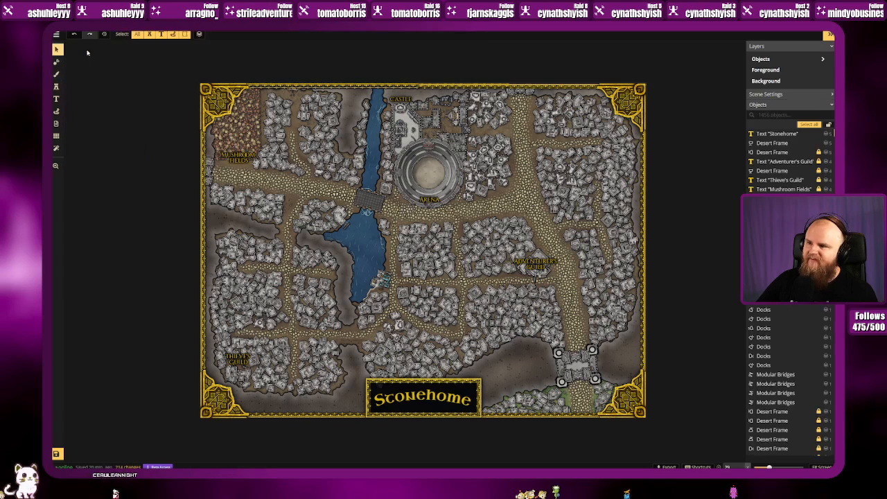
left_click(430, 162)
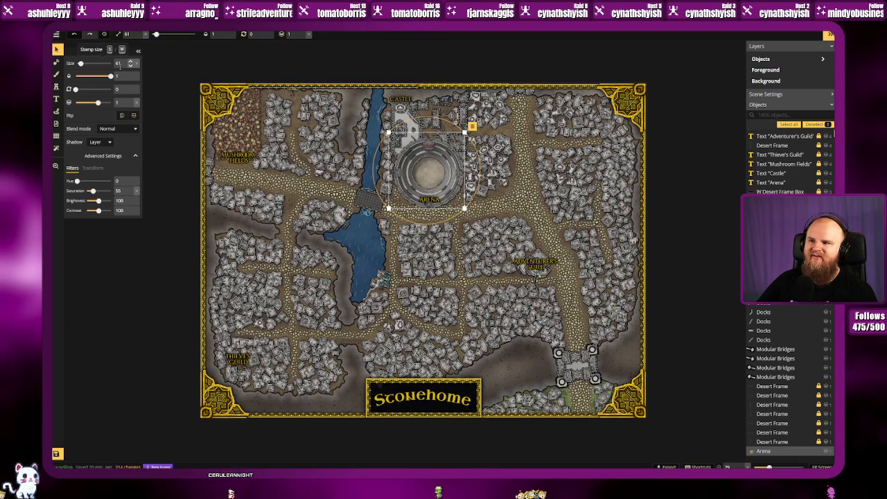
left_click(486, 169)
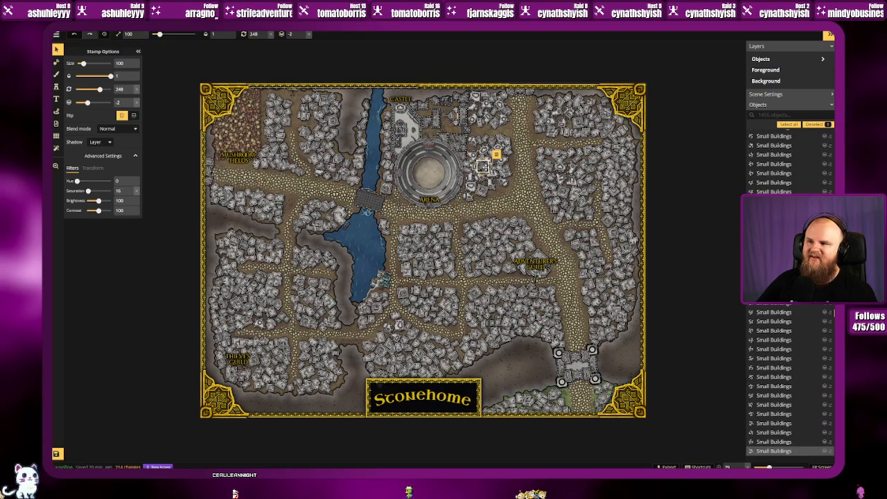
left_click(456, 80)
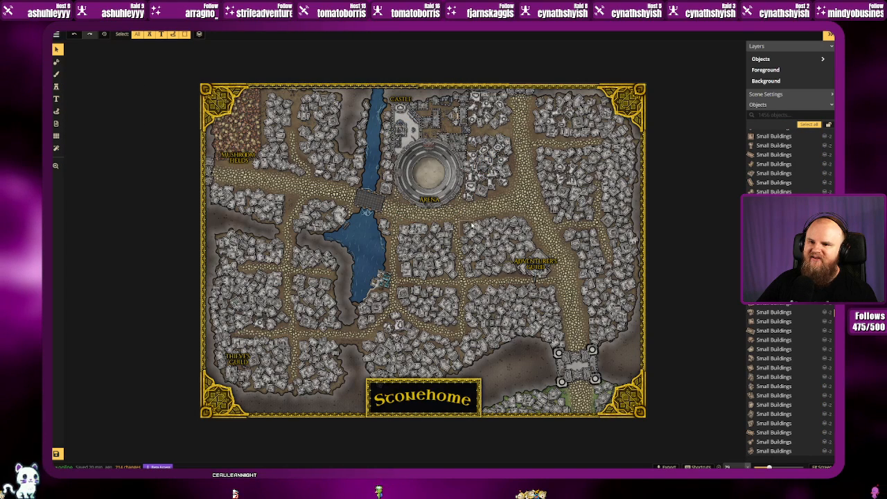
Step: Duplicate the arena and place the copy over the lake southwest of the original
left_click(440, 173)
right_click(440, 173)
left_click(440, 173)
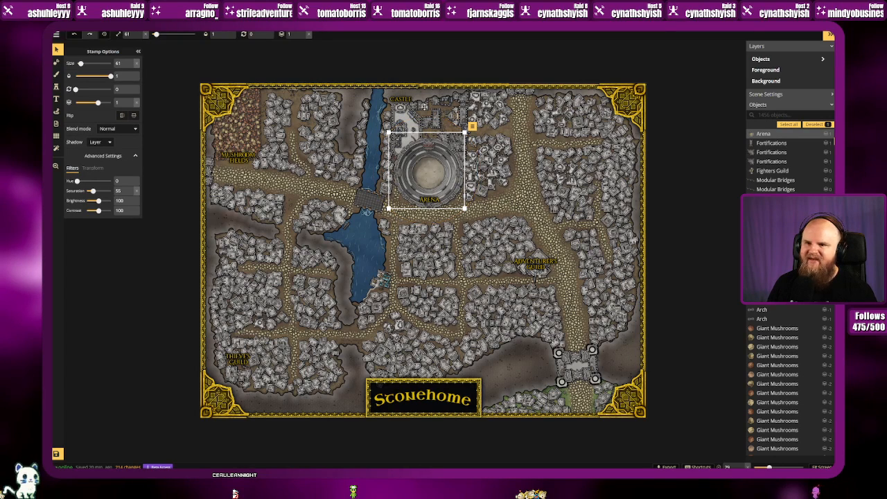
key("ctrl+c")
key("ctrl+v")
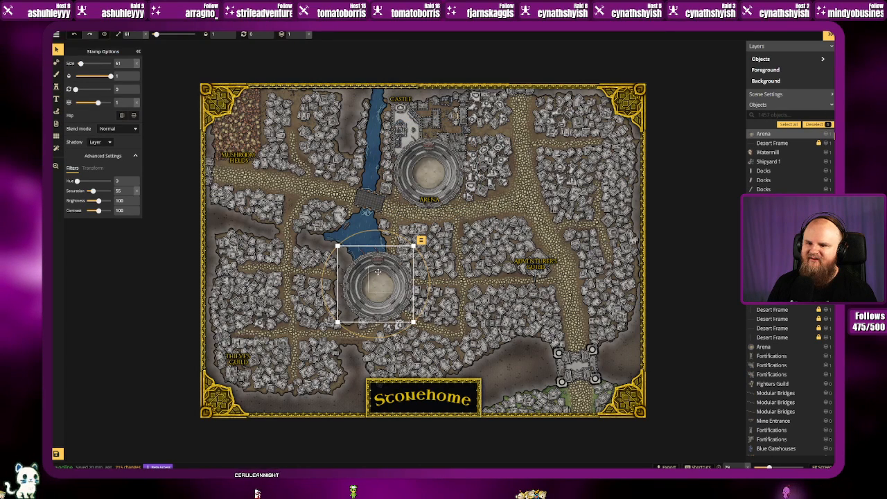
left_click_drag(377, 291, 352, 205)
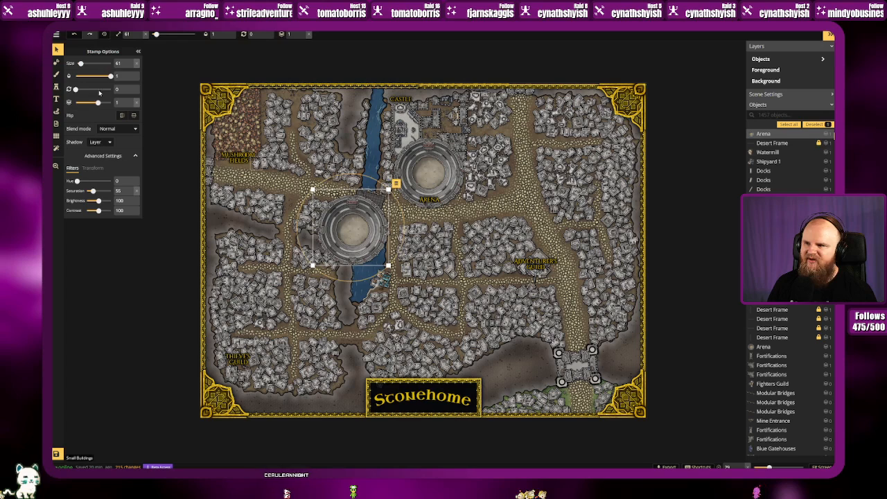
Step: Set the stamp size of the arena copy over the lake to 100
left_click(93, 63)
double_click(123, 63)
type("100")
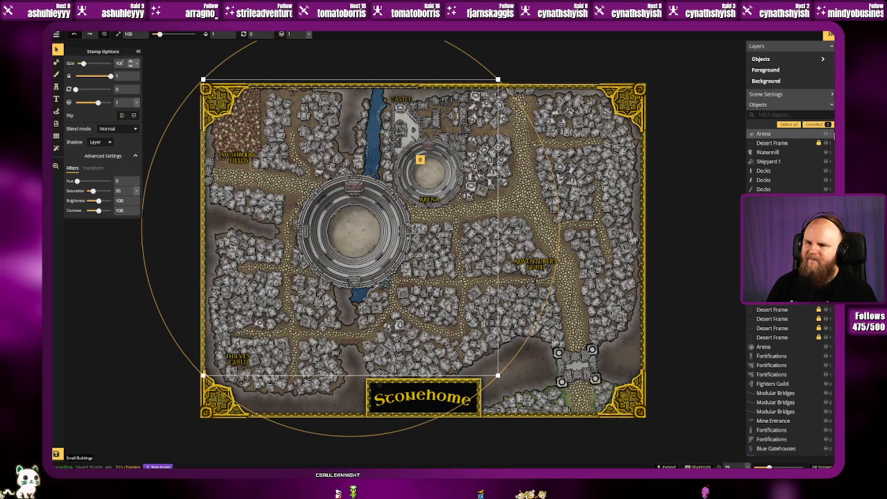
Step: Shrink the enlarged arena copy, move it southeast of the original arena for a scale comparison, and delete it
key("Return")
left_click(363, 210)
left_click(361, 226)
left_click_drag(361, 226, 237, 347)
left_click_drag(278, 146, 481, 234)
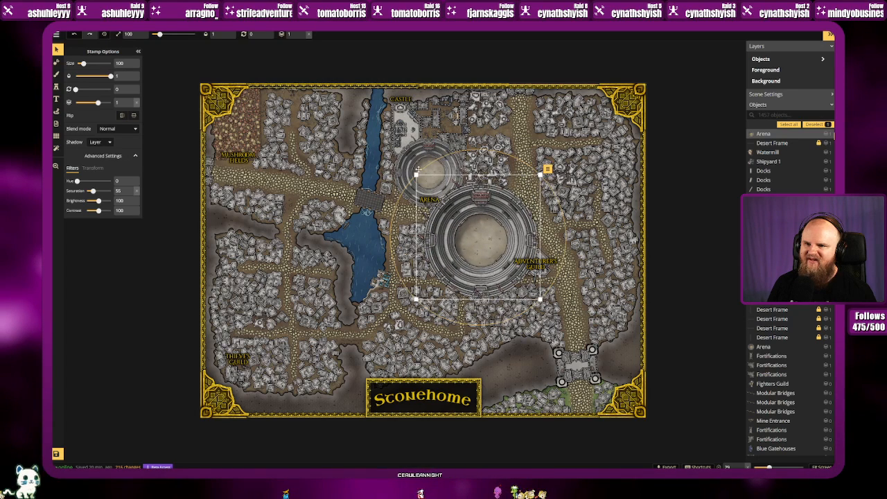
key("Delete")
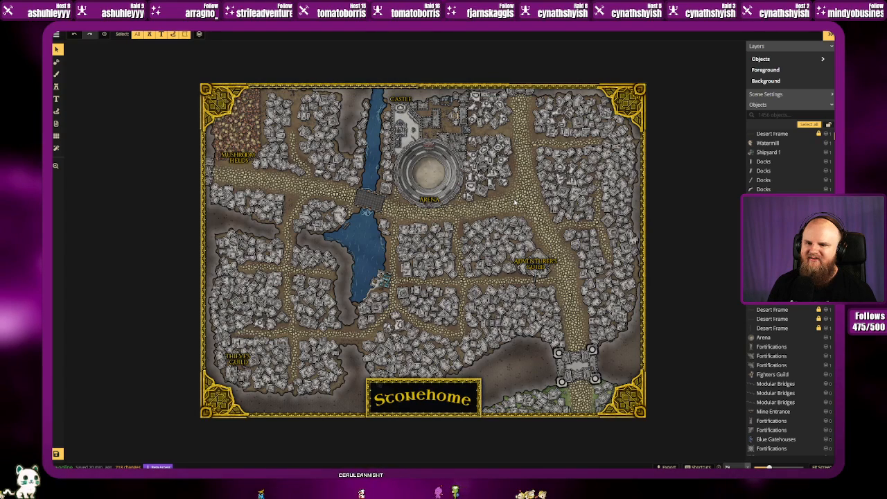
left_click_drag(516, 201, 504, 205)
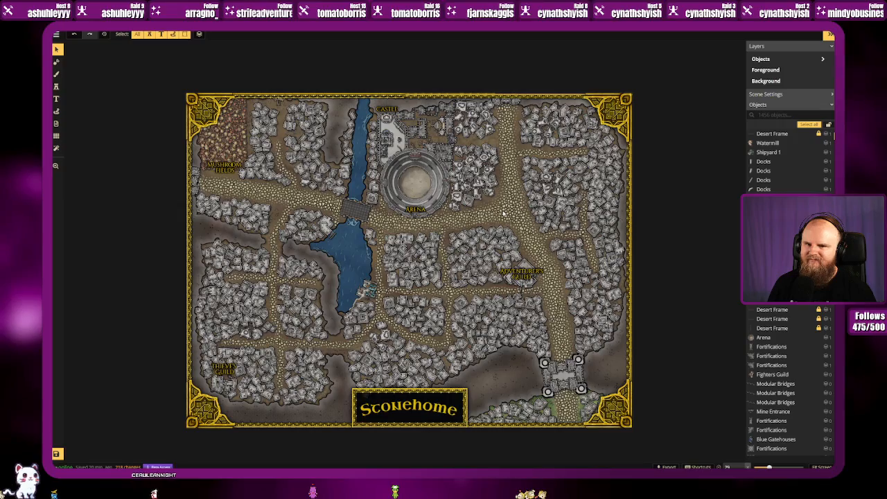
left_click_drag(503, 211, 455, 194)
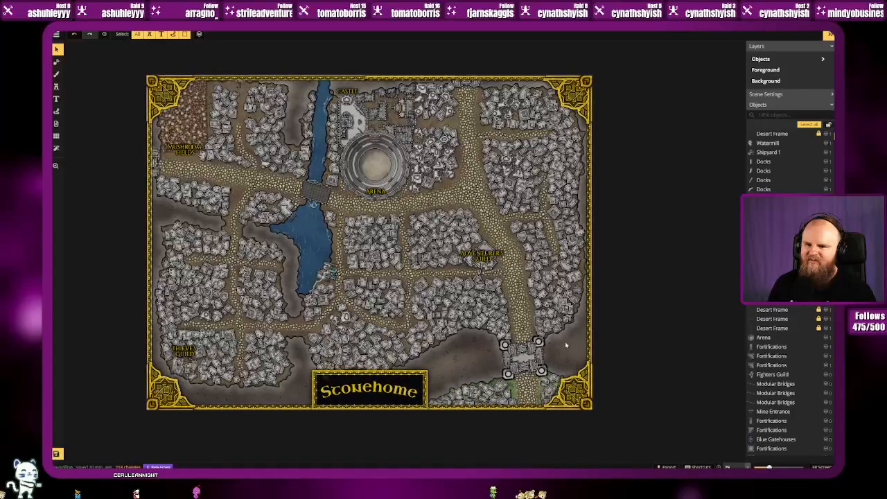
left_click_drag(474, 340, 494, 371)
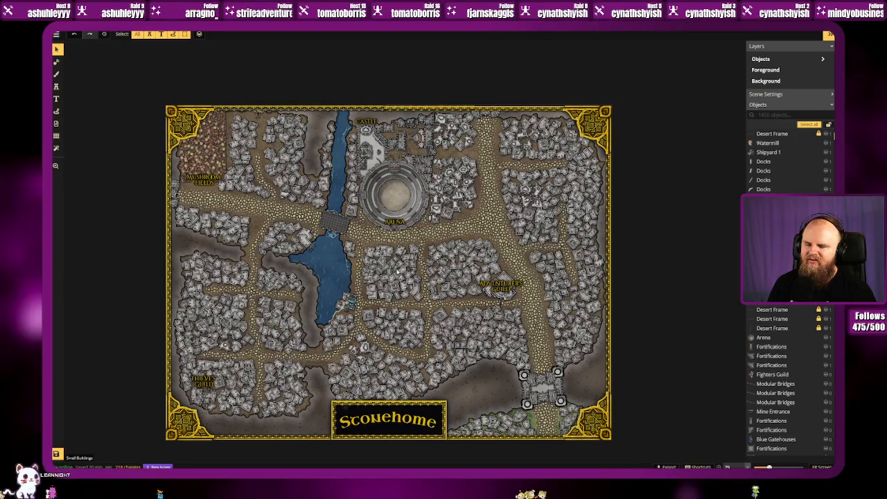
Step: Open the stamp catalog, clear the mushroom search, browse the Watercolor Cities stamps and turn on their titles
scroll(395, 272, "up", 5)
scroll(396, 273, "up", 2)
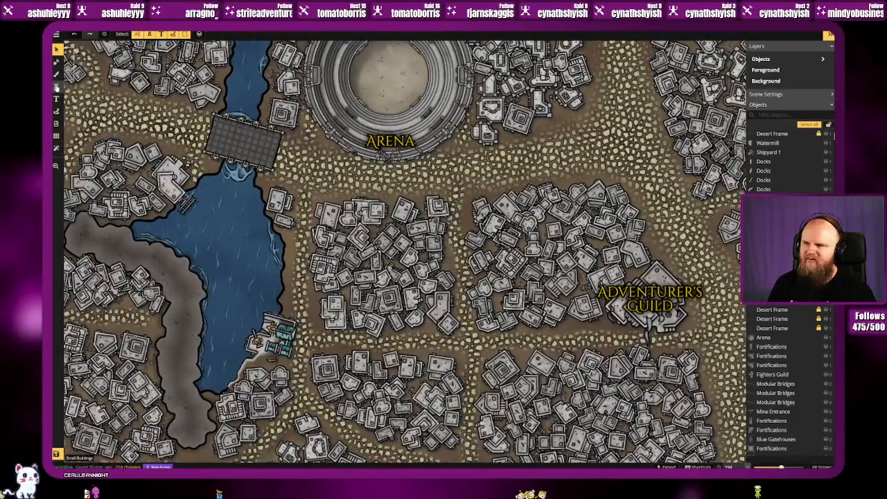
left_click(57, 87)
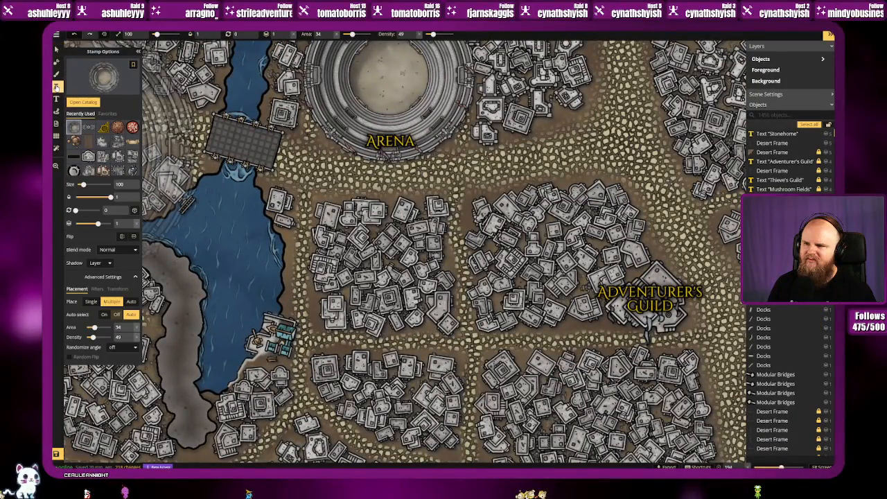
key("c")
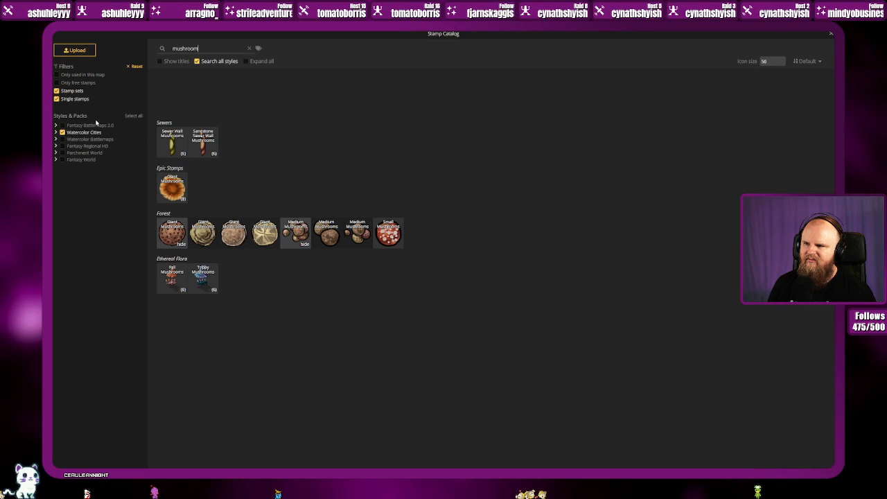
left_click(249, 49)
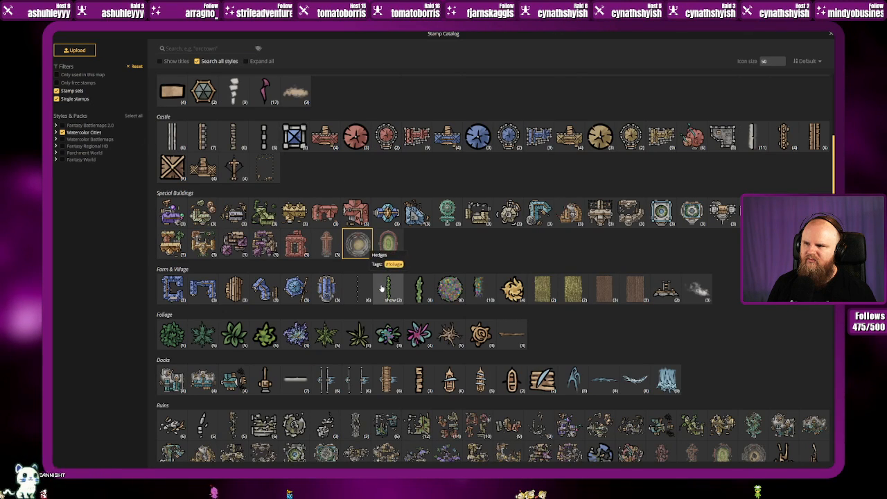
scroll(381, 288, "down", 8)
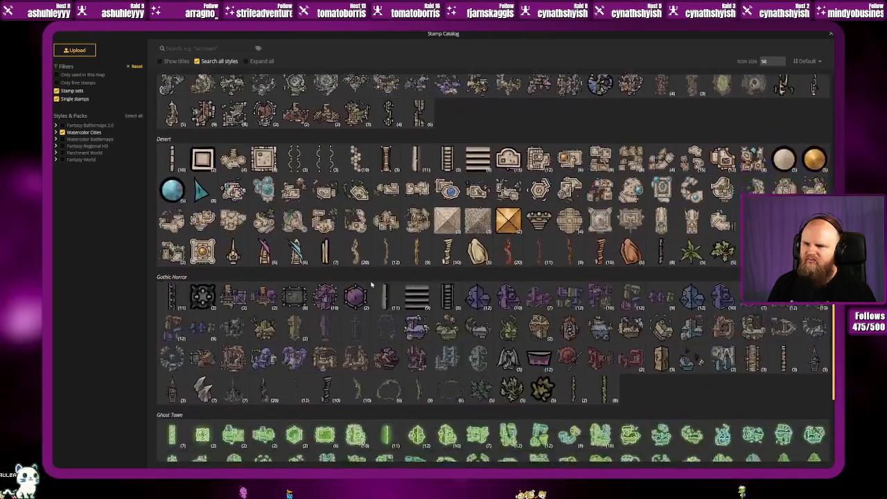
scroll(370, 284, "down", 5)
scroll(366, 283, "up", 4)
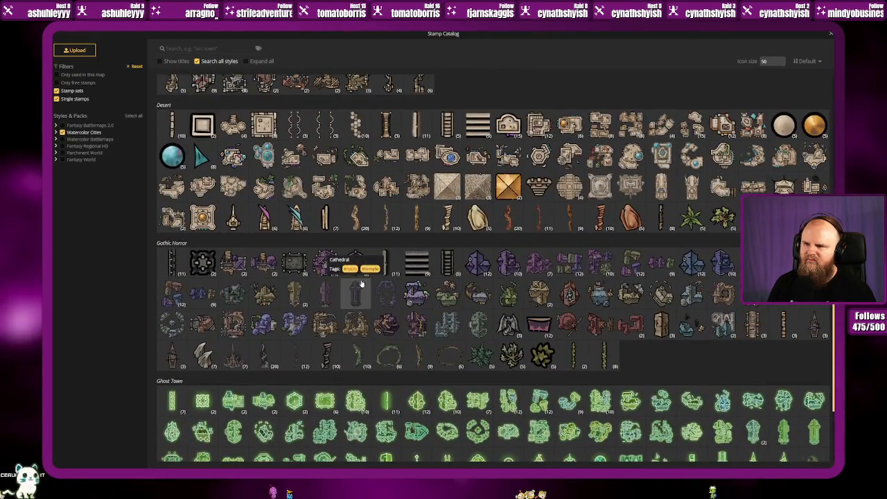
scroll(356, 284, "up", 1)
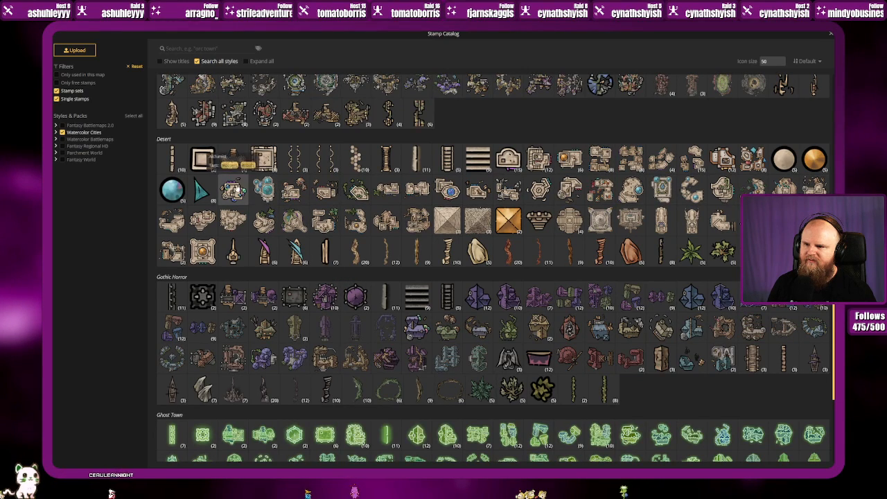
left_click(160, 61)
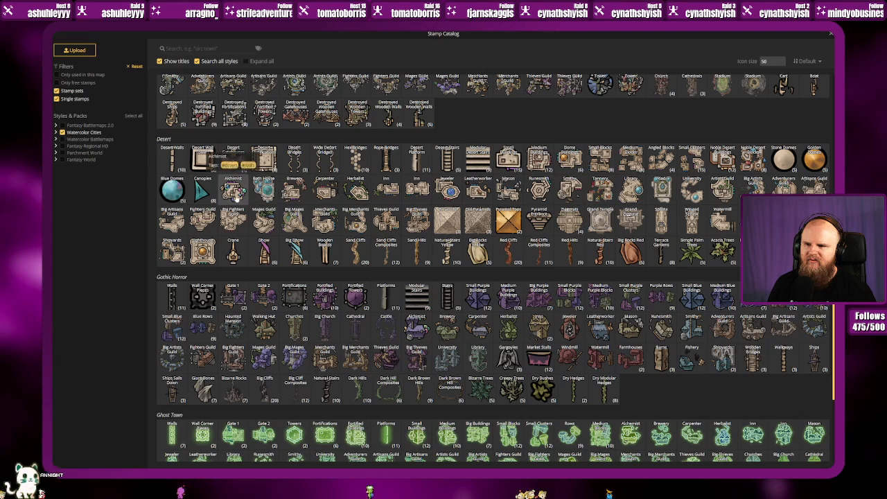
Step: Place a single Desert Alchemist stamp with saturation 16 on the road between the bridge and the arena
left_click(234, 191)
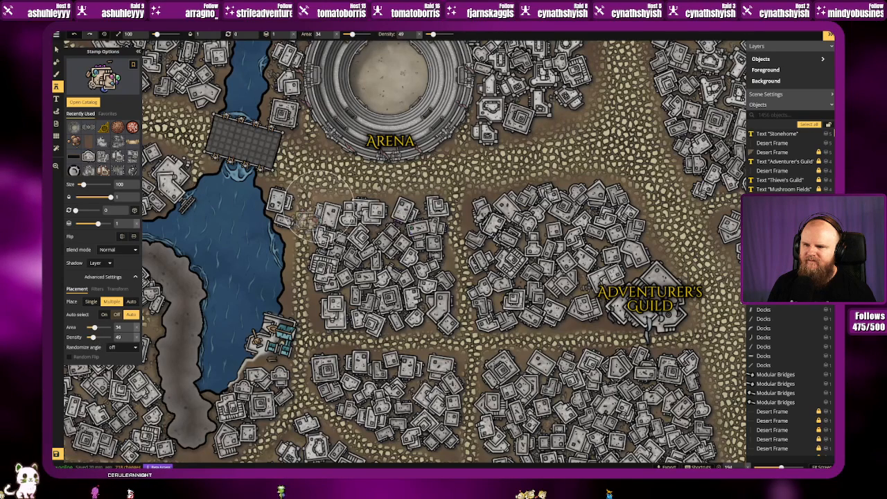
left_click(92, 302)
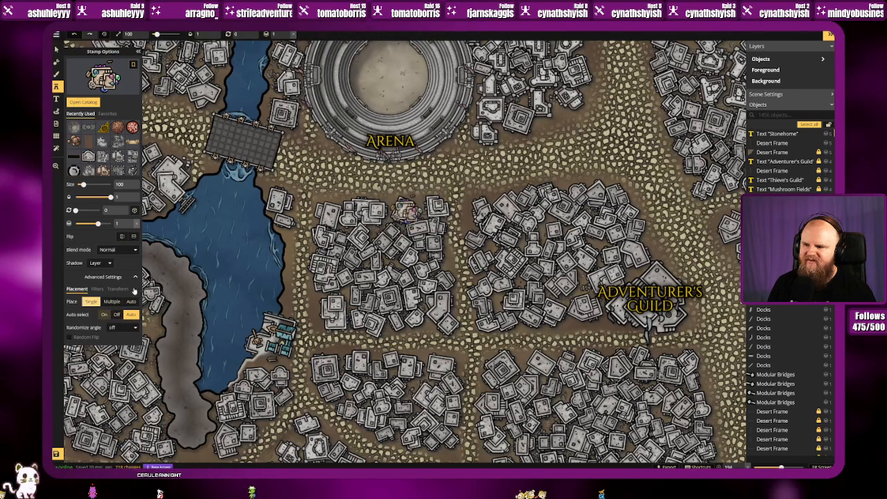
left_click(405, 210)
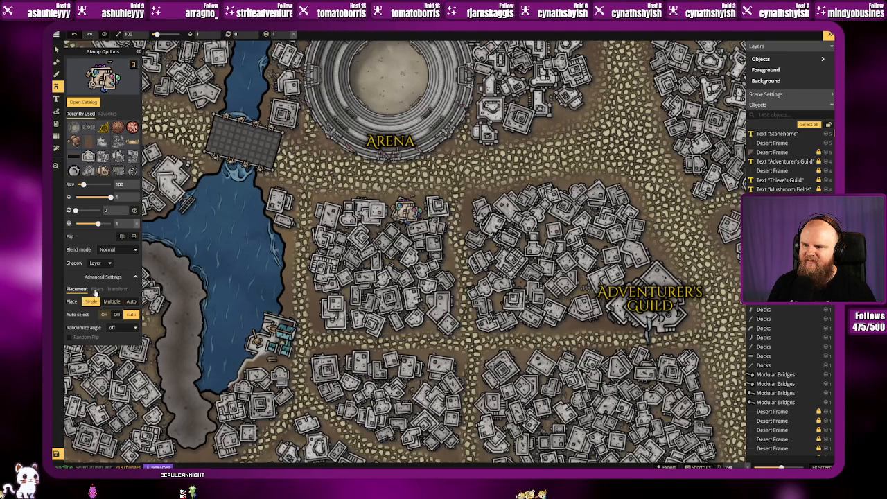
left_click(97, 289)
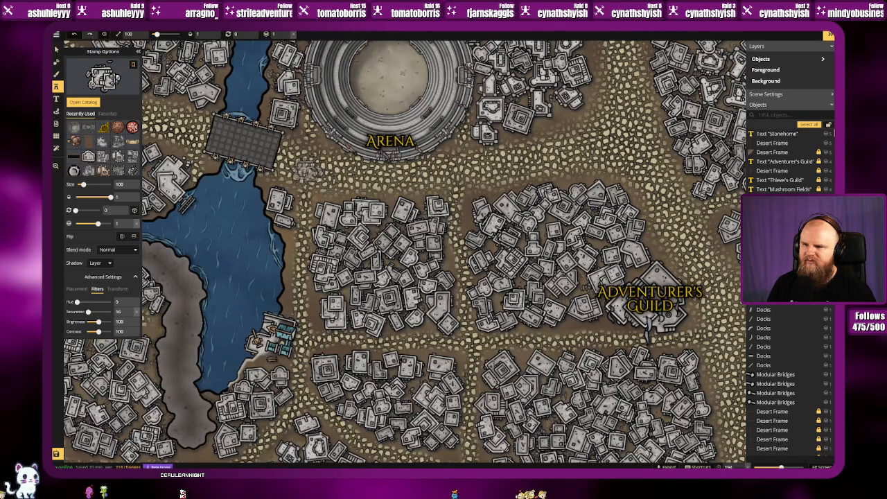
left_click(306, 169)
Step: Place a Desert Brewery stamp with saturation 16 on the road just east of the Alchemist
left_click(120, 68)
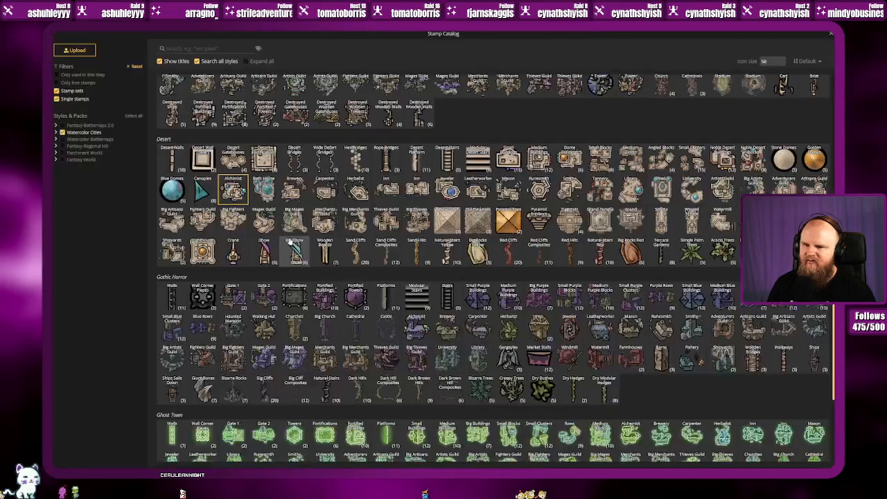
left_click(259, 192)
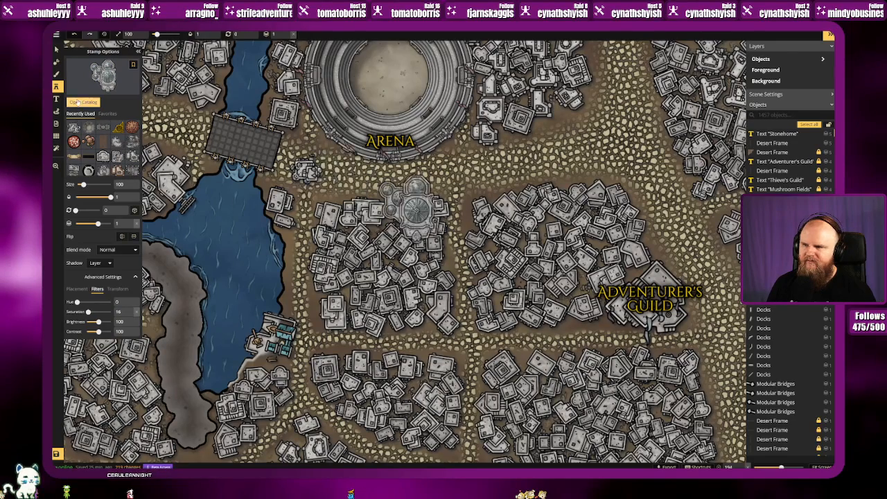
left_click(119, 69)
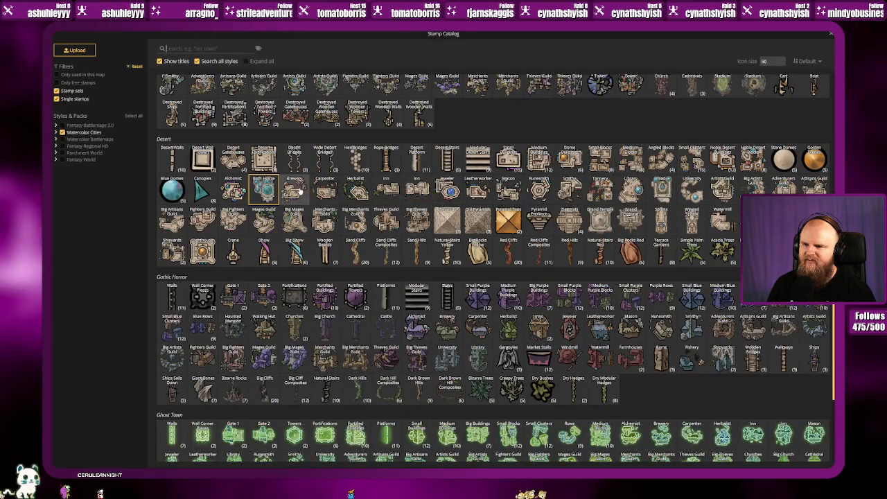
left_click(294, 192)
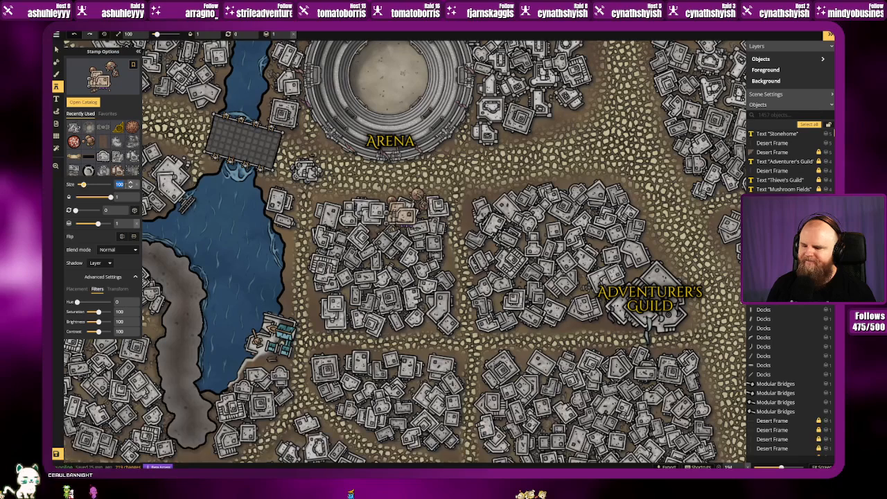
type("16")
type("0")
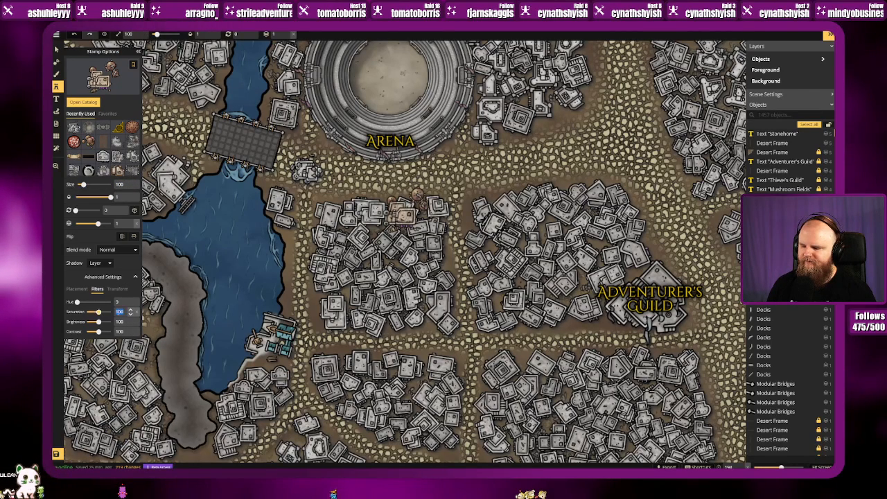
left_click(347, 173)
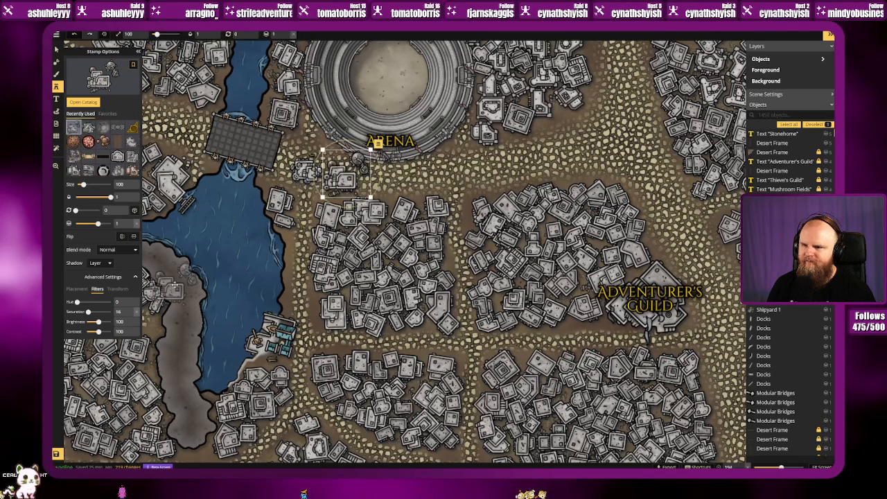
Step: Place a Desert Carpenter stamp with saturation 16 on the road east of the Brewery, below the arena
left_click(83, 102)
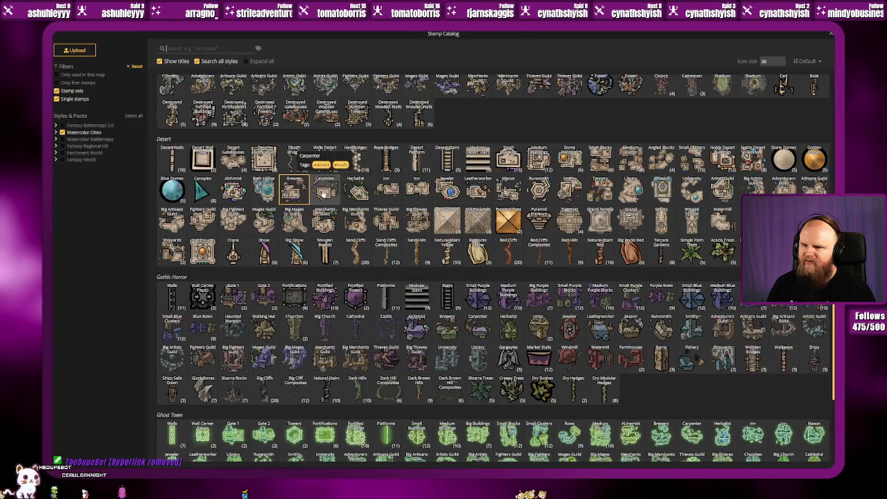
left_click(325, 188)
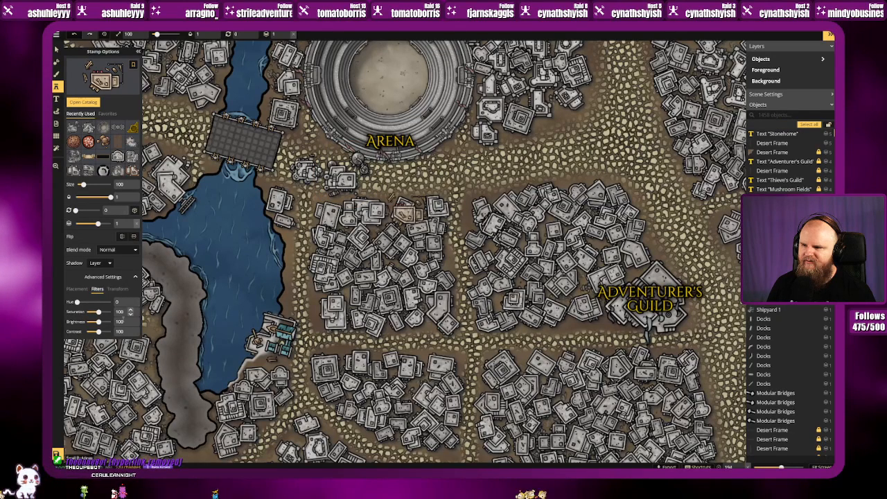
type("16")
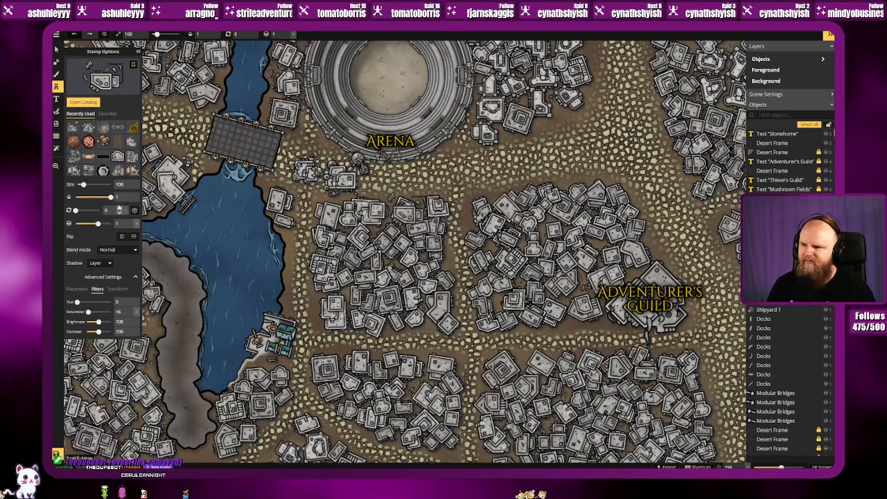
left_click(395, 179)
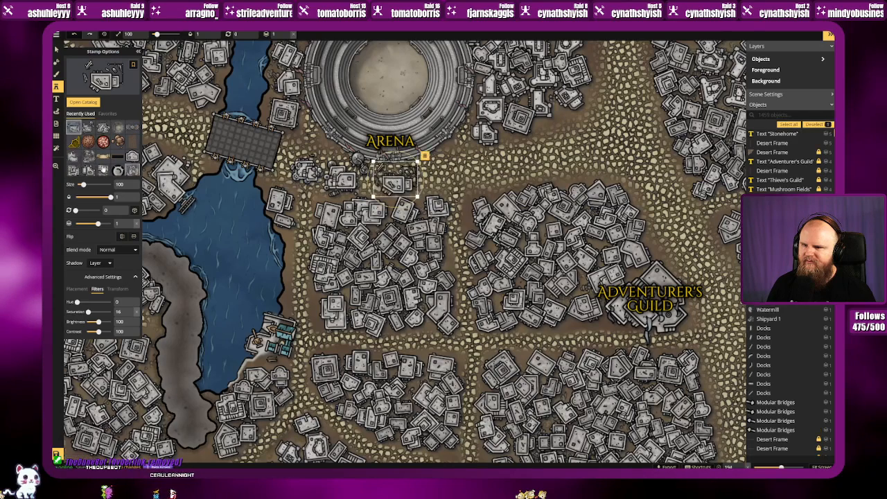
Step: Place the second Desert Inn stamp, desaturated to match the grey houses, on the road east of the Carpenter
key("w")
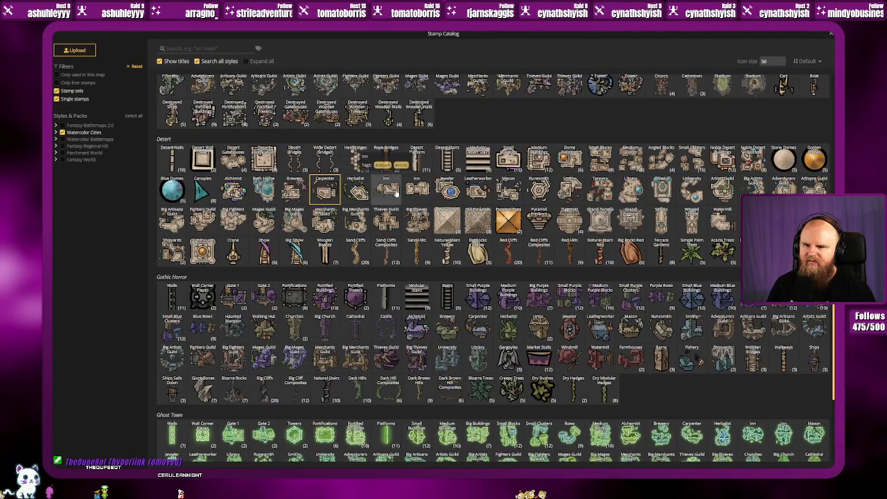
left_click(449, 192)
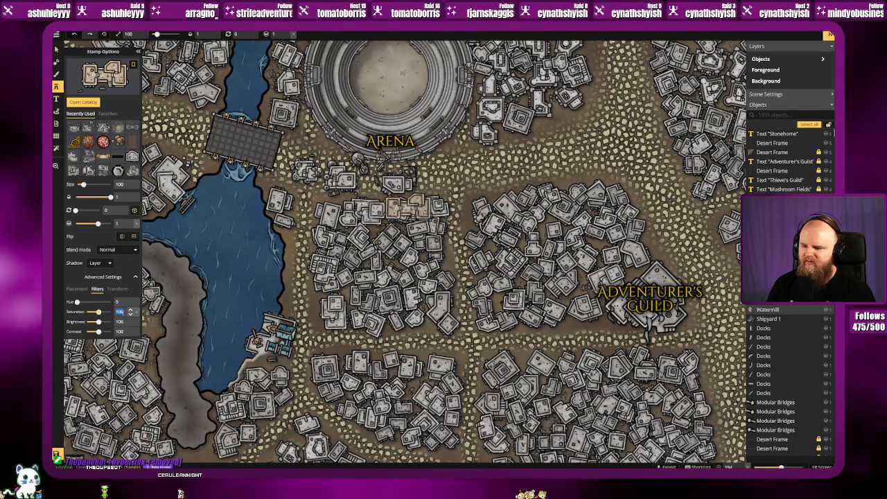
left_click(457, 172)
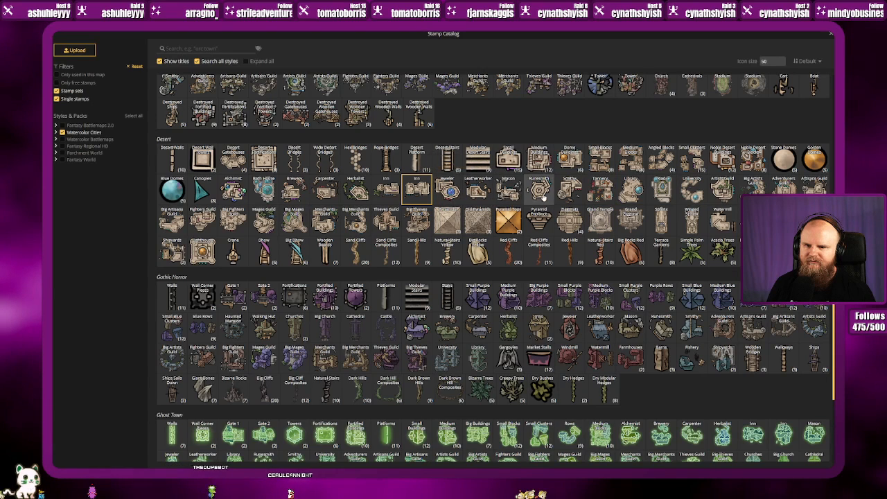
Step: Place a Desert Smithy stamp on the road east of the Inn and set its saturation to 16
left_click(540, 191)
left_click(518, 163)
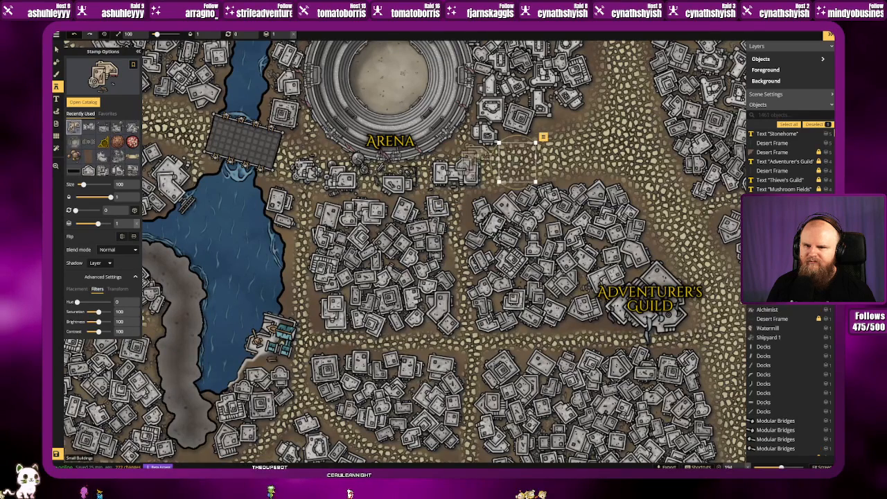
double_click(121, 312)
type("16")
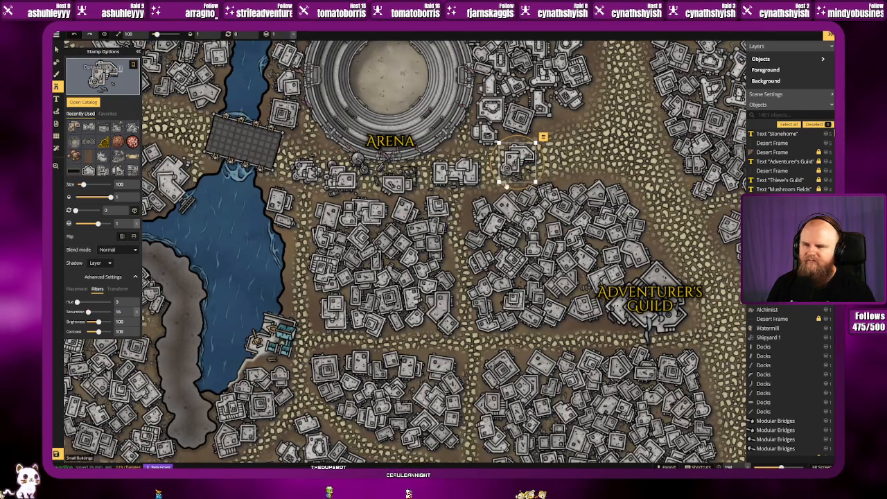
Step: Place a Desert Tannery stamp on the road east of the Smithy and set its saturation to 16
left_click(100, 77)
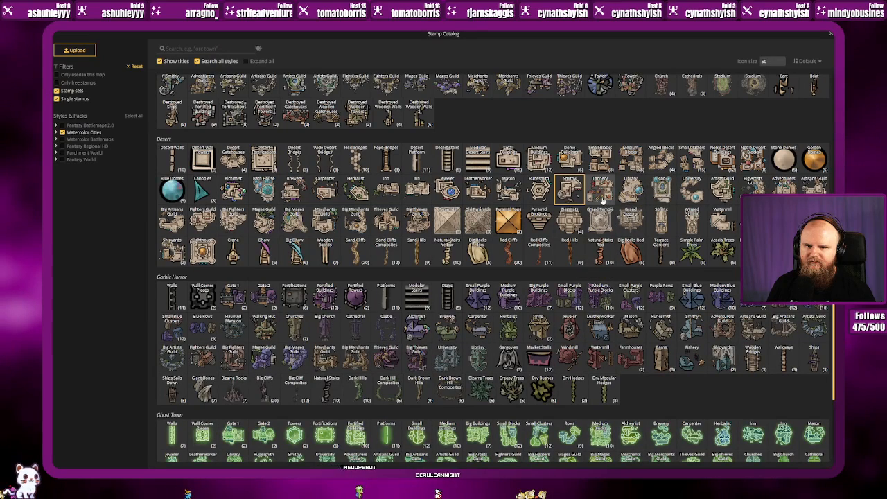
left_click(600, 163)
left_click(594, 146)
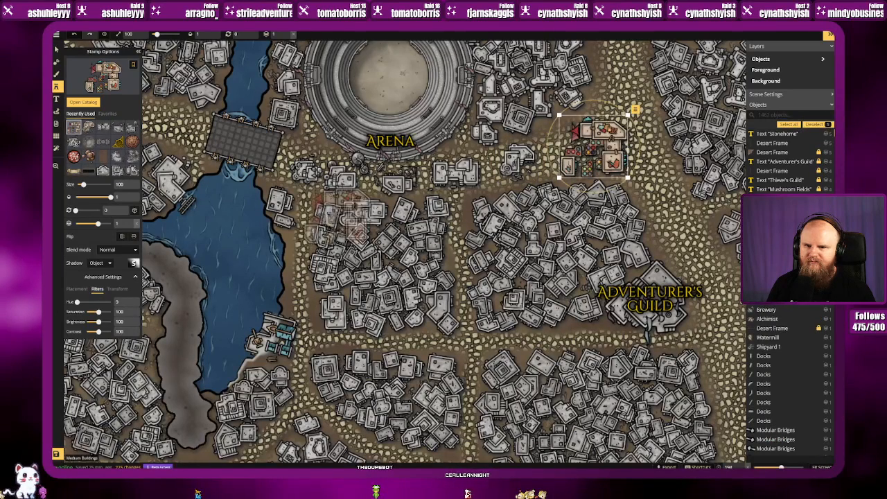
type("16")
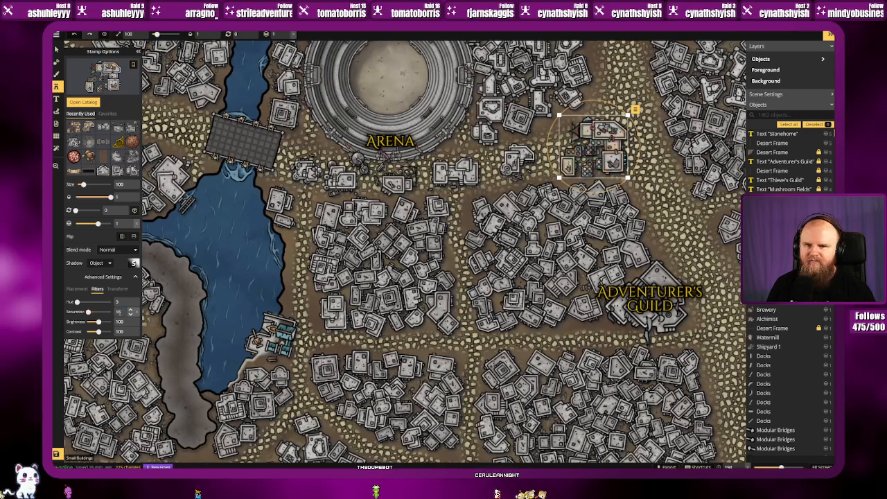
Step: Place a Desert Big Artisans Guild stamp on the road just north of the Adventurer's Guild and set its saturation to 16
left_click(103, 76)
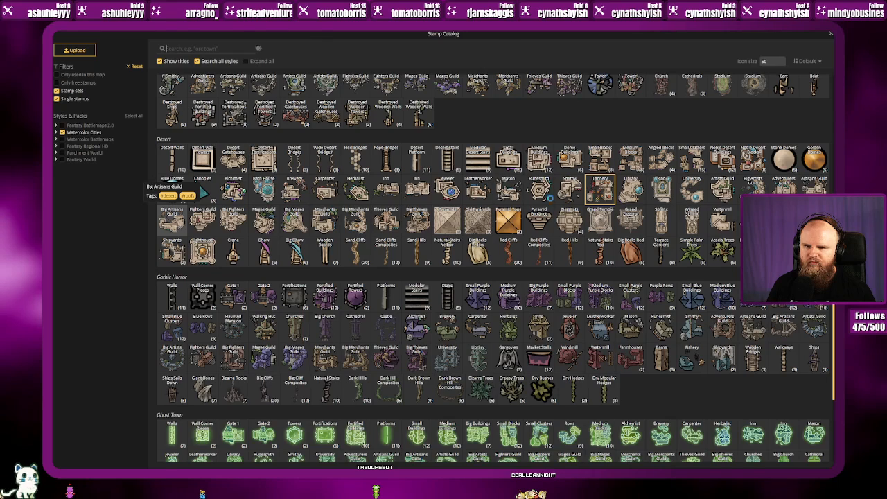
left_click(178, 227)
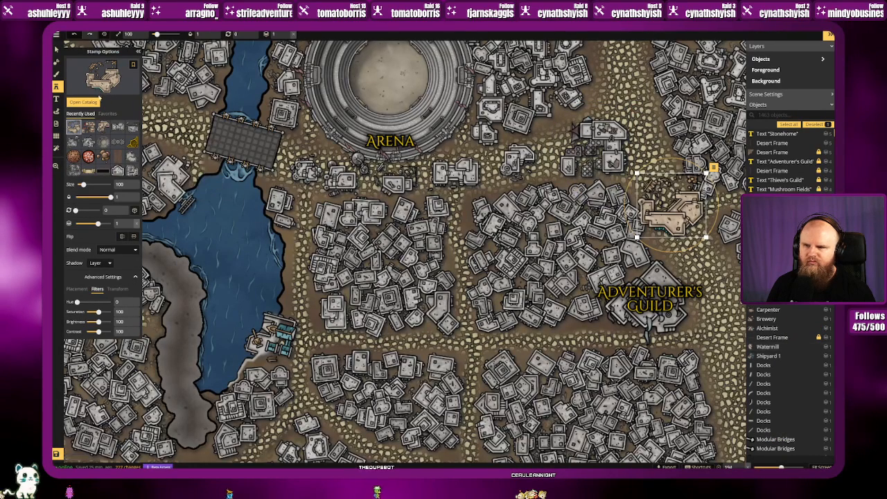
left_click(56, 48)
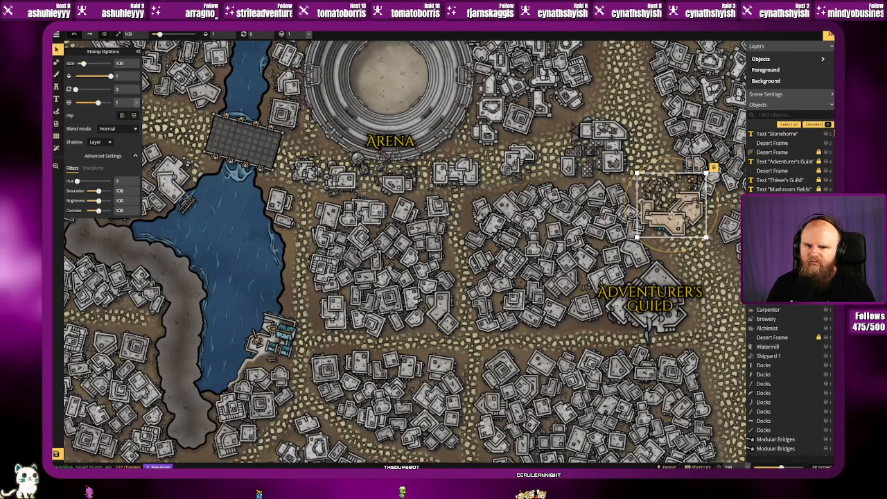
double_click(121, 191)
type("16")
Step: Delete the houses in the northern middle of the city block directly south of the arena to open a clearing
left_click(305, 170)
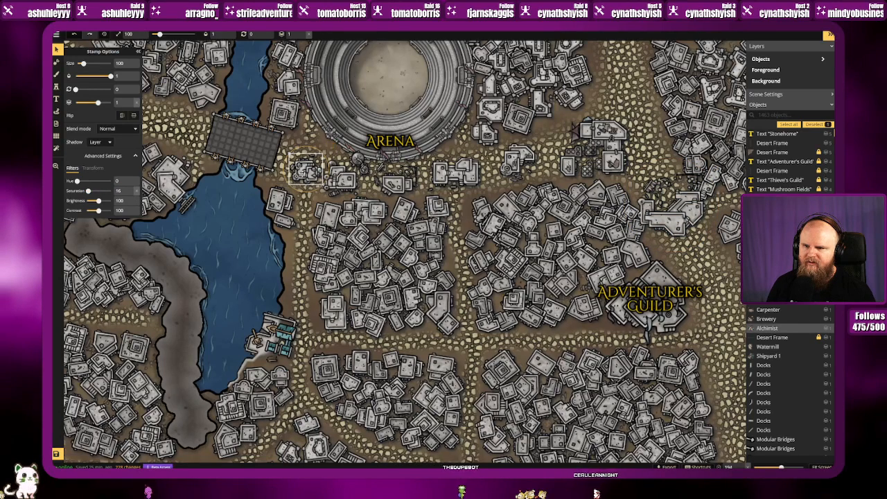
left_click(360, 235)
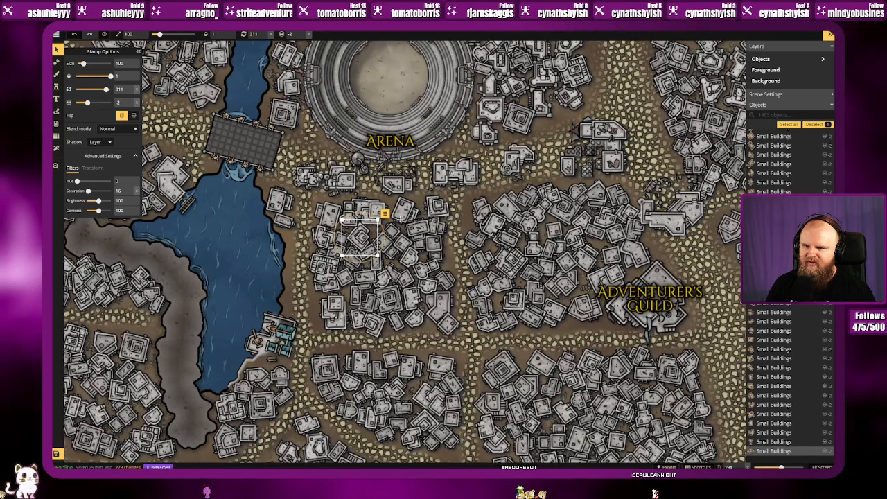
key("Escape")
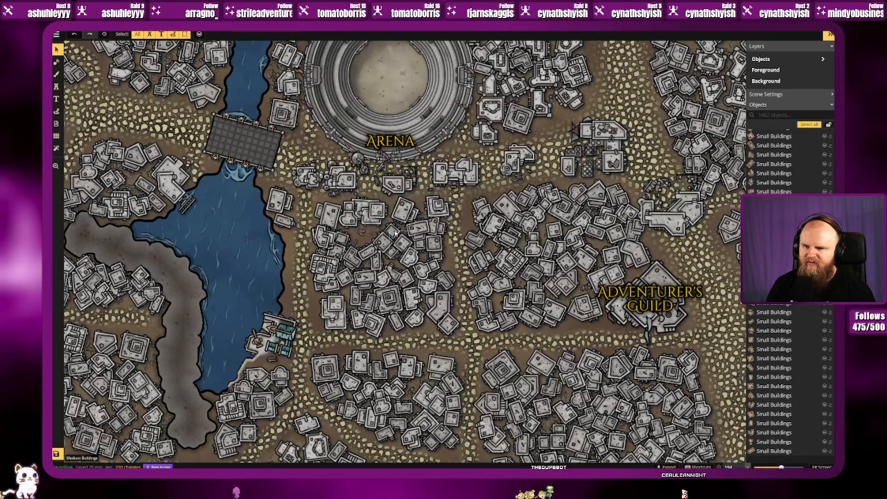
left_click(389, 240)
key("Delete")
left_click(406, 212)
key("Delete")
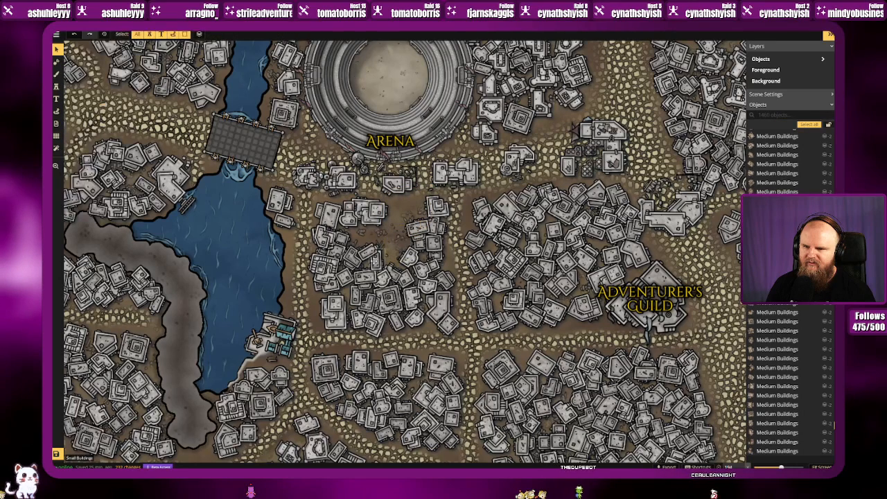
left_click(416, 229)
key("Delete")
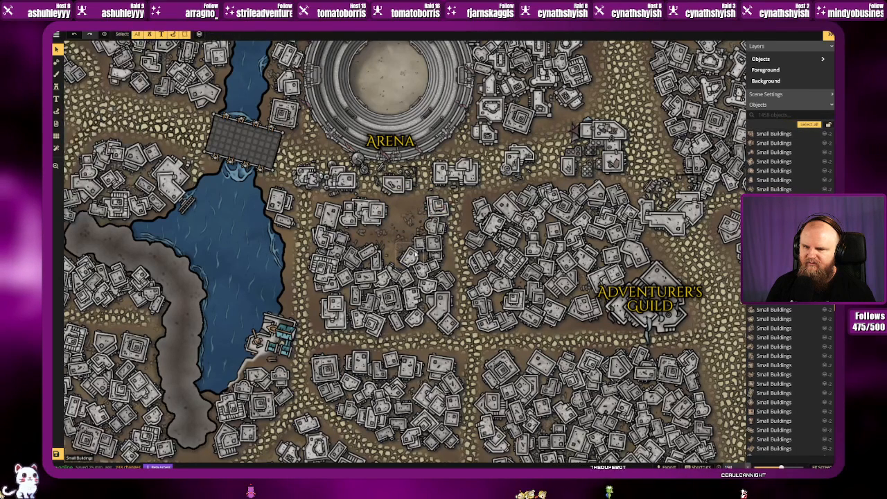
left_click(357, 264)
key("Delete")
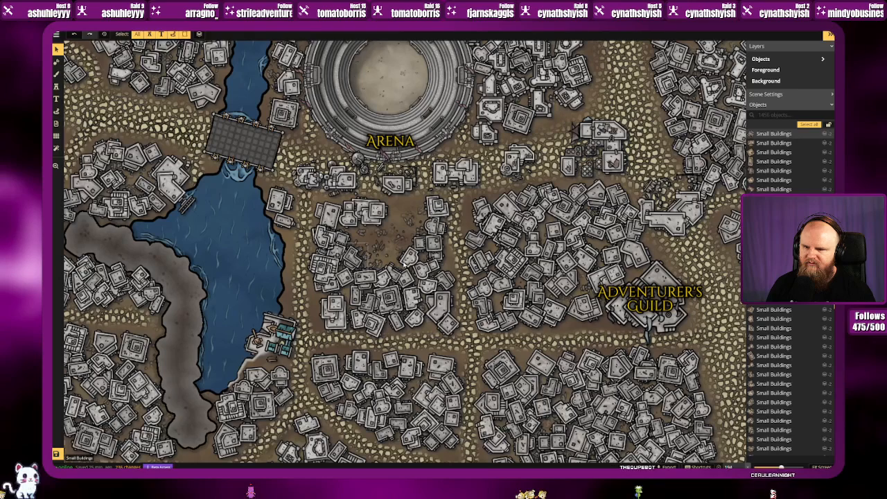
left_click(375, 261)
key("Delete")
Step: Move the Alchimist stamp from the road below the arena into the northwest part of the cleared block
left_click(306, 178)
left_click_drag(307, 177, 364, 242)
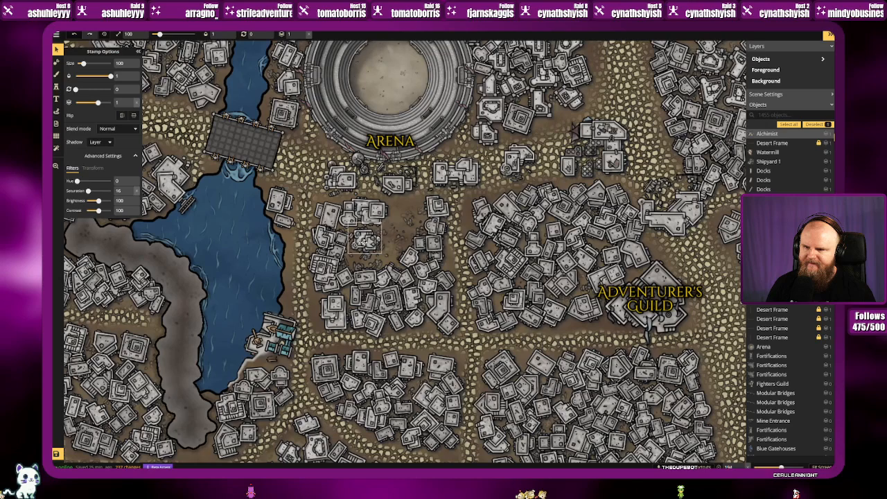
left_click(307, 181)
Step: Delete two more small houses and move the Brewery into the cleared block, rotating it to 215 degrees
left_click(366, 277)
key("Delete")
left_click(340, 196)
key("Delete")
left_click_drag(340, 182, 371, 262)
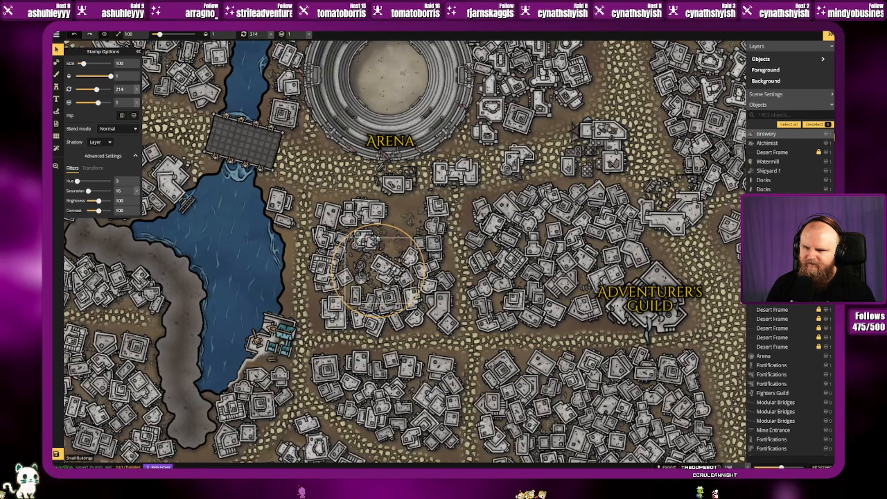
key("a")
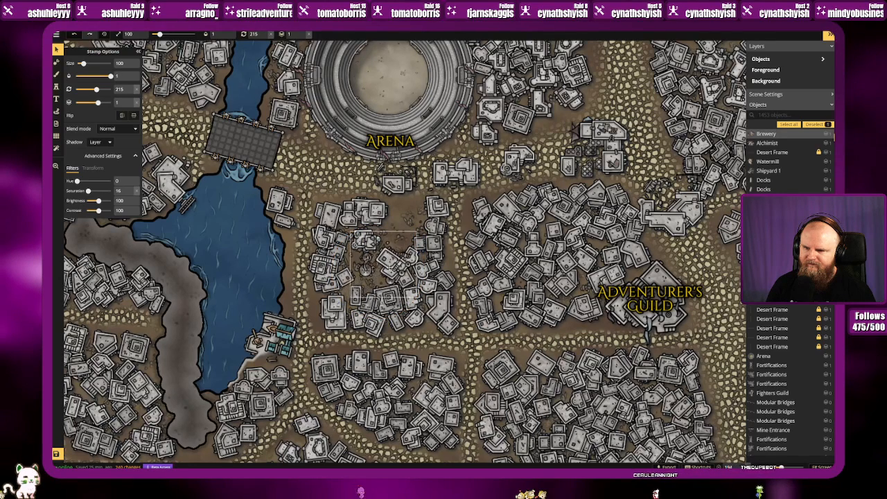
Step: Delete the small houses around the Brewery and remove the Brewery stamp itself from the block
left_click(346, 278)
key("Delete")
left_click(356, 295)
key("Delete")
left_click(376, 275)
key("Delete")
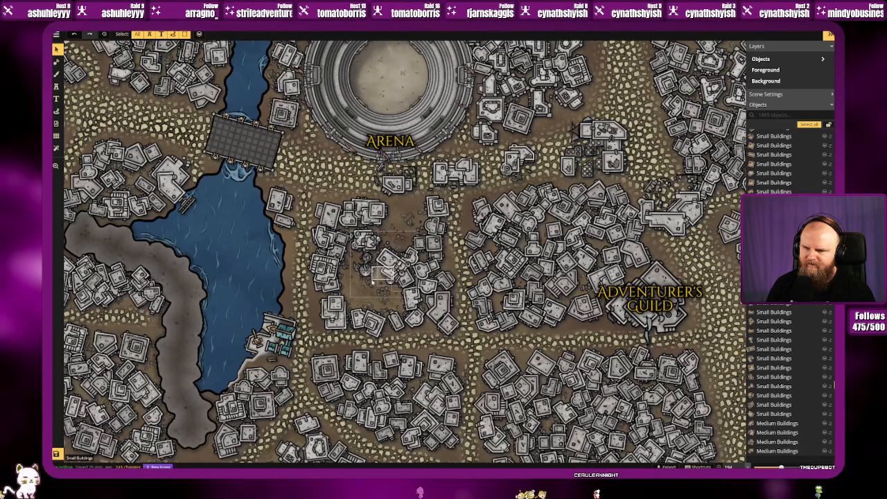
left_click(372, 280)
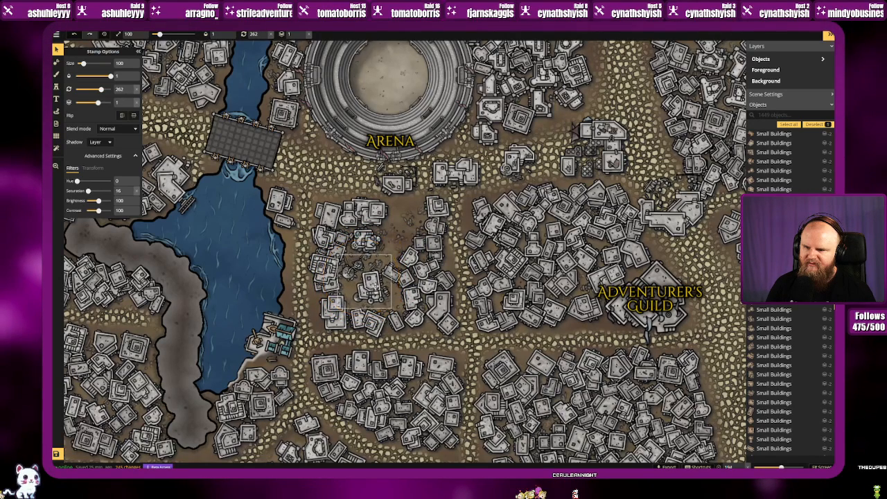
key("Delete")
Step: Move the Carpenter stamp from below the arena to just south of the Alchimist, rotated to 274 degrees
left_click(397, 190)
left_click_drag(398, 191, 367, 280)
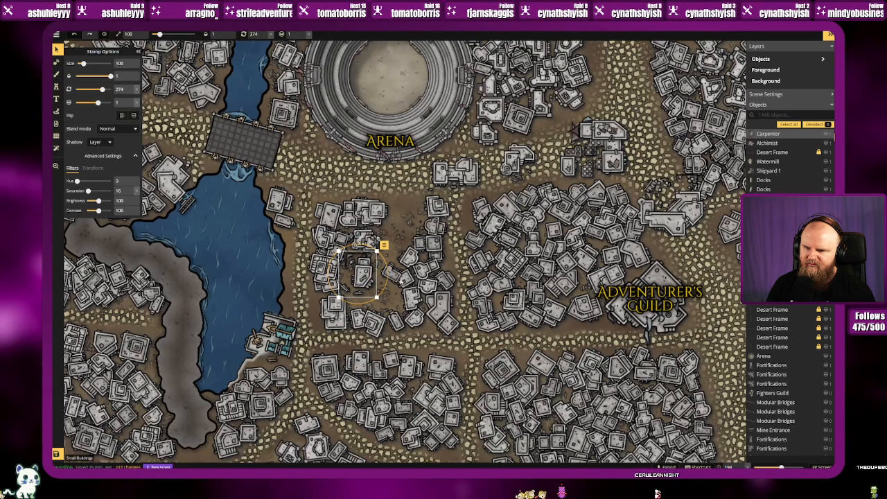
key("Escape")
Step: Delete the remaining small houses along the eastern and southern edges of the clearing
left_click(411, 257)
key("Delete")
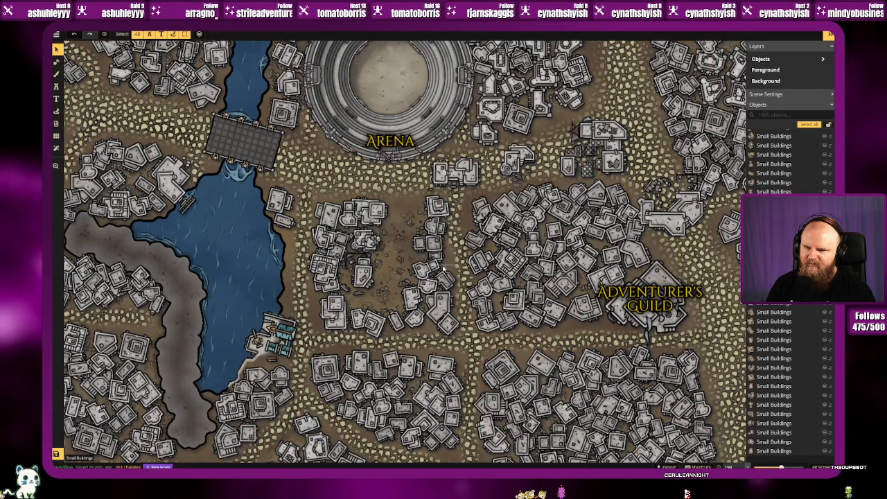
left_click(410, 273)
key("Delete")
left_click(396, 320)
key("Delete")
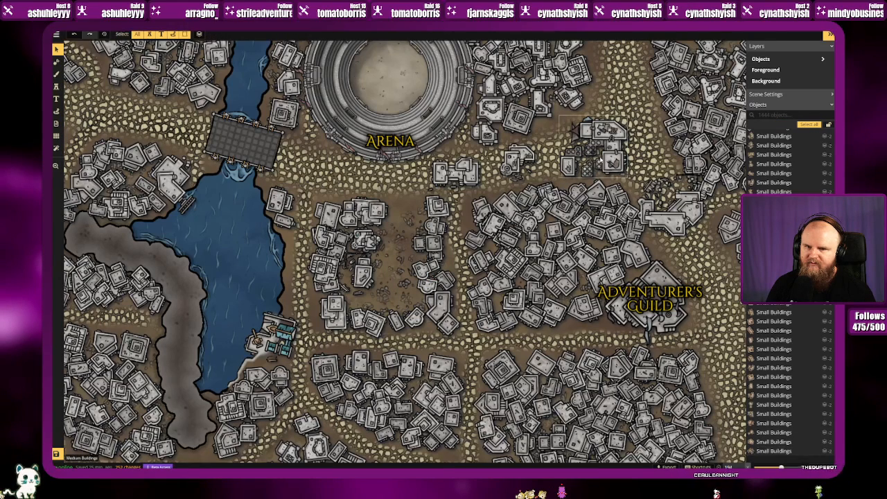
Step: Delete the Tannery stamp from the road and move the Big Artisans Guild into the middle of the clearing
left_click(600, 166)
left_click_drag(600, 166, 604, 144)
key("Delete")
left_click_drag(686, 220, 406, 286)
Step: Clear the houses in the block's southeast part and shift the Big Artisans Guild into that corner
left_click(420, 314)
key("Delete")
left_click(435, 312)
key("Delete")
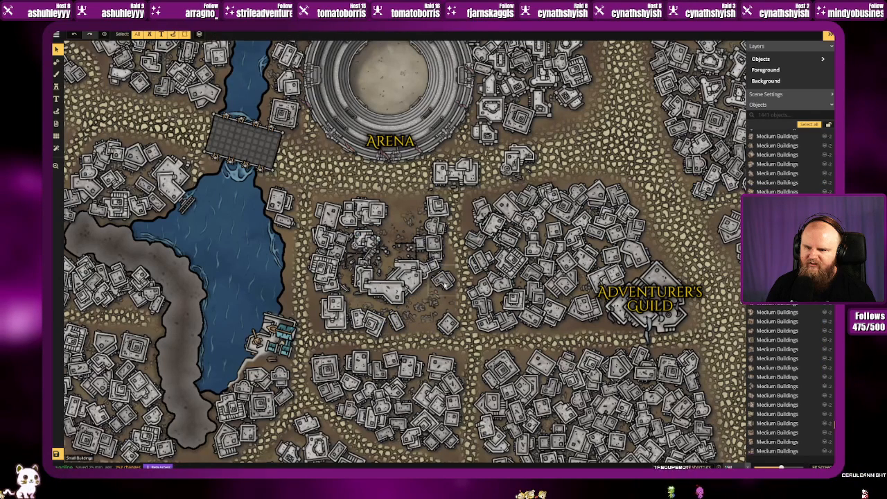
left_click(432, 283)
key("Delete")
left_click(445, 280)
key("Delete")
left_click(431, 269)
key("Delete")
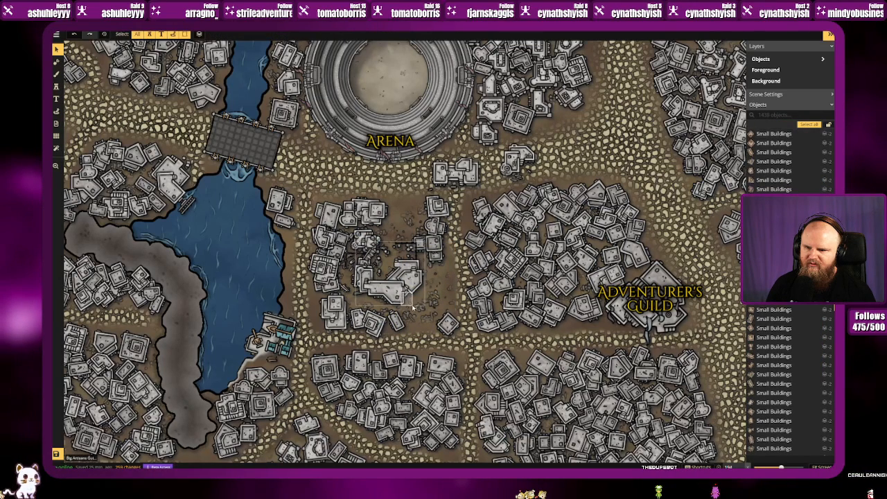
left_click(403, 290)
left_click_drag(402, 290, 433, 312)
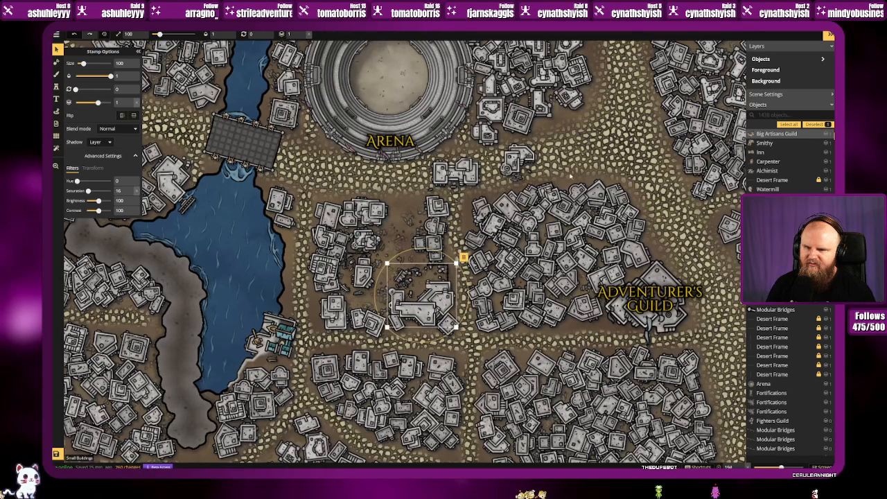
Step: Move the Inn from the road into the northern part of the clearing and rotate it to 87 degrees
left_click(455, 173)
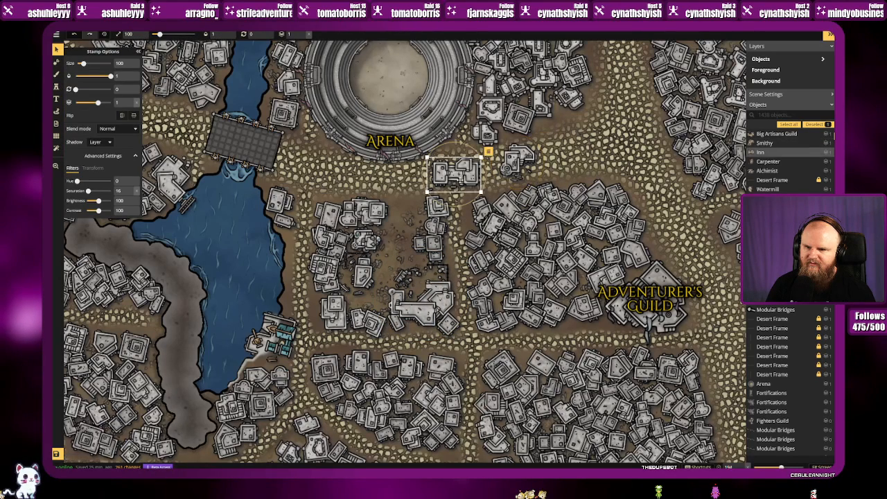
left_click_drag(443, 158, 457, 221)
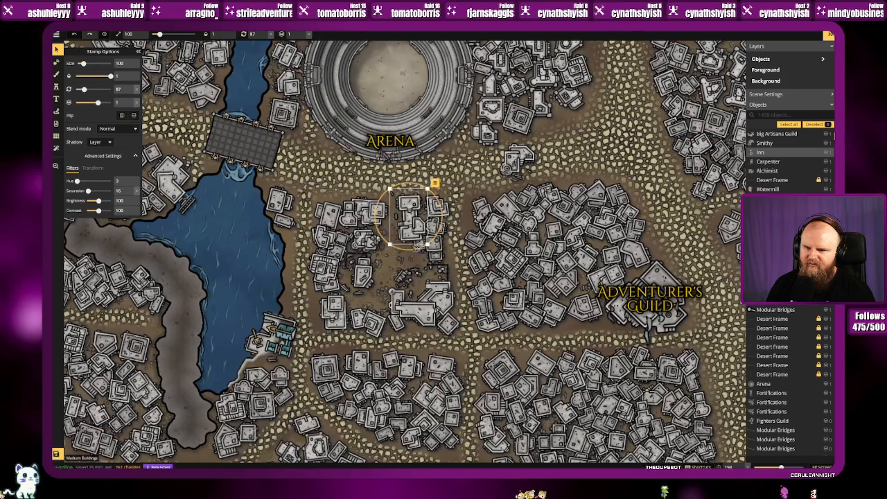
left_click(434, 251)
key("Delete")
left_click(415, 228)
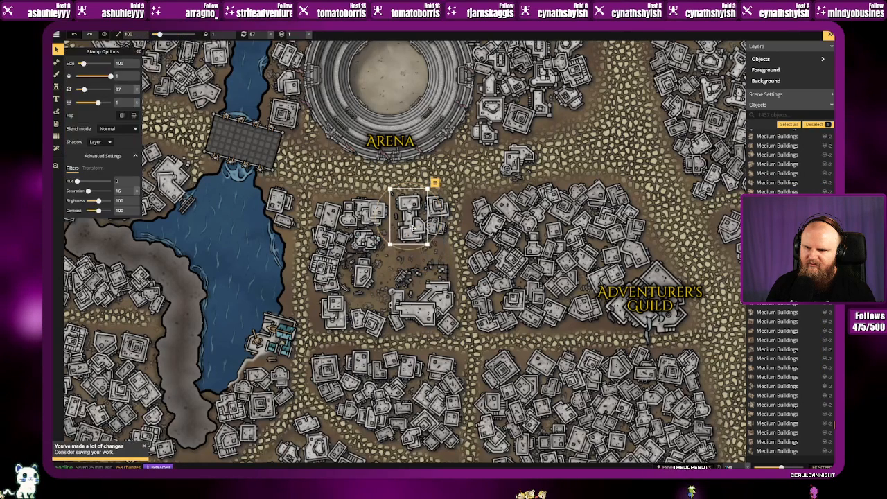
left_click_drag(415, 227, 427, 252)
key("ctrl+z")
key("ctrl+z")
Step: Settle the Inn in the block's northeast corner and move the small house there over to the northwest houses
left_click_drag(441, 252, 422, 239)
left_click(418, 243)
left_click(441, 206)
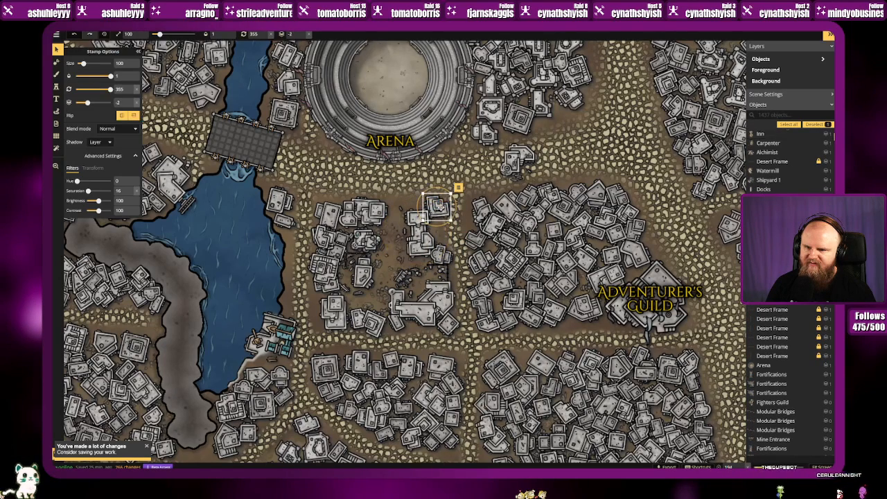
left_click_drag(441, 206, 460, 191)
left_click(428, 221)
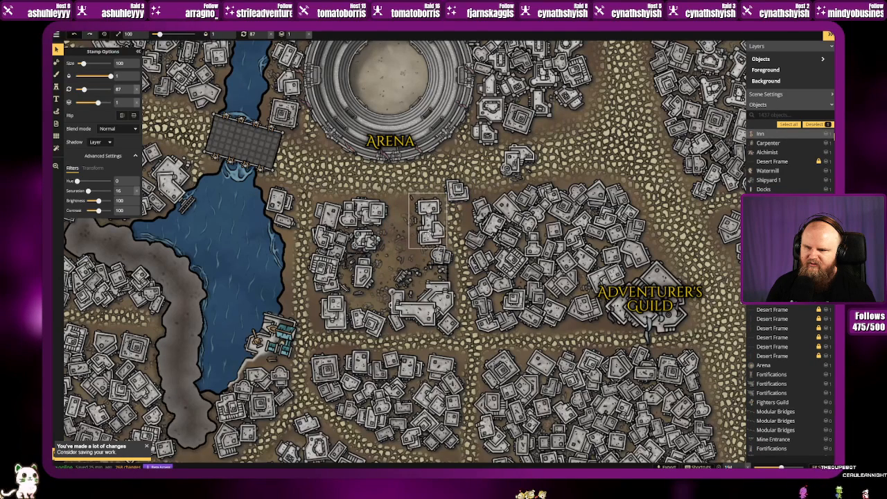
left_click_drag(463, 197, 383, 218)
Step: Delete the Smithy stamp from the road southeast of the arena
left_click(456, 198)
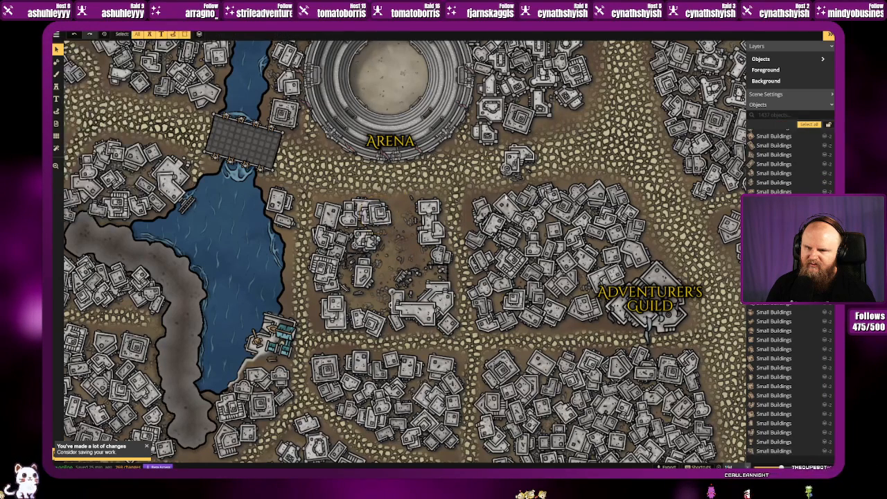
left_click(515, 165)
key("Delete")
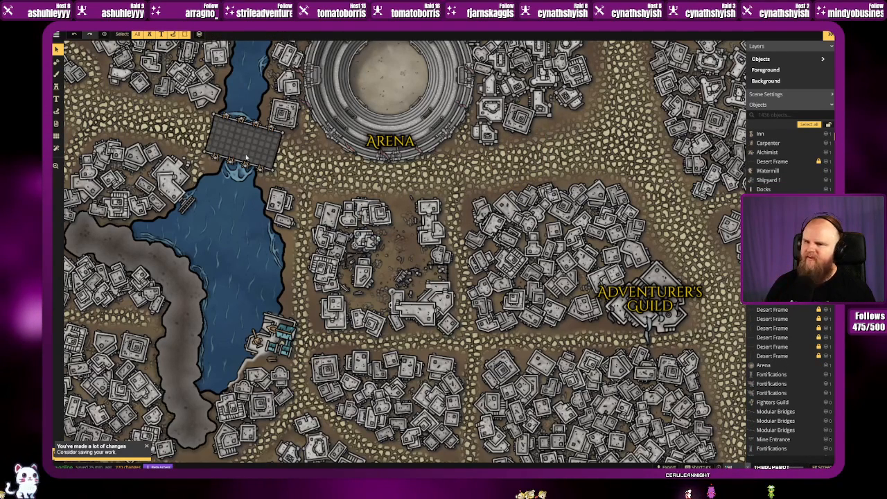
Step: Try painting the ground of the clearing with the plain light grey texture on the foreground layer at brush size 29
left_click(57, 87)
left_click(57, 74)
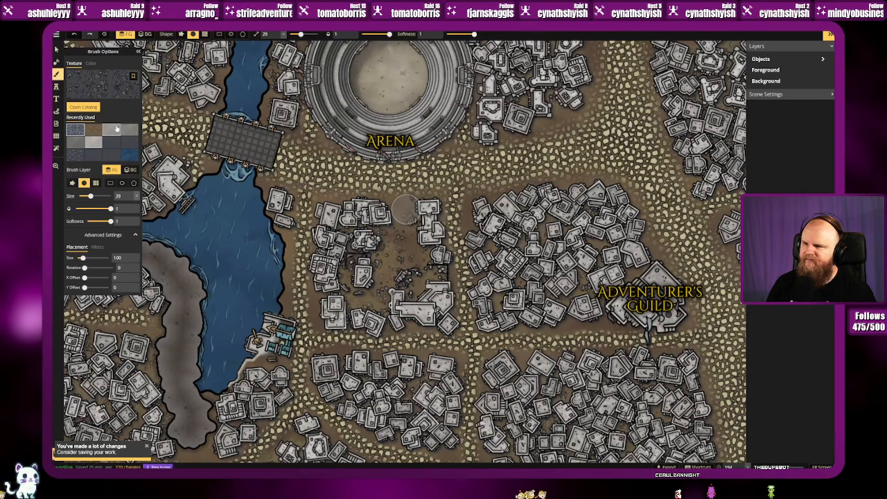
left_click(127, 130)
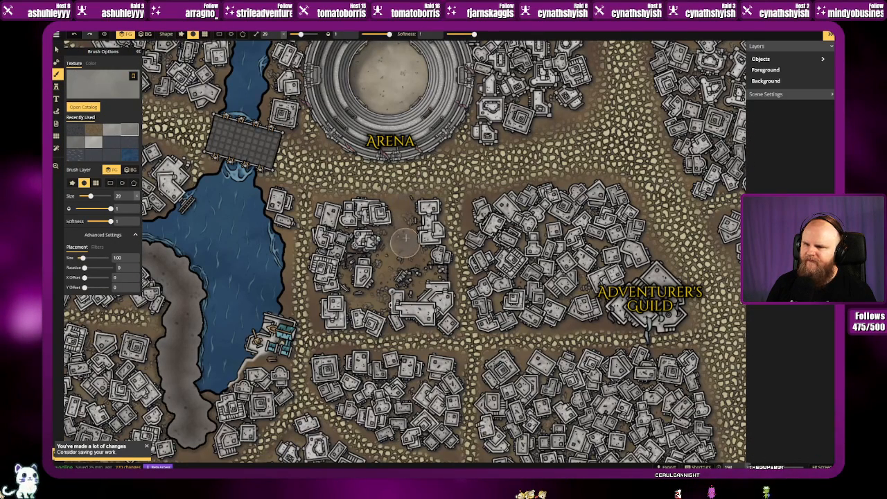
mouse_move(402, 222)
left_mouse_down()
mouse_move(403, 243)
mouse_move(376, 289)
mouse_move(359, 295)
mouse_move(352, 263)
mouse_move(352, 277)
mouse_move(366, 257)
mouse_move(381, 300)
mouse_move(418, 281)
mouse_move(420, 257)
mouse_move(401, 281)
mouse_move(378, 244)
mouse_move(367, 244)
mouse_move(394, 272)
mouse_move(379, 267)
mouse_move(393, 285)
left_mouse_up()
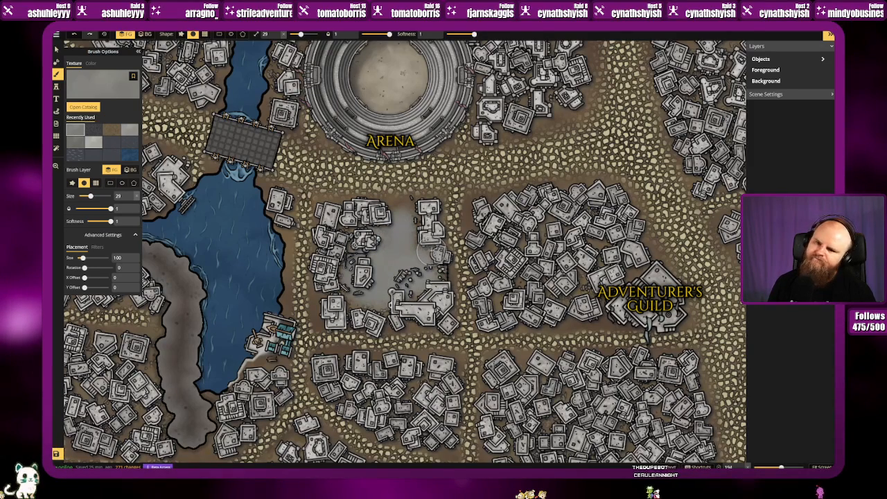
key("ctrl+z")
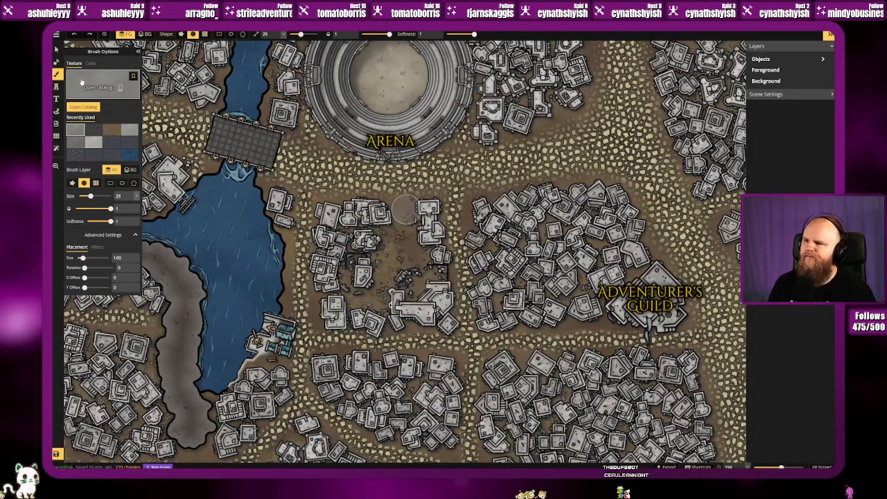
Step: Paint the ground of the clearing between the Alchimist, Carpenter, Inn and Big Artisans Guild with a cobblestone texture
left_click(82, 83)
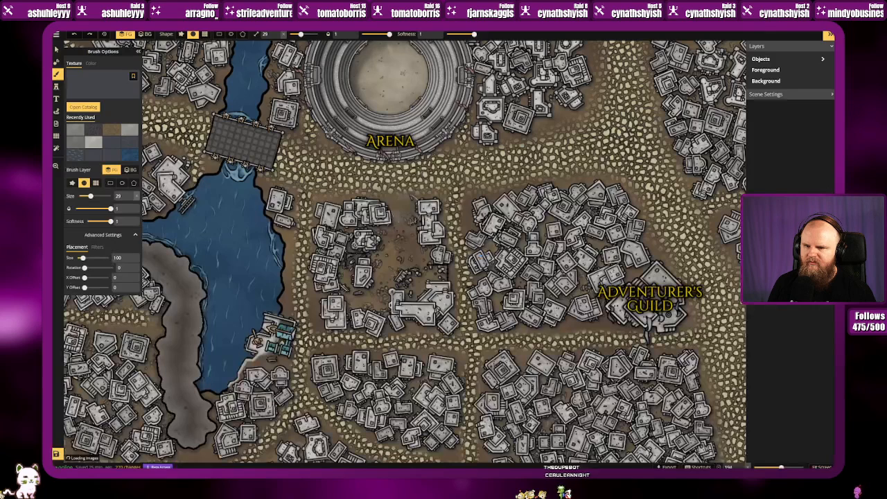
left_click(481, 247)
mouse_move(404, 200)
left_mouse_down()
mouse_move(393, 264)
mouse_move(374, 298)
mouse_move(358, 301)
mouse_move(356, 271)
mouse_move(386, 291)
mouse_move(421, 265)
mouse_move(411, 287)
mouse_move(421, 271)
left_mouse_up()
scroll(502, 249, "down", 2)
scroll(502, 249, "down", 2)
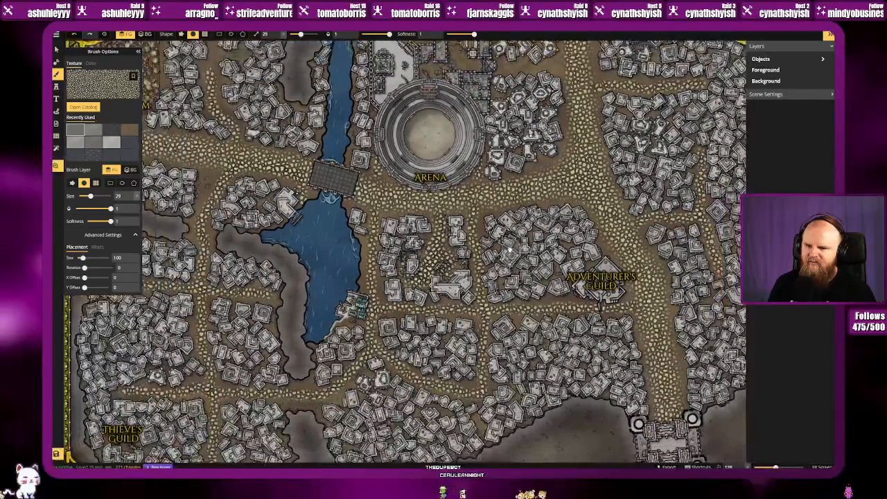
scroll(437, 253, "up", 3)
scroll(439, 254, "down", 2)
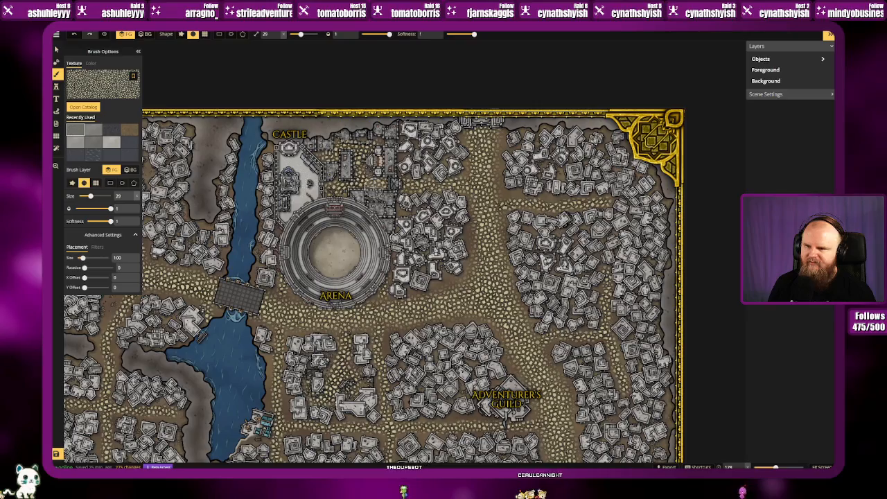
left_click_drag(404, 203, 399, 189)
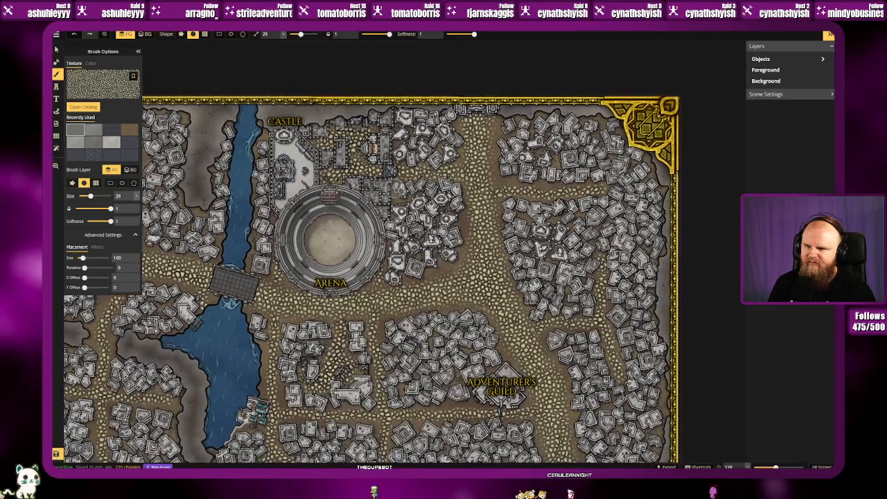
Step: Undo the last two cobblestone brush changes in the clearing south of the arena and leave the brush for the selection tool
key("ctrl+z")
key("ctrl+z")
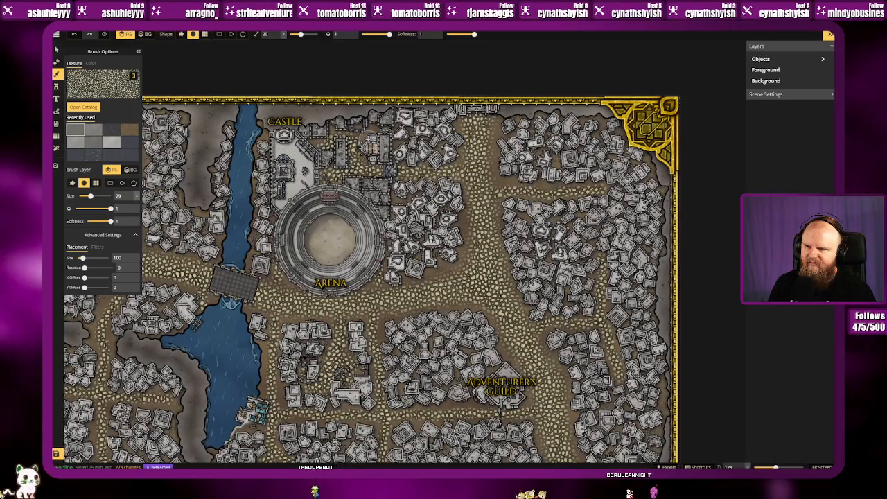
mouse_move(432, 206)
left_mouse_down()
mouse_move(425, 181)
mouse_move(388, 143)
mouse_move(404, 130)
mouse_move(451, 121)
mouse_move(506, 90)
mouse_move(623, 71)
left_mouse_up()
mouse_move(541, 152)
left_mouse_down()
mouse_move(390, 261)
mouse_move(349, 235)
mouse_move(362, 200)
left_mouse_up()
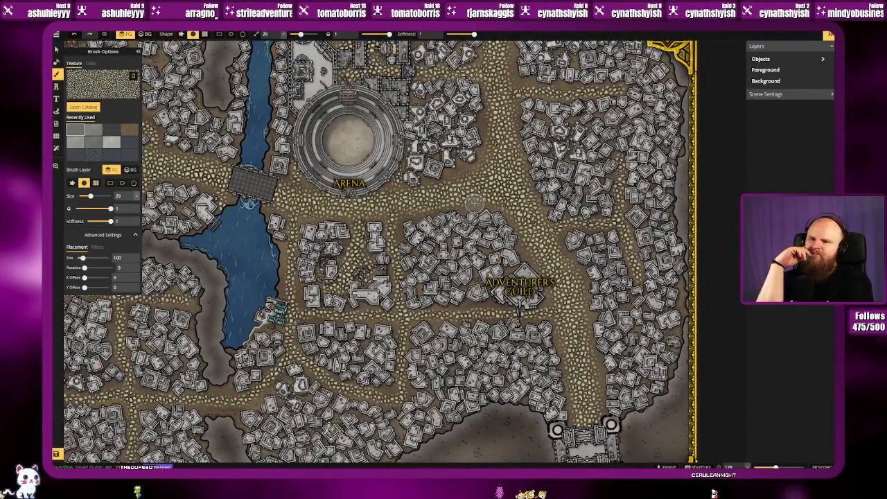
left_click(57, 49)
left_click(349, 184)
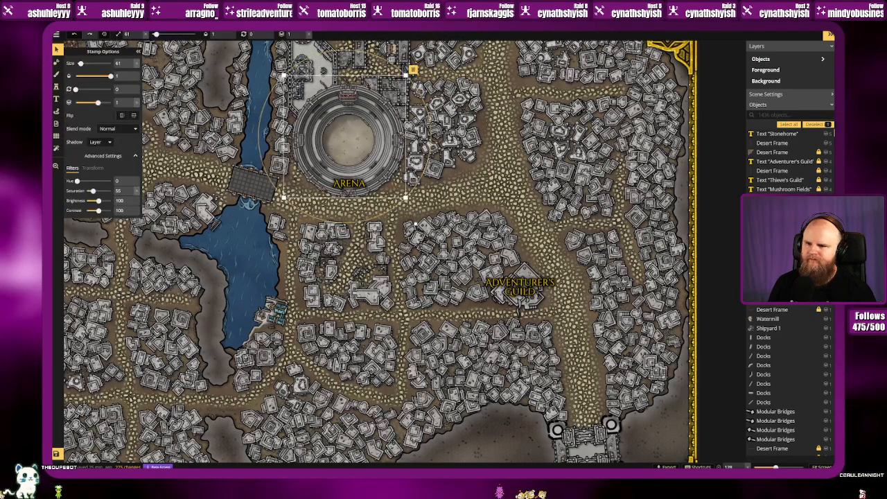
left_click(413, 229)
left_click(520, 291)
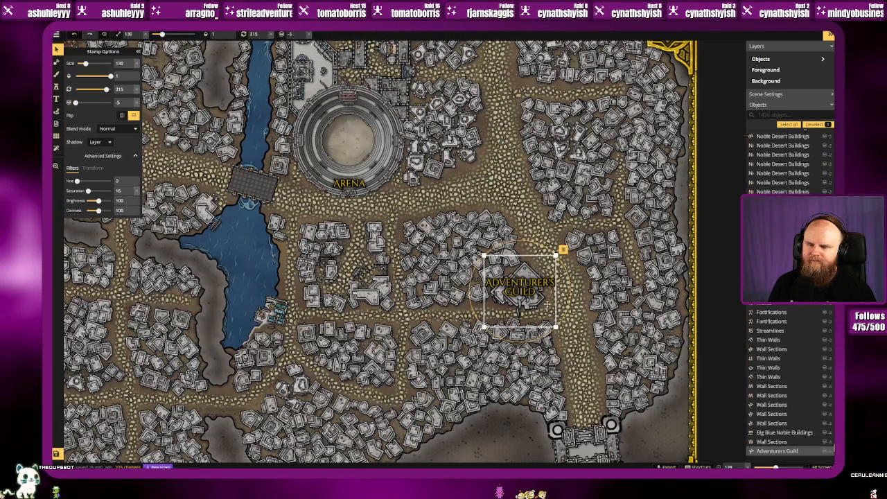
key("Escape")
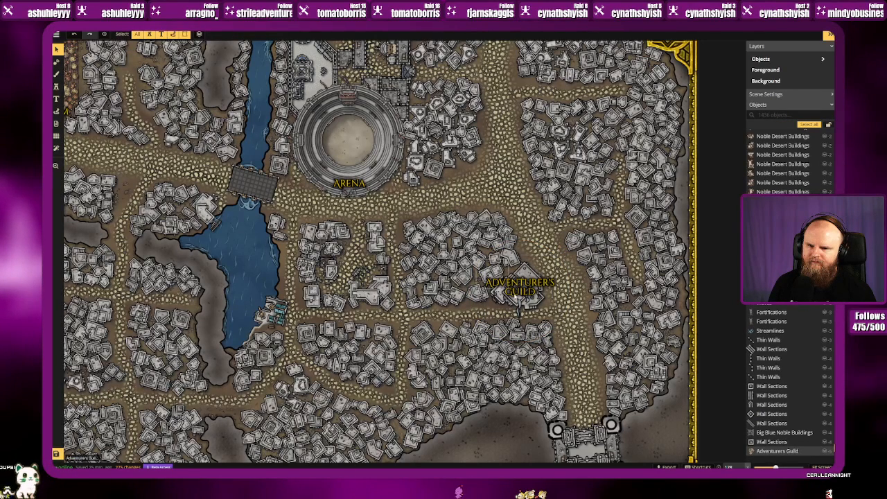
Step: Duplicate the Arena label and place the copy over the northwest houses of the craftsmen's block south of the arena
left_click_drag(239, 240, 392, 280)
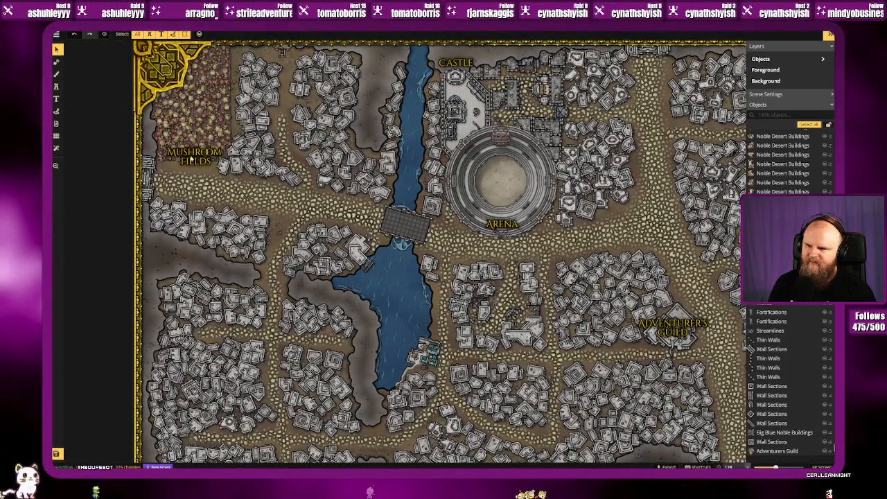
scroll(790, 295, "up", 3)
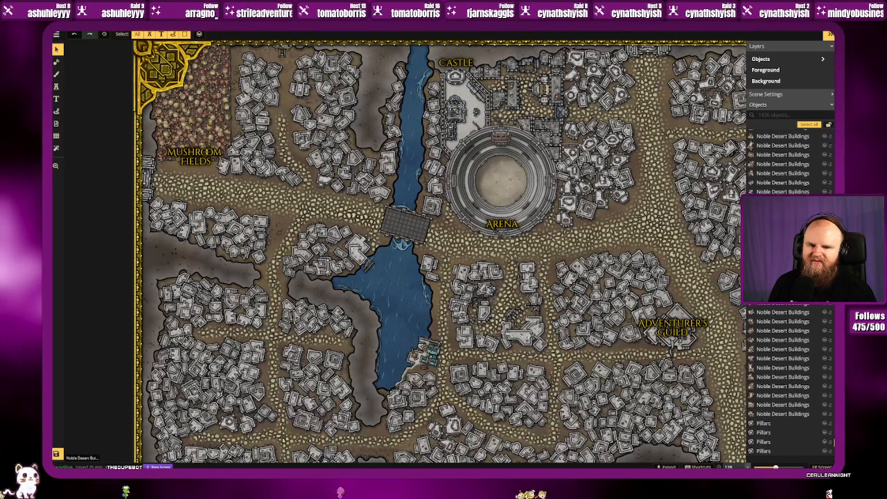
left_click_drag(834, 443, 833, 188)
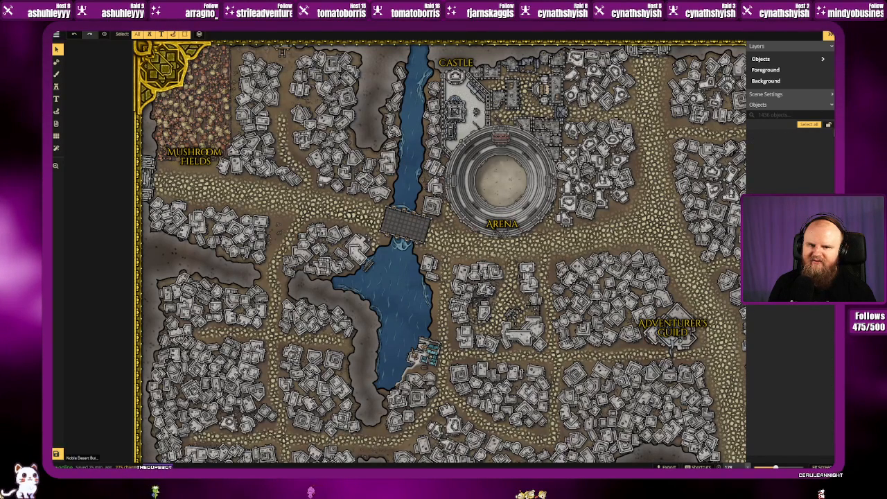
left_click(502, 224)
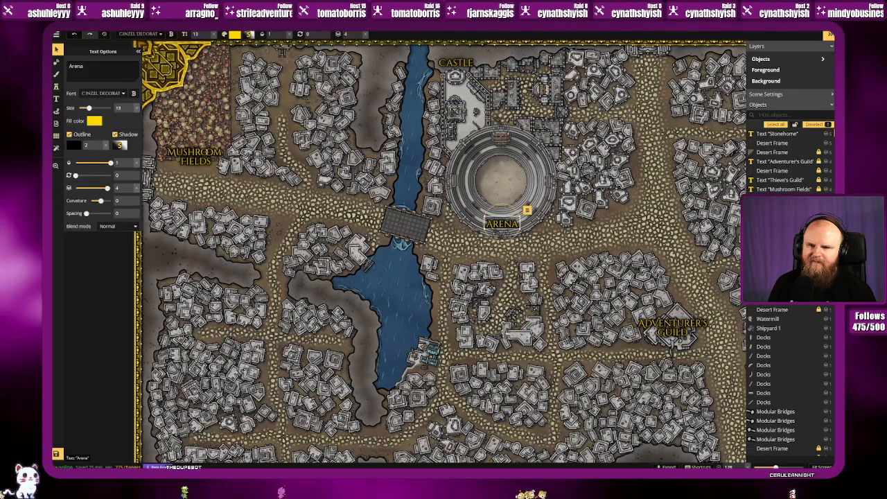
key("ctrl+v")
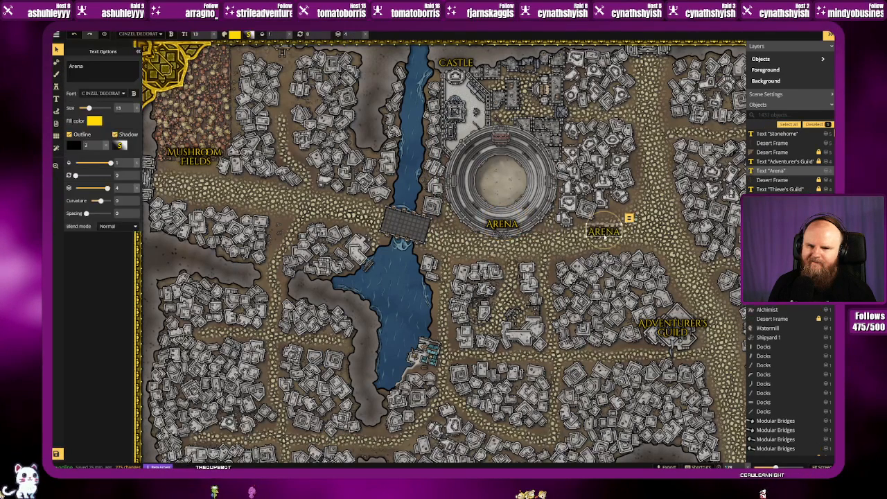
left_click_drag(595, 237, 475, 287)
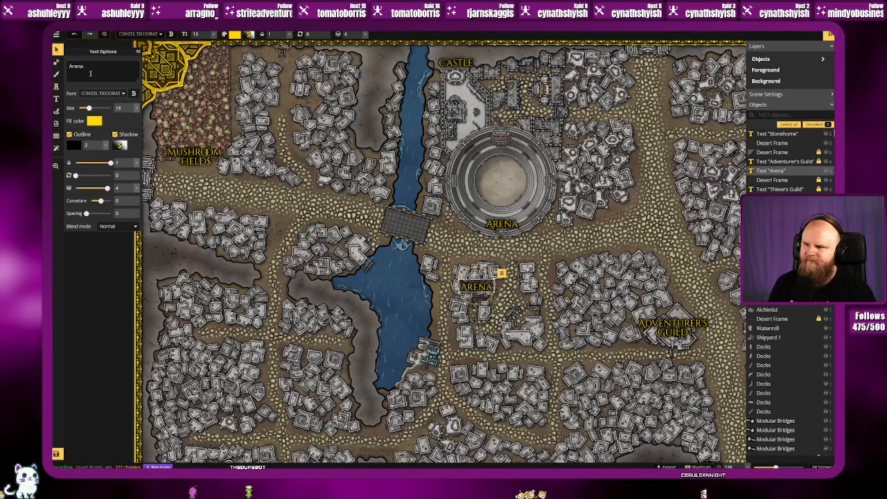
Step: Change the text of the copied label on the craftsmen's block to "Market" and deselect it
type("Markety")
key("Return")
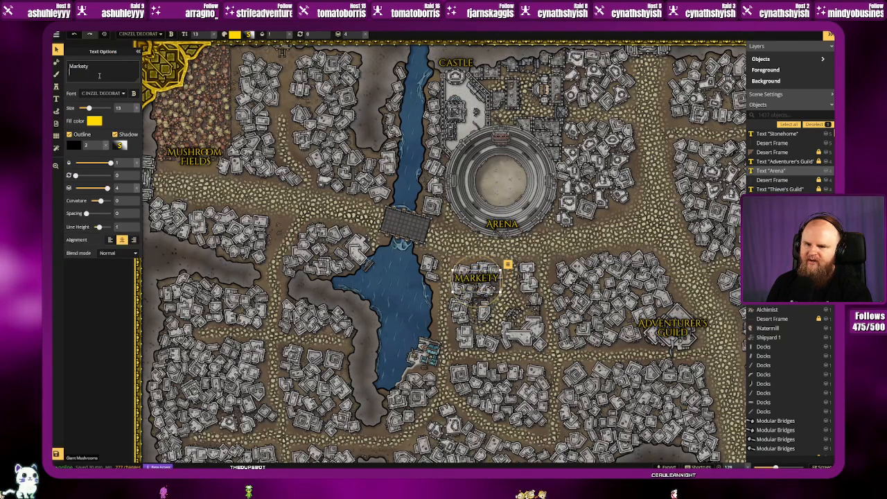
key("BackSpace")
key("BackSpace")
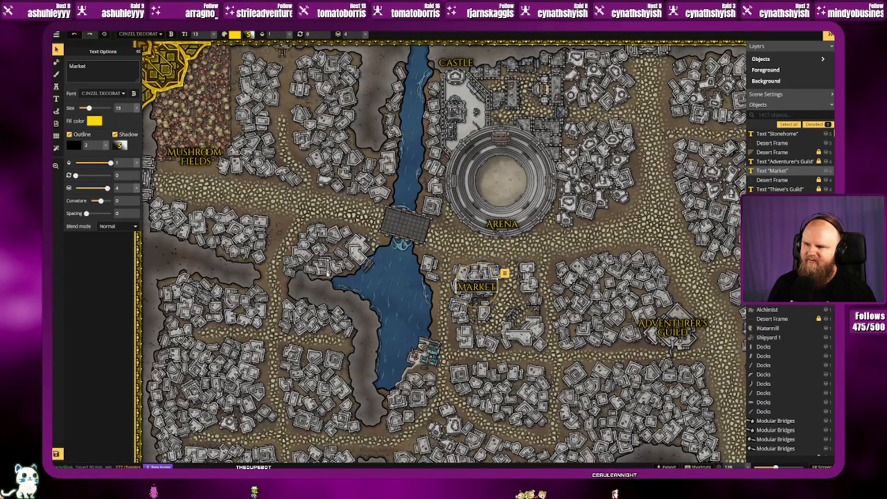
left_click(406, 305)
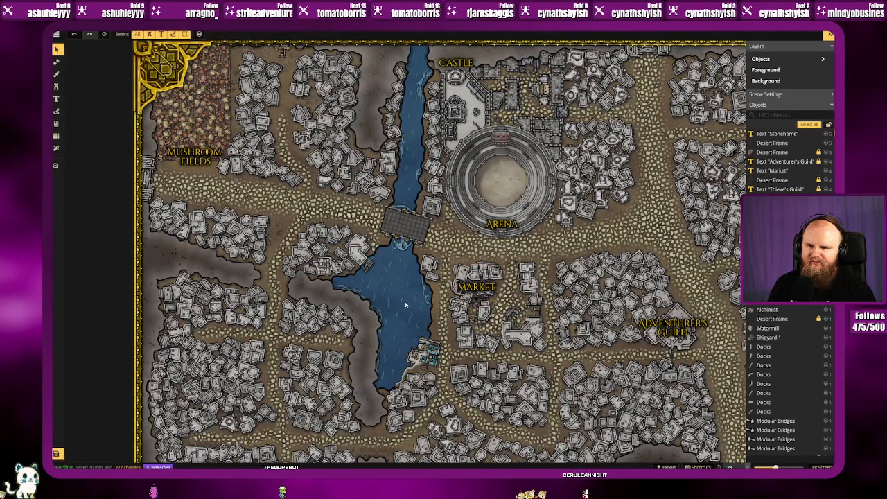
Step: Move the Market label slightly north to the upper edge of the craftsmen's block
left_click_drag(404, 302, 343, 266)
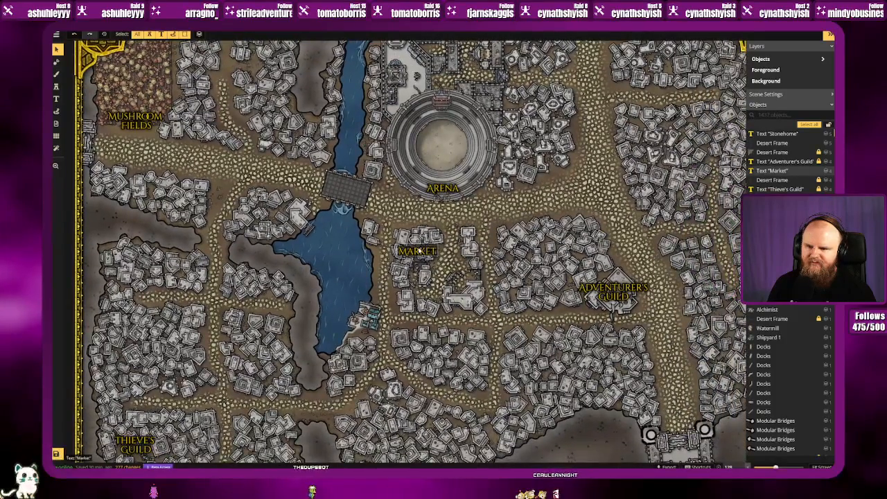
left_click(421, 252)
left_click_drag(420, 251, 424, 239)
left_click(335, 276)
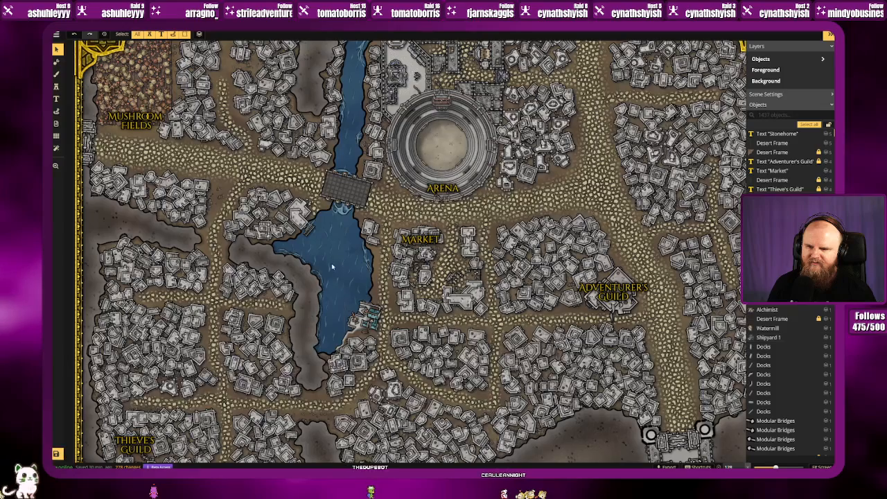
Step: Save the Stonehome map with the whole city in view
left_click_drag(332, 269, 323, 259)
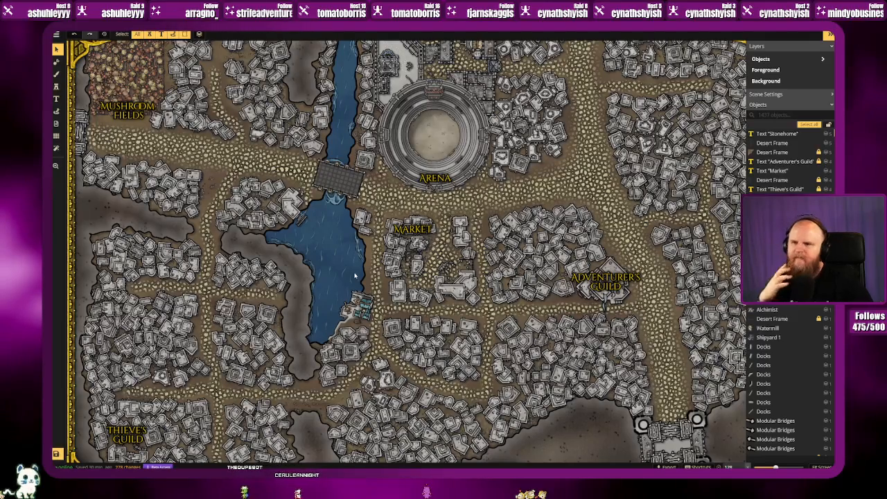
scroll(355, 276, "down", 4)
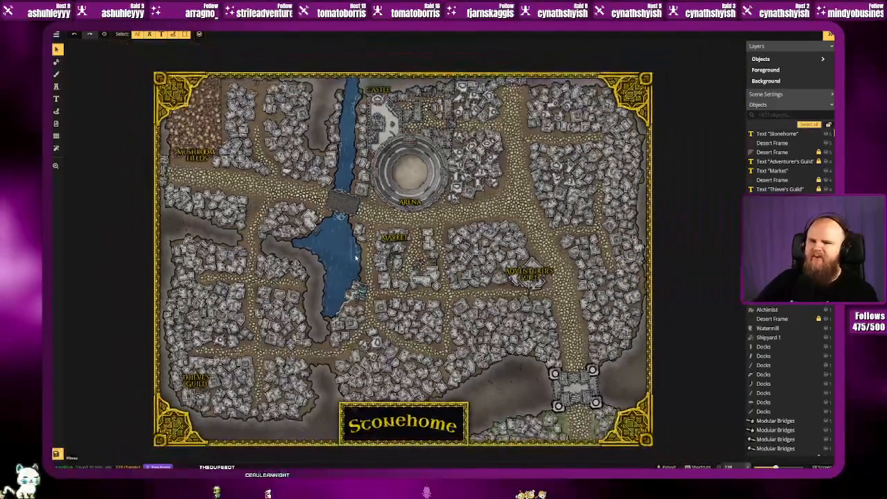
scroll(354, 259, "up", 1)
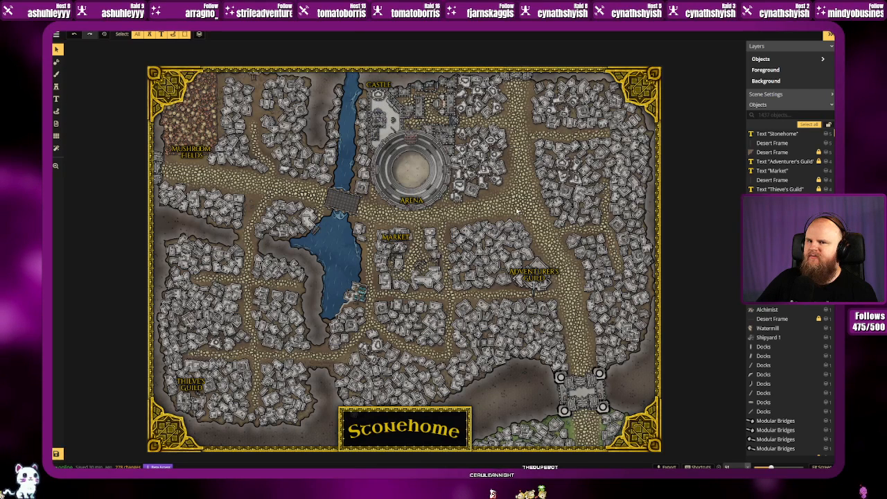
left_click(57, 454)
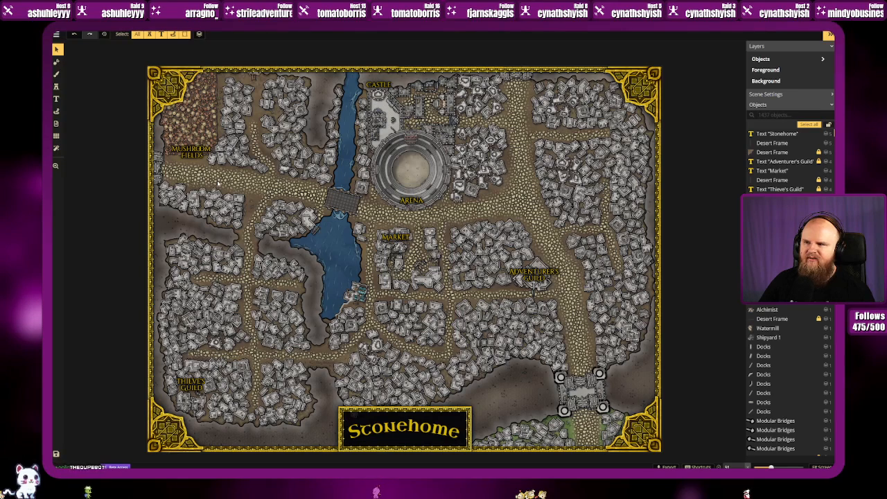
Step: Try painting the ground of the house block southwest of the lake with a grey foreground texture at brush size 29
left_click(56, 74)
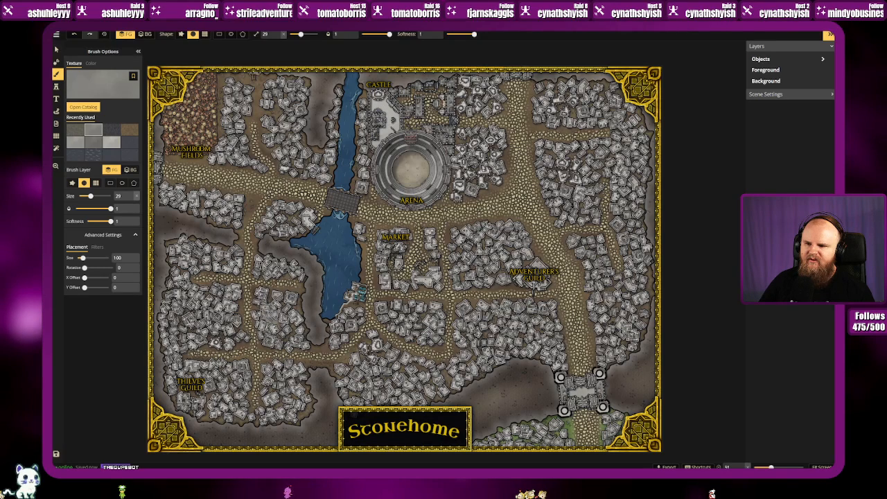
left_click_drag(269, 333, 287, 332)
key("ctrl+z")
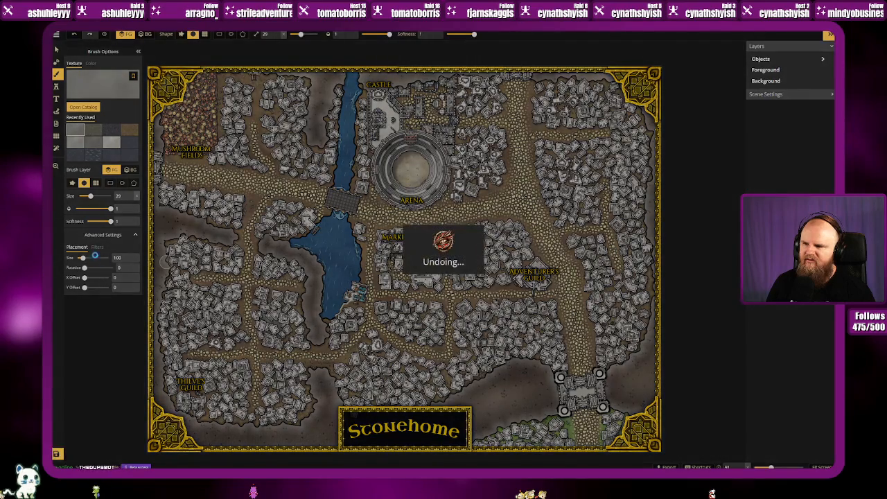
Step: Set the light grey brush texture's brightness to 99 and try a dab on the rock southwest of the lake, undoing it
left_click(97, 246)
left_click_drag(96, 277, 98, 278)
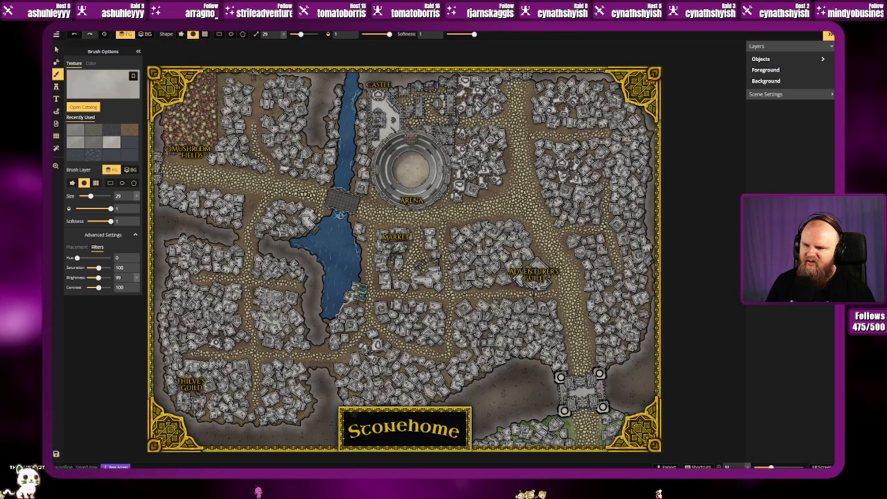
left_click(316, 327)
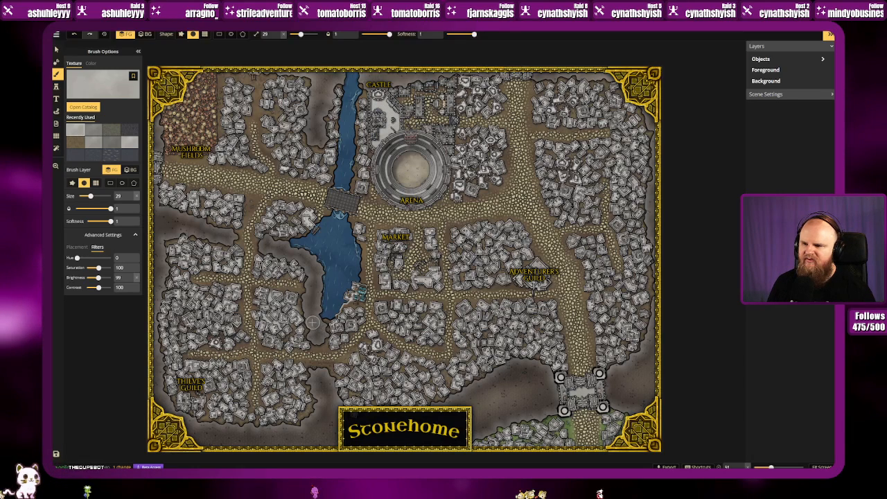
key("ctrl+z")
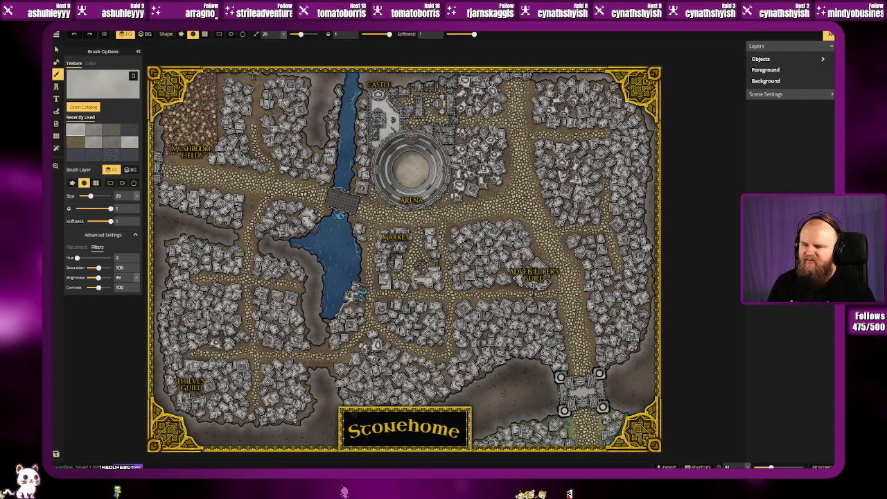